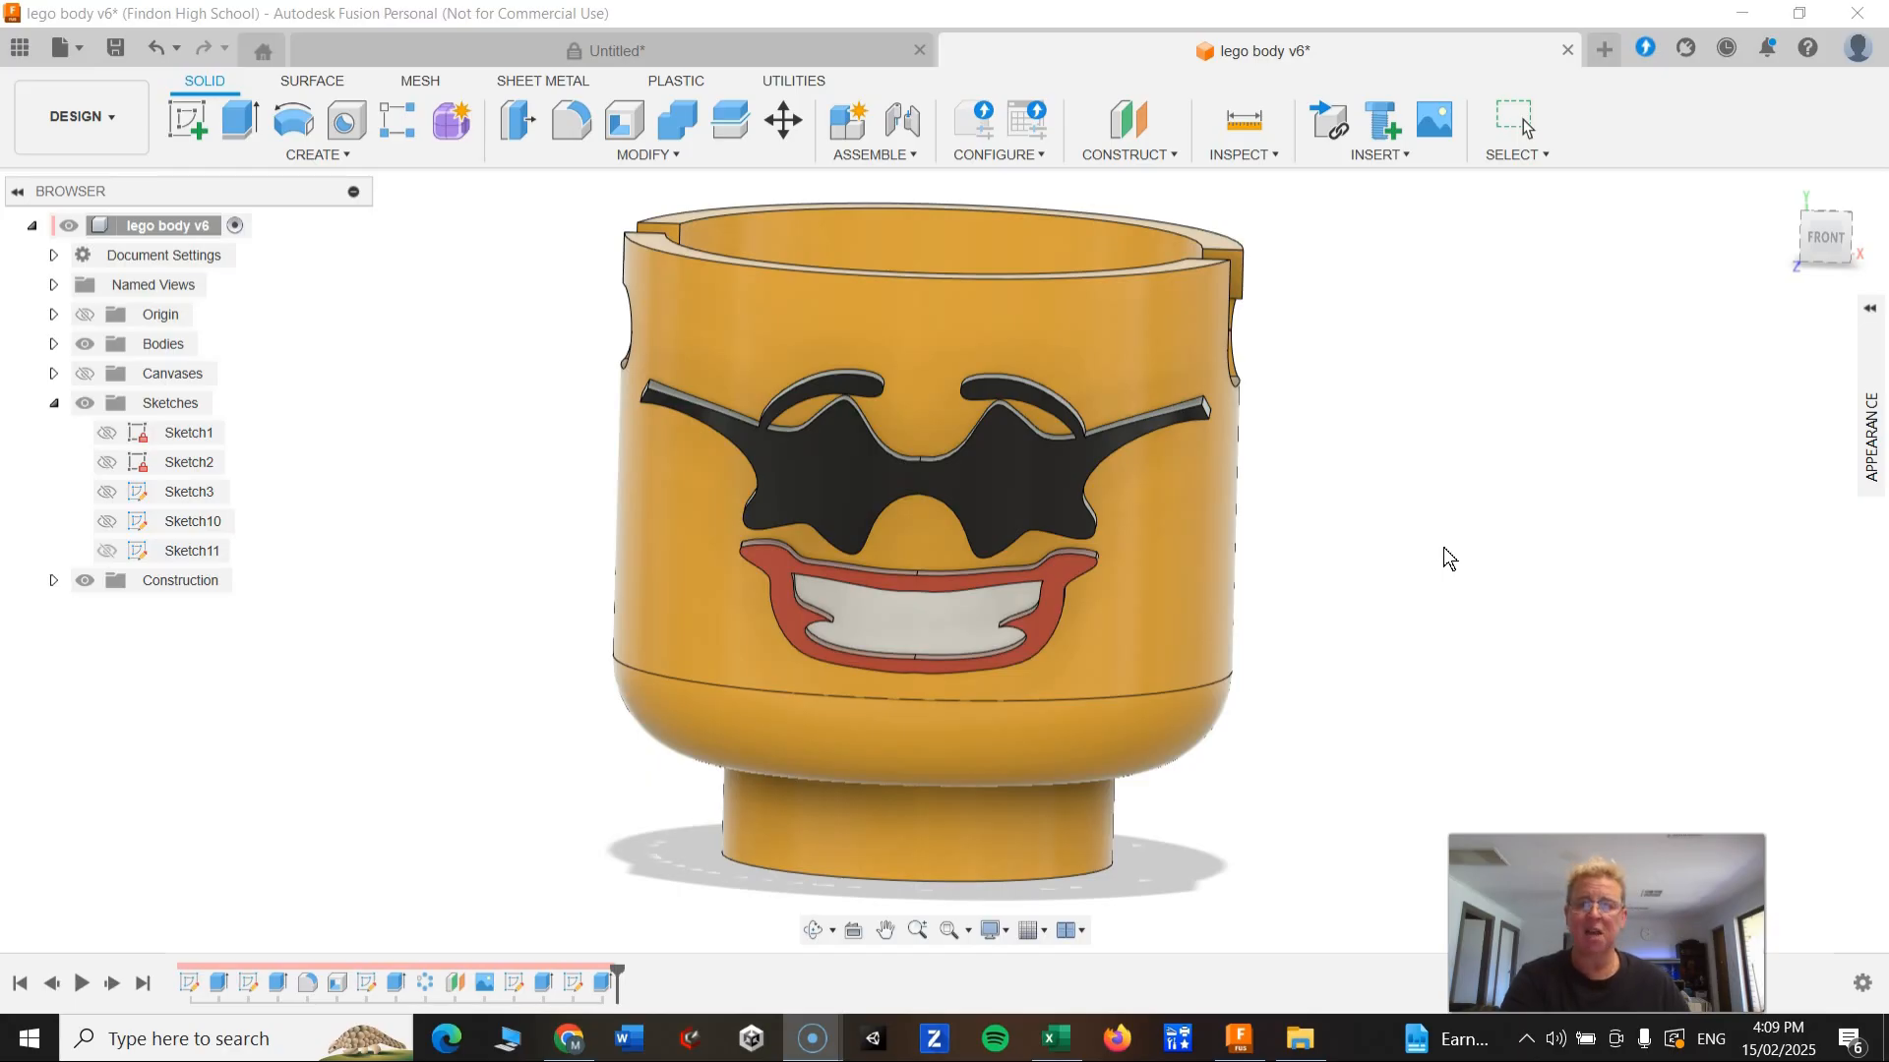
Step: Switch to the untitled design and inspect the plain grey Lego head body from below
click(1667, 413)
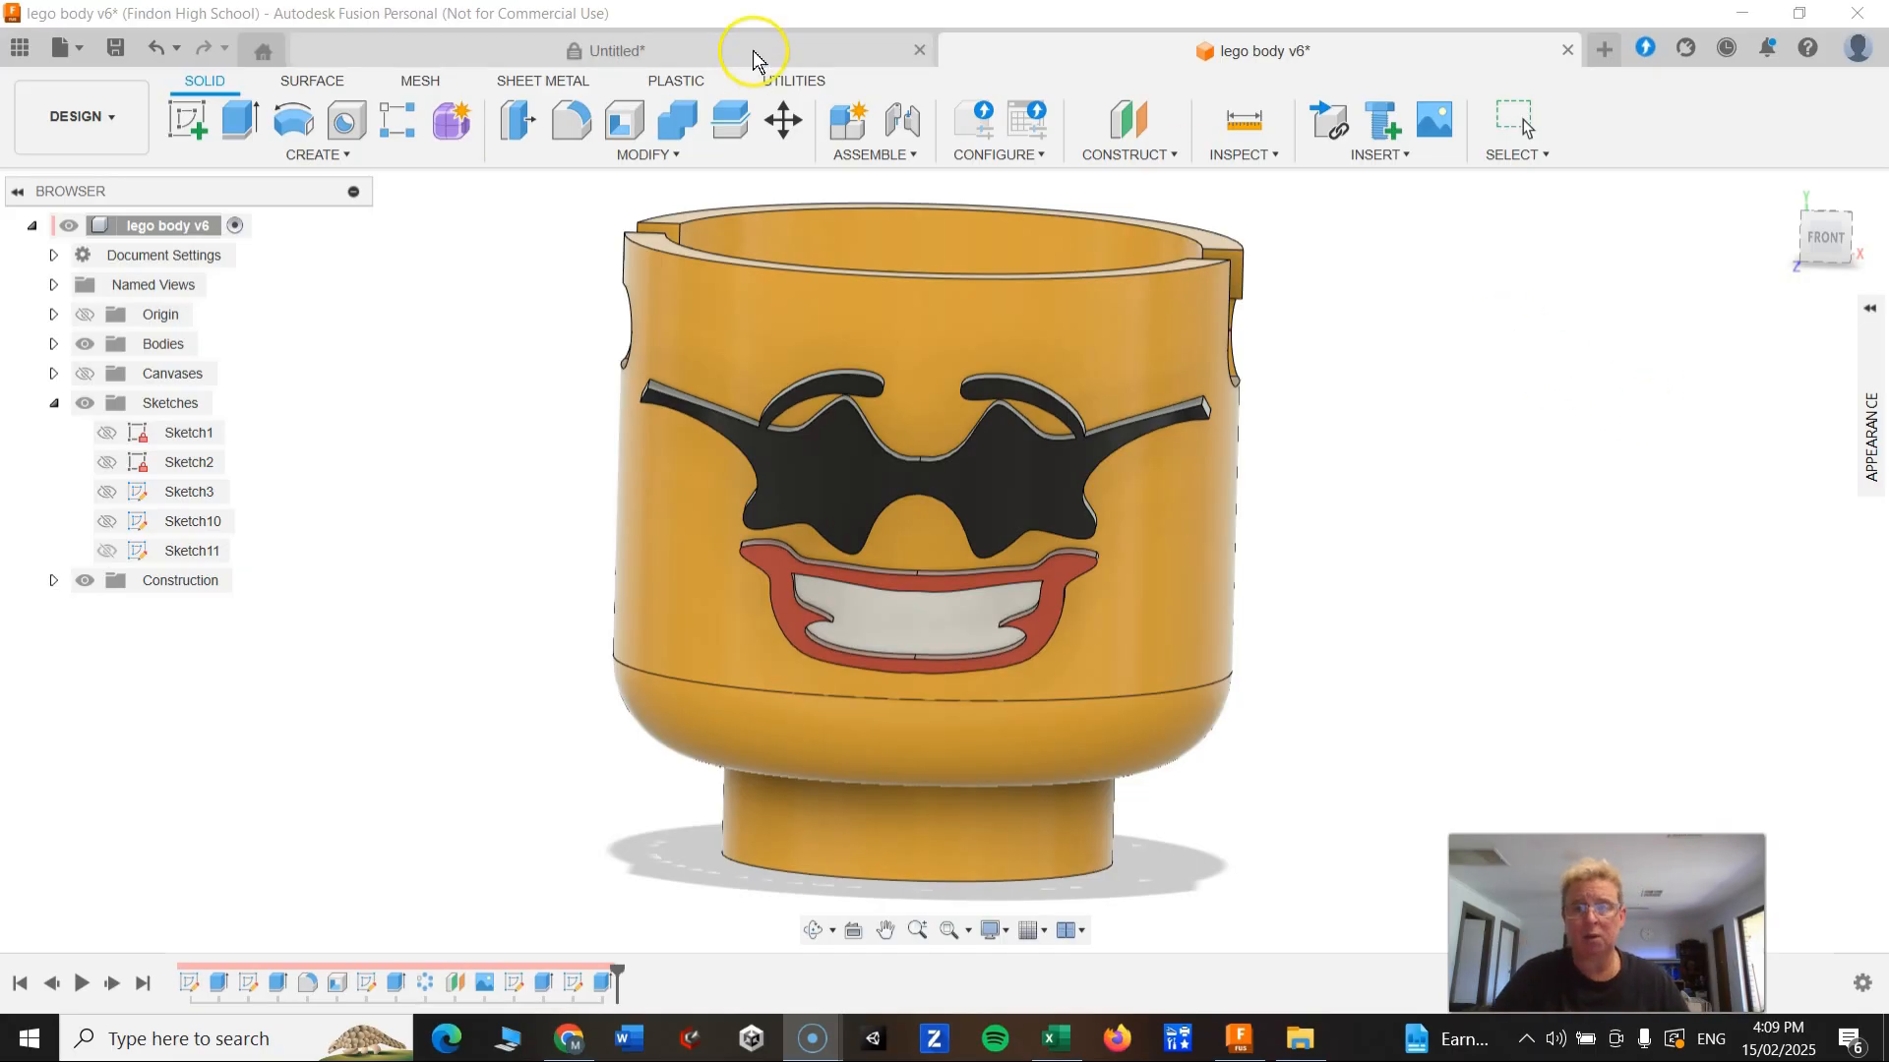
click(698, 64)
shift+middle_drag(999, 539, 1121, 498)
key(Escape)
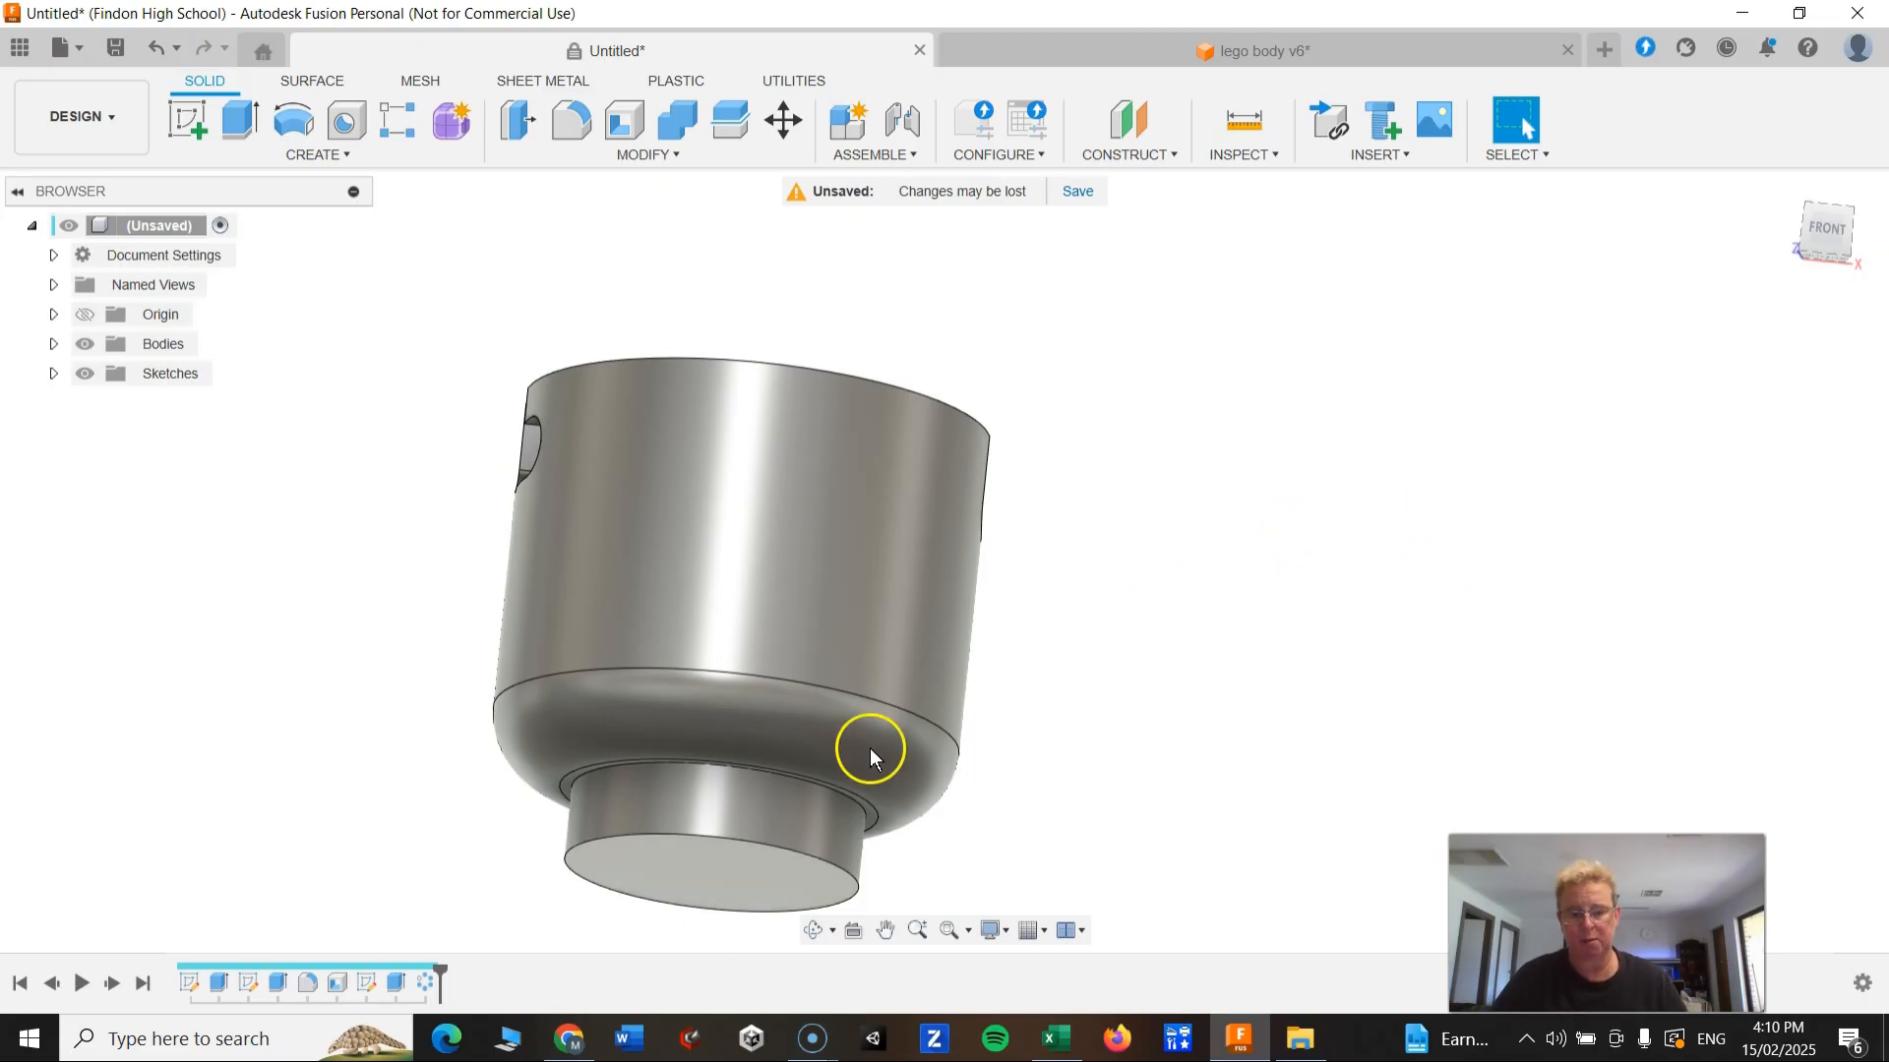
Step: Switch to Chrome and browse the "lego faces vector" image results for face designs to use as reference
click(567, 1040)
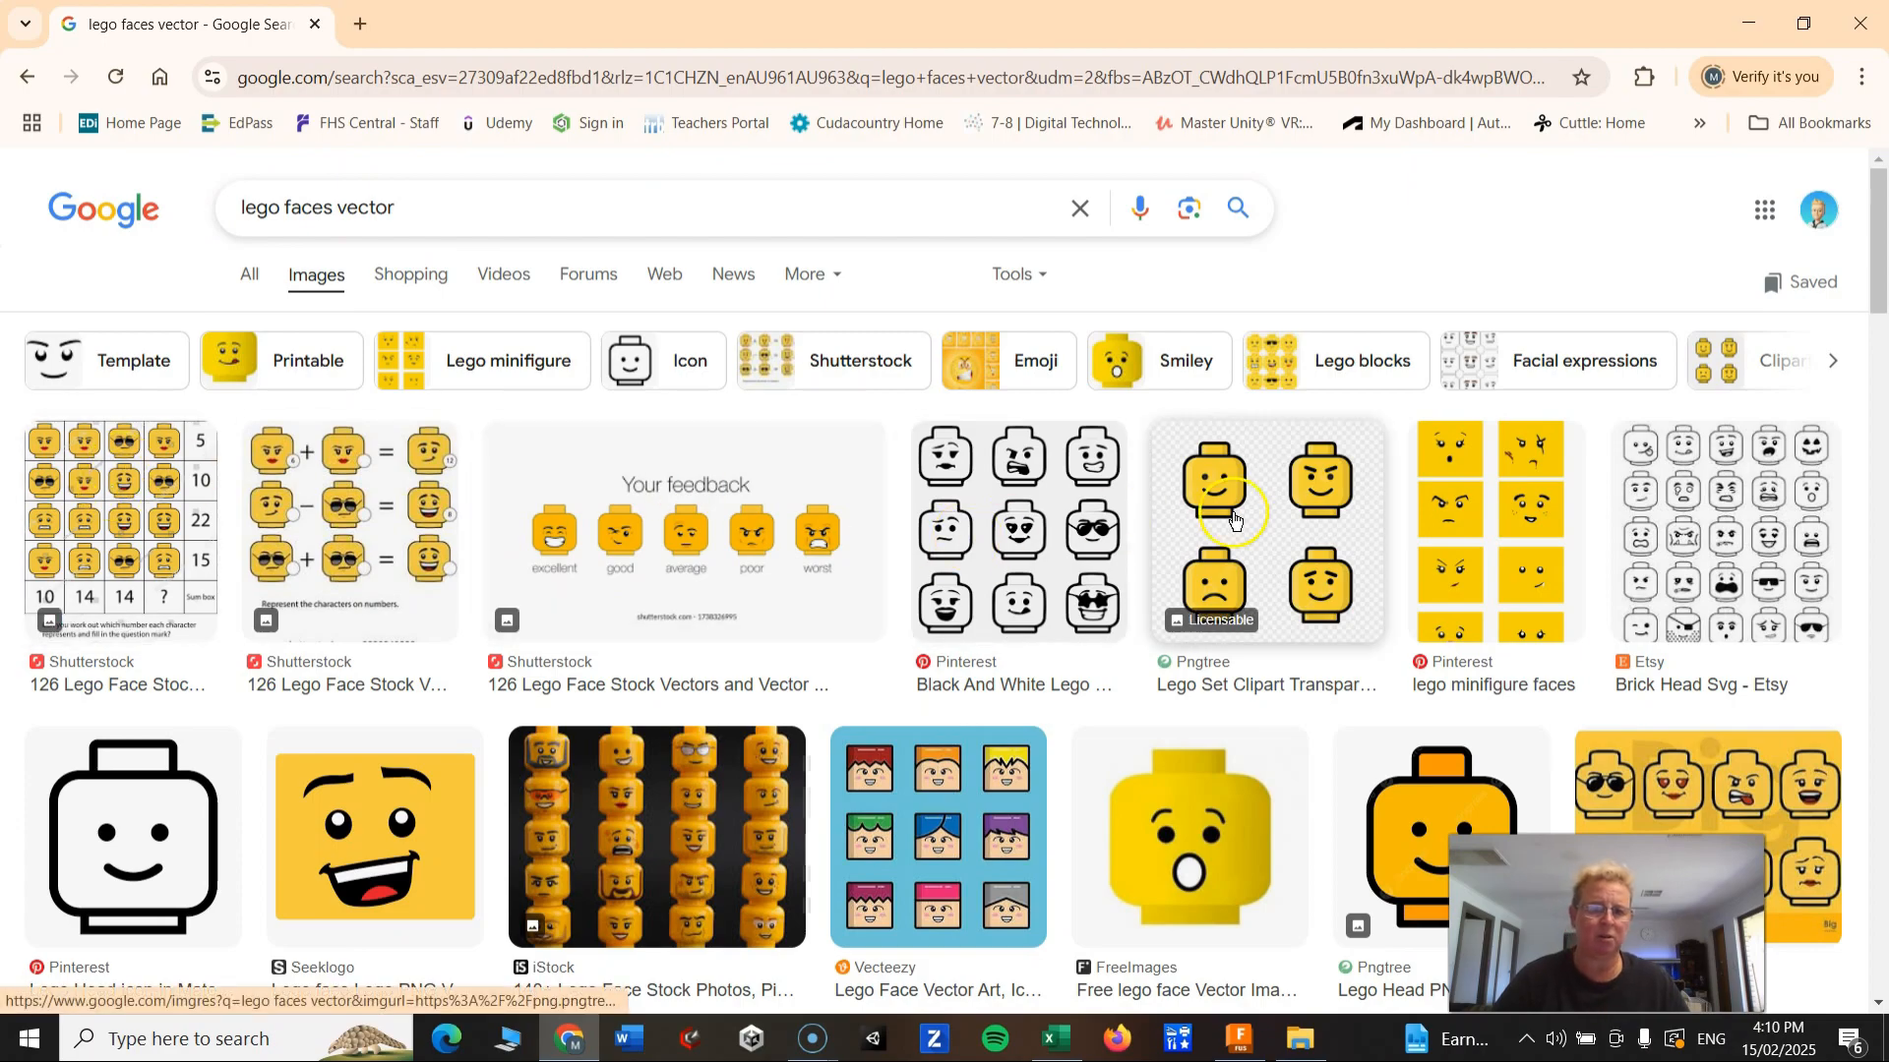
scroll(689, 787, down, 3)
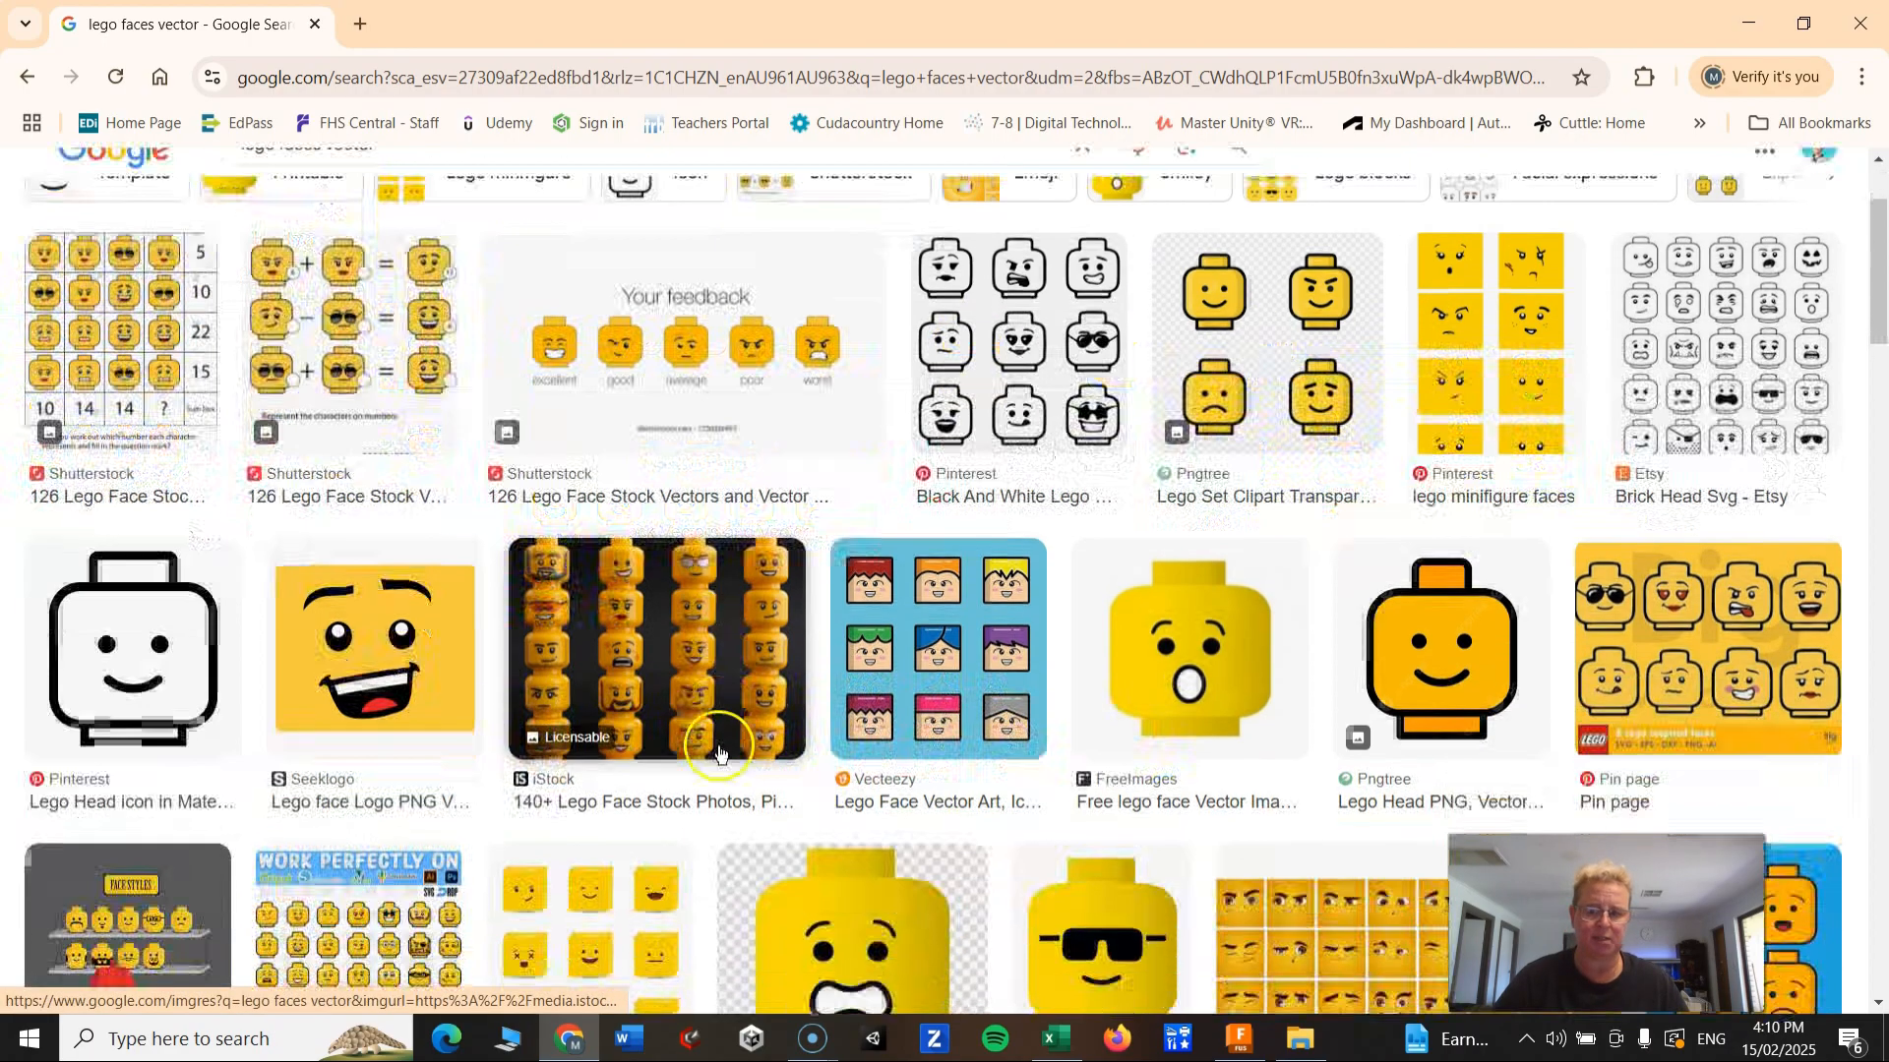
scroll(727, 751, down, 3)
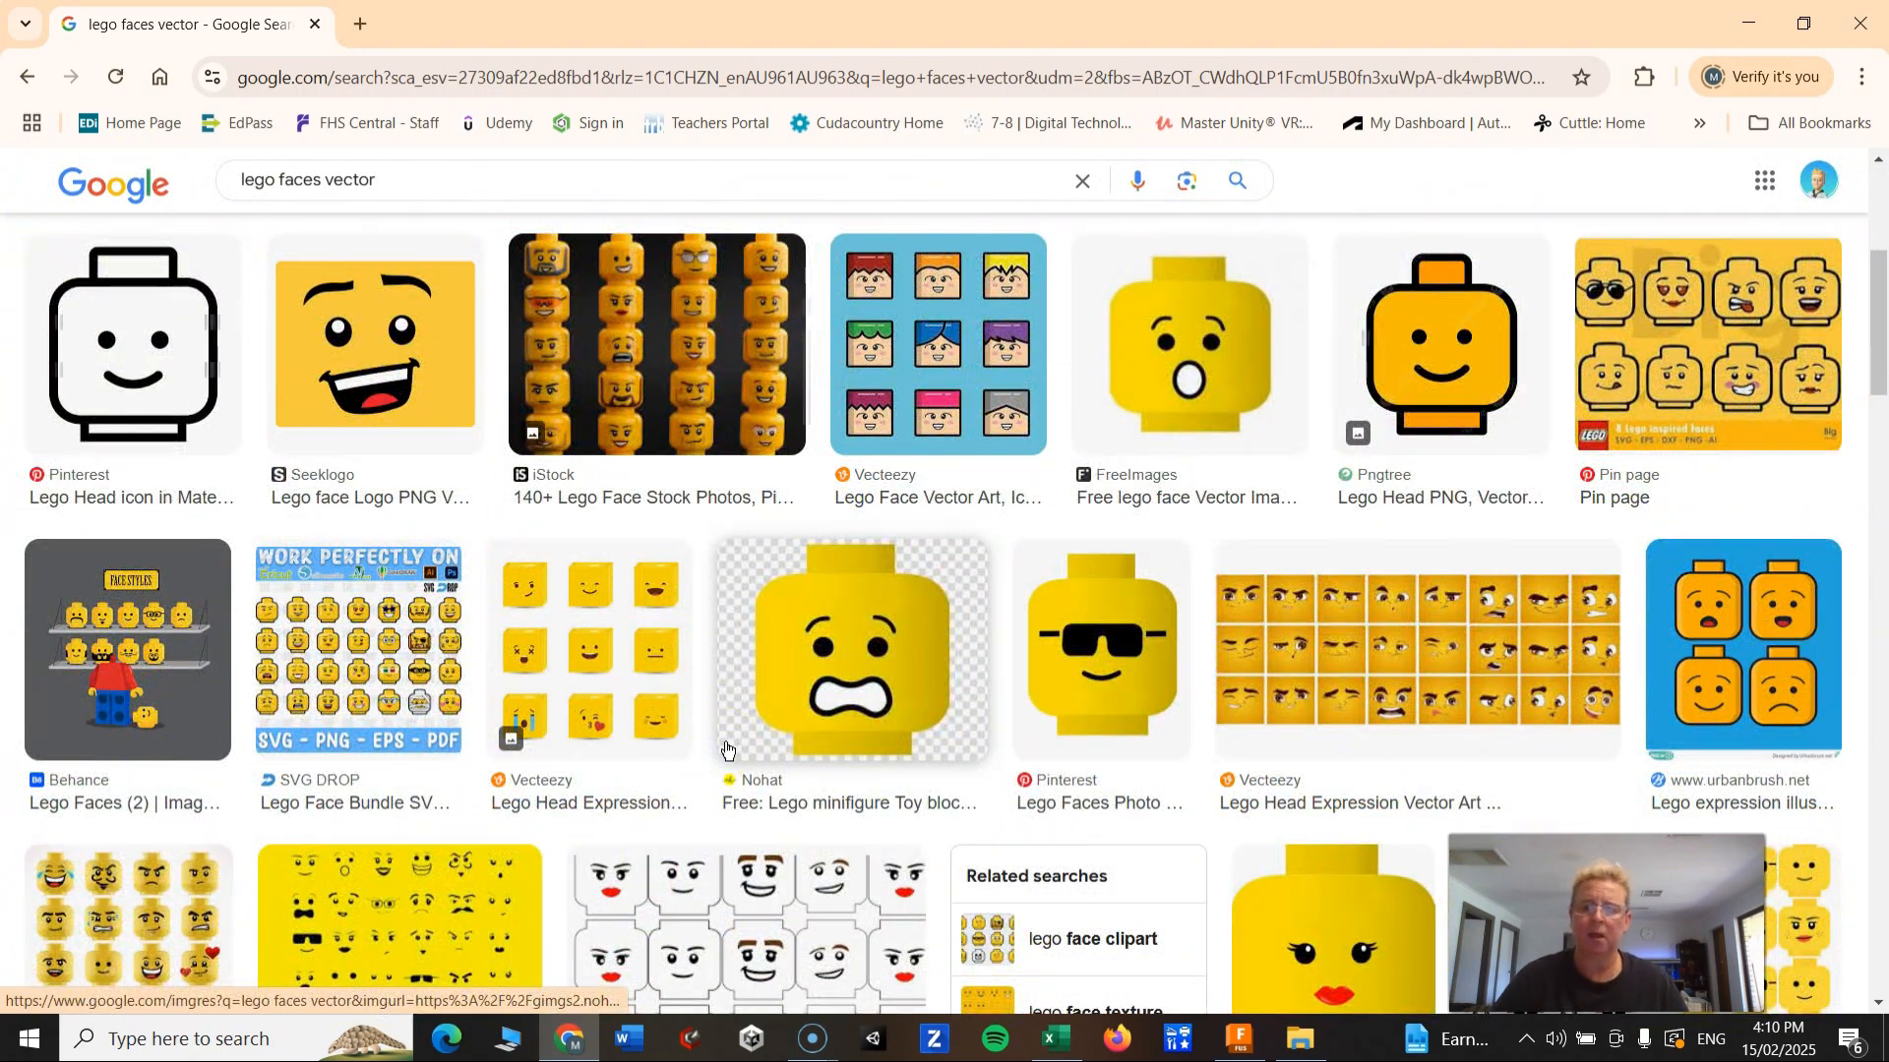
scroll(727, 750, down, 3)
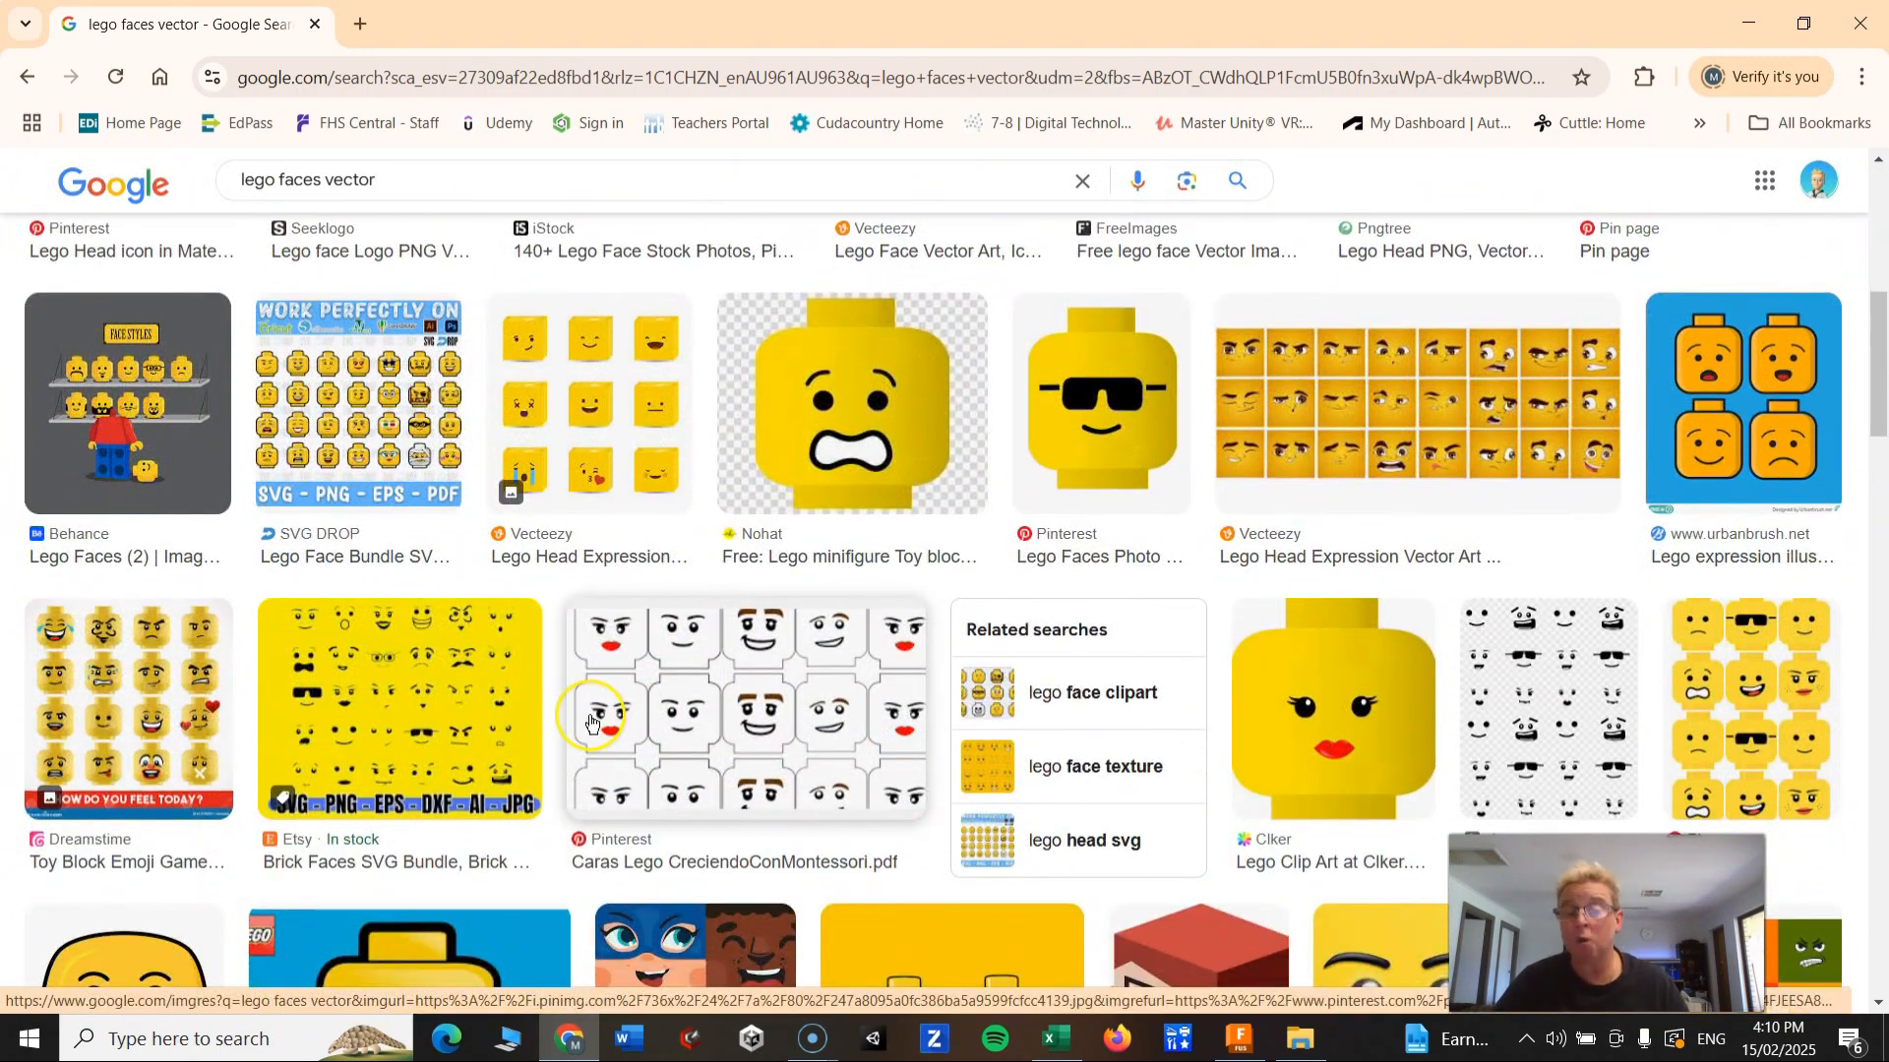
scroll(588, 721, up, 9)
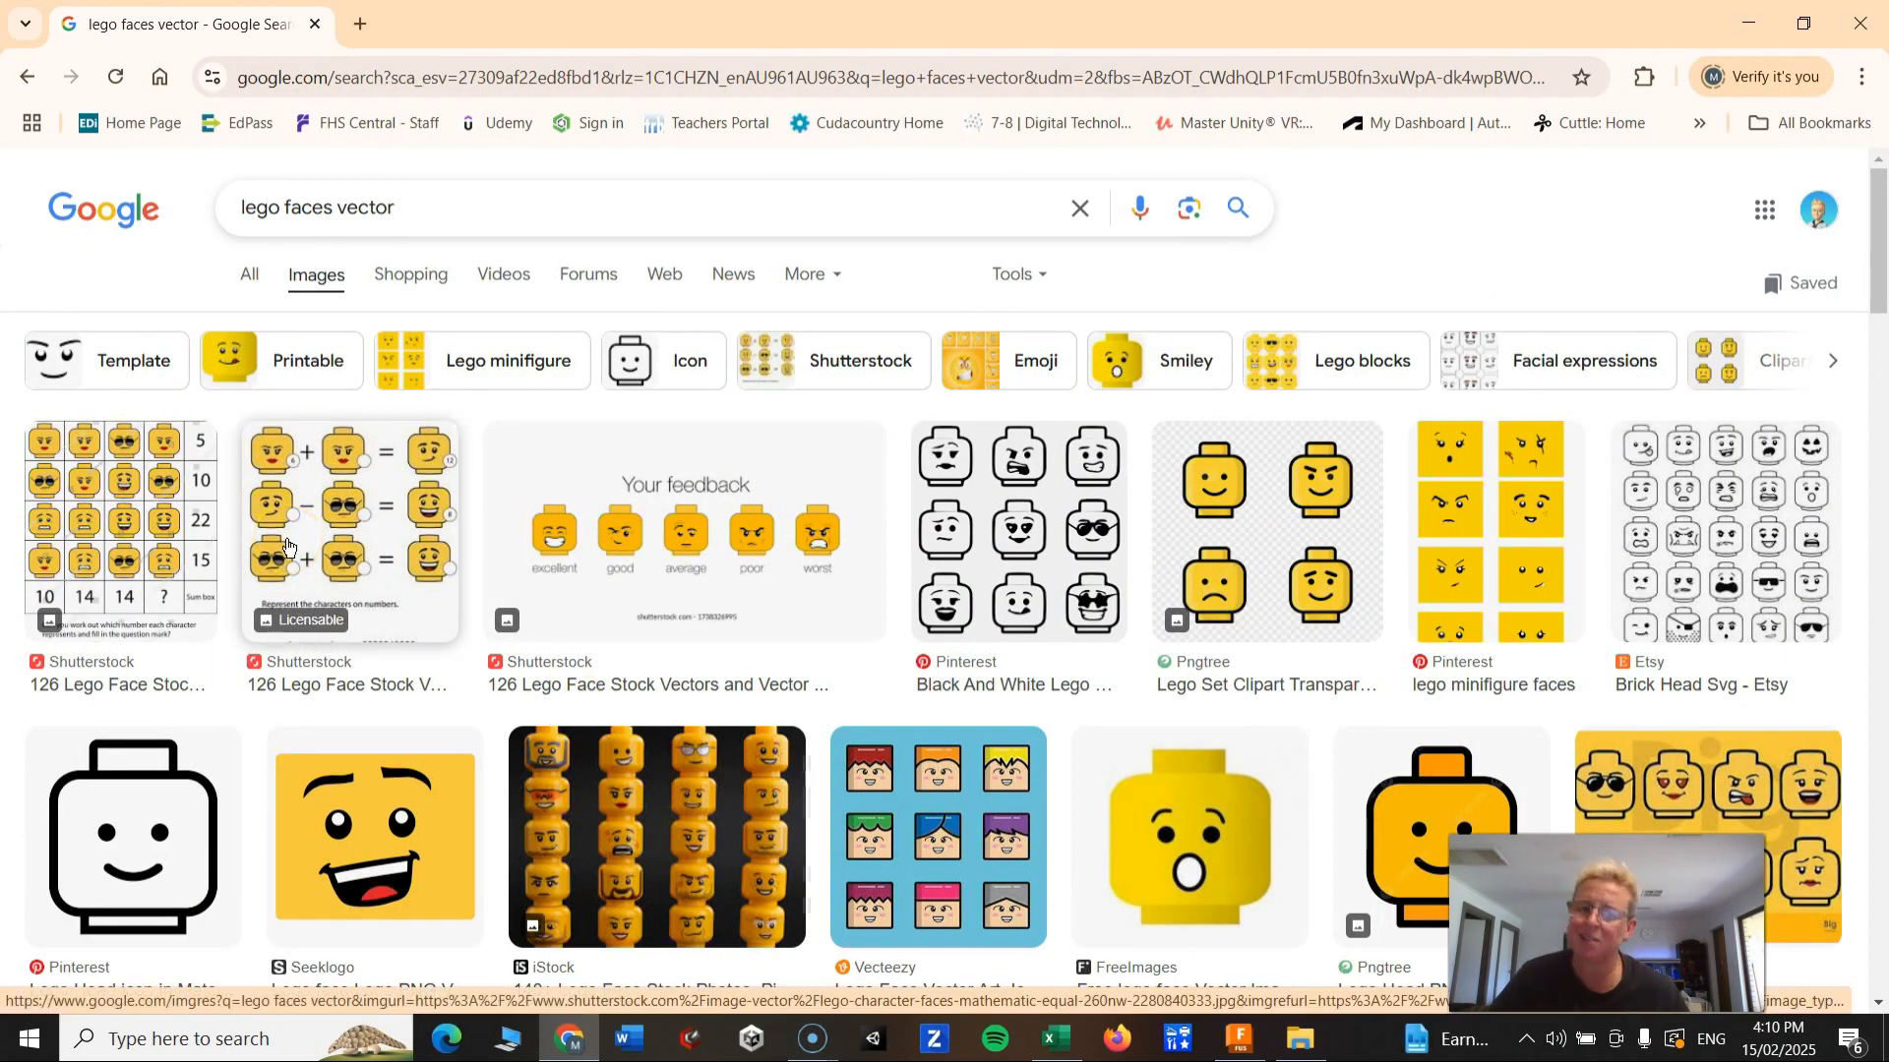
click(1024, 621)
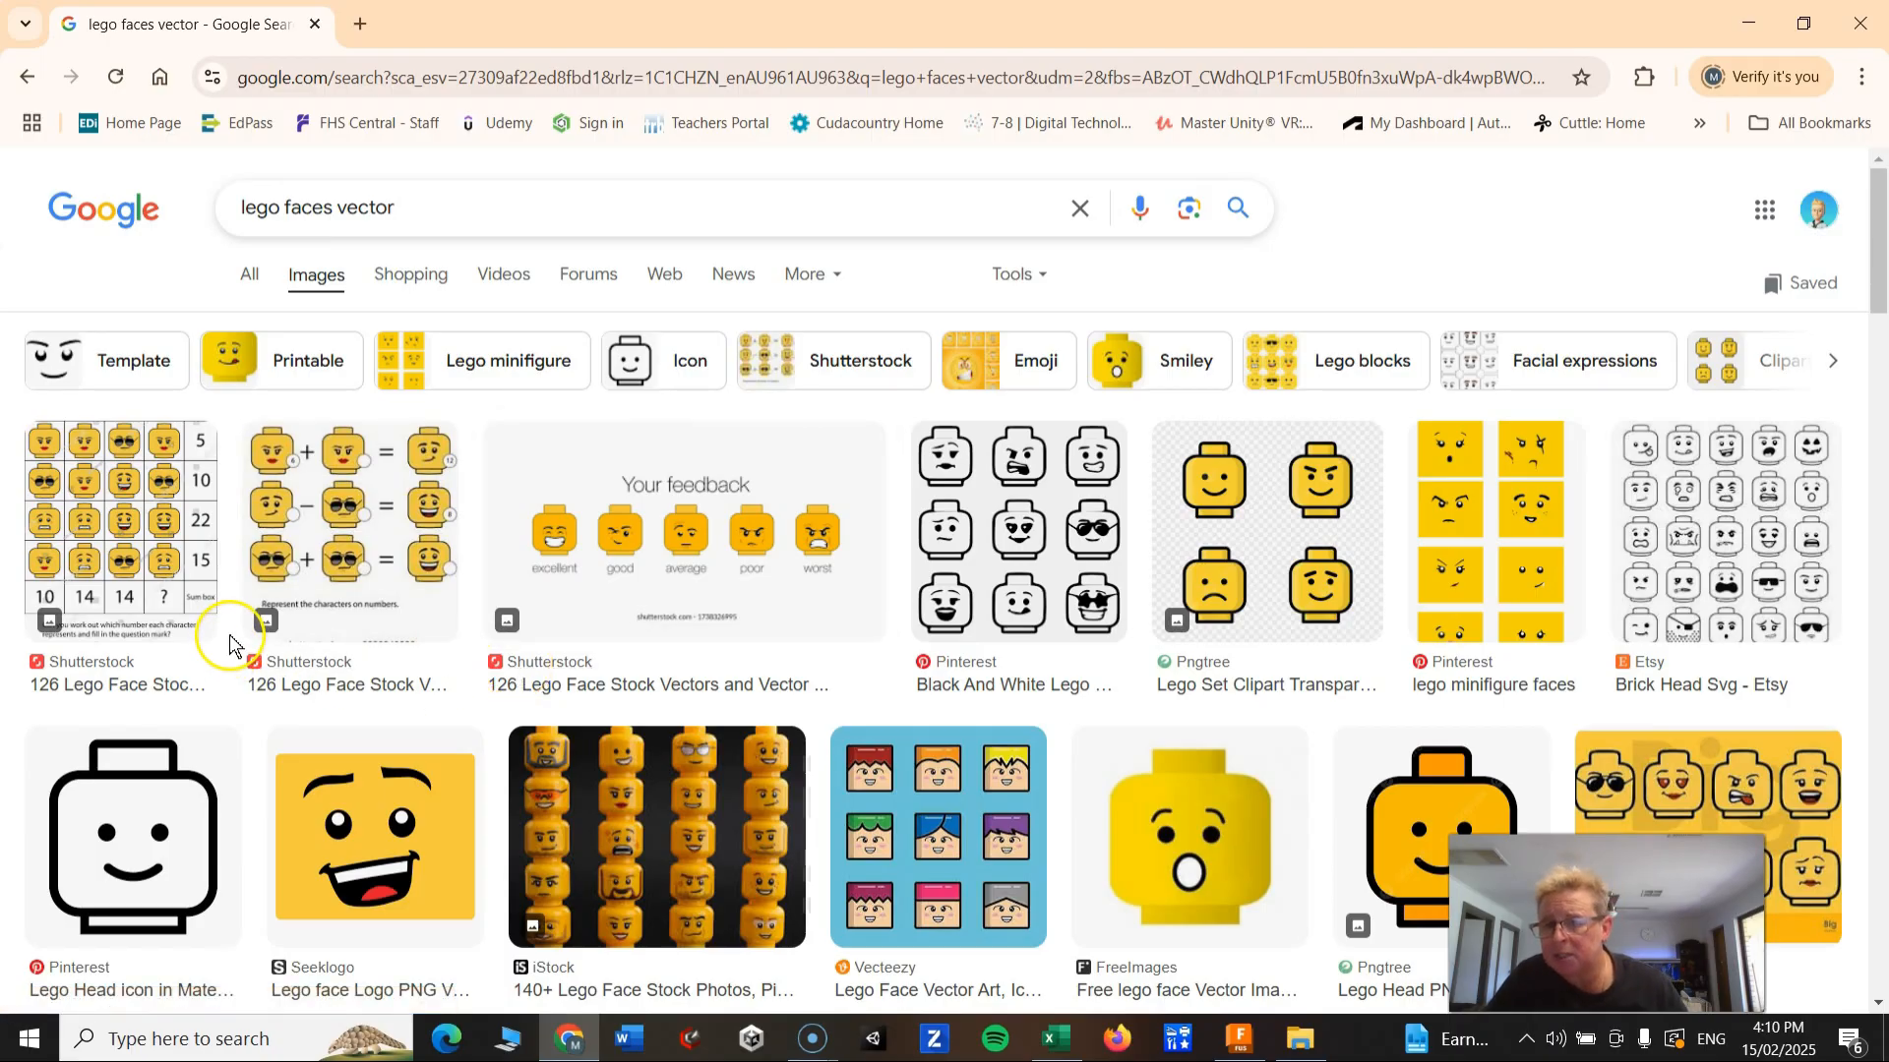
scroll(330, 635, down, 5)
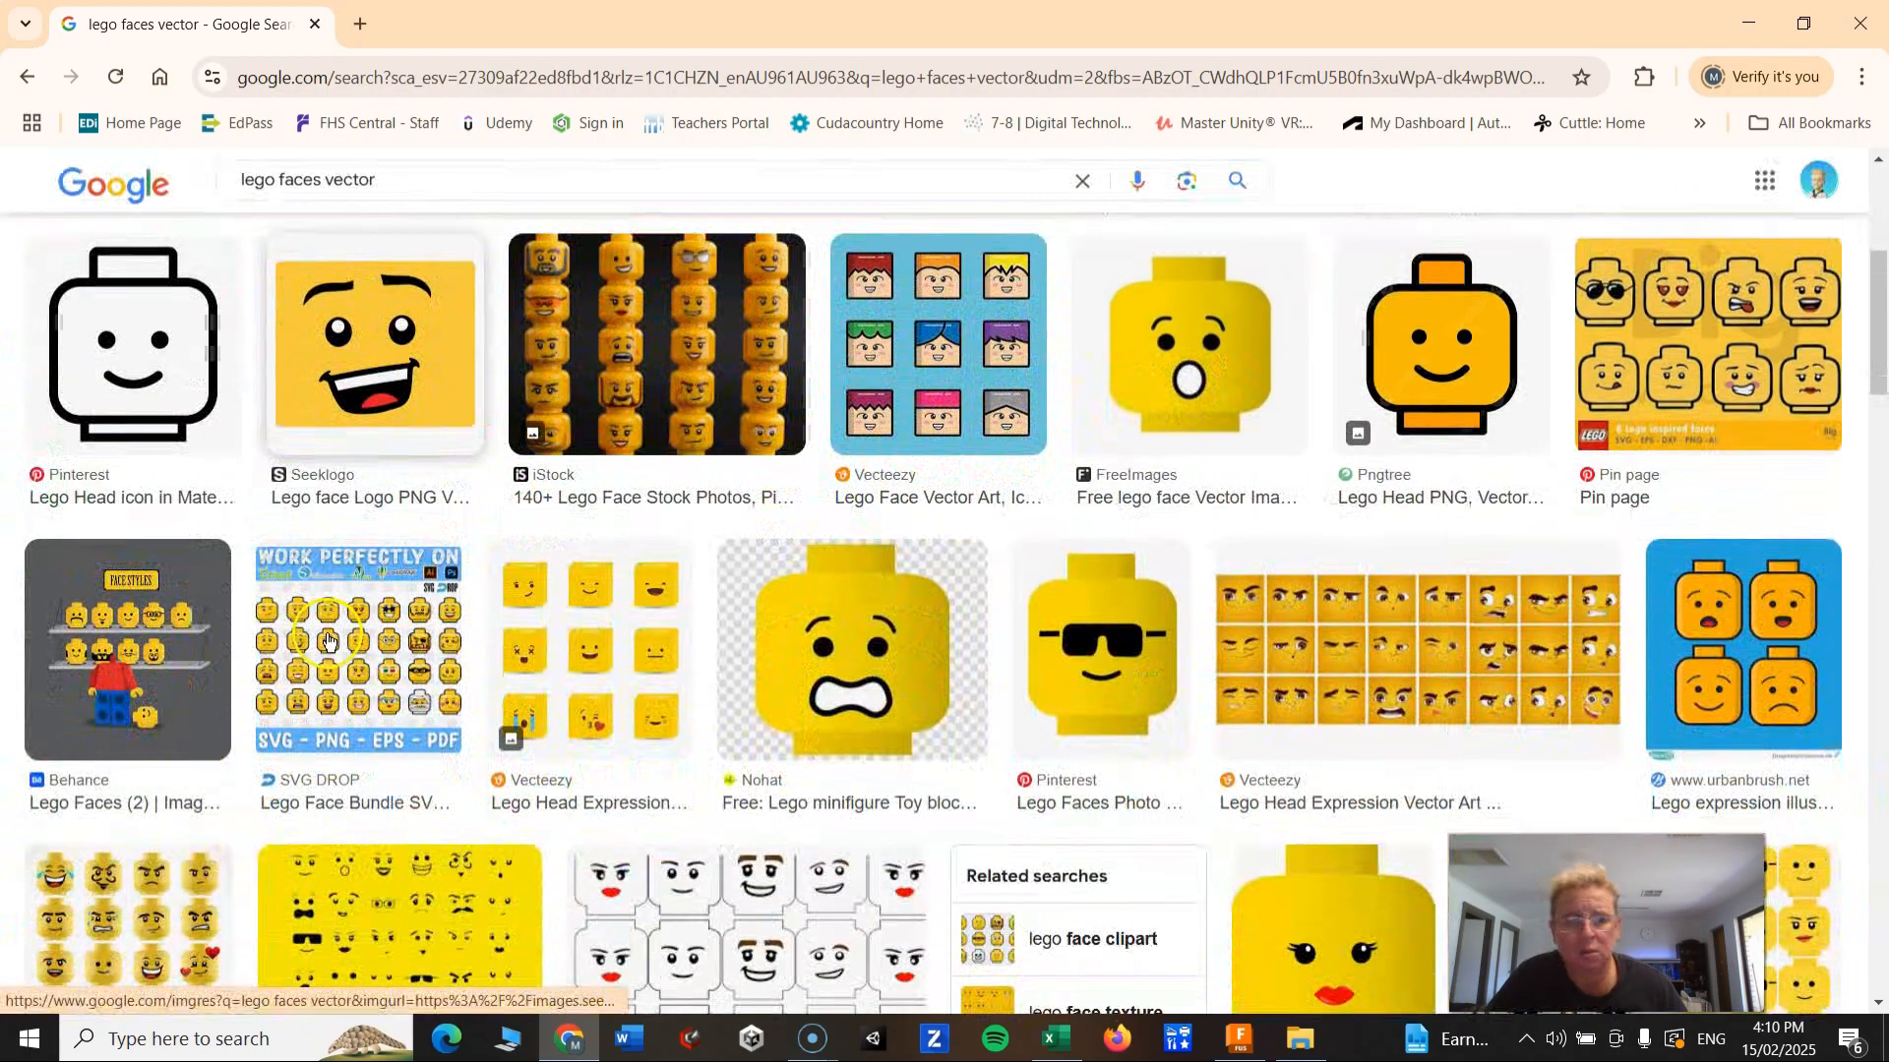
scroll(335, 649, down, 4)
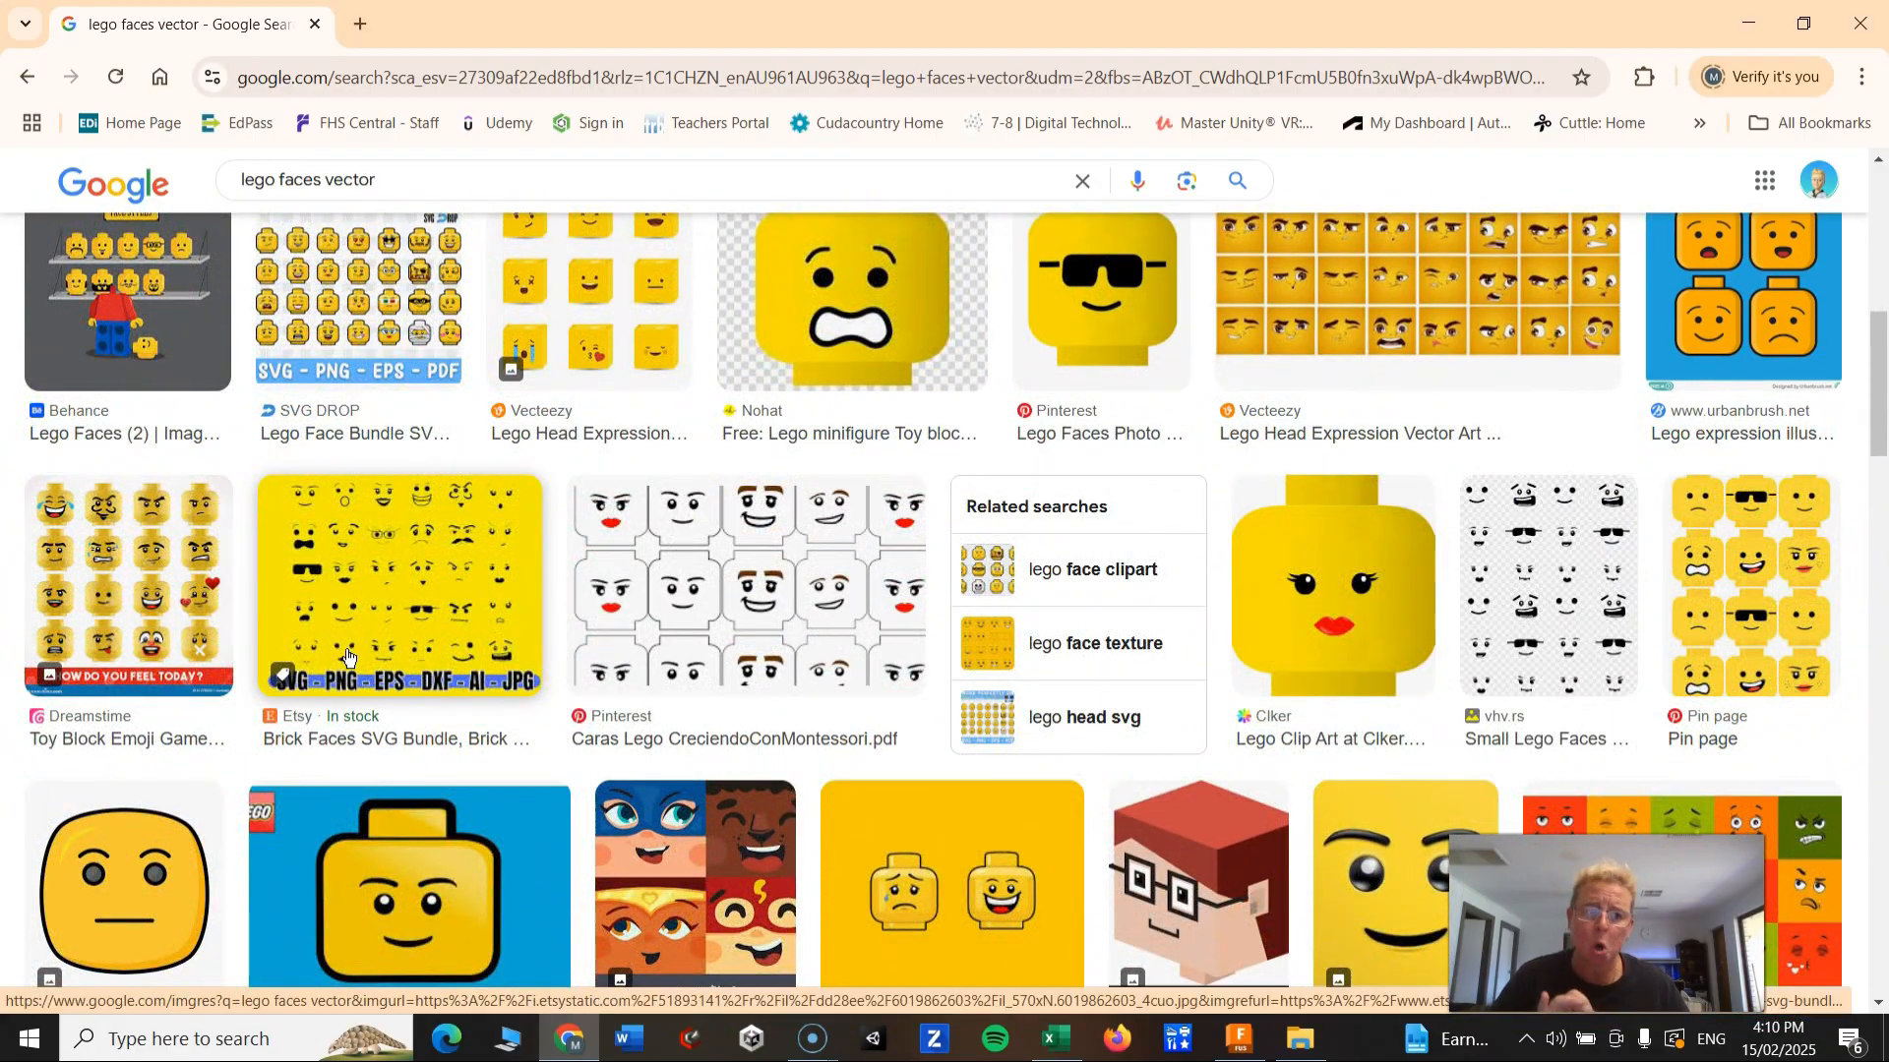
scroll(346, 651, down, 8)
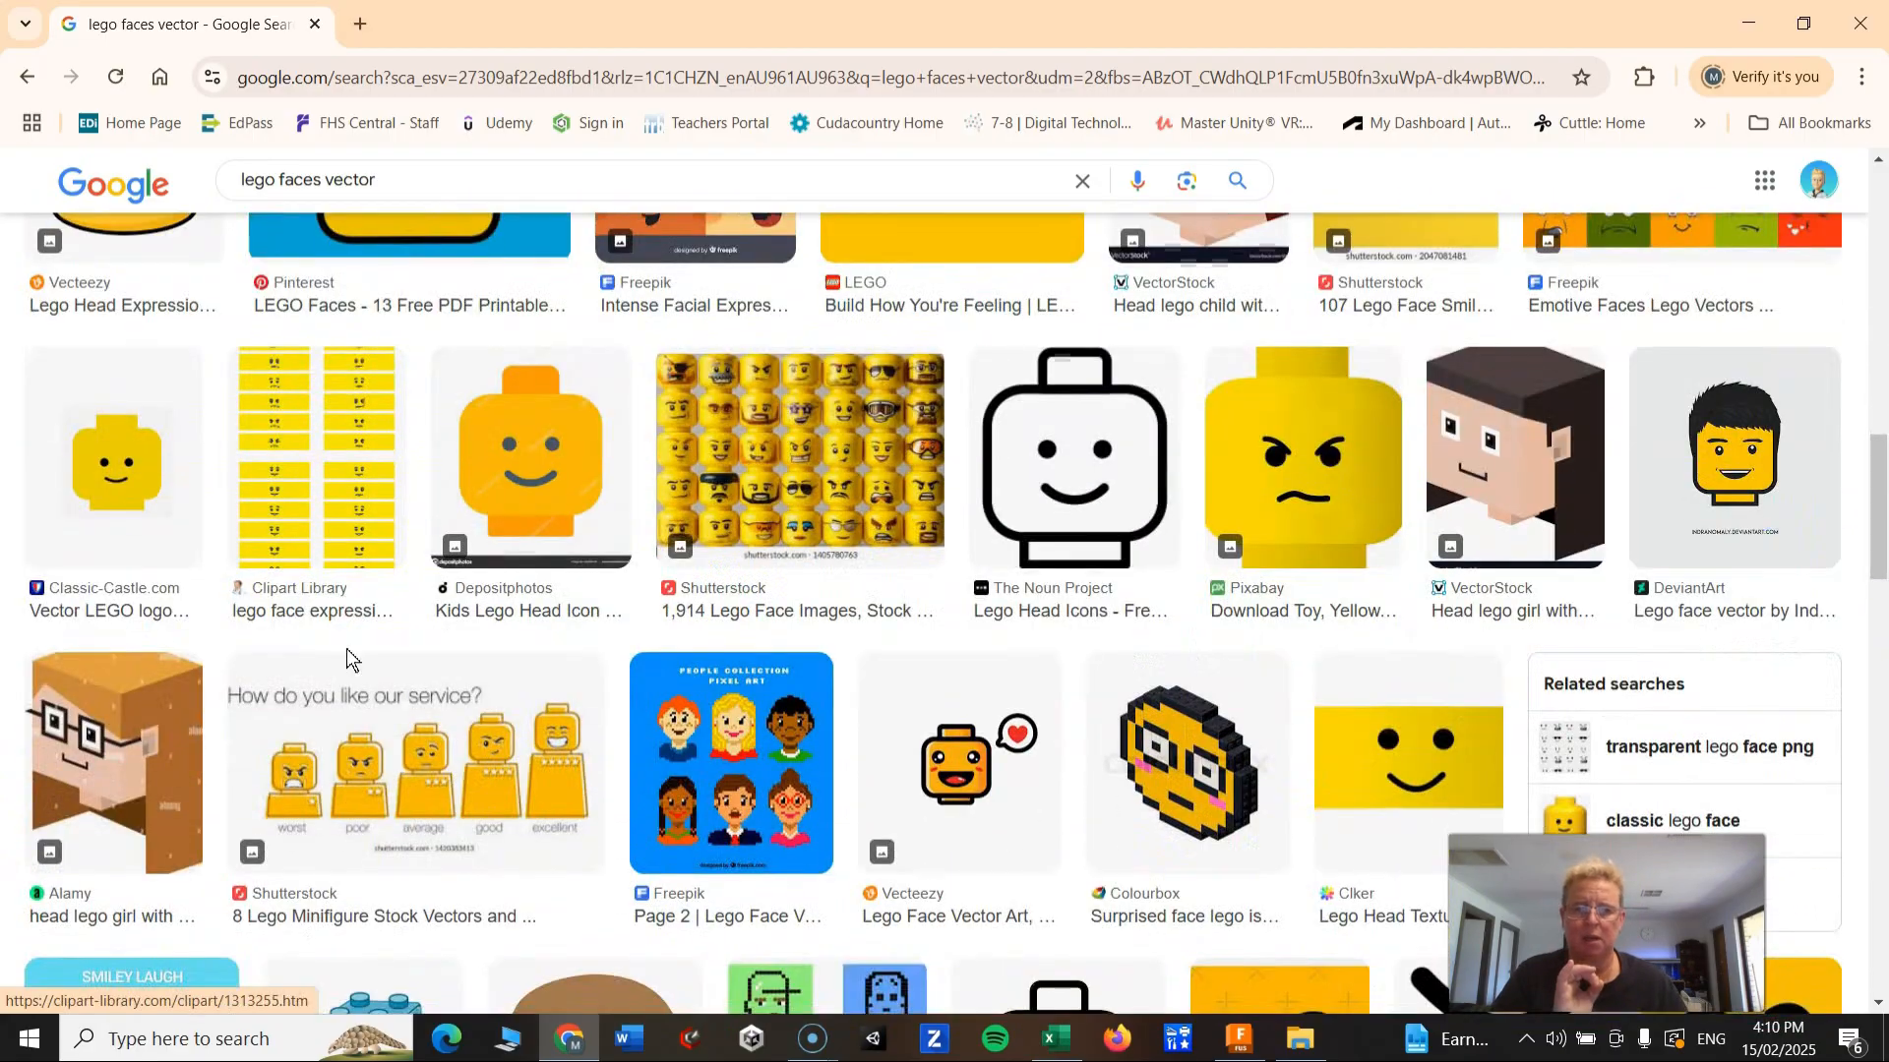
Step: Open the Shutterstock image of yellow Lego head rows in its own browser tab and enlarge it to examine the faces
click(777, 441)
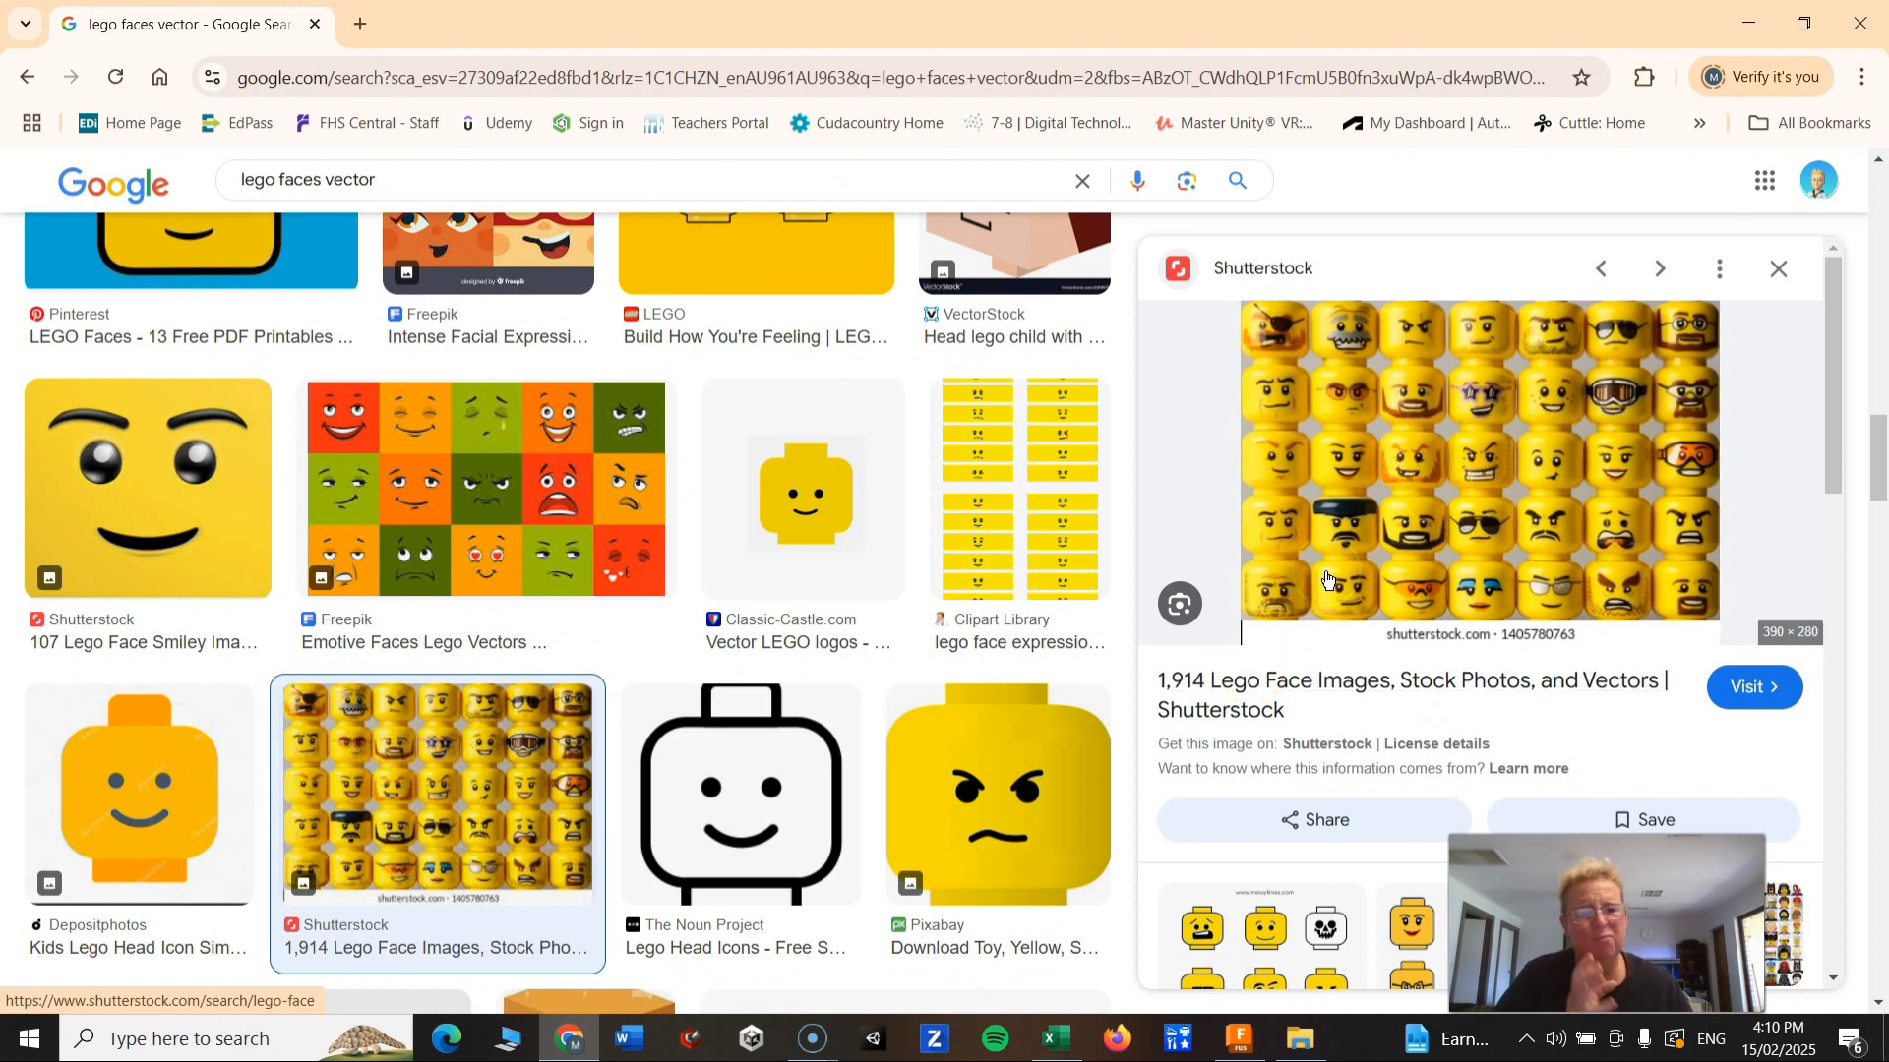
click(1425, 497)
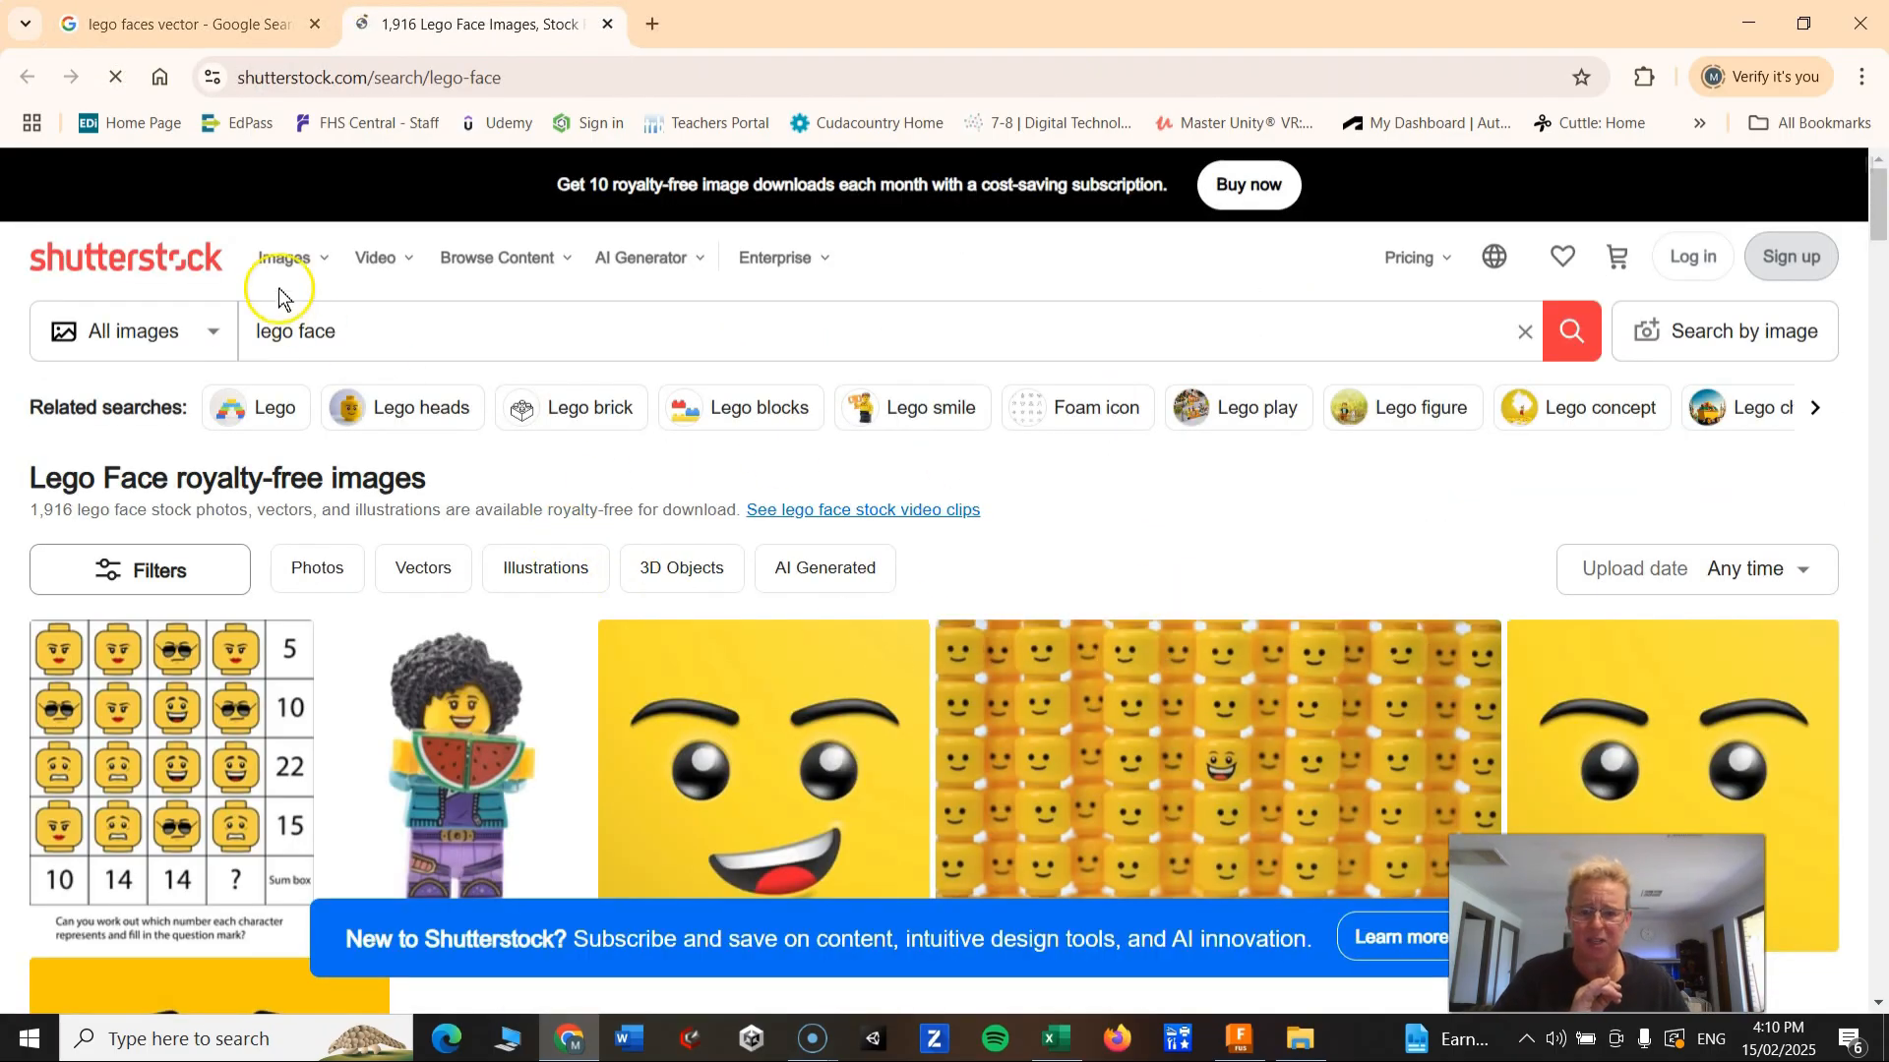
click(165, 49)
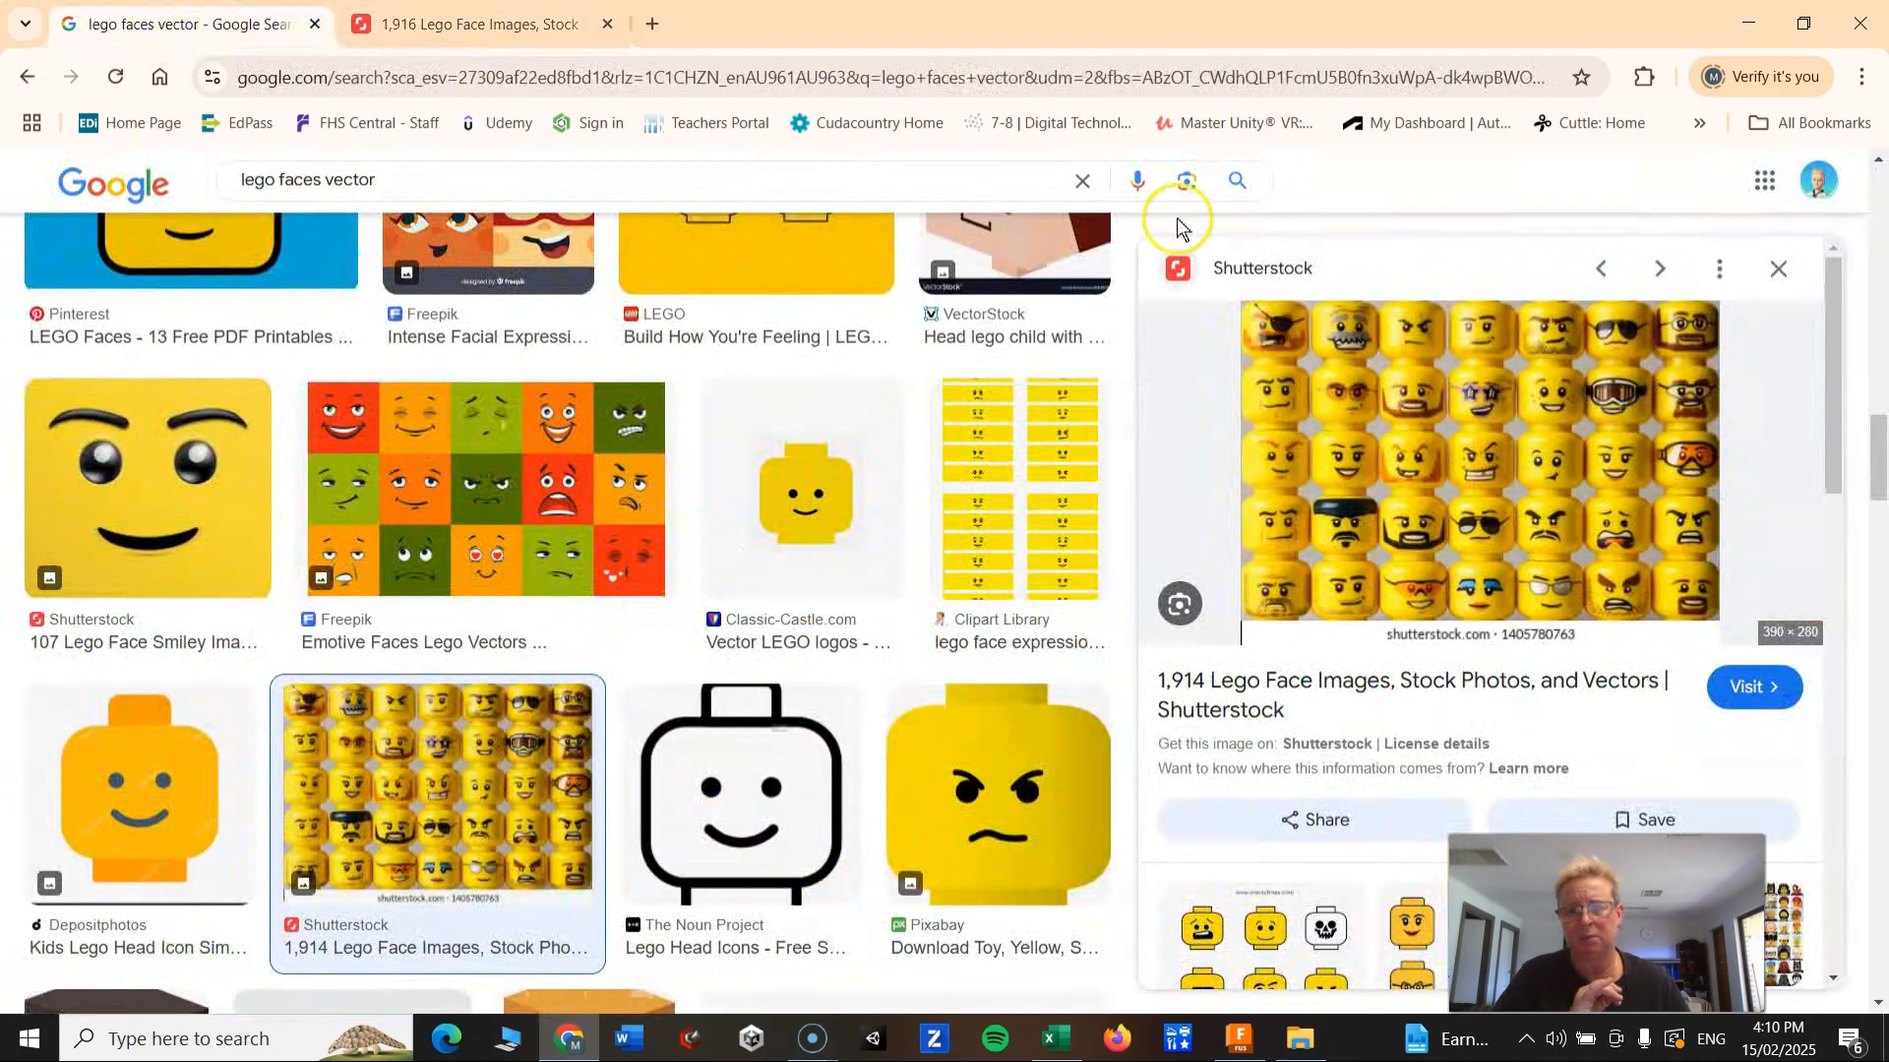
right_click(1460, 470)
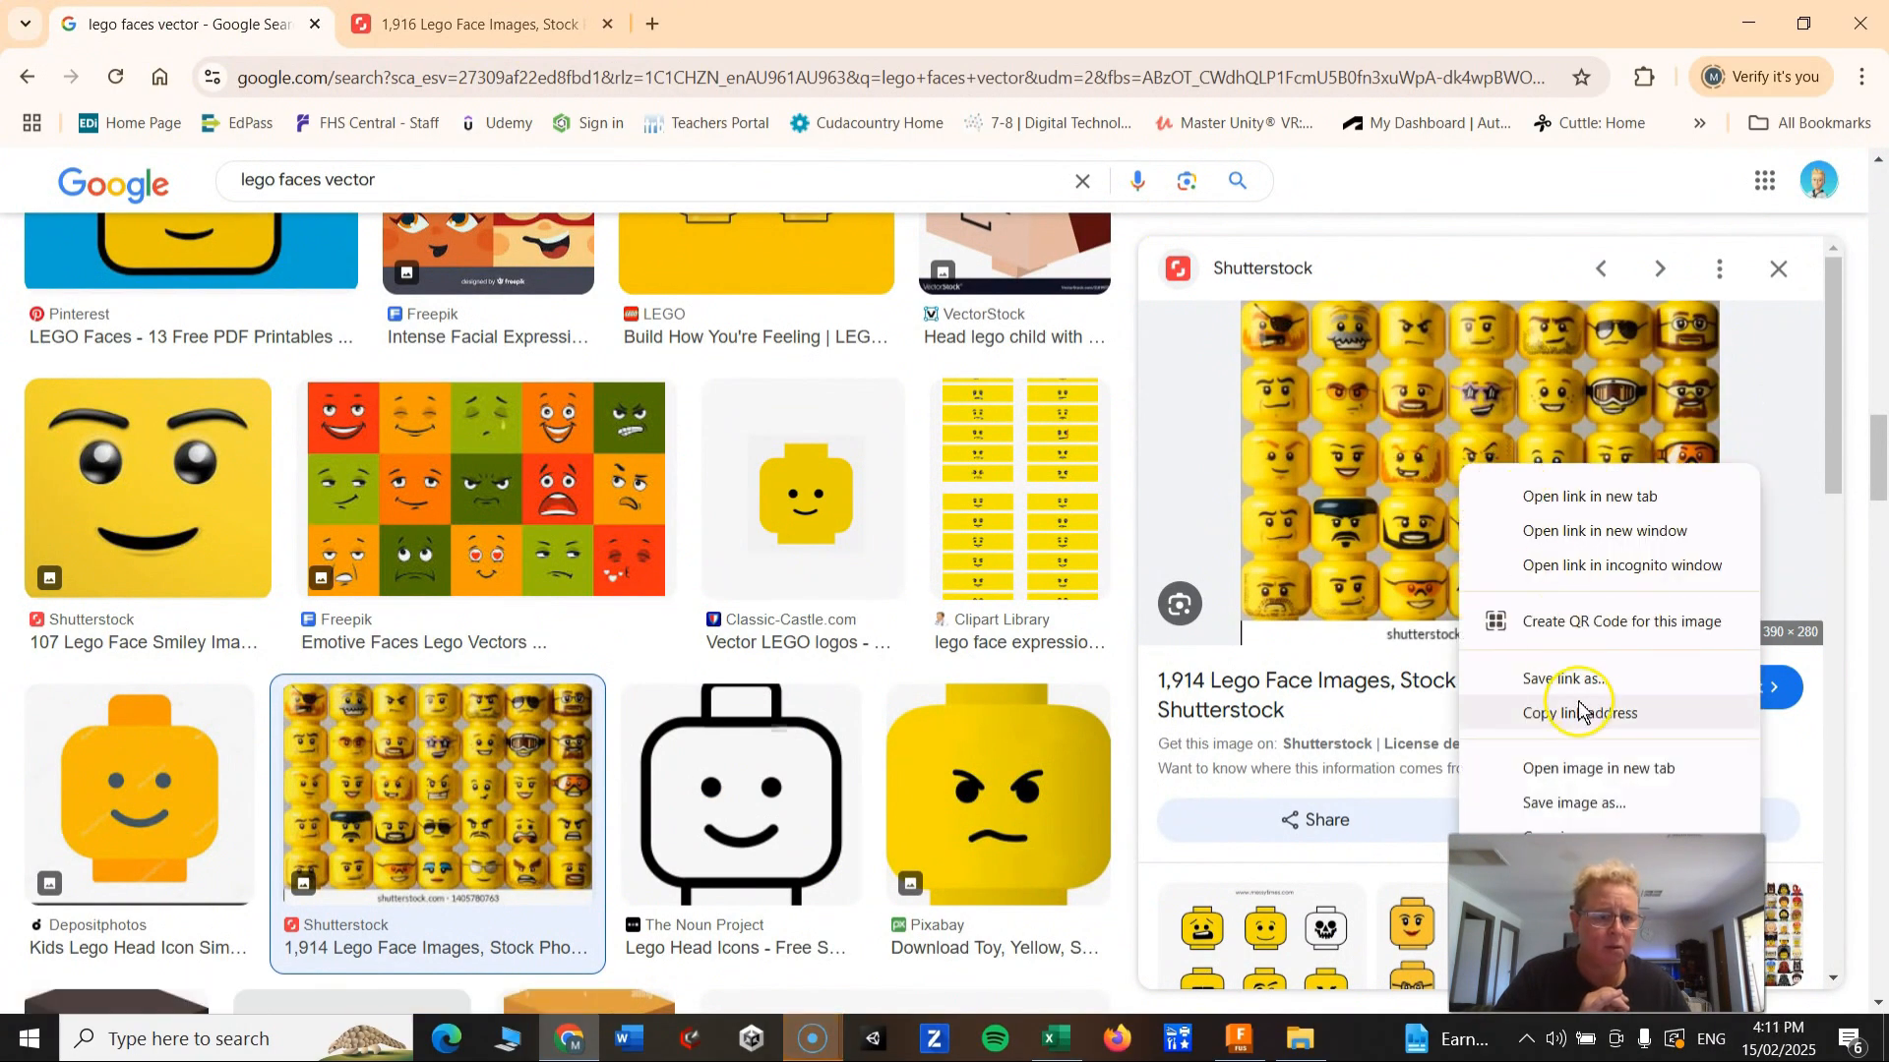
click(1591, 770)
click(763, 24)
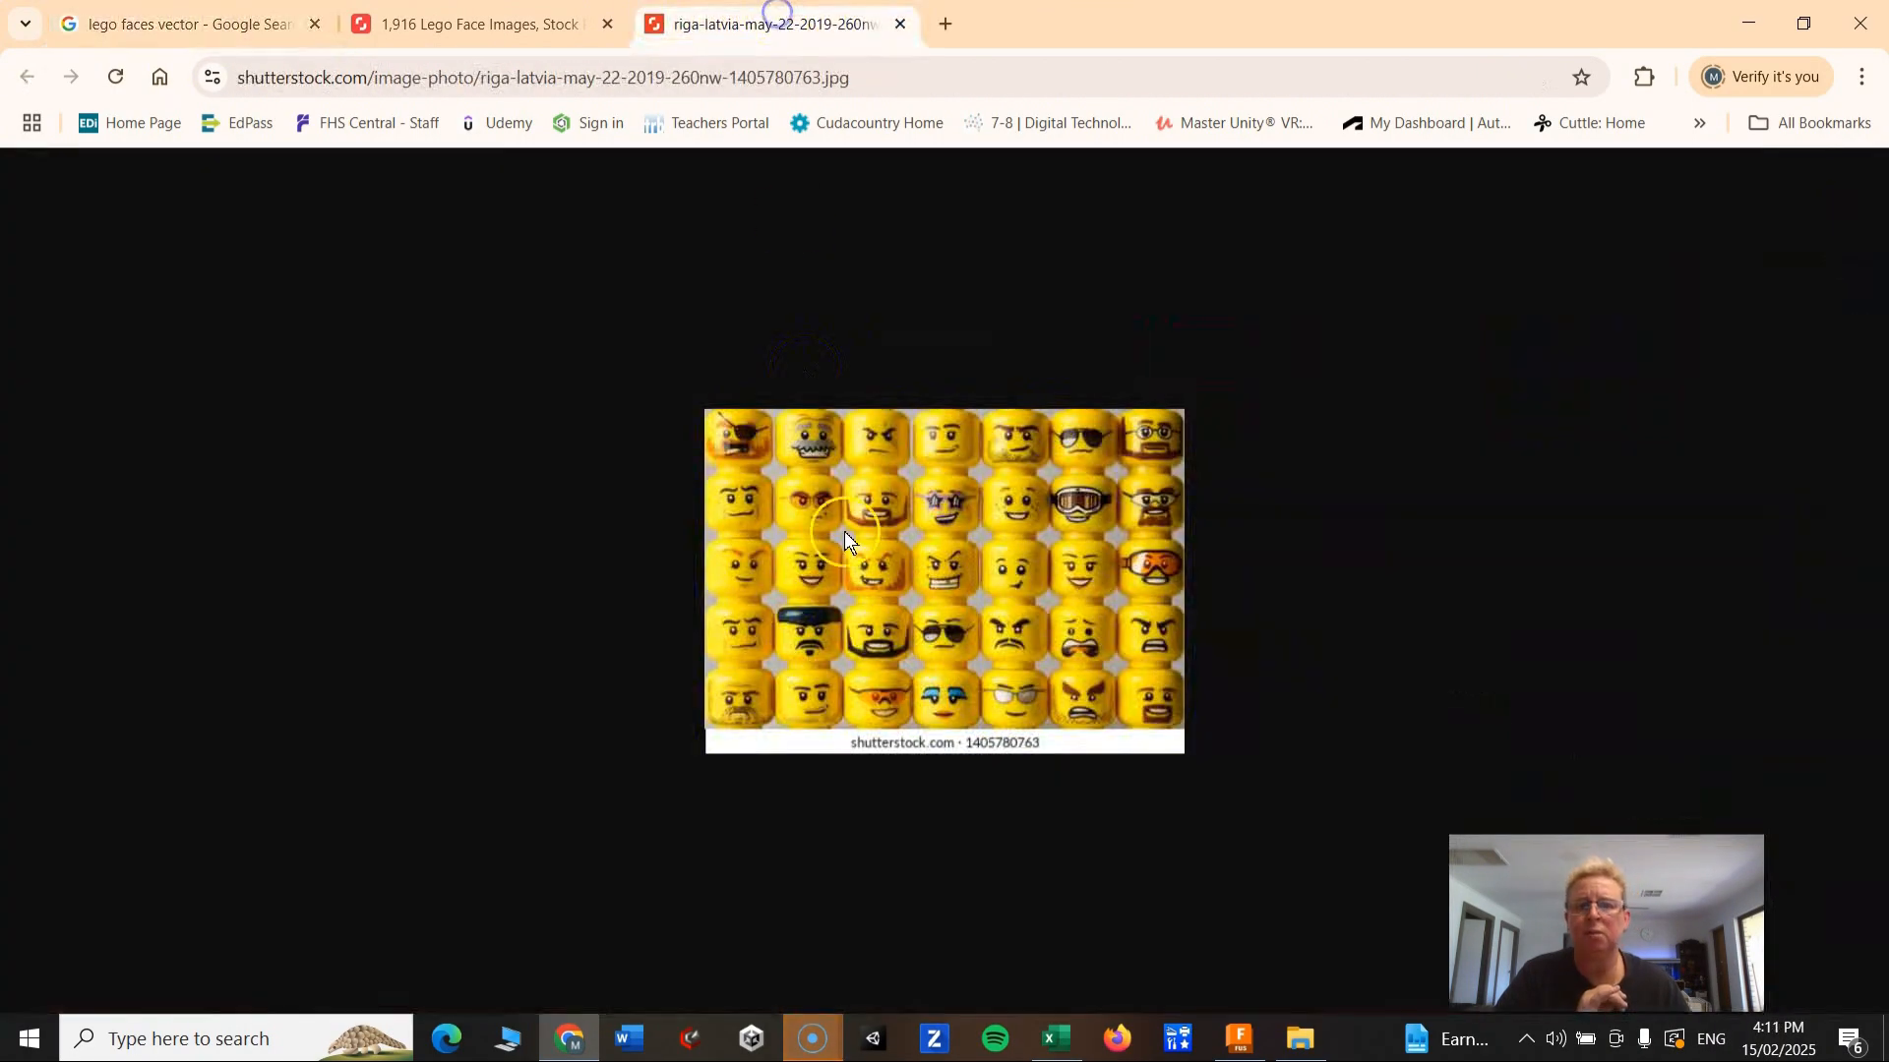
ctrl+scroll(891, 635, up, 5)
ctrl+scroll(891, 636, down, 1)
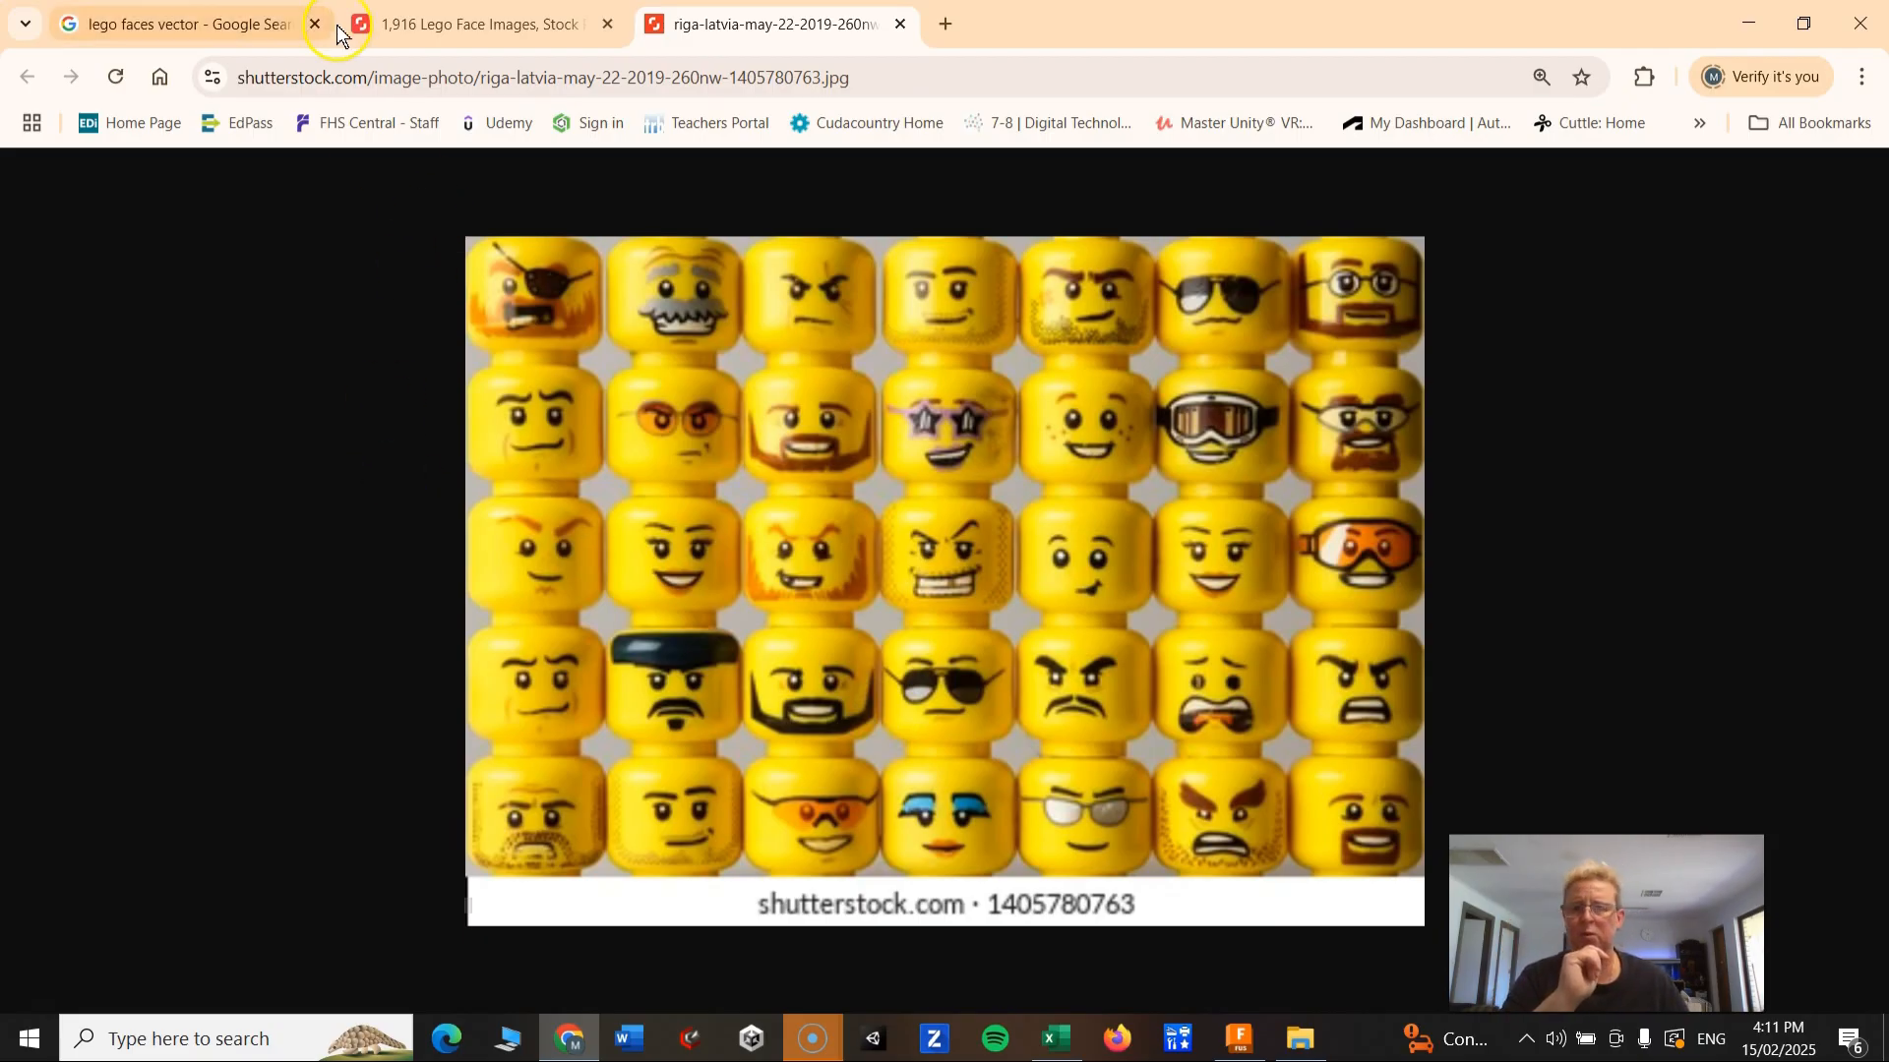
Step: Return to the "lego faces vector" image results and look through more of the face designs
click(223, 21)
scroll(876, 295, down, 5)
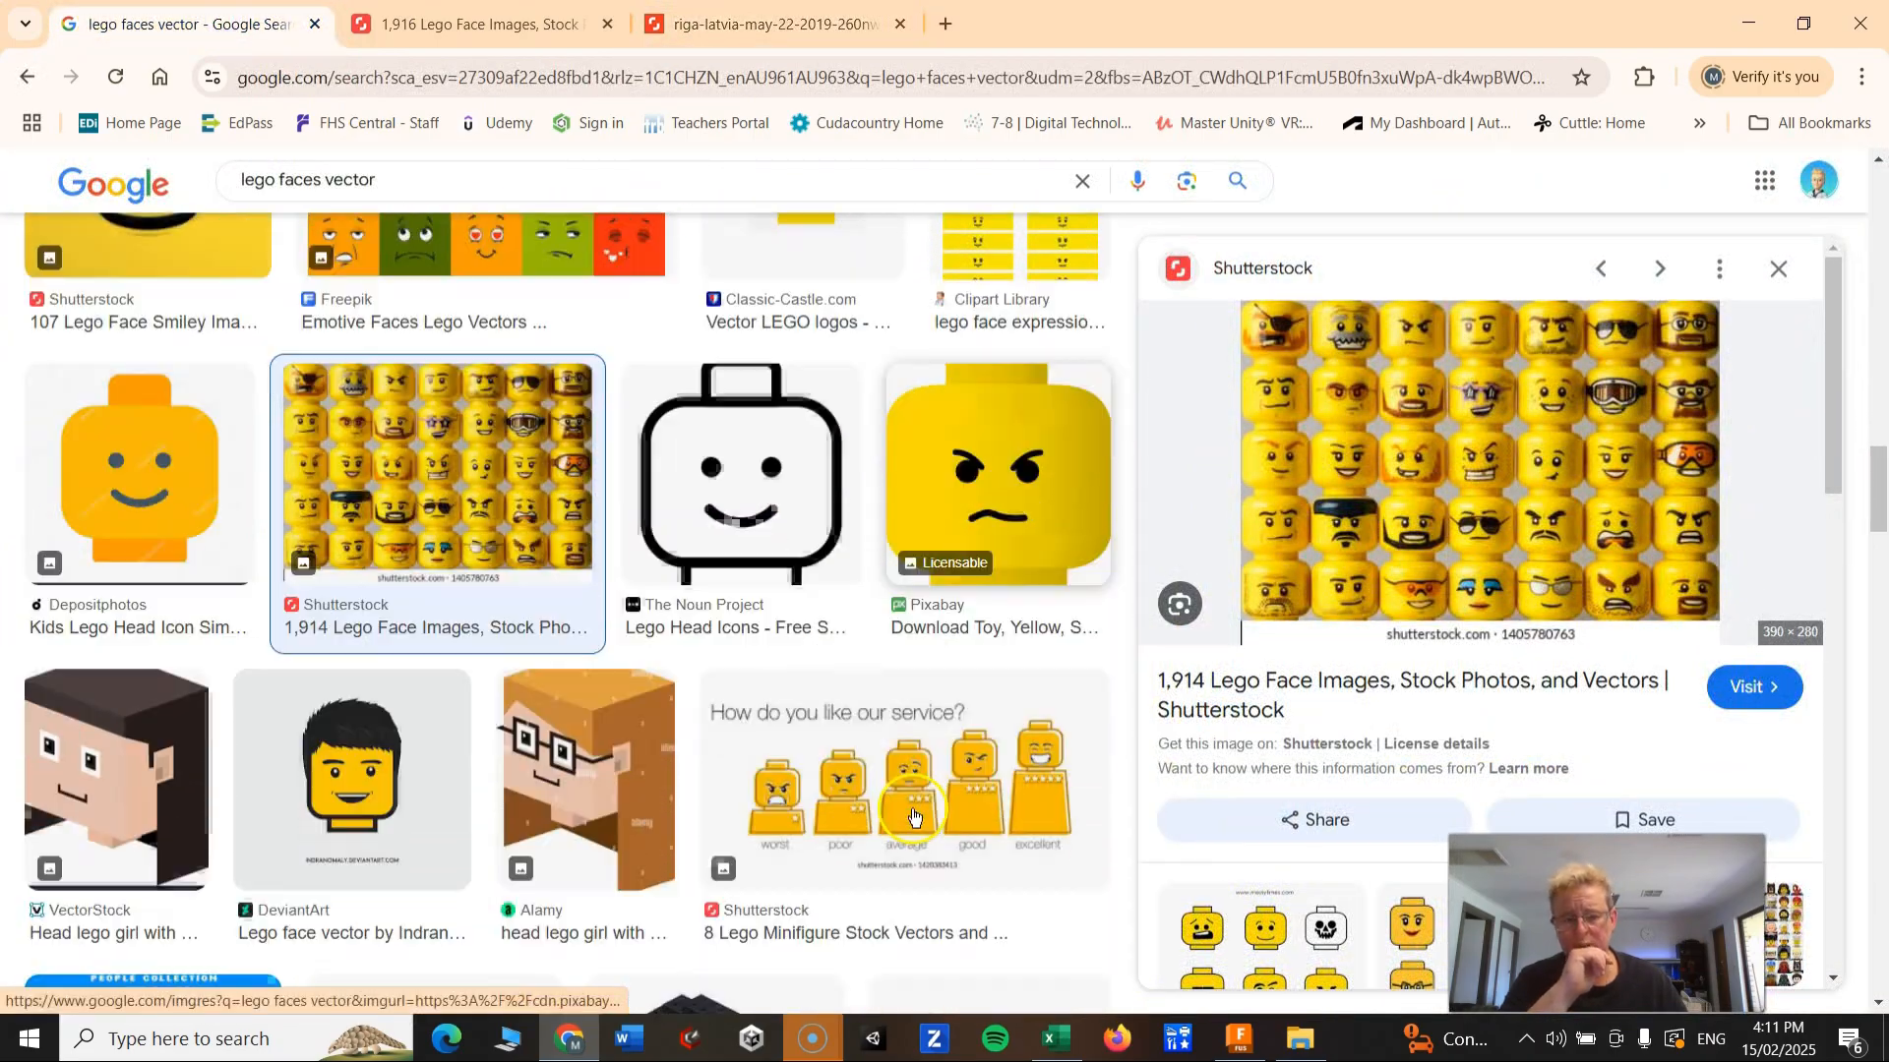
scroll(686, 670, down, 7)
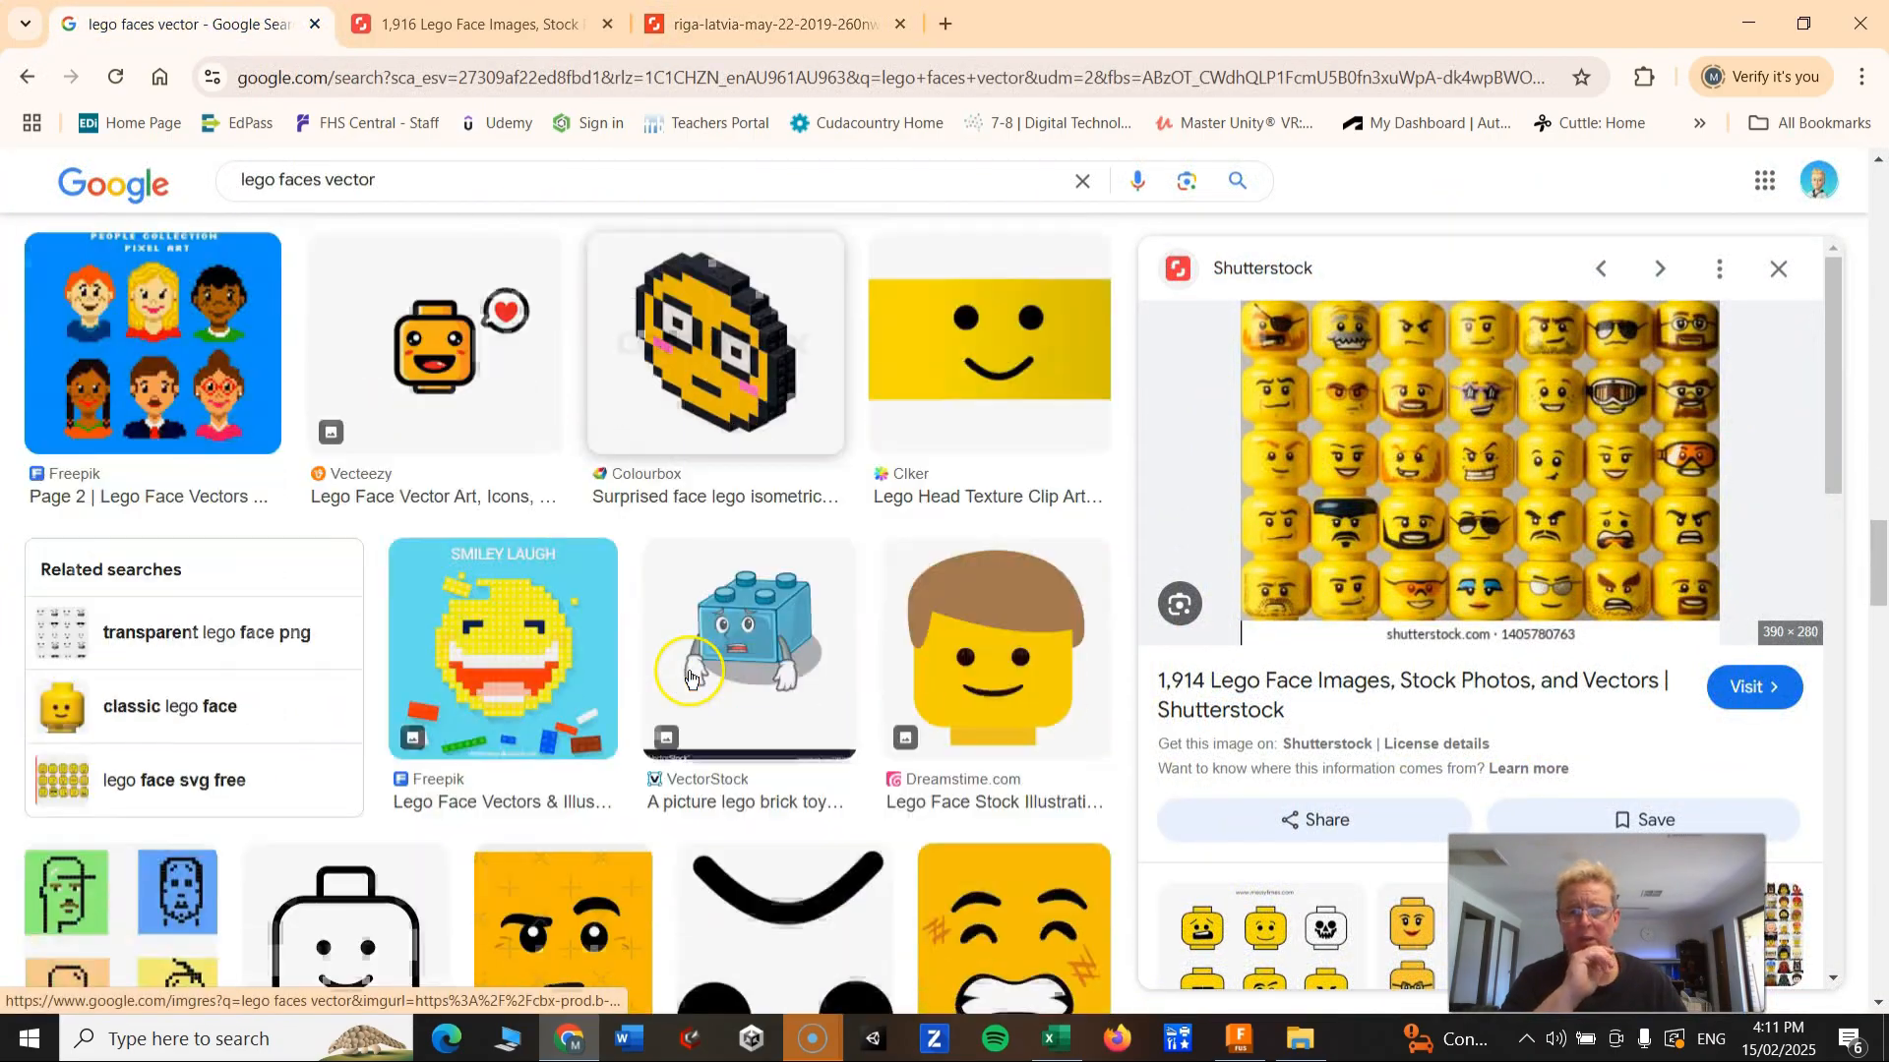
scroll(844, 699, down, 1)
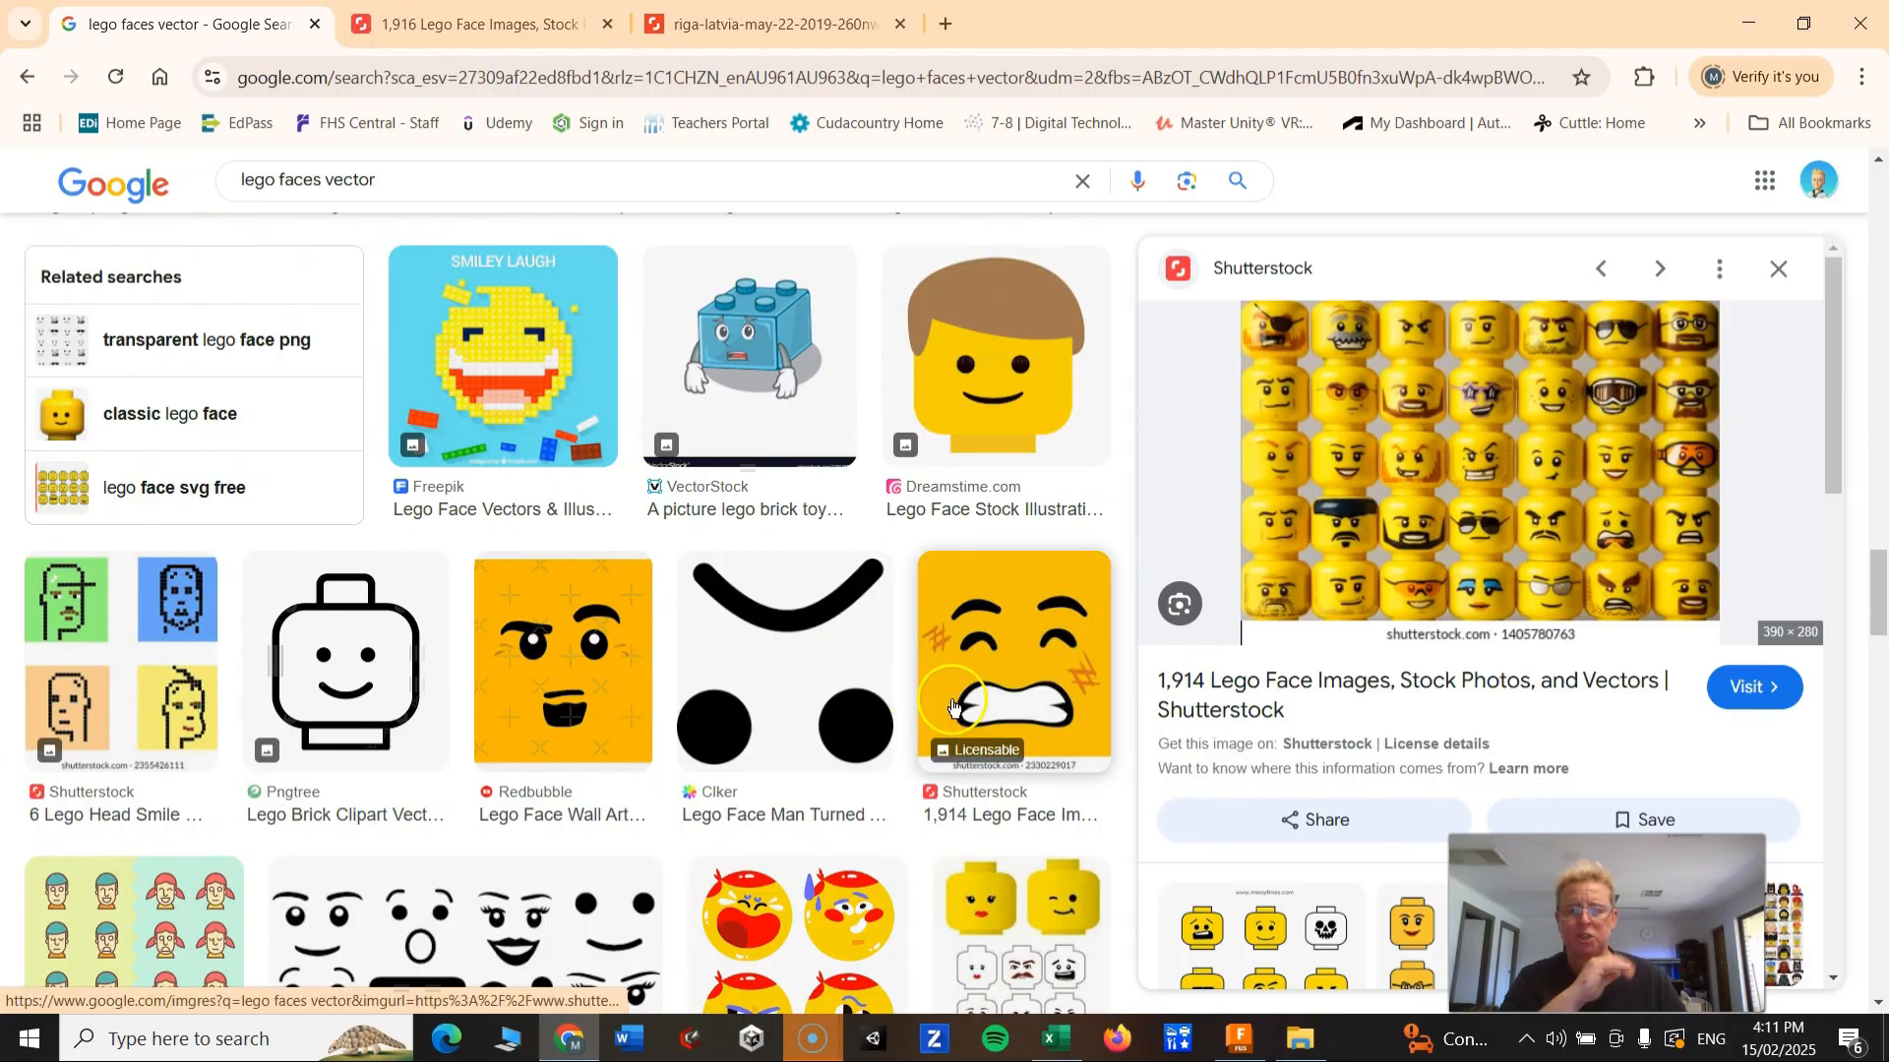
scroll(952, 705, down, 5)
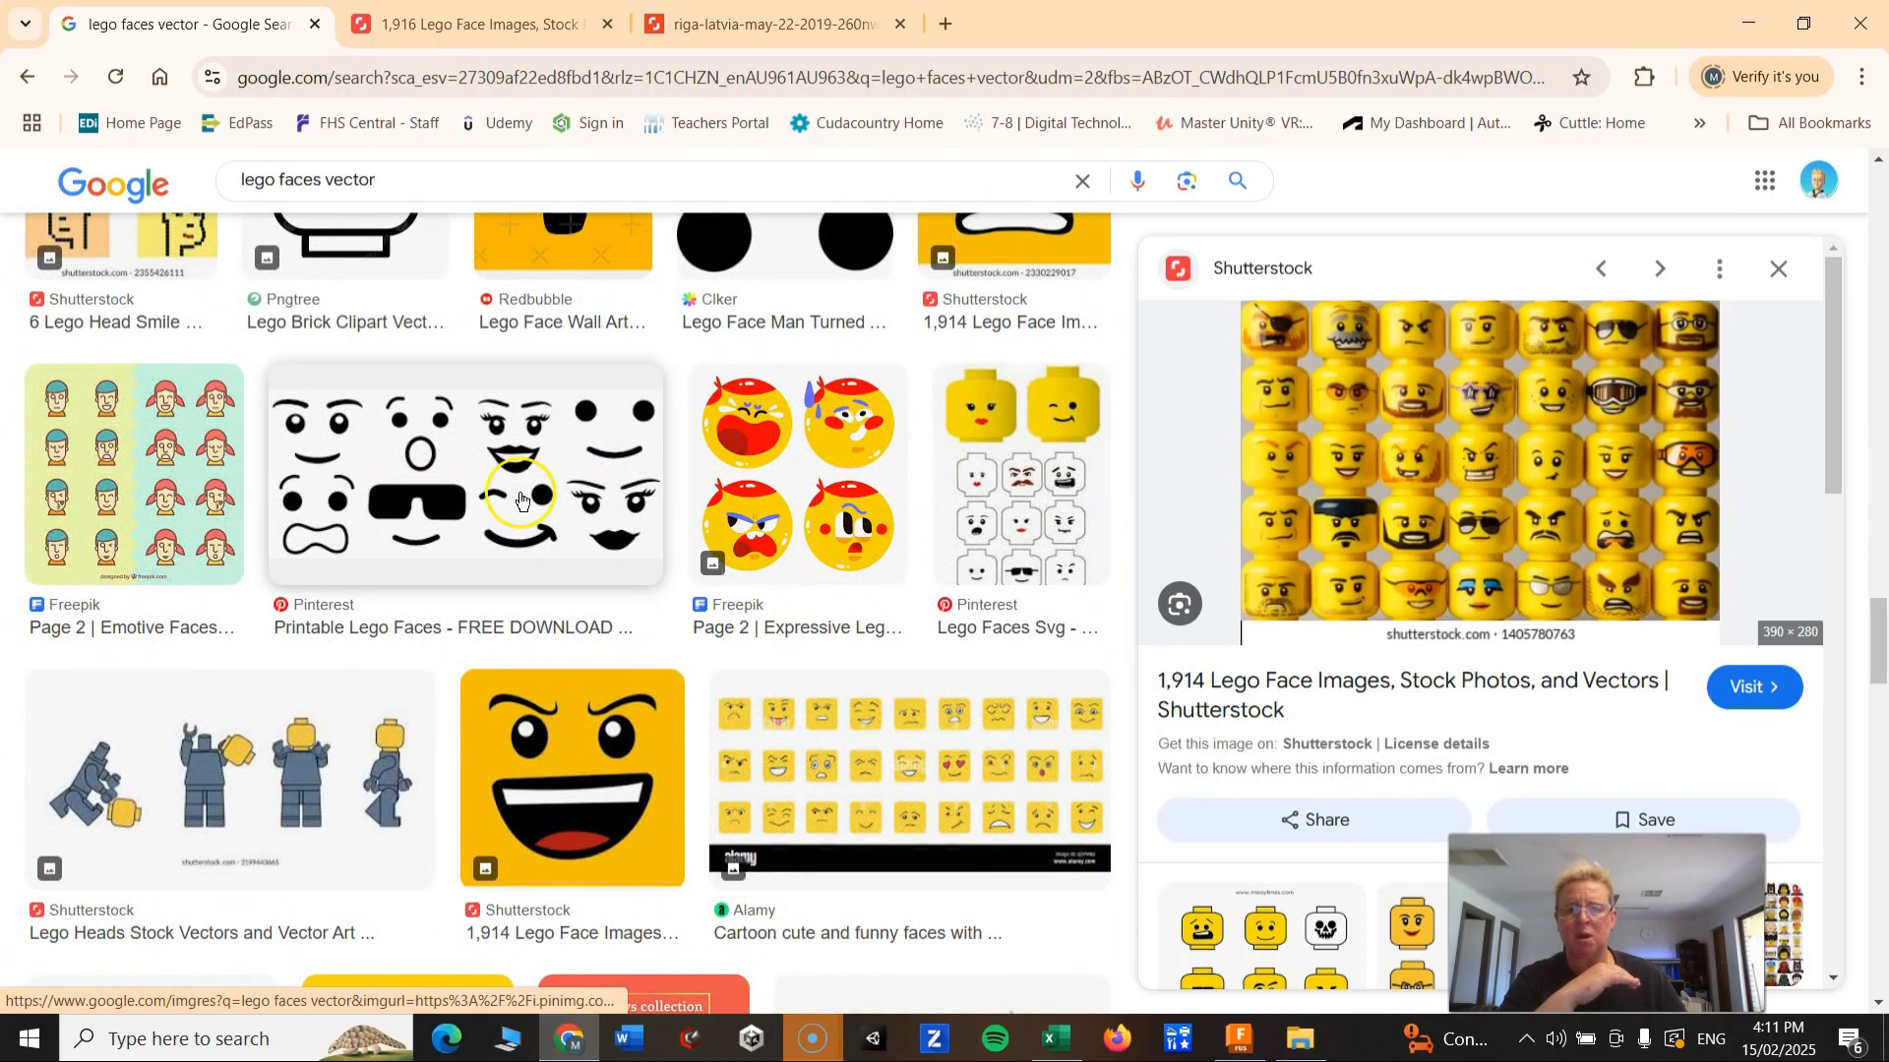
scroll(413, 518, down, 4)
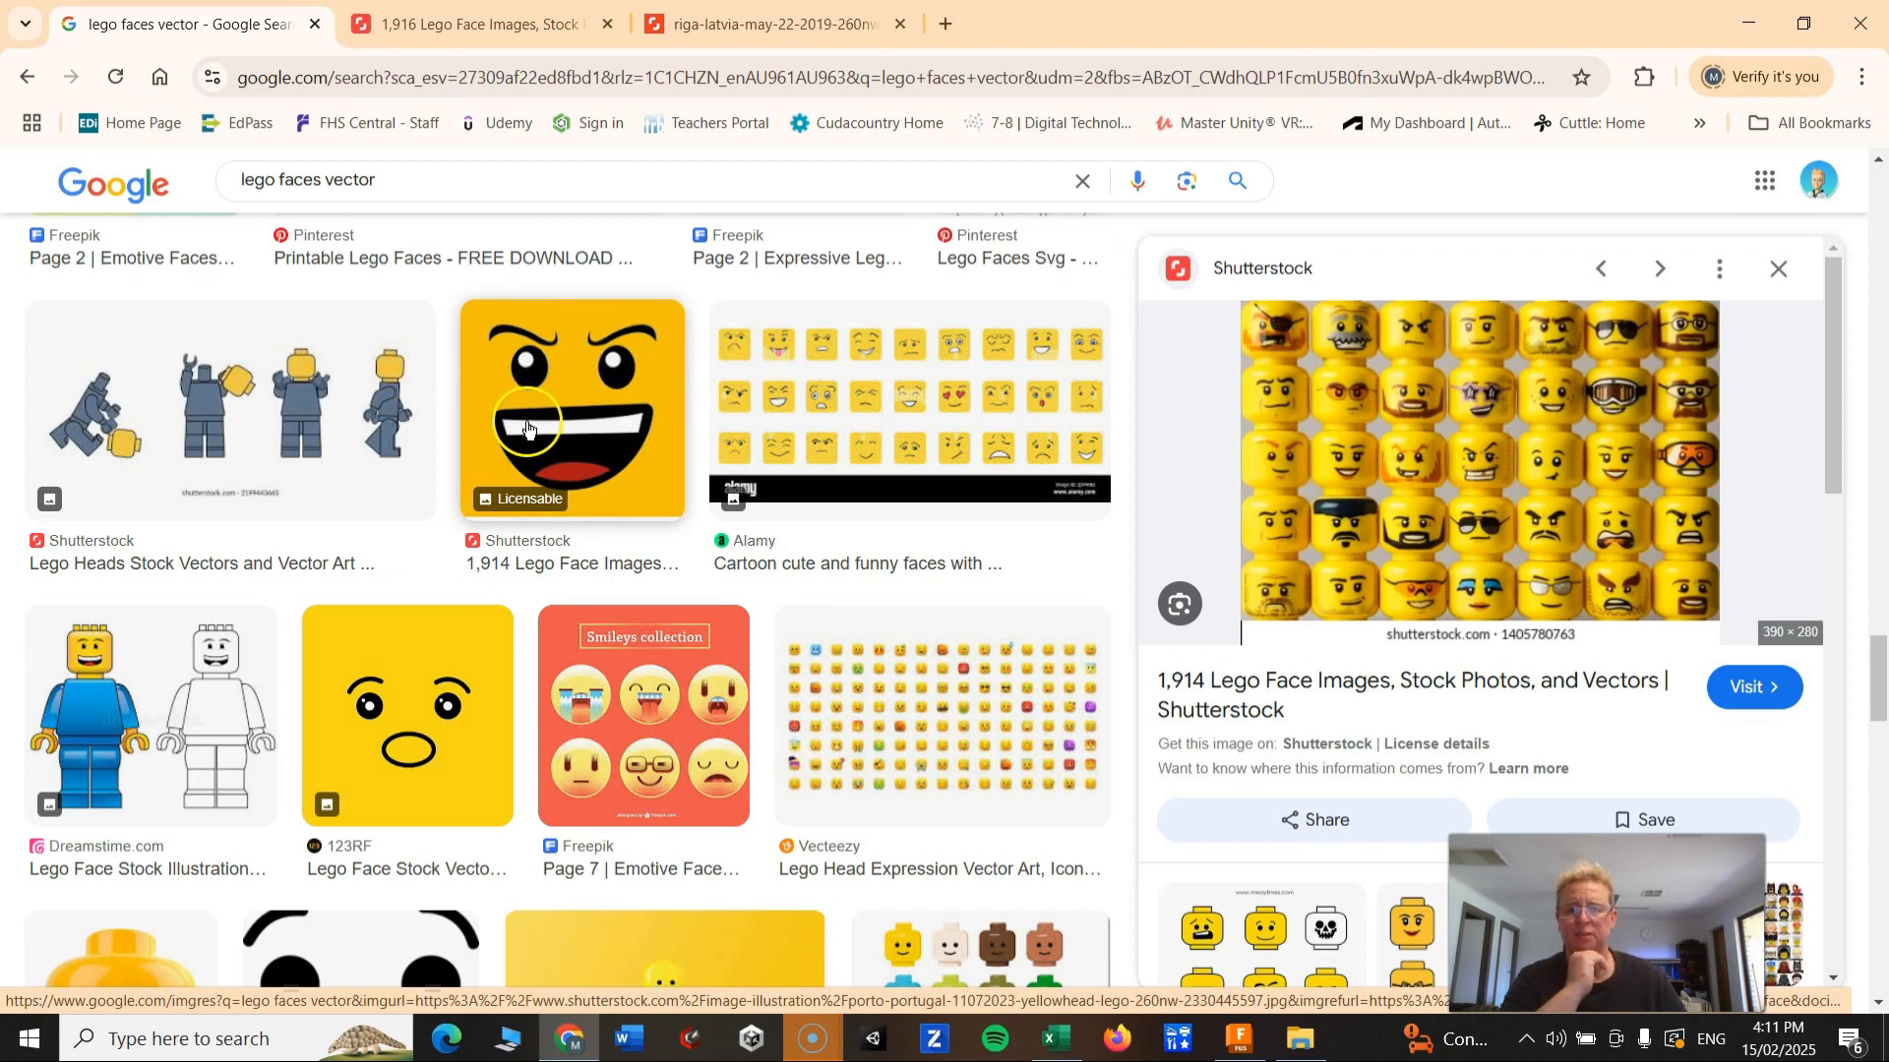
scroll(548, 590, down, 10)
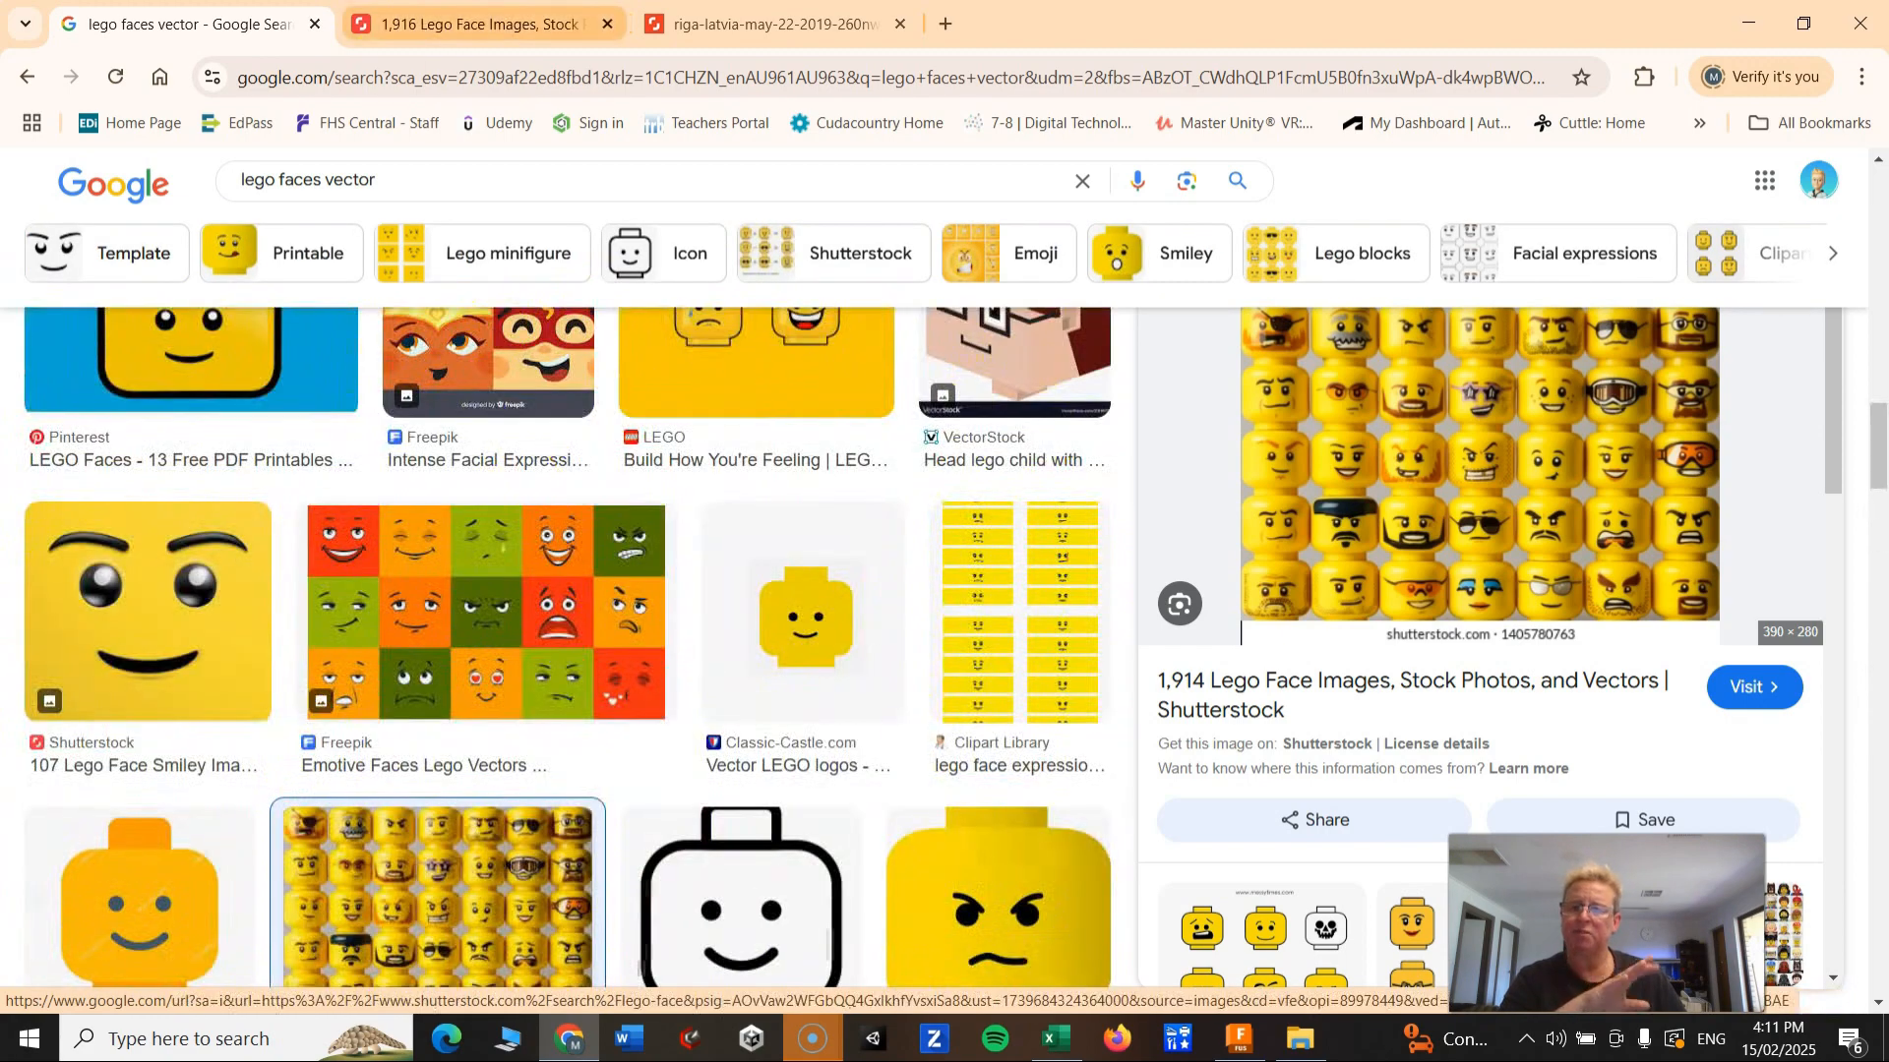
scroll(527, 252, up, 5)
scroll(352, 261, up, 4)
scroll(334, 227, up, 4)
Step: Search Google Images for "sportswear logo vector"
drag(318, 185, 241, 181)
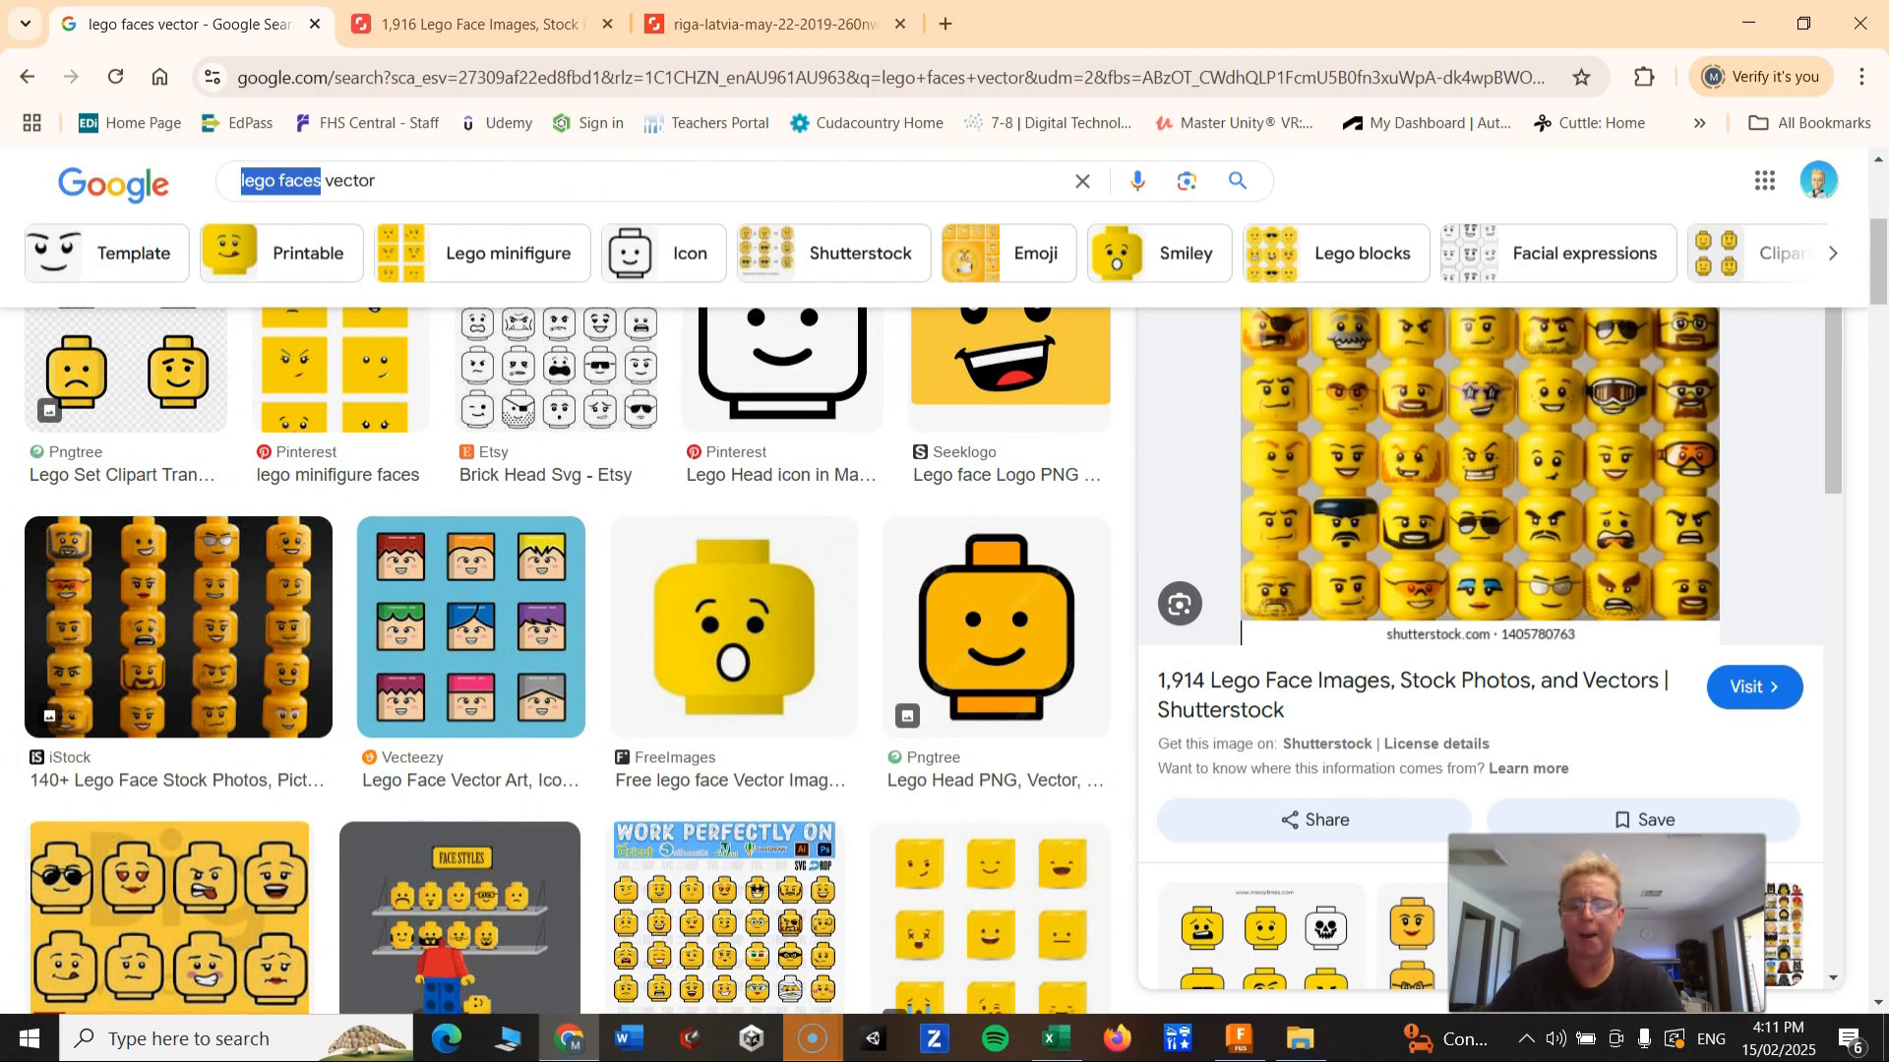
text(spirtswear lo)
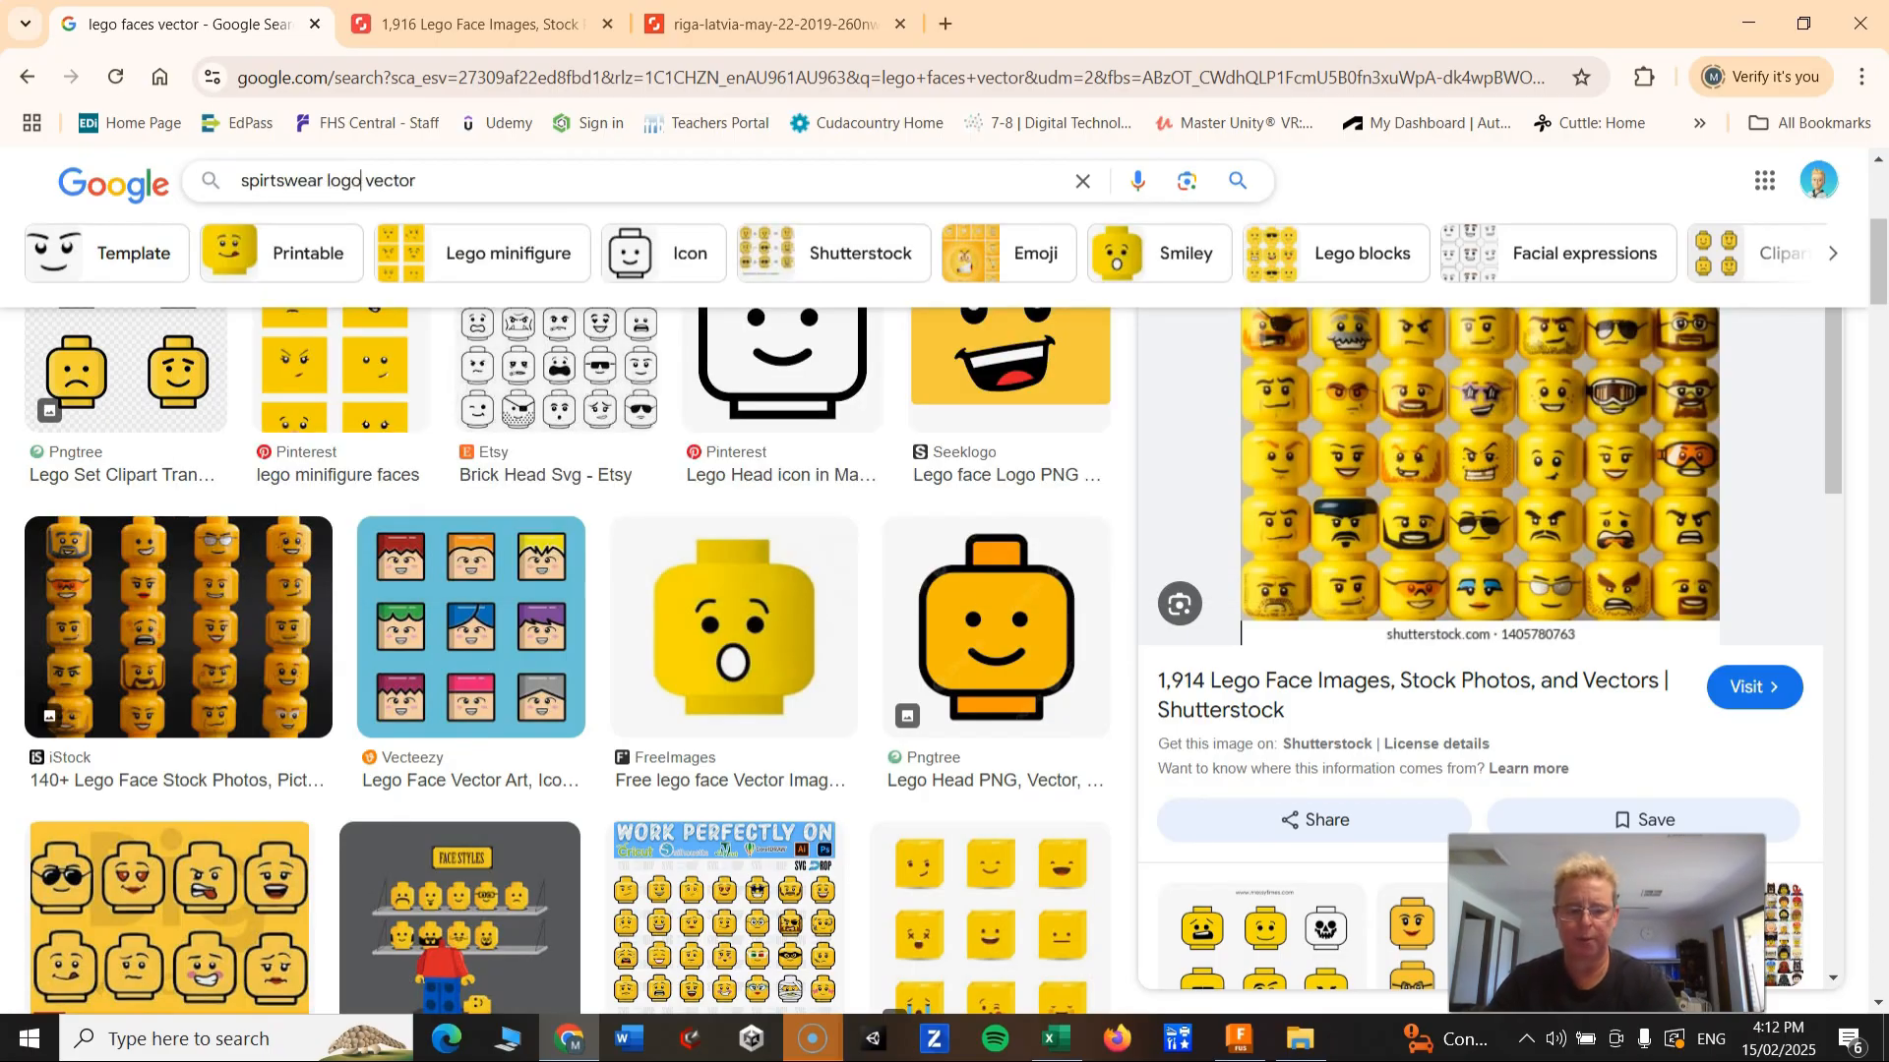
key(Return)
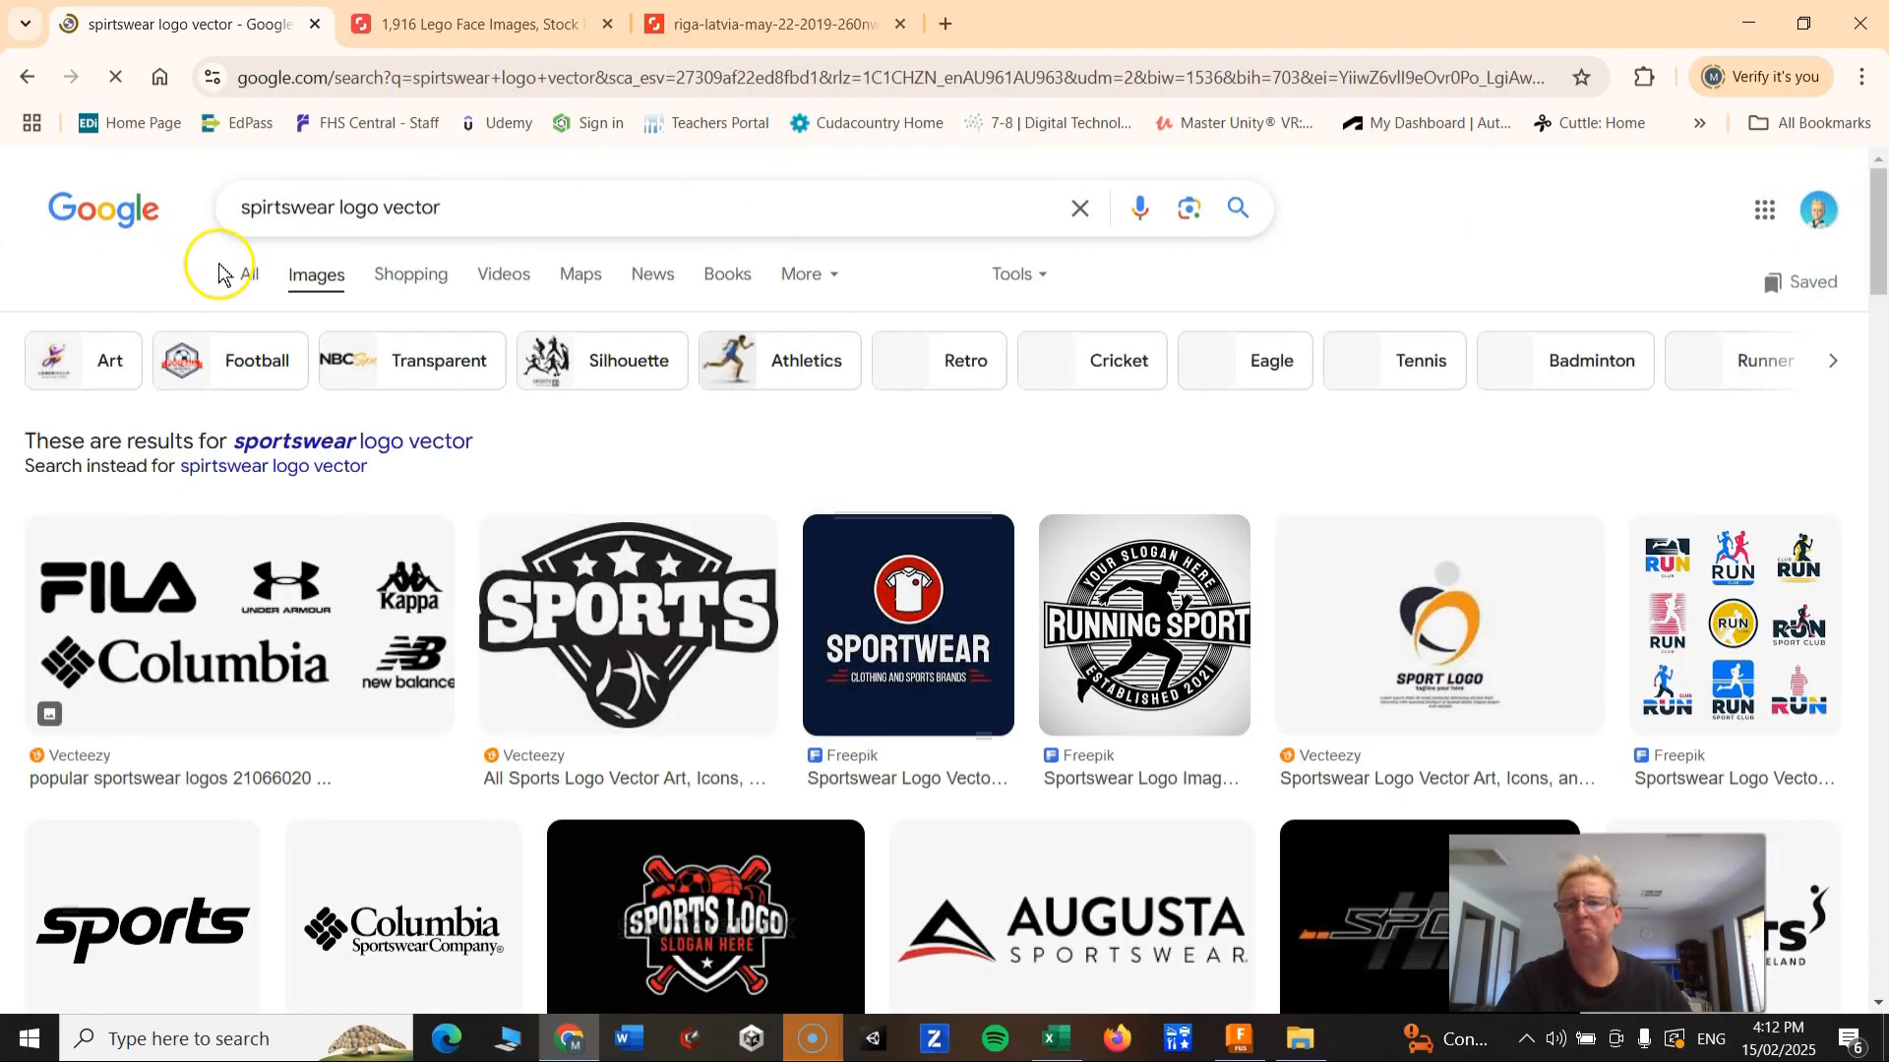
click(268, 207)
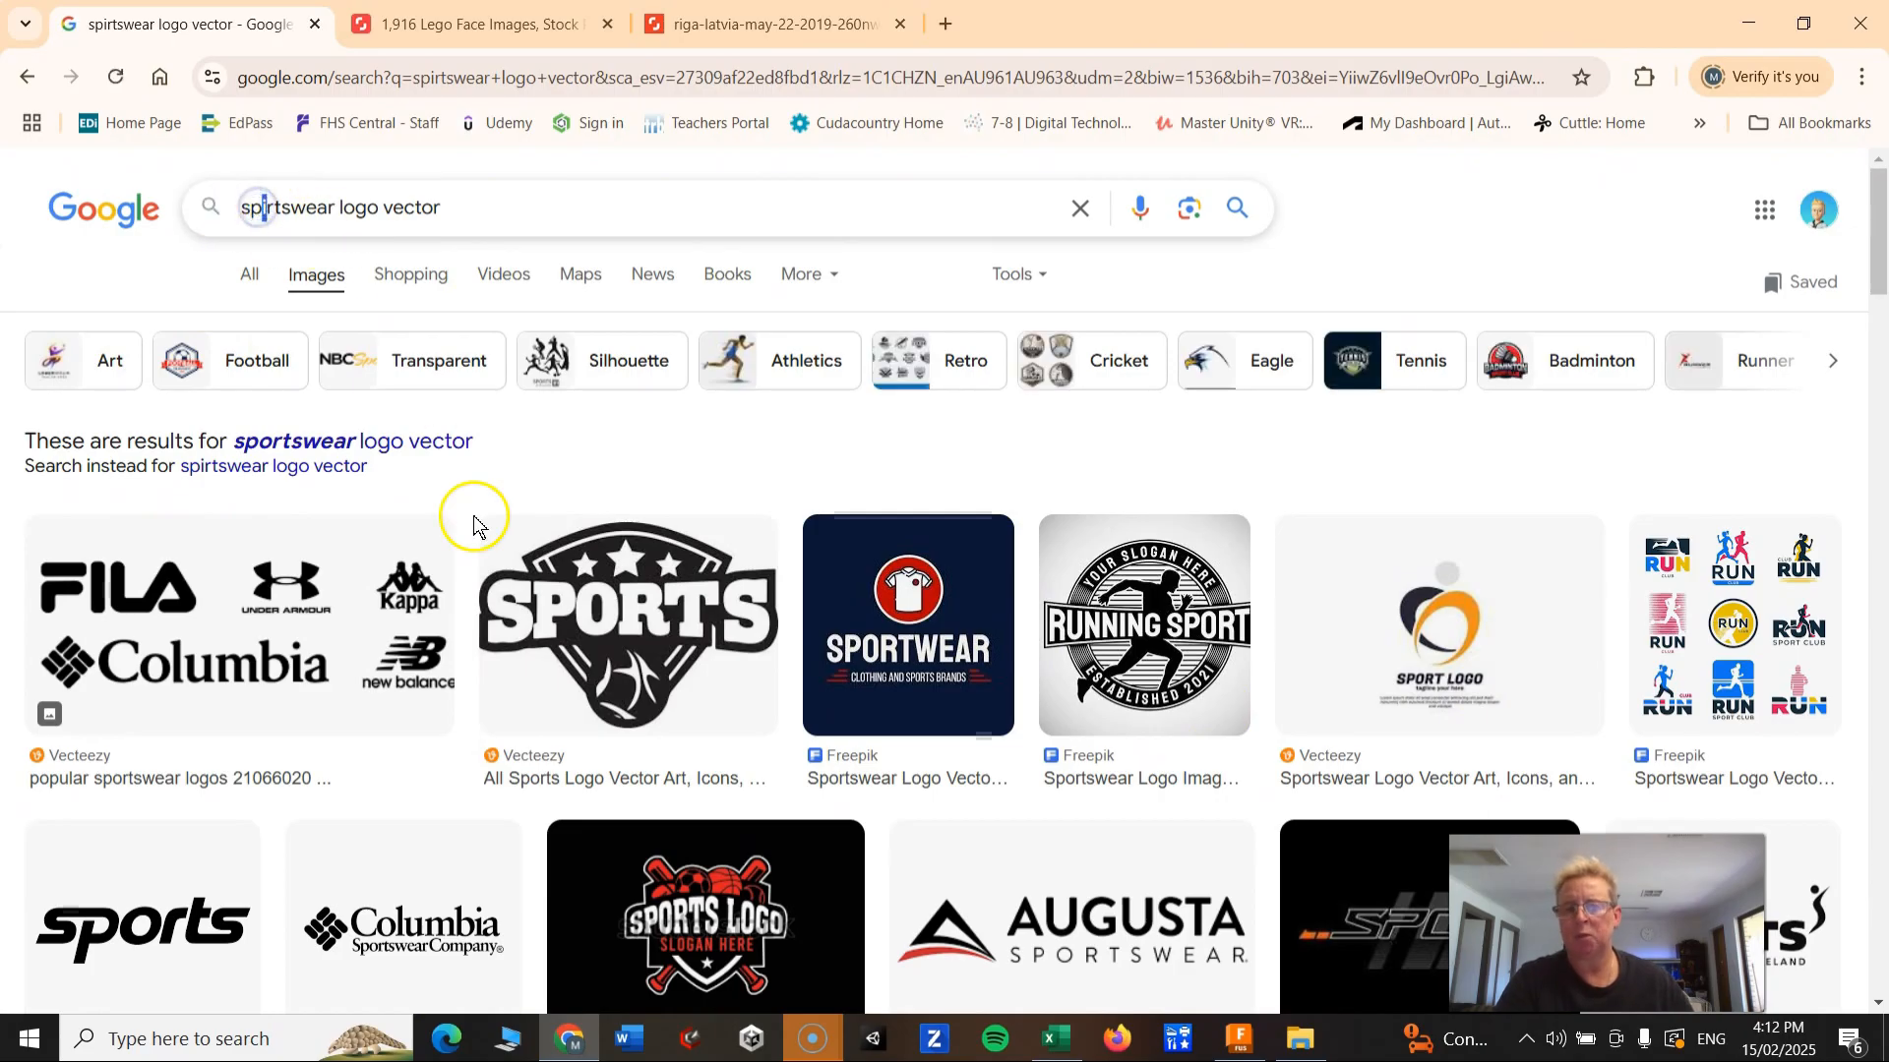
key(BackSpace)
text(o)
key(Return)
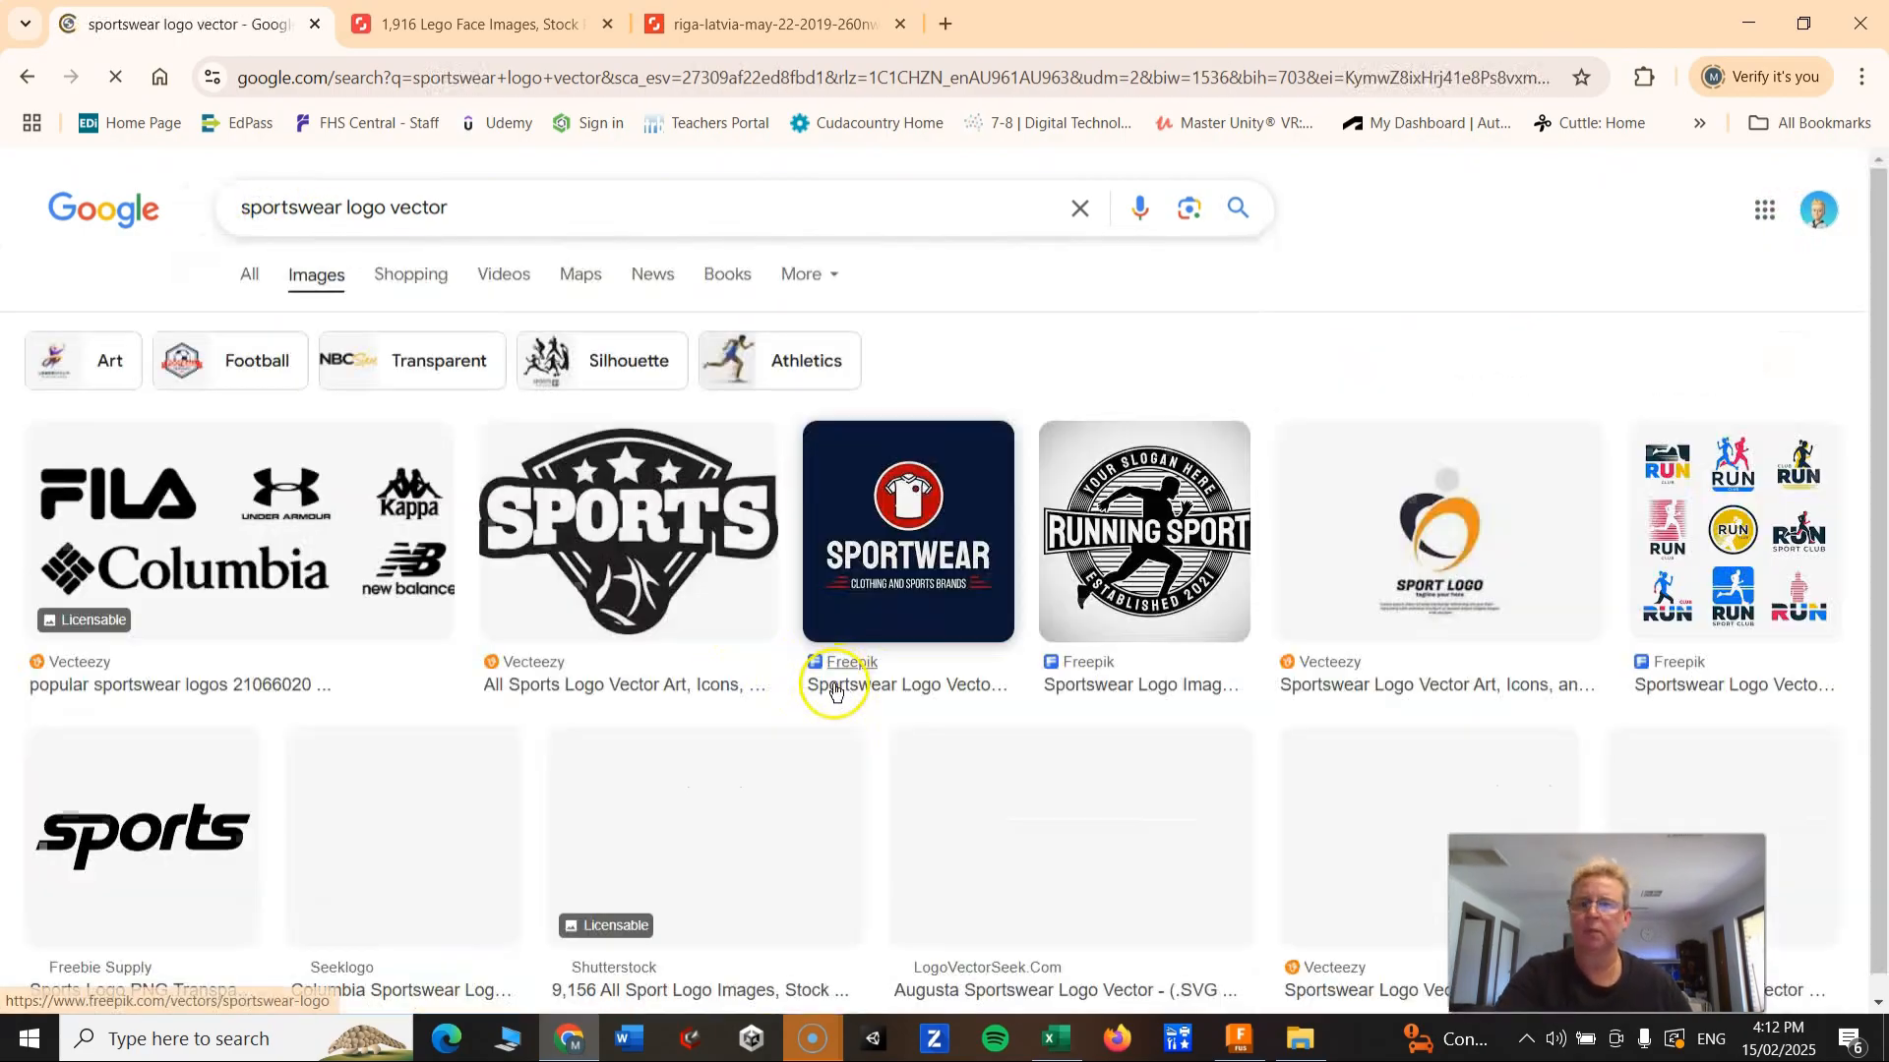
Step: Browse the sportswear logo image results for simple logo shapes to use as reference
scroll(762, 749, down, 2)
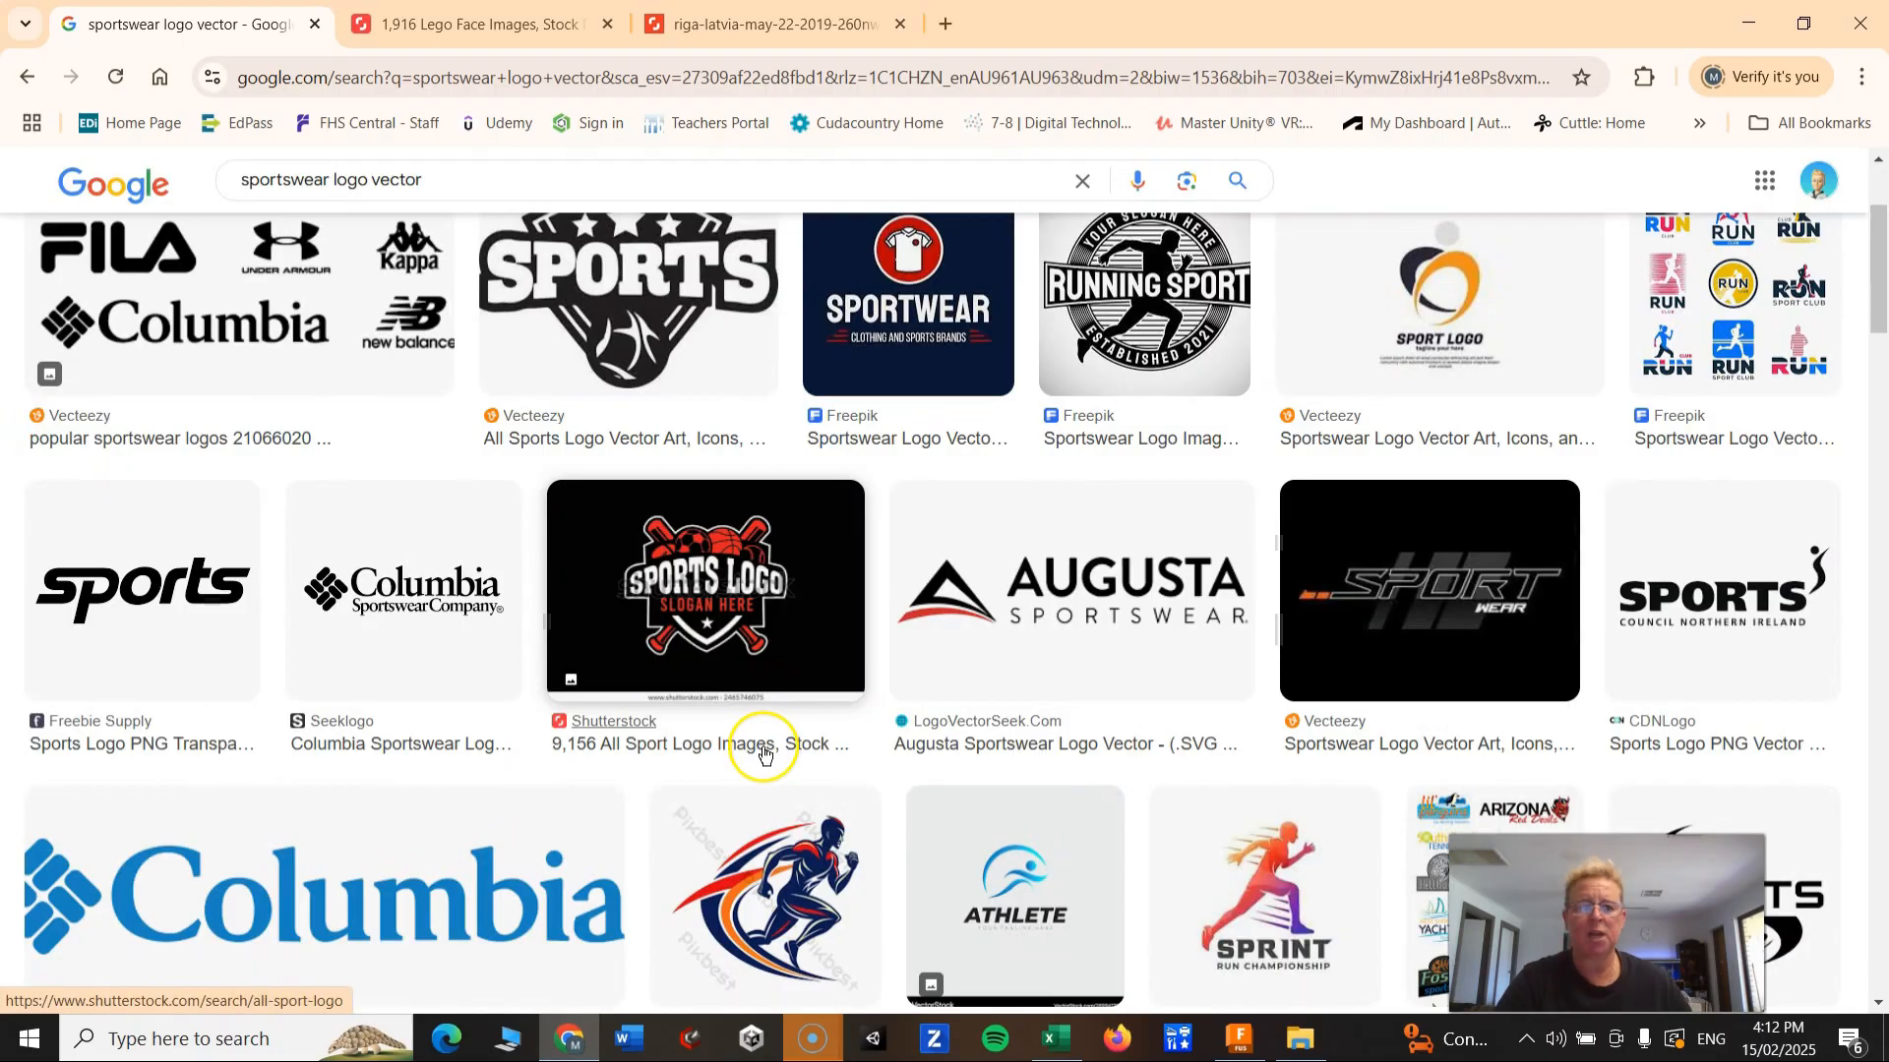
scroll(762, 749, up, 2)
scroll(763, 750, down, 8)
scroll(768, 763, down, 2)
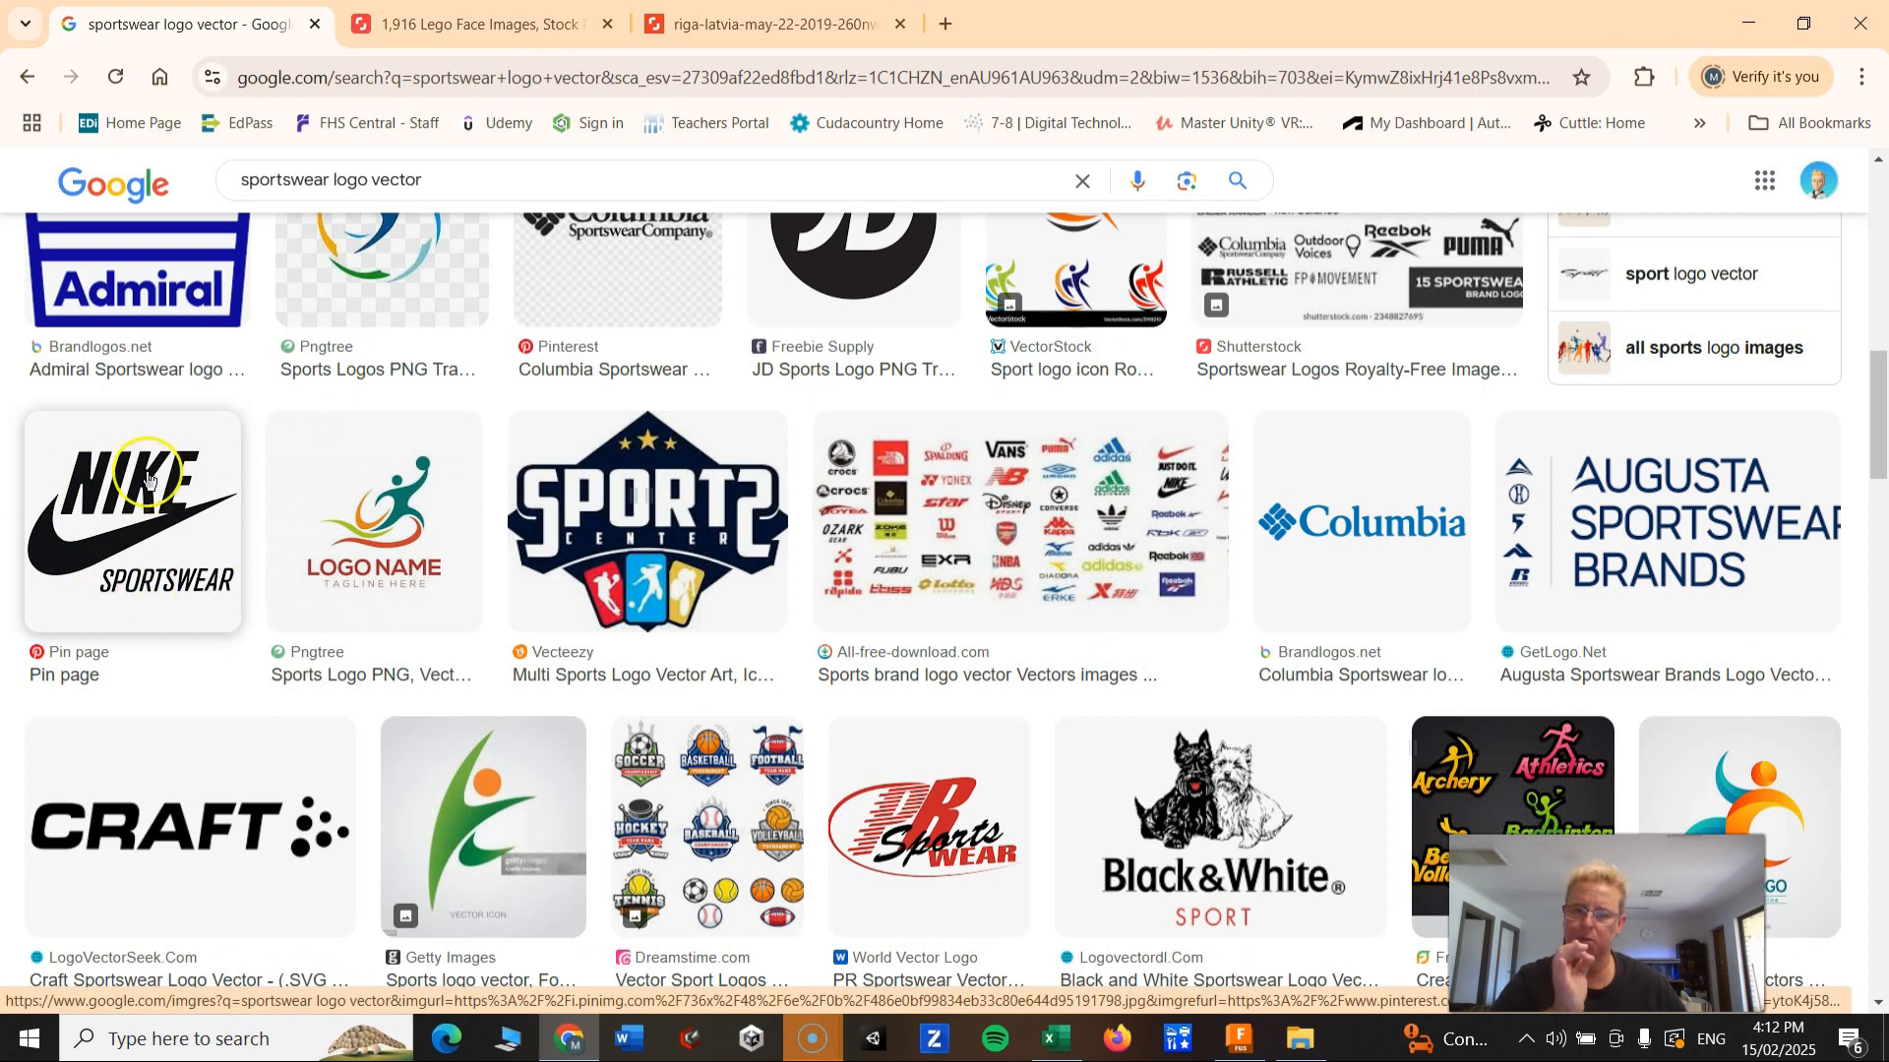
scroll(853, 751, down, 8)
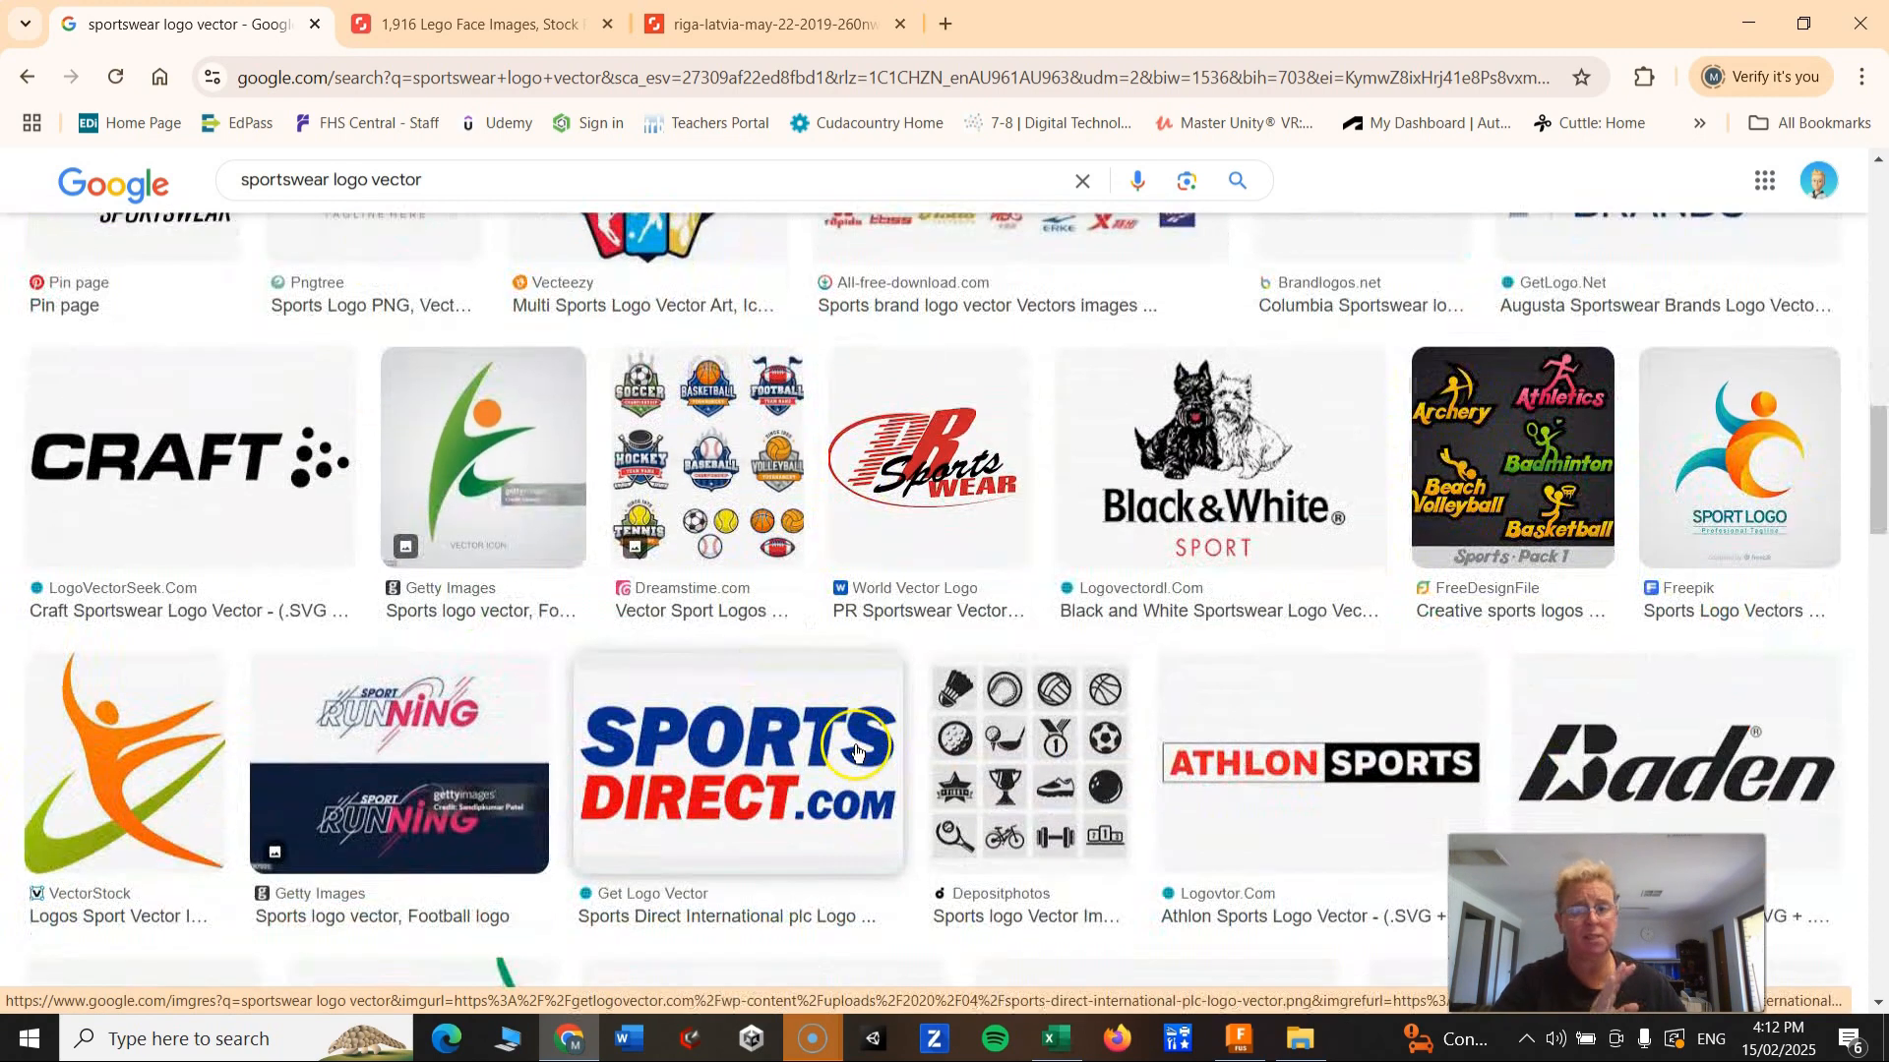
scroll(855, 752, down, 7)
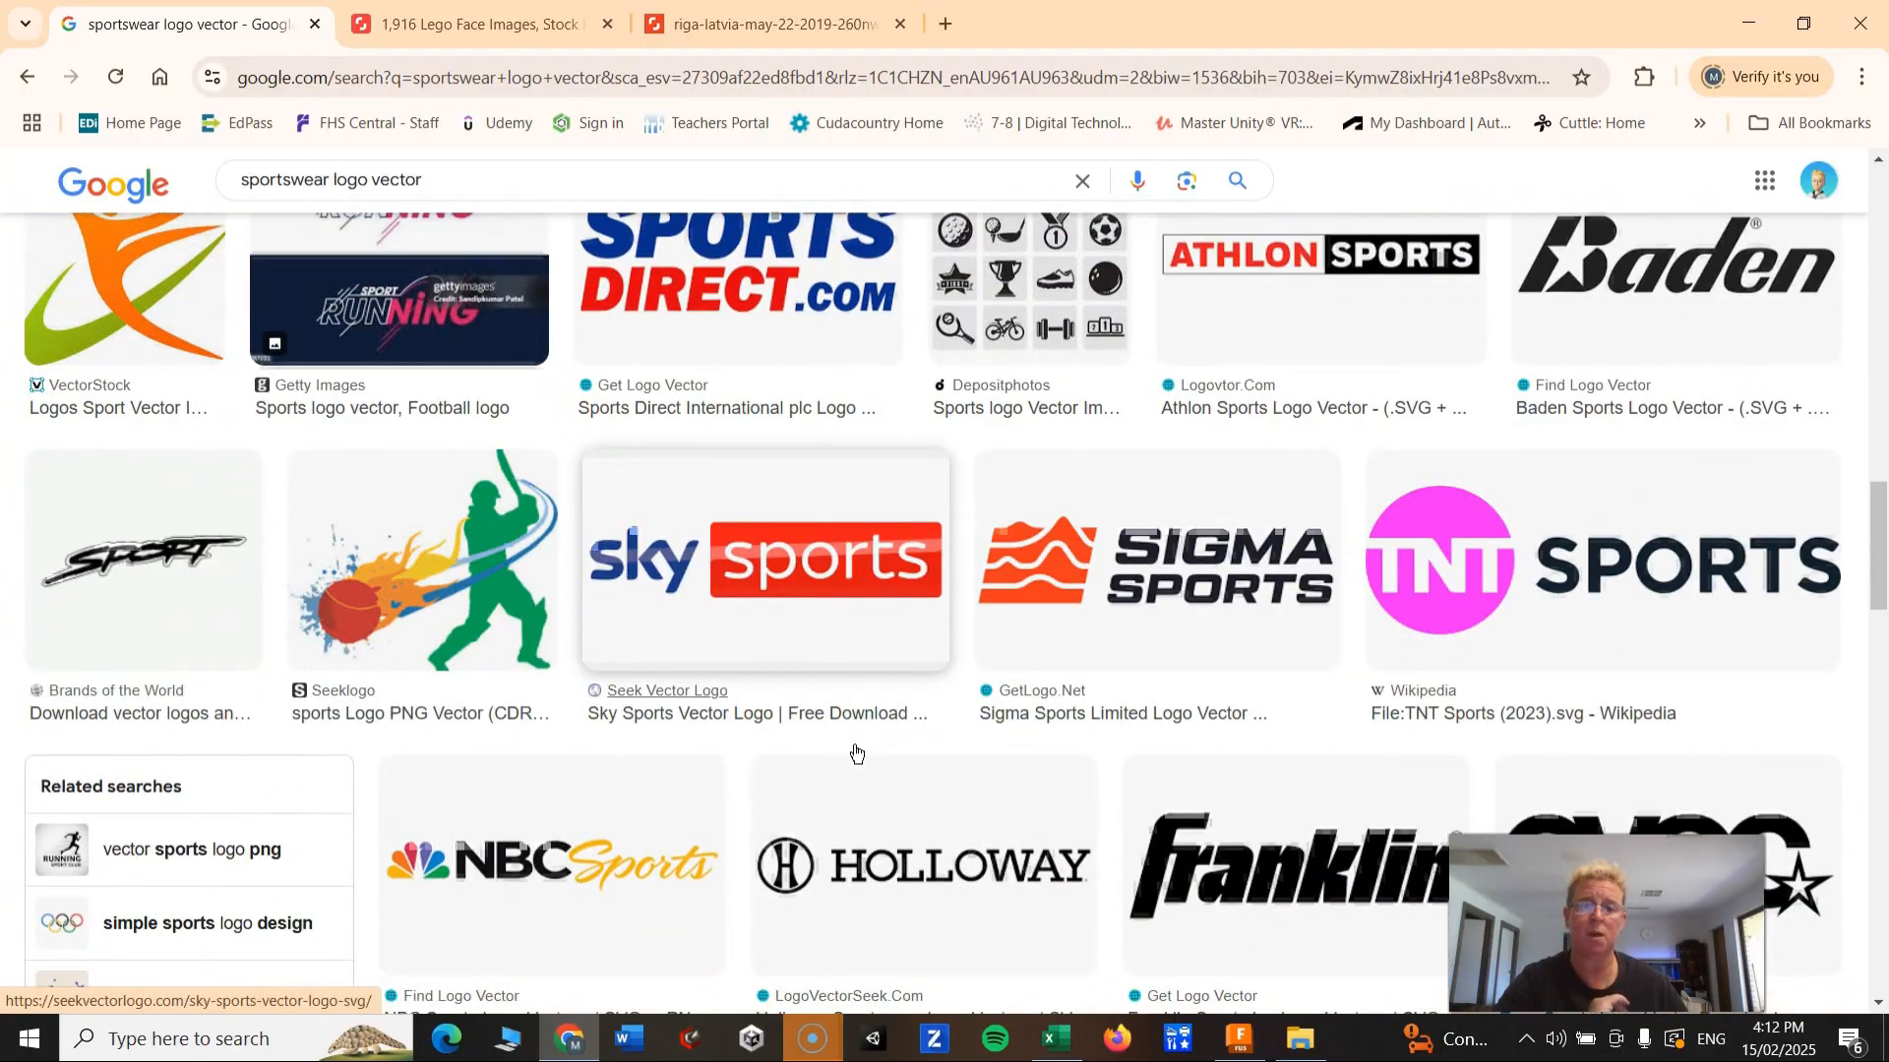
scroll(854, 747, down, 8)
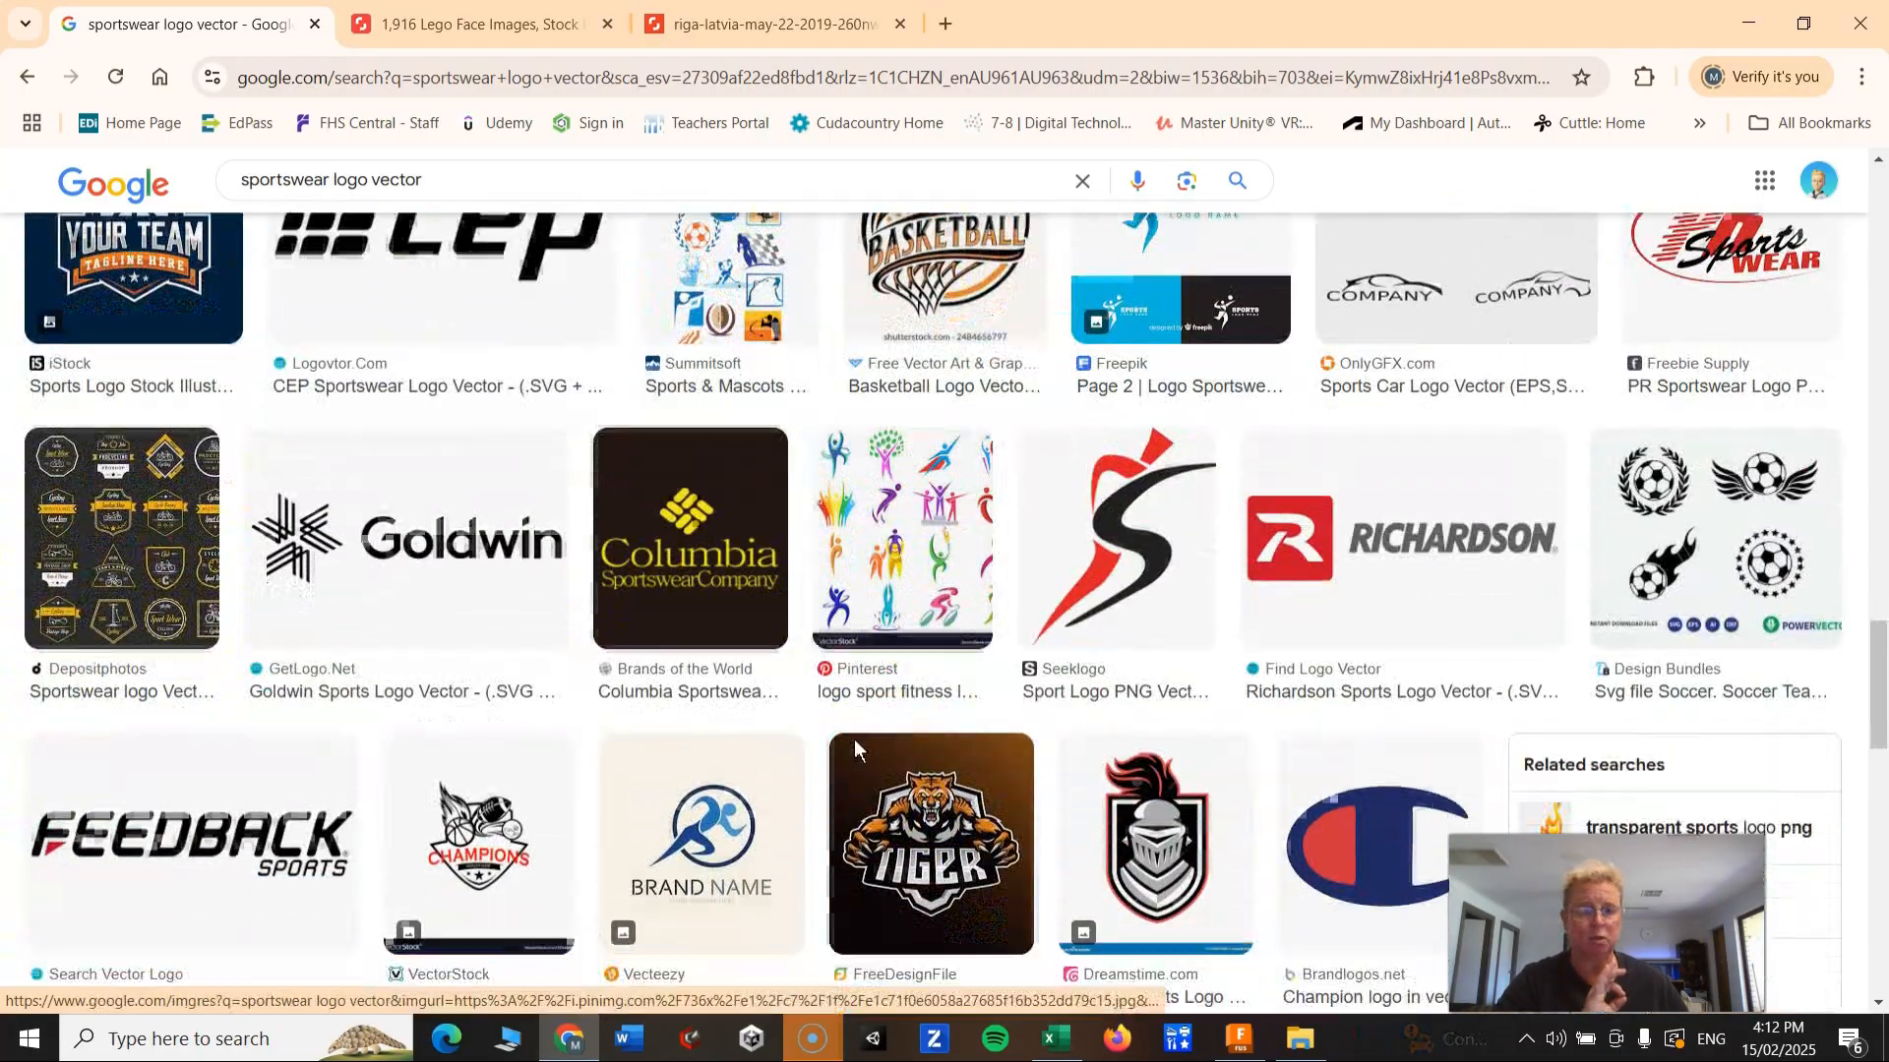
scroll(854, 748, down, 1)
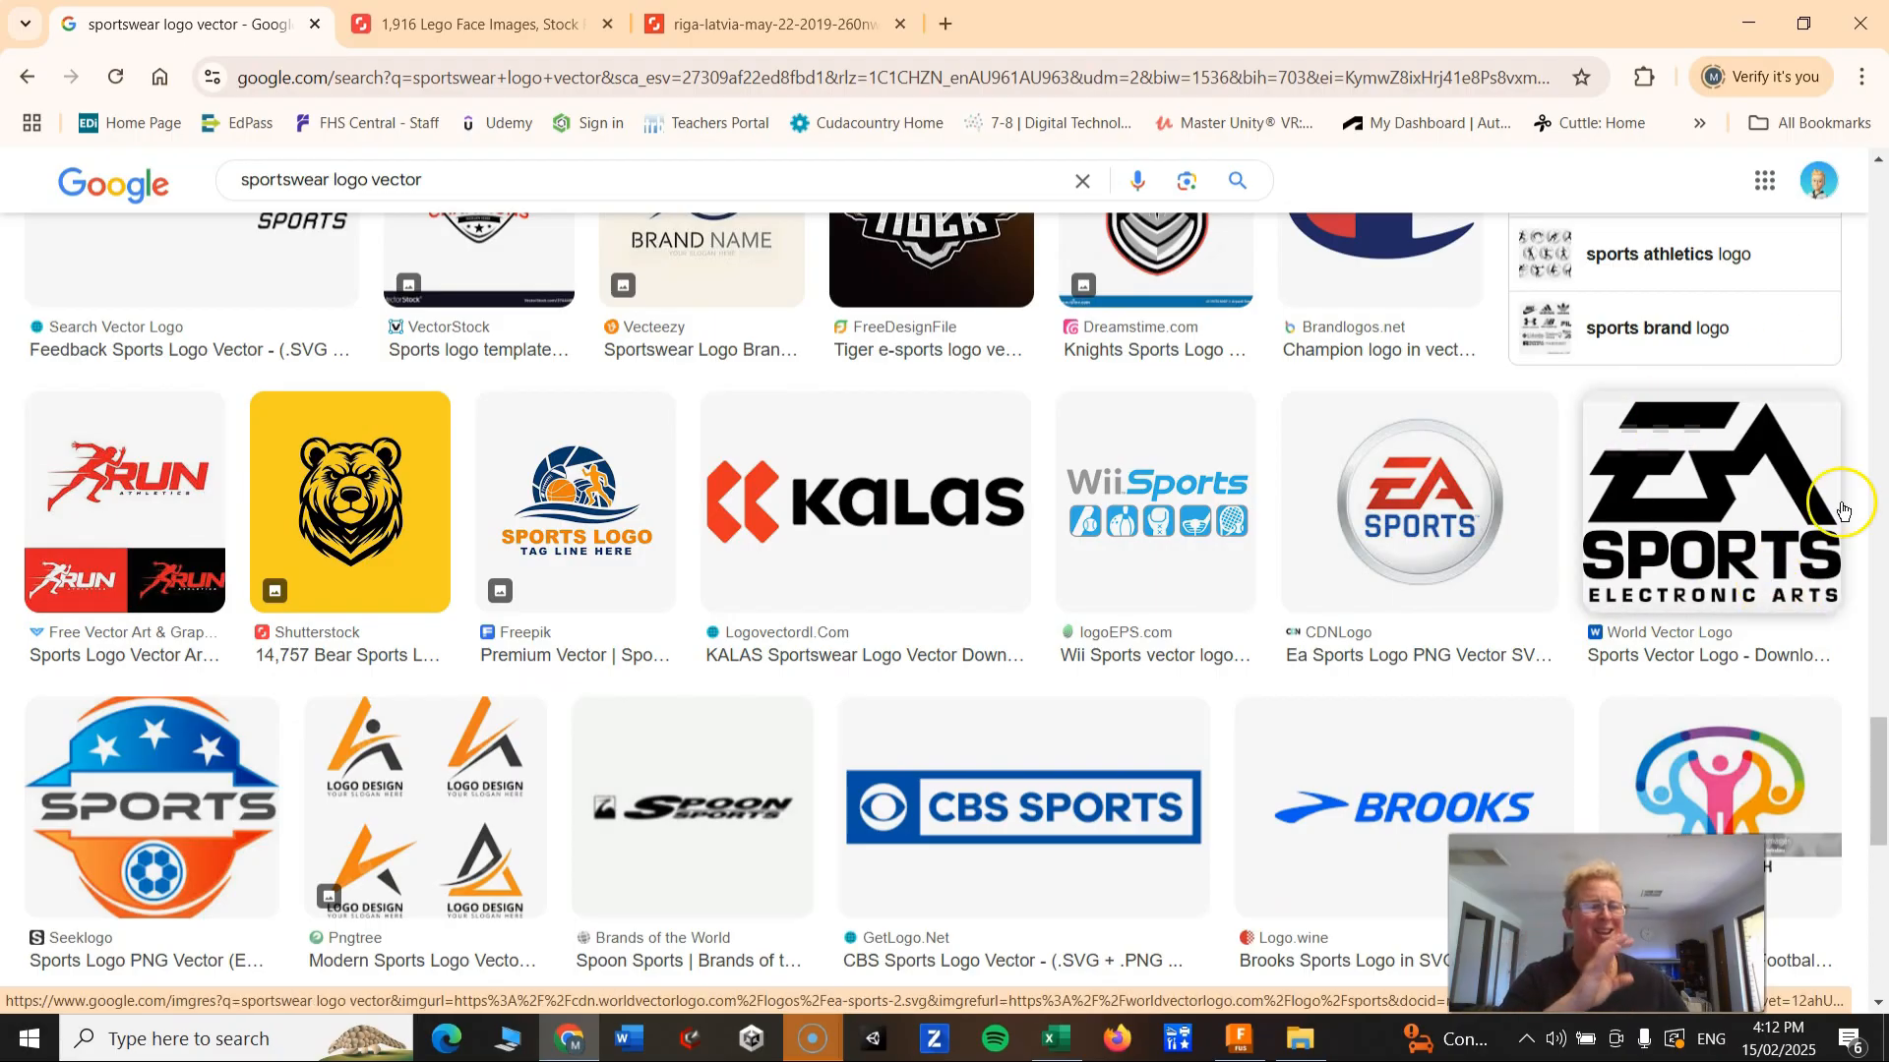
scroll(1413, 557, down, 5)
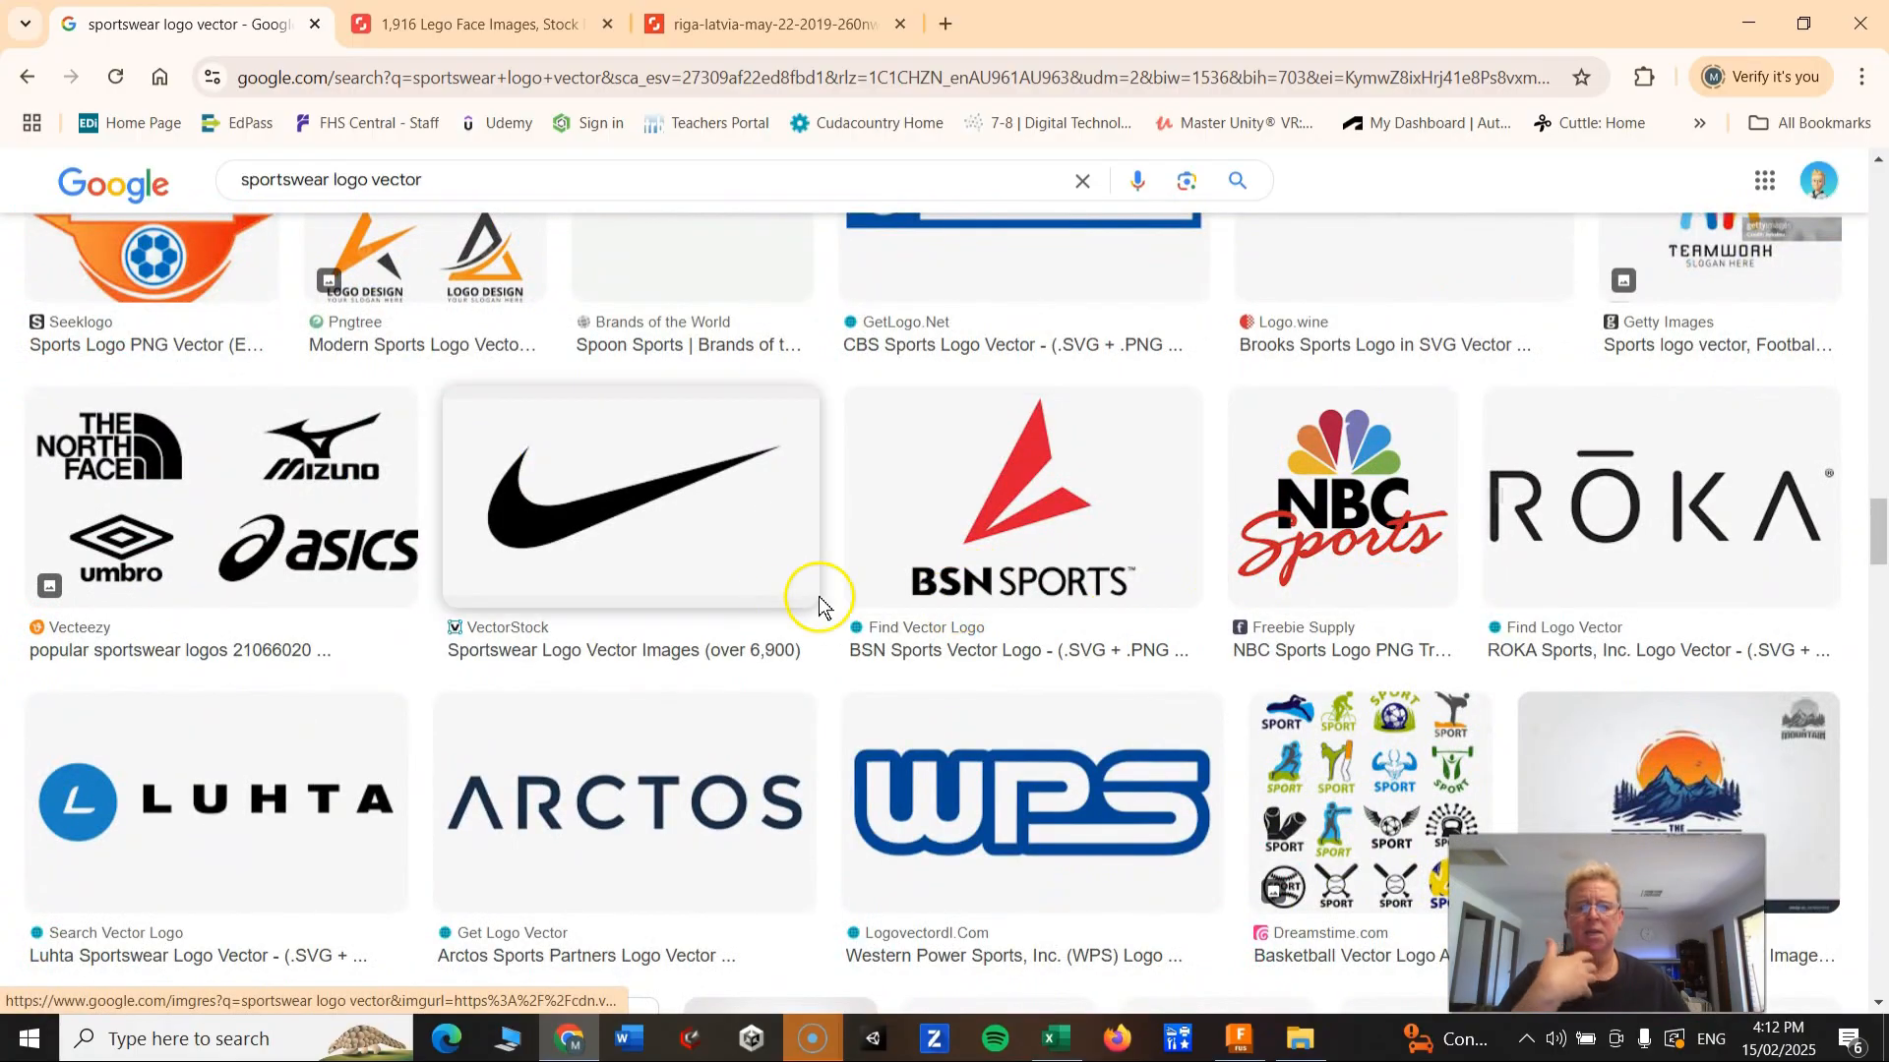
Step: Look further through the sportswear logo results for brand marks and sports emblems that could suit the model
scroll(763, 605, down, 2)
scroll(769, 620, down, 4)
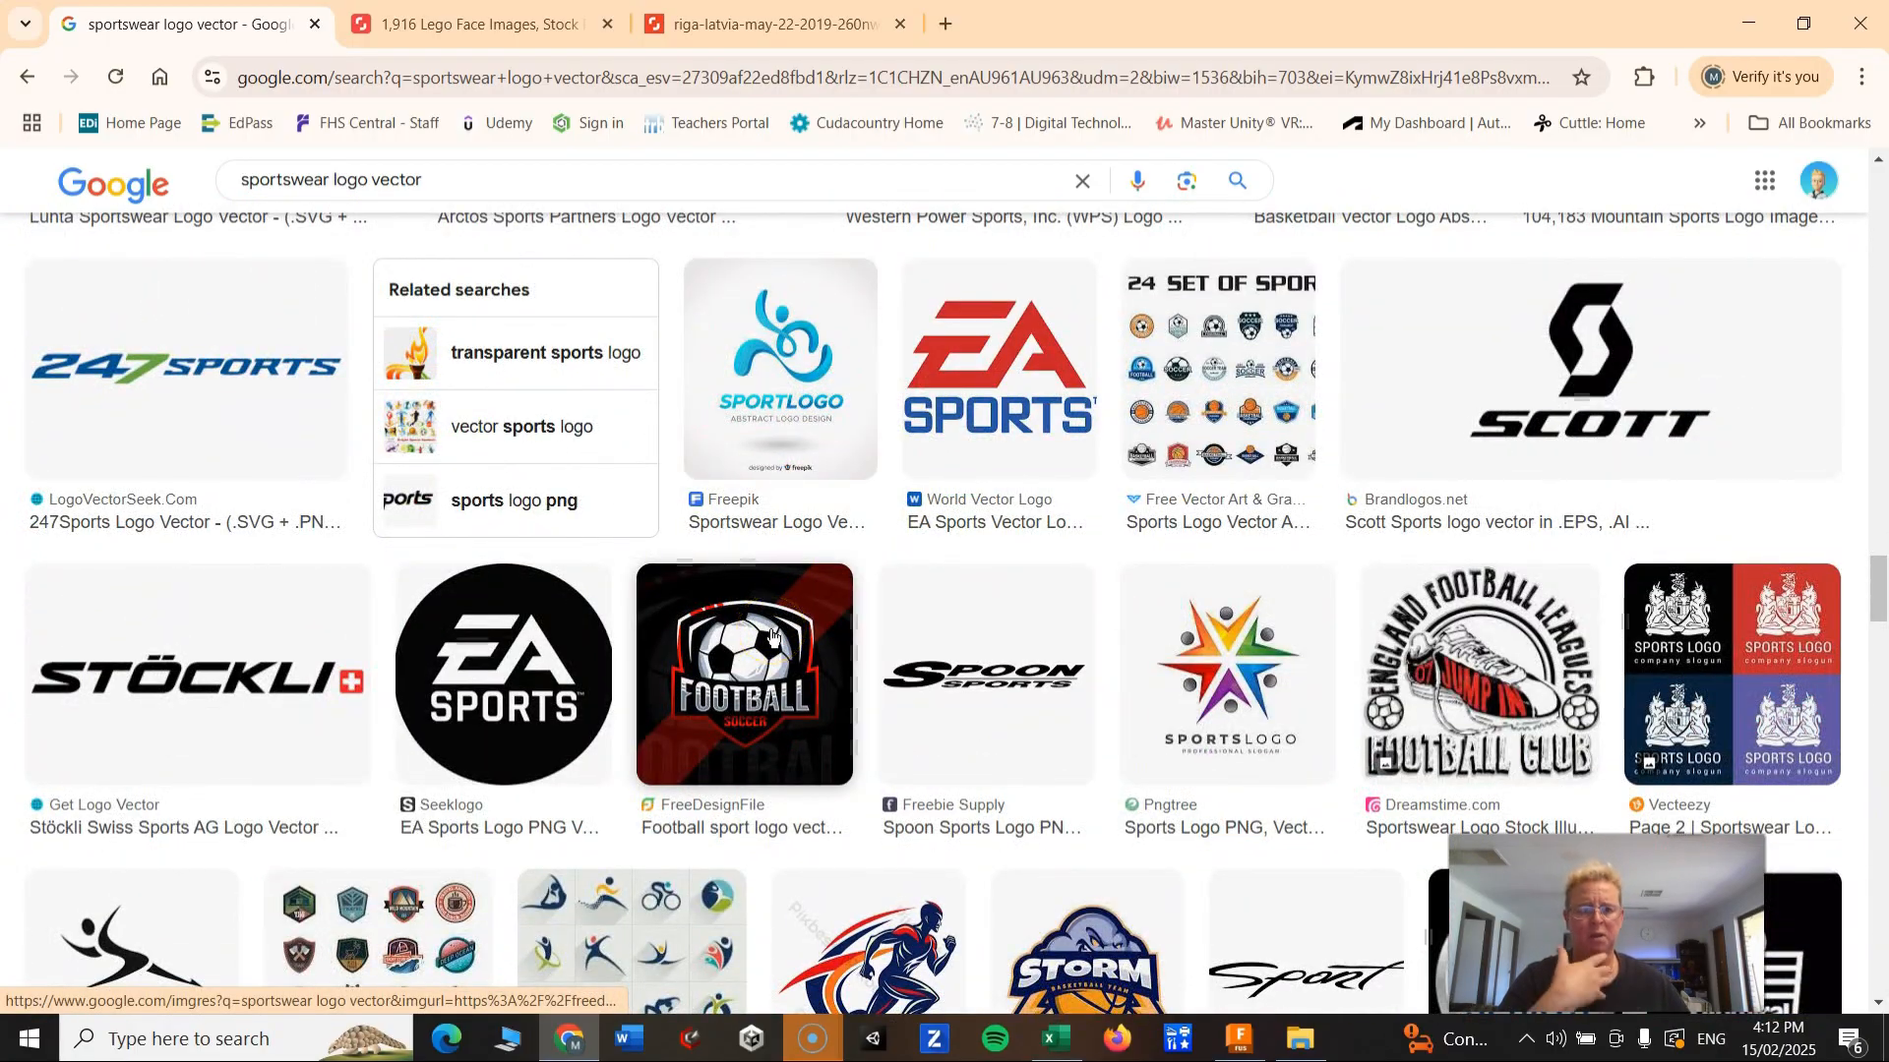
scroll(770, 634, down, 2)
scroll(770, 635, down, 2)
click(770, 650)
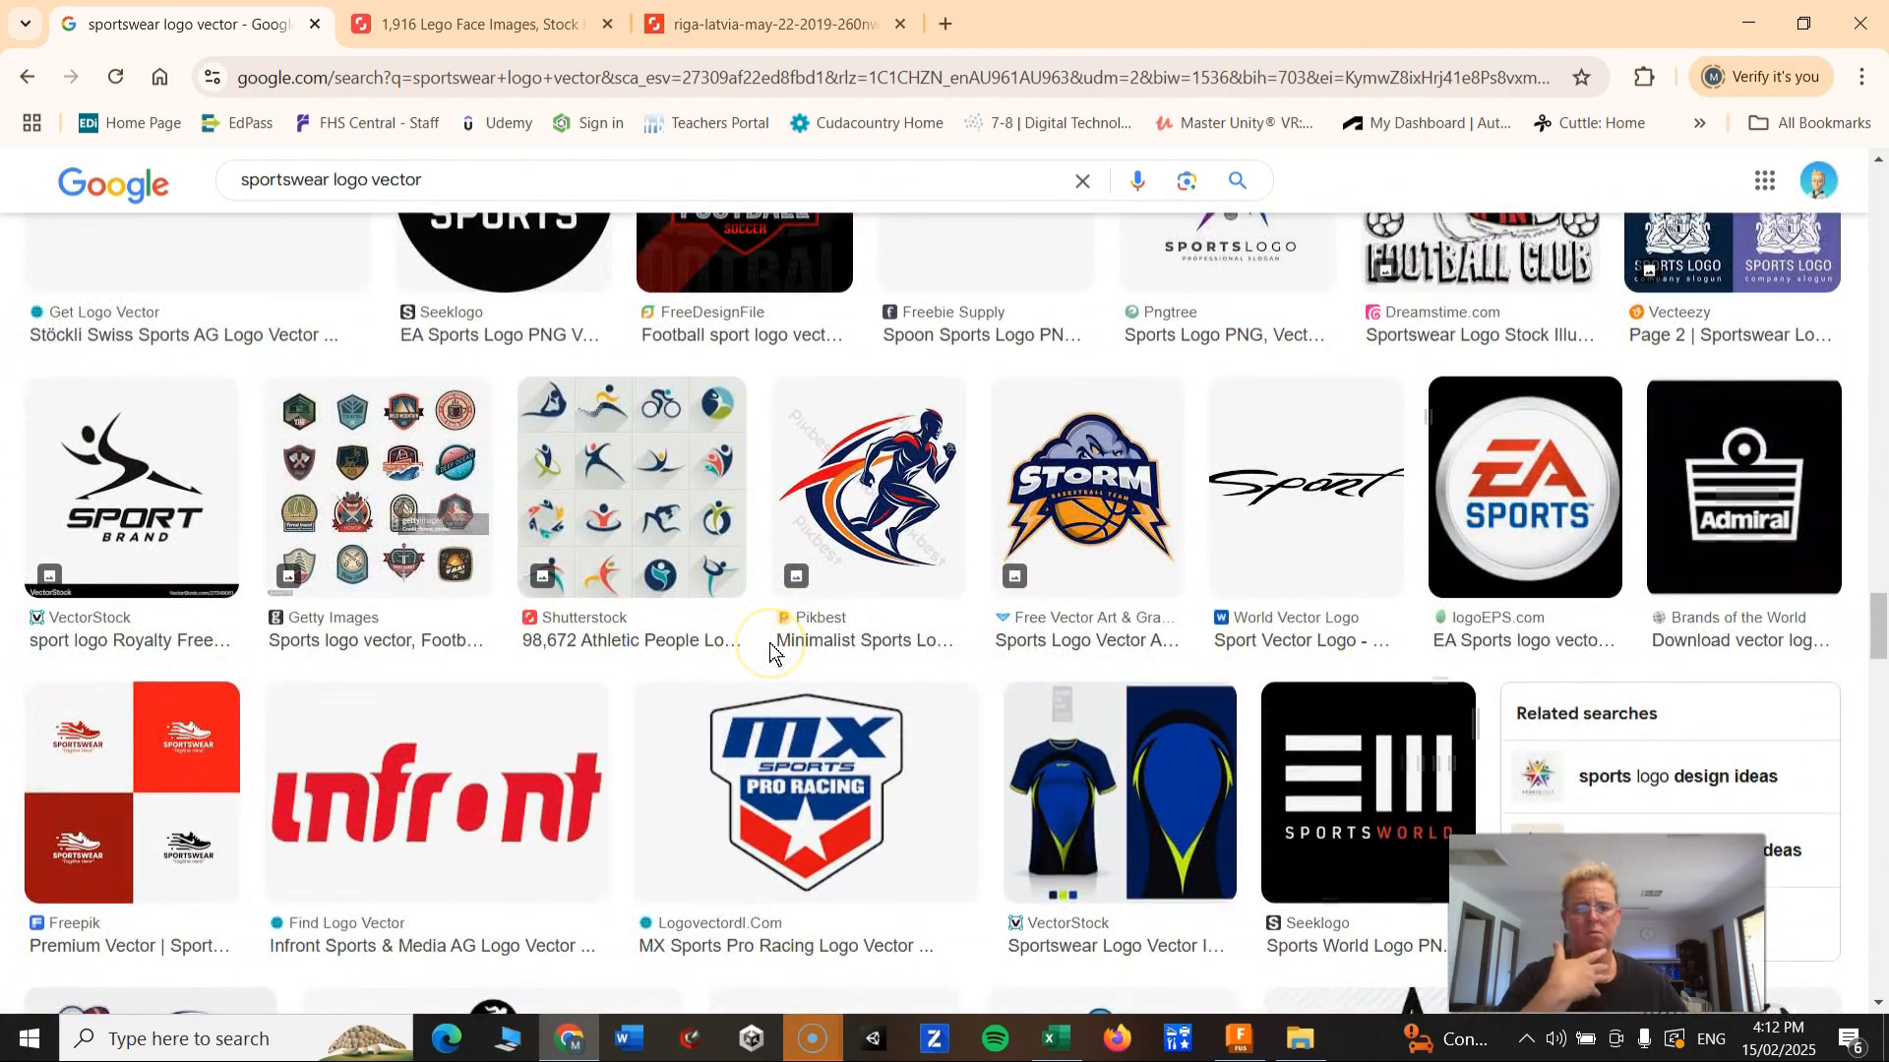
scroll(760, 678, down, 6)
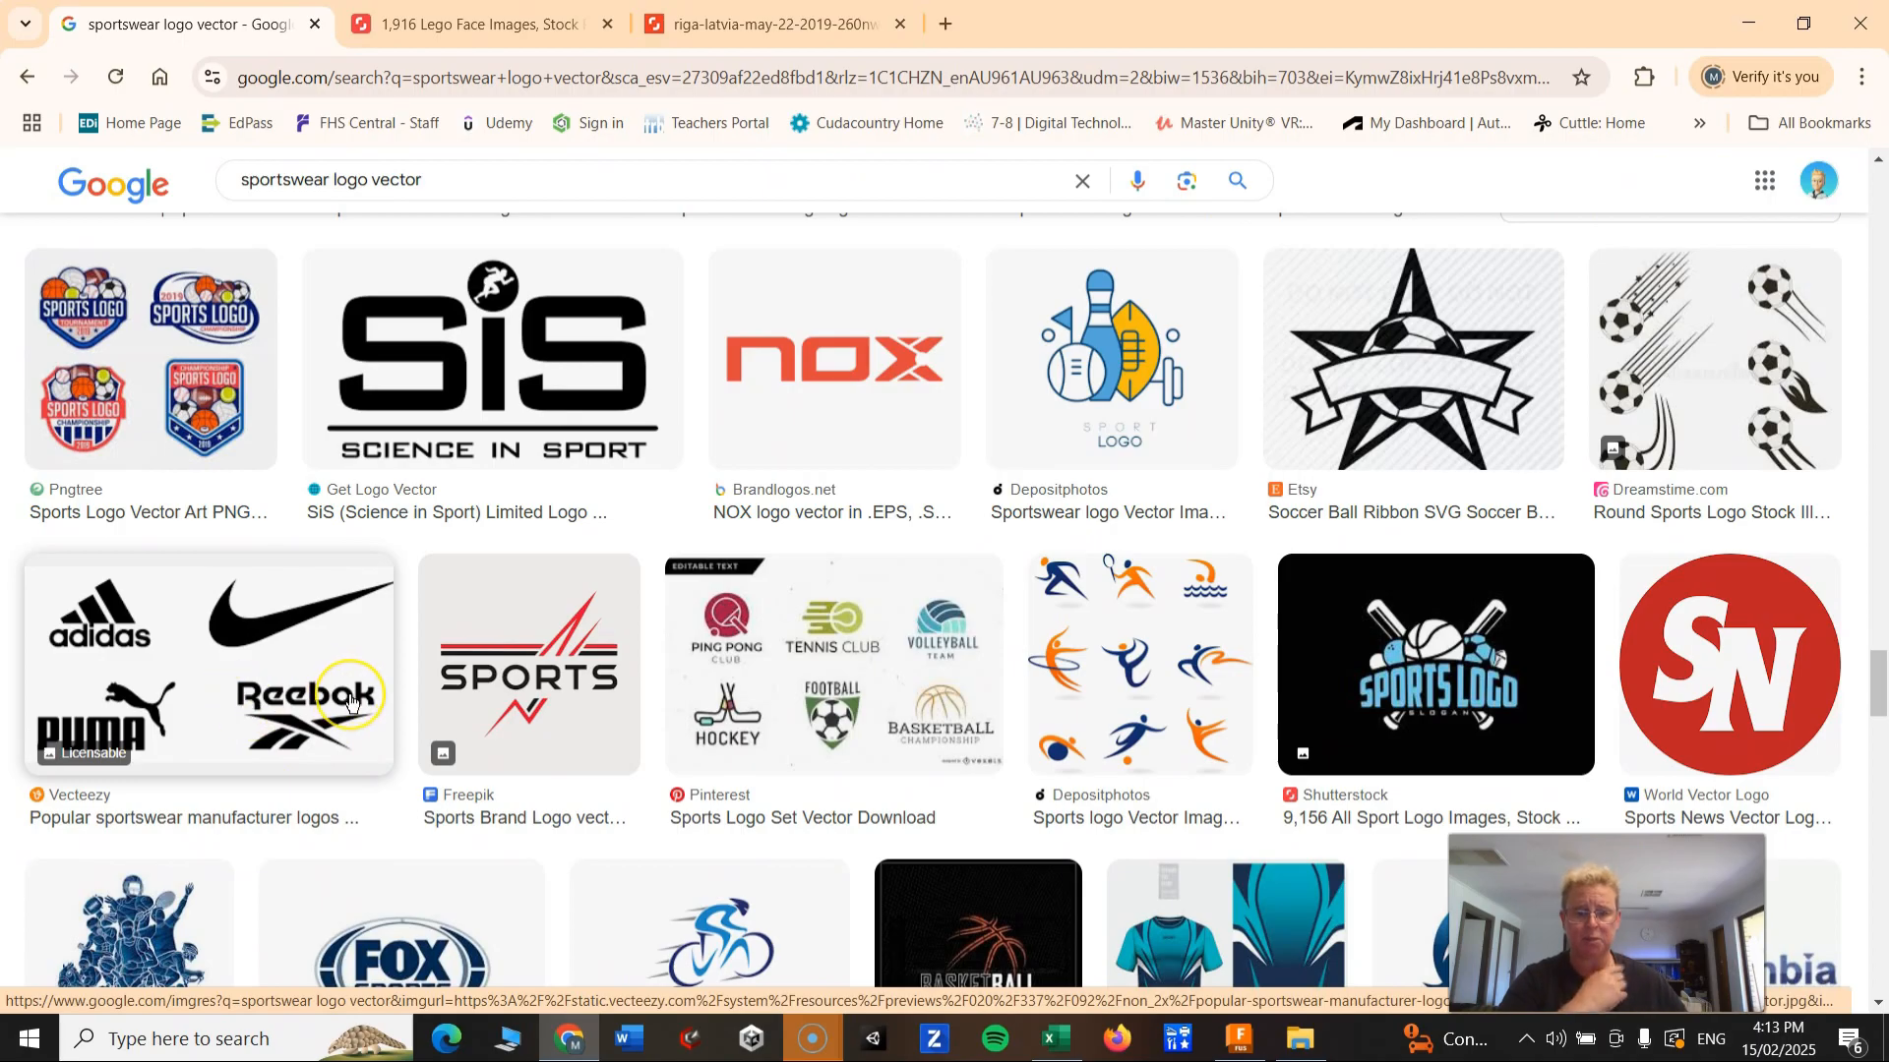
scroll(351, 700, down, 5)
scroll(373, 758, up, 10)
scroll(382, 777, up, 15)
scroll(380, 786, down, 5)
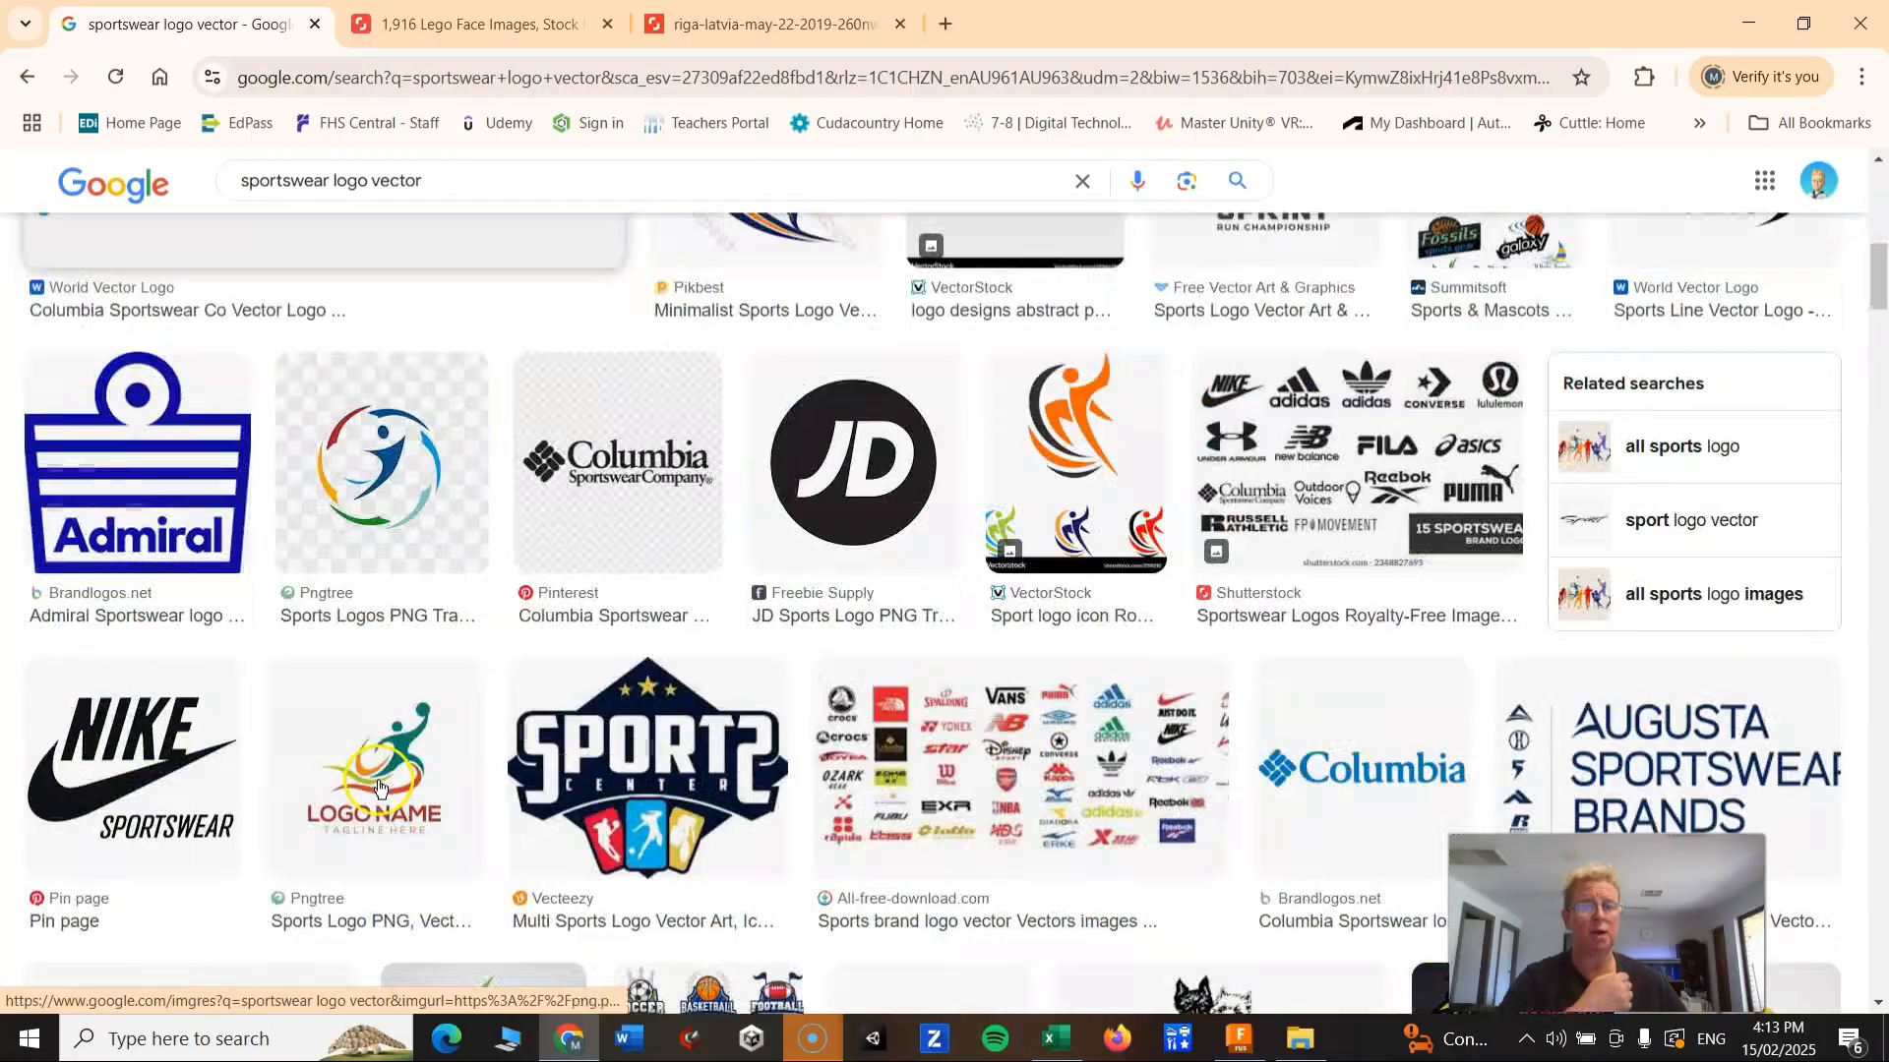
scroll(379, 787, down, 10)
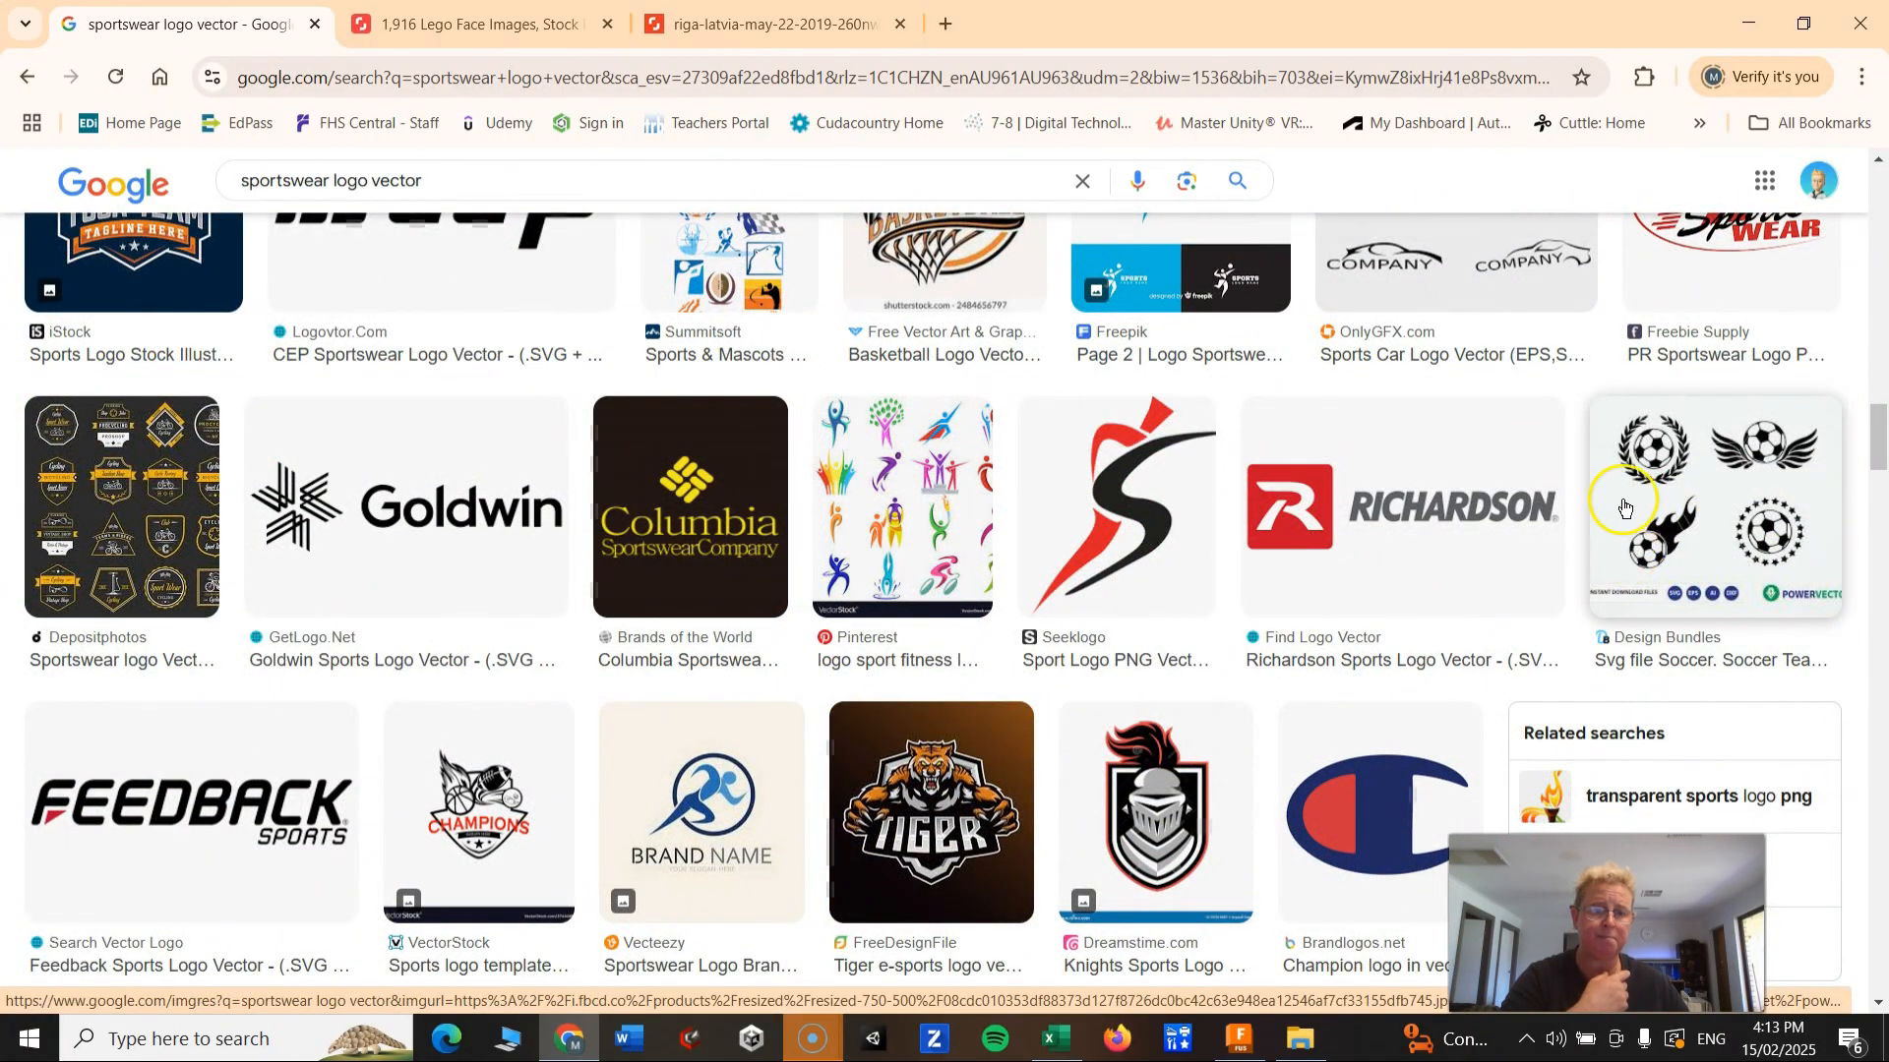
Step: Preview the Design Bundles soccer team logo image and look over the neighbouring sportswear logo results
click(1621, 440)
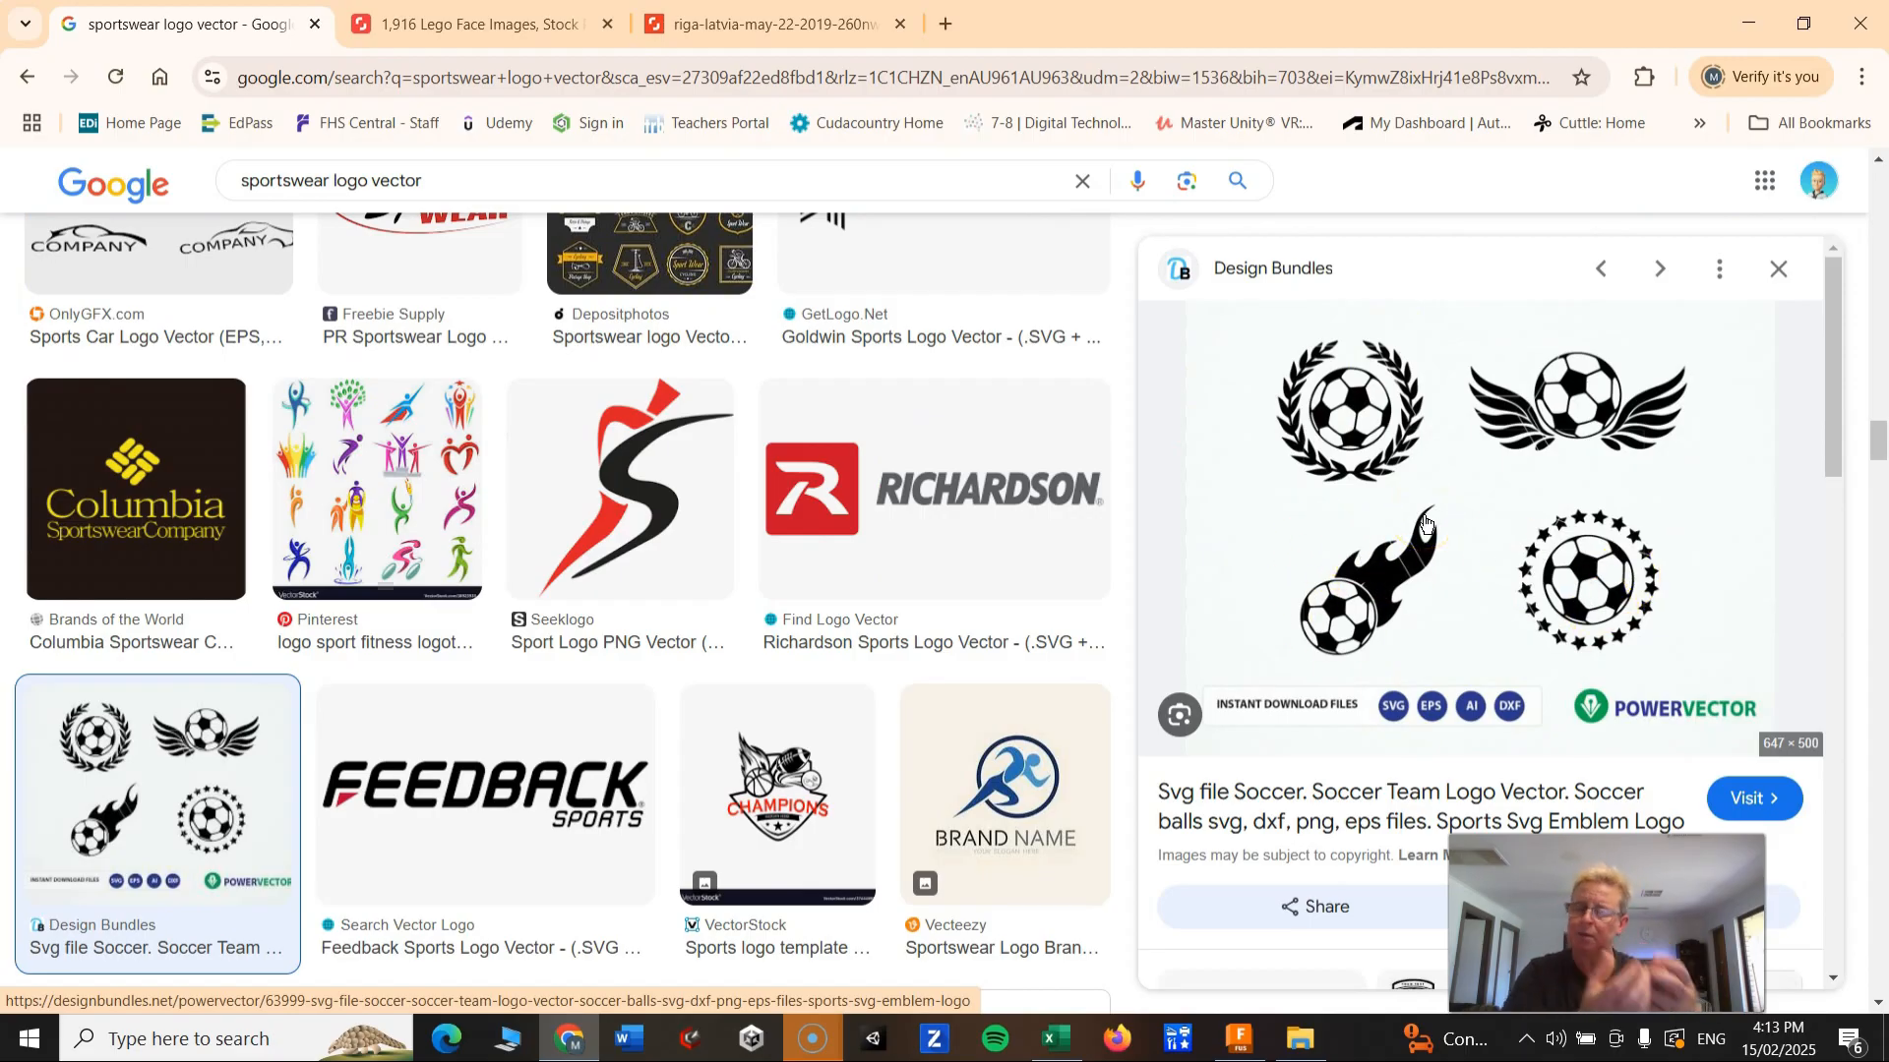
scroll(413, 590, down, 15)
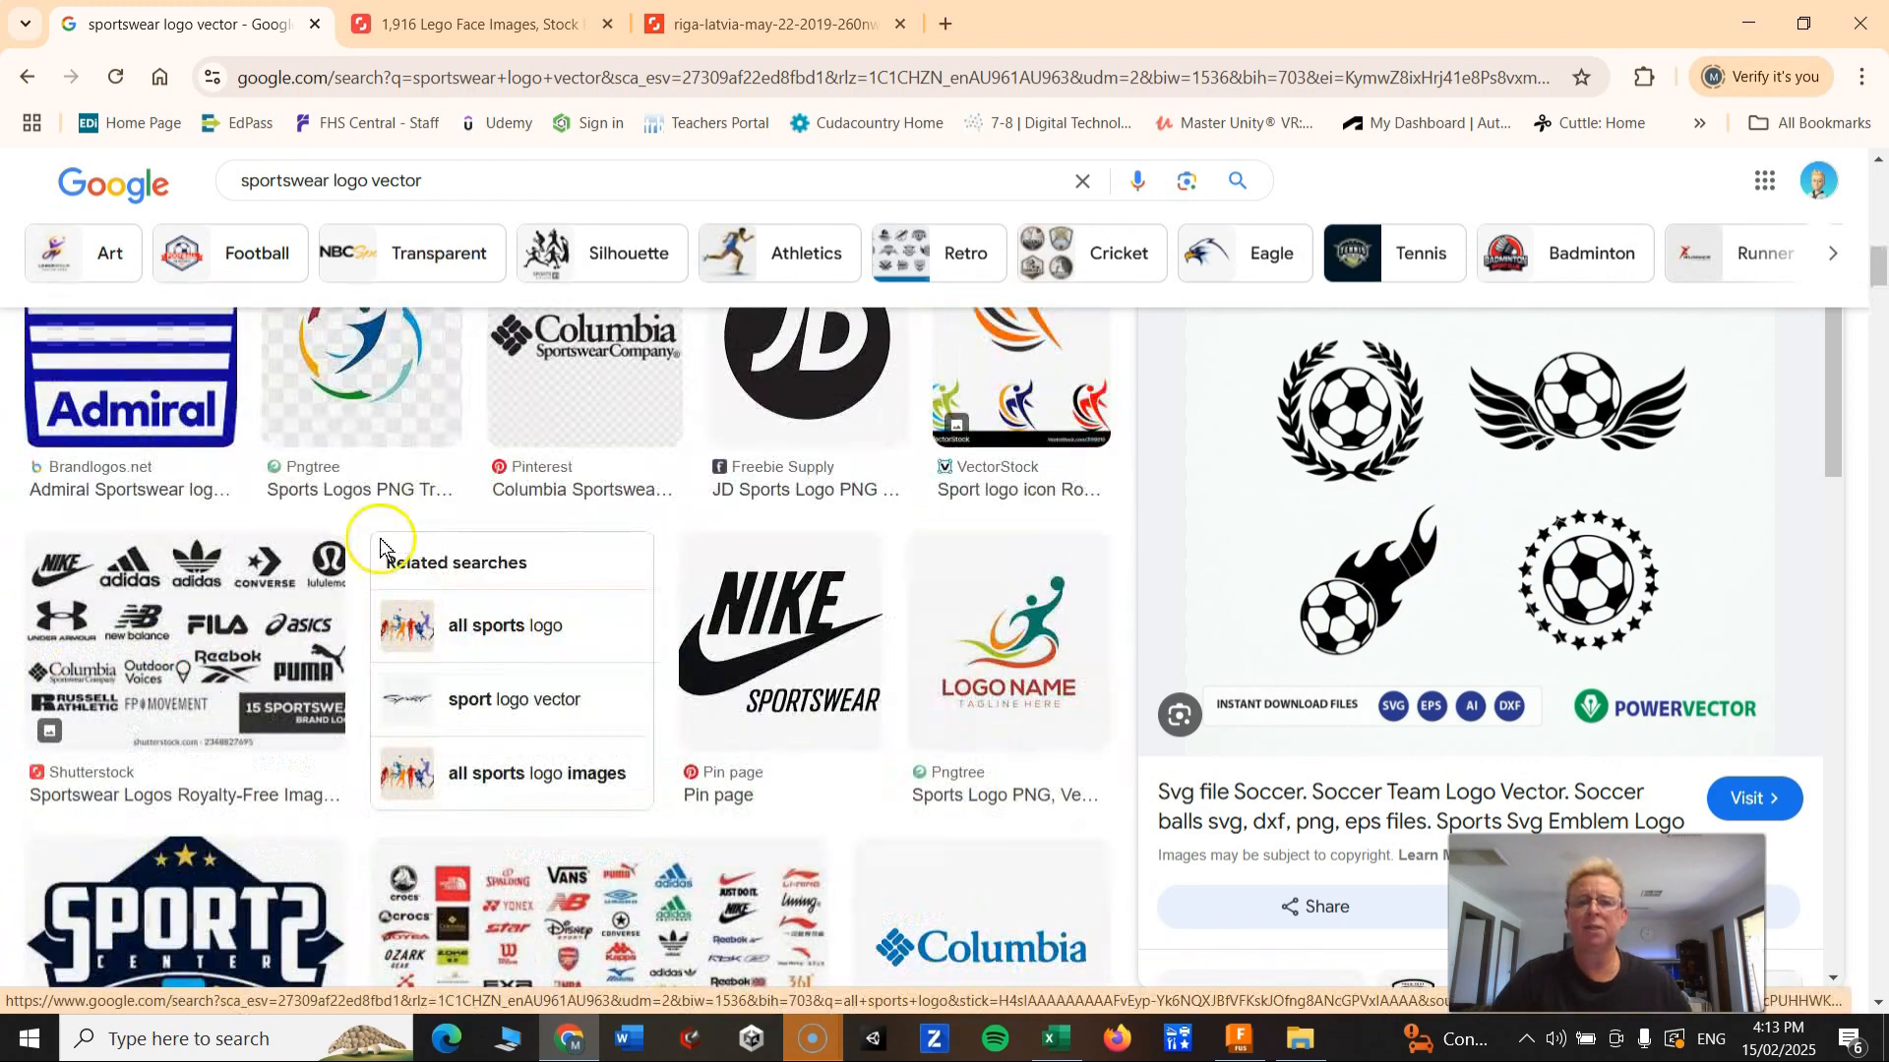
scroll(379, 546, up, 10)
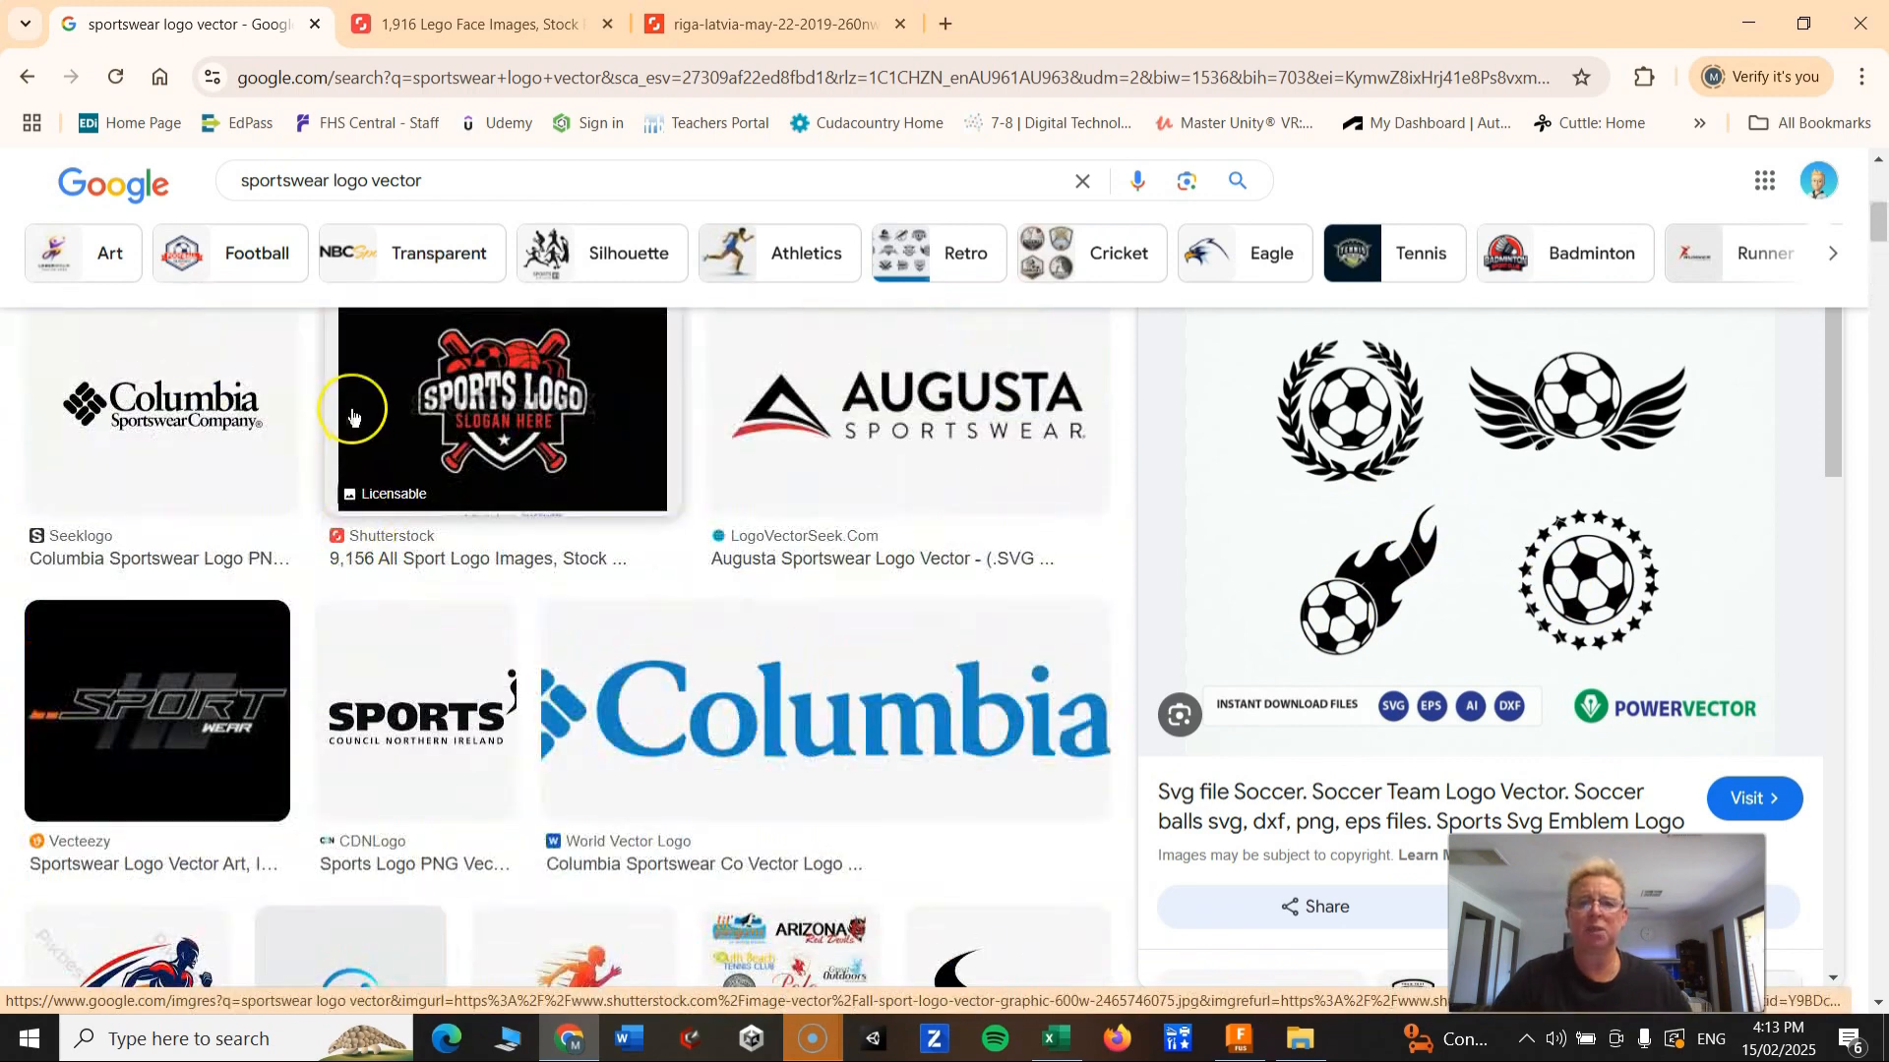
Step: Search Google Images for "afl team logo vector"
double_click(330, 183)
text(afl)
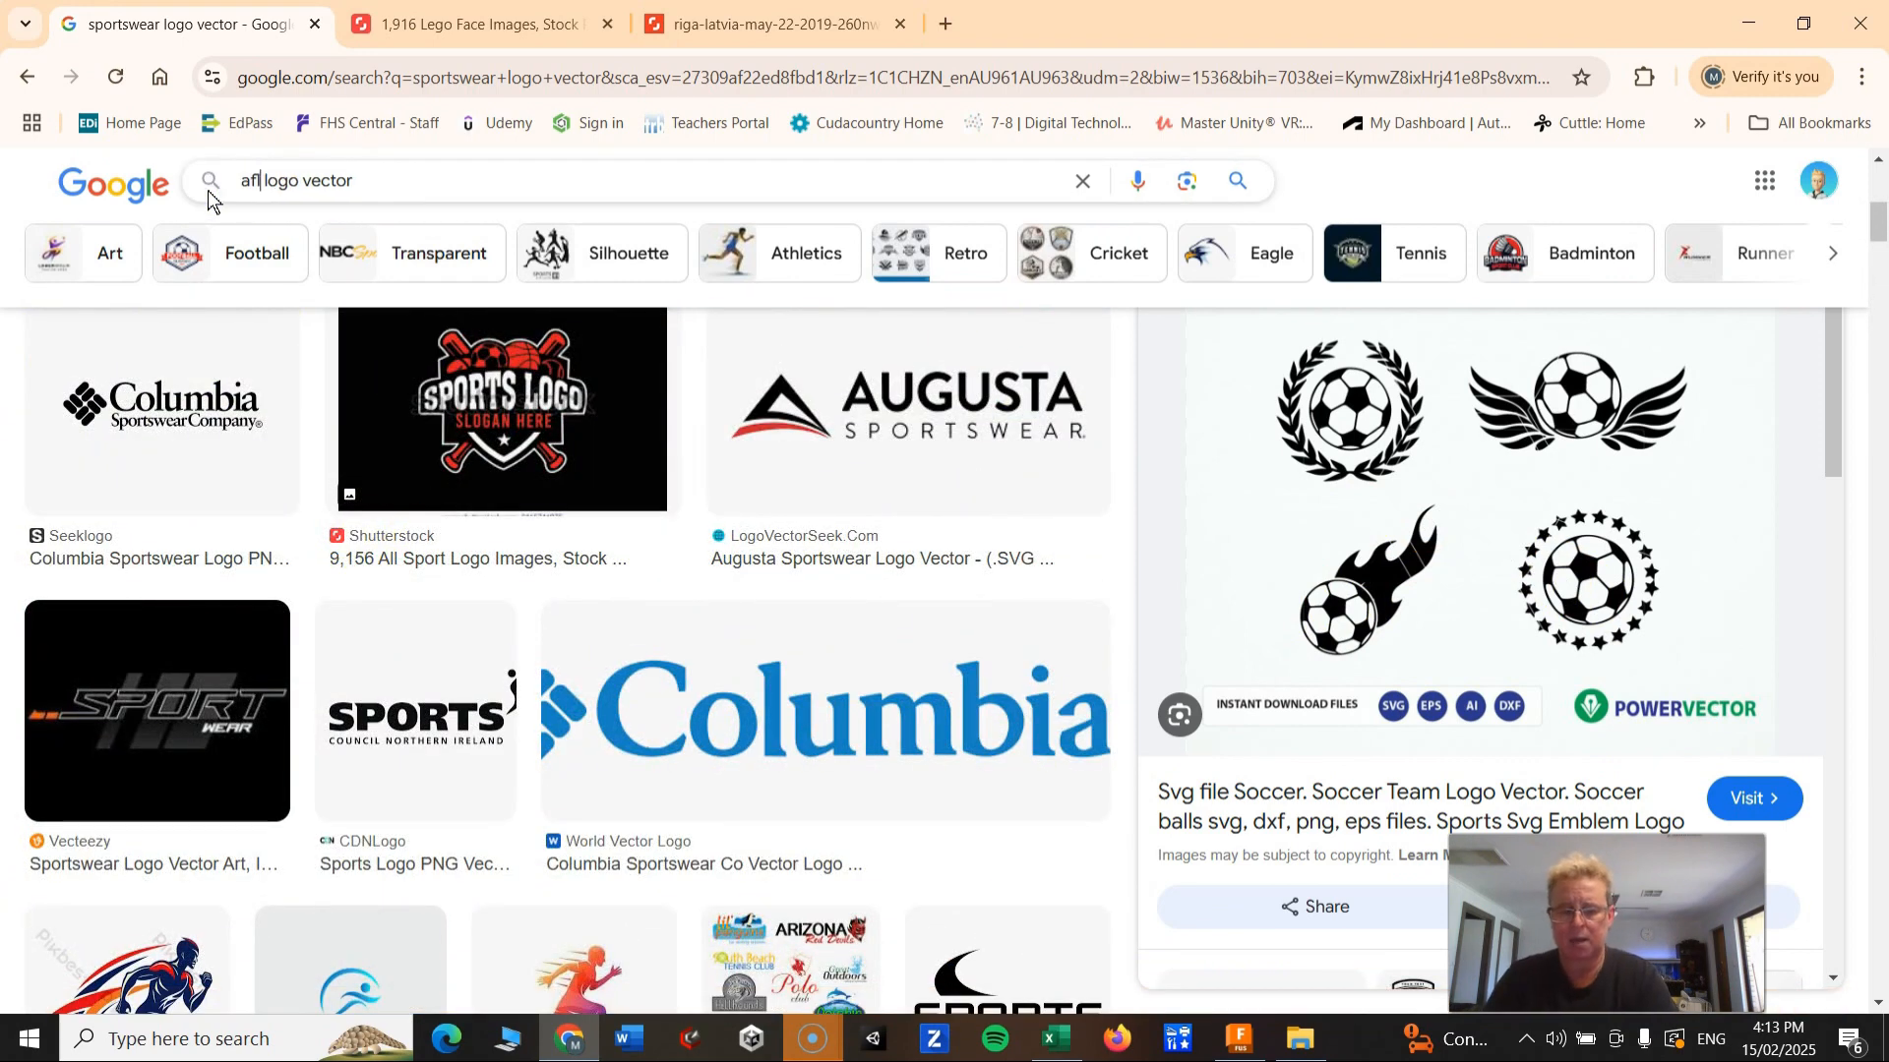
text( team)
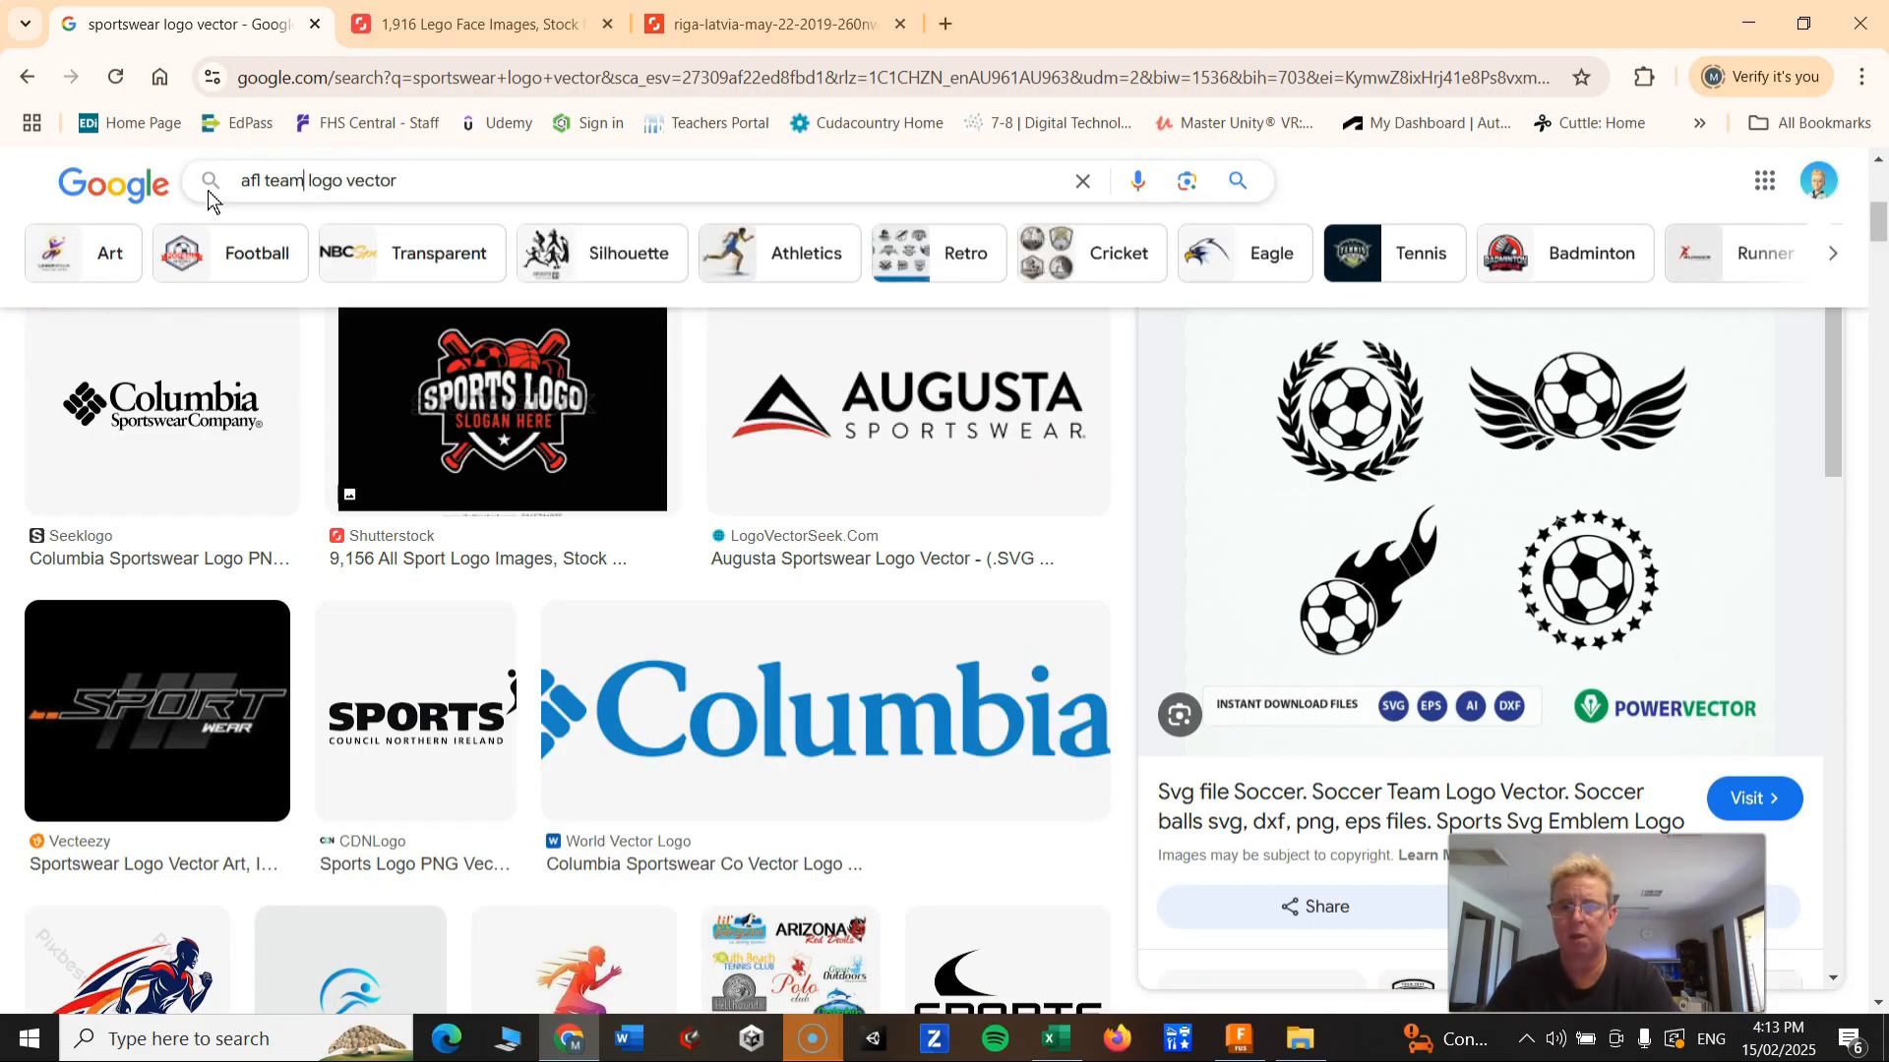
key(Return)
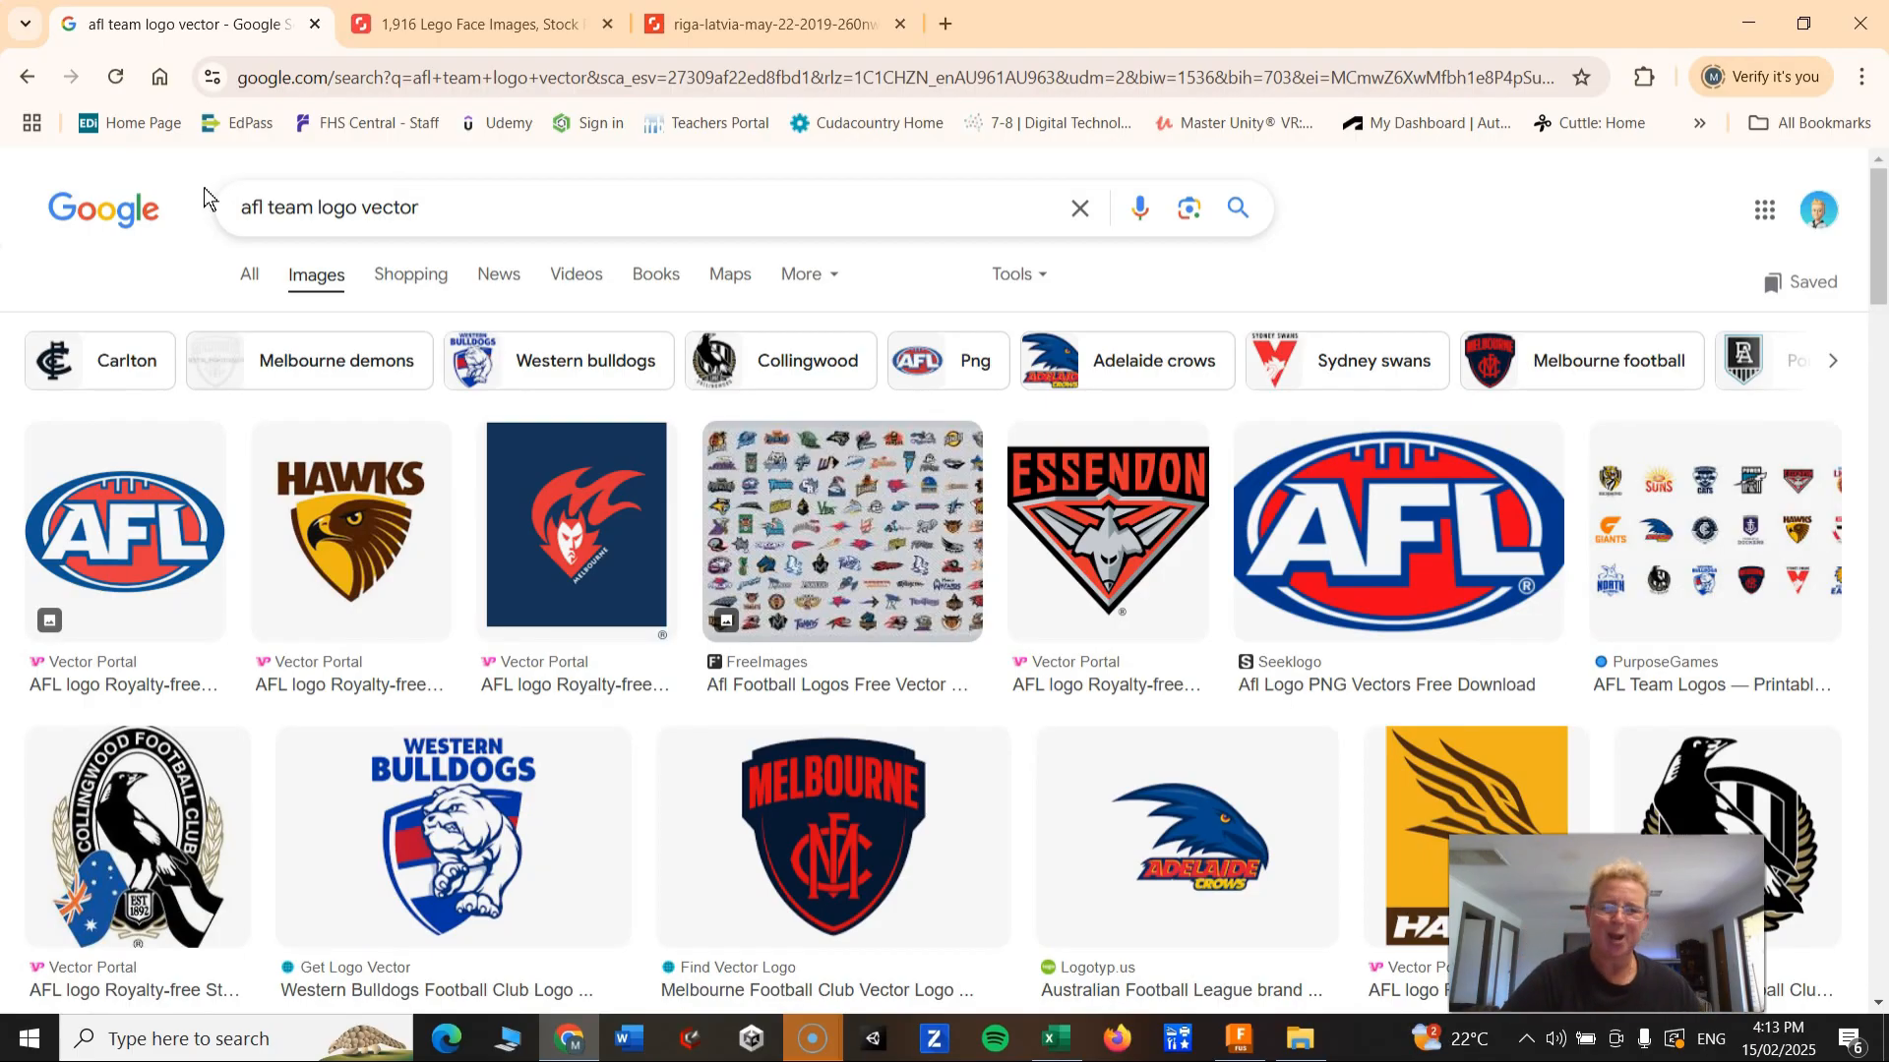
Step: Browse the AFL team logo image results, comparing the club emblems as possible designs for the model
scroll(738, 738, down, 3)
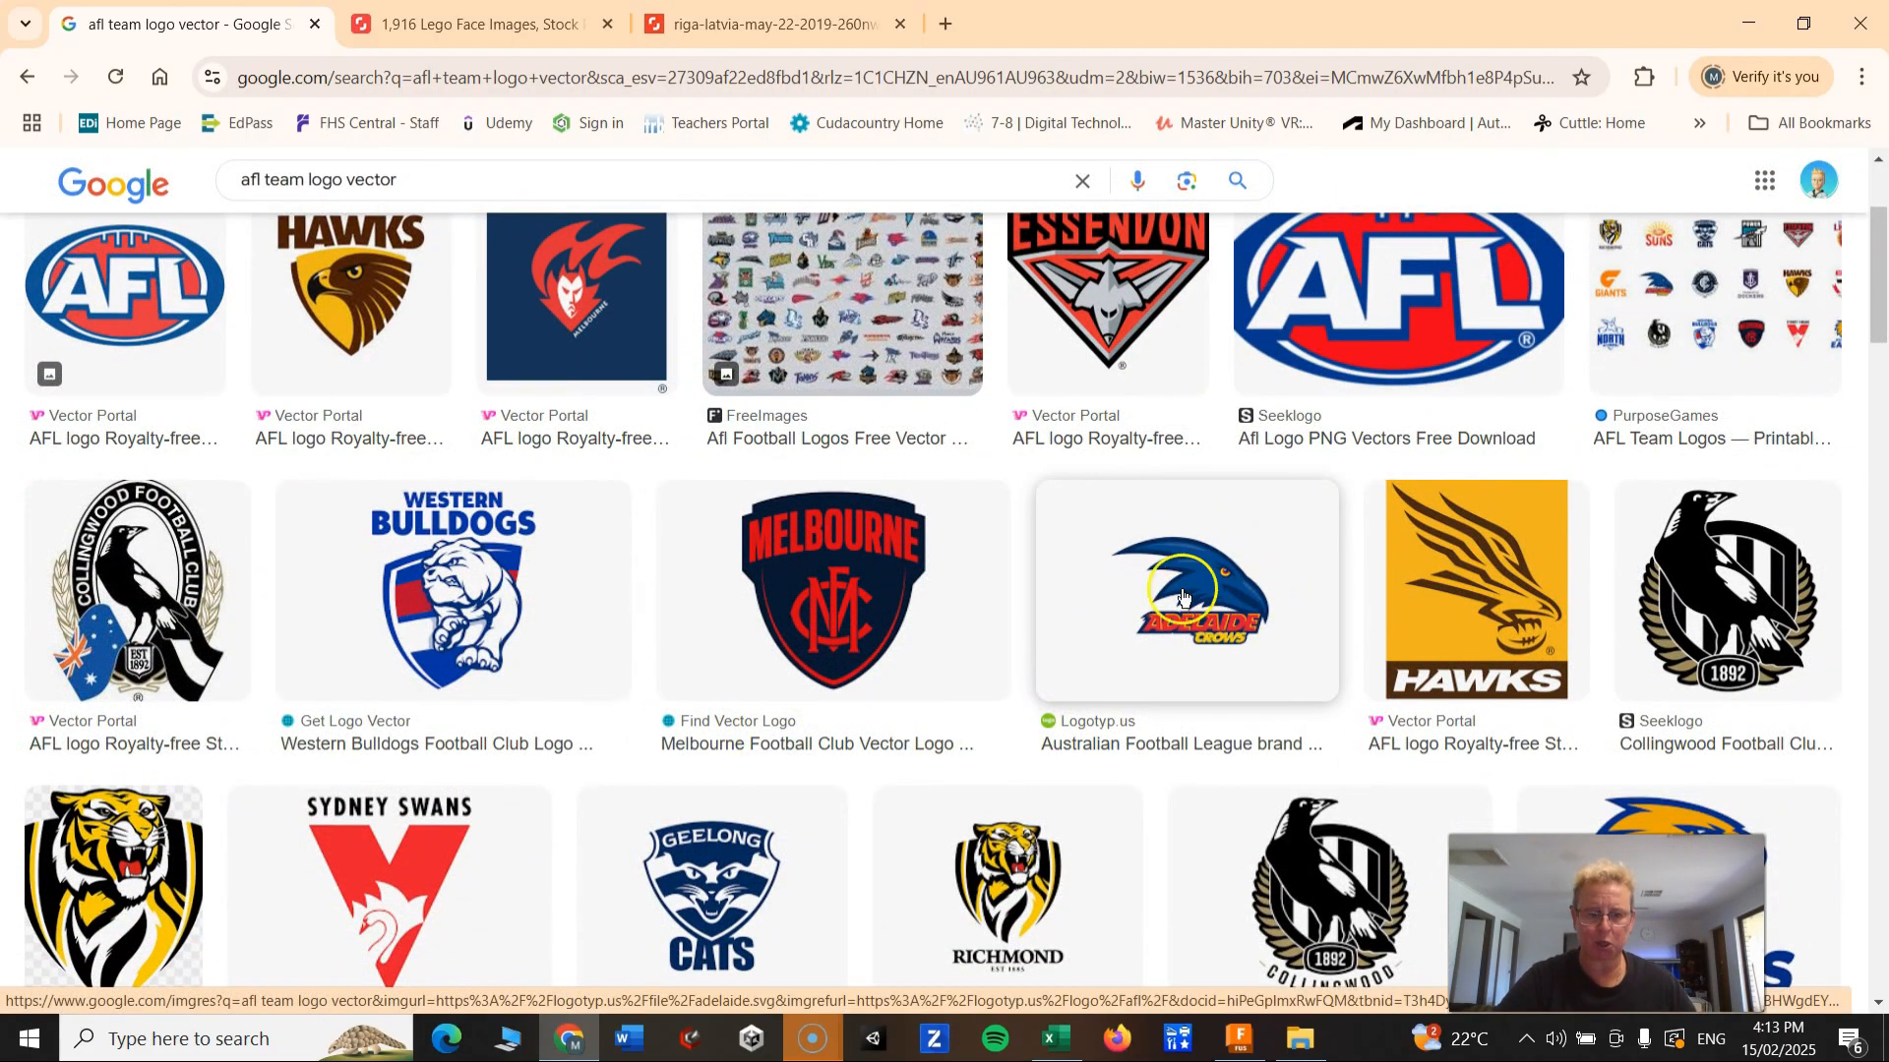
scroll(1156, 590, down, 6)
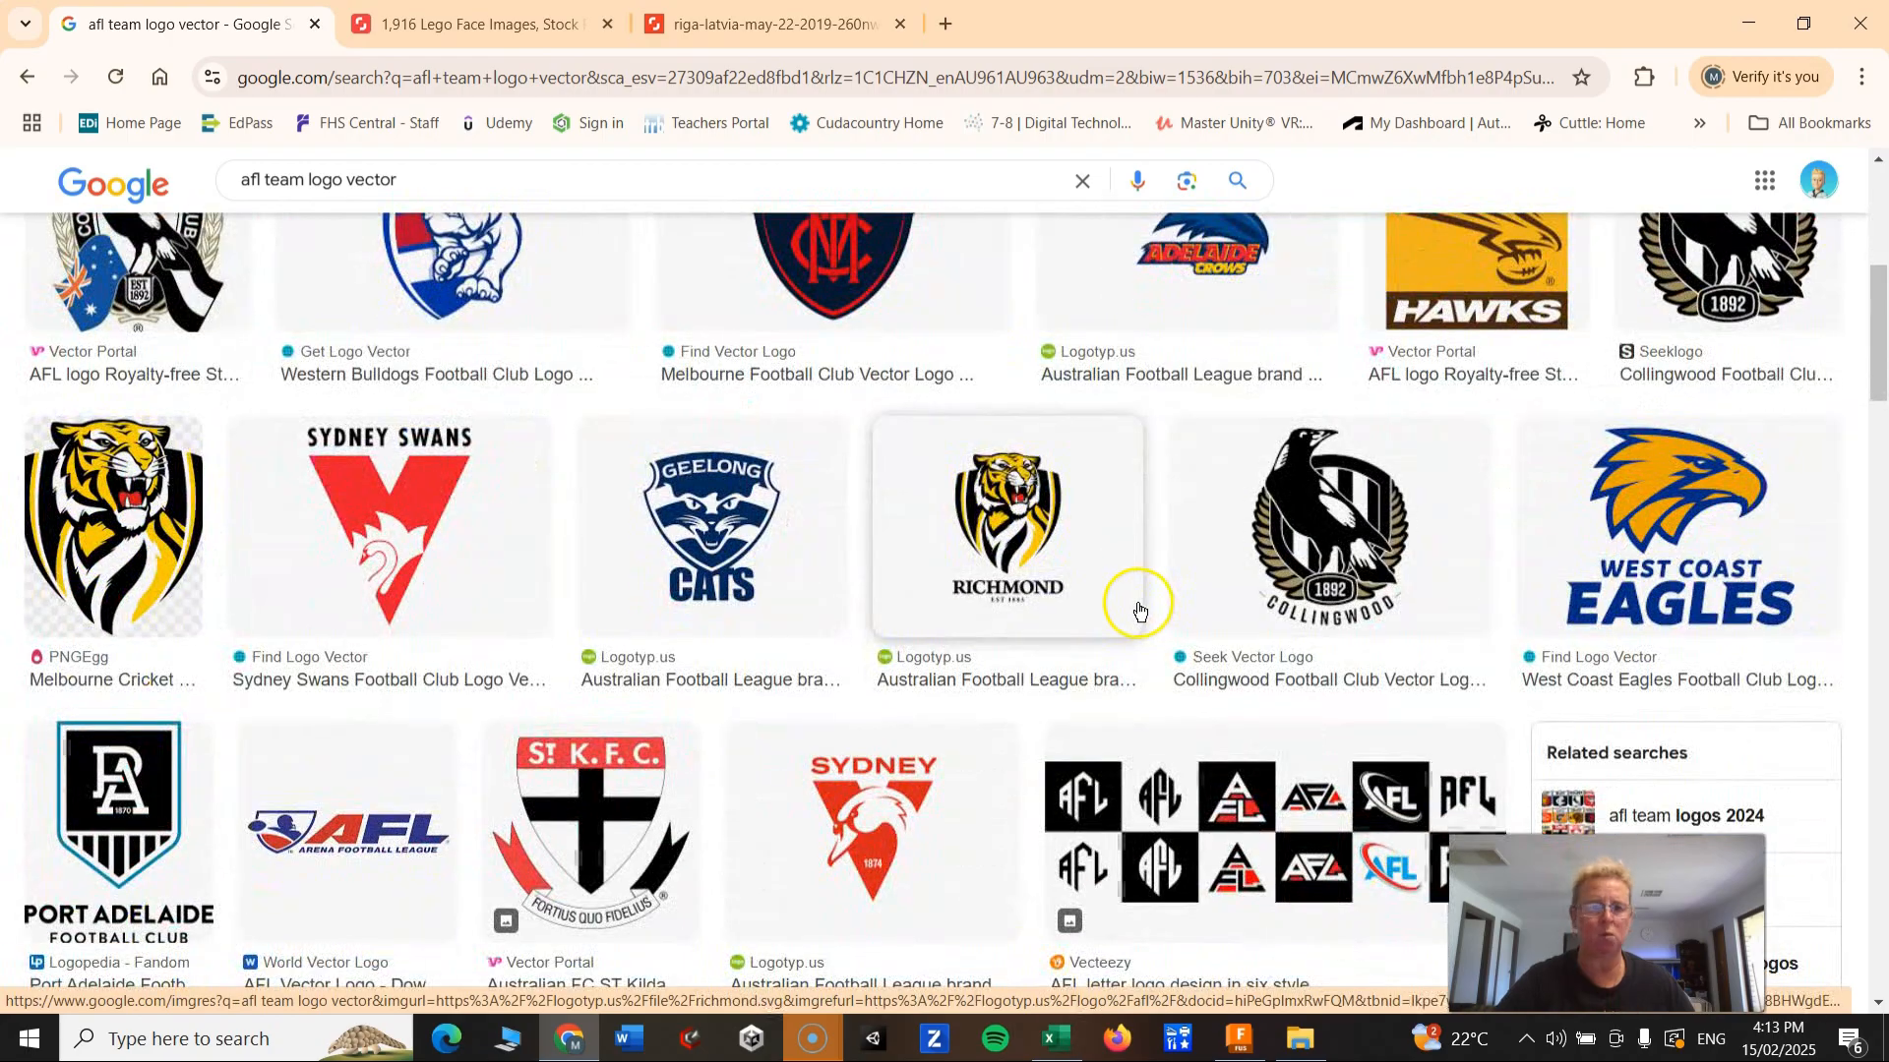
scroll(1082, 614, down, 5)
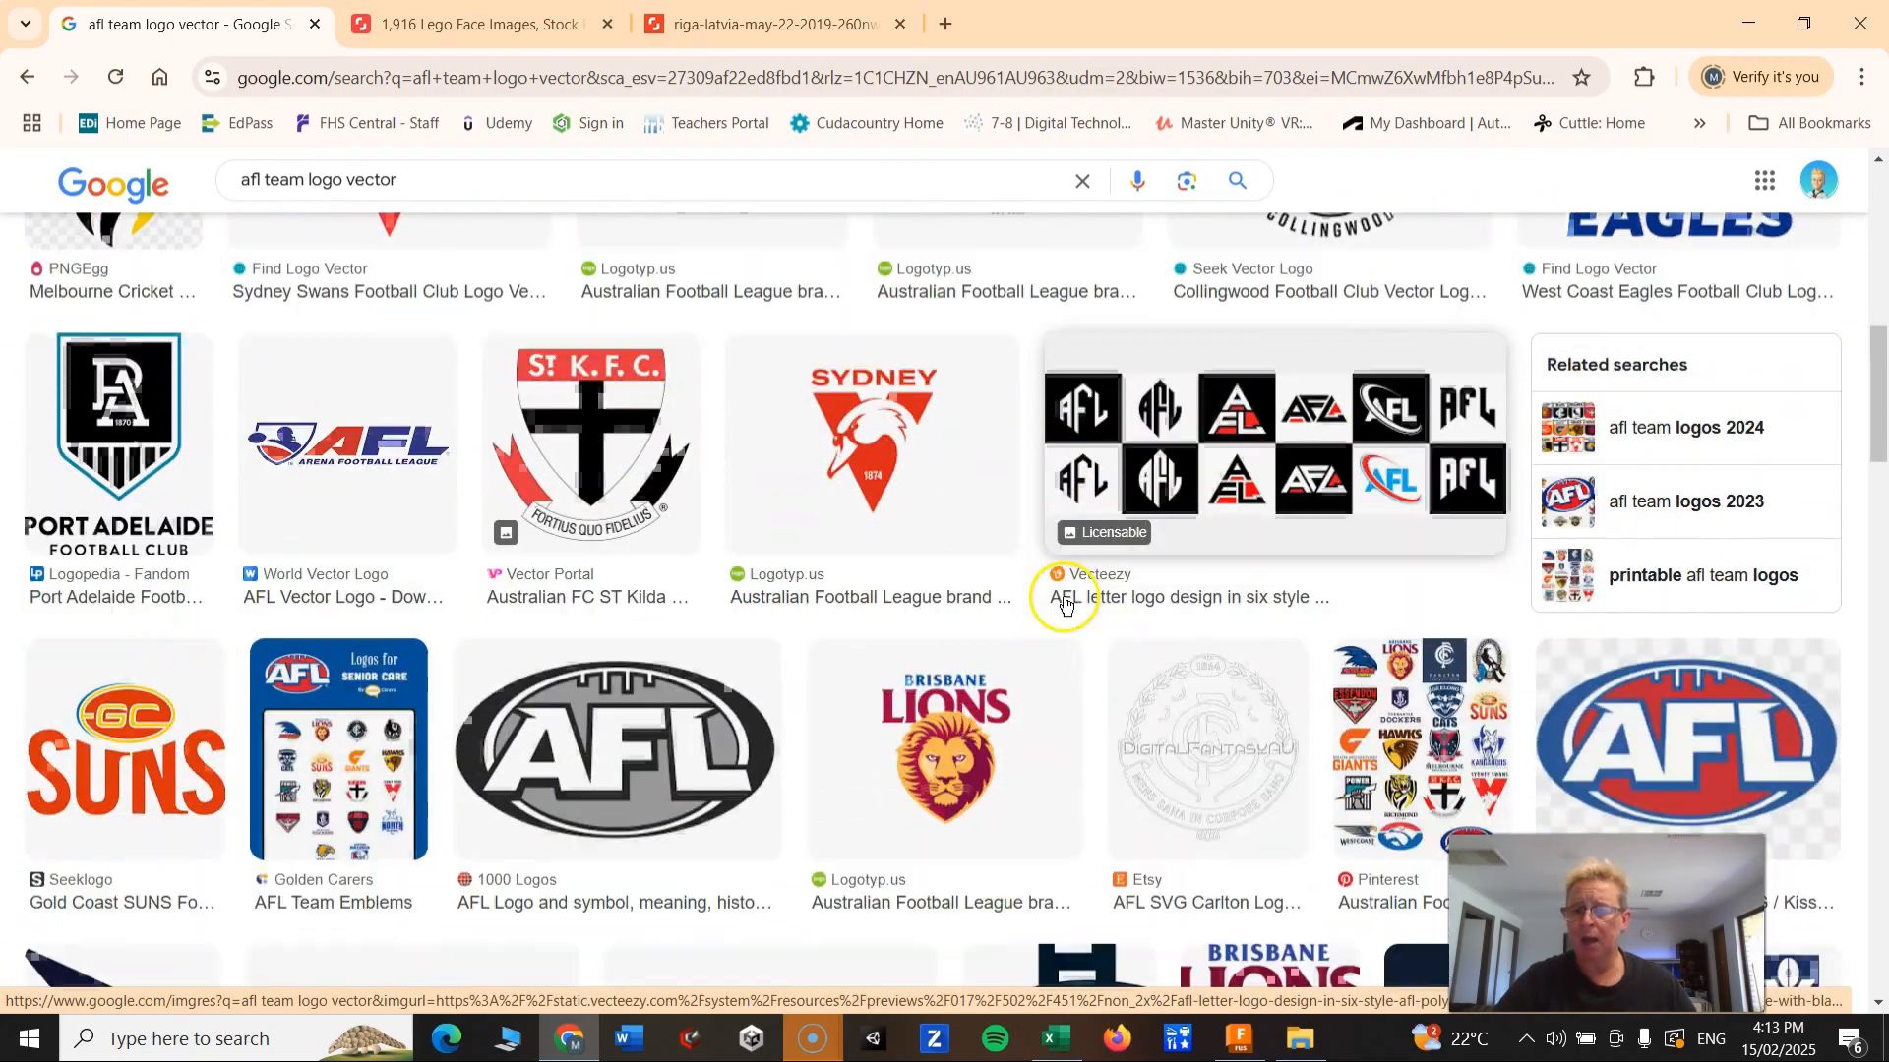
scroll(1043, 568, down, 4)
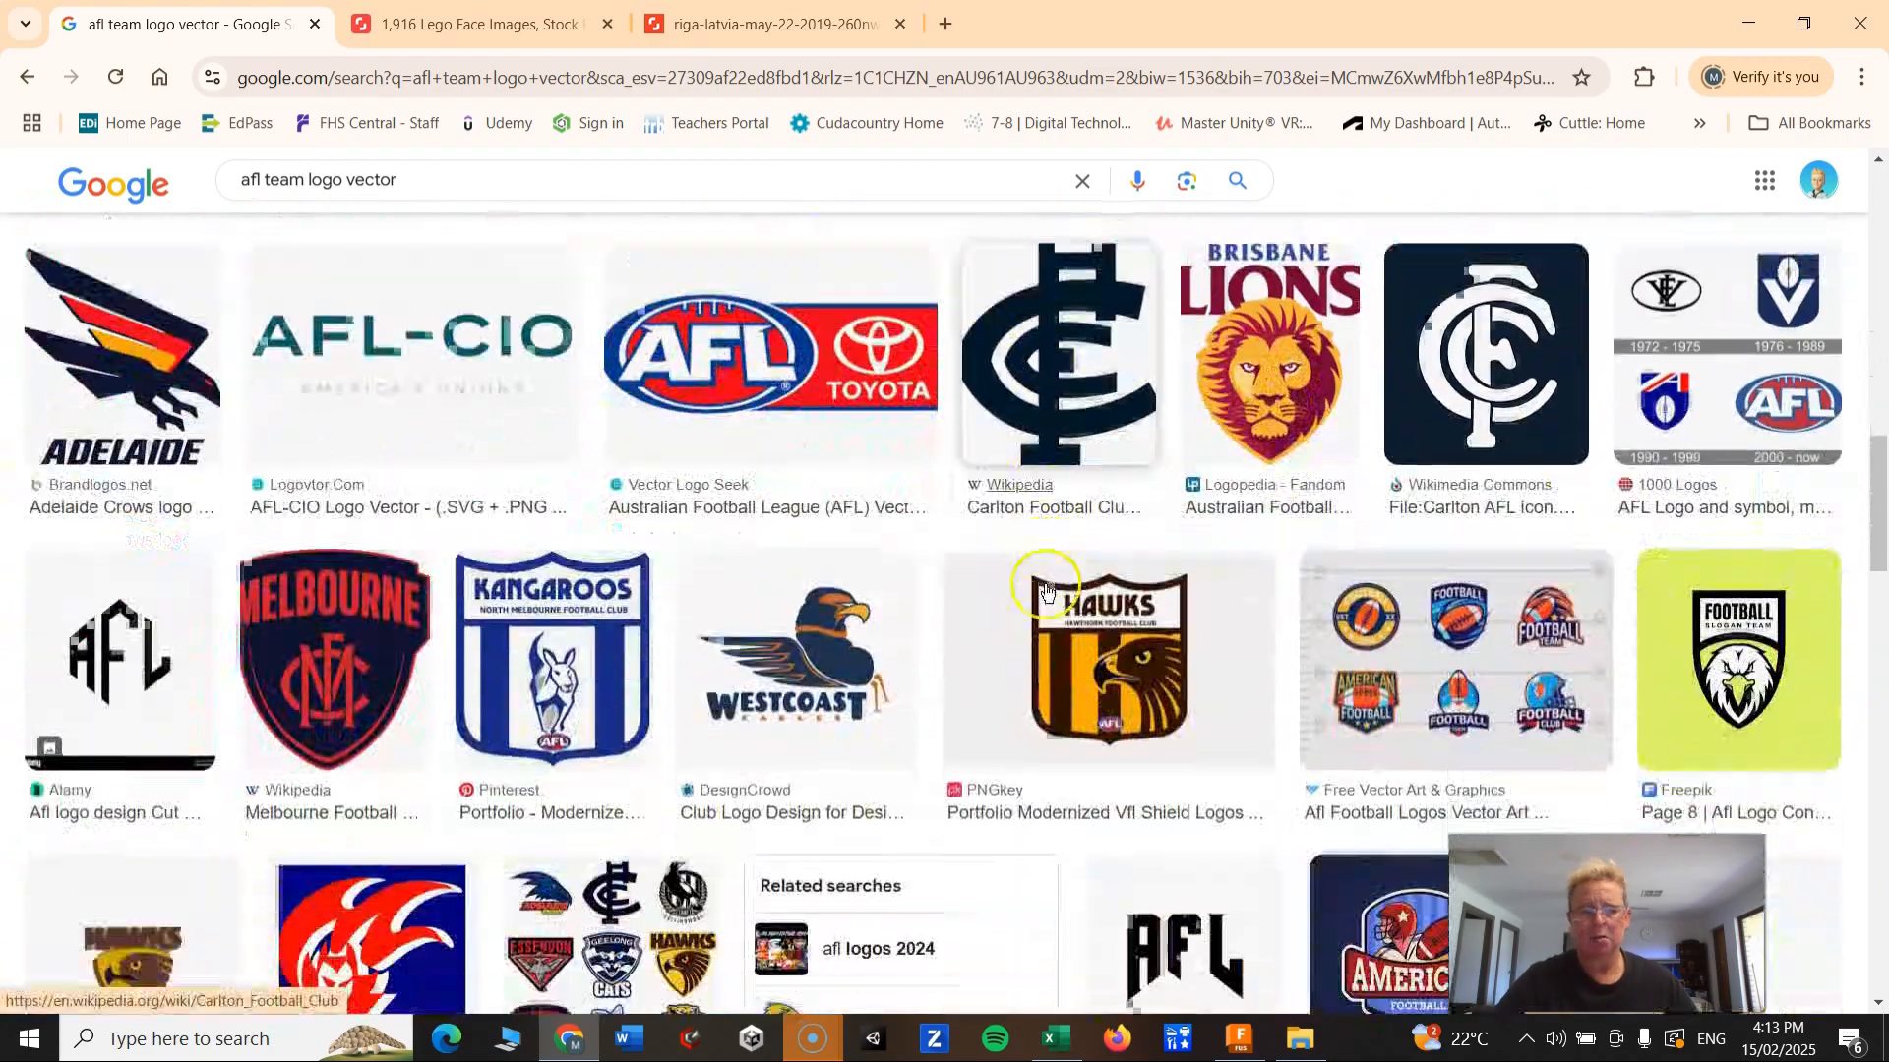
scroll(362, 445, up, 6)
scroll(362, 444, up, 2)
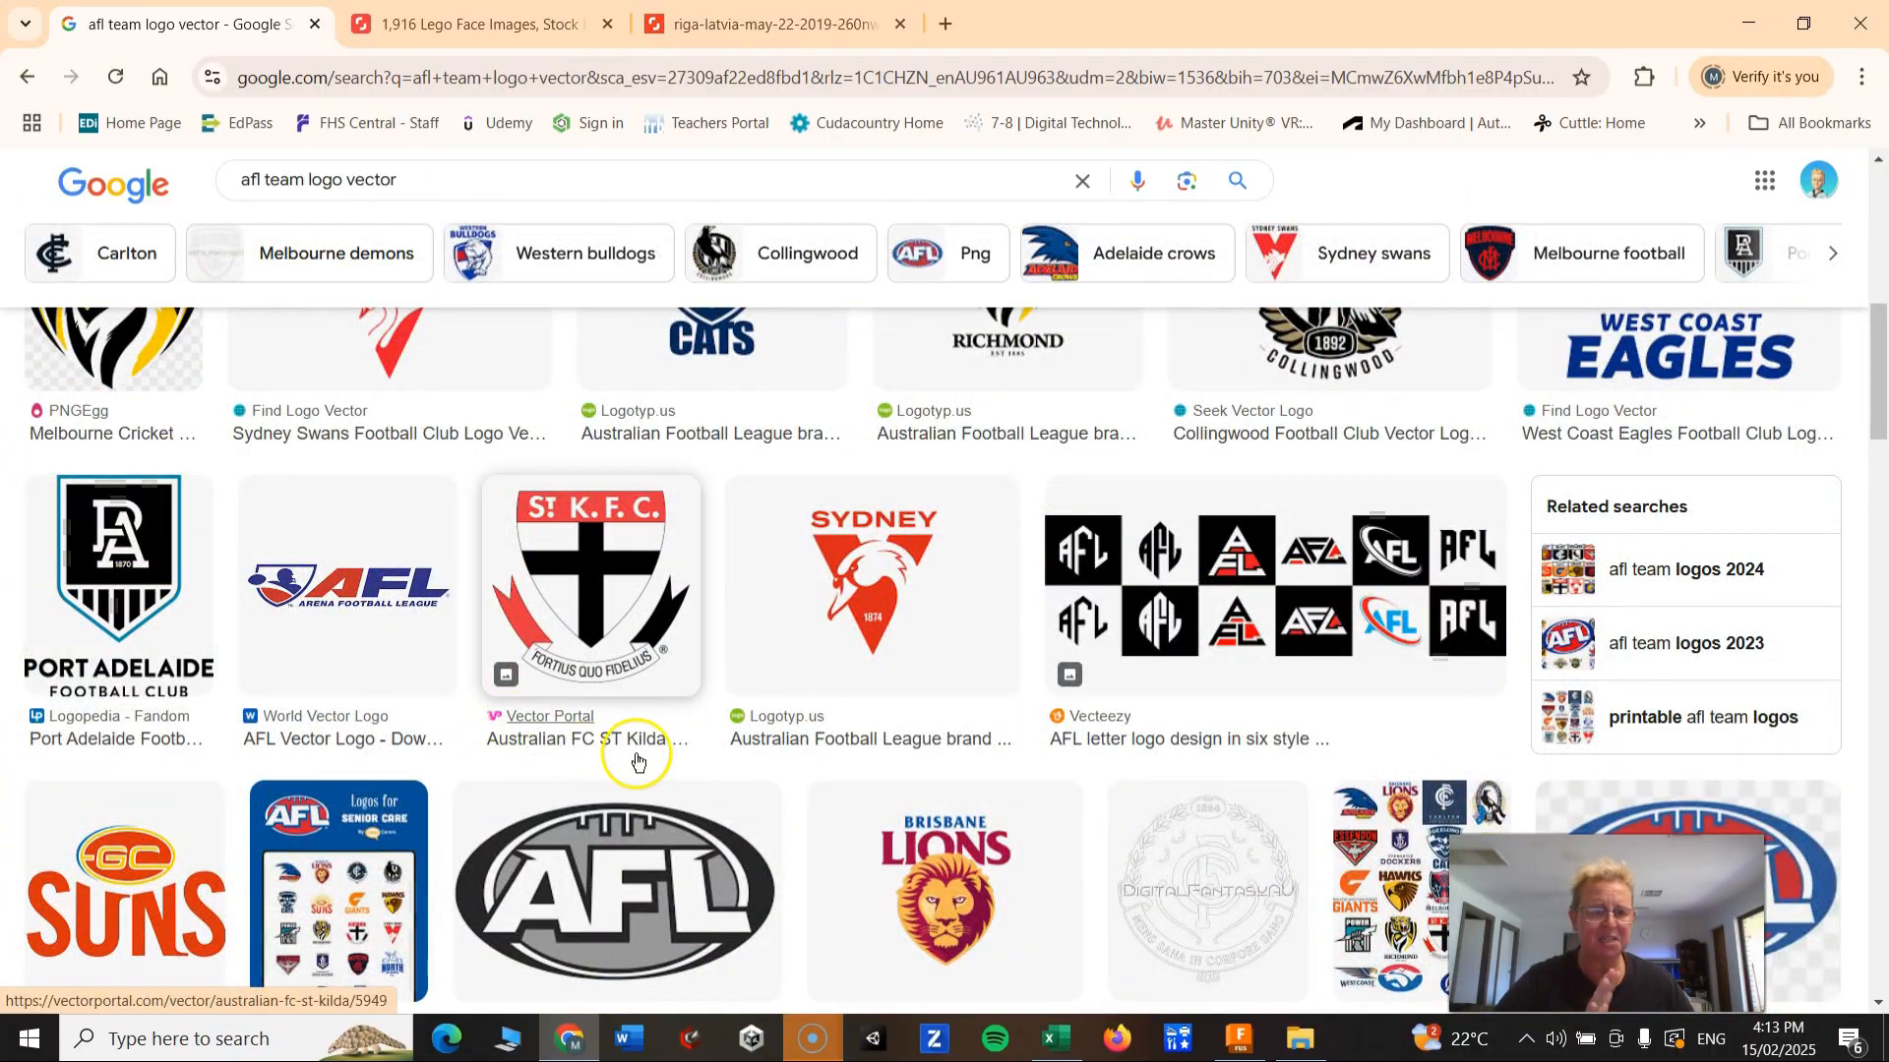
scroll(994, 714, down, 6)
scroll(997, 708, down, 5)
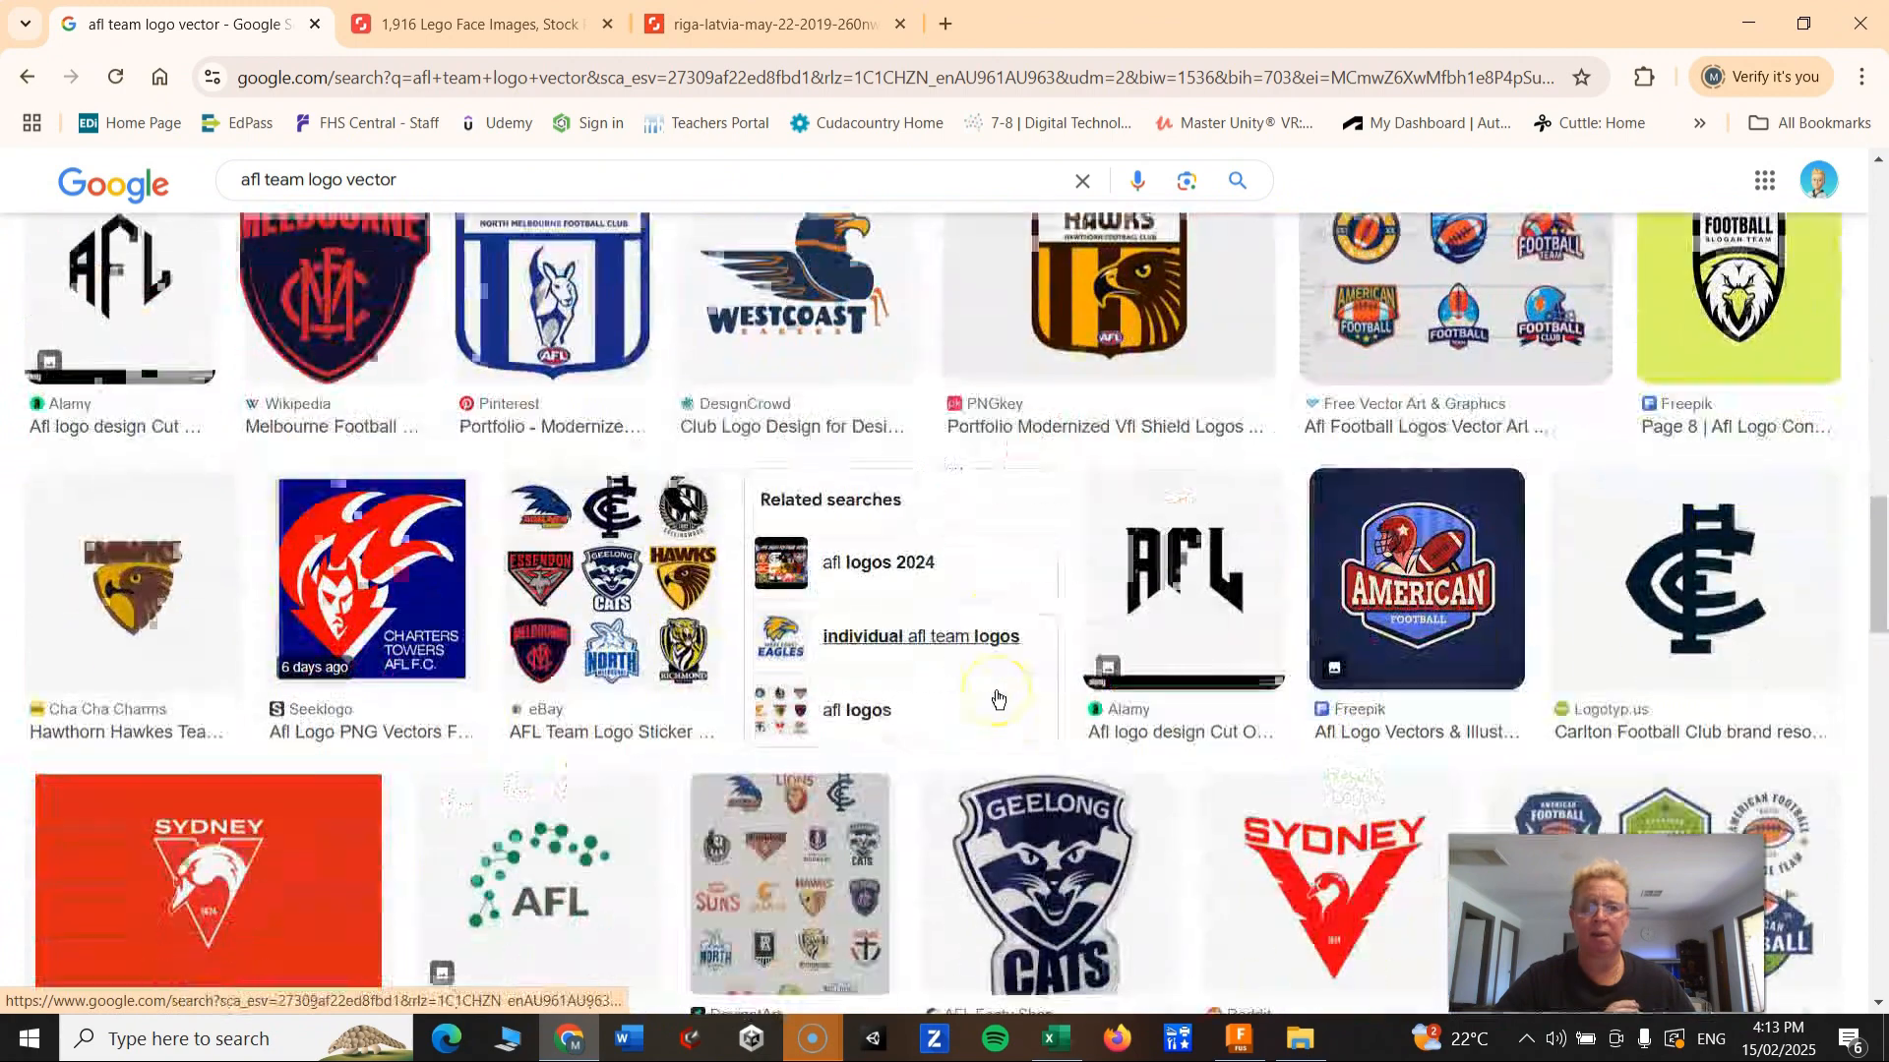
scroll(997, 702, down, 6)
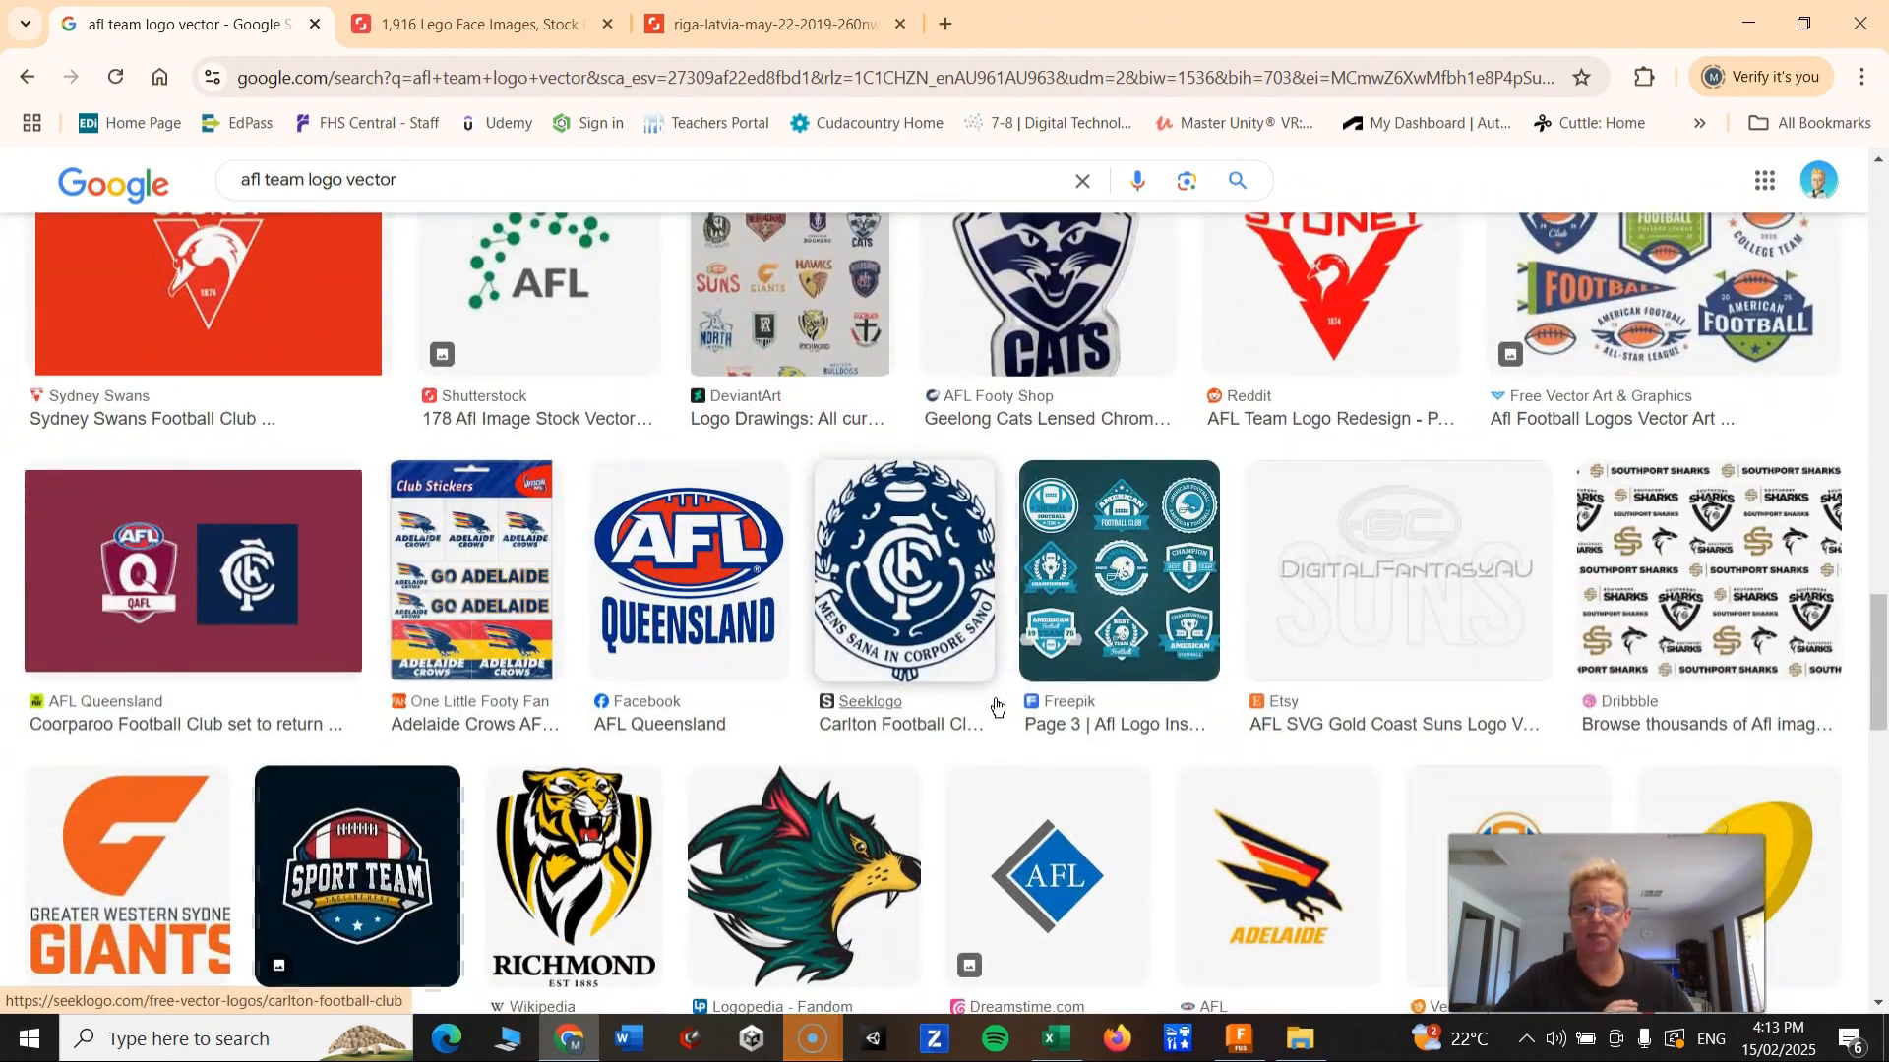
scroll(996, 706, down, 2)
scroll(996, 704, down, 4)
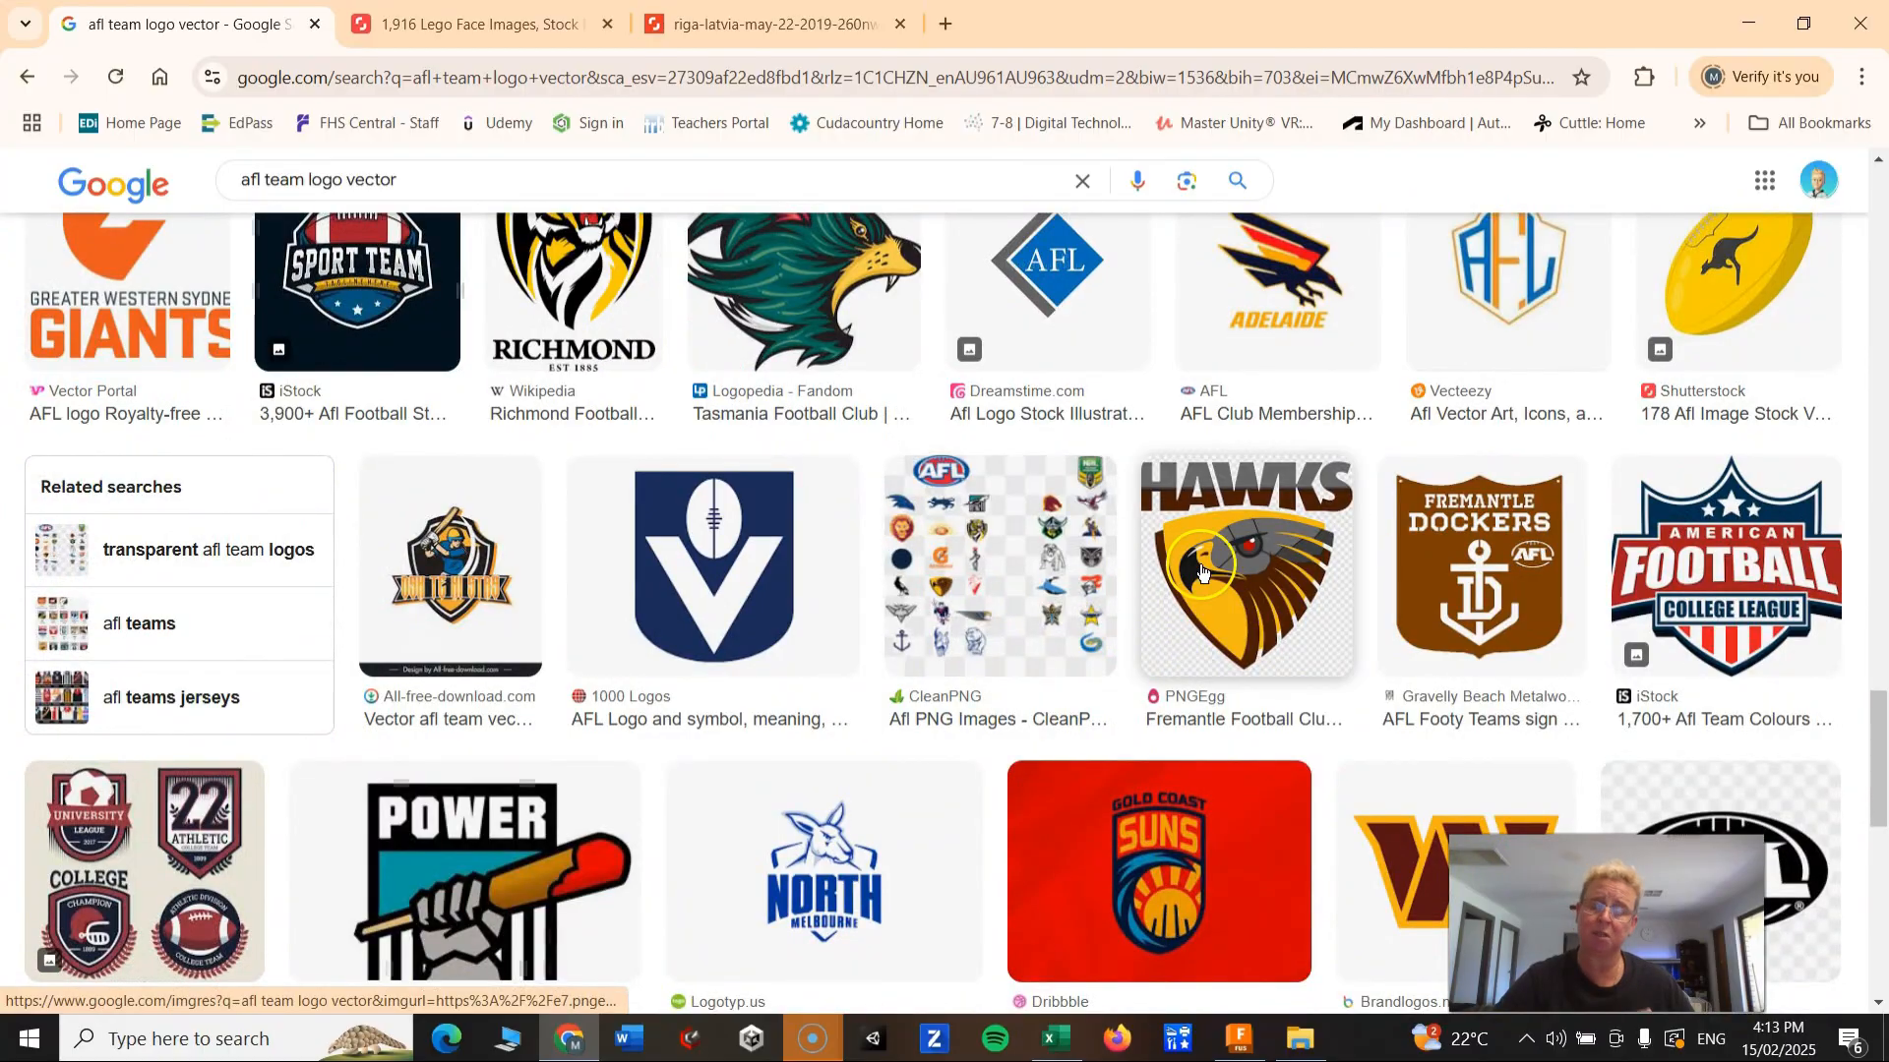
scroll(1197, 571, down, 3)
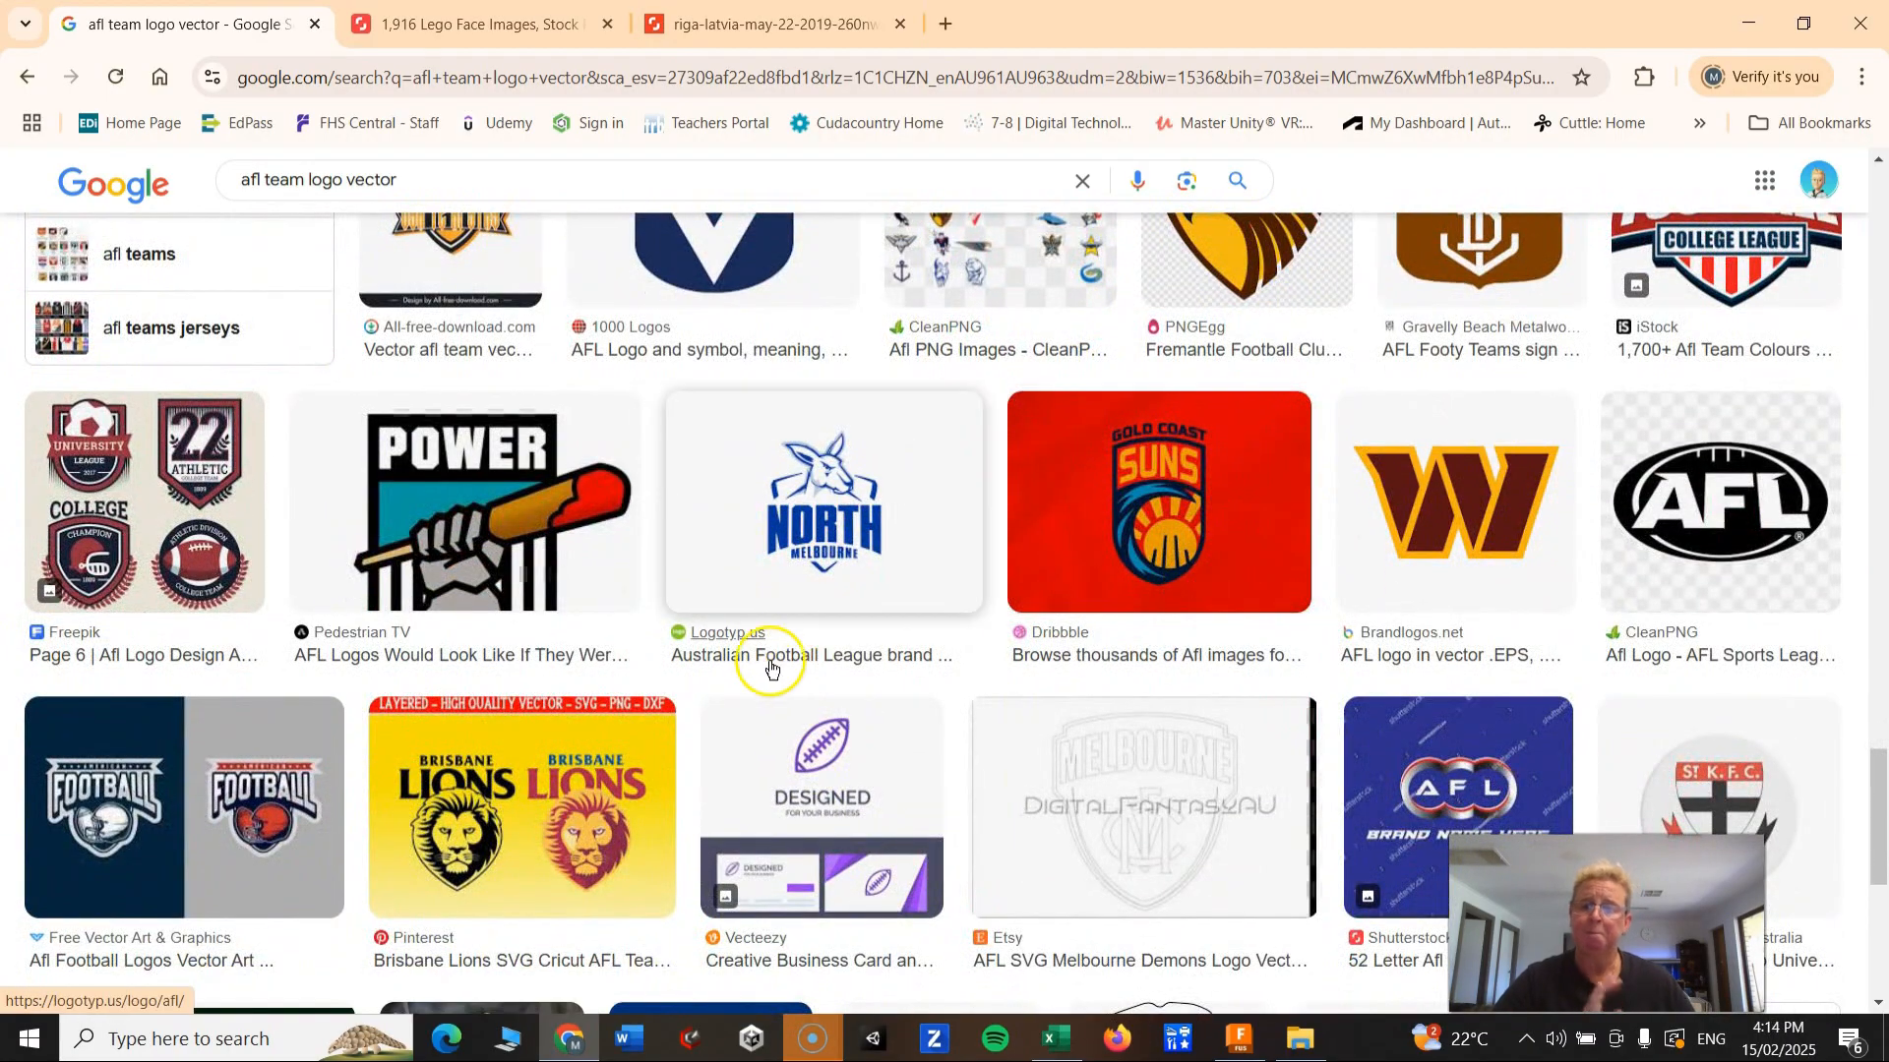
scroll(768, 662, down, 2)
scroll(773, 660, down, 3)
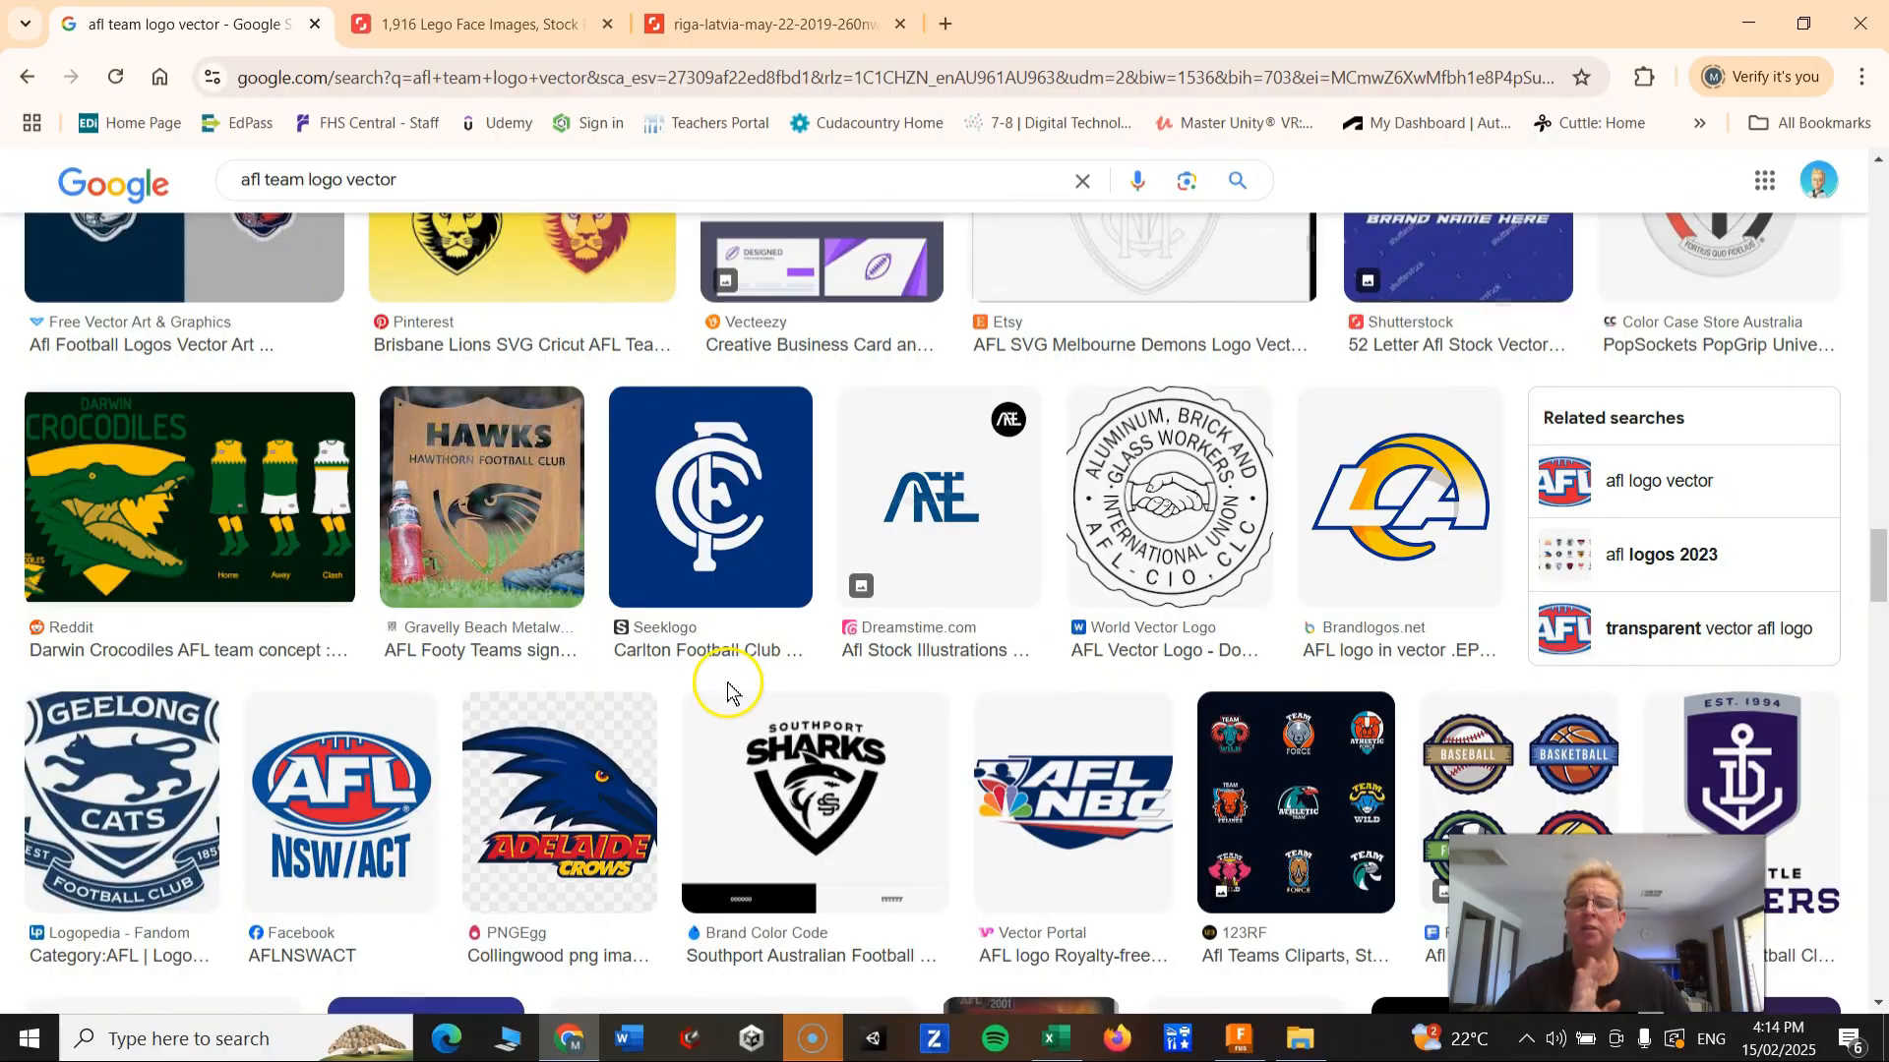
scroll(729, 667, down, 5)
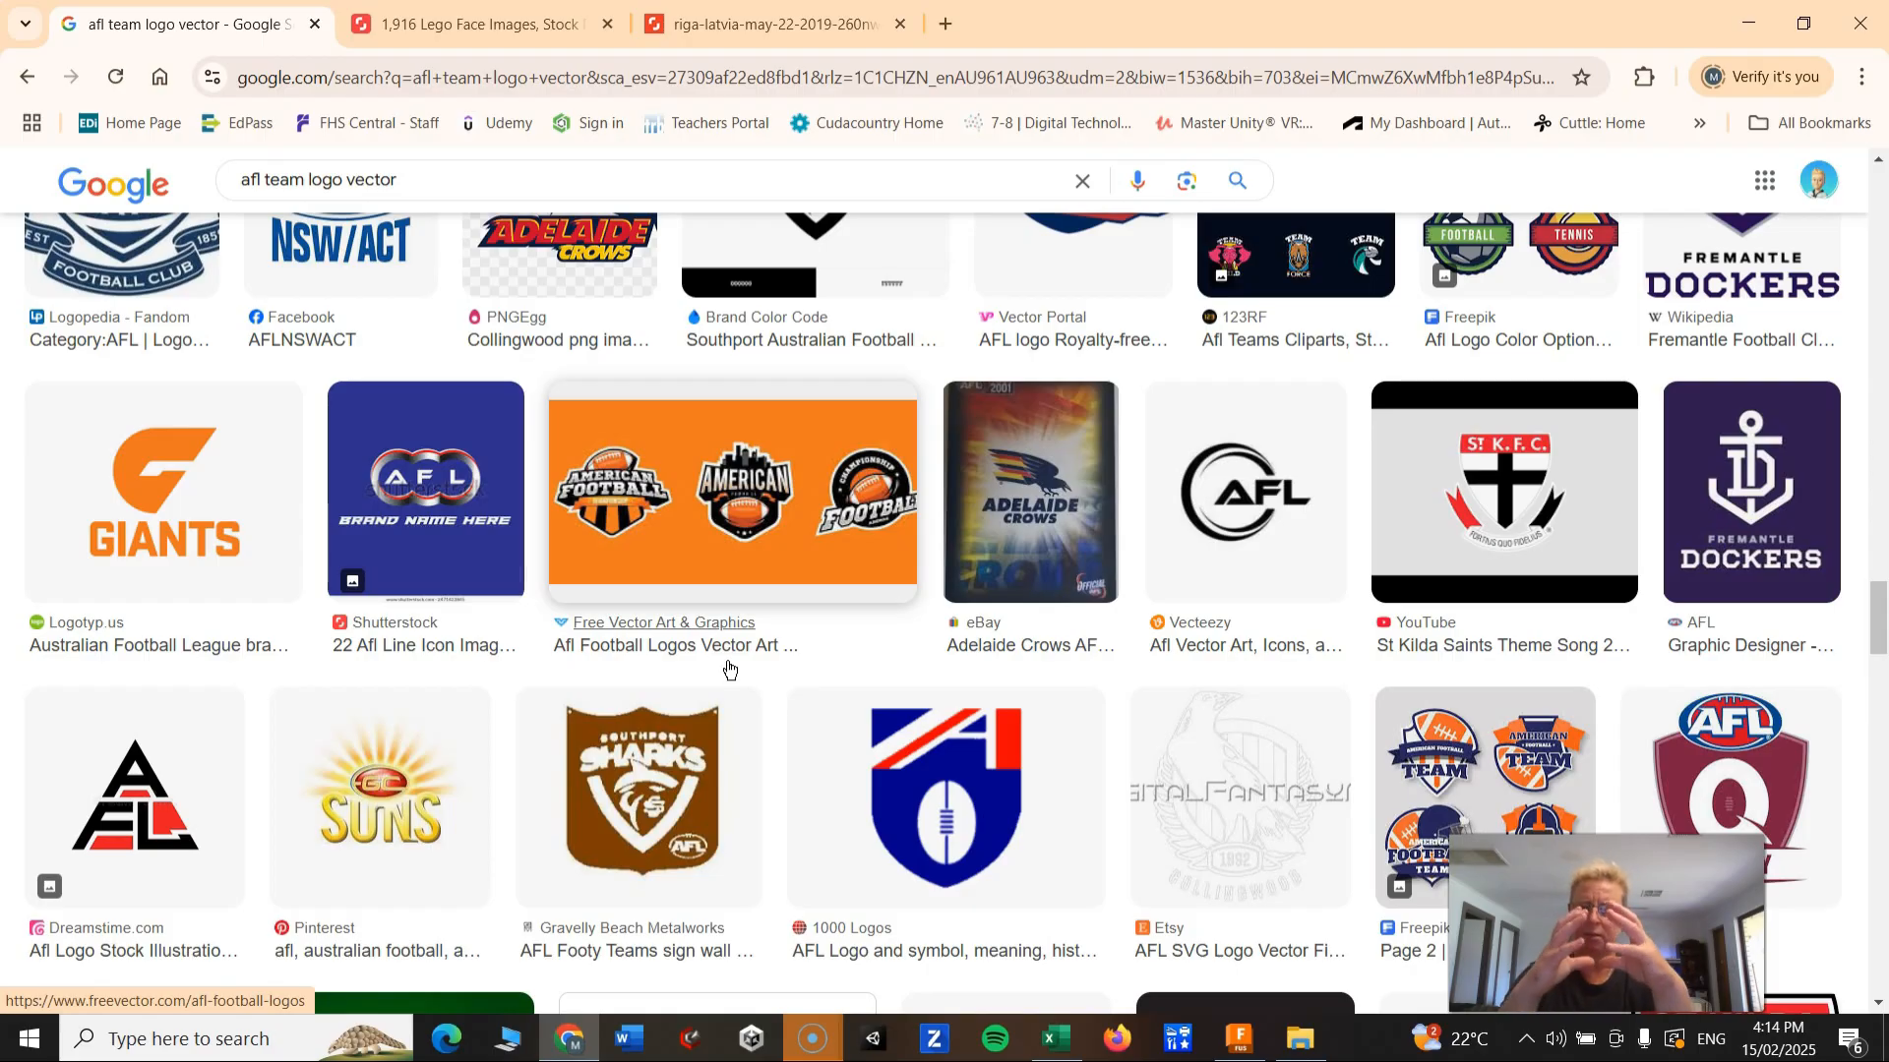
scroll(729, 670, down, 3)
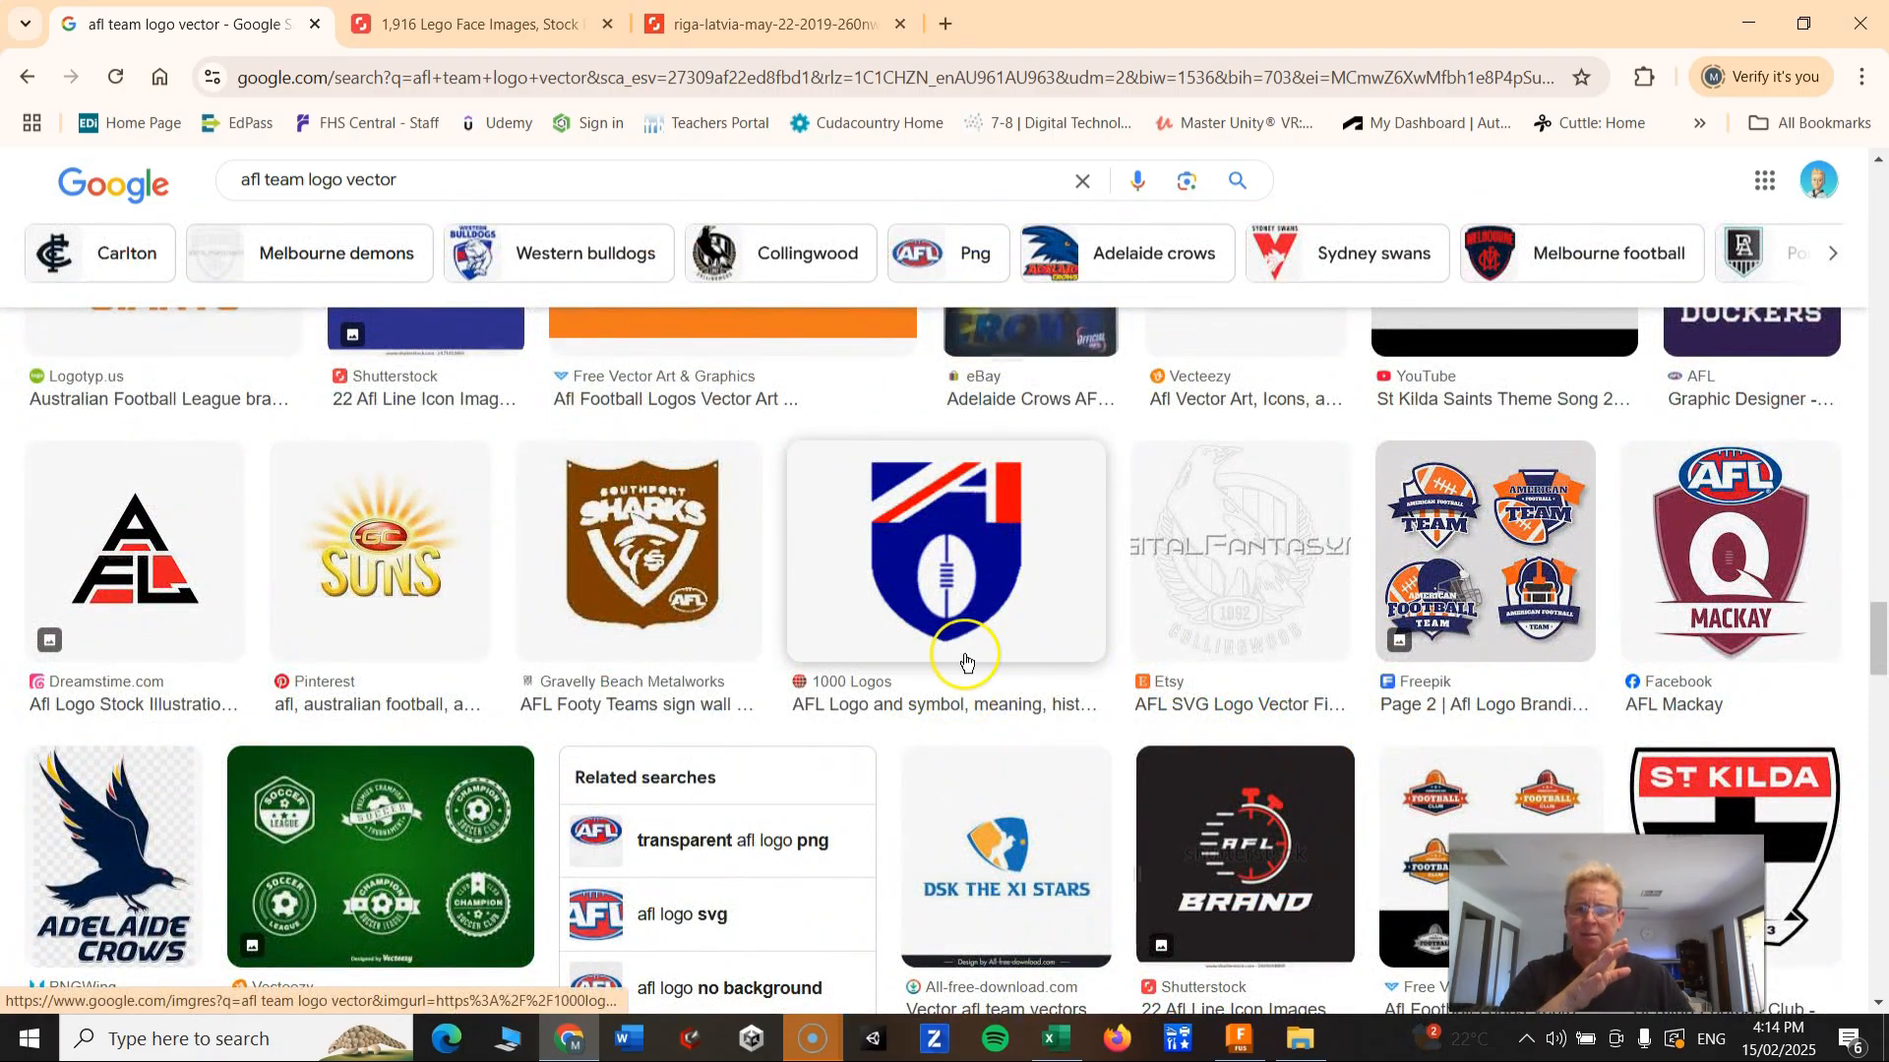
scroll(891, 664, down, 7)
scroll(897, 666, down, 3)
scroll(895, 662, up, 1)
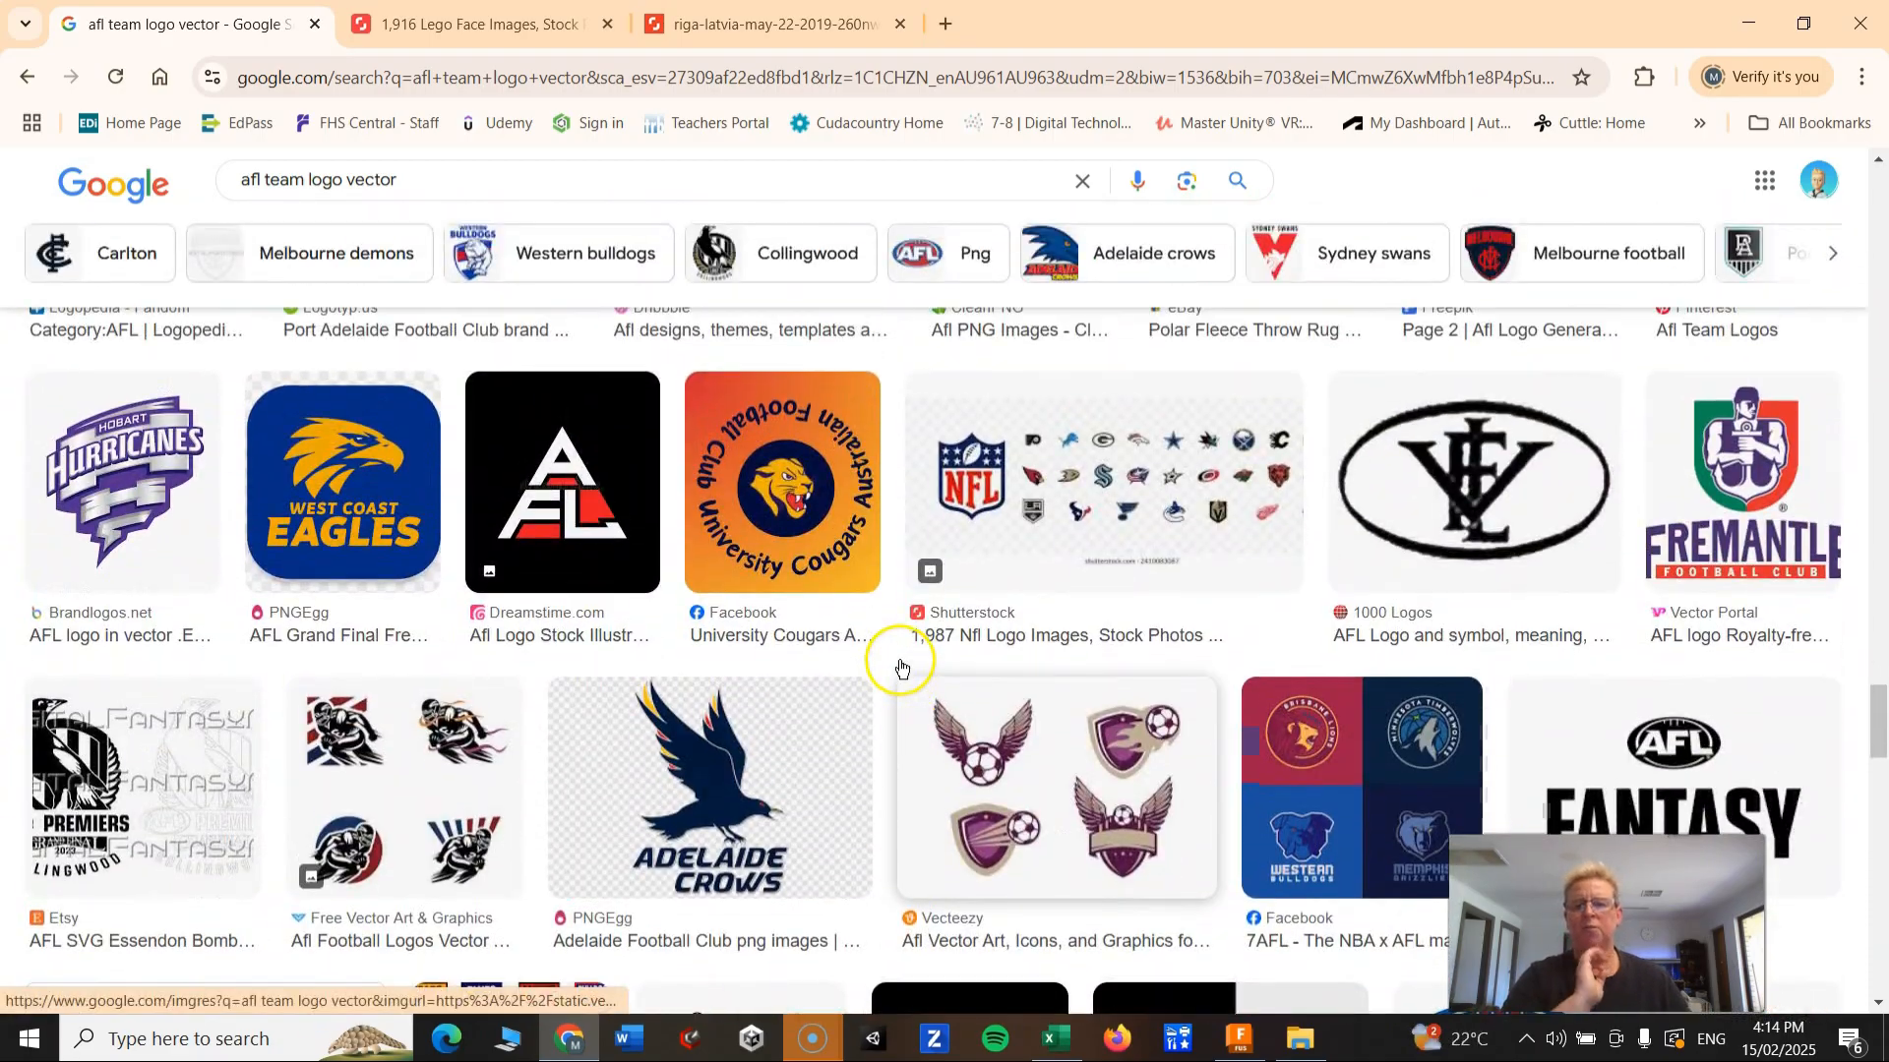
scroll(900, 665, down, 6)
scroll(904, 668, down, 4)
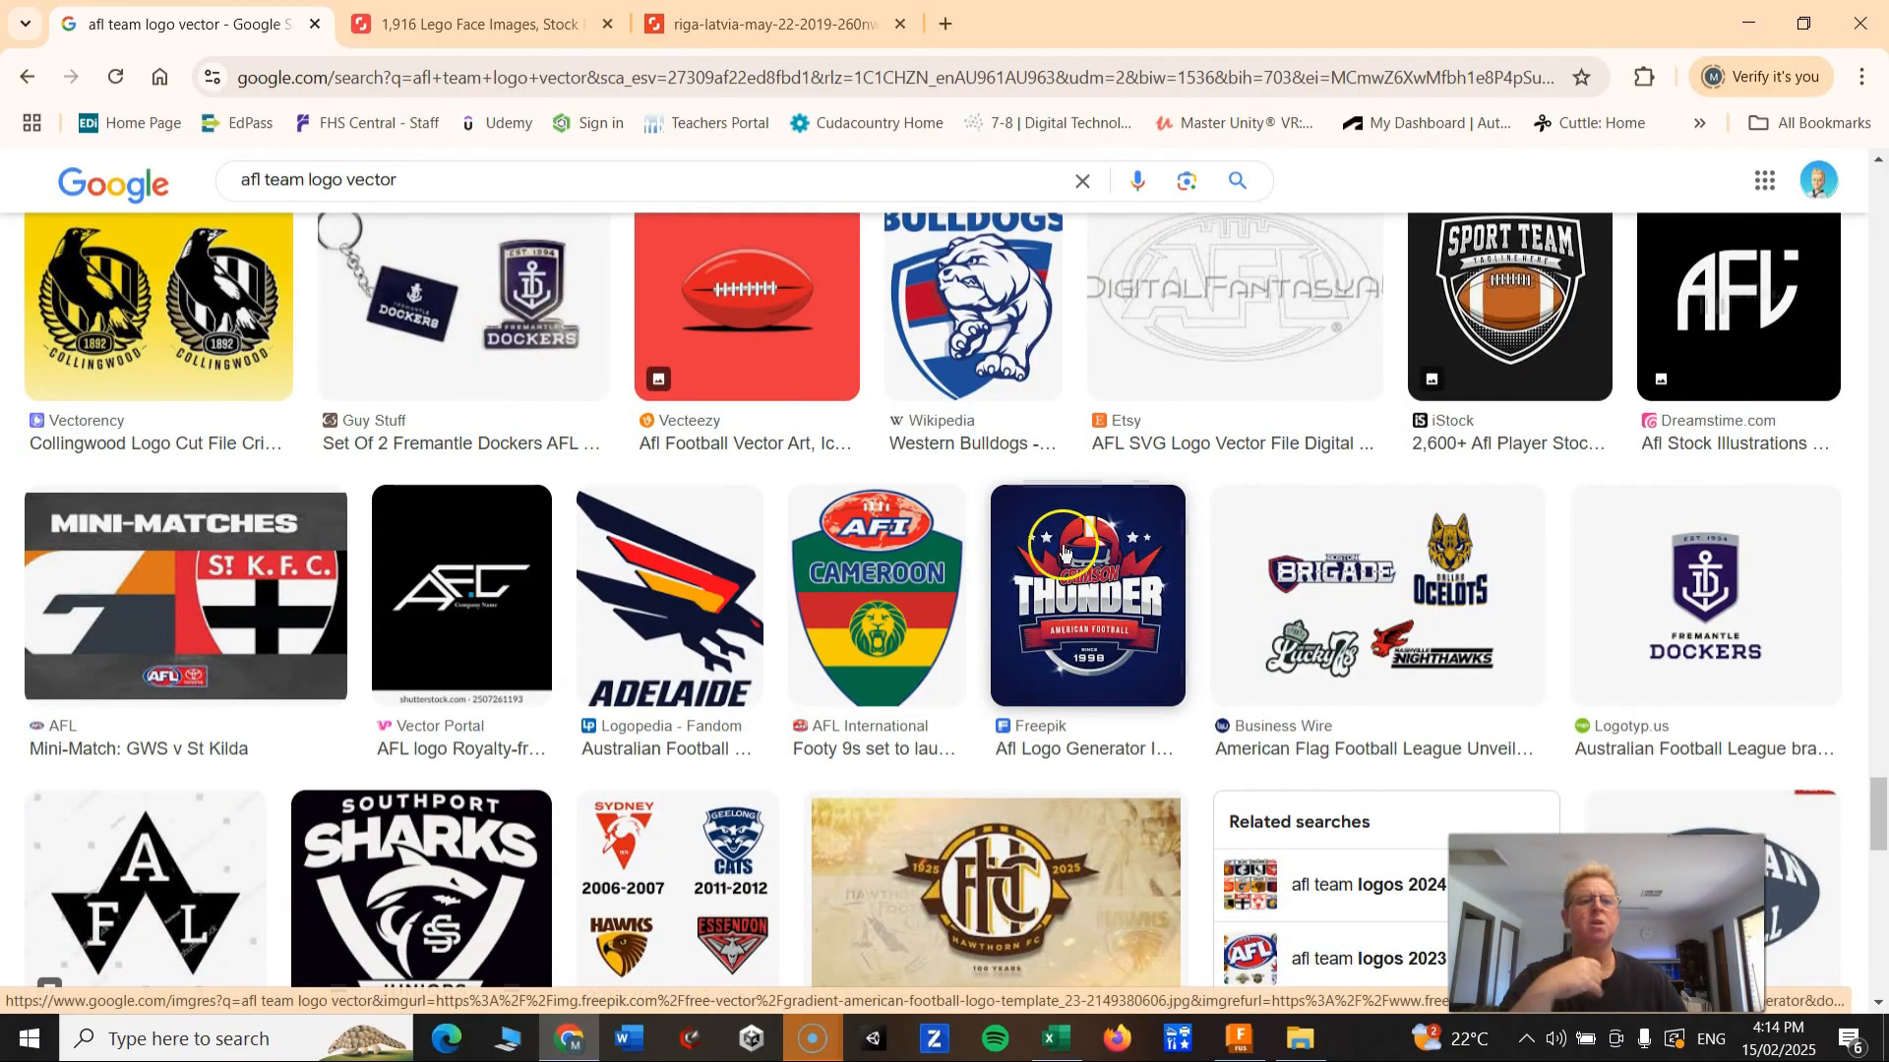
scroll(949, 629, down, 10)
scroll(992, 593, down, 10)
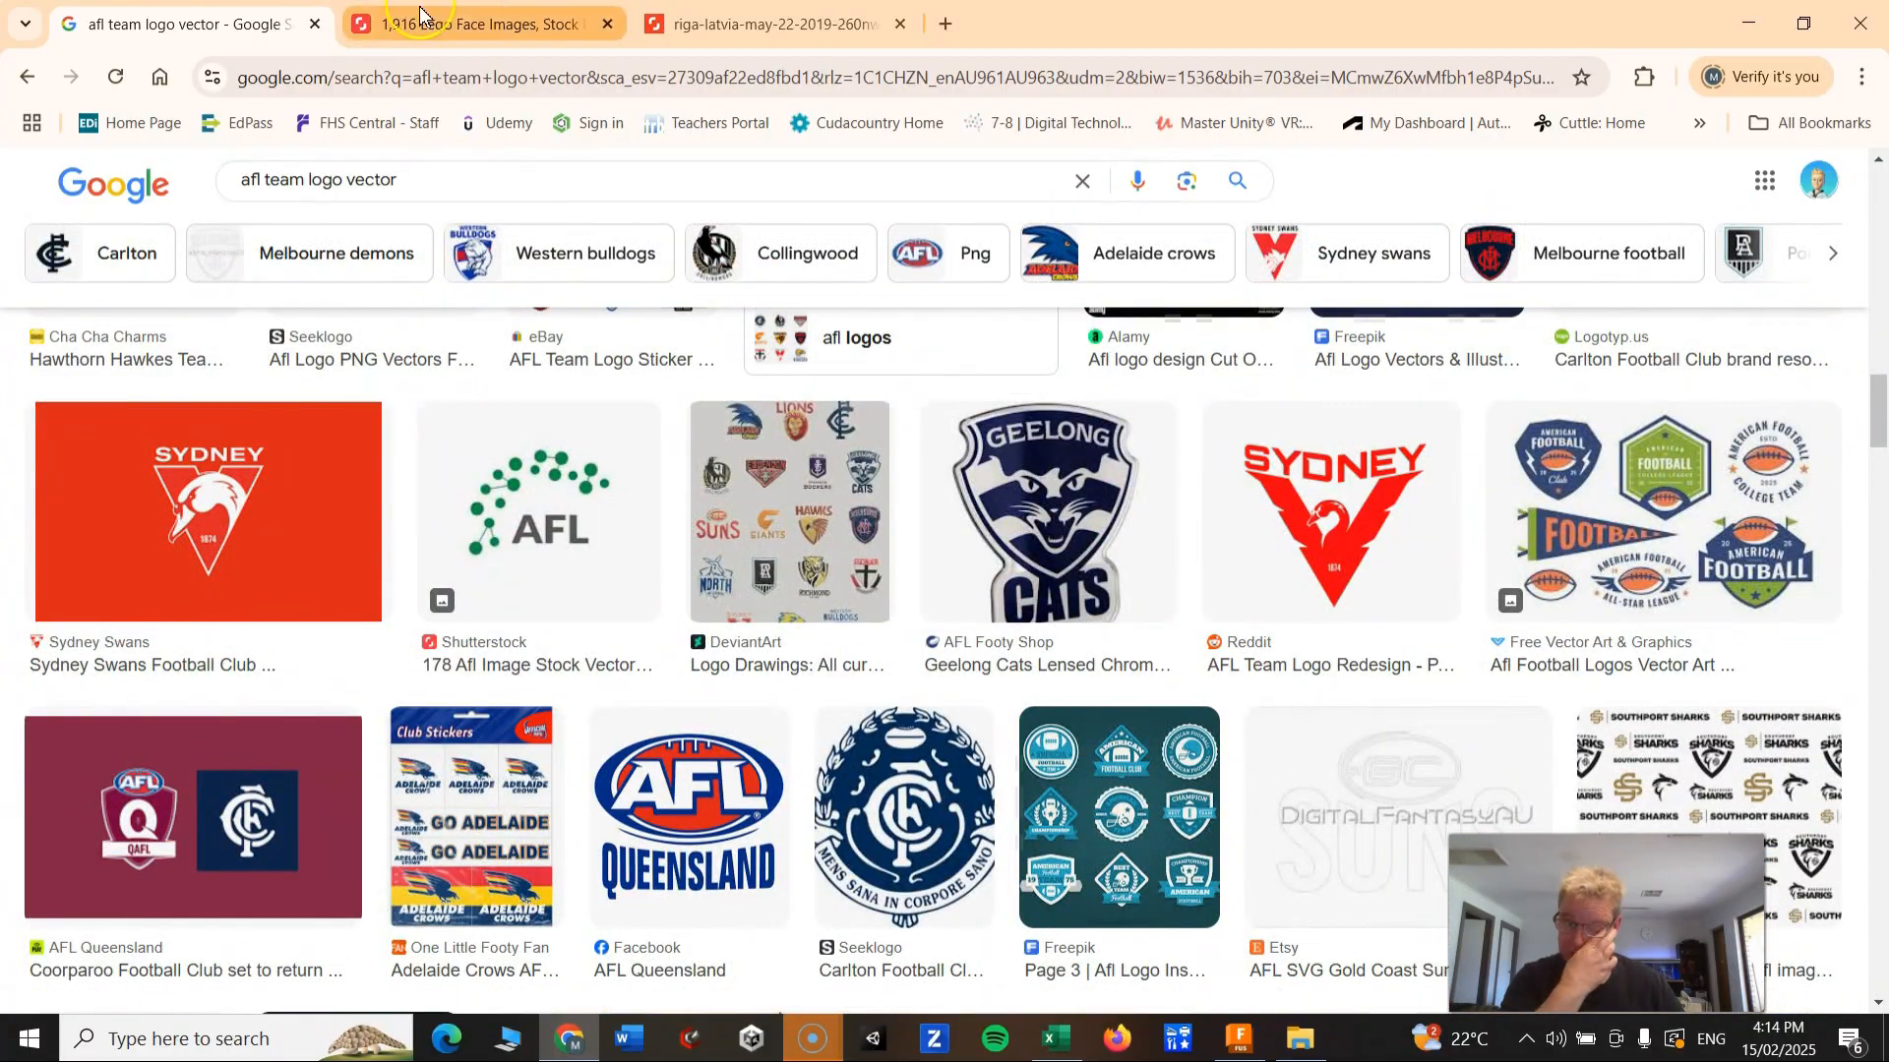
Step: Switch to the Shutterstock "lego face" results, dismiss the subscription banner and look through the face images
click(506, 25)
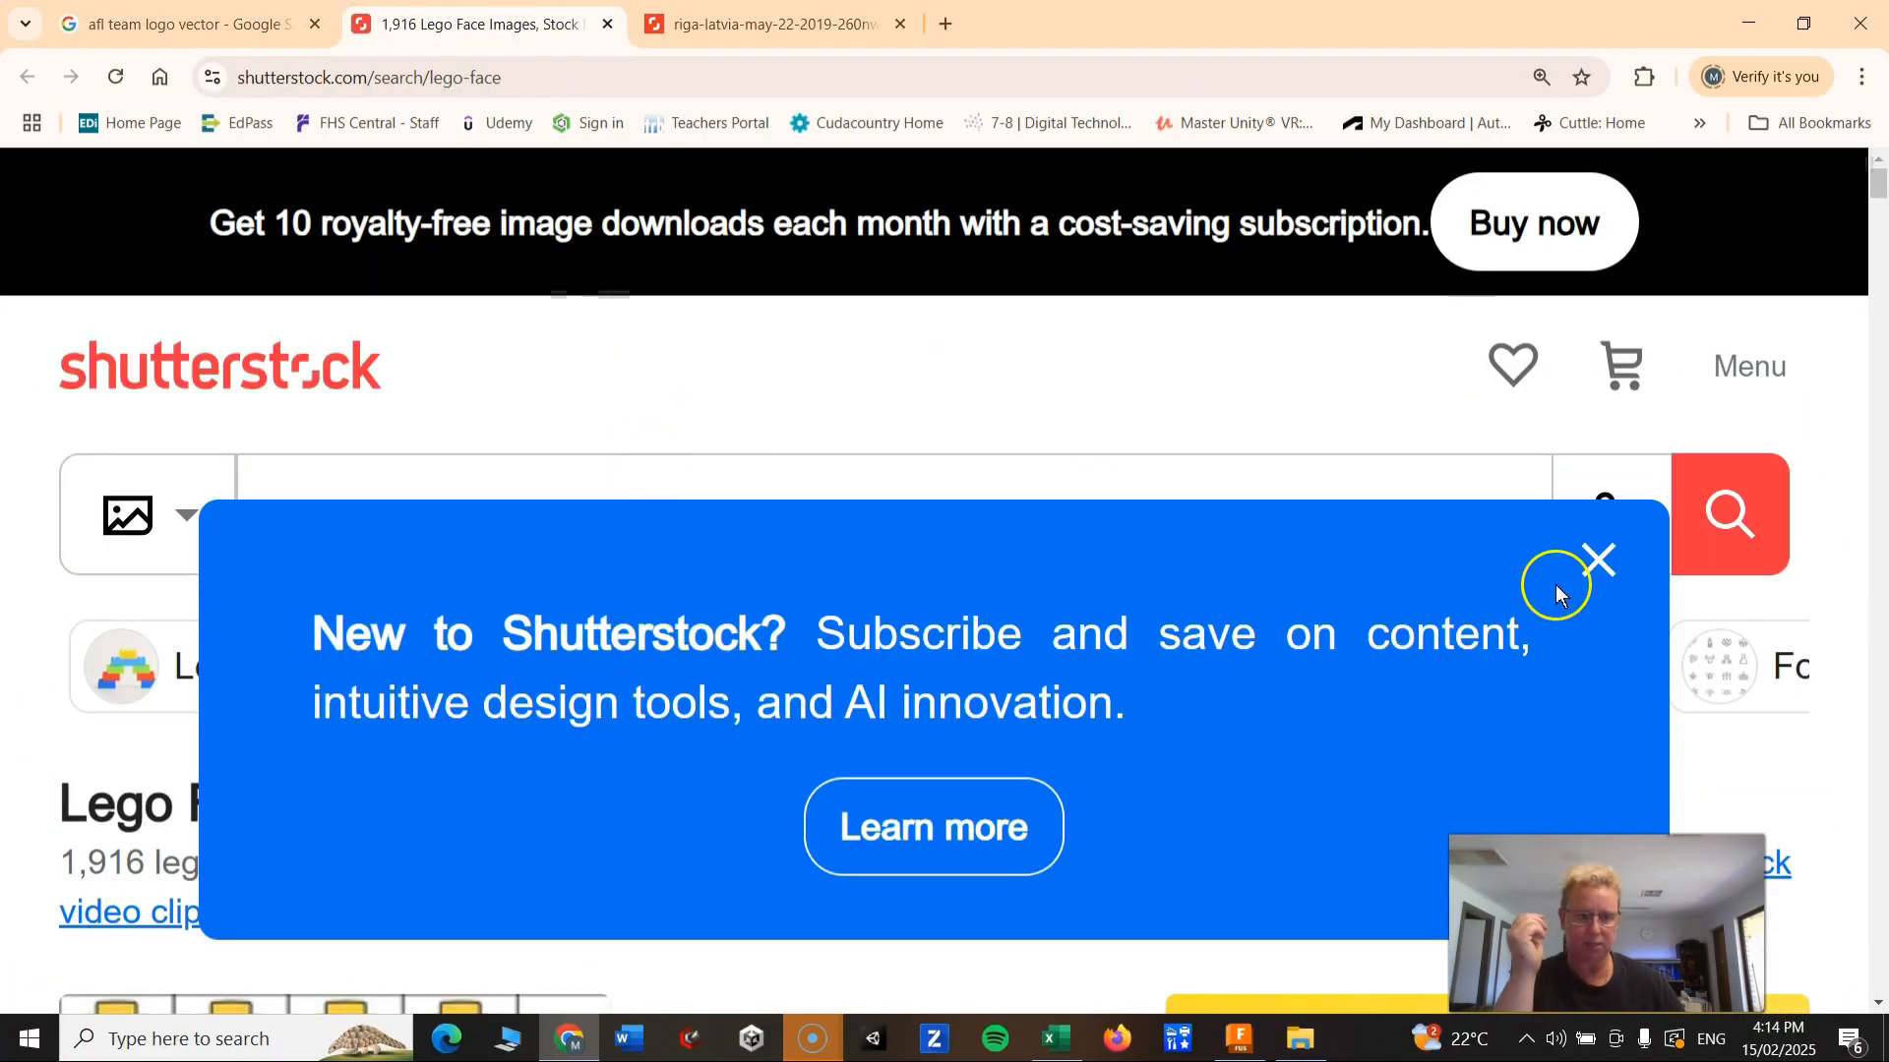
click(1599, 559)
scroll(1193, 632, down, 5)
scroll(1070, 637, down, 10)
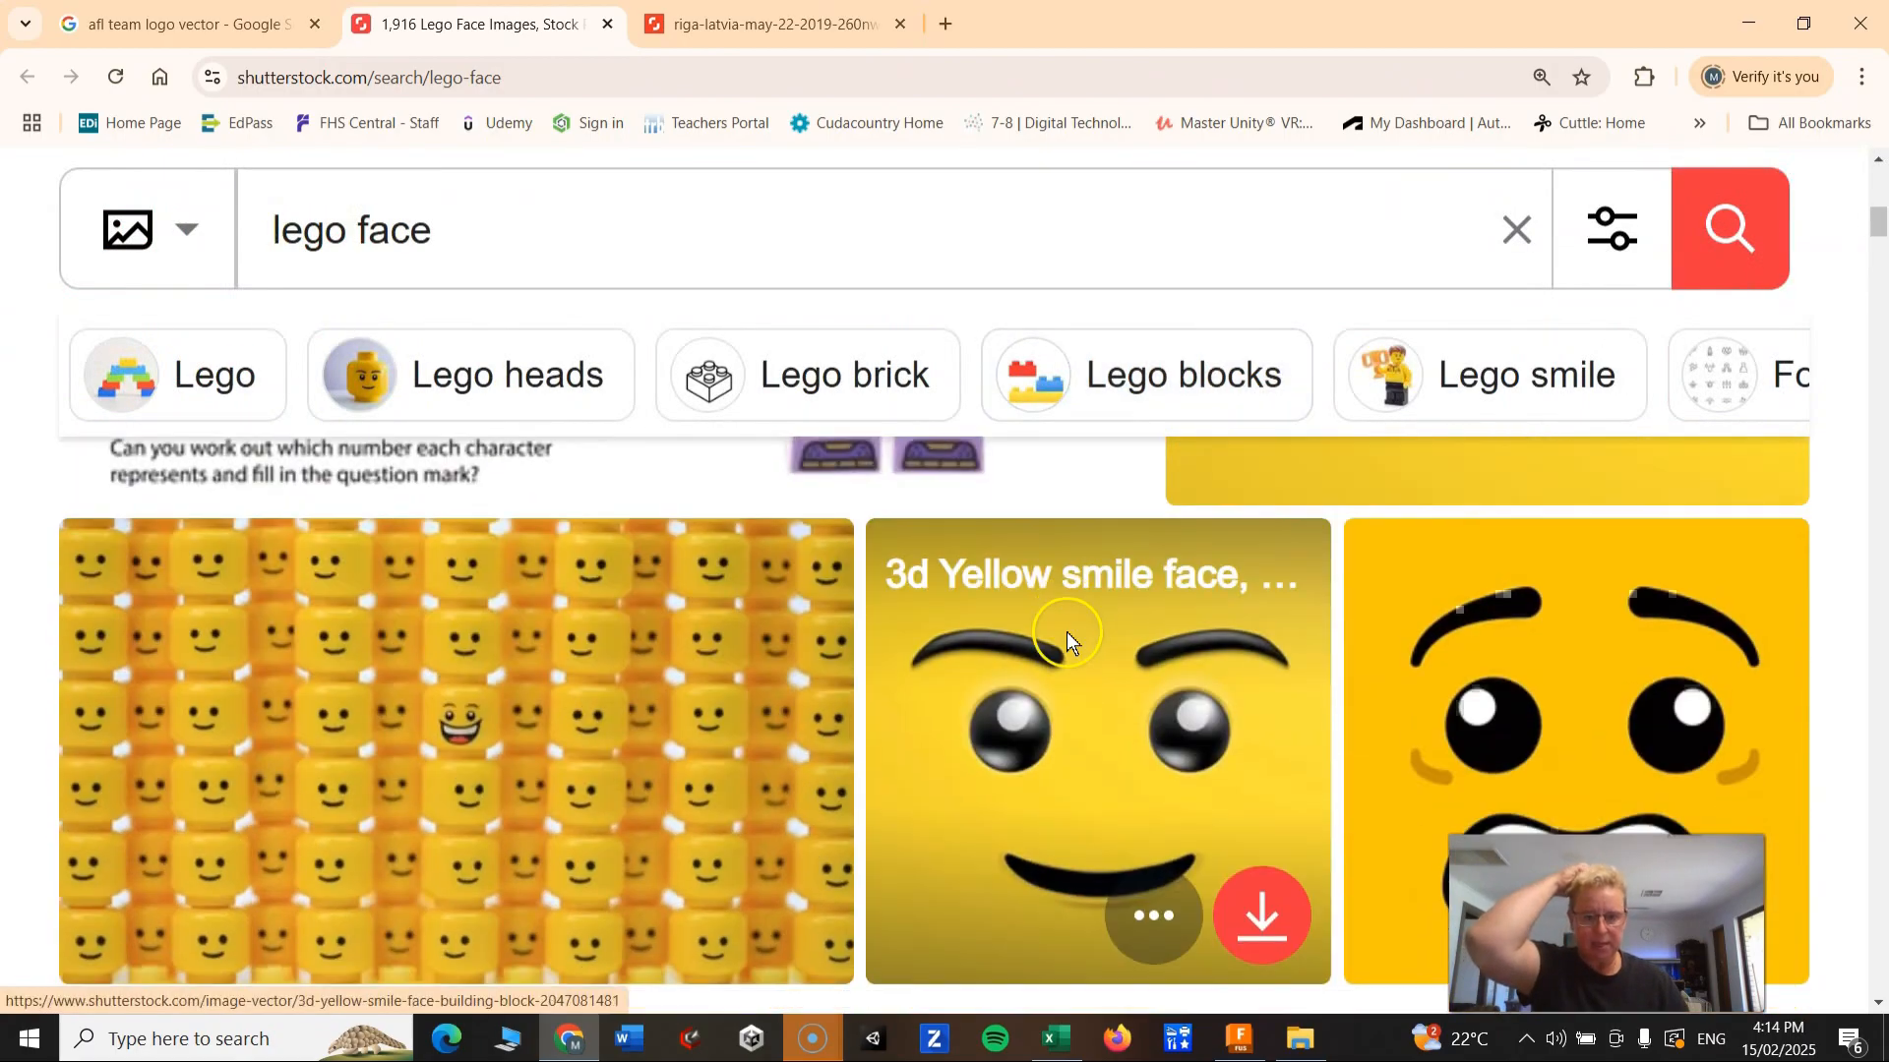
scroll(1068, 637, down, 3)
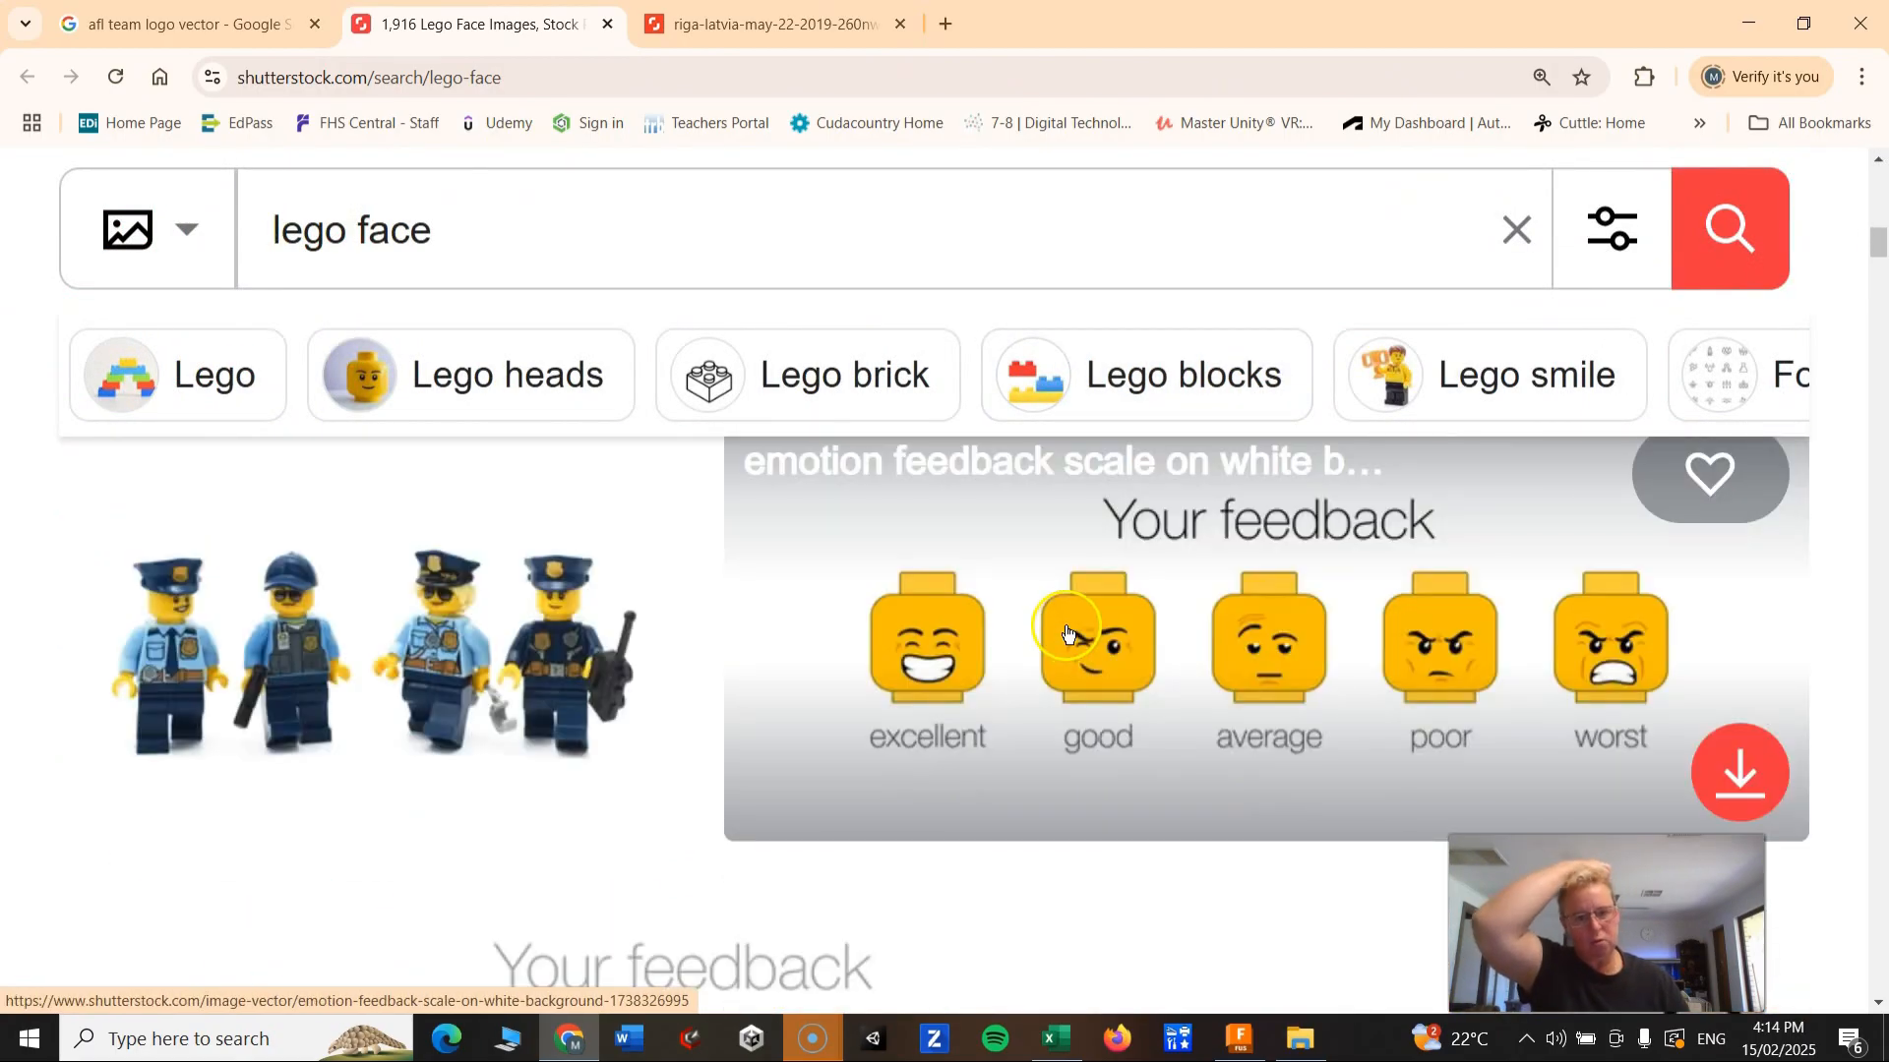
scroll(1067, 633, down, 10)
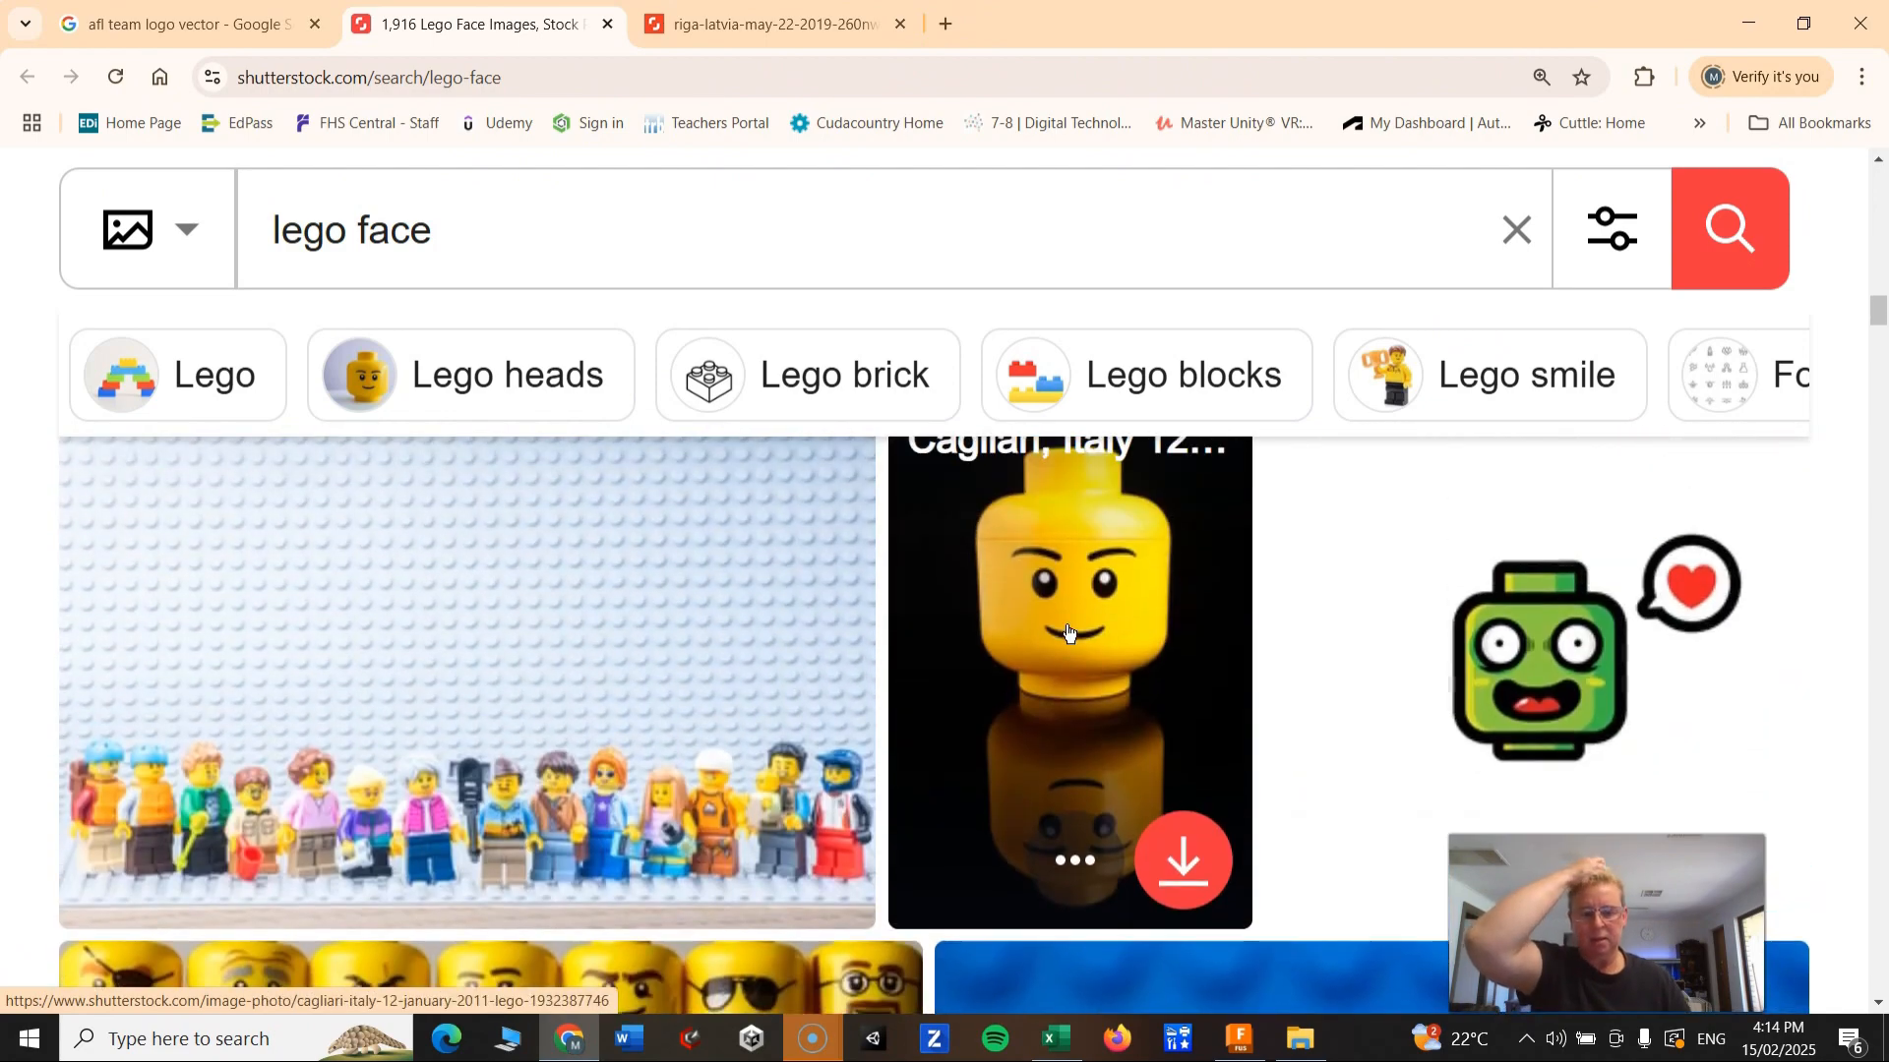
scroll(1068, 634, down, 5)
scroll(929, 649, down, 10)
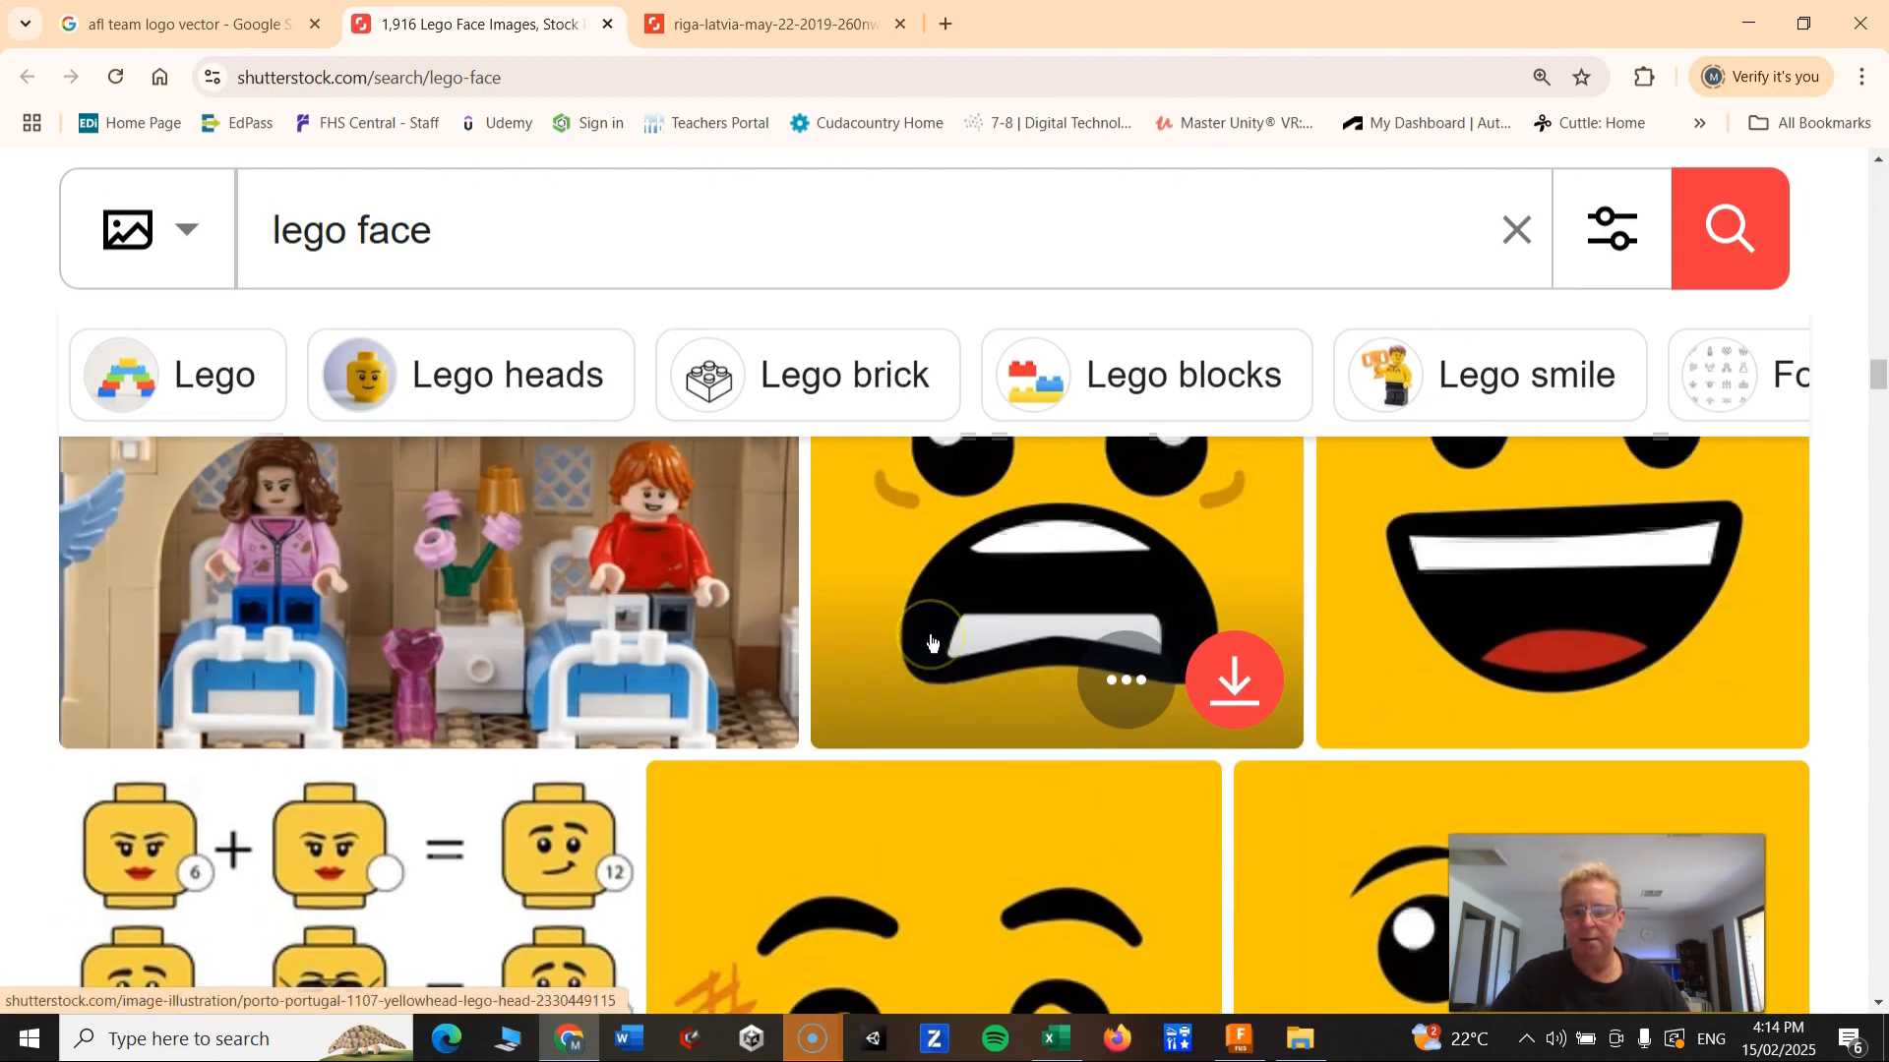
Step: Open the Shutterstock image of the grinning yellow Lego face with angry eyebrows and reduce the page zoom to 125% to show the whole face
scroll(933, 645, up, 1)
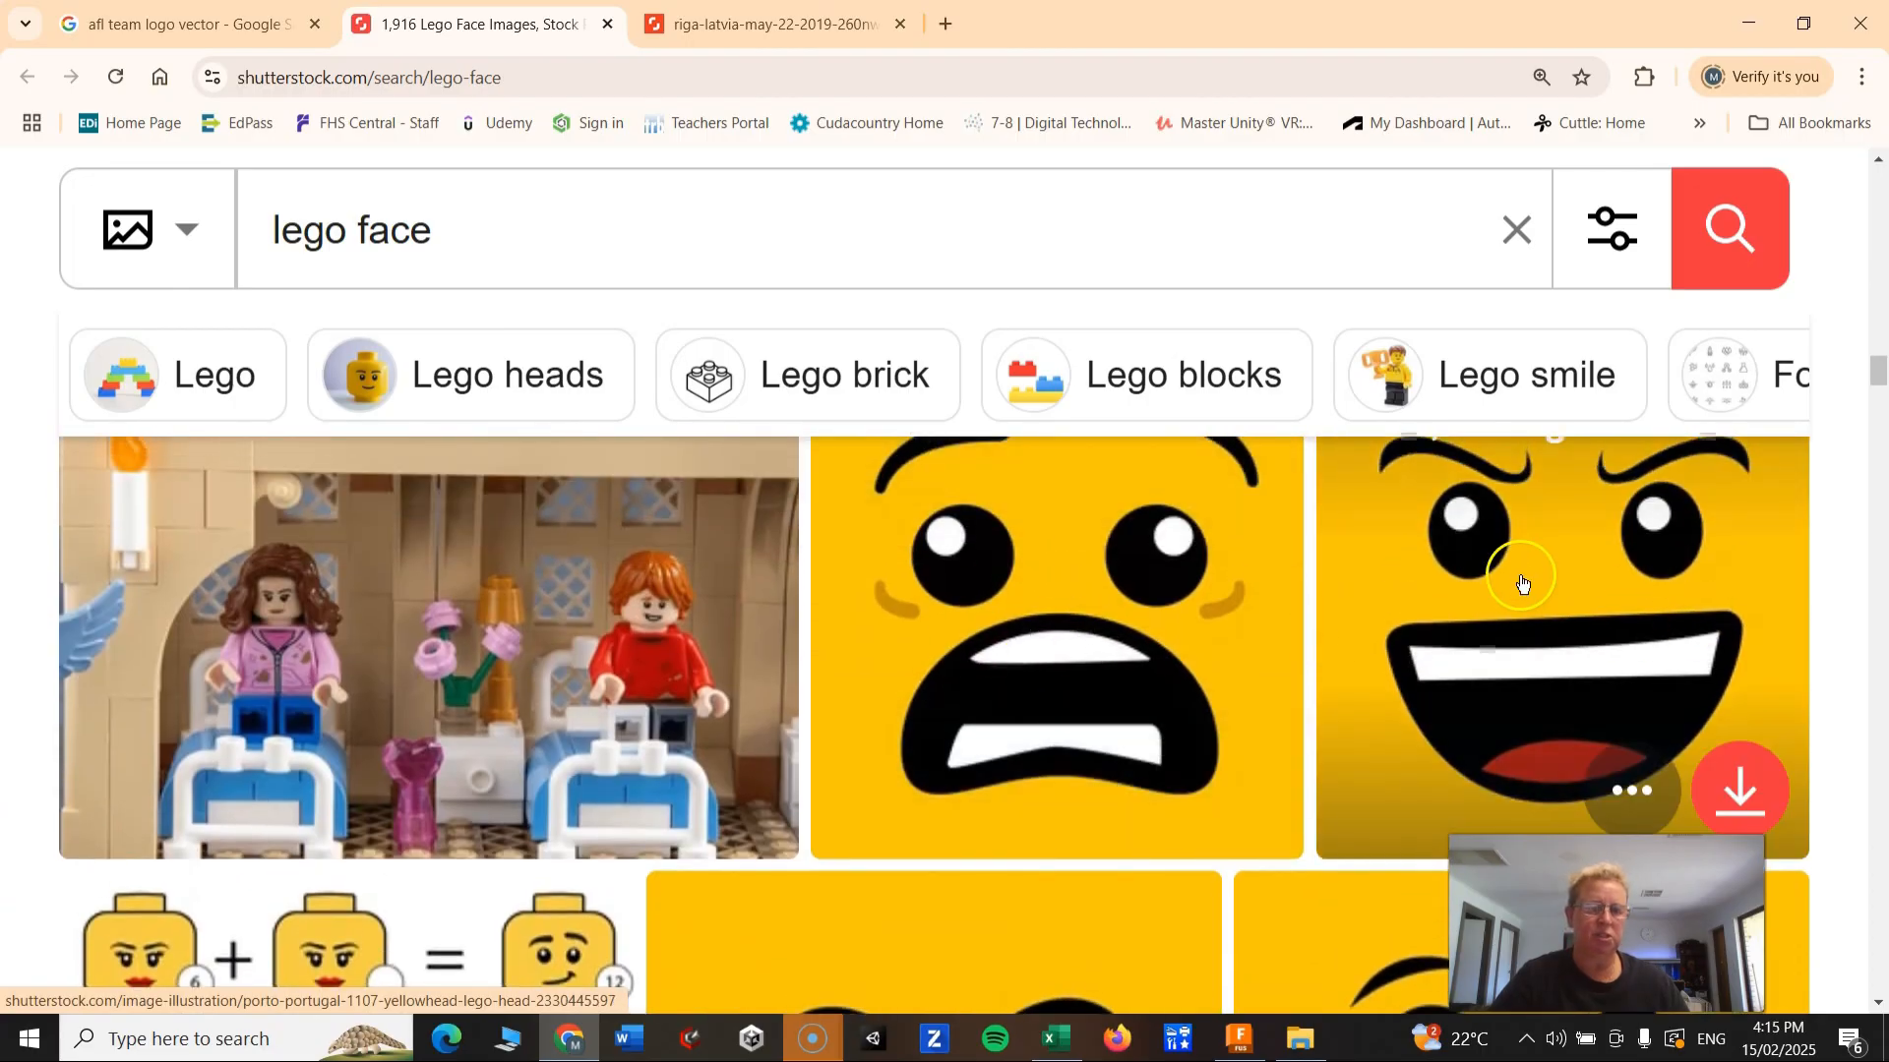
scroll(945, 679, down, 7)
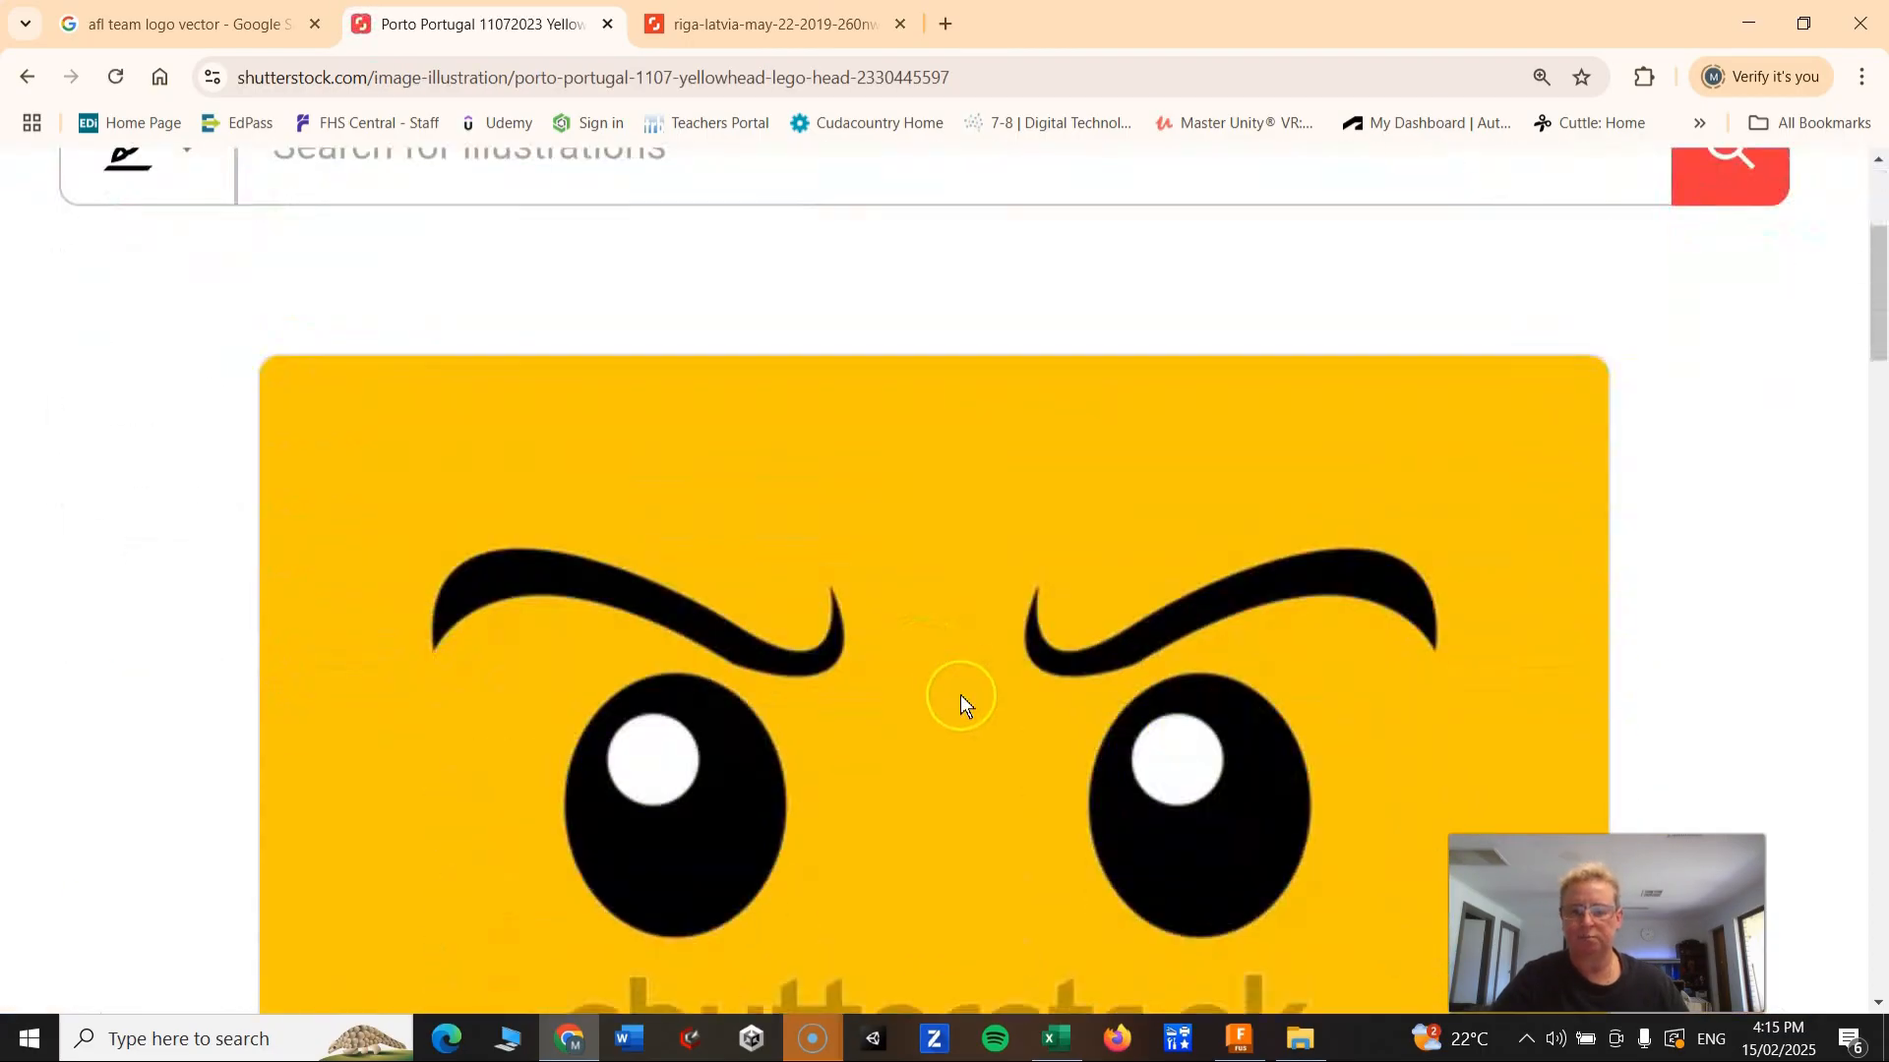
ctrl+scroll(960, 695, down, 2)
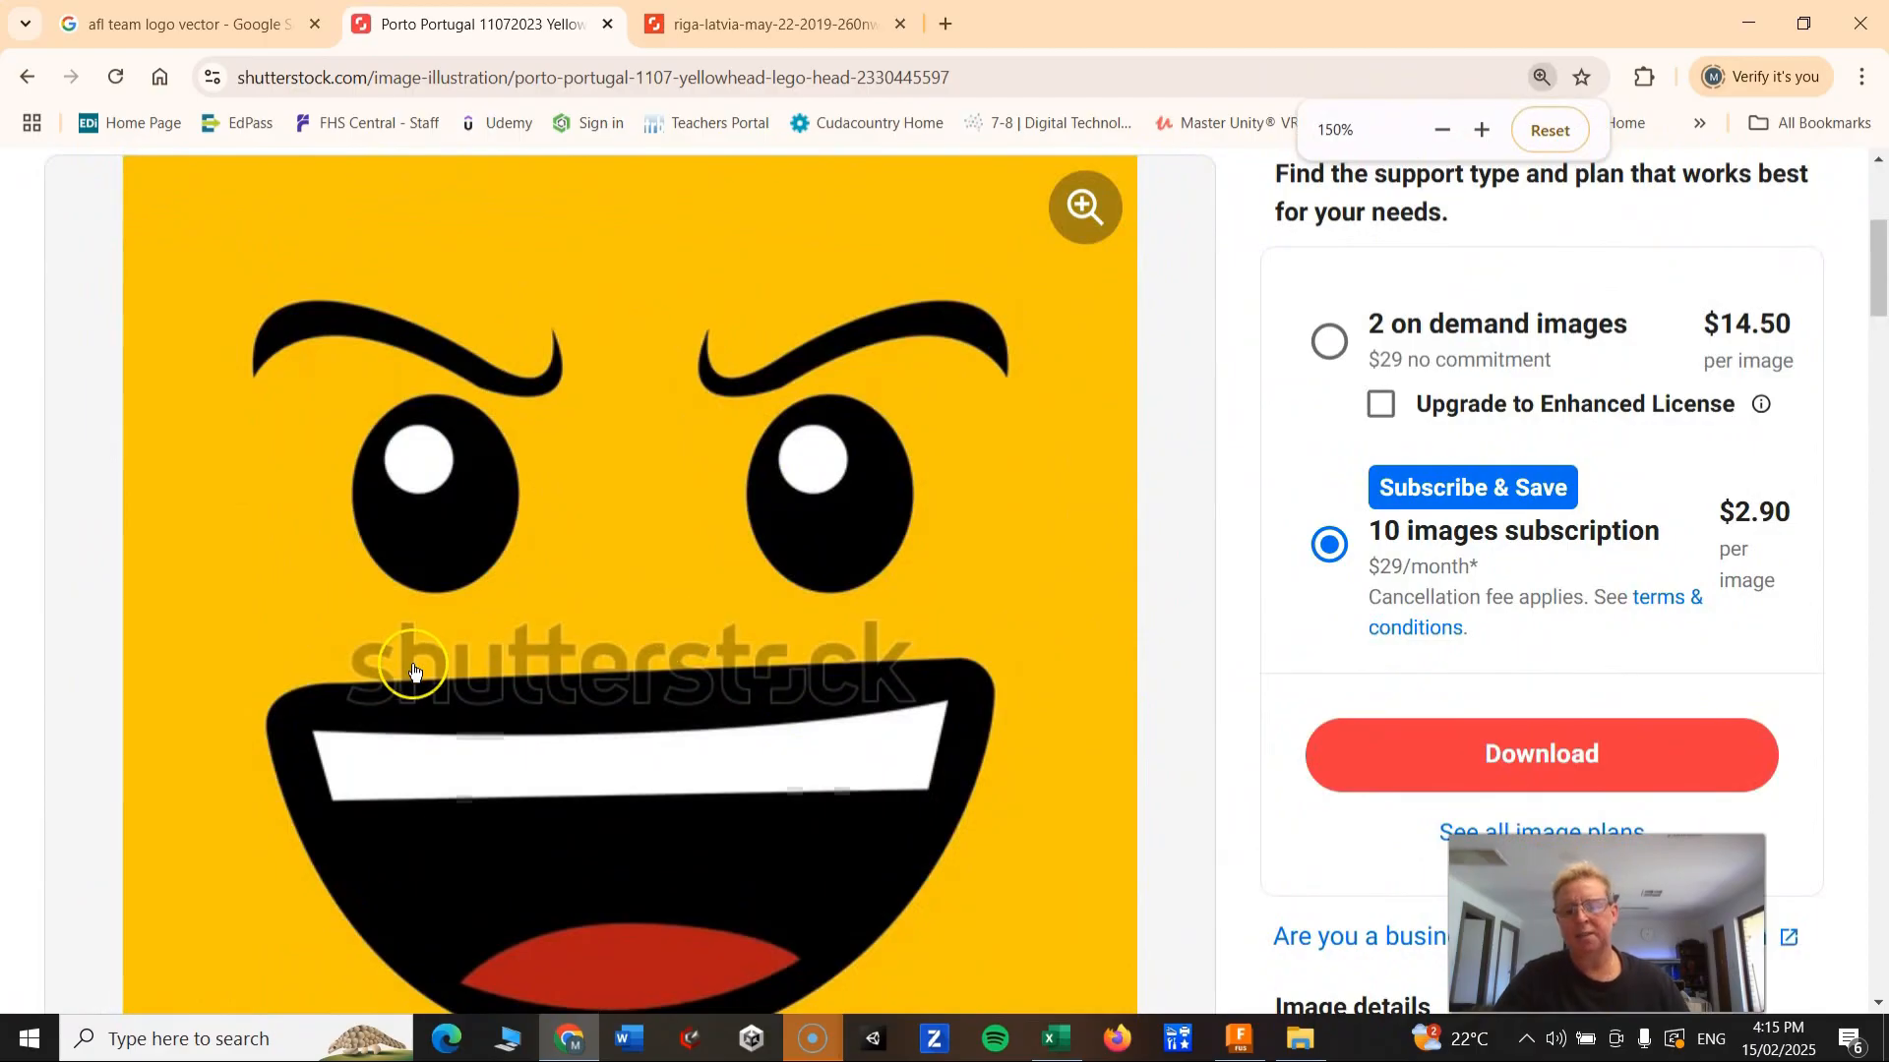
ctrl+scroll(728, 683, down, 1)
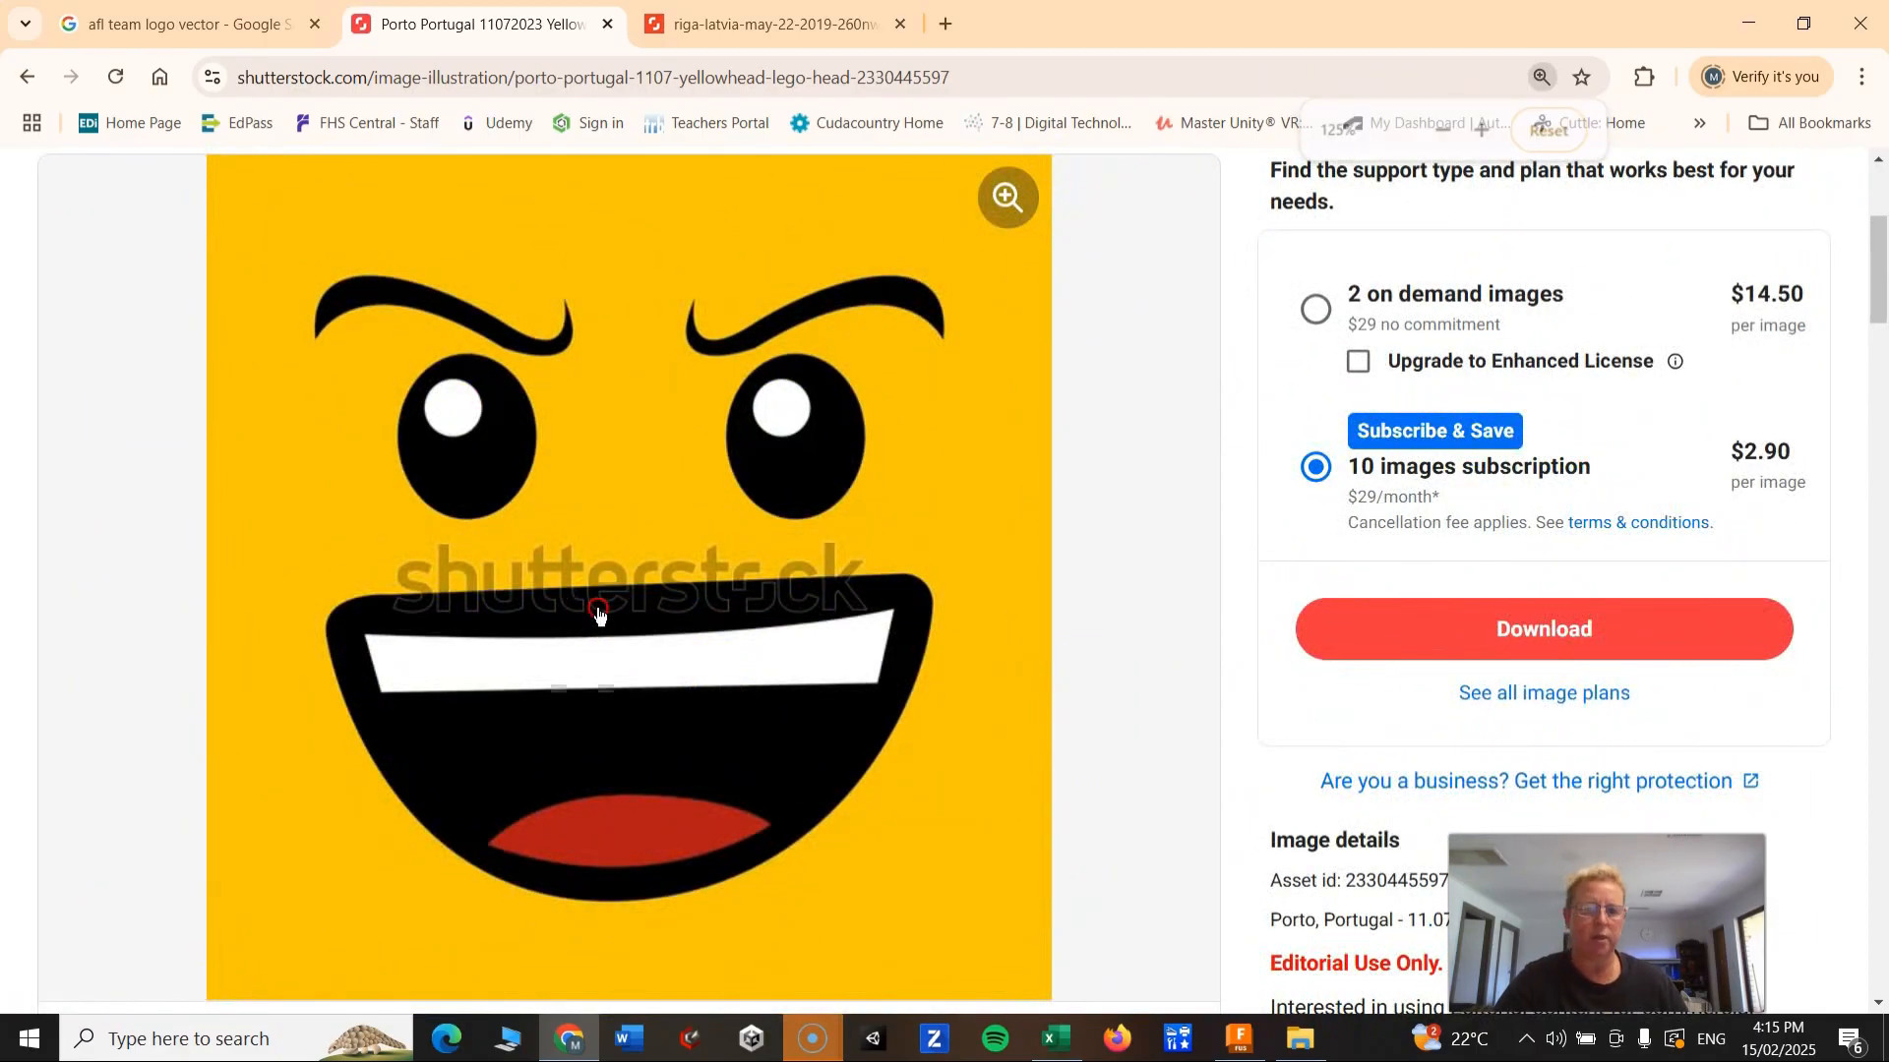
right_click(598, 612)
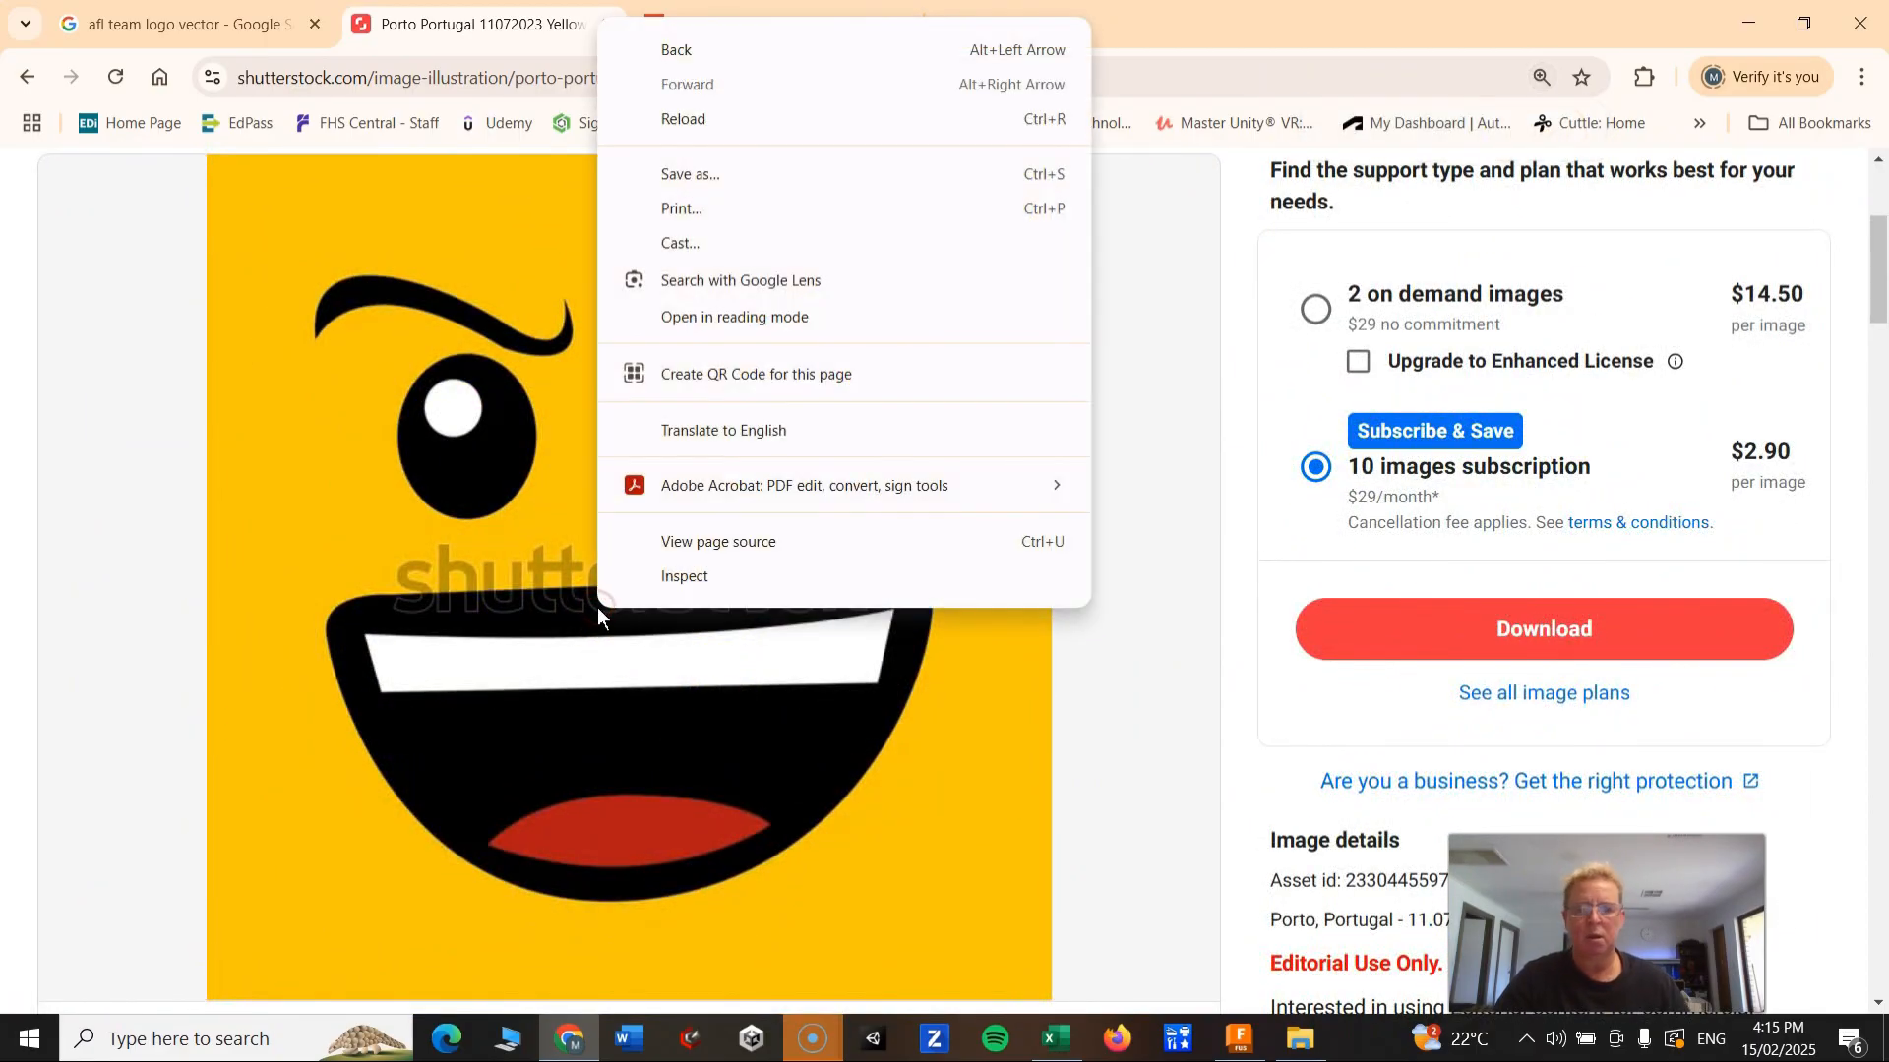
click(699, 173)
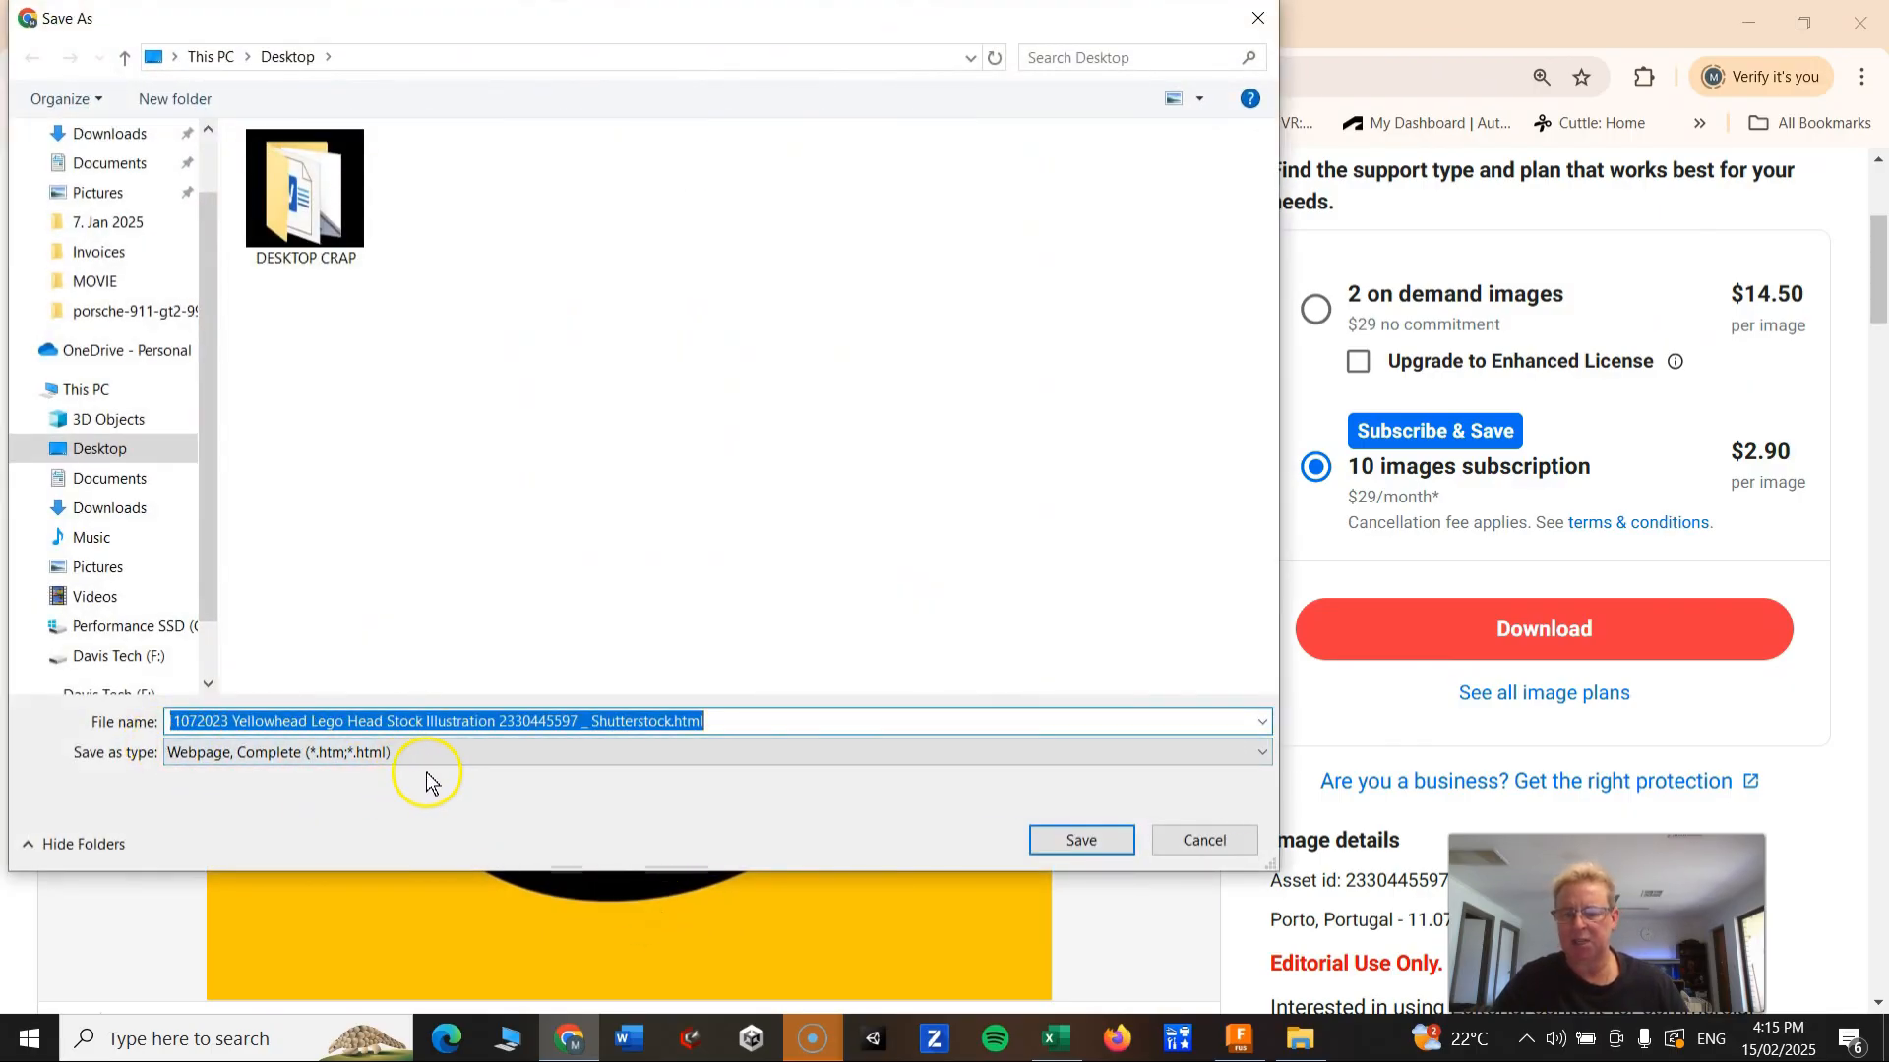
click(1244, 21)
click(27, 76)
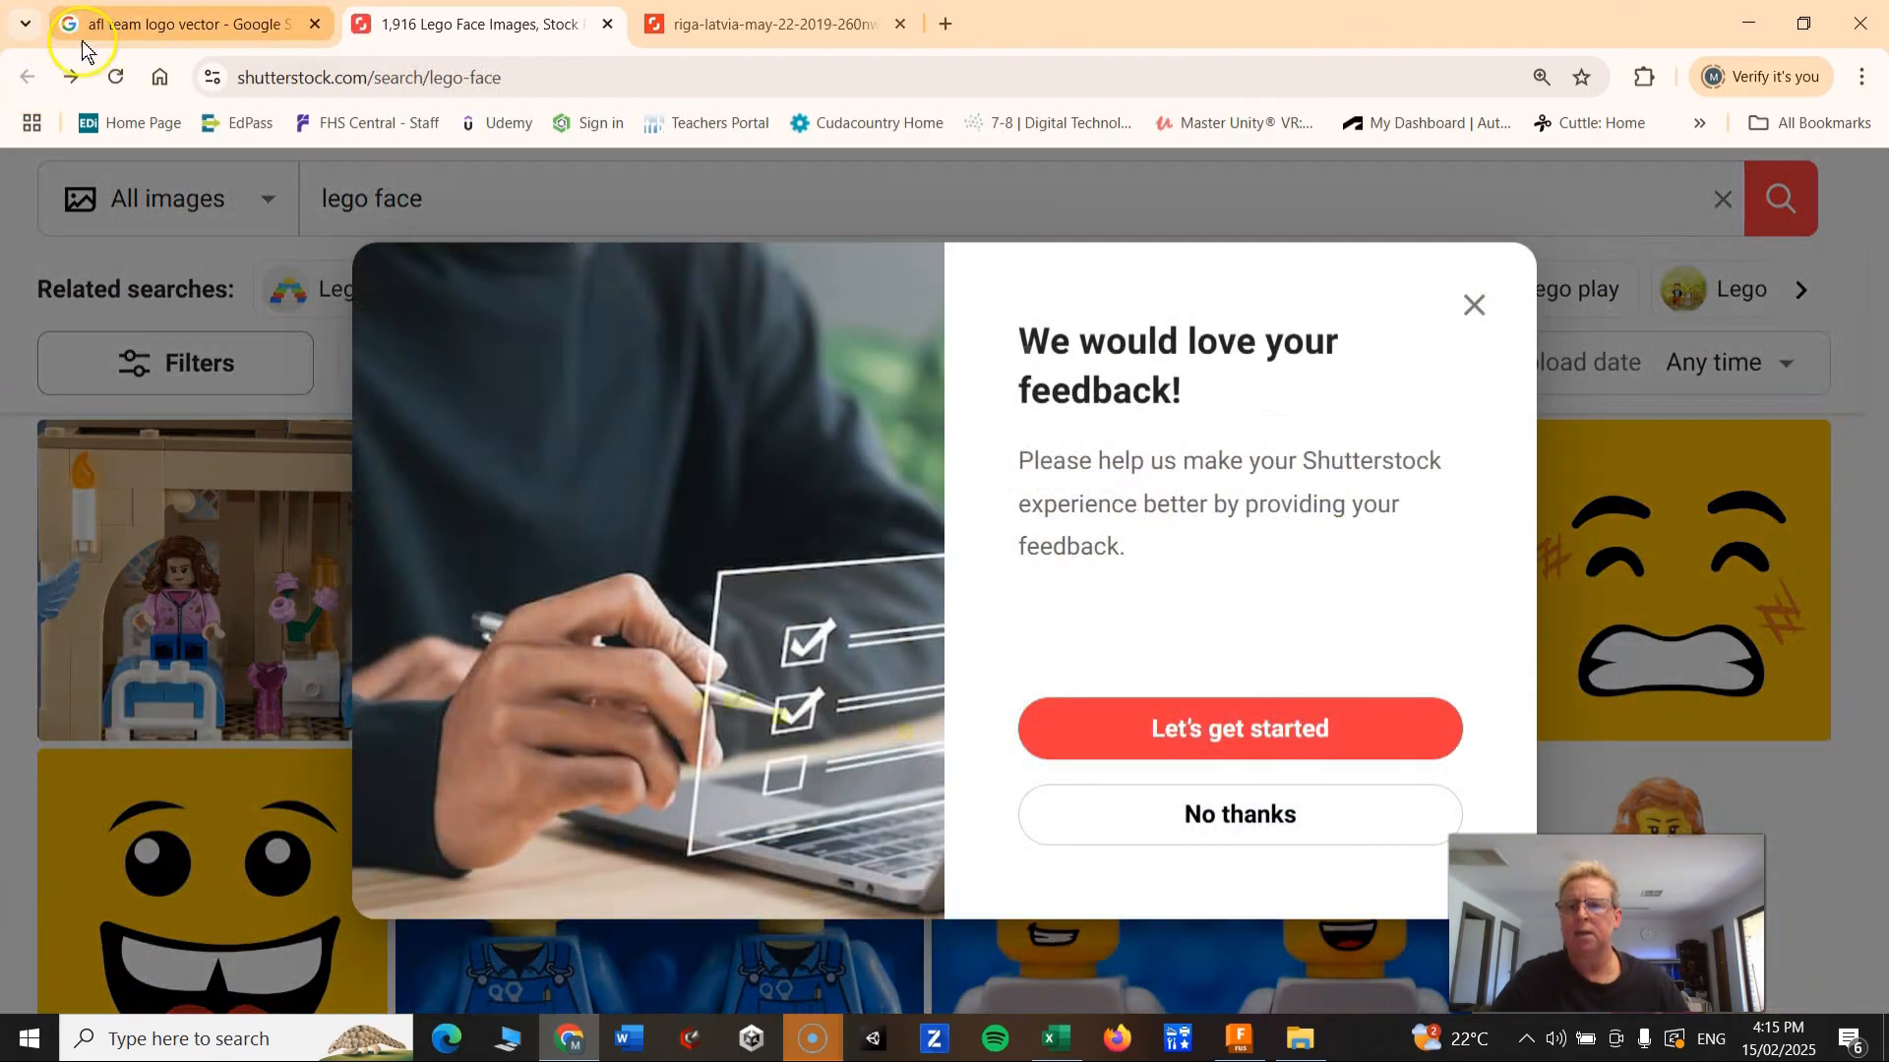
Step: Return to the Google Images results and search for "lego face vector jpeg"
click(79, 26)
scroll(302, 444, up, 5)
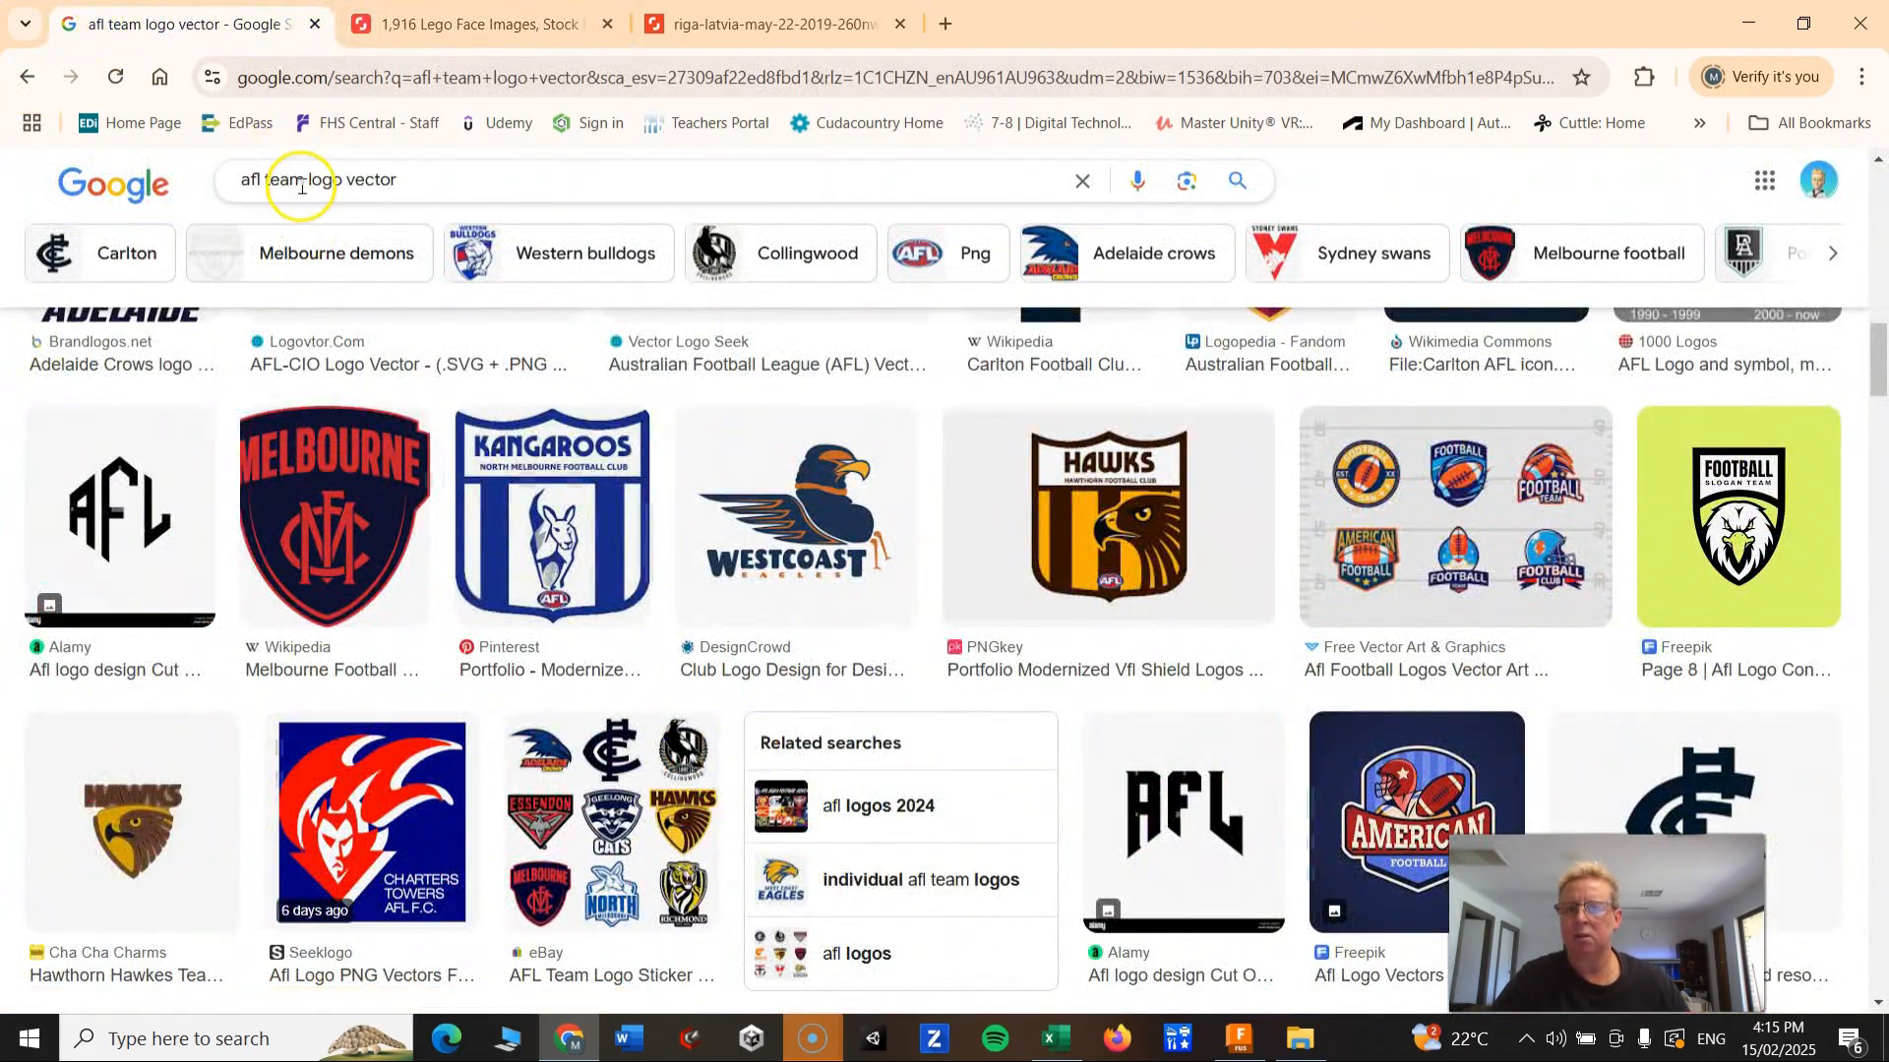
drag(301, 180, 127, 217)
text(lego fac)
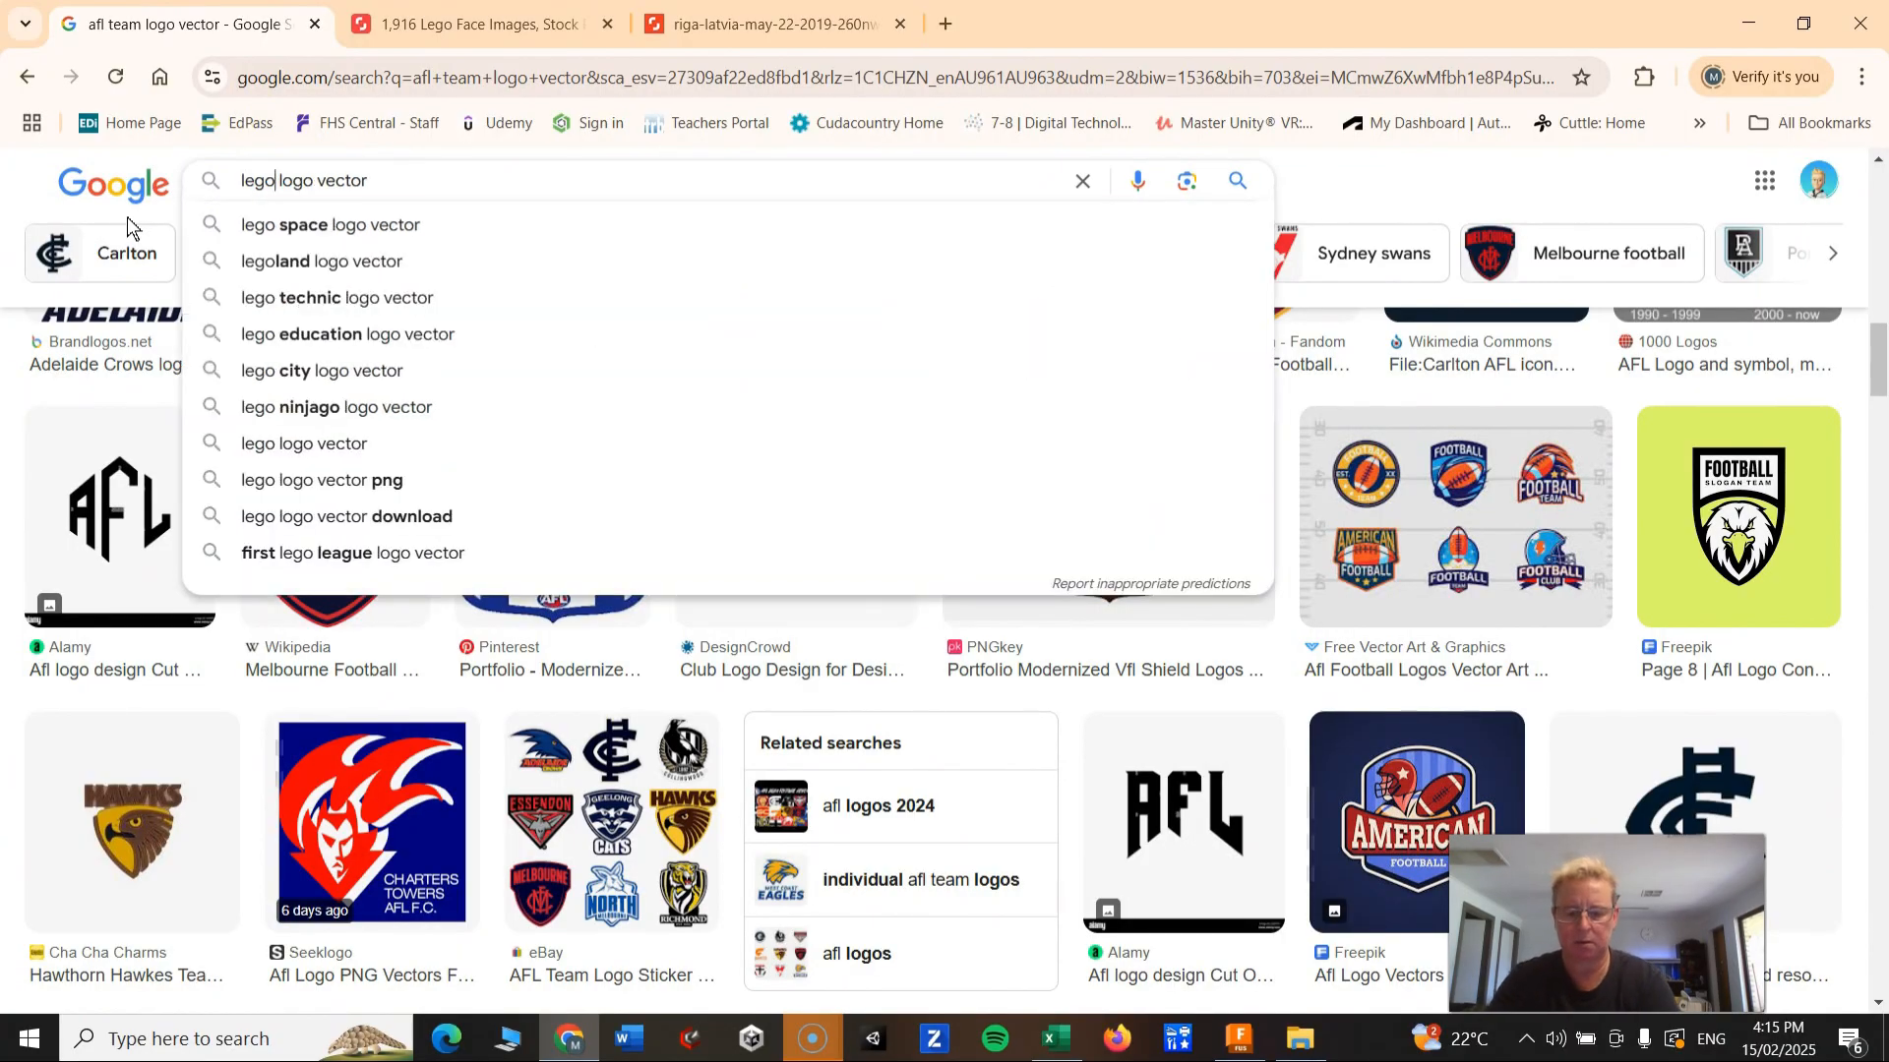
text(e)
key(Delete)
key(Delete)
key(Delete)
key(Delete)
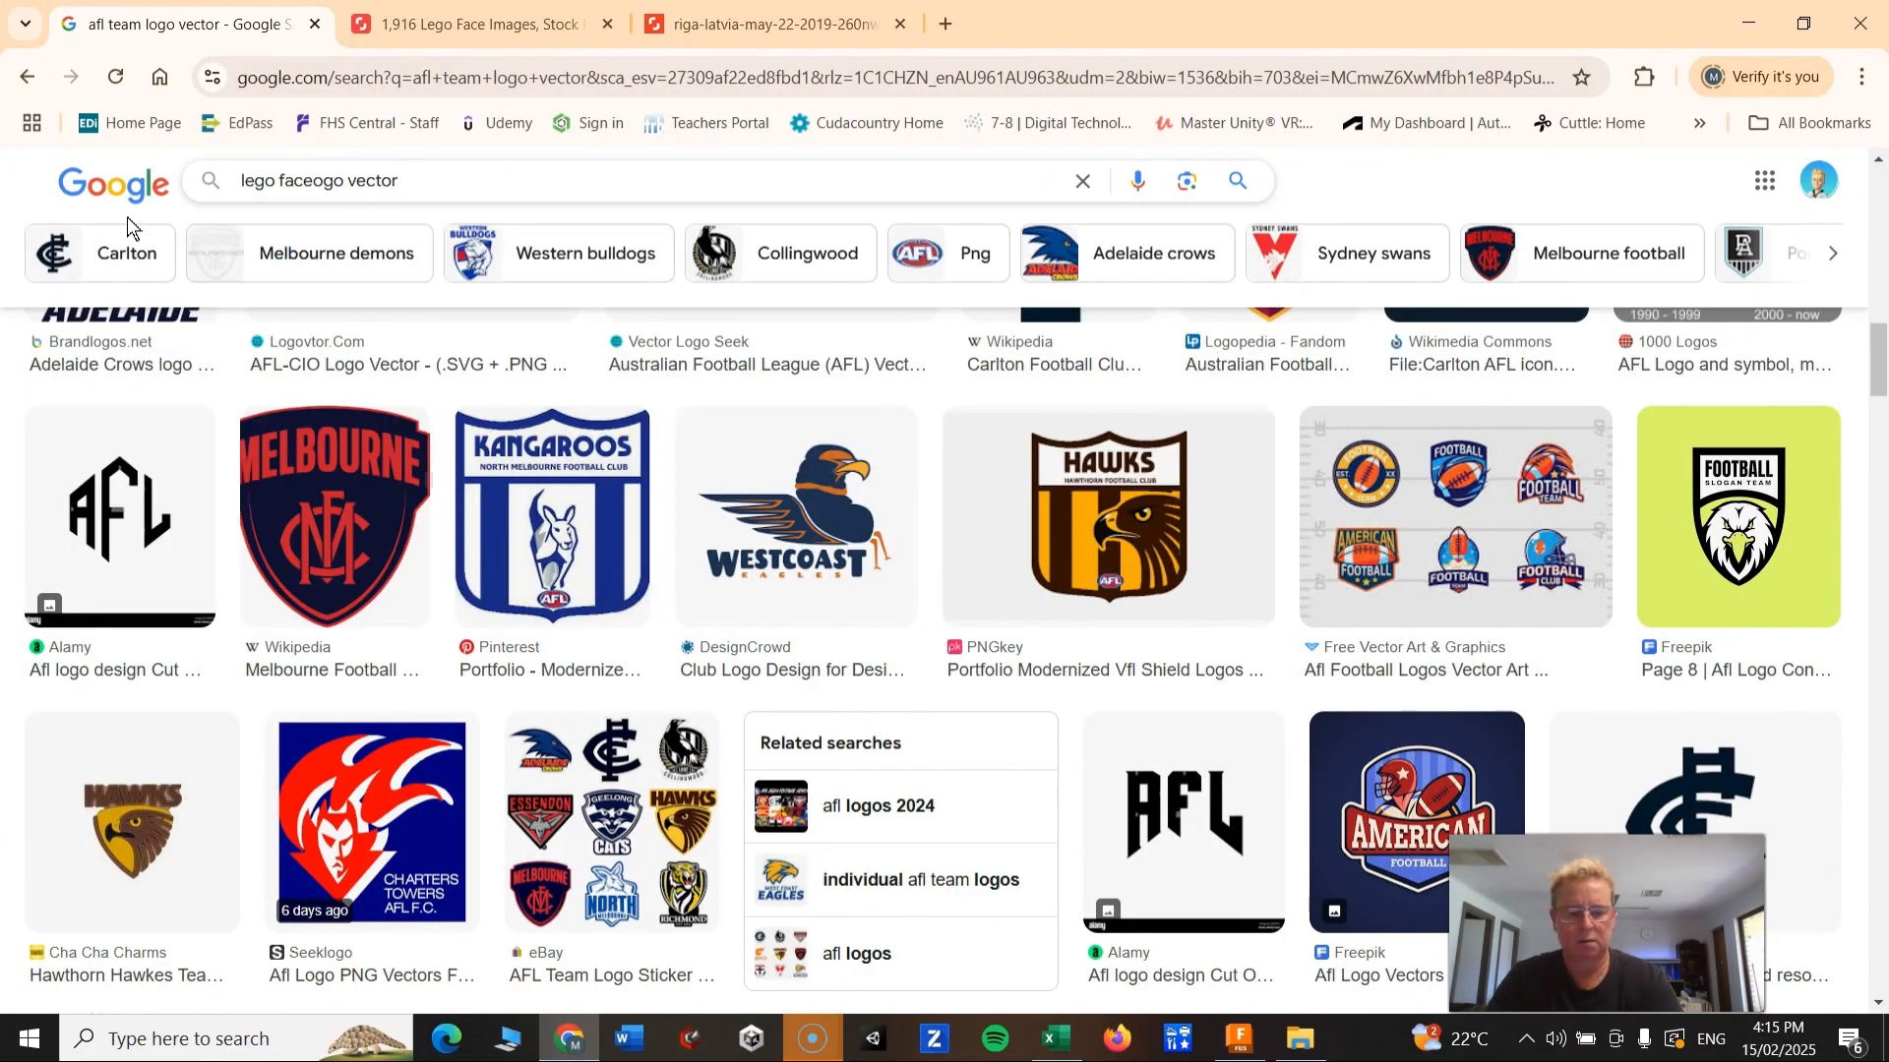
key(Right)
key(Right)
key(Right)
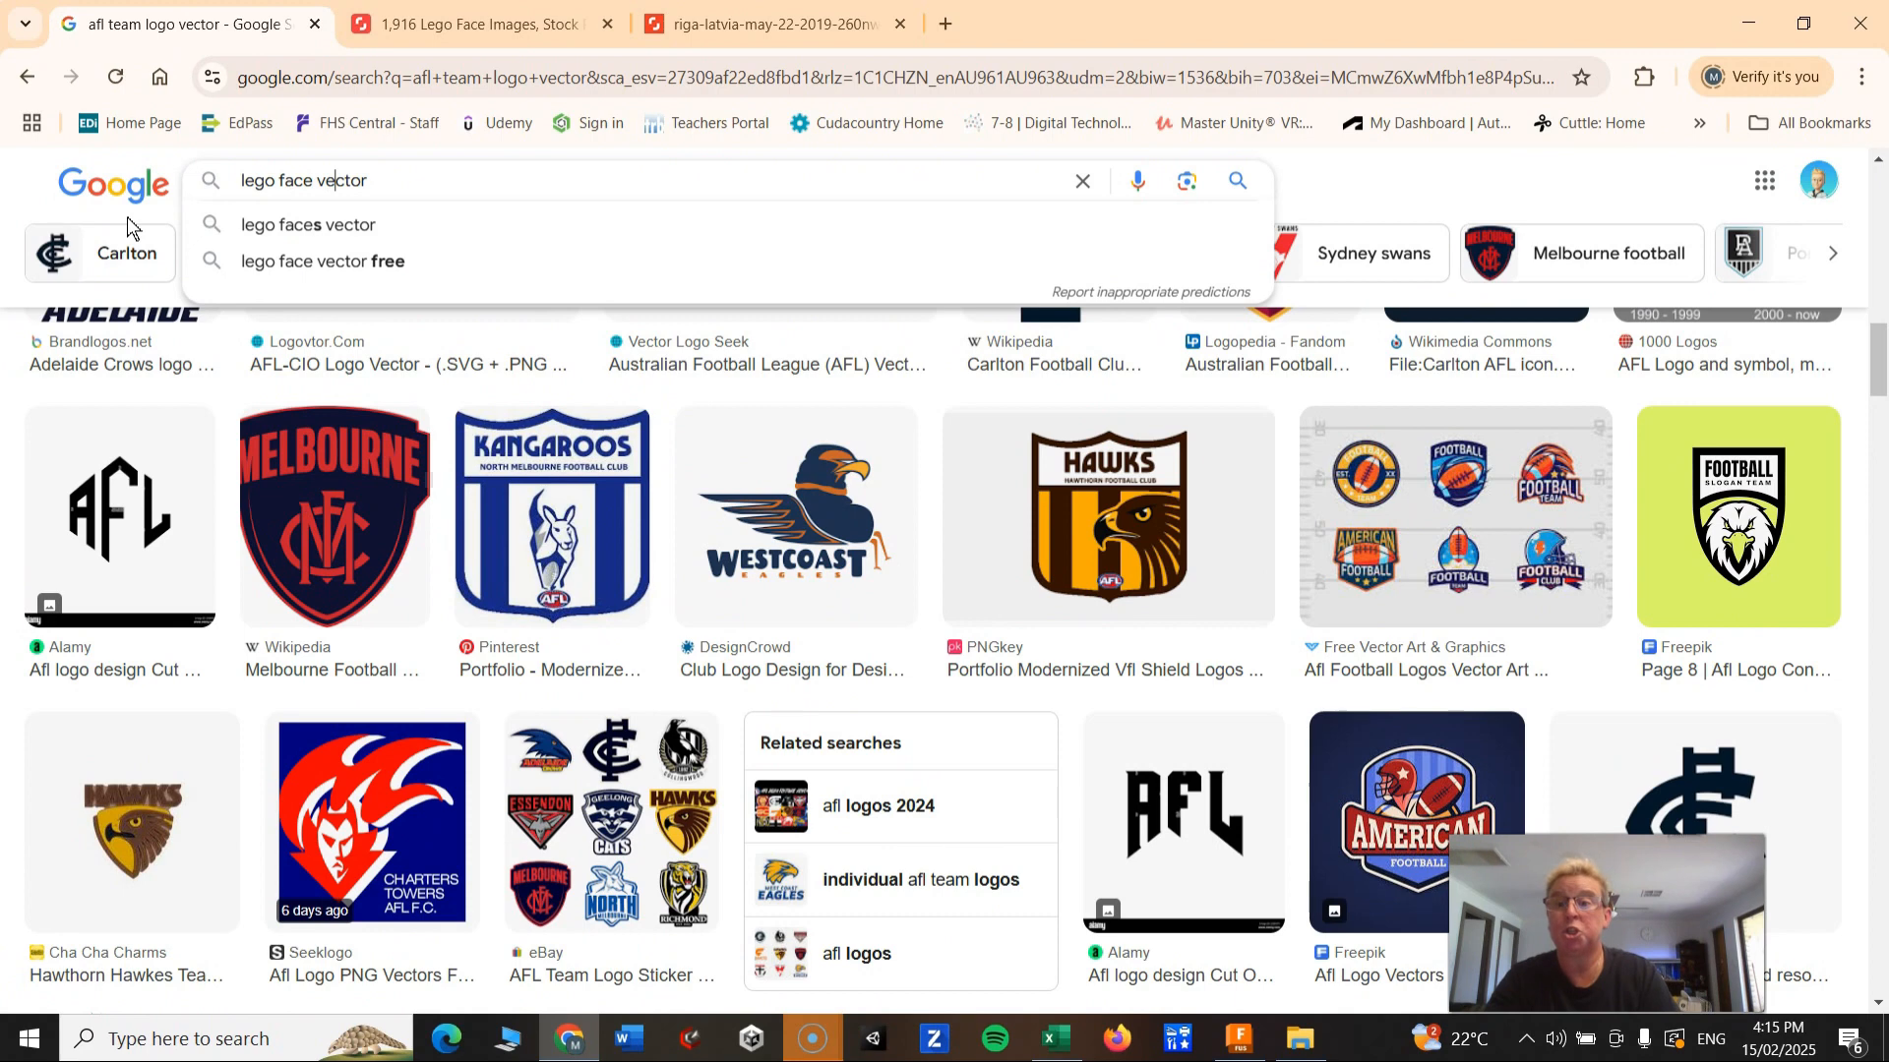
text(jpeg)
key(Return)
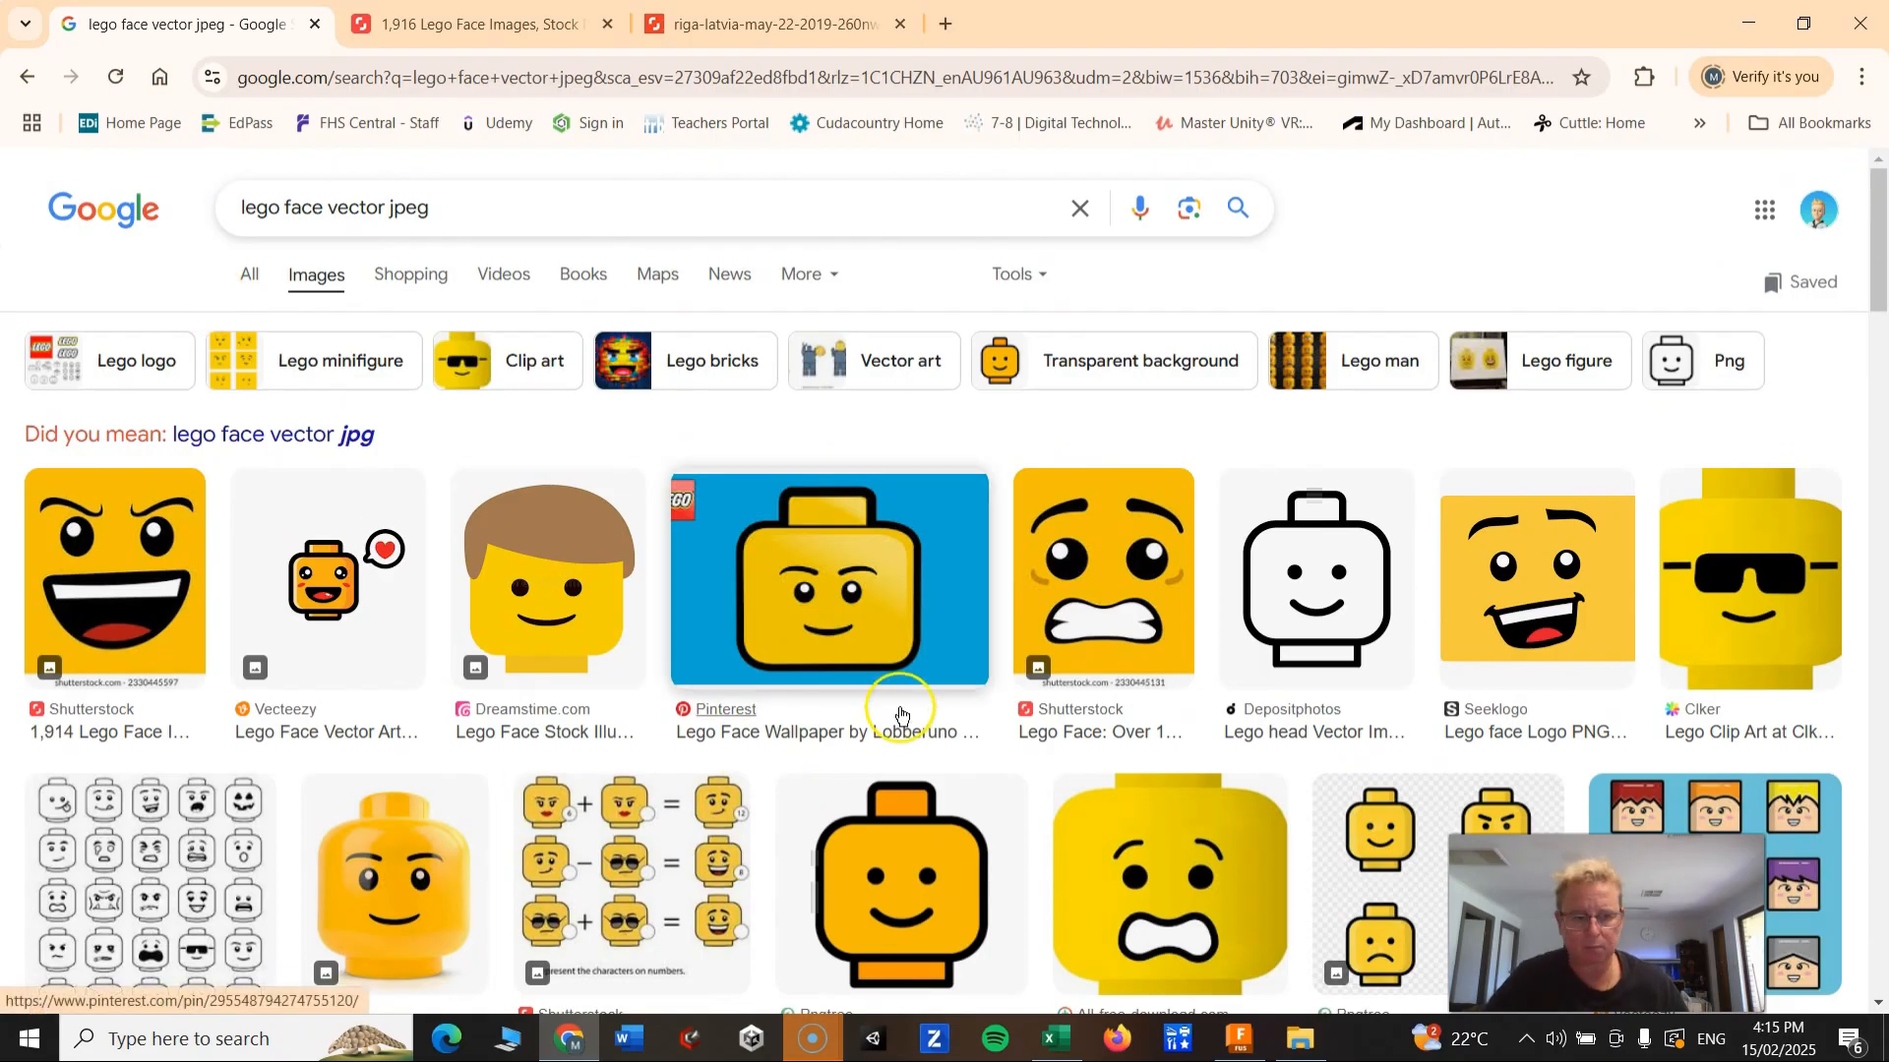
Step: Open the Seeklogo yellow Lego face result and save its image to the Desktop as lego-face-logo-png_seeklogo-535338.png
click(1506, 540)
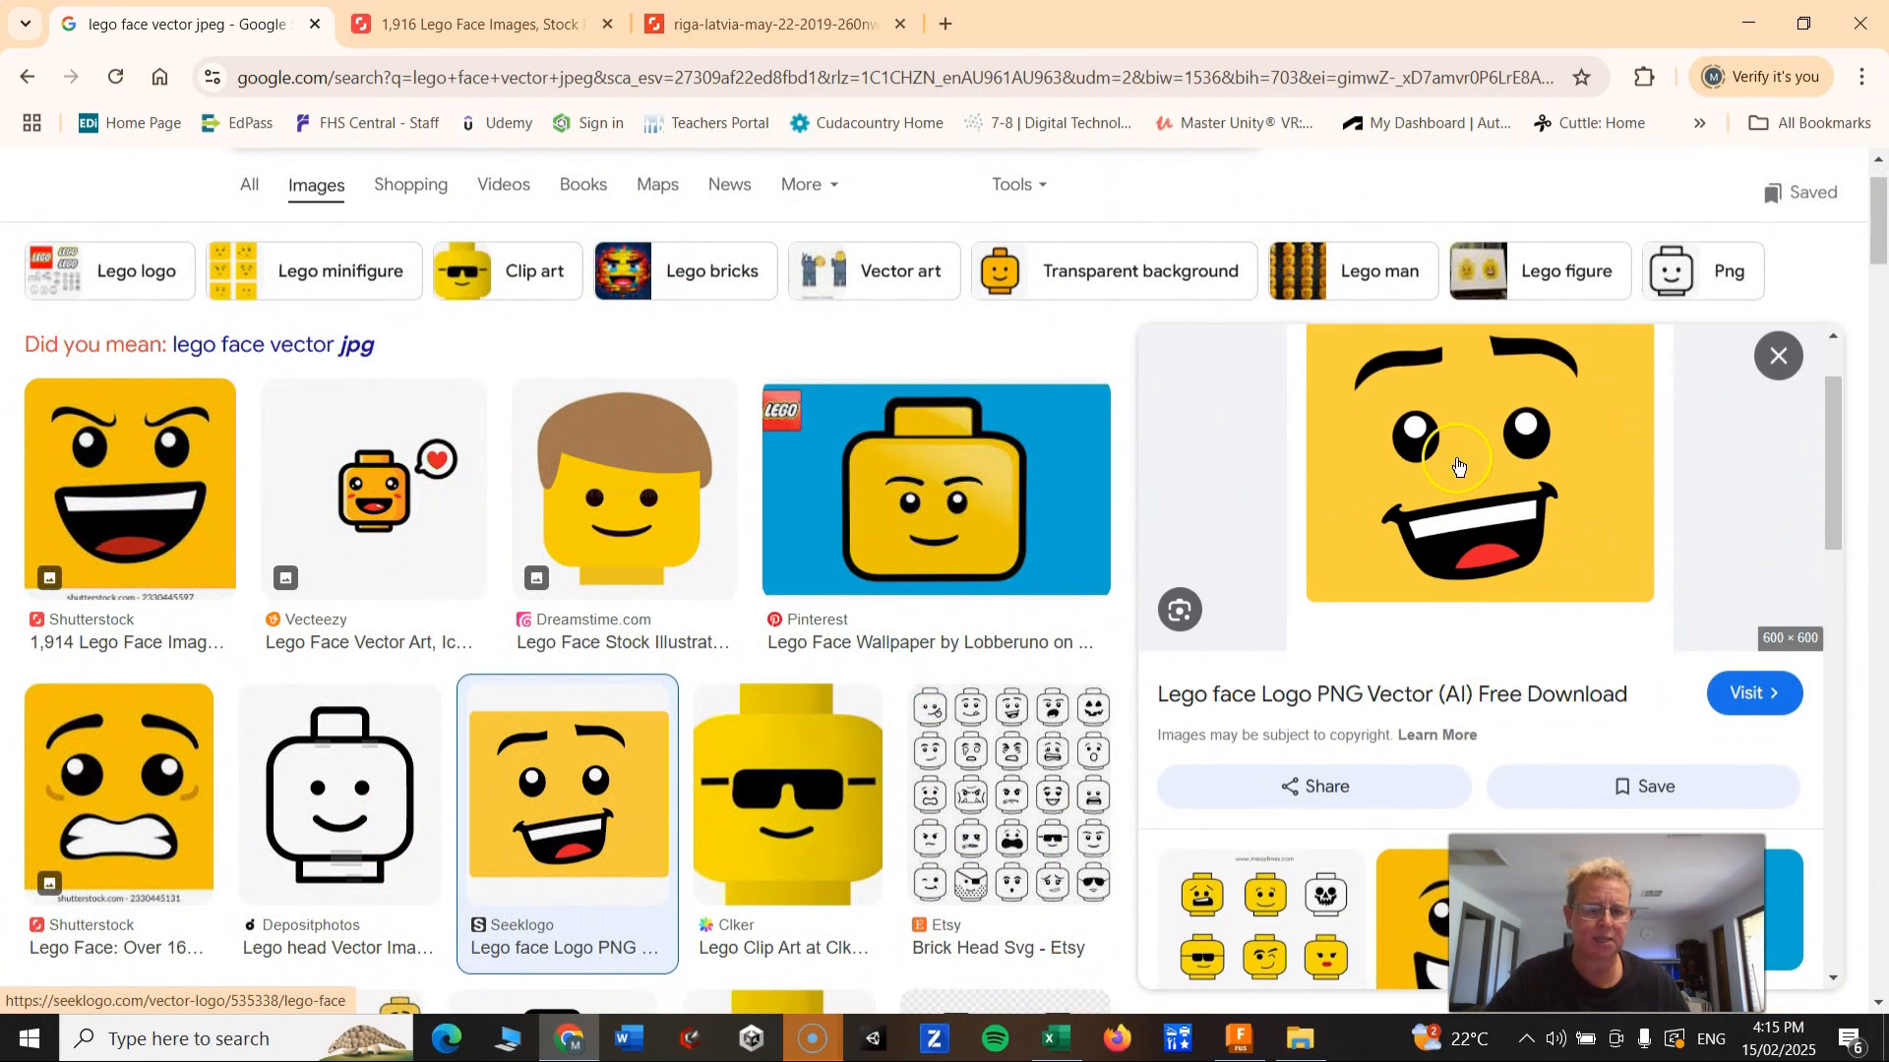
right_click(1458, 461)
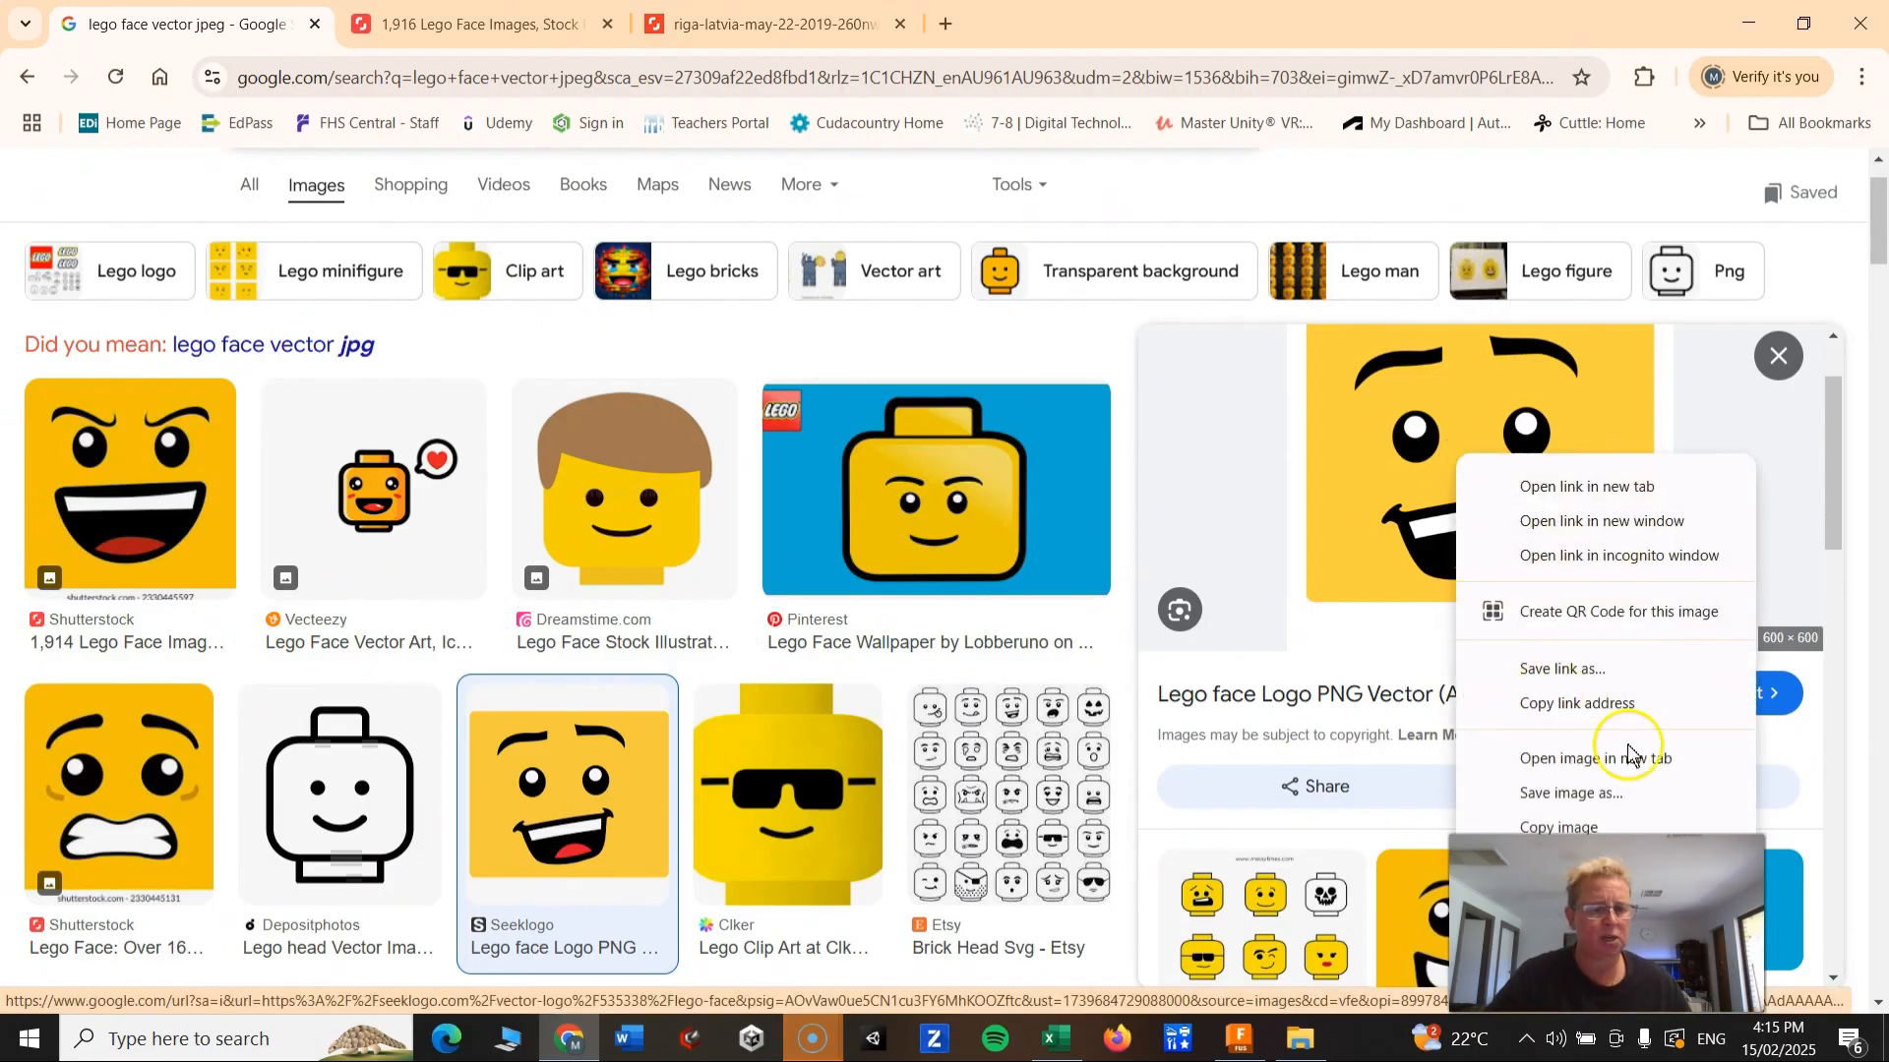
click(1610, 792)
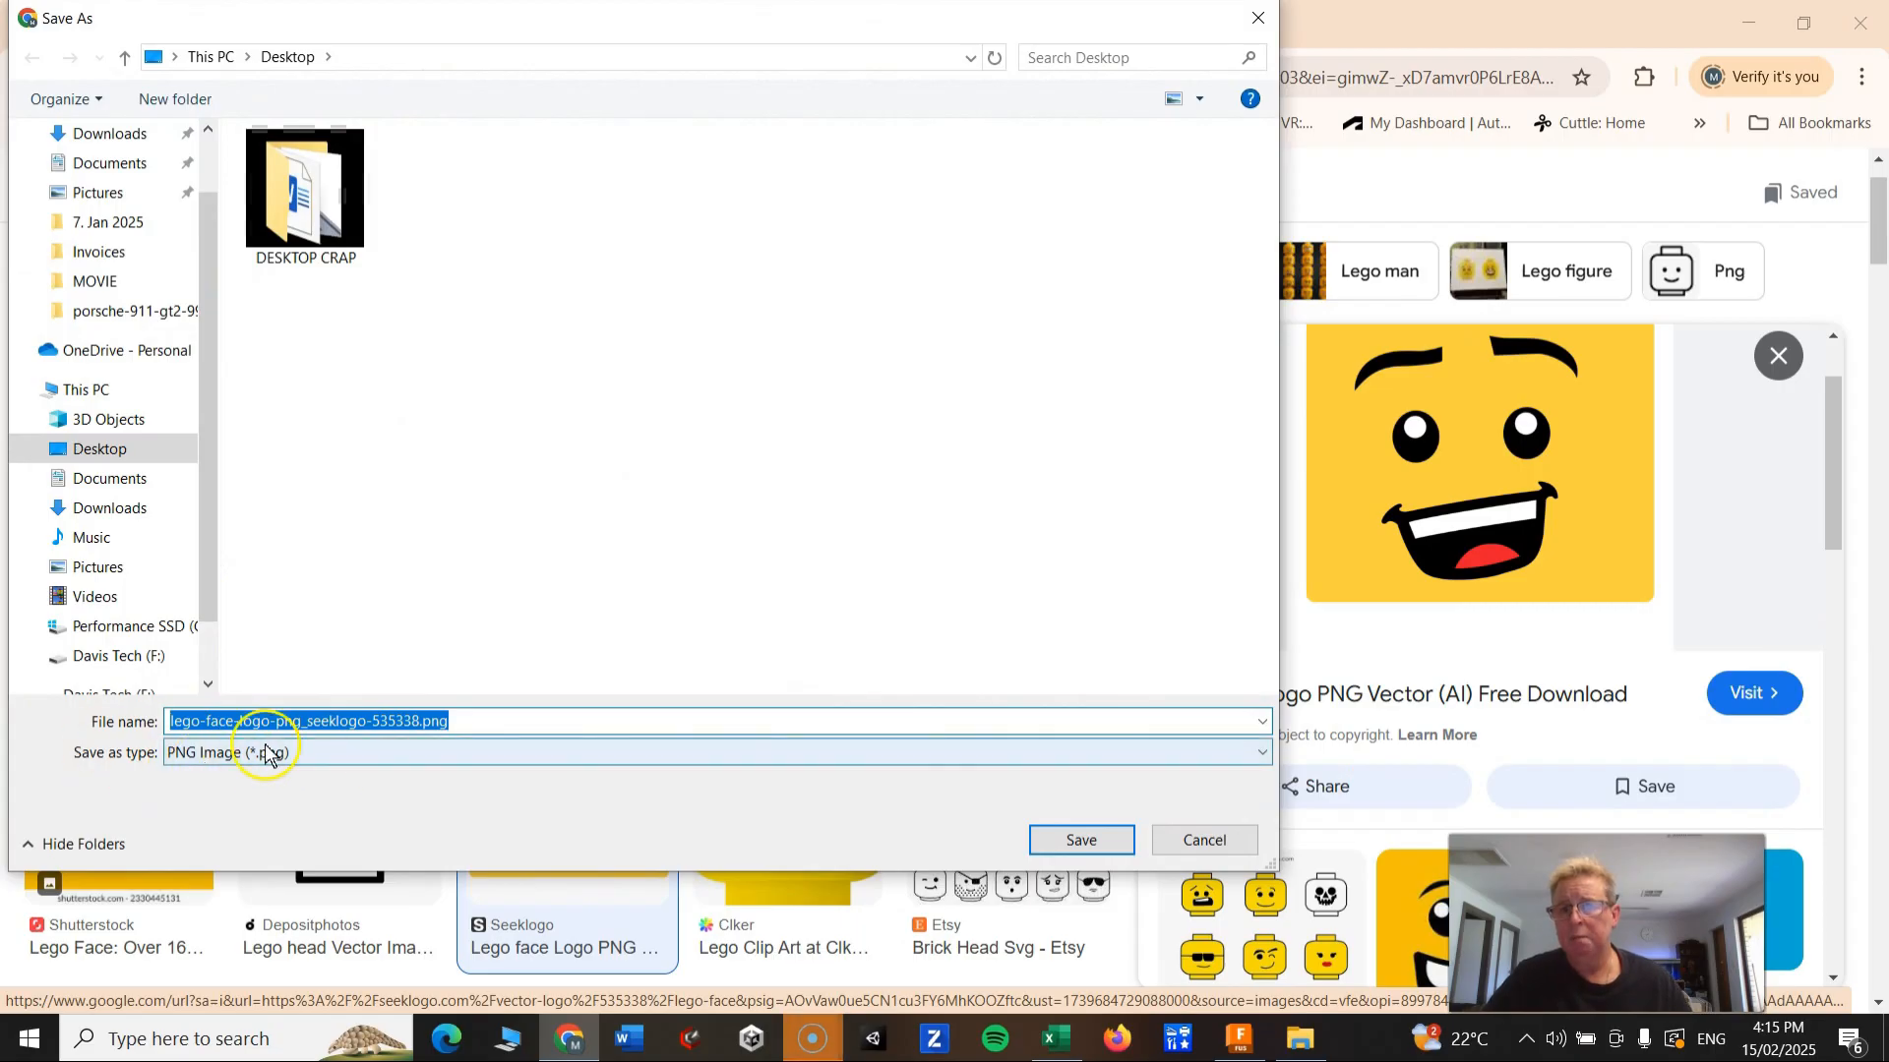
click(78, 450)
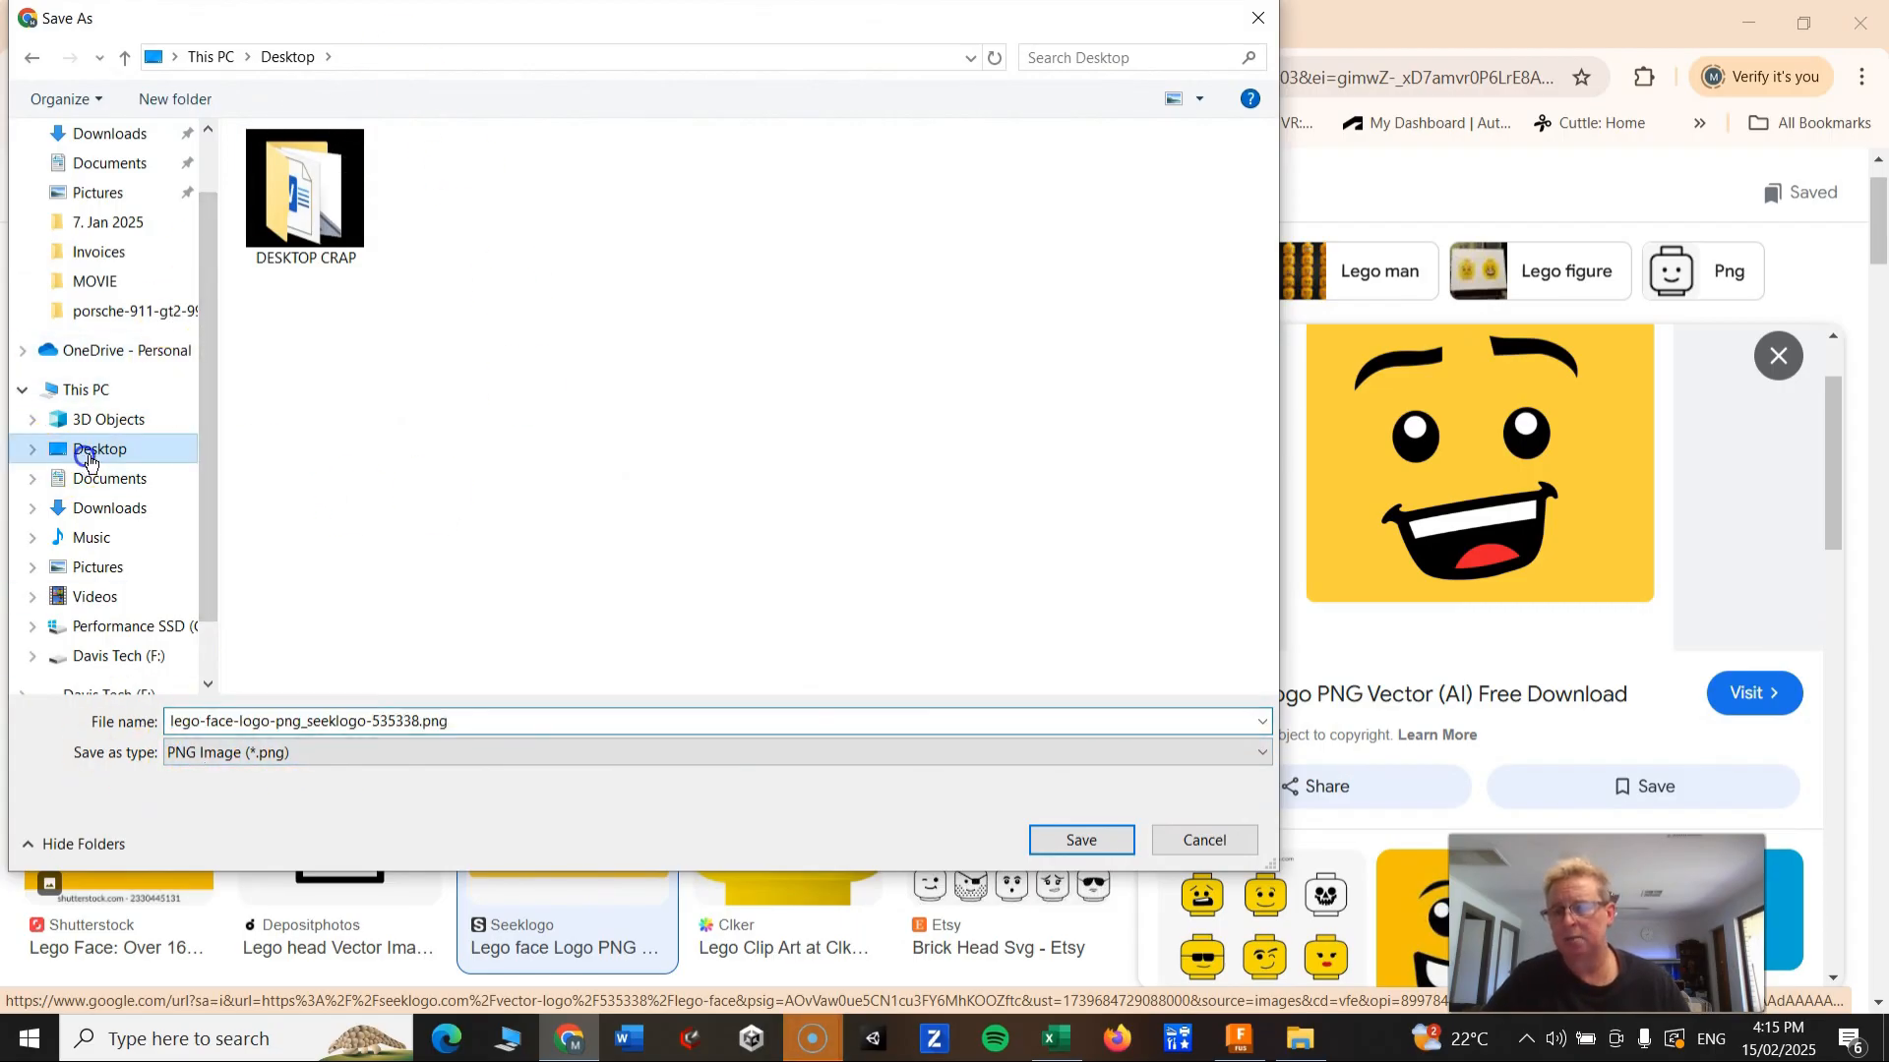
click(1082, 838)
Step: Switch back to Fusion and examine the curved outer wall of the Lego head where the face design goes
click(1748, 23)
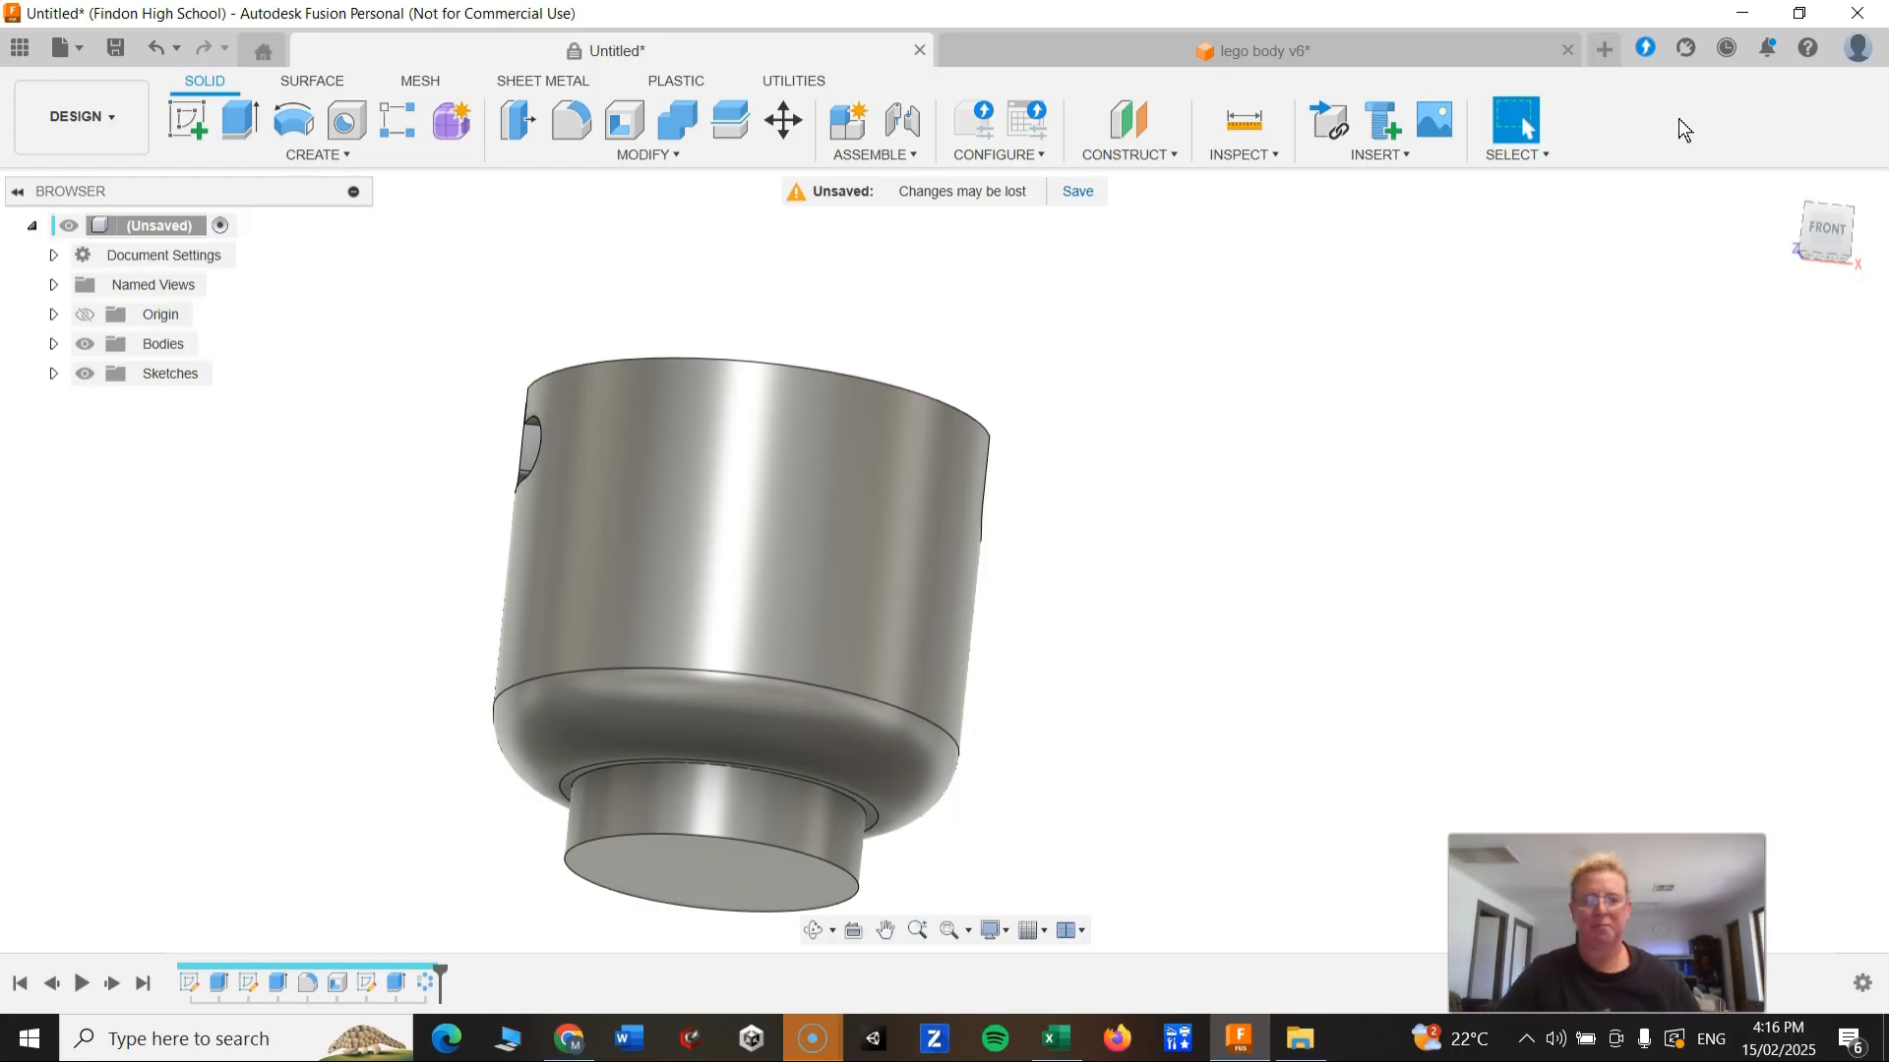
shift+middle_drag(1024, 485, 887, 528)
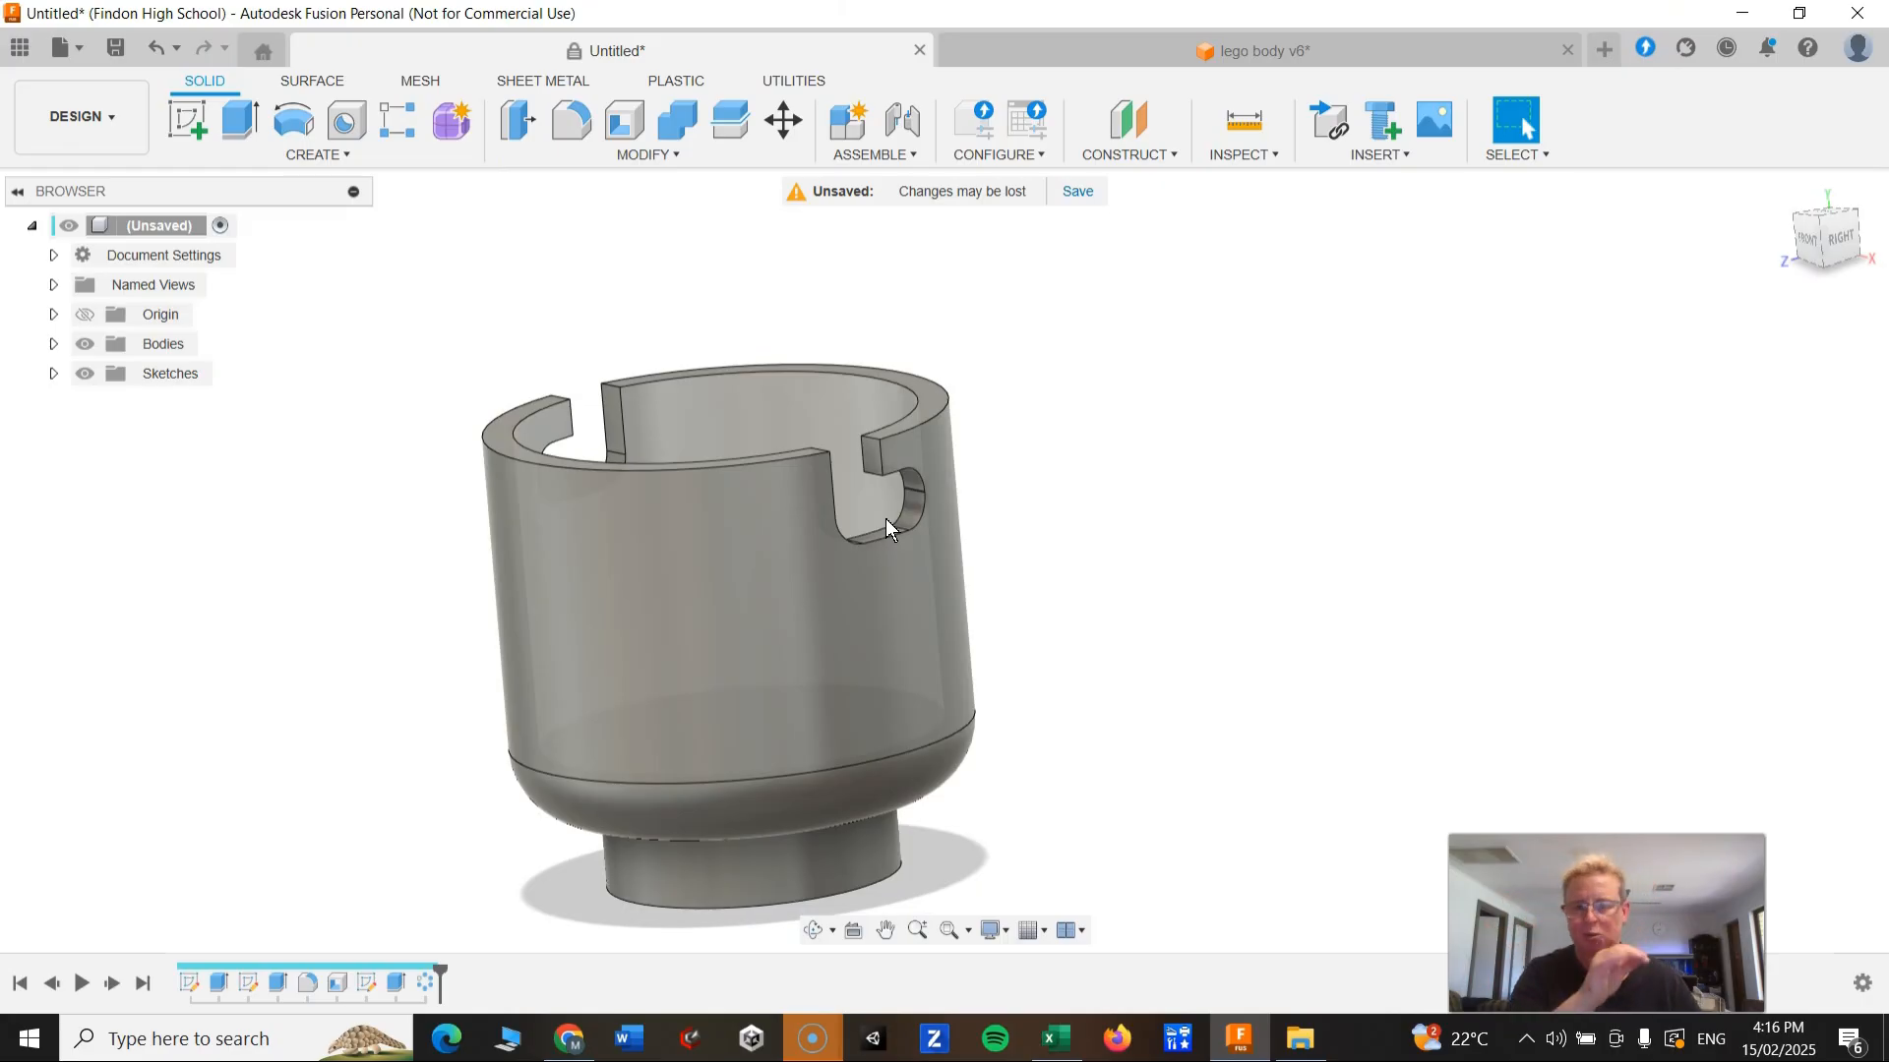
click(1212, 497)
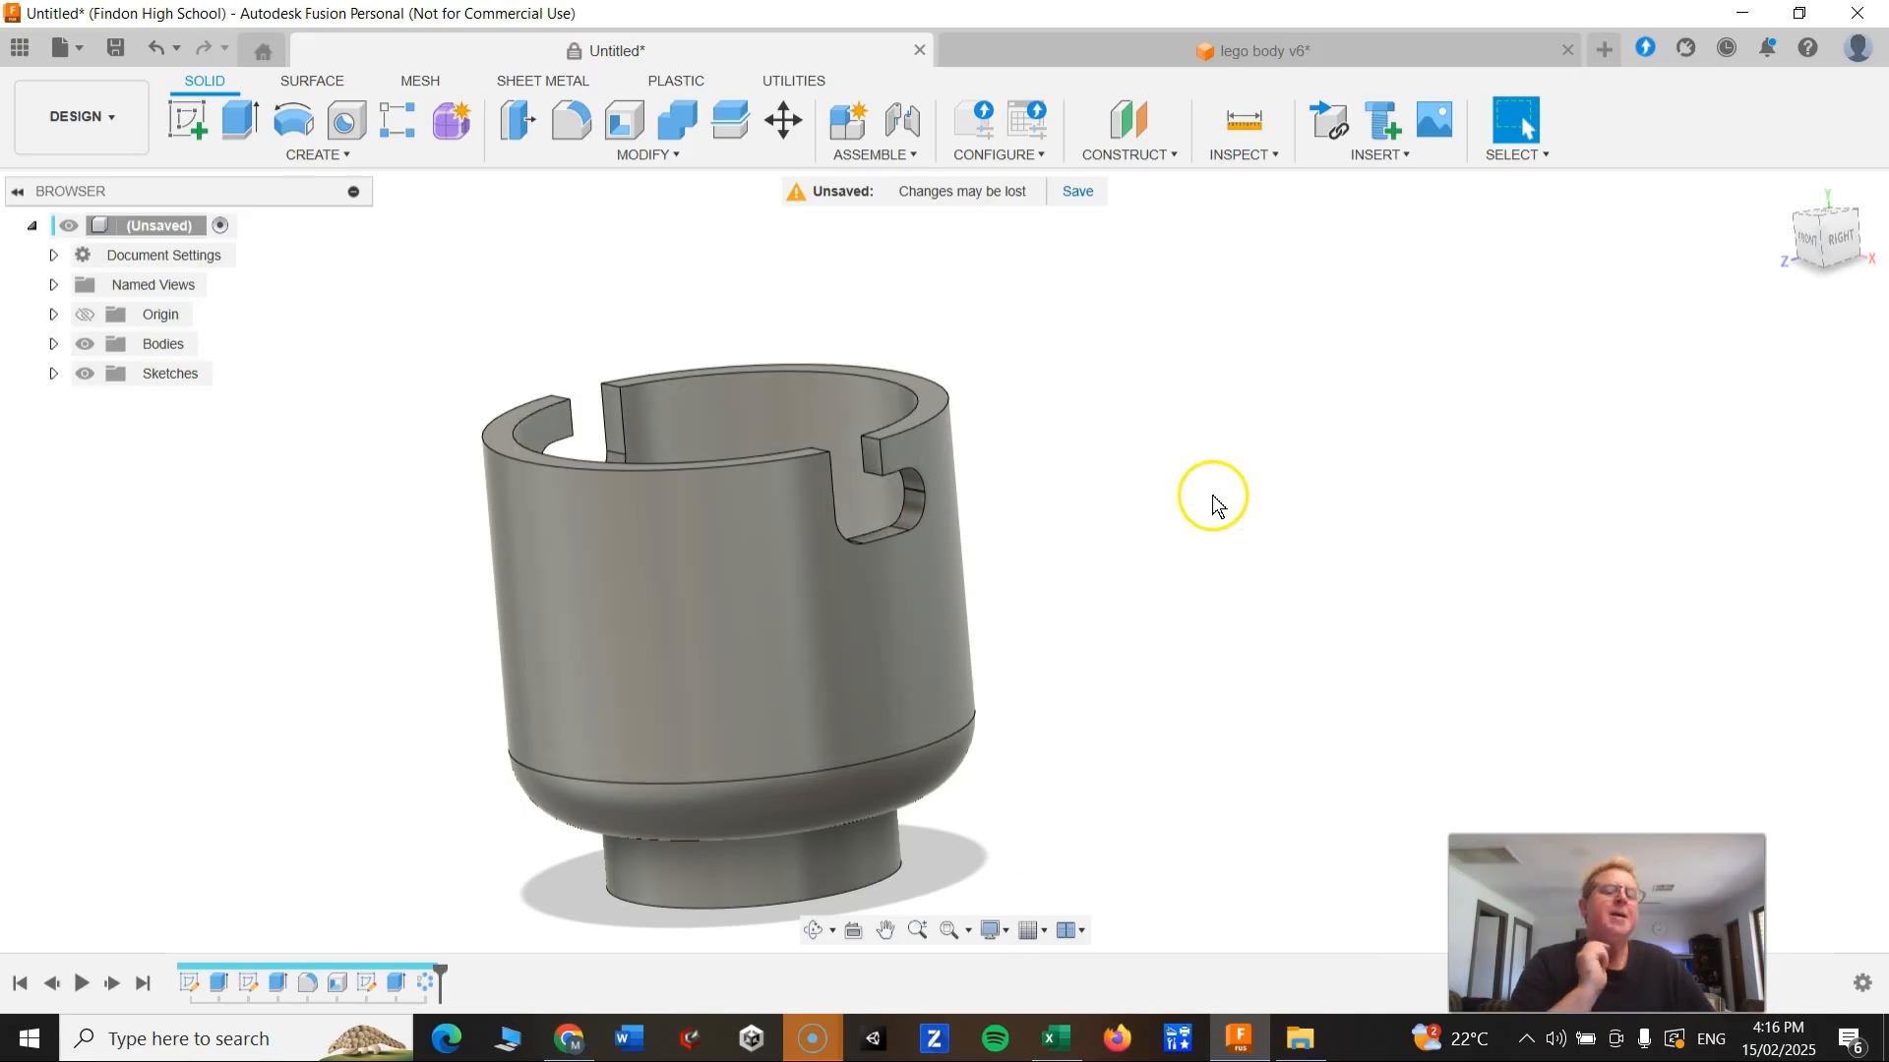
shift+middle_drag(600, 710, 725, 666)
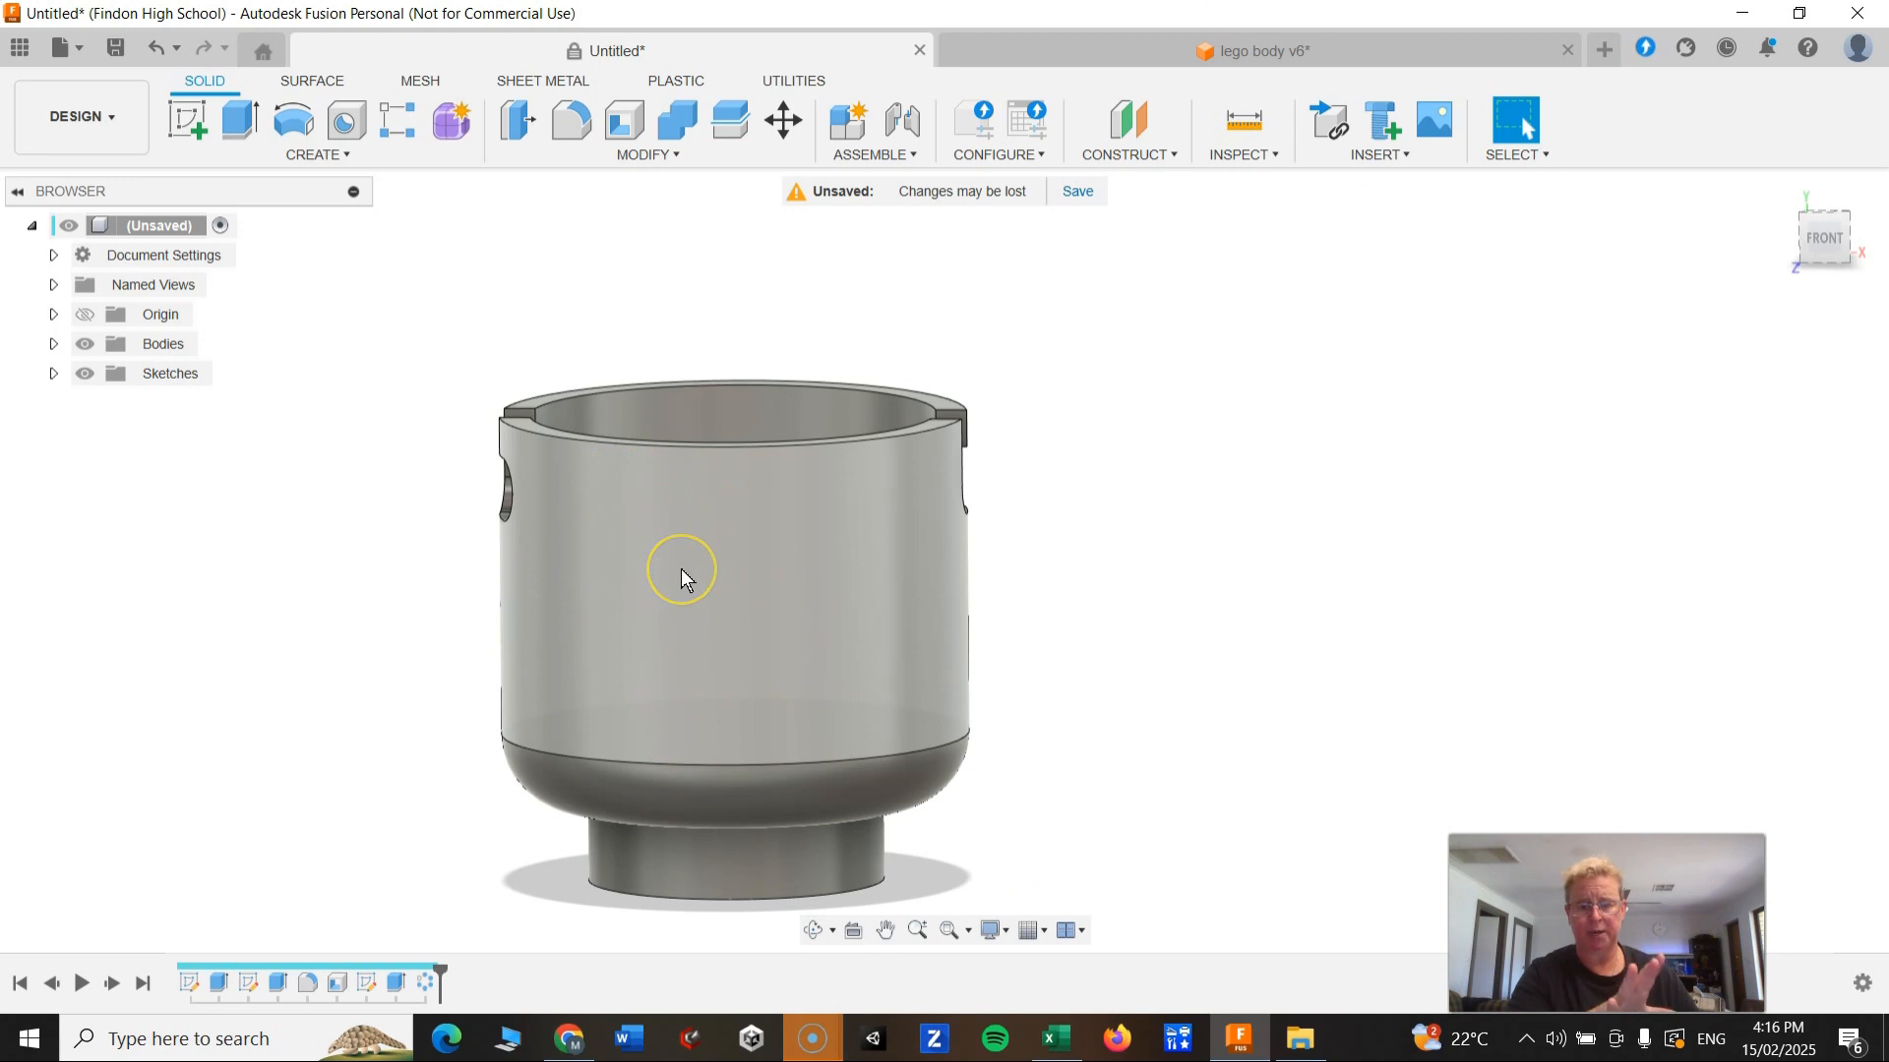
click(762, 605)
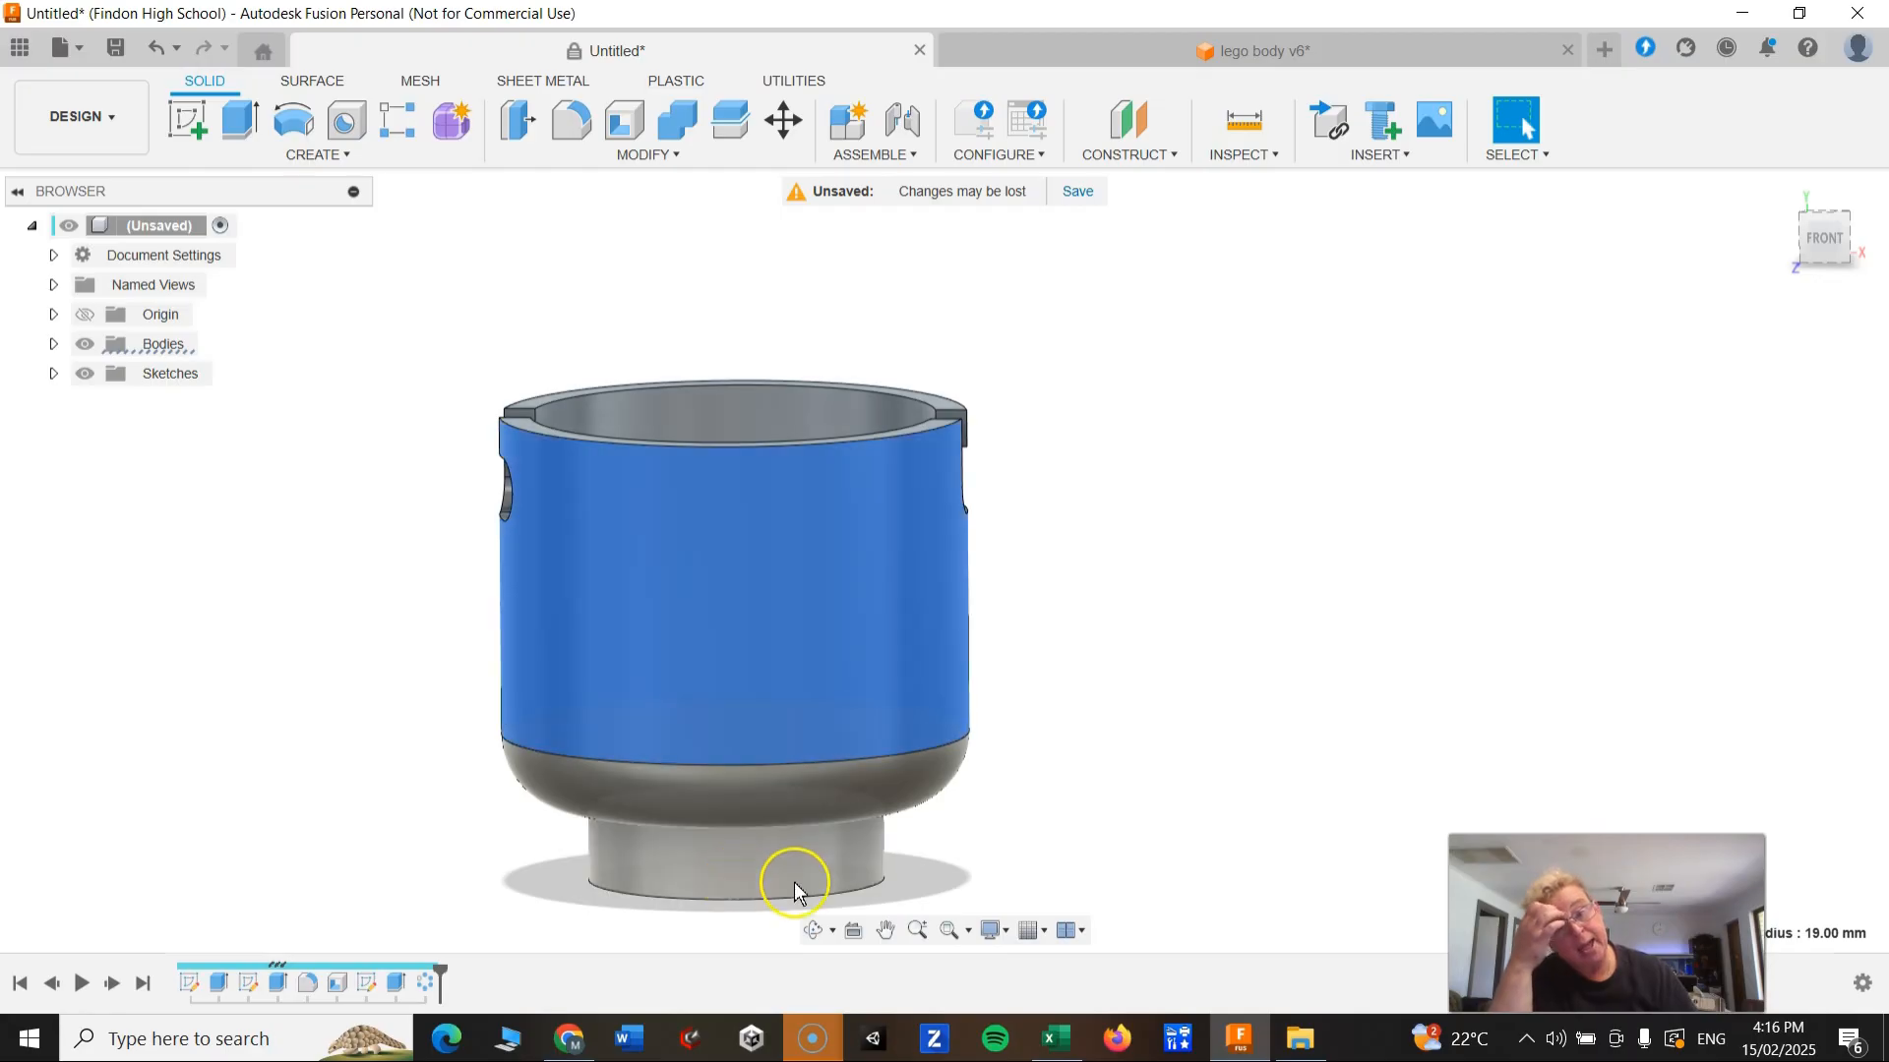
shift+middle_drag(740, 765, 675, 800)
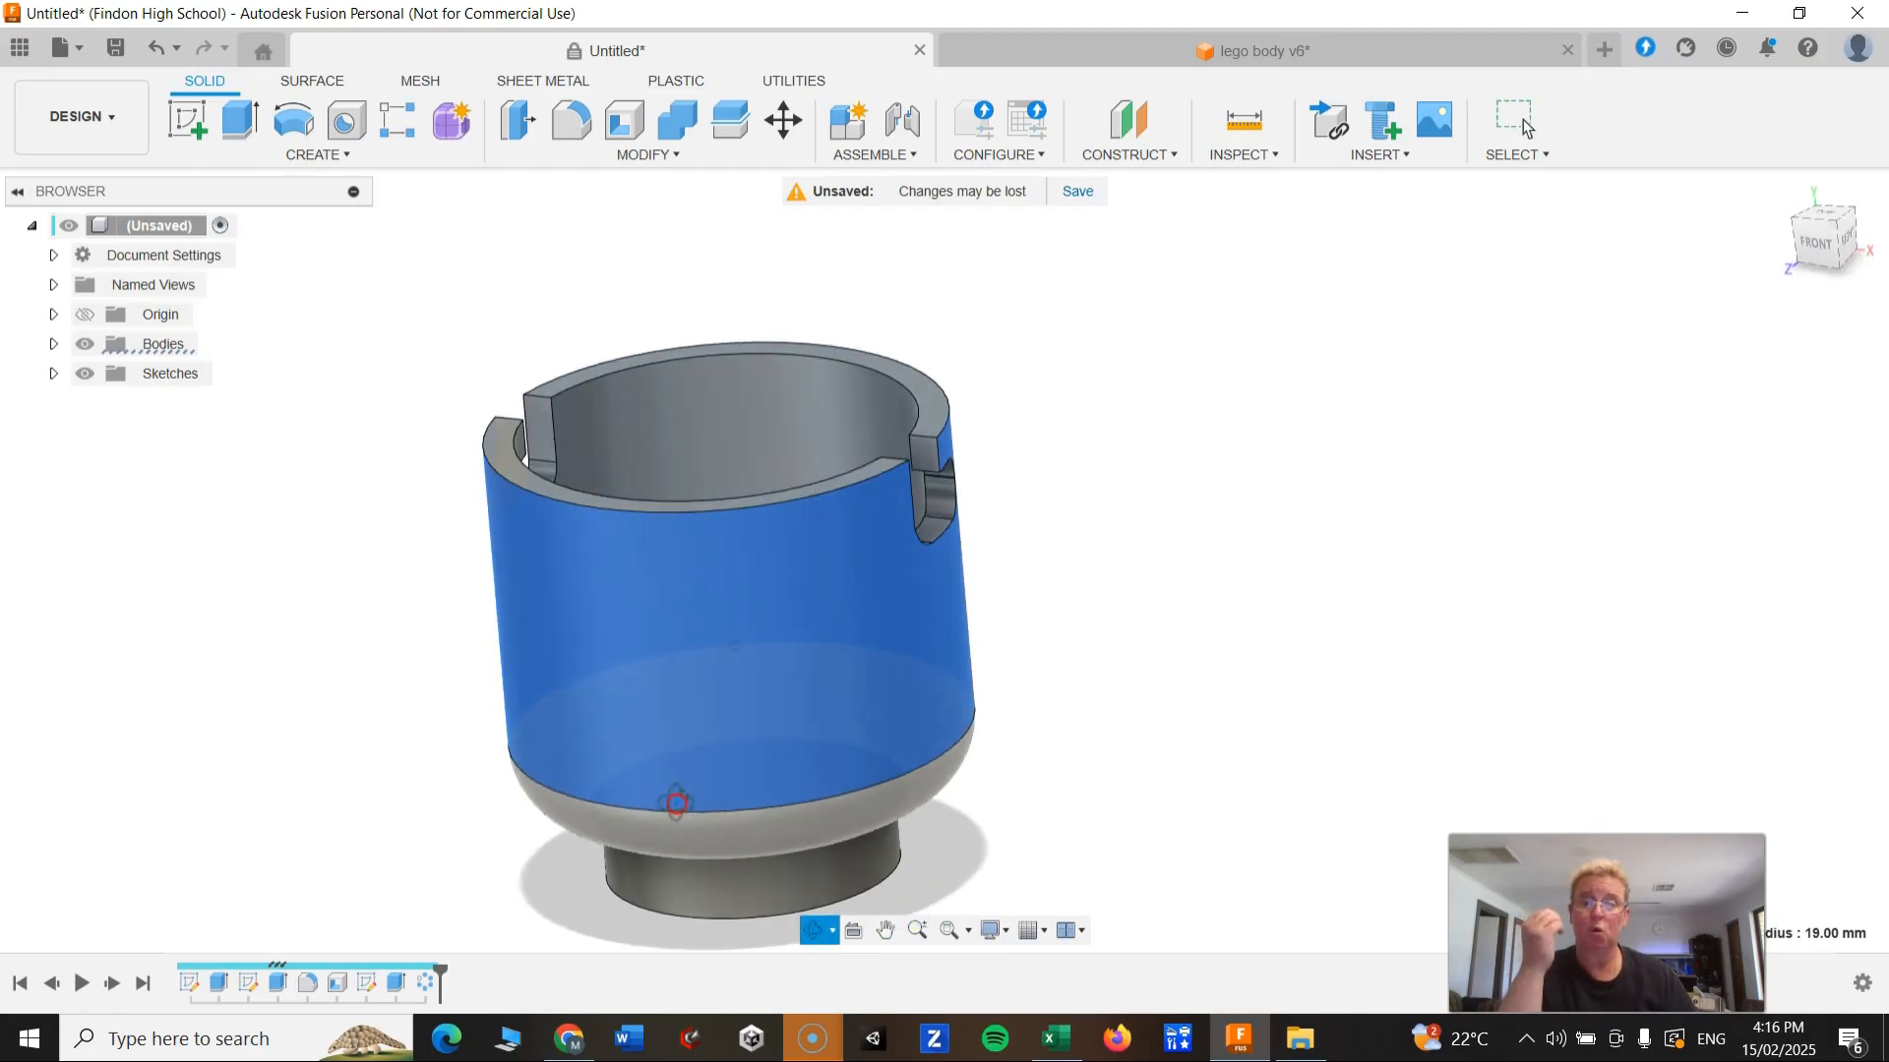
click(1292, 603)
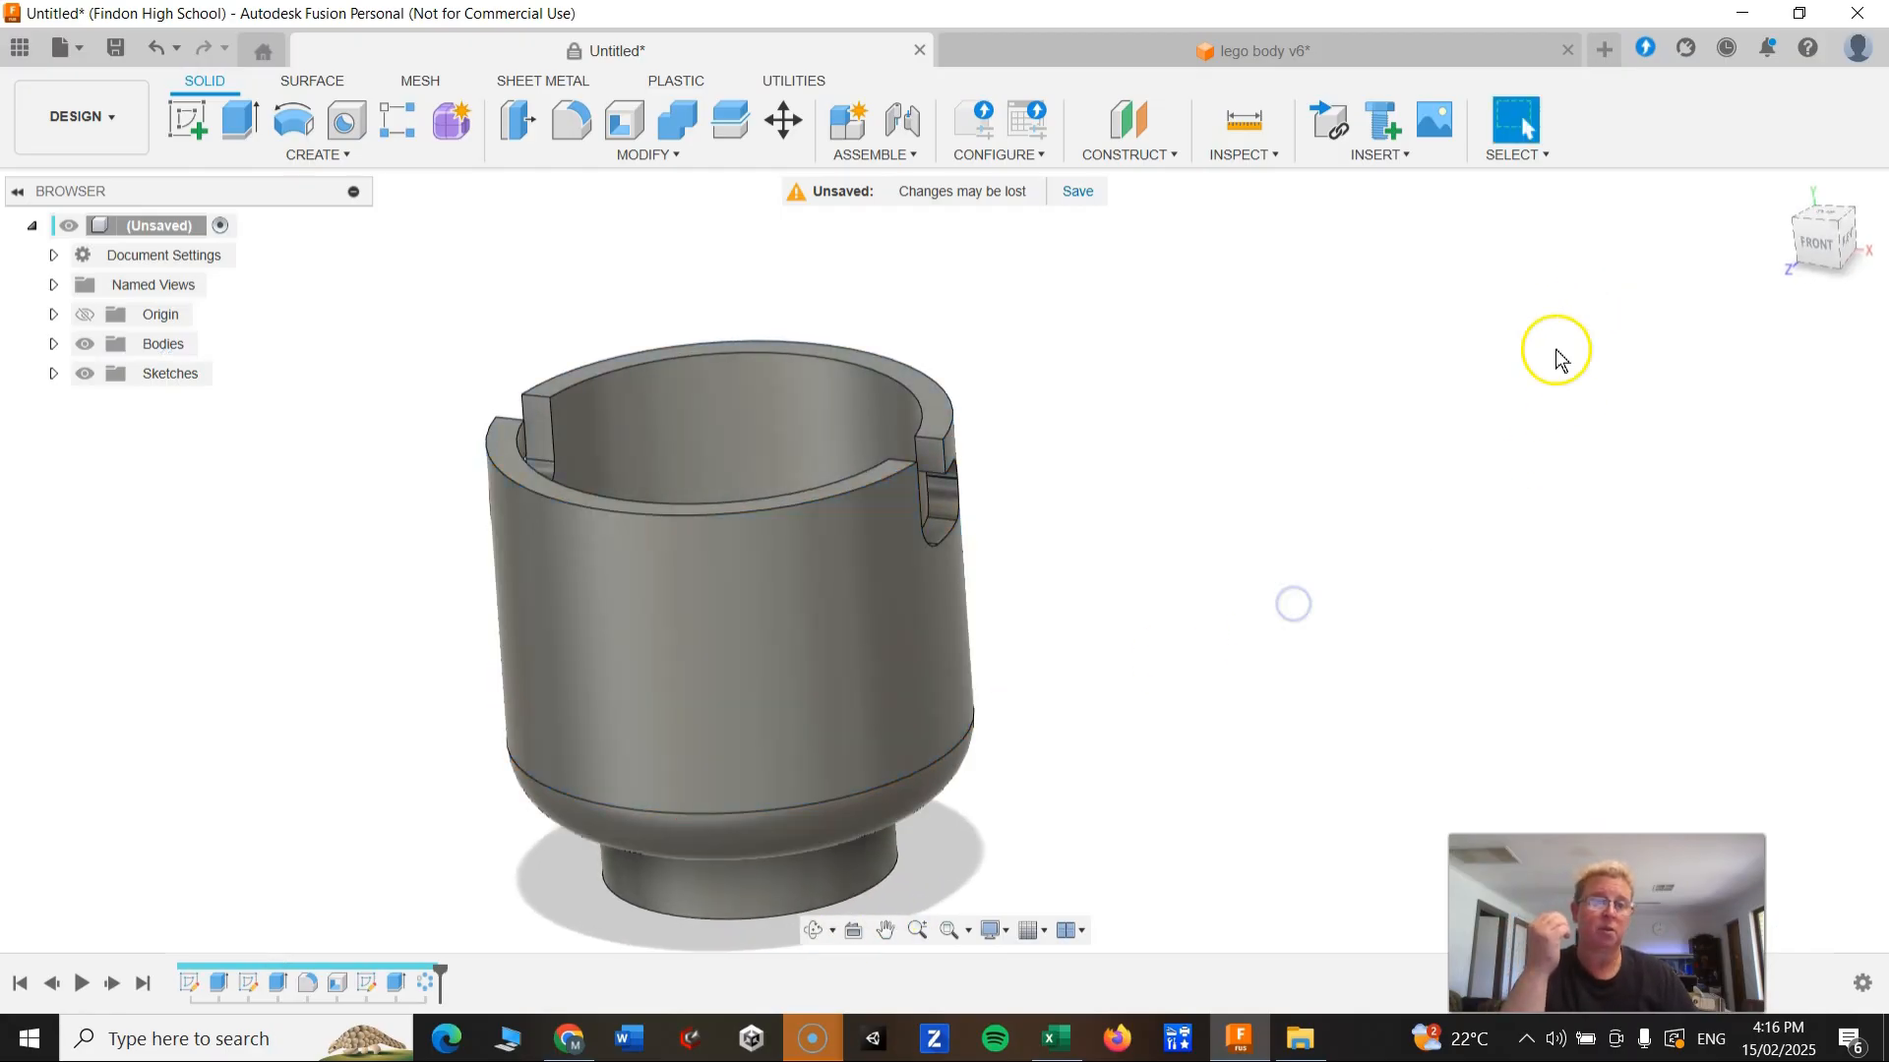
Step: View the head from the front and show all origin planes and axes
click(1820, 241)
click(54, 314)
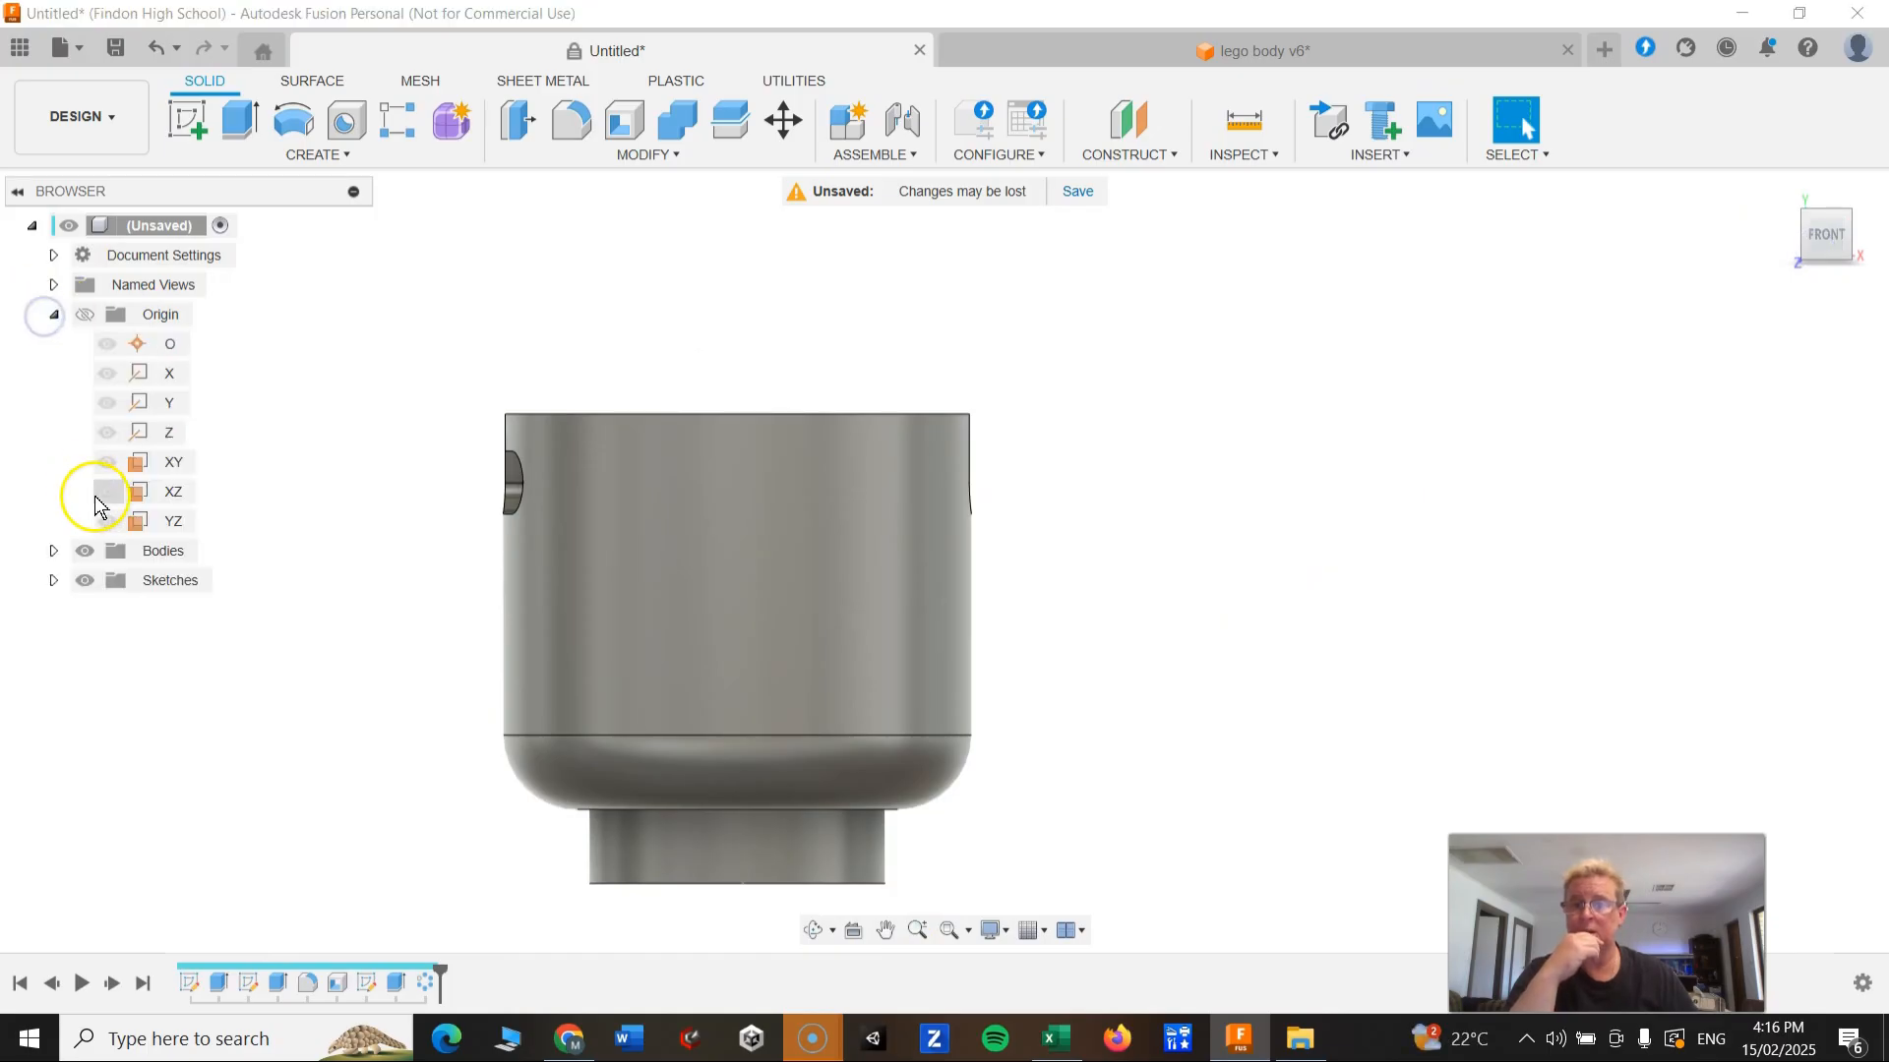
click(107, 403)
click(108, 404)
click(106, 377)
click(106, 402)
click(85, 314)
Step: Examine where the XY plane cuts through the inside of the head, and hide the origin geometry
shift+middle_drag(809, 814, 598, 1013)
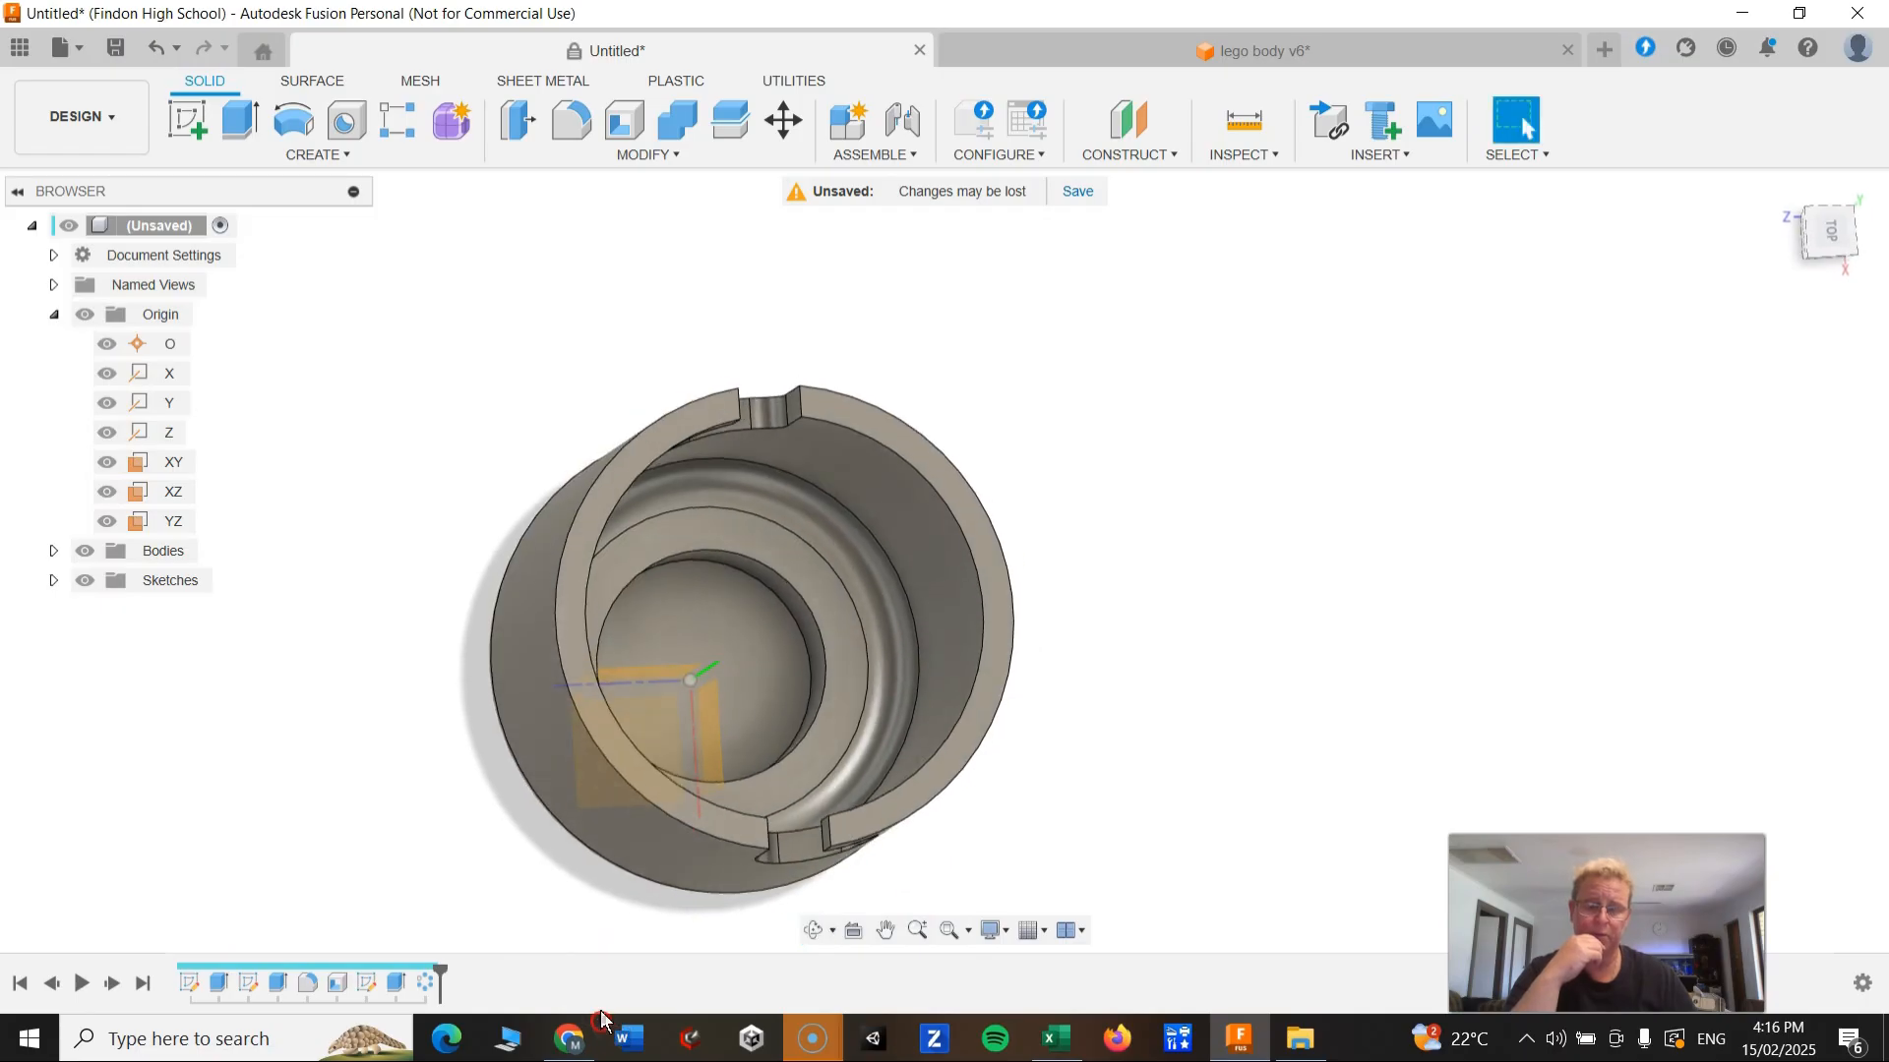
shift+middle_drag(521, 657, 469, 708)
click(716, 735)
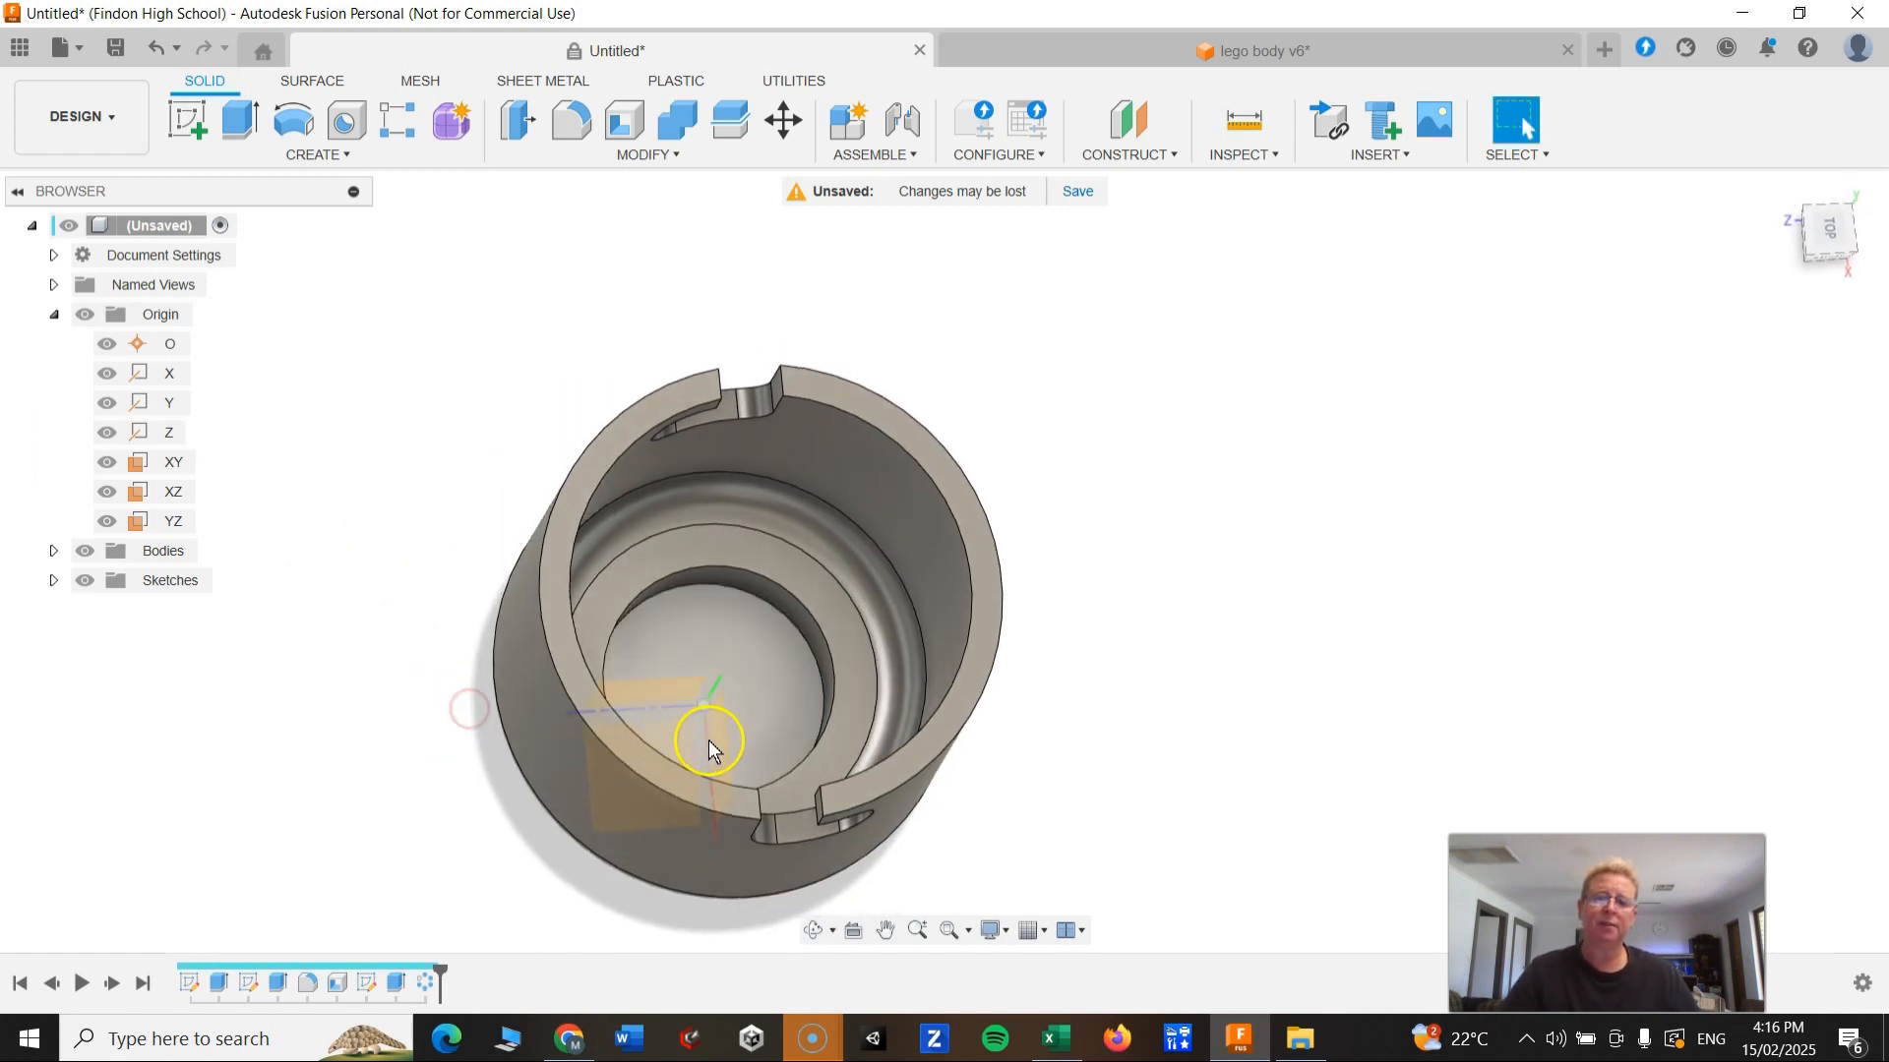
click(723, 732)
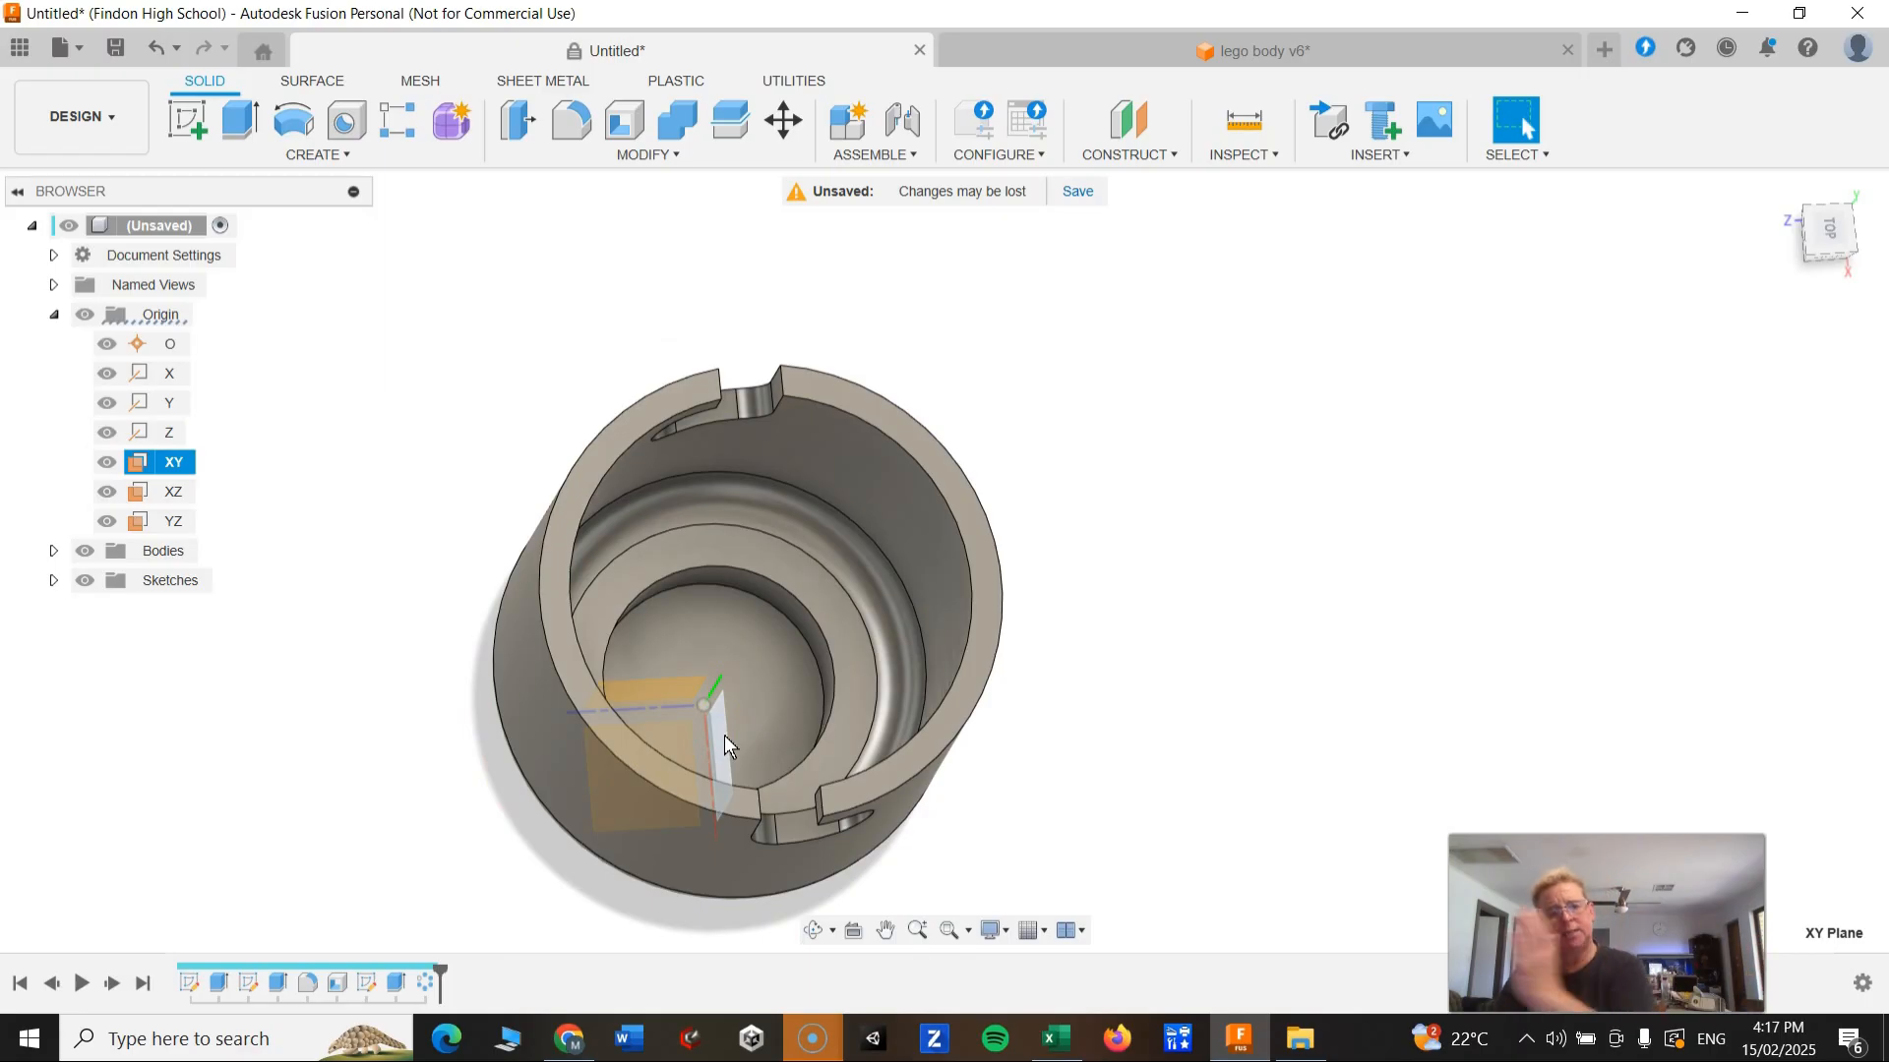
mouse_move(724, 734)
shift+middle_down()
mouse_move(725, 814)
mouse_move(662, 793)
mouse_move(679, 743)
mouse_move(726, 763)
mouse_move(759, 815)
mouse_move(752, 719)
shift+middle_up()
key(Escape)
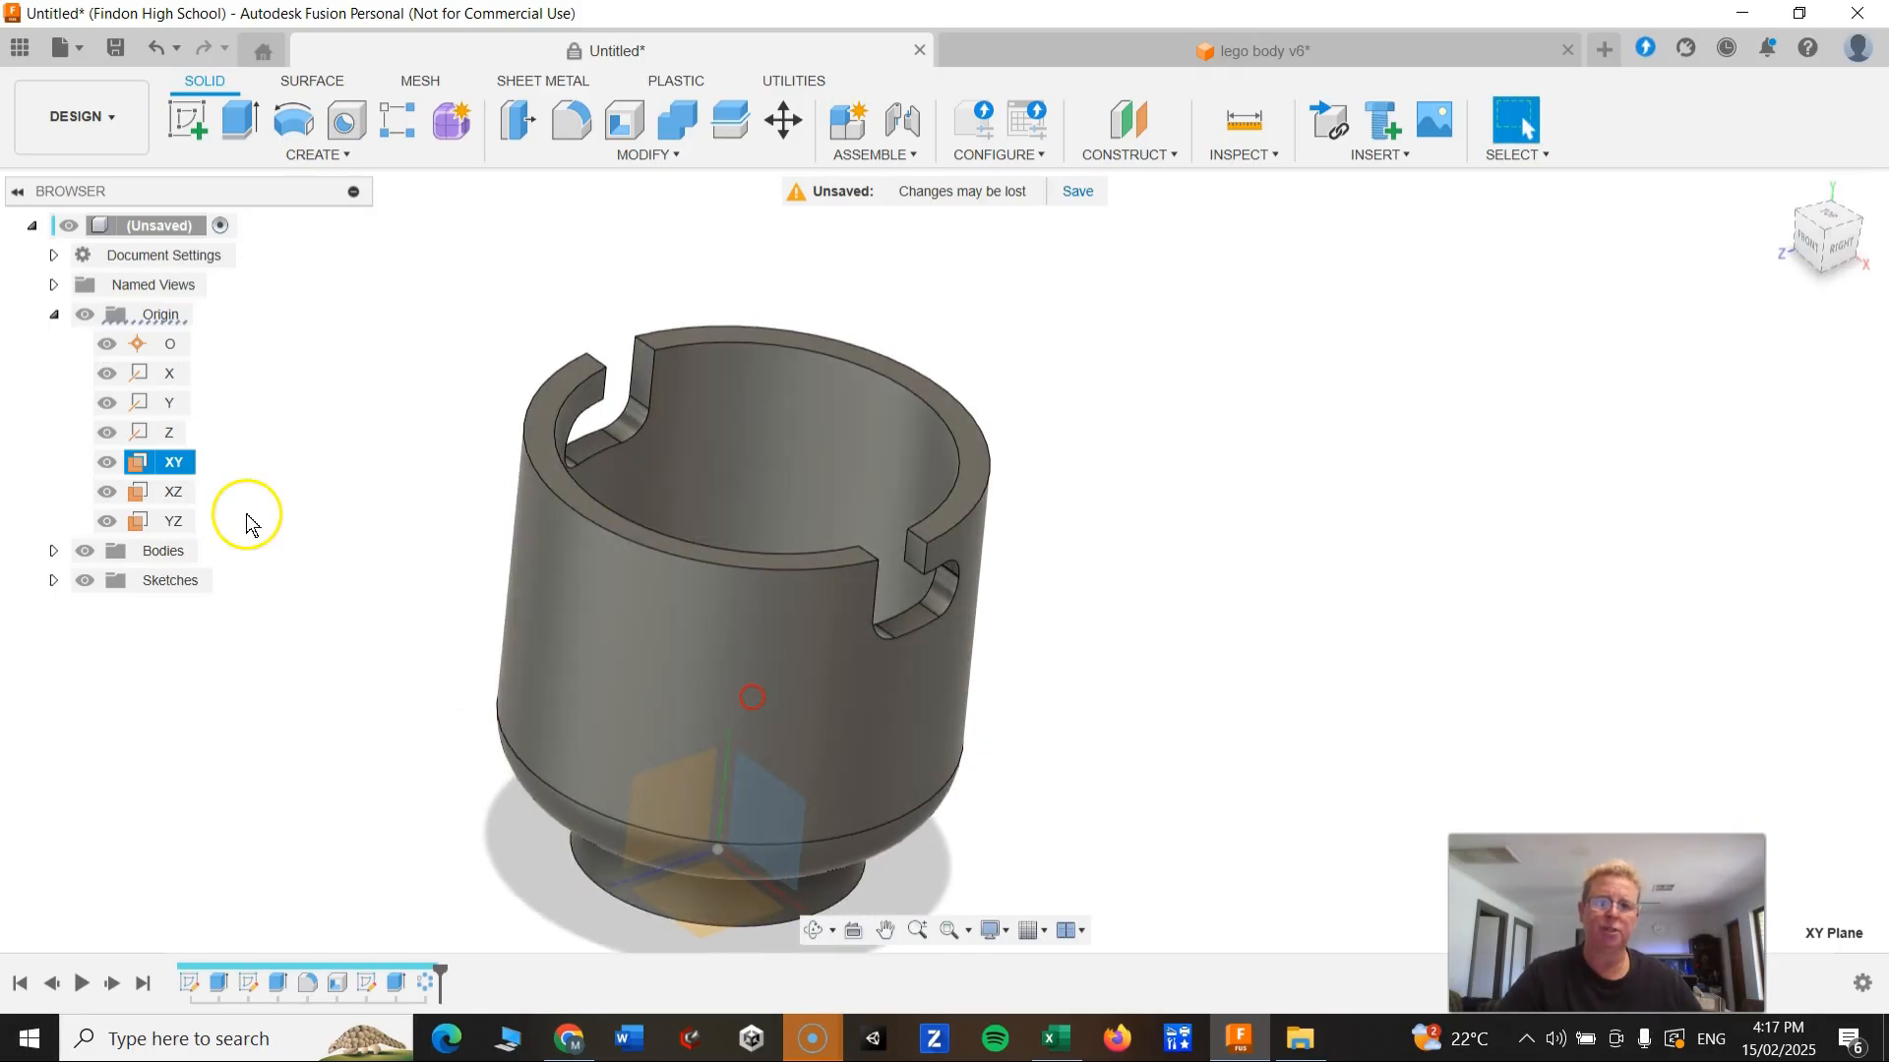
click(84, 314)
shift+middle_drag(757, 679, 981, 434)
key(Escape)
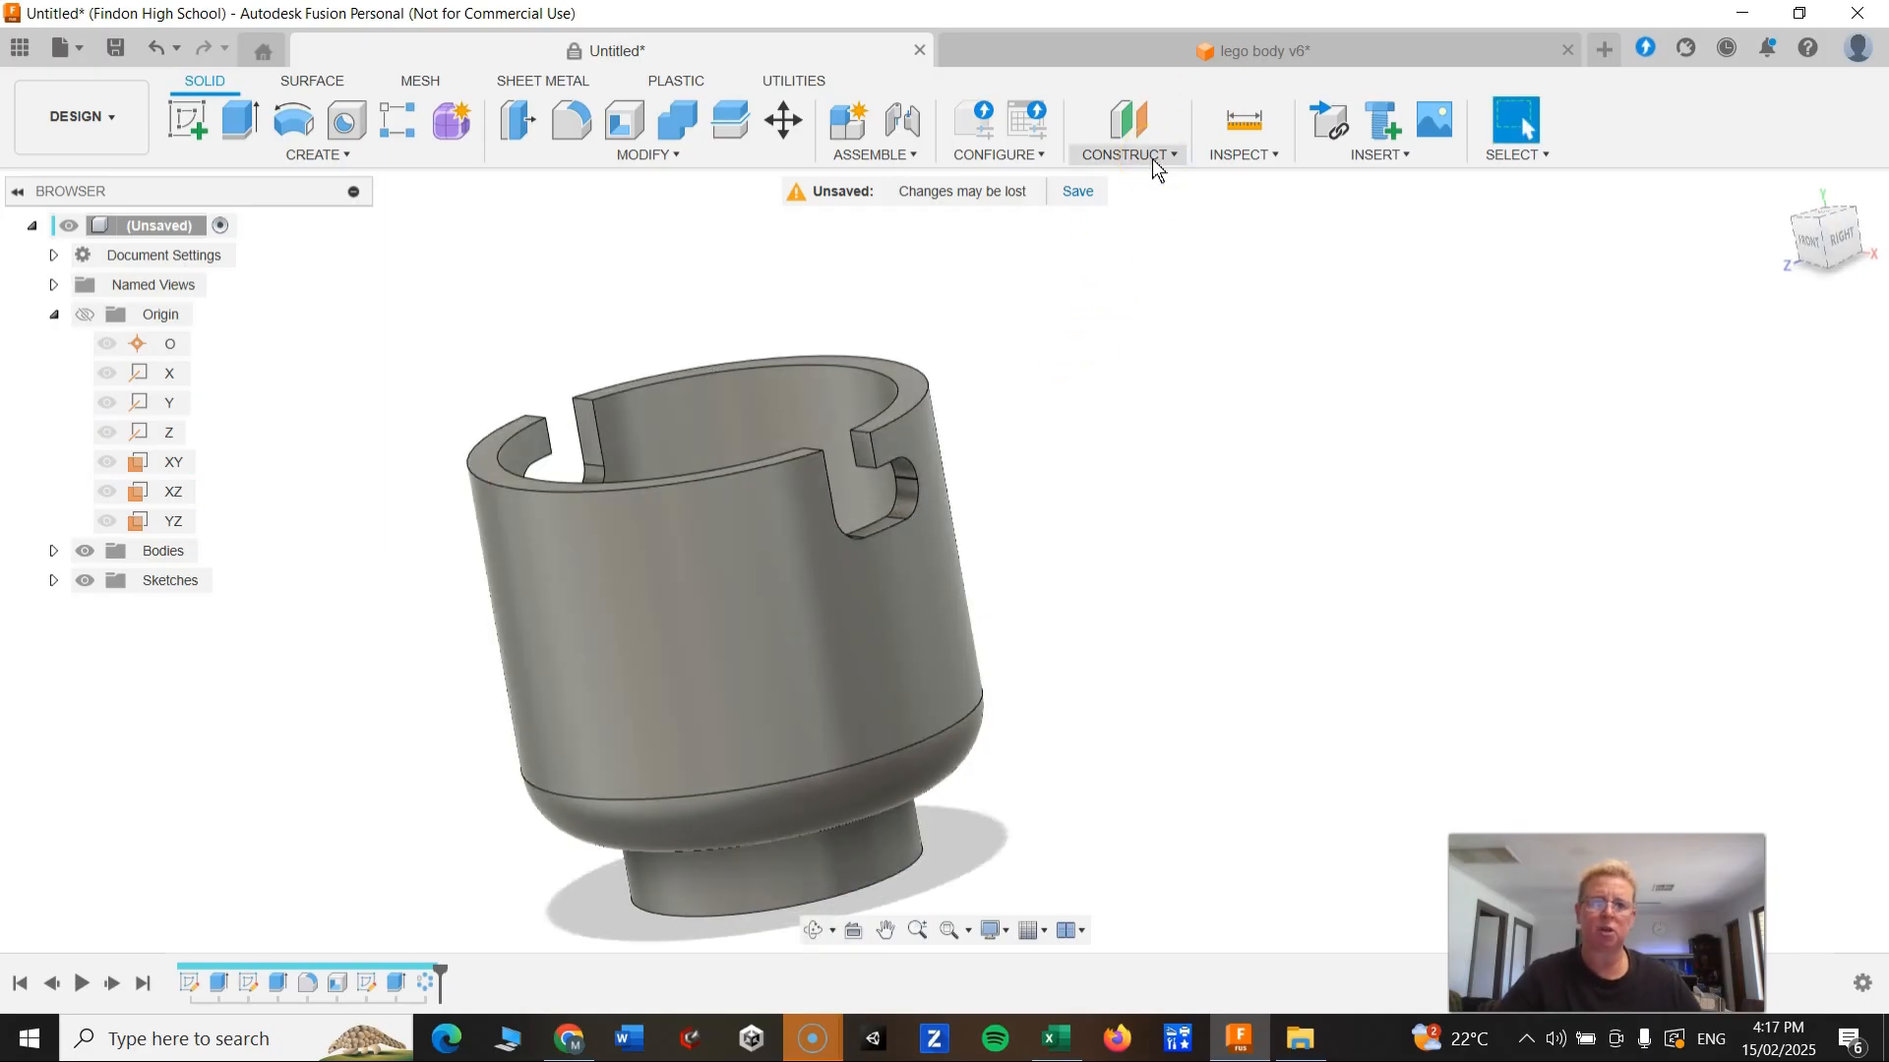
Step: Construct an offset plane 25 mm from the XY plane, in front of the head, and return to the front view
click(1153, 157)
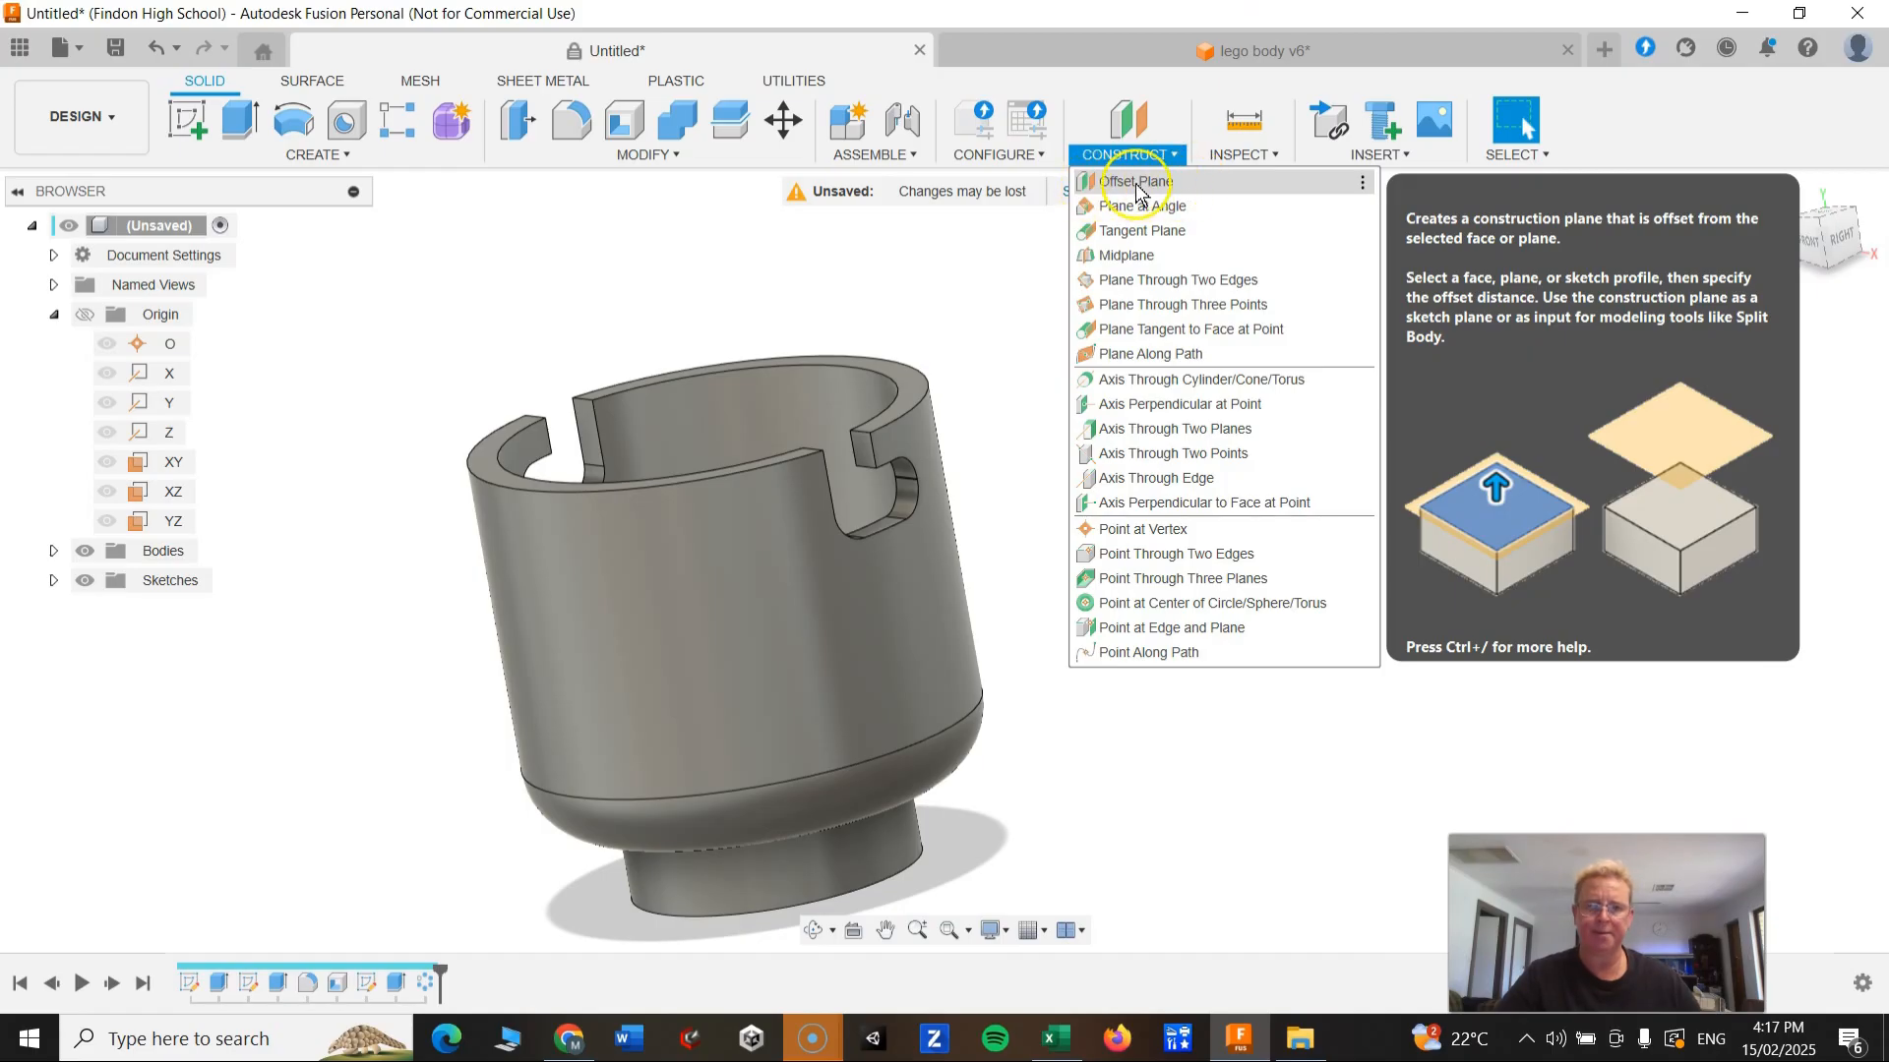
click(1168, 187)
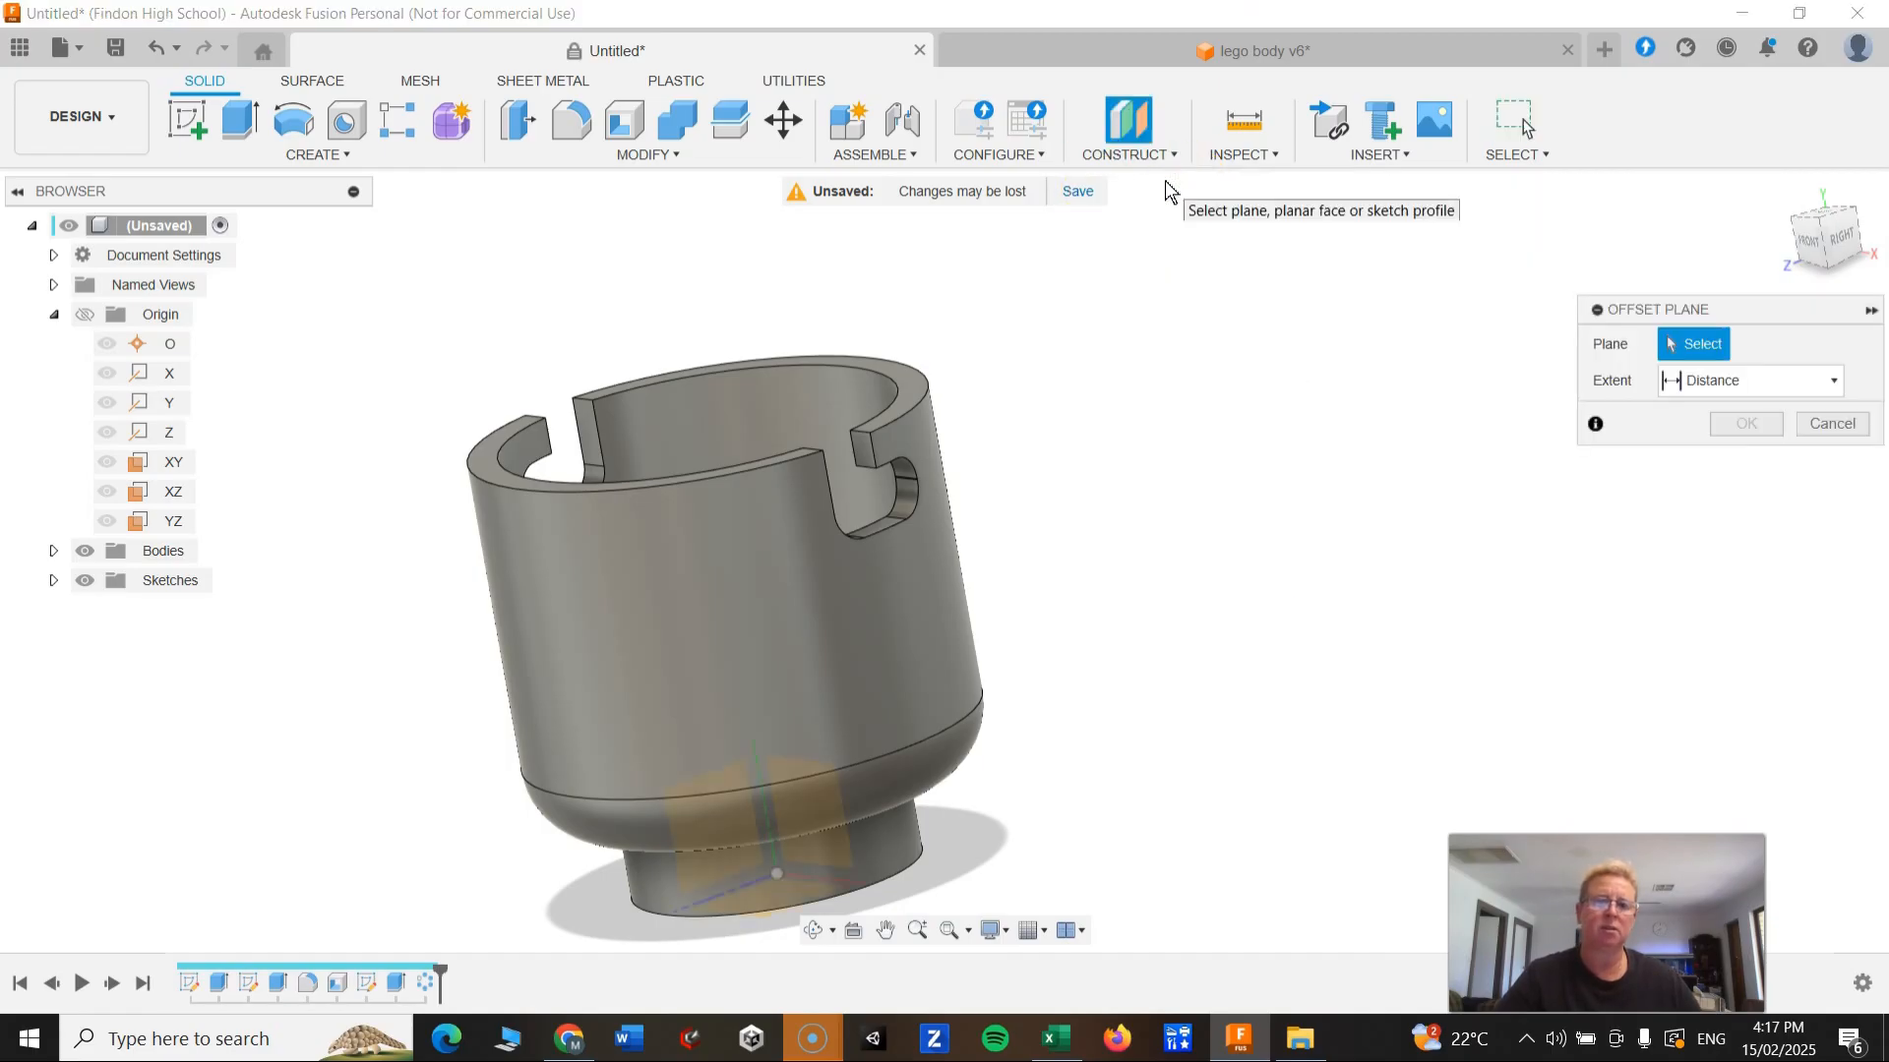
shift+middle_drag(1268, 502, 1307, 501)
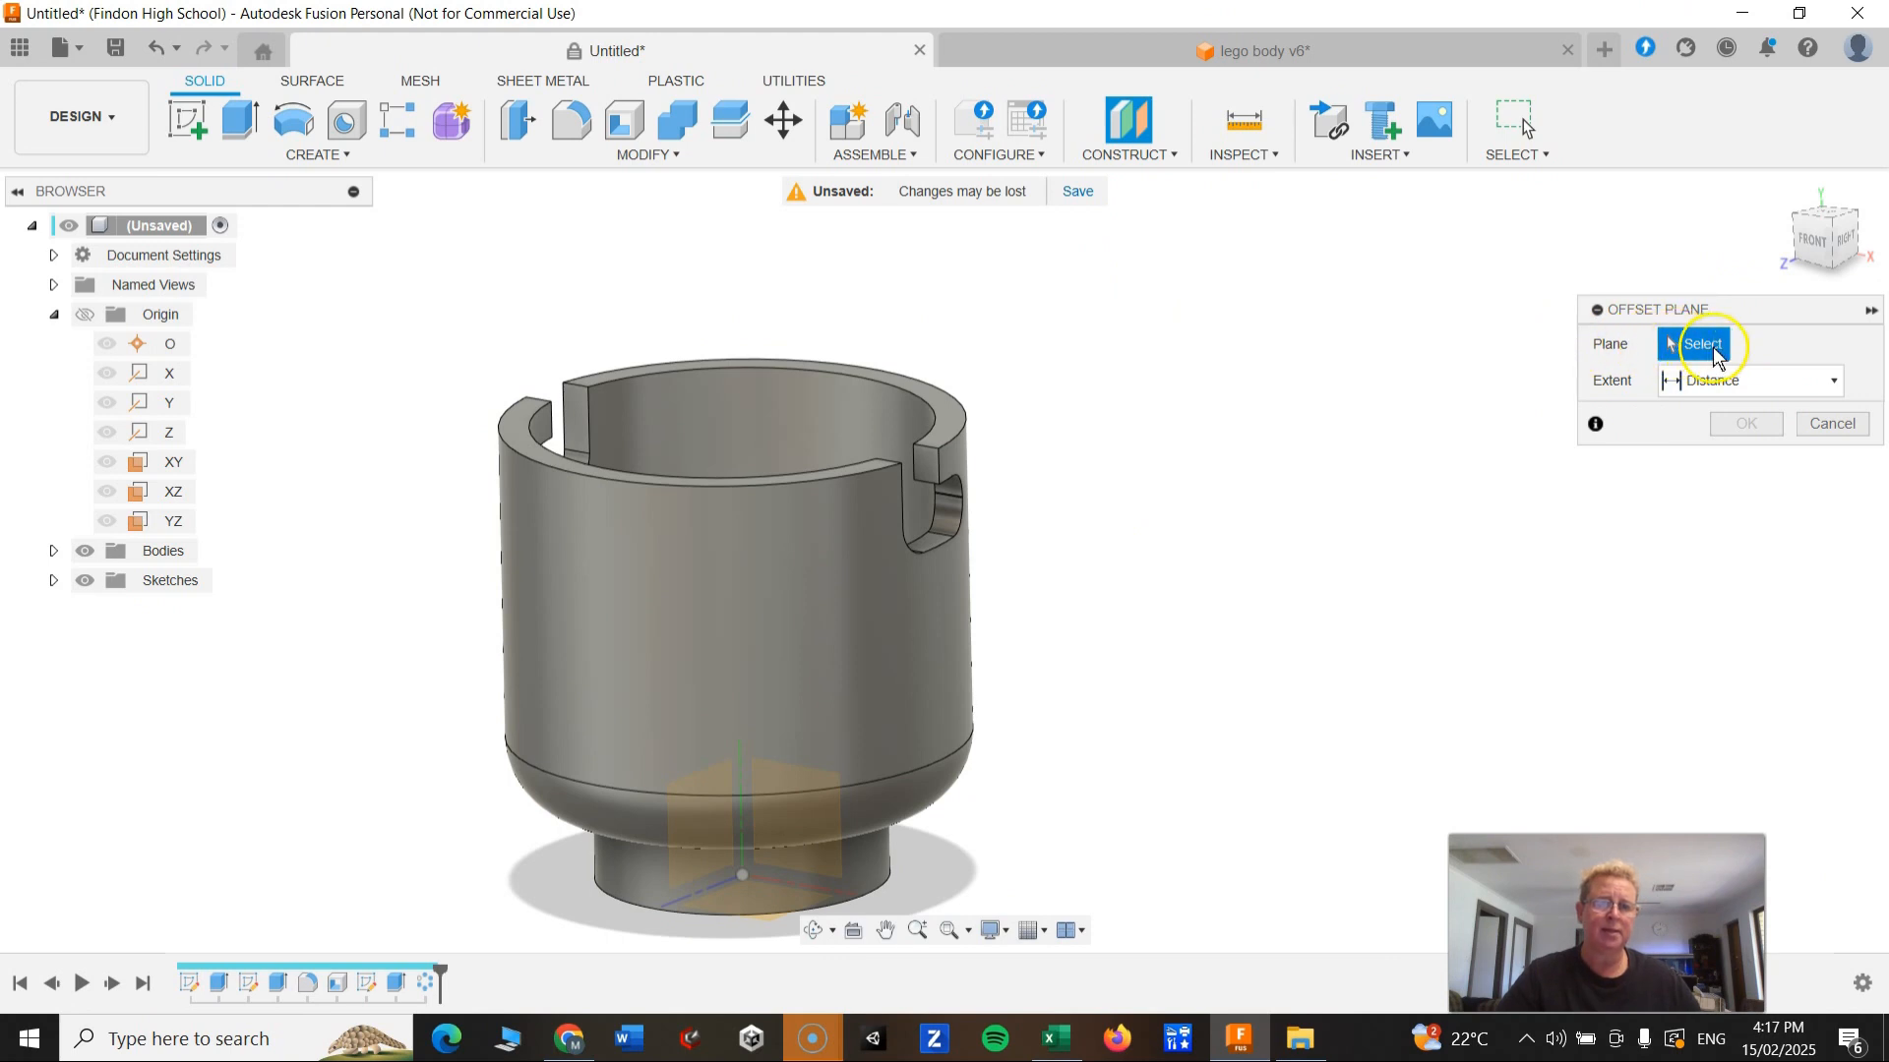
shift+middle_drag(1307, 453, 1374, 422)
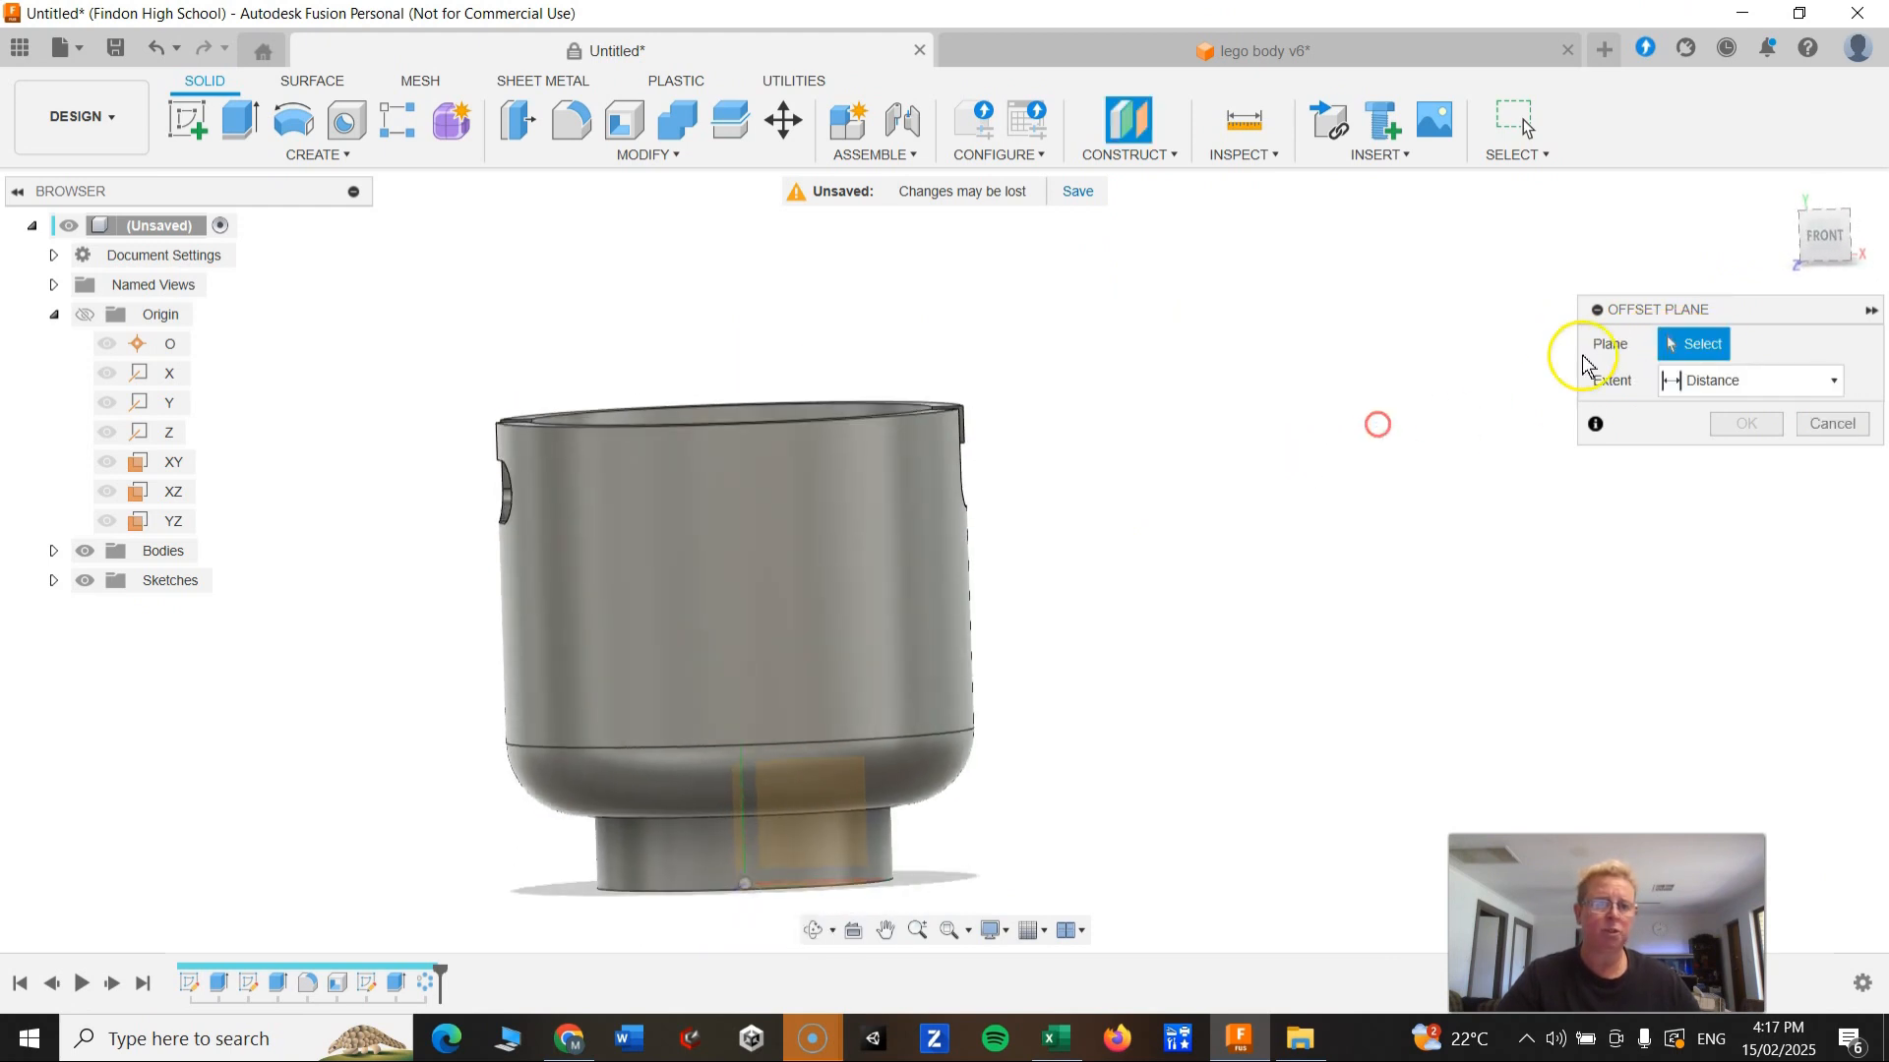
click(1823, 241)
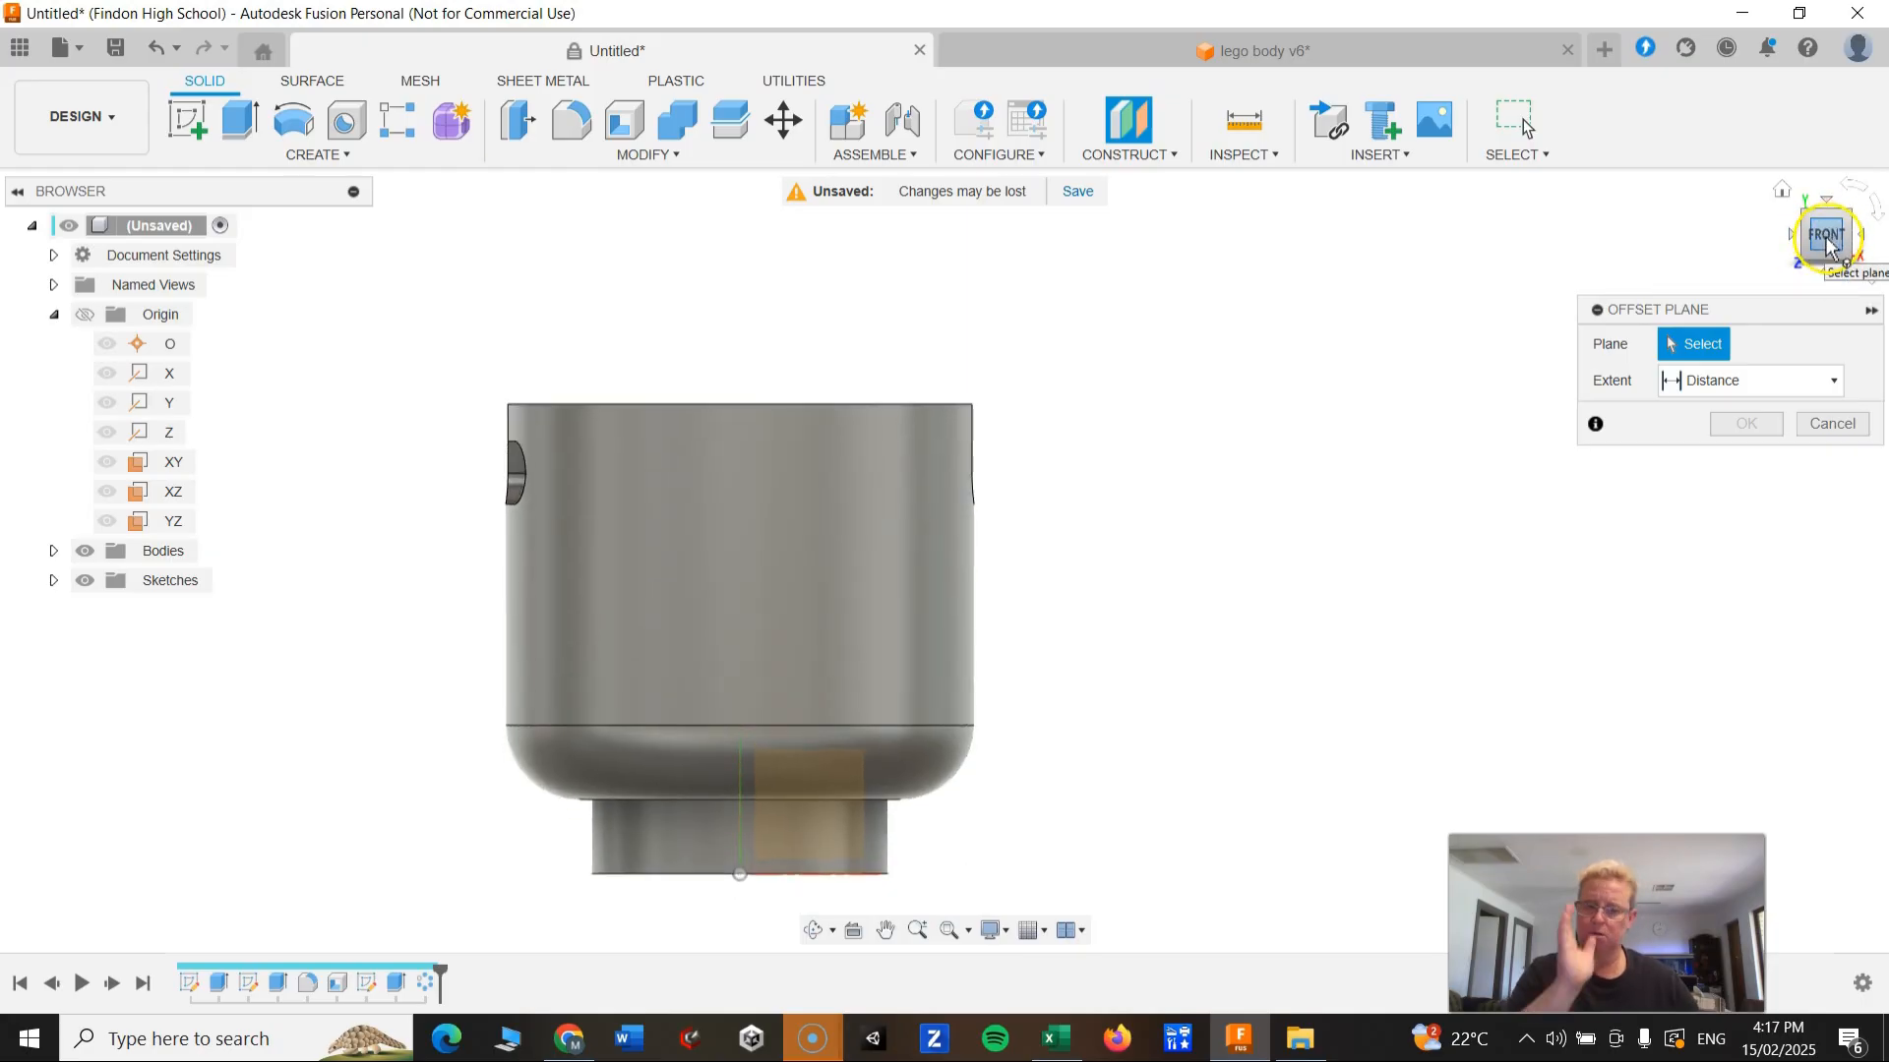
click(824, 780)
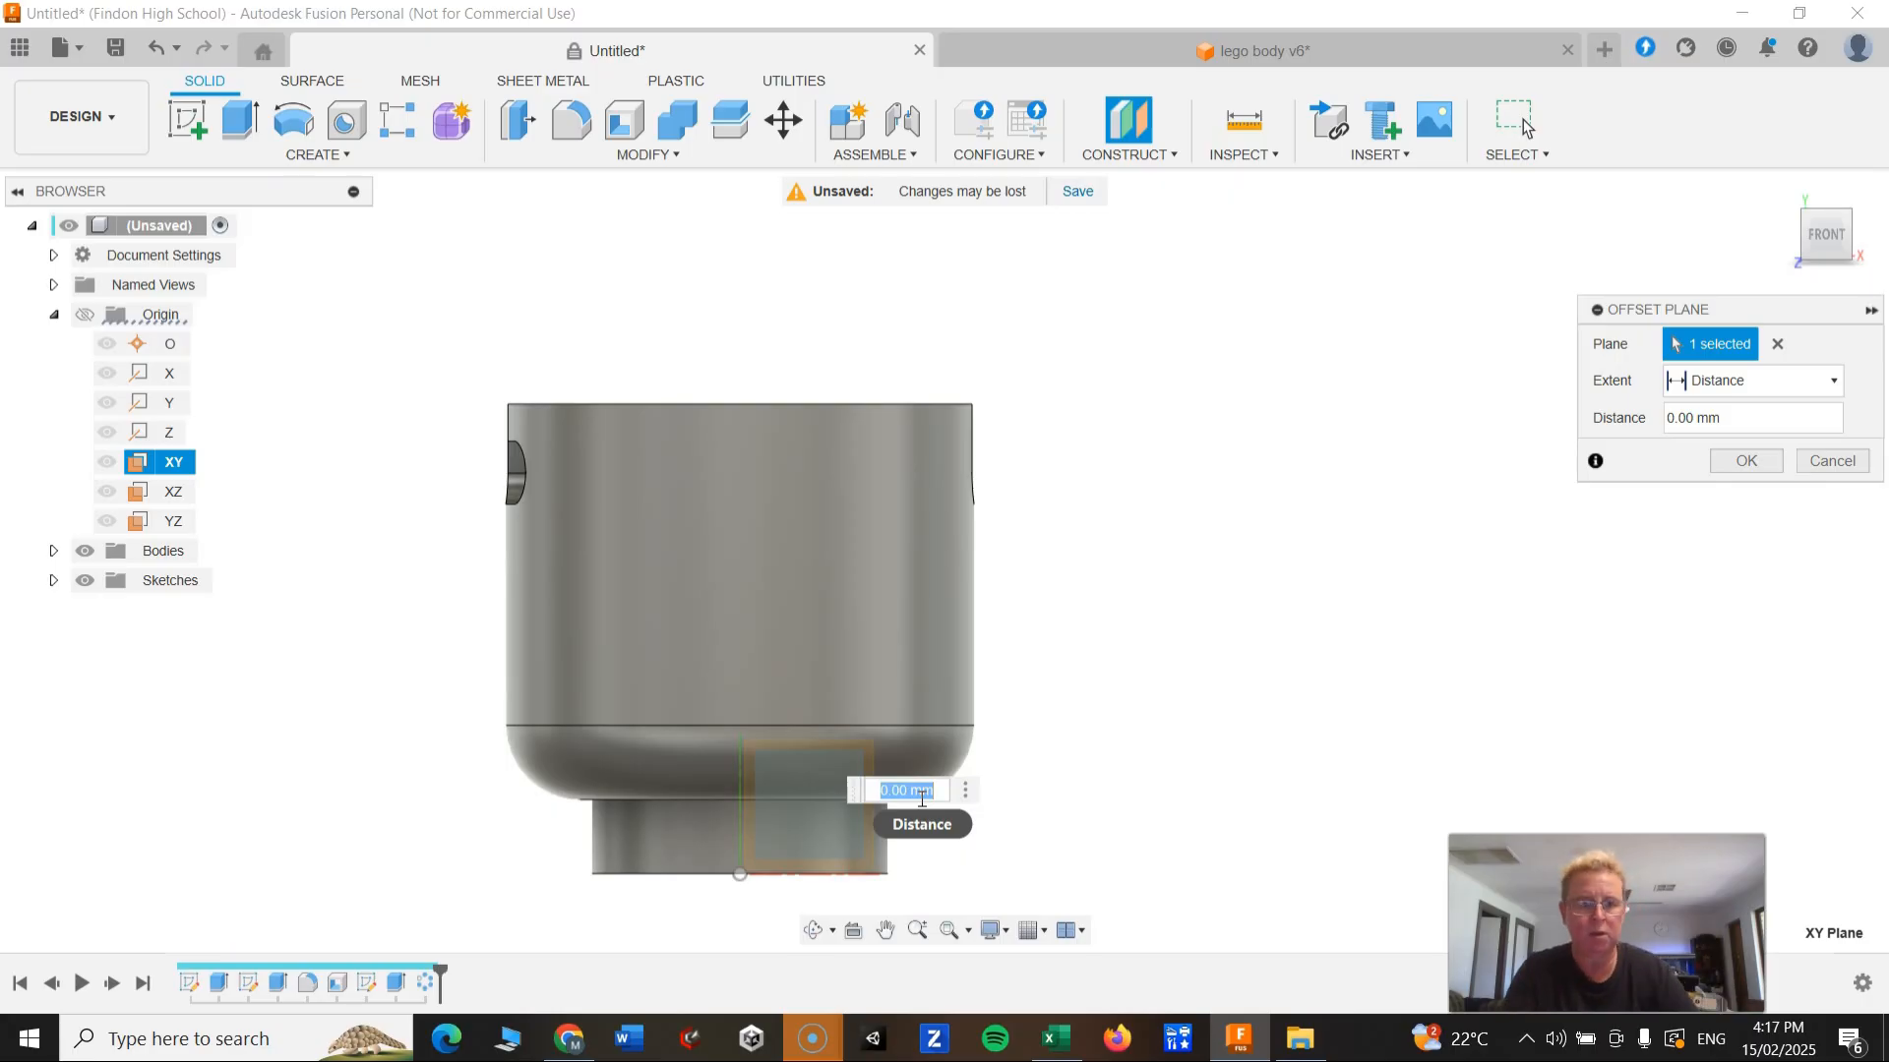
key(Return)
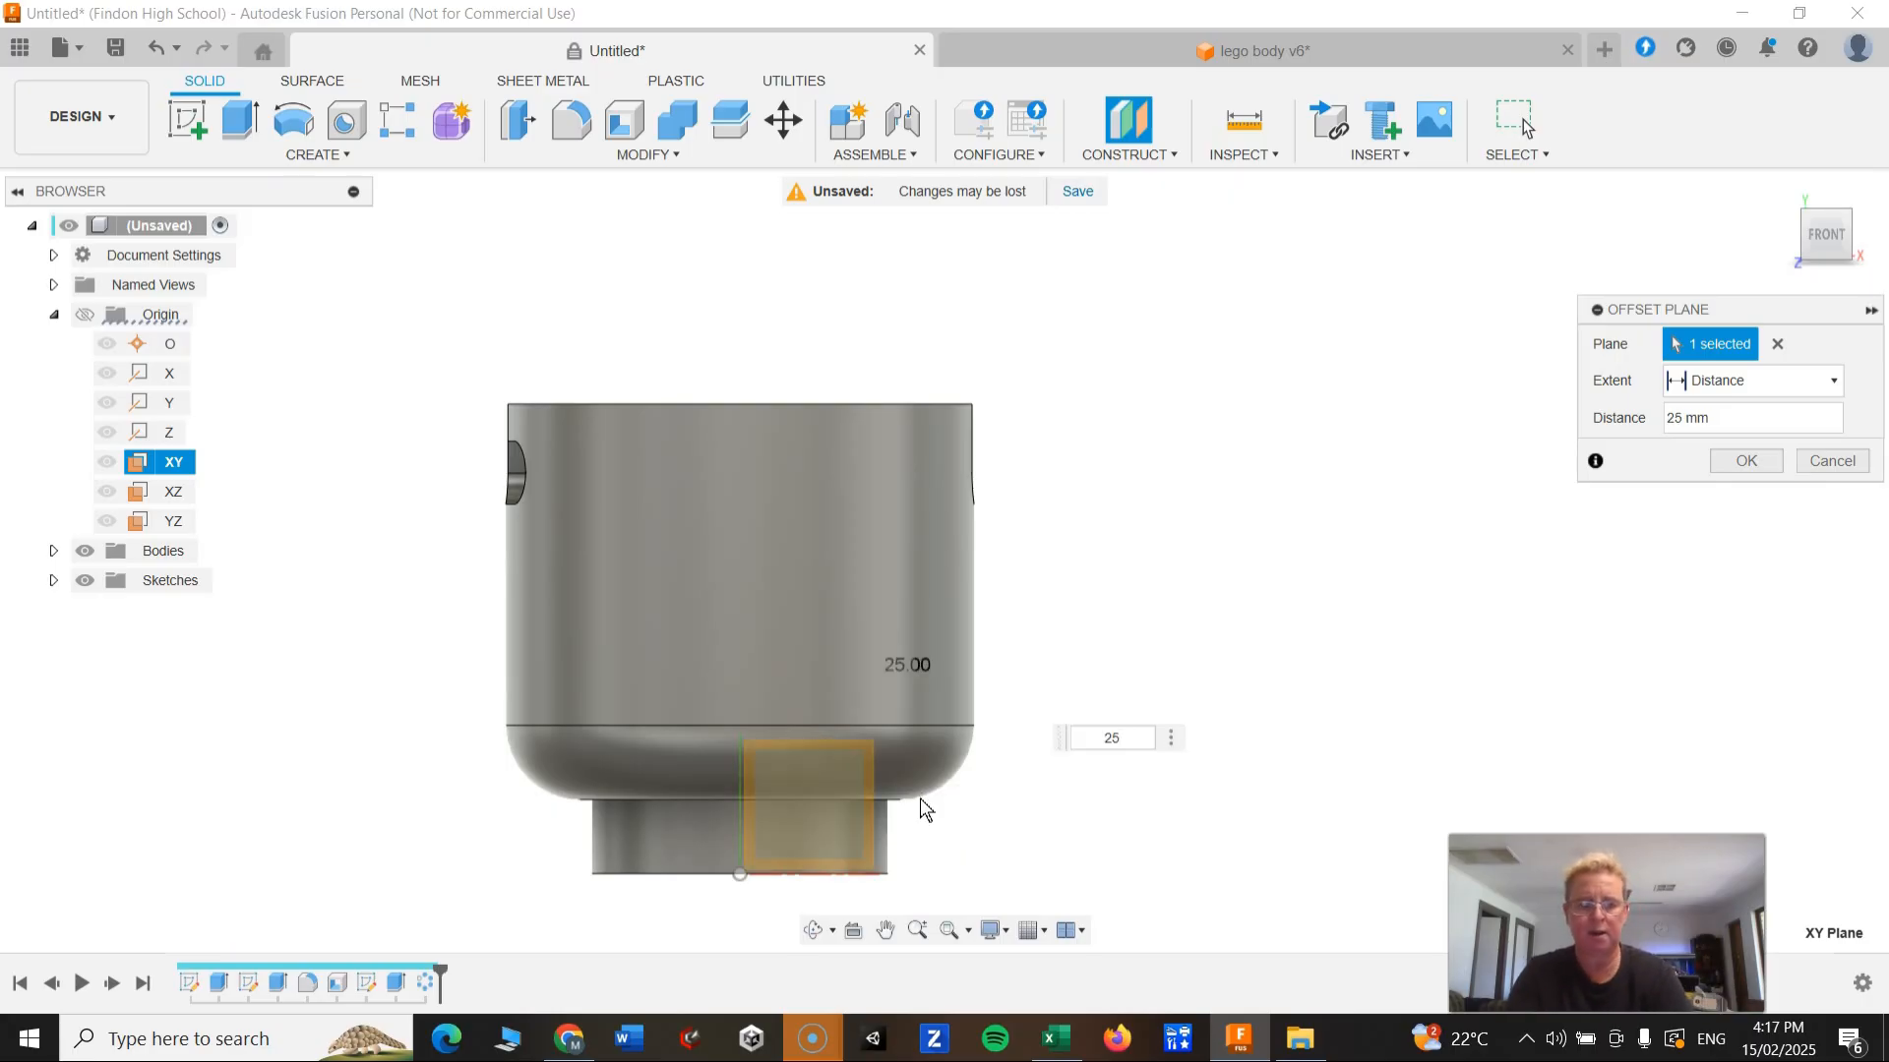
key(Return)
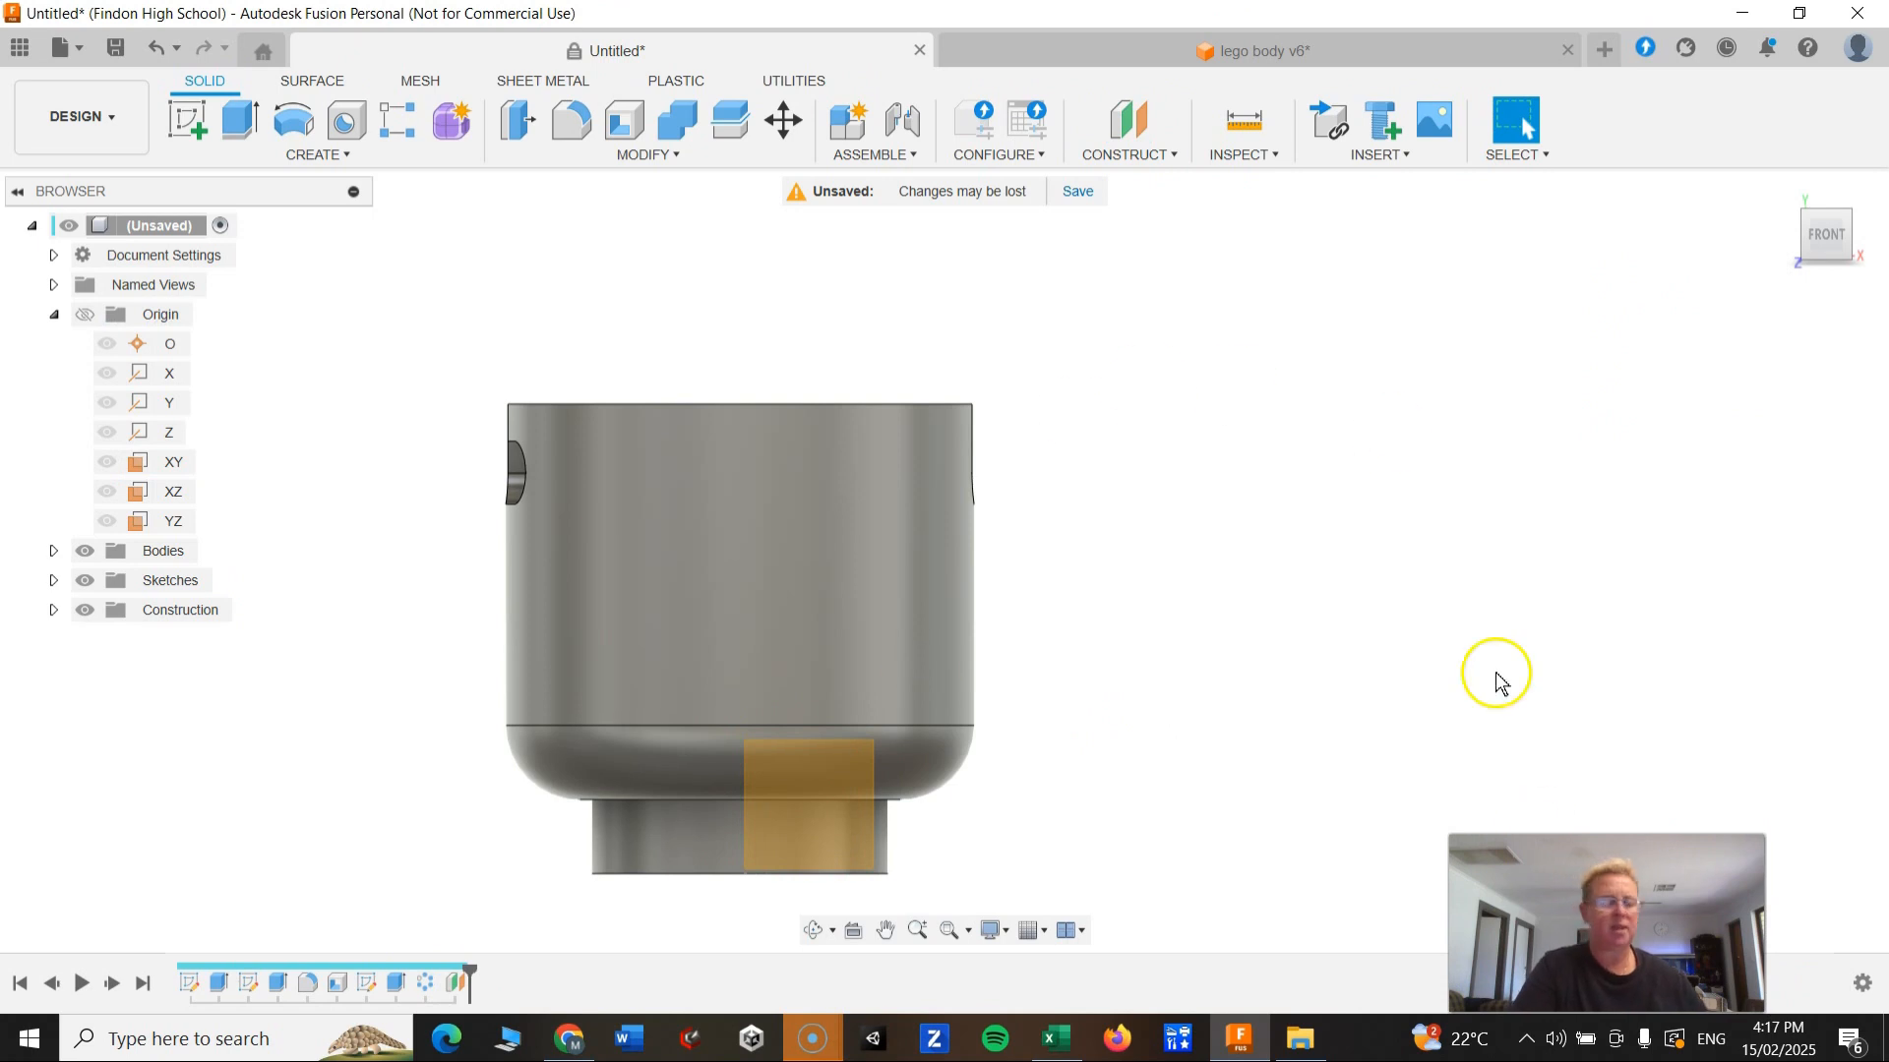
shift+middle_drag(1117, 728, 771, 758)
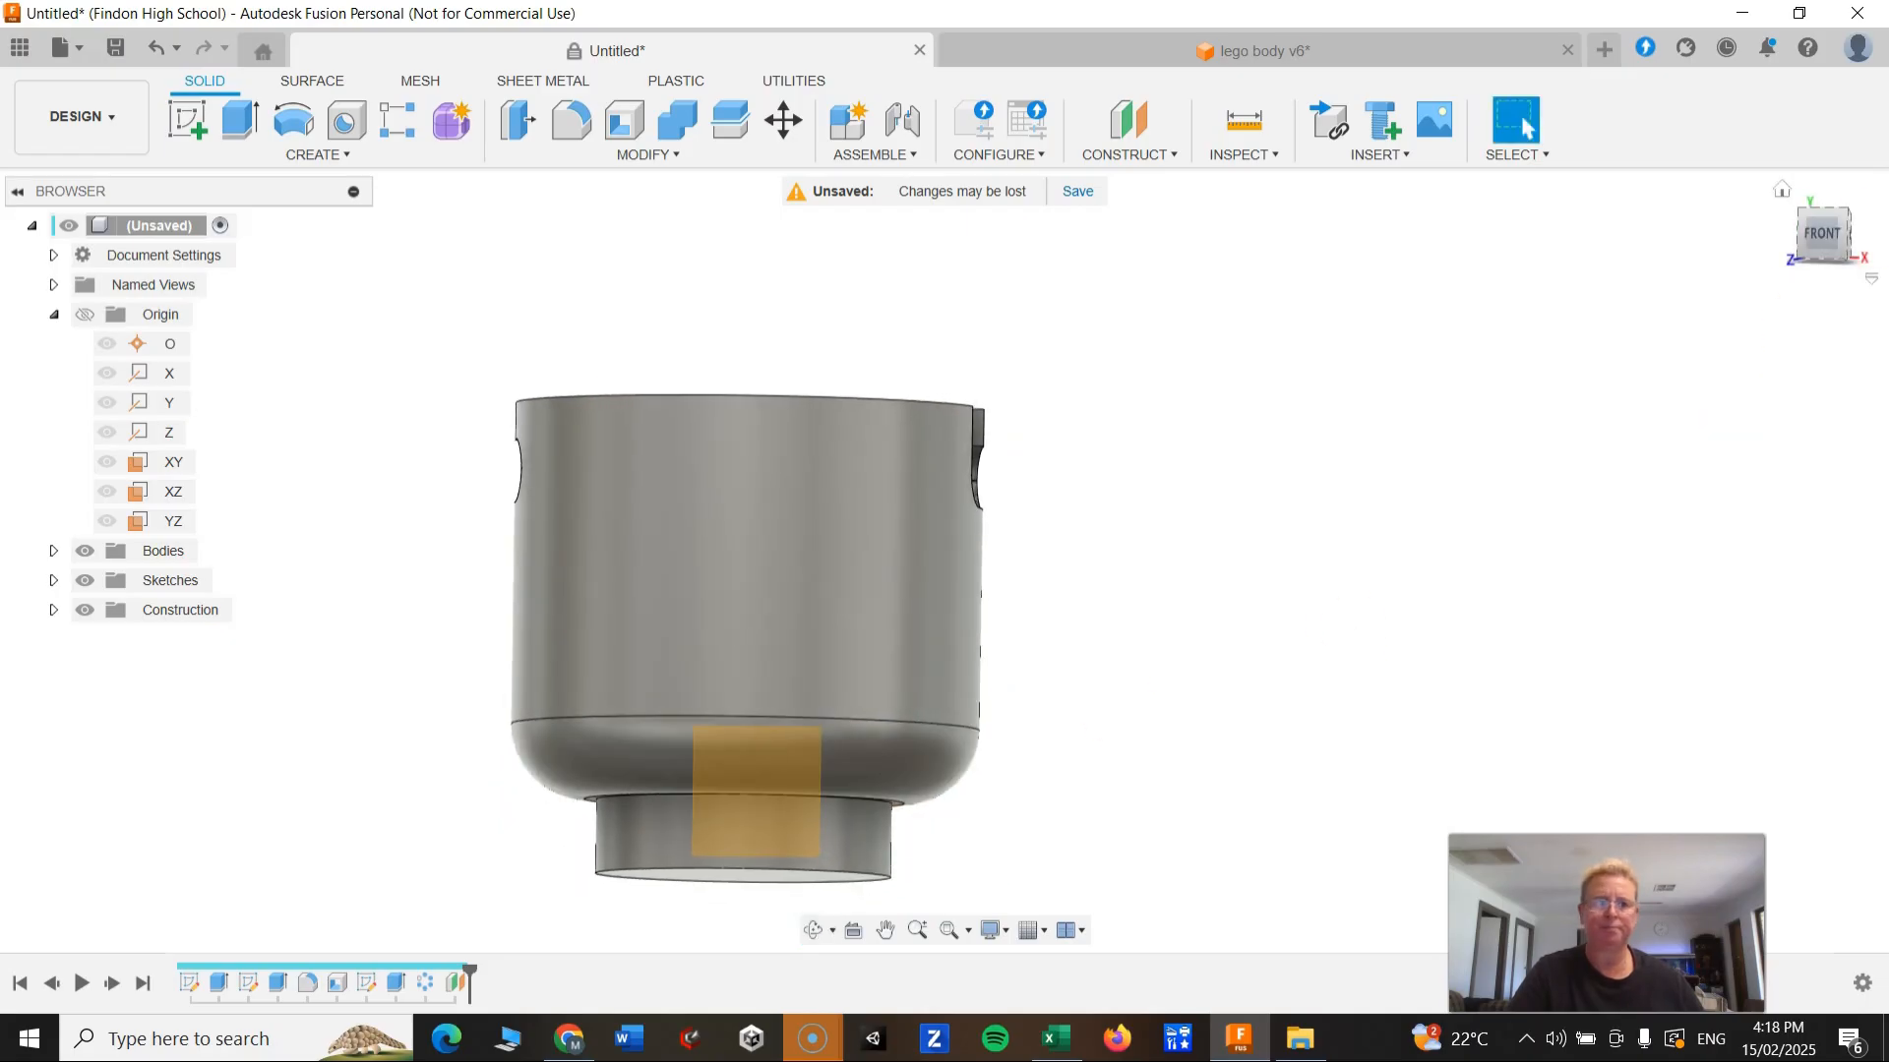
click(1820, 240)
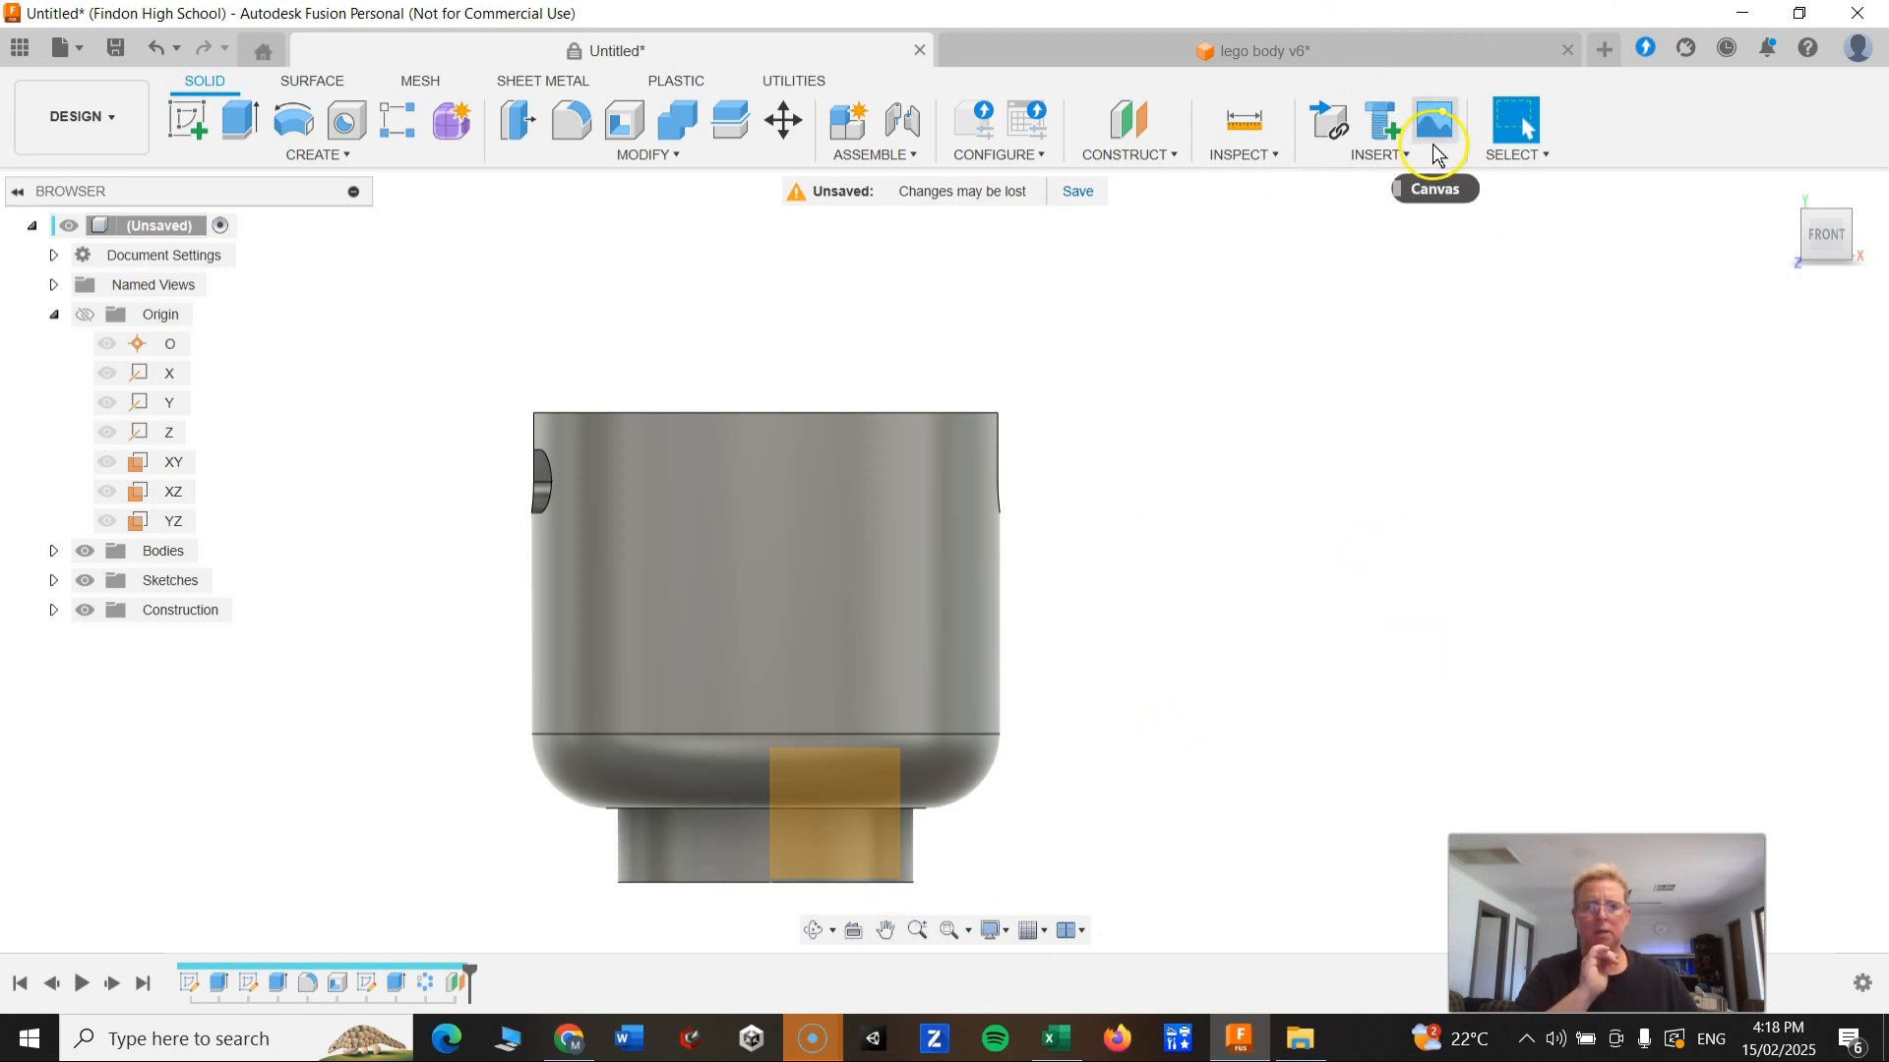
Step: Start a canvas from the computer using lego-face-logo-png_seeklogo-535338.png on the Desktop
click(1374, 158)
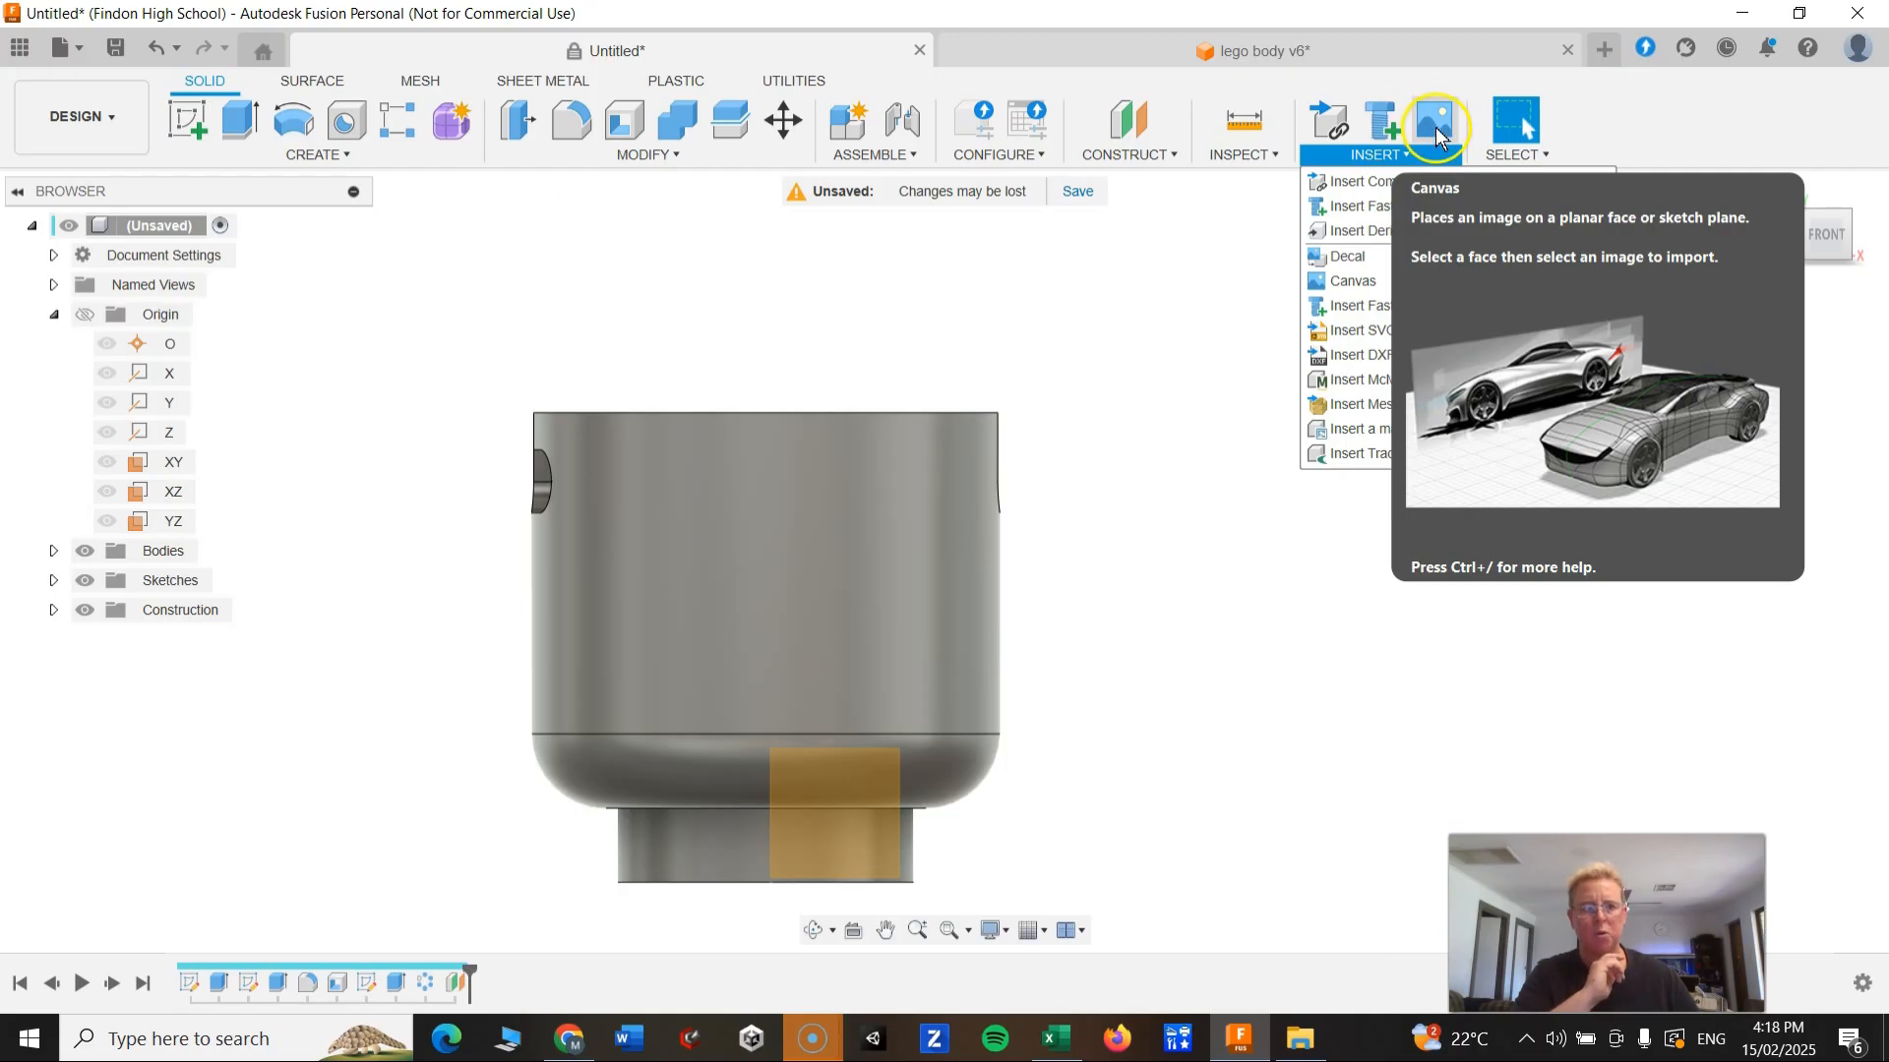
click(1435, 130)
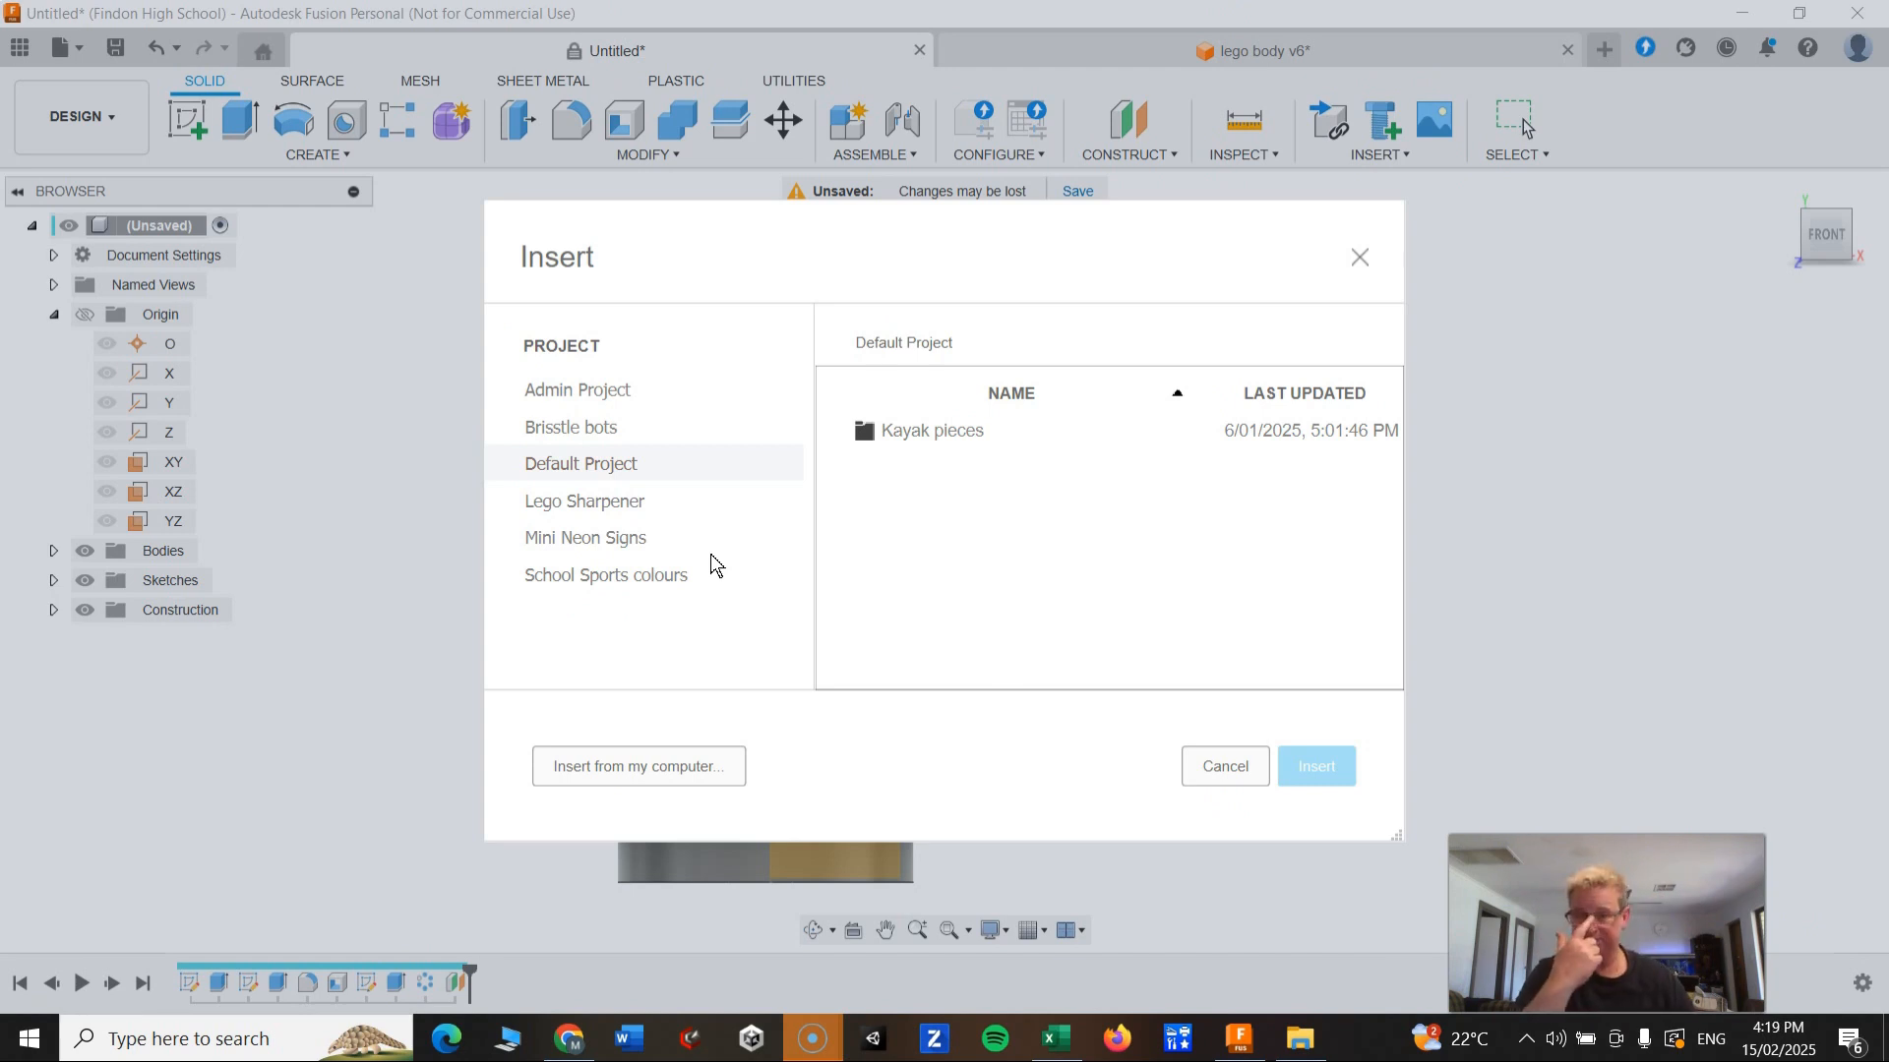
click(606, 776)
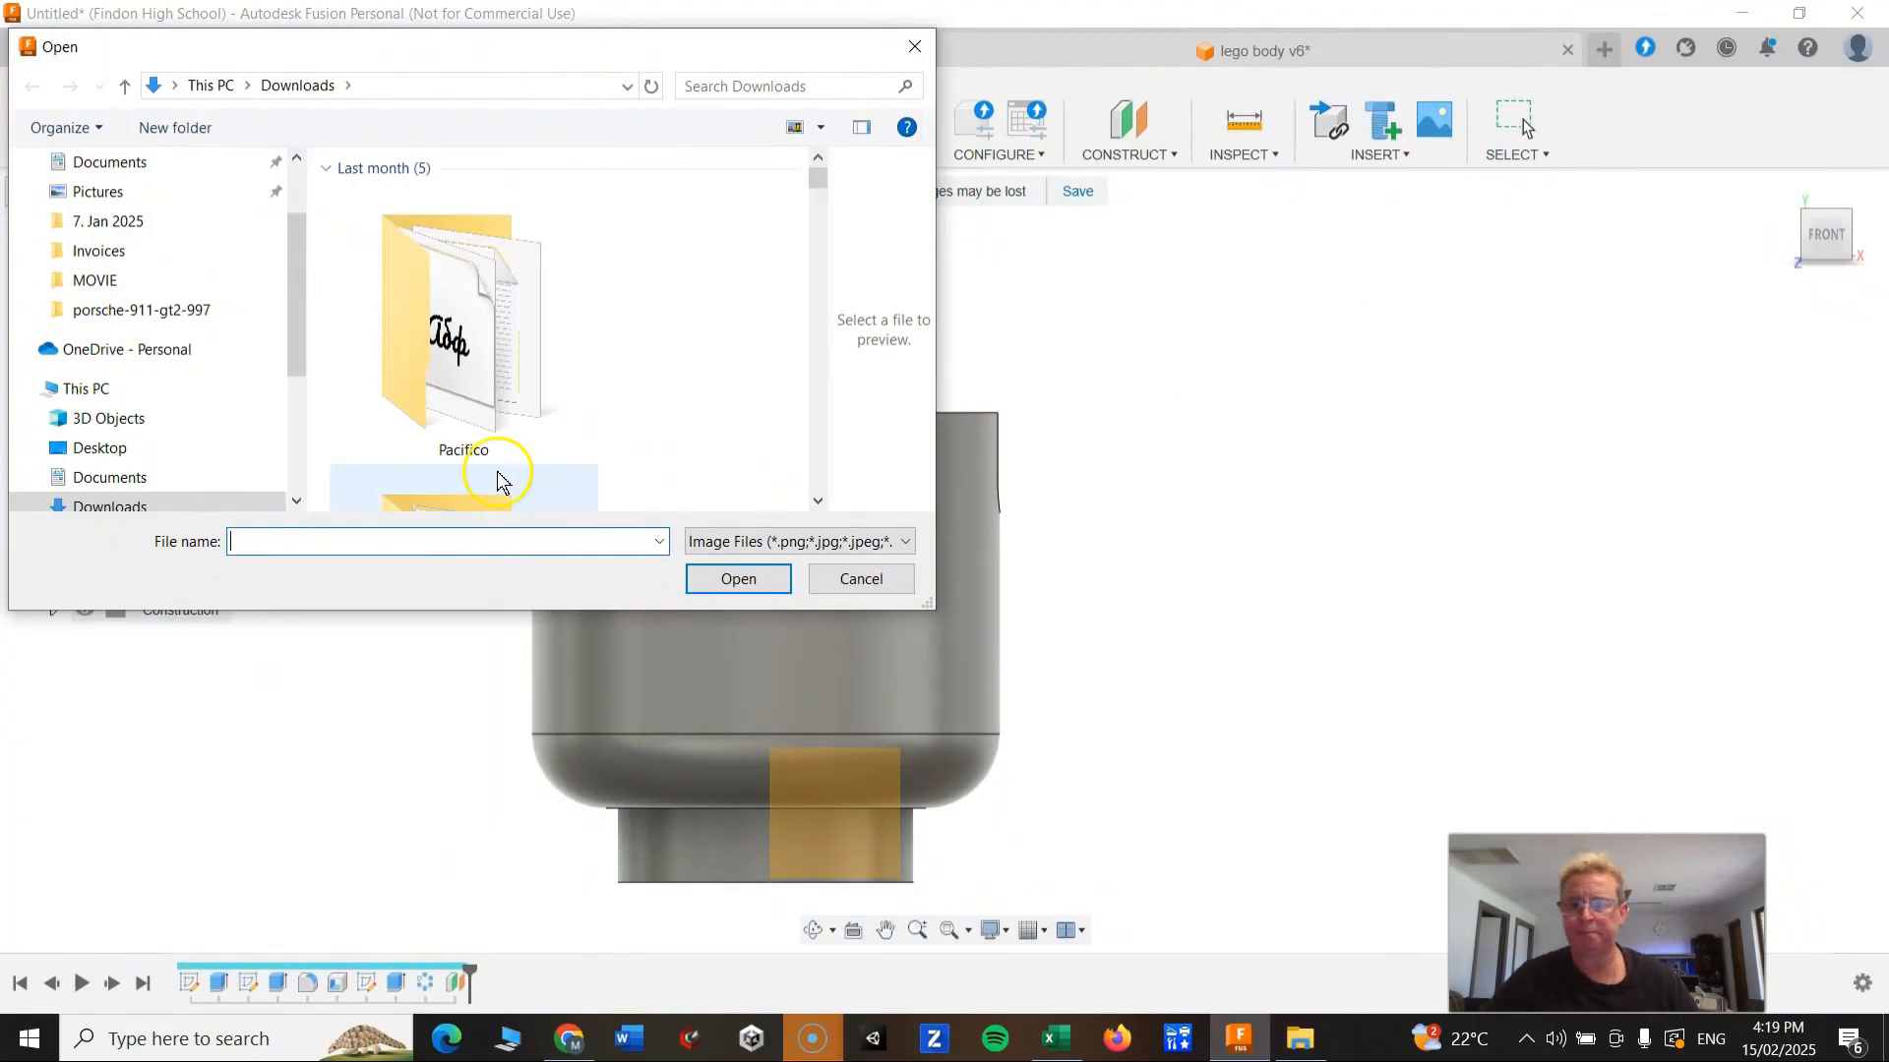
scroll(167, 276, up, 2)
click(99, 212)
click(747, 442)
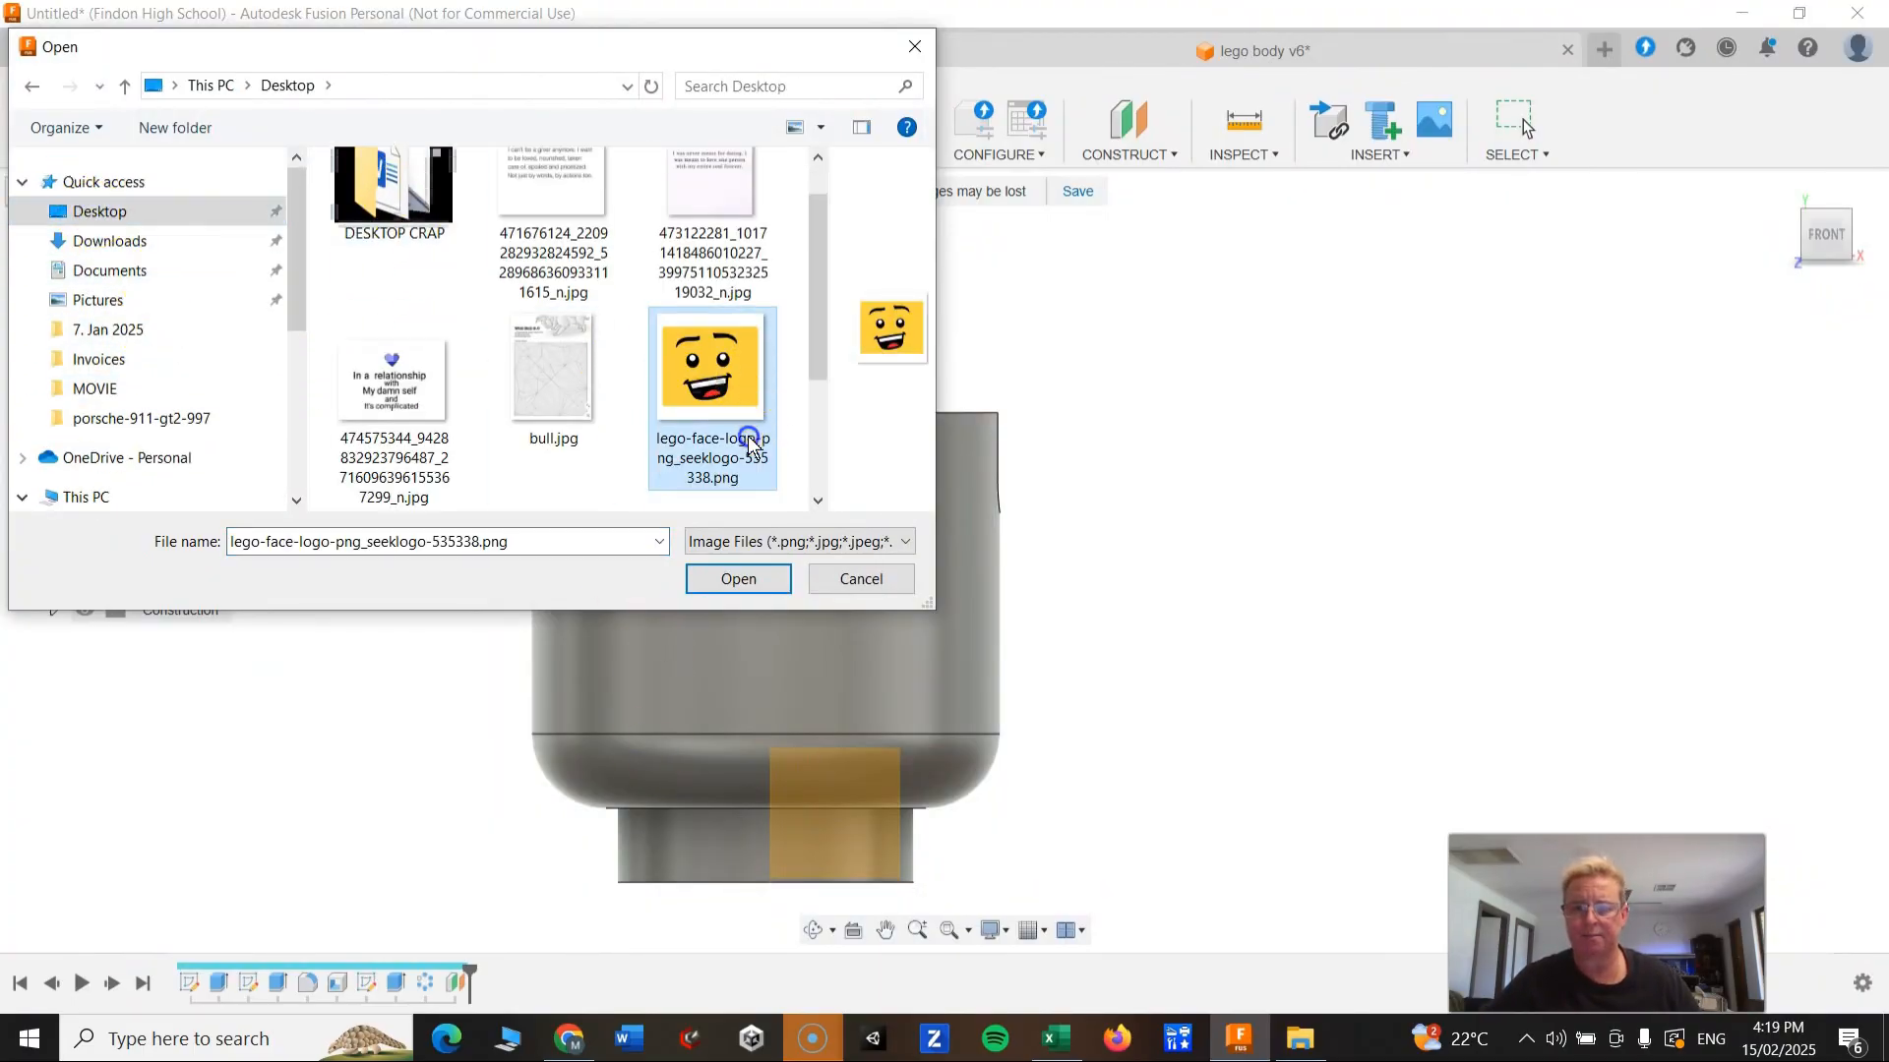
double_click(718, 388)
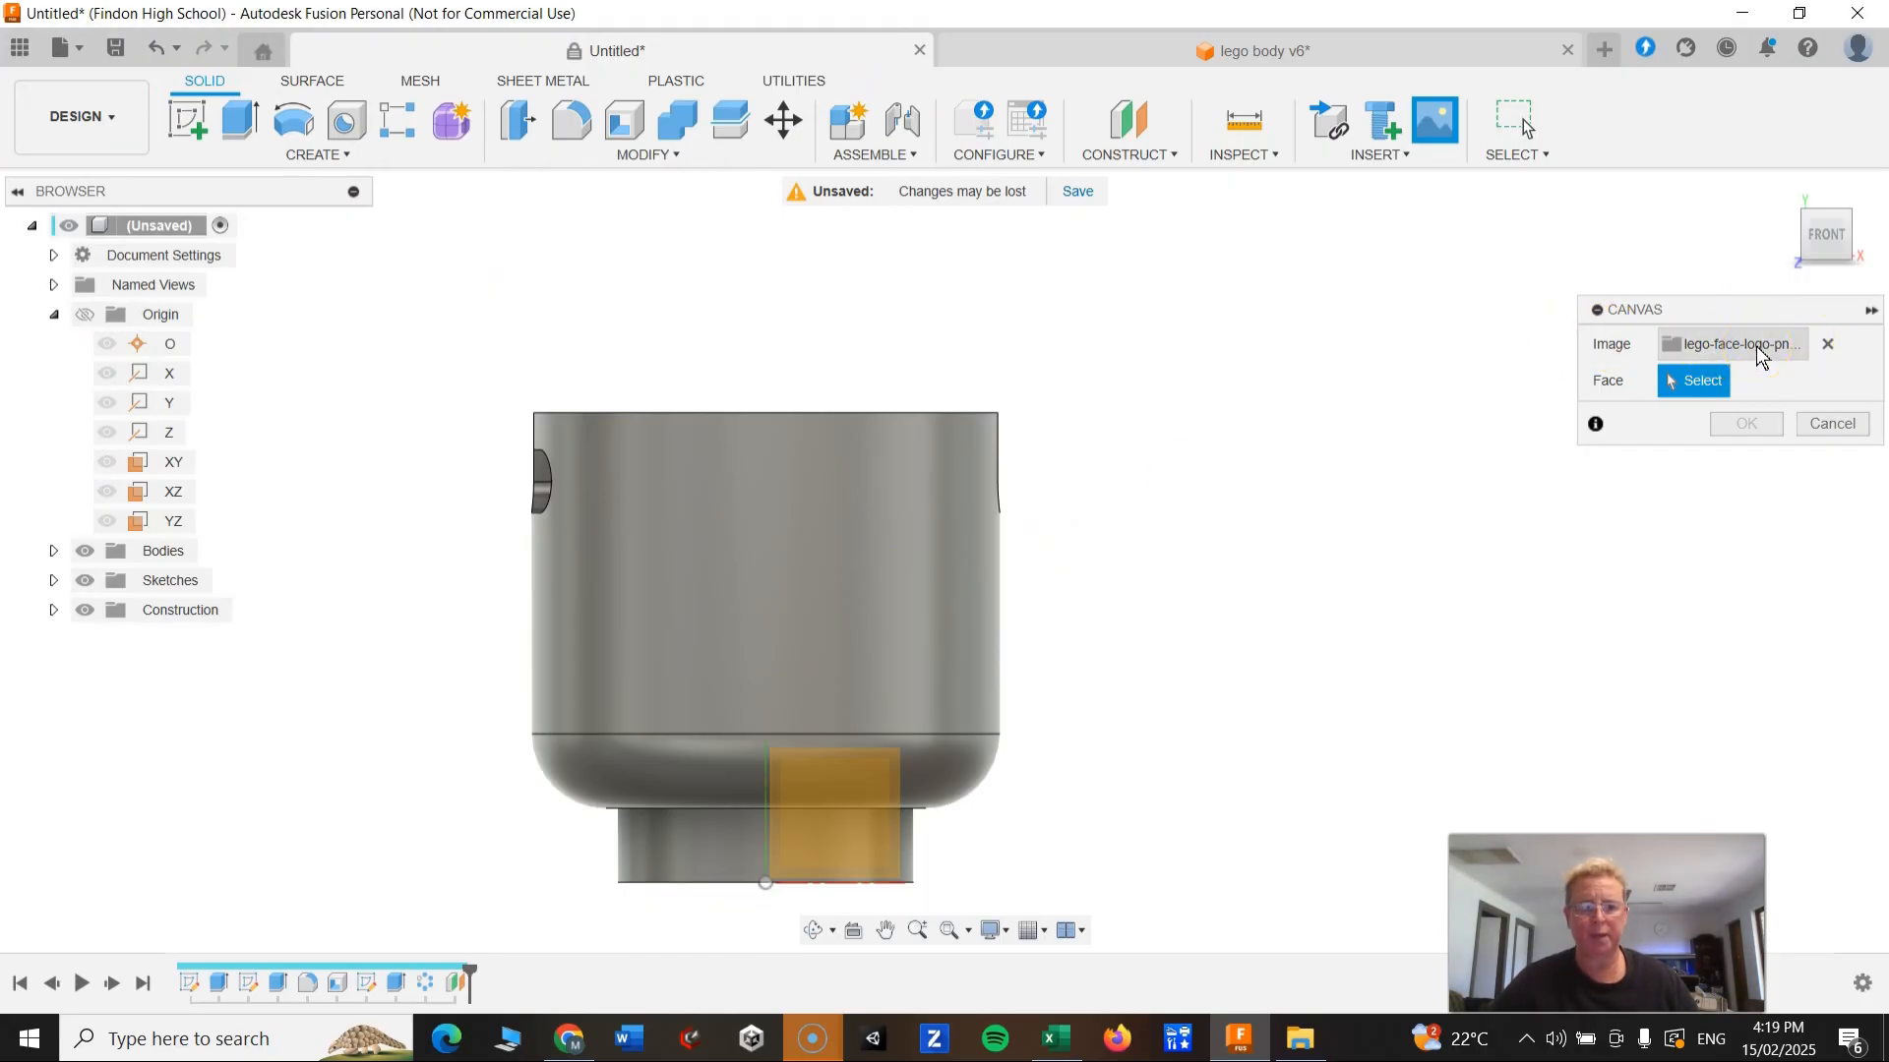
Step: Place the face canvas on the offset plane in front of the head, and return to the front view
click(1672, 388)
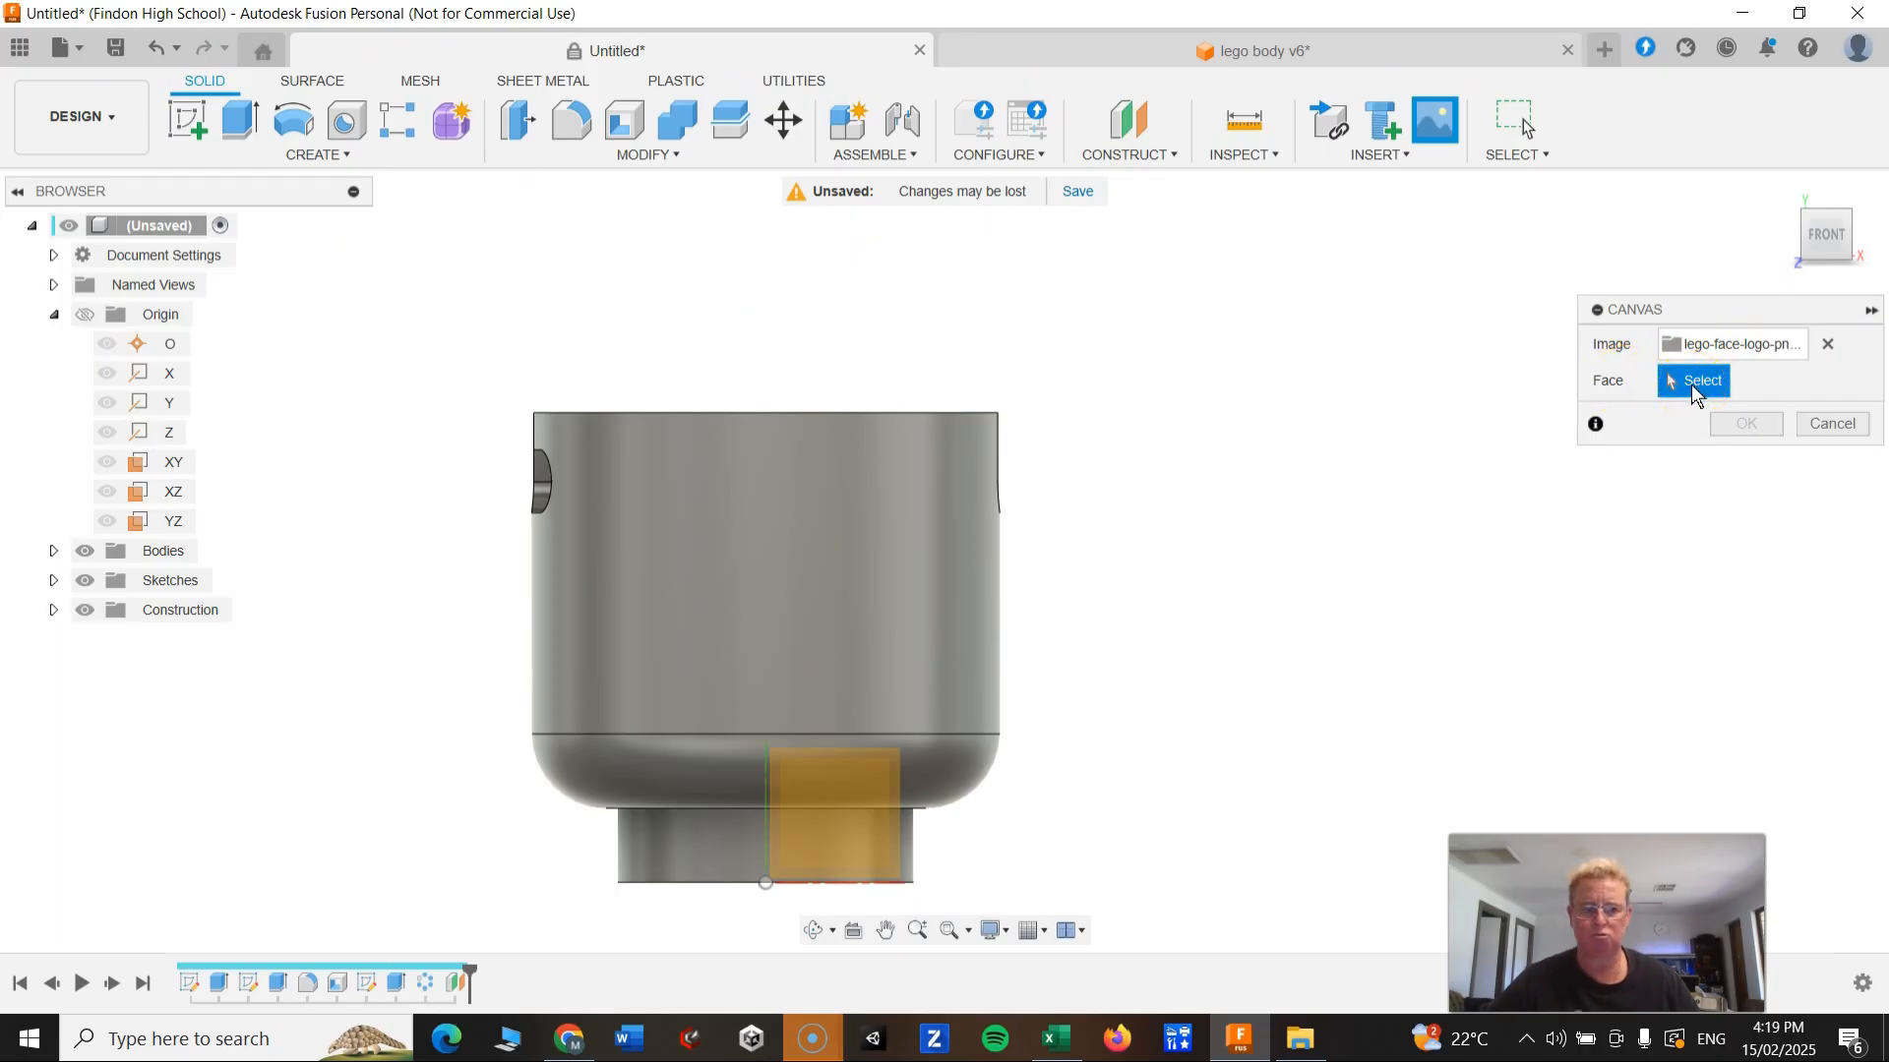
shift+middle_drag(1319, 519, 1195, 521)
click(686, 748)
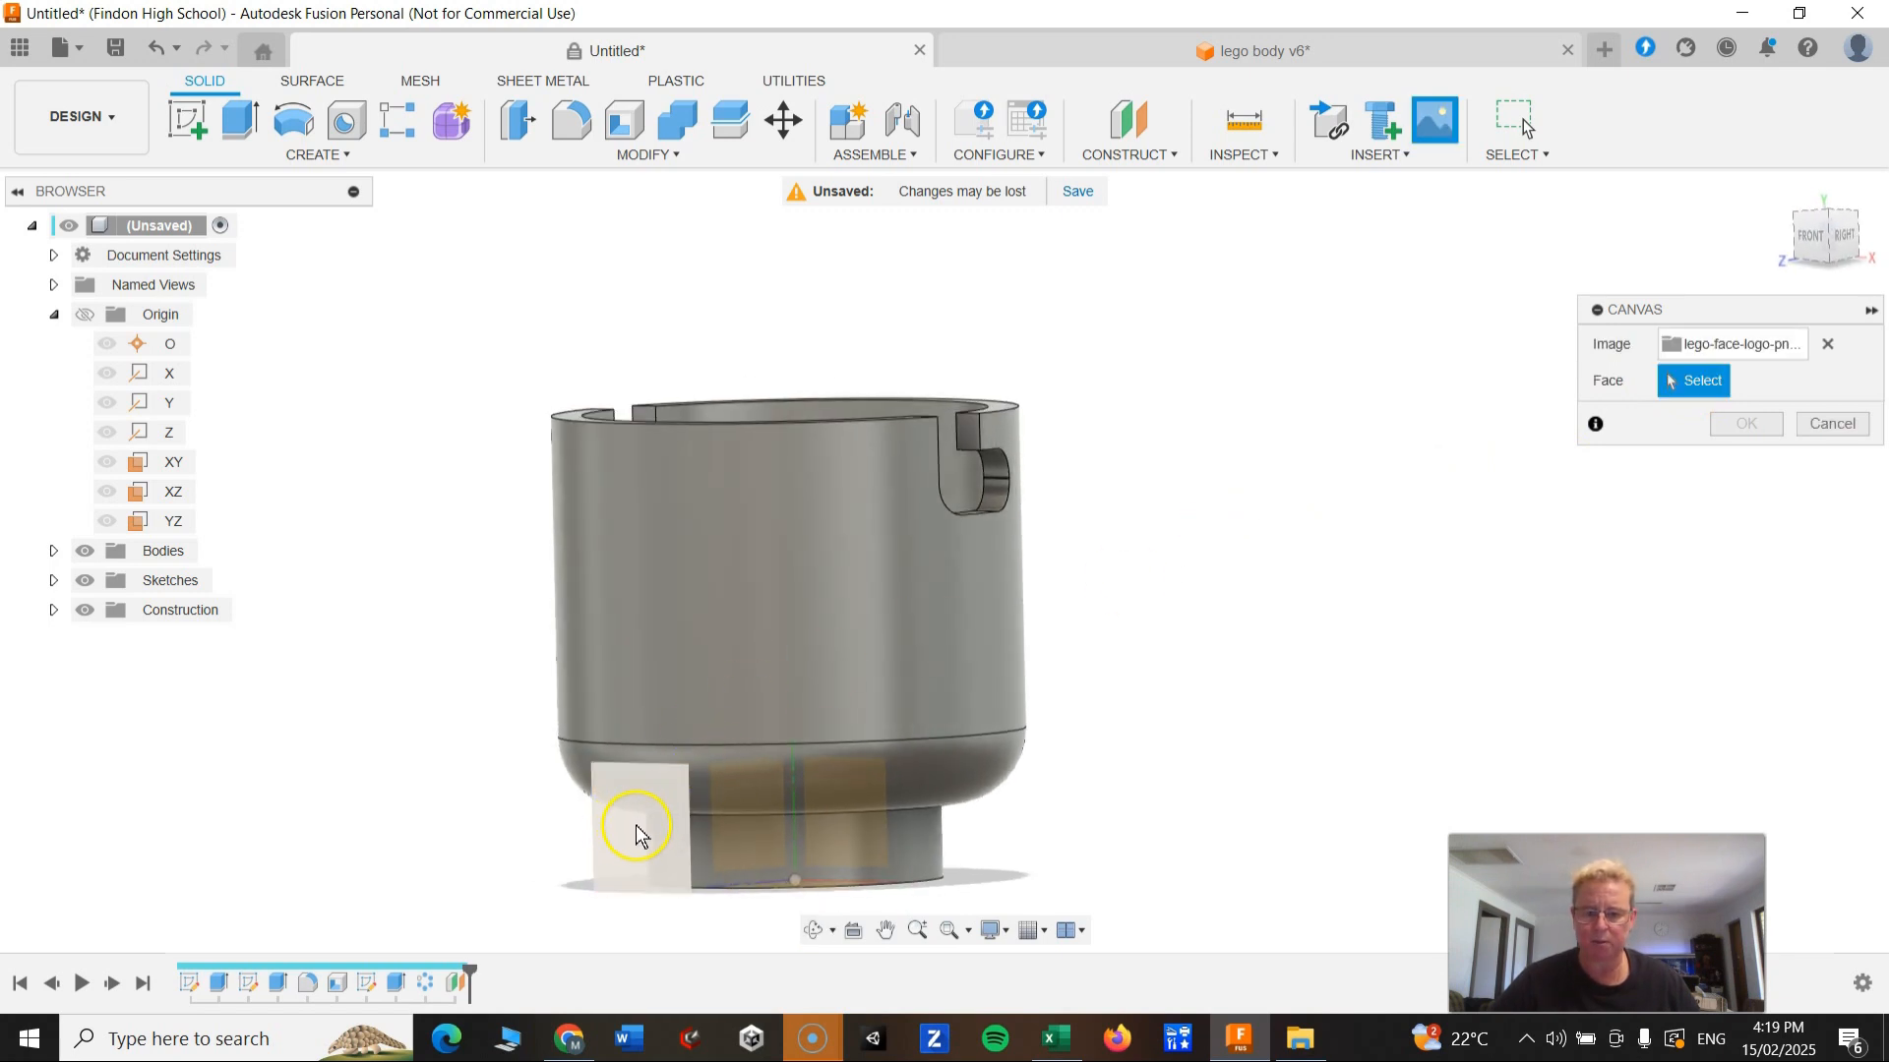
shift+middle_drag(817, 779, 564, 837)
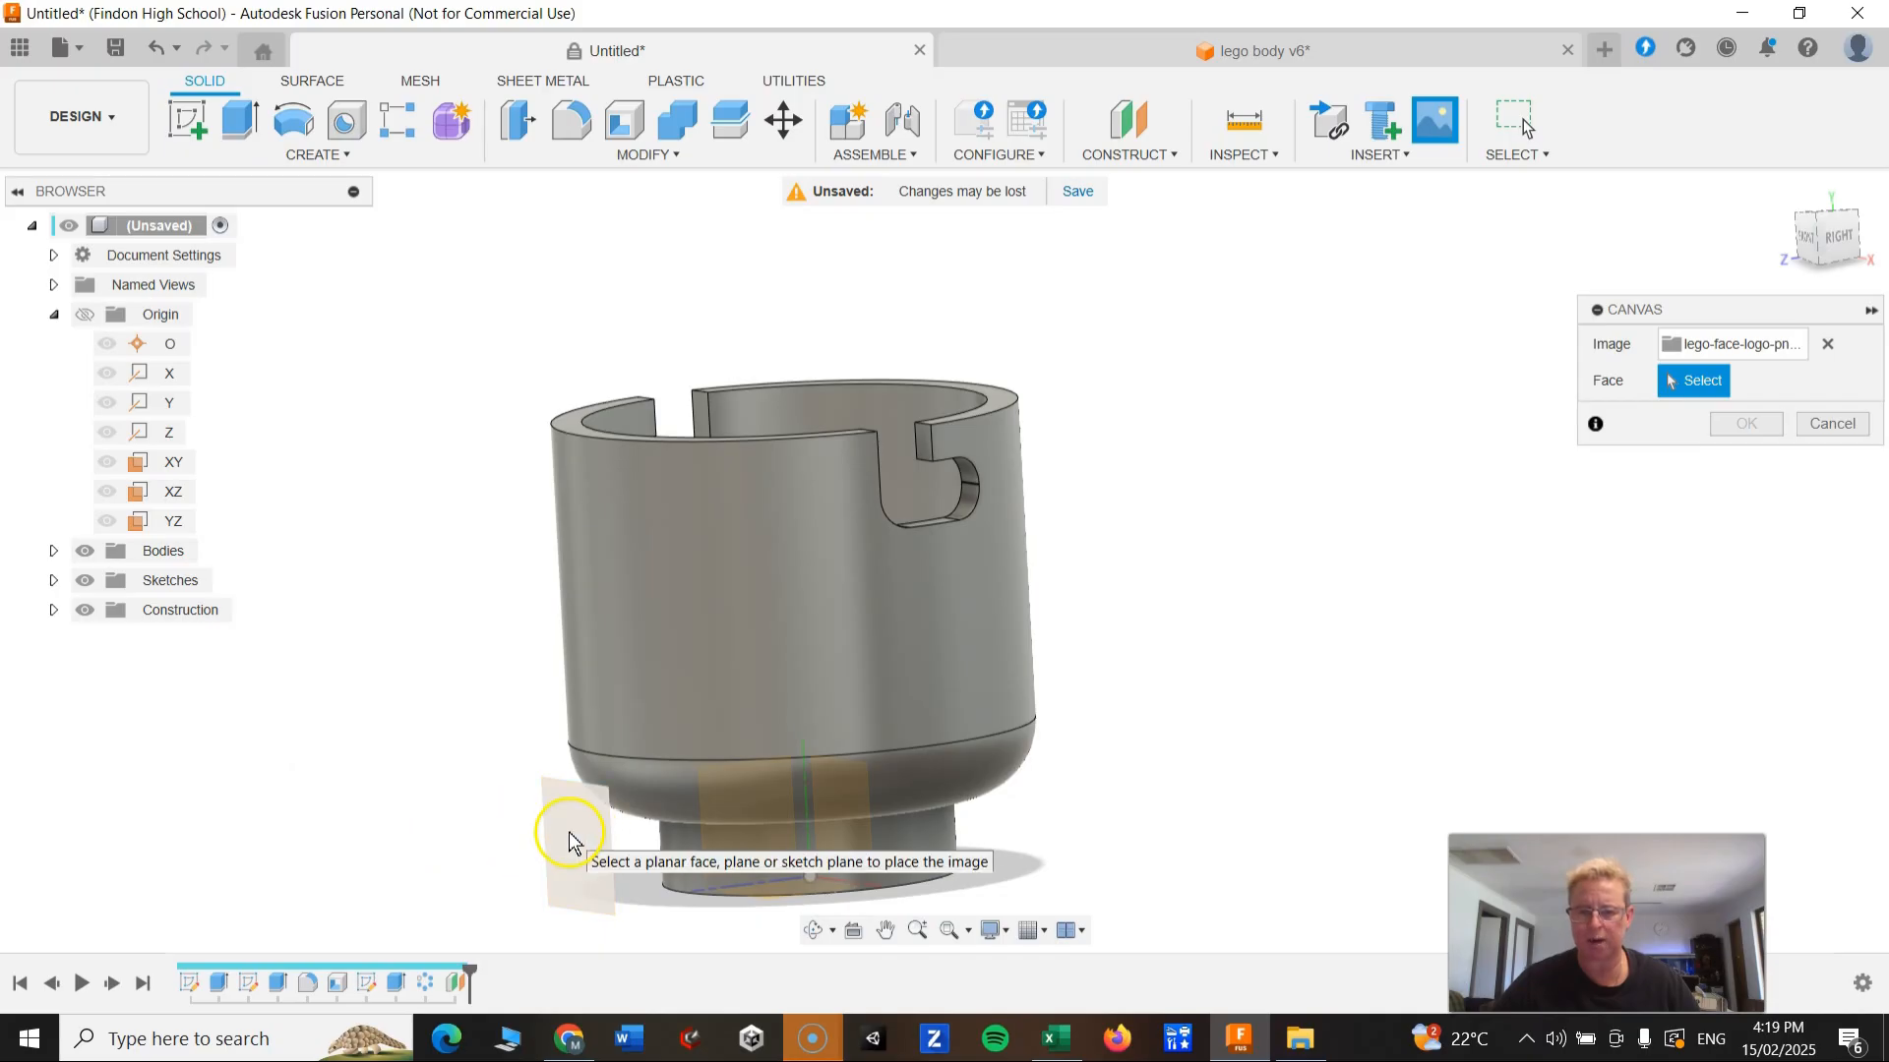
click(570, 842)
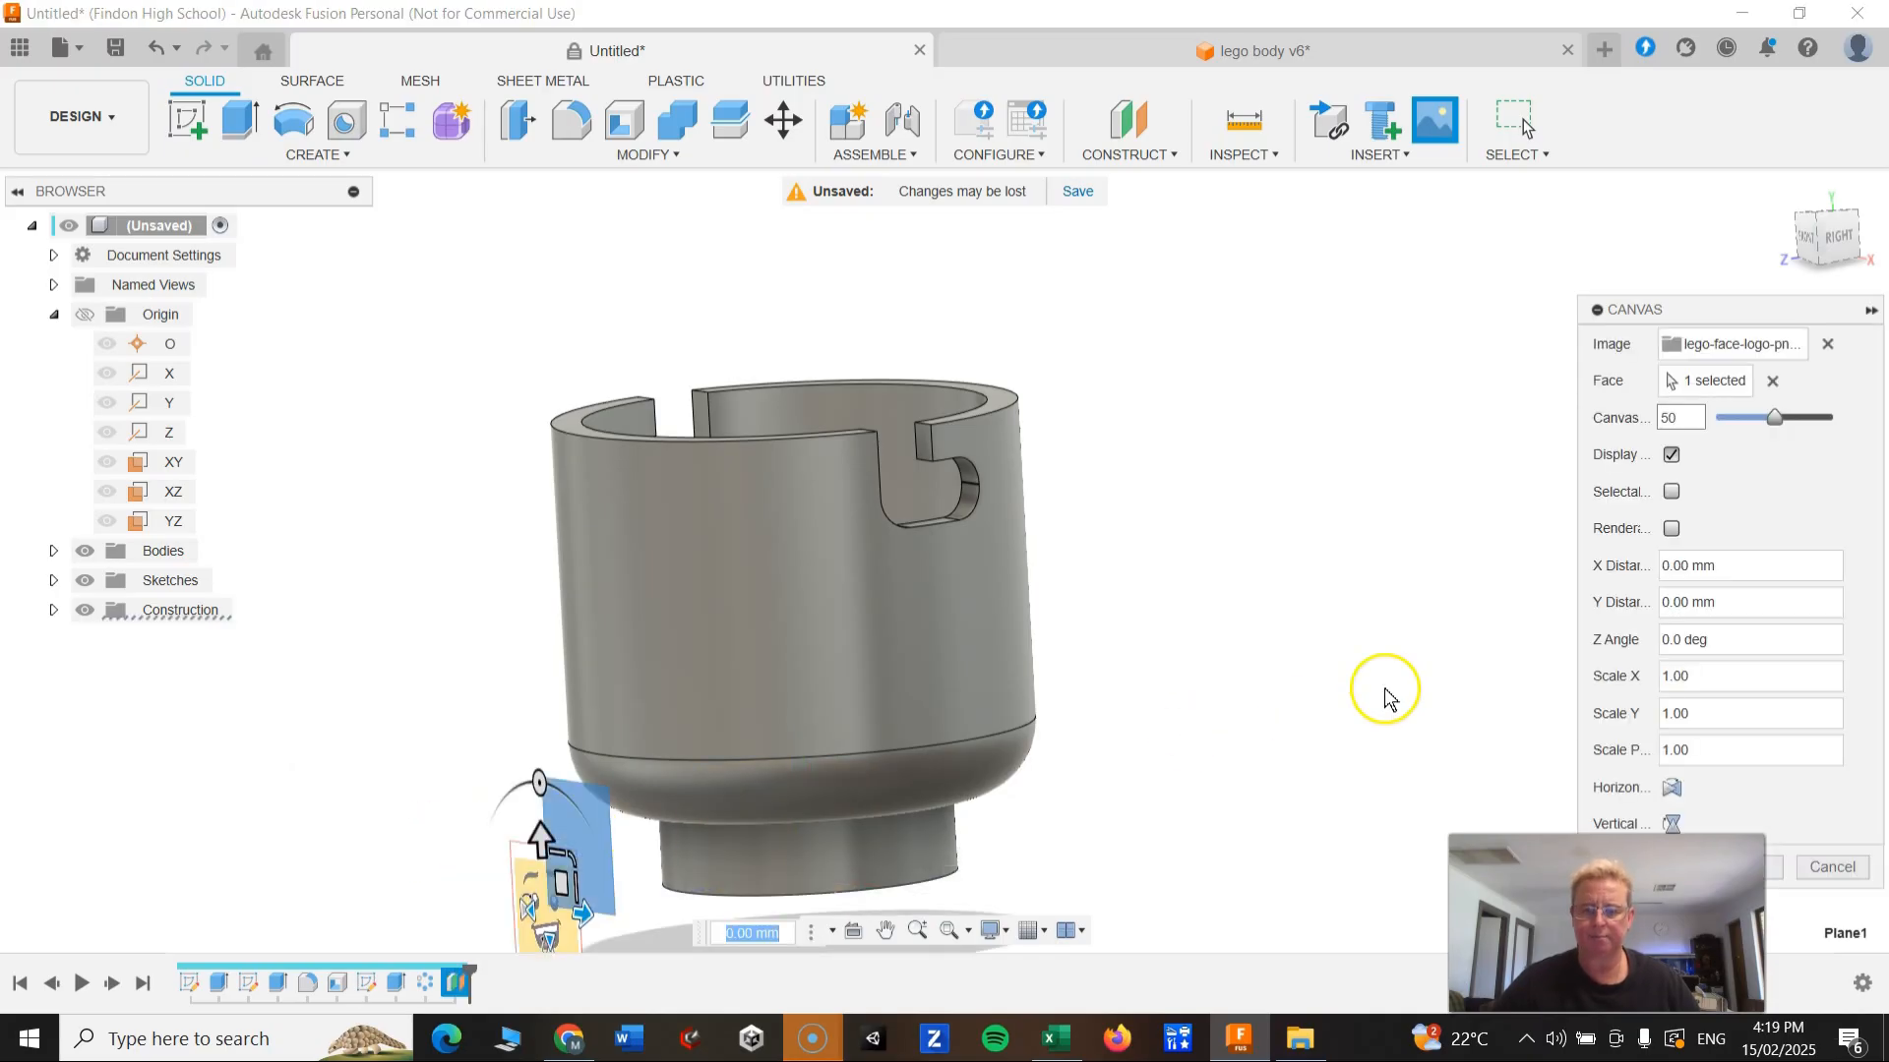
shift+middle_drag(1117, 746, 1272, 709)
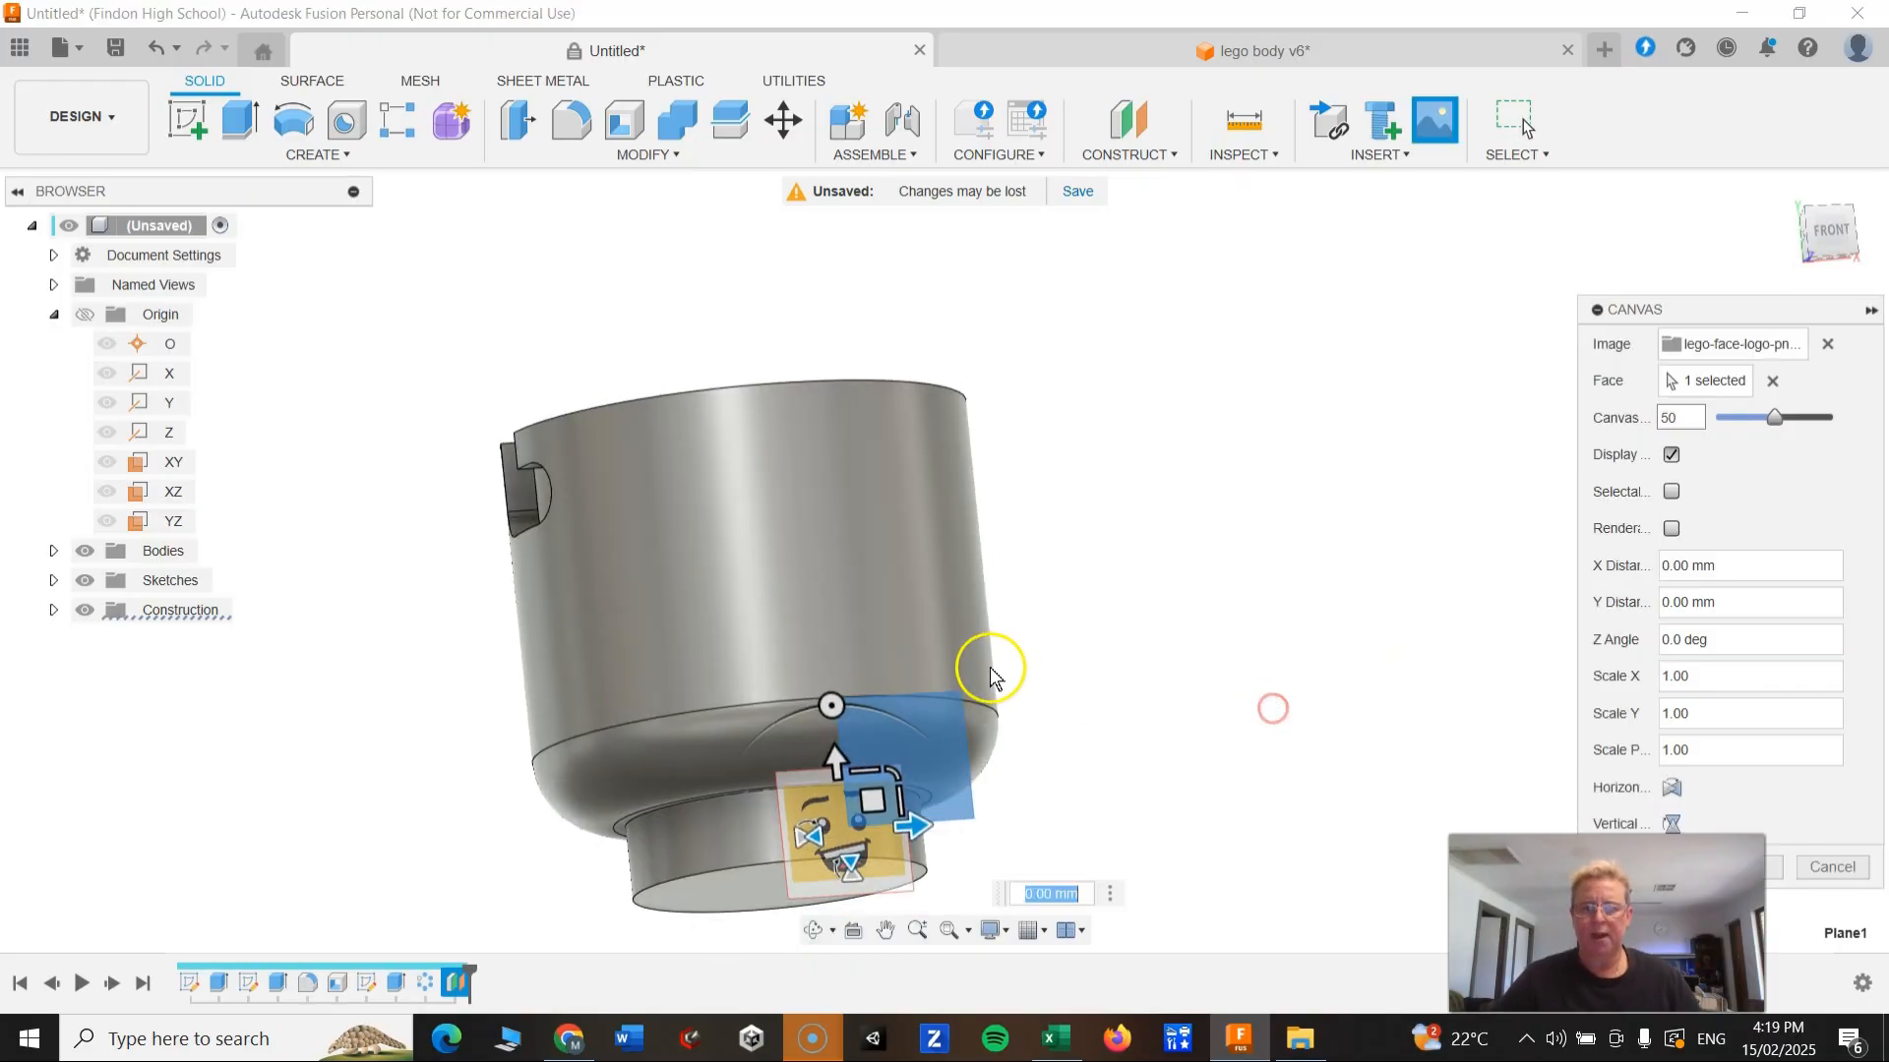
click(1830, 232)
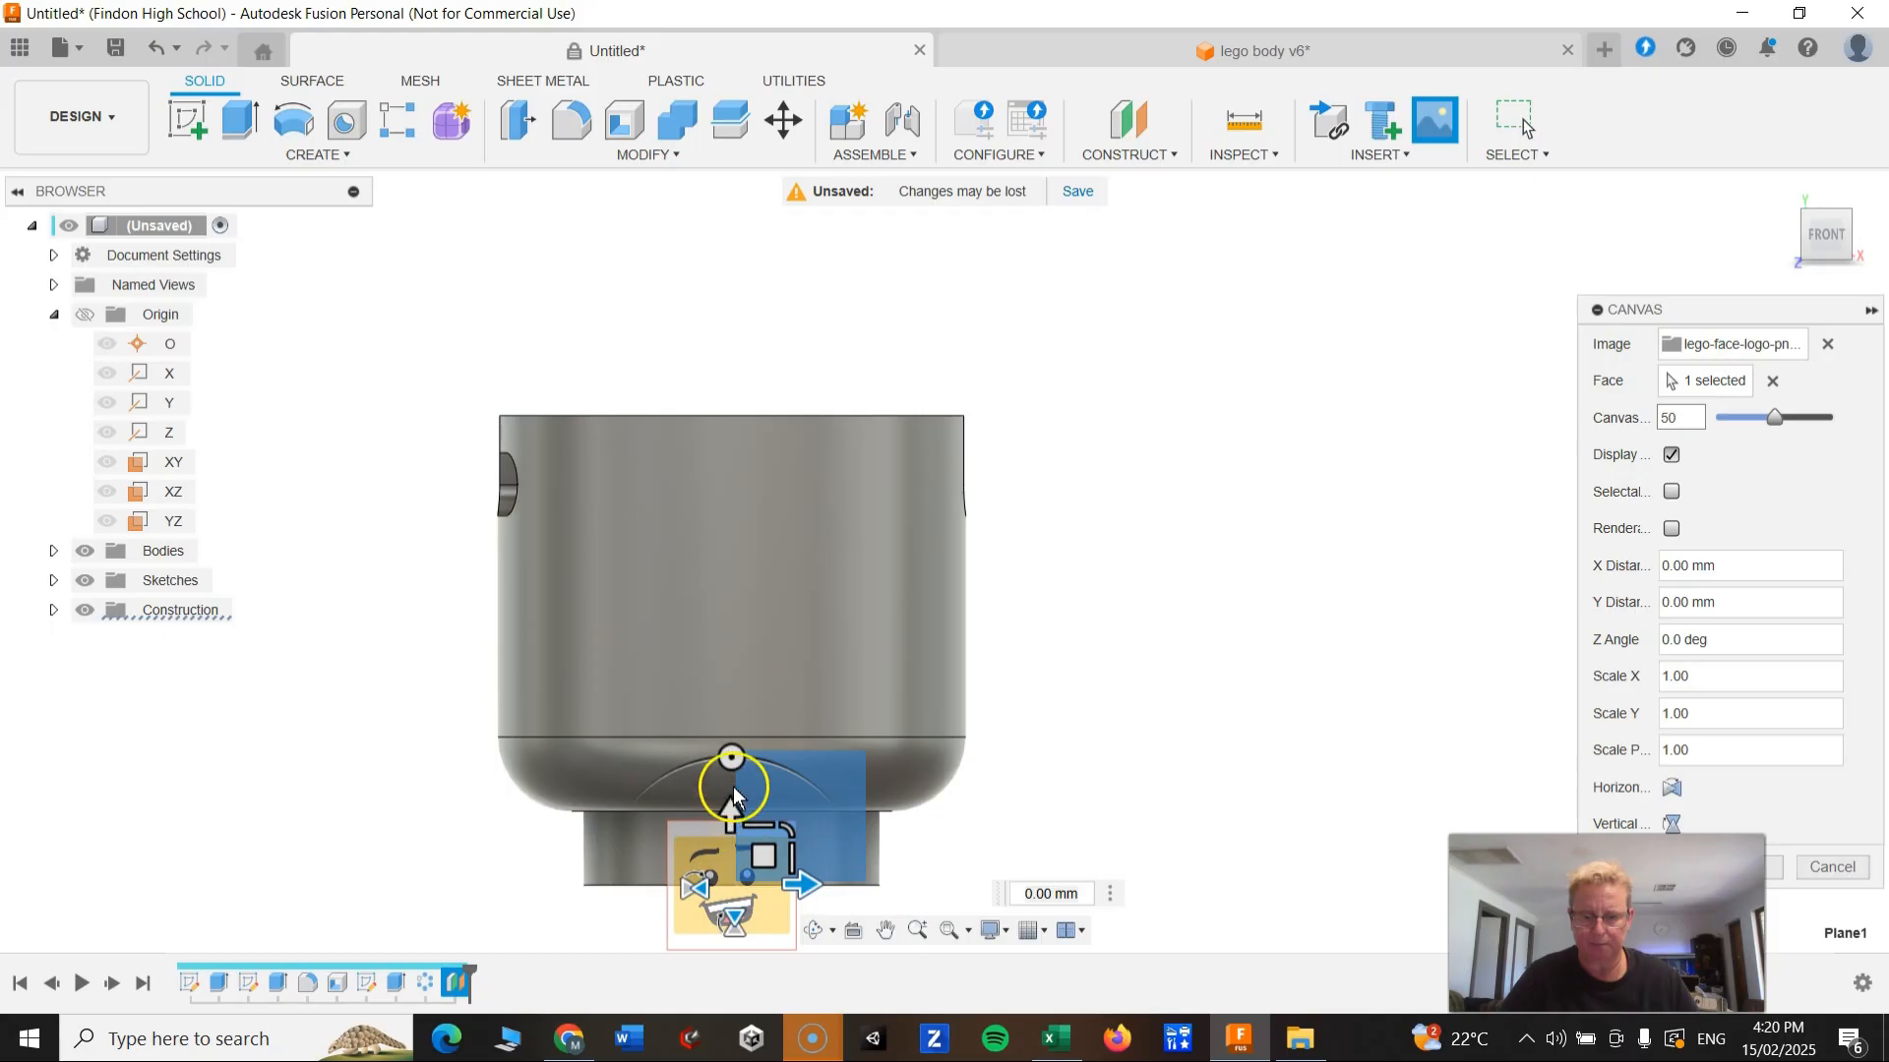
Step: Move the face canvas up to the middle of the head and scale it uniformly to about 3.39
drag(725, 759, 730, 487)
mouse_move(804, 566)
mouse_down()
mouse_move(1053, 562)
mouse_move(635, 563)
mouse_move(825, 585)
mouse_up()
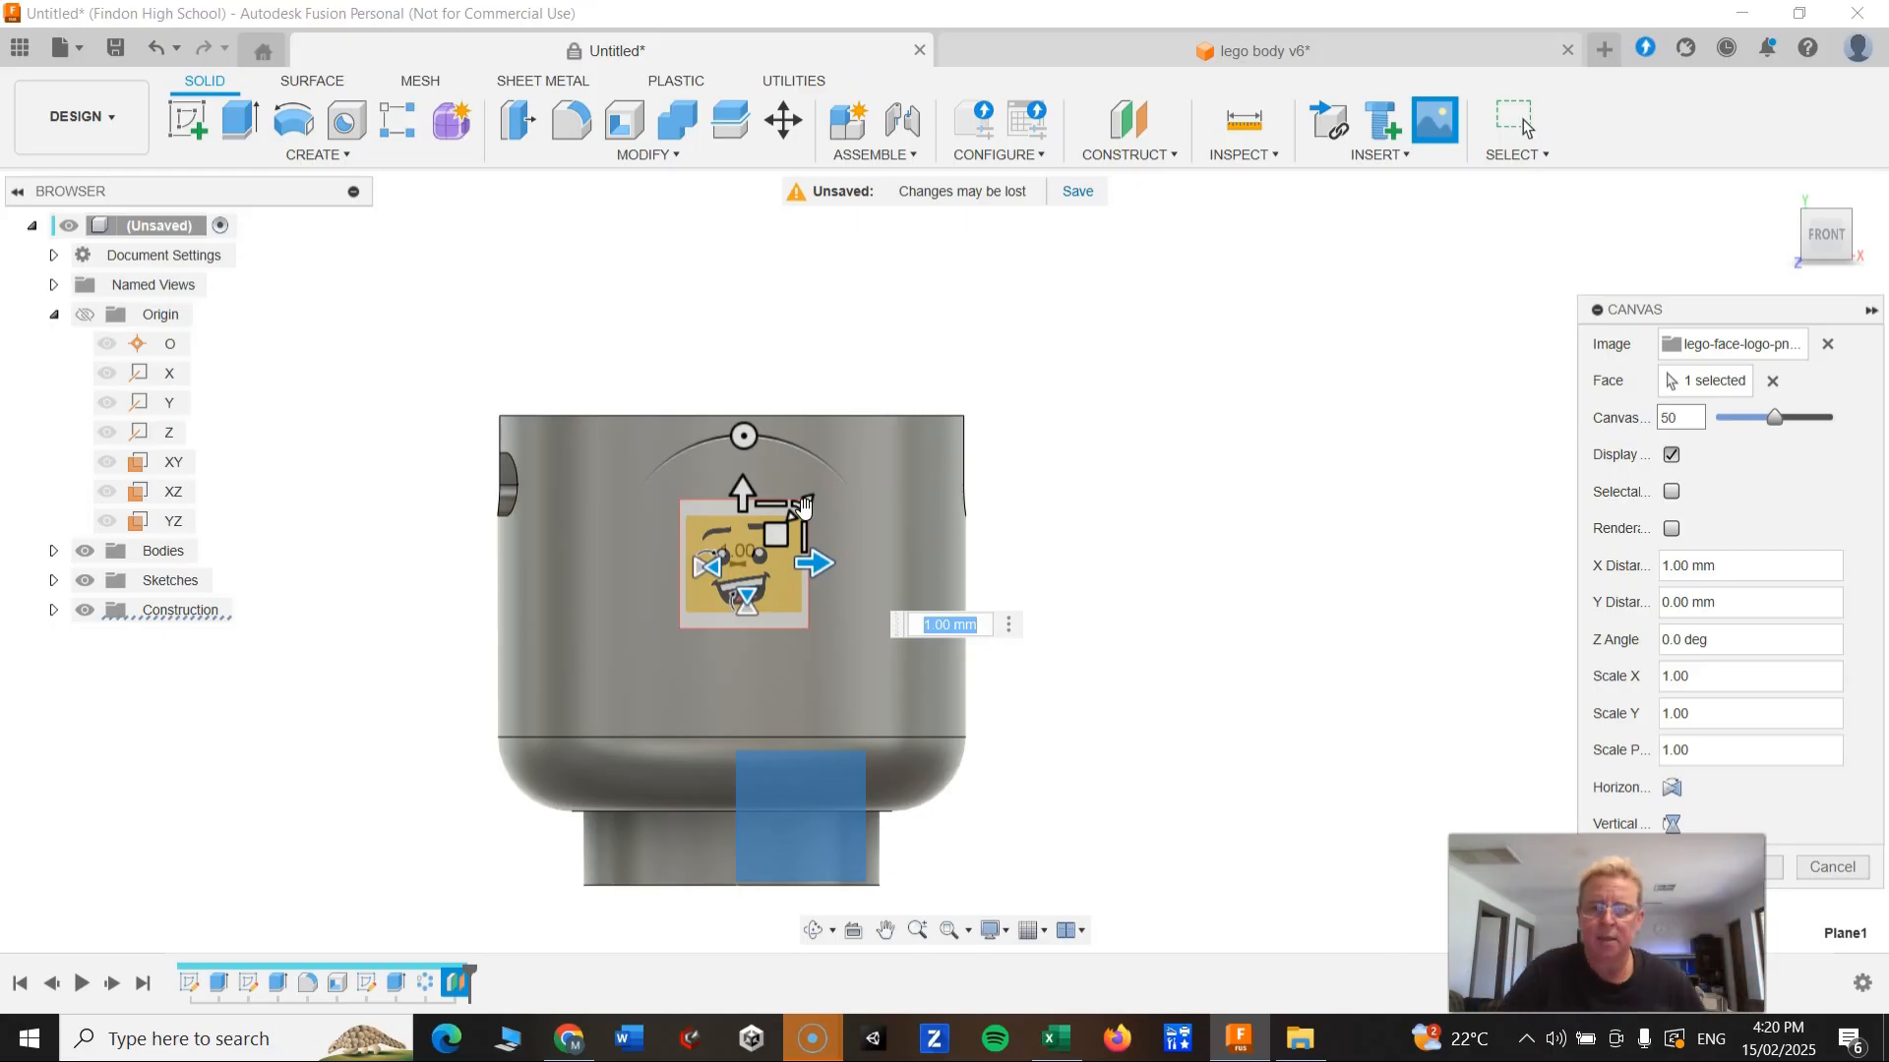
drag(804, 507, 960, 374)
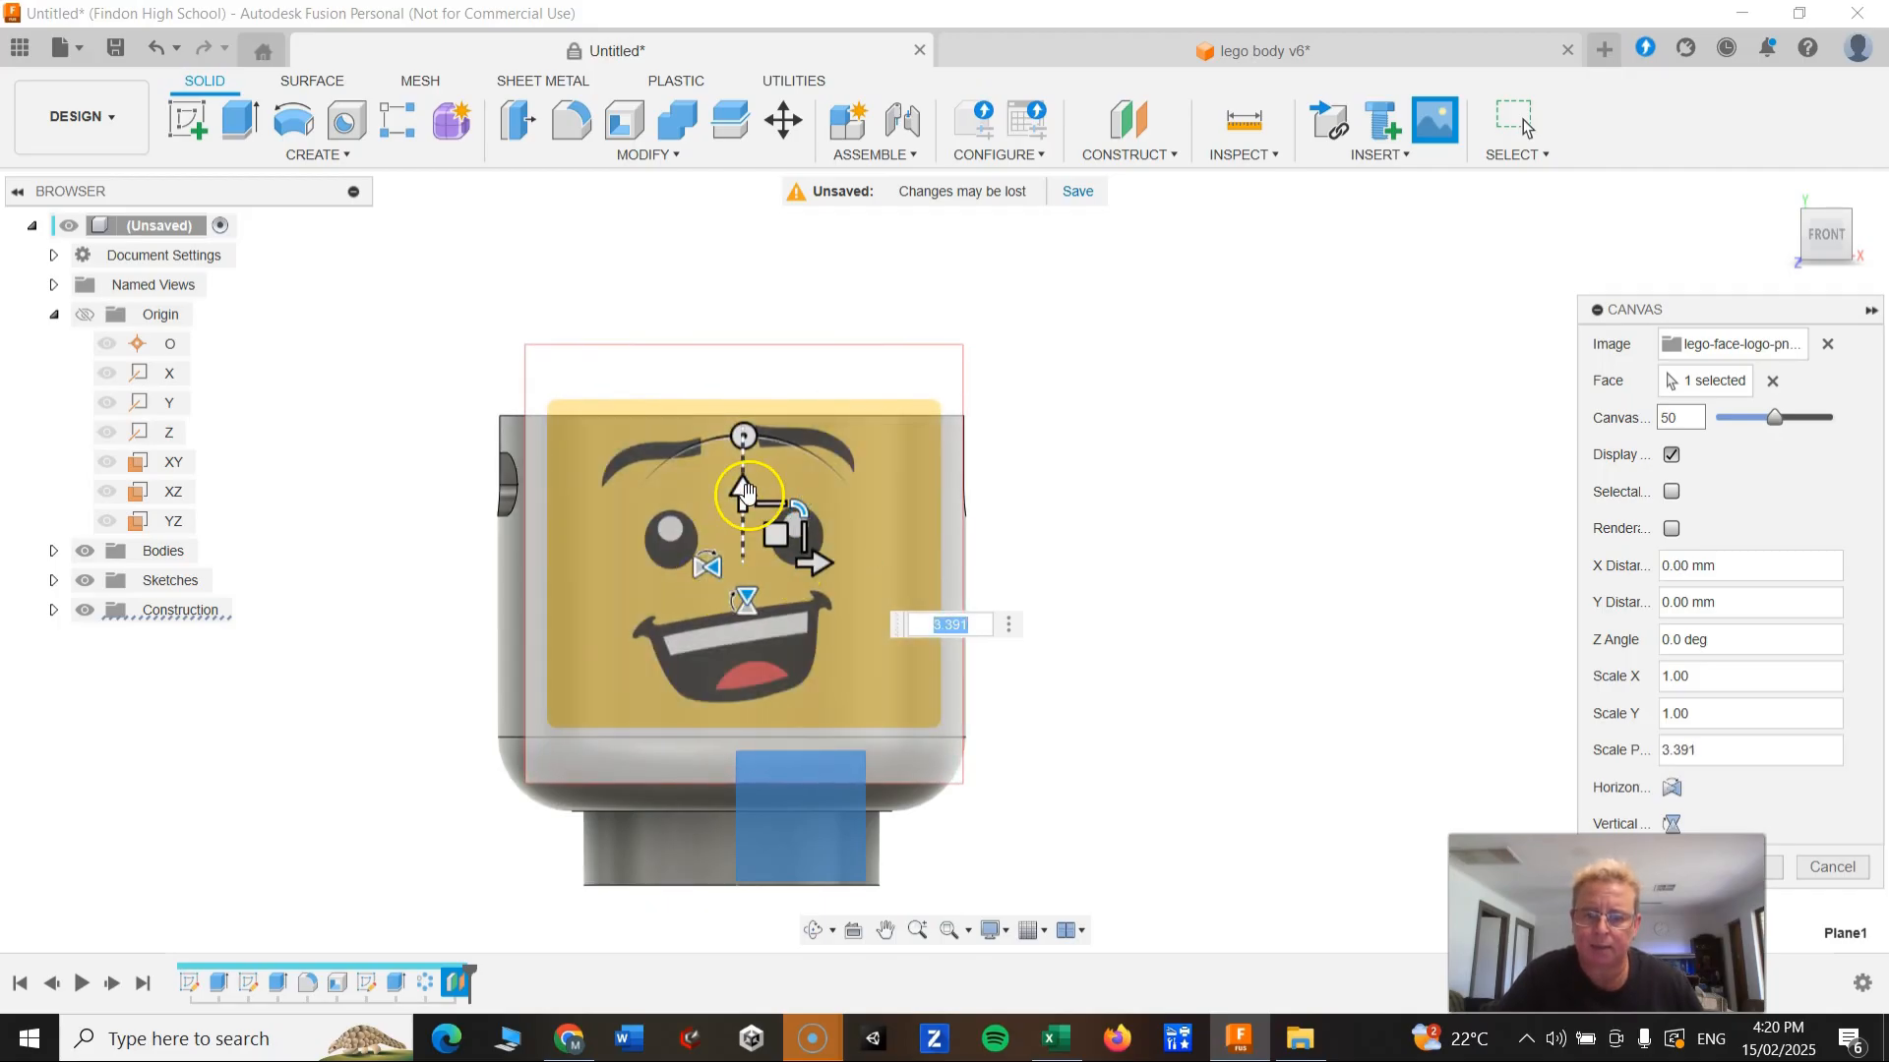
Step: Lower the canvas by 2 mm, enlarge it slightly, raise it by 1 mm, and accept the placement over the head
mouse_move(743, 492)
mouse_down()
mouse_move(745, 582)
mouse_move(743, 517)
mouse_up()
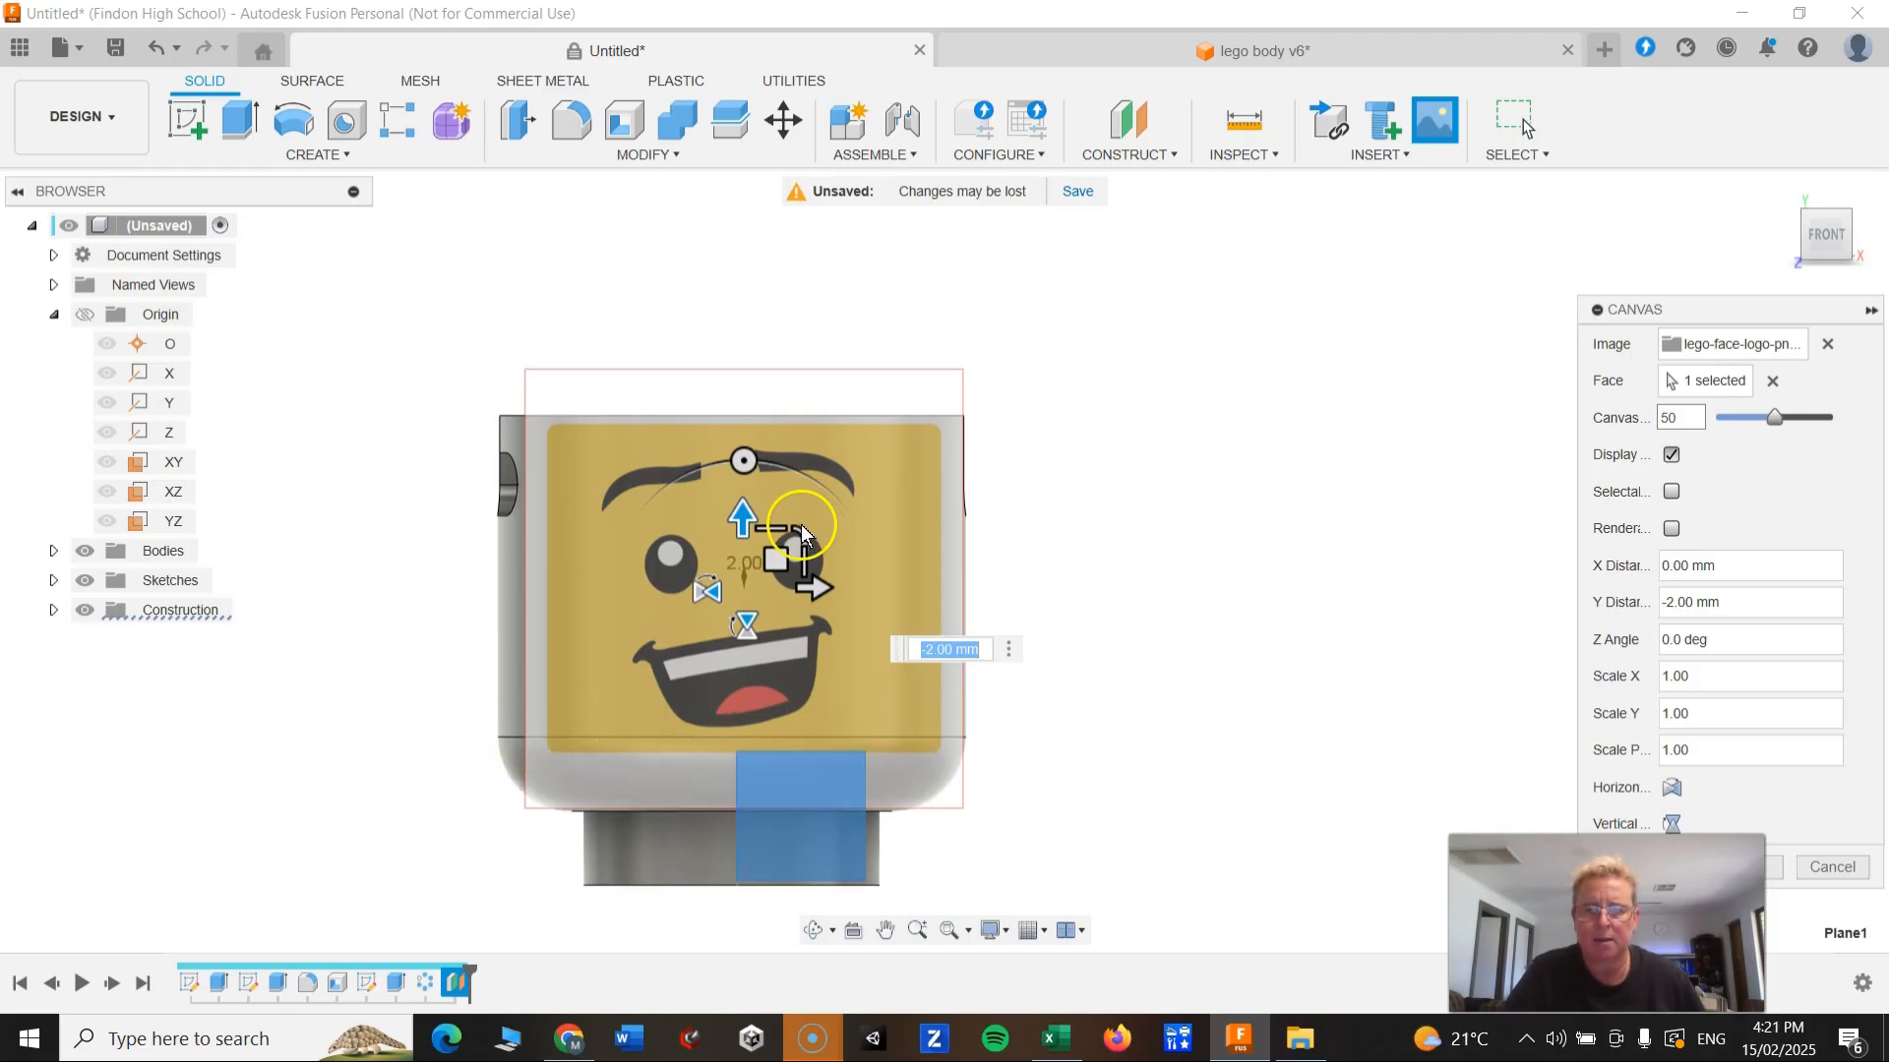
drag(802, 529, 739, 513)
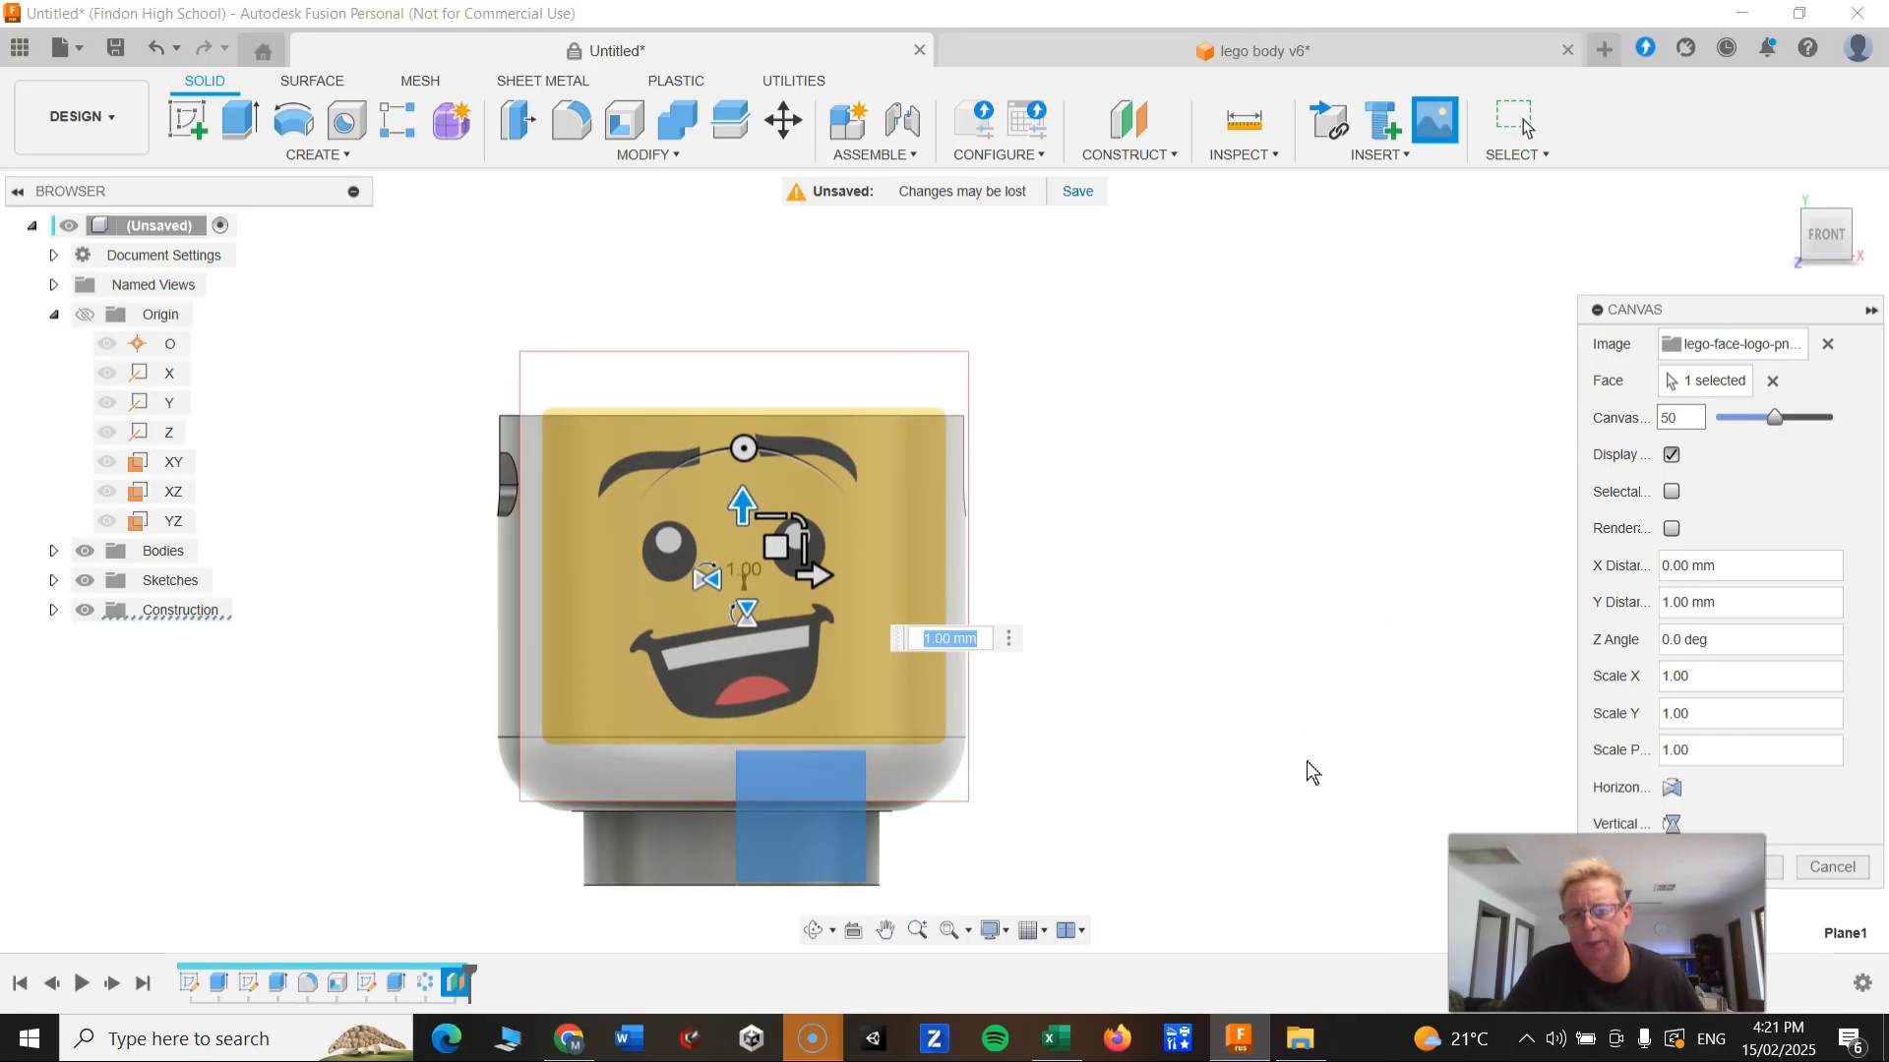
drag(812, 575, 813, 576)
click(1356, 630)
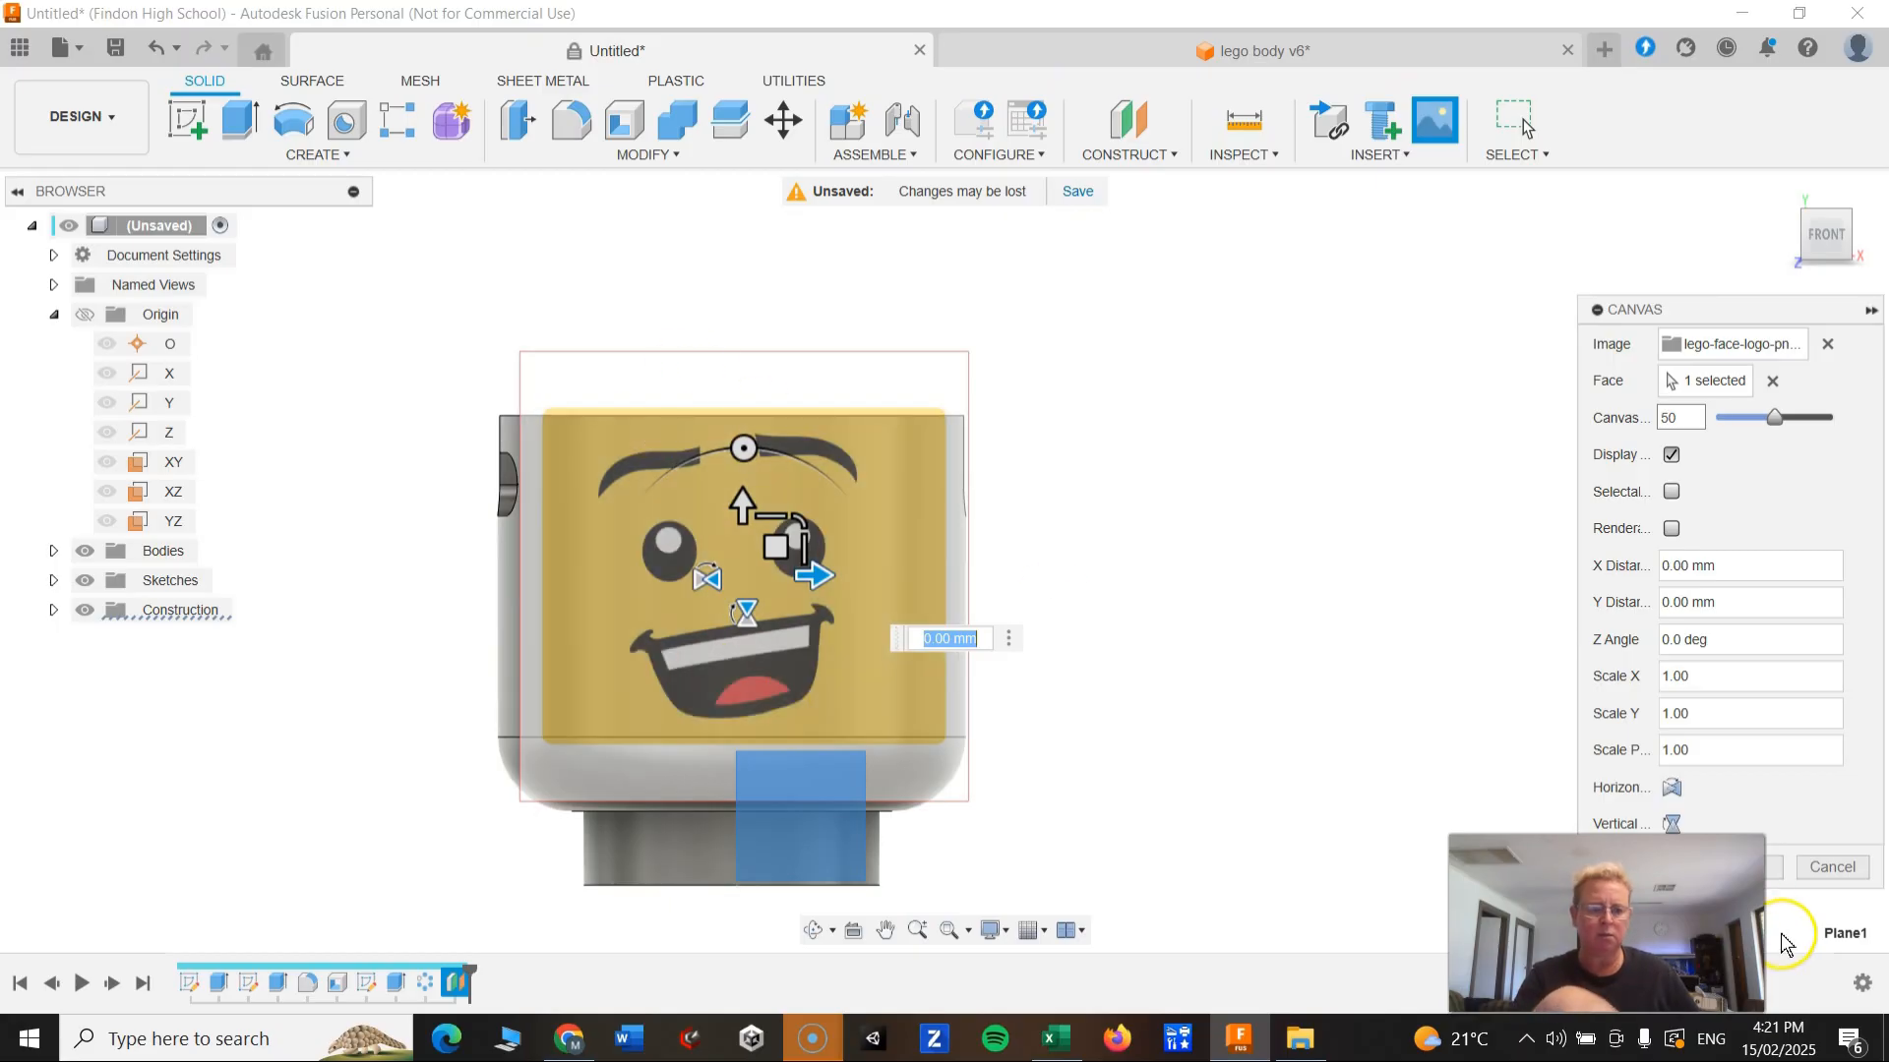
click(1768, 873)
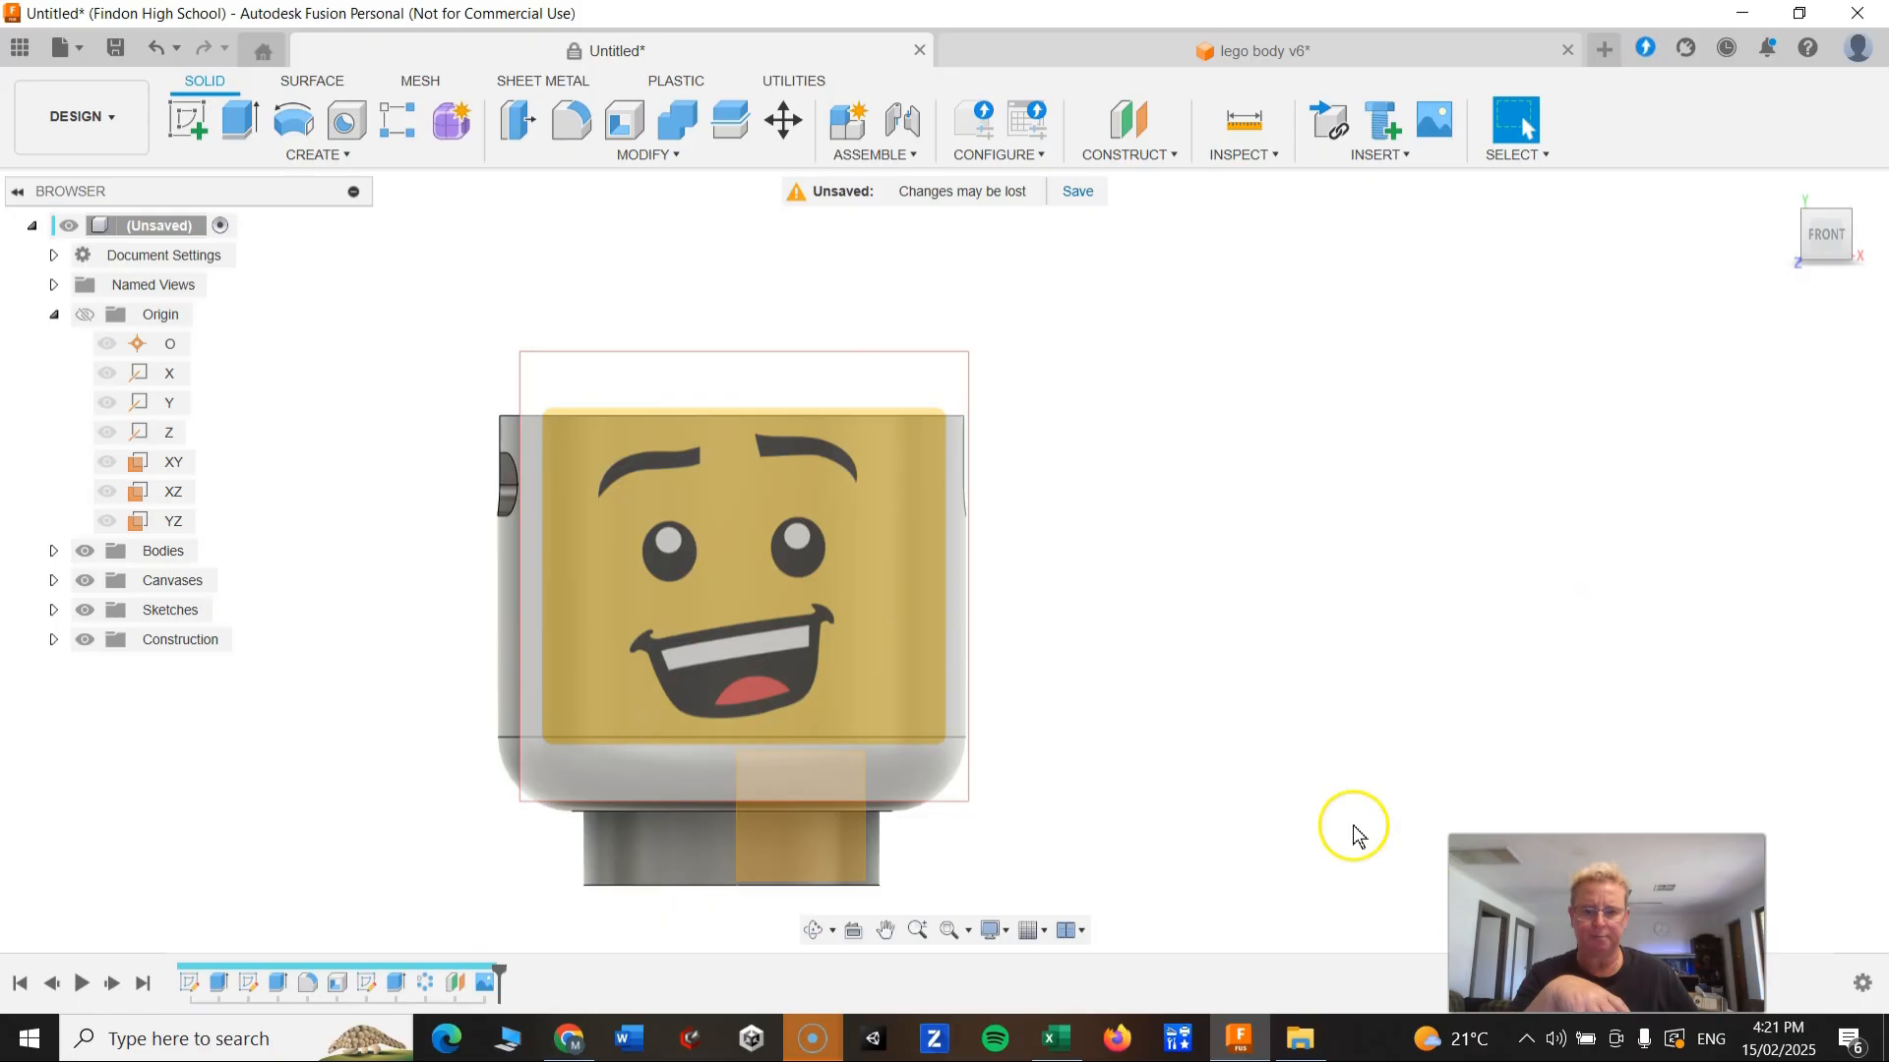
Step: Toggle the visibility of the face canvas to compare it with the bare head, leaving it shown
scroll(404, 581, up, 2)
scroll(974, 634, down, 2)
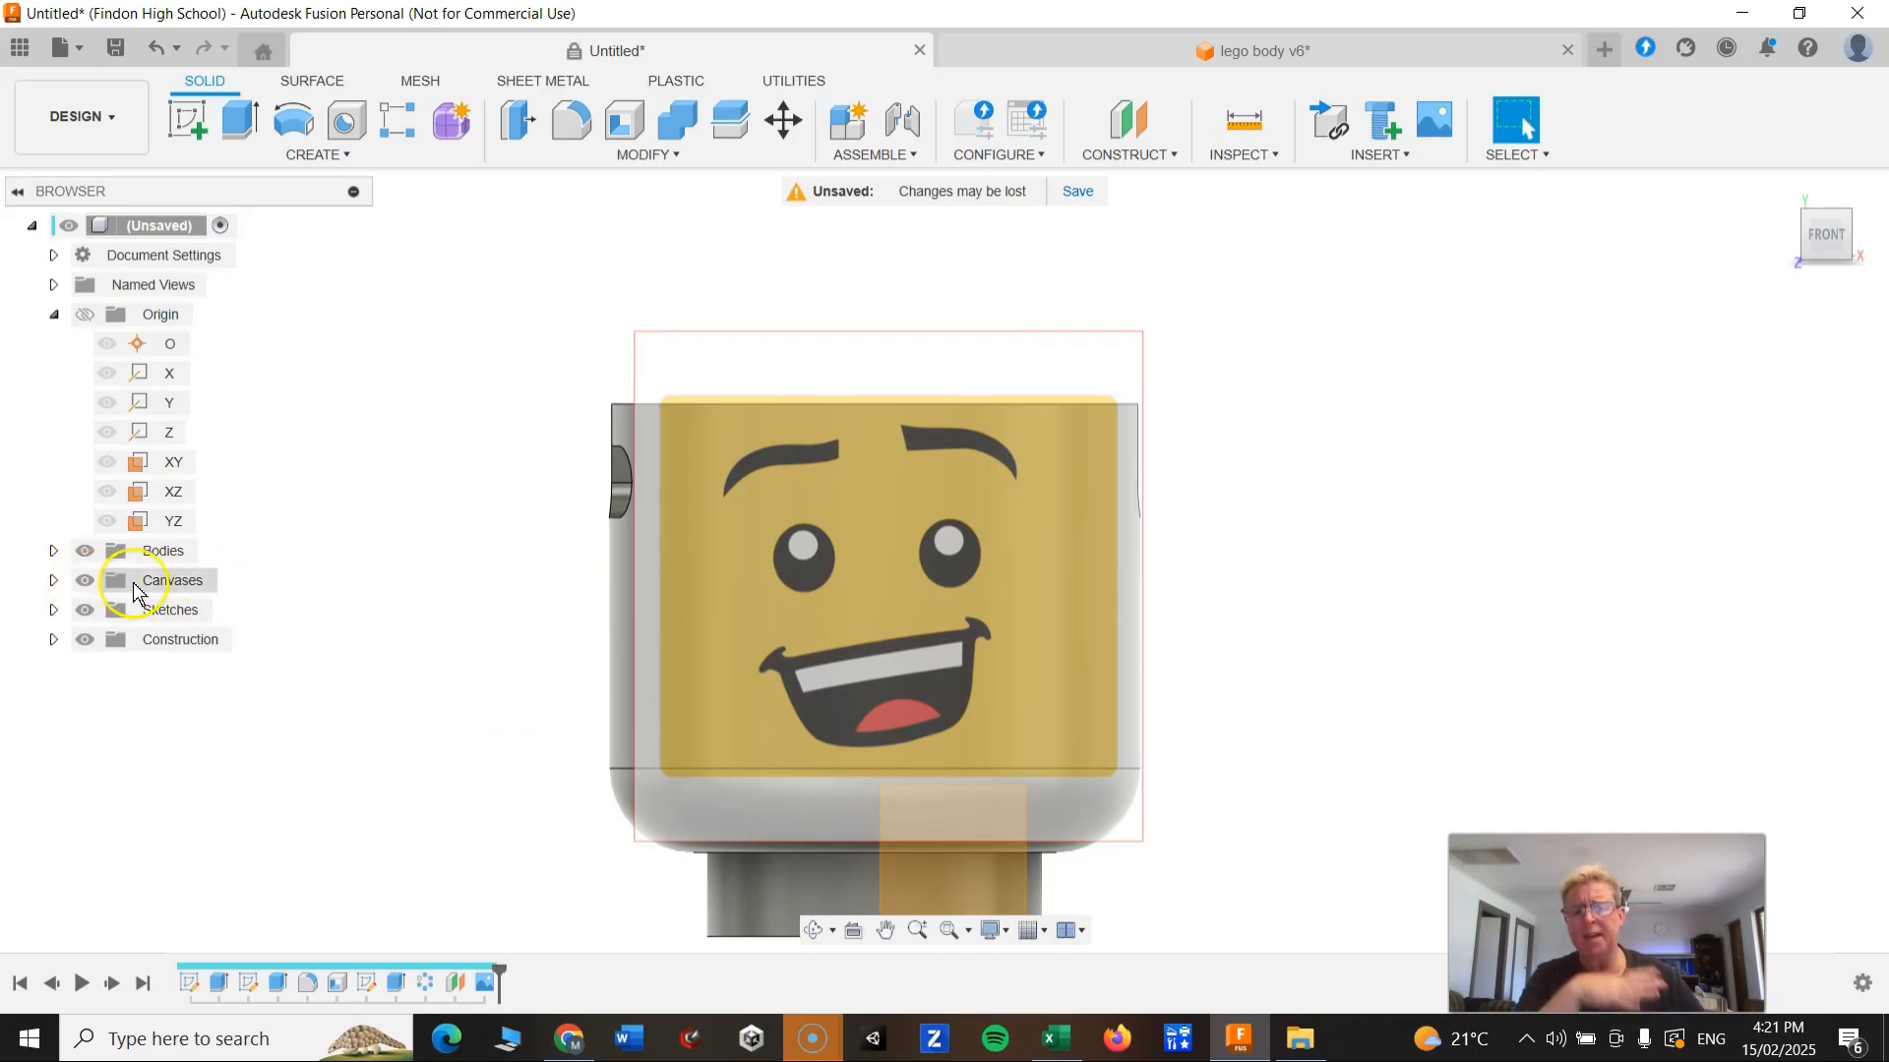
click(54, 581)
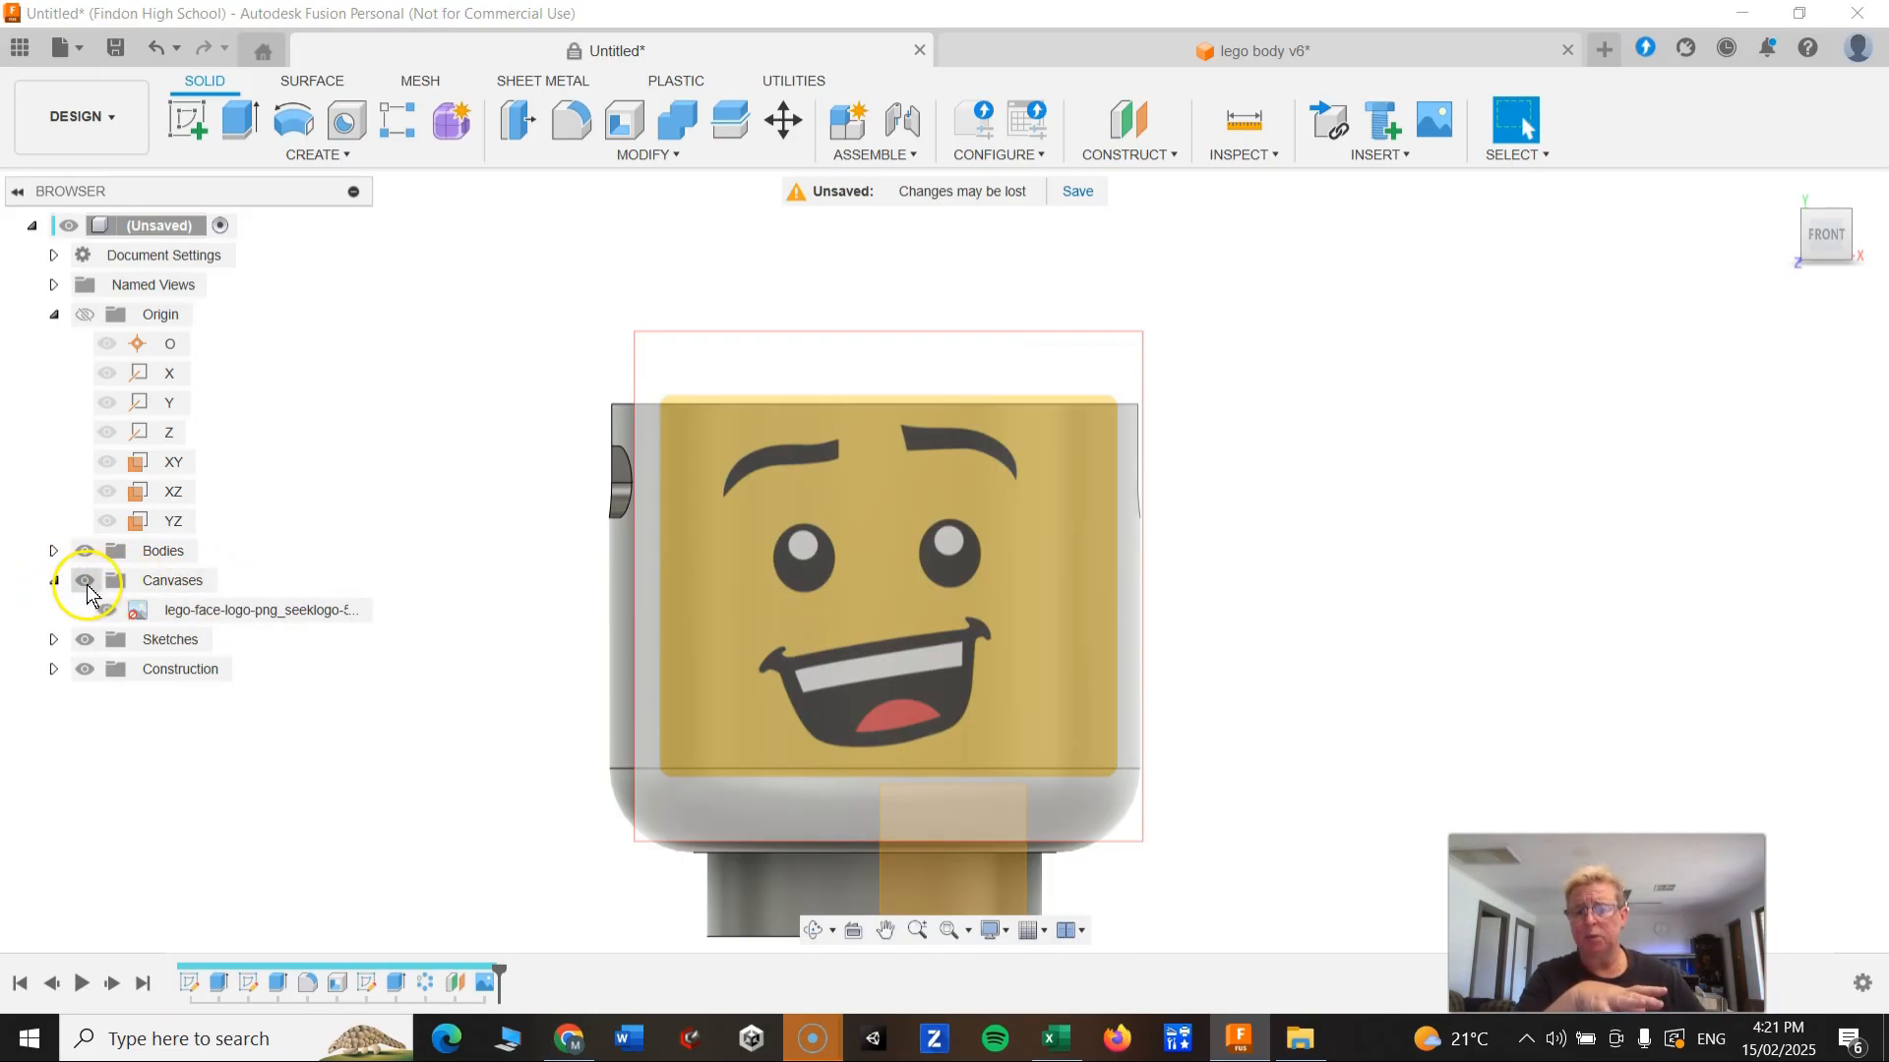
click(86, 586)
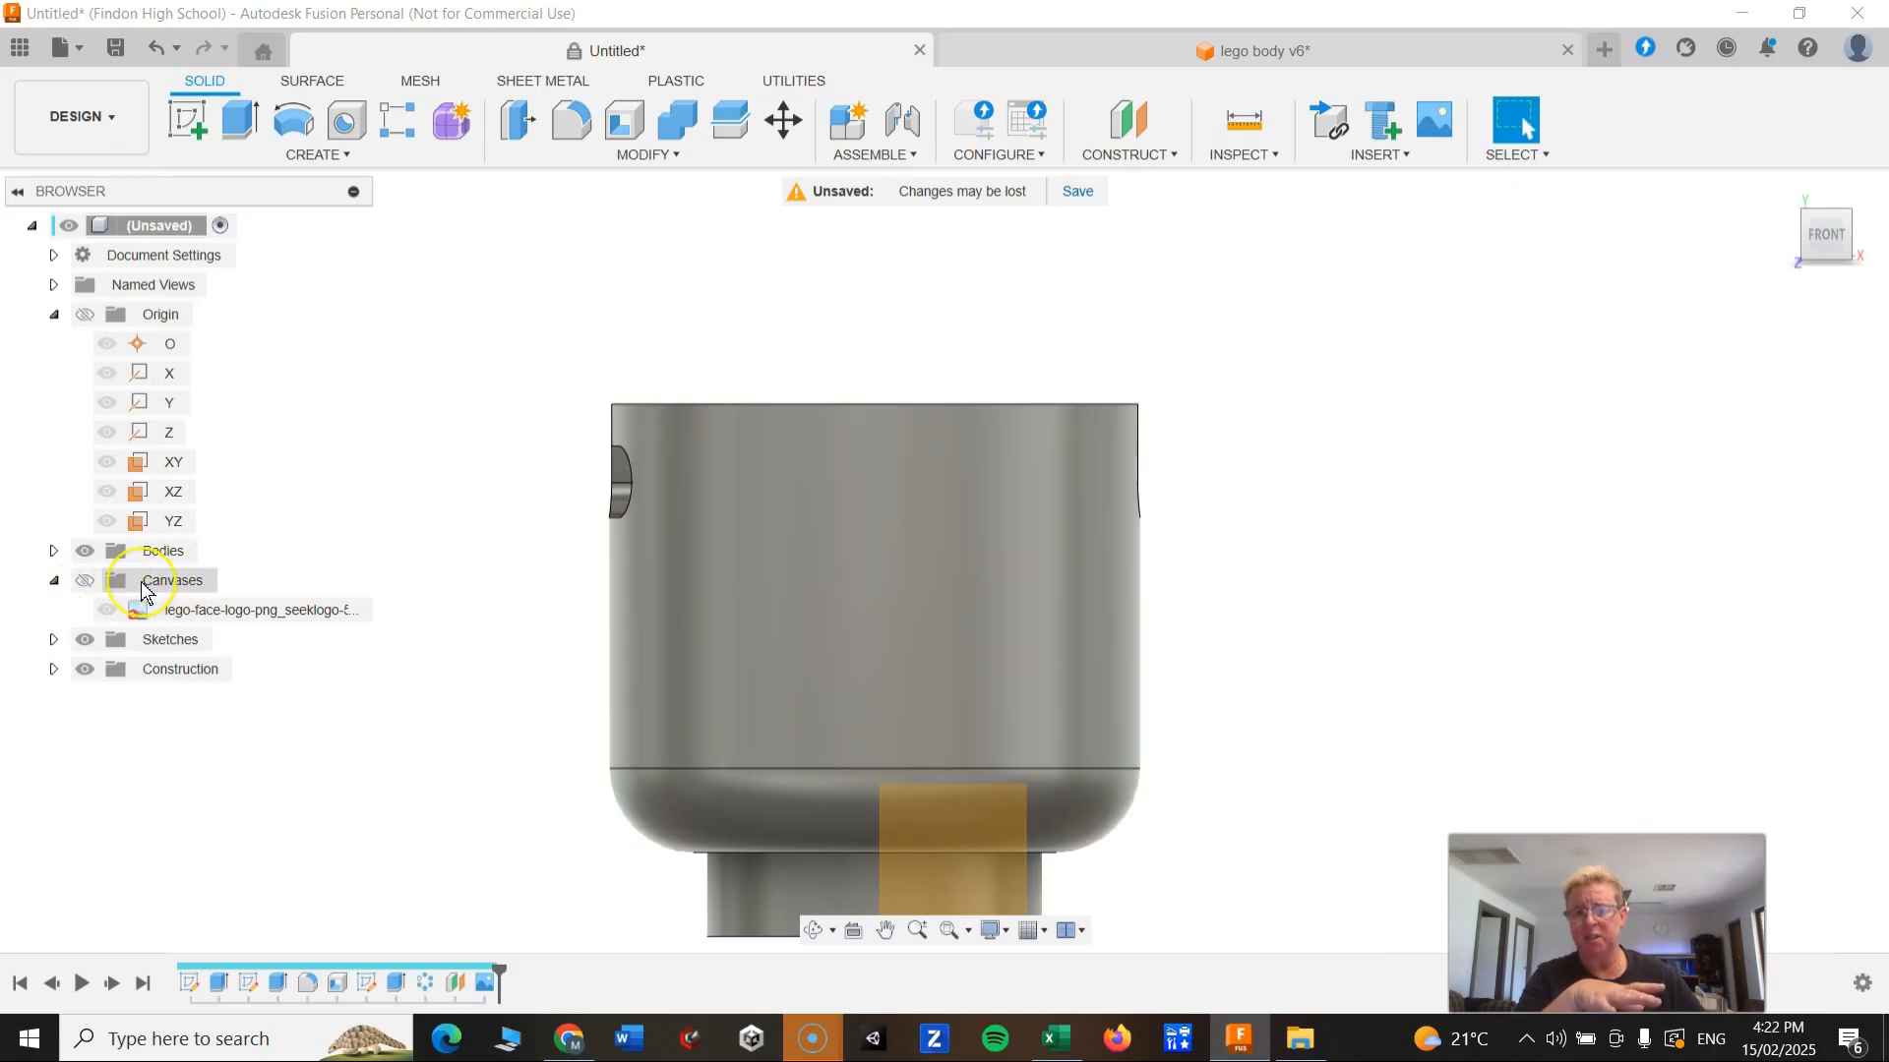
click(84, 582)
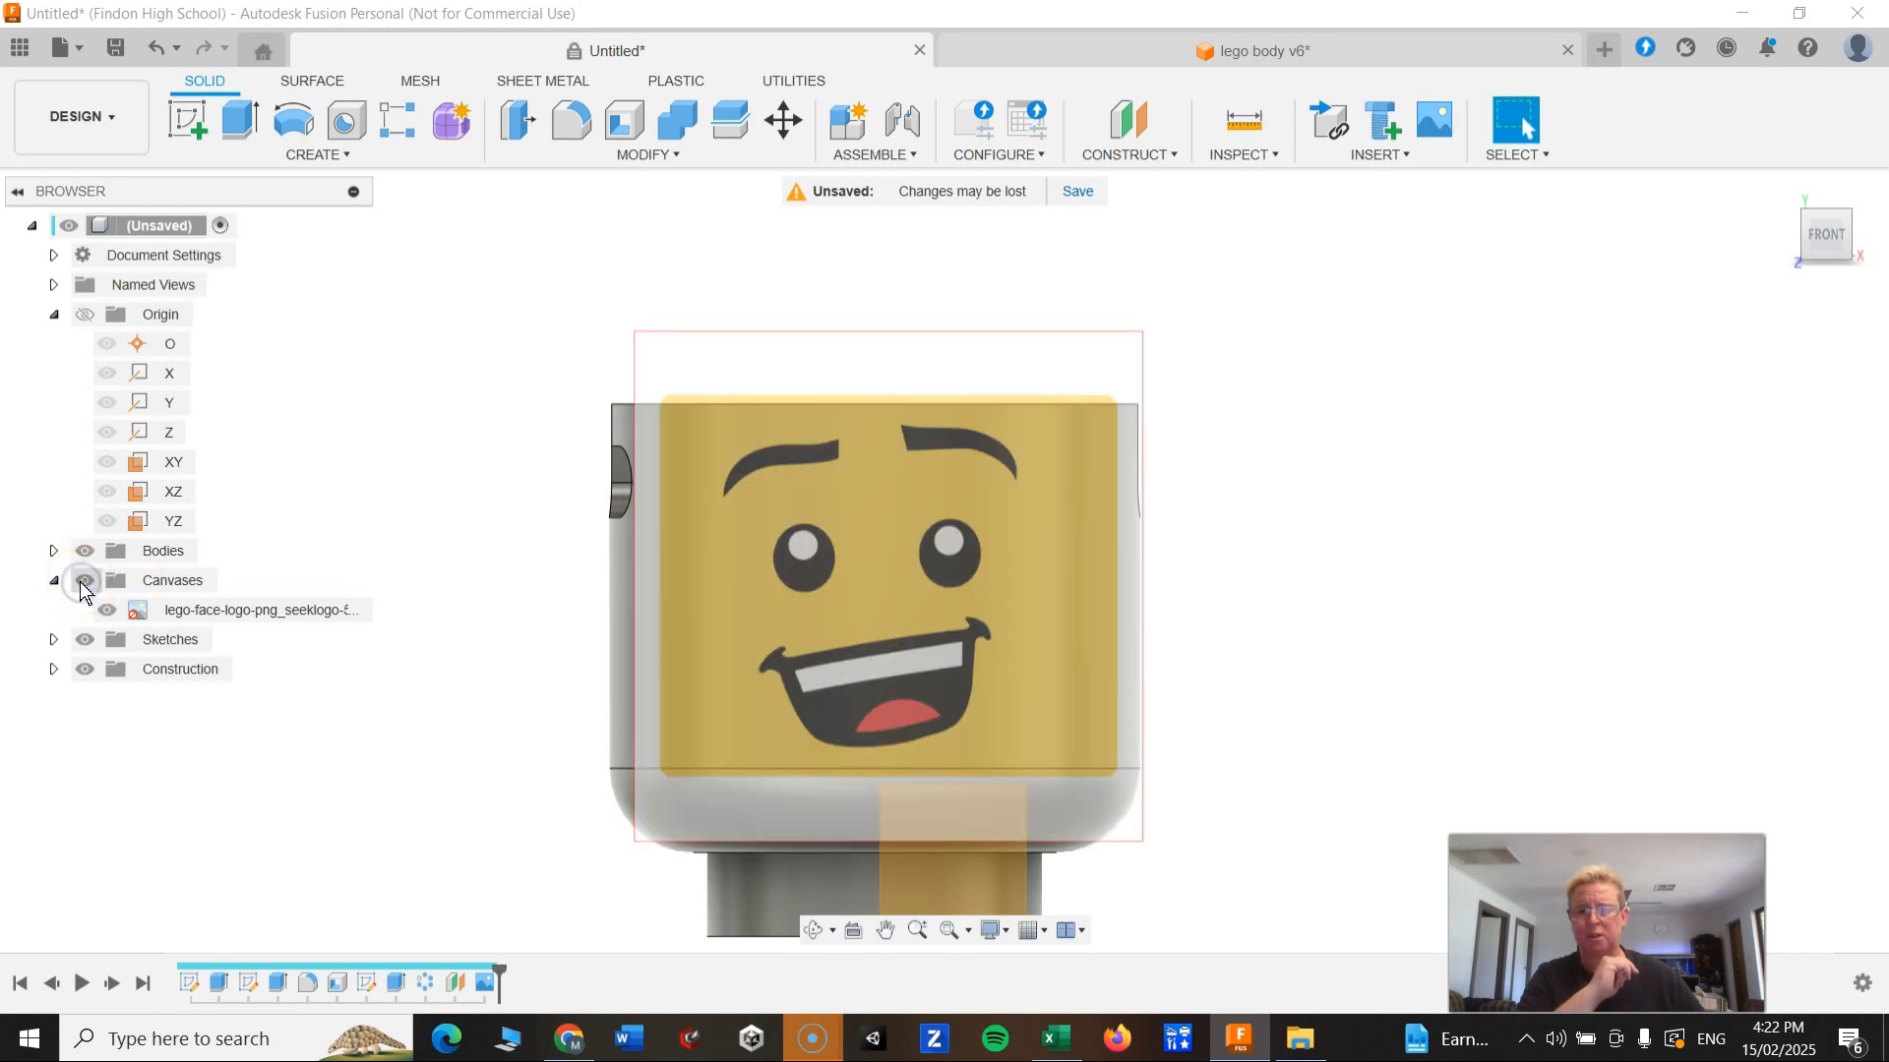
click(84, 582)
click(85, 583)
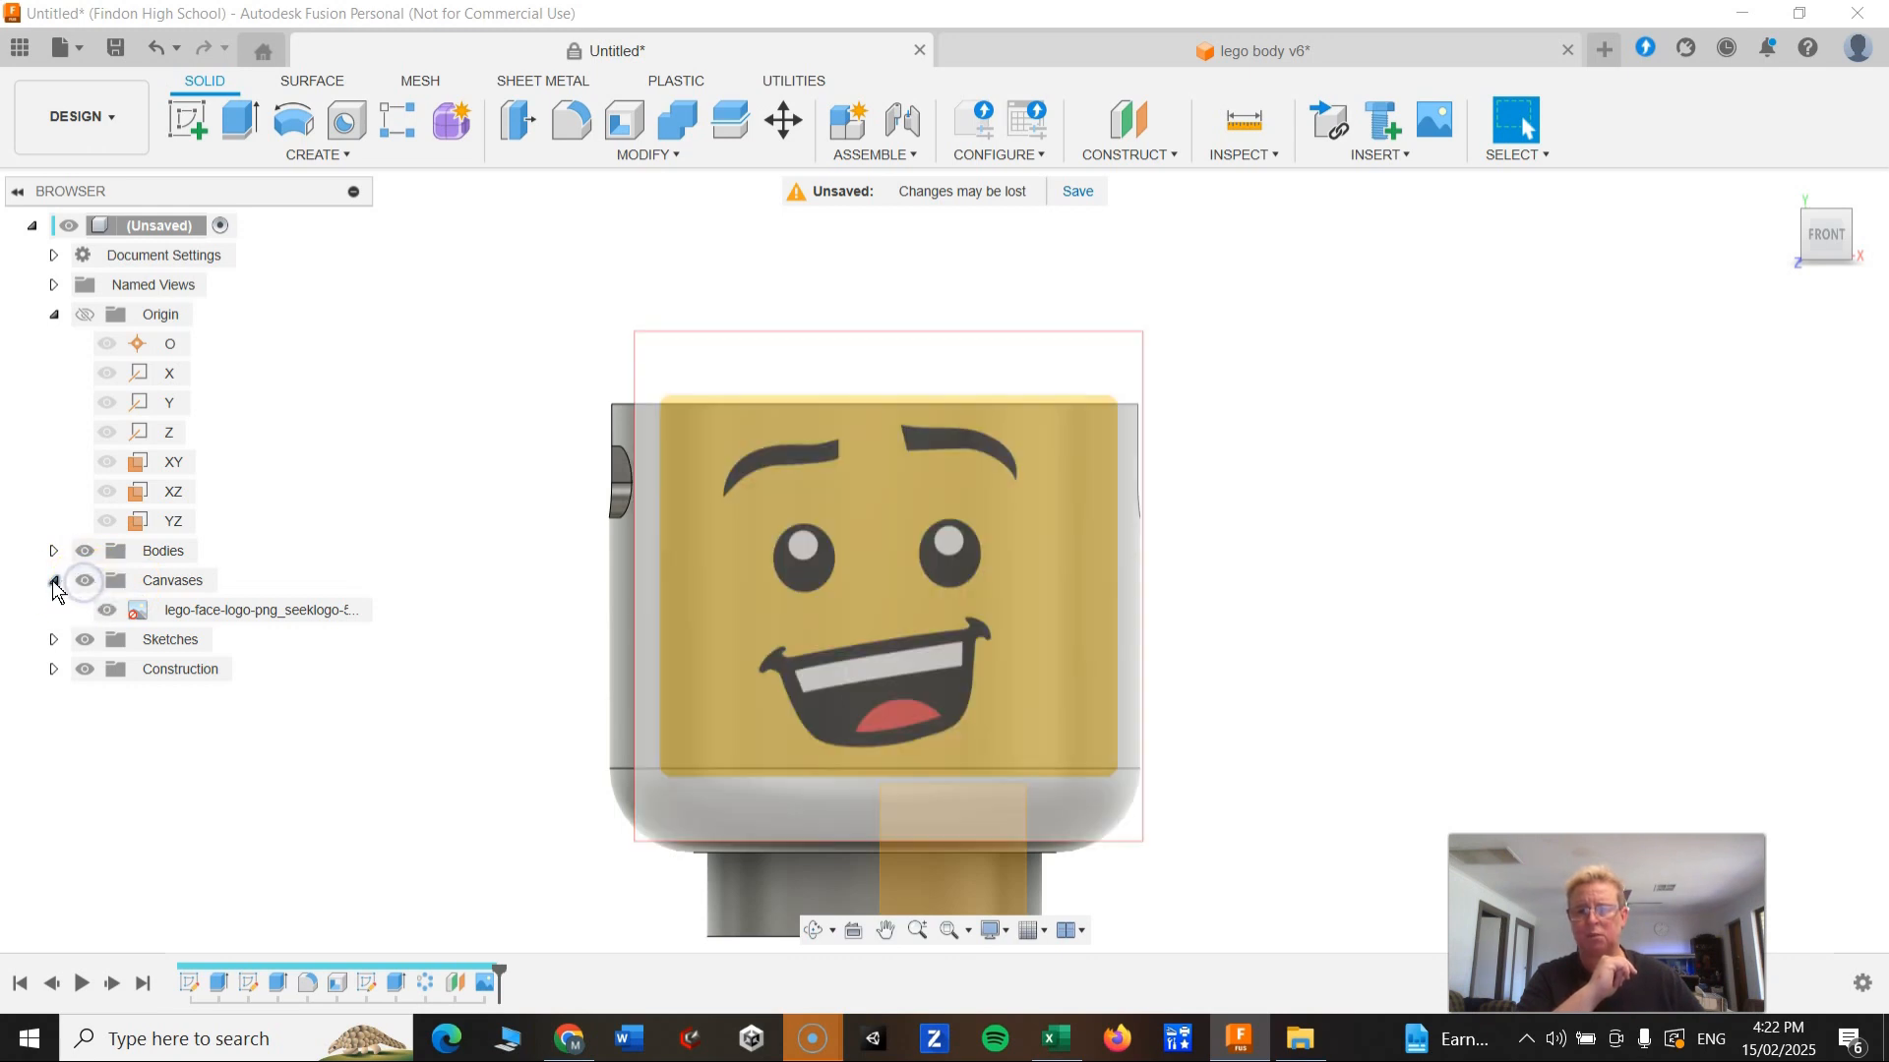
click(54, 587)
click(657, 602)
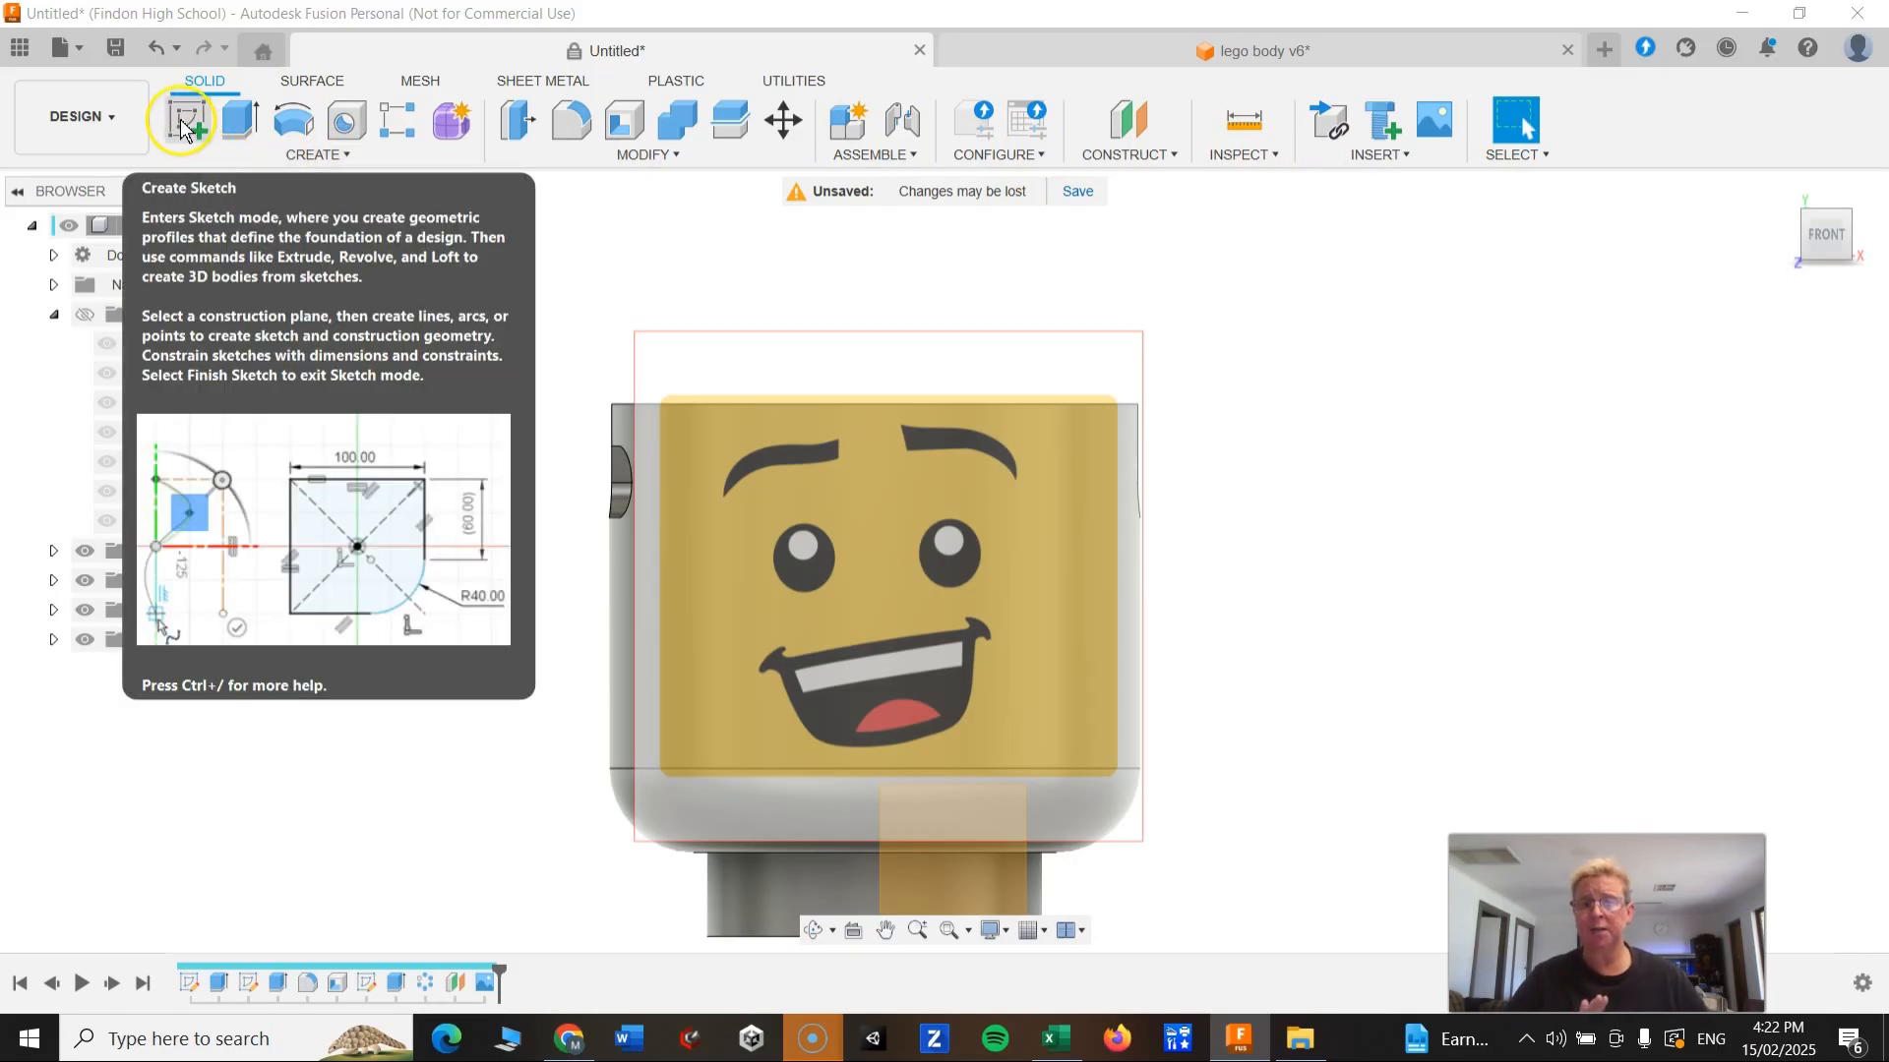
Step: Create a sketch on the offset plane that holds the face canvas, and return to the front view
click(184, 128)
scroll(1247, 598, down, 4)
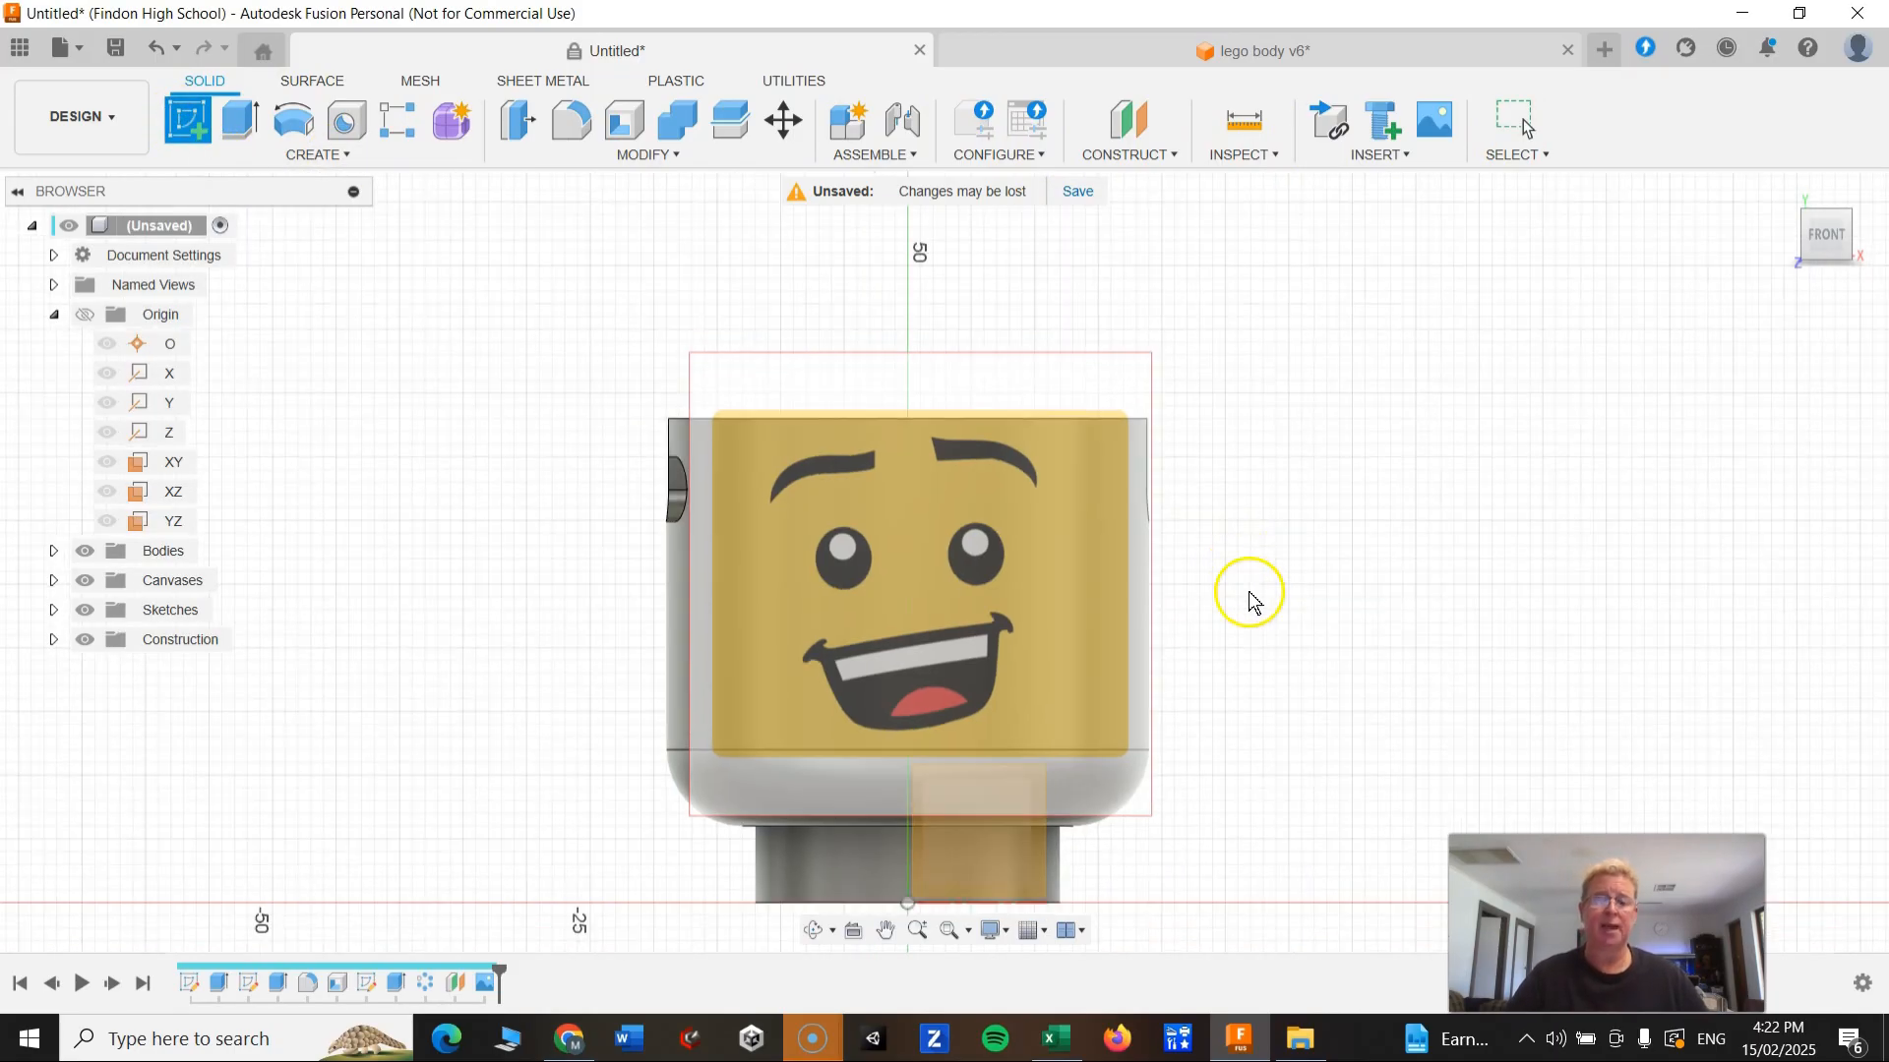
mouse_move(1228, 780)
shift+middle_down()
mouse_move(1159, 827)
mouse_move(1151, 944)
mouse_move(1189, 961)
mouse_move(1178, 930)
mouse_move(1079, 860)
mouse_move(1105, 847)
mouse_move(1087, 834)
mouse_move(1104, 847)
shift+middle_up()
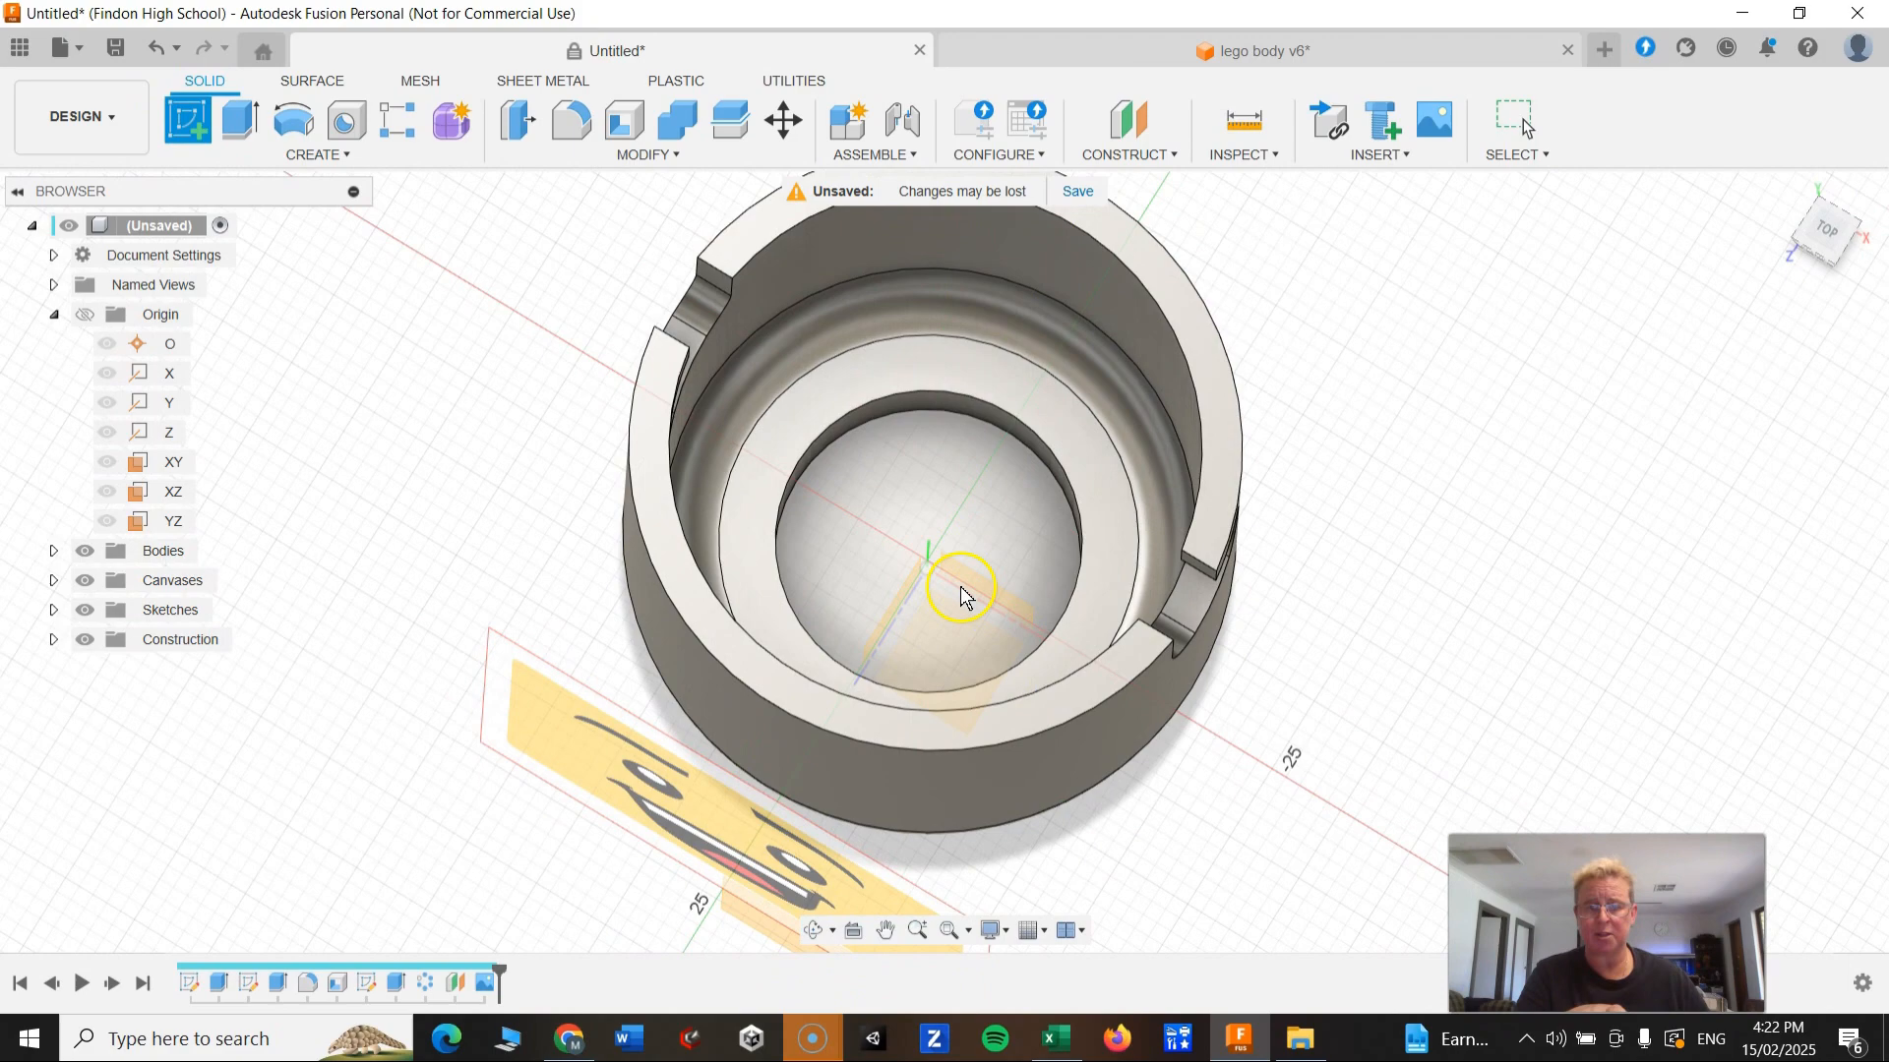
mouse_move(988, 685)
shift+middle_down()
mouse_move(1003, 706)
mouse_move(984, 689)
mouse_move(1024, 675)
mouse_move(1024, 700)
mouse_move(1033, 498)
mouse_move(946, 502)
shift+middle_up()
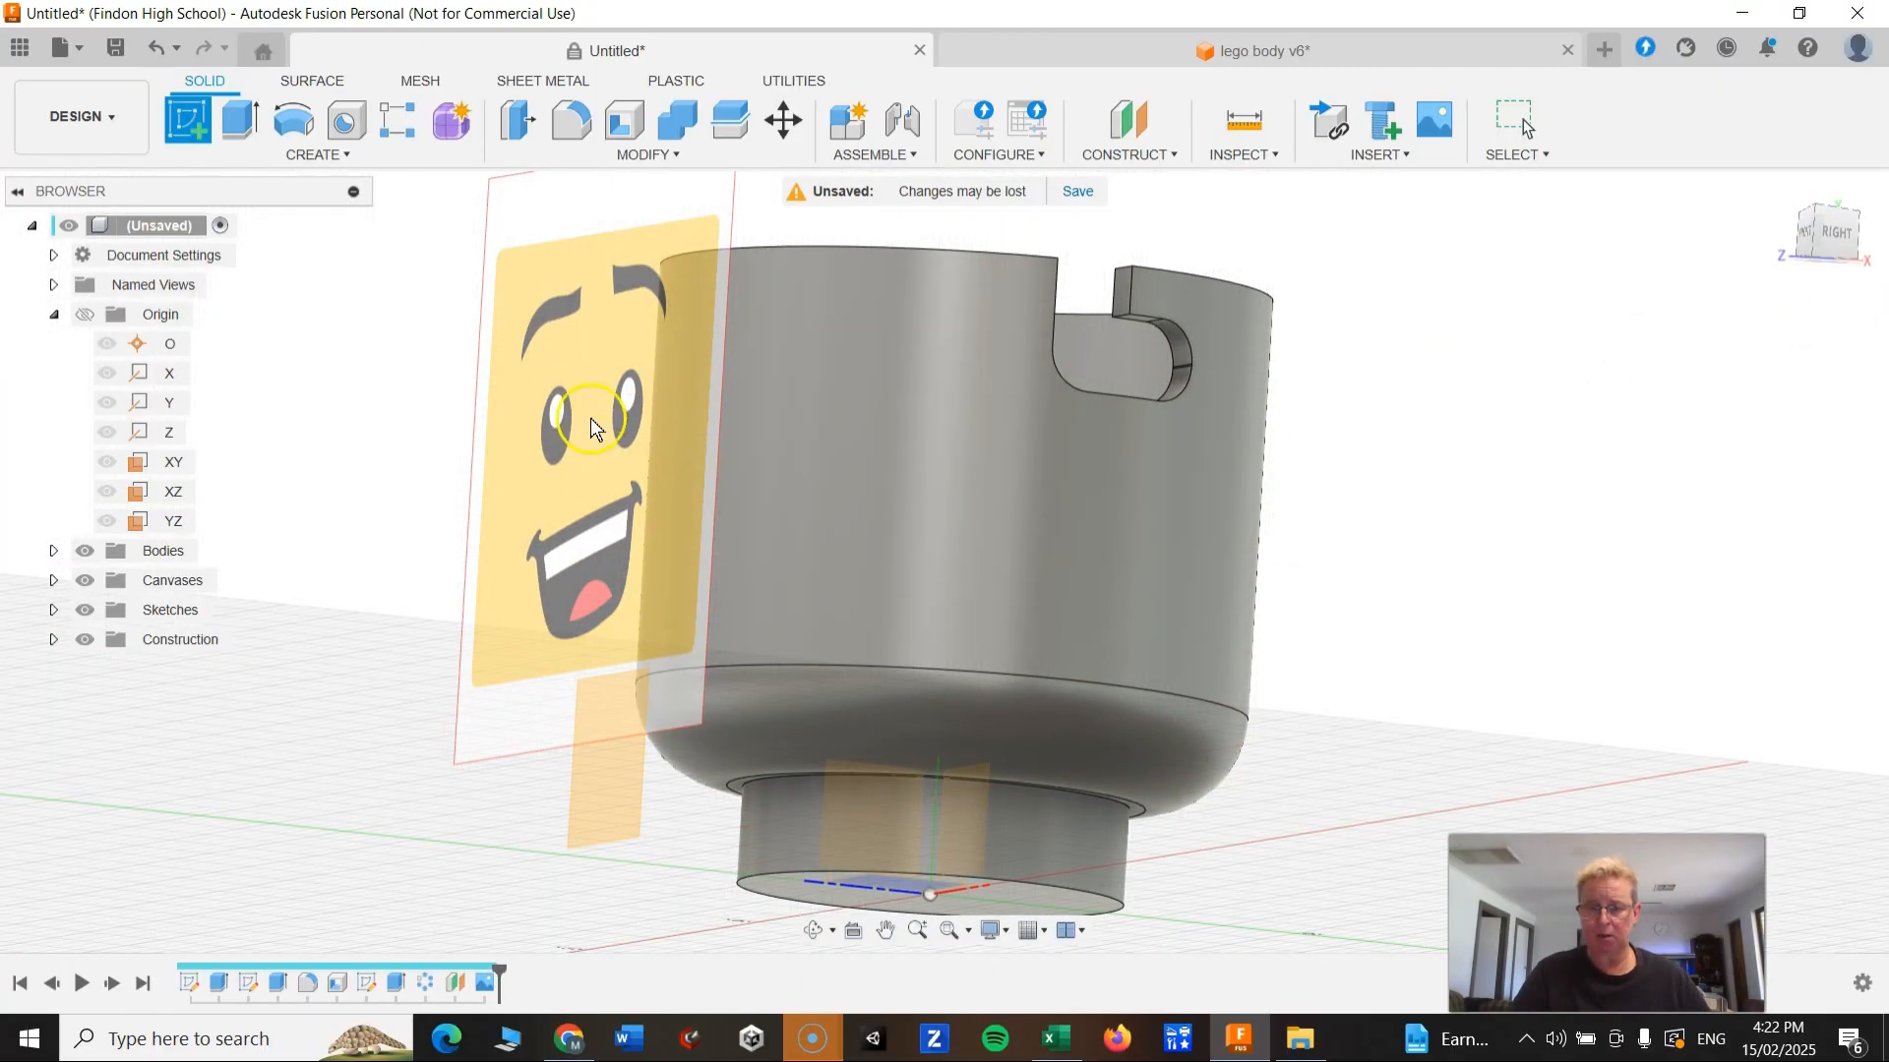
shift+middle_drag(477, 809, 585, 795)
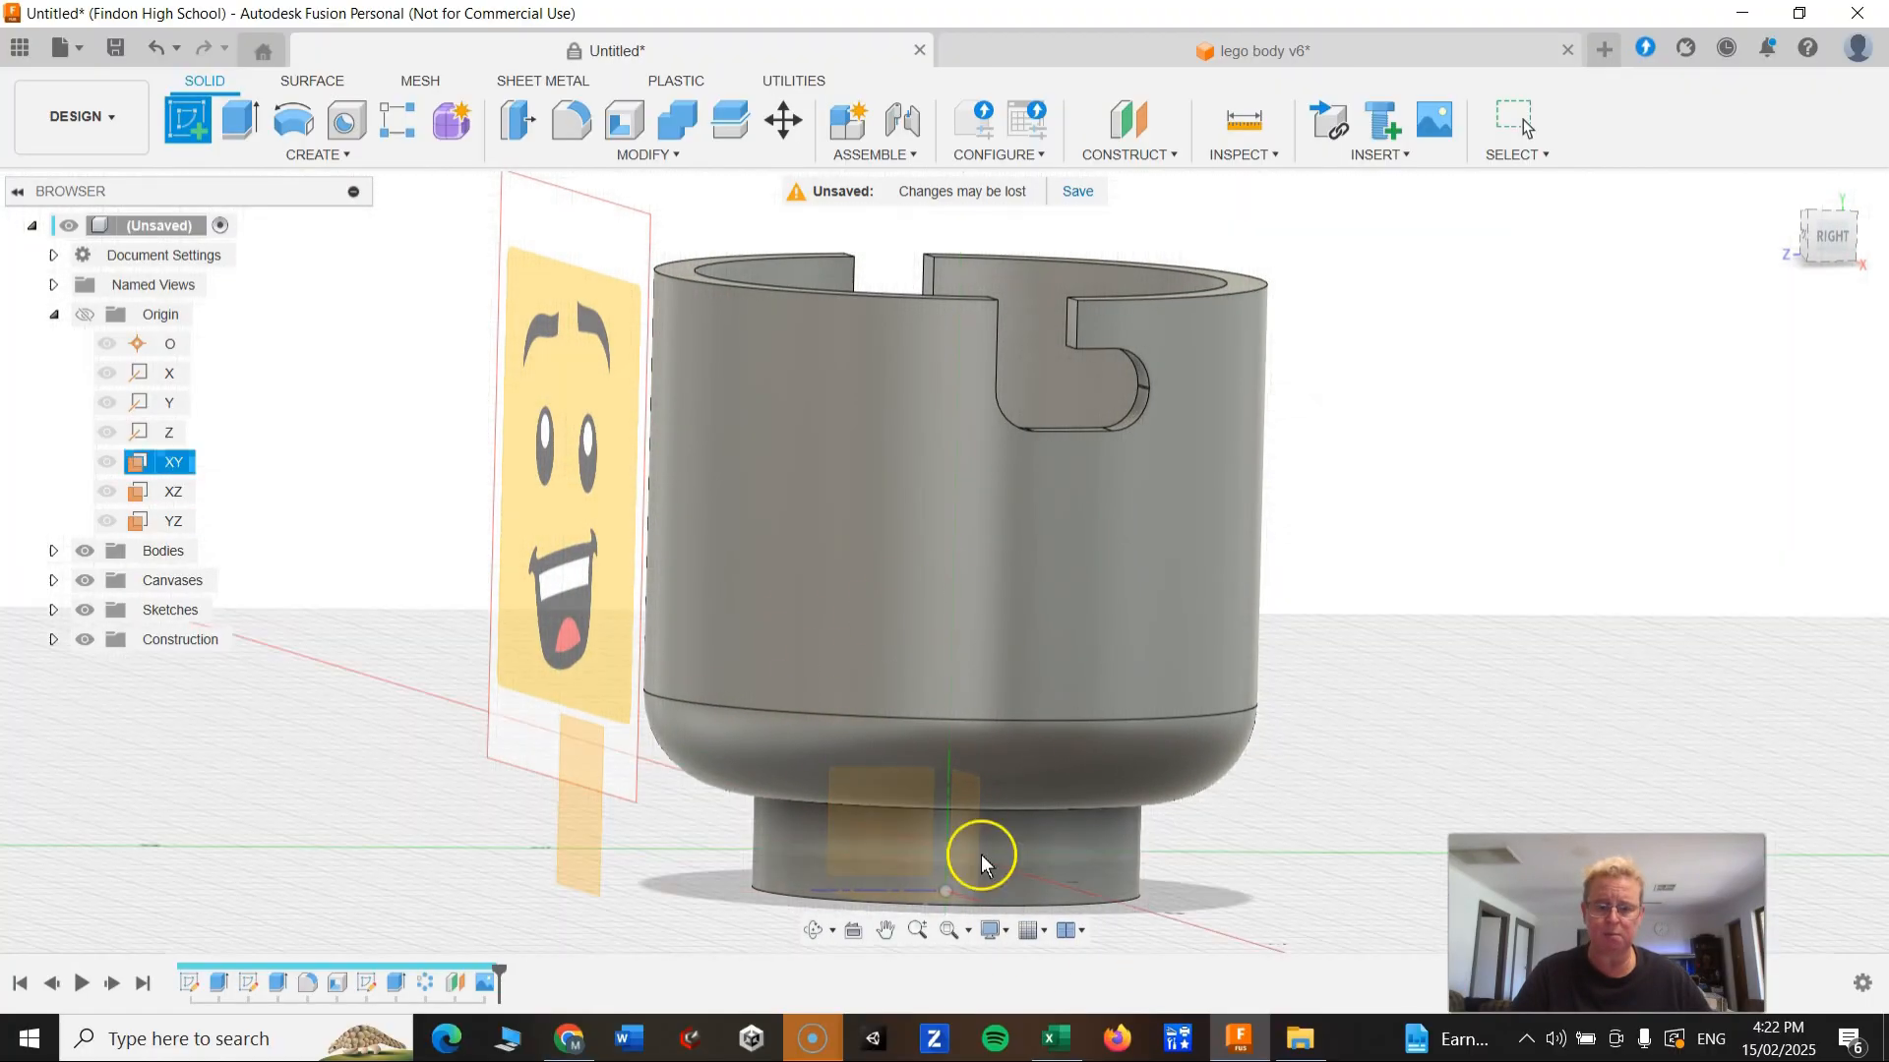
click(581, 832)
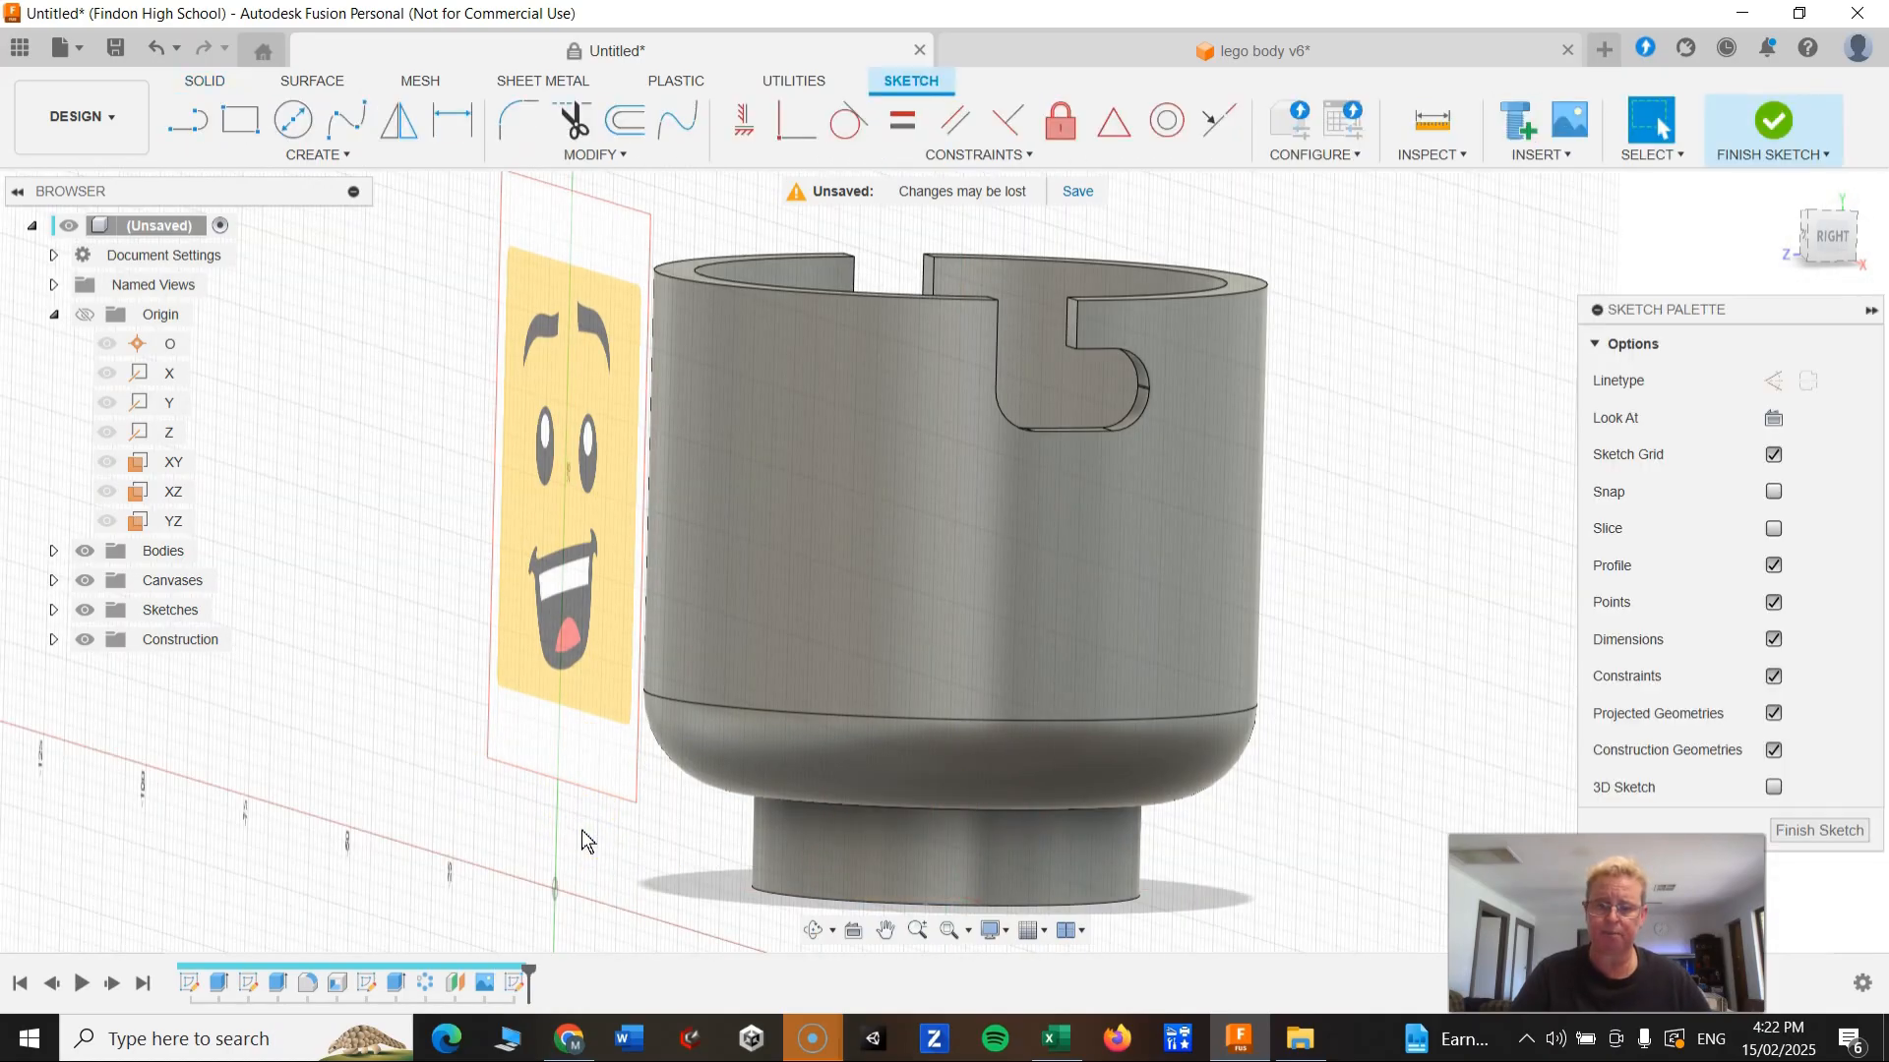
shift+middle_drag(626, 710, 767, 700)
click(1821, 236)
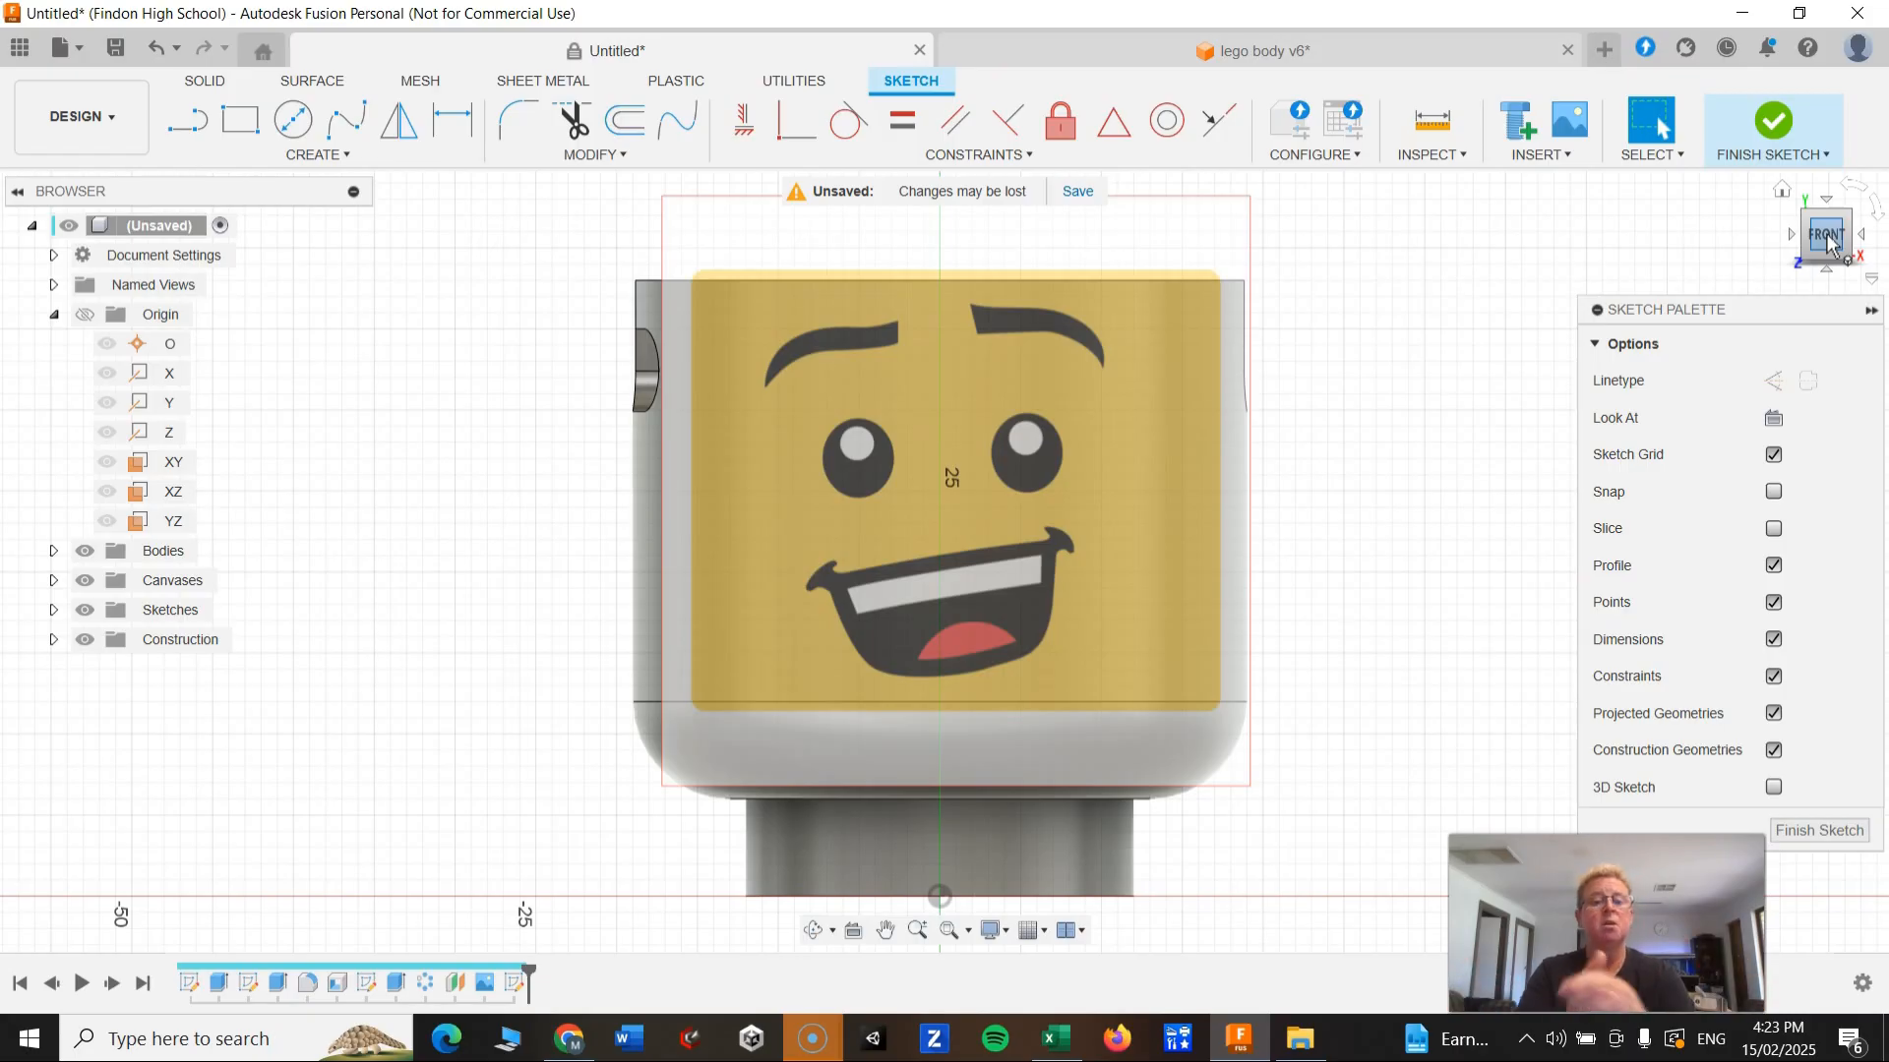
Step: Trace the round white highlights of both eyes with center diameter circles, the first about 2.2 mm in diameter
scroll(935, 421, up, 6)
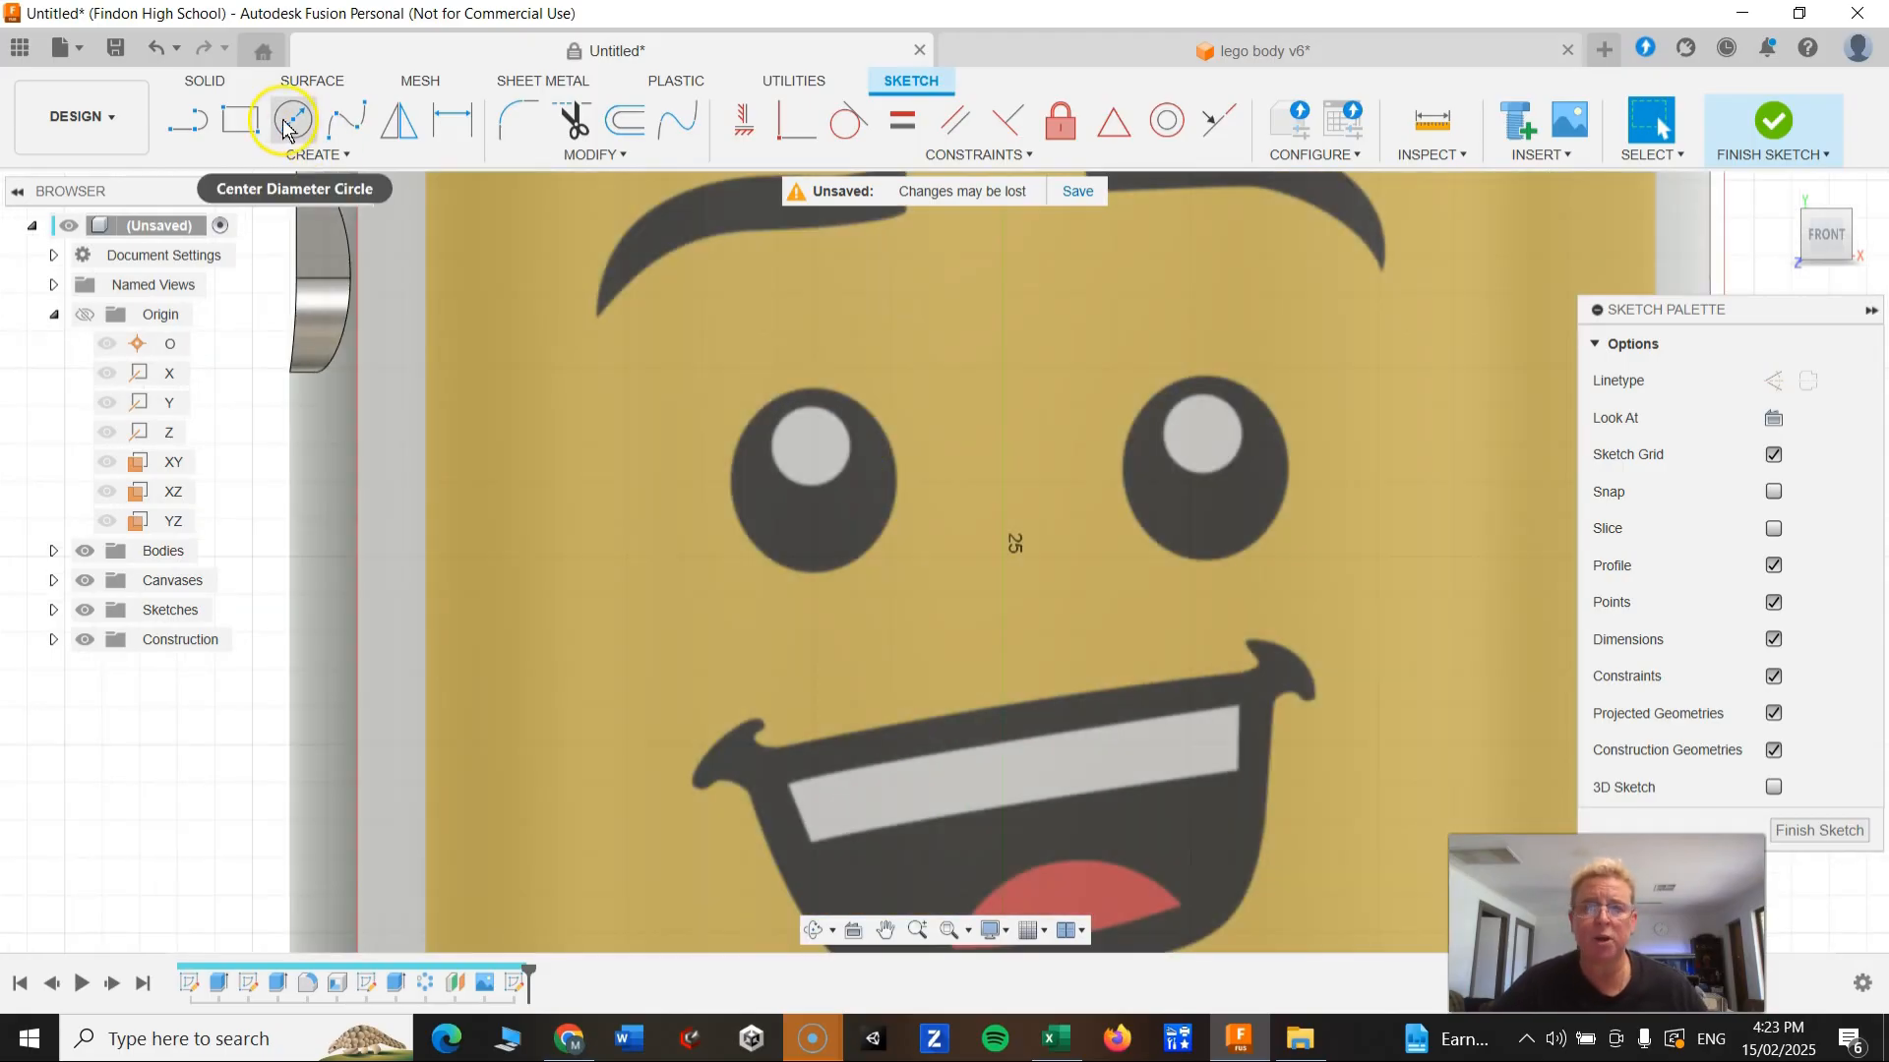
click(296, 125)
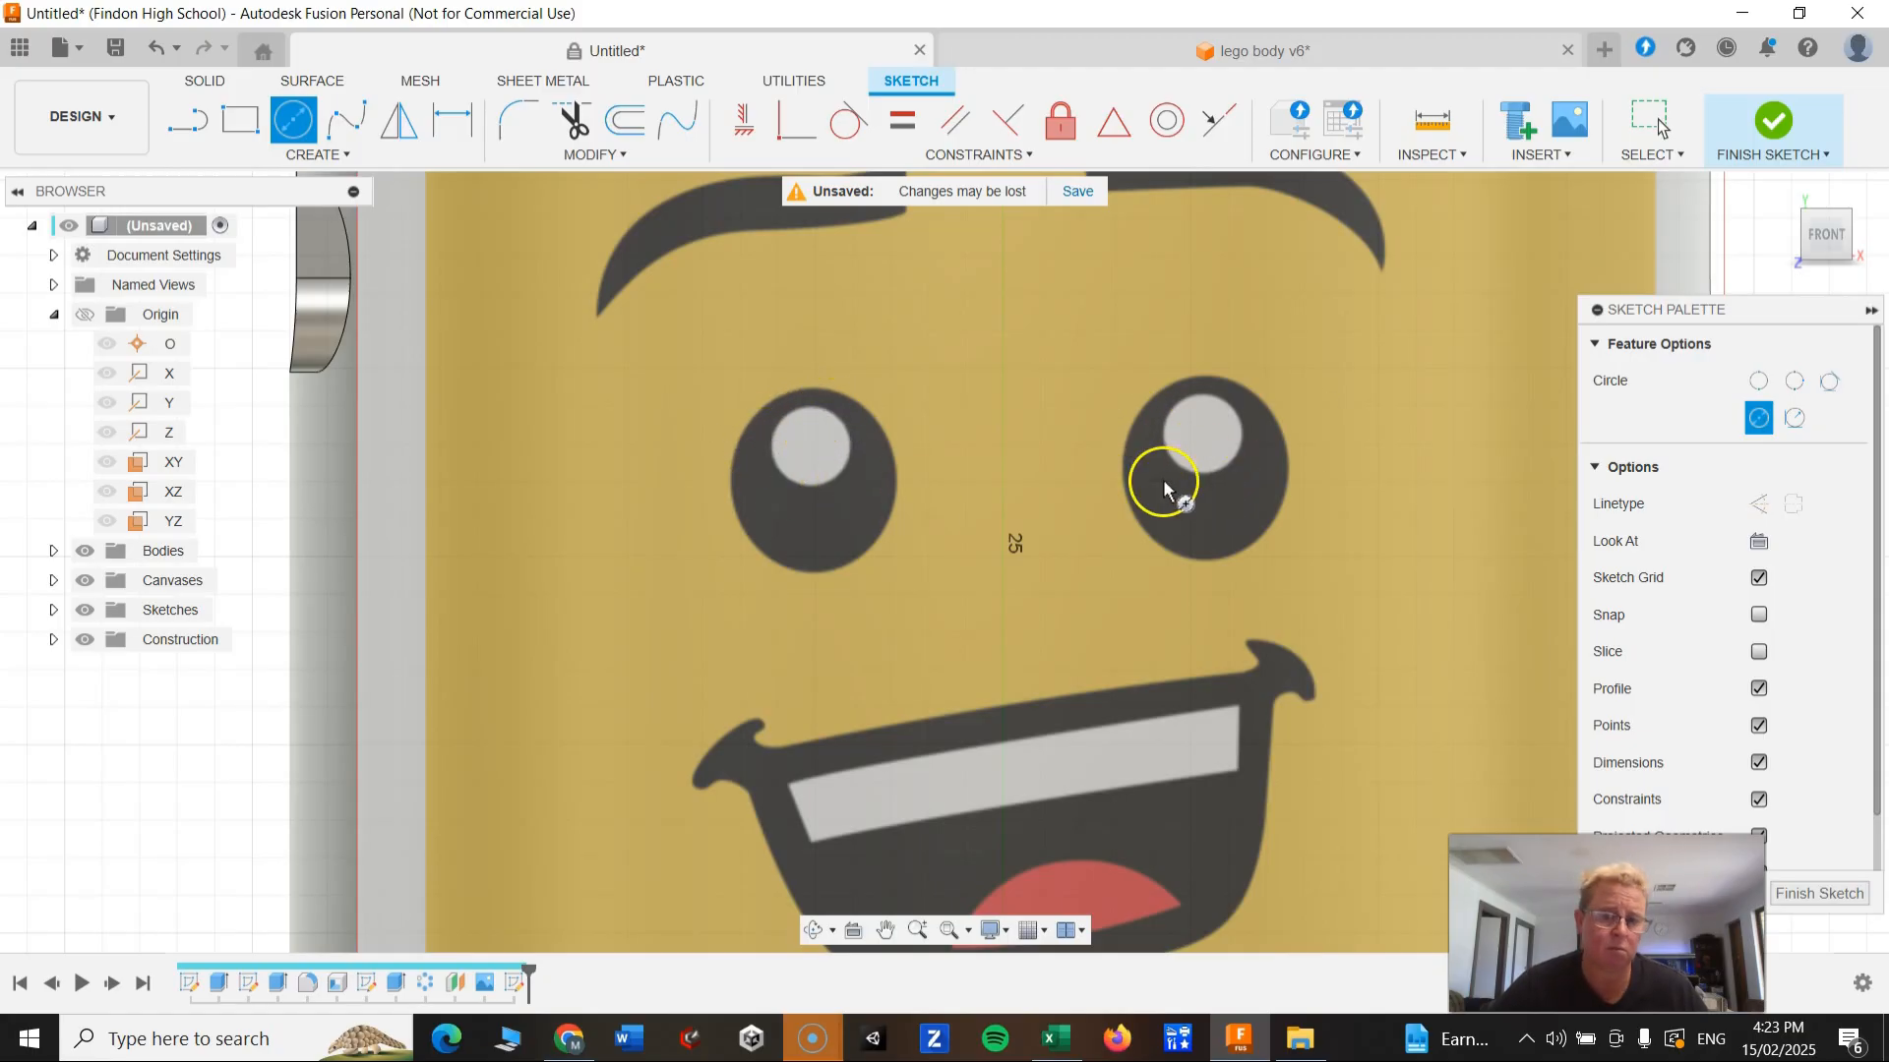
click(811, 447)
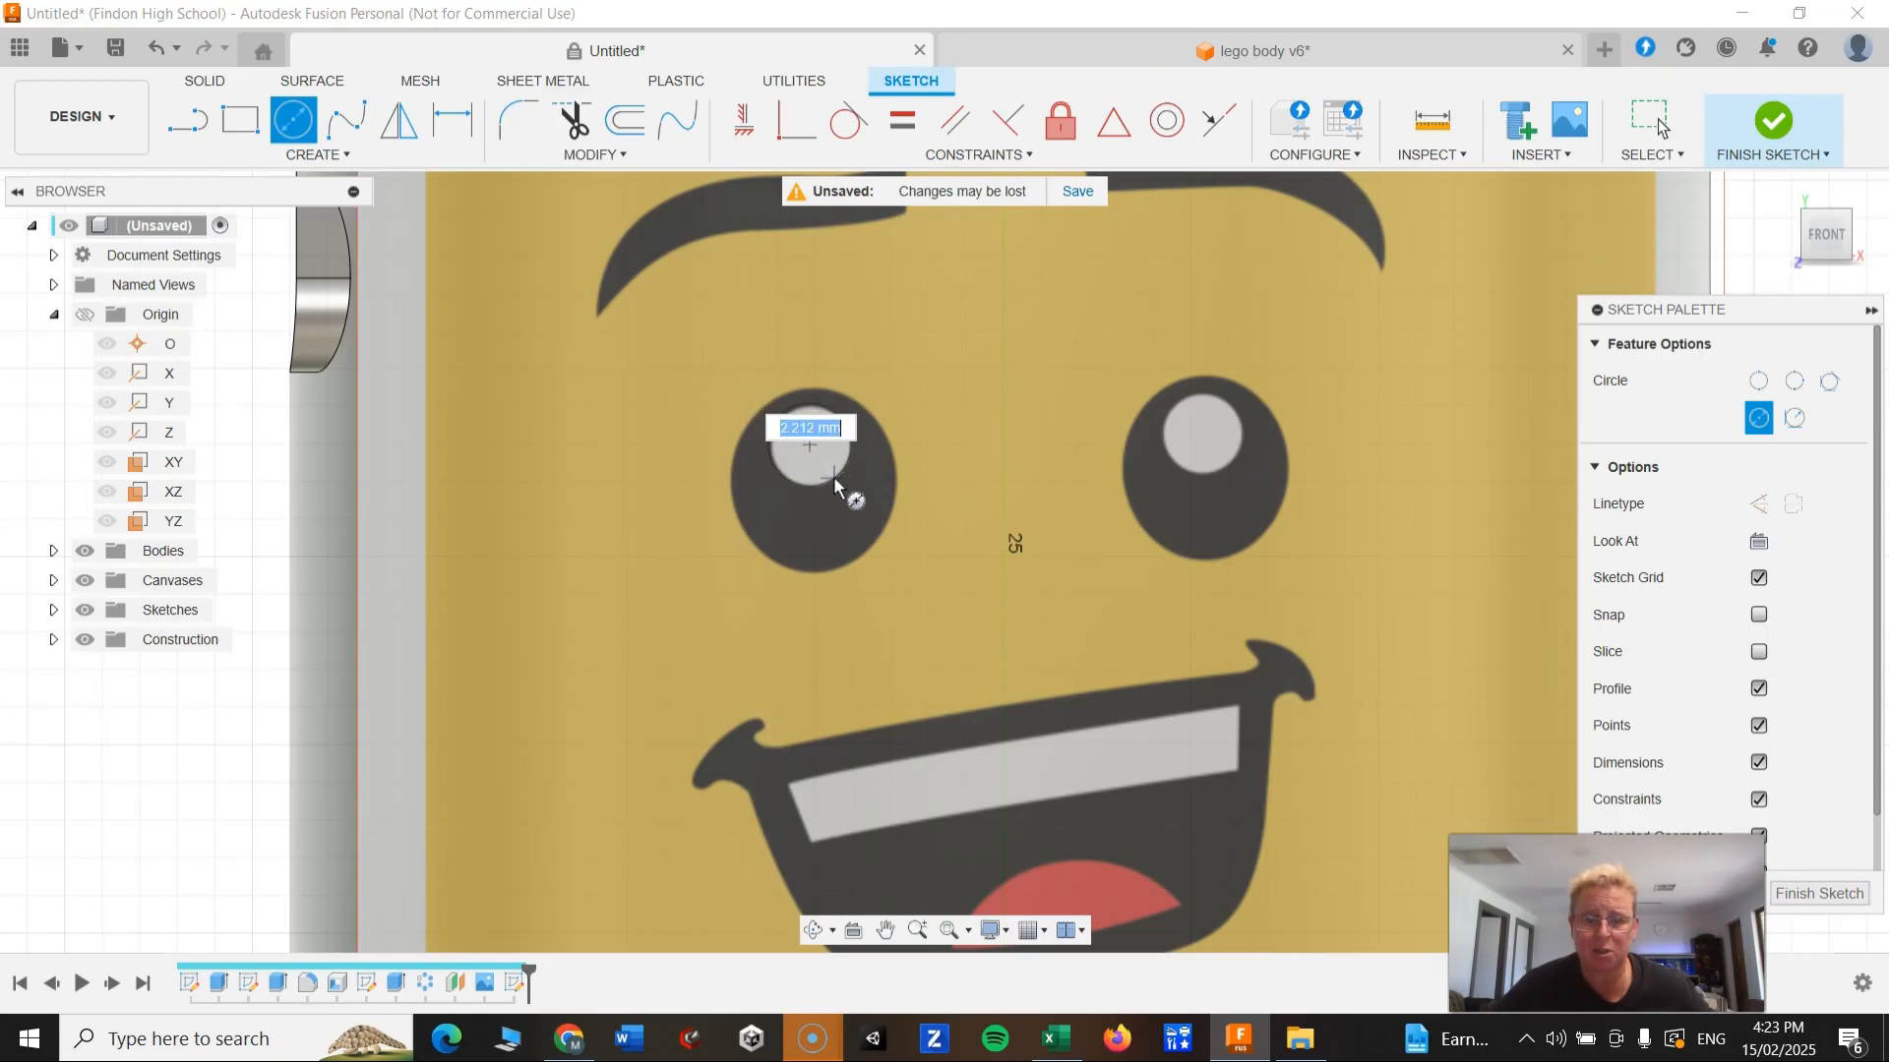
click(834, 483)
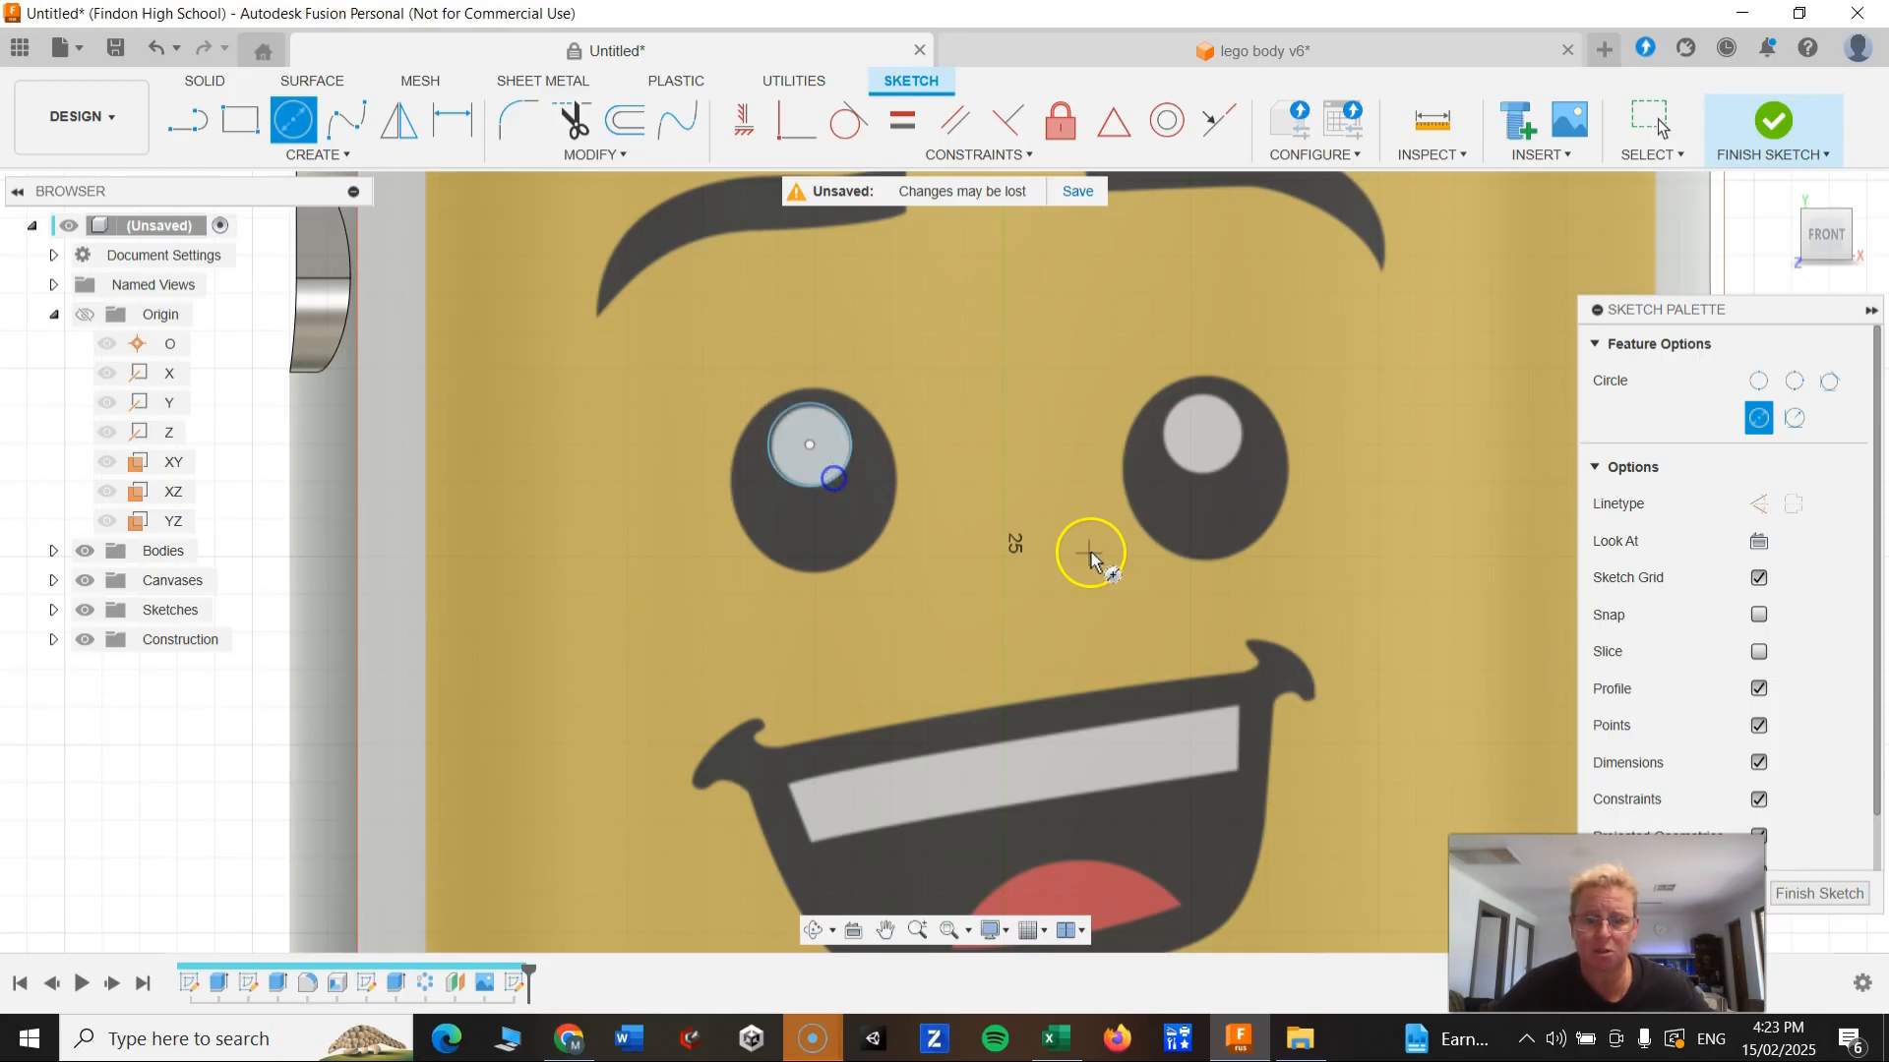
click(1203, 432)
click(1215, 472)
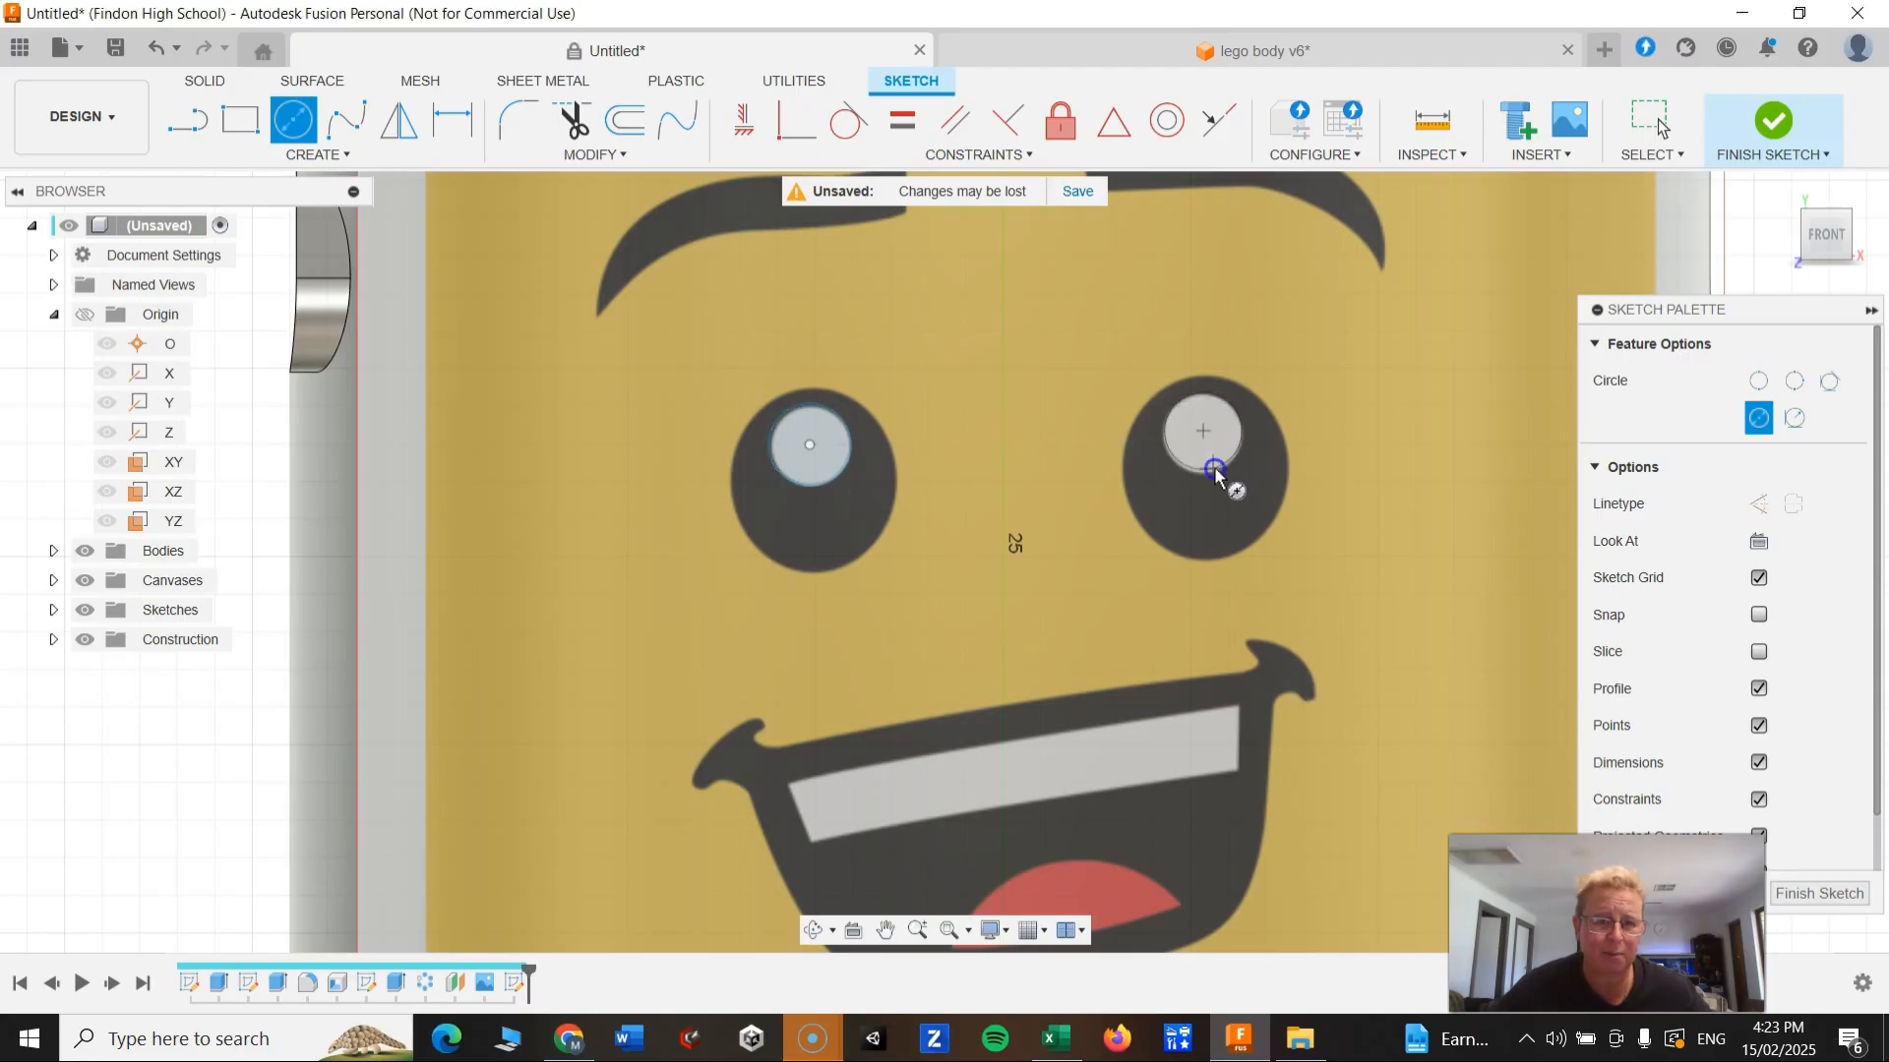
key(Escape)
scroll(816, 443, up, 5)
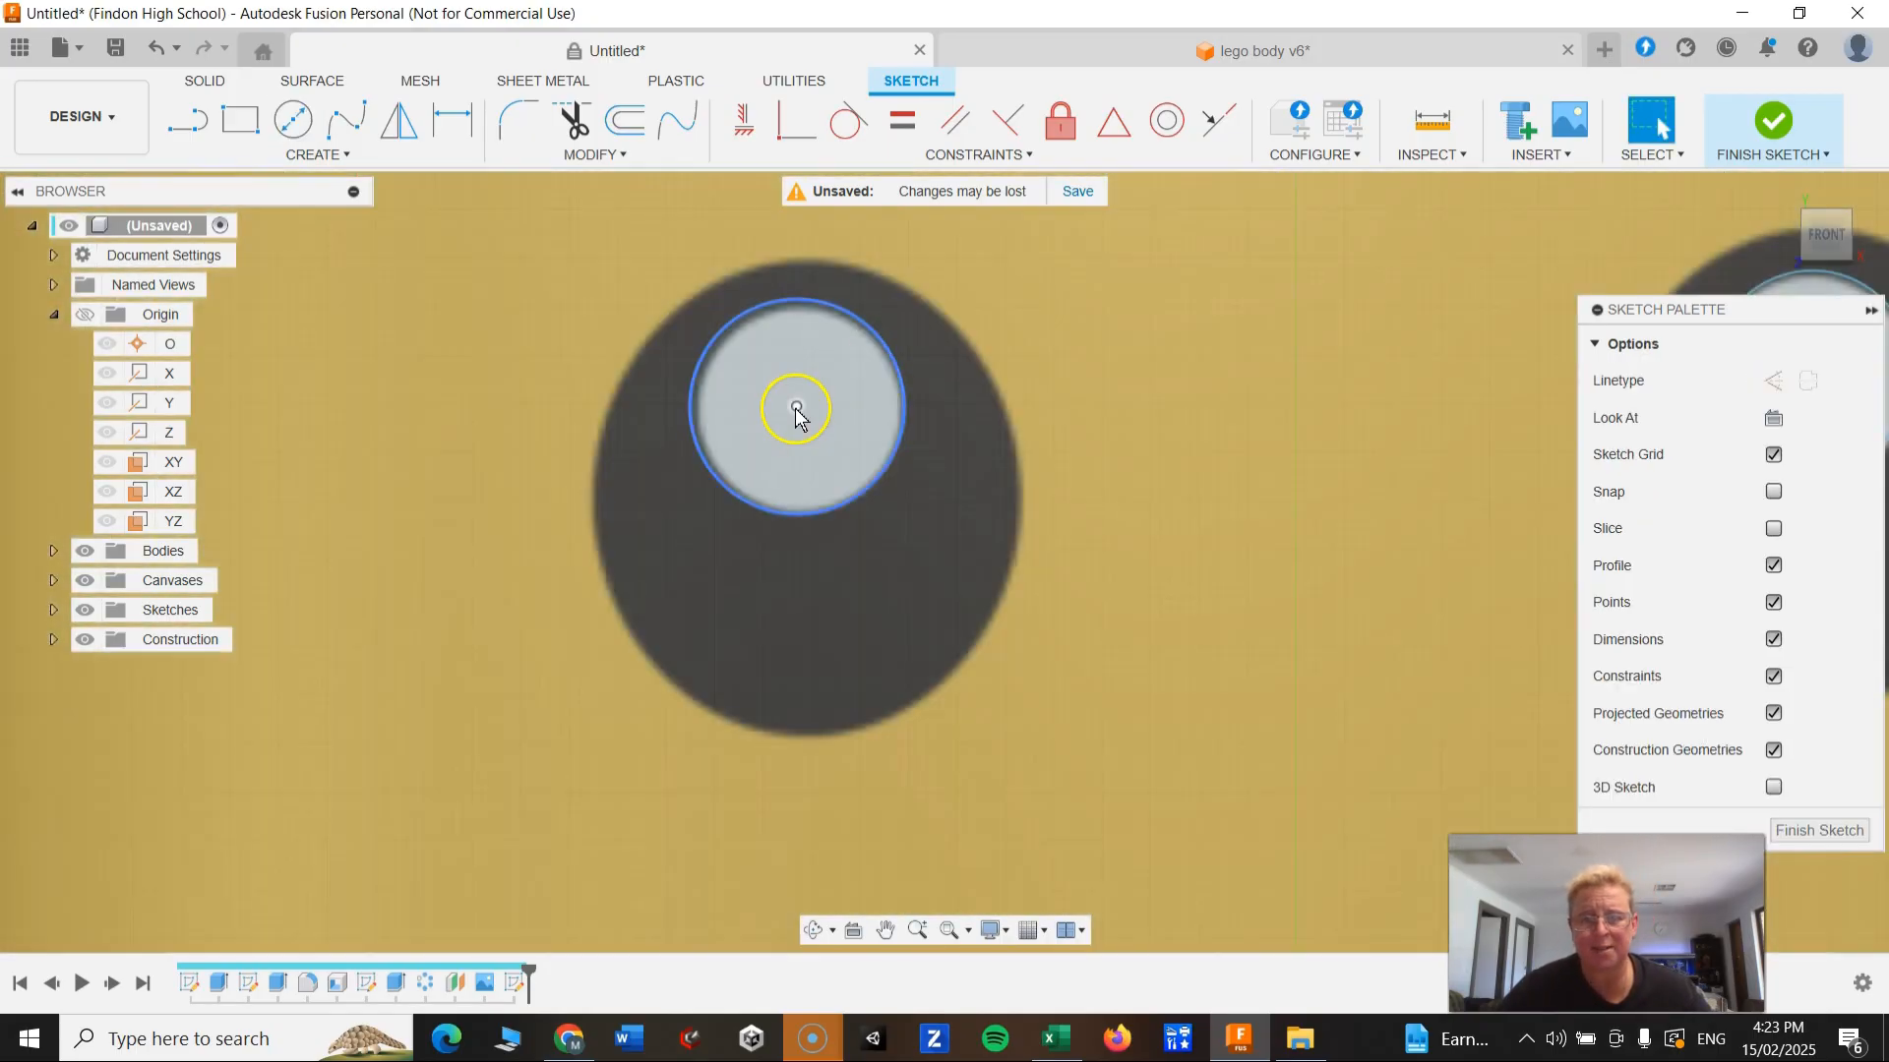
Step: Recenter the left eye's circle on its white highlight and resize it to about 2 mm in diameter
mouse_move(795, 407)
mouse_down()
mouse_move(809, 426)
mouse_move(783, 433)
mouse_move(806, 409)
mouse_move(882, 472)
mouse_move(763, 409)
mouse_move(801, 414)
mouse_up()
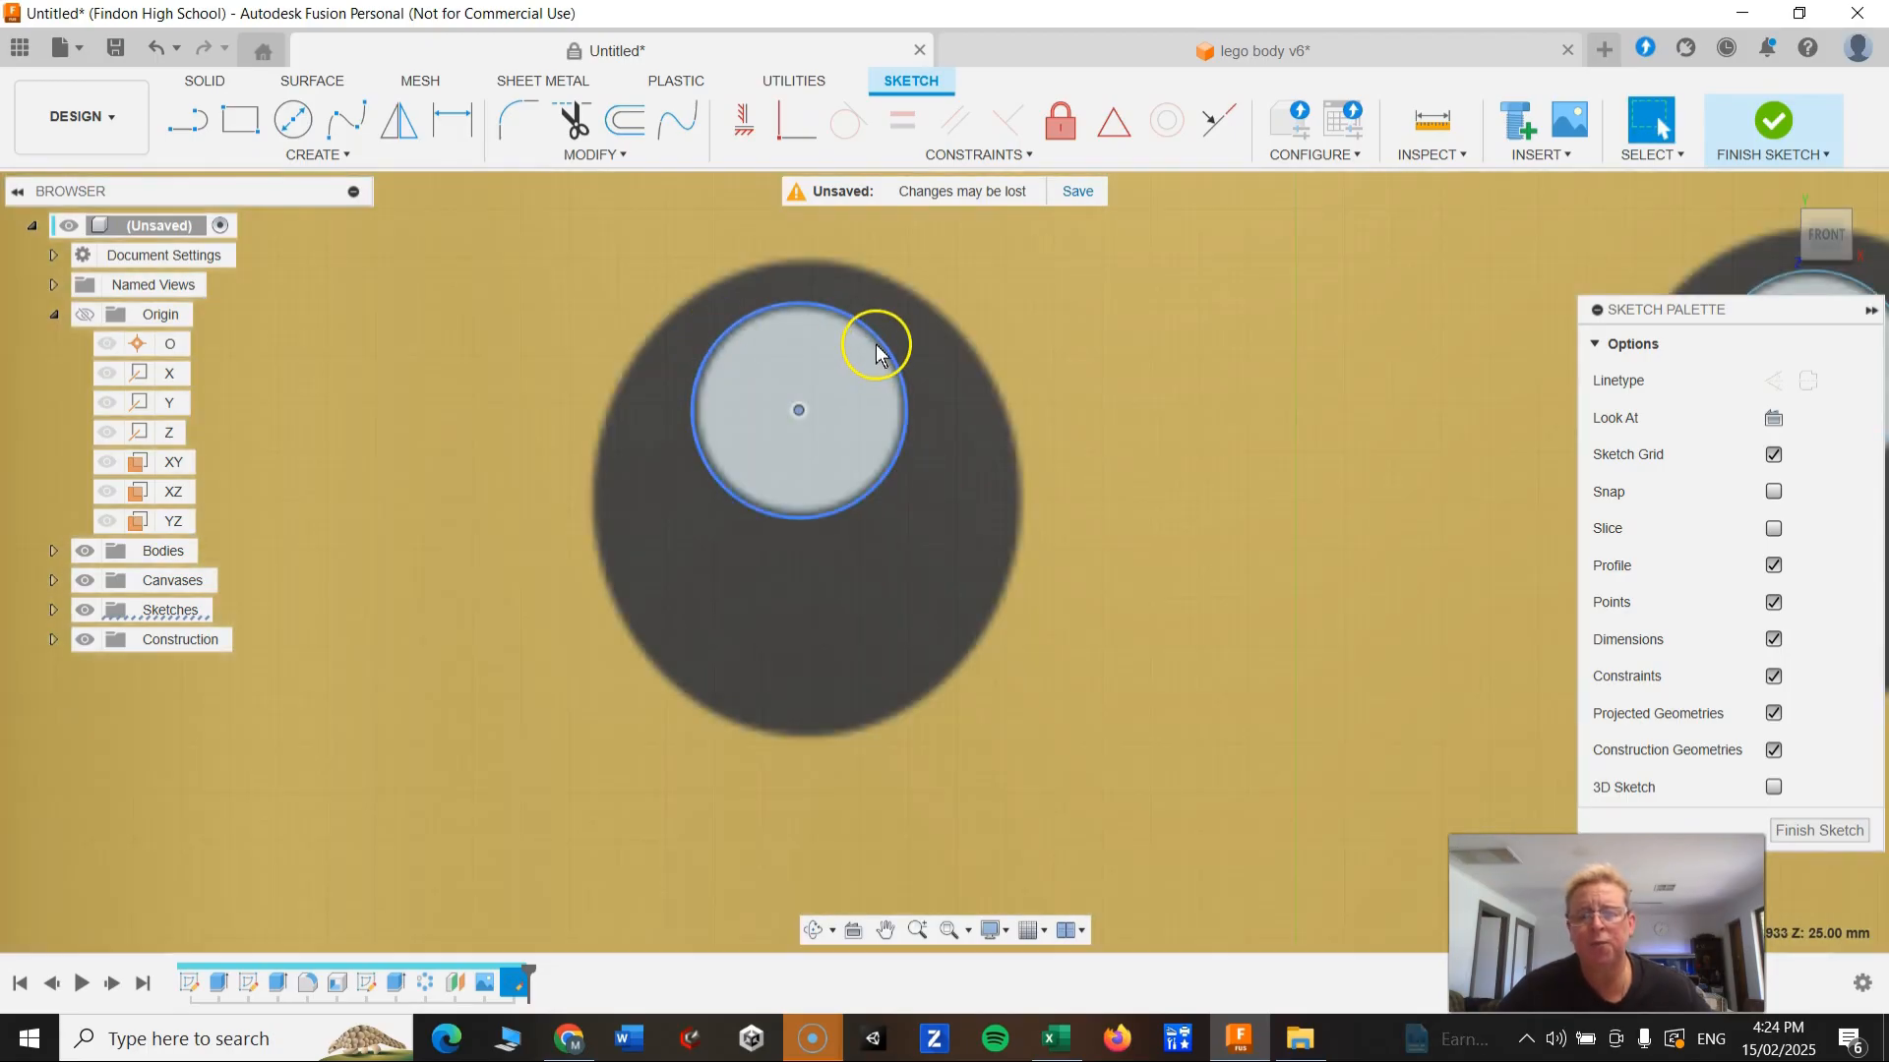
mouse_move(887, 348)
mouse_down()
mouse_move(860, 387)
mouse_move(944, 370)
mouse_move(873, 393)
mouse_move(898, 388)
mouse_up()
scroll(1107, 647, up, 2)
scroll(1108, 647, down, 3)
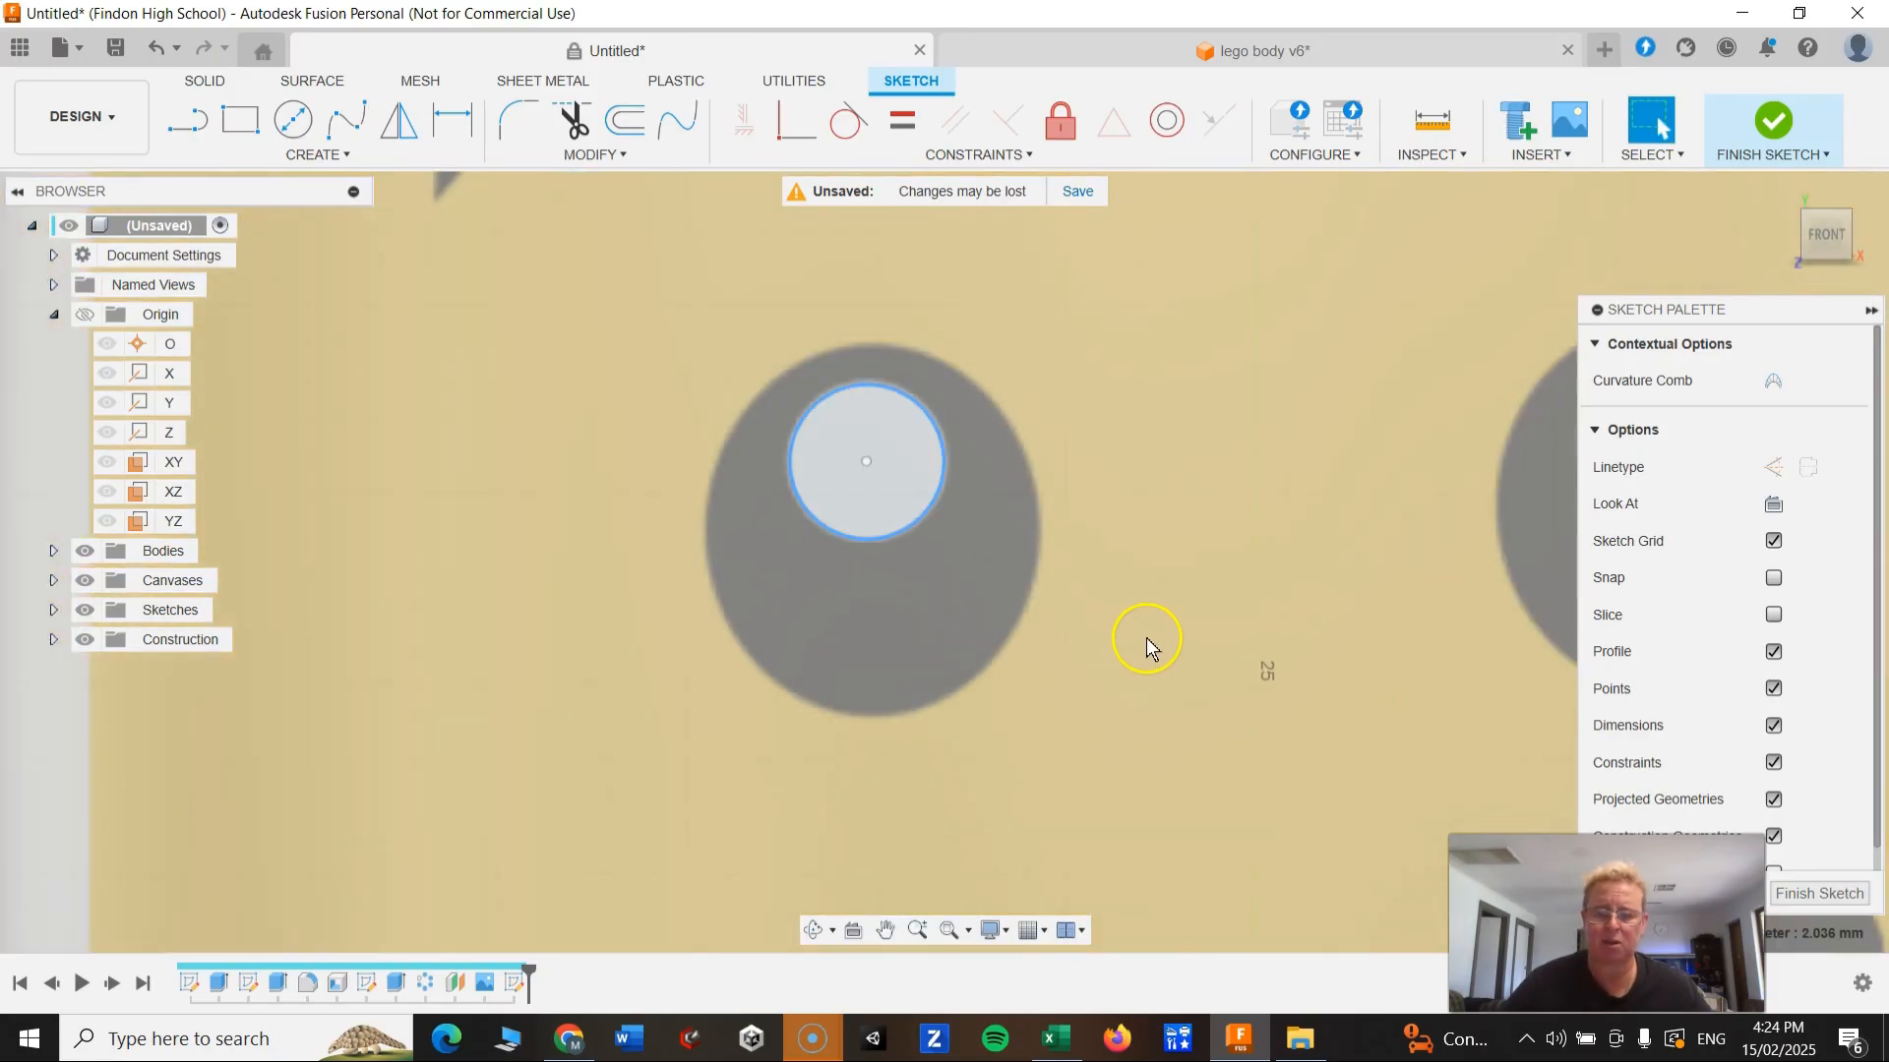
middle_drag(1249, 630, 804, 647)
key(Escape)
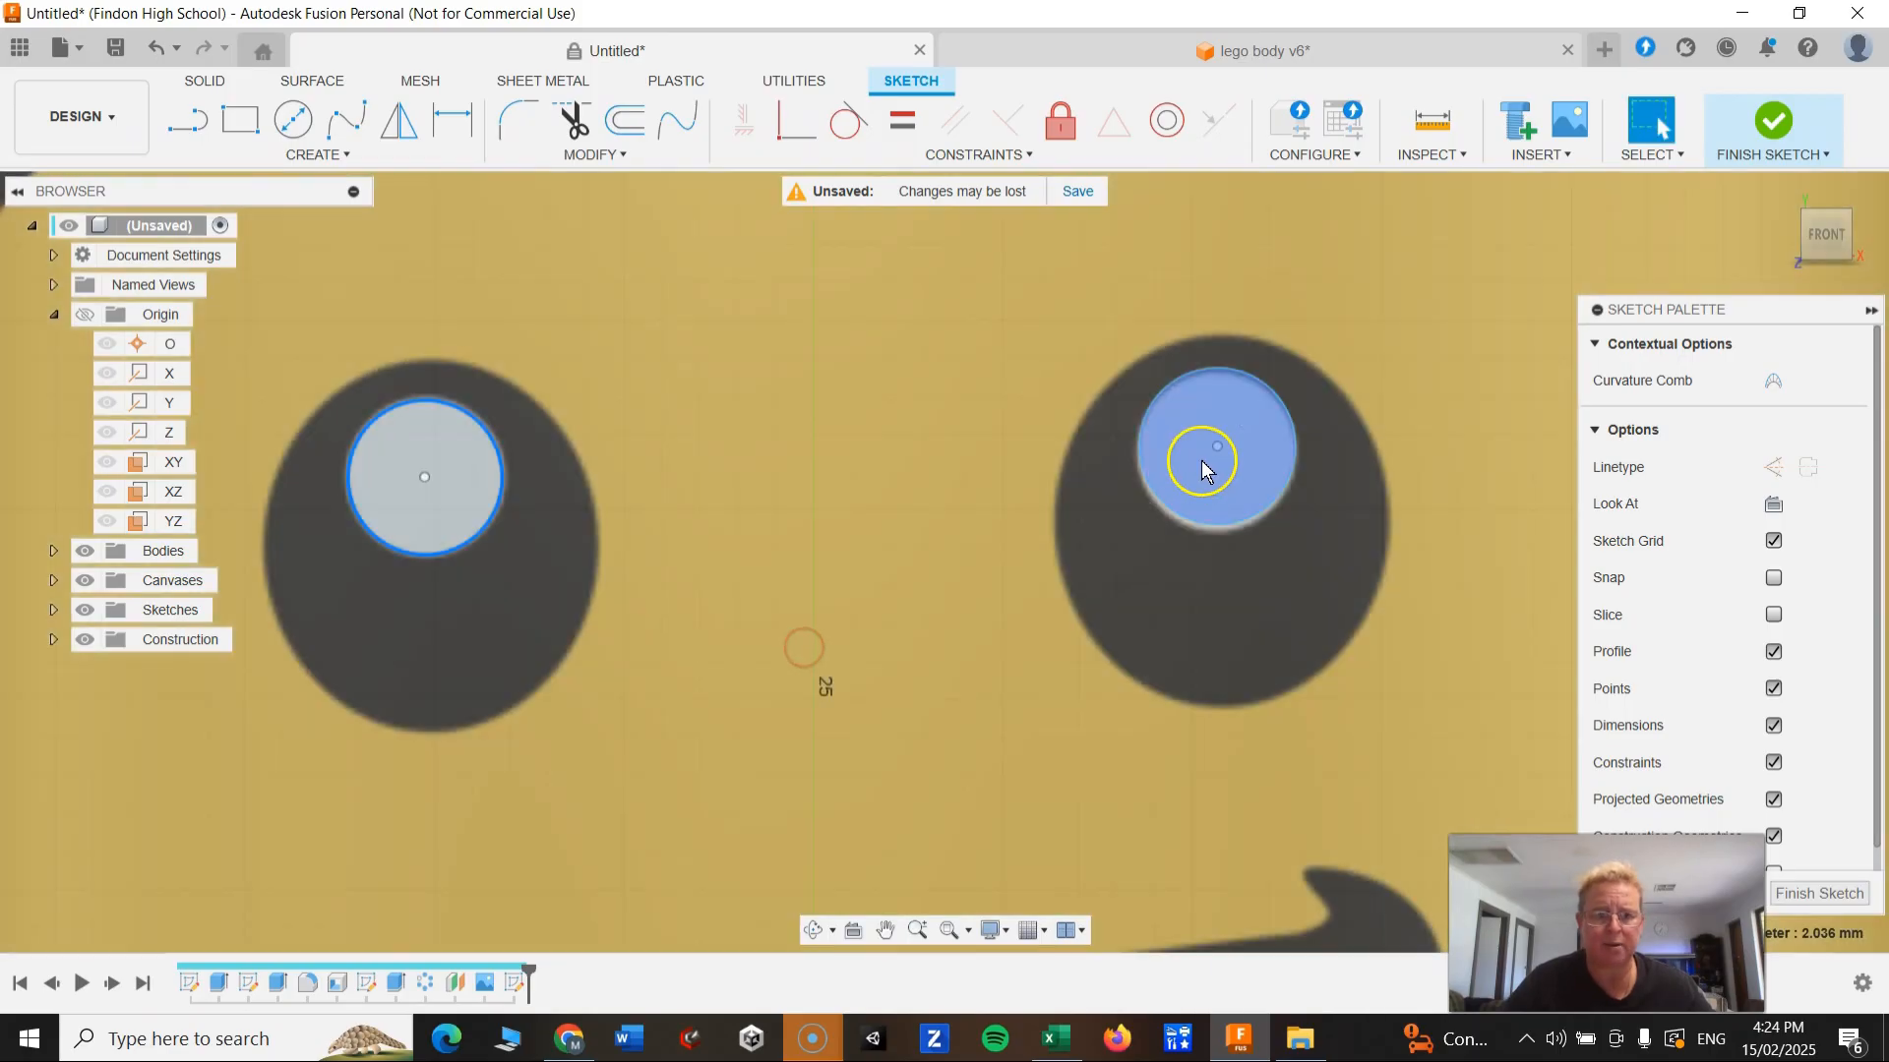
Step: Shift the right eye's circle slightly down so it matches the white highlight on the canvas
scroll(1210, 464, up, 2)
mouse_move(1220, 447)
mouse_down()
mouse_move(1225, 467)
mouse_move(1220, 453)
mouse_up()
scroll(1000, 633, down, 5)
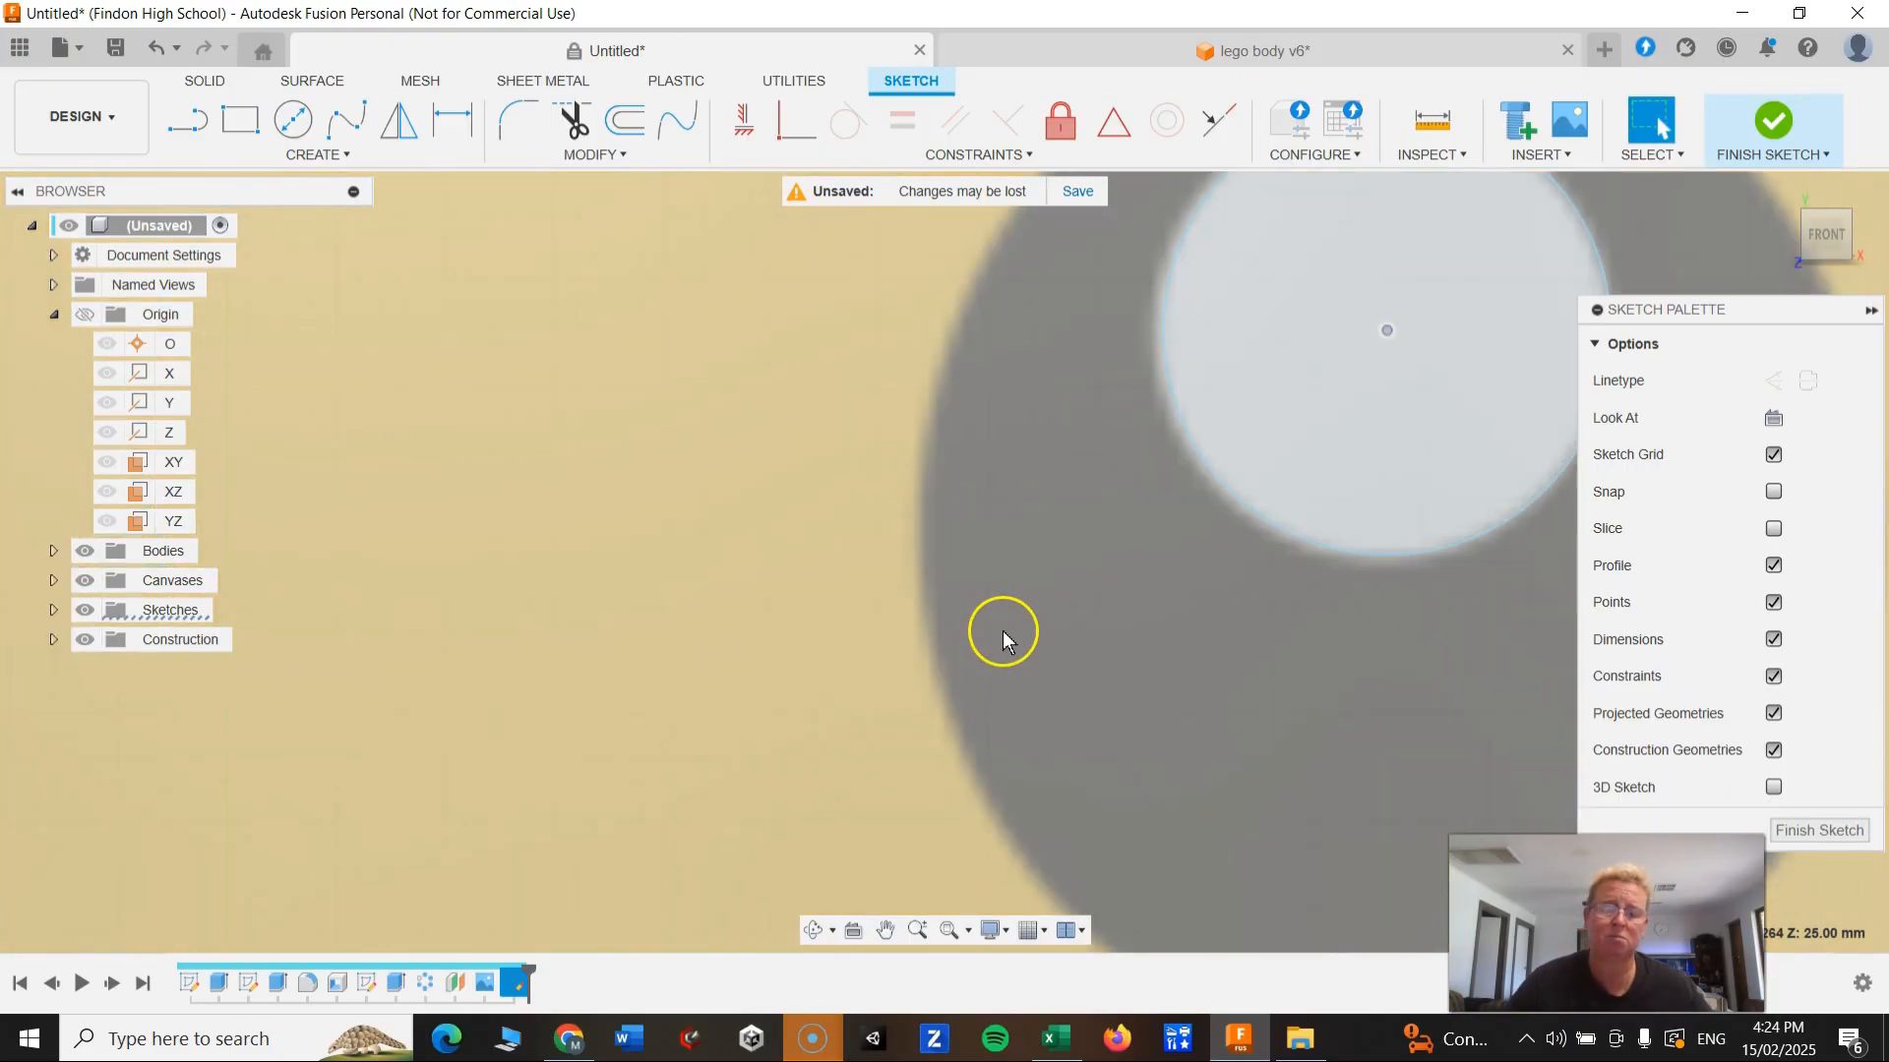
scroll(565, 709, up, 2)
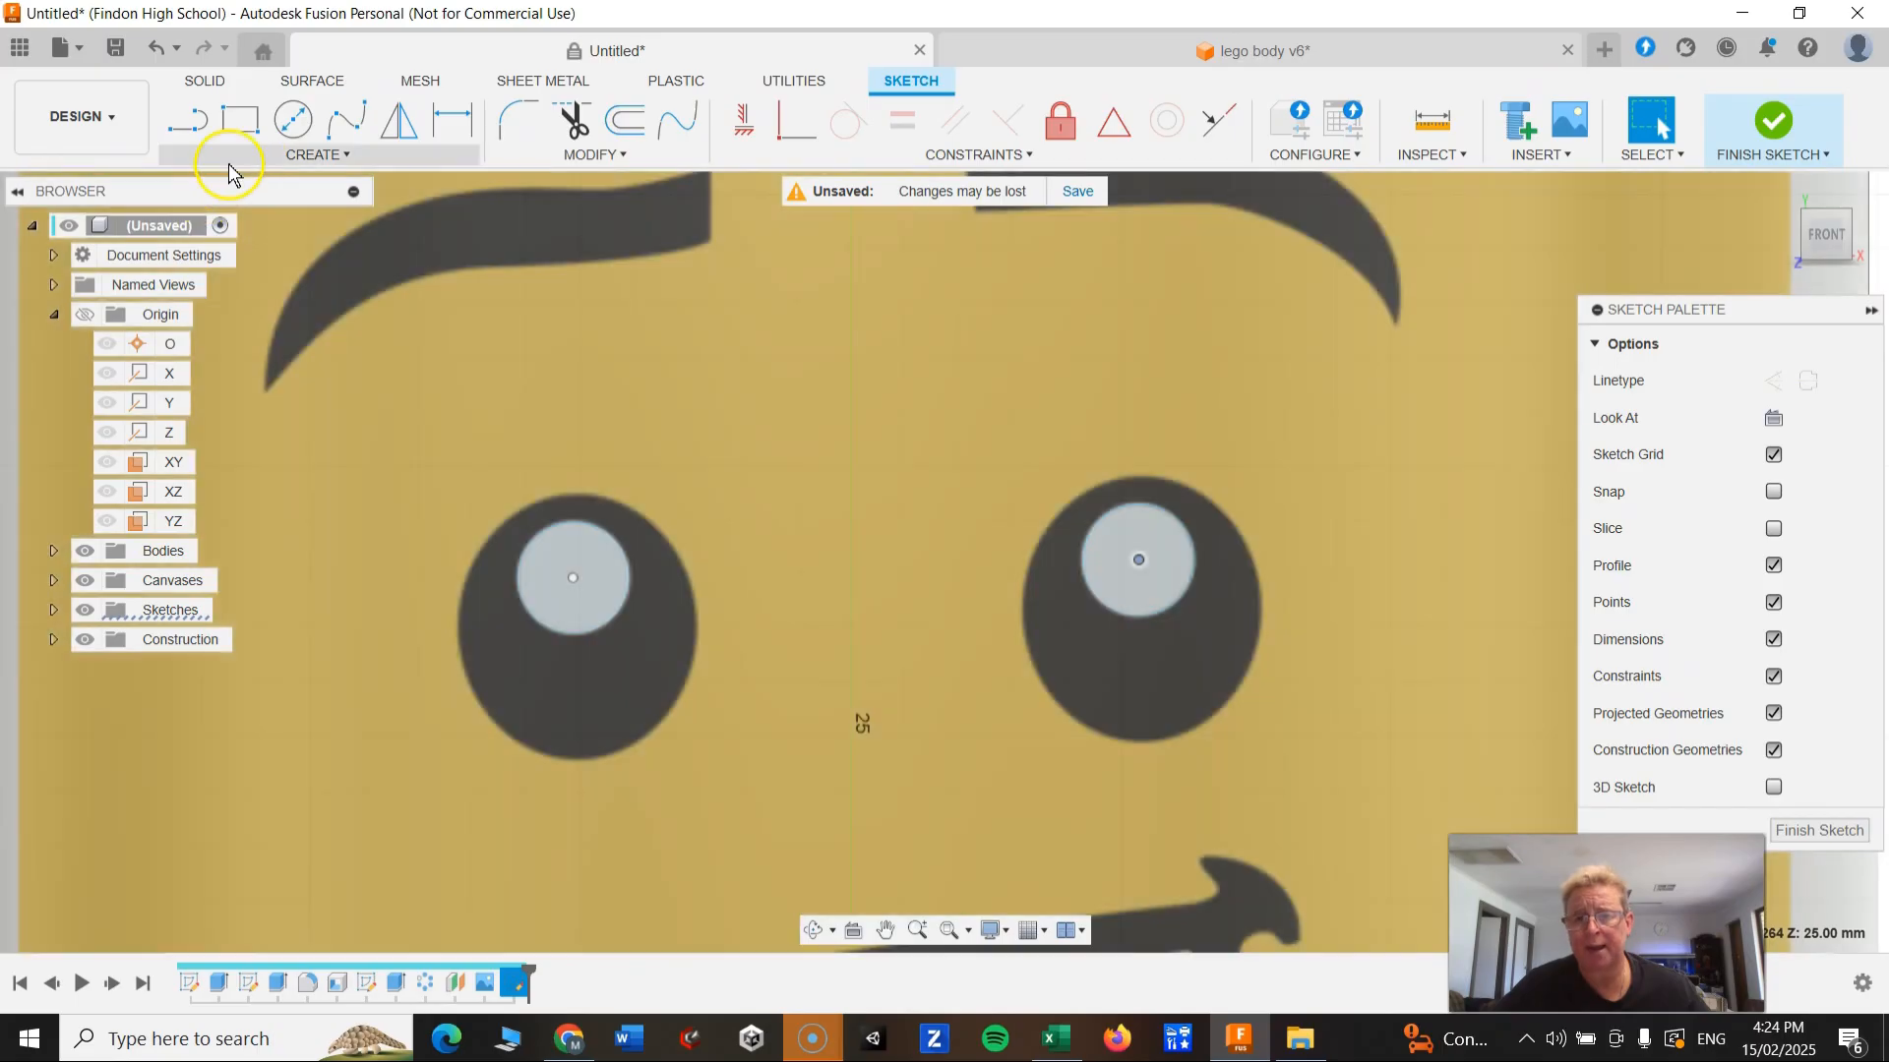
Step: Draw an ellipse with a vertical first axis over the left eye, reaching up to the top of its dark outline
click(259, 157)
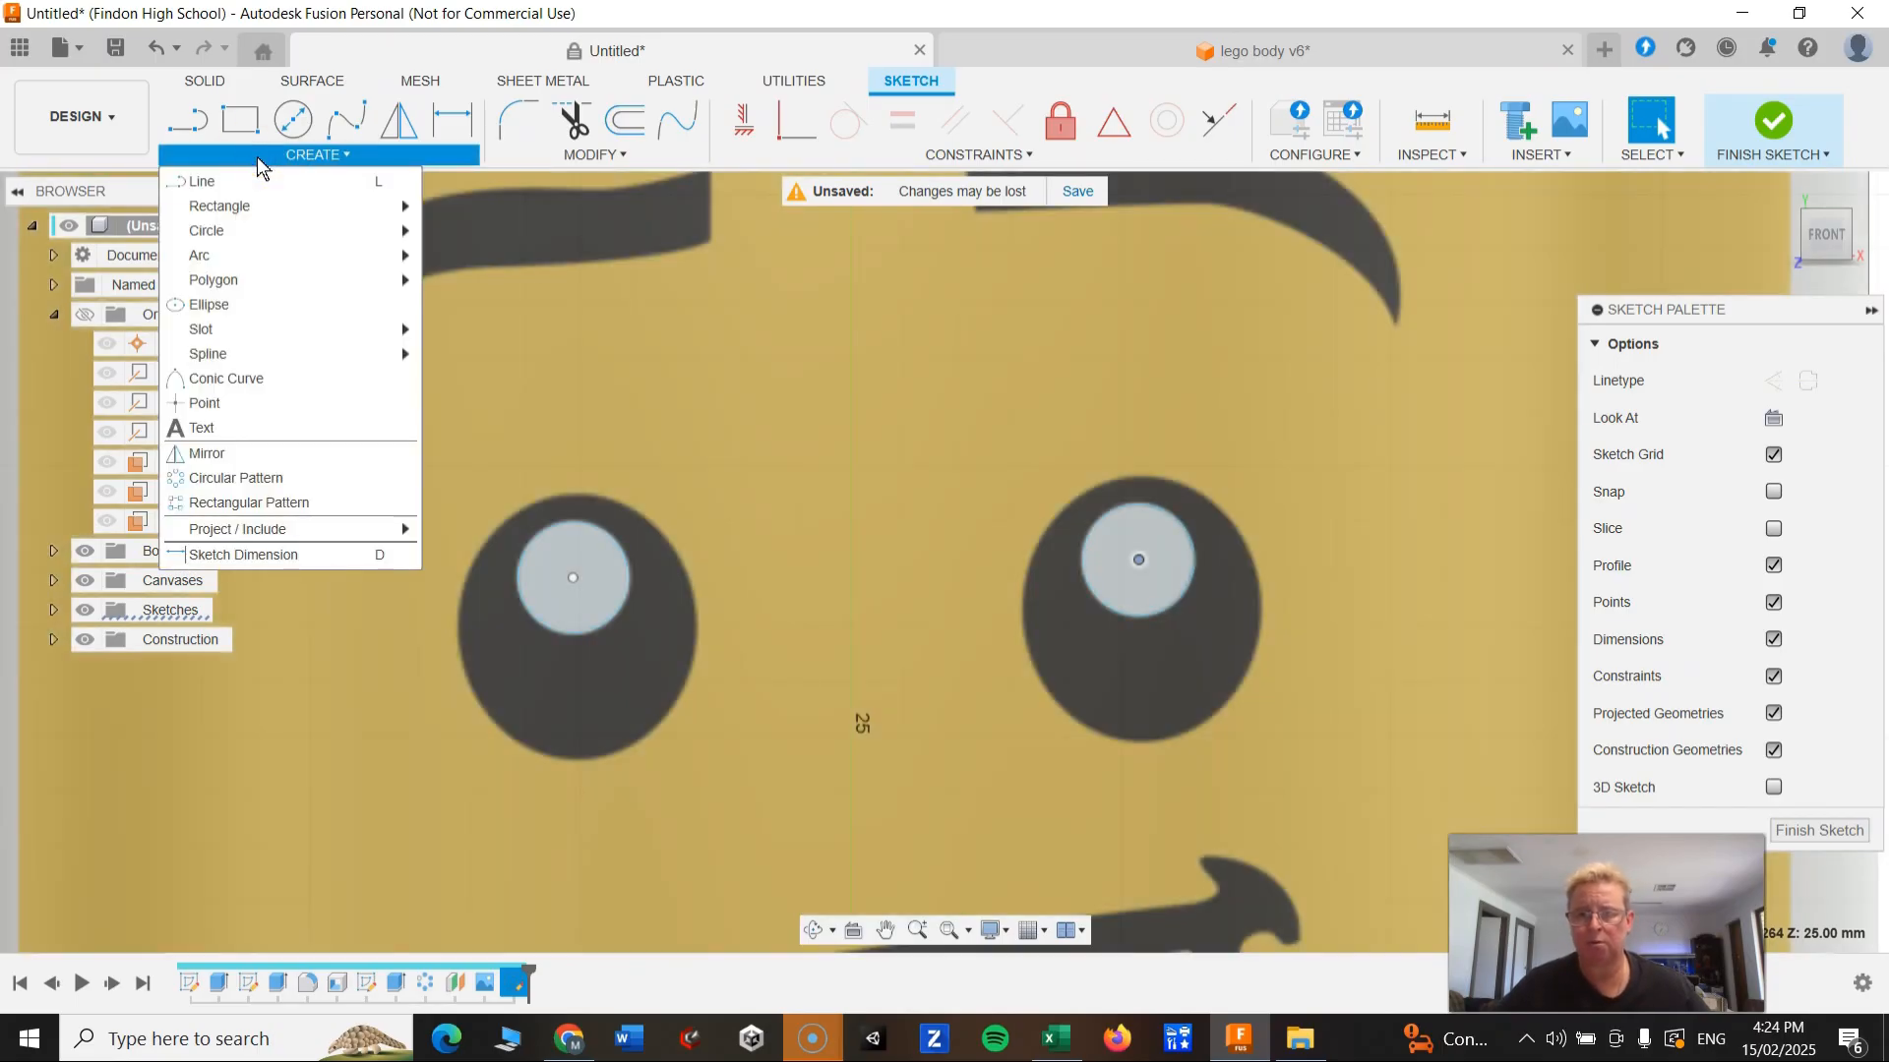
click(215, 308)
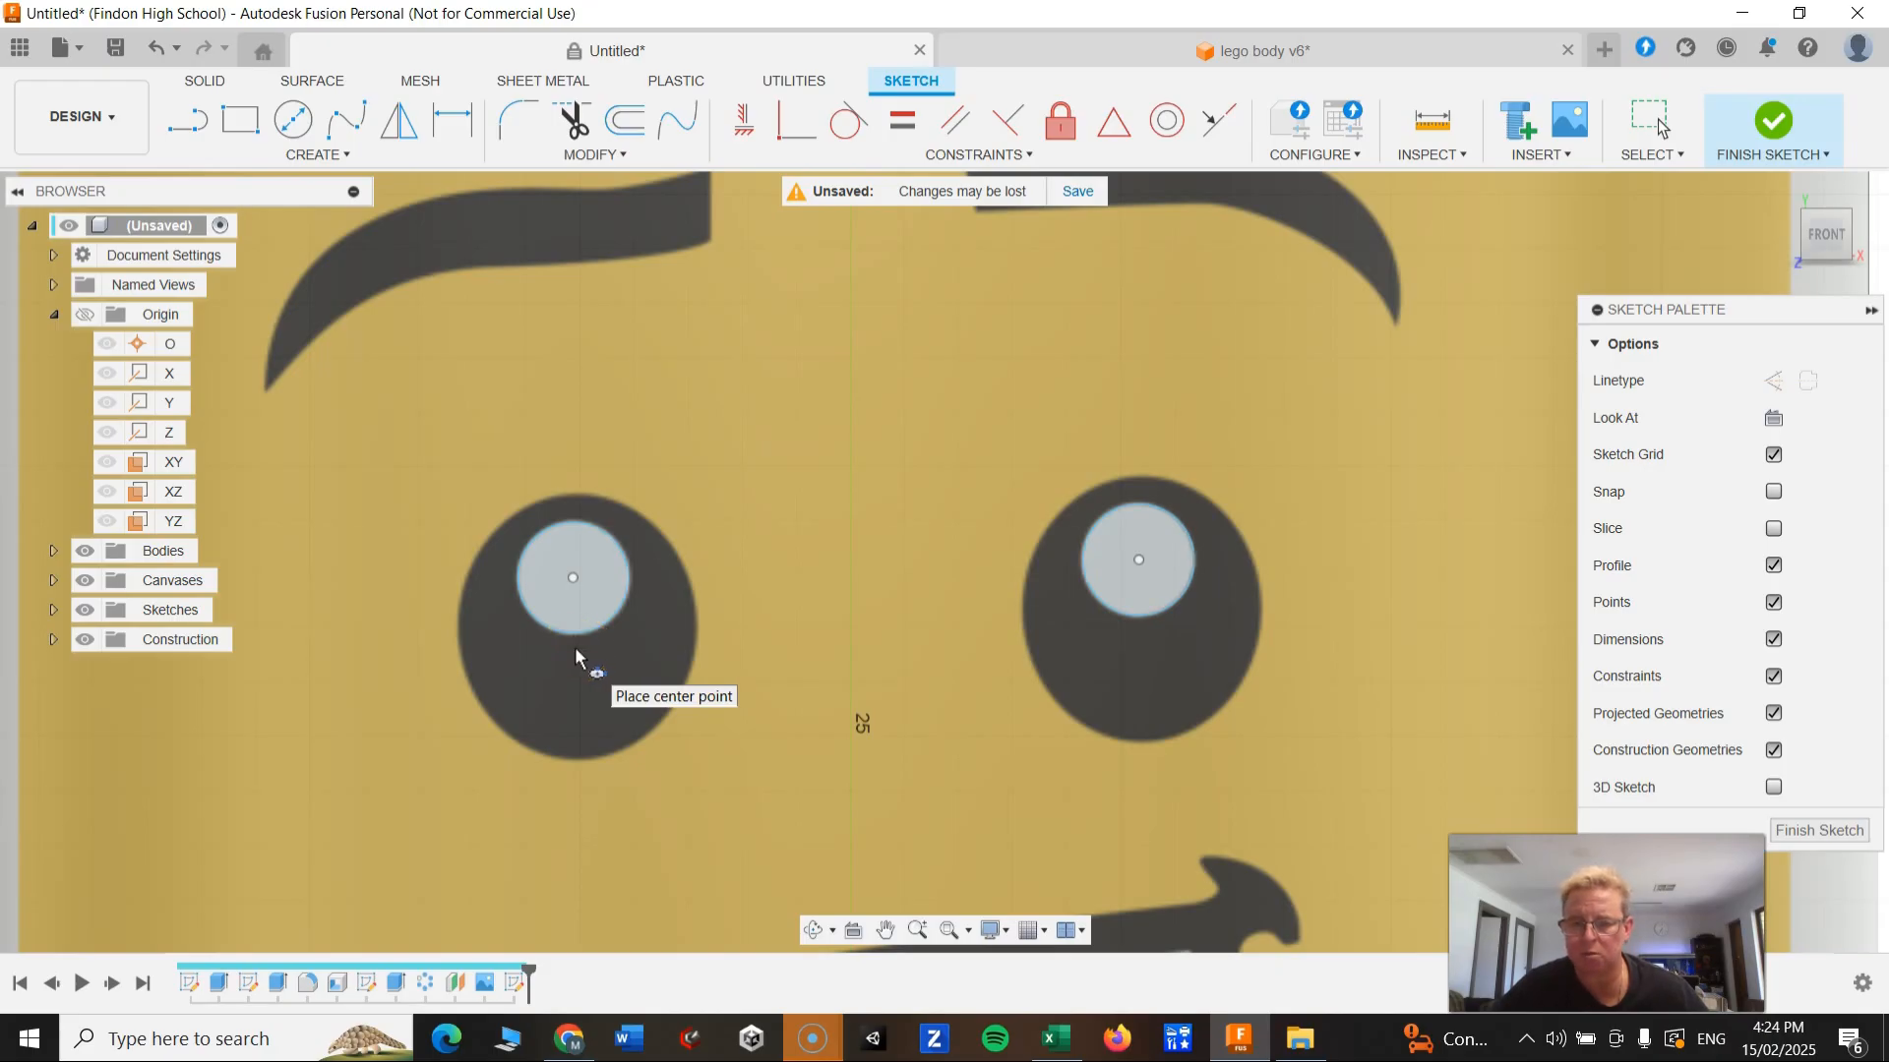
scroll(576, 650, up, 5)
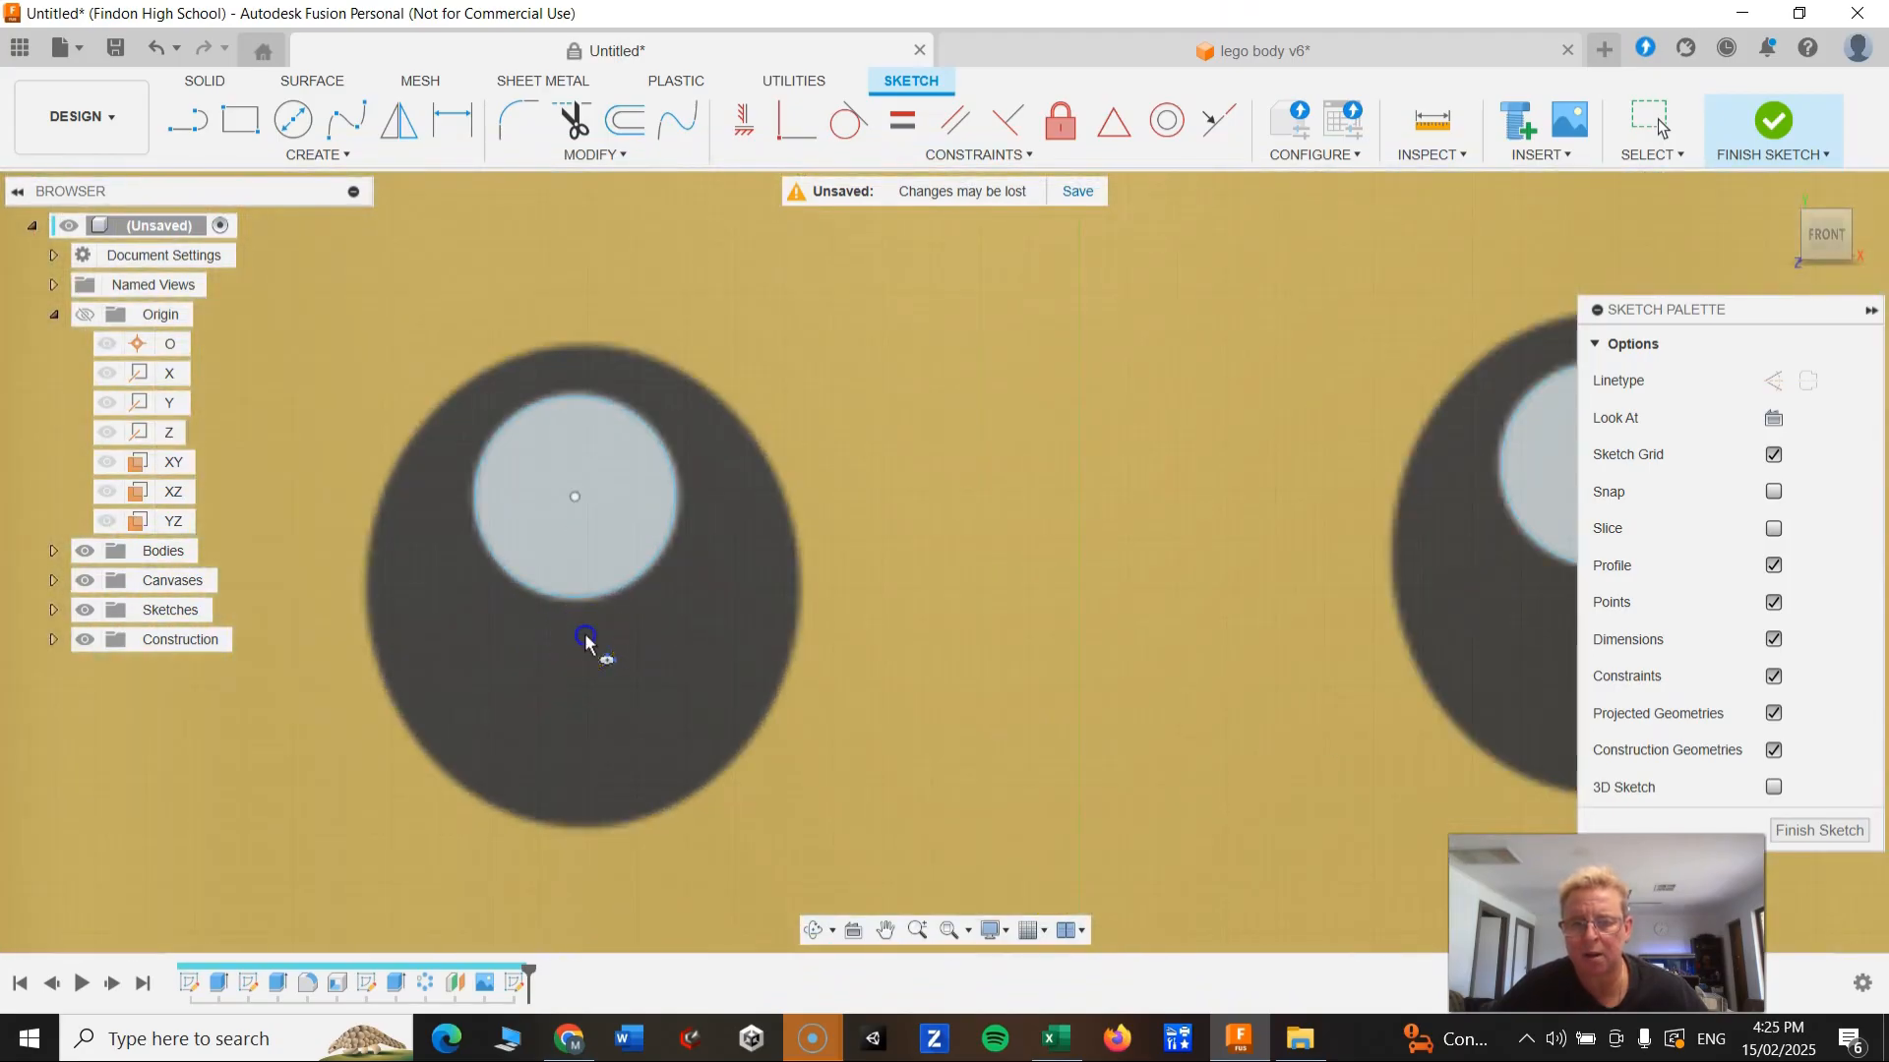
click(584, 634)
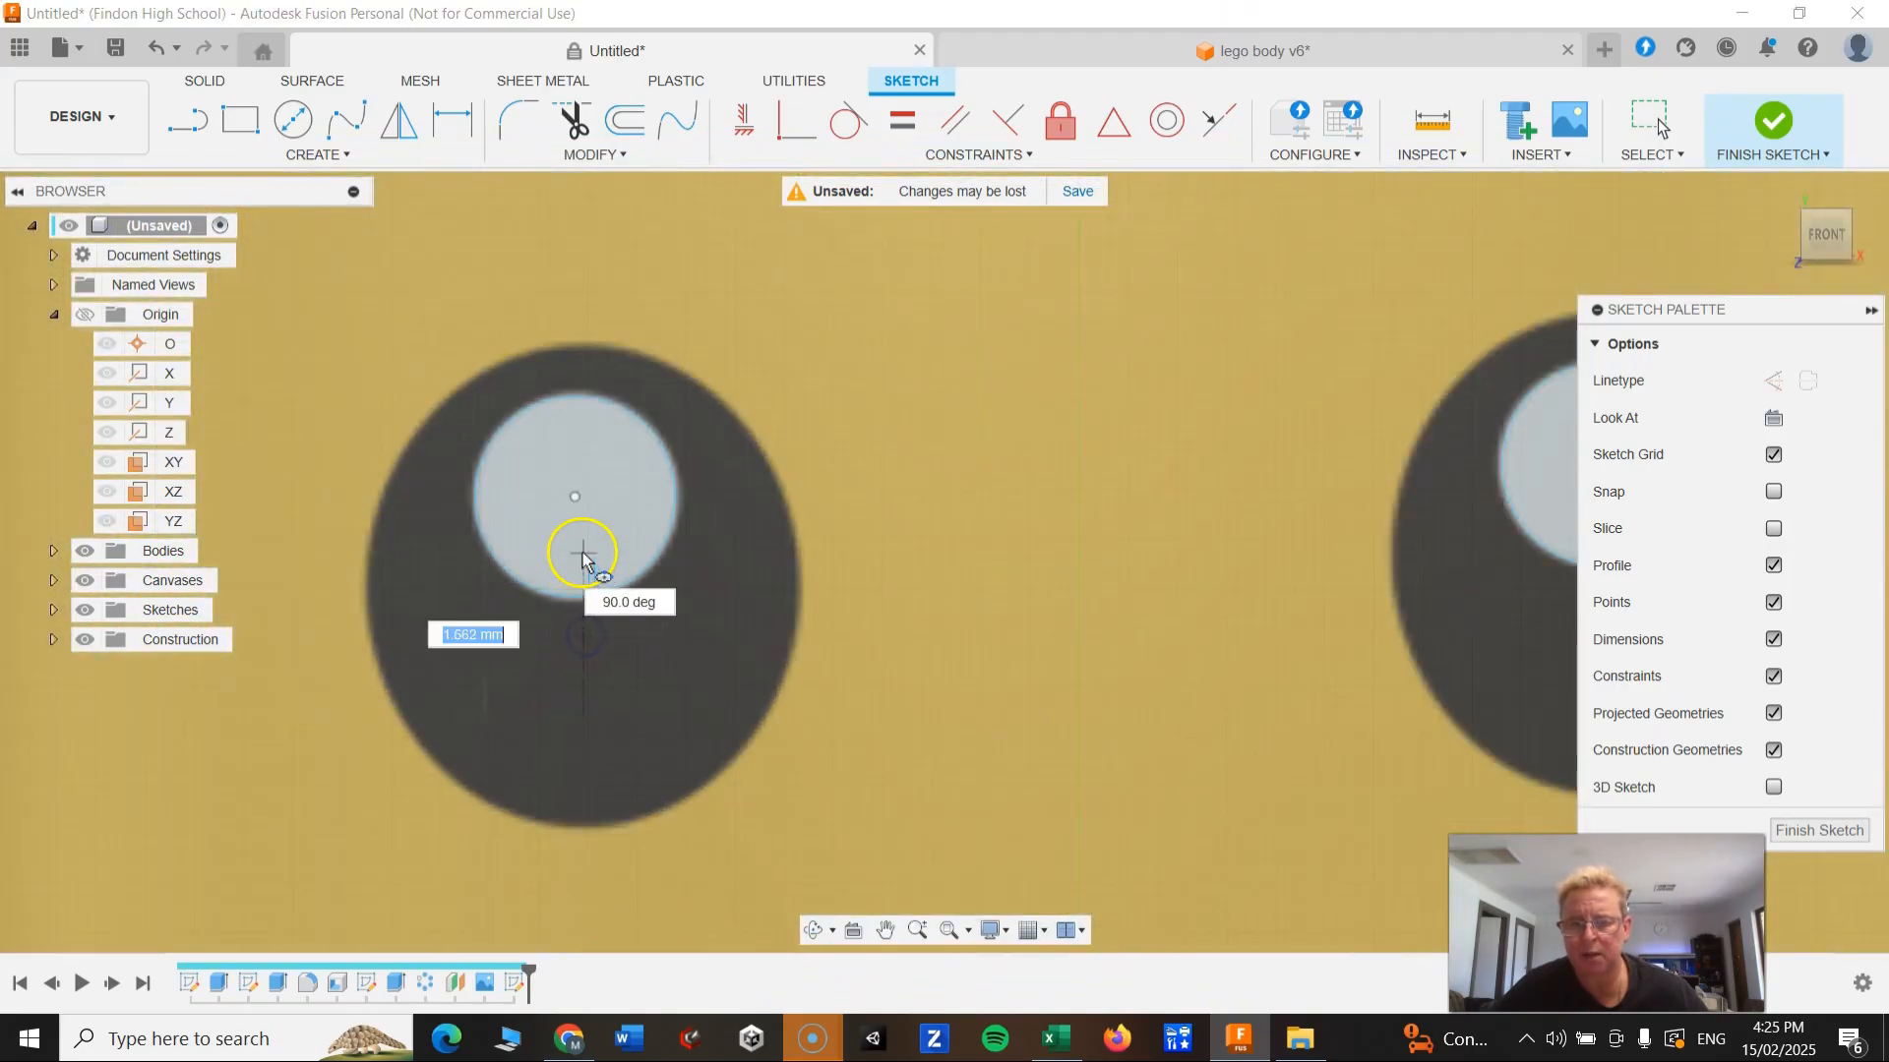
click(582, 354)
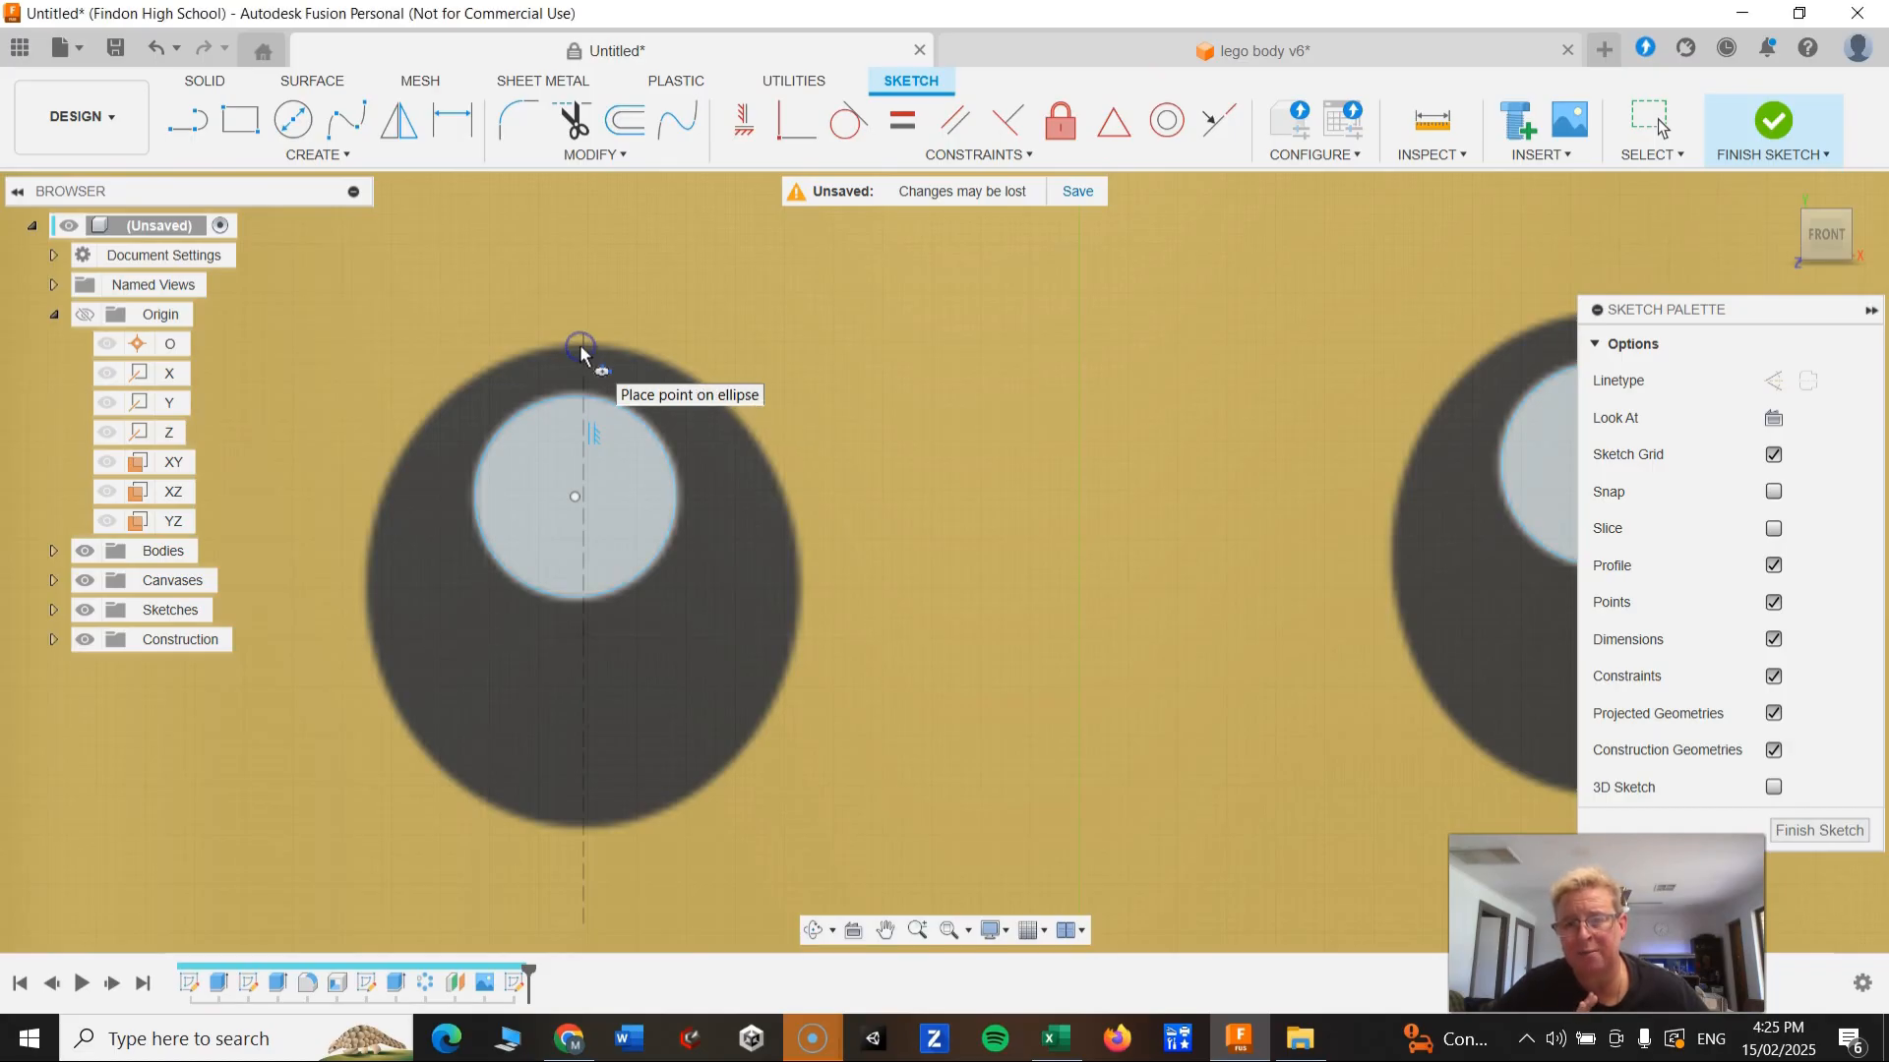
click(696, 382)
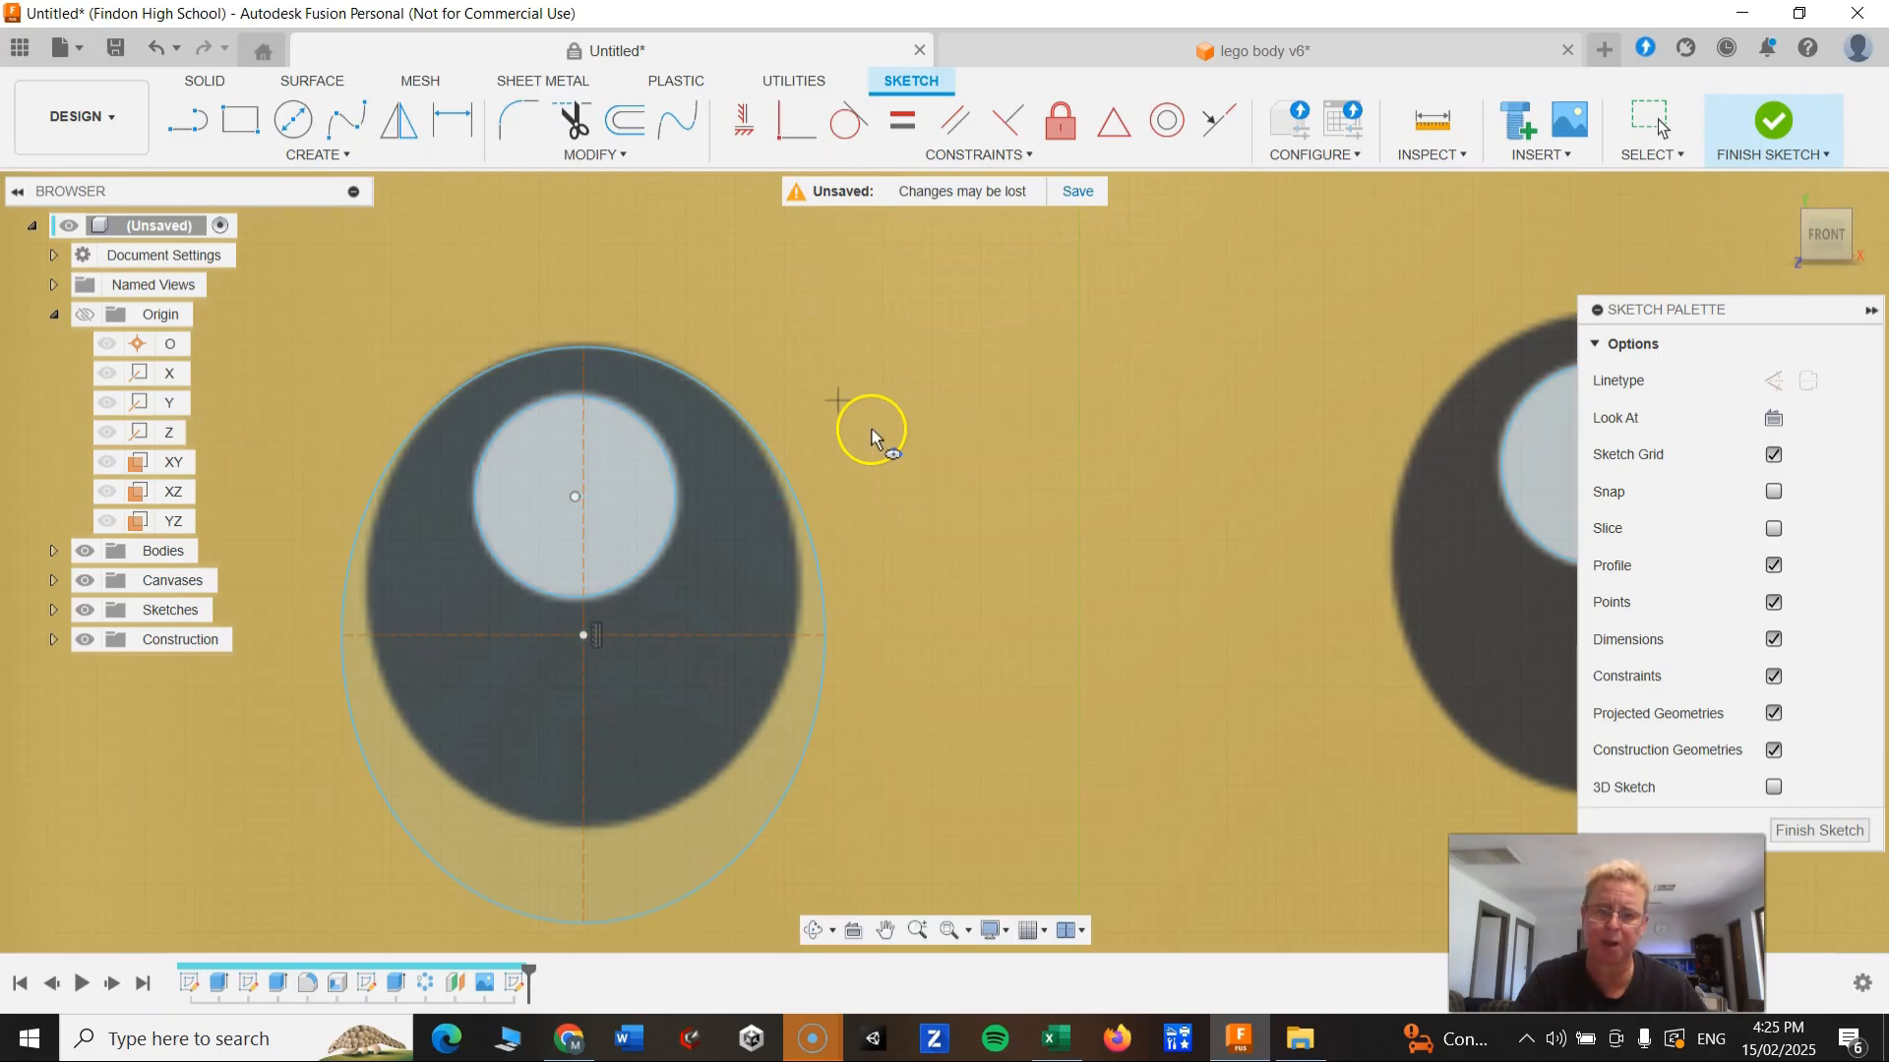
key(Escape)
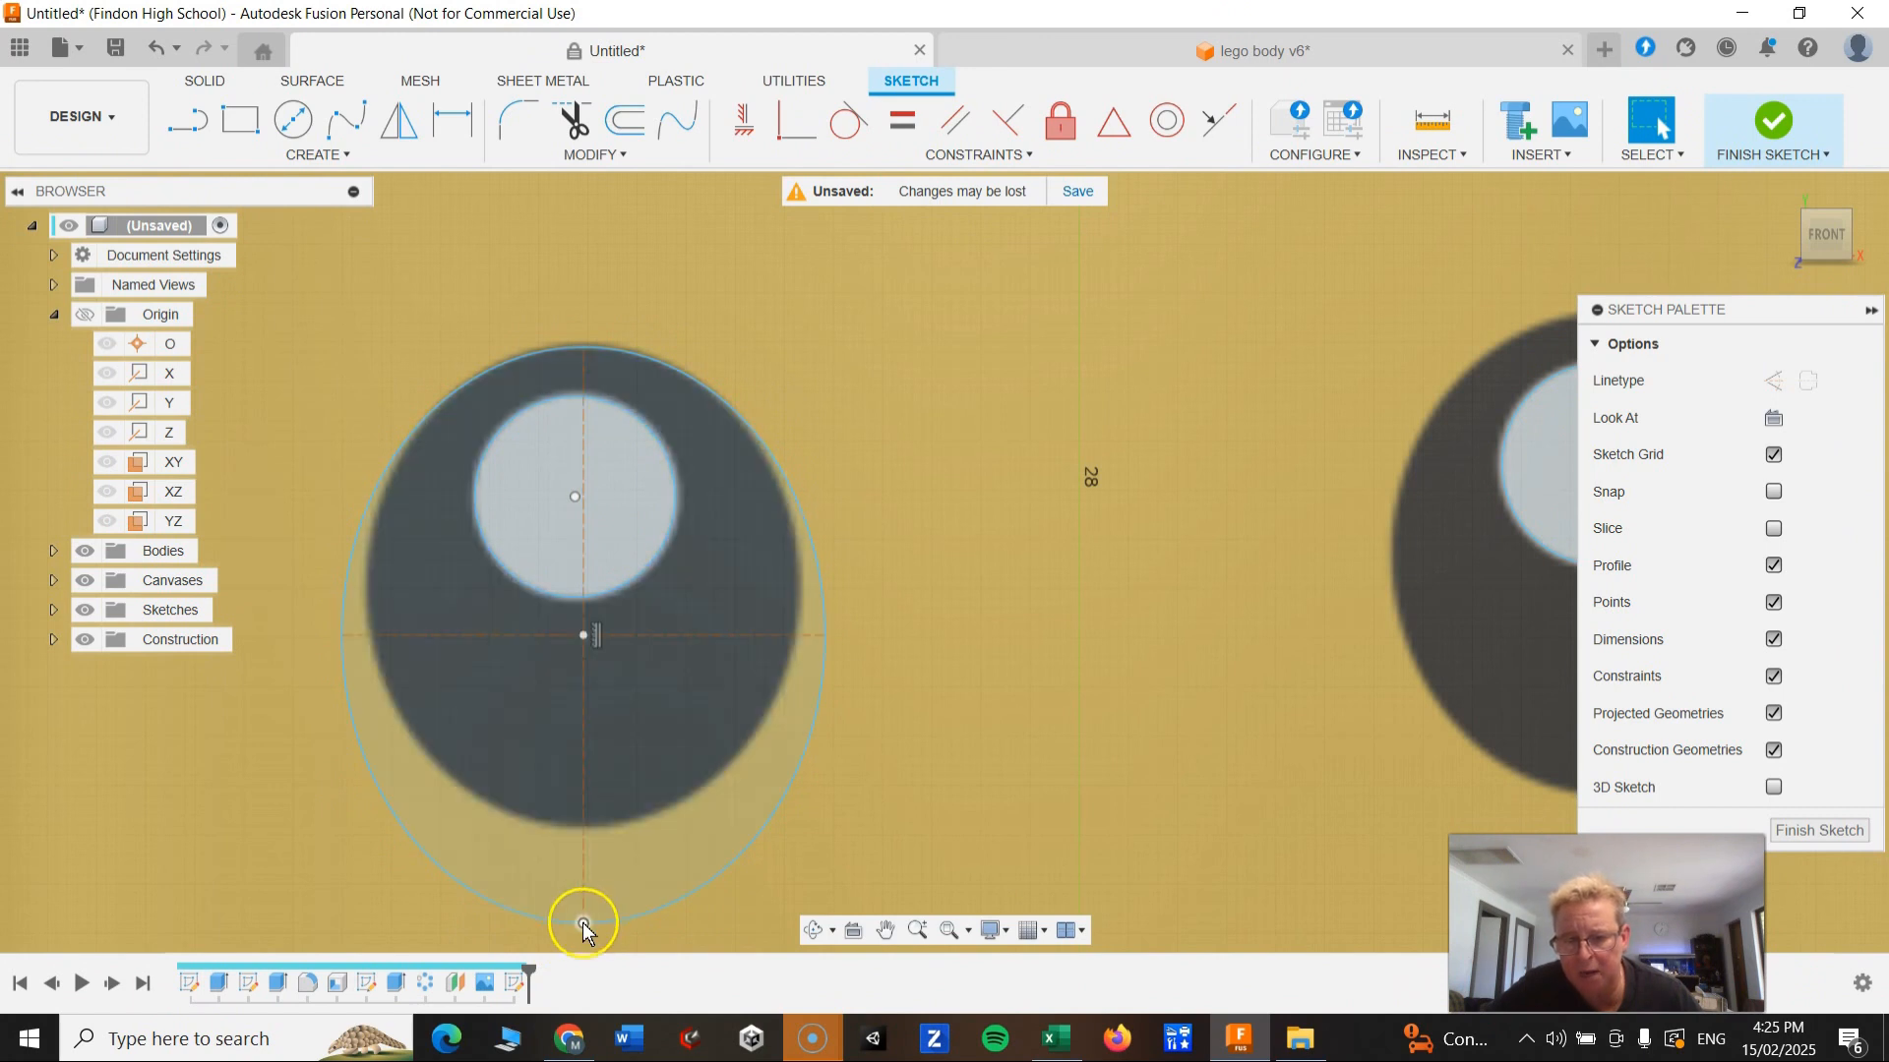
Step: Move the left eye's ellipse center up and adjust its height and width to fit the dark eye outline
drag(584, 922, 583, 872)
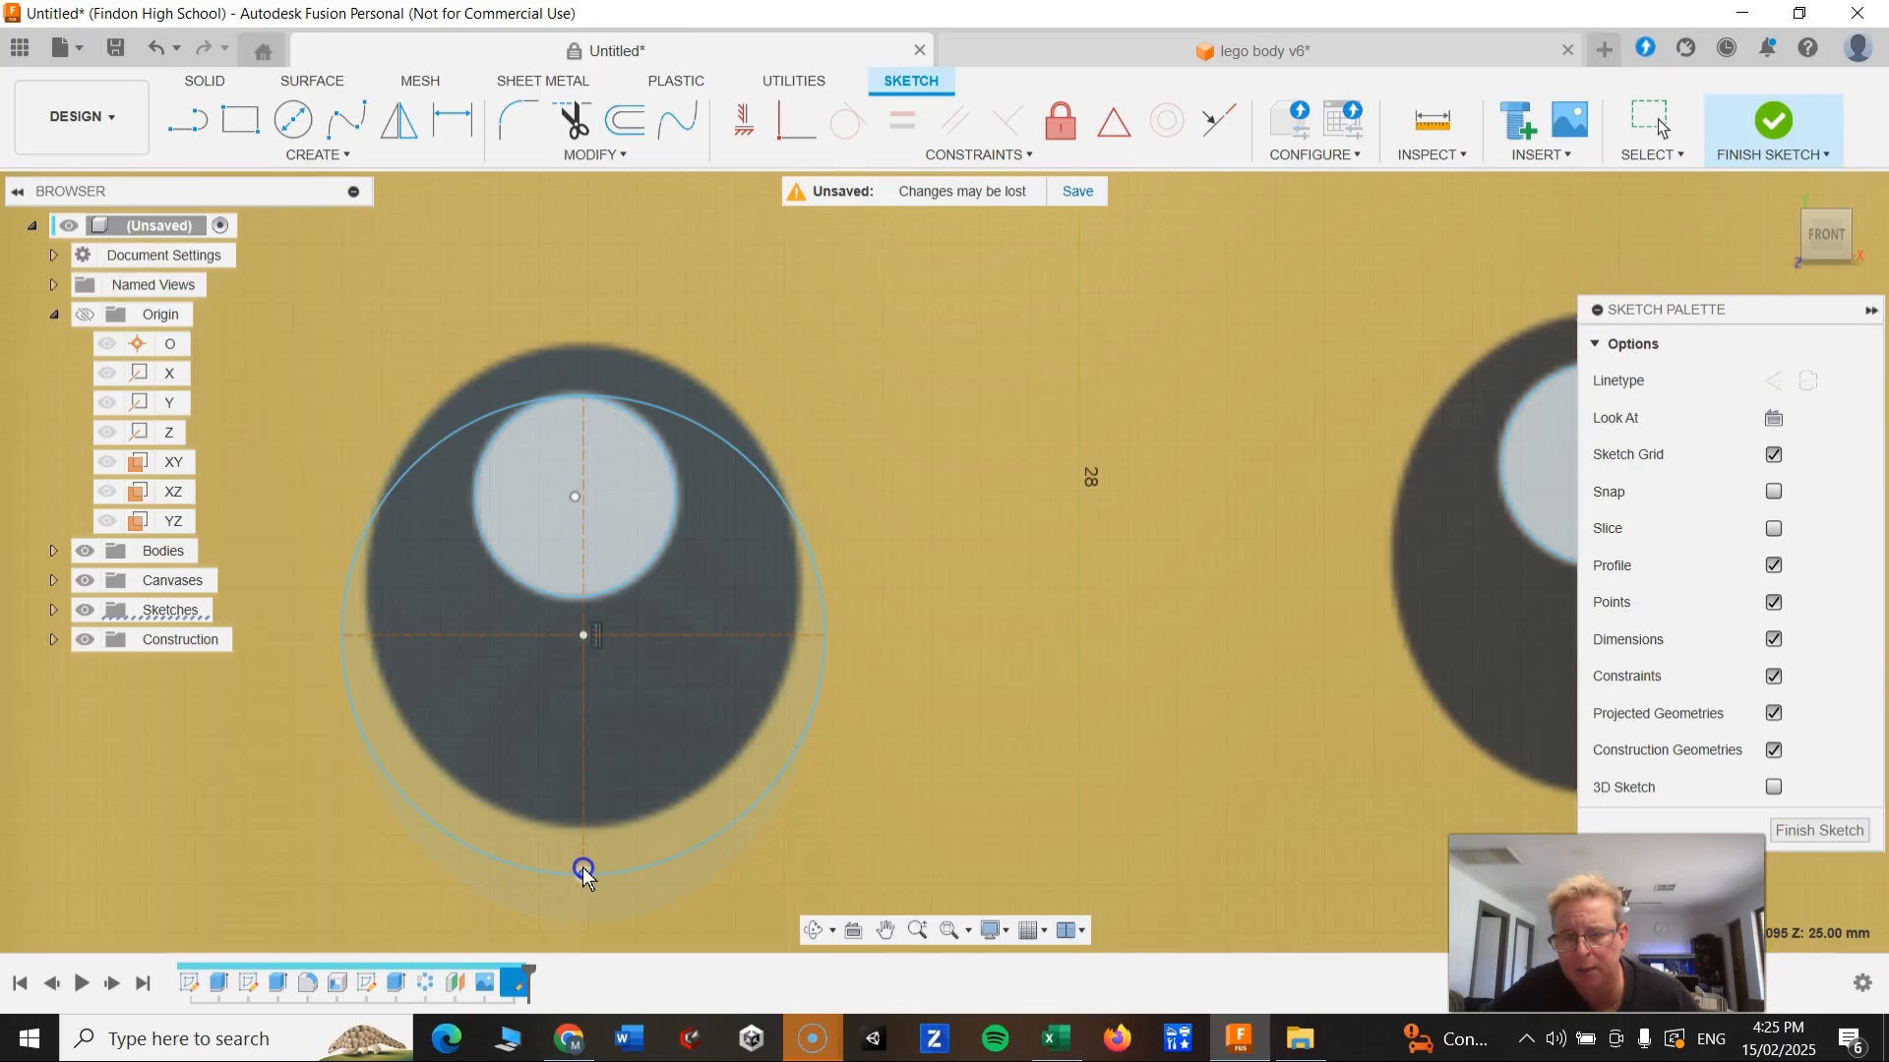
click(582, 398)
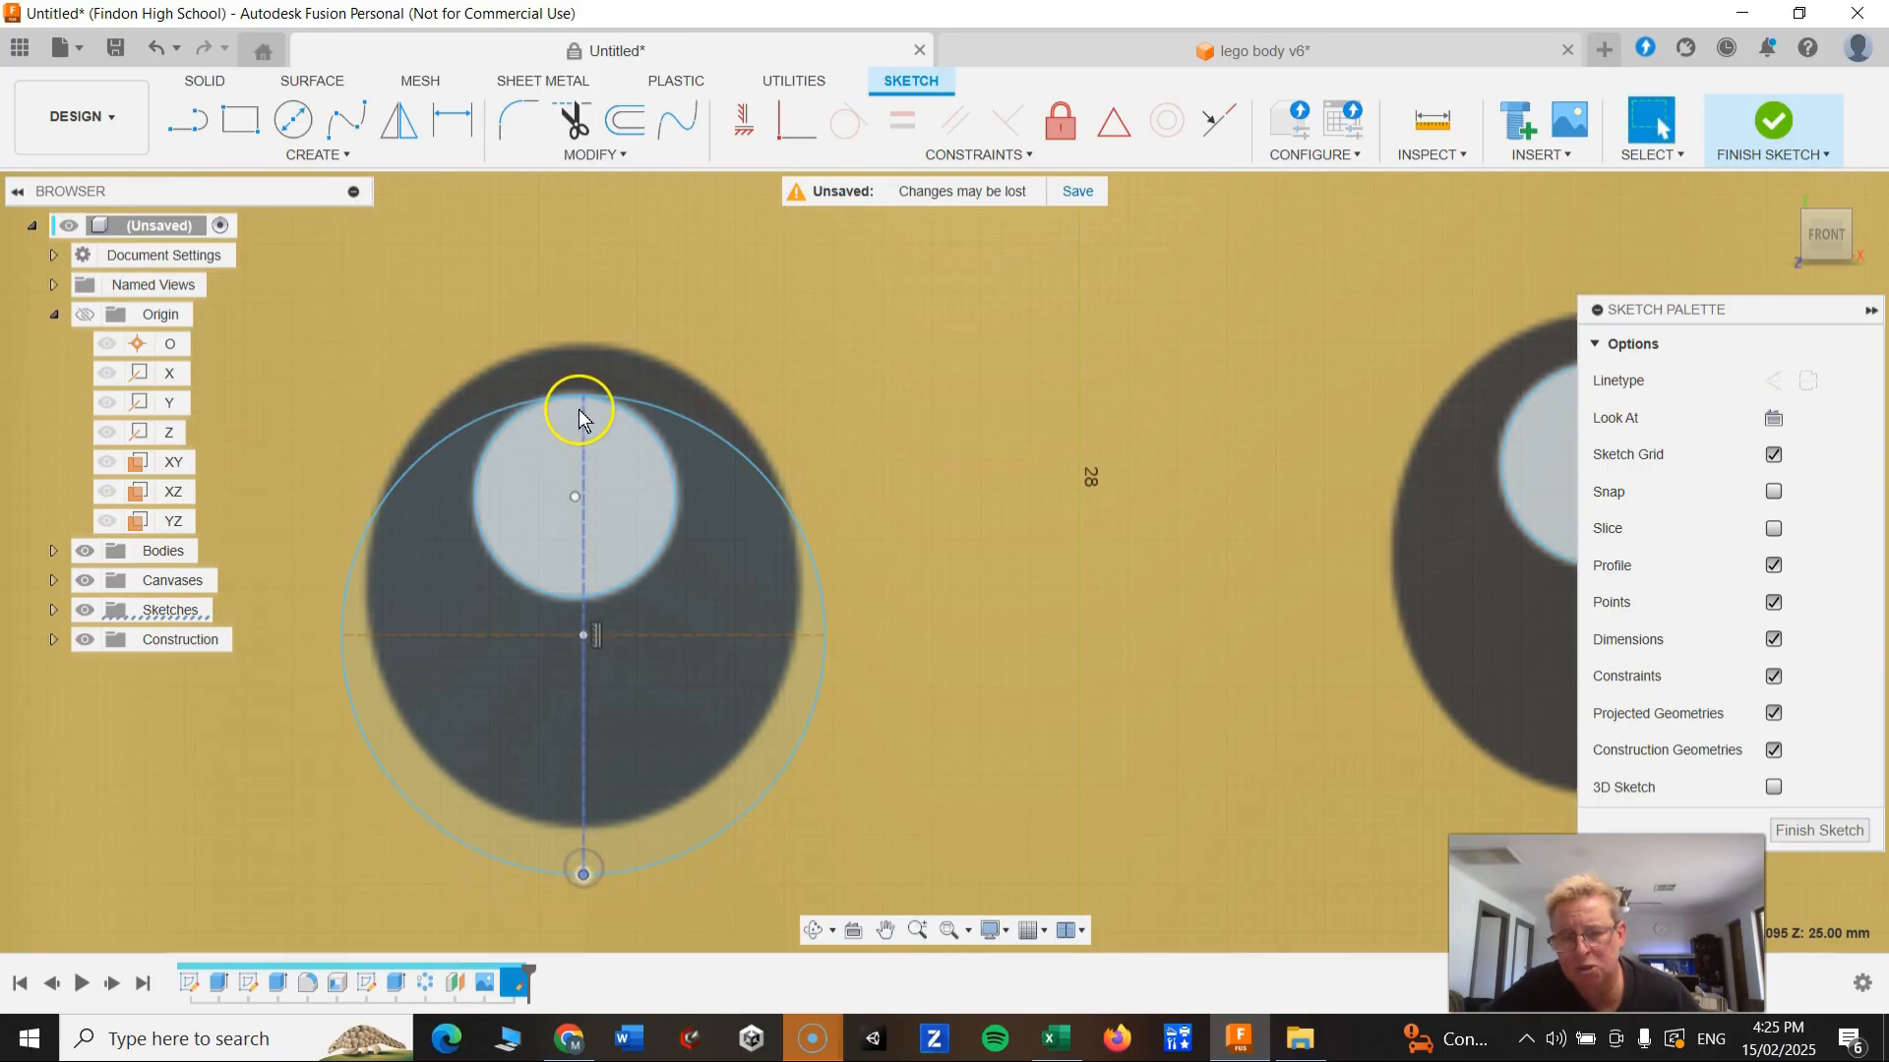
click(587, 636)
drag(585, 637, 587, 592)
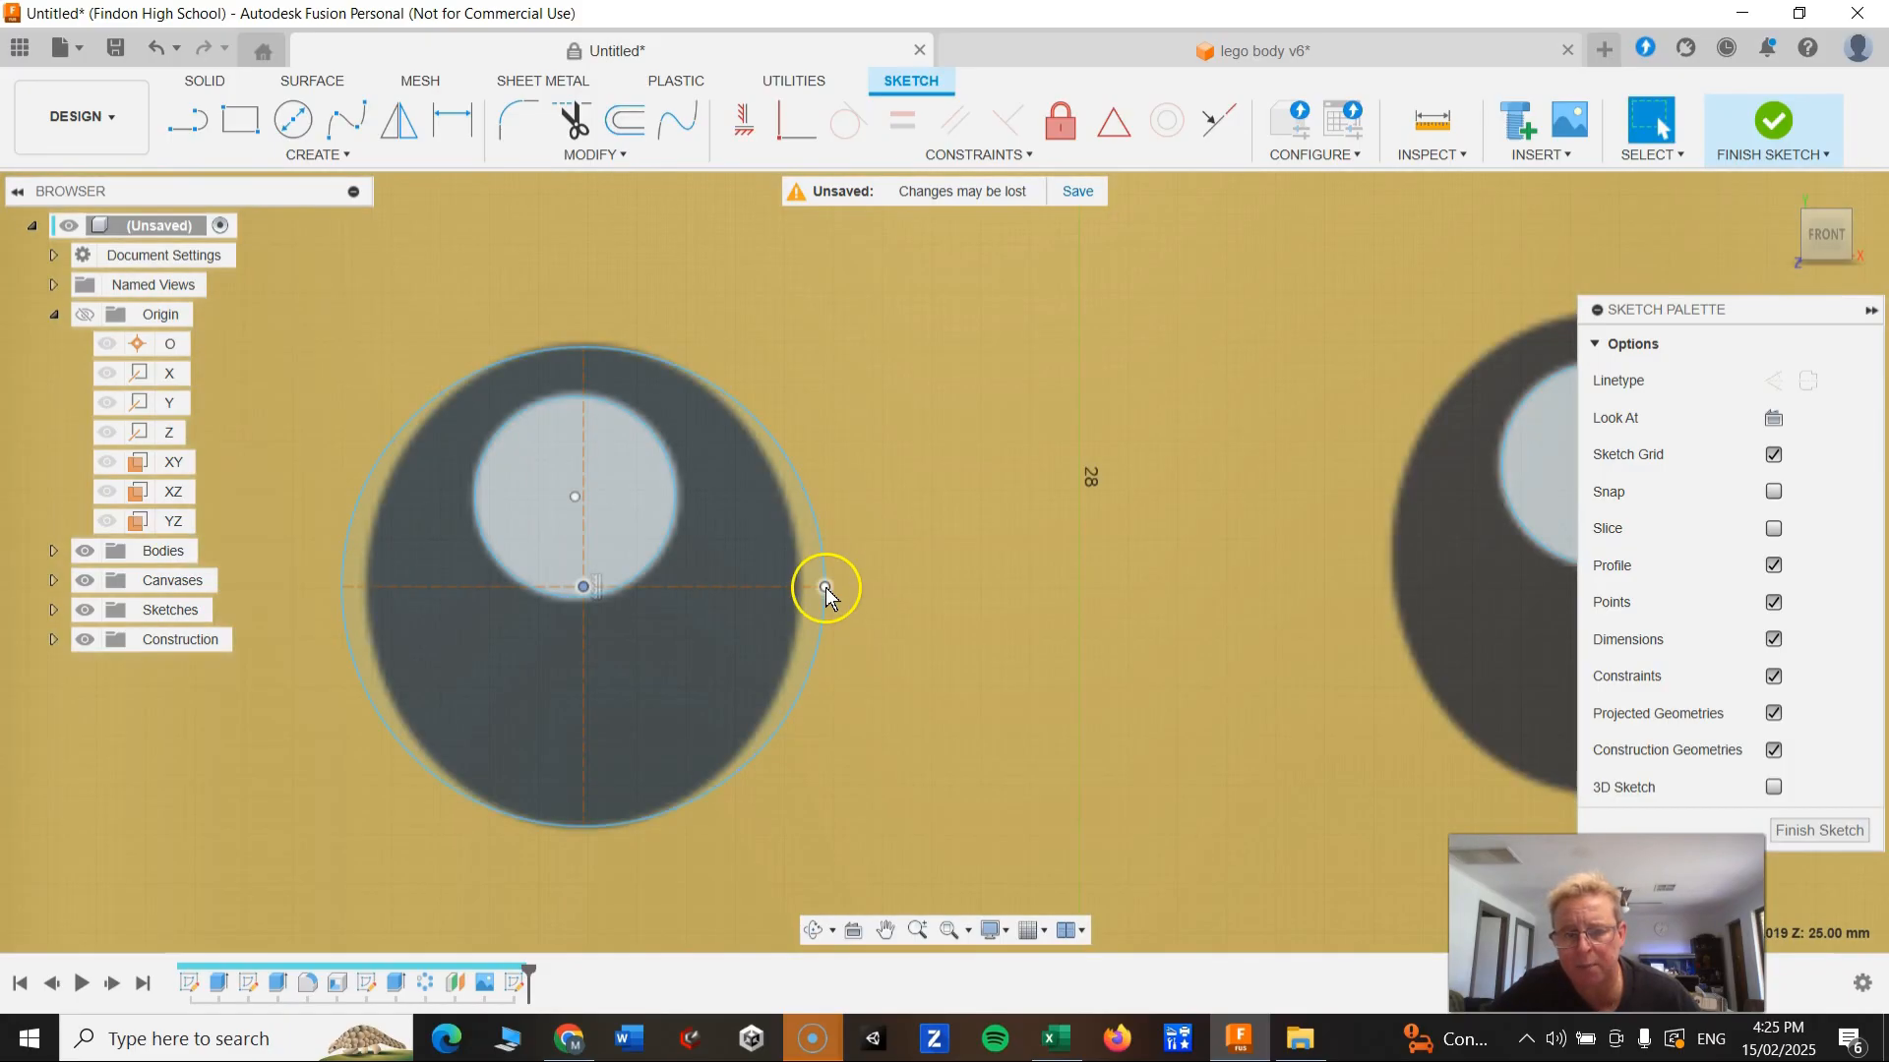
drag(826, 593, 802, 591)
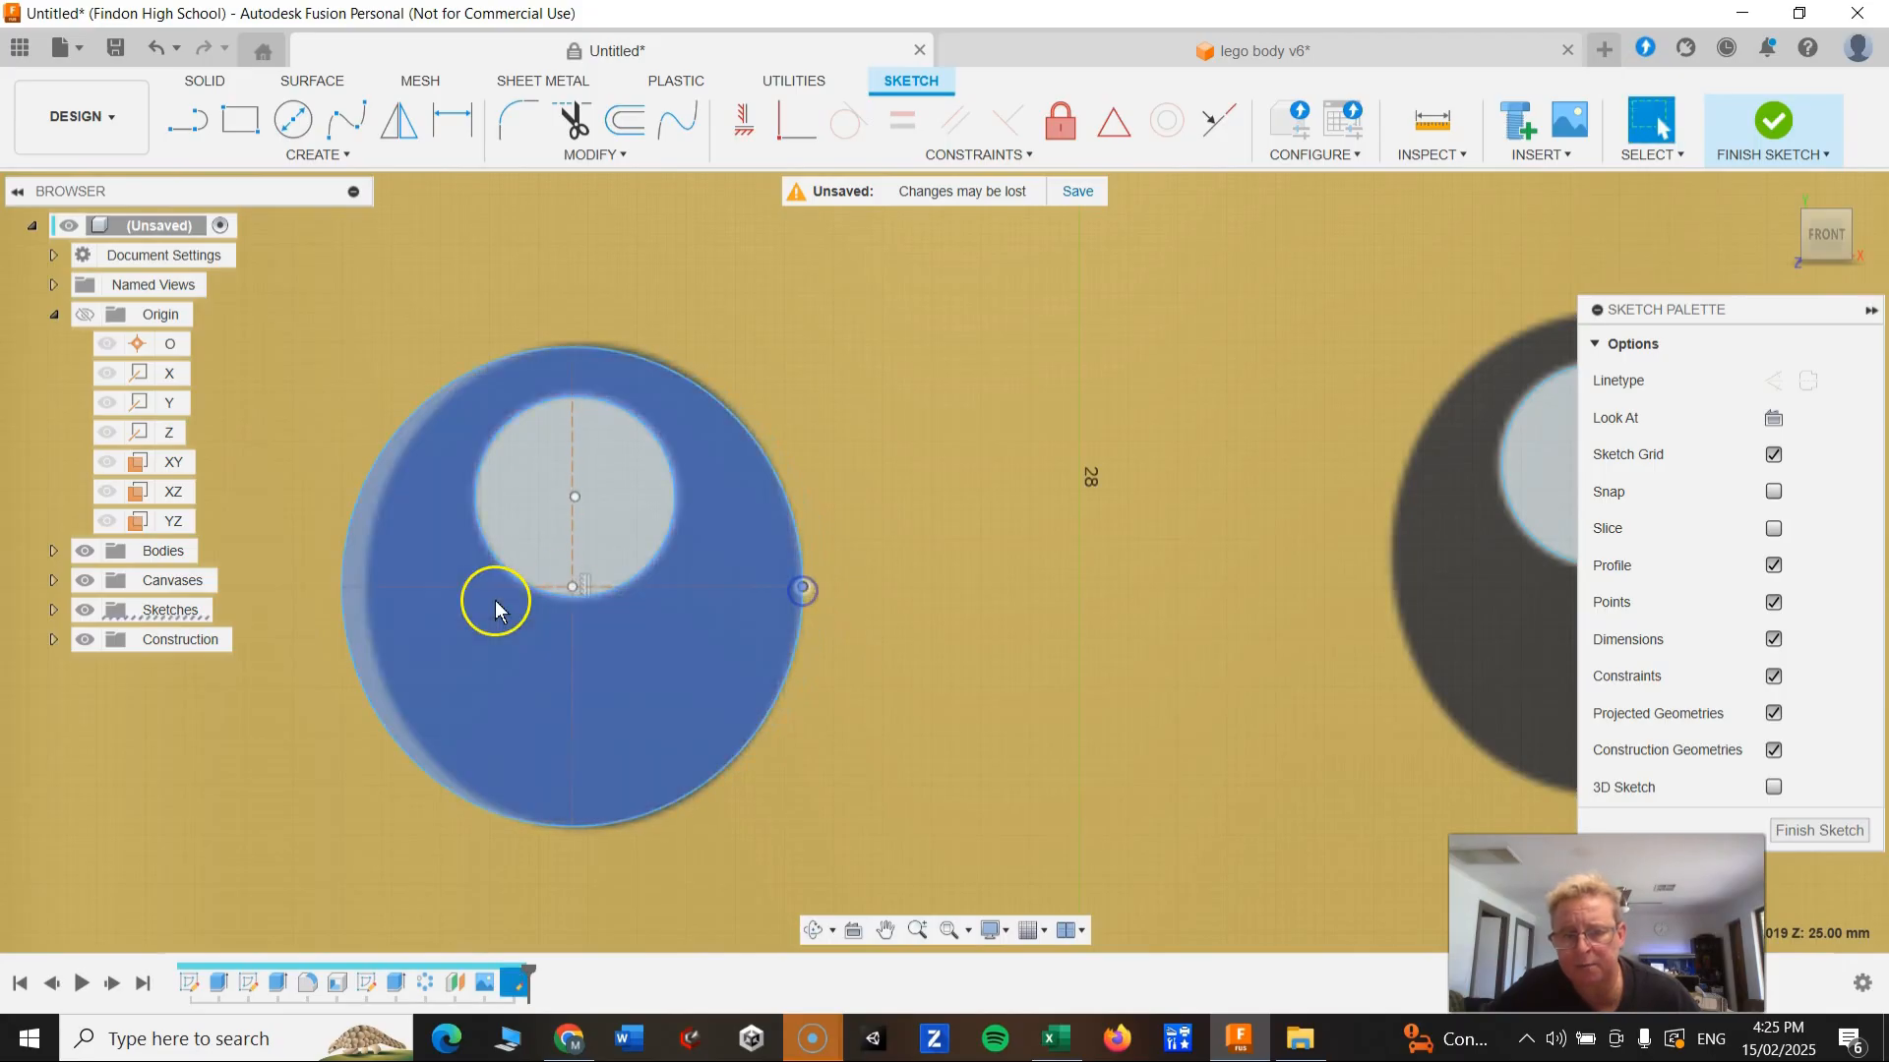
drag(342, 587, 364, 582)
click(1164, 738)
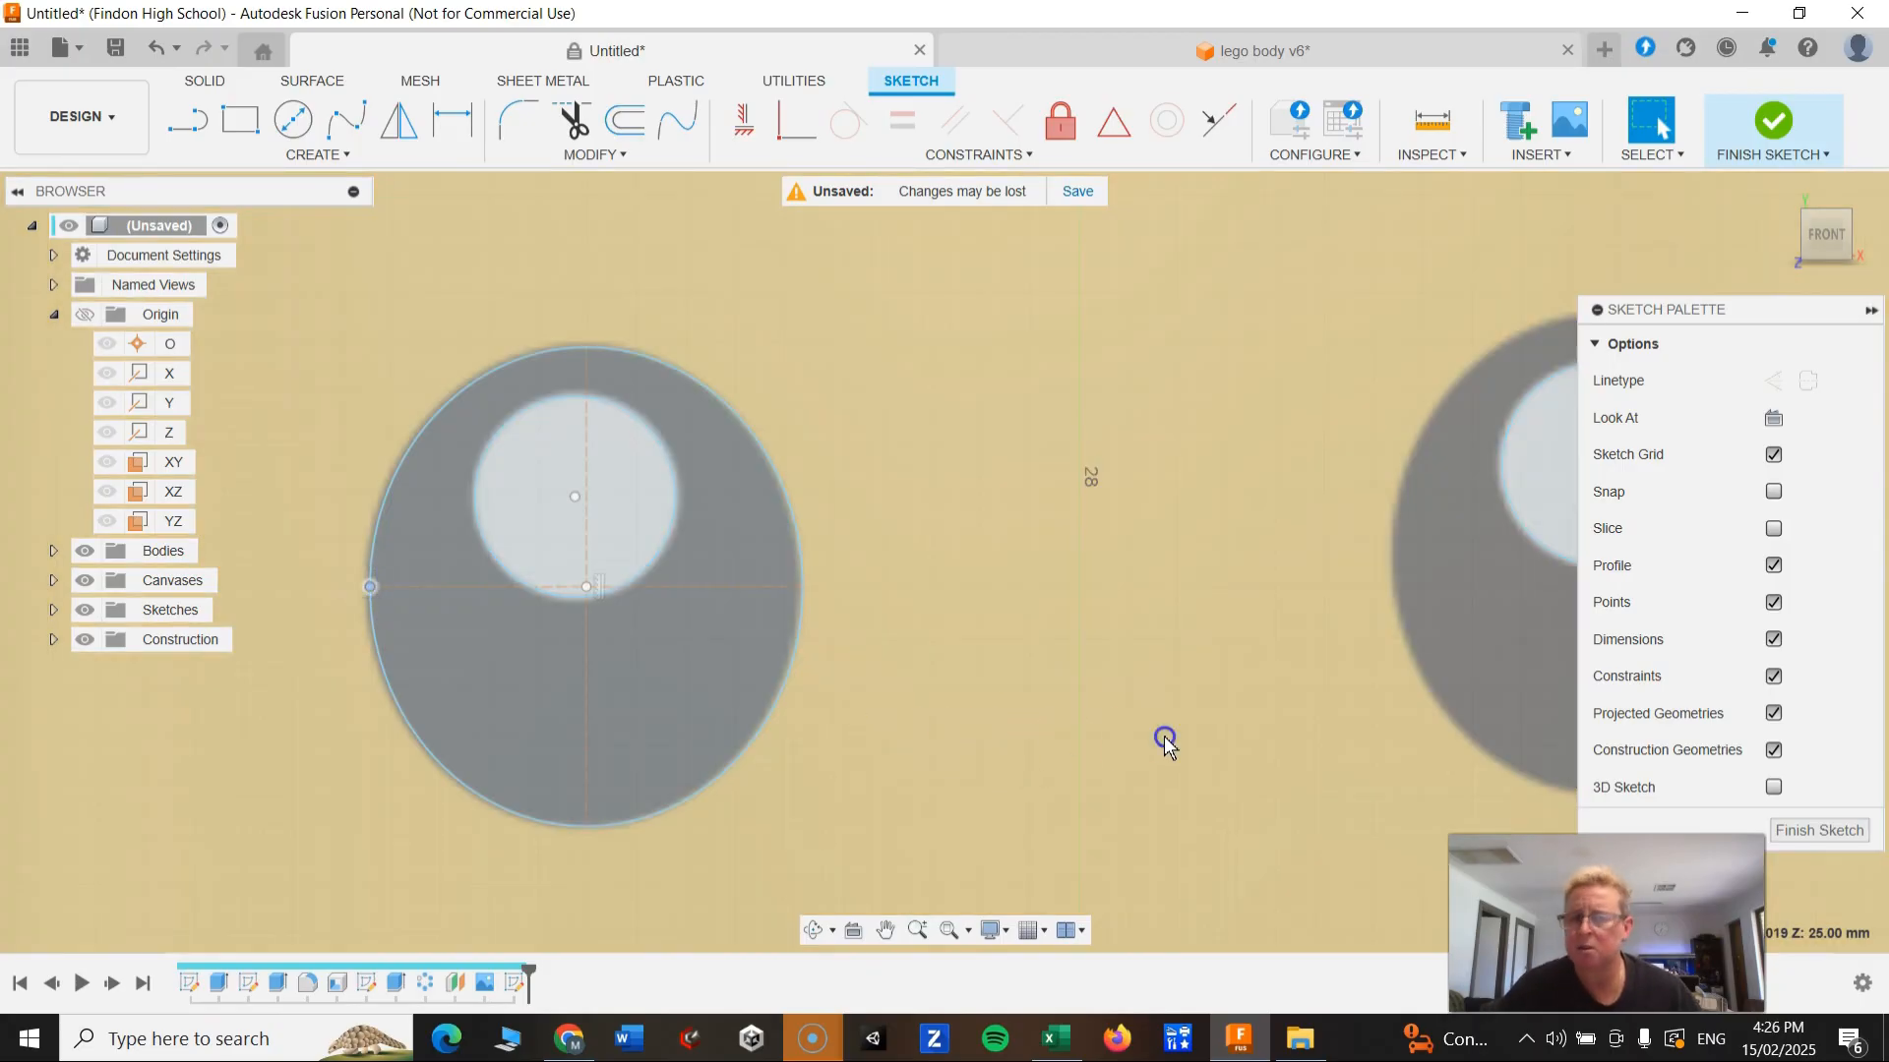
scroll(1088, 717, up, 3)
scroll(1037, 708, down, 5)
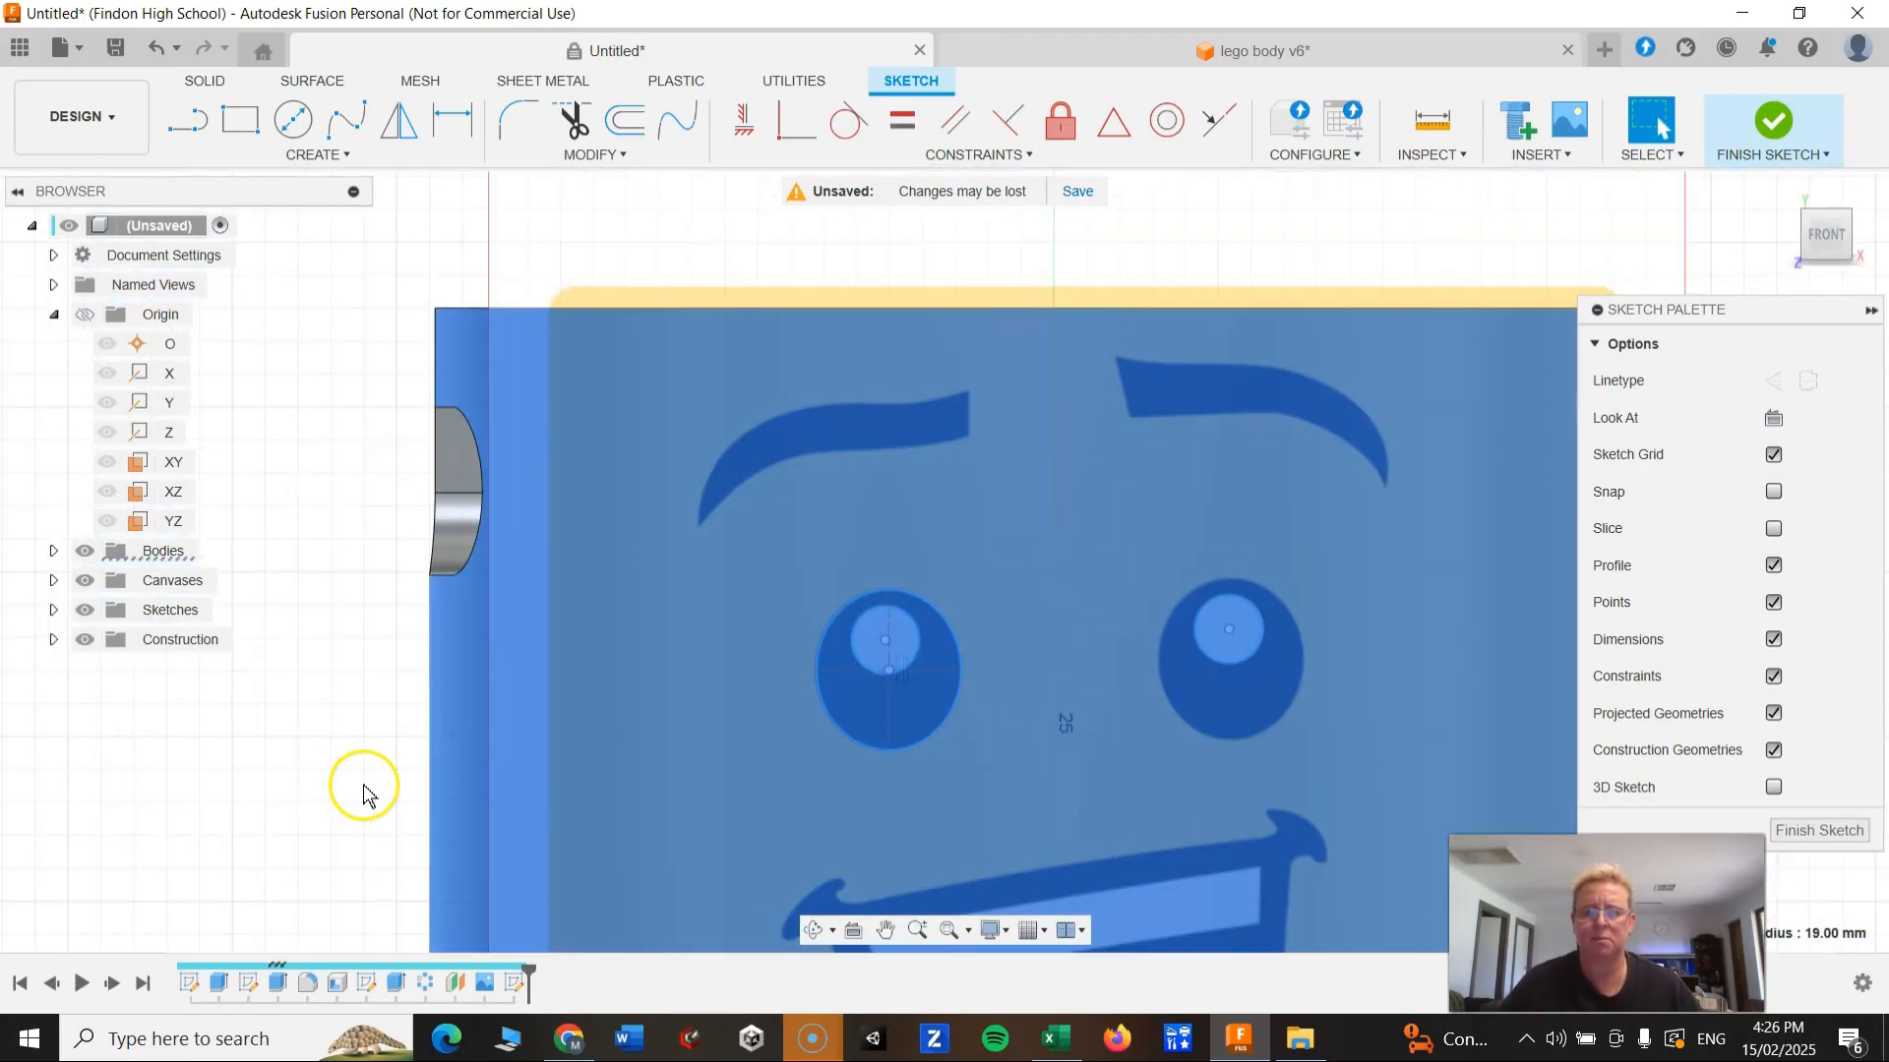
click(322, 799)
Step: Trace the dark outline of the right eye with a slightly tilted ellipse centered below its highlight
scroll(1023, 718, up, 4)
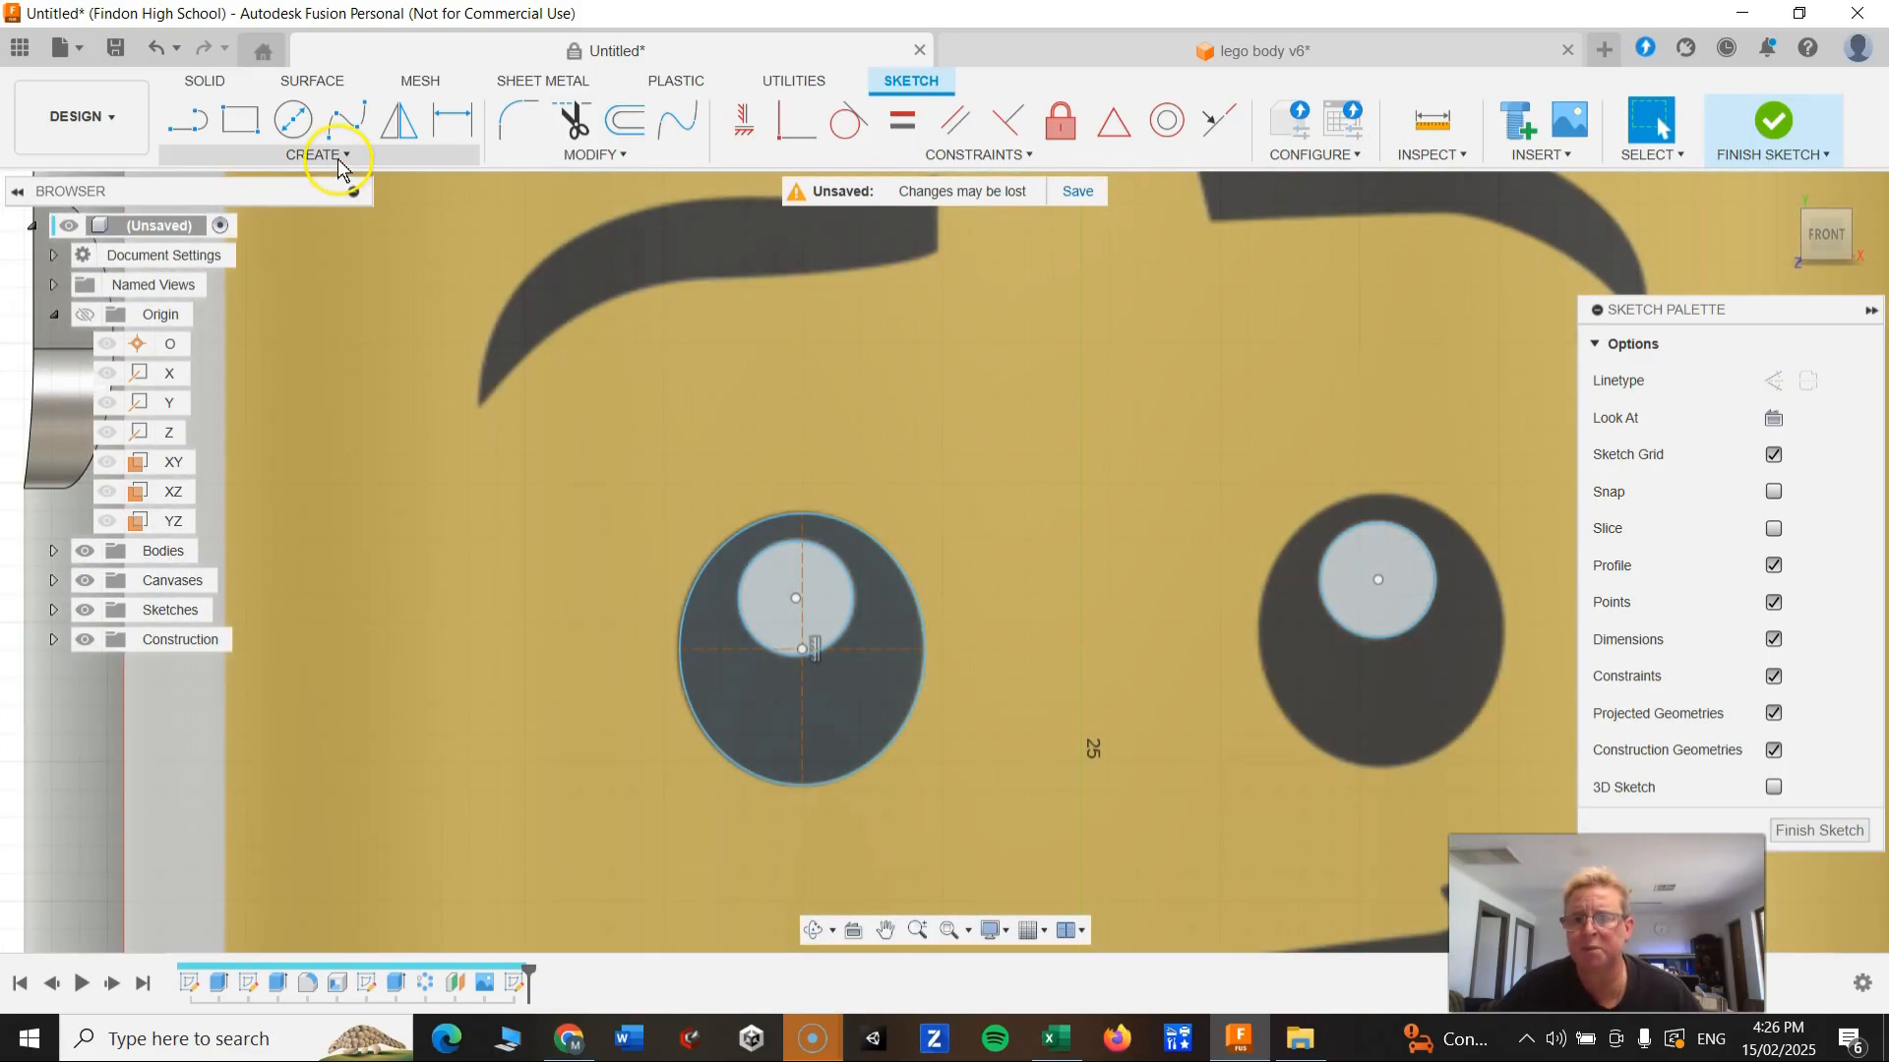
click(334, 157)
click(293, 310)
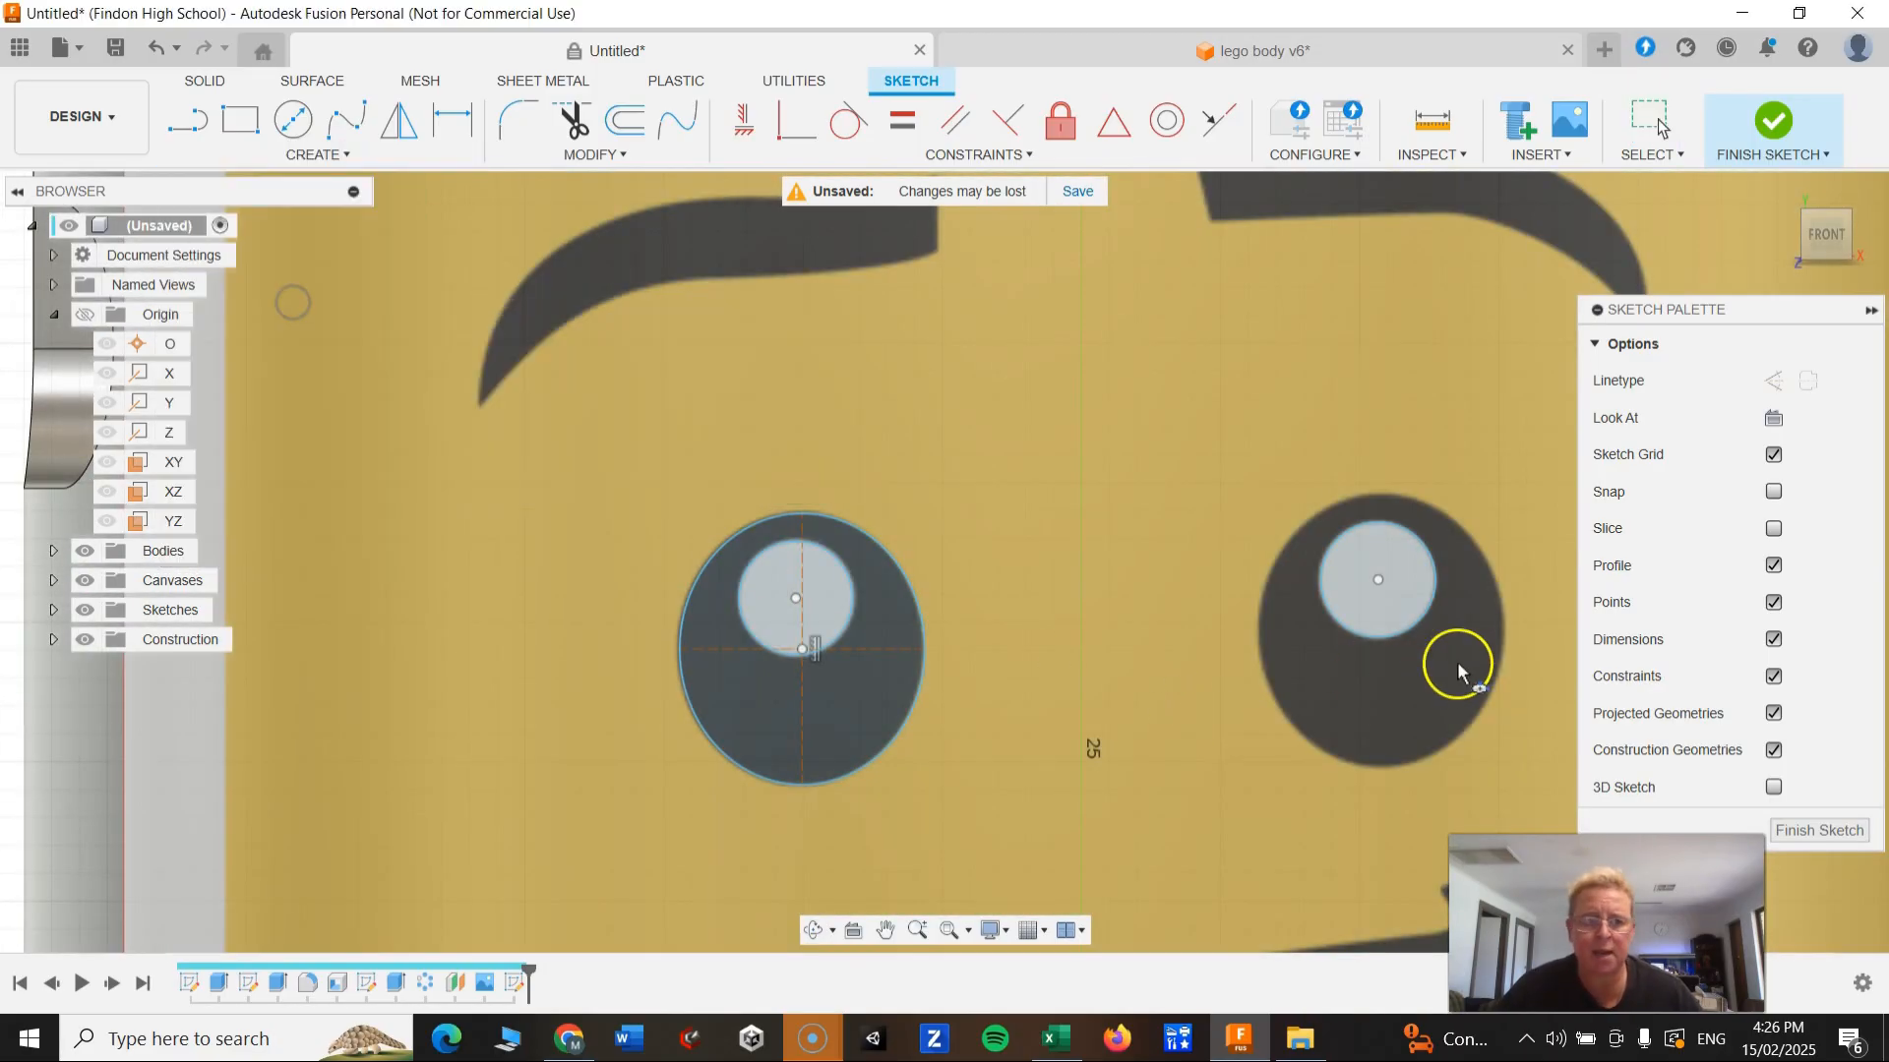
click(1387, 627)
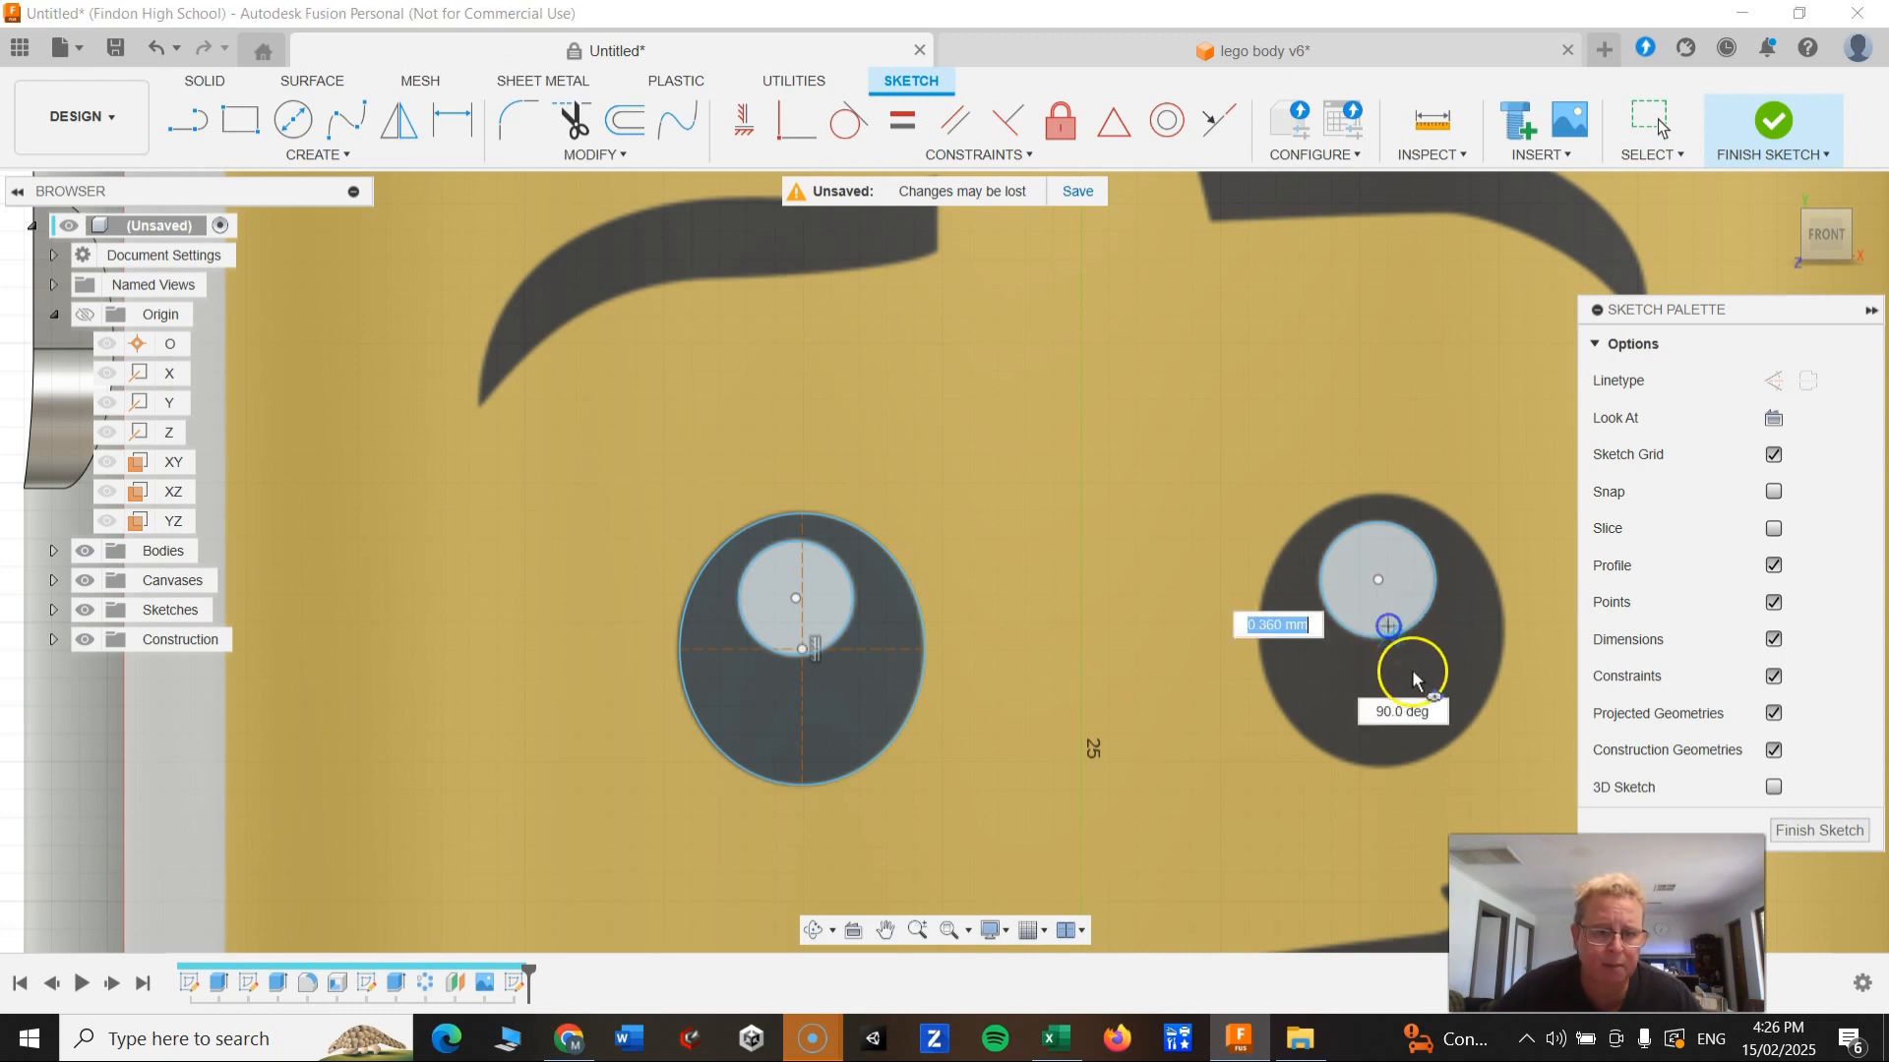
click(1405, 773)
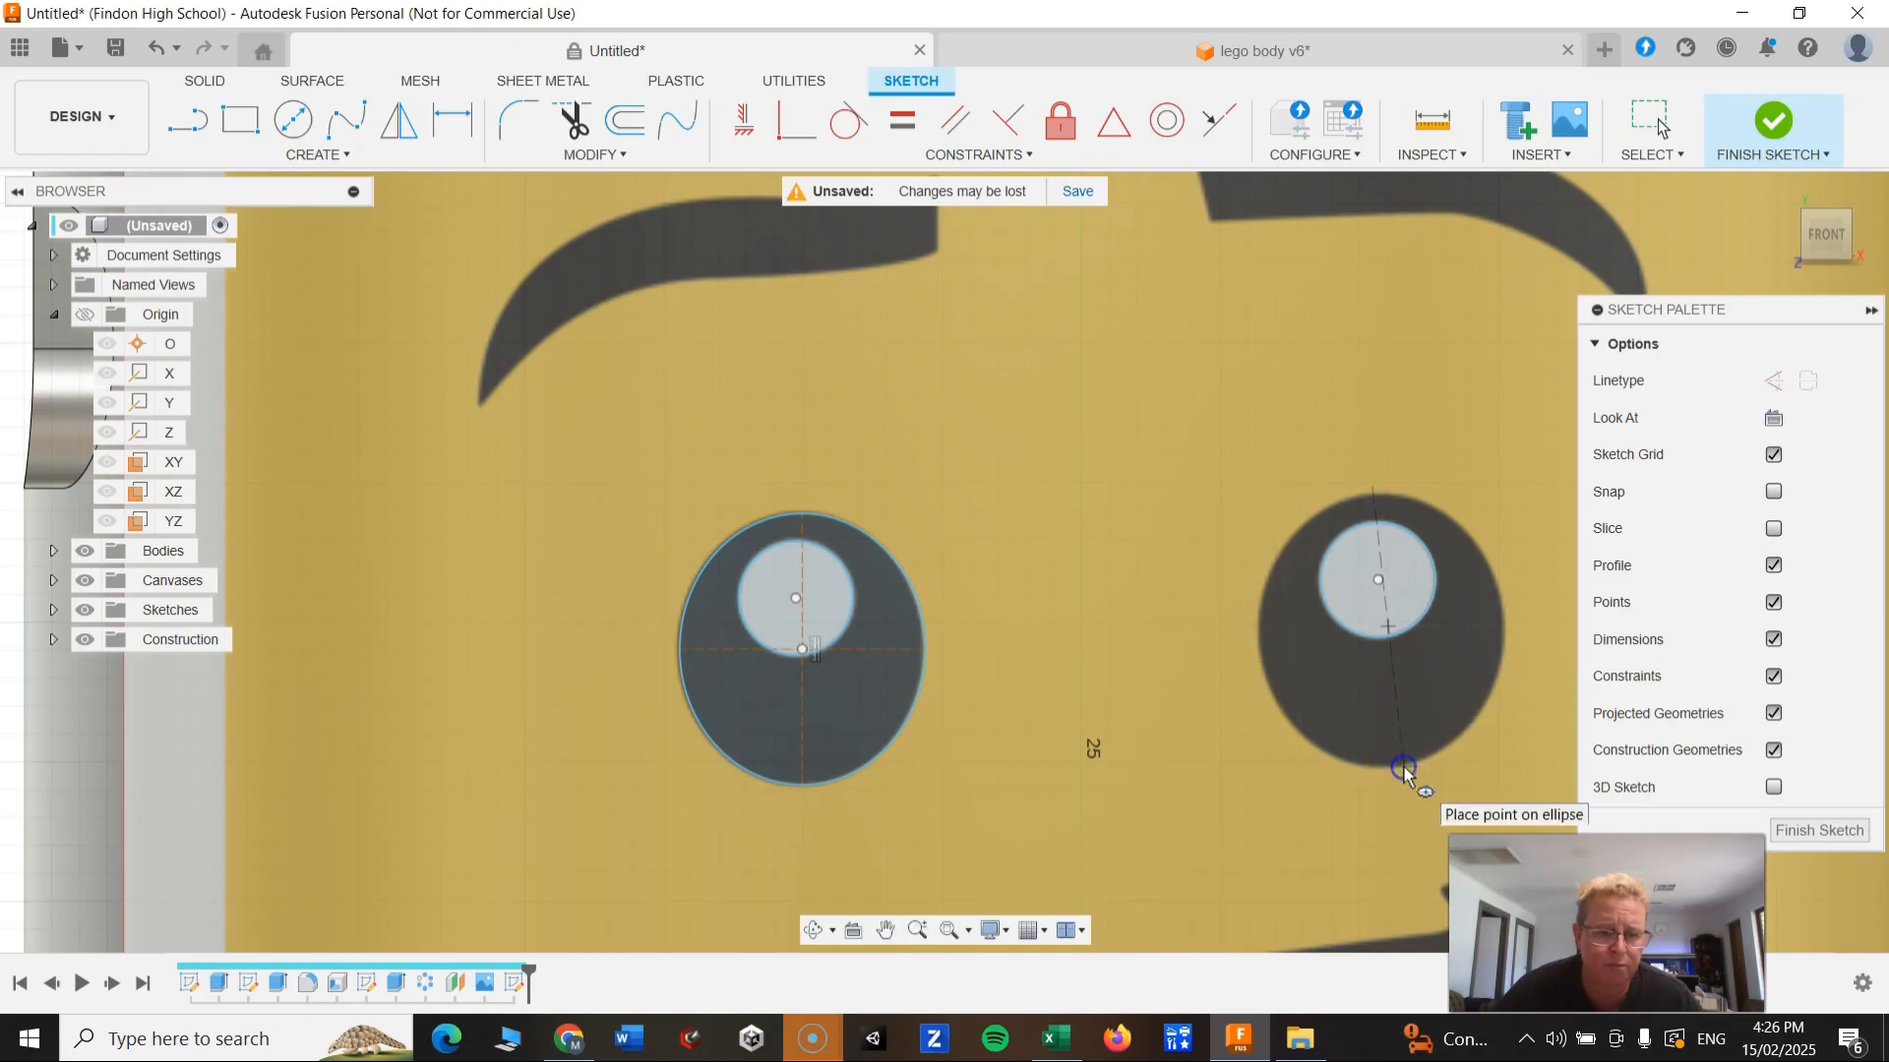
click(1463, 748)
key(Escape)
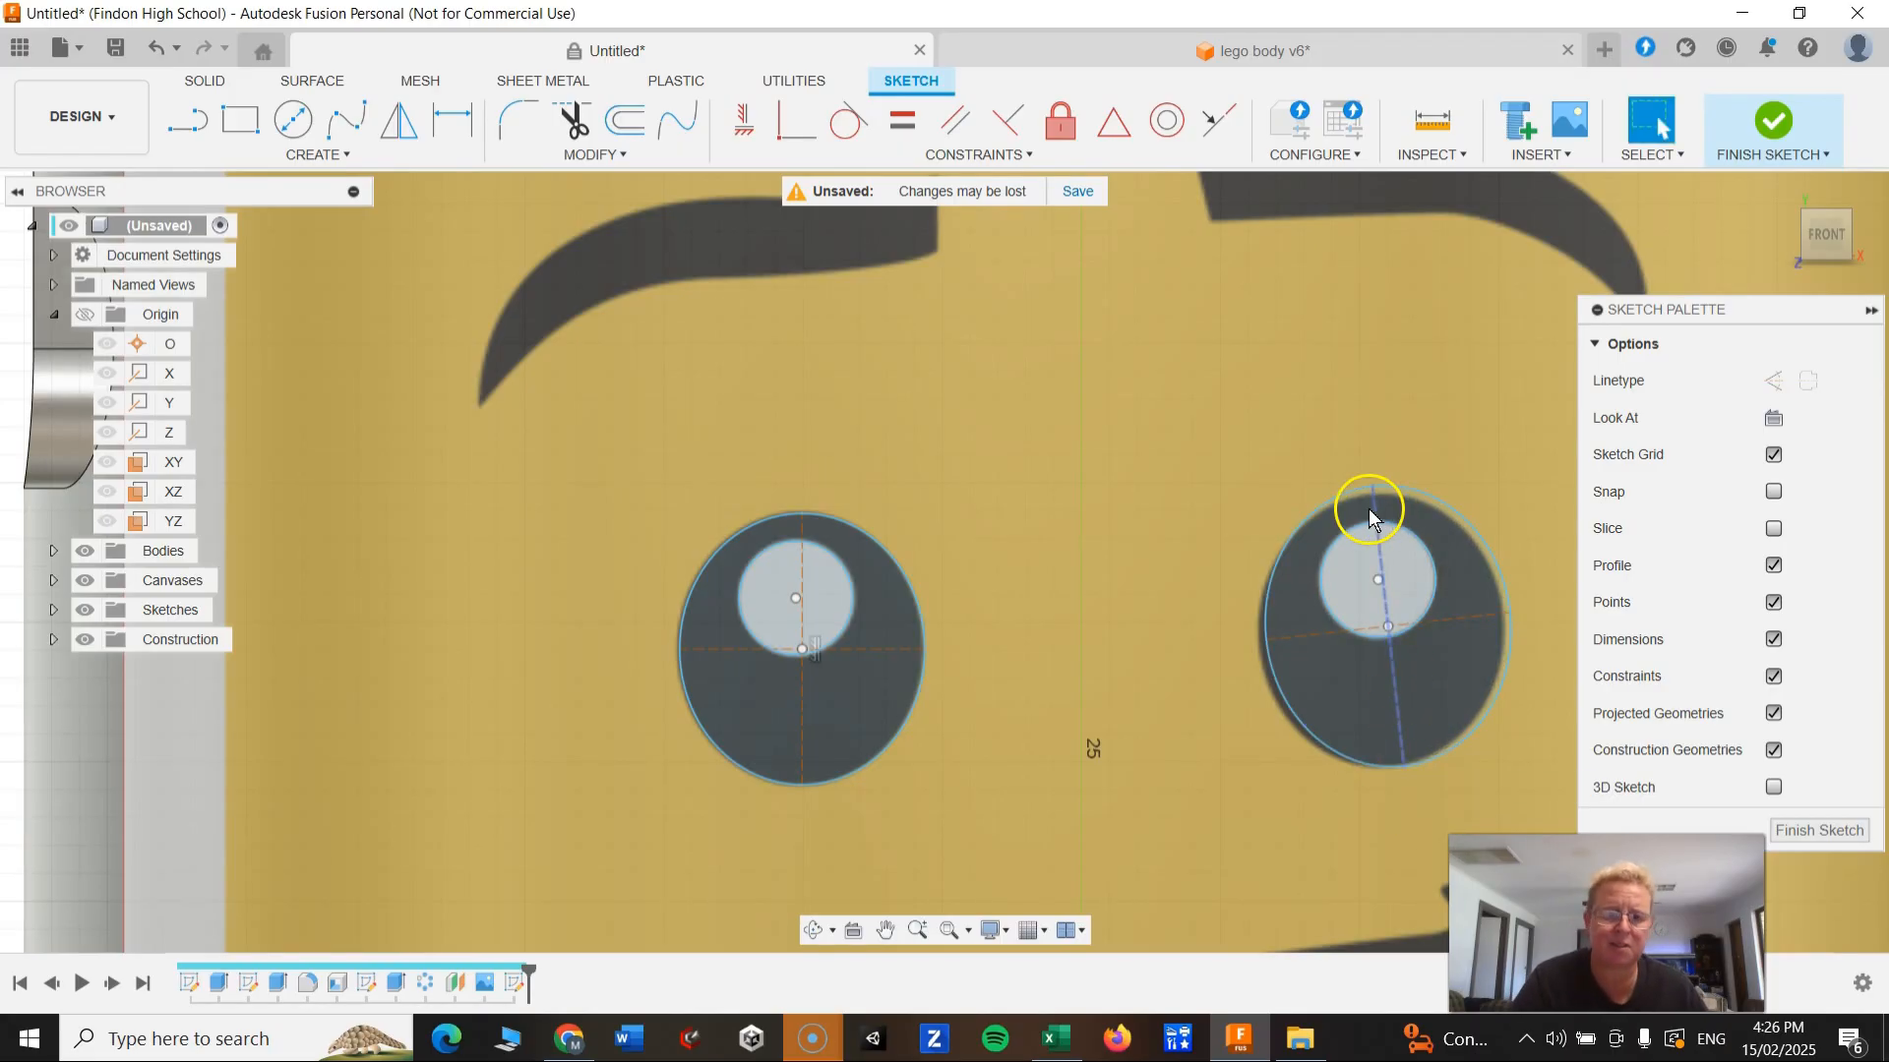
Step: Adjust the upper axis point of the right eye's ellipse so the curve follows the dark outline
scroll(1371, 511, up, 3)
scroll(1370, 511, down, 3)
drag(1370, 519, 1361, 510)
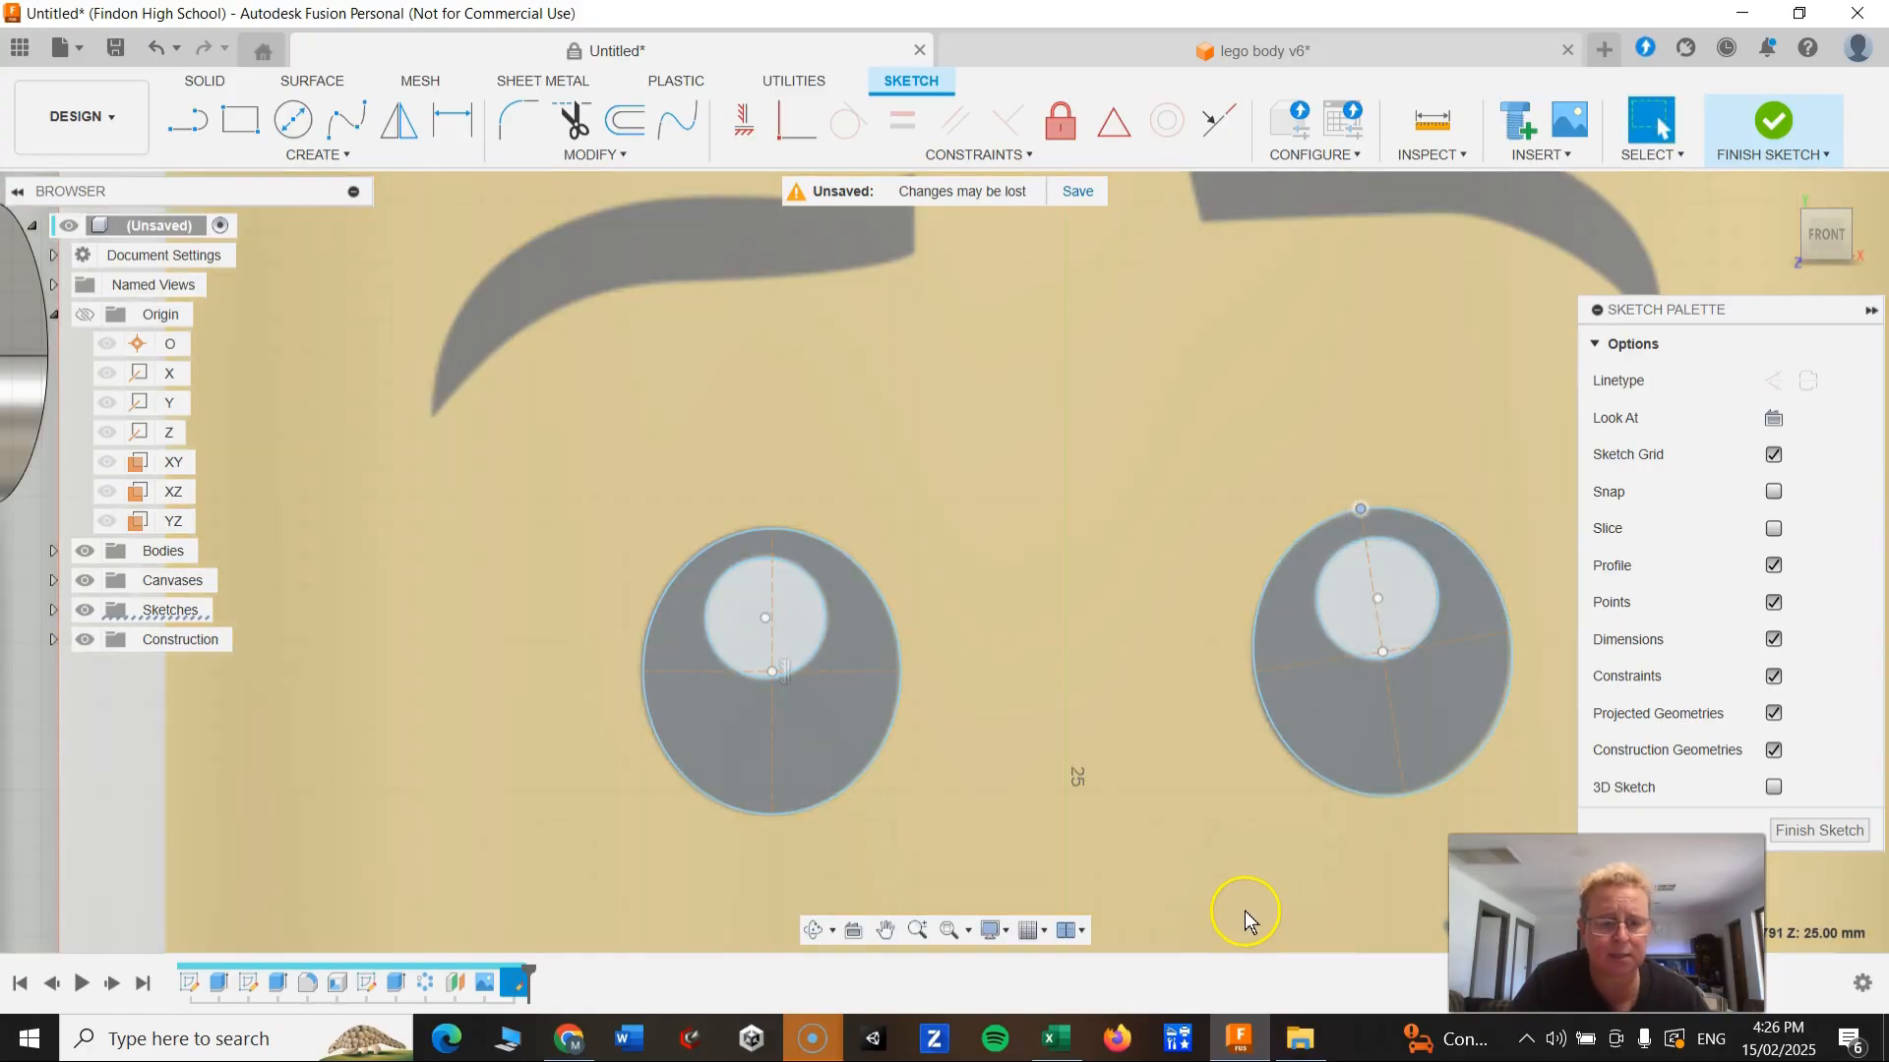
scroll(1186, 746, down, 5)
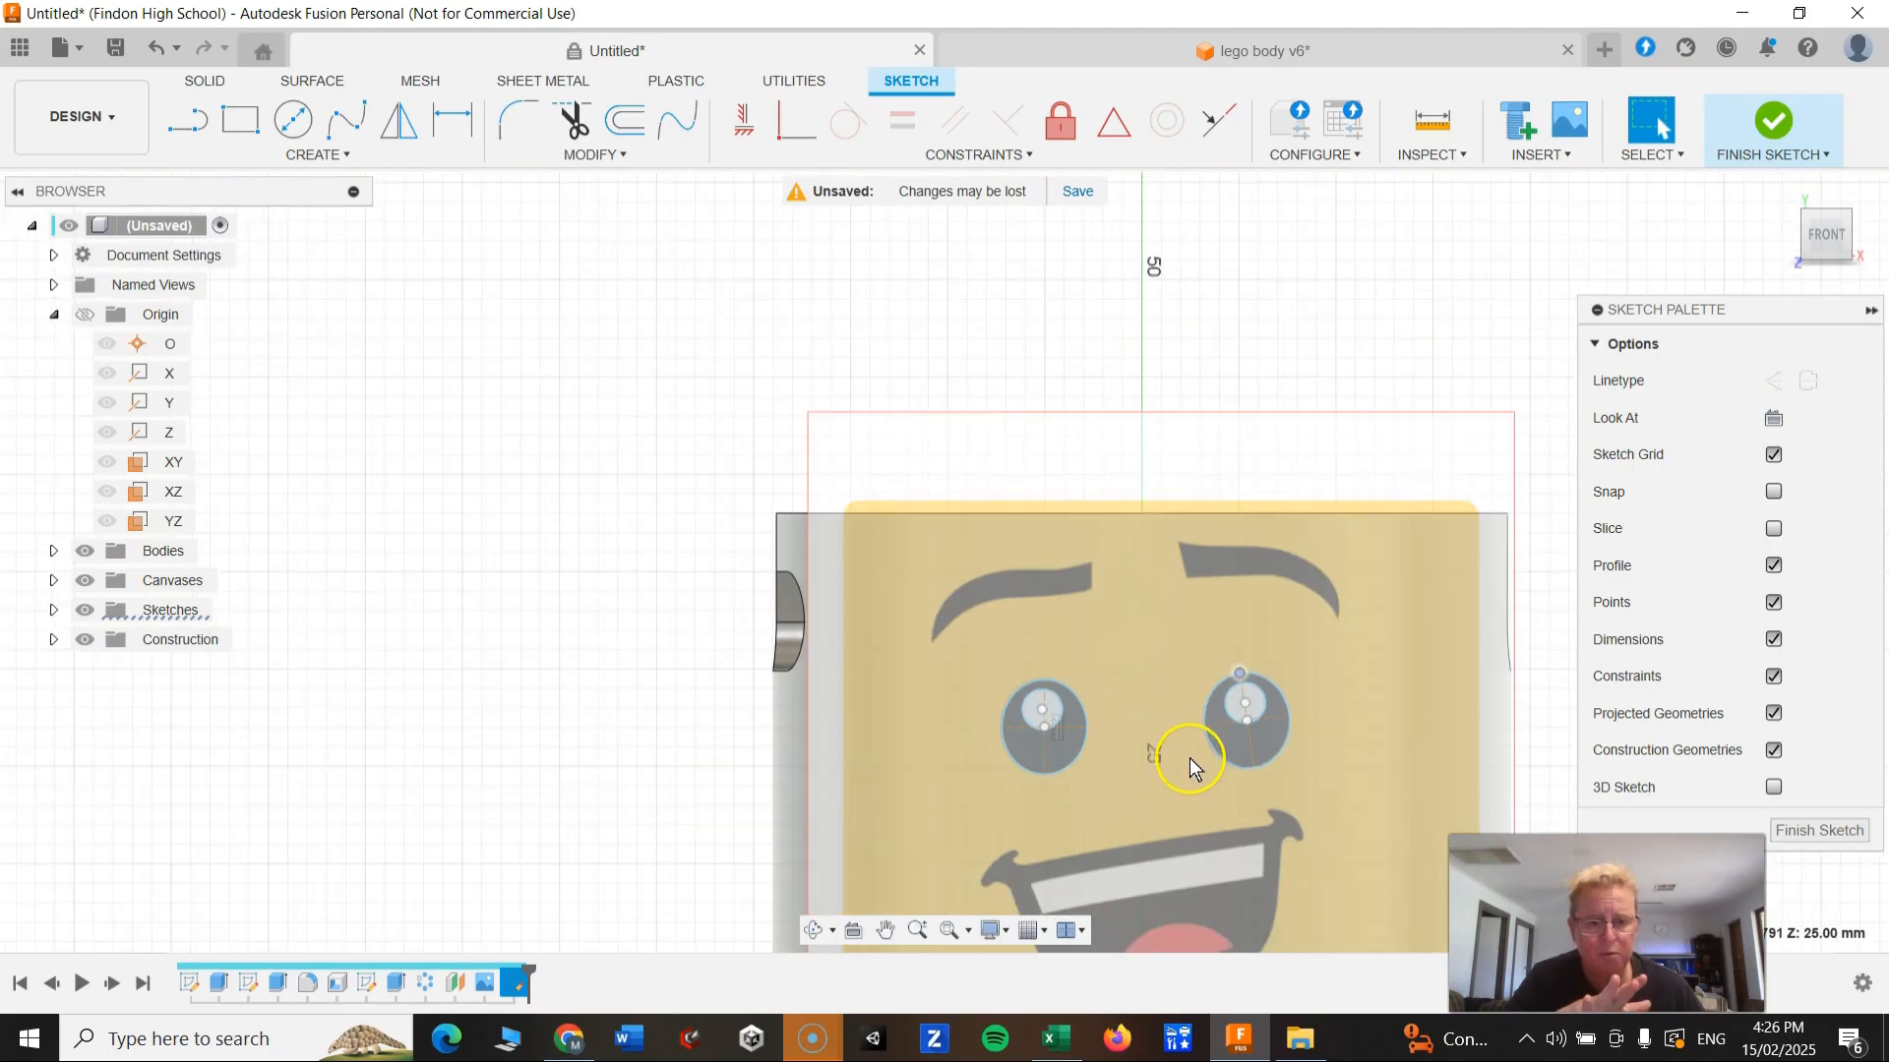
scroll(1189, 758, up, 2)
click(1058, 328)
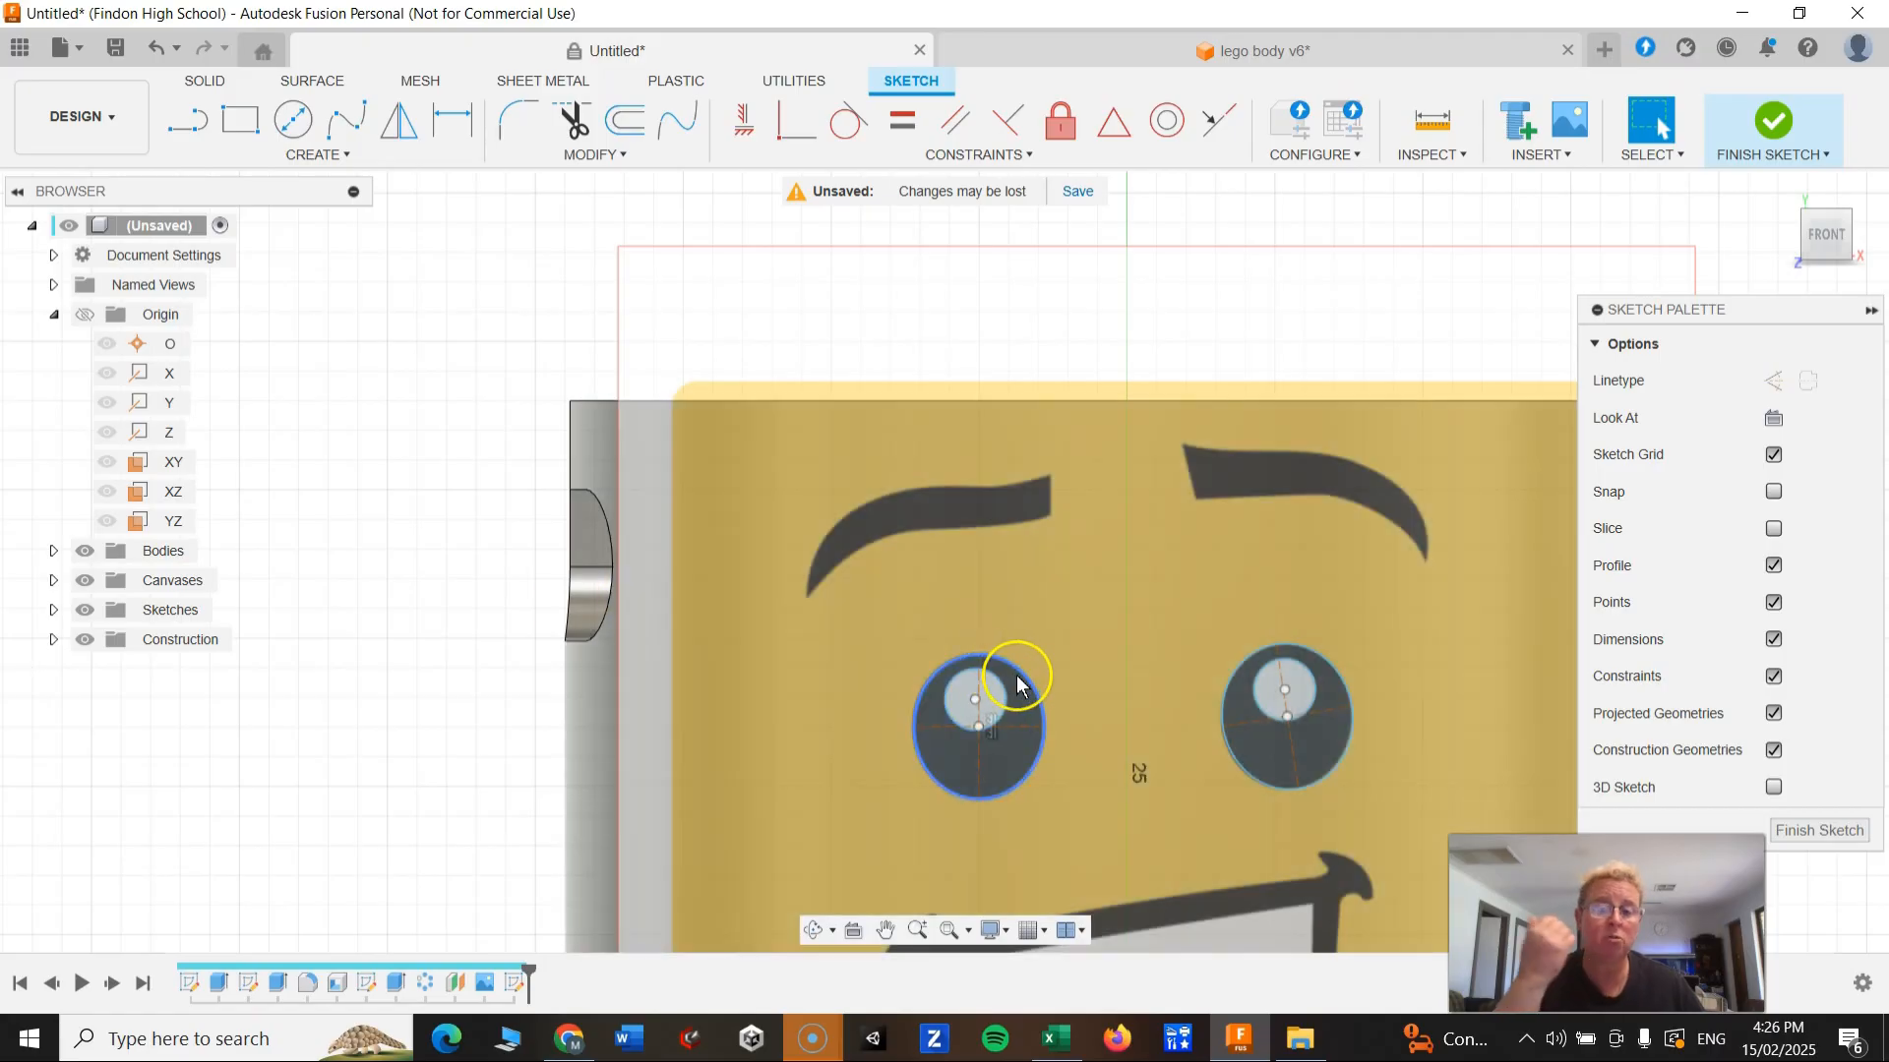
Step: Delete the ellipse around the left eye, keeping its highlight circle
scroll(1026, 700, up, 4)
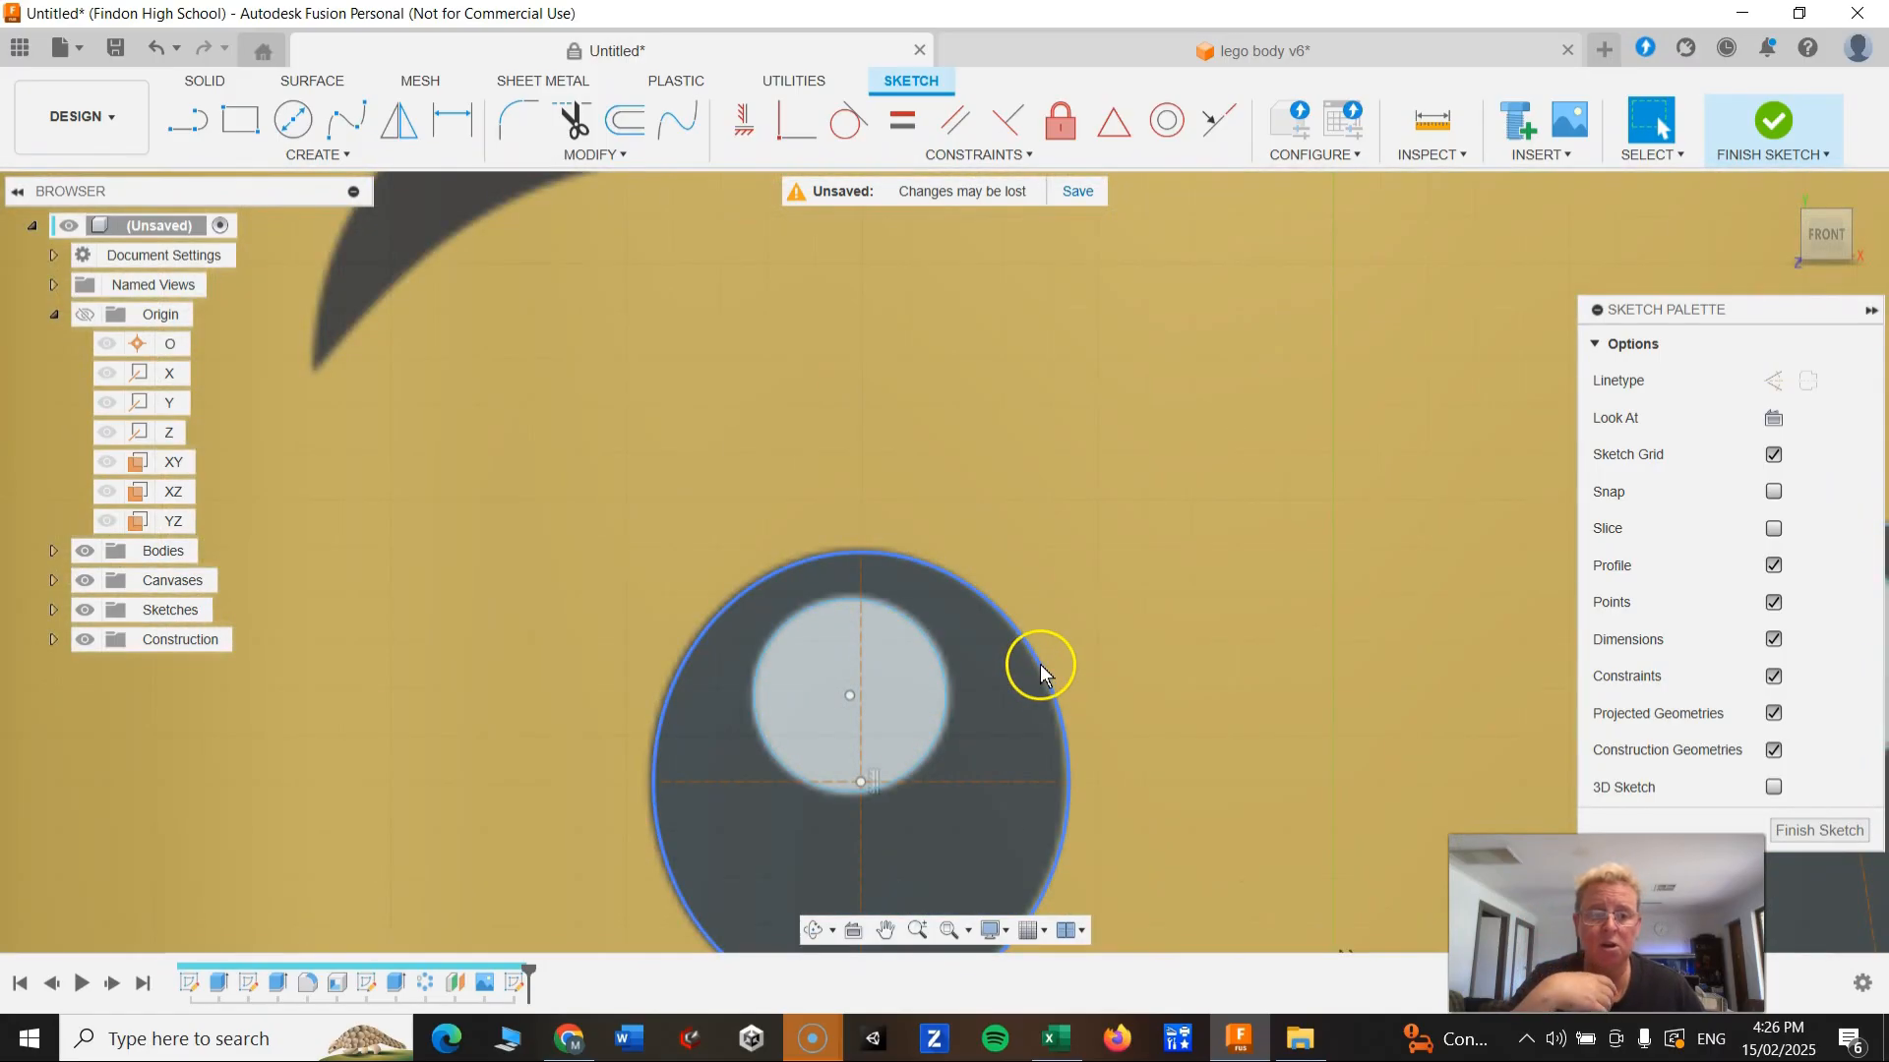
click(1041, 665)
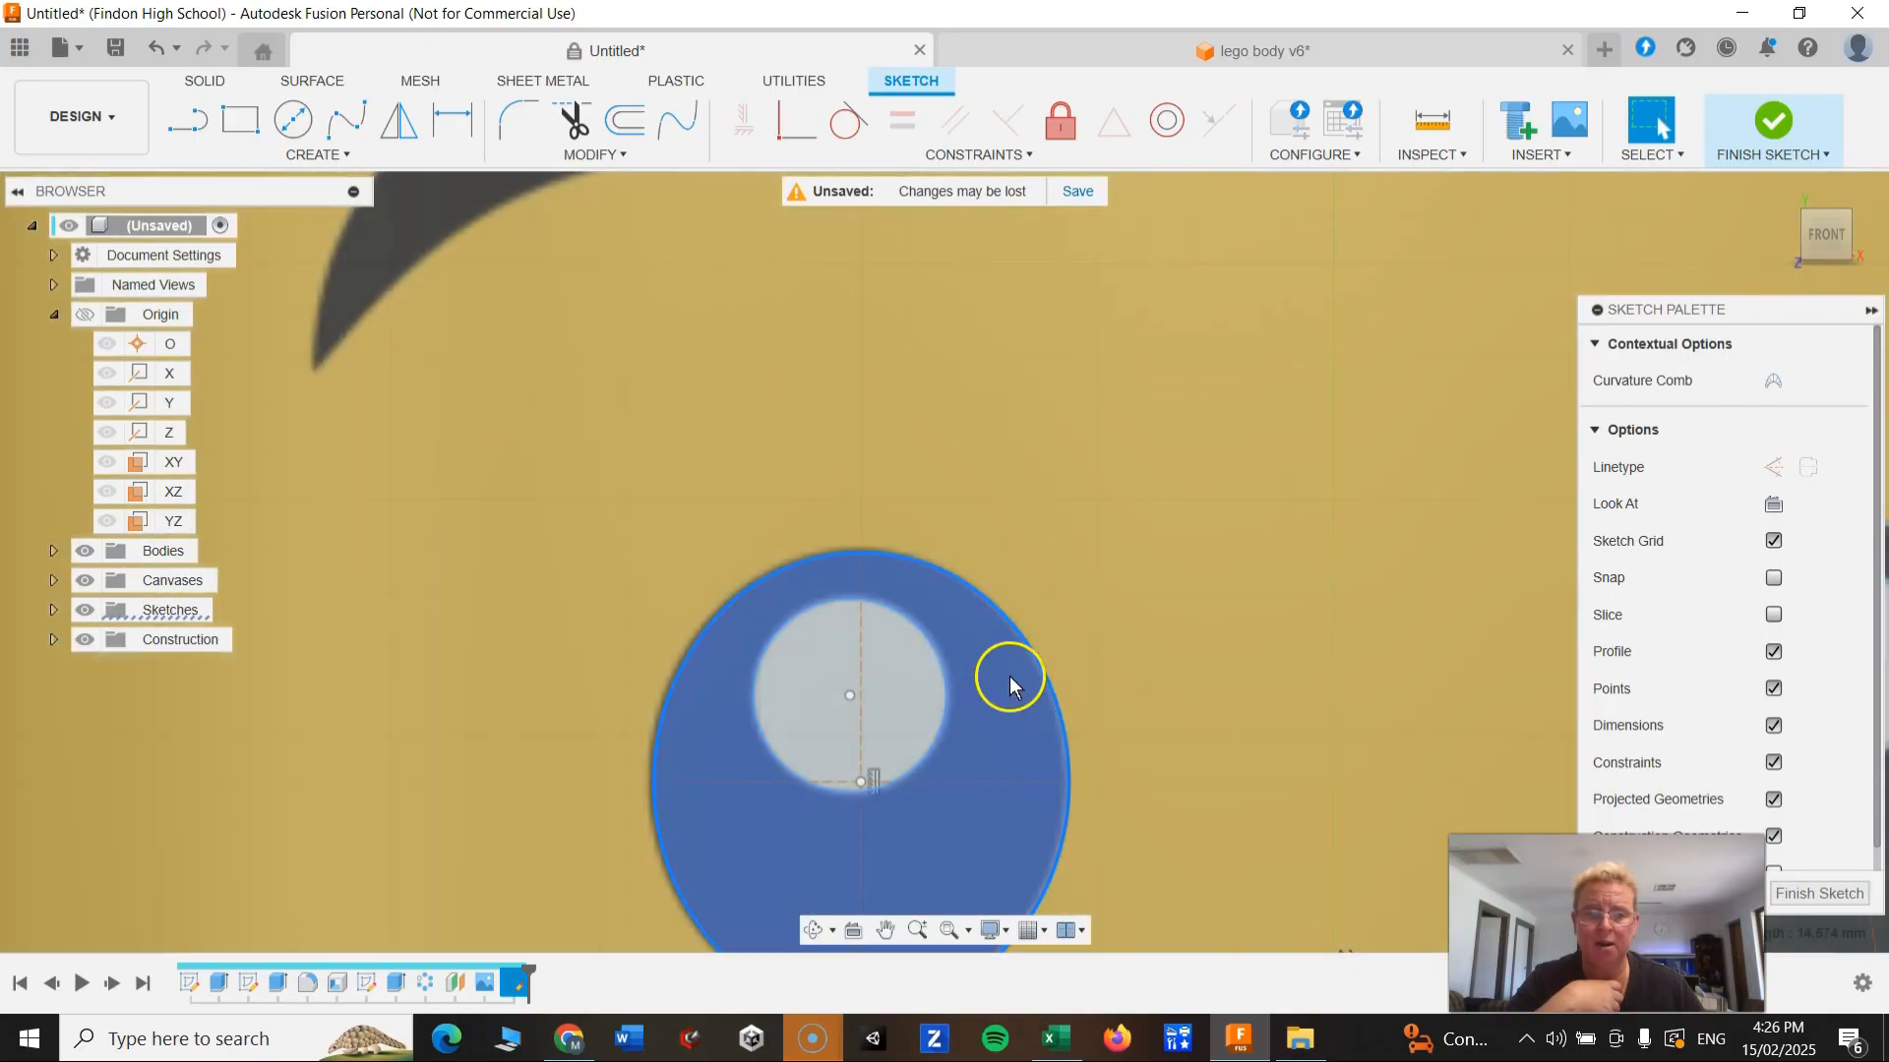
click(1053, 666)
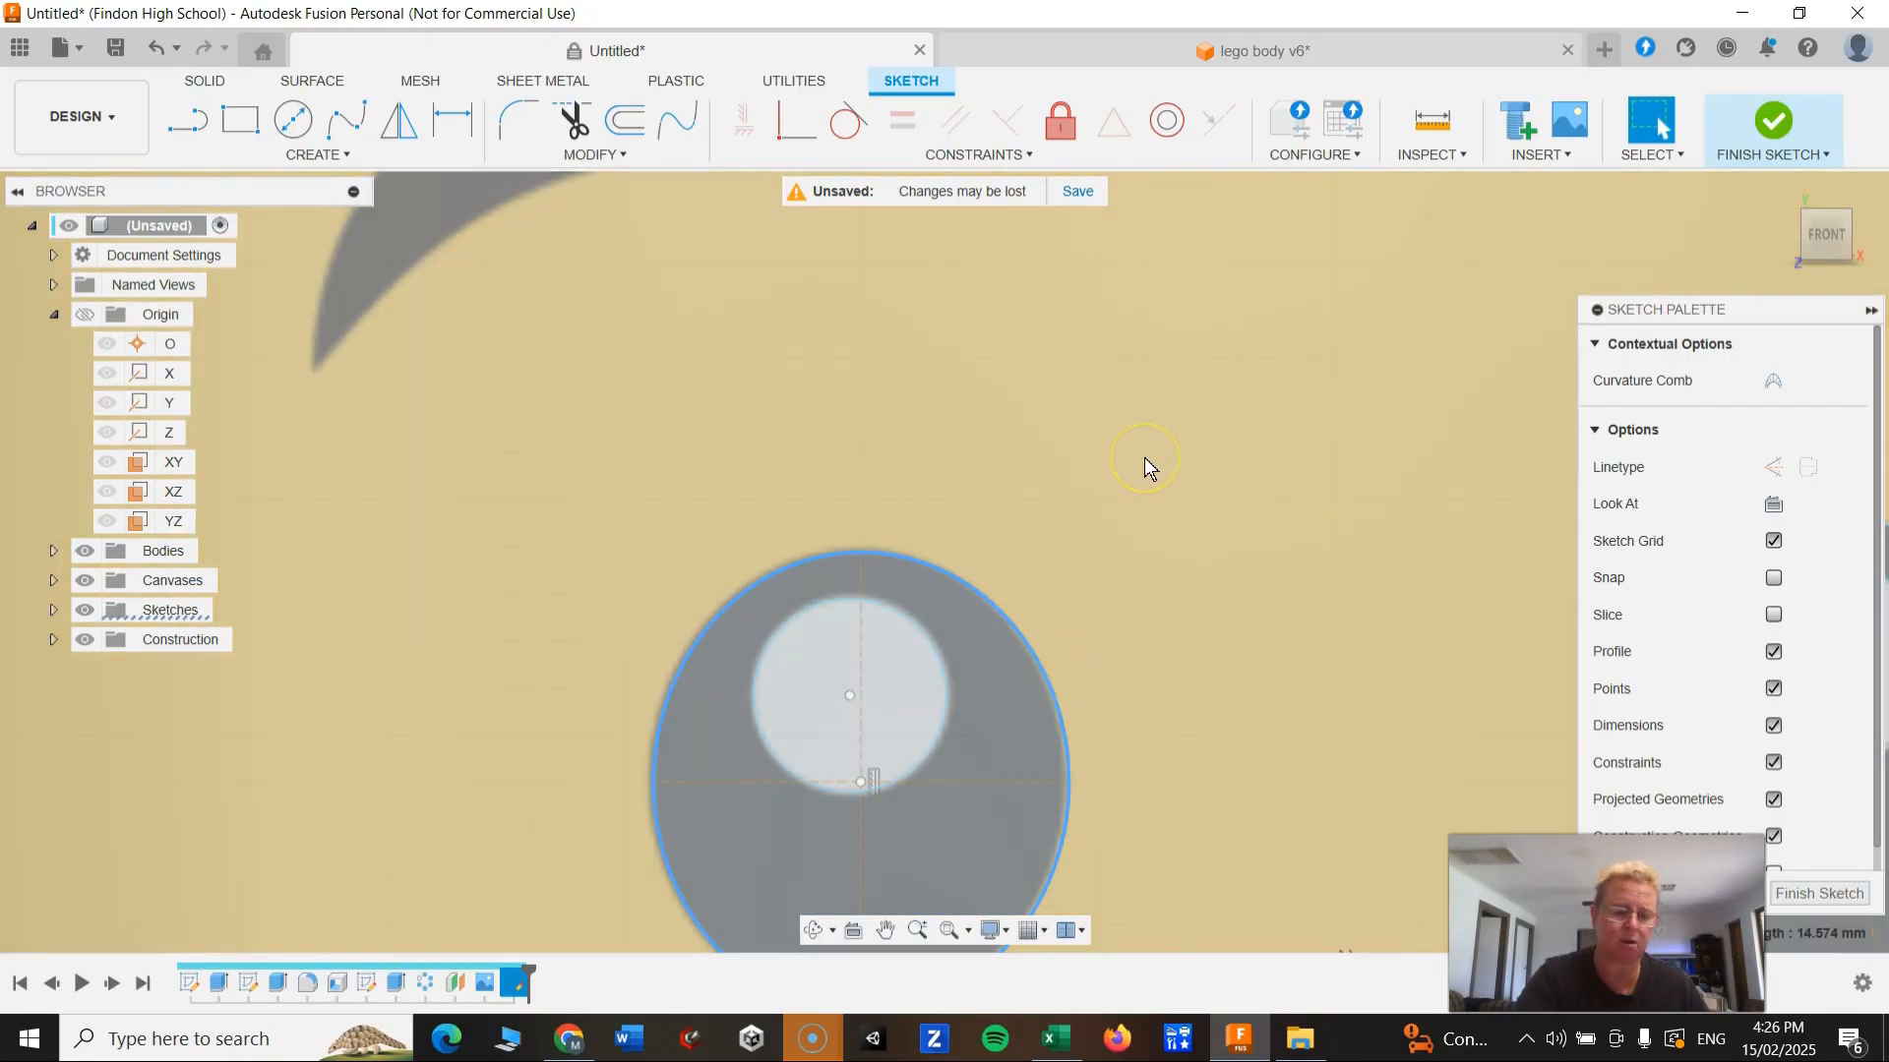
key(Escape)
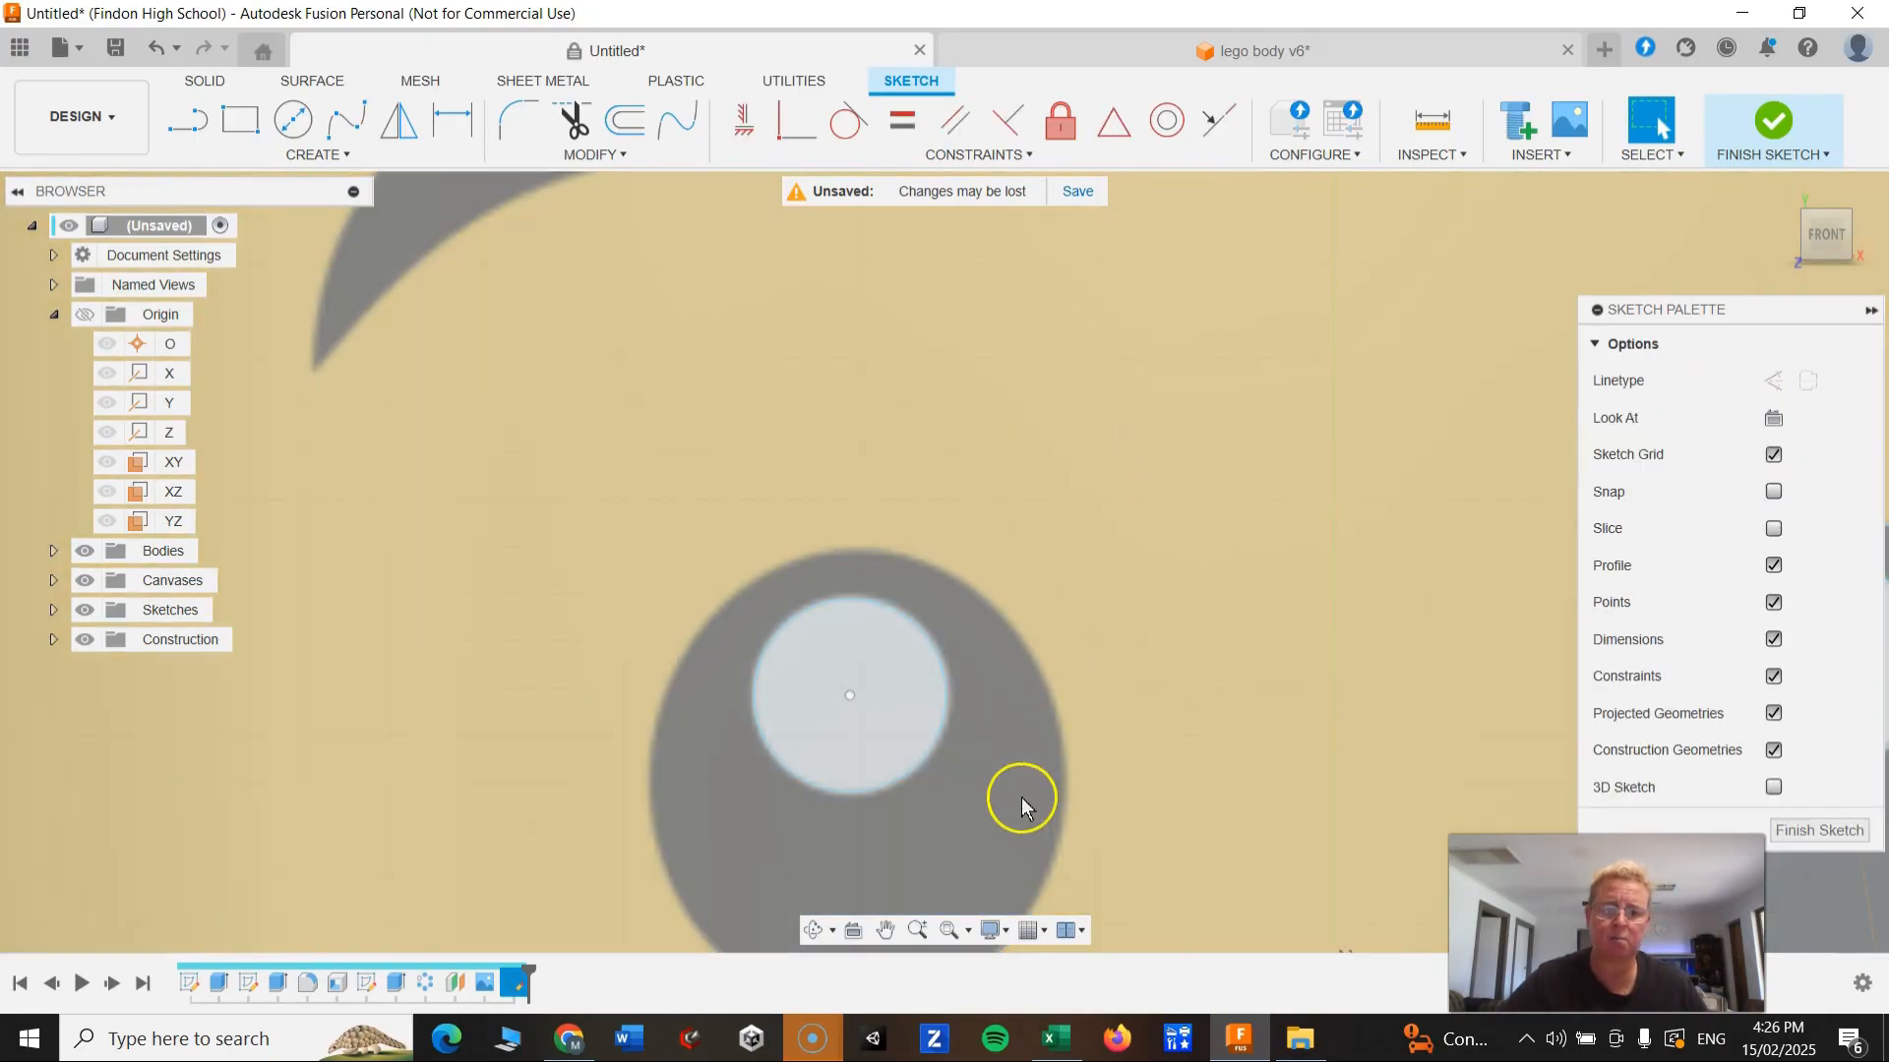
scroll(1064, 829, down, 3)
scroll(1072, 834, down, 3)
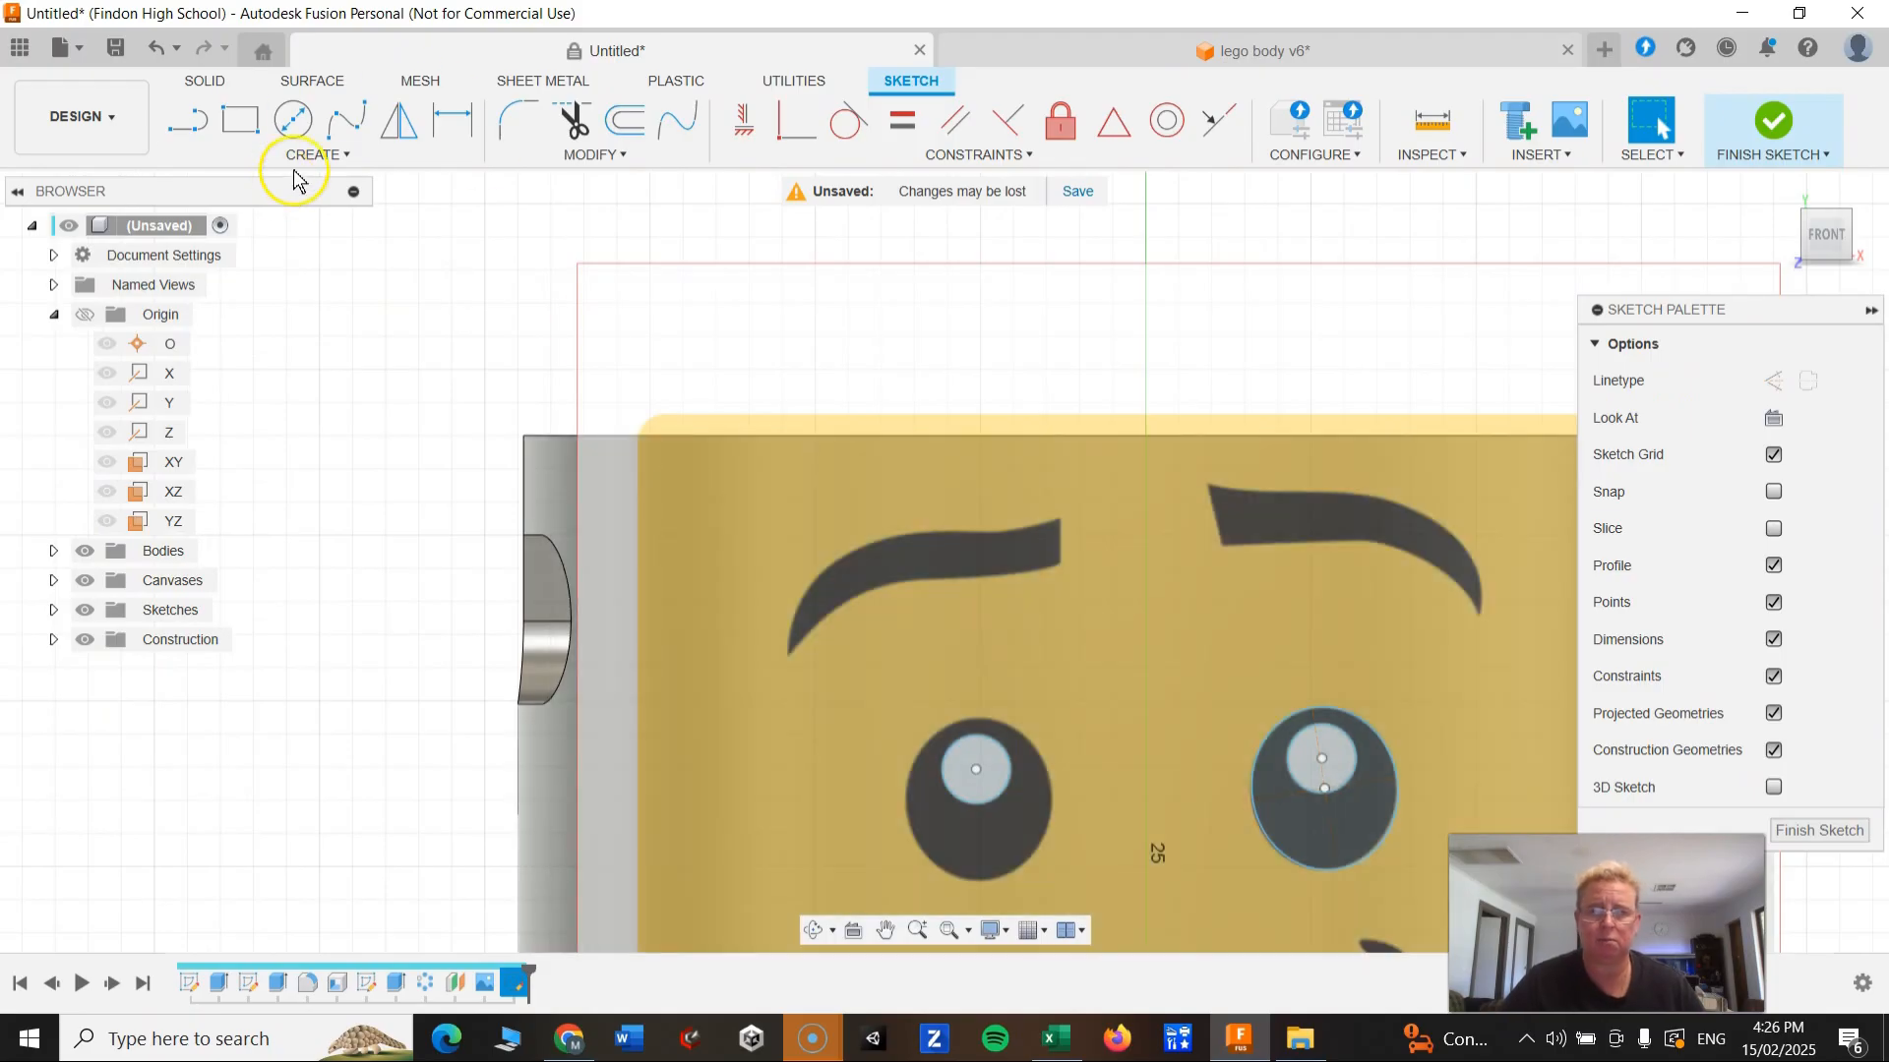
Step: Trace the dark outline of the left eye with a slightly tilted ellipse centered just below its highlight circle's center
click(300, 155)
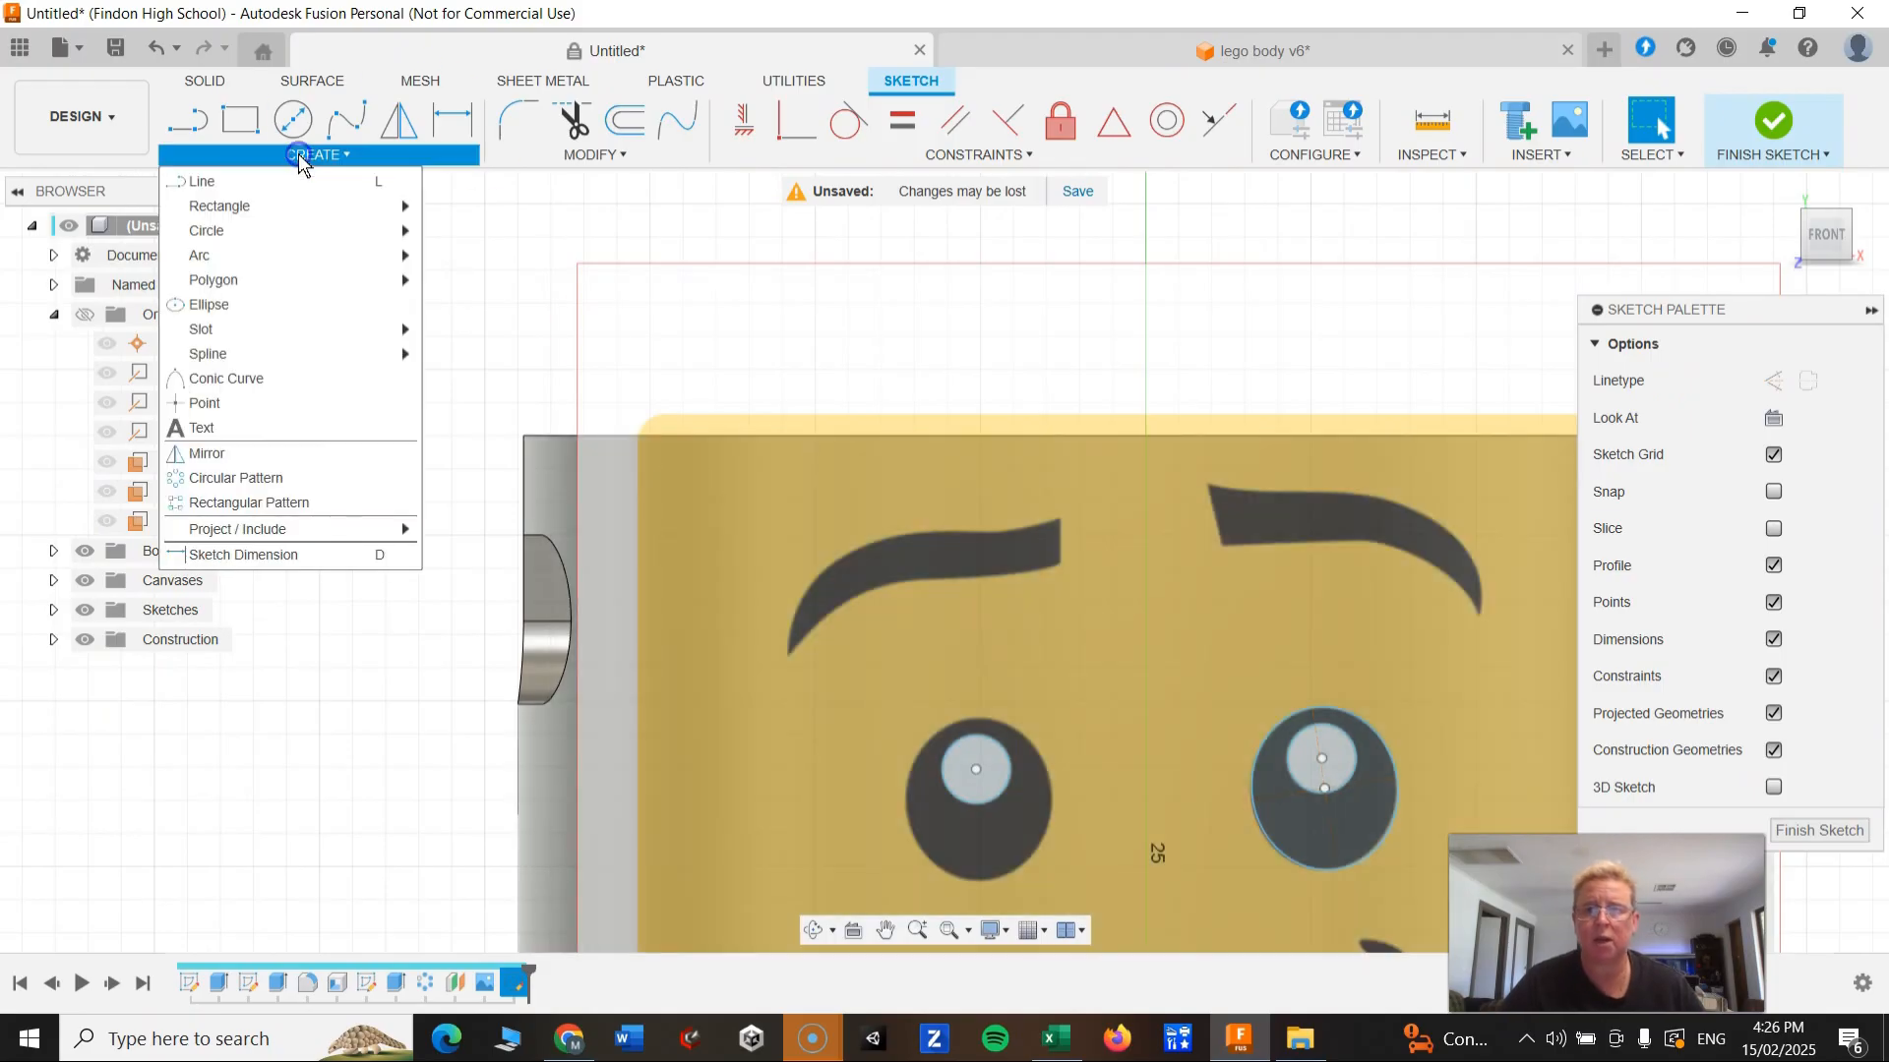
click(271, 305)
scroll(1019, 784, up, 4)
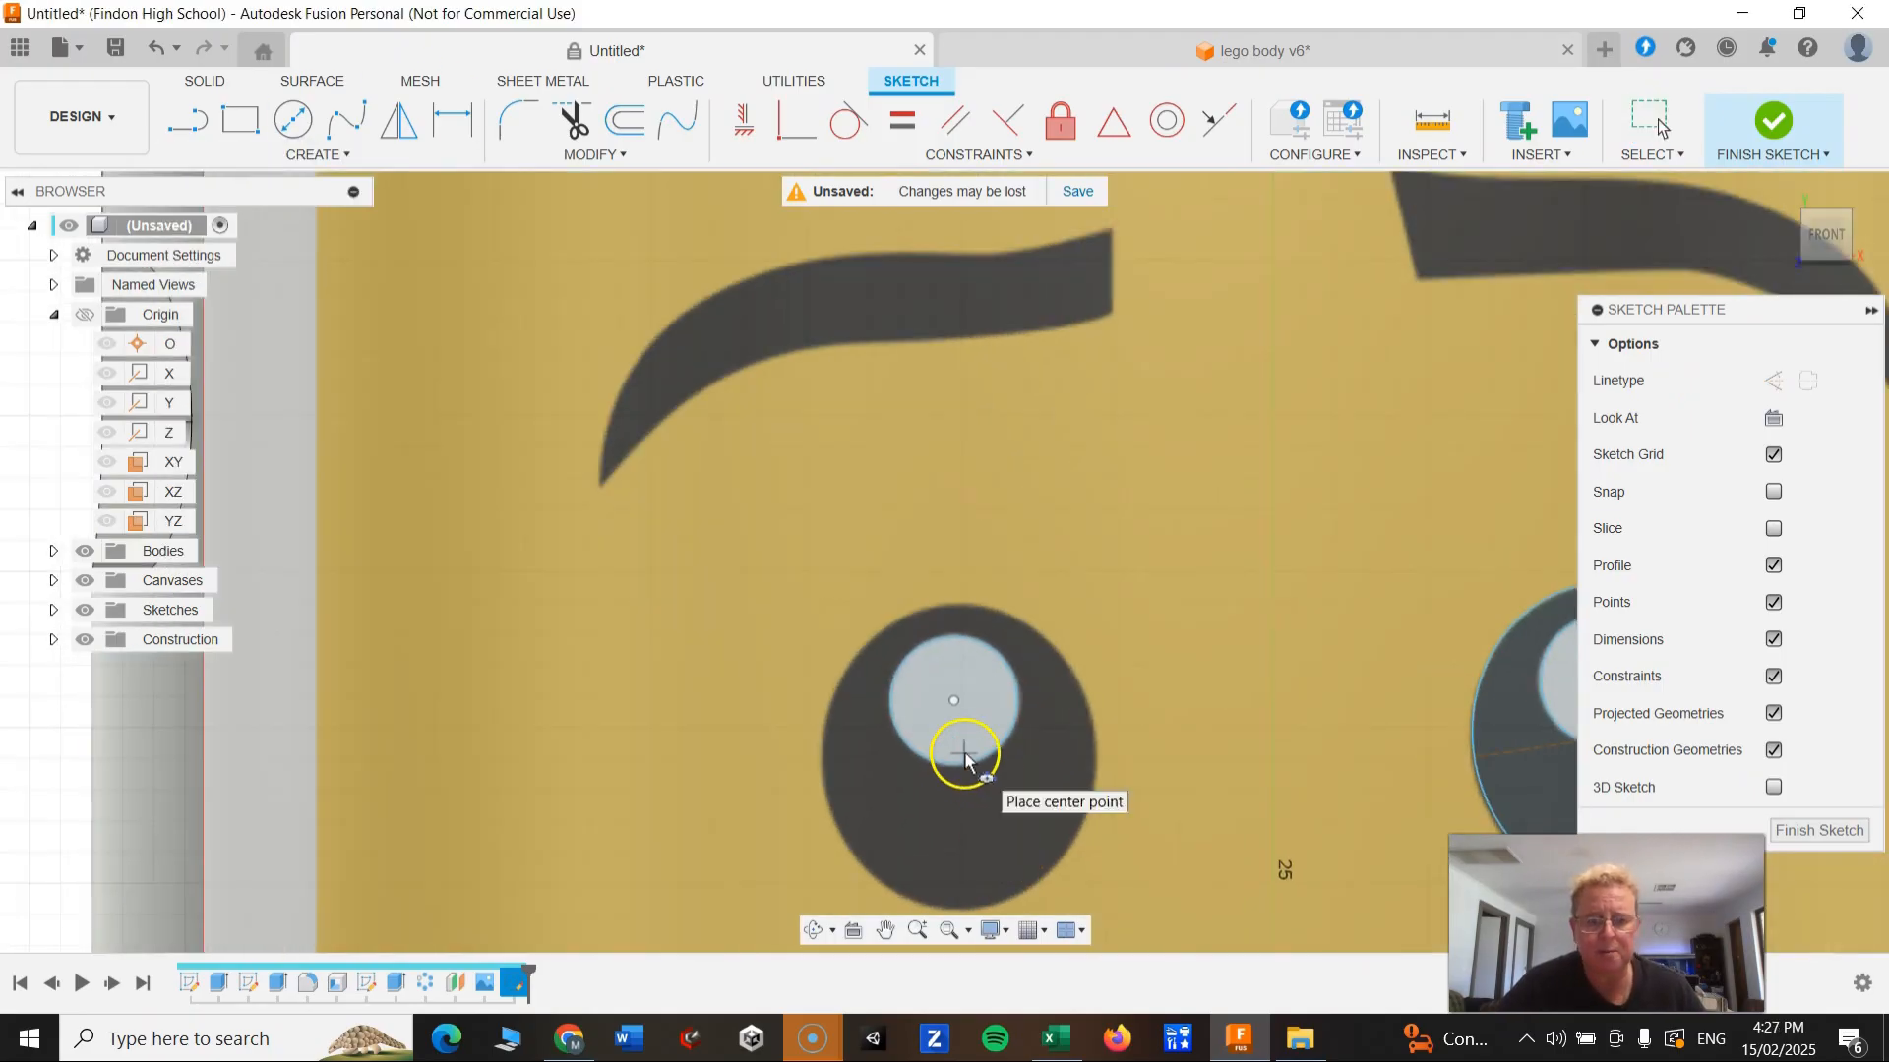
click(964, 754)
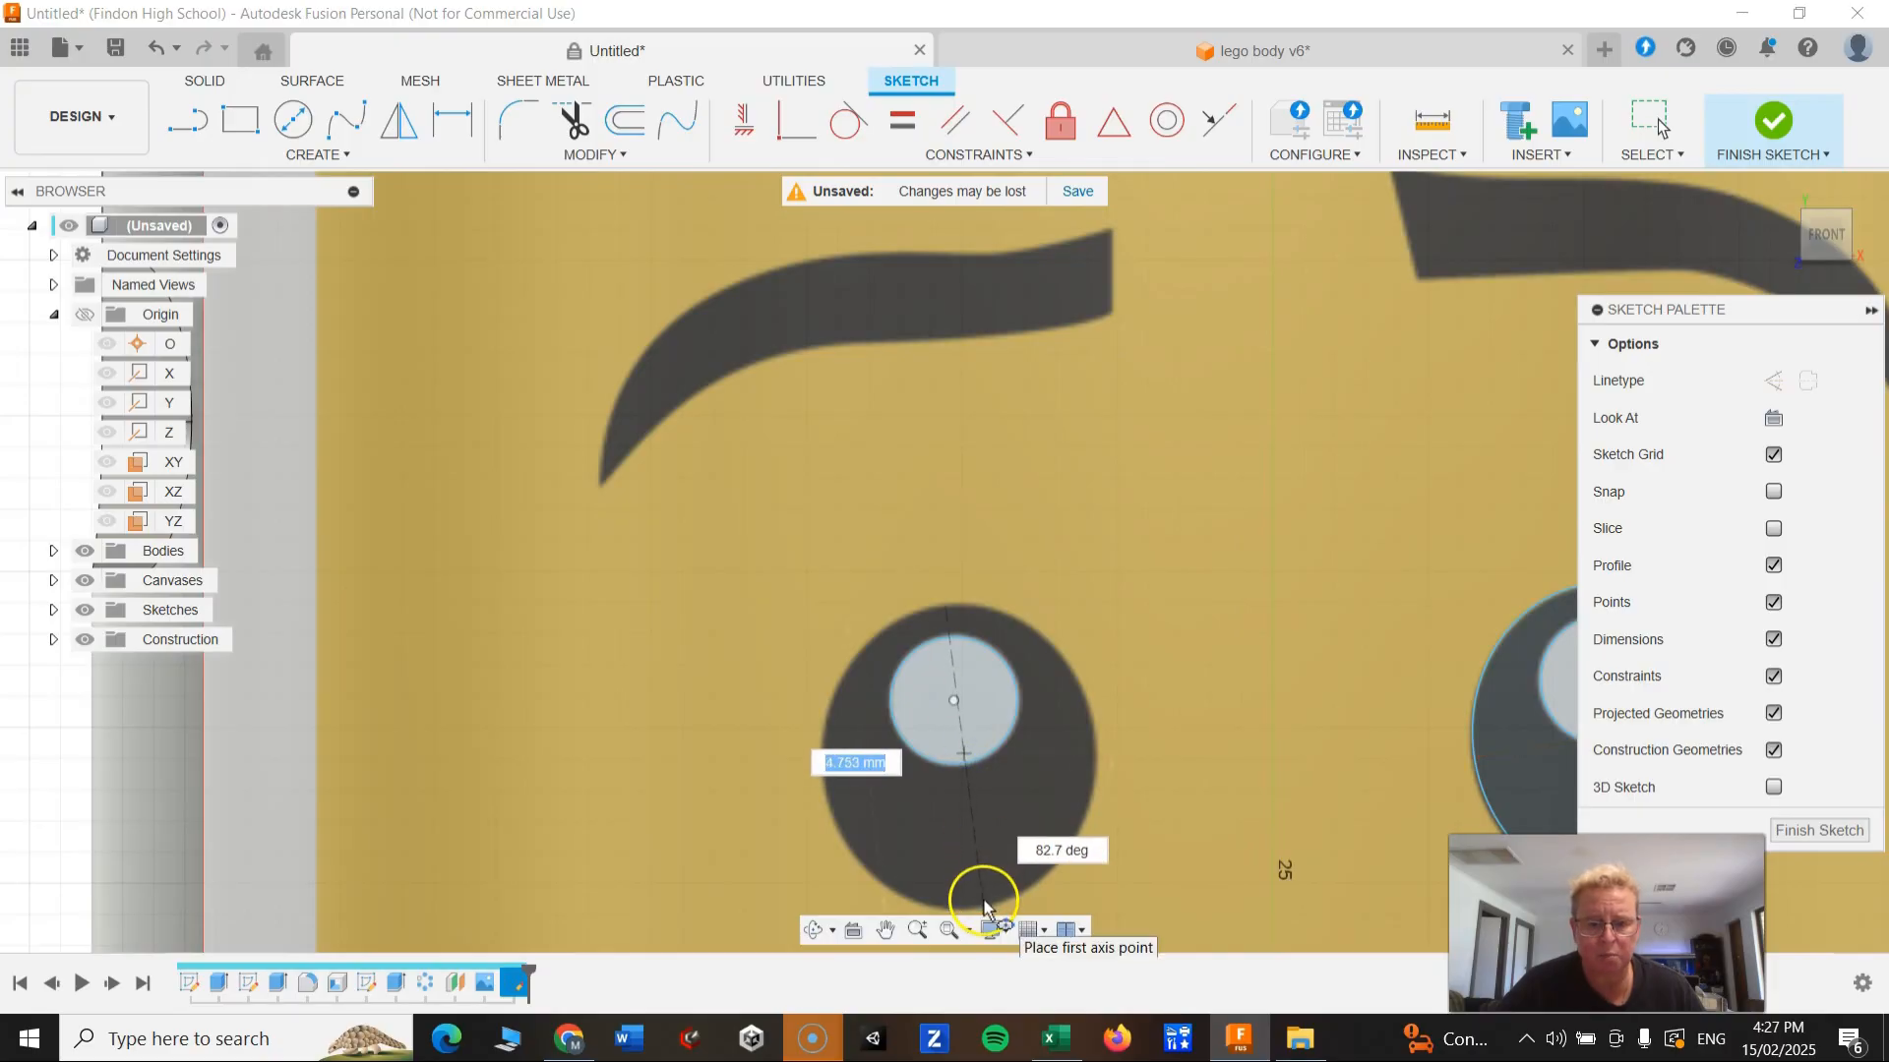
click(984, 900)
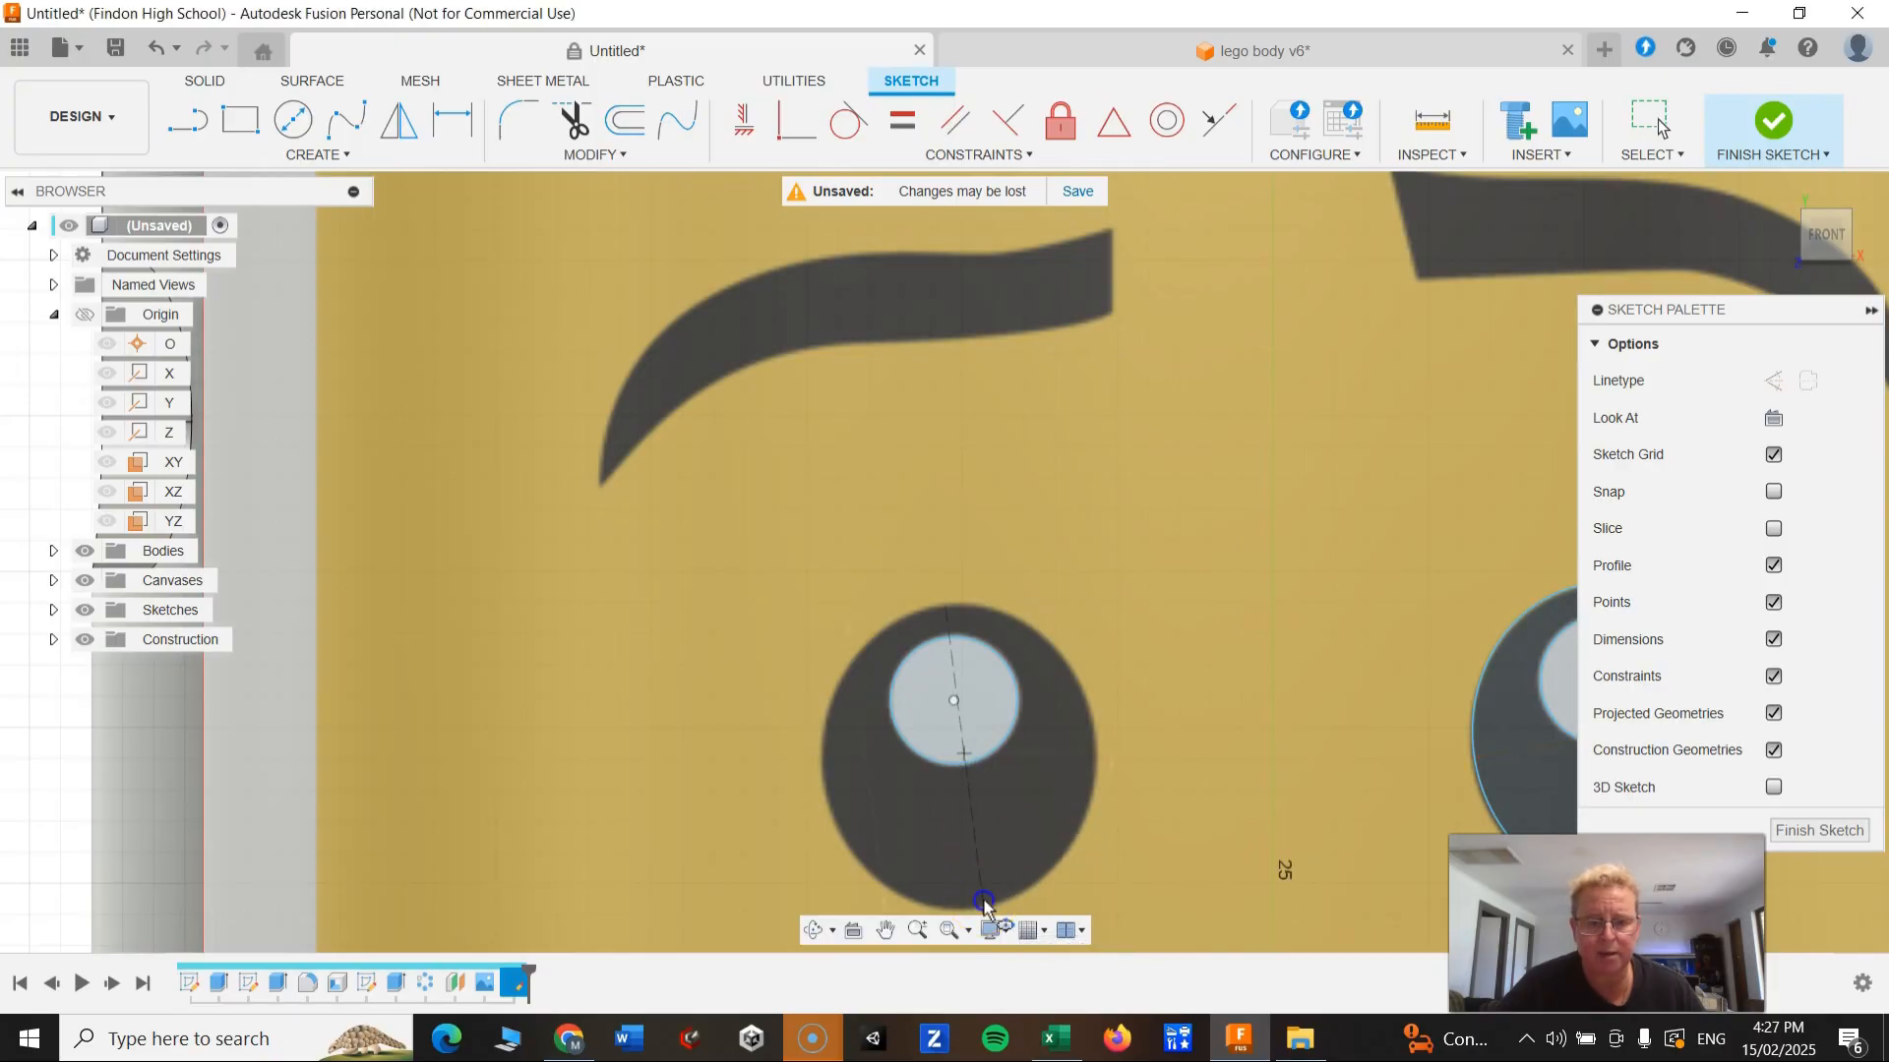
click(1100, 782)
key(Escape)
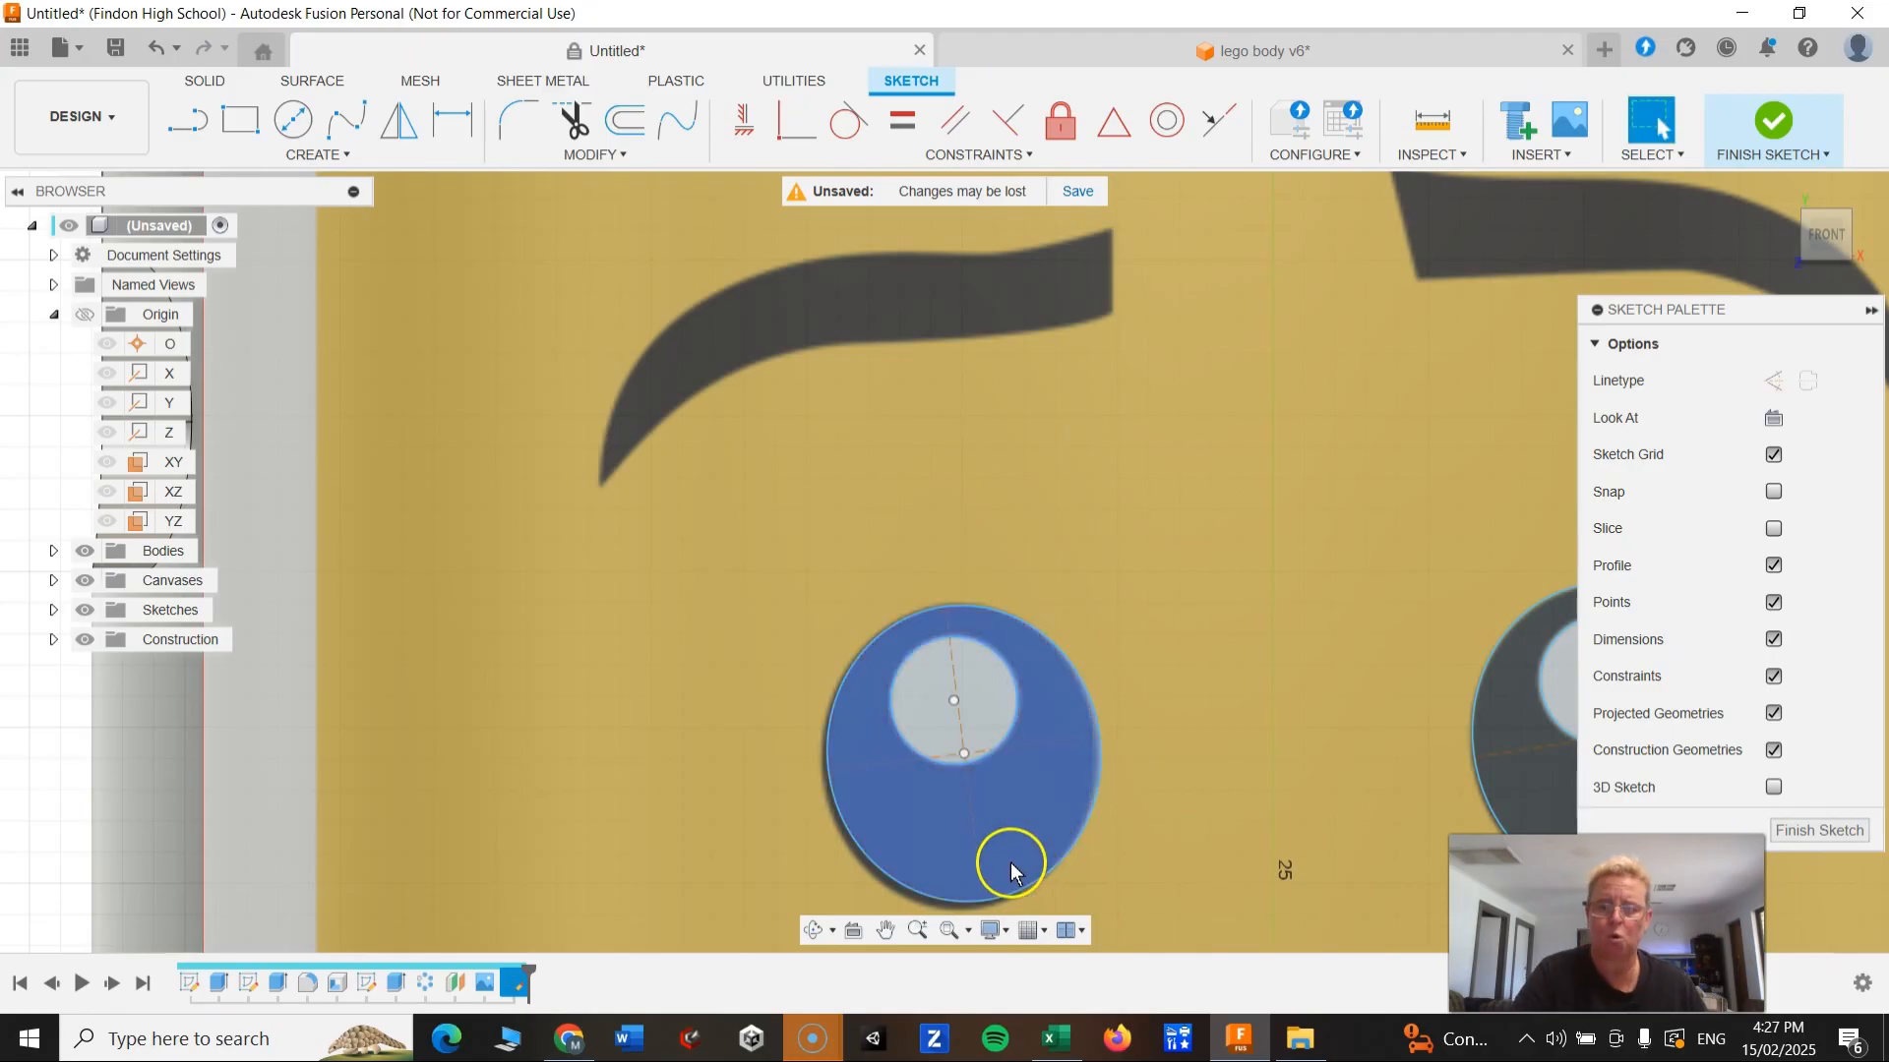
Step: Adjust the lower axis point of the left eye's ellipse so the curve follows the dark outline
middle_drag(993, 871, 1001, 738)
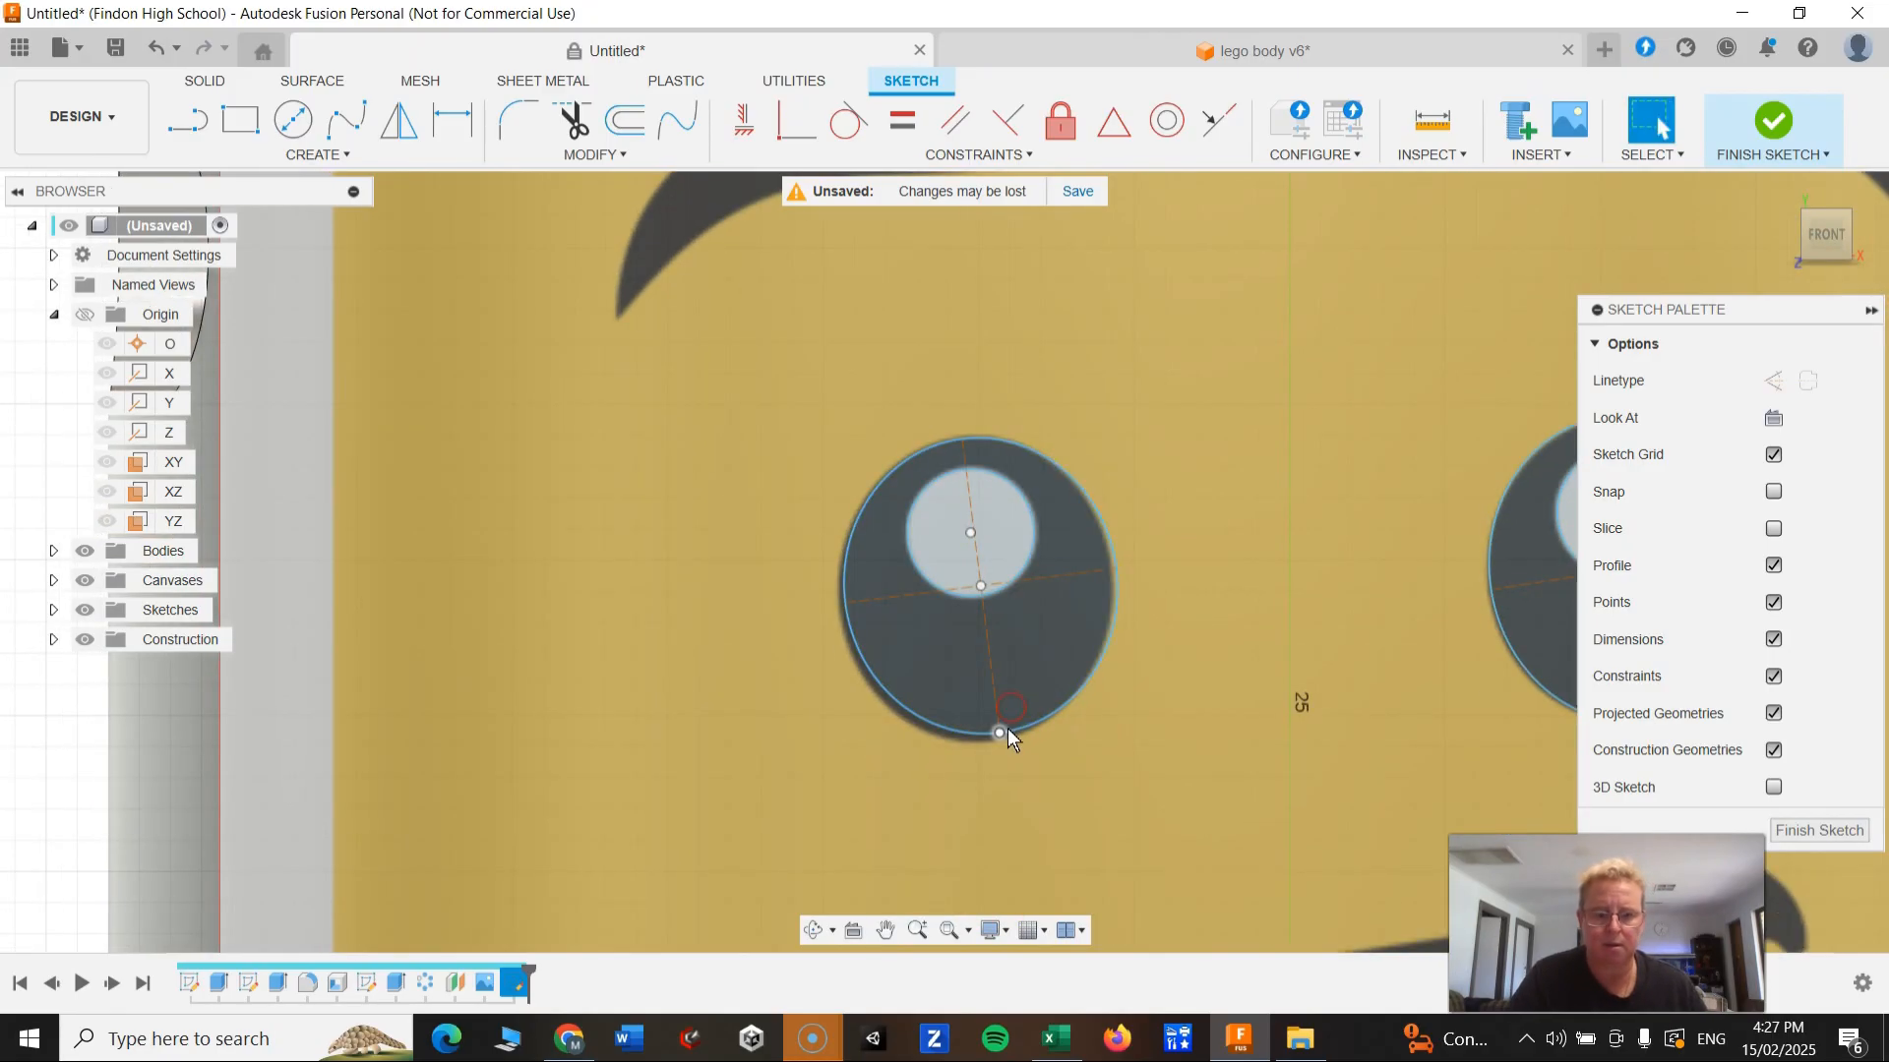
drag(1000, 737, 991, 742)
scroll(1178, 814, down, 5)
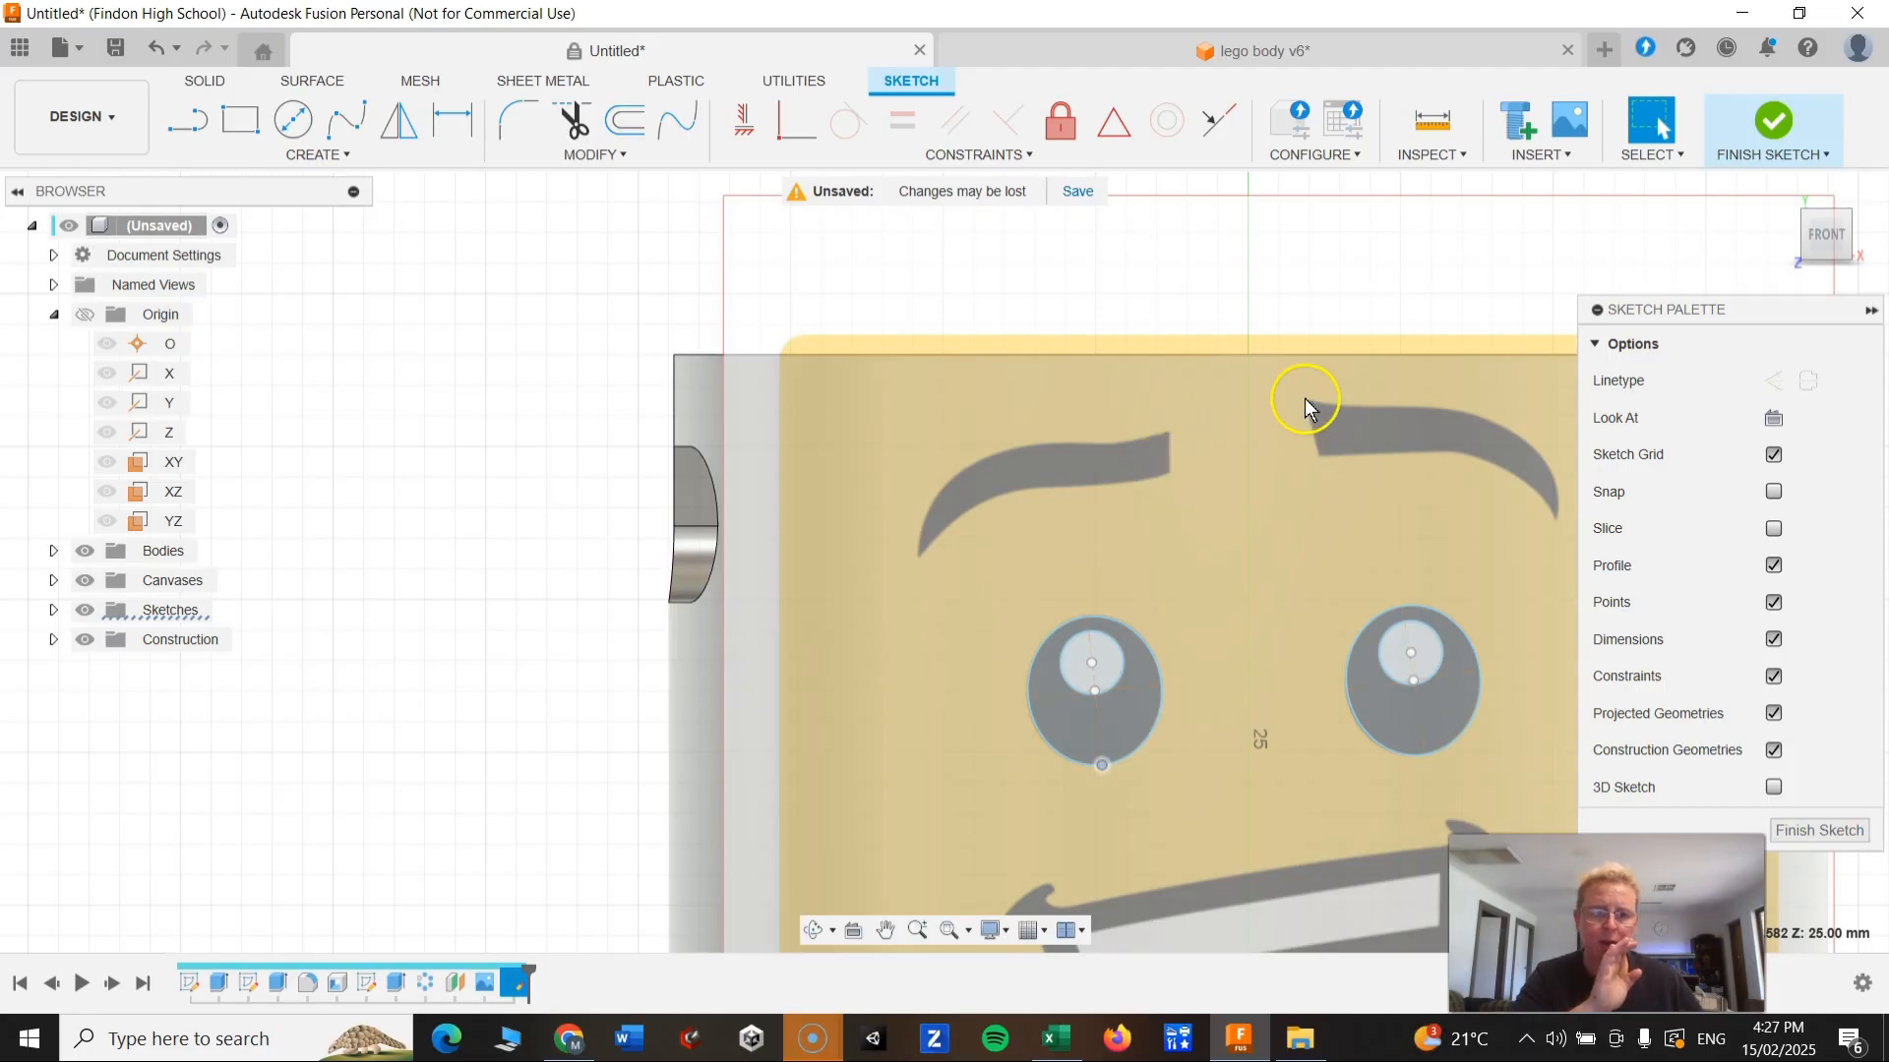
click(1233, 462)
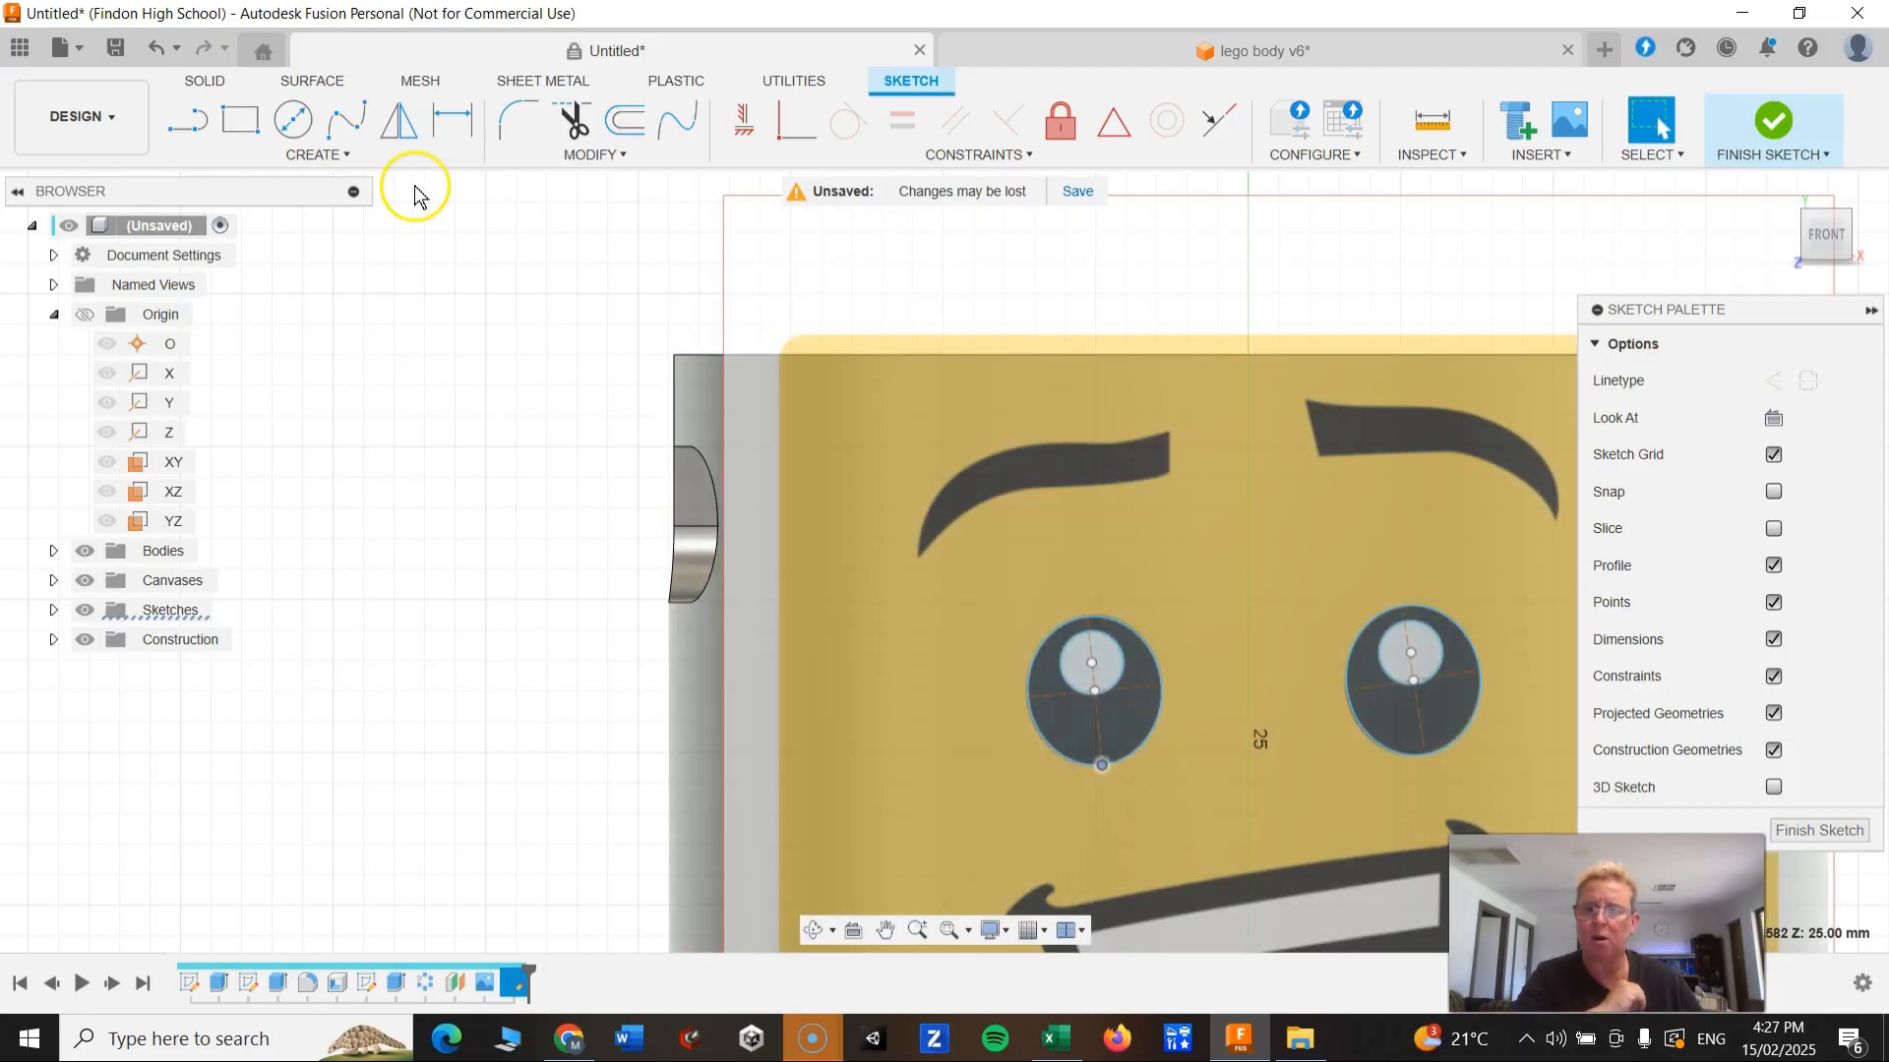
click(191, 123)
scroll(1269, 471, up, 3)
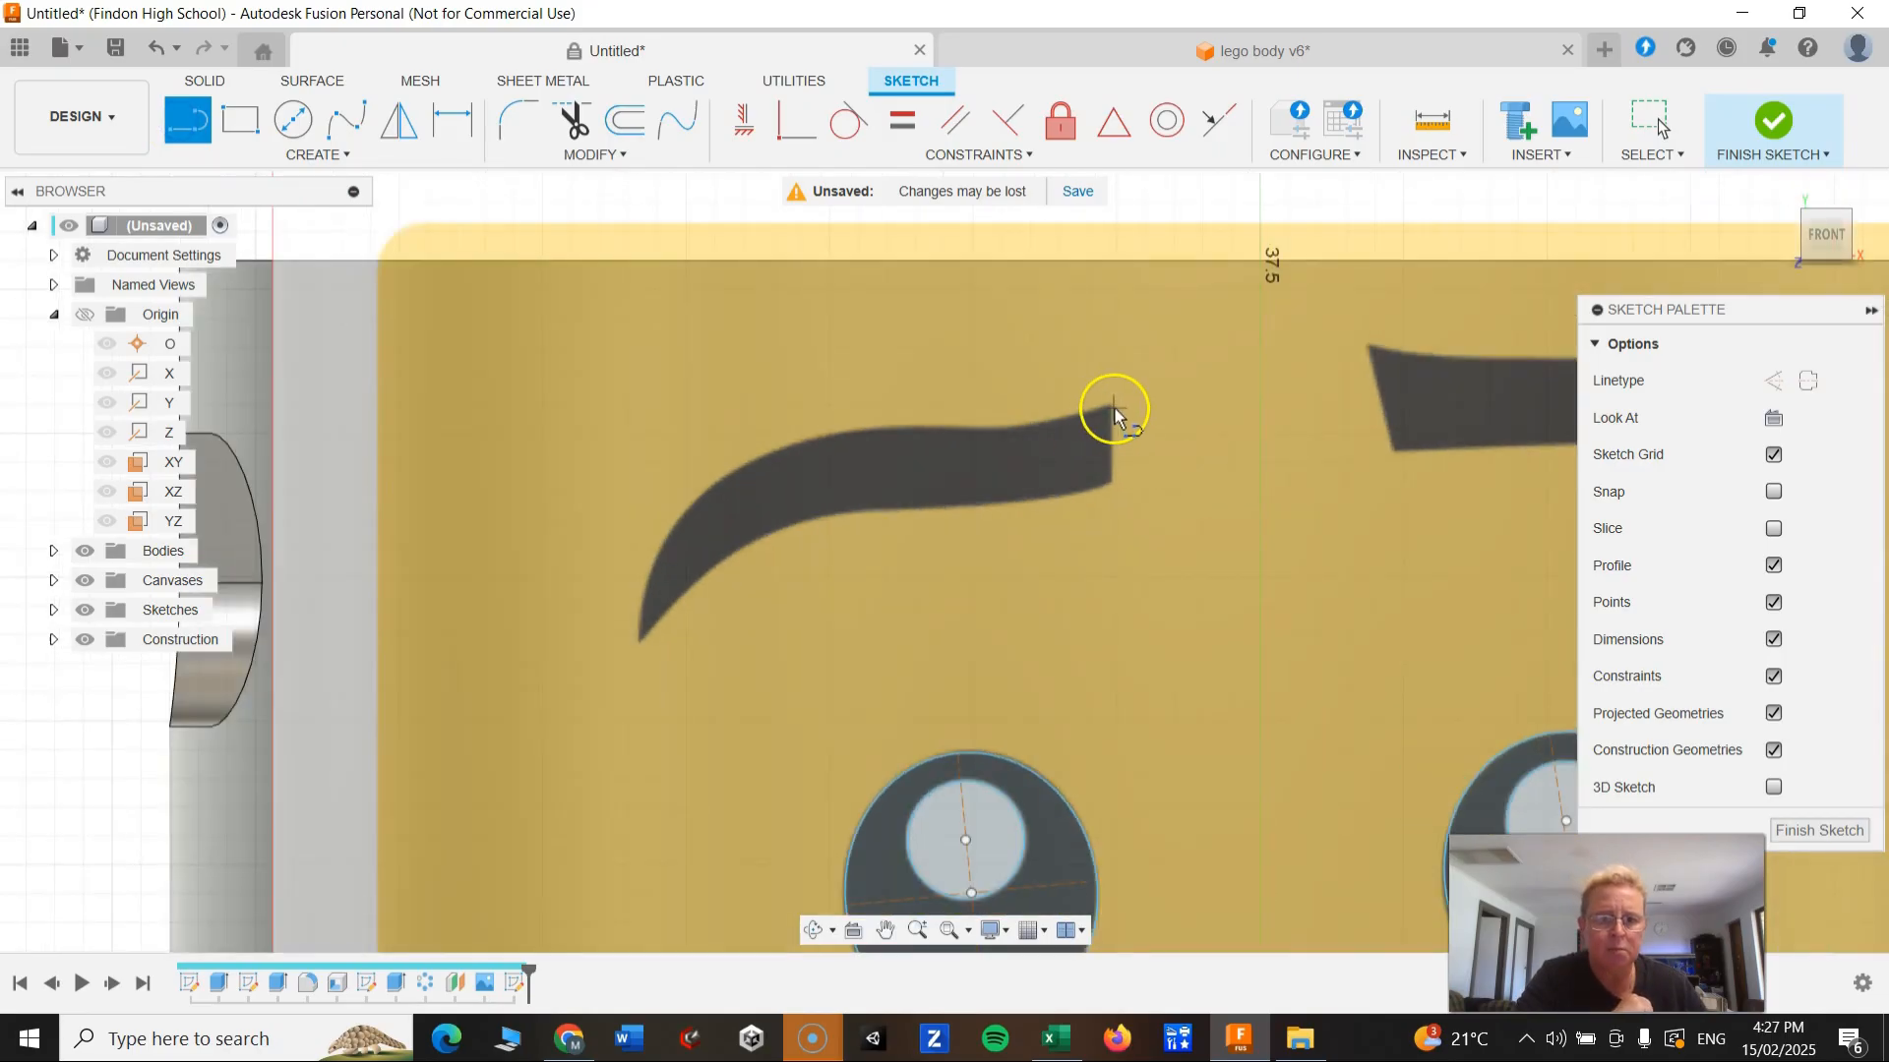
click(1111, 406)
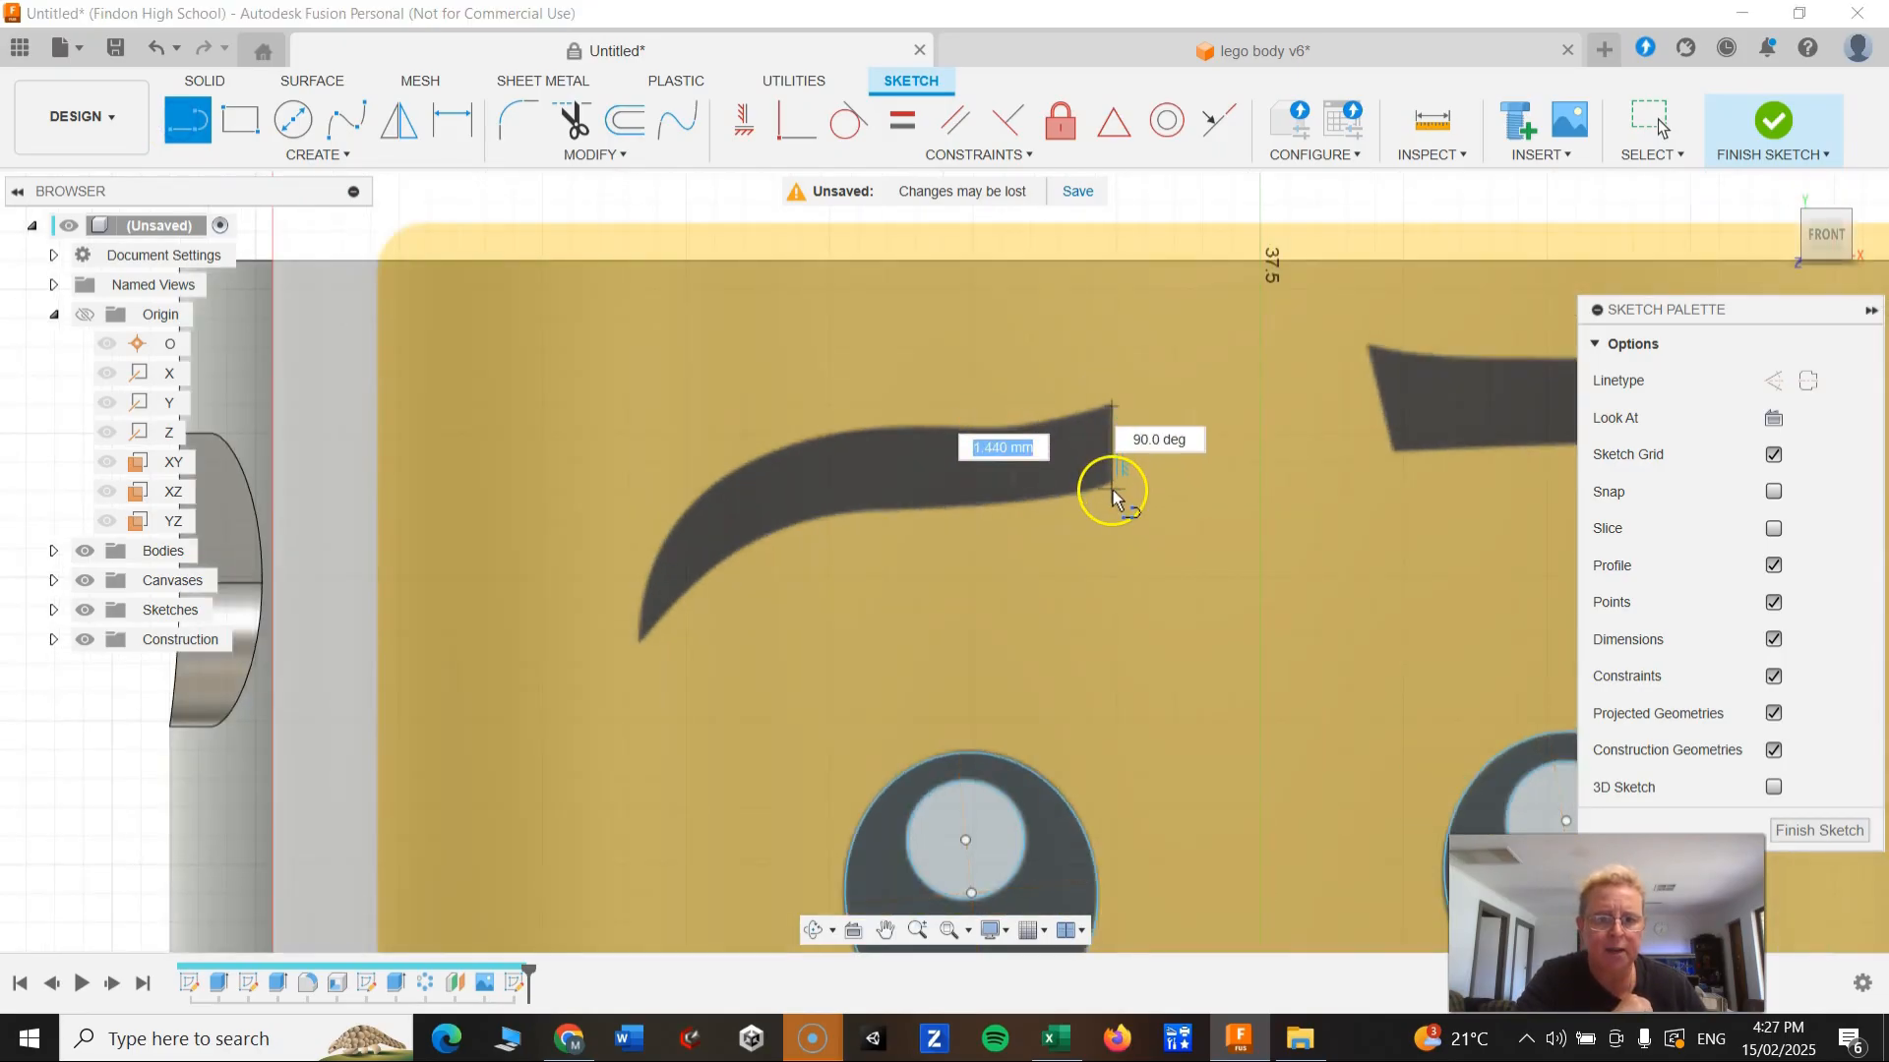
click(1111, 481)
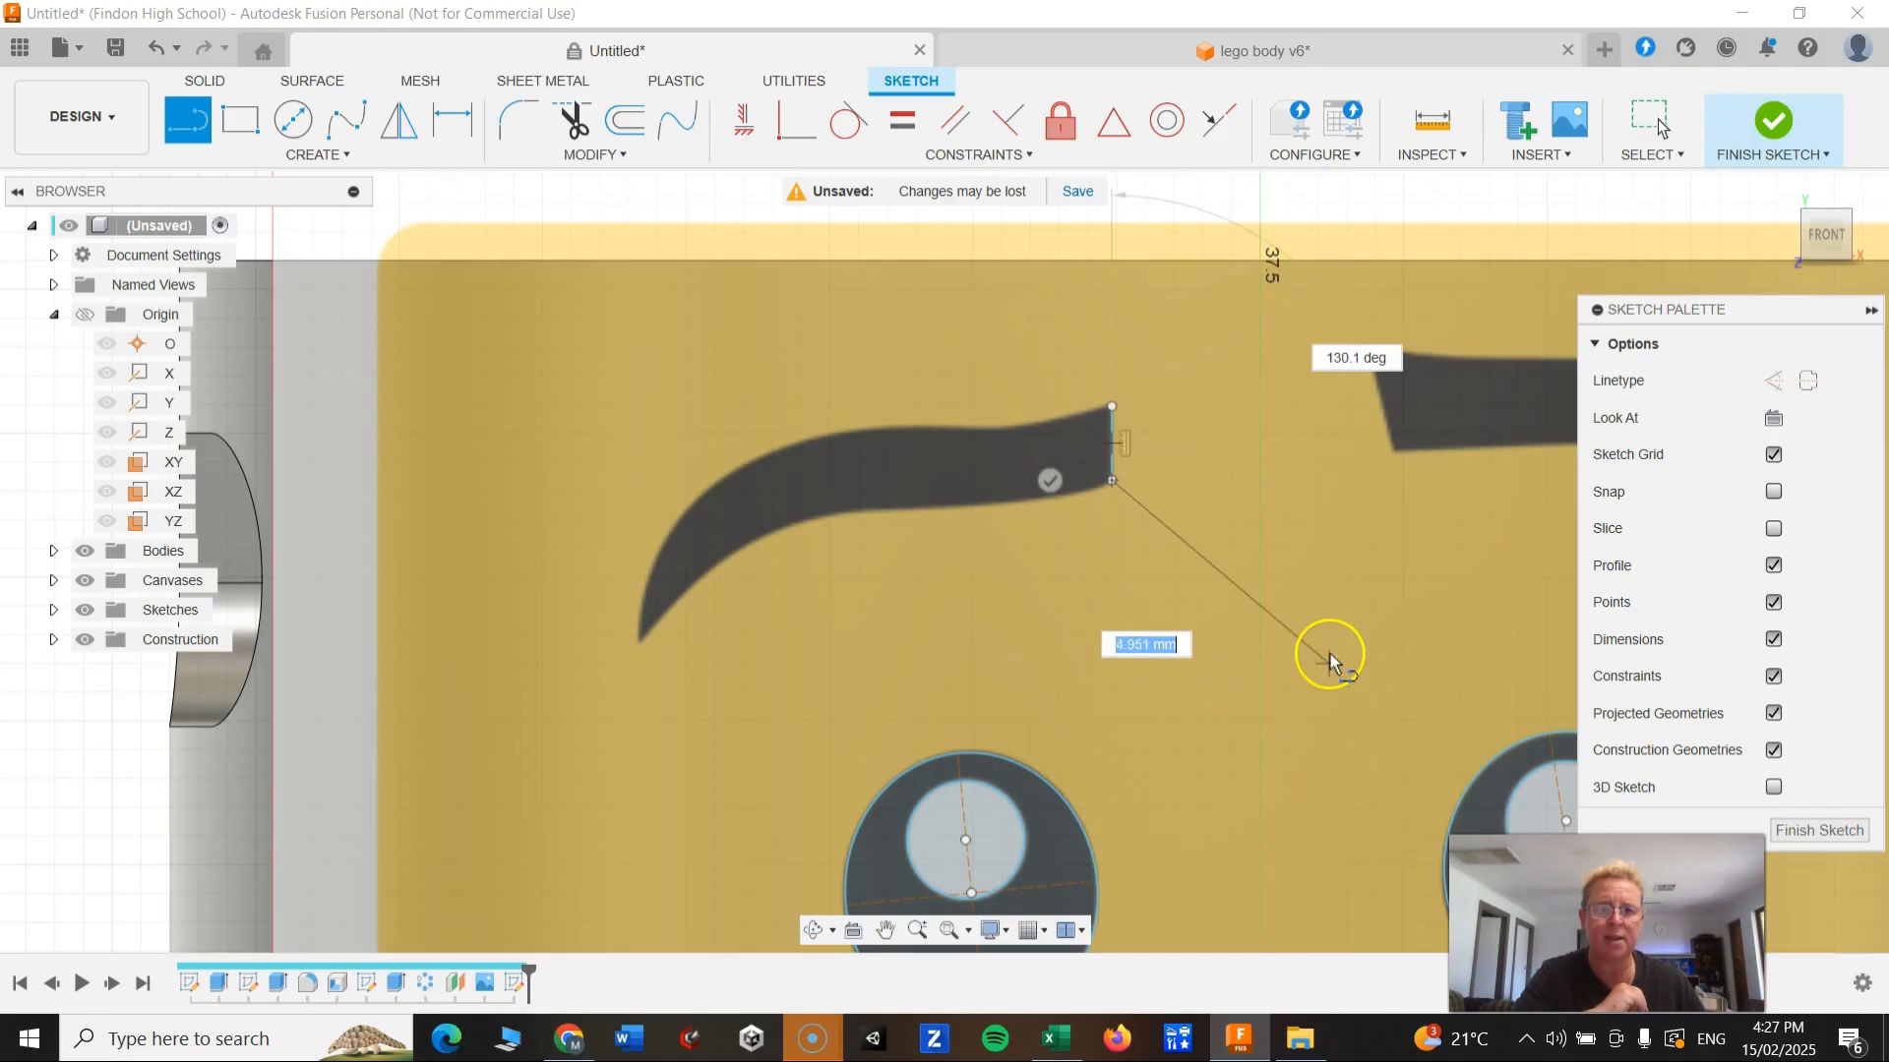
click(1319, 602)
key(Escape)
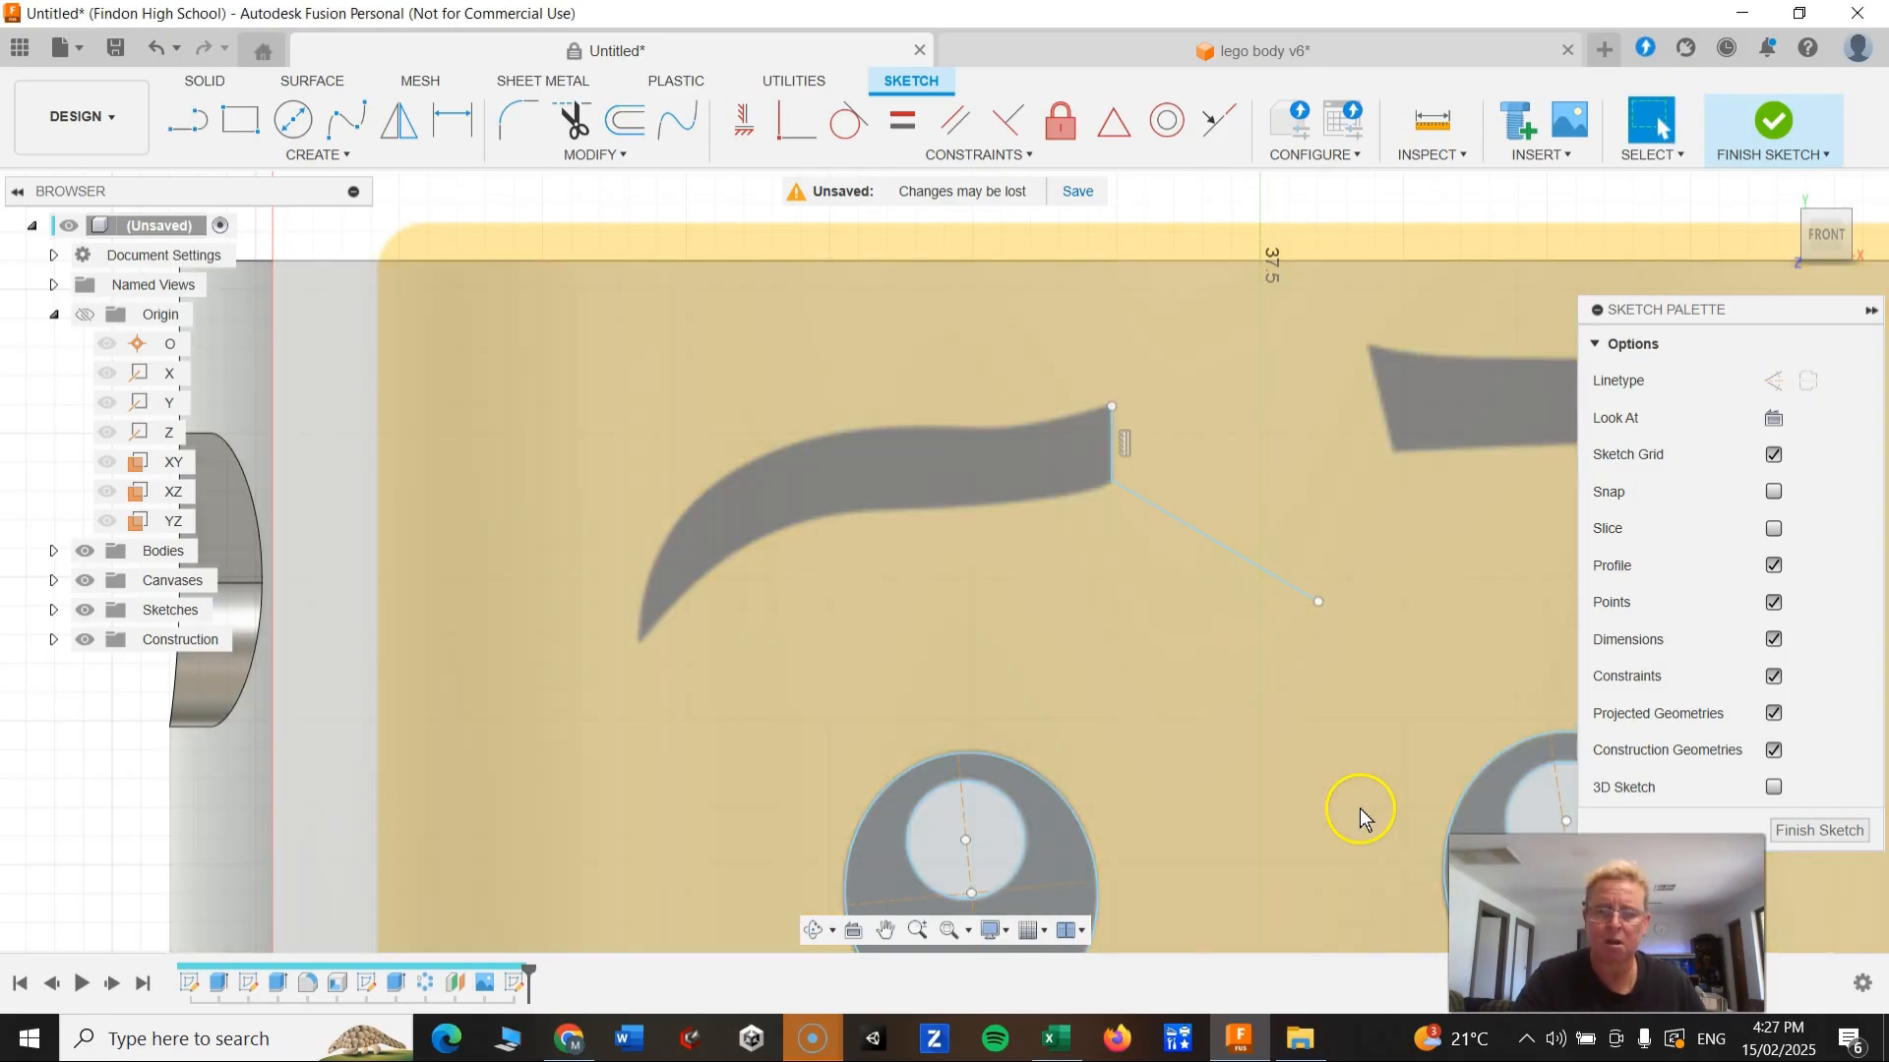
key(ctrl+z)
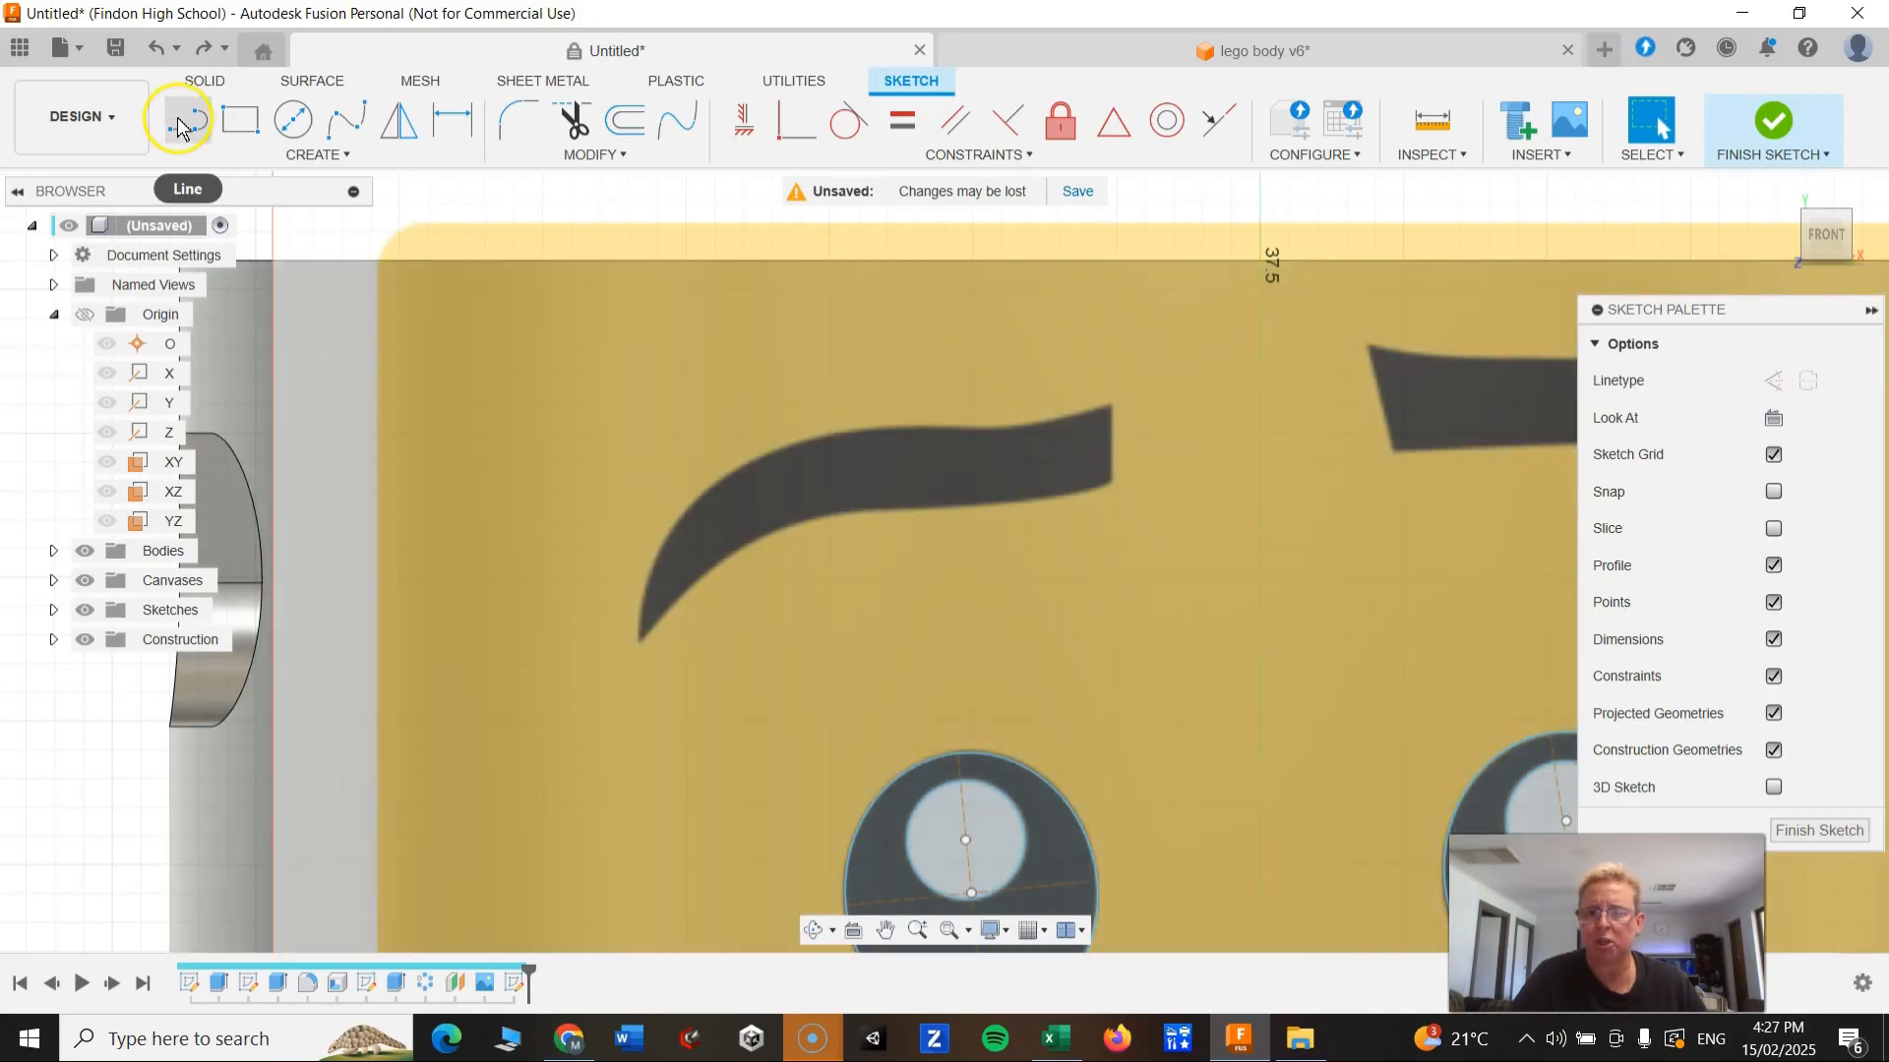
Step: Draw a vertical line along the inner end of the left eyebrow, from its upper to its lower corner
click(187, 120)
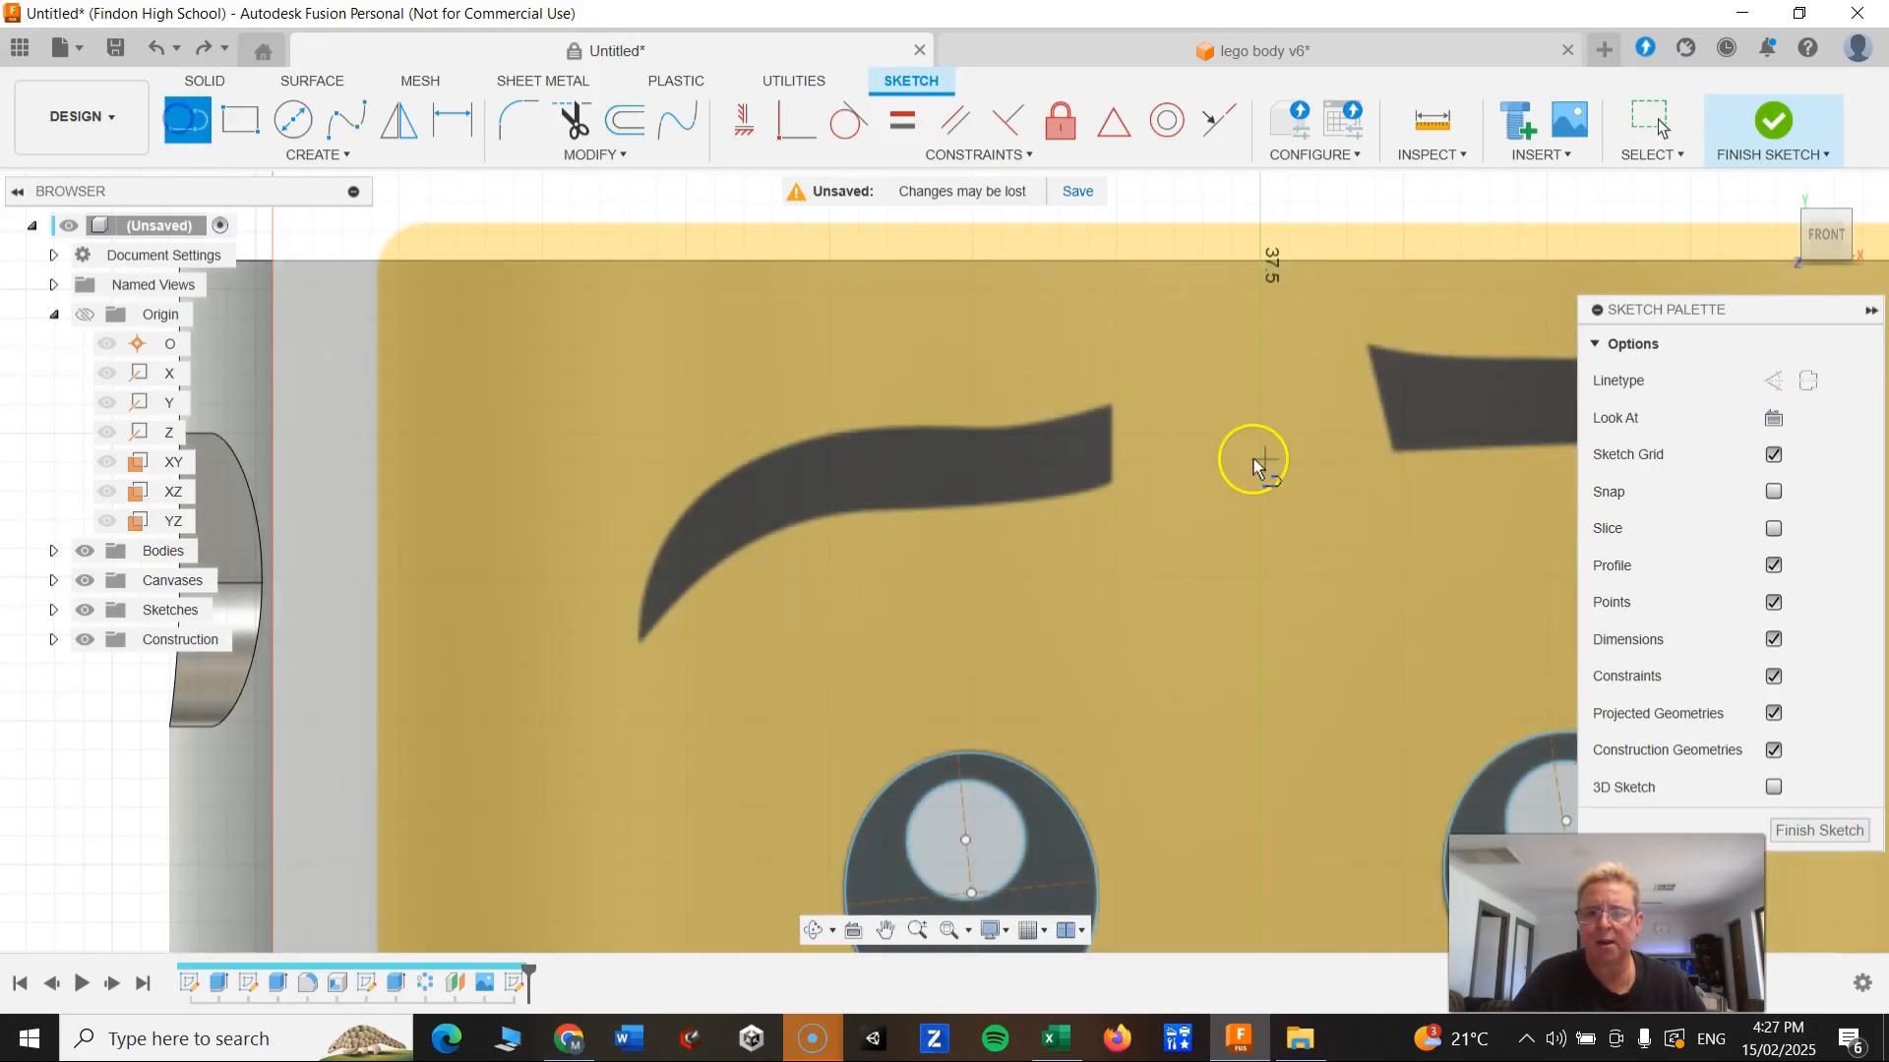
click(1112, 404)
click(1112, 484)
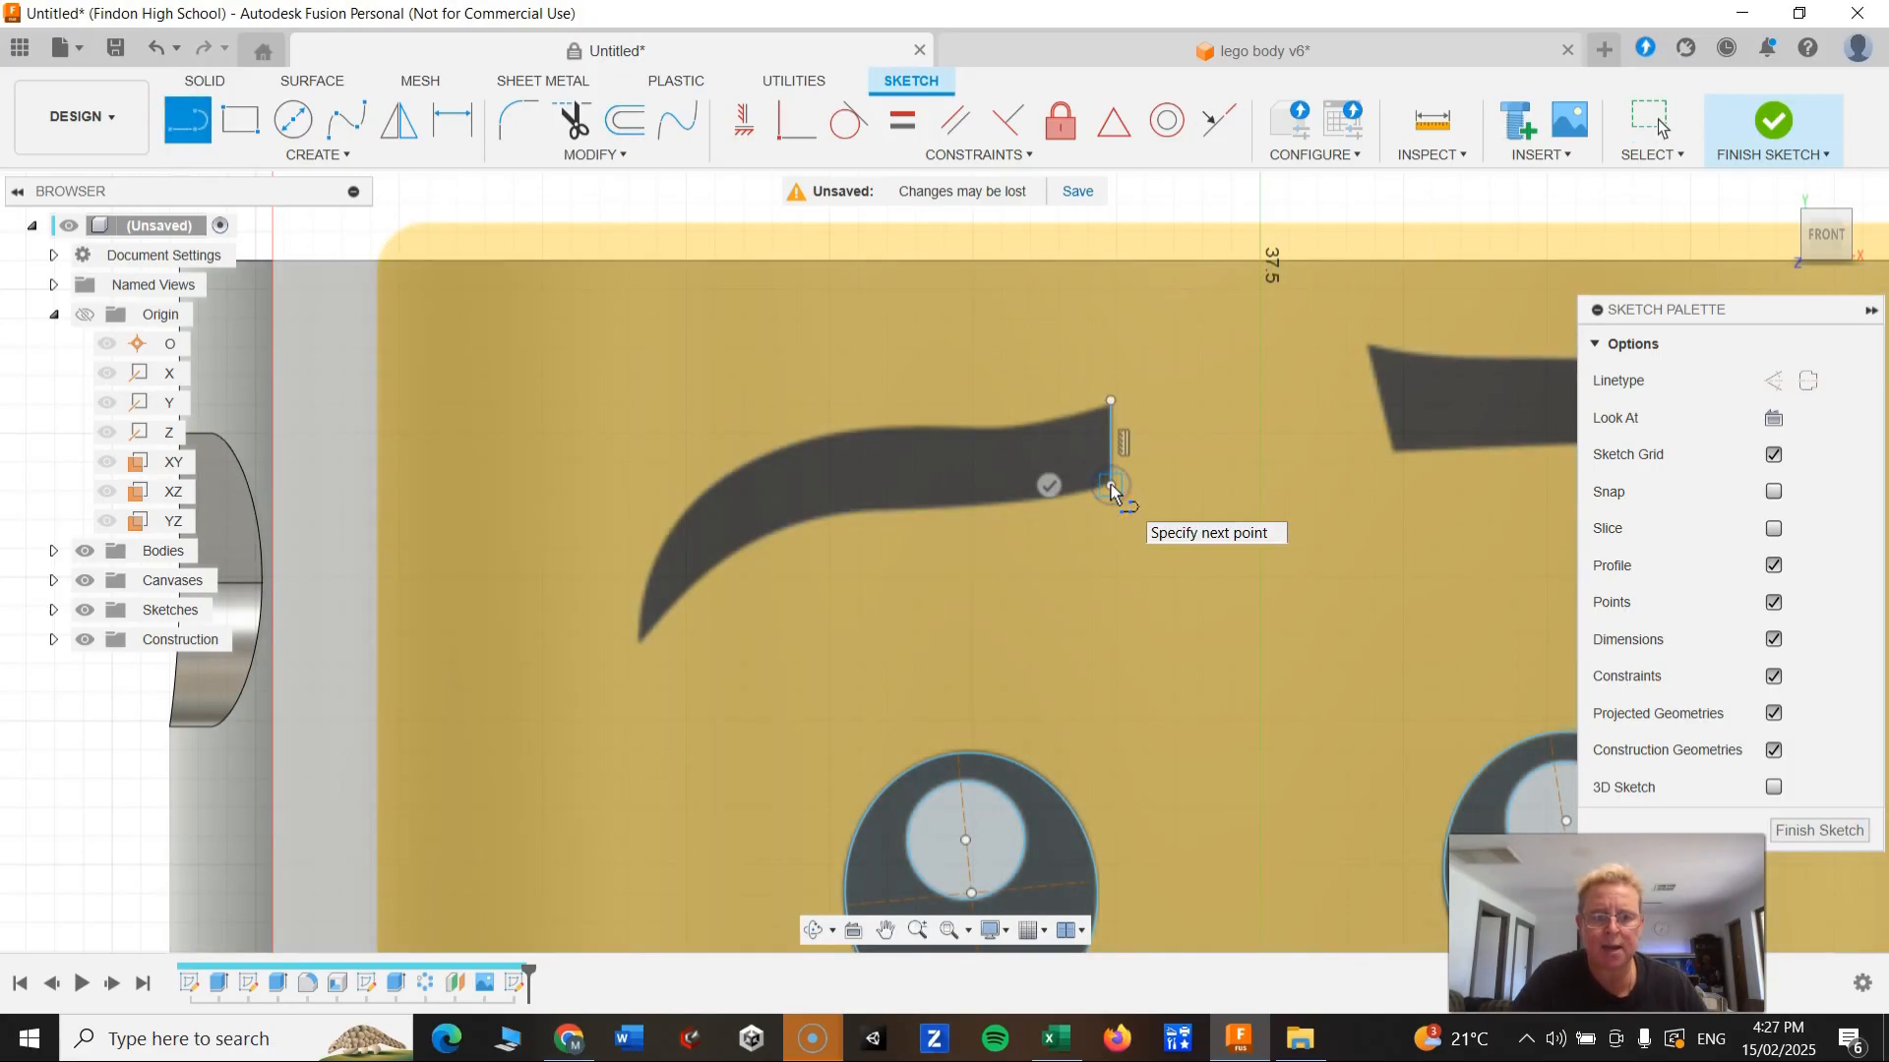
key(Escape)
click(1316, 529)
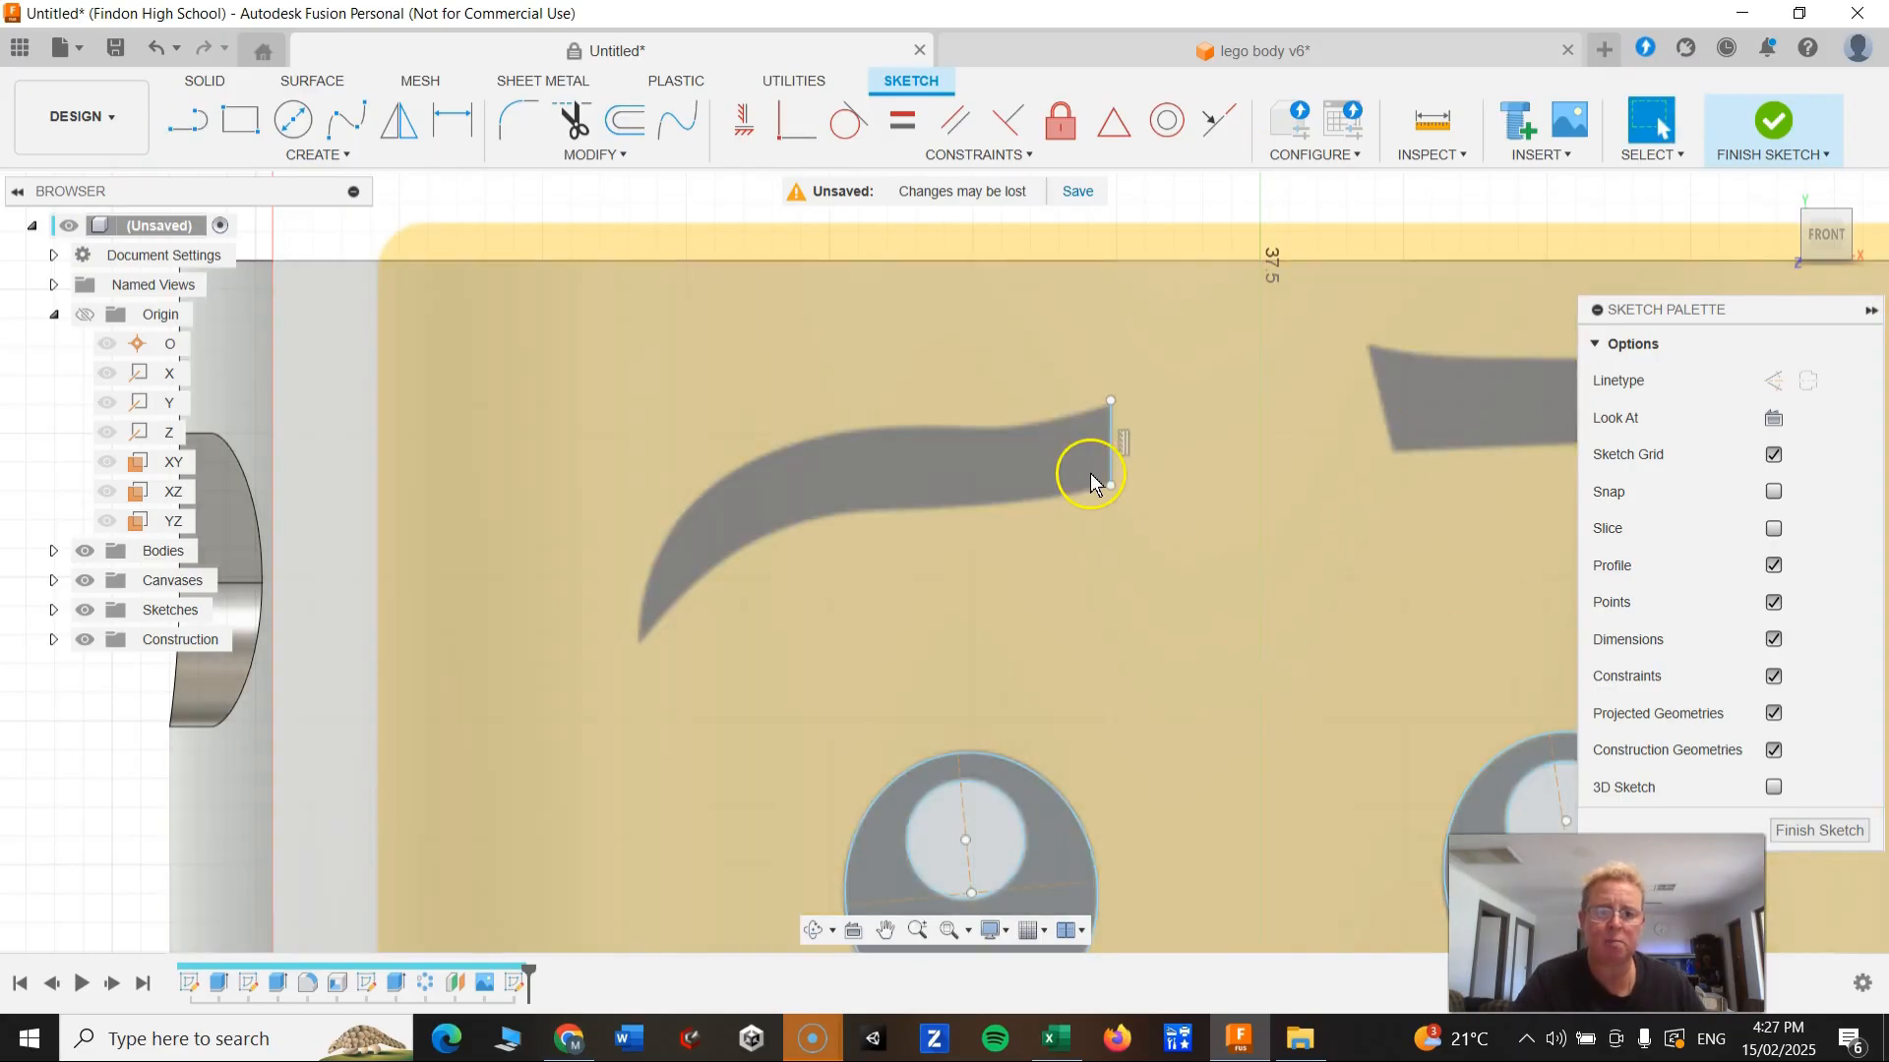
Step: Draw a slanted line about 1.8 mm long along the inner end of the right eyebrow
key(l)
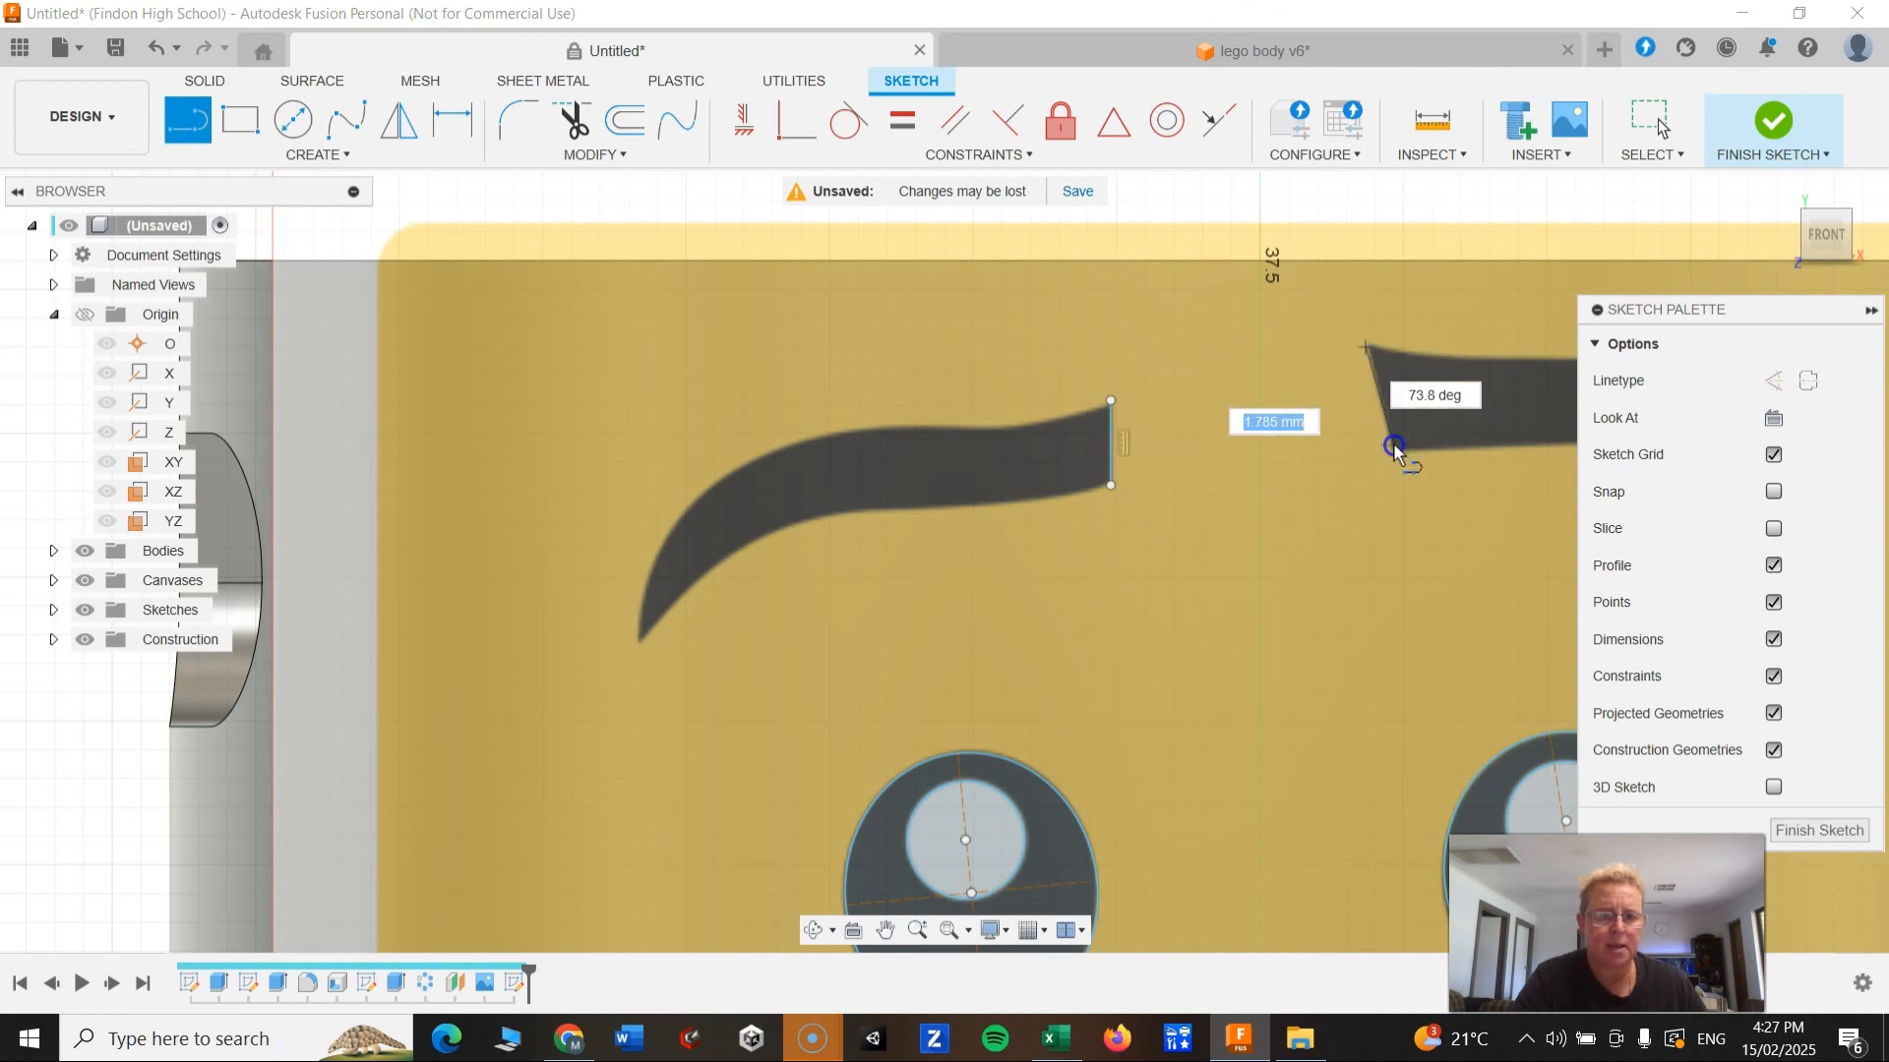
click(1394, 454)
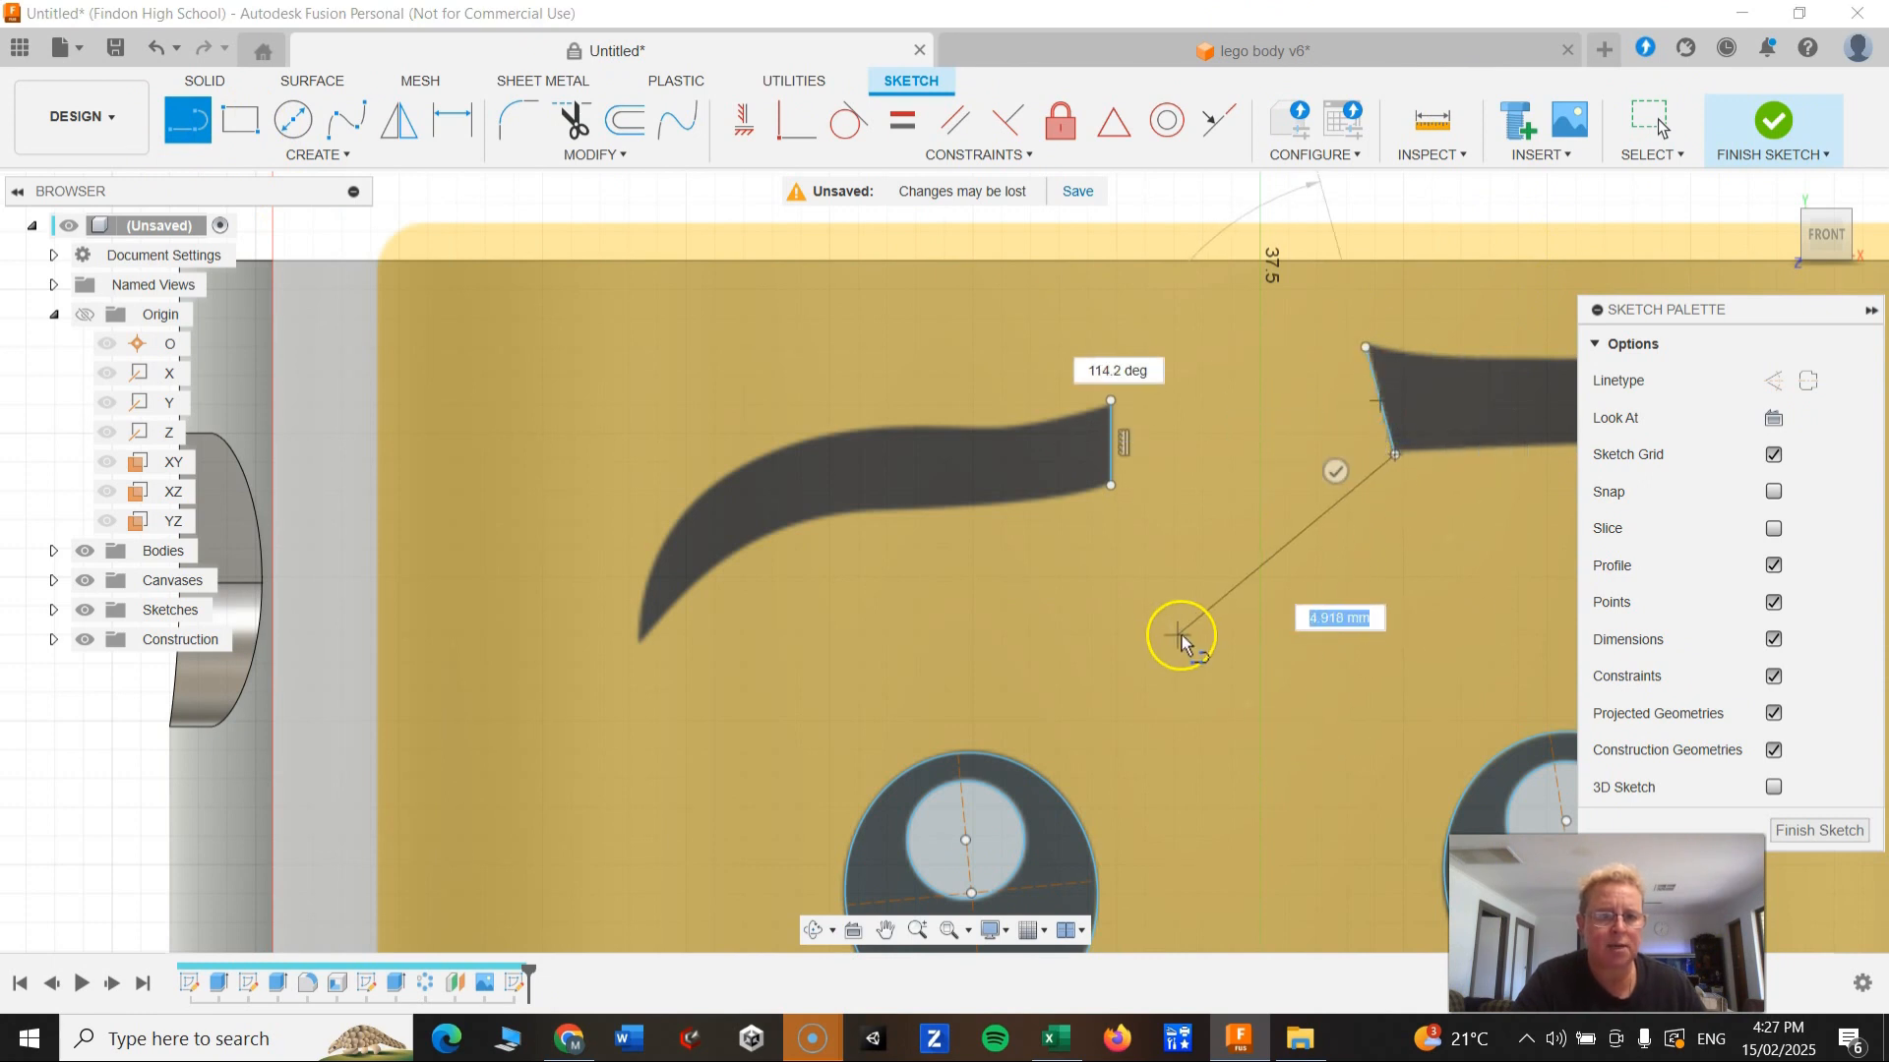
key(Escape)
click(1549, 553)
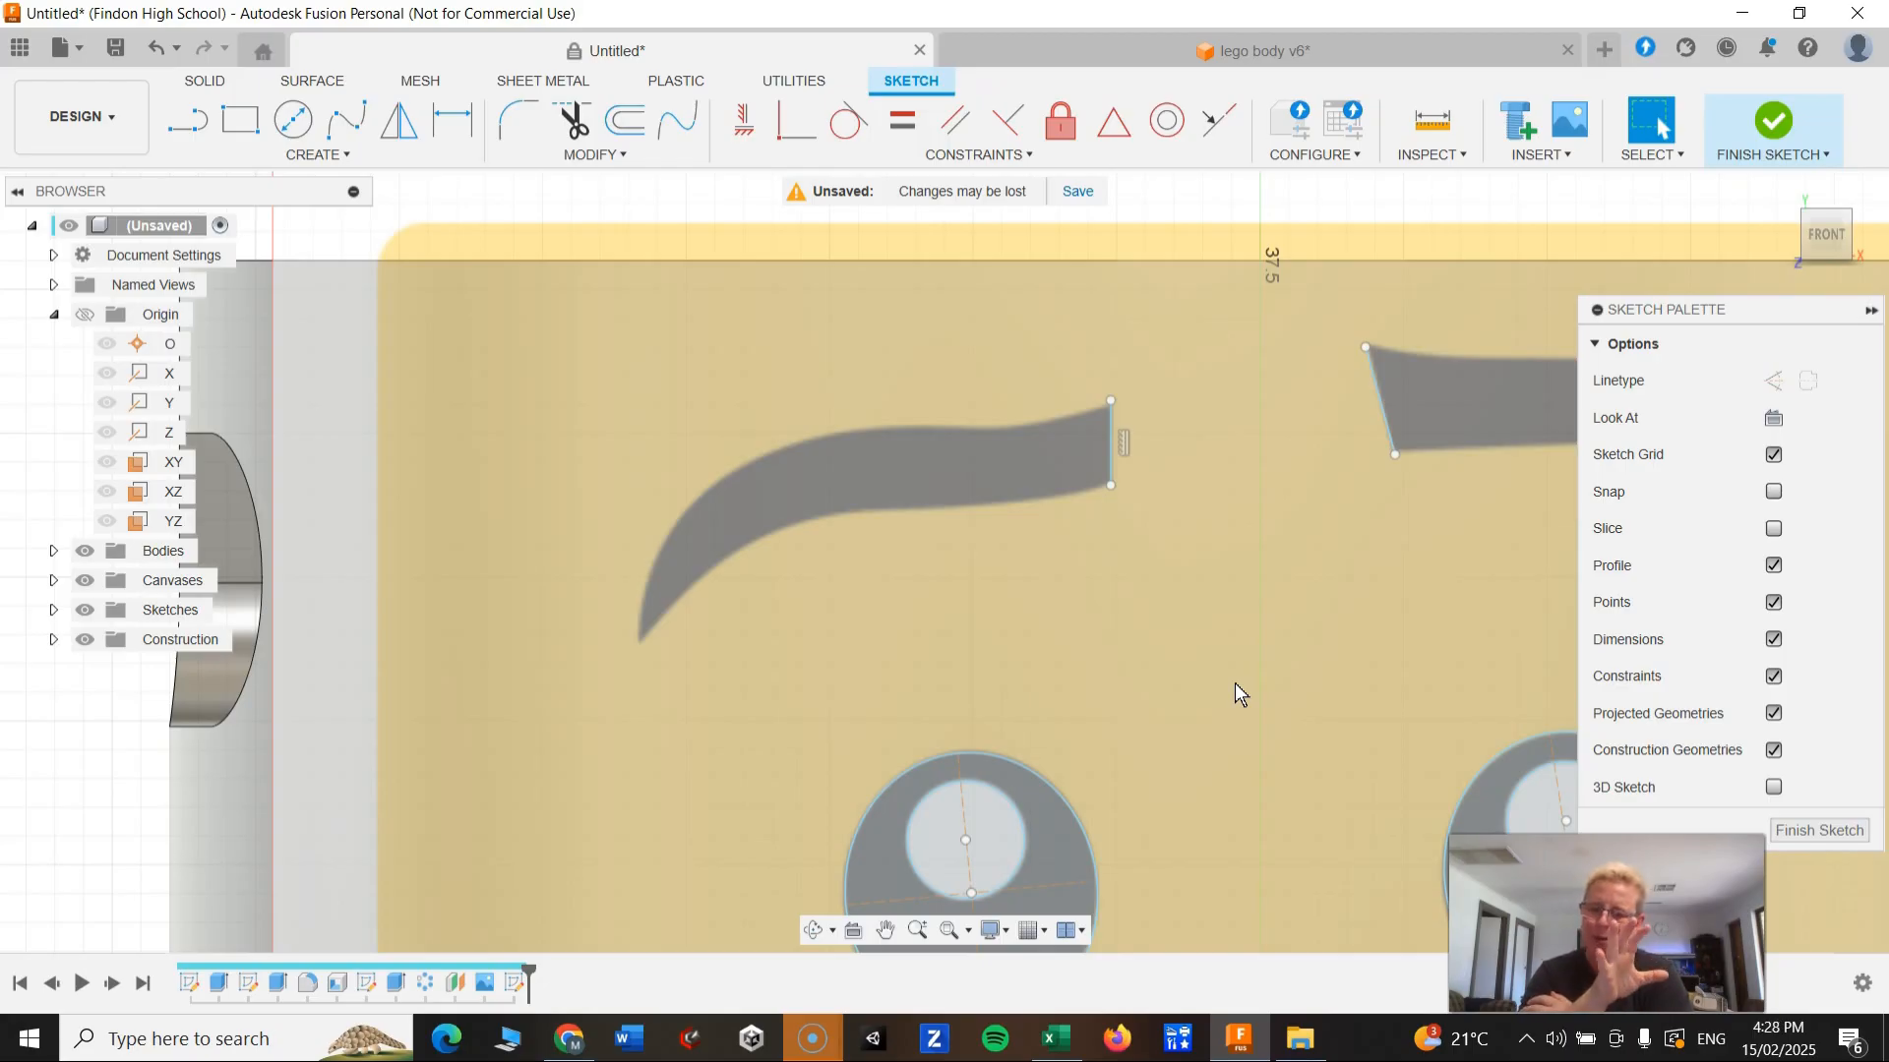
click(1170, 739)
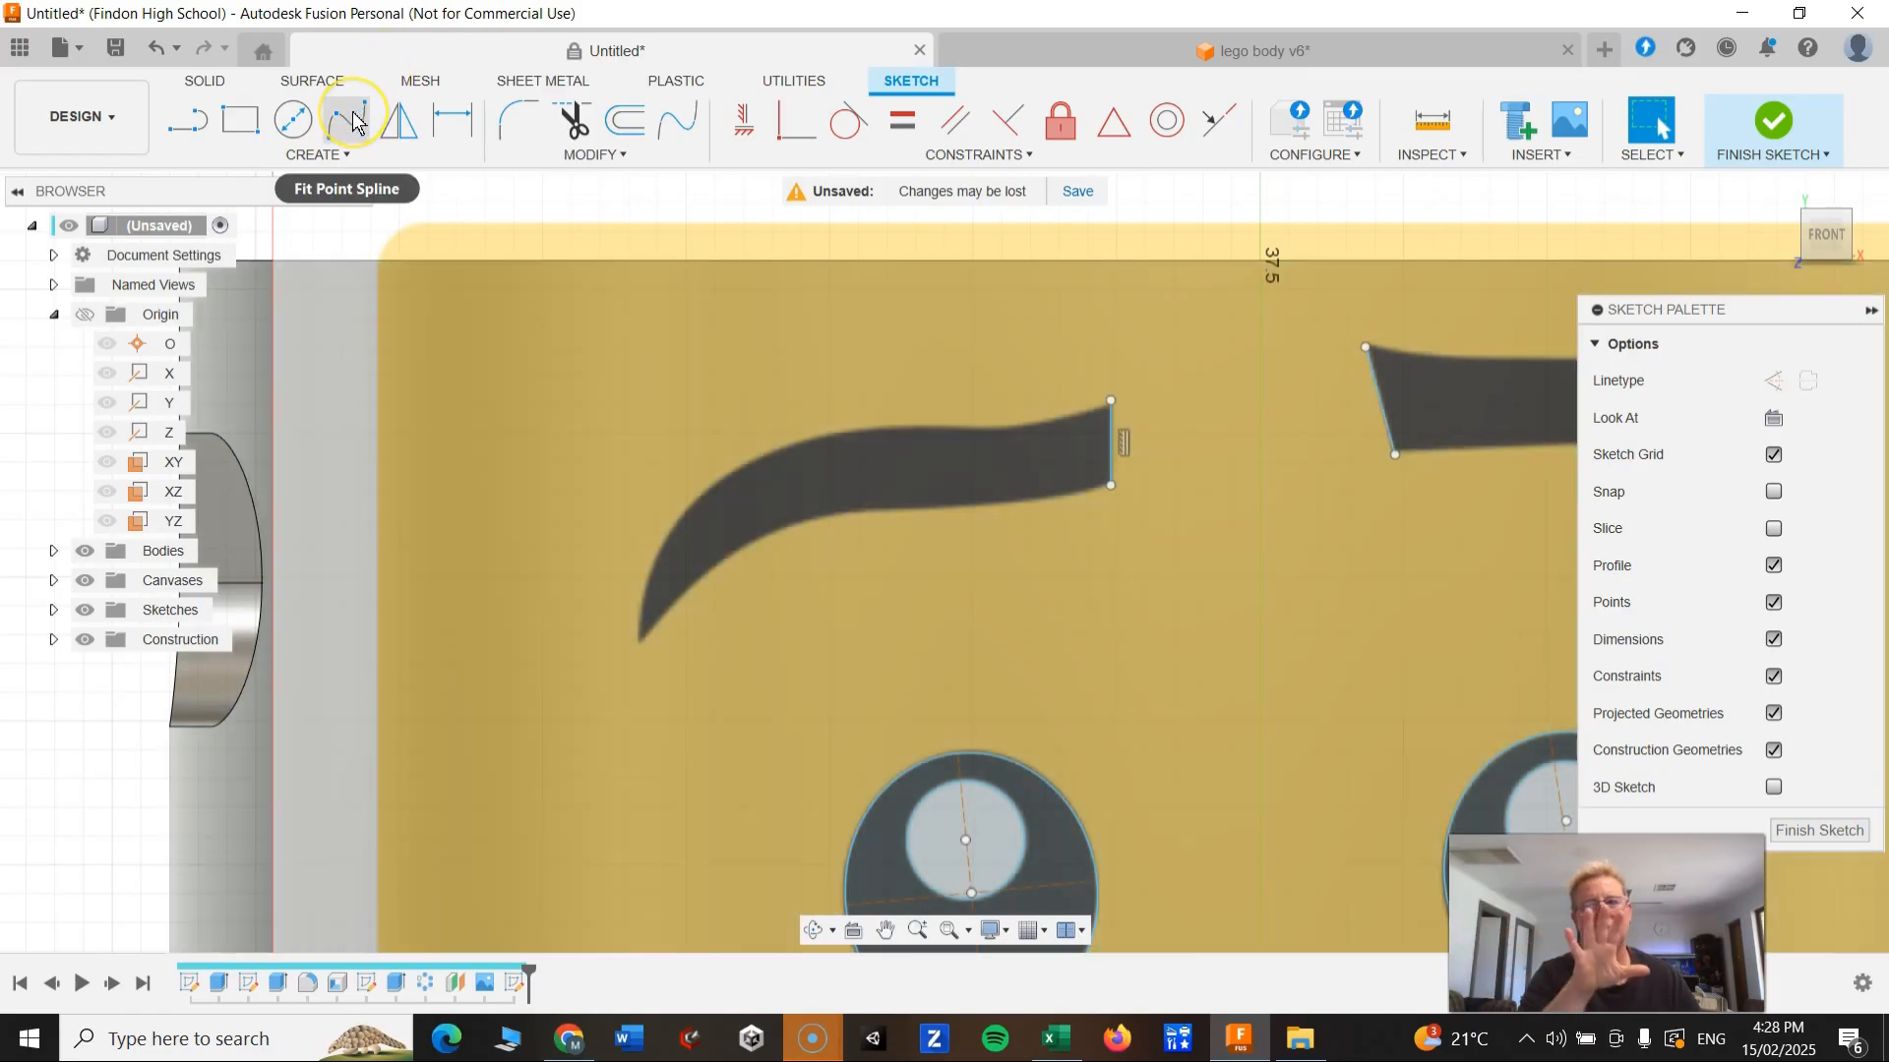
Step: Trace the left eyebrow's upper edge with a six-point fit point spline from the vertical line's upper endpoint to the eyebrow's outer tip
click(350, 126)
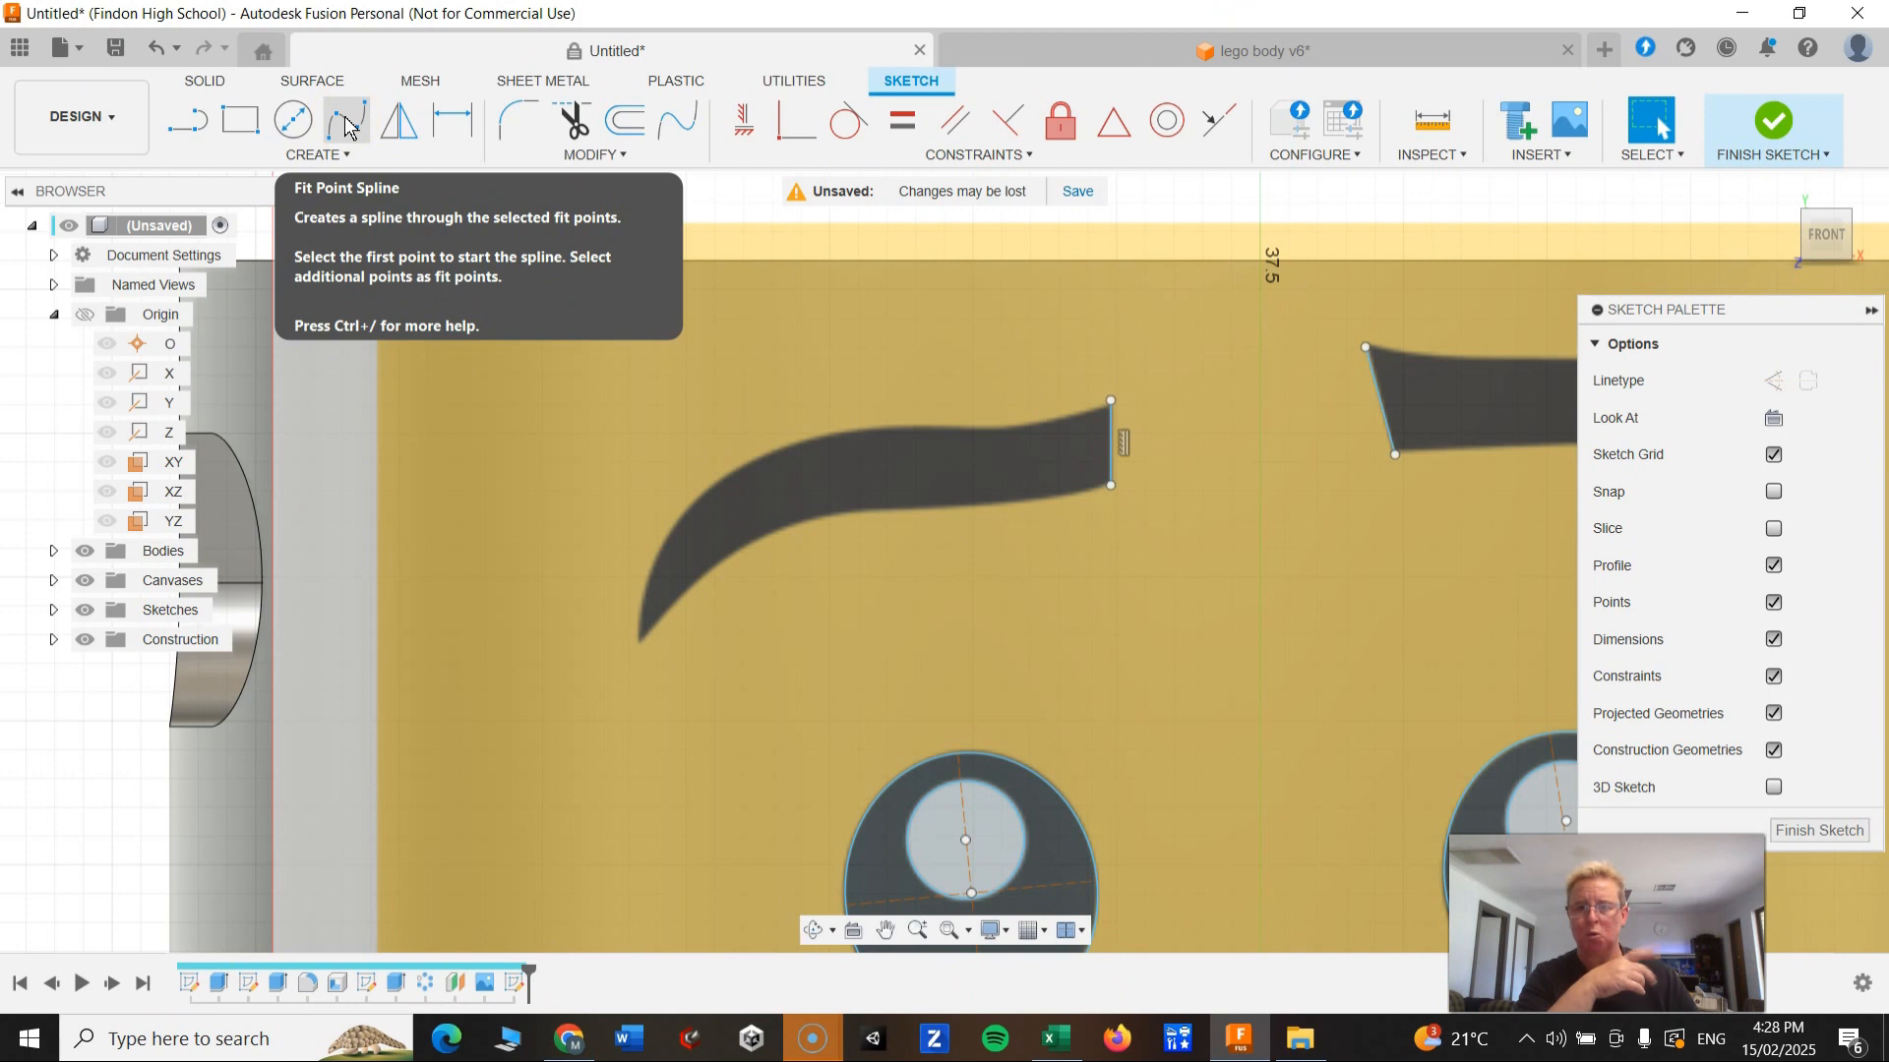
click(346, 124)
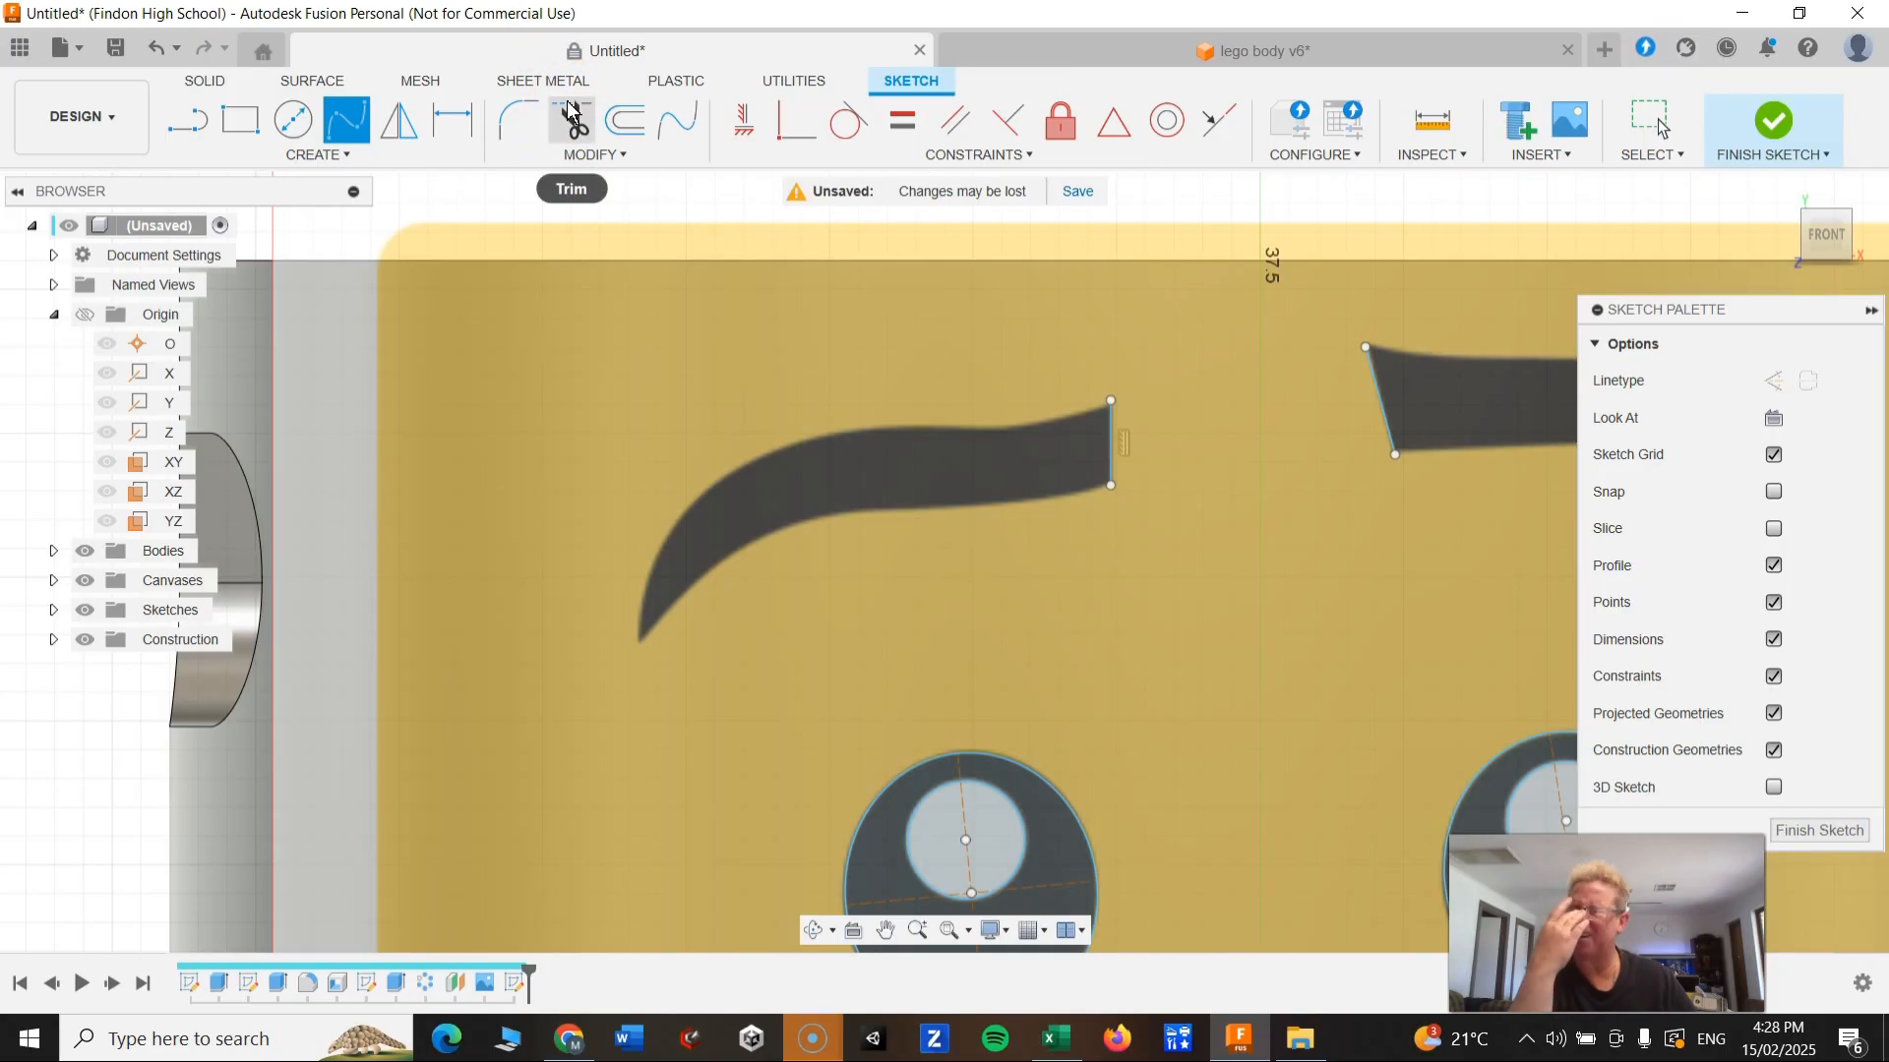
click(29, 1040)
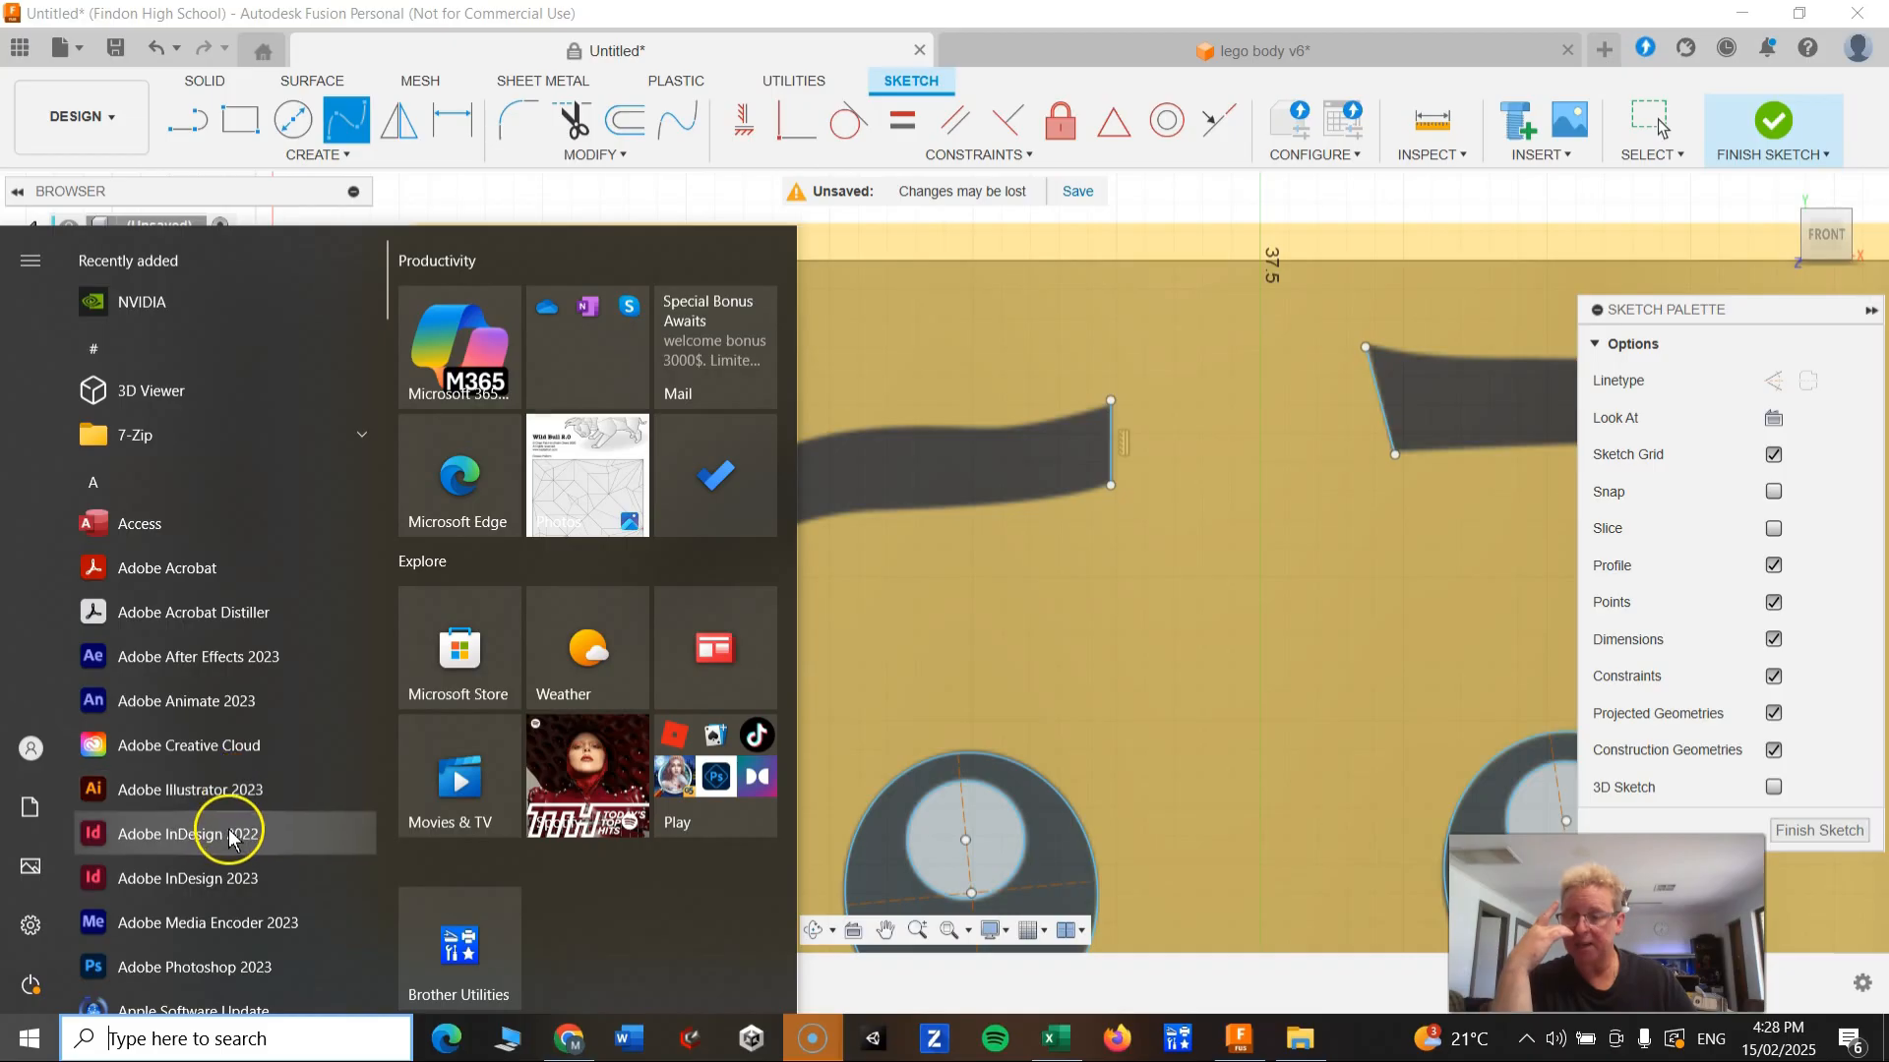
click(29, 1040)
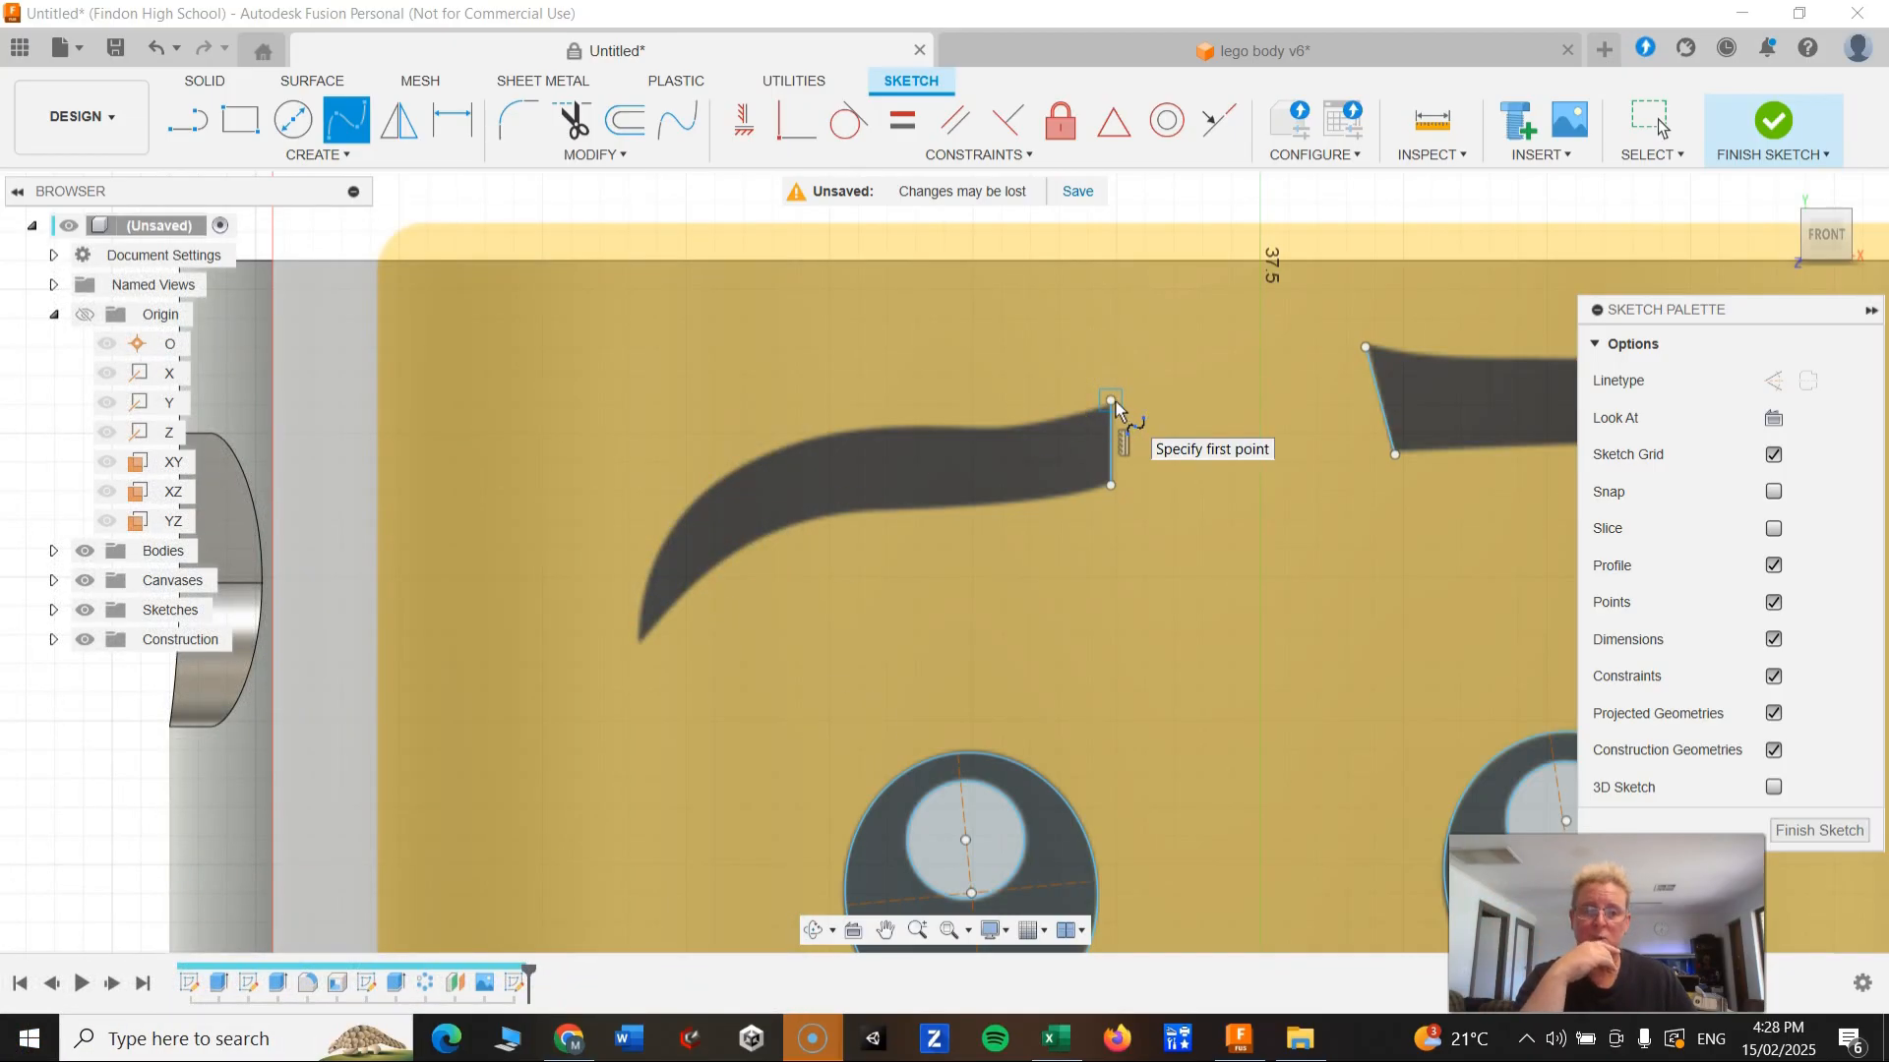
click(1019, 377)
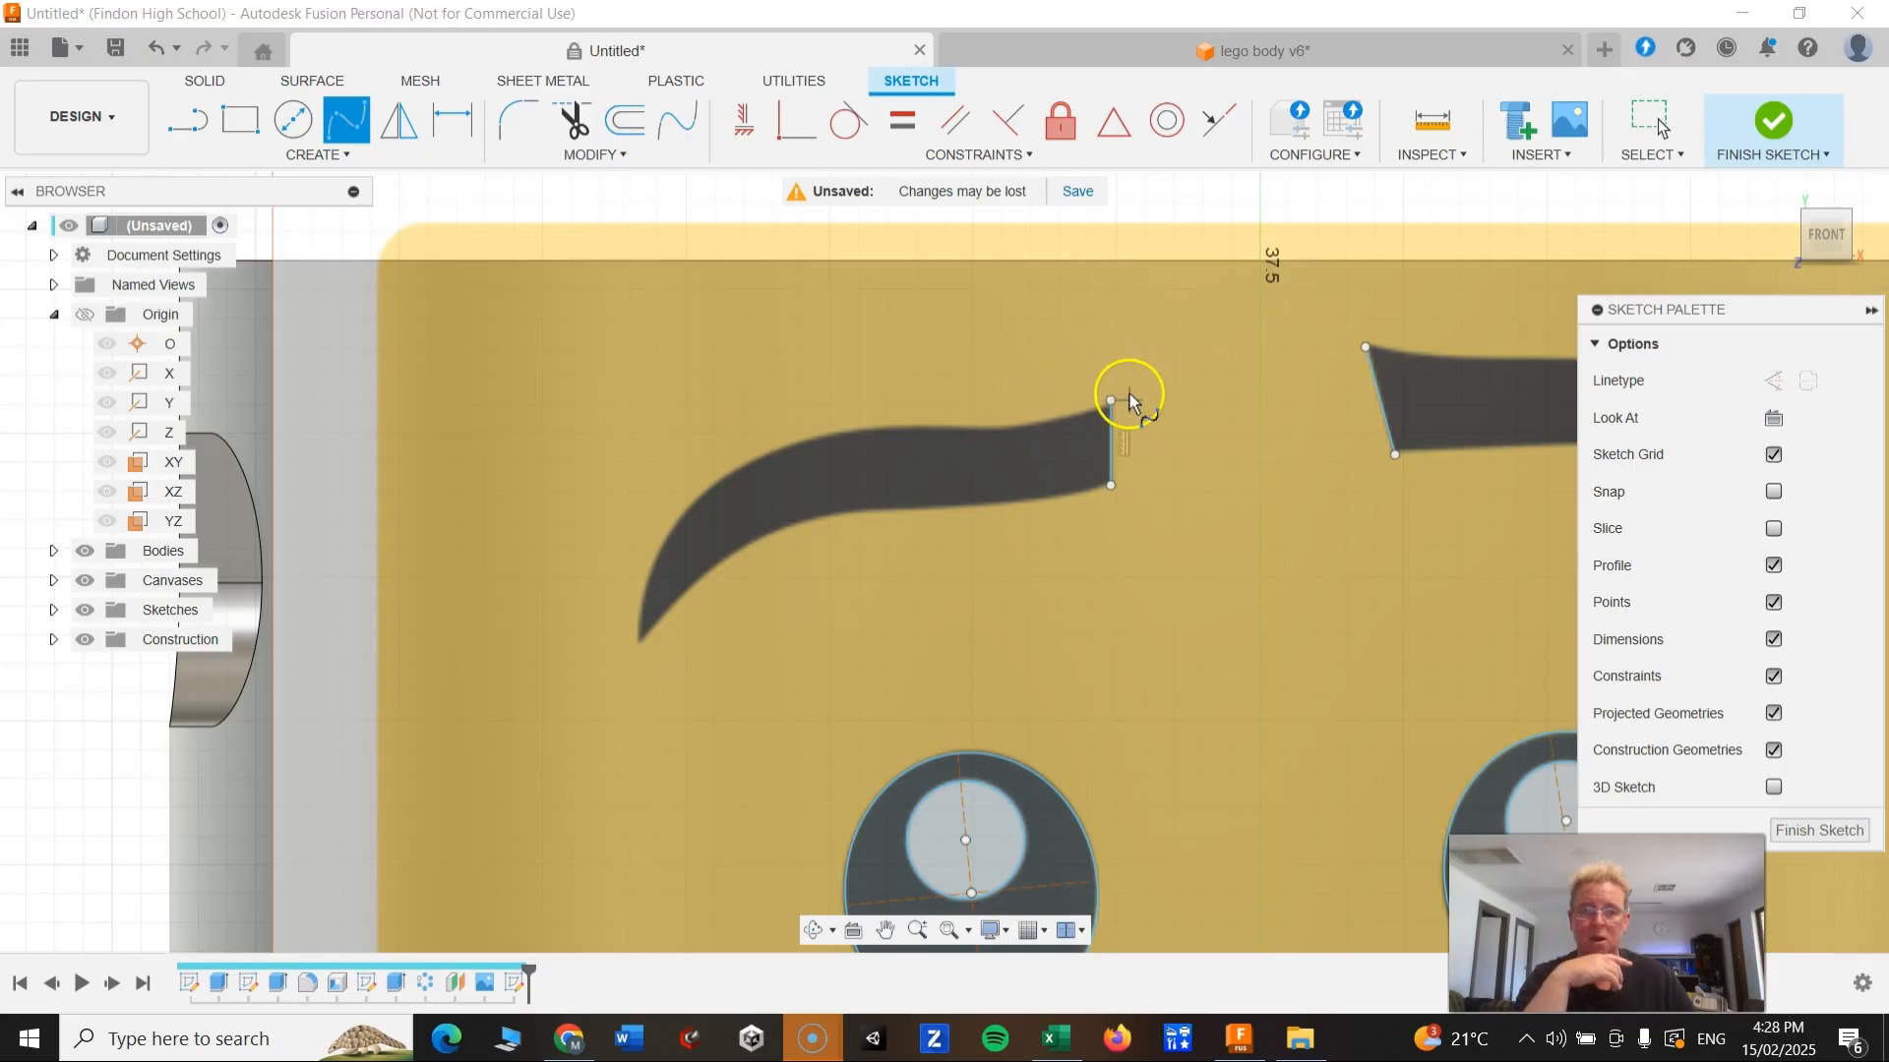
scroll(1130, 393, up, 3)
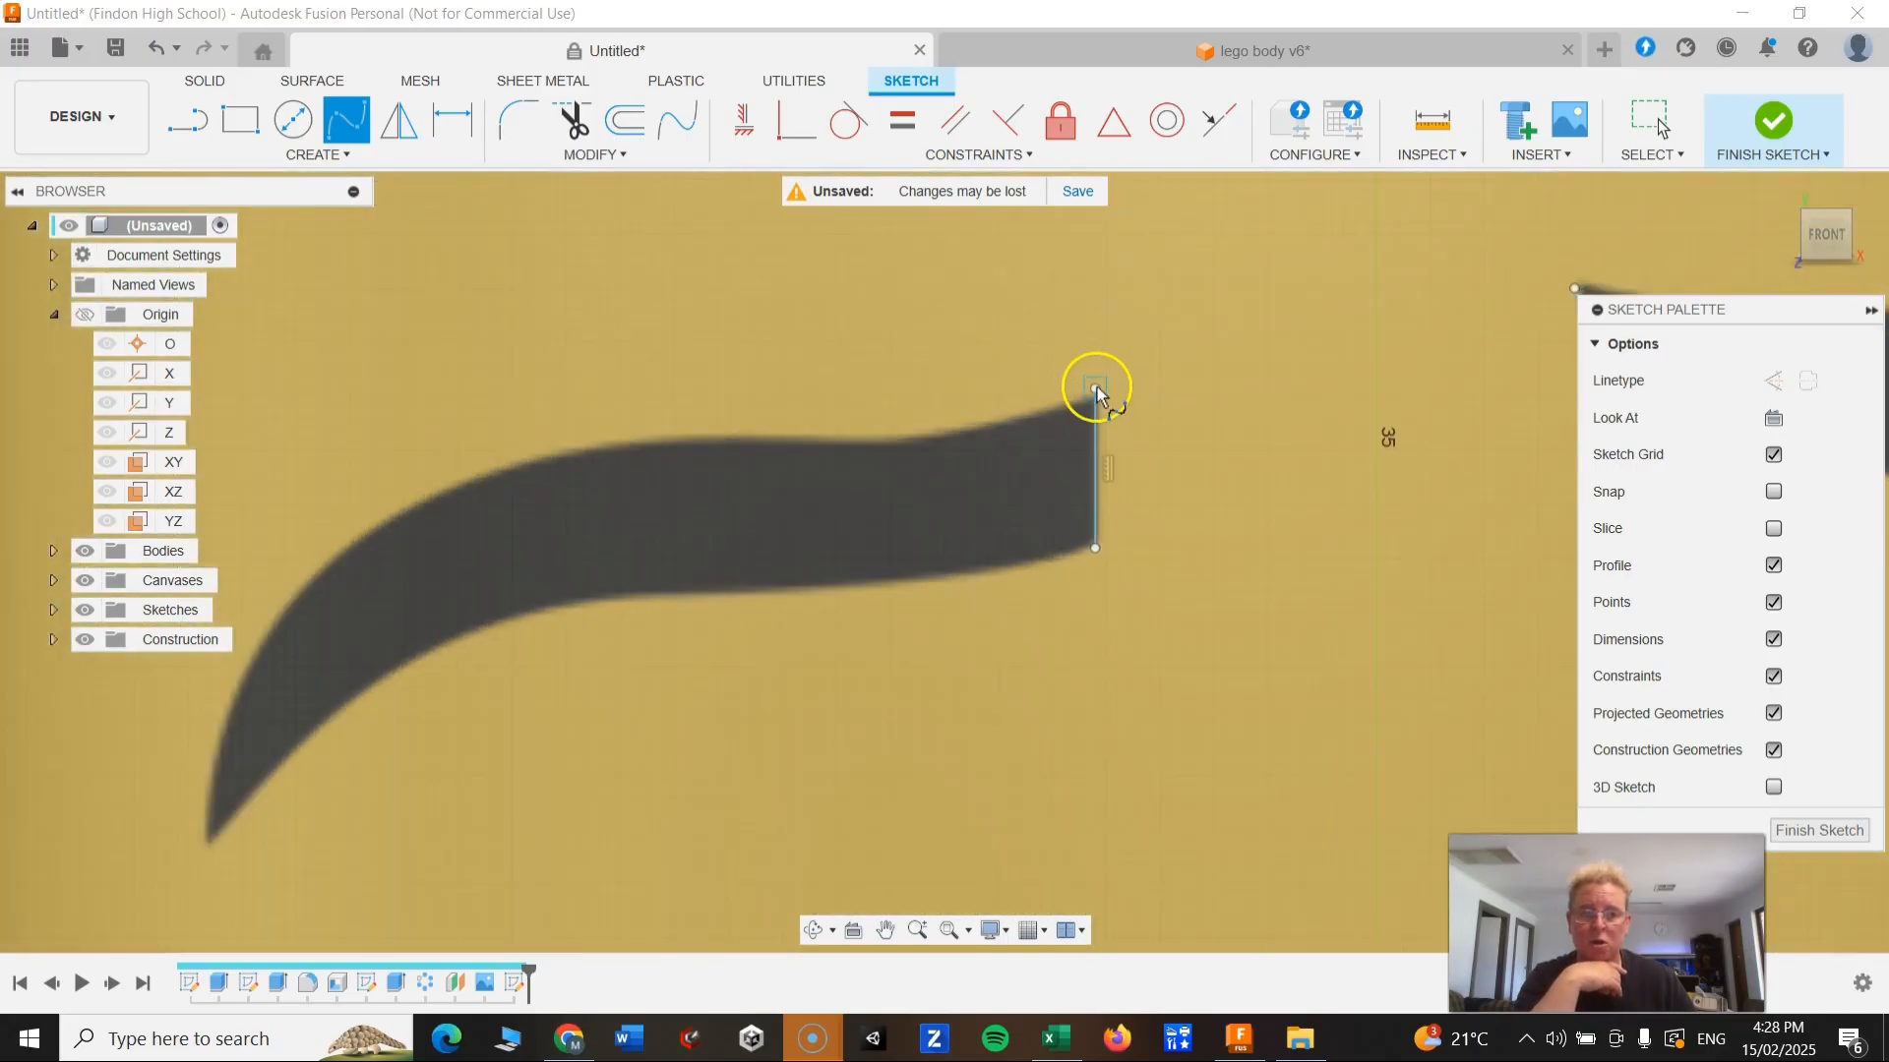
scroll(1097, 392, down, 3)
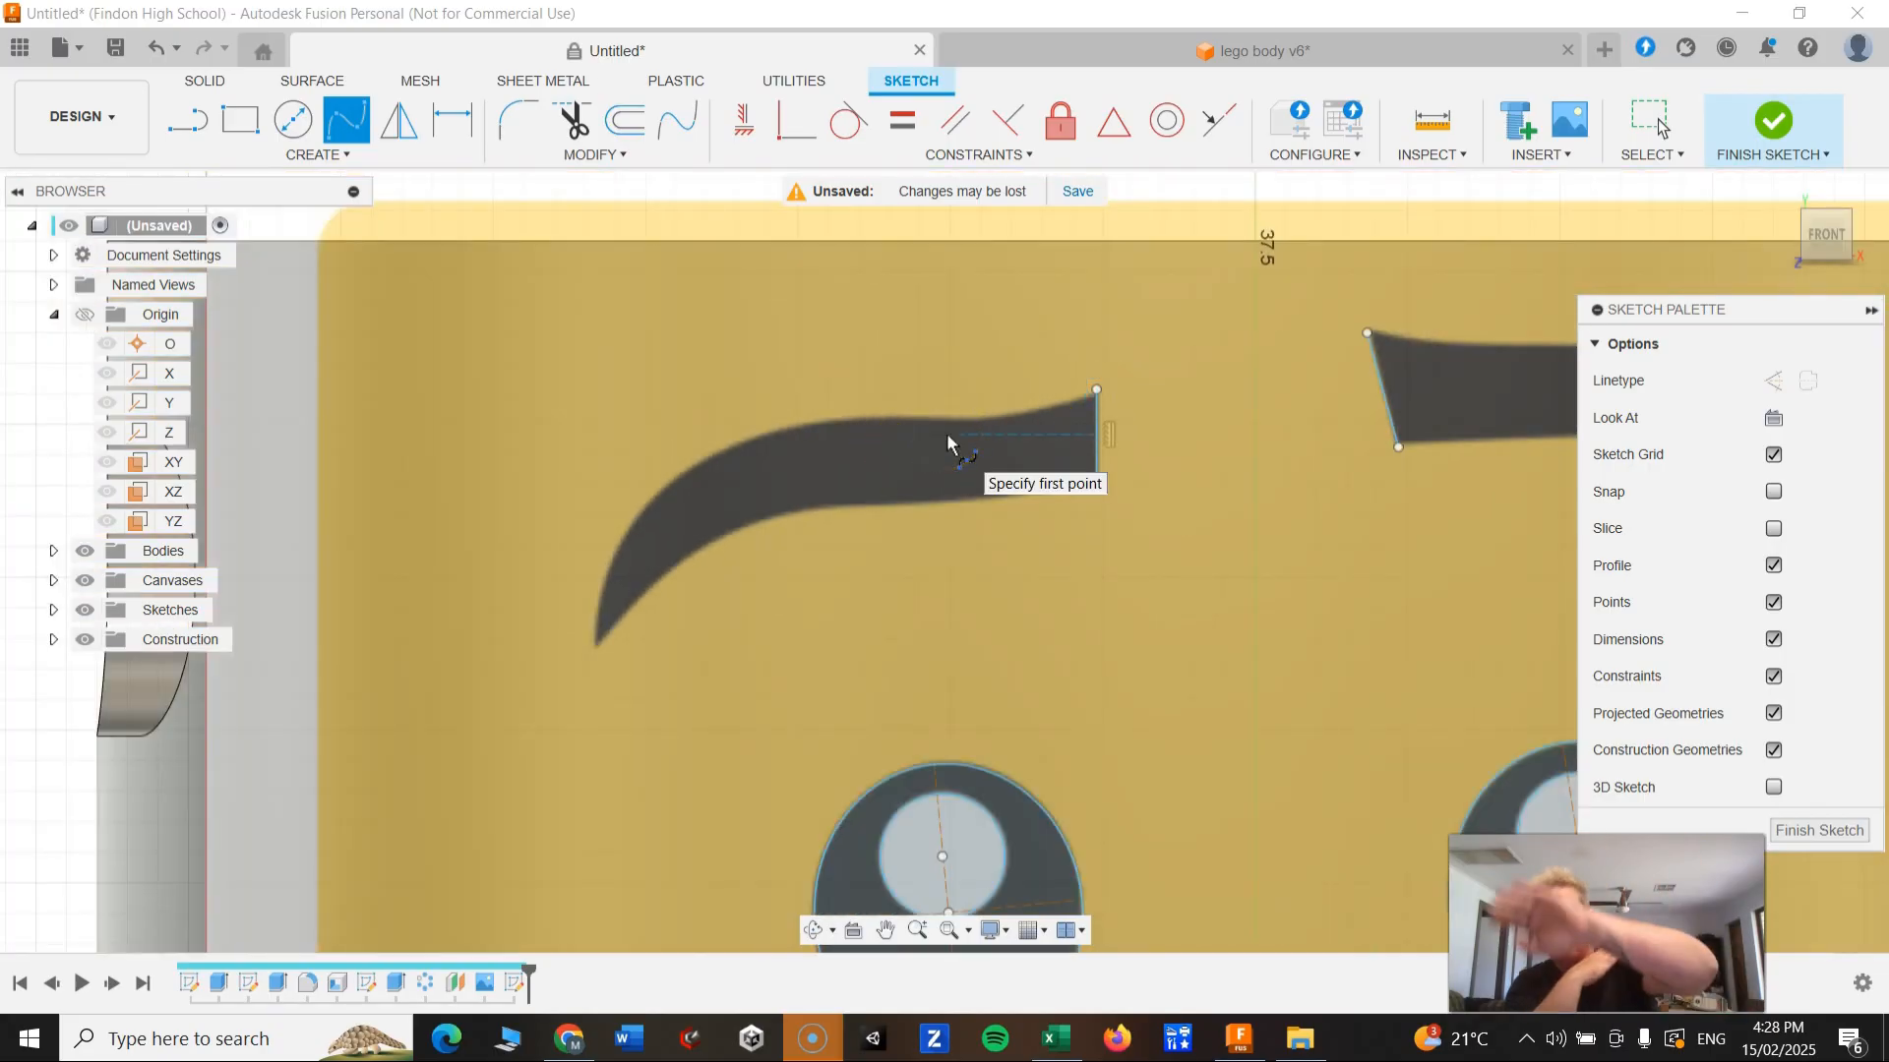
click(1096, 391)
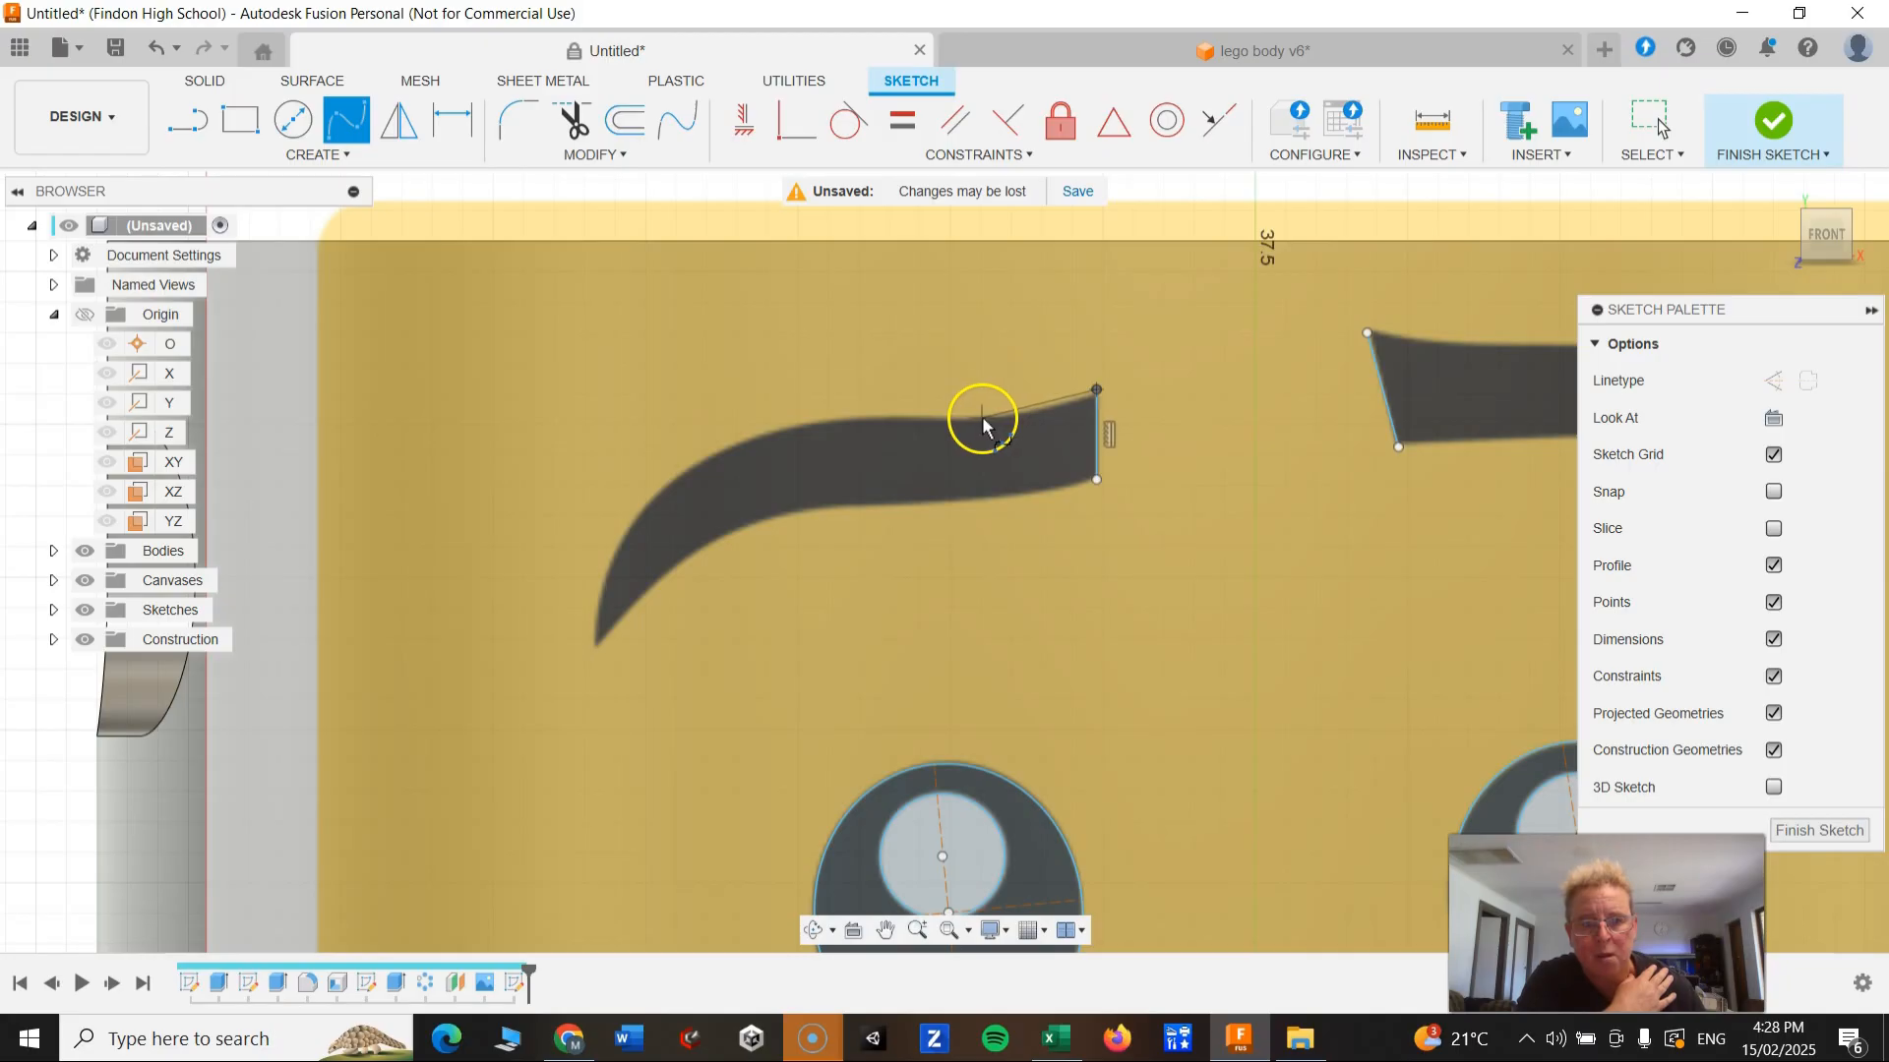
click(983, 420)
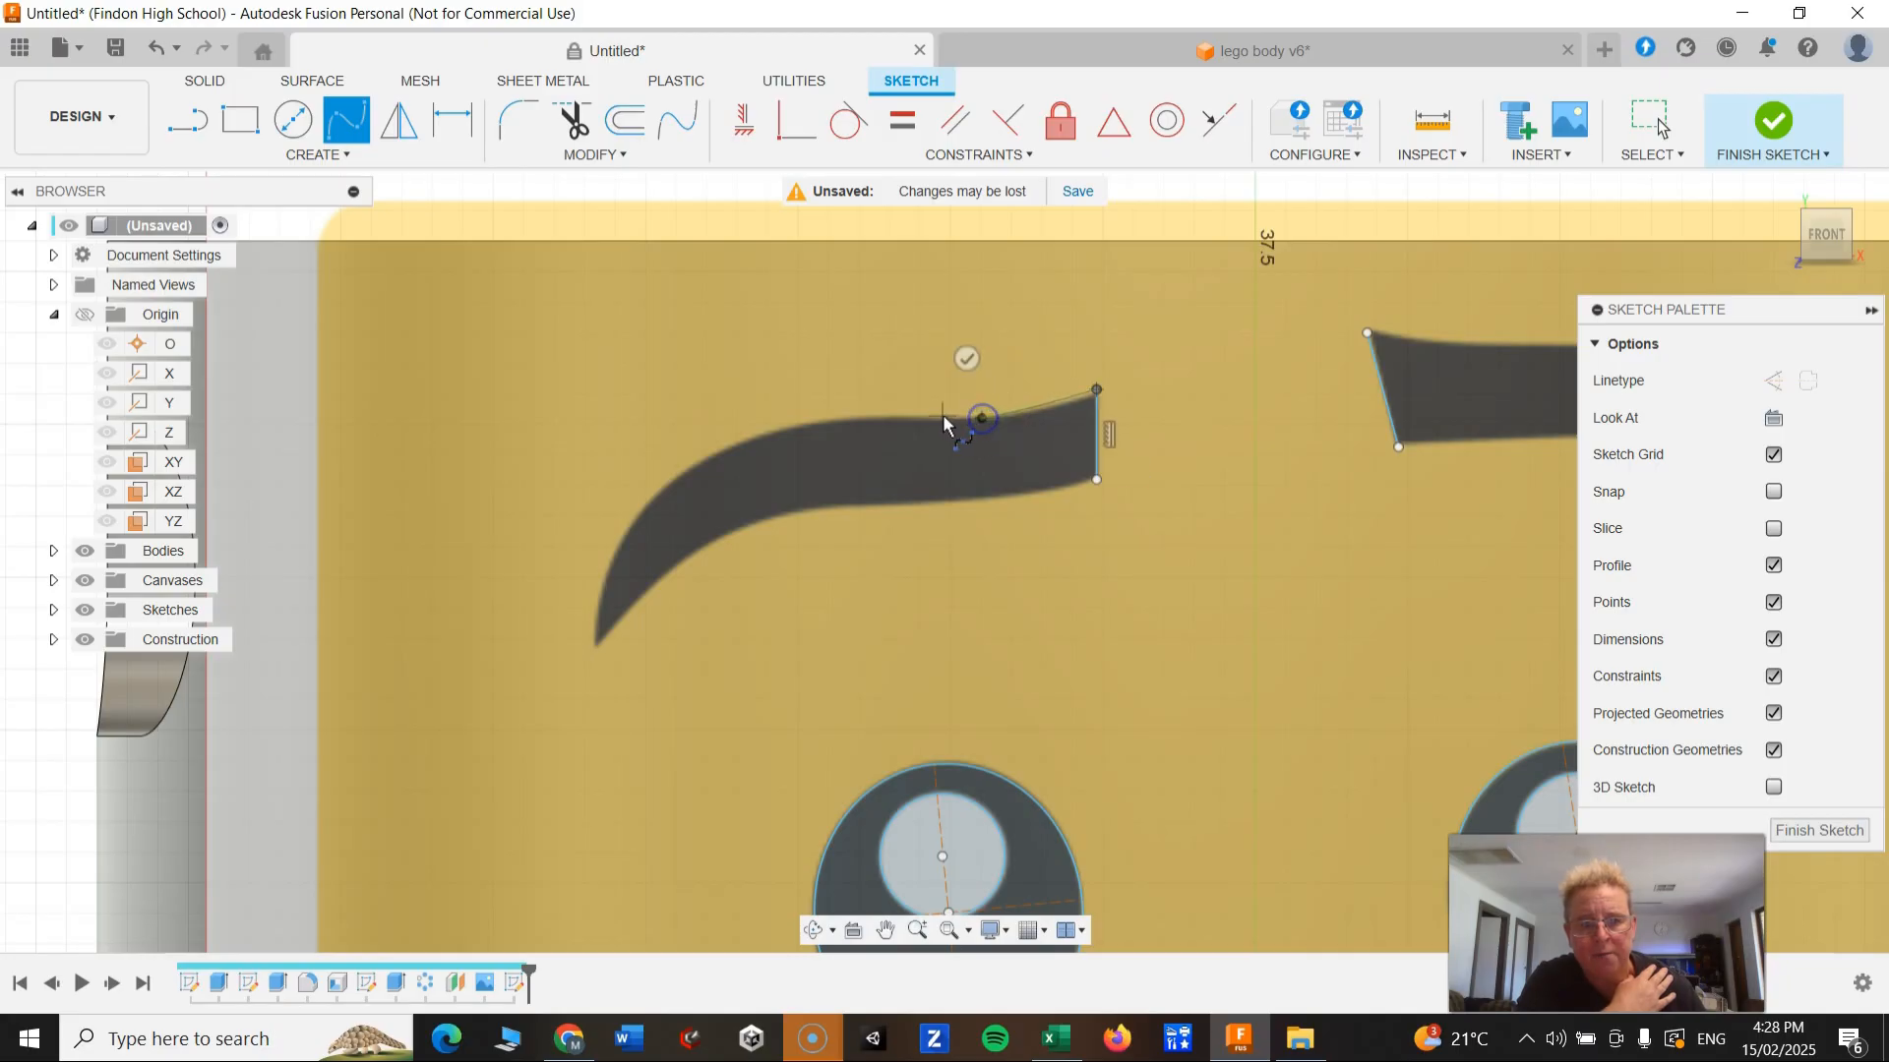
click(874, 417)
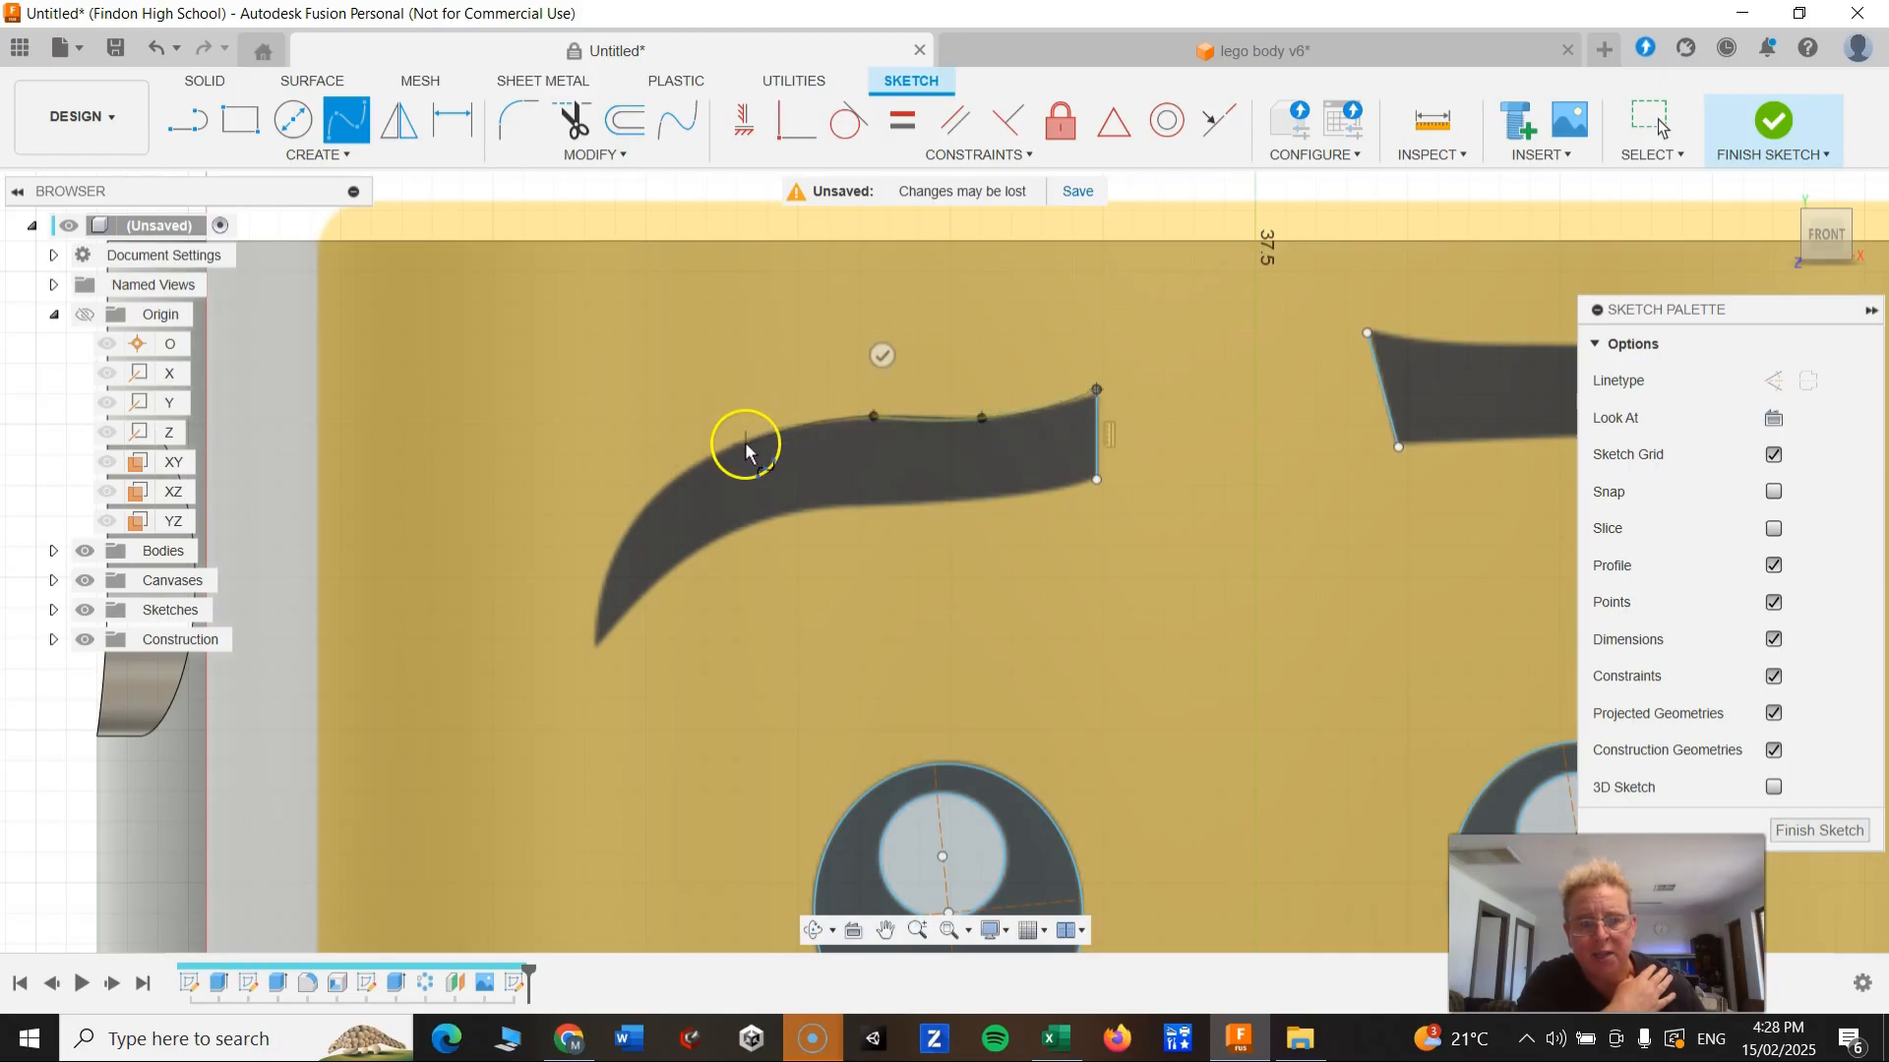
click(745, 445)
click(641, 513)
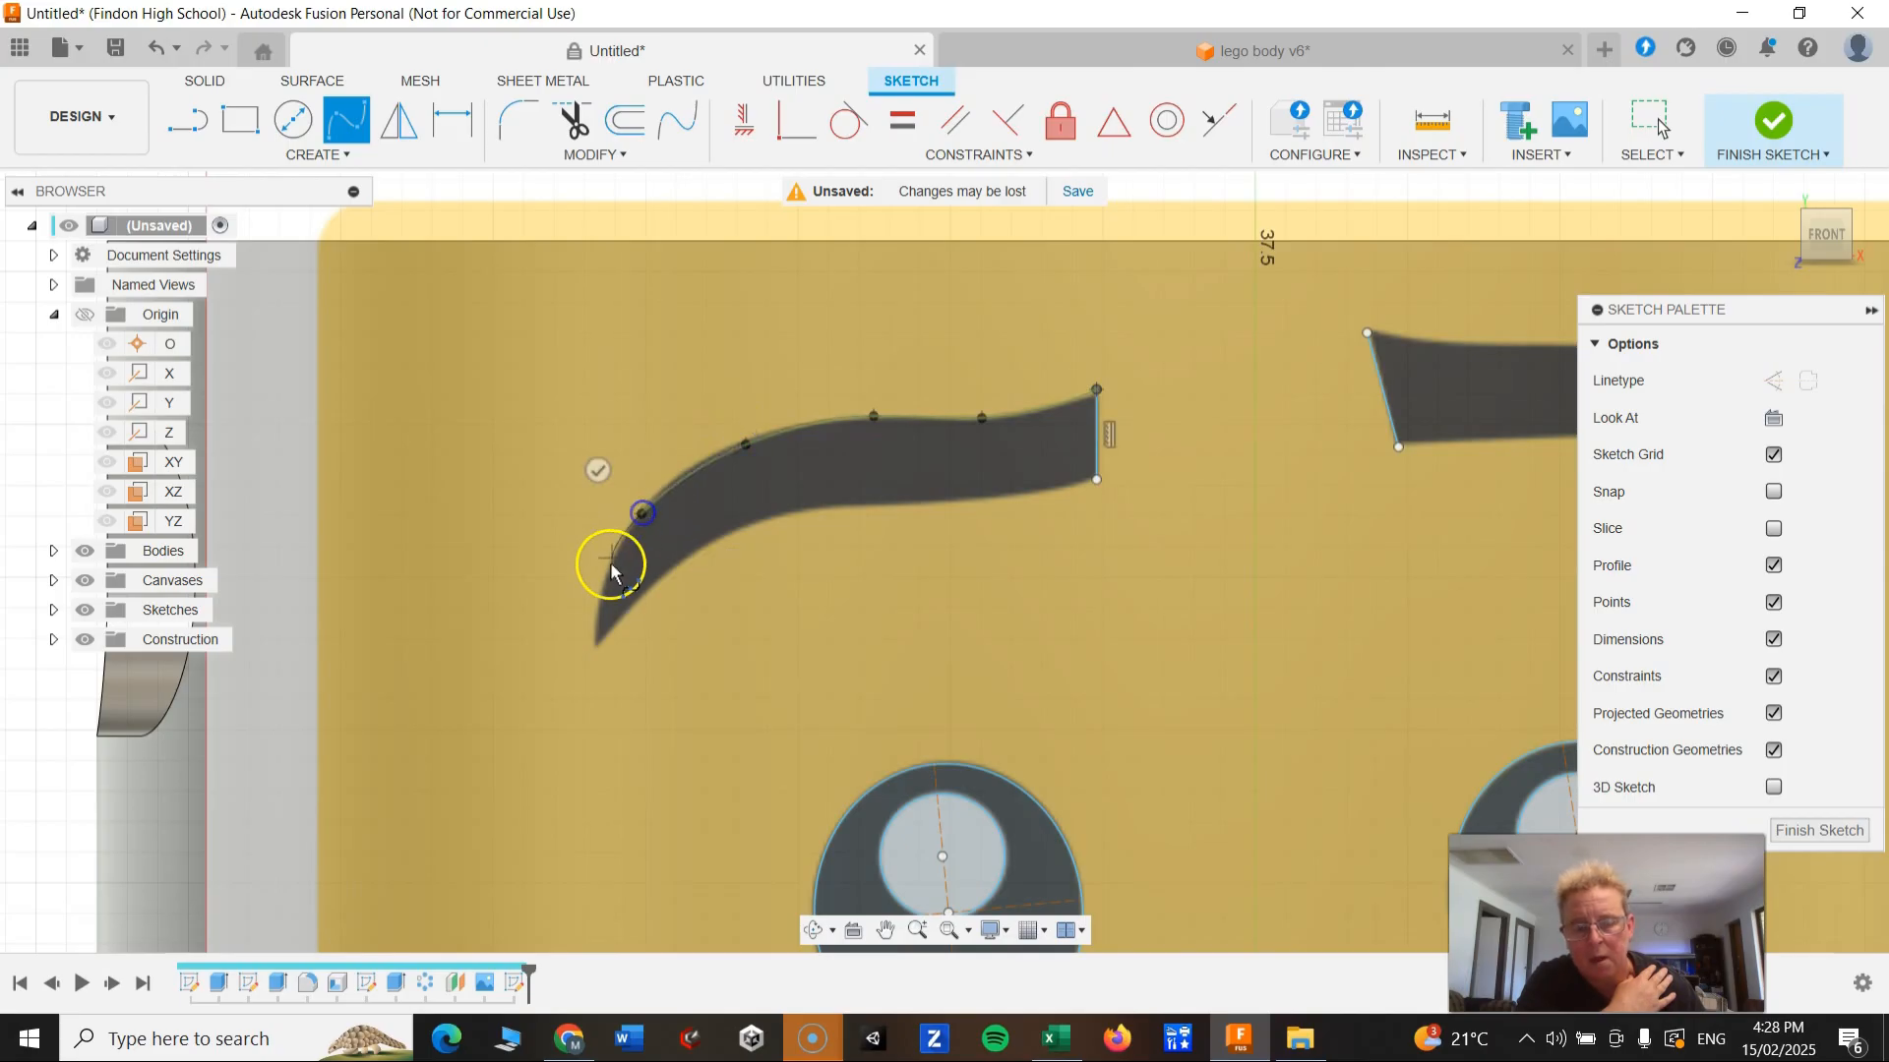
double_click(596, 645)
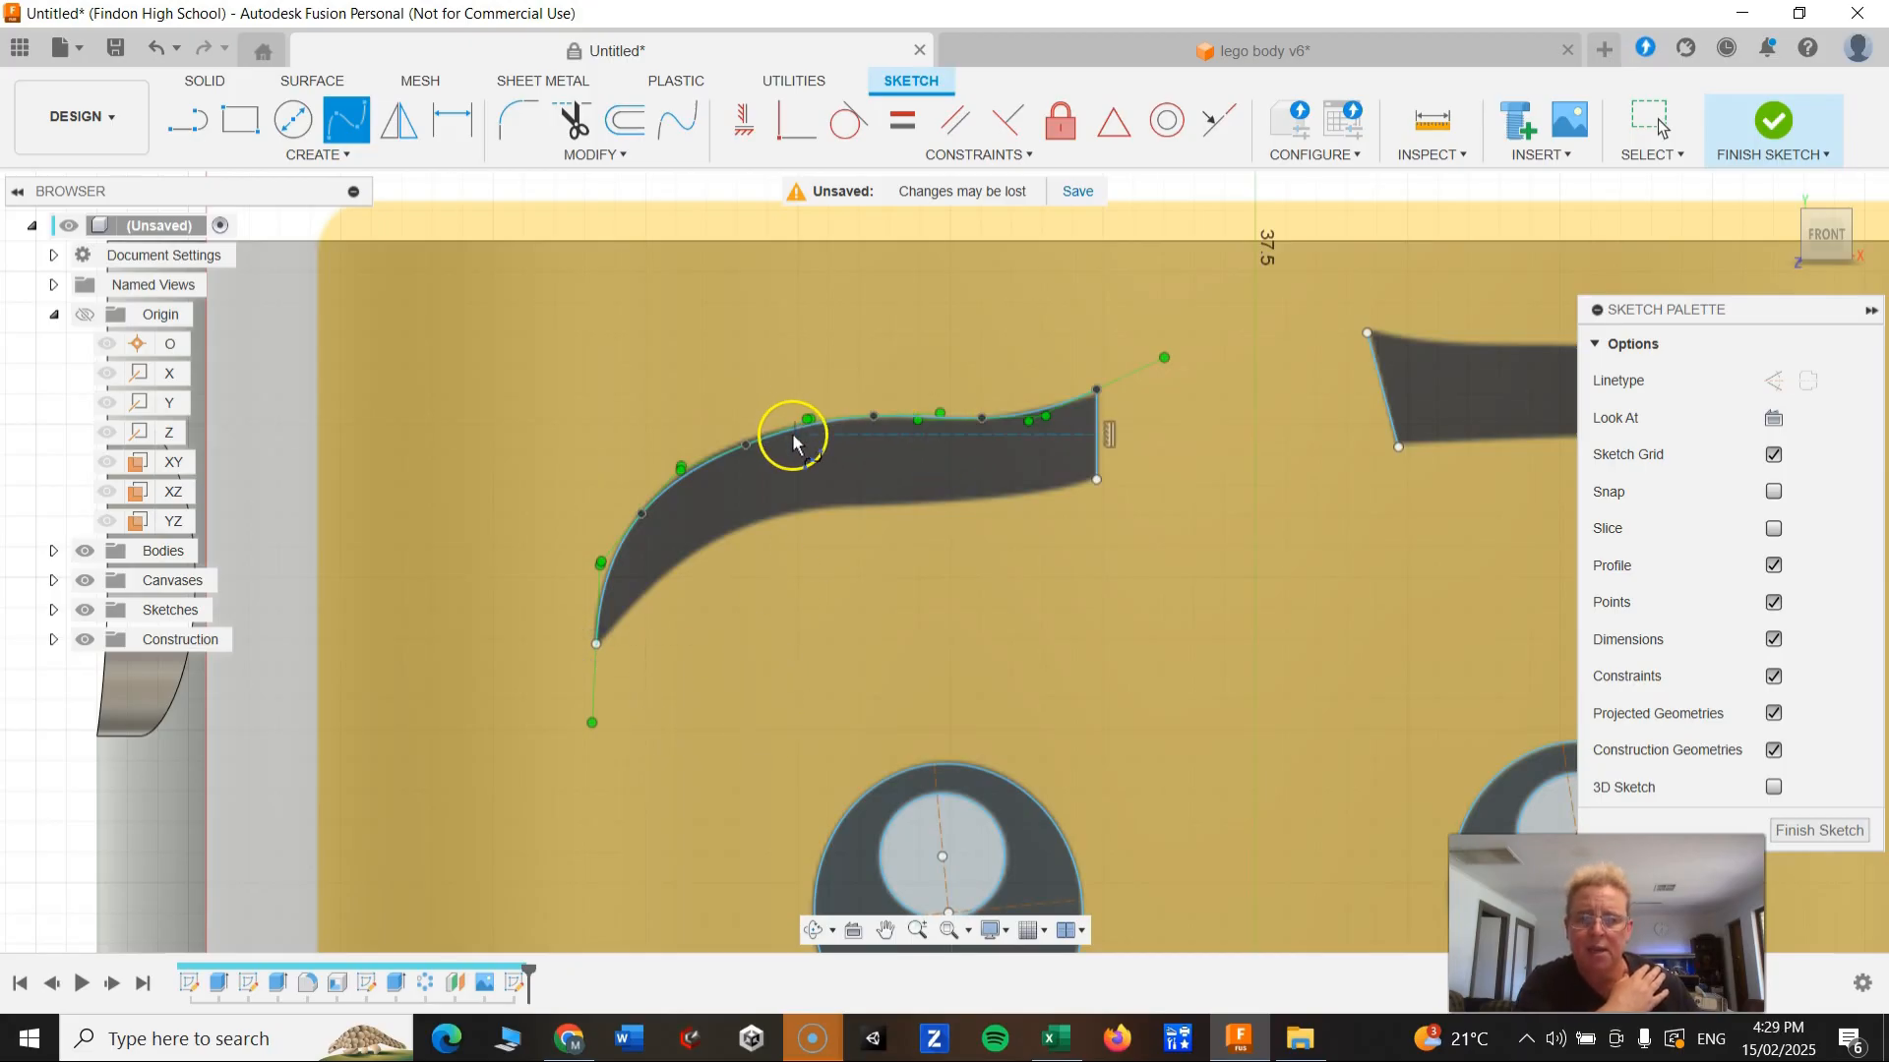
Step: Reposition the third fit point from the outer tip of the left eyebrow's upper spline onto the eyebrow's dark edge
scroll(685, 513, down, 3)
scroll(692, 535, up, 3)
scroll(691, 535, up, 3)
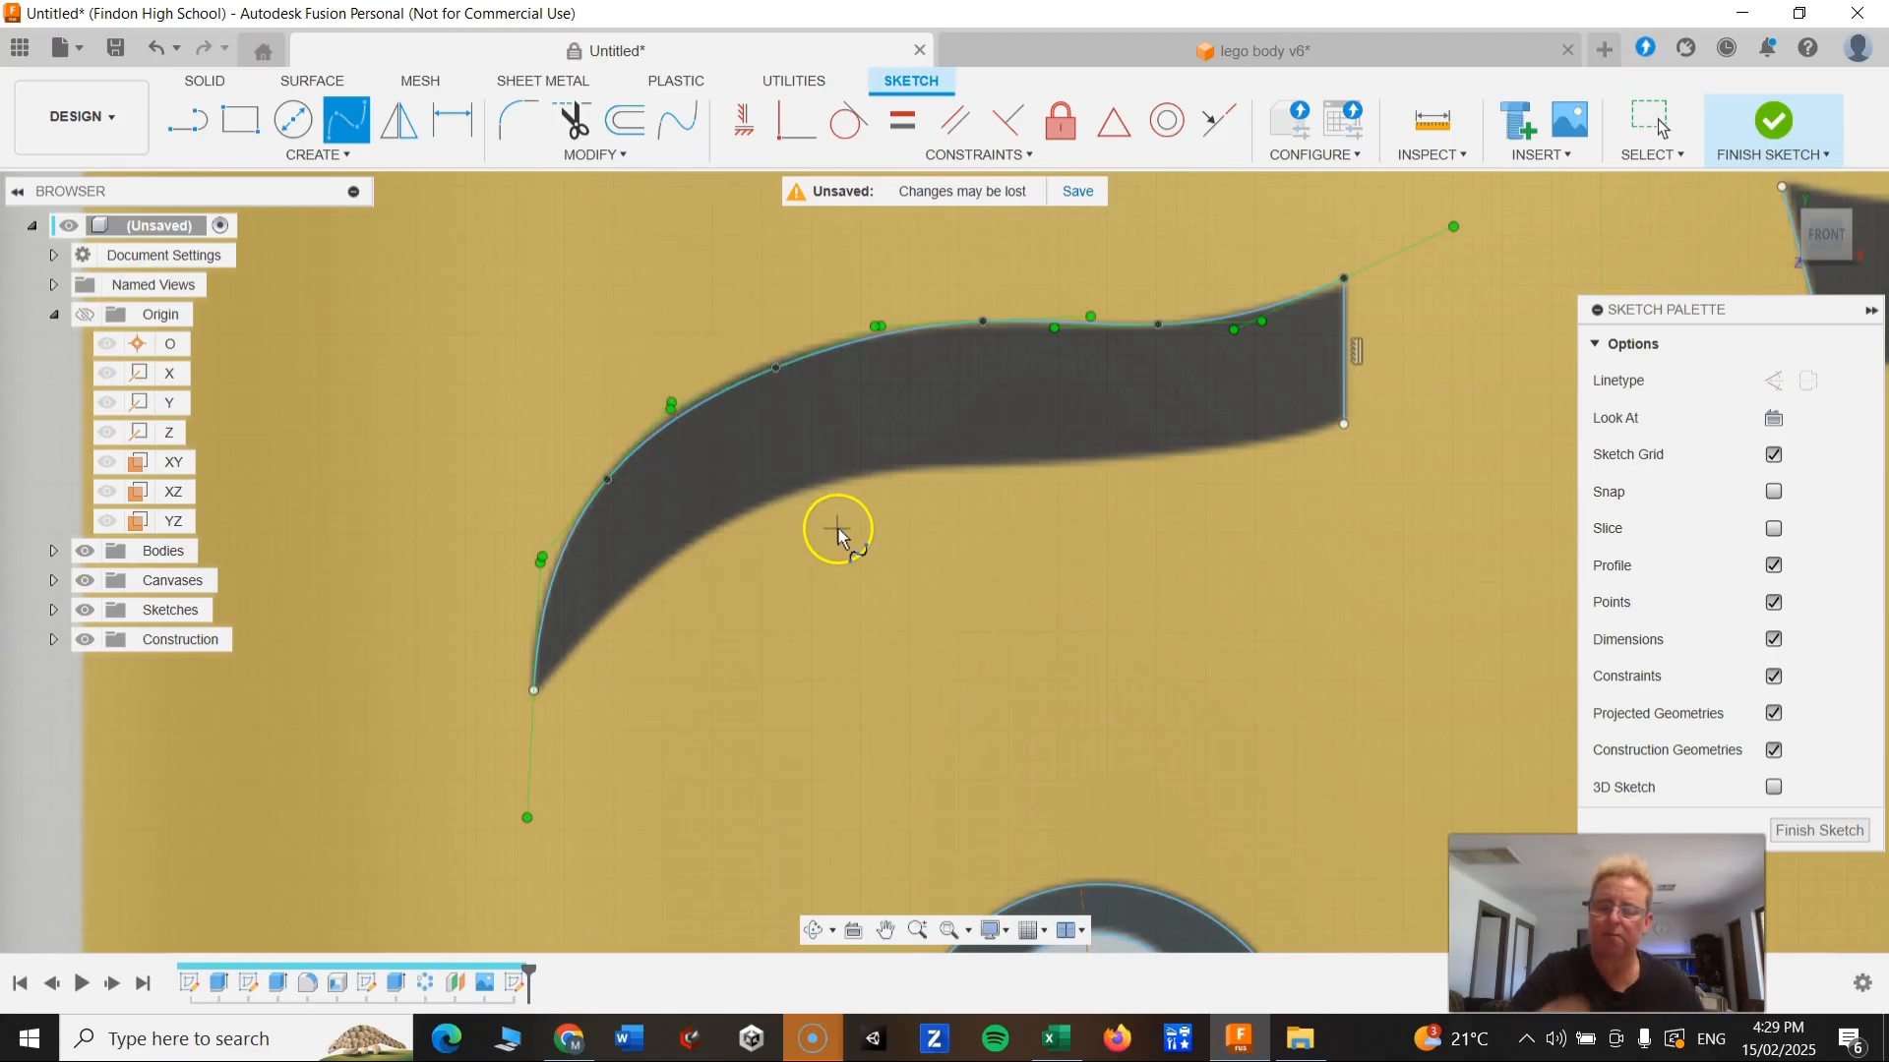
key(Escape)
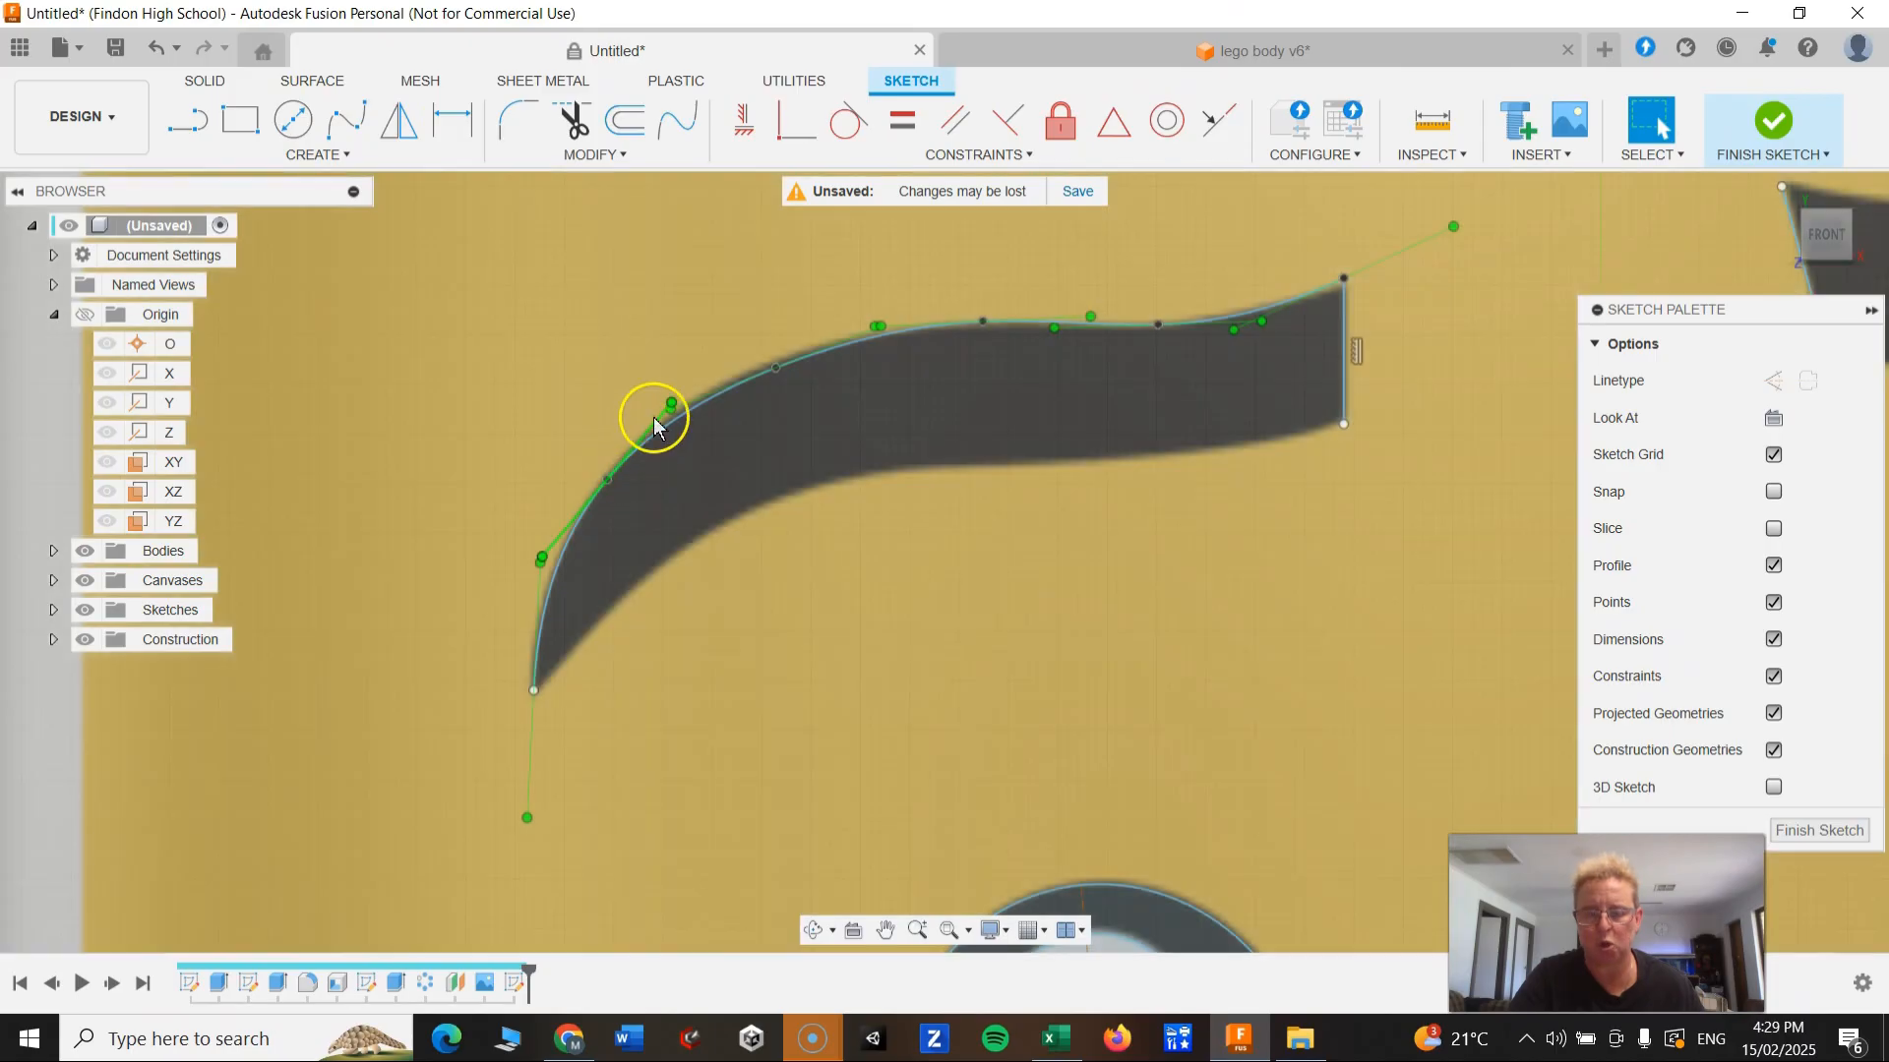
scroll(675, 421, up, 3)
mouse_move(676, 418)
mouse_down()
mouse_move(699, 363)
mouse_move(721, 411)
mouse_move(784, 356)
mouse_move(636, 328)
mouse_move(721, 418)
mouse_move(784, 384)
mouse_move(742, 367)
mouse_move(725, 308)
mouse_move(767, 380)
mouse_move(801, 363)
mouse_move(774, 384)
mouse_move(776, 333)
mouse_move(793, 341)
mouse_move(720, 378)
mouse_up()
scroll(877, 340, up, 2)
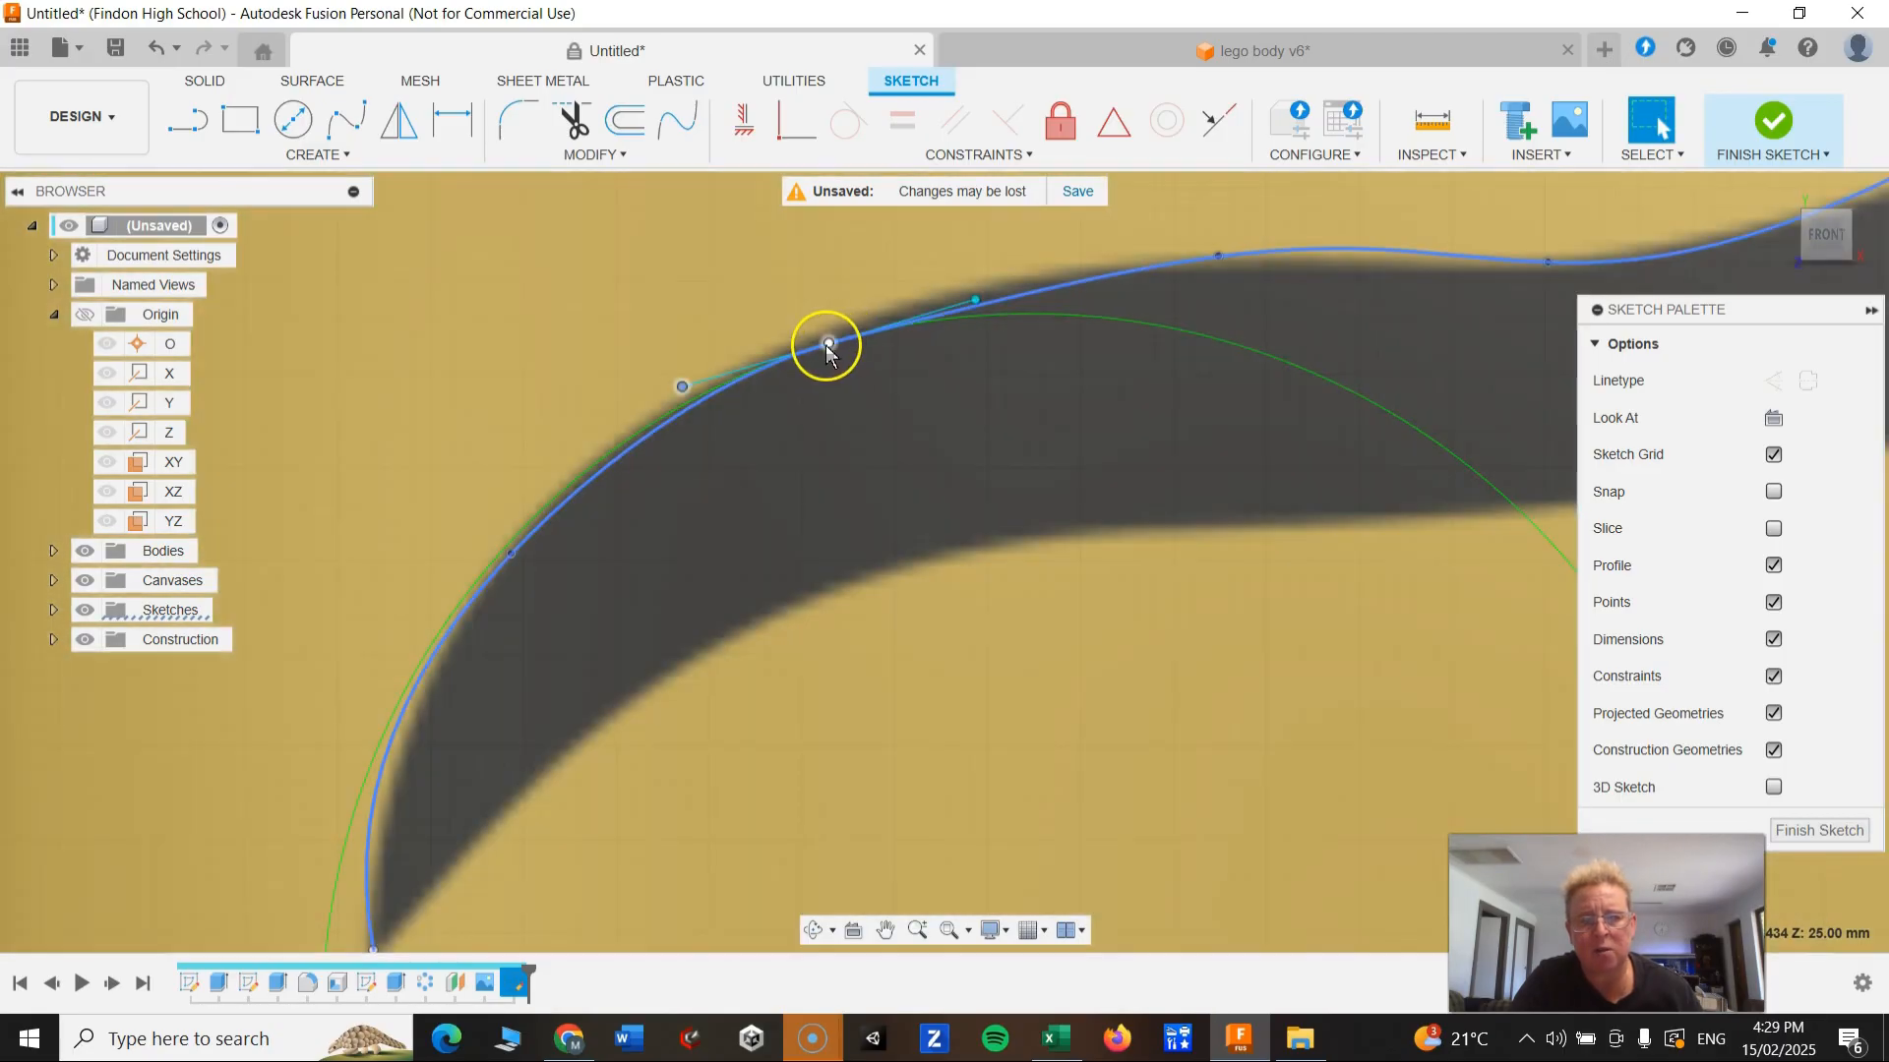
mouse_move(828, 343)
mouse_down()
mouse_move(843, 321)
mouse_move(827, 308)
mouse_move(845, 332)
mouse_up()
scroll(738, 708, down, 2)
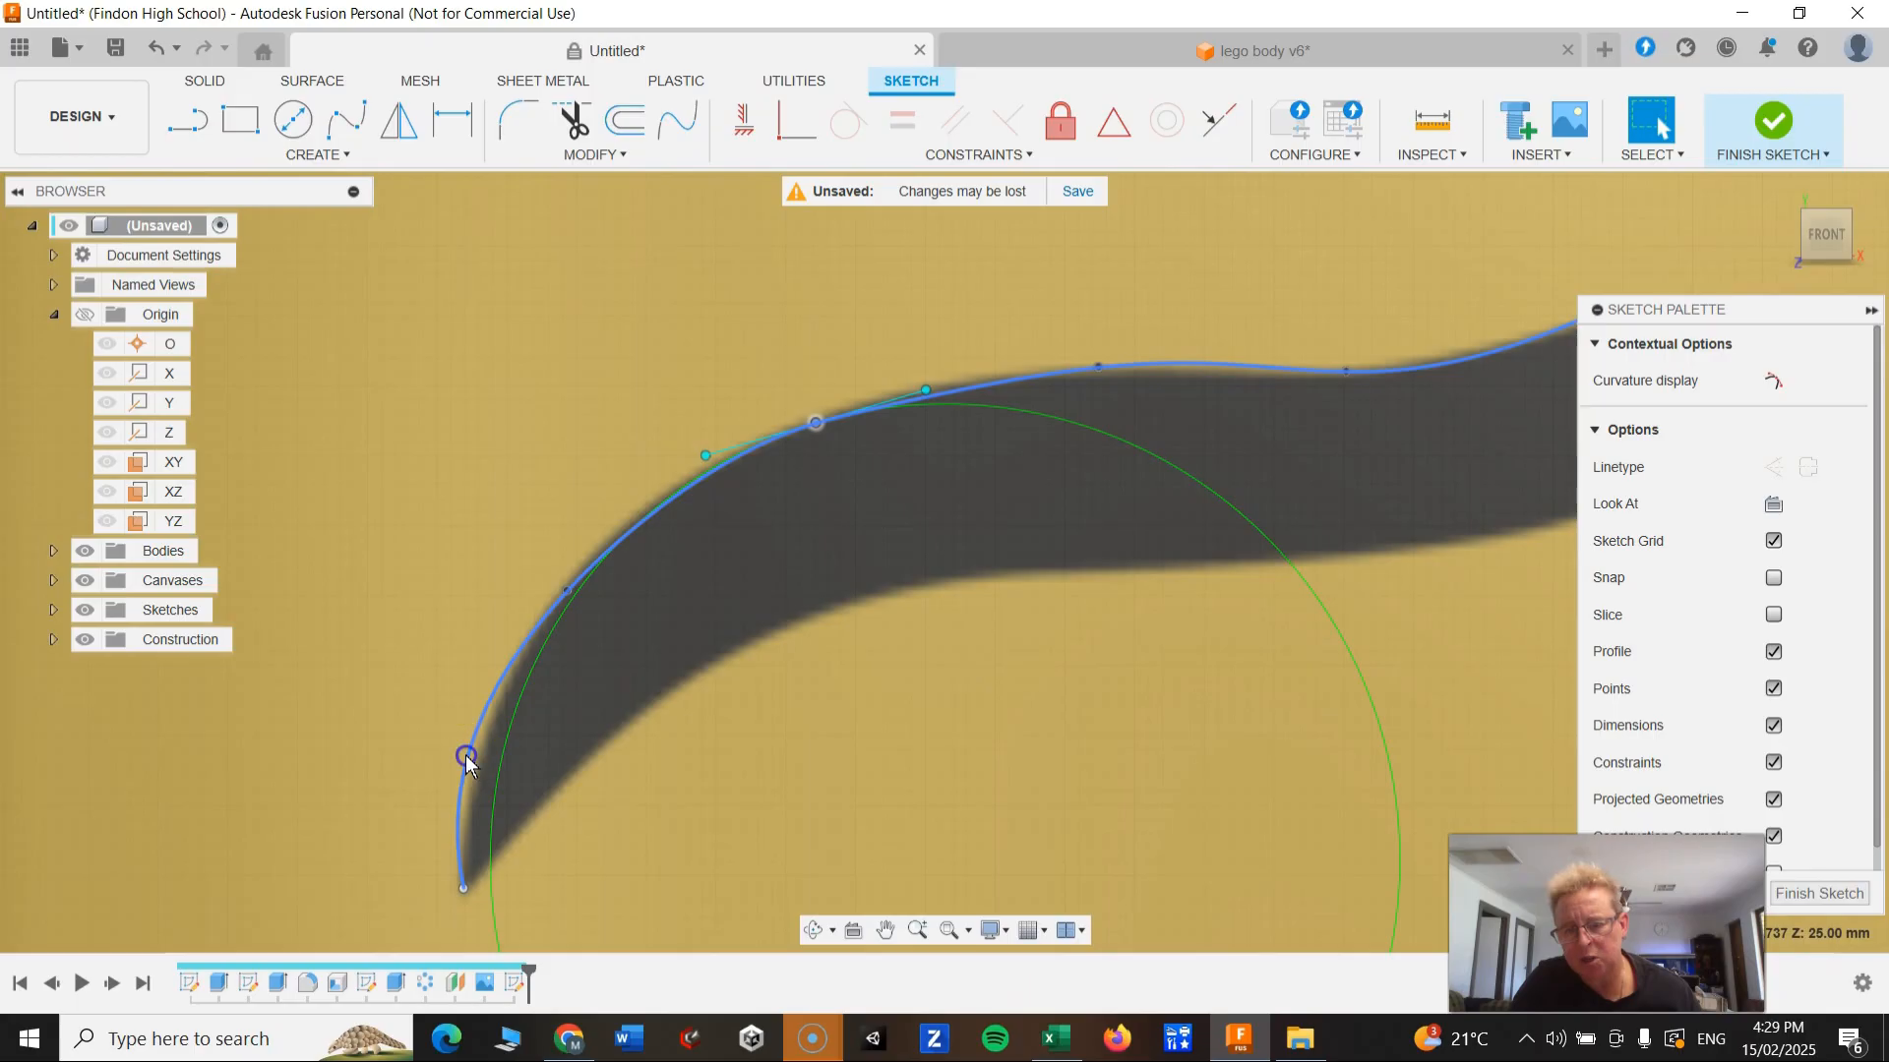
Step: Adjust the tangent handle at the left eyebrow's outer tip so the spline's end follows the dark edge
click(465, 756)
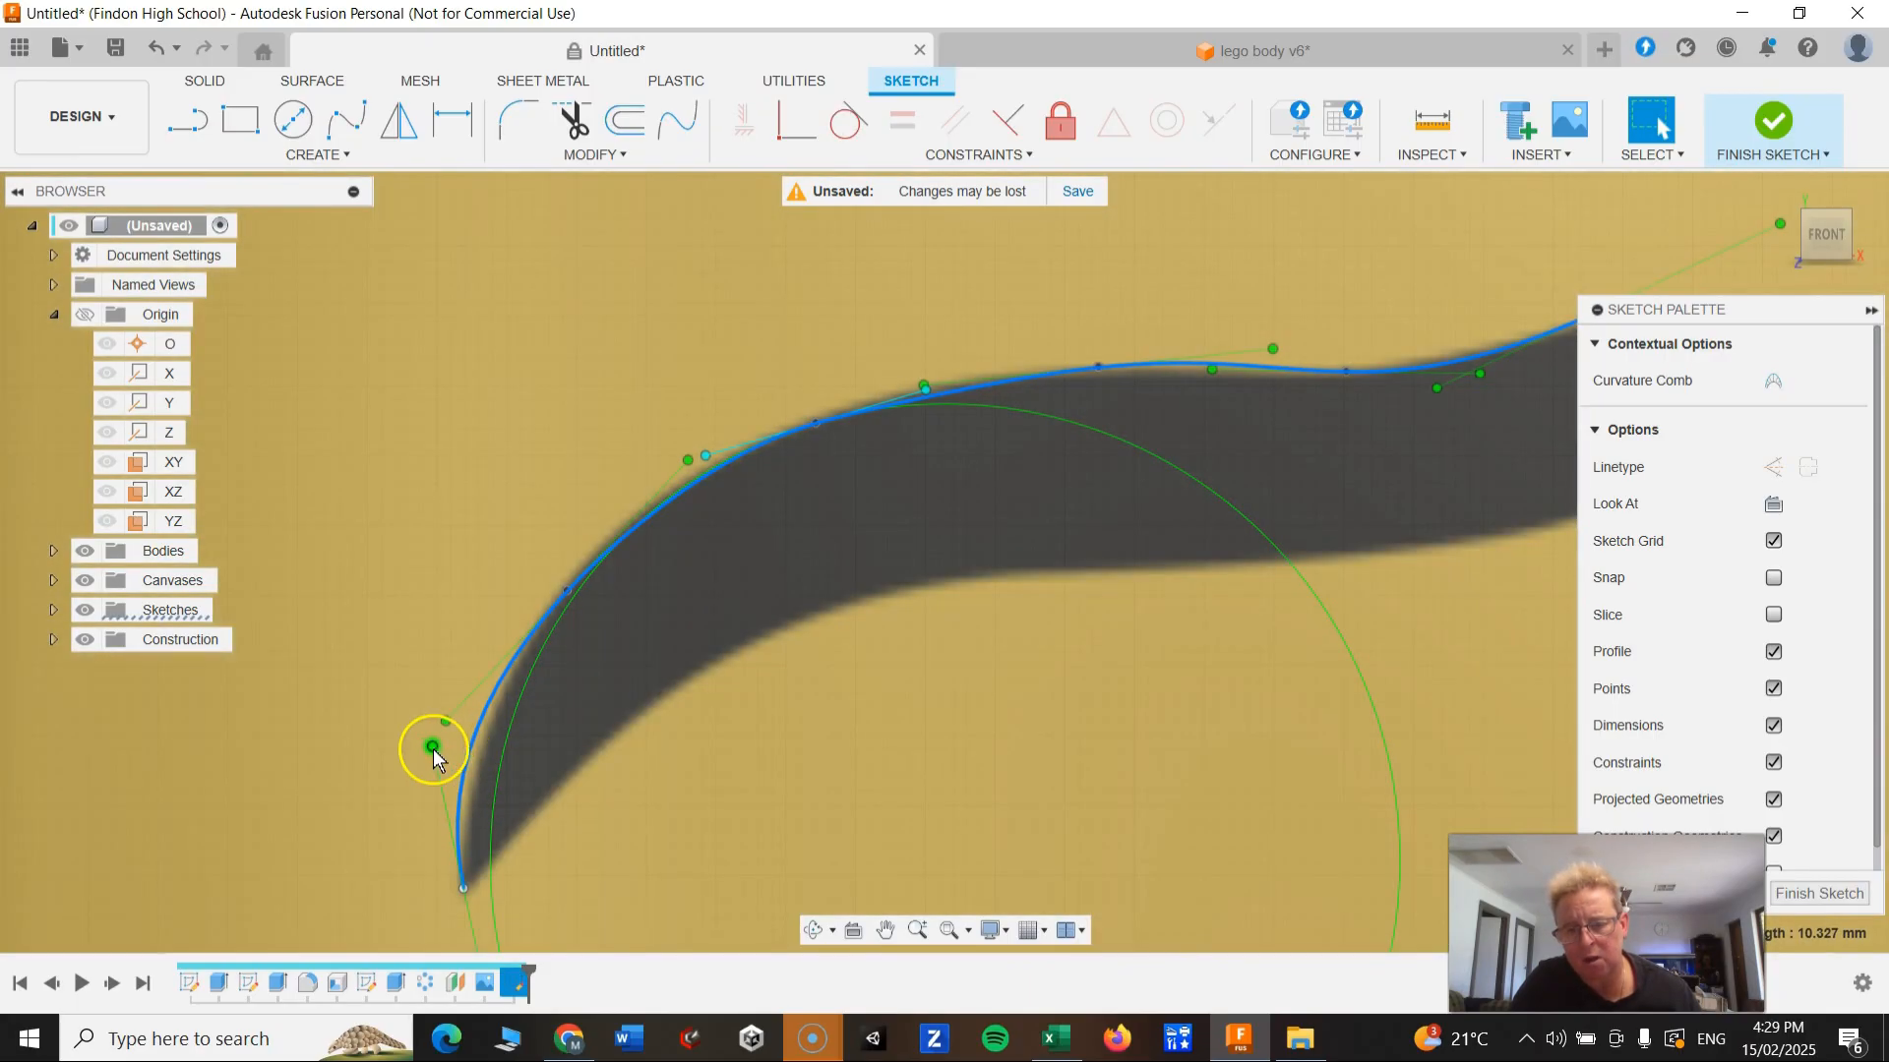
drag(434, 748, 459, 752)
scroll(1010, 747, up, 2)
scroll(1009, 764, down, 5)
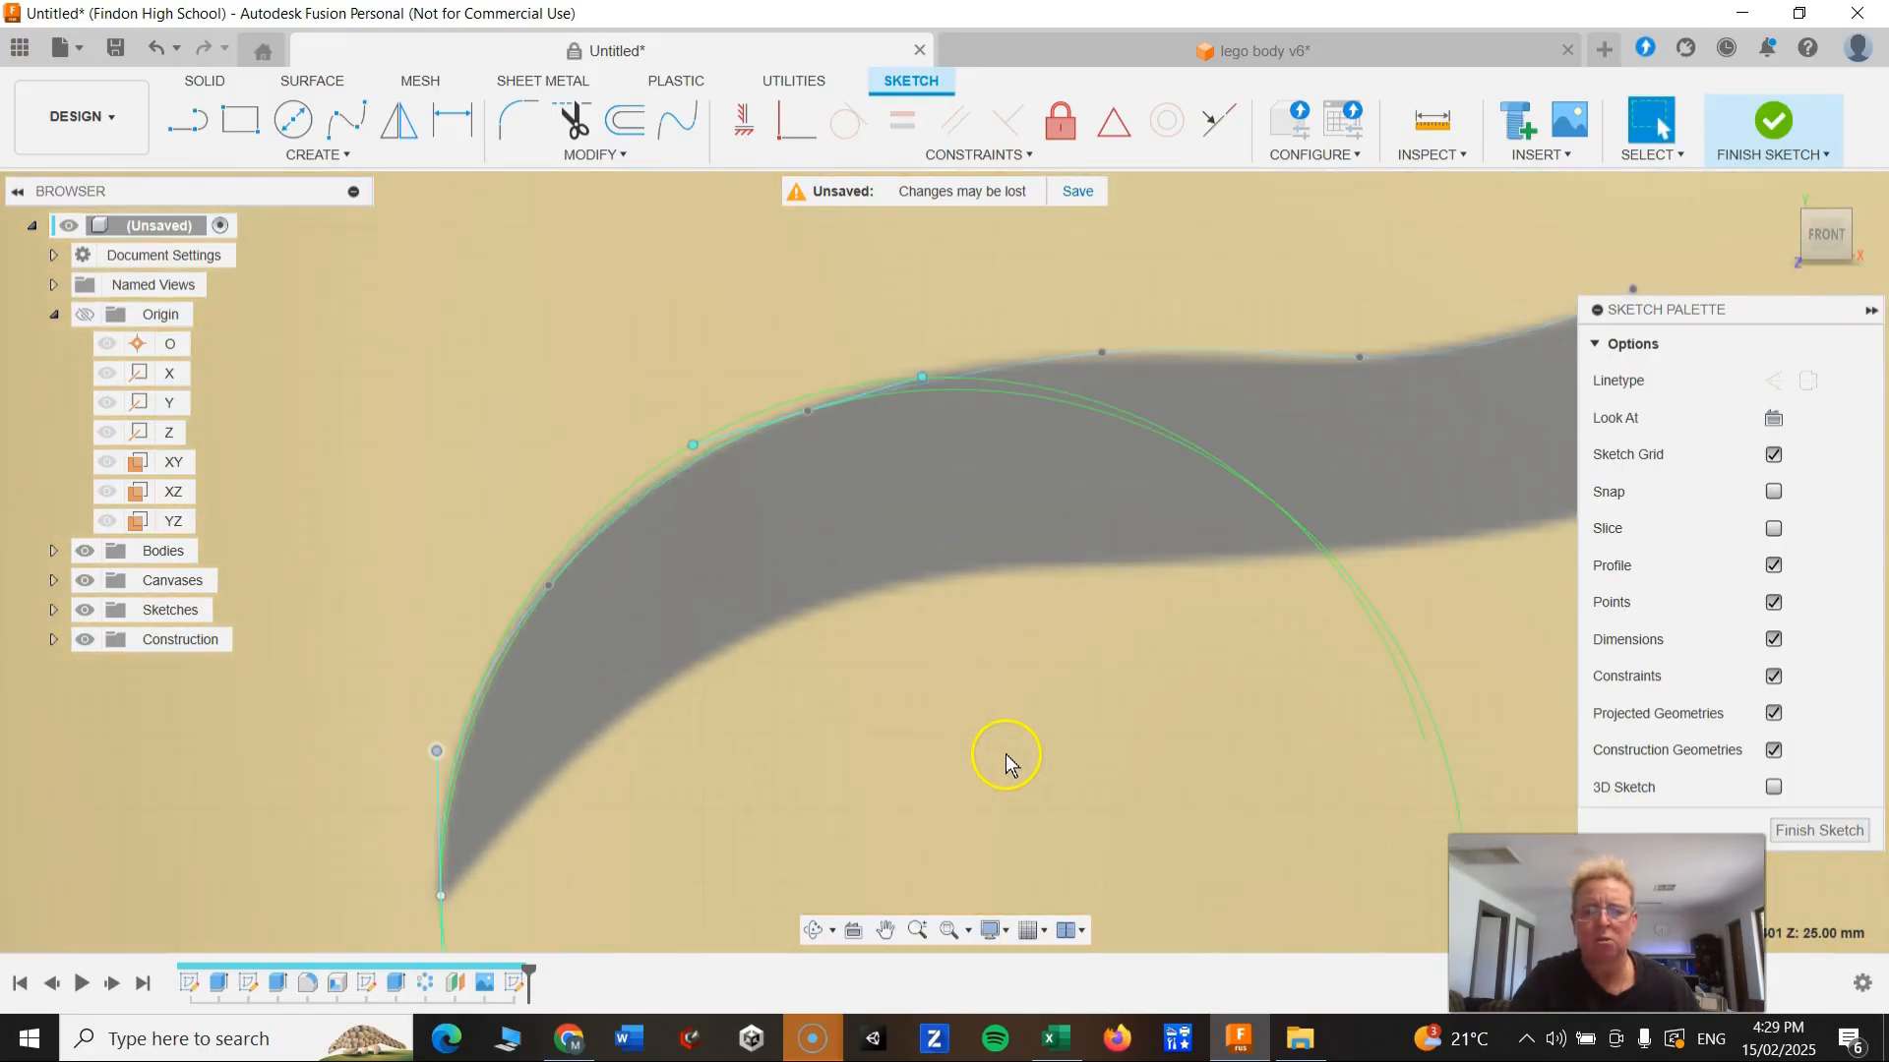
Step: Nudge the upper spline's third fit point from the outer tip slightly outward to refine the left eyebrow's arch
mouse_move(1012, 813)
middle_down()
mouse_move(906, 535)
mouse_move(878, 523)
middle_up()
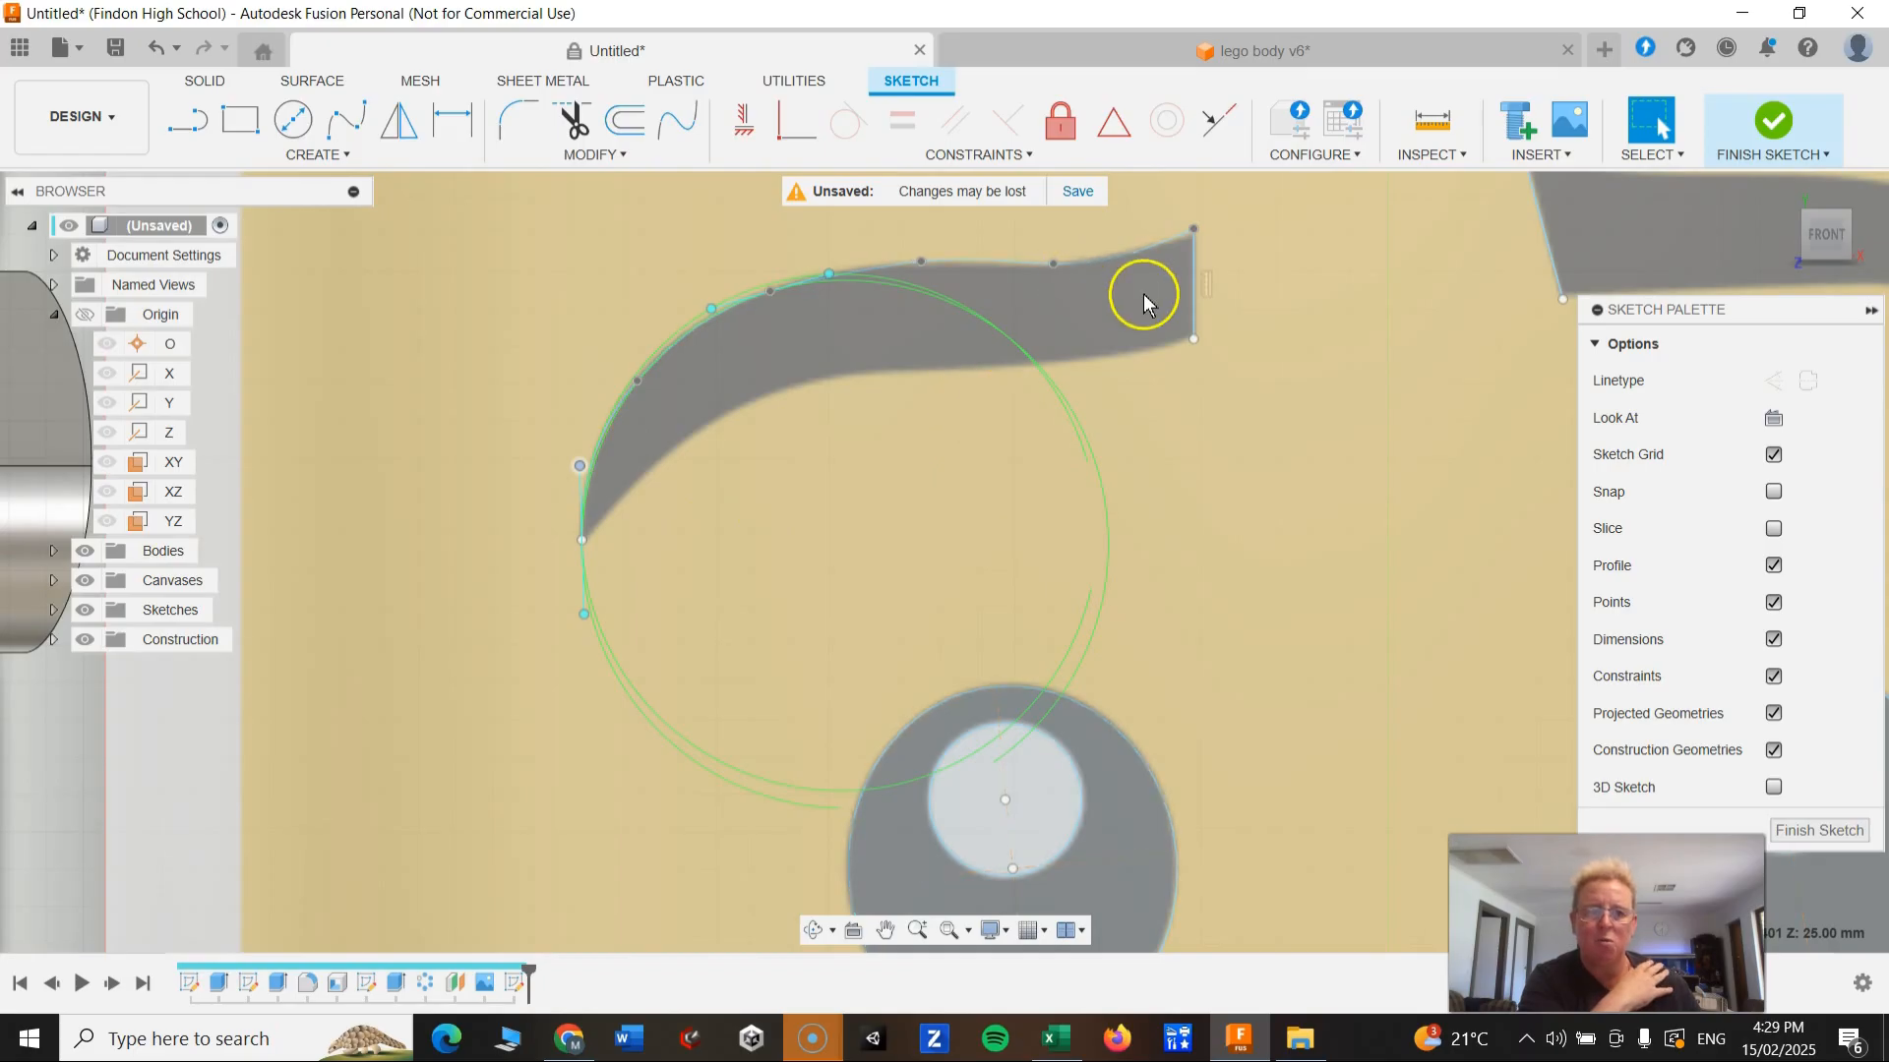
scroll(804, 299, down, 2)
scroll(815, 285, up, 5)
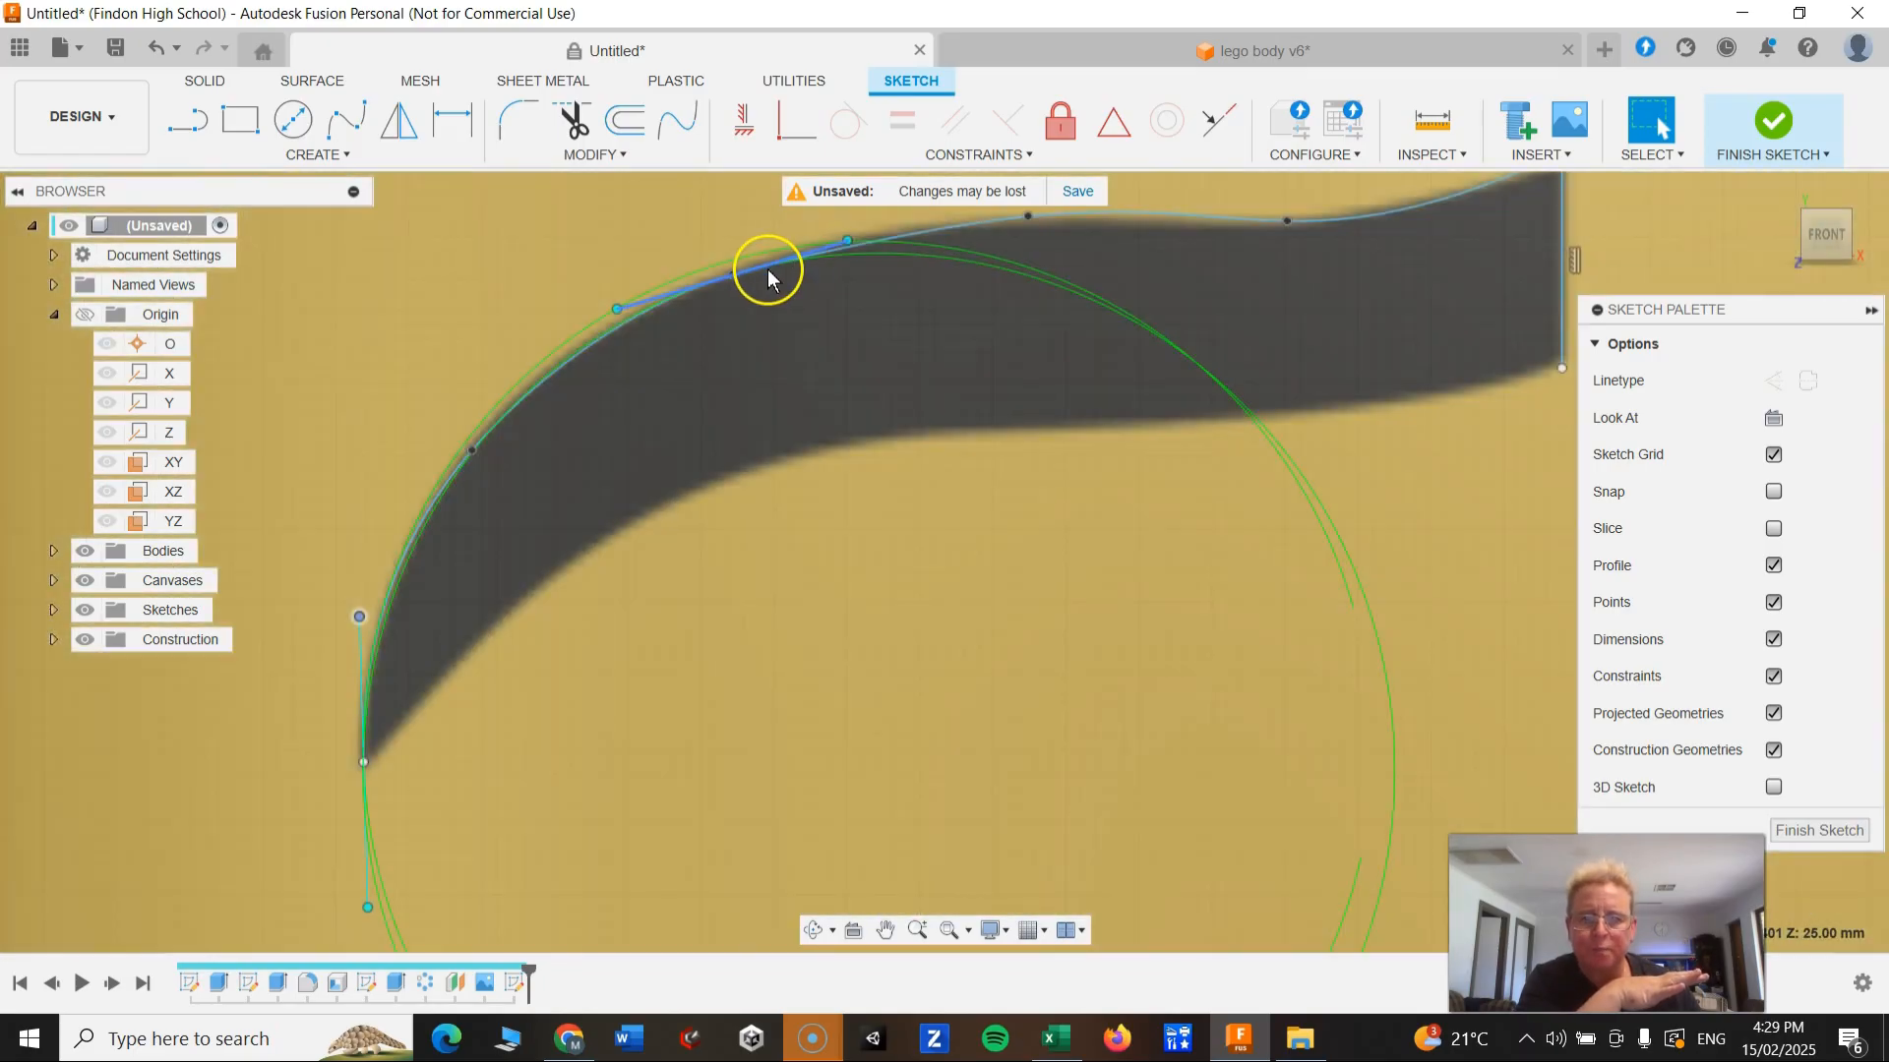
drag(735, 275, 728, 259)
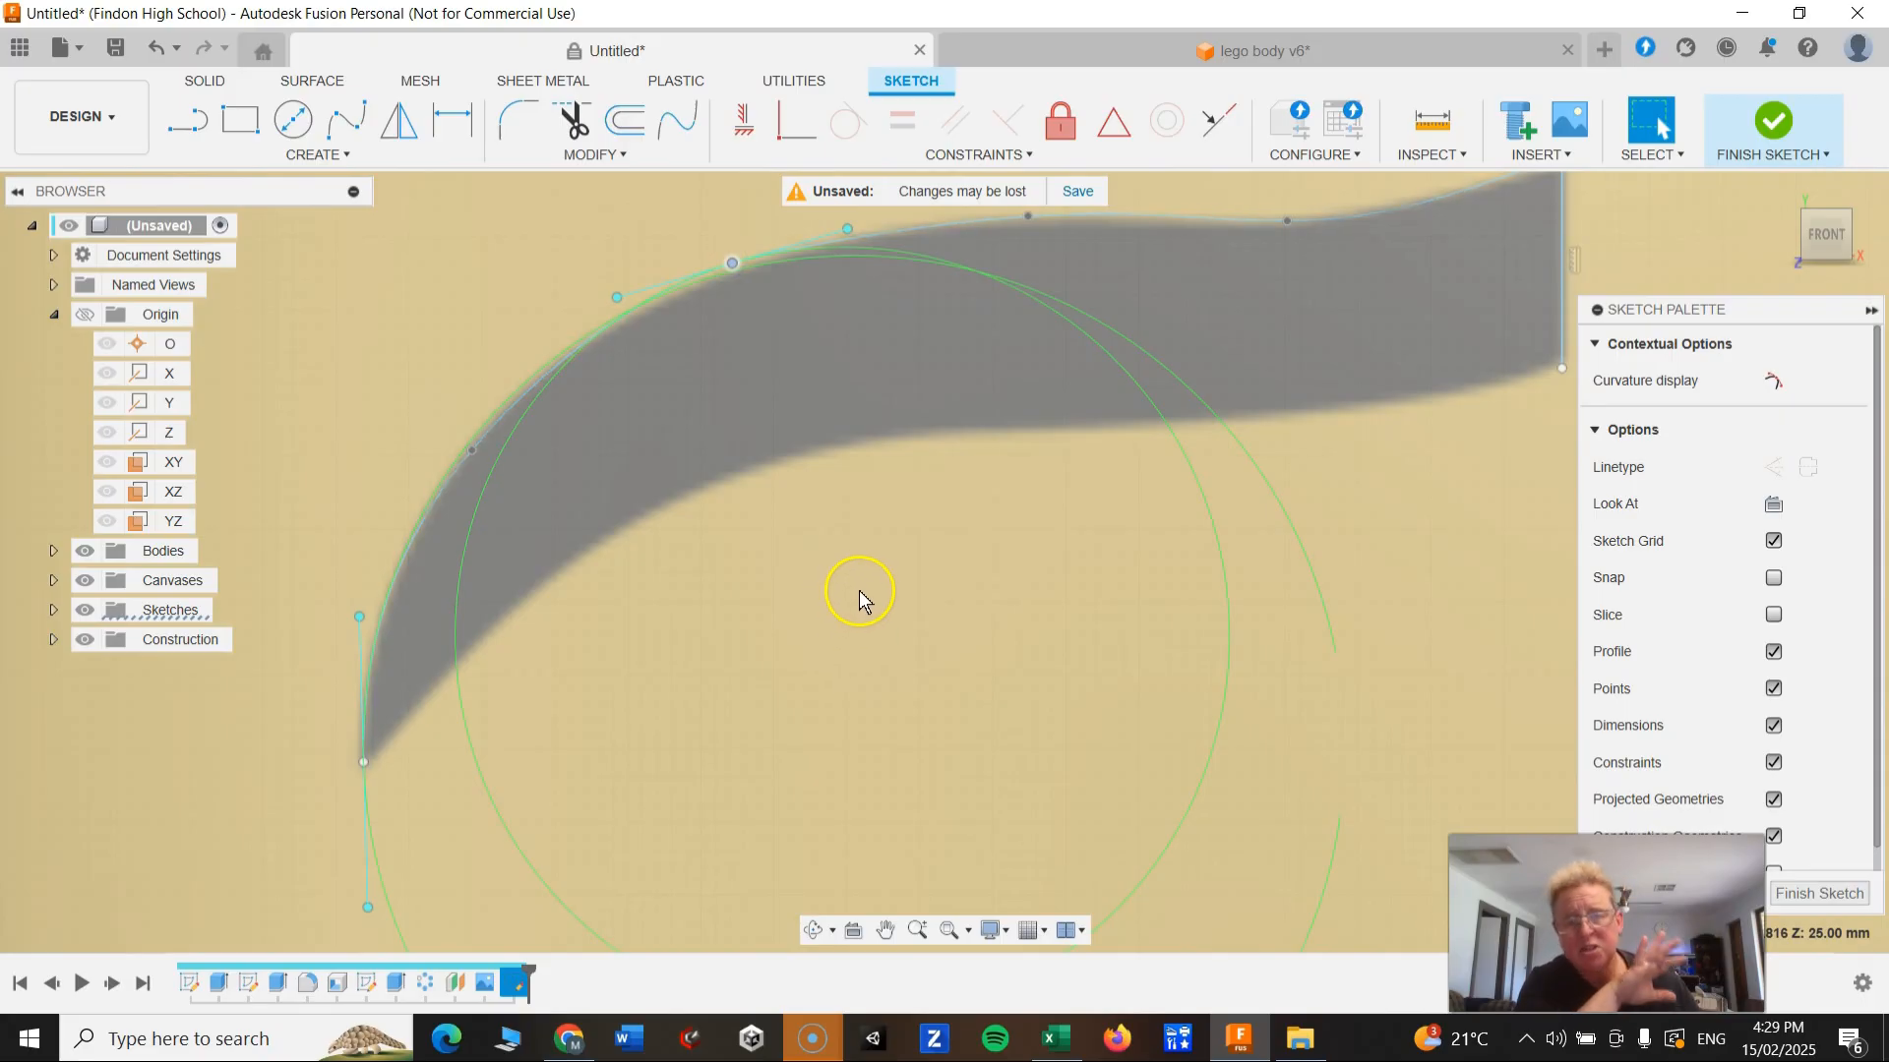
scroll(859, 590, down, 3)
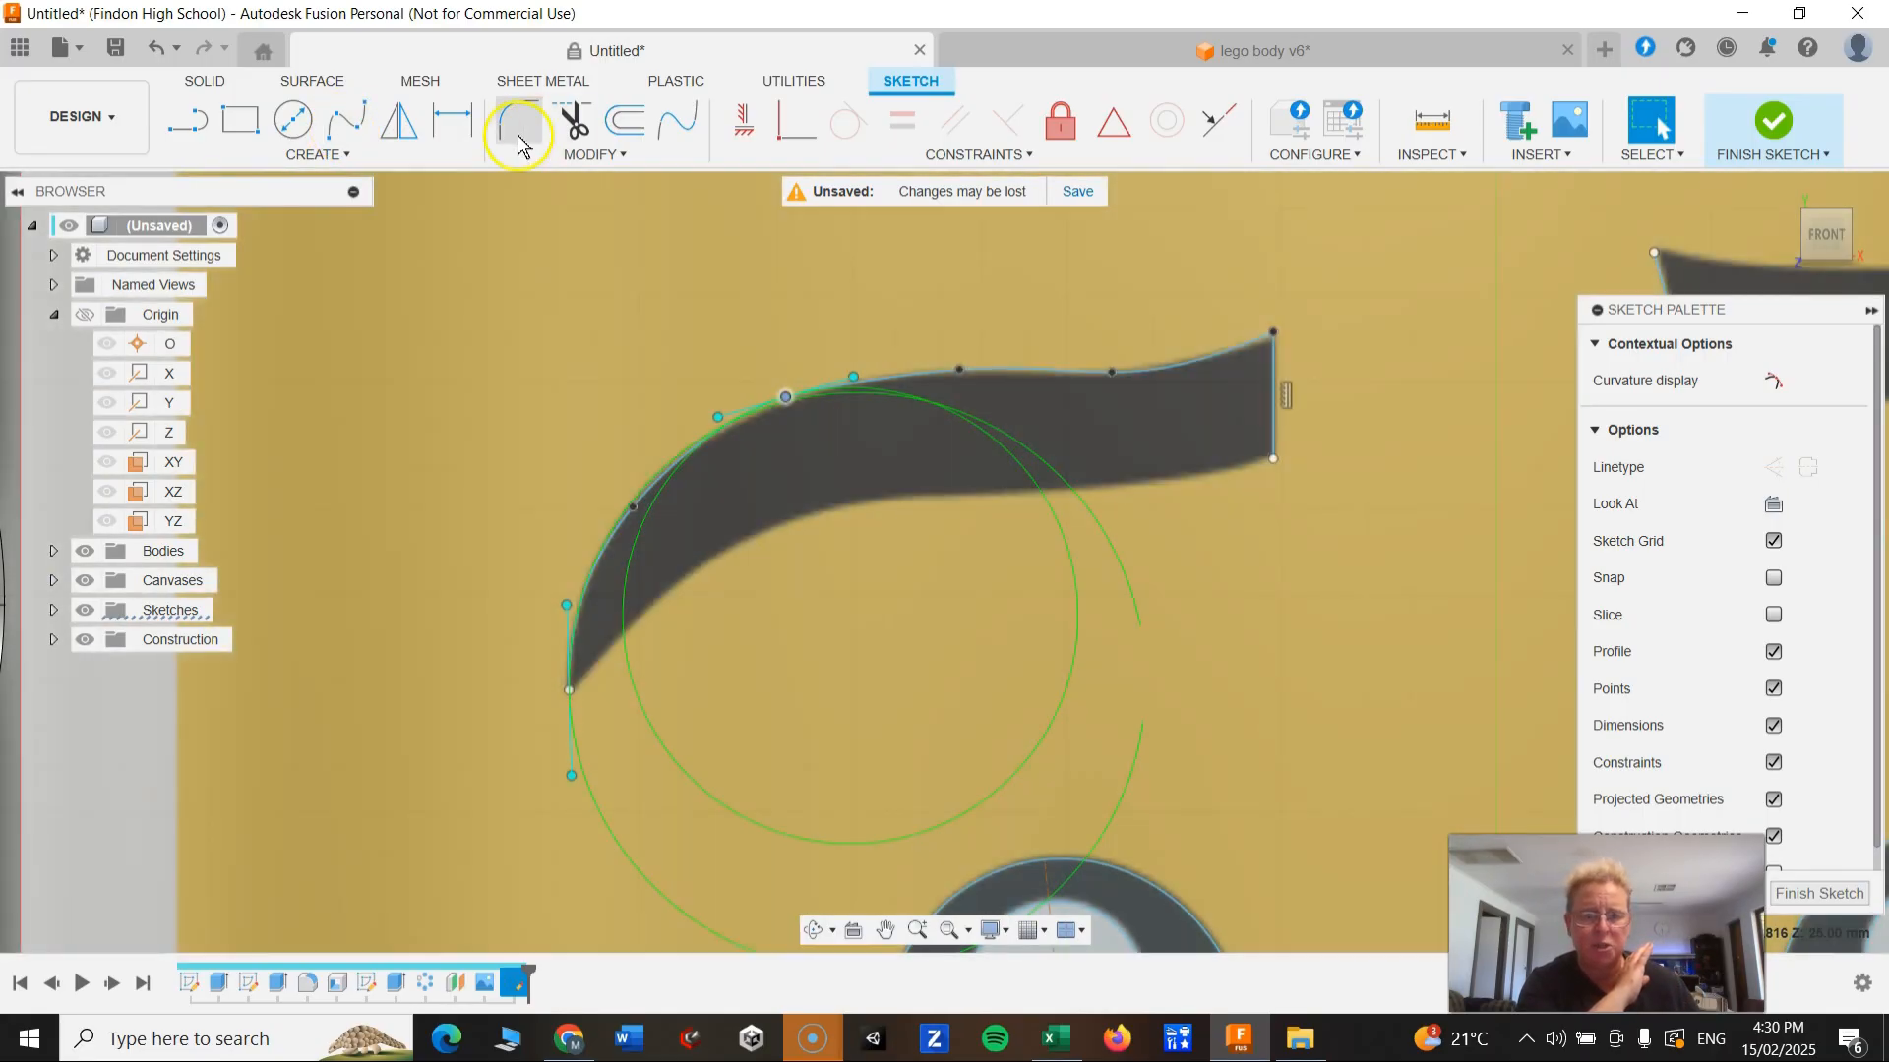
Step: Start a fit point spline for the left eyebrow's untraced lower edge
click(337, 123)
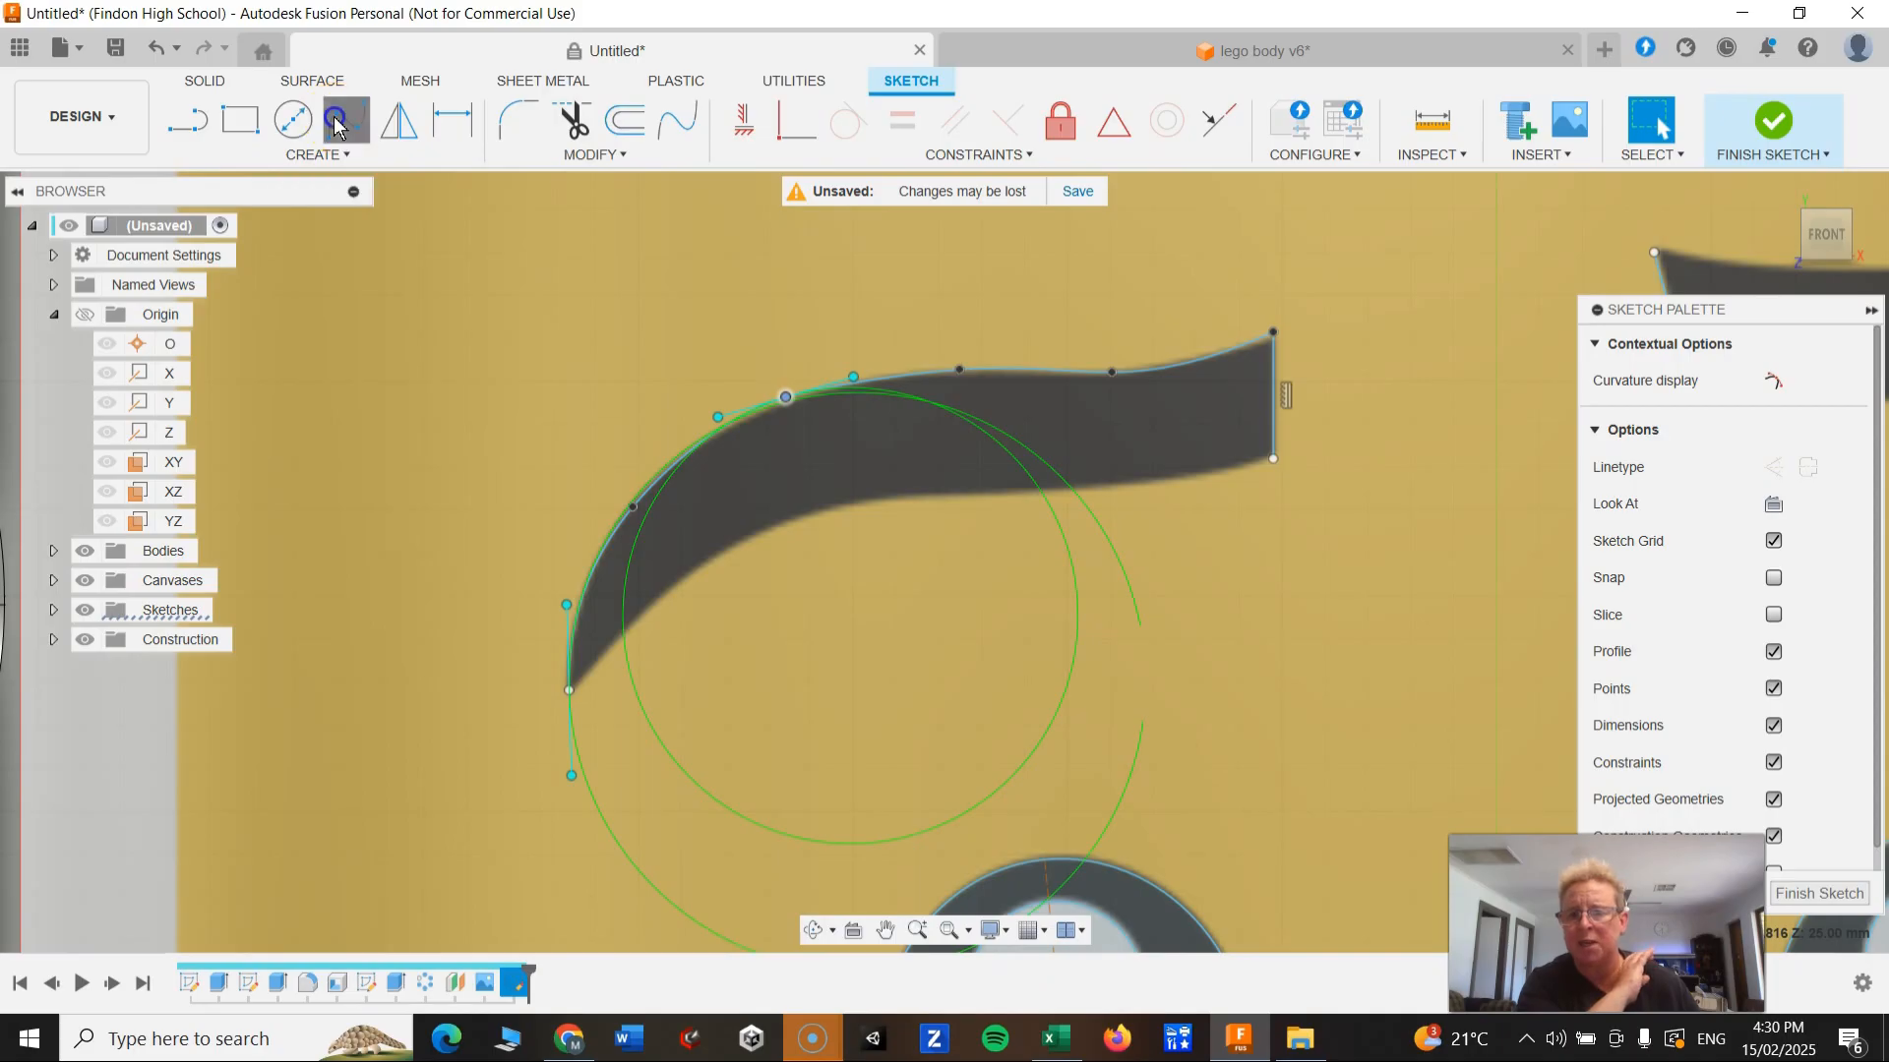
Step: Trace the lower edge of the left eyebrow with a fit point spline, from its pointed tip to the short straight edge's lower endpoint
click(569, 694)
click(642, 616)
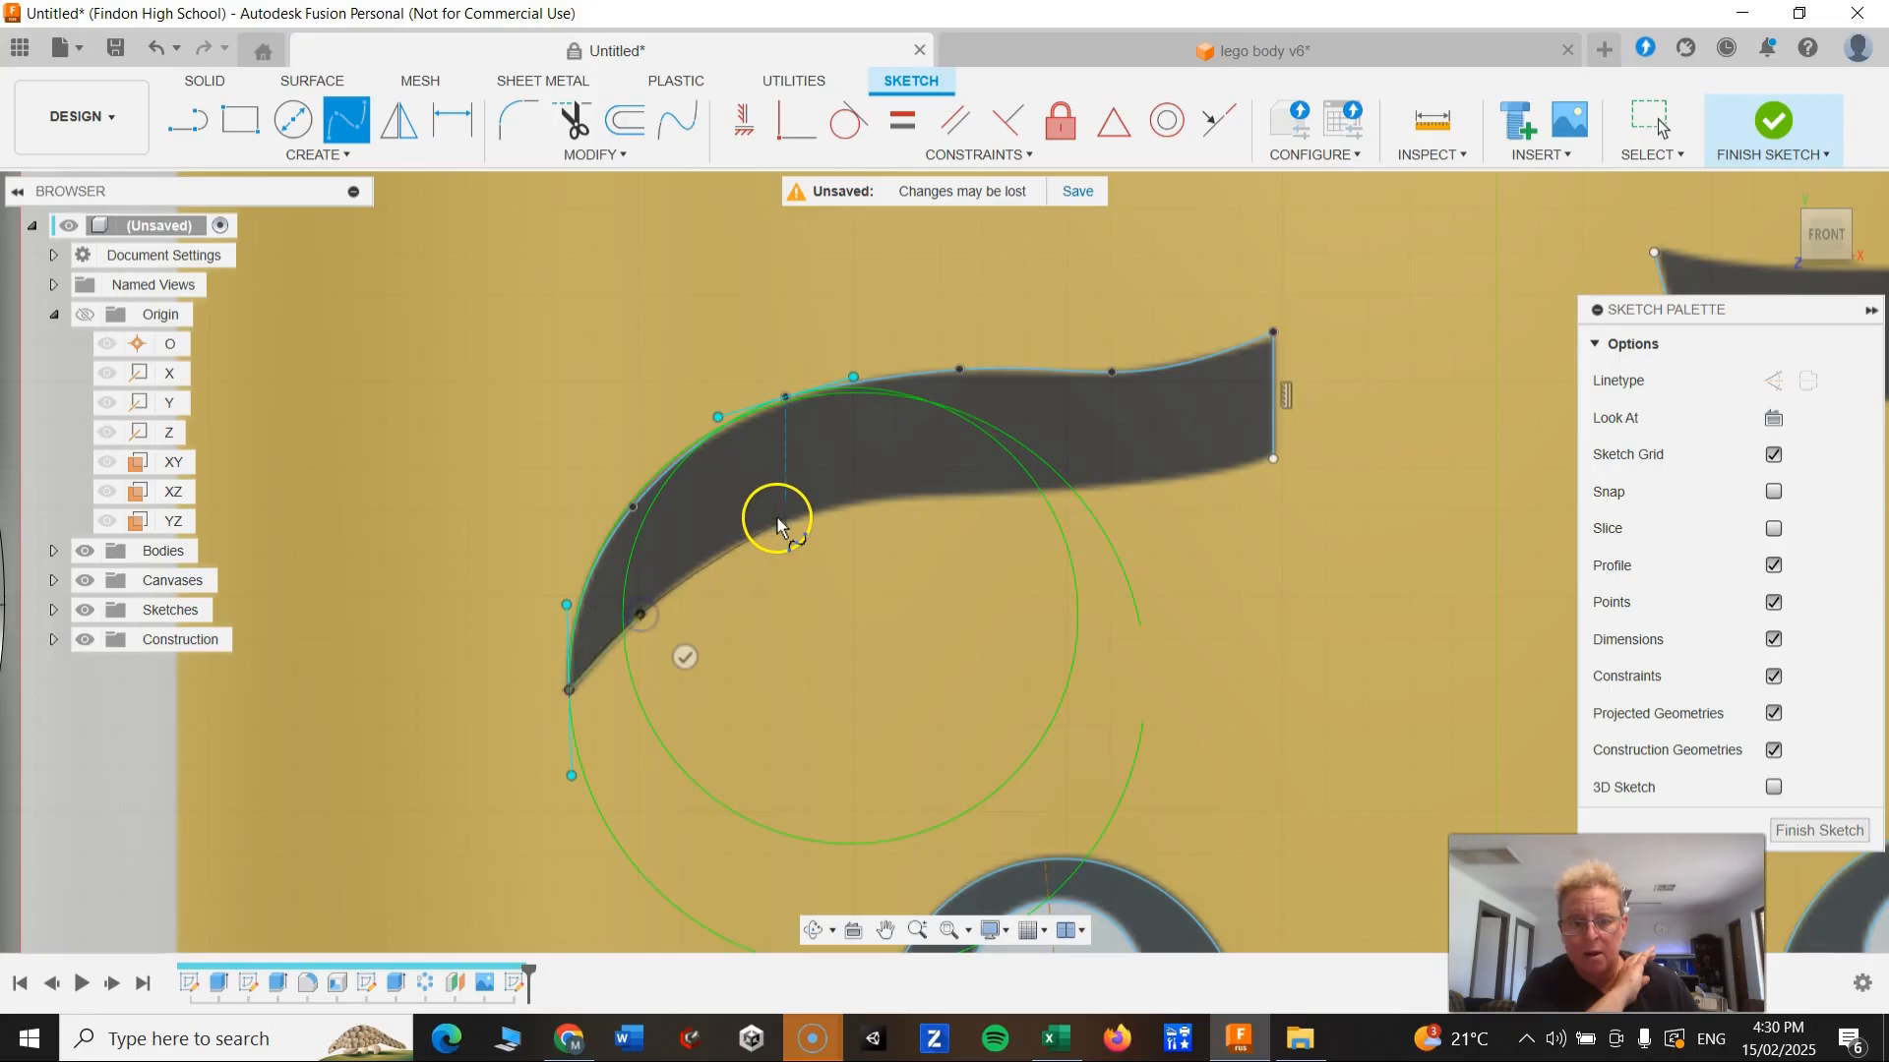
click(951, 497)
click(1110, 490)
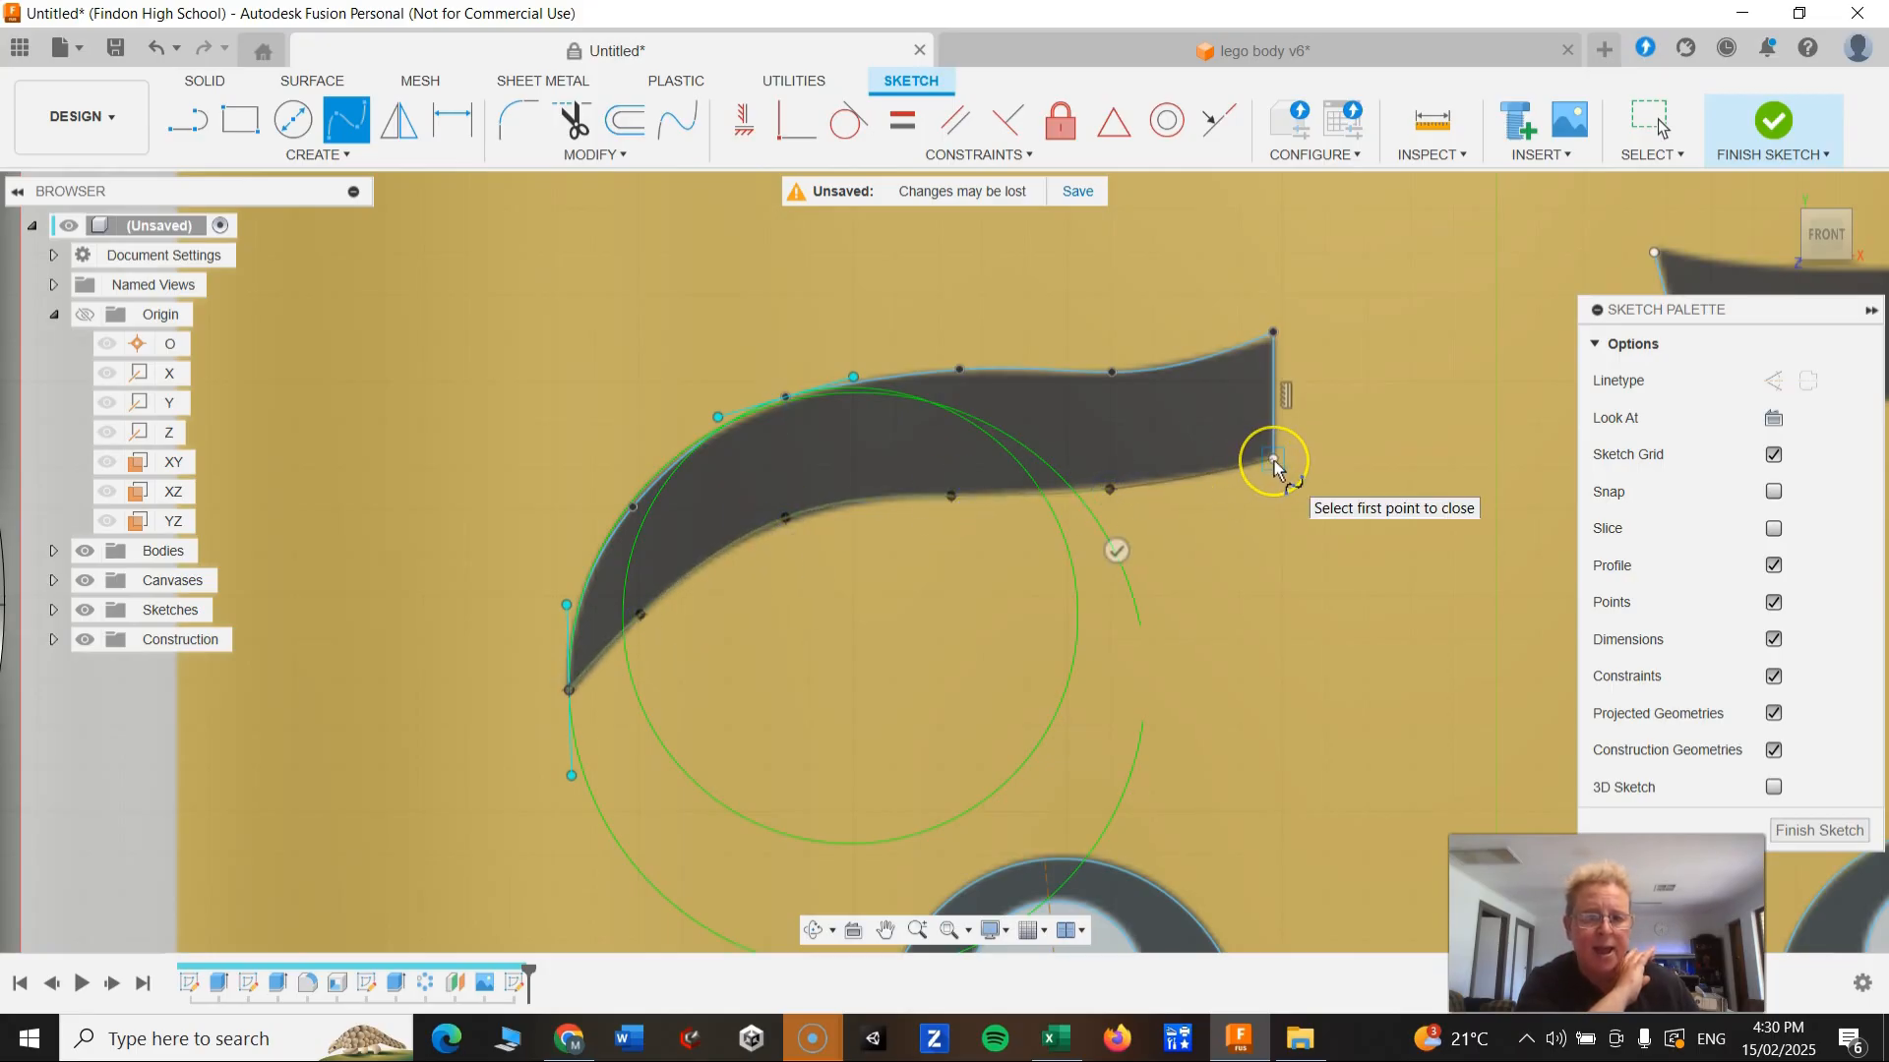
double_click(1273, 460)
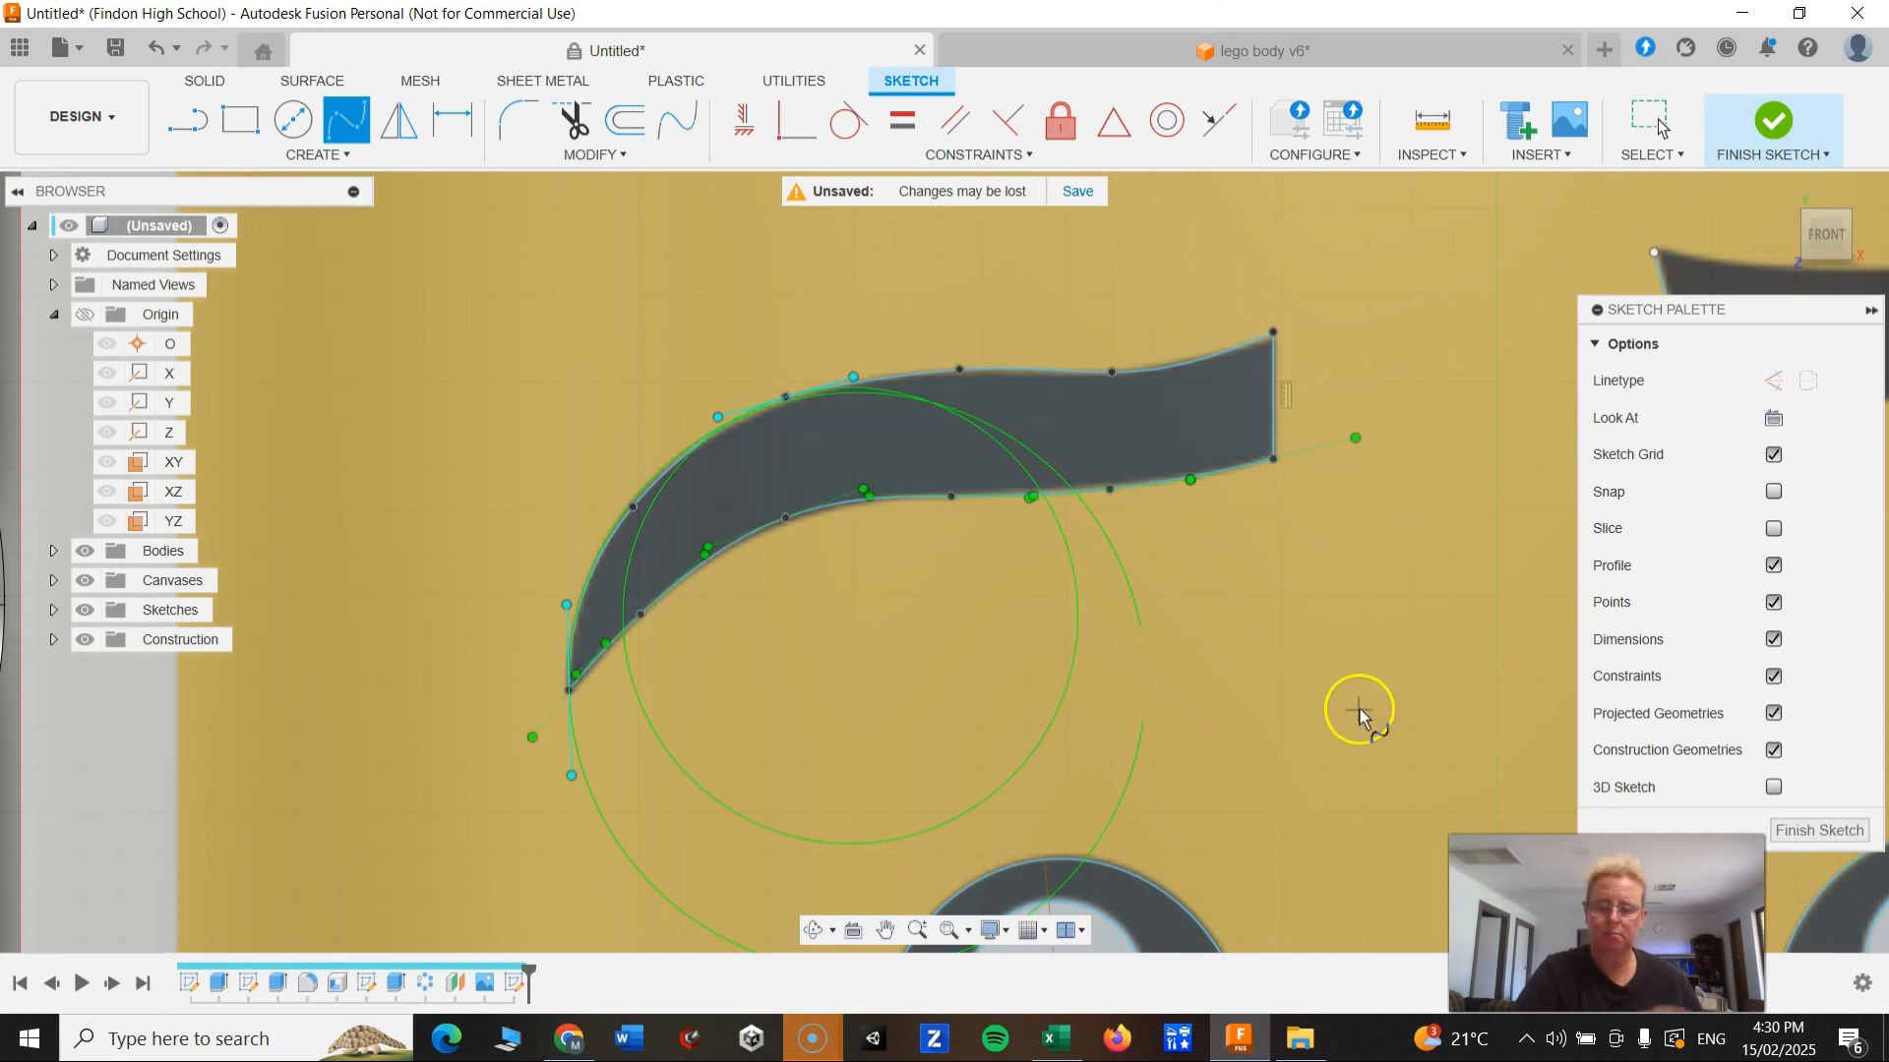
Step: Trace the lower edge of the right eyebrow with a fit point spline, from the slanted line's lower endpoint to the pointed tip
middle_drag(1359, 711, 1202, 688)
middle_drag(1256, 631, 620, 666)
middle_drag(1072, 617, 717, 646)
click(551, 457)
click(784, 438)
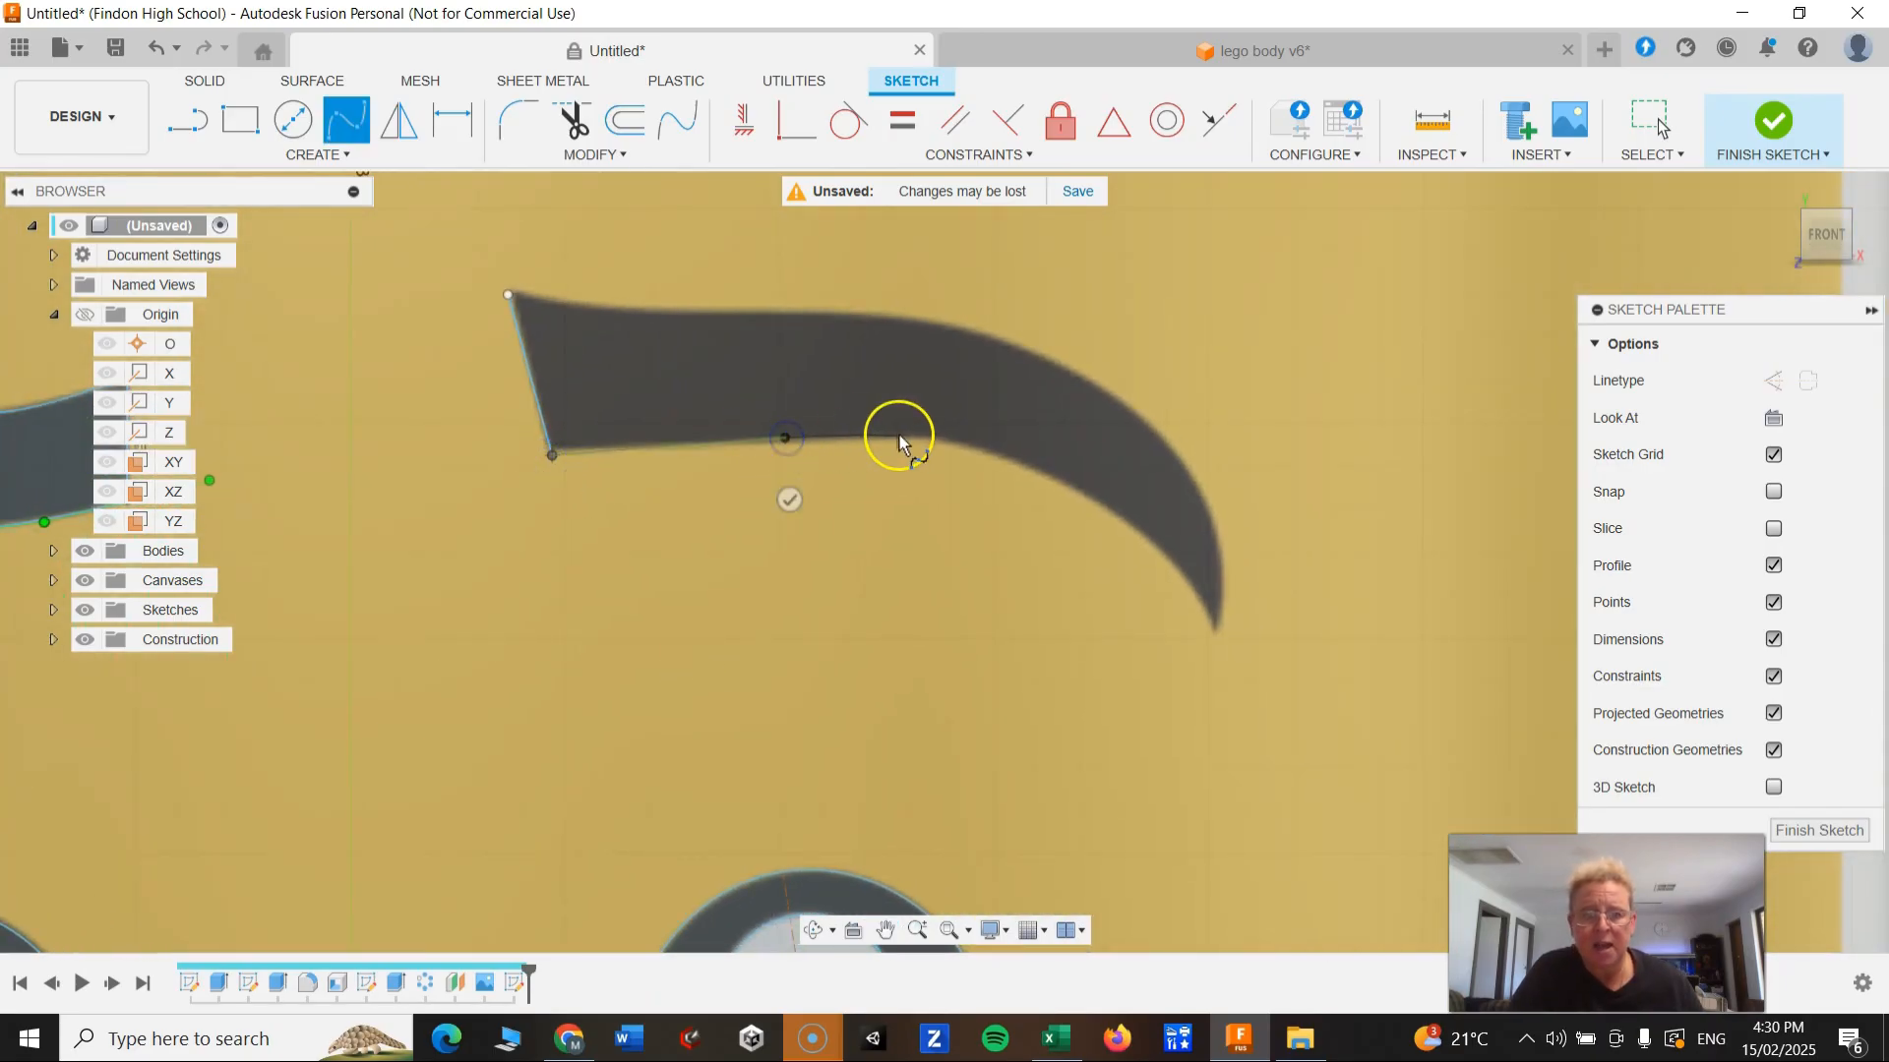
click(1014, 456)
click(1123, 518)
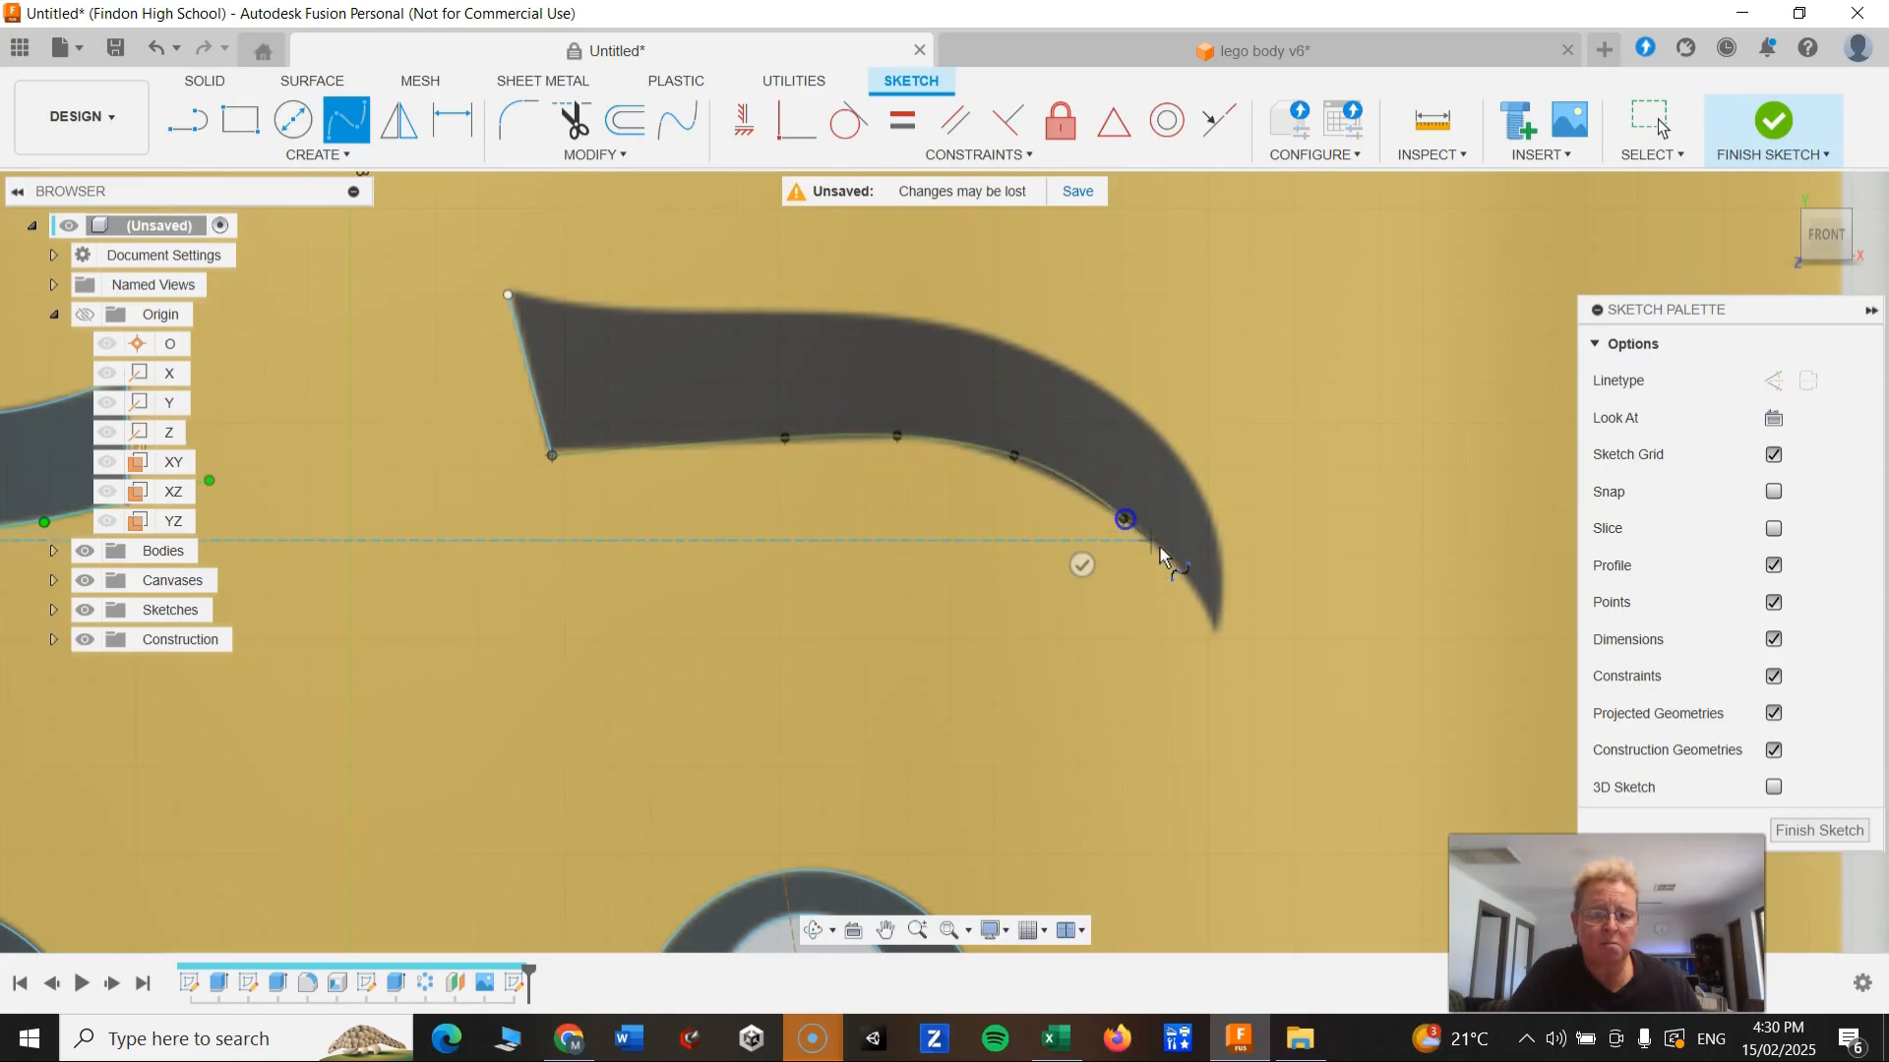
double_click(1215, 633)
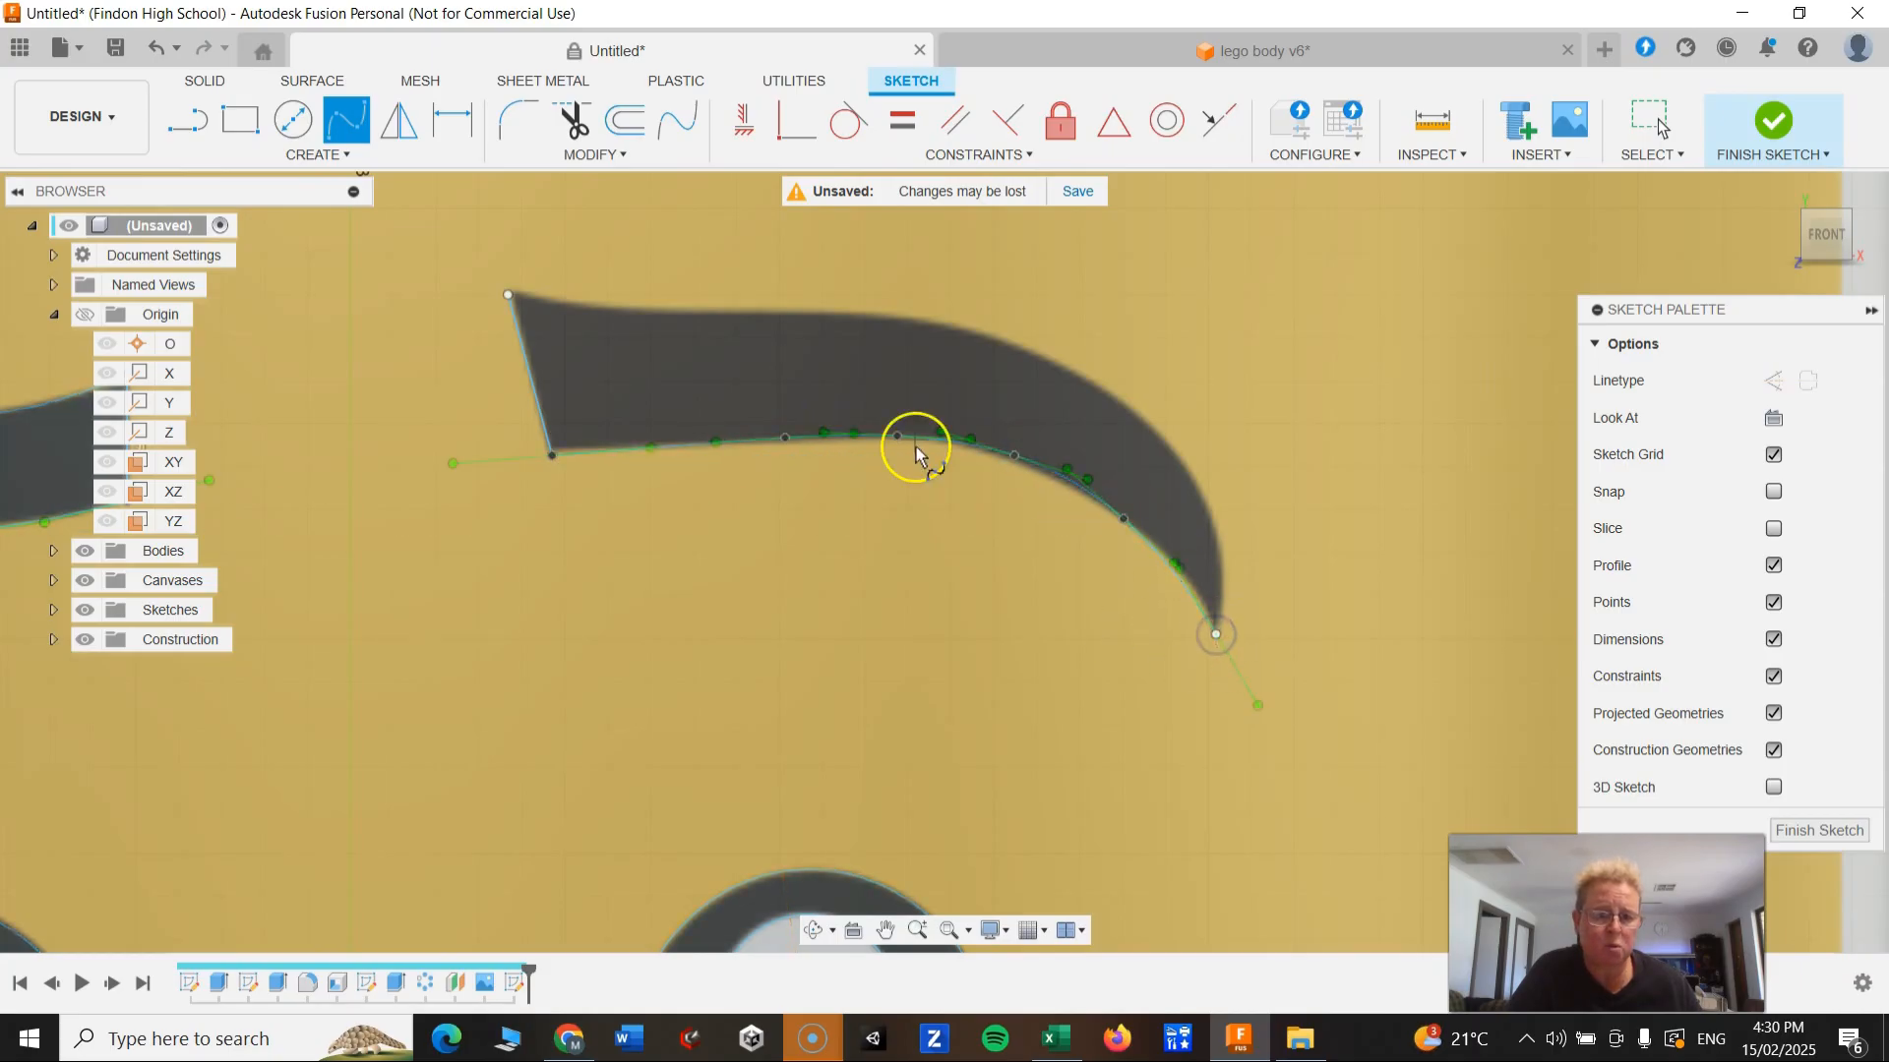
Step: Close the right eyebrow outline with a fit point spline along its upper edge, from the slanted line's upper endpoint to the tip
click(508, 294)
click(593, 312)
click(745, 312)
click(901, 317)
click(1075, 374)
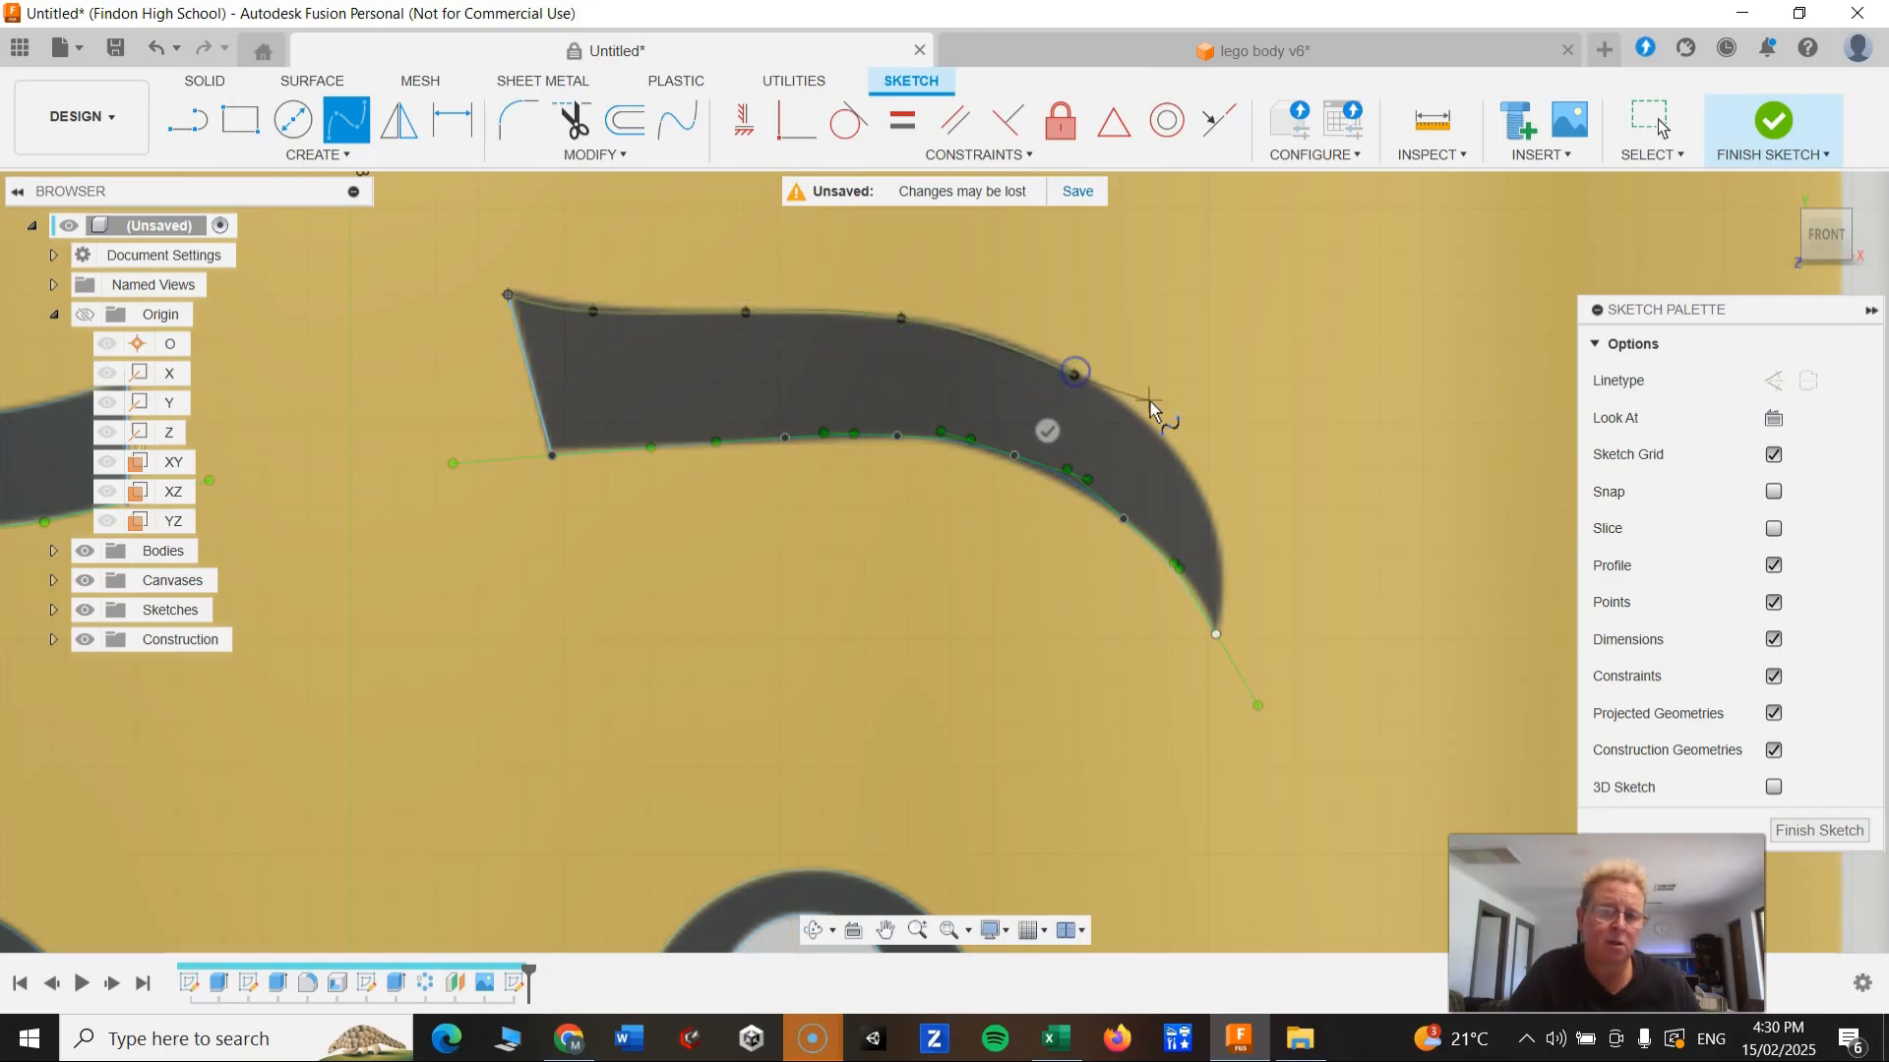
click(1198, 497)
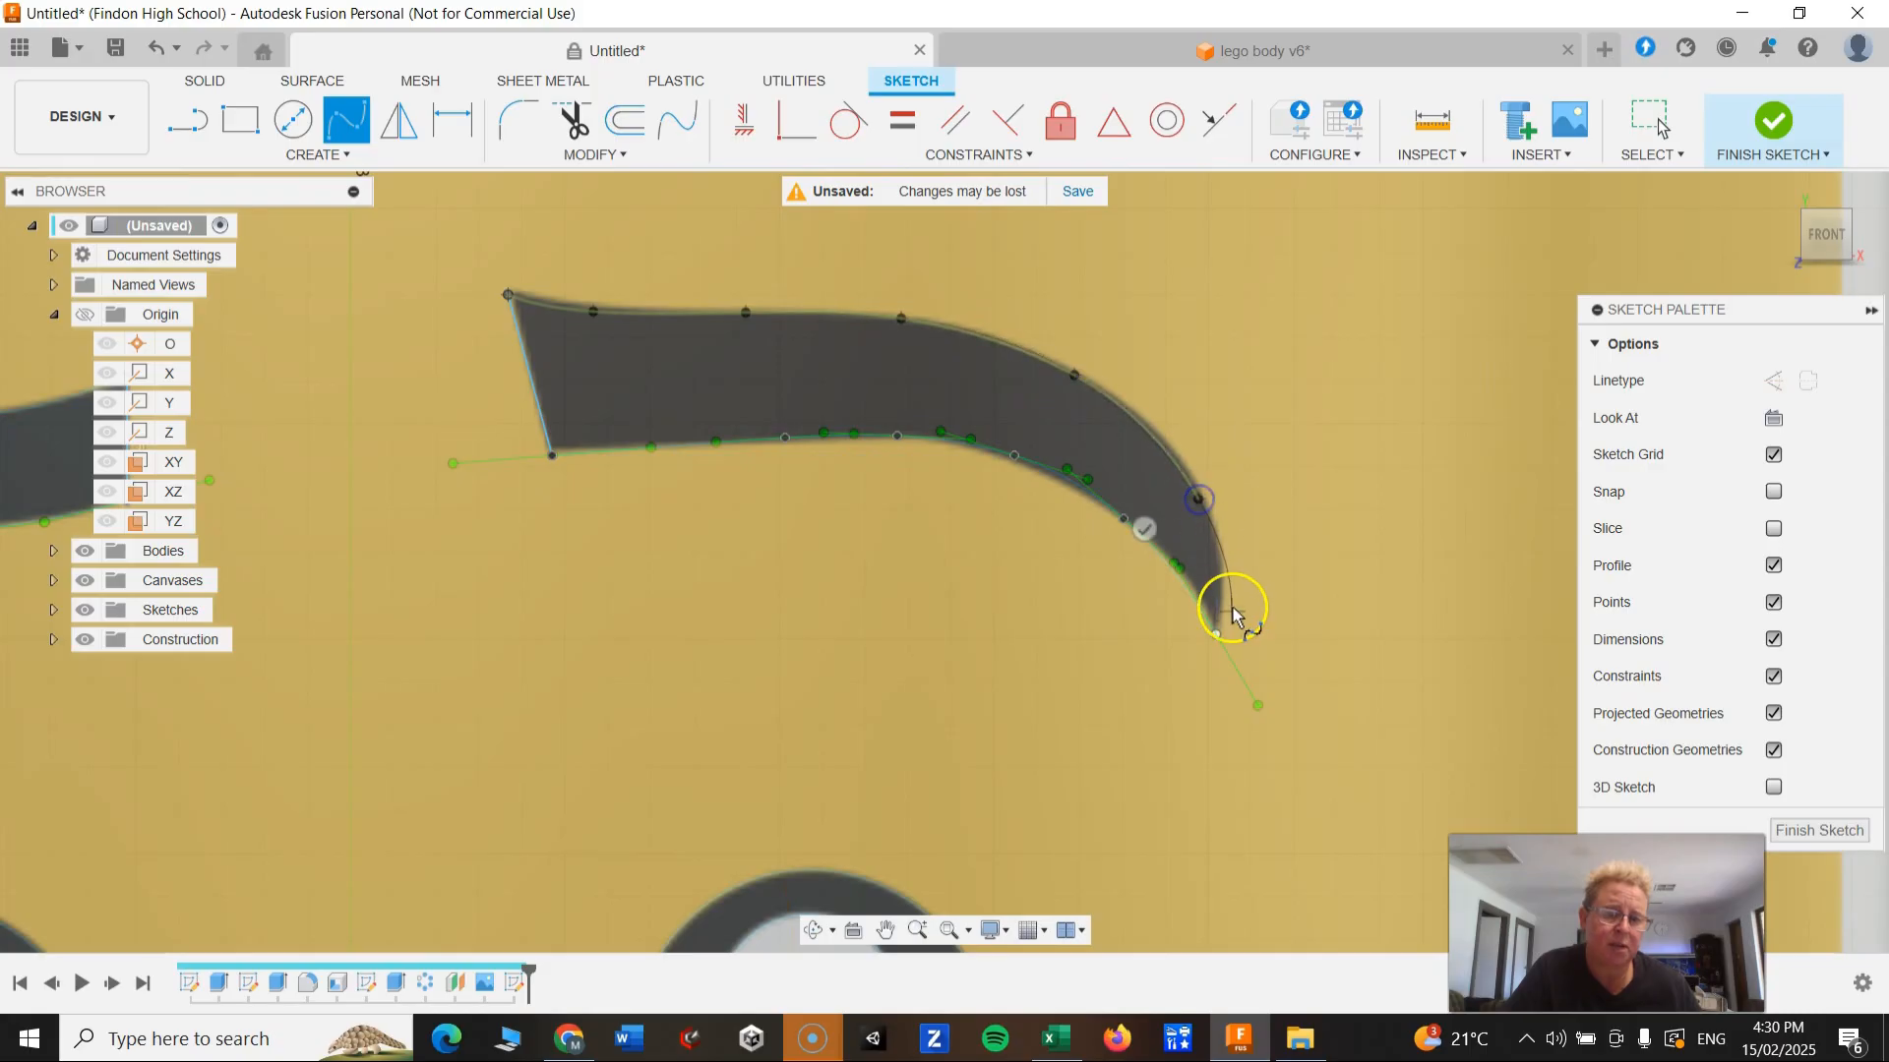
click(1216, 635)
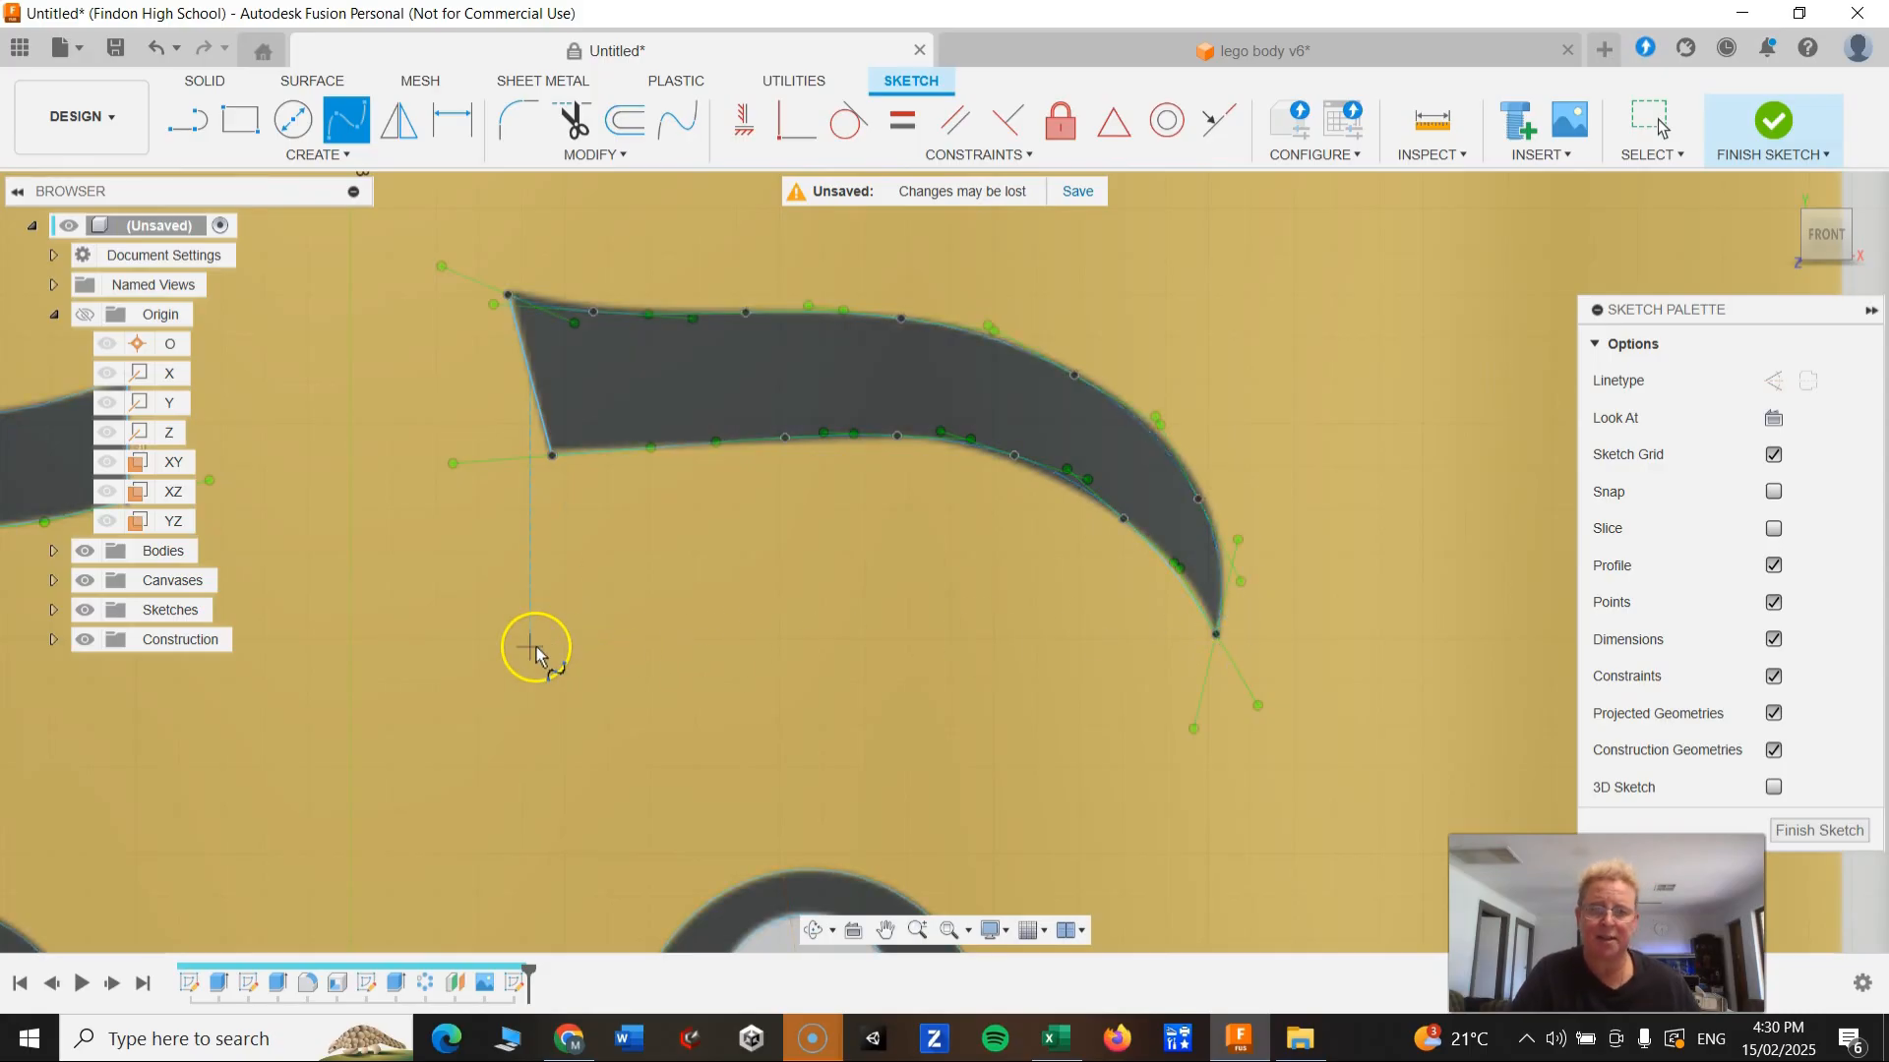
Step: Trace the upper edge of the white teeth in the mouth with a three-point spline from corner to corner
scroll(539, 303, up, 6)
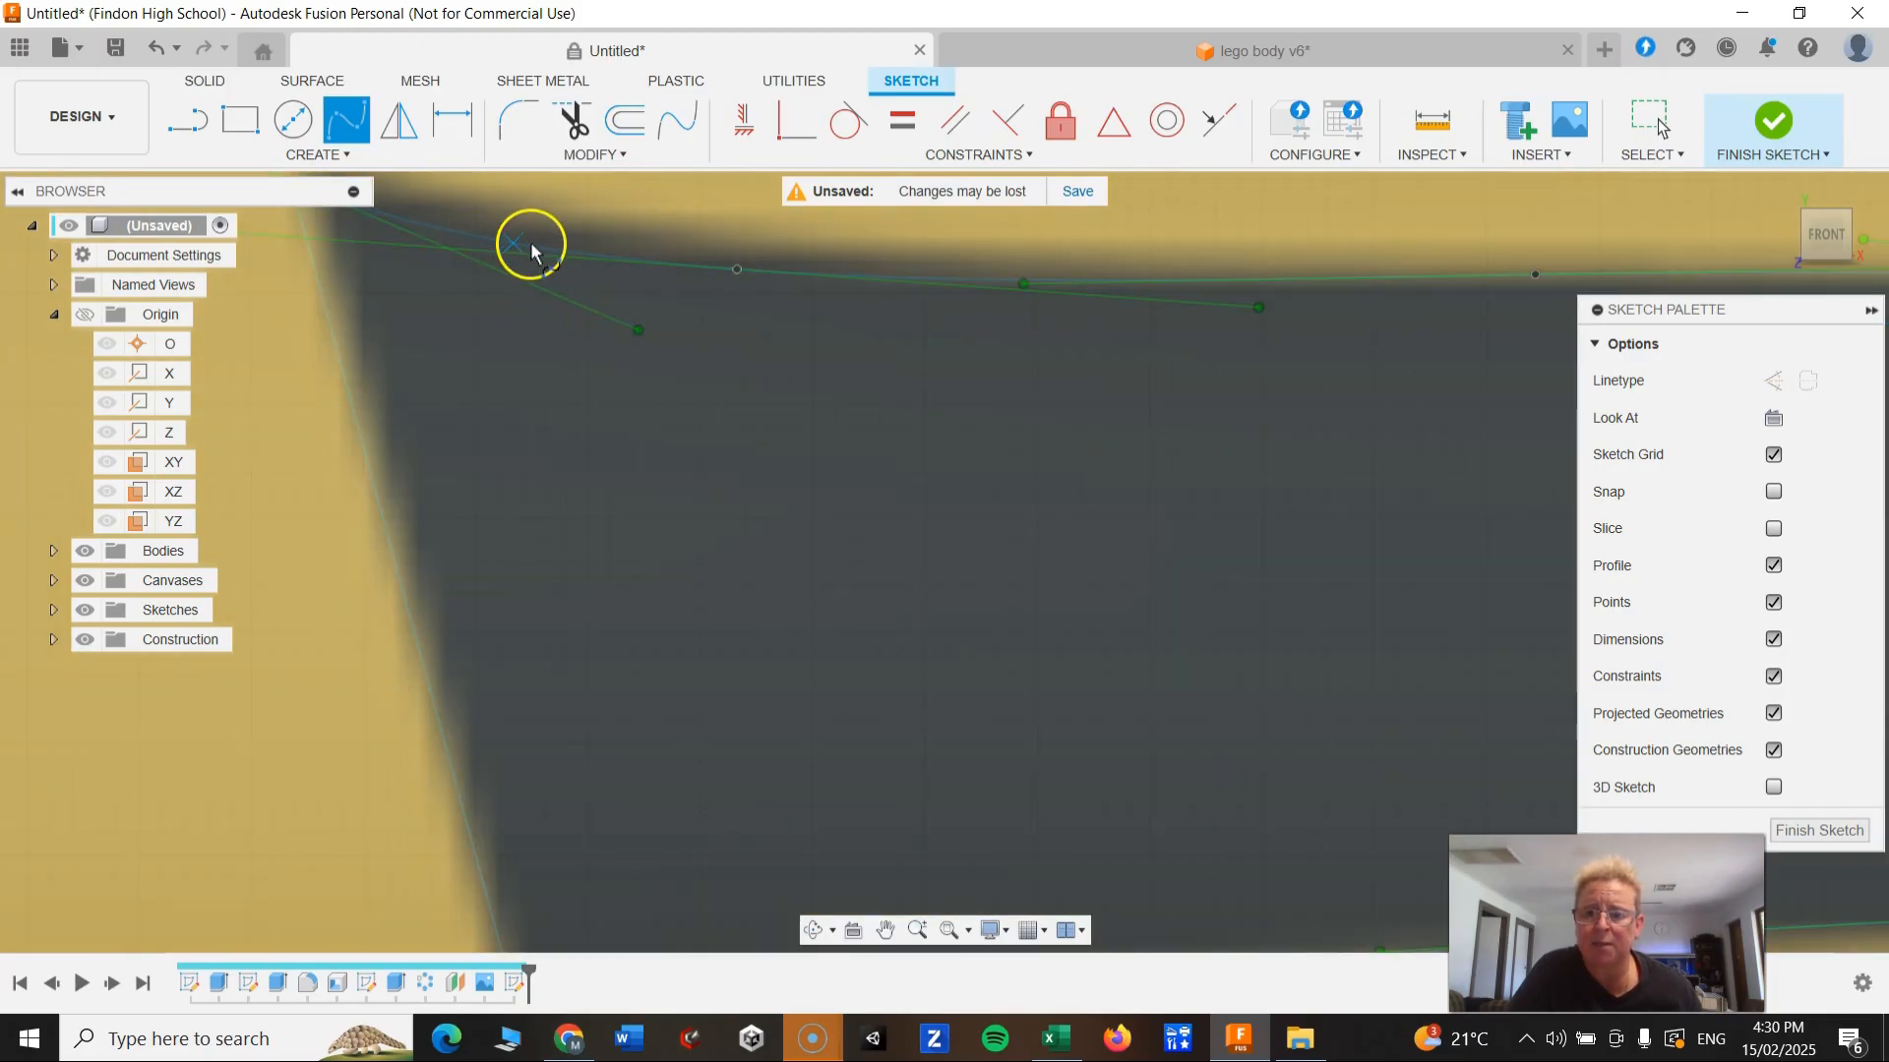
scroll(858, 595, down, 6)
scroll(708, 793, down, 2)
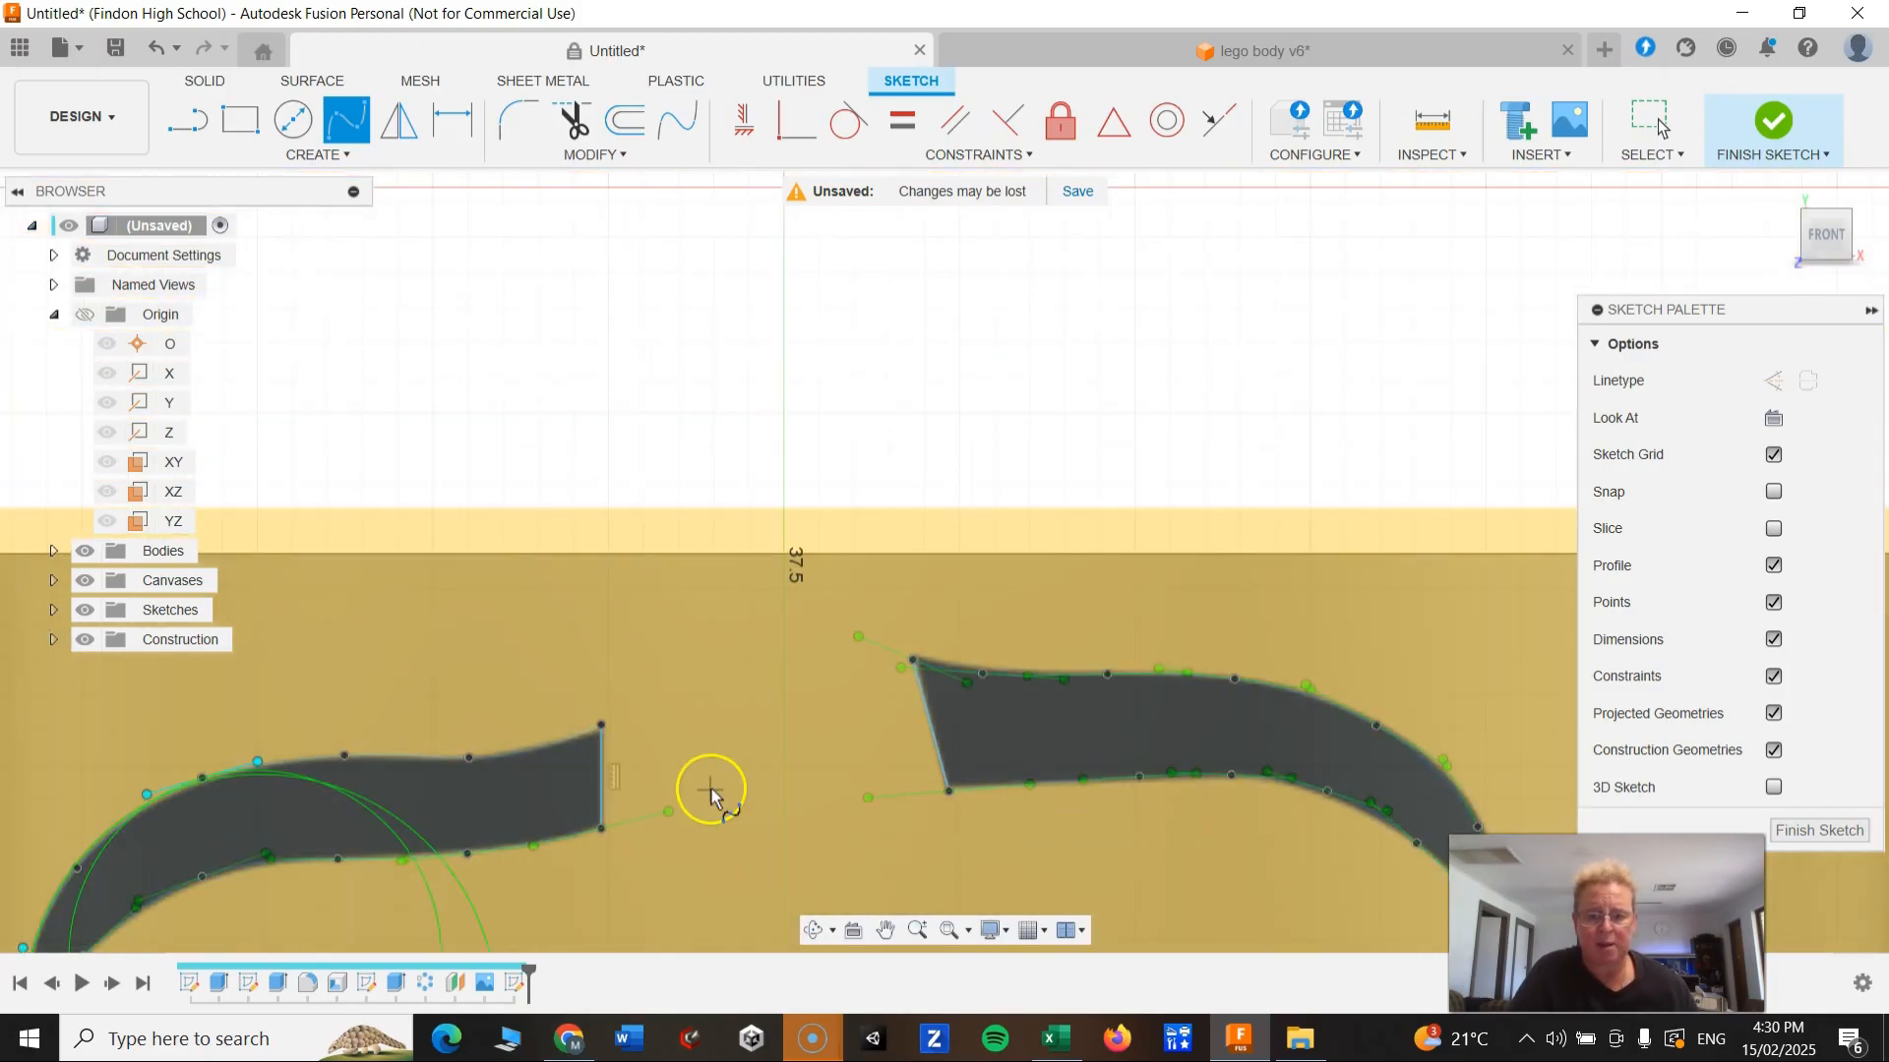
scroll(704, 307, down, 4)
scroll(852, 665, down, 2)
scroll(857, 675, down, 2)
middle_drag(822, 753, 793, 384)
middle_drag(811, 710, 810, 554)
middle_drag(756, 643, 754, 590)
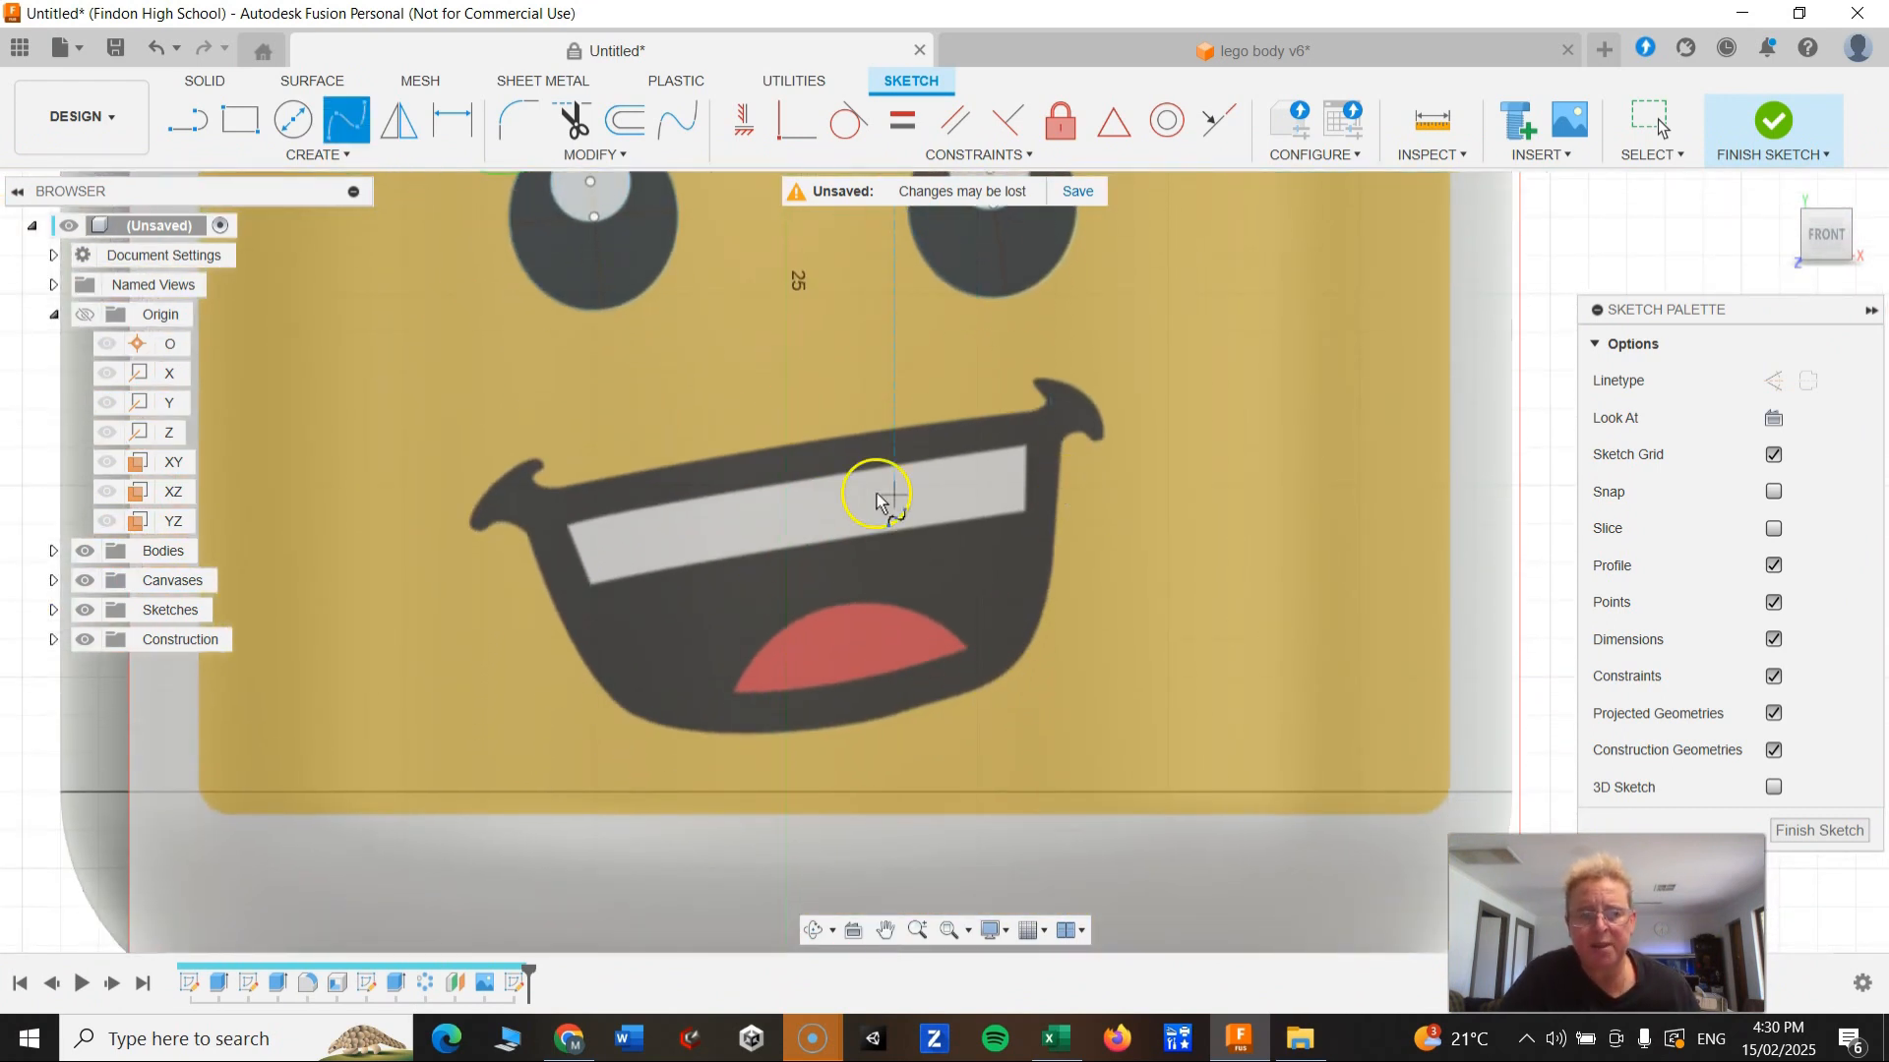
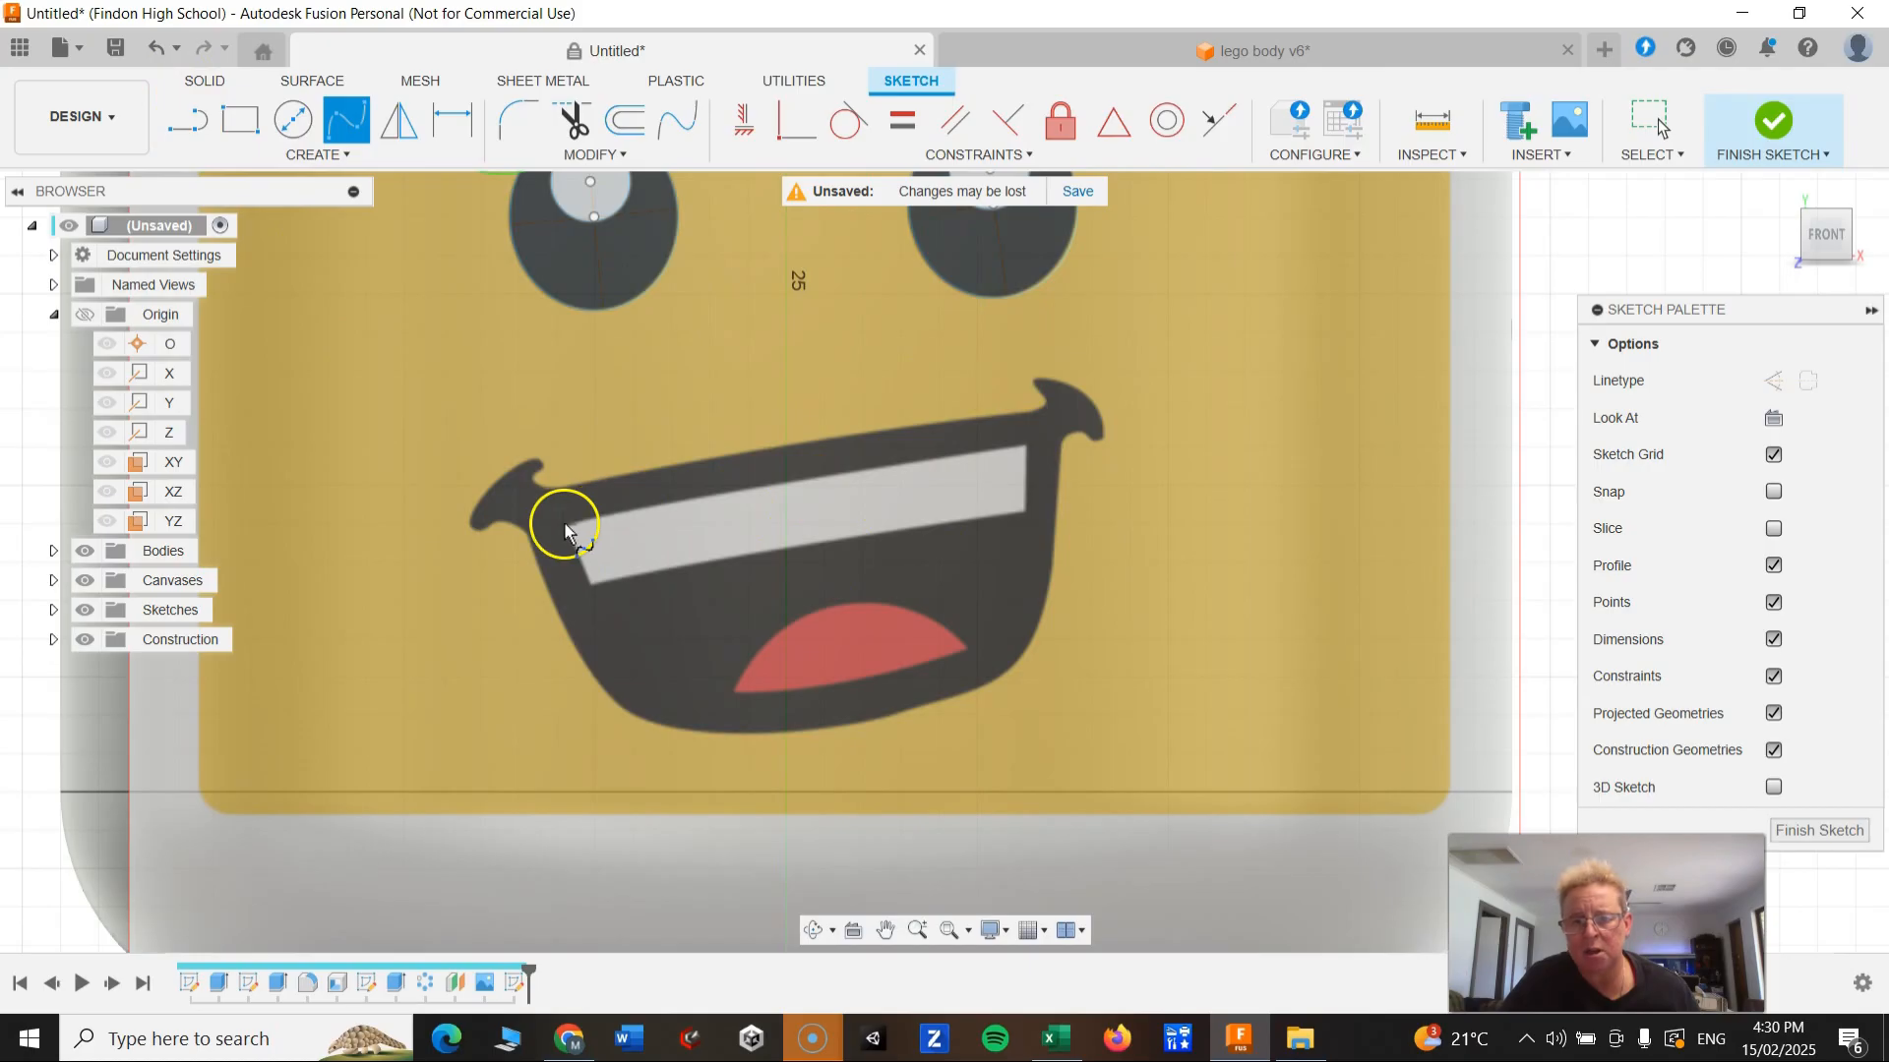
scroll(618, 551, down, 2)
scroll(618, 553, up, 3)
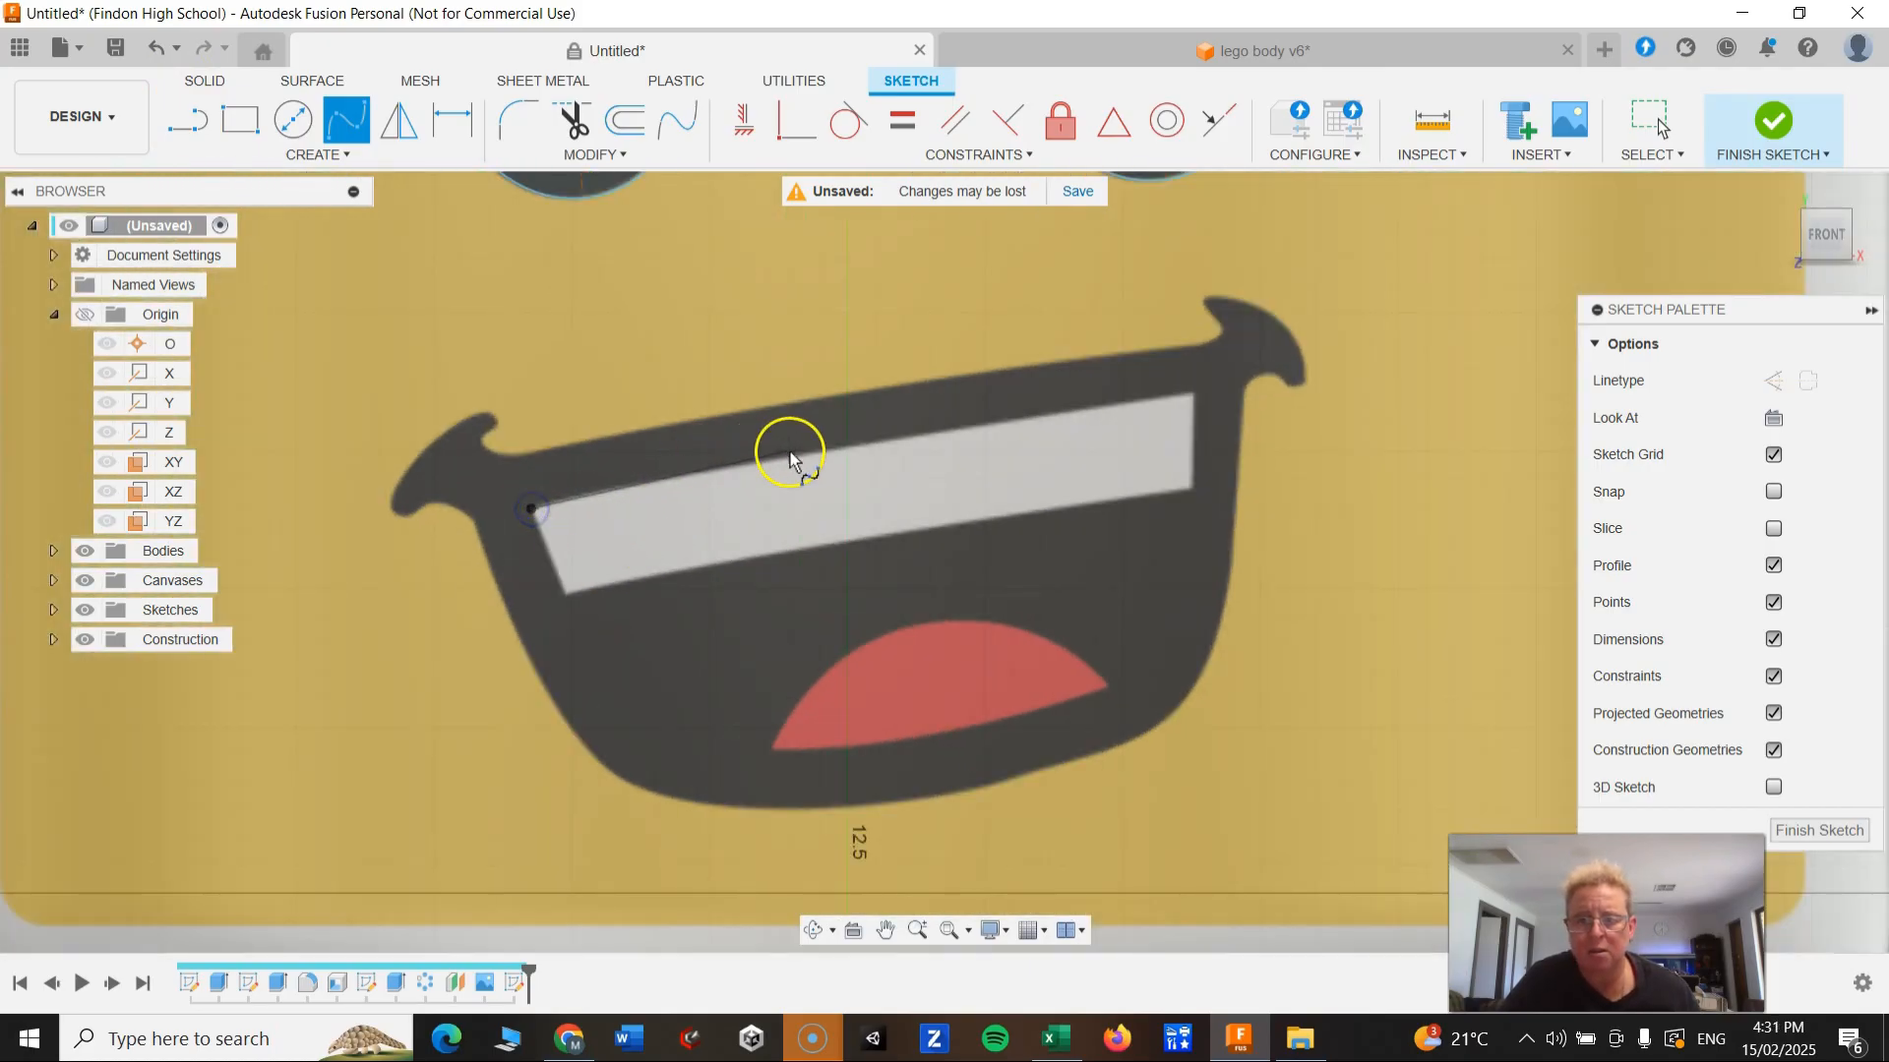
click(845, 443)
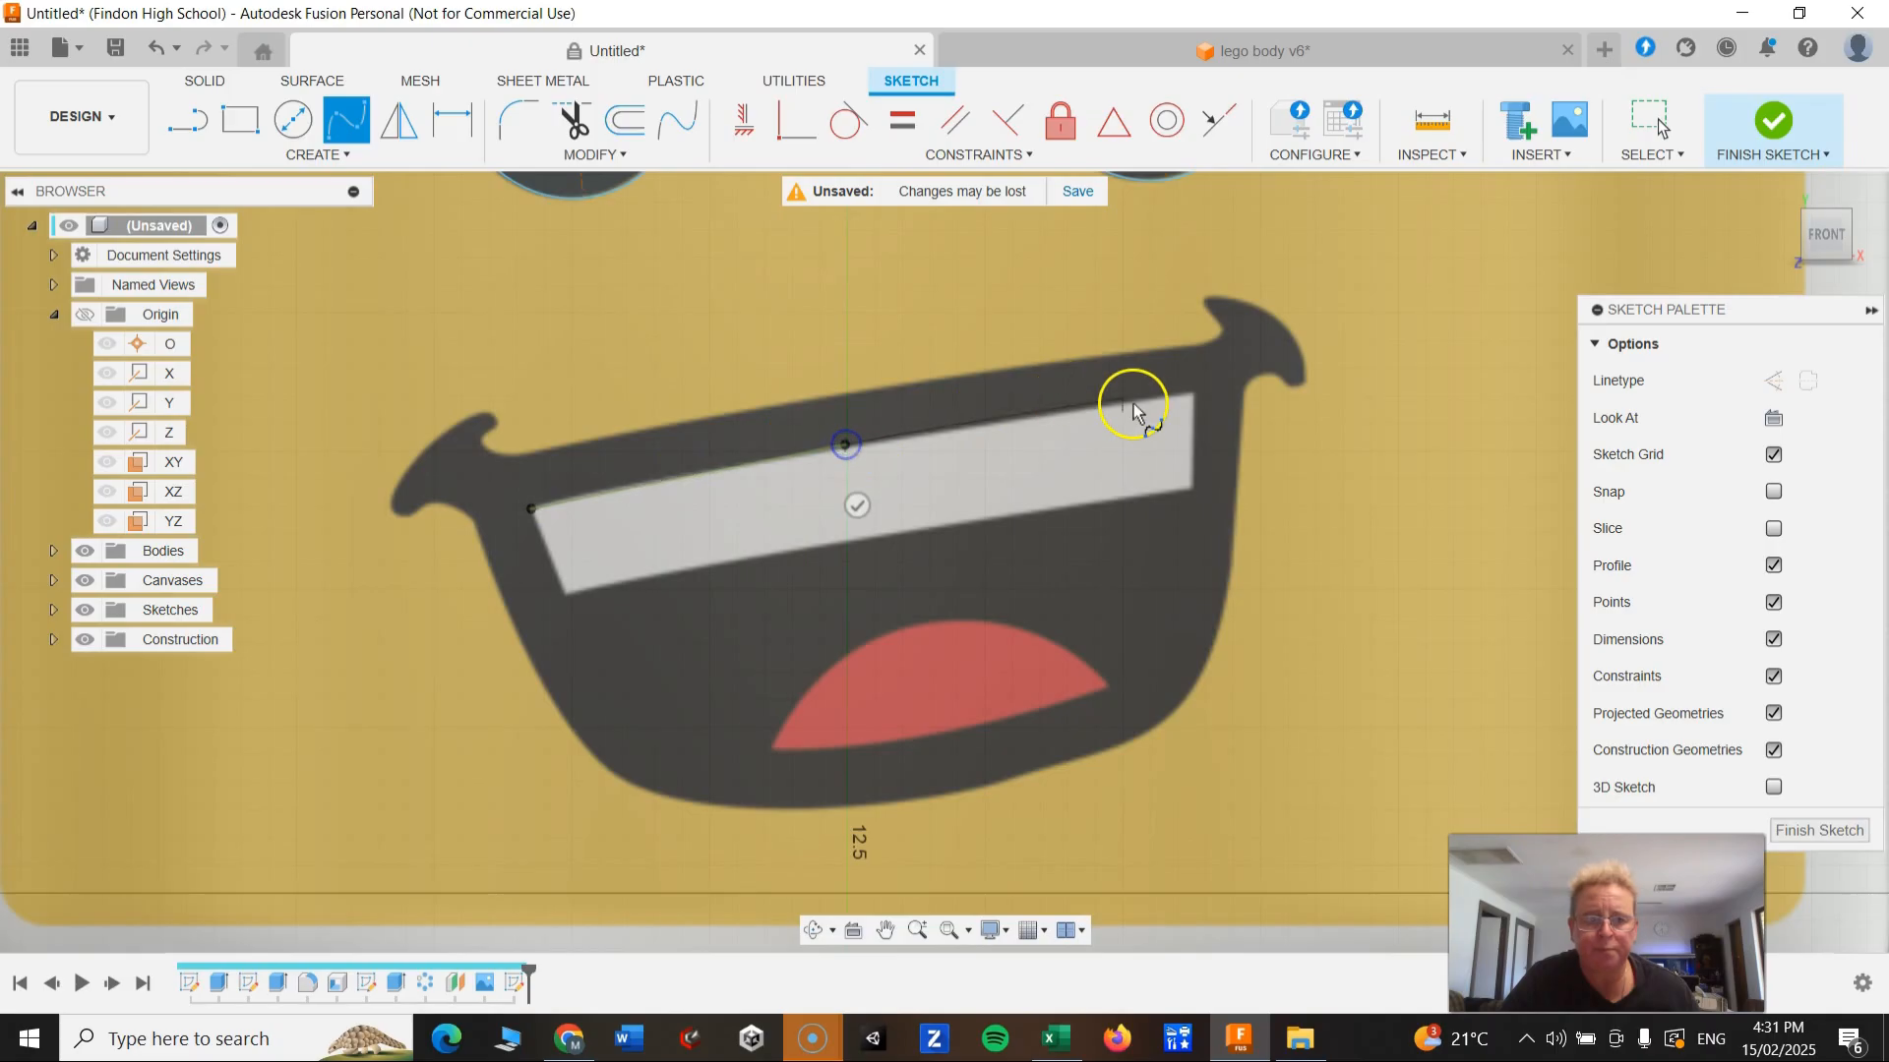
double_click(1195, 391)
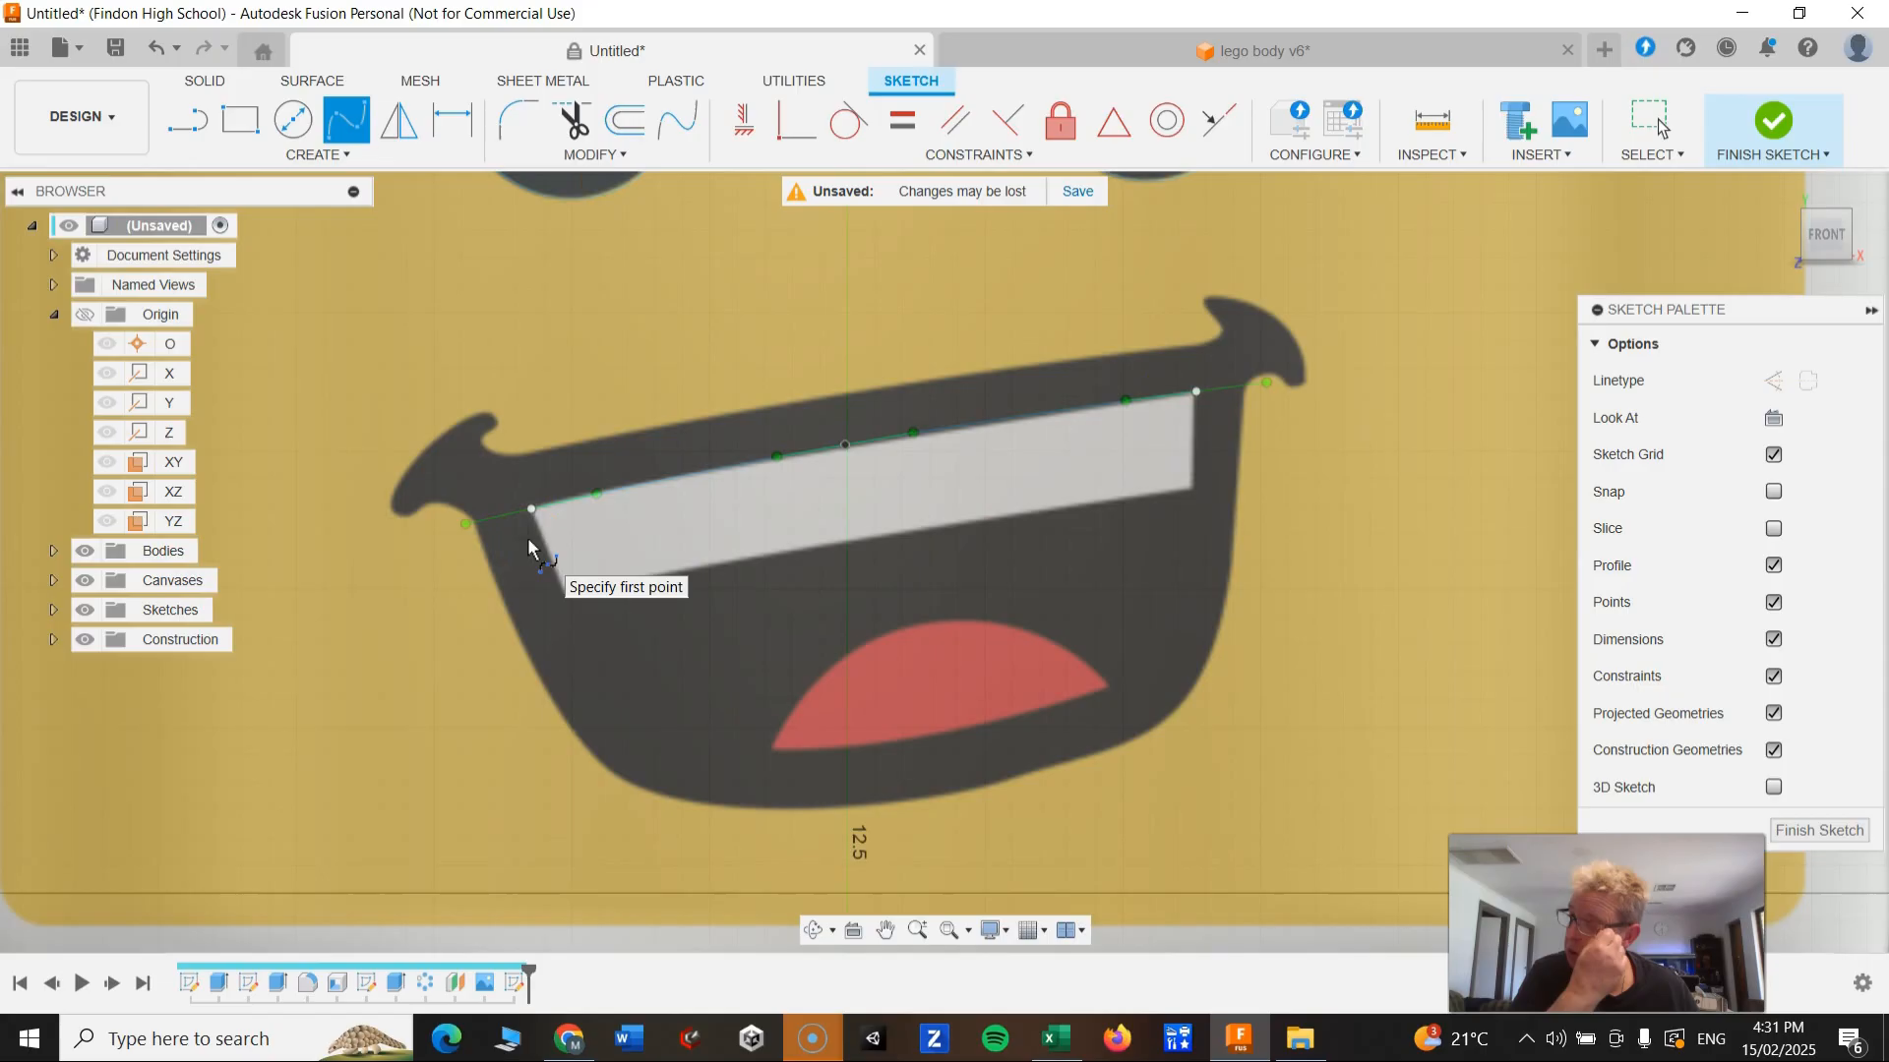
Step: Close the teeth outline with splines along its right, lower and left edges, adding a middle fit point on the lower edge
click(549, 514)
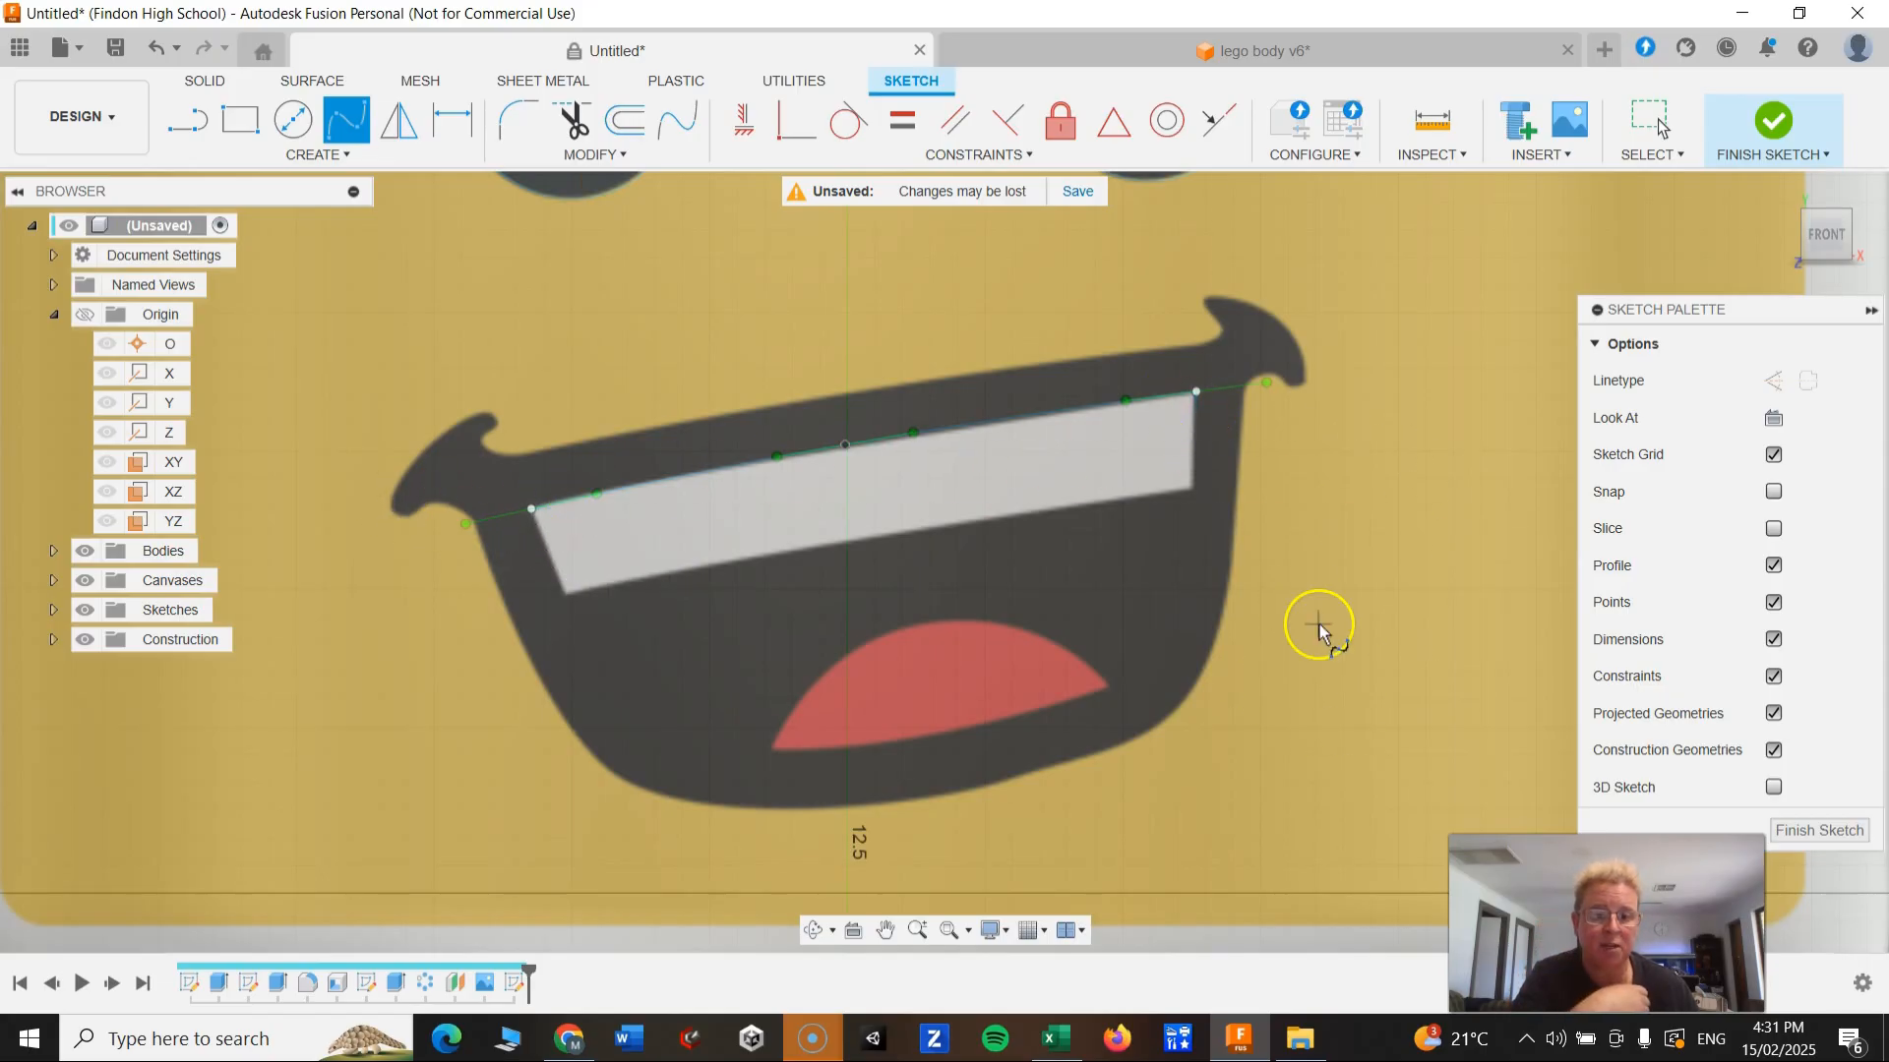
click(1196, 393)
click(1195, 487)
key(Return)
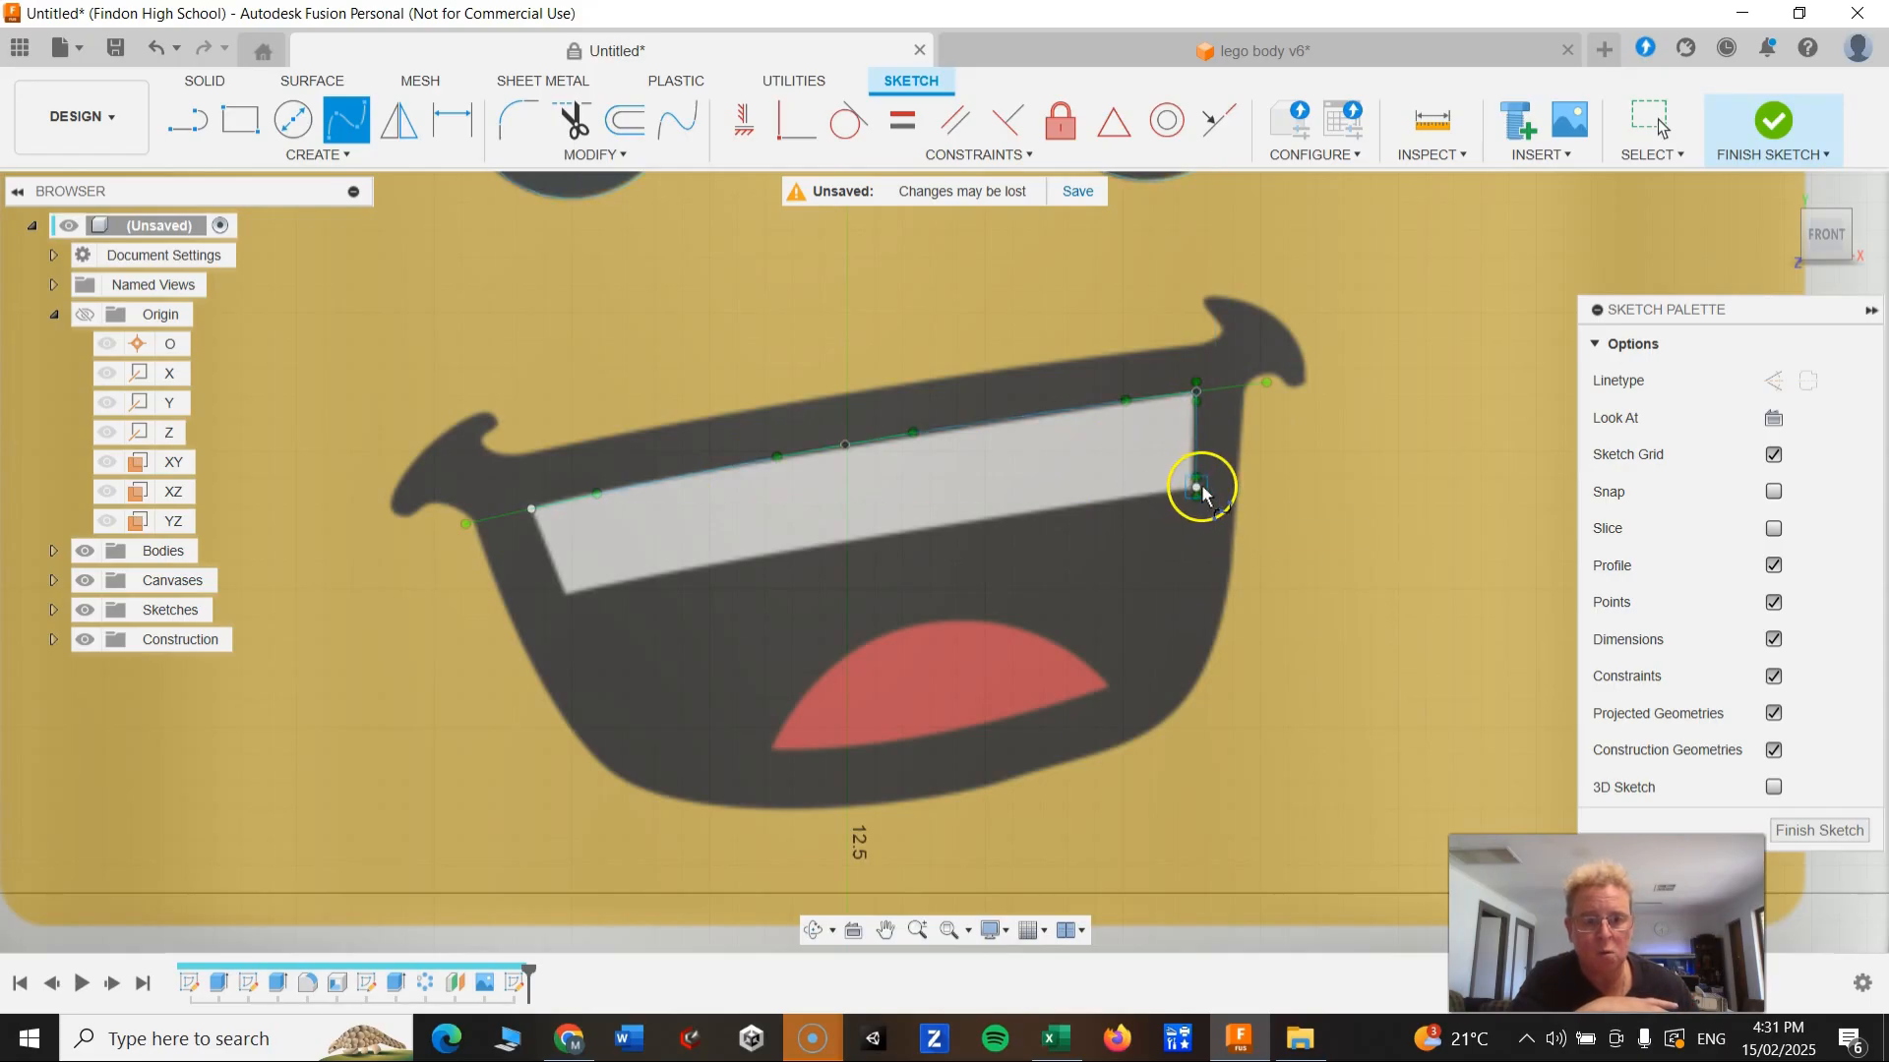
click(1196, 488)
click(837, 544)
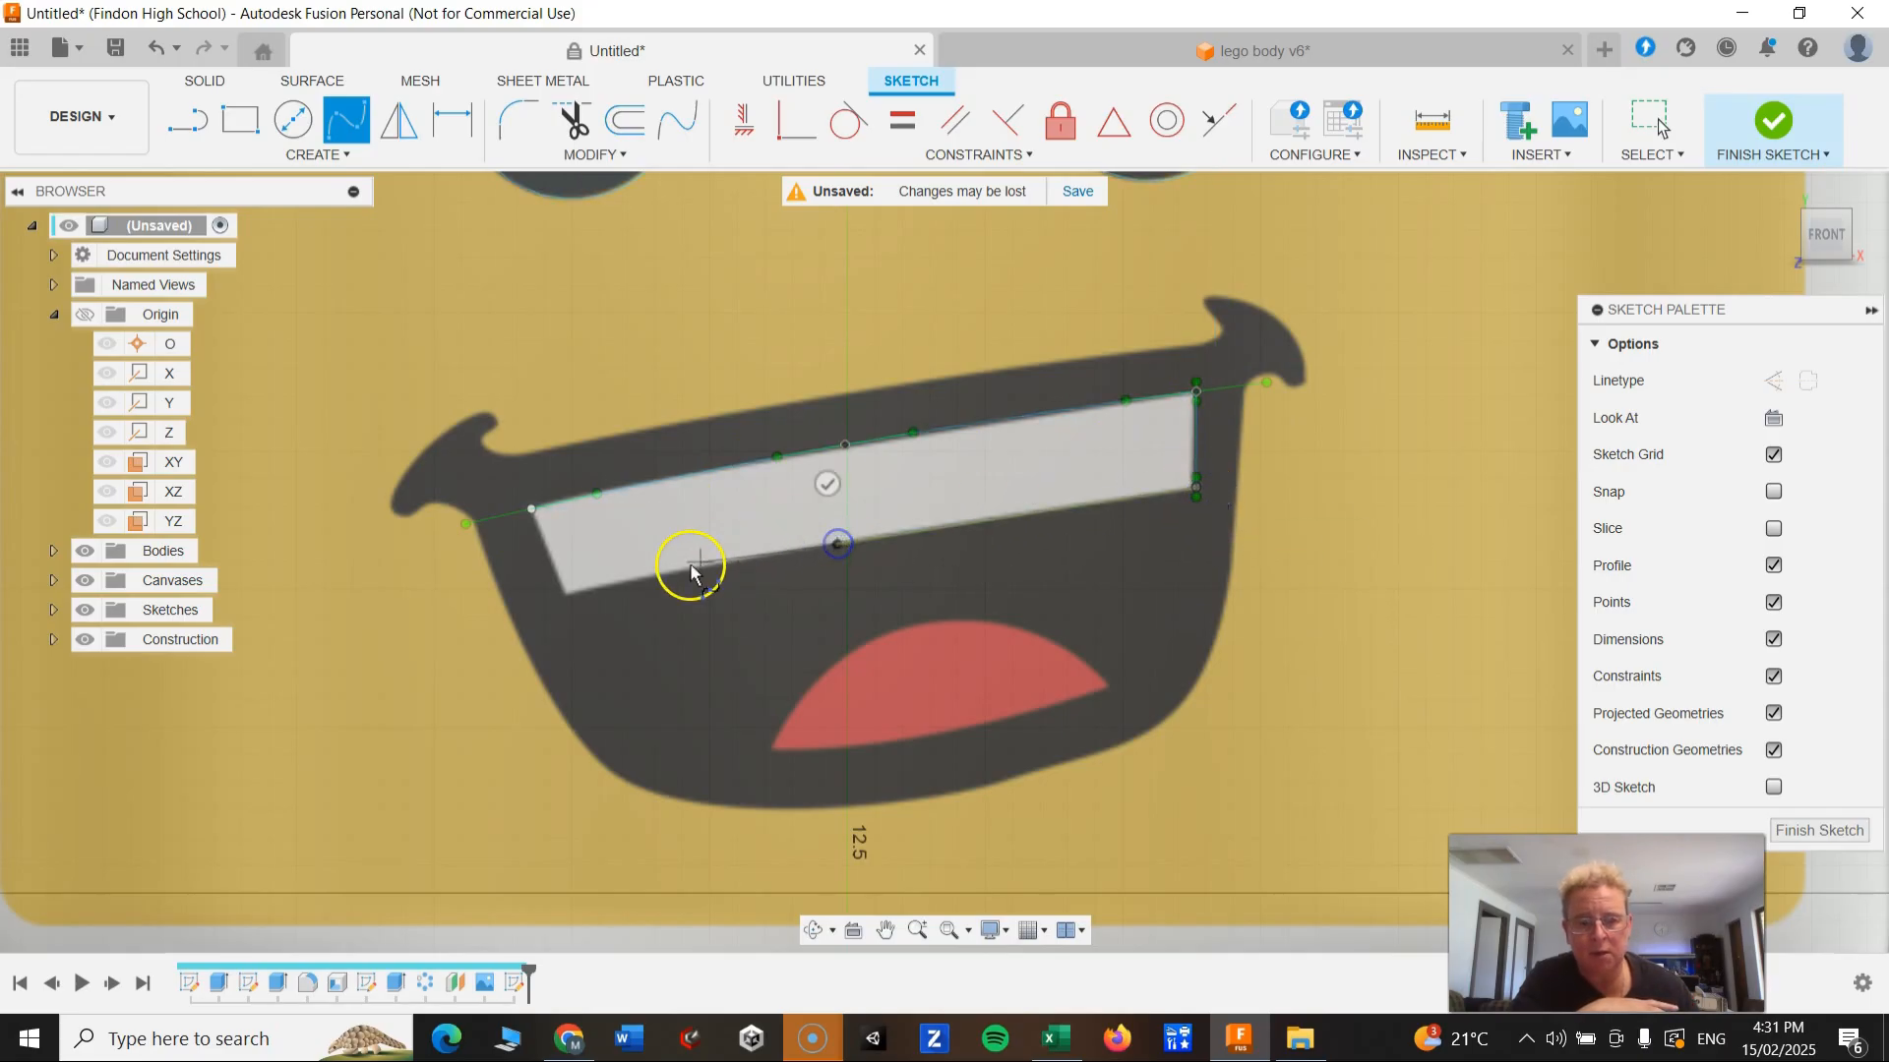
click(563, 596)
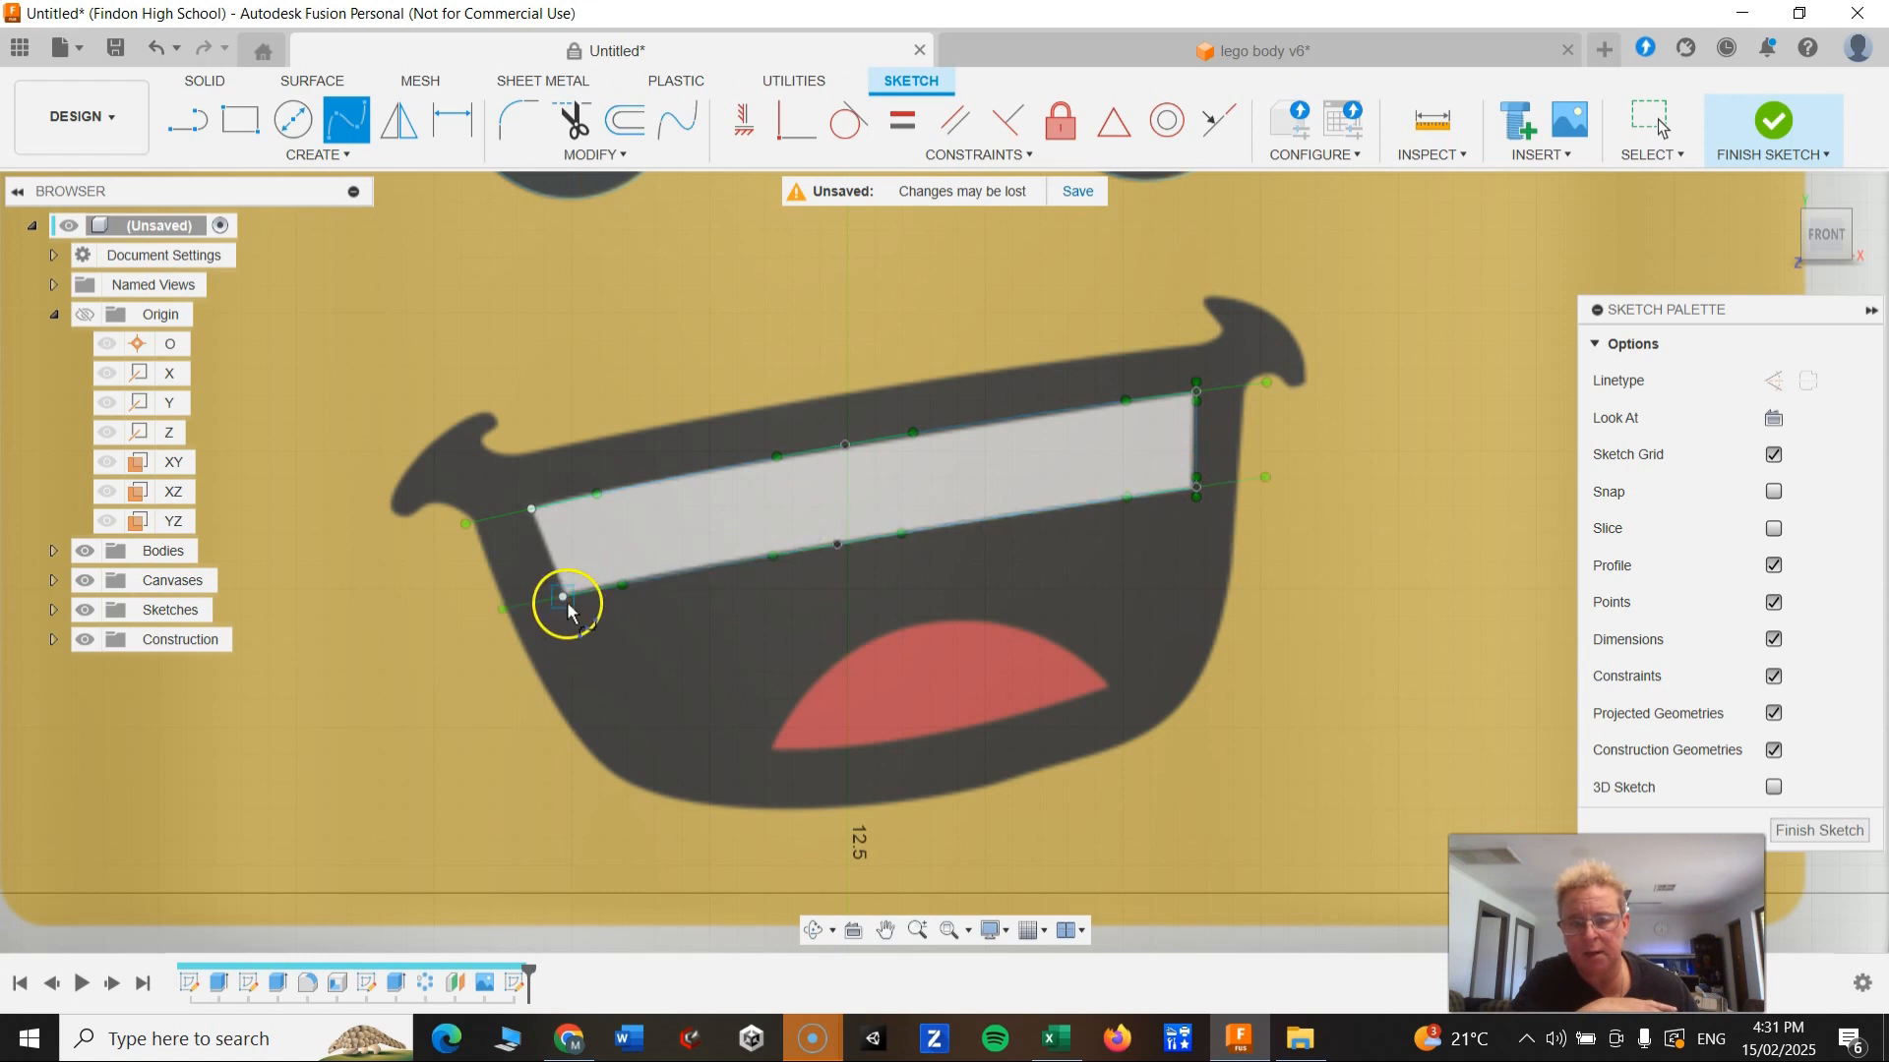
click(531, 511)
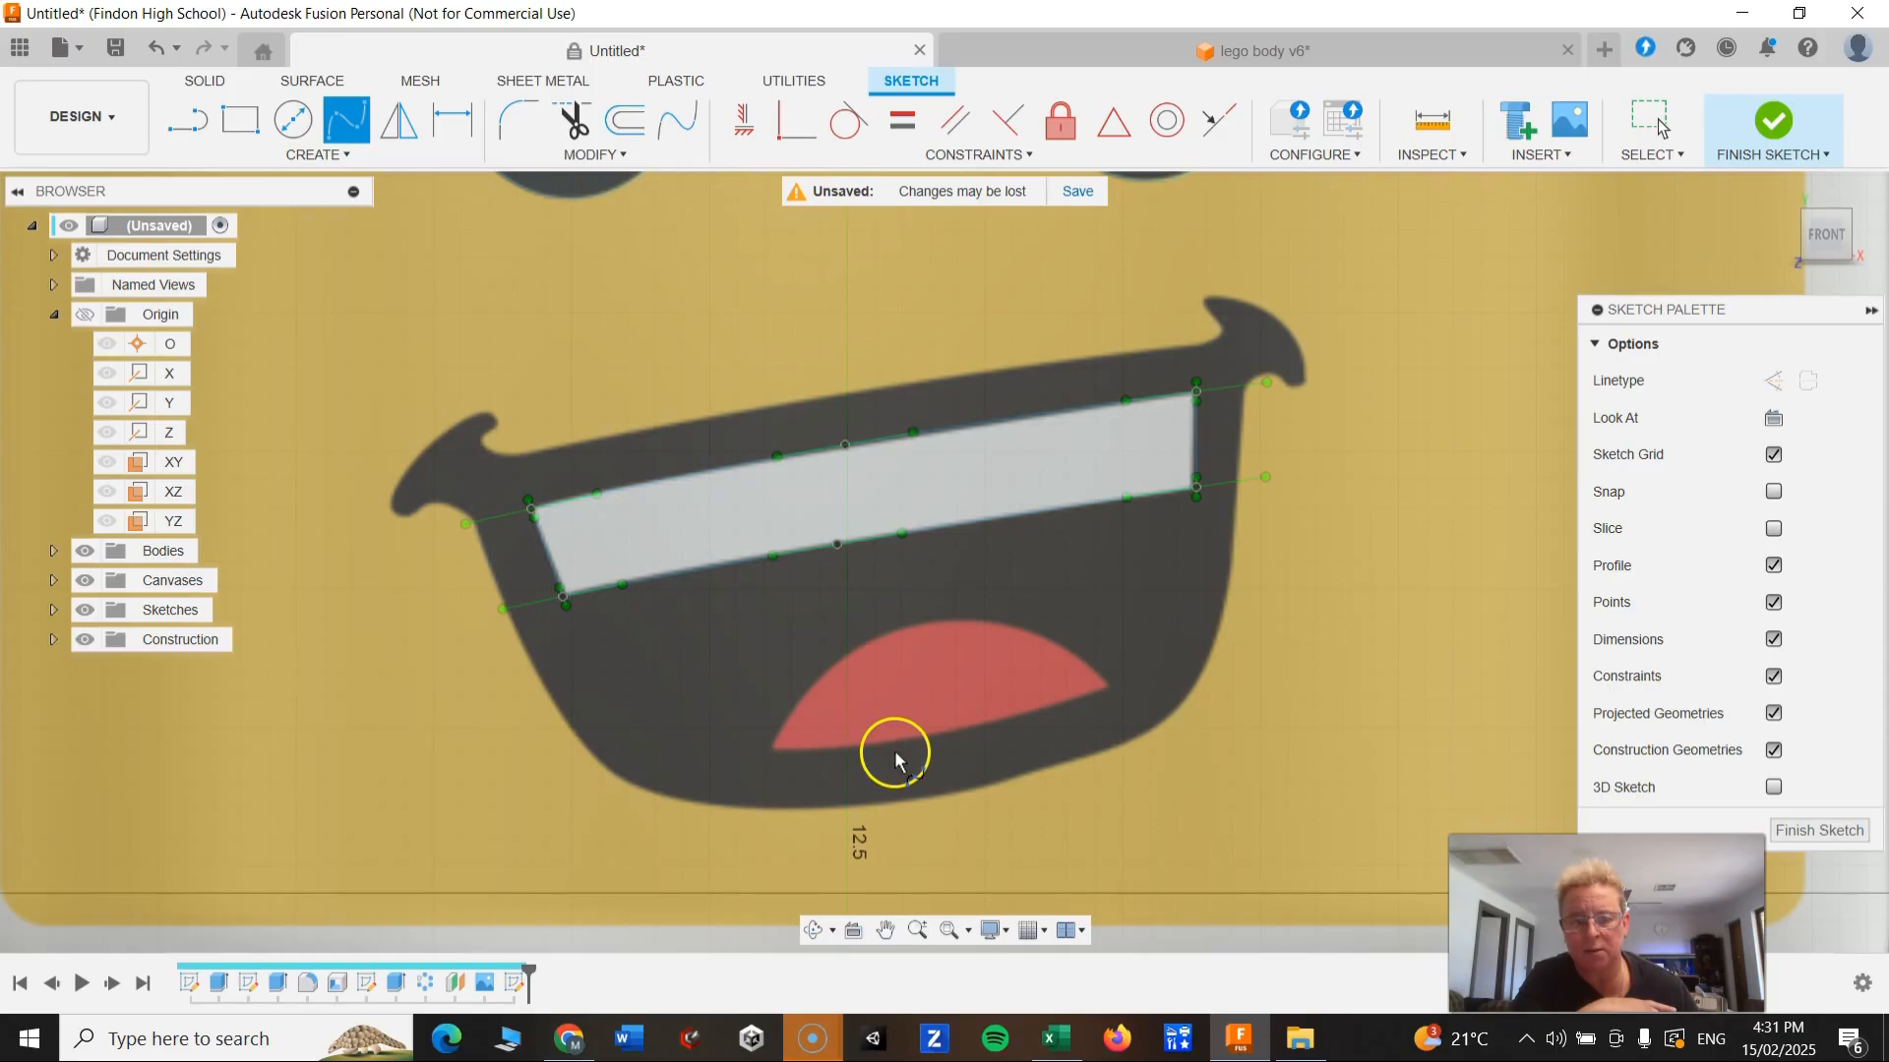
Step: Draw a two-point spline between the red tongue's lower corners and bend it with its tangent handles to follow the lower edge
click(773, 751)
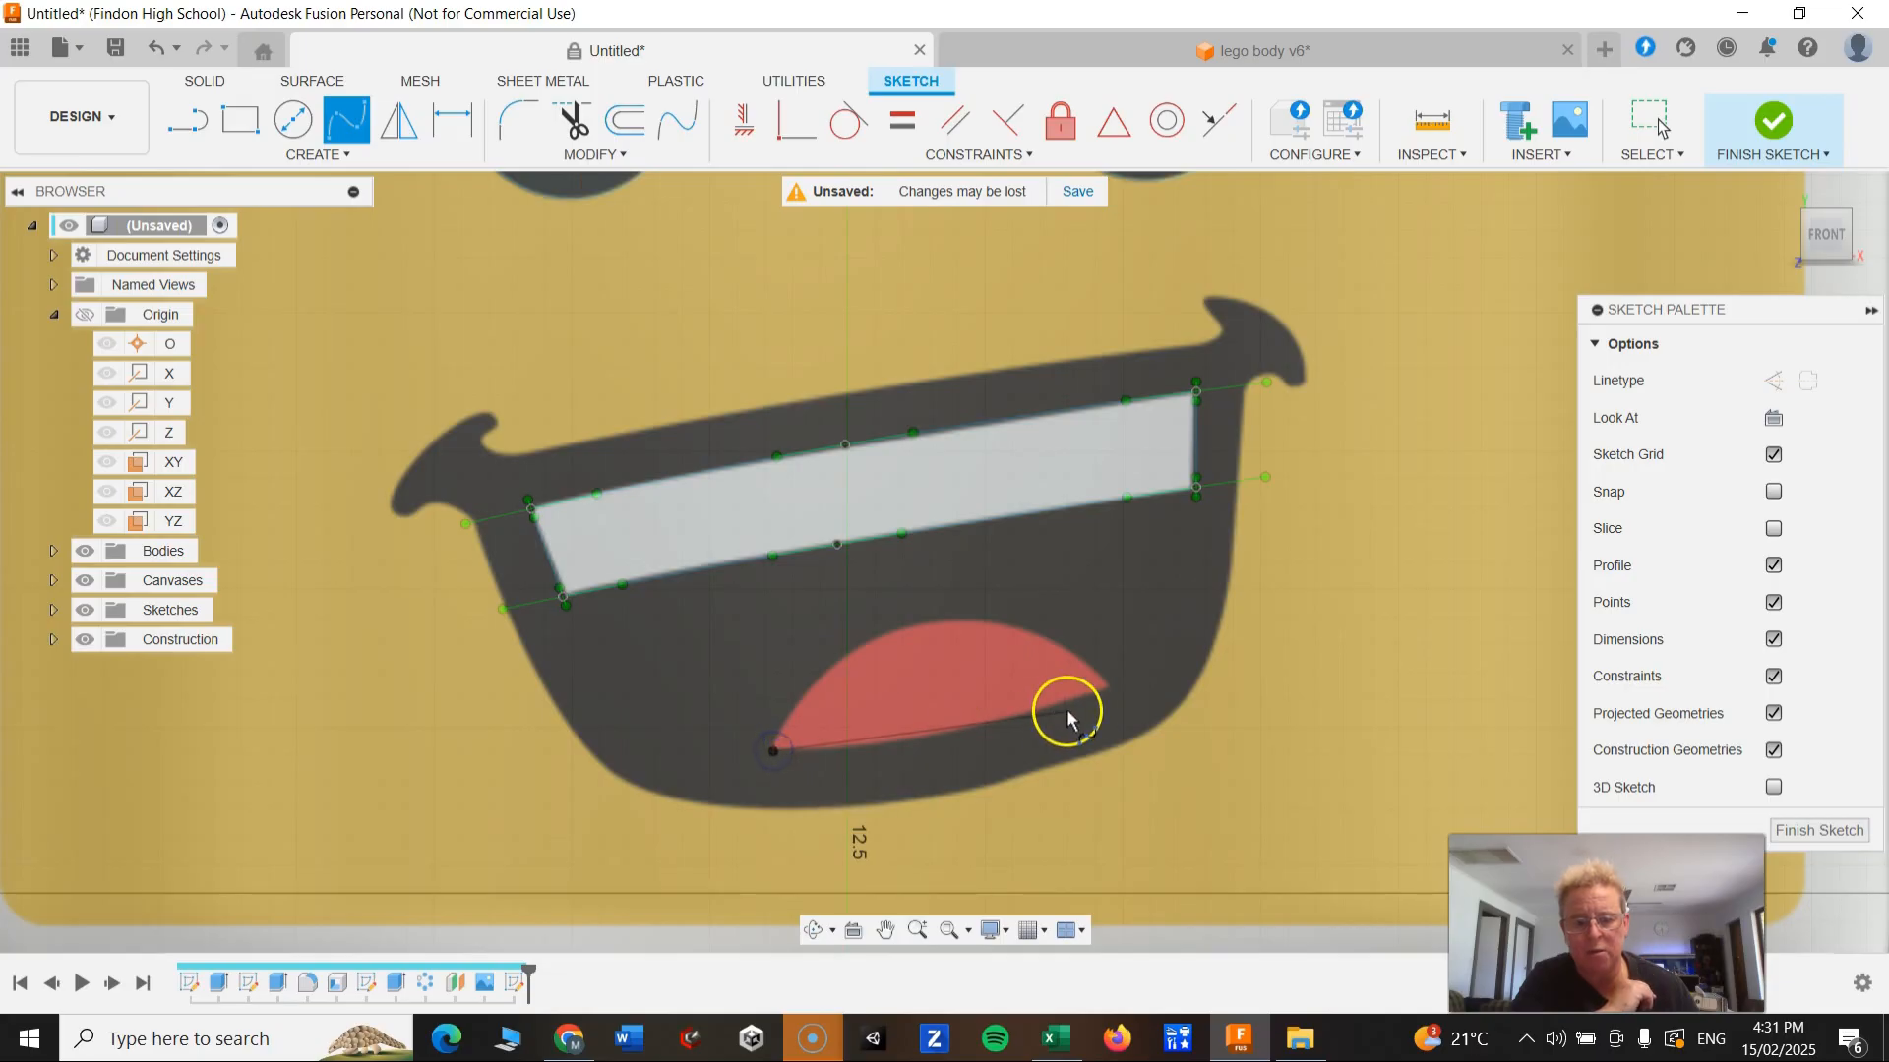
double_click(1110, 689)
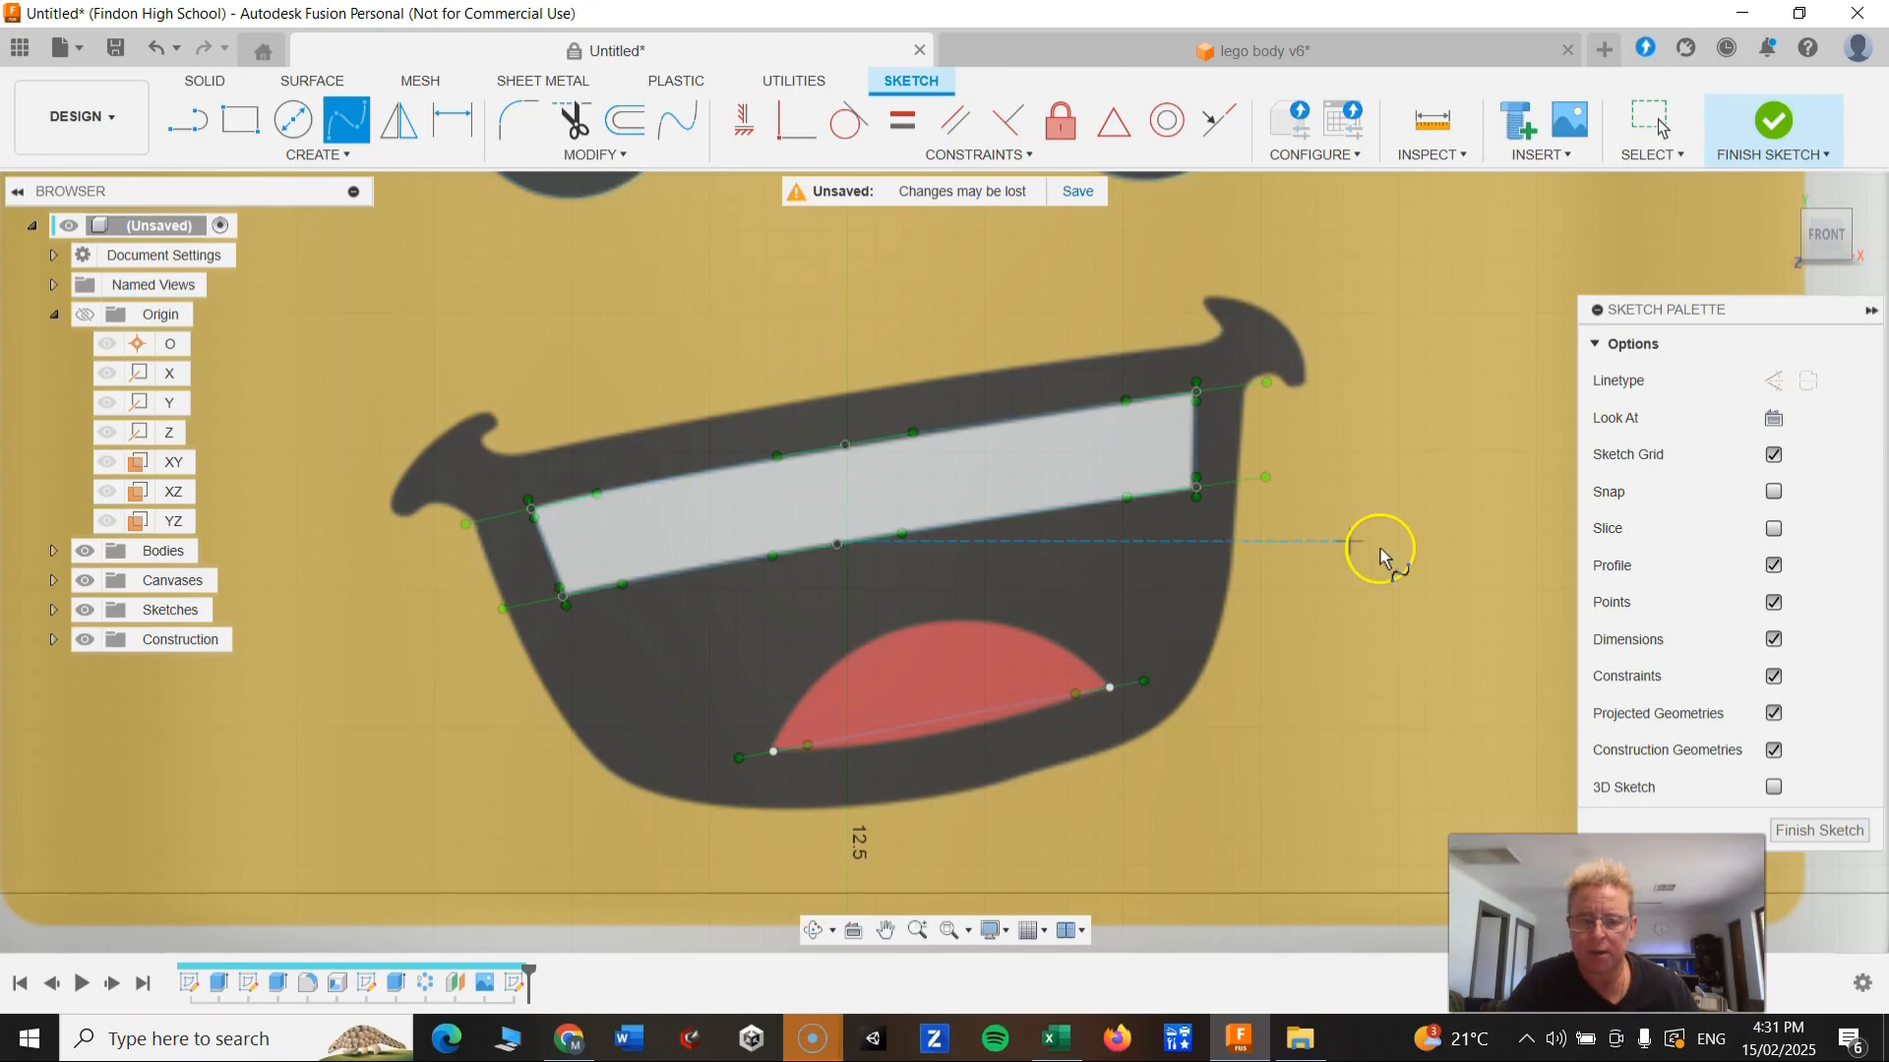
key(Escape)
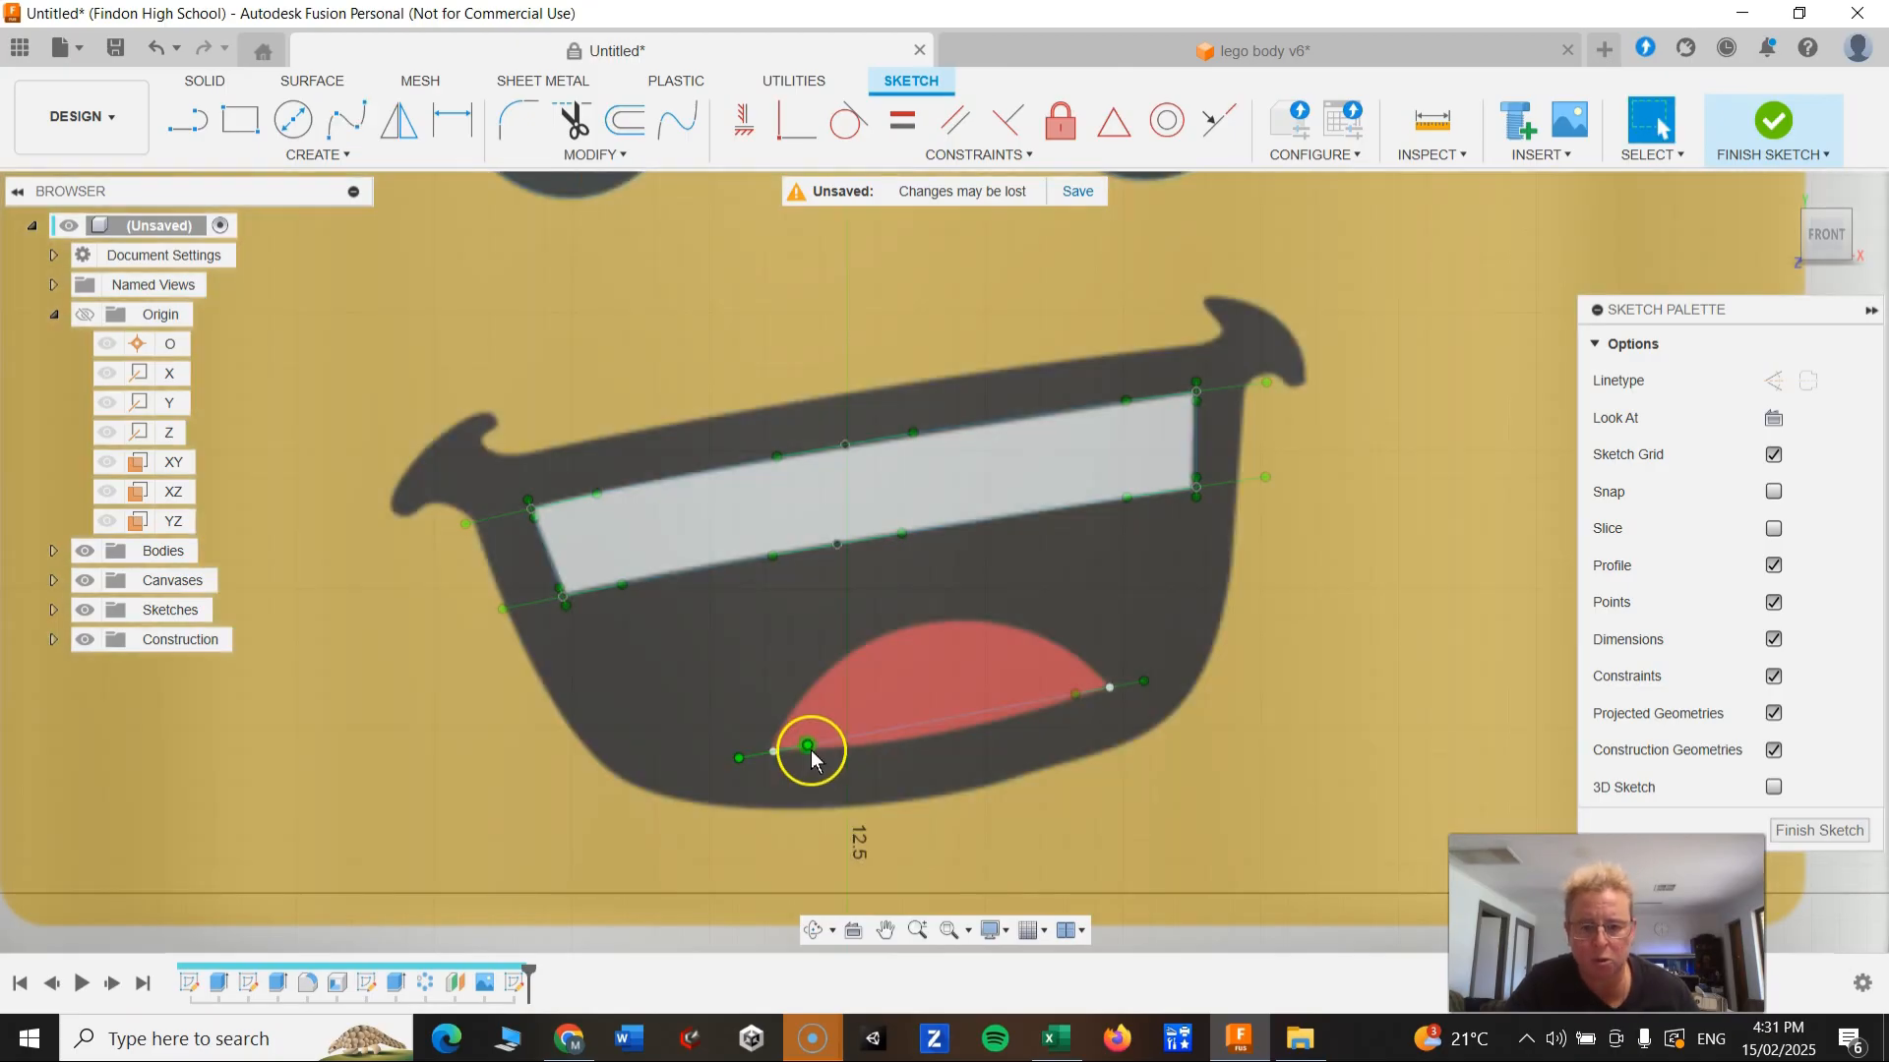
drag(809, 746, 834, 754)
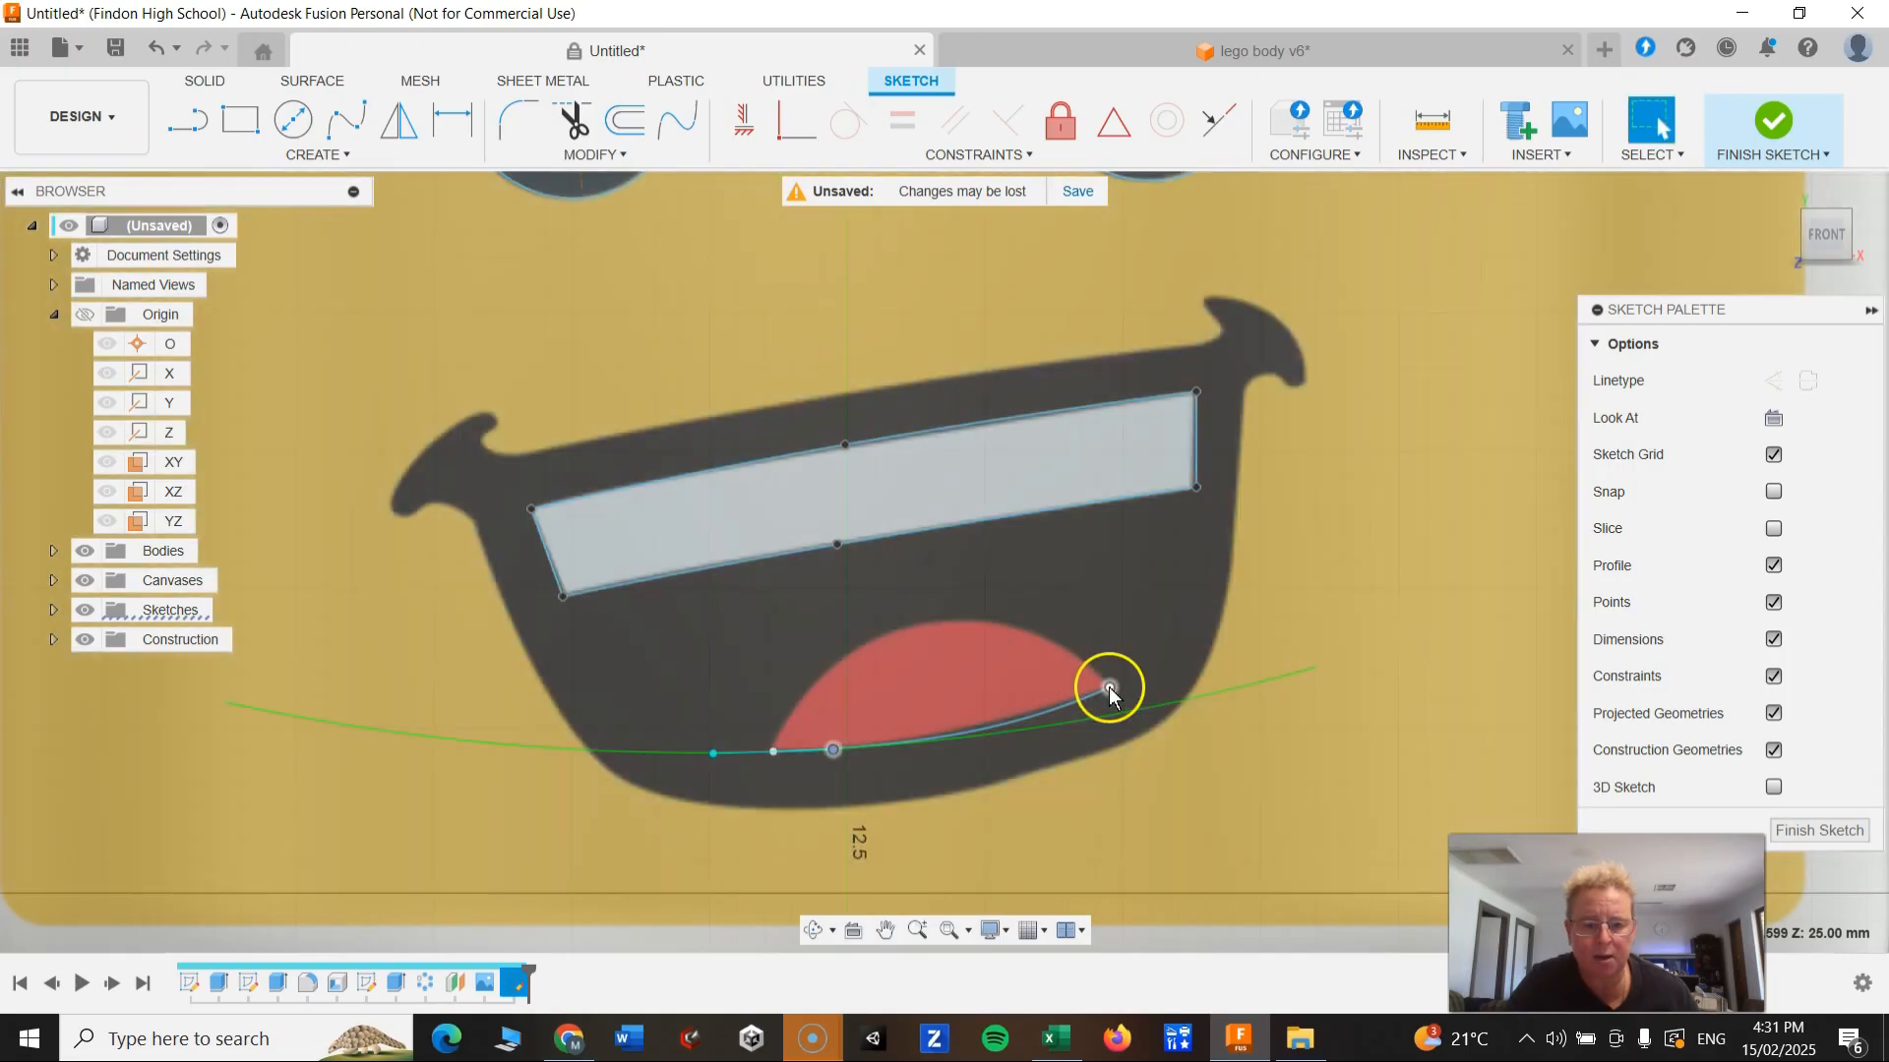
click(1108, 686)
scroll(1059, 722, up, 3)
drag(1111, 678, 1088, 681)
click(1306, 714)
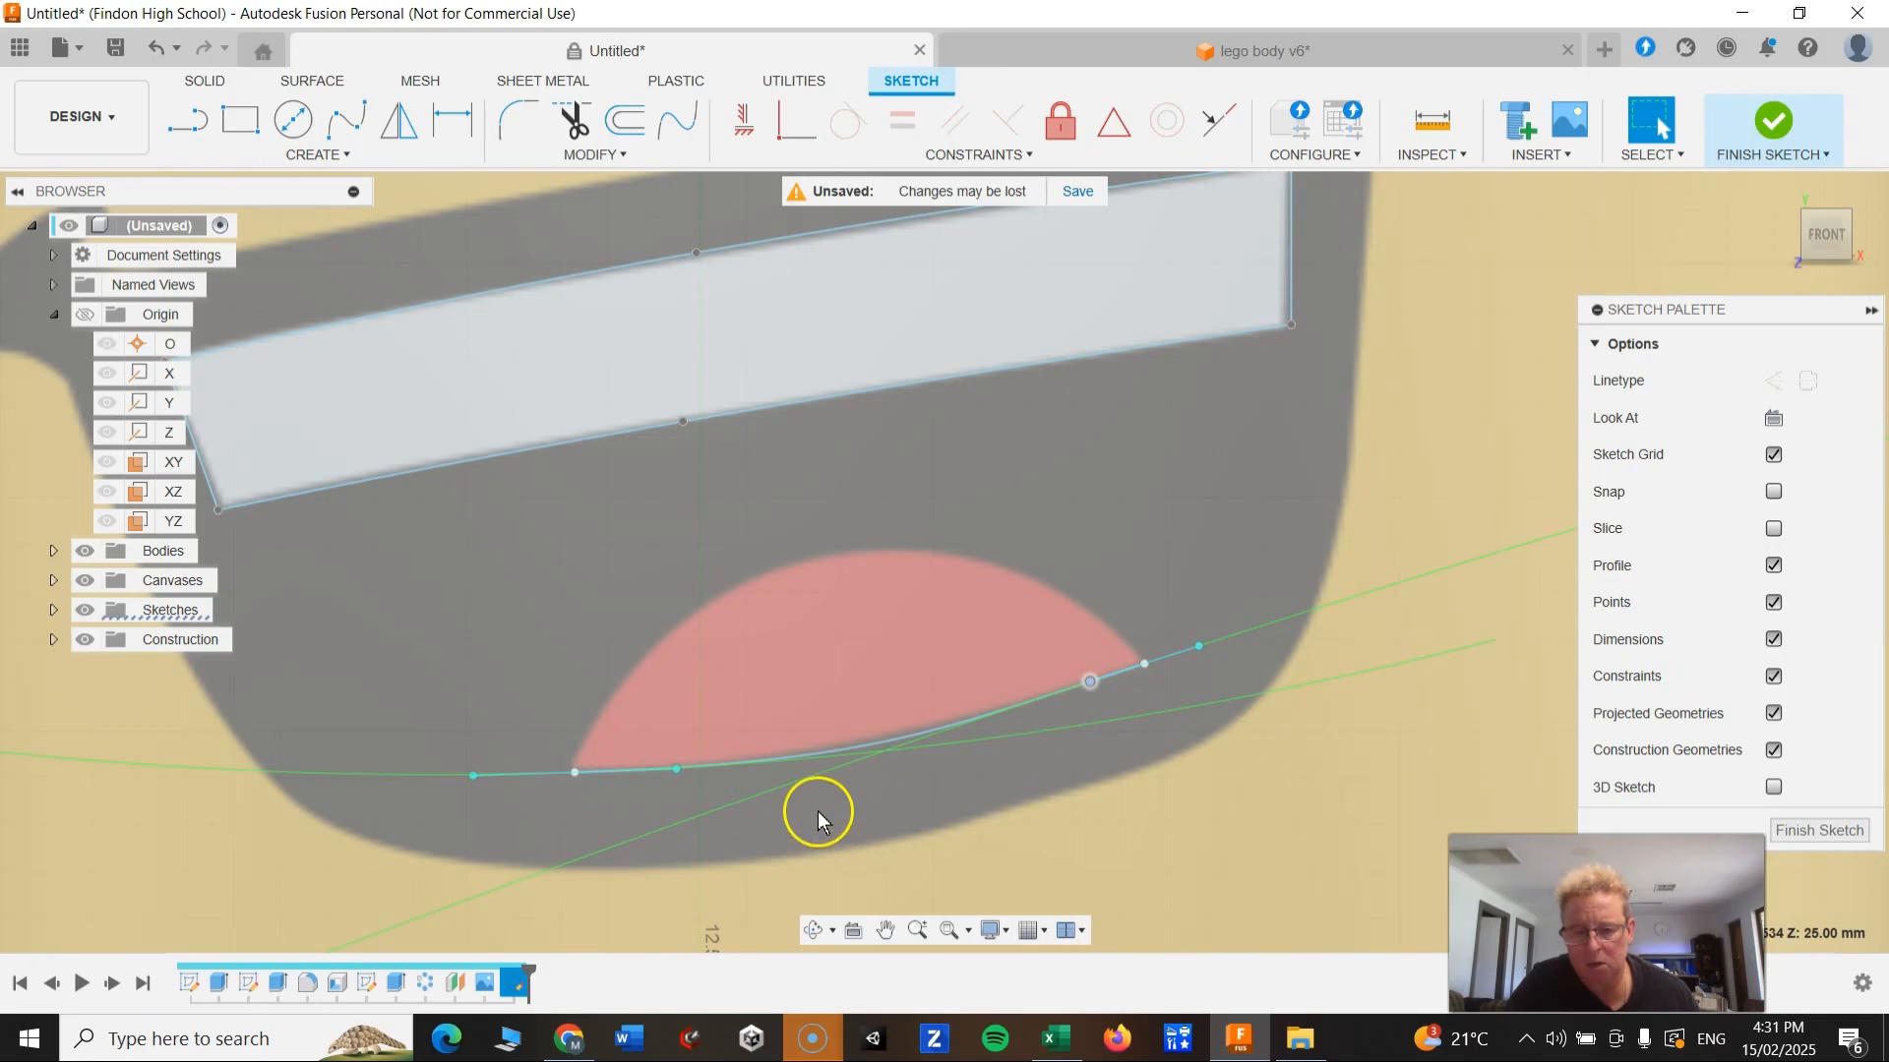
Step: Trace the tongue's curved upper edge with a fit point spline joining both ends of the lower curve
click(345, 119)
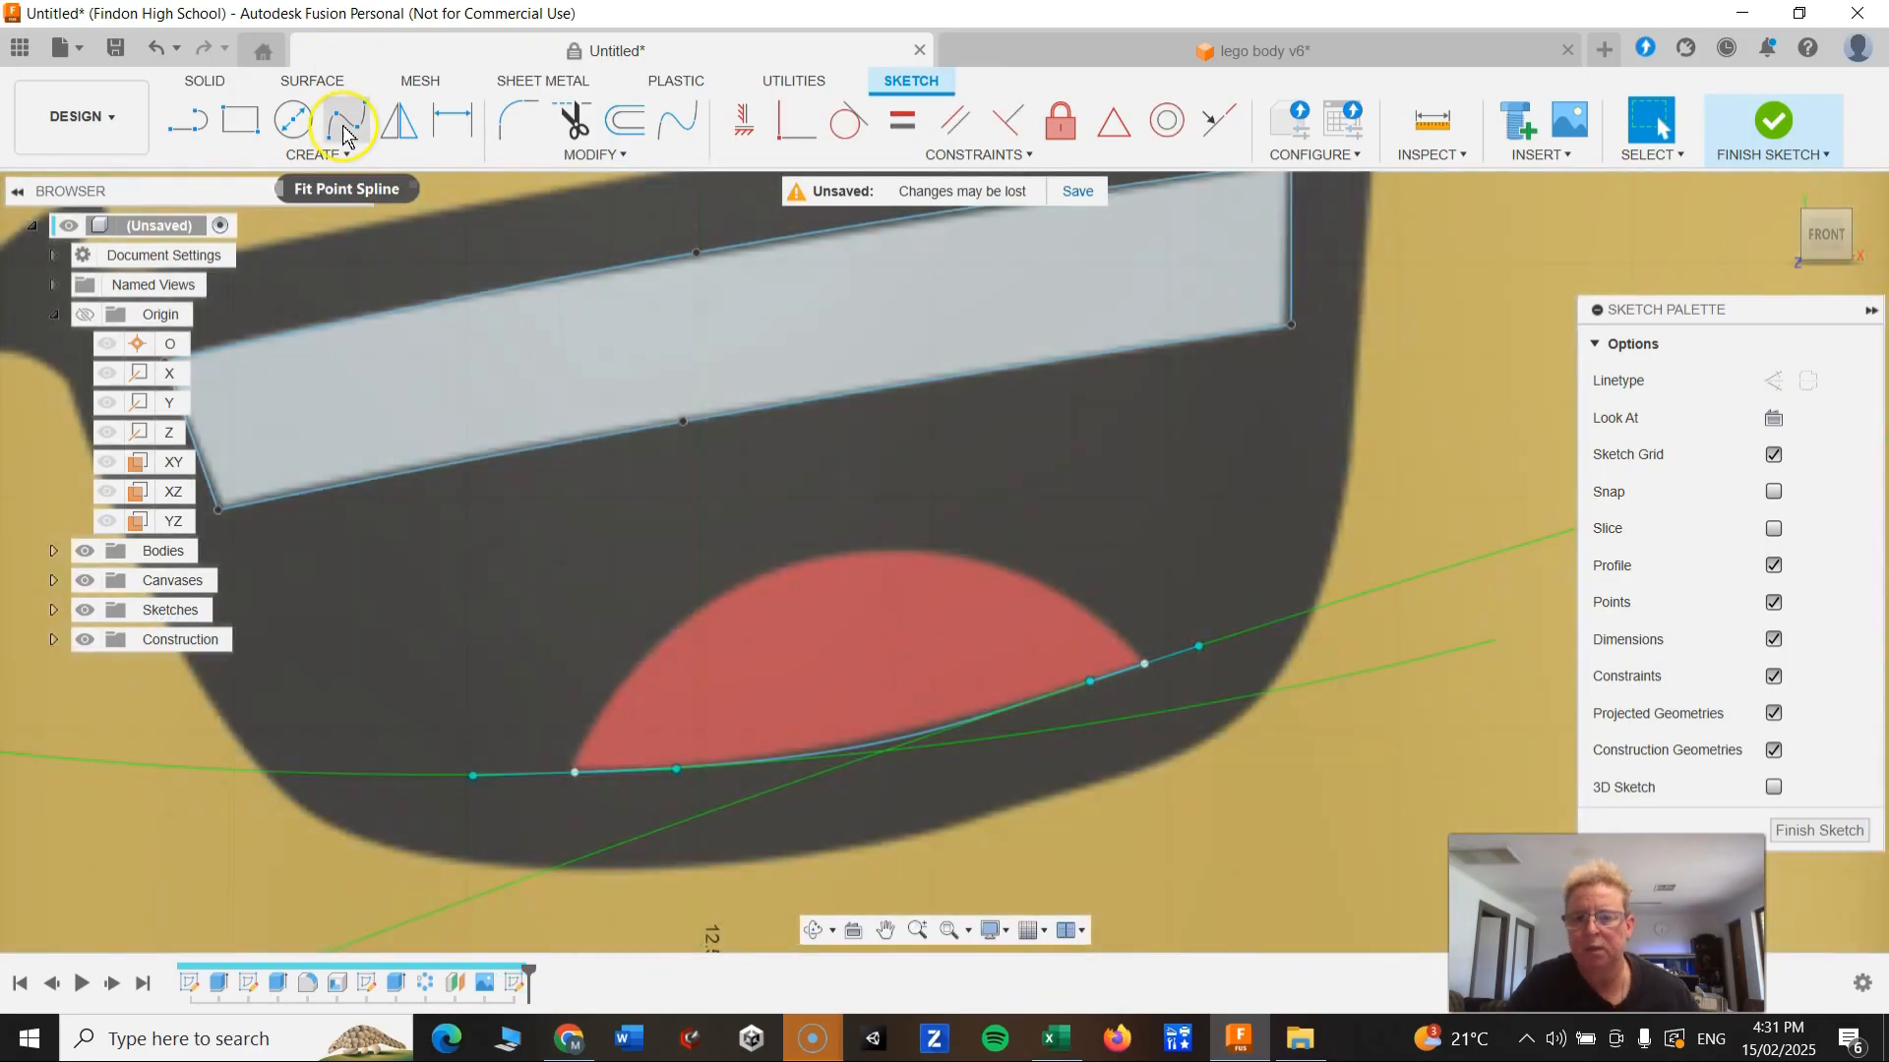
click(578, 772)
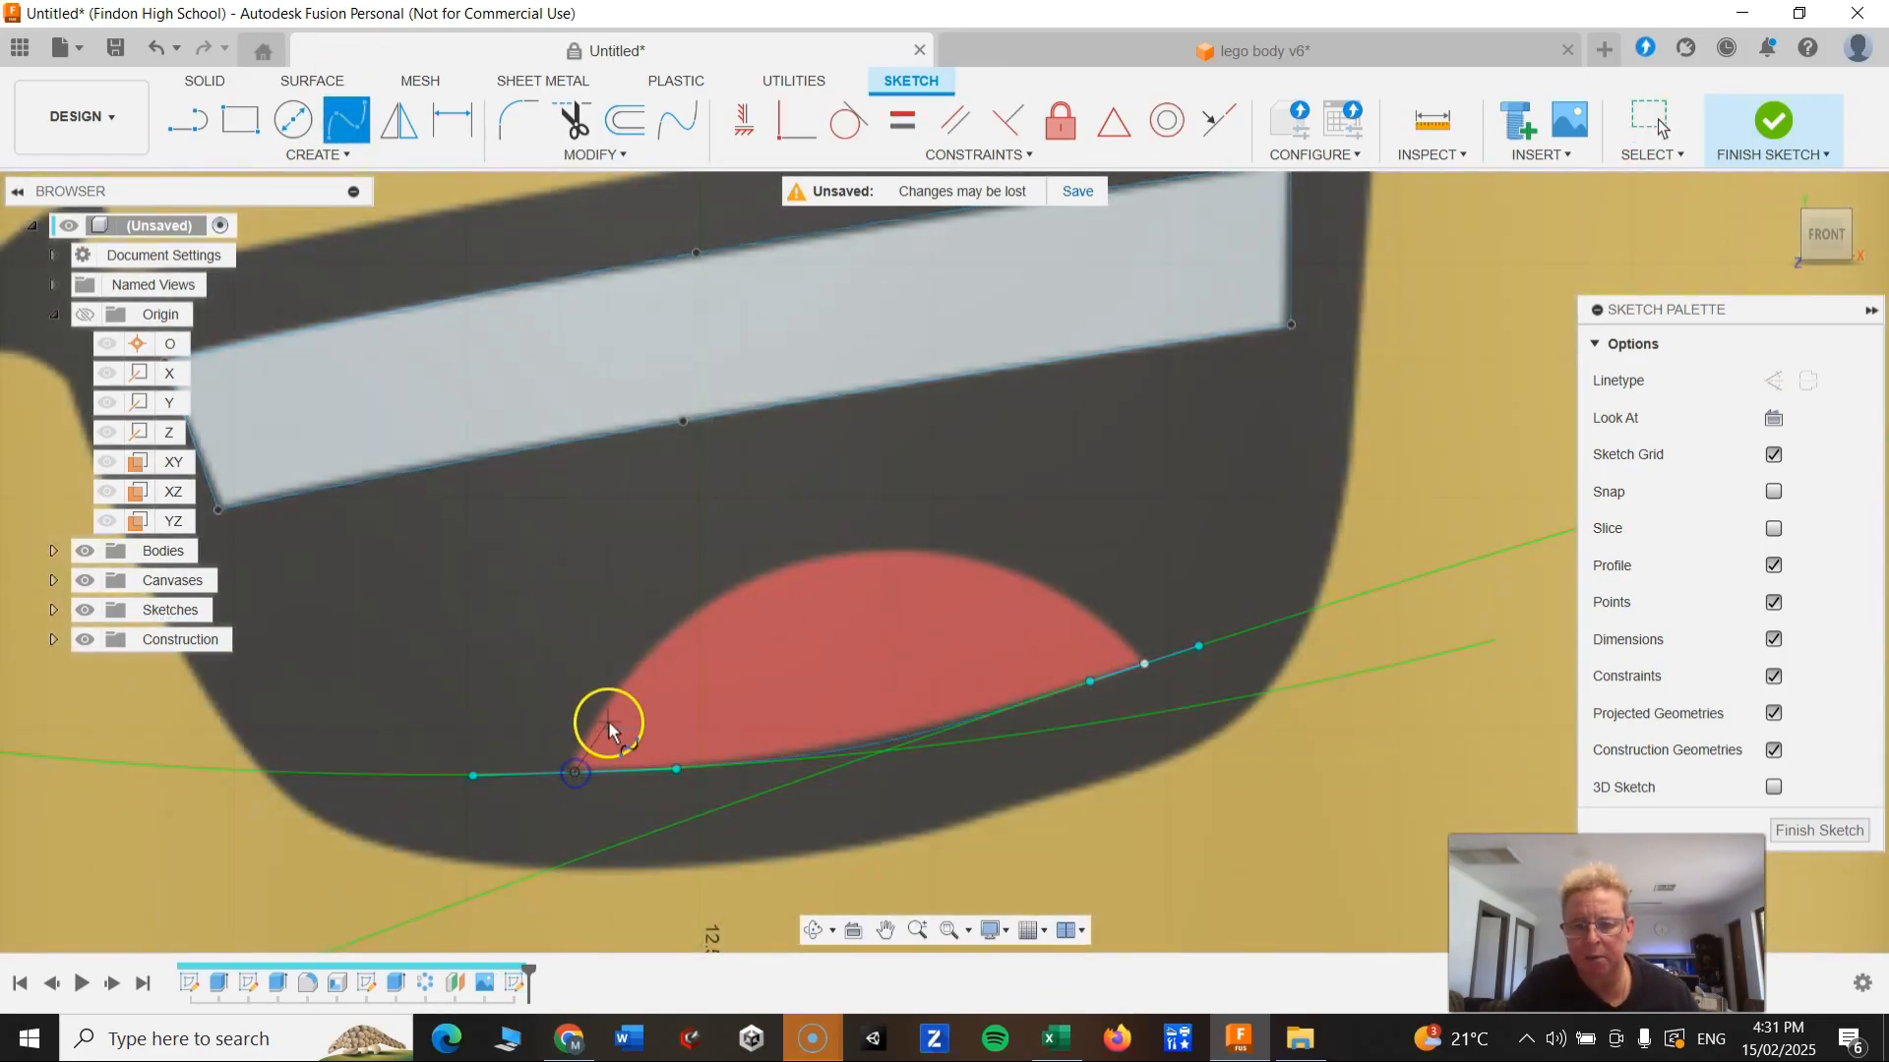
click(617, 695)
click(746, 576)
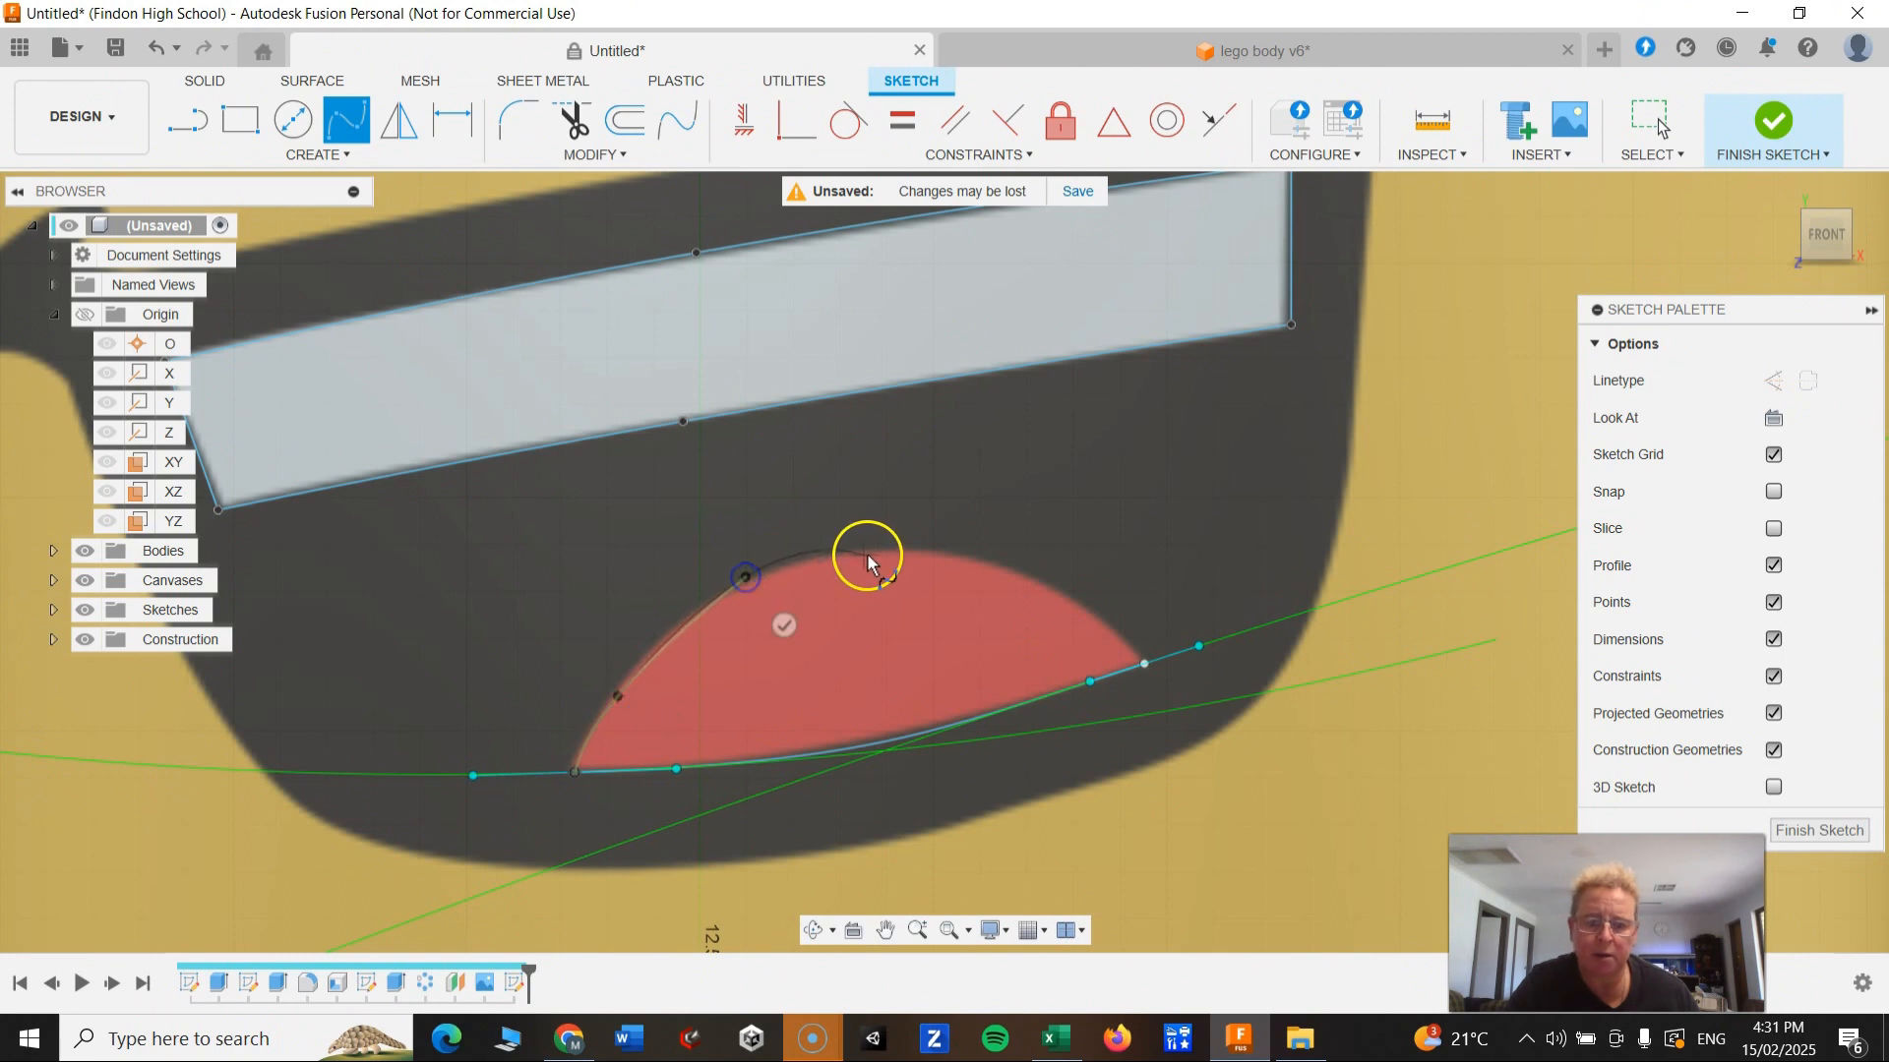
click(1001, 558)
click(1145, 665)
key(Escape)
Step: Adjust the fit points of the tongue's upper spline so the curve follows the edge in the image
drag(999, 557, 981, 562)
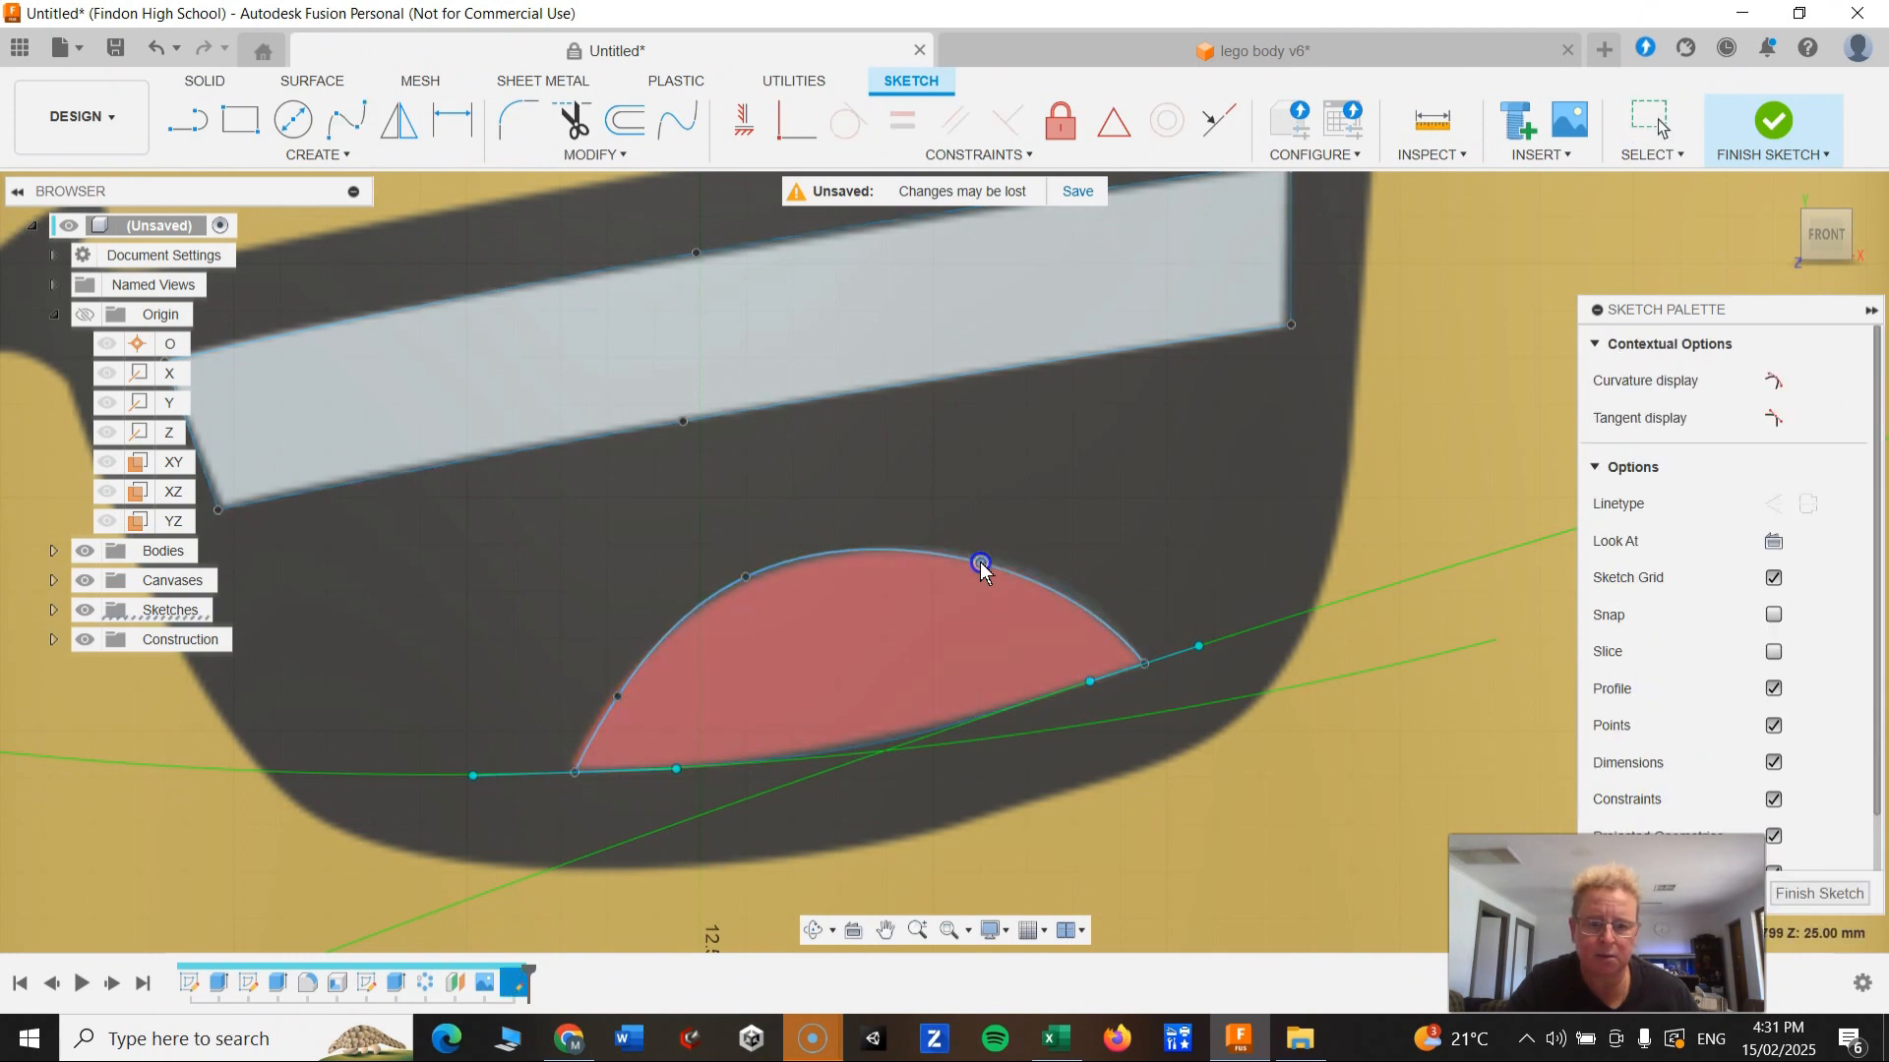
drag(747, 576, 753, 582)
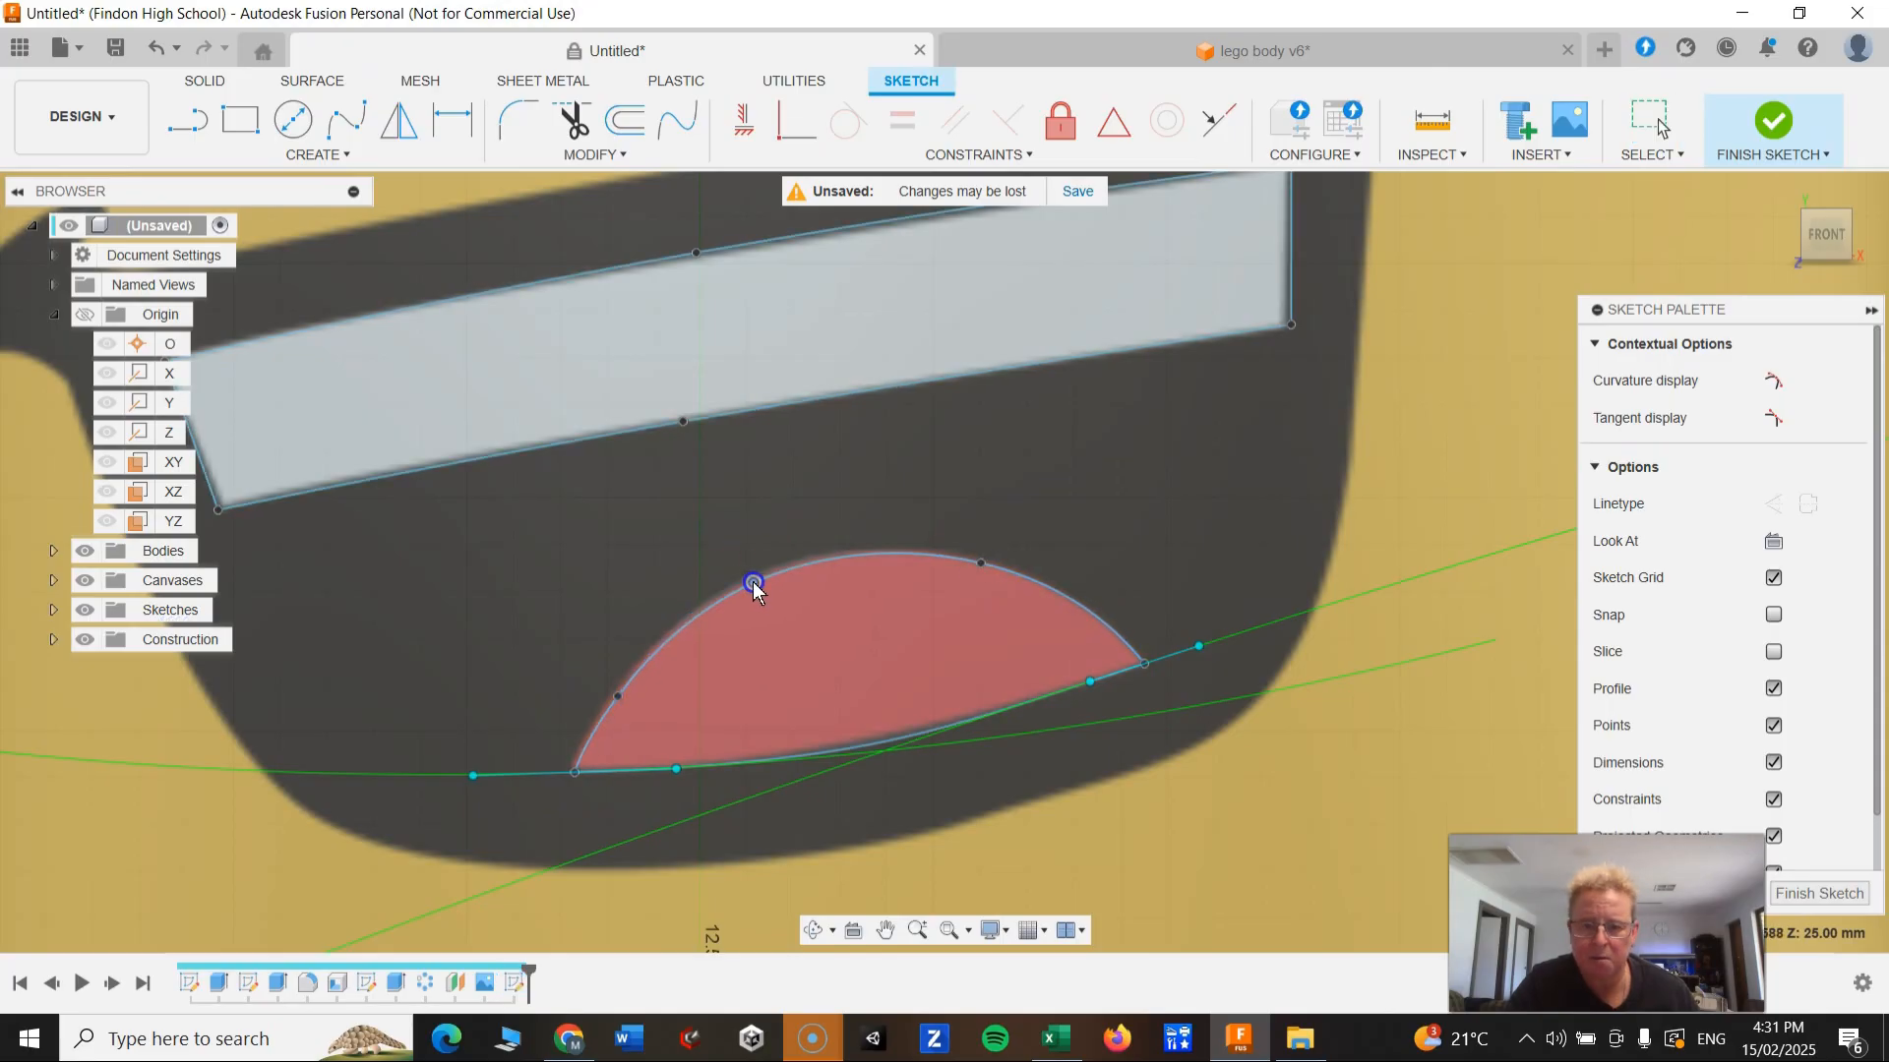
click(614, 694)
click(772, 634)
scroll(773, 635, up, 3)
scroll(784, 636, down, 6)
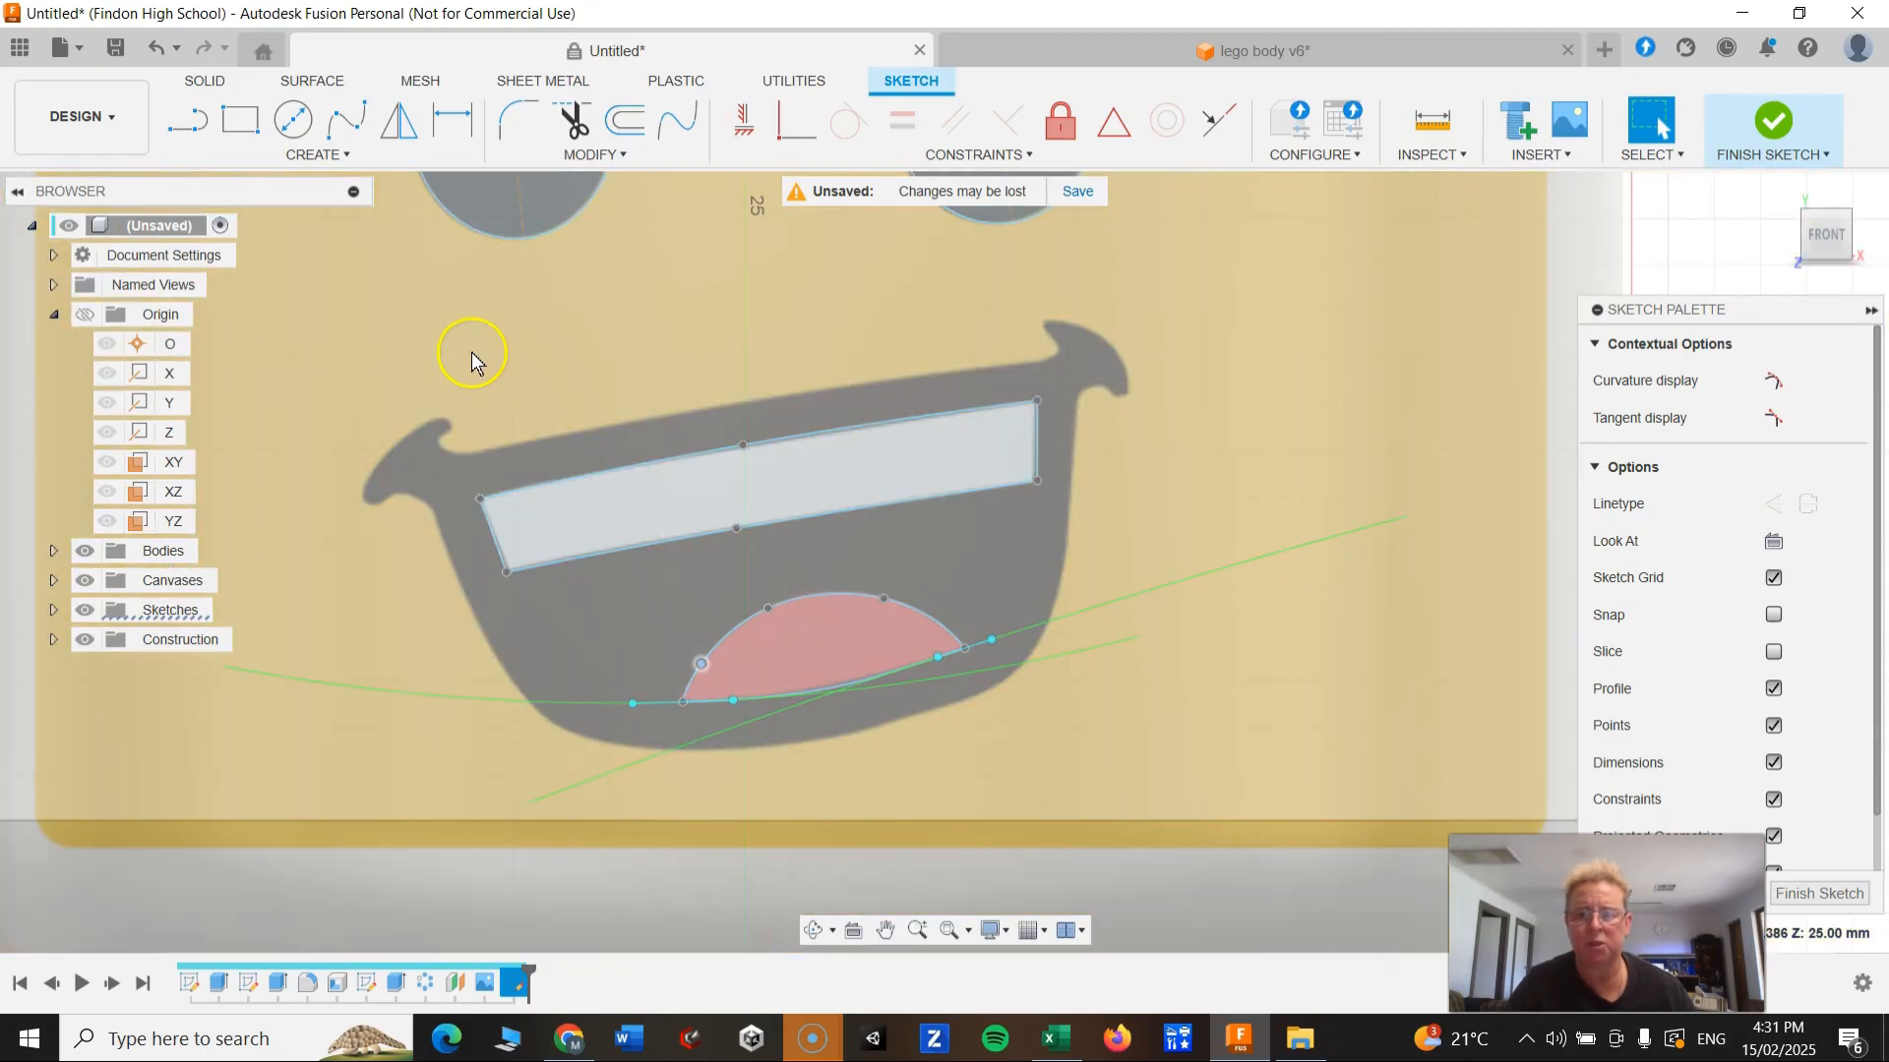
scroll(474, 365, up, 2)
click(341, 119)
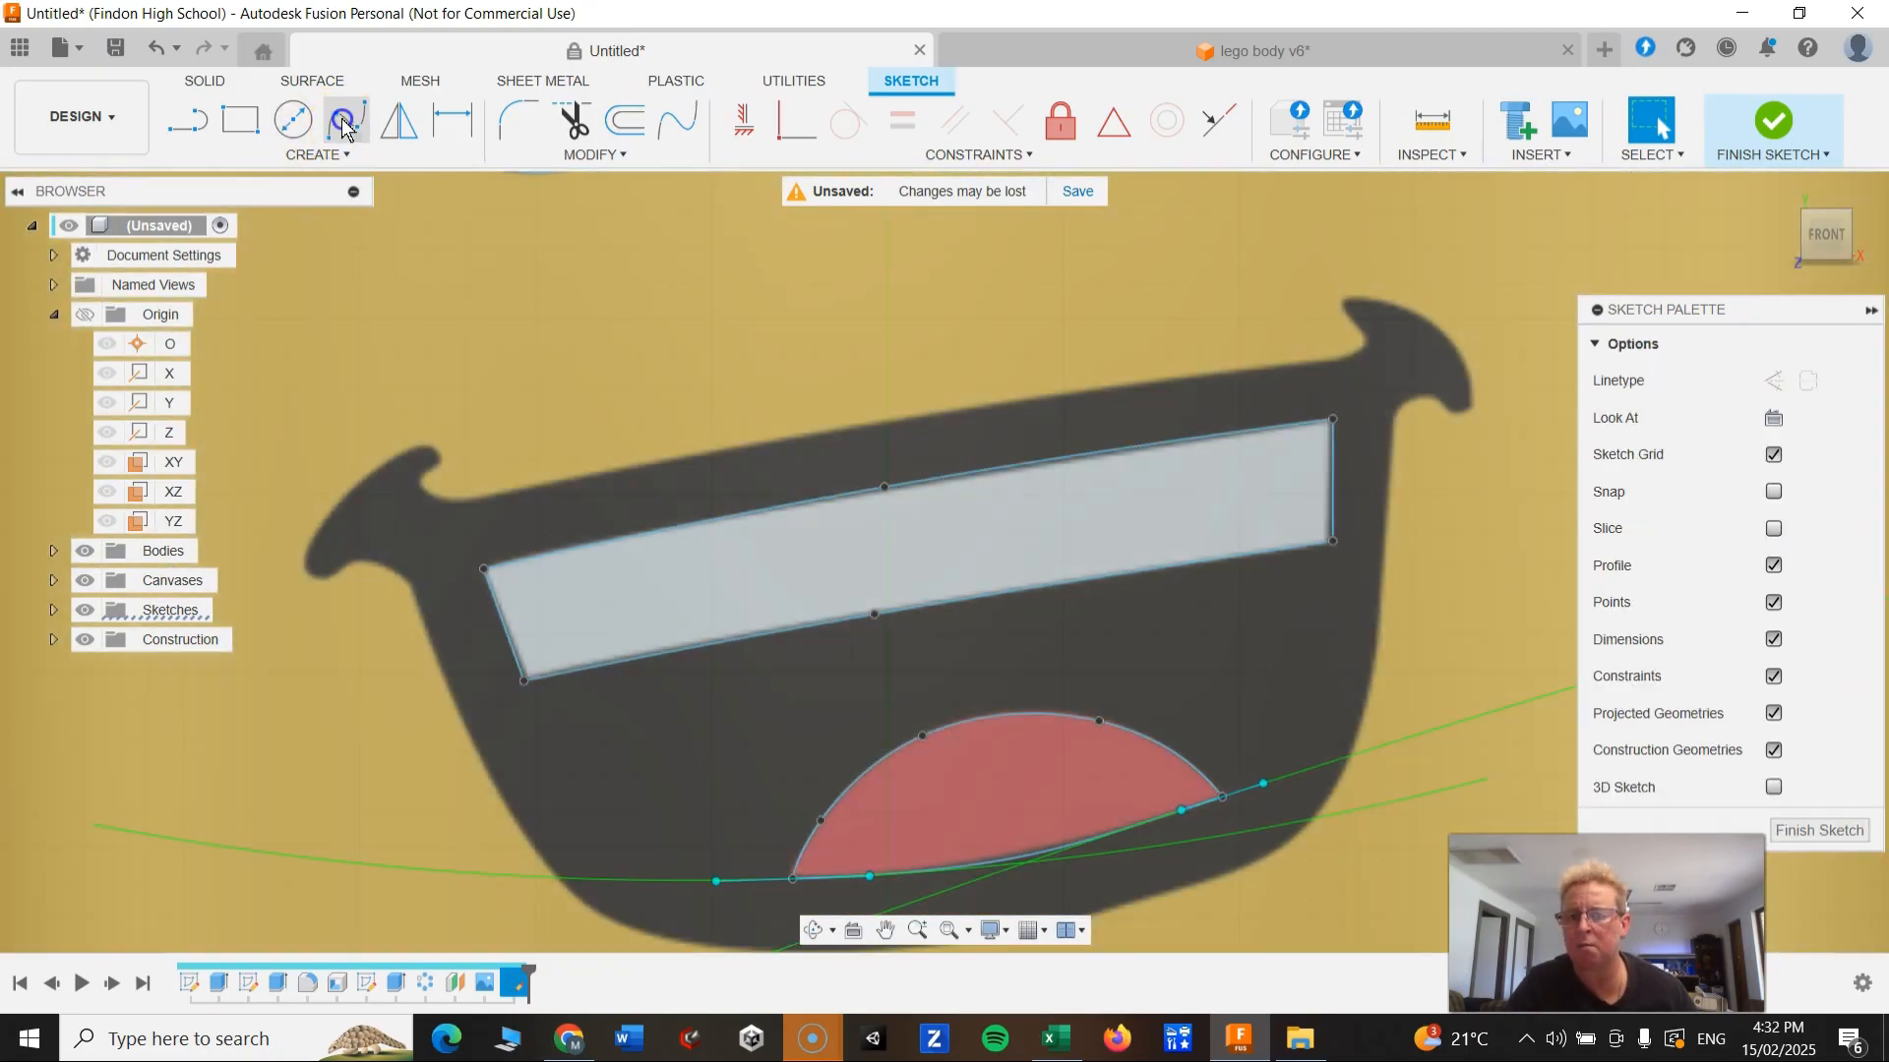
scroll(438, 477, down, 2)
scroll(428, 472, up, 4)
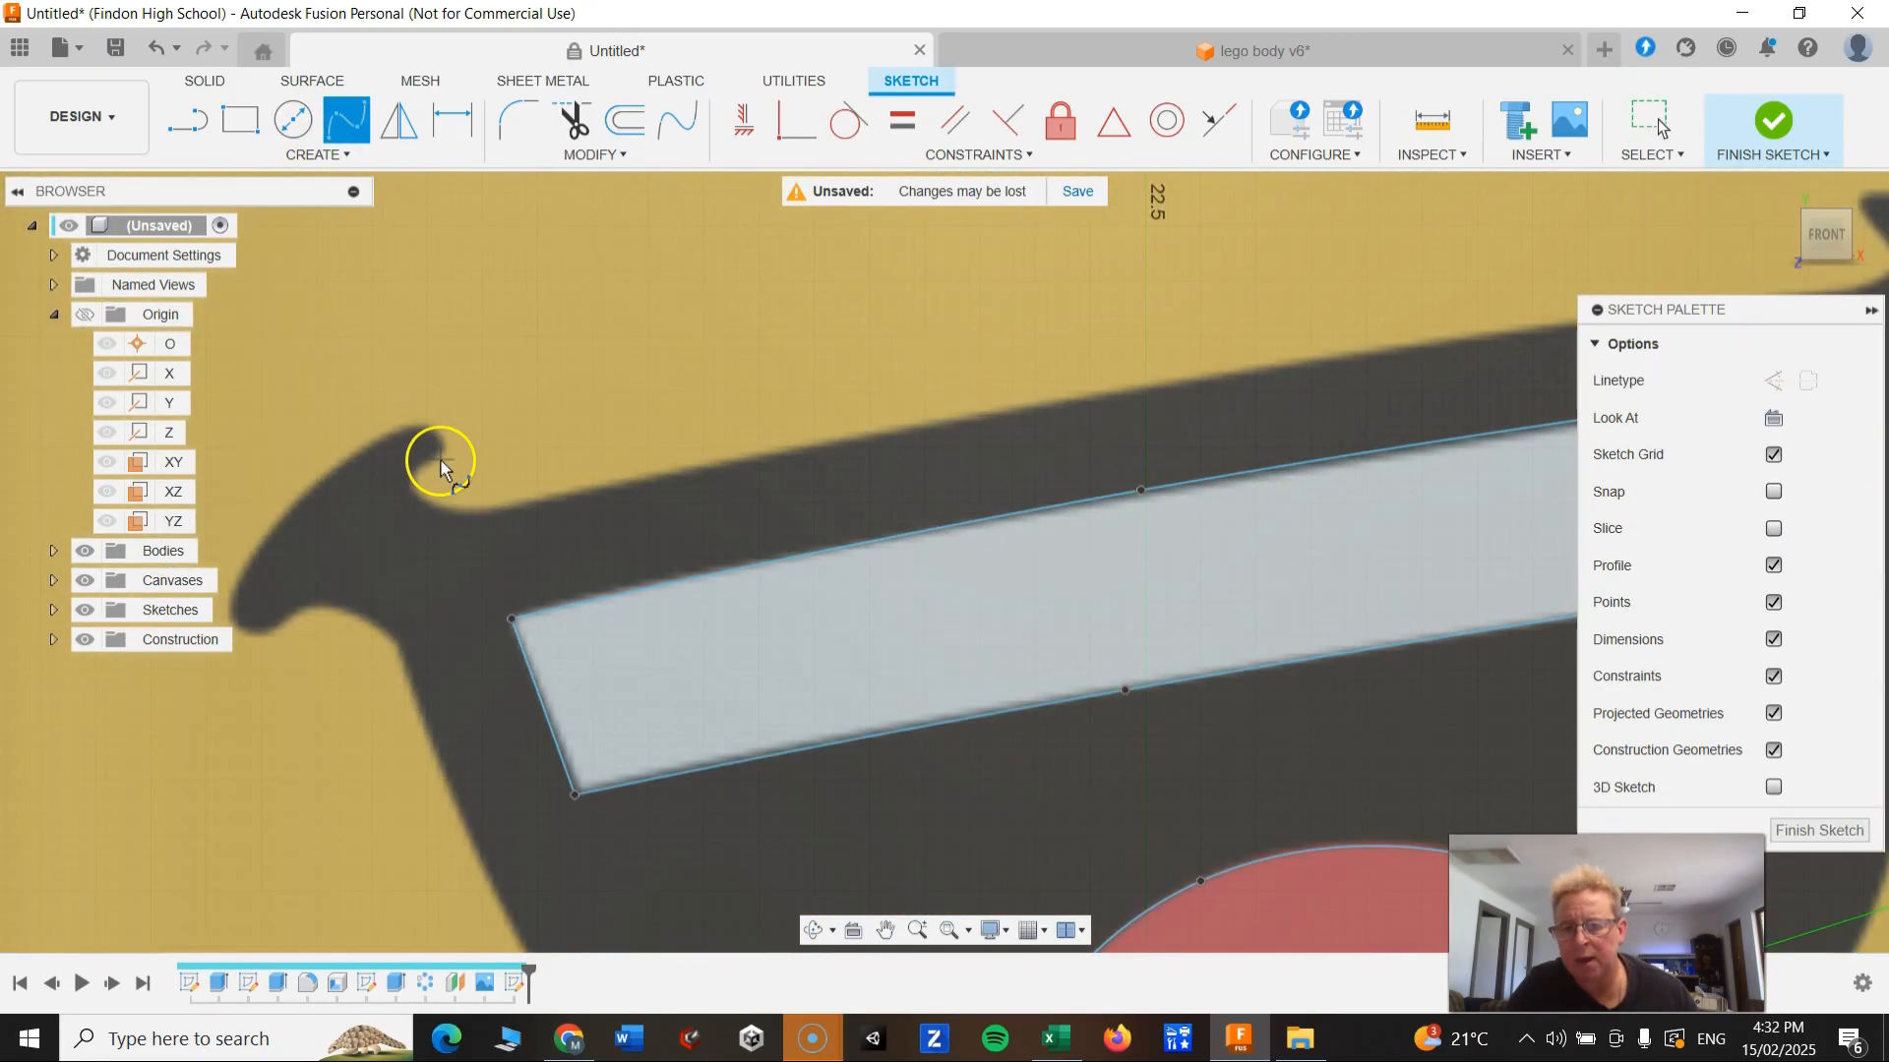
click(441, 454)
click(421, 467)
click(412, 494)
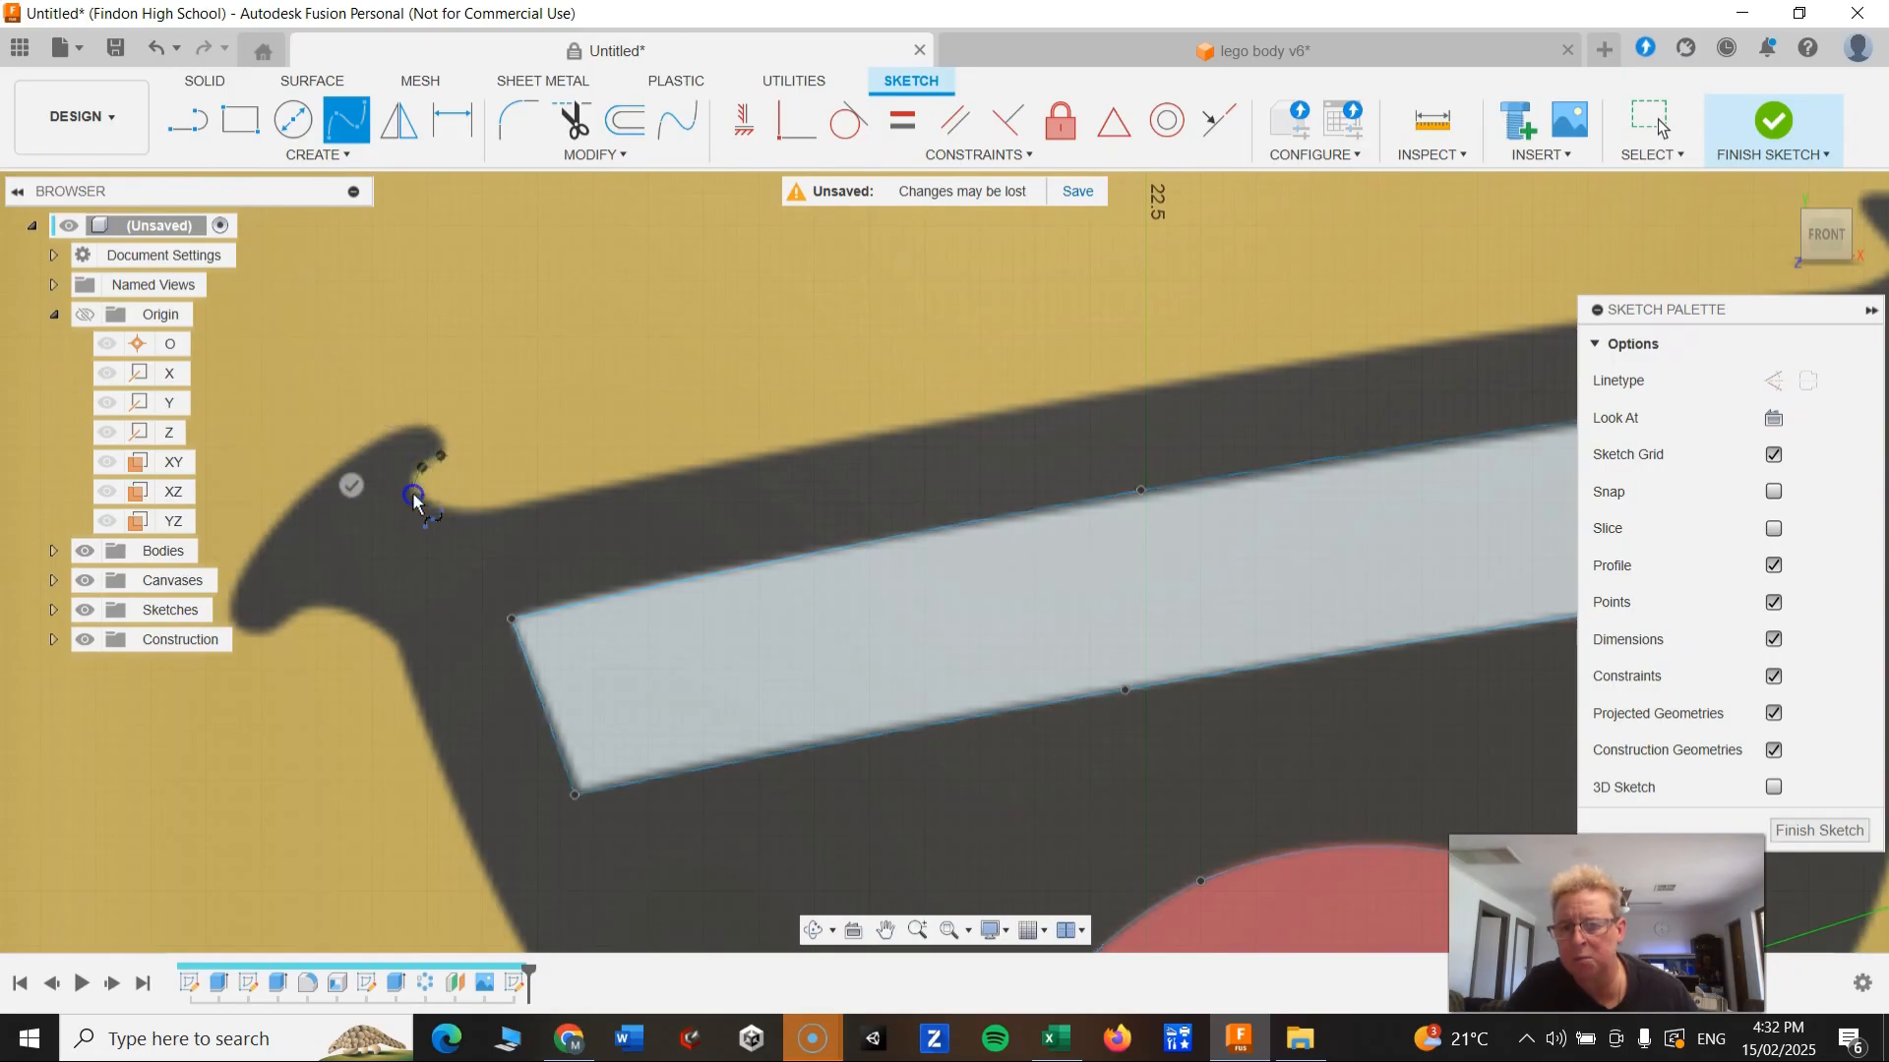
click(502, 506)
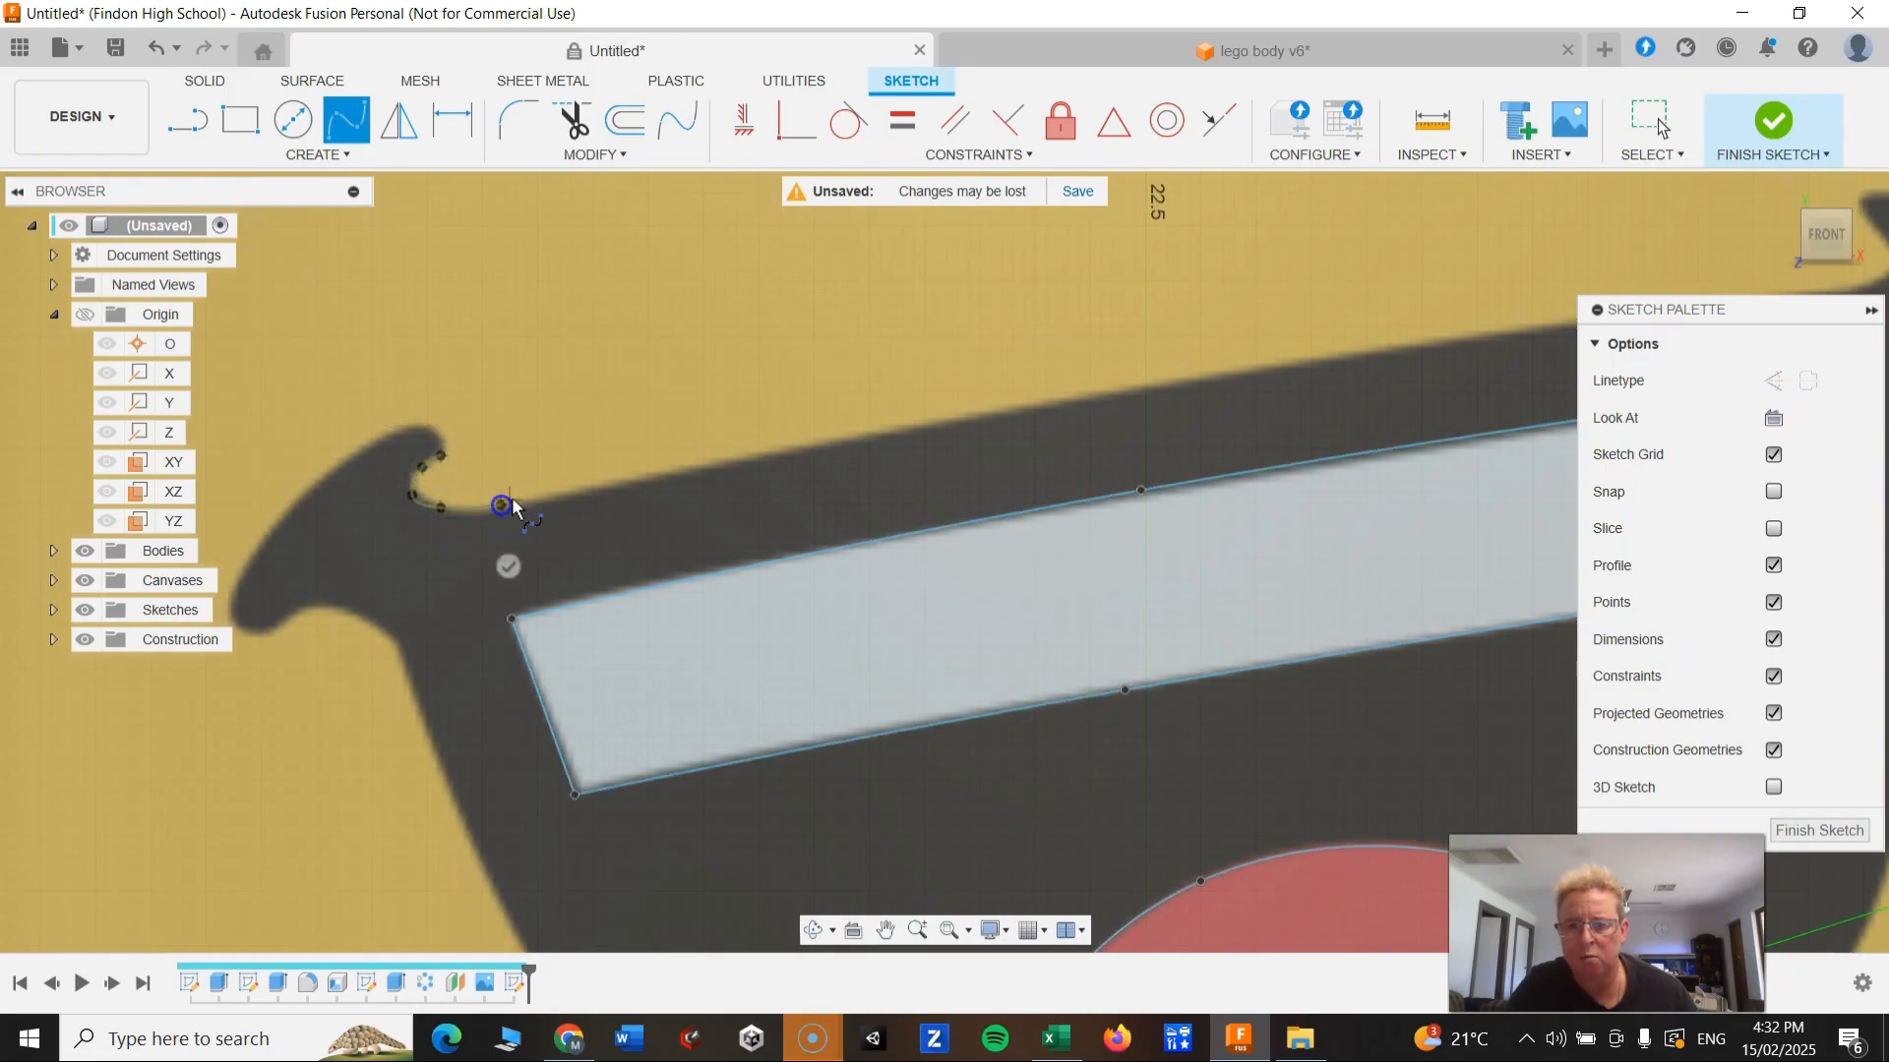
click(575, 488)
mouse_move(1120, 417)
middle_down()
mouse_move(1225, 399)
mouse_move(830, 452)
middle_up()
scroll(1224, 399, down, 3)
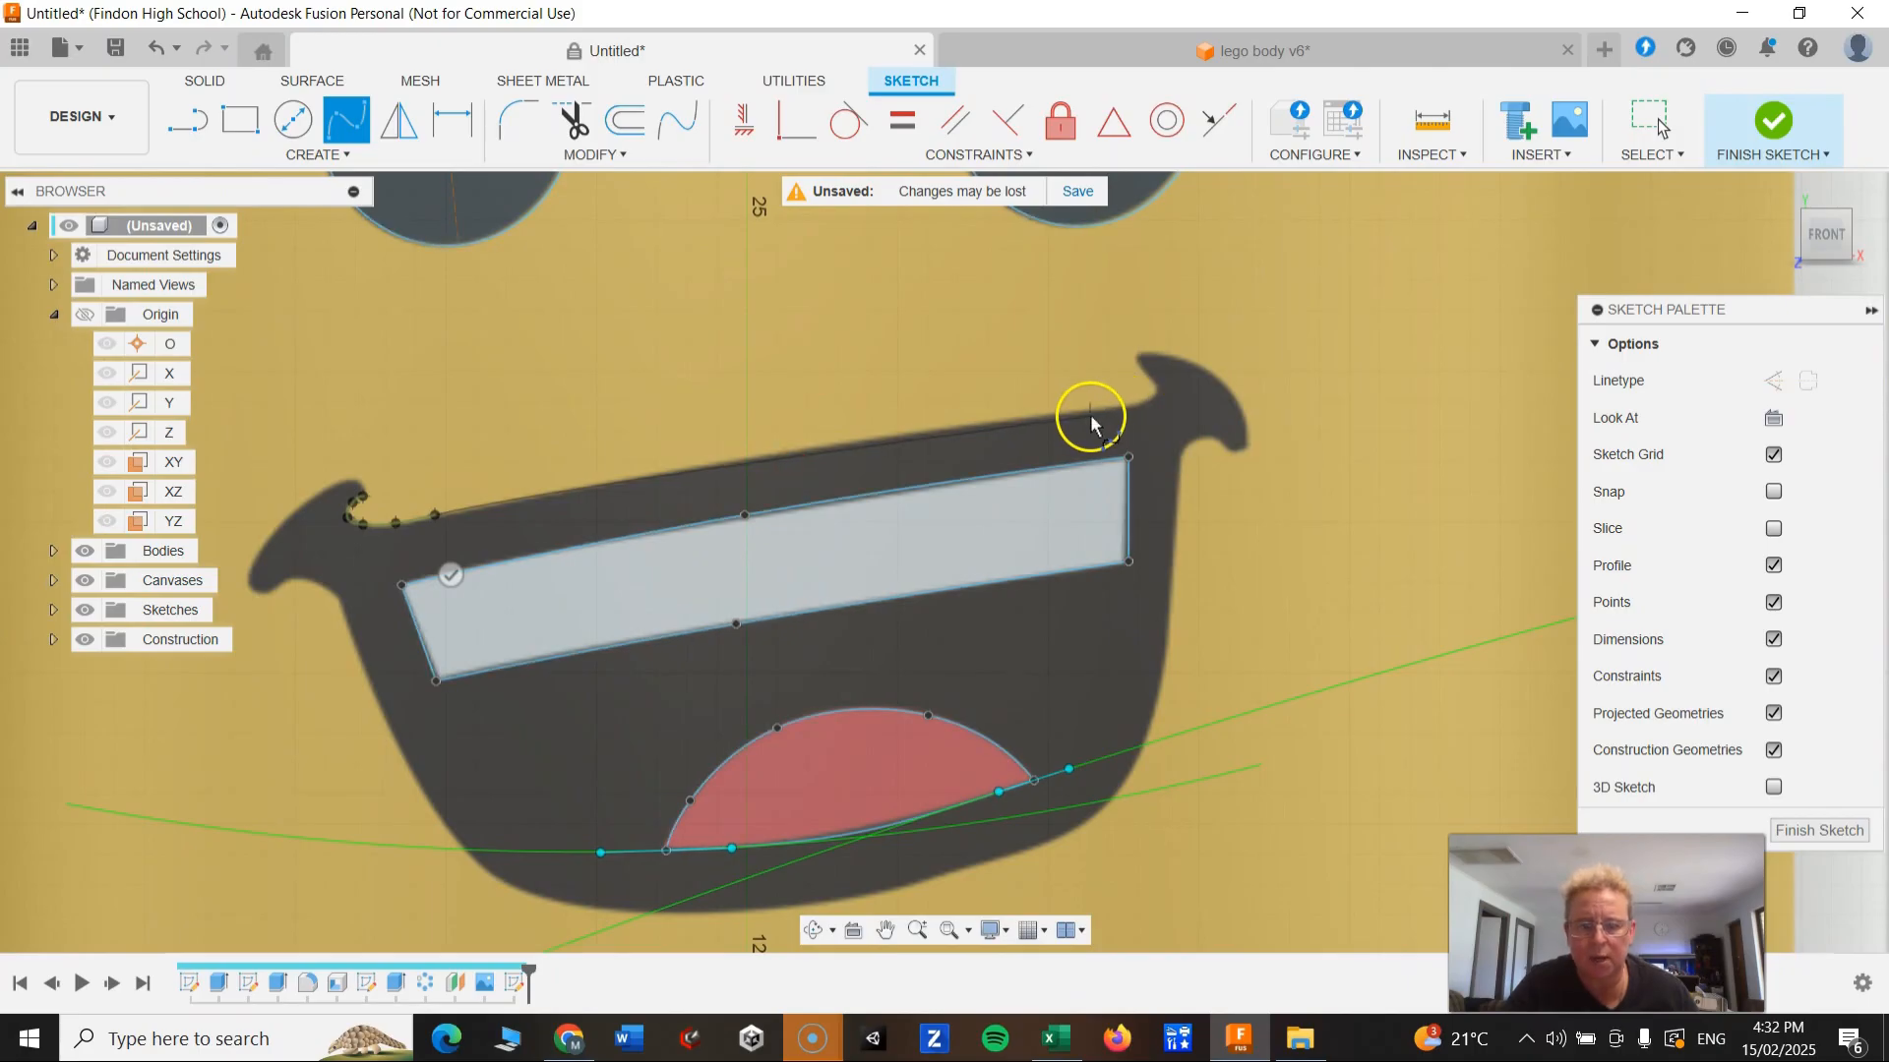
click(1127, 409)
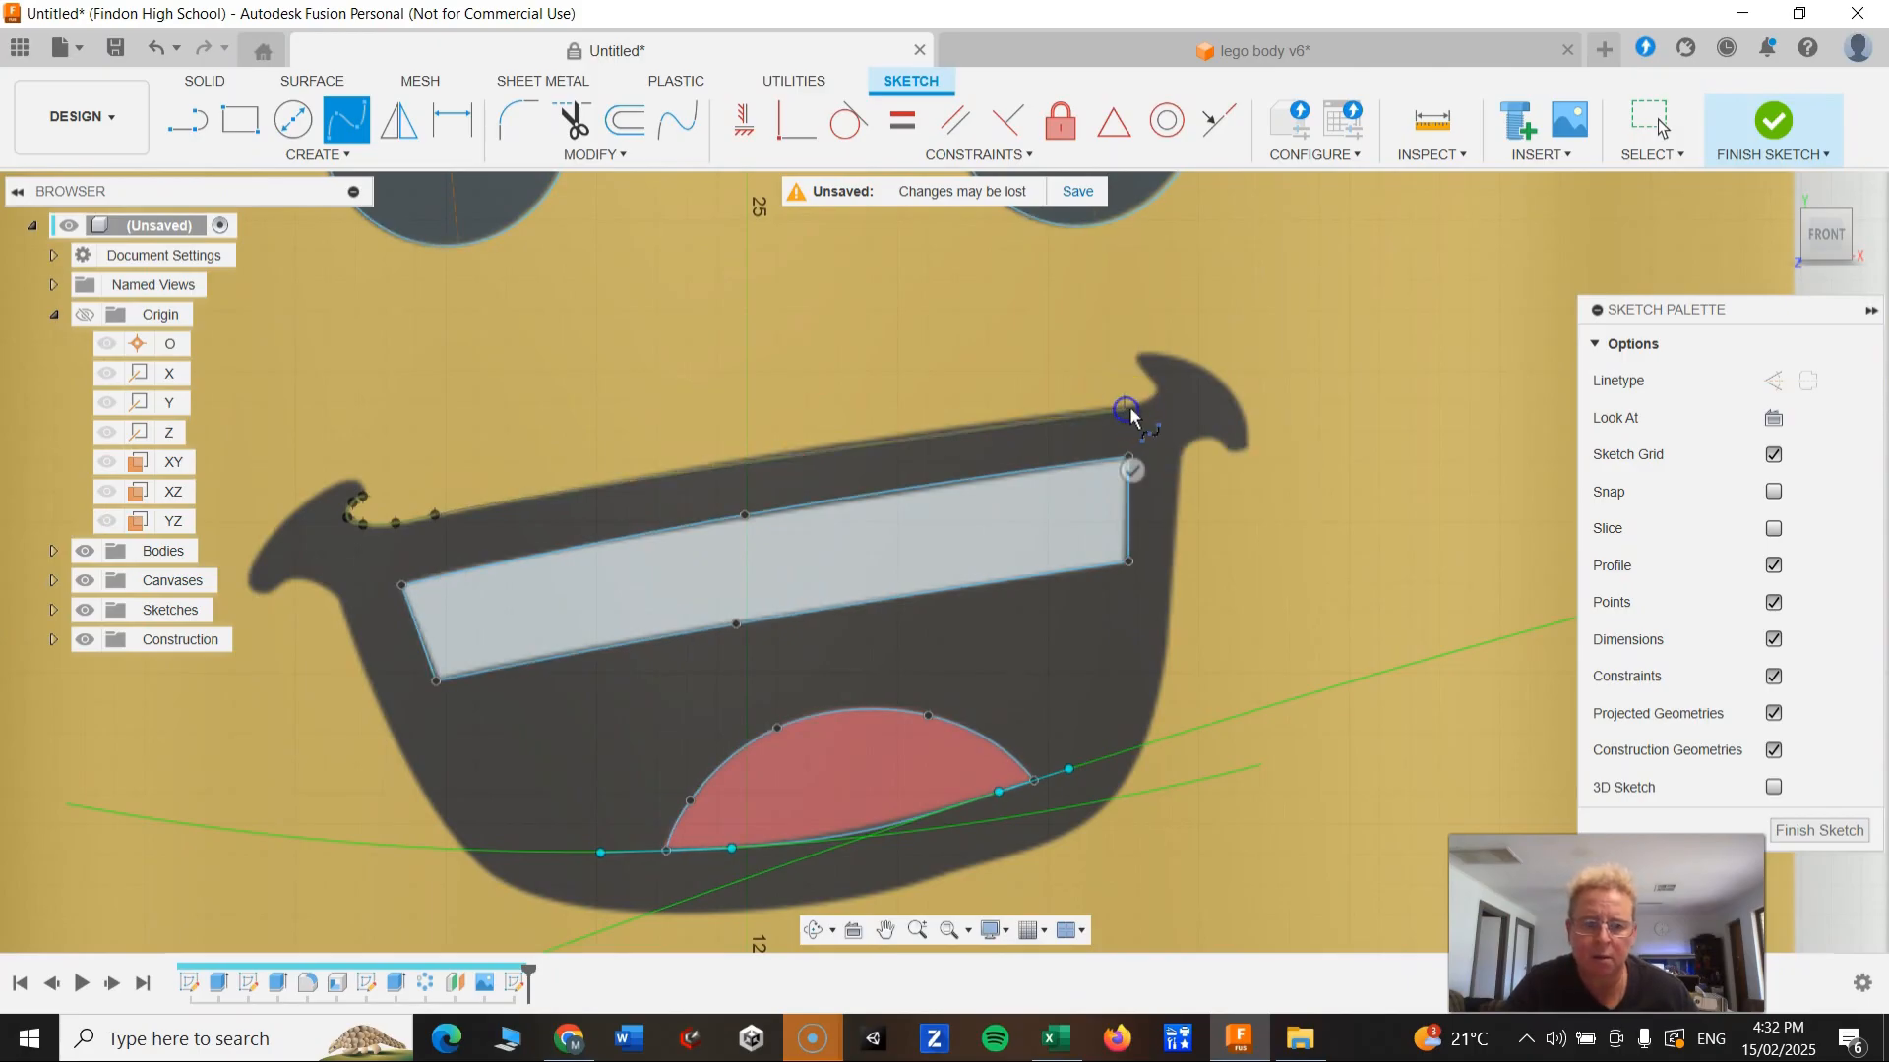
scroll(1154, 388, up, 3)
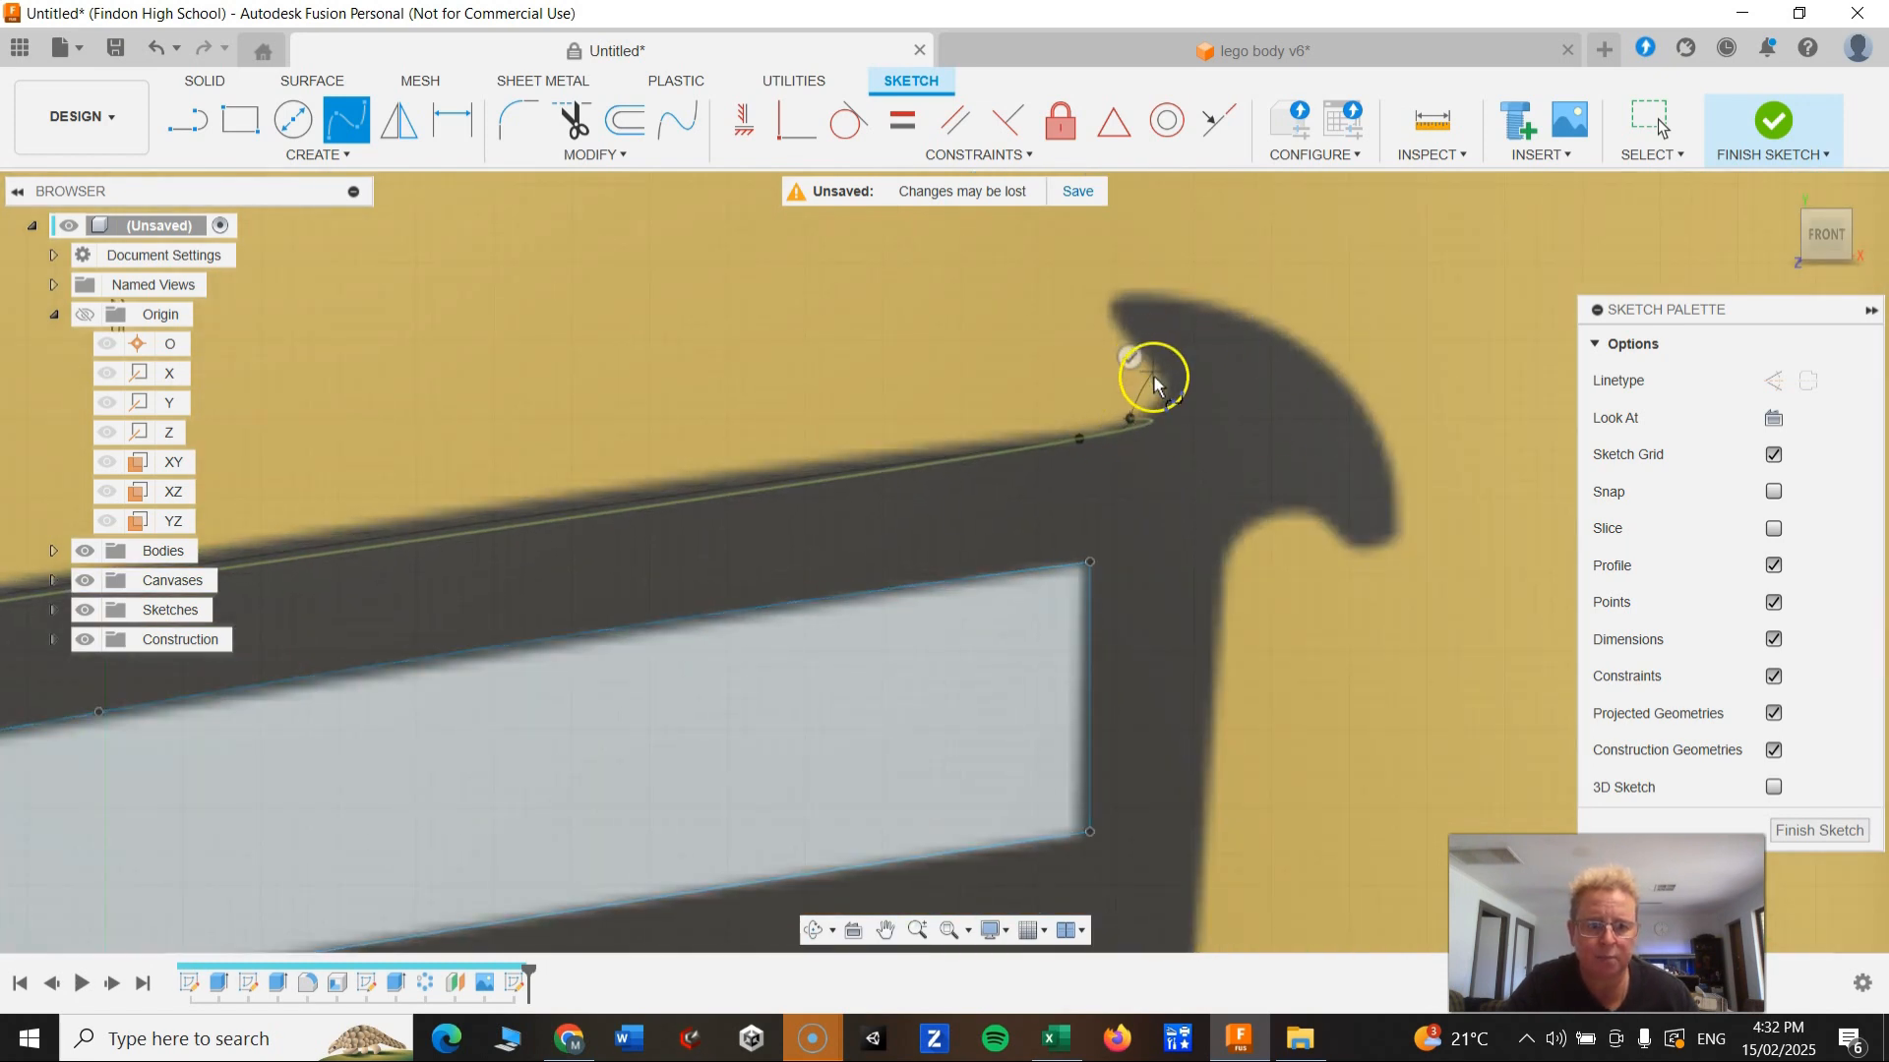
click(1162, 395)
click(1138, 347)
click(1112, 316)
click(1110, 307)
click(1126, 291)
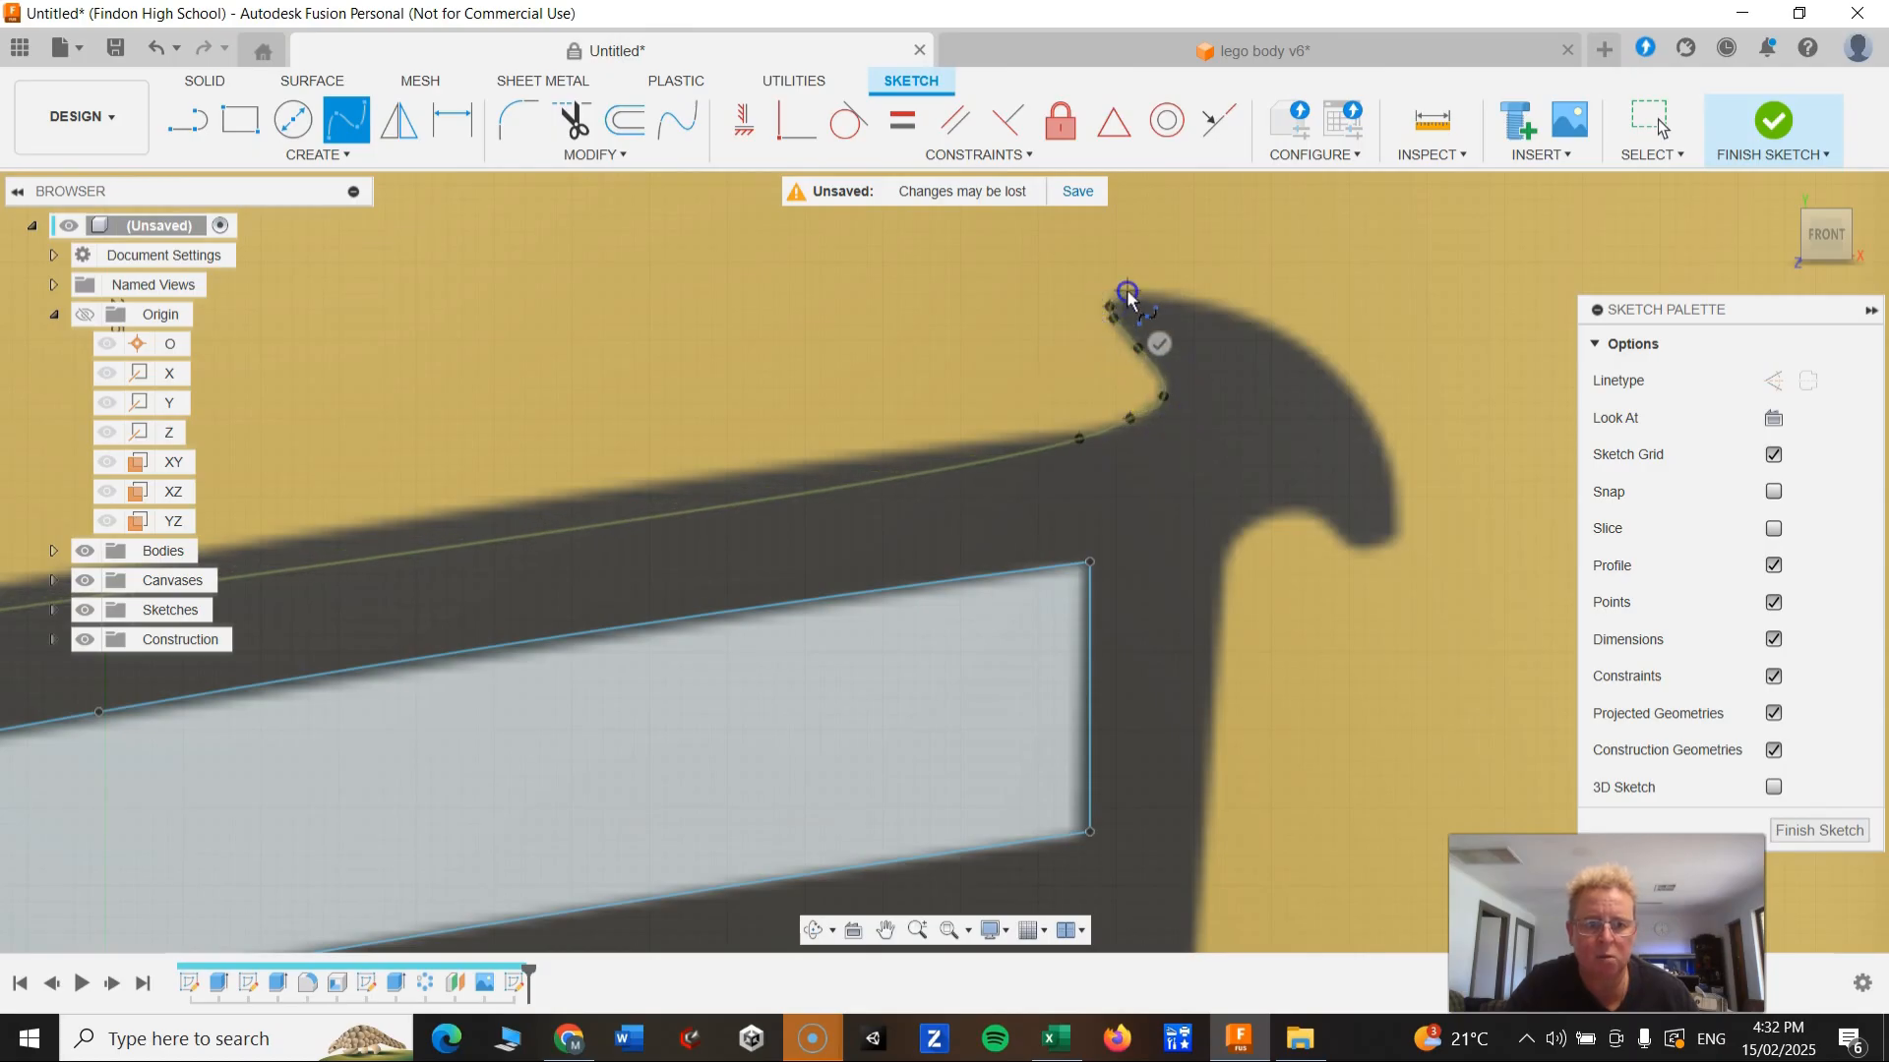
click(1337, 381)
click(1393, 464)
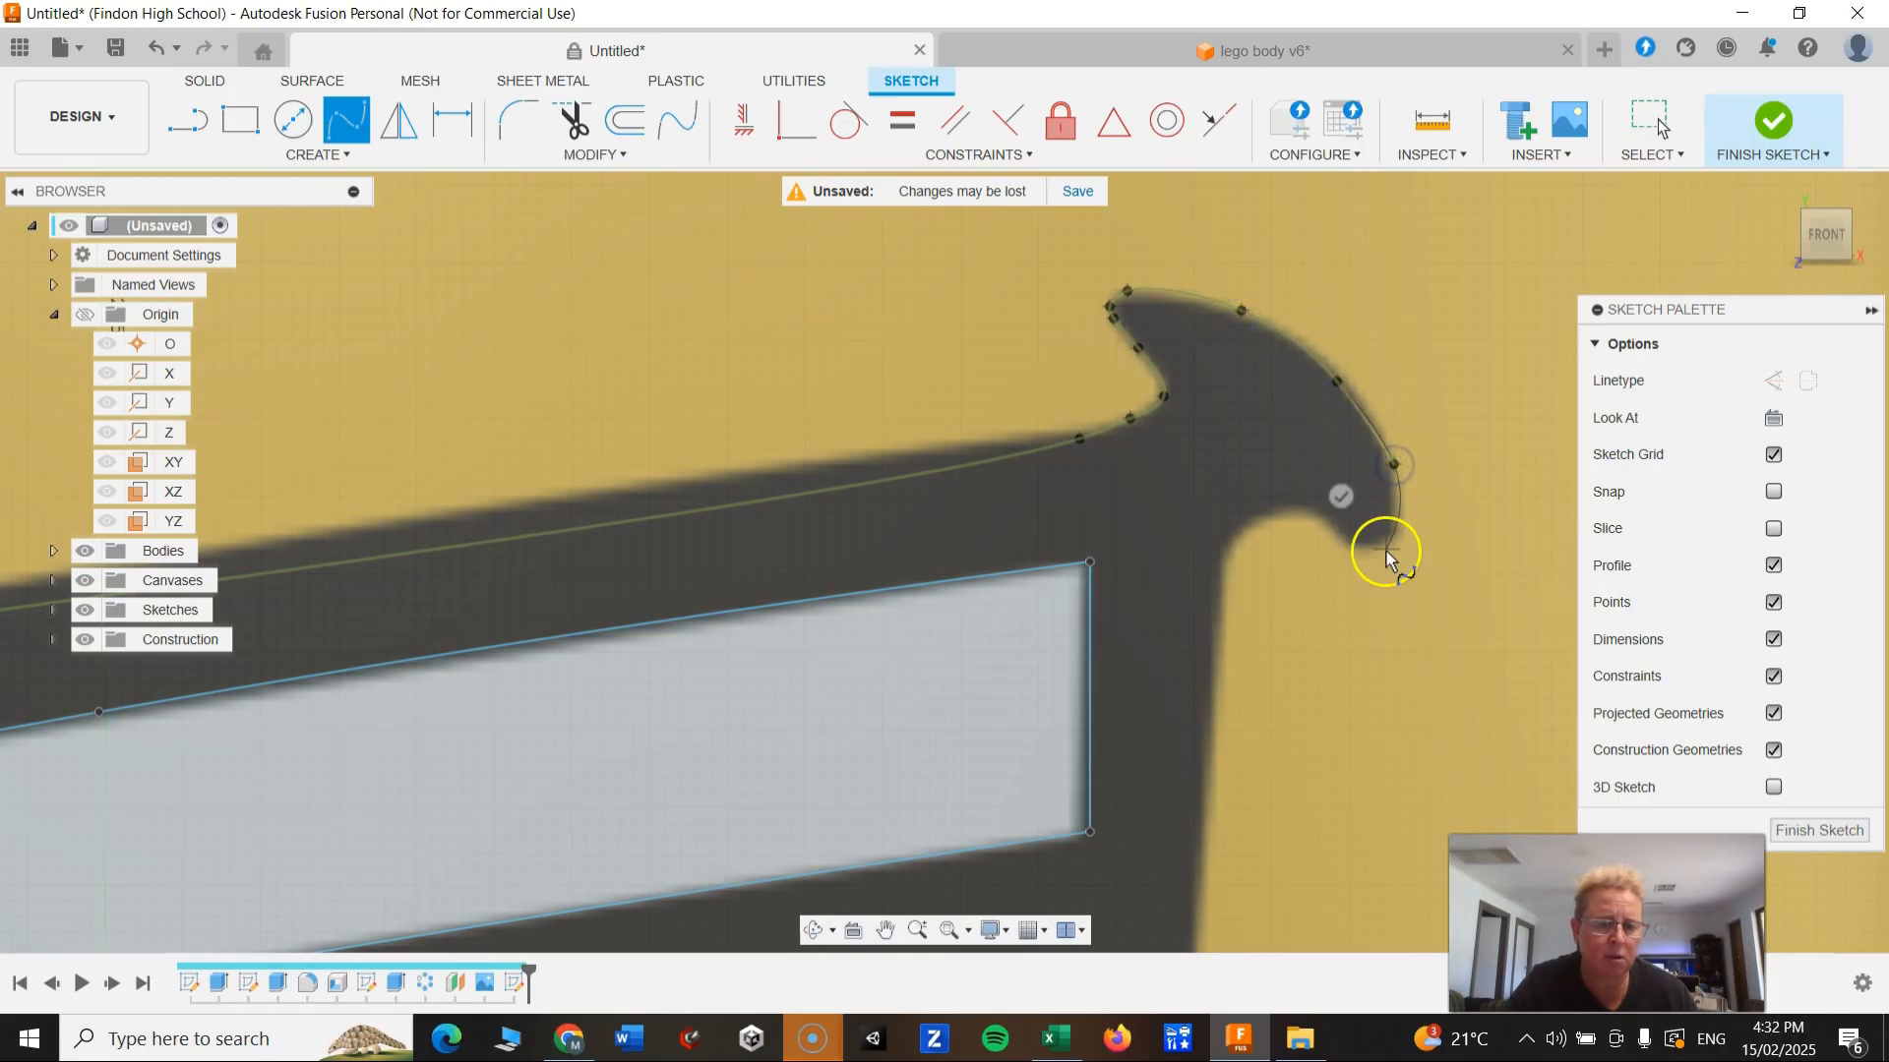
click(1339, 537)
click(1223, 551)
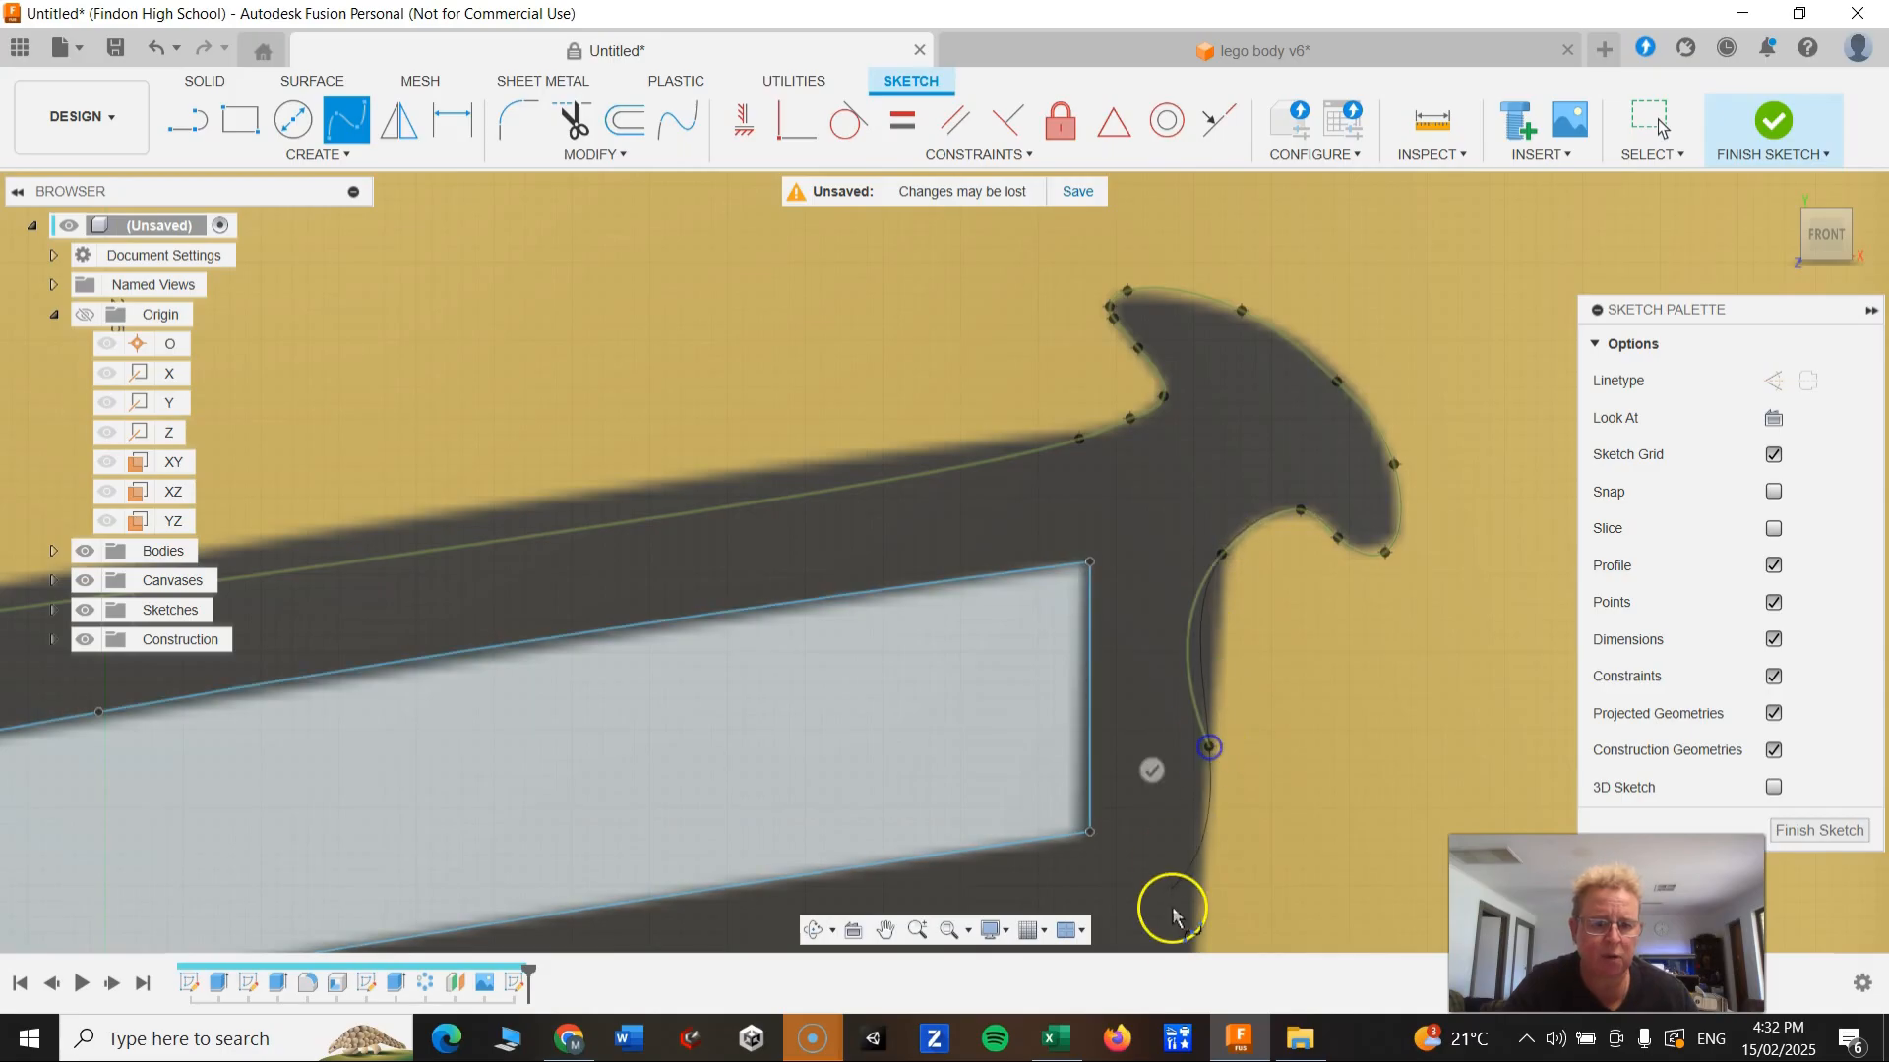
key(Escape)
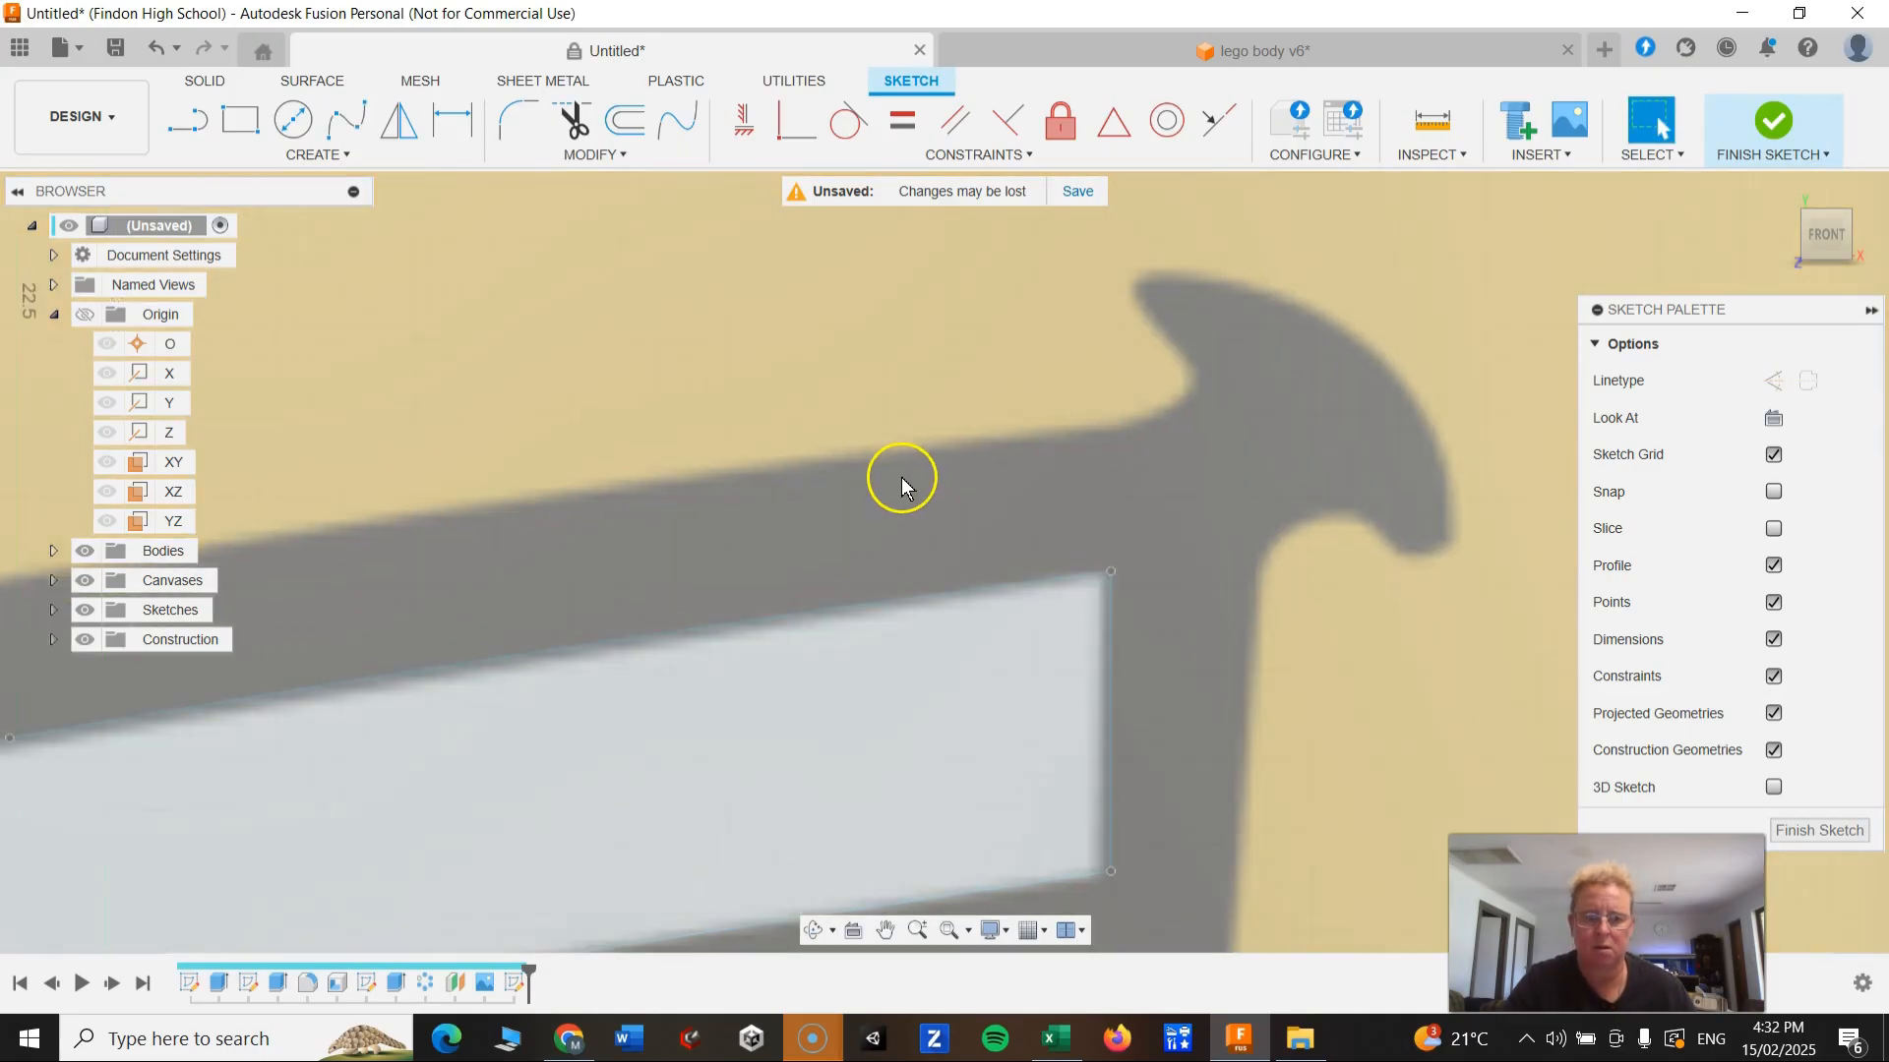
scroll(972, 512, down, 5)
middle_drag(521, 703, 847, 620)
key(l)
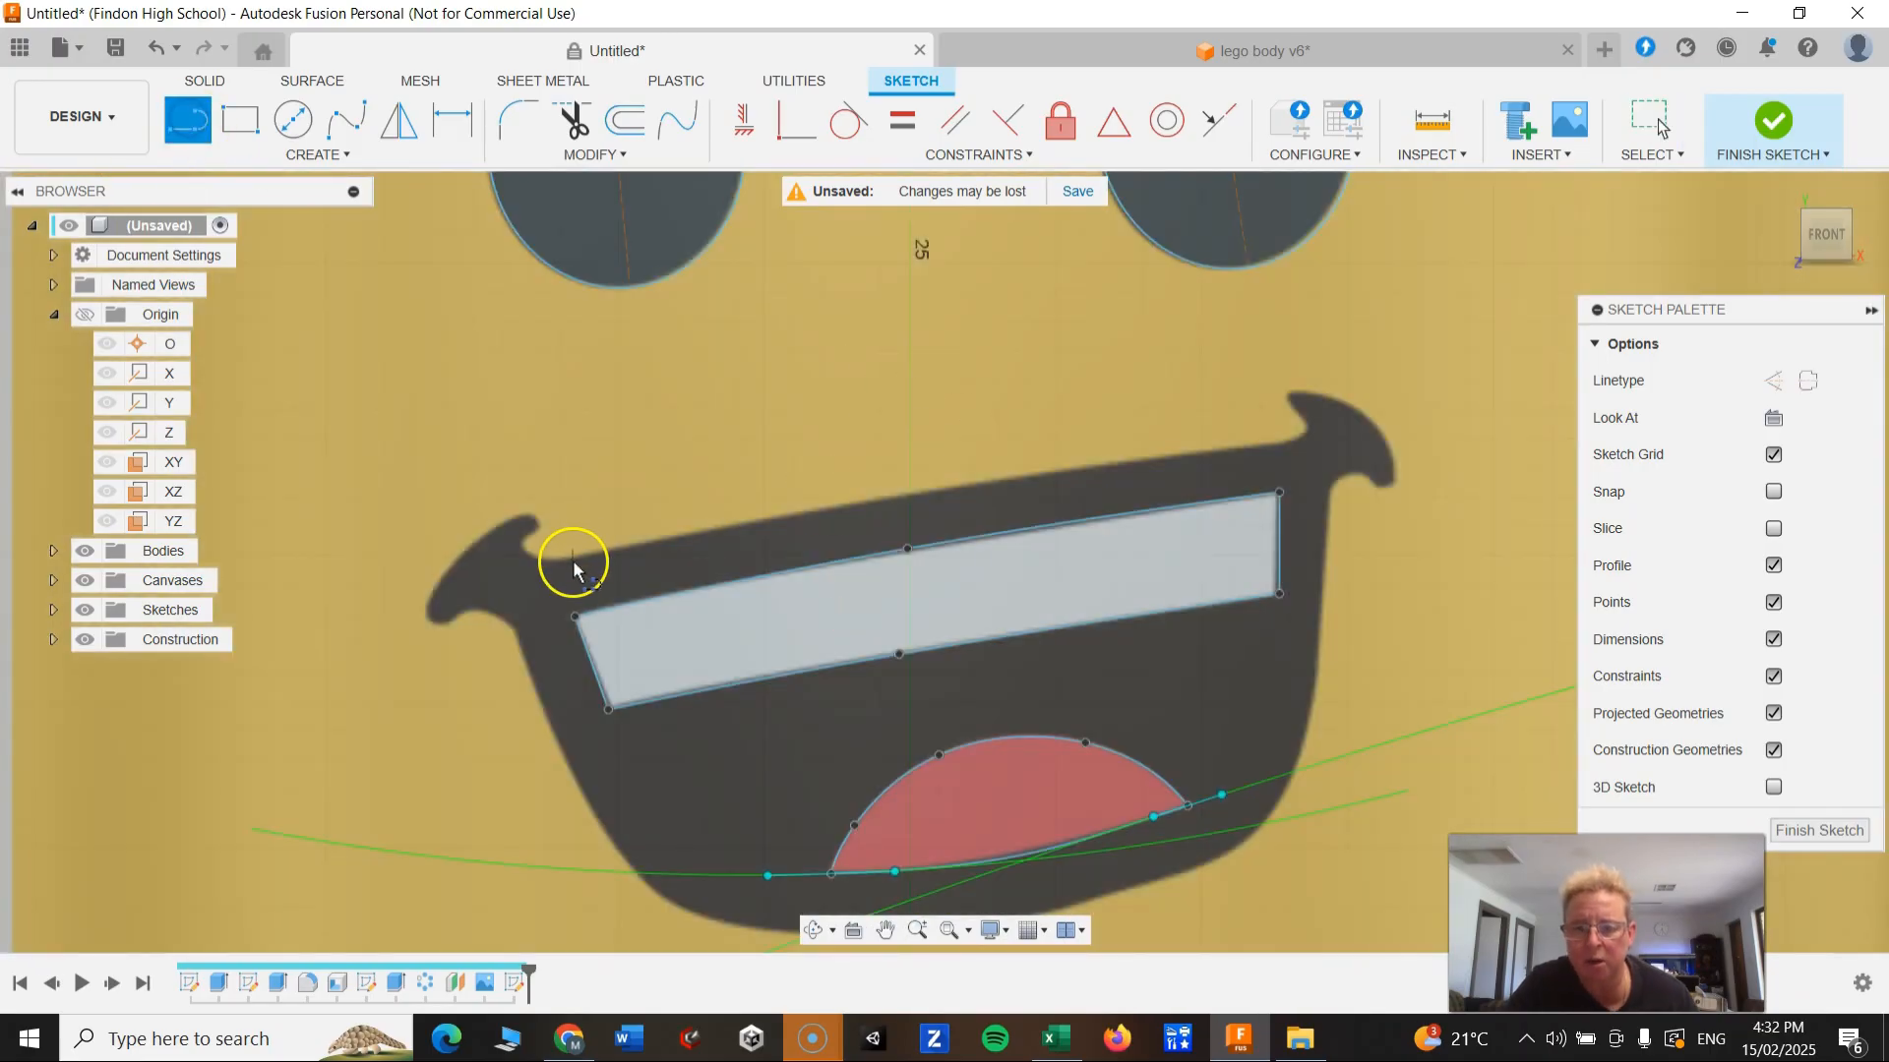
click(570, 567)
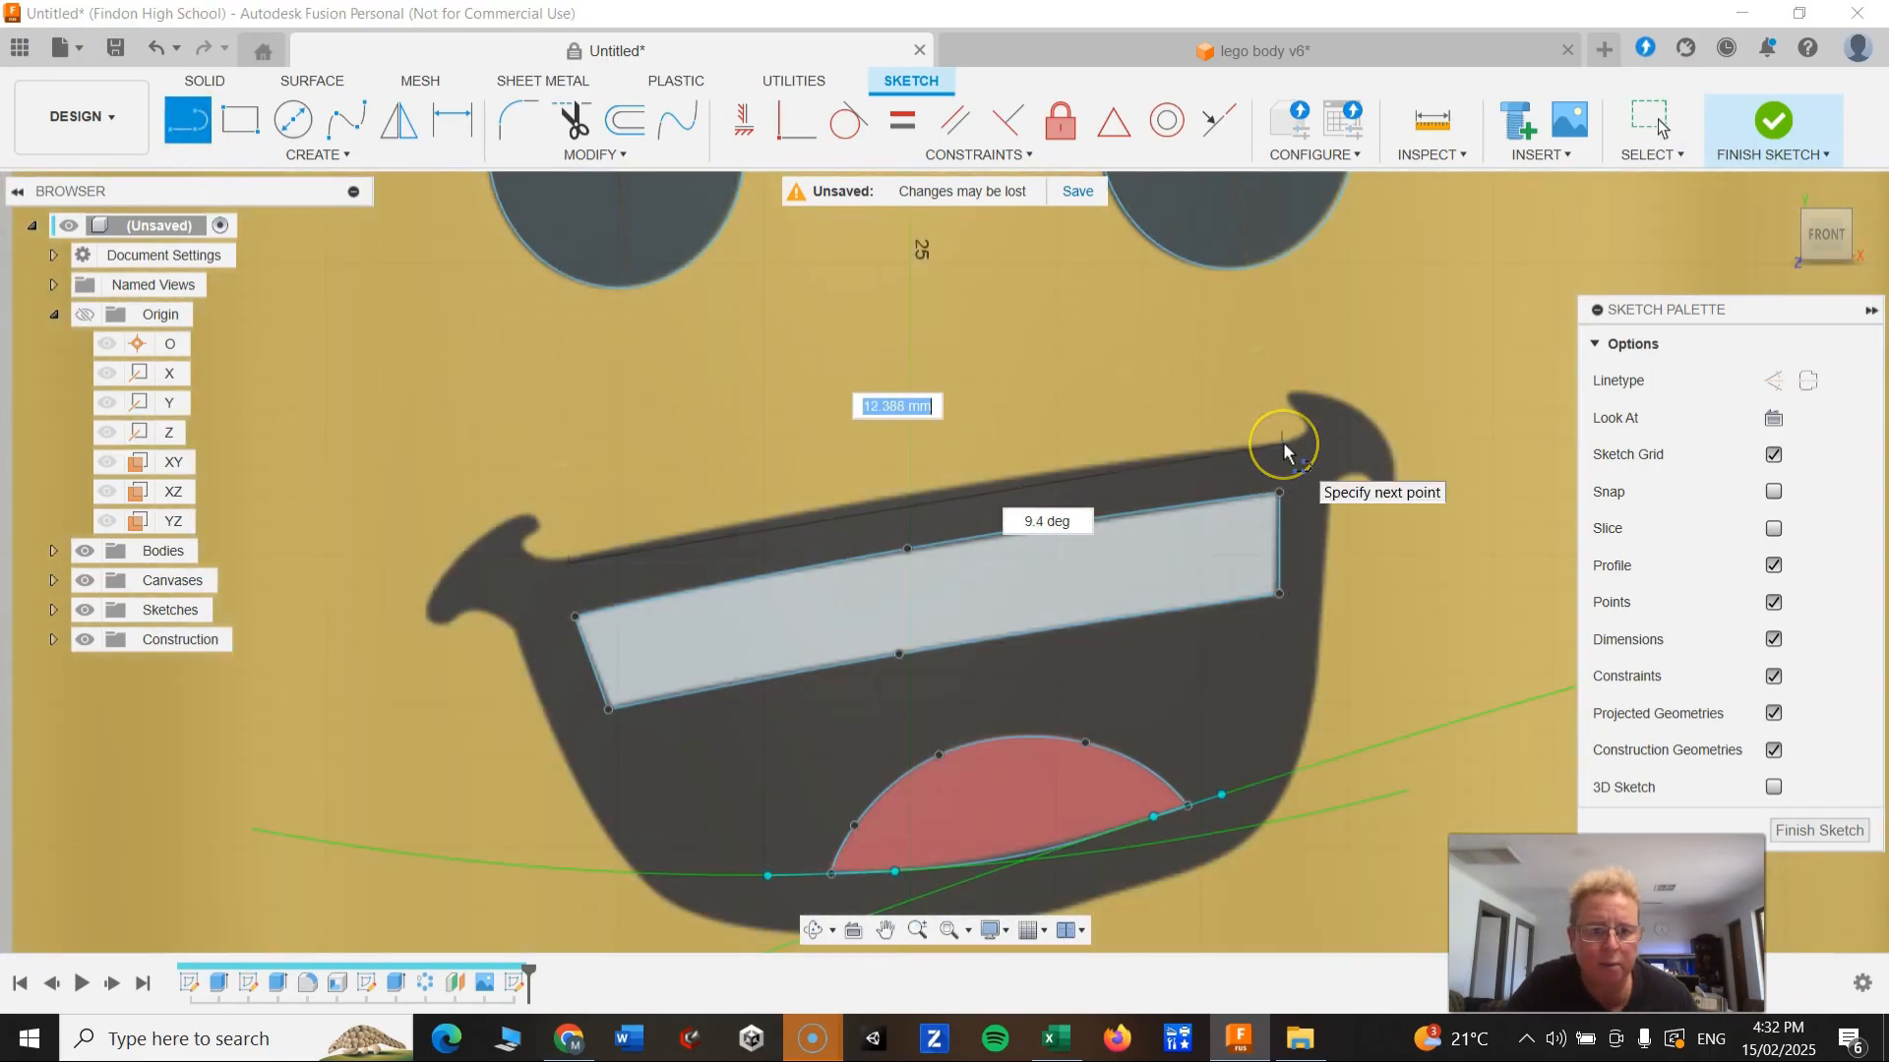
key(Escape)
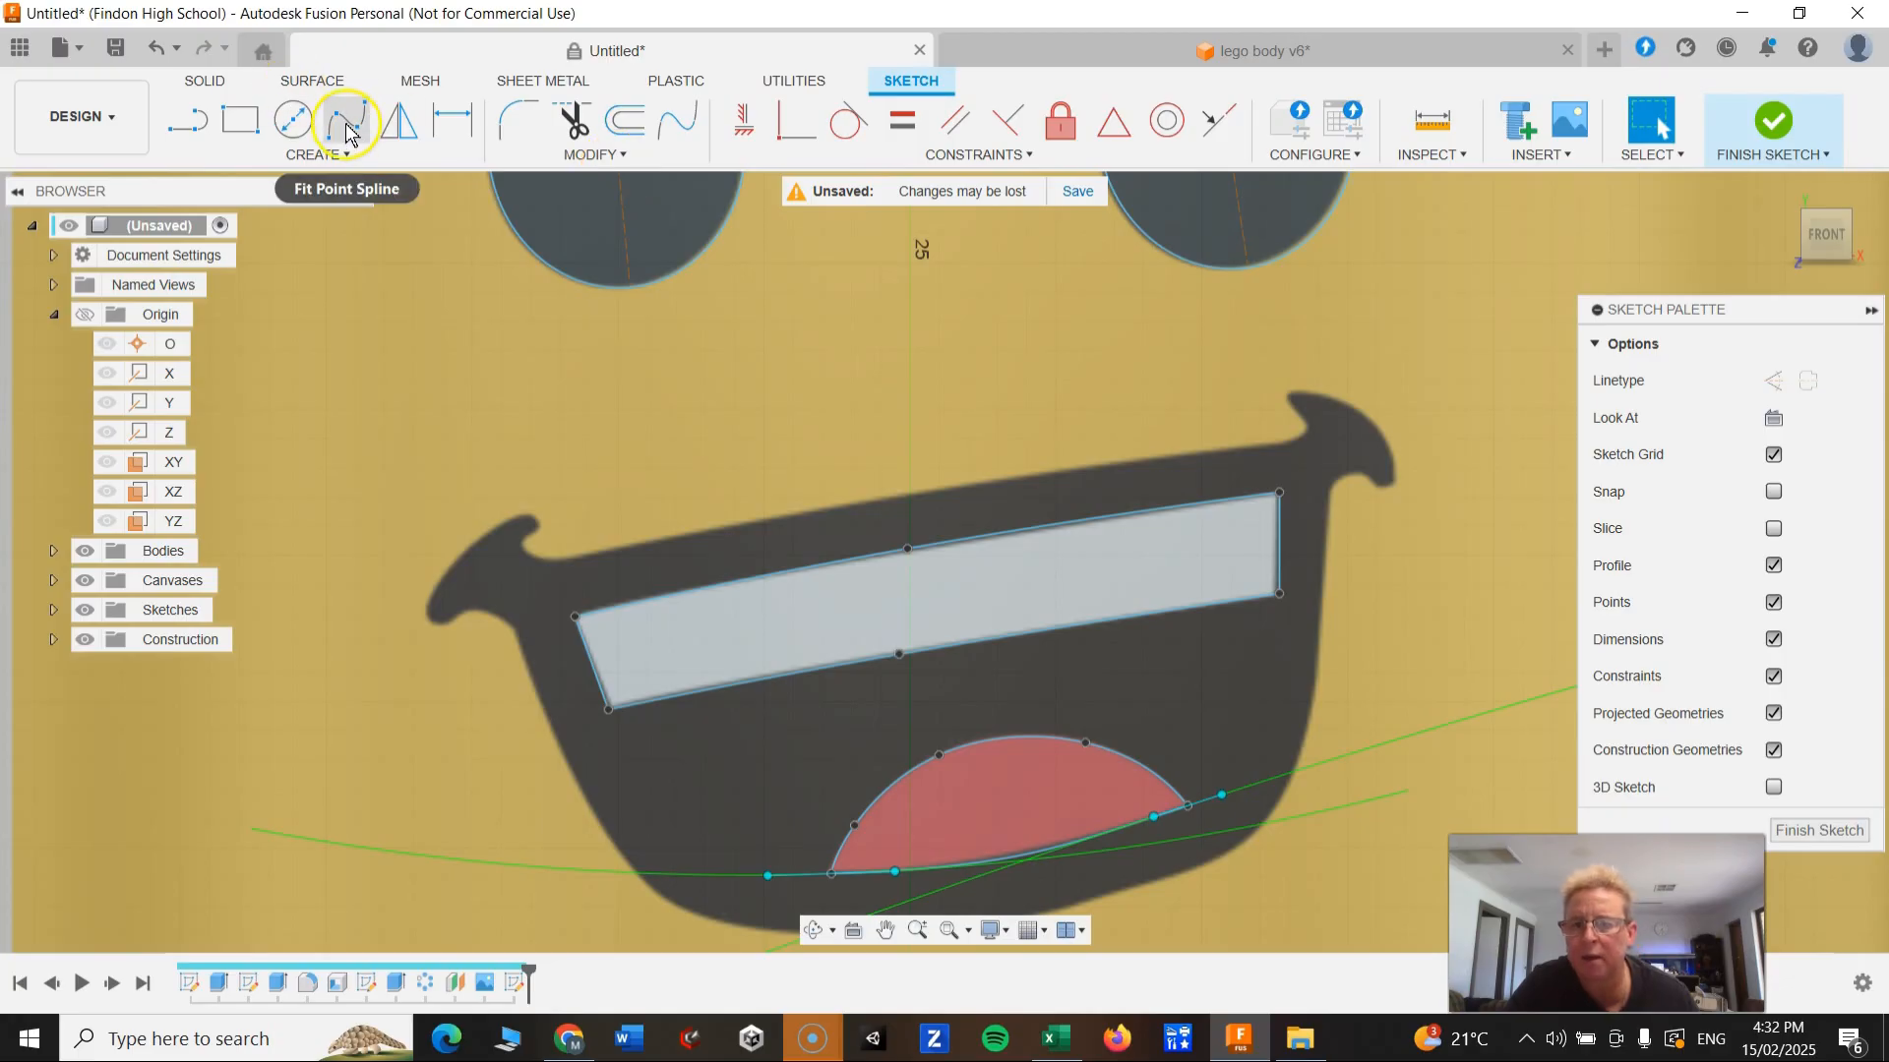
Step: Start a fit point spline at the left end of the mouth's upper edge and trace that edge to its right end
click(346, 119)
click(561, 563)
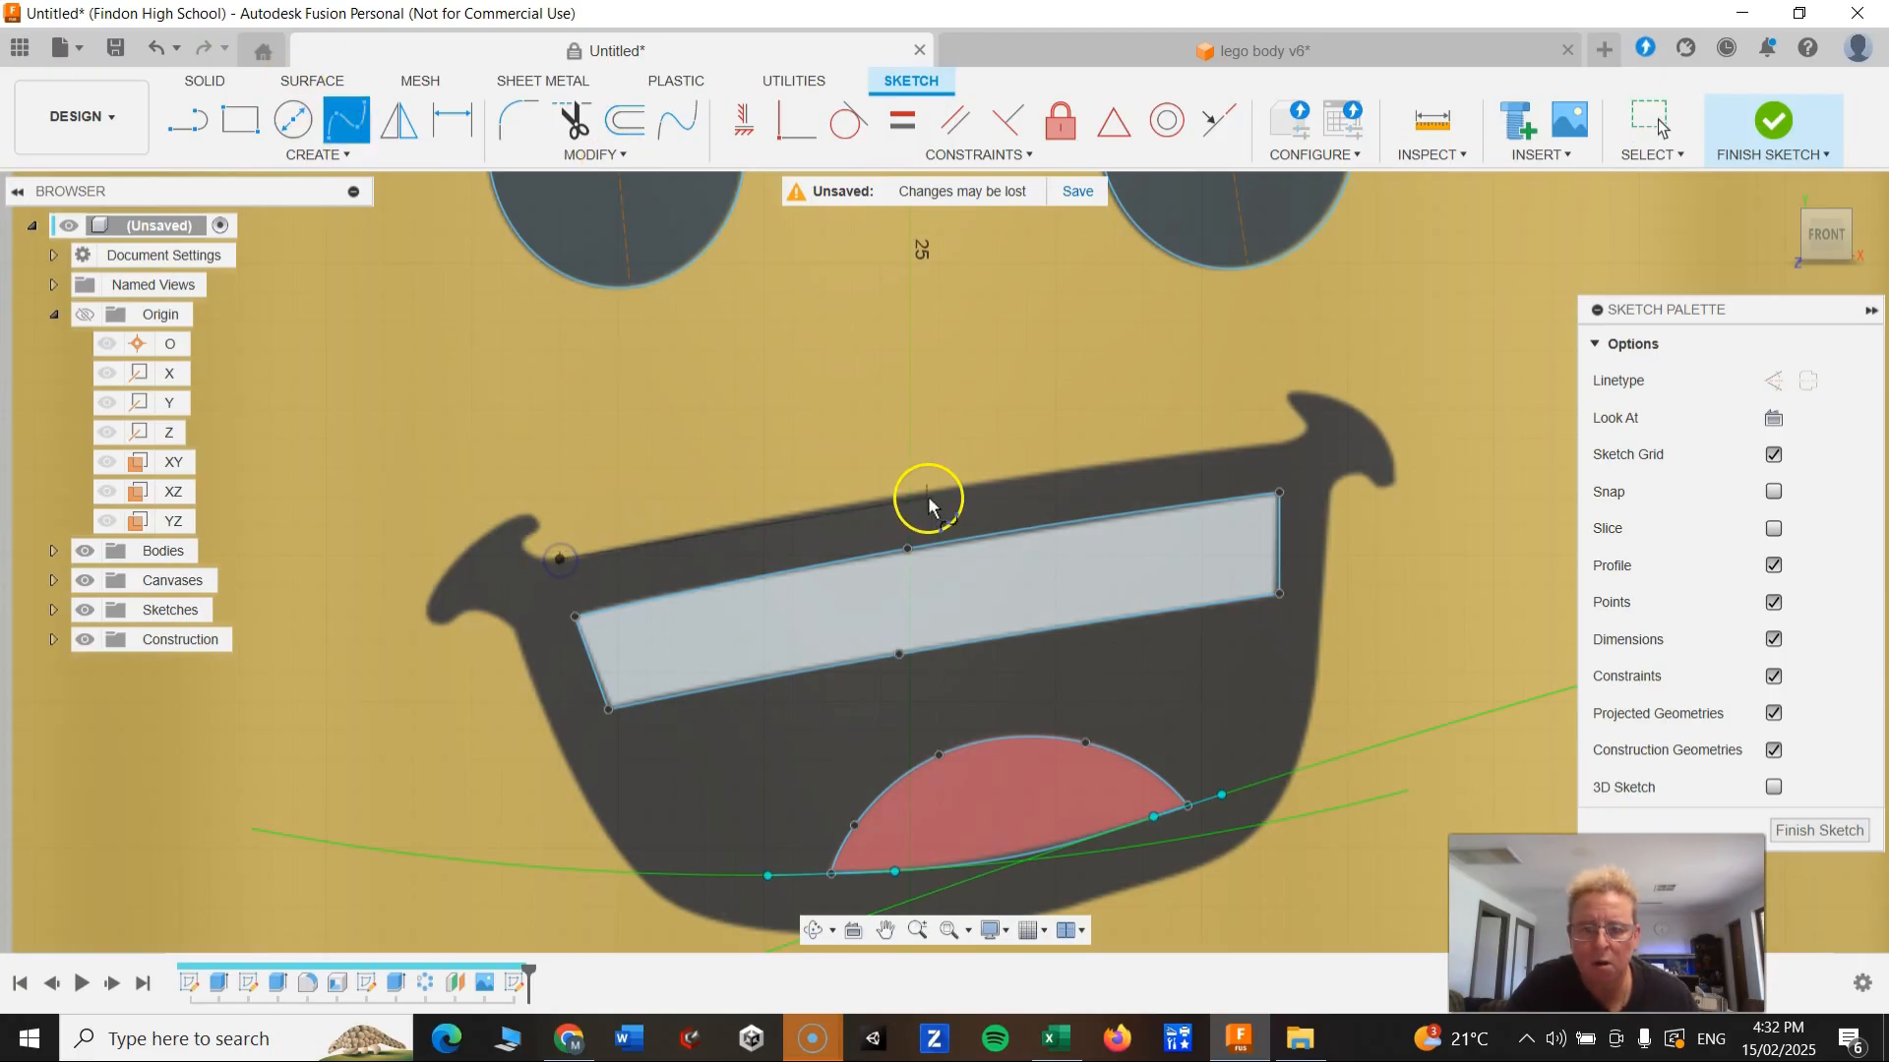
click(1109, 467)
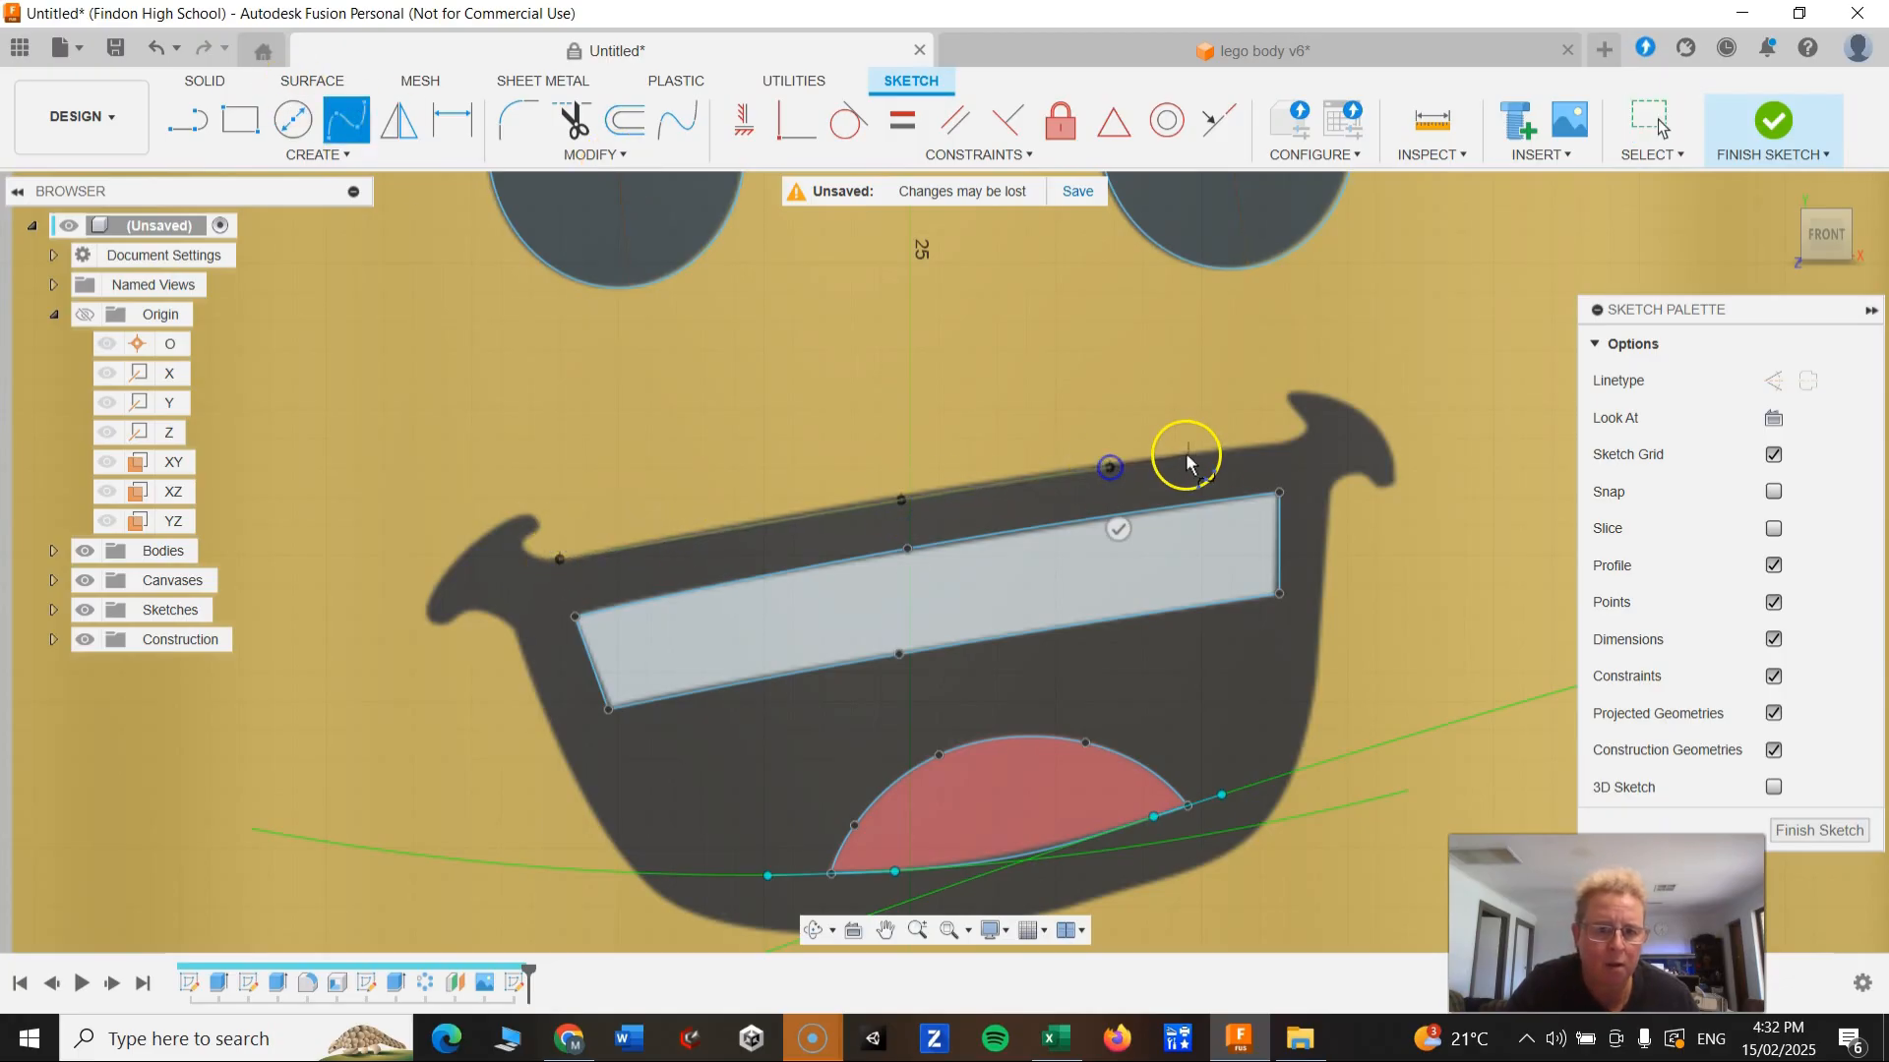
click(1287, 446)
Step: Continue the mouth spline around the upper tip of the right hook and along its outer curve
scroll(1301, 445, down, 3)
scroll(1310, 441, up, 10)
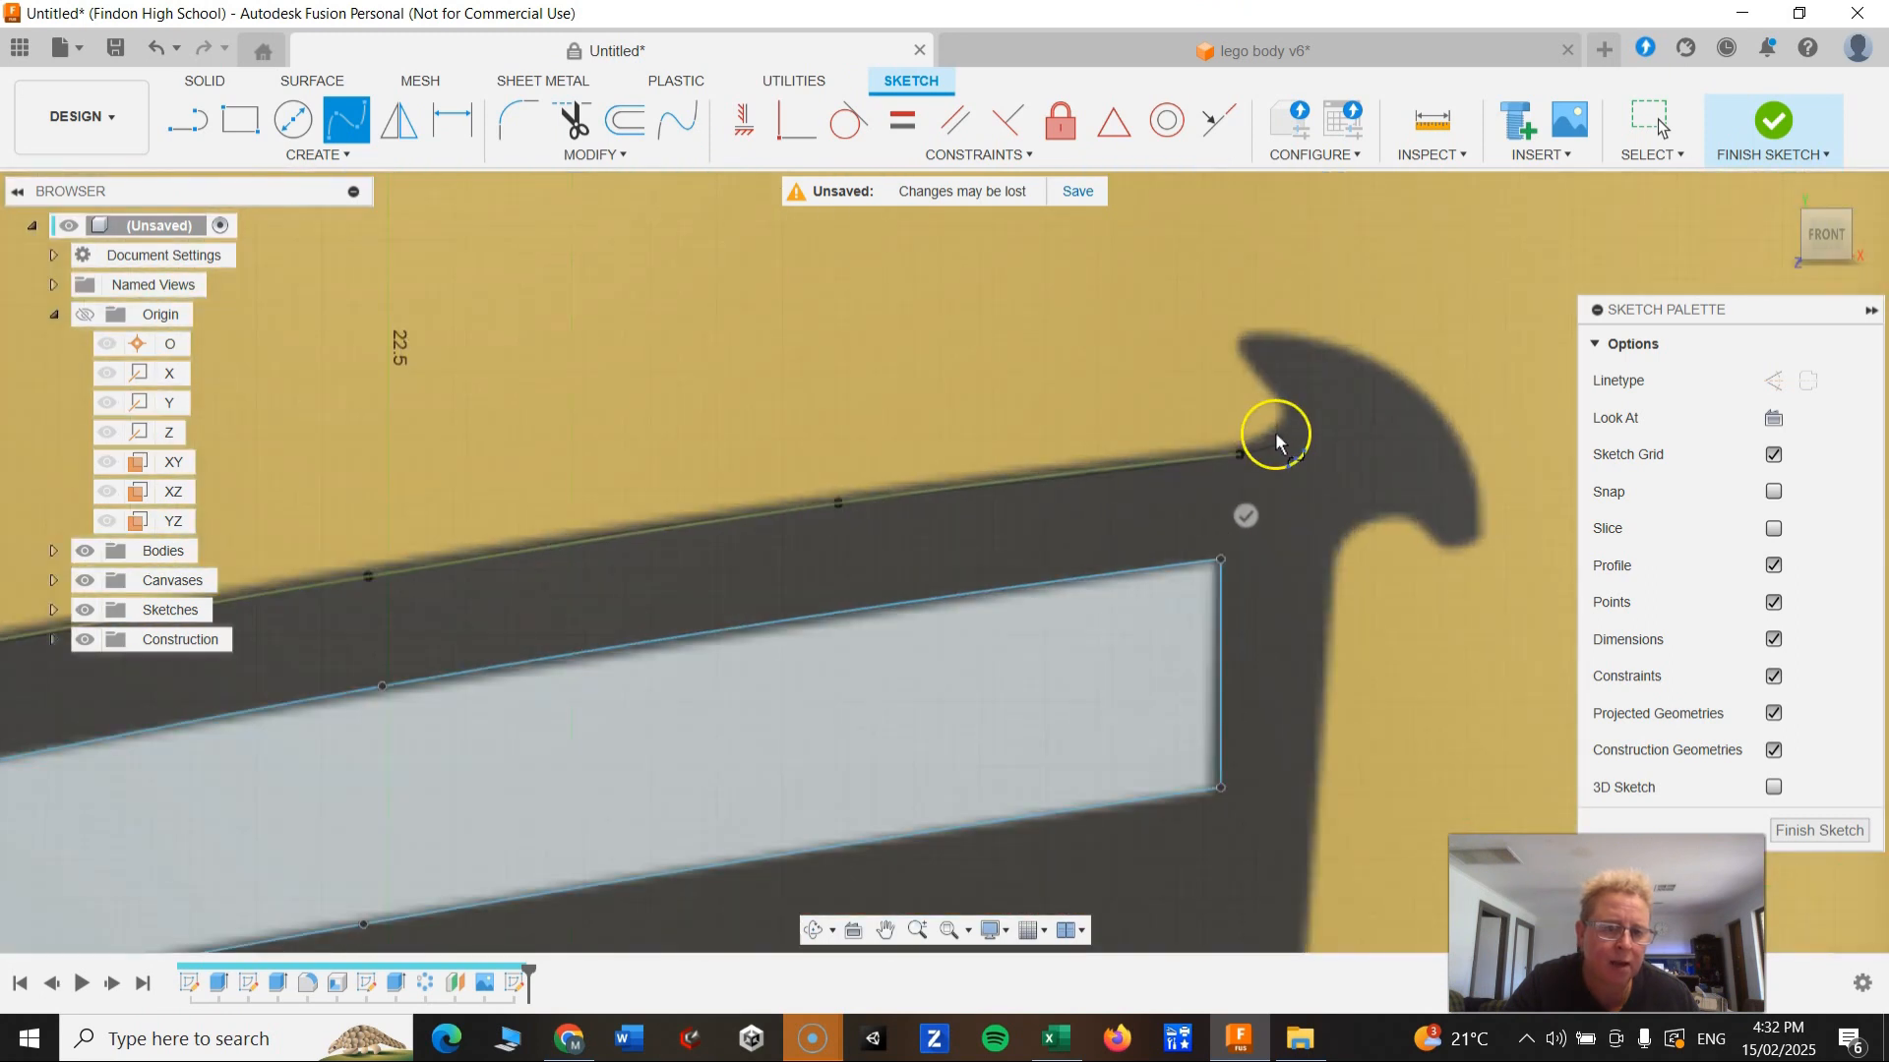
click(1320, 368)
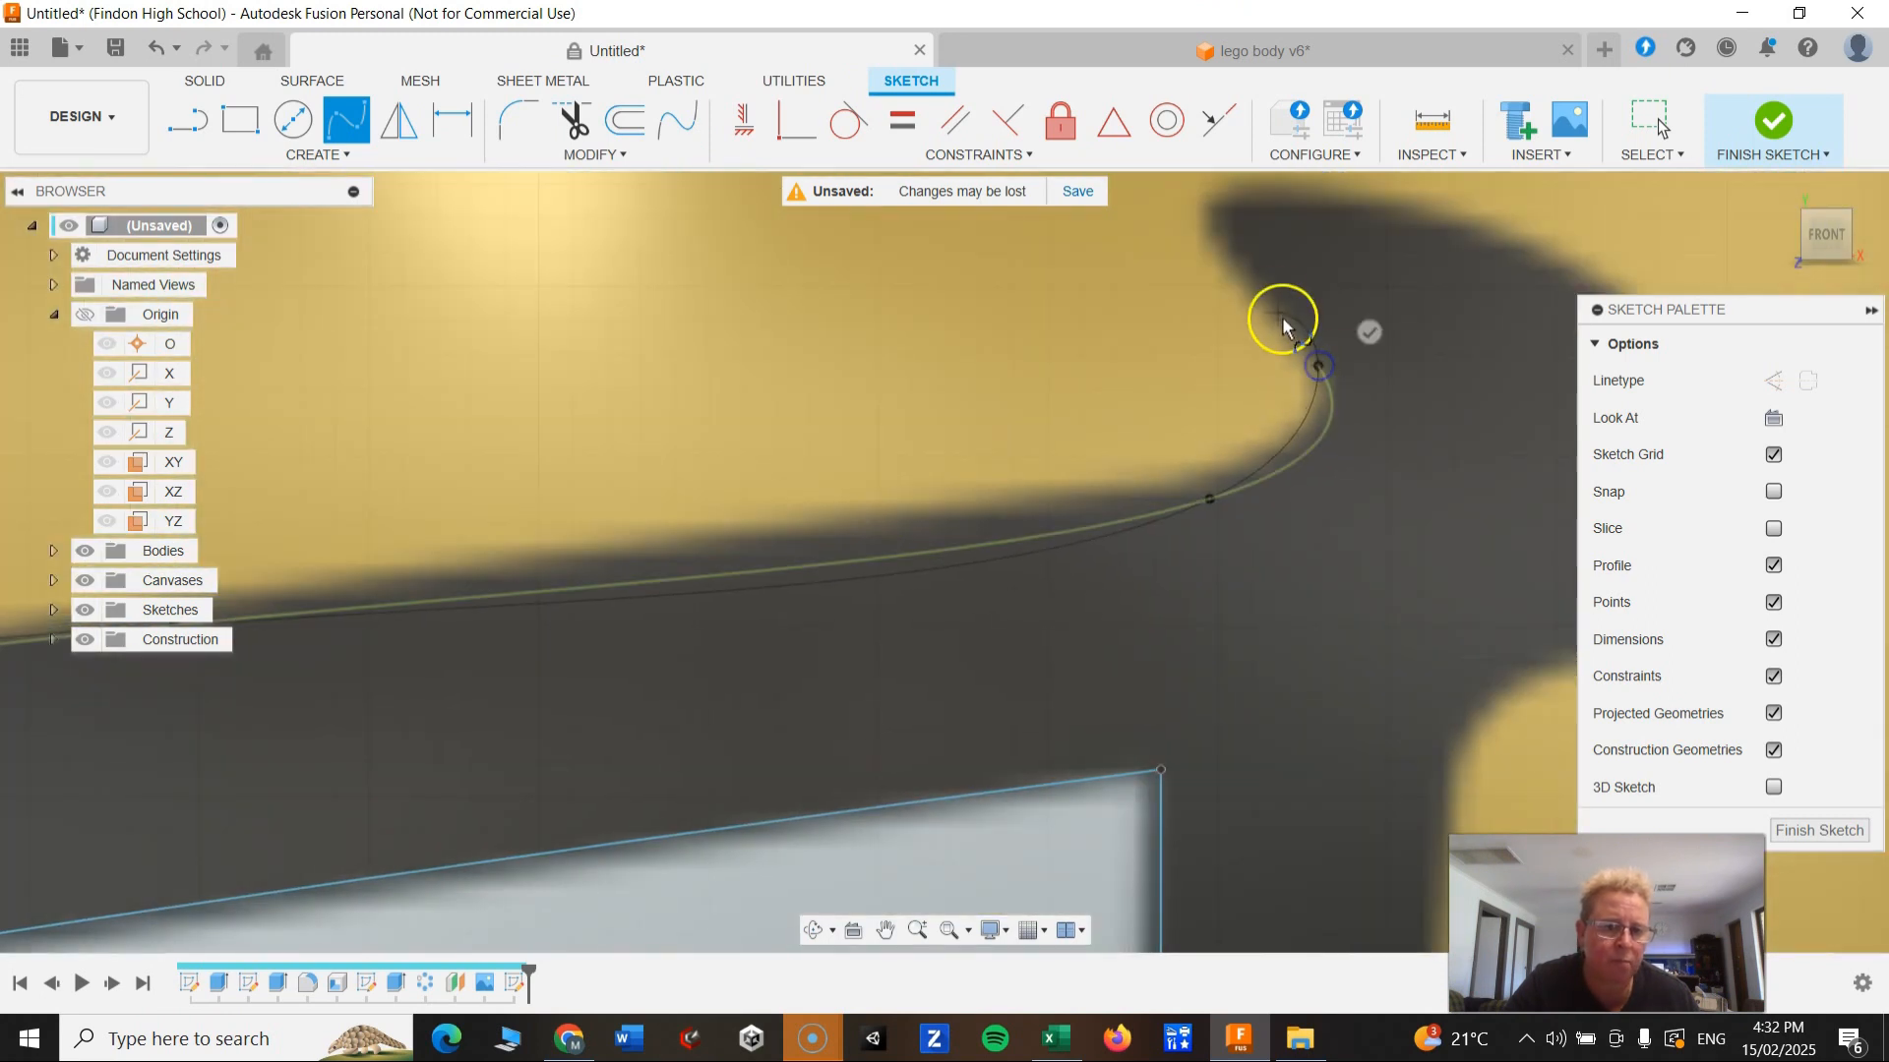
click(1229, 272)
scroll(1235, 254, down, 2)
click(1225, 230)
click(1282, 219)
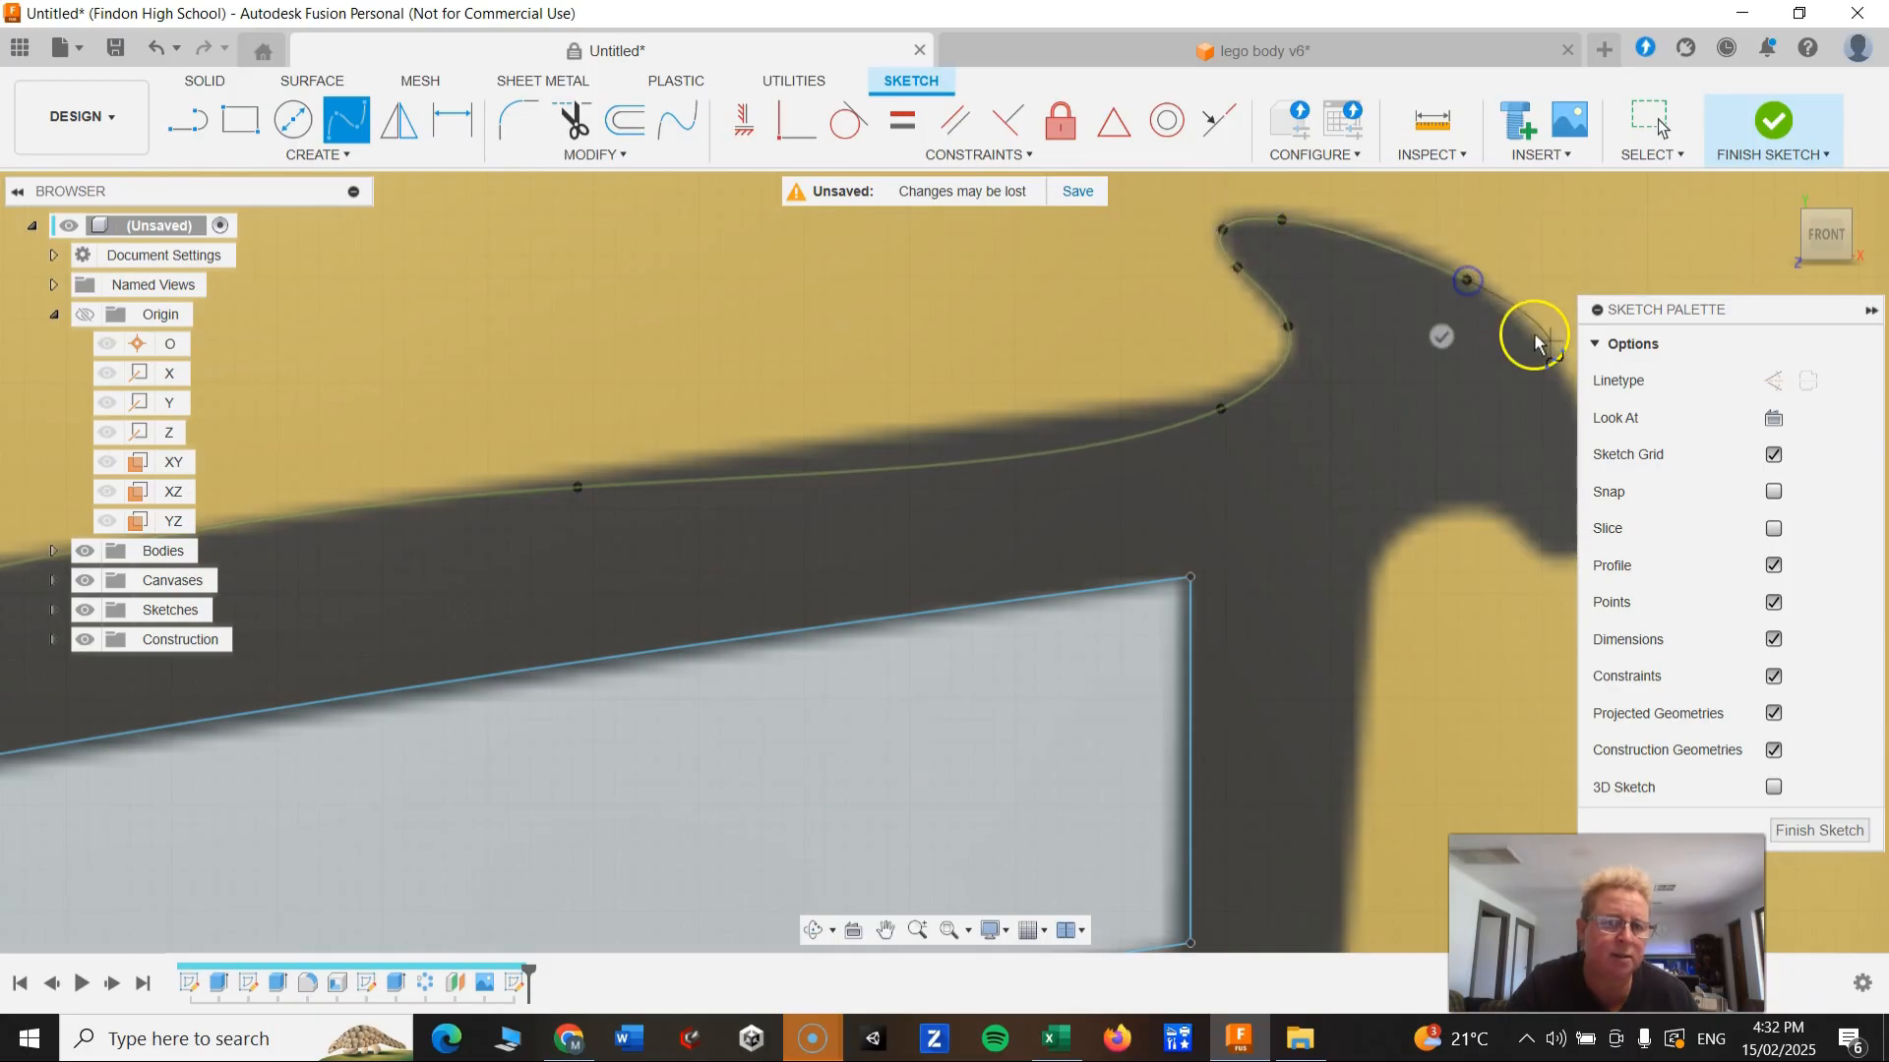
click(1561, 370)
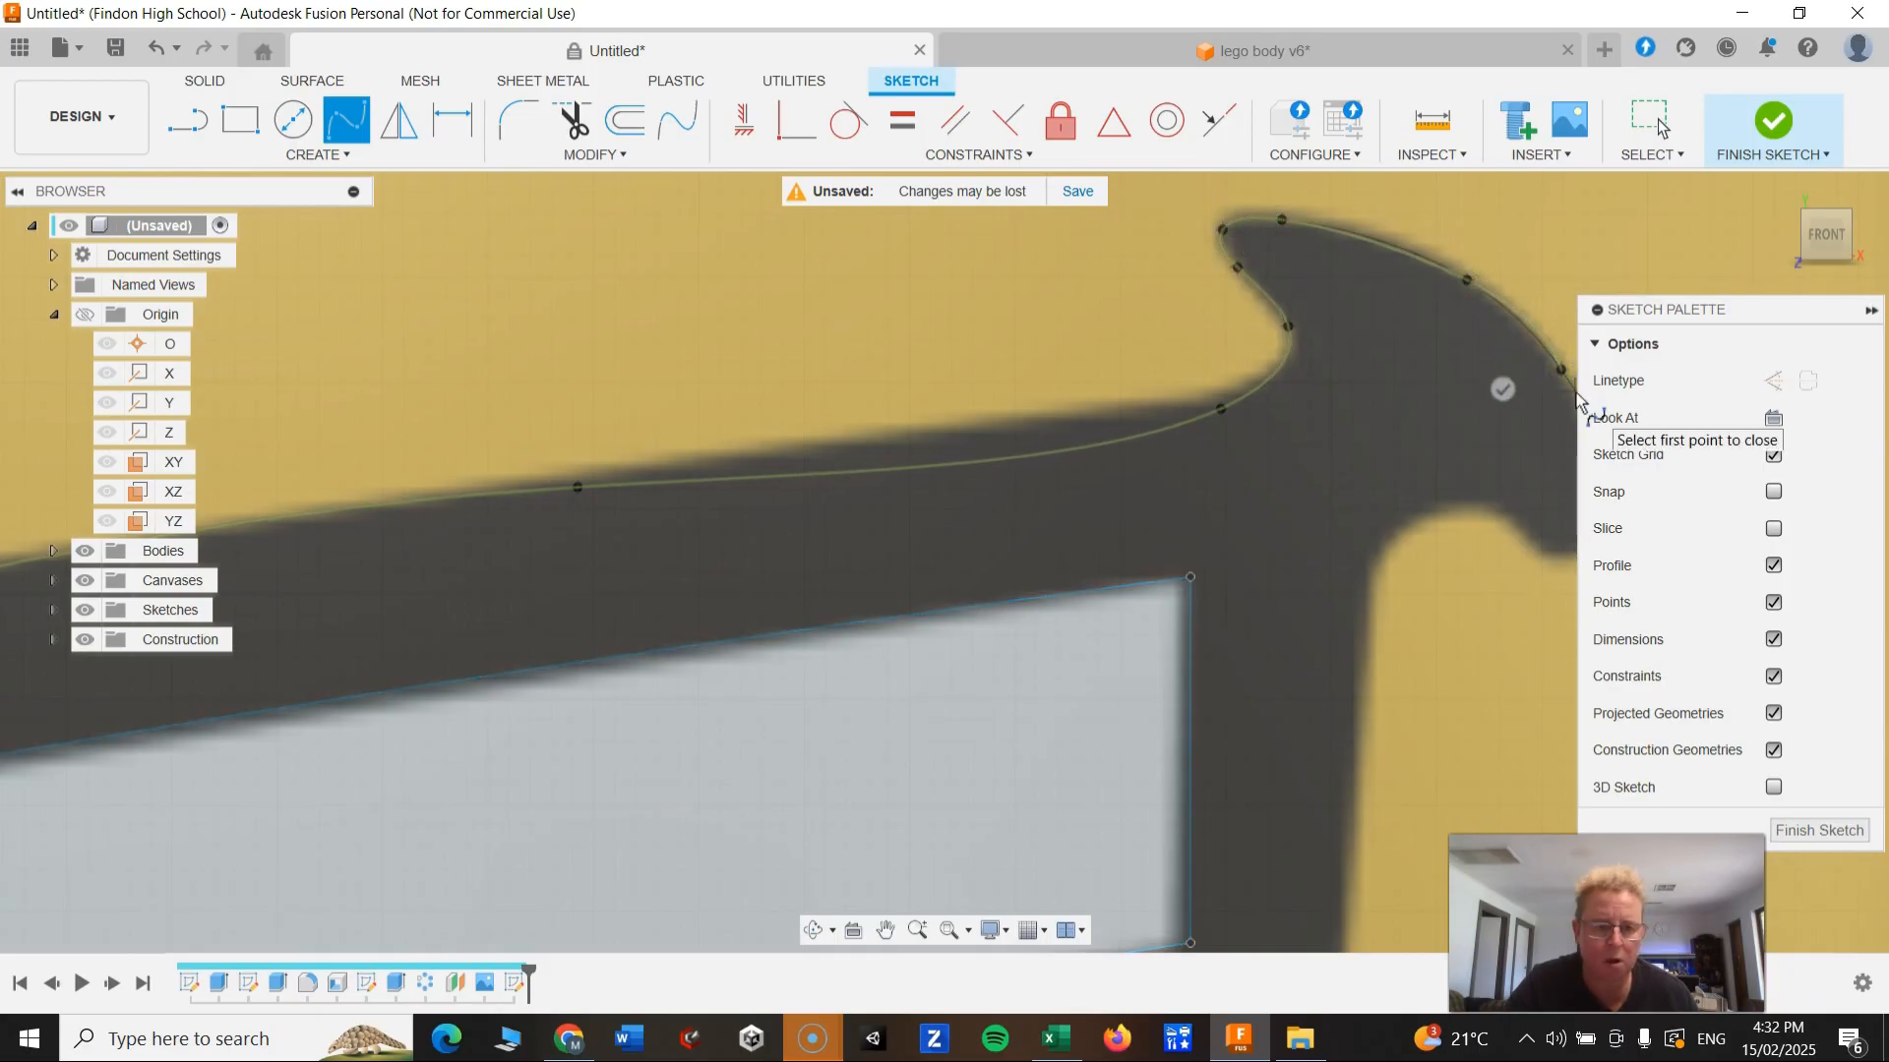
Step: Continue the mouth spline around the right hook's lower end and down the mouth's right side
middle_drag(1577, 398, 956, 387)
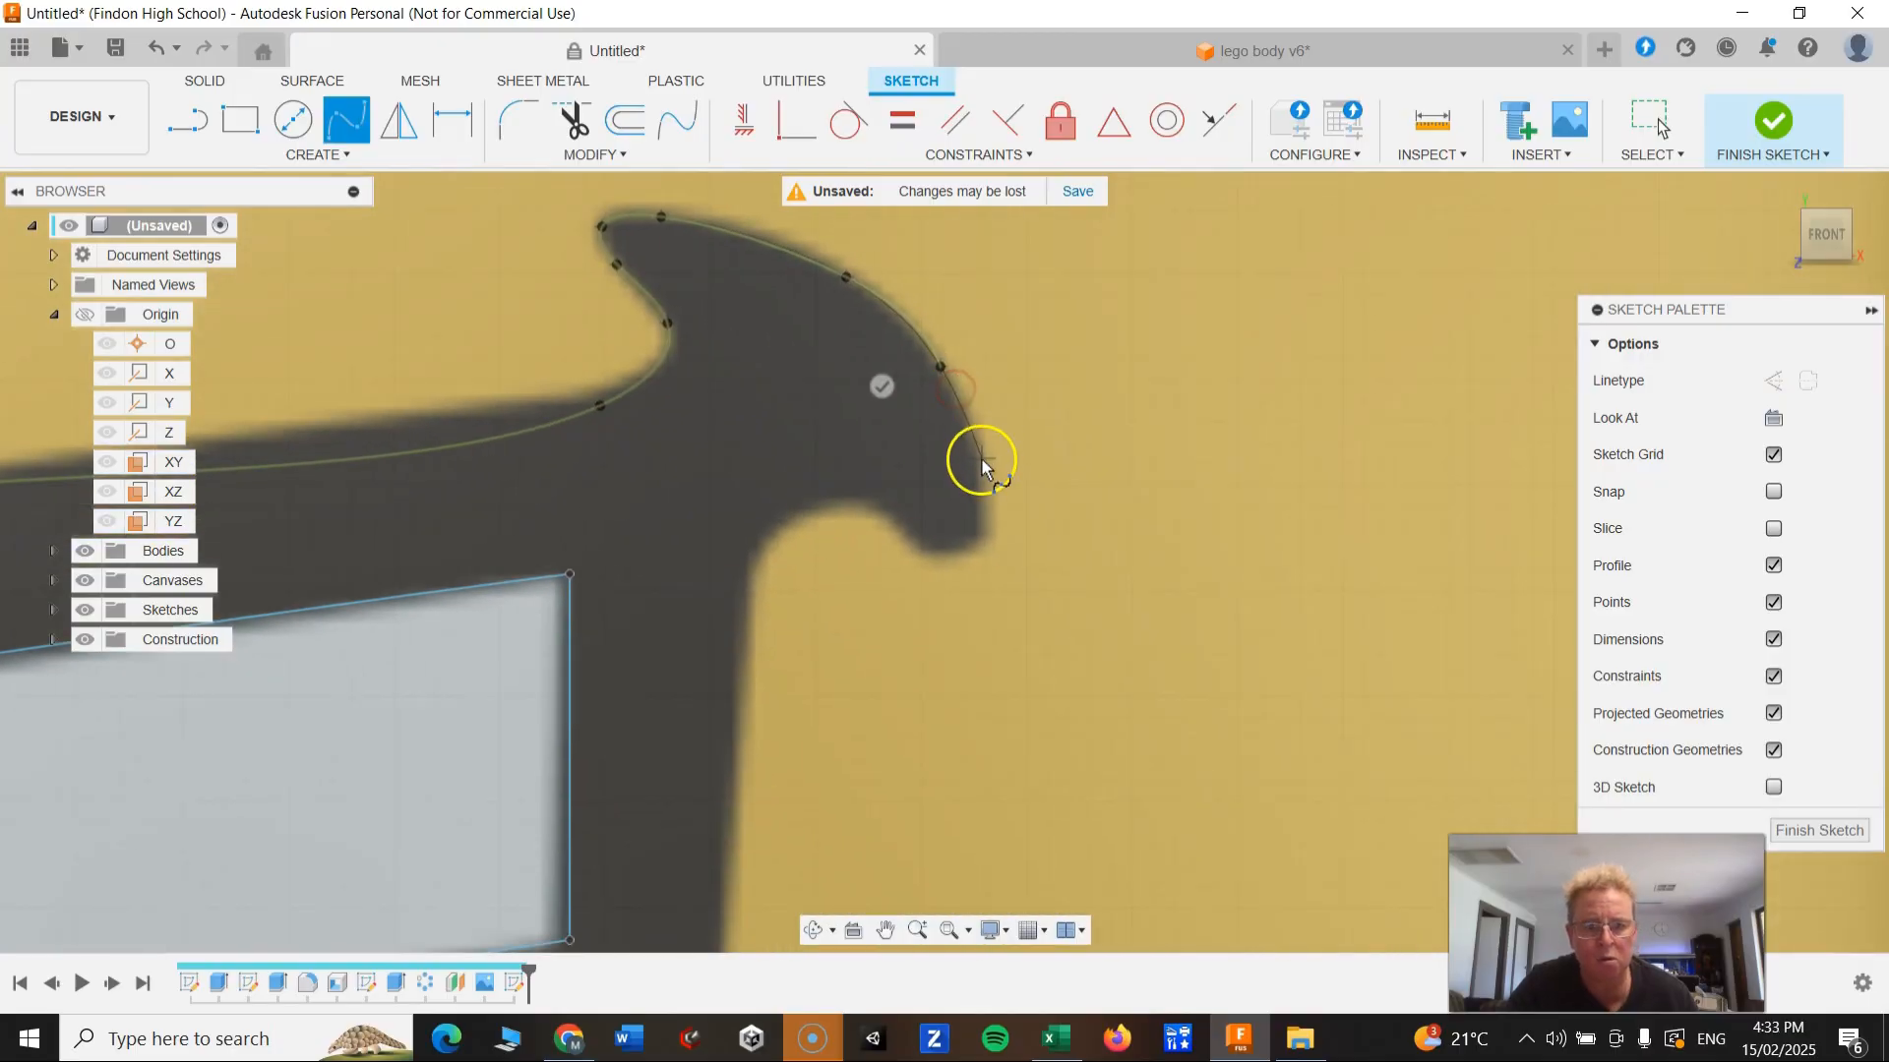
click(915, 550)
click(875, 506)
click(754, 593)
middle_drag(753, 594, 867, 241)
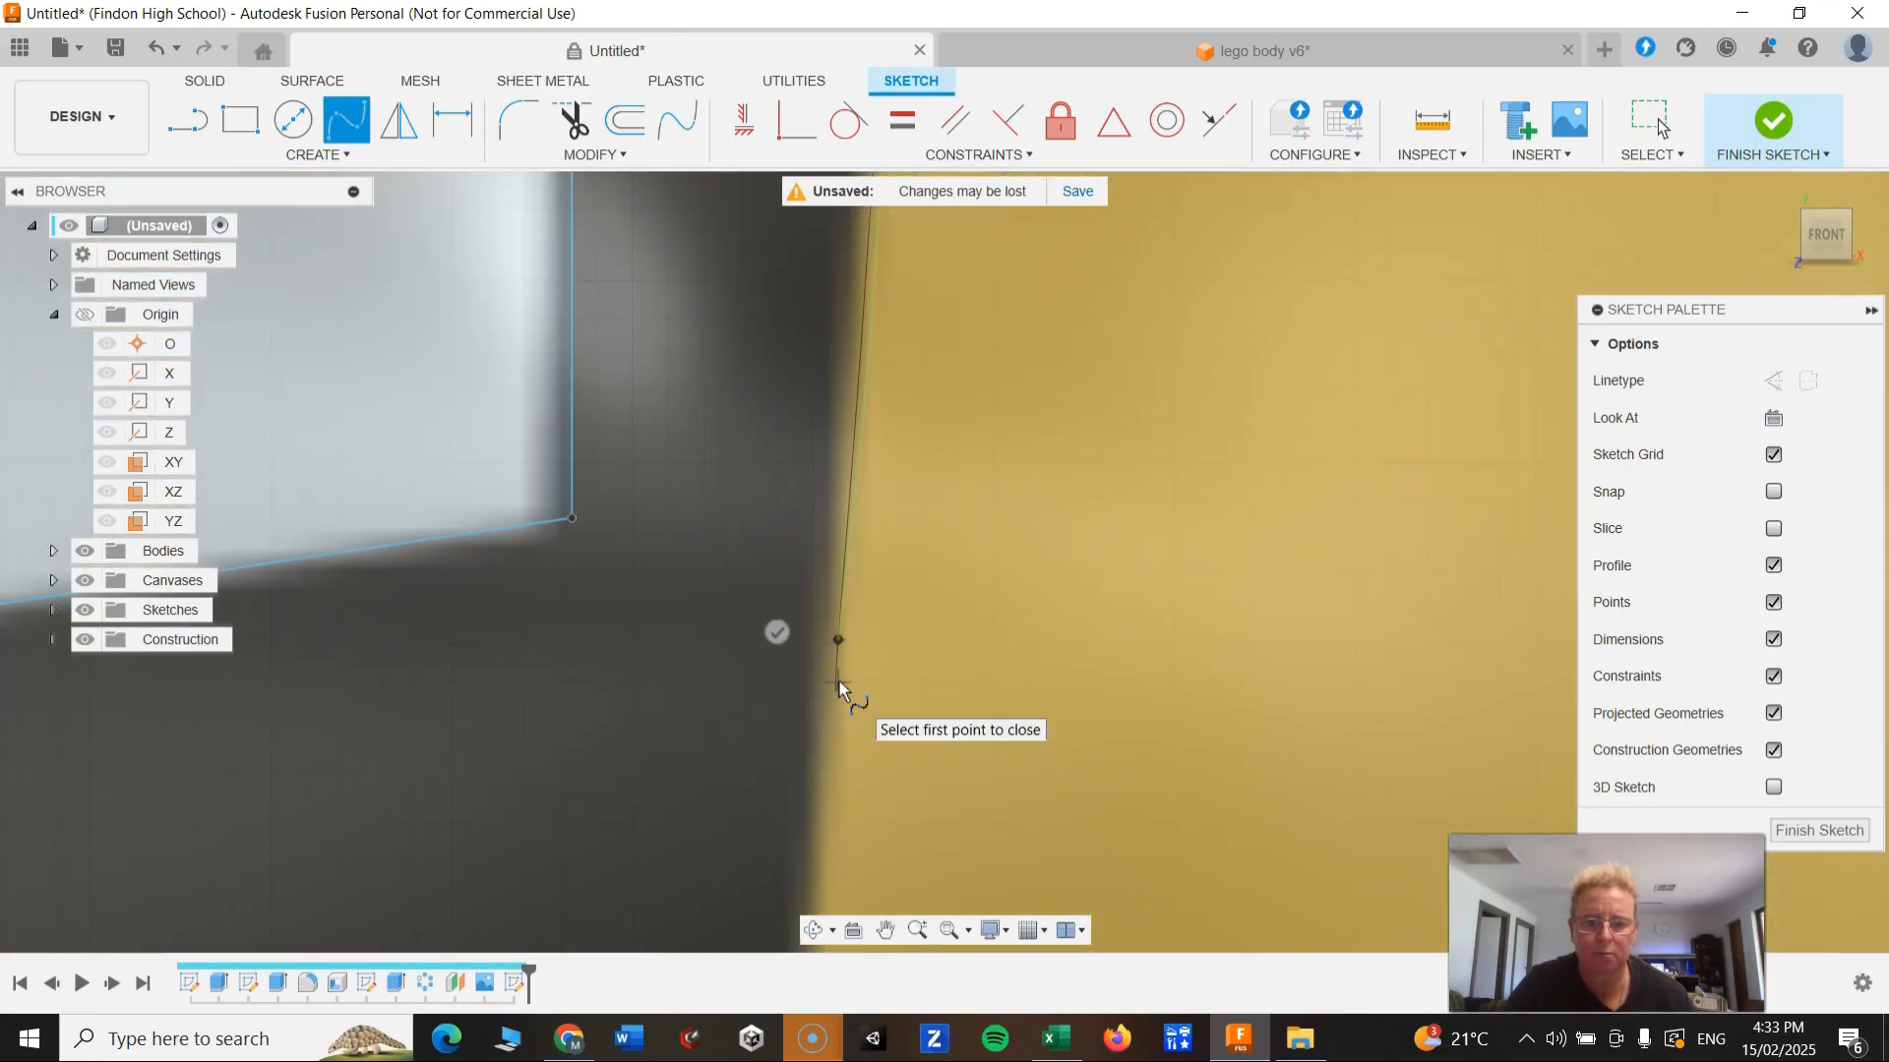
scroll(841, 709, down, 5)
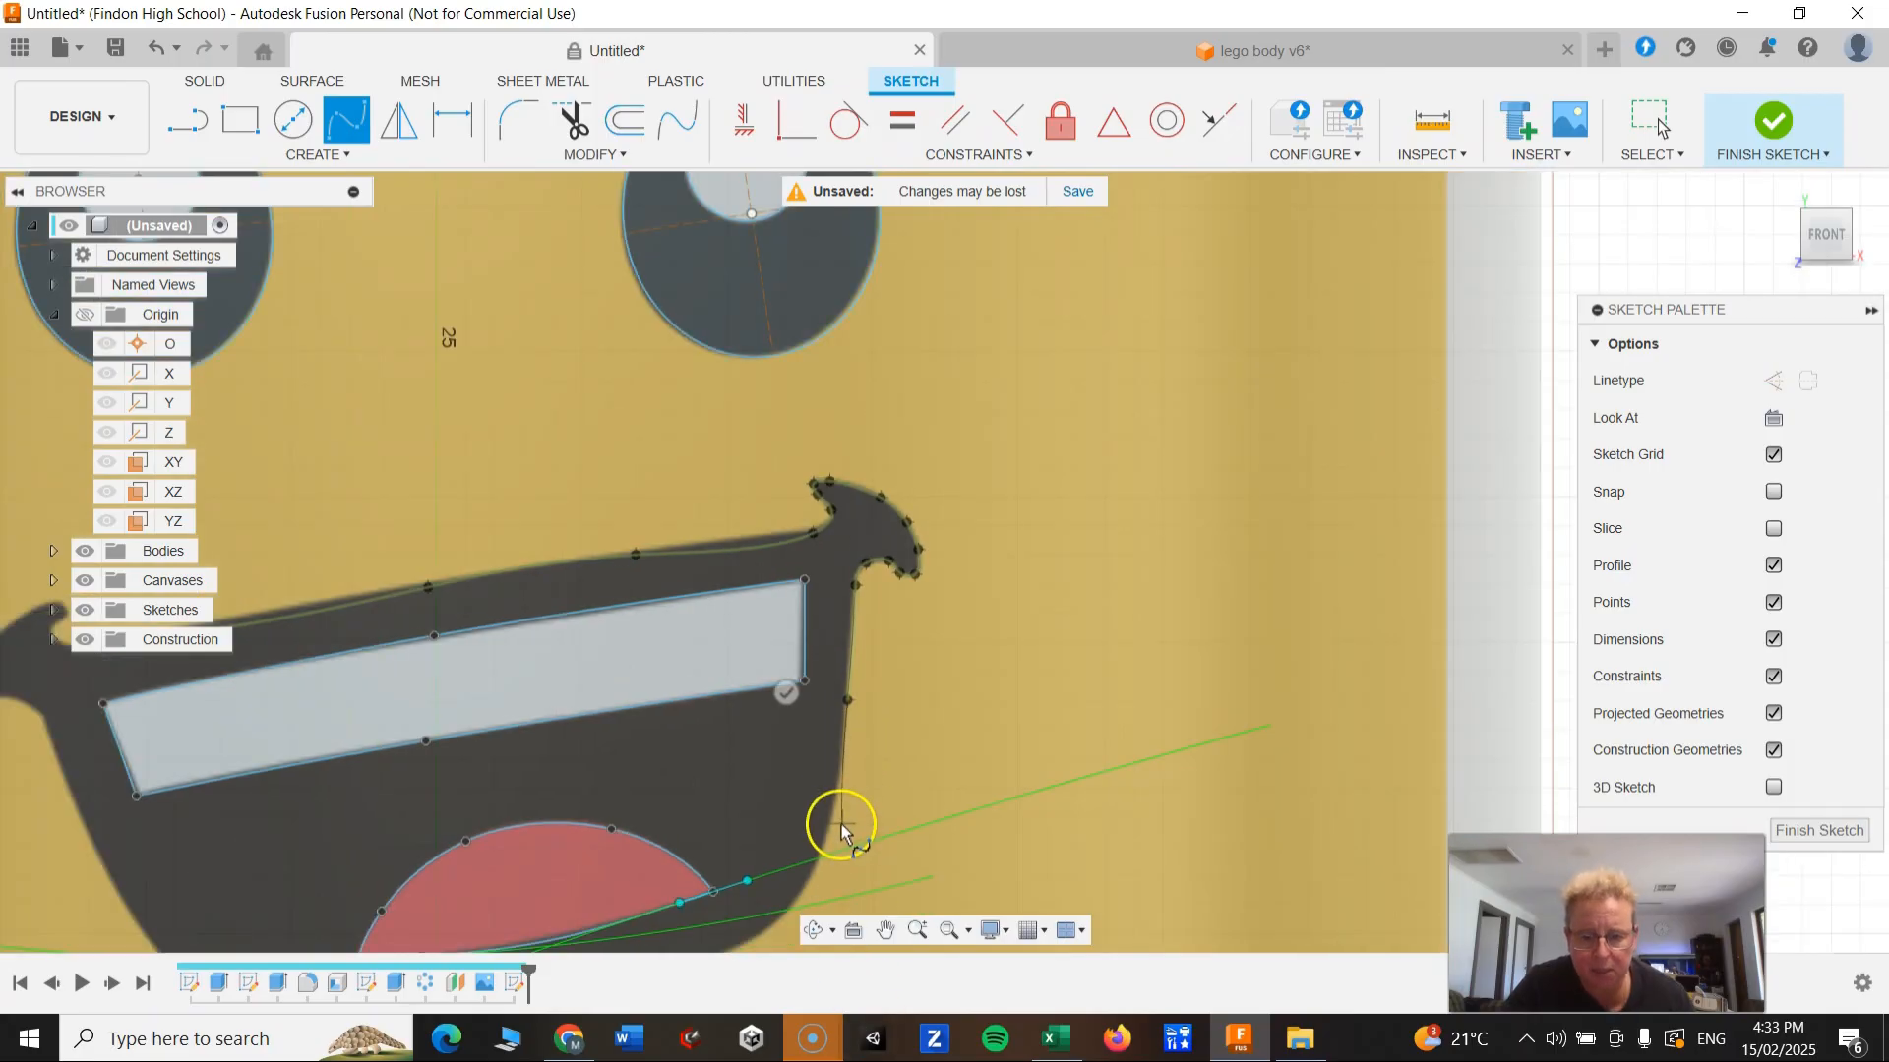
click(830, 832)
Step: Continue the mouth spline along the lower edge and up the mouth's left side to the left hook
mouse_move(798, 895)
middle_down()
mouse_move(813, 839)
mouse_move(1217, 257)
middle_up()
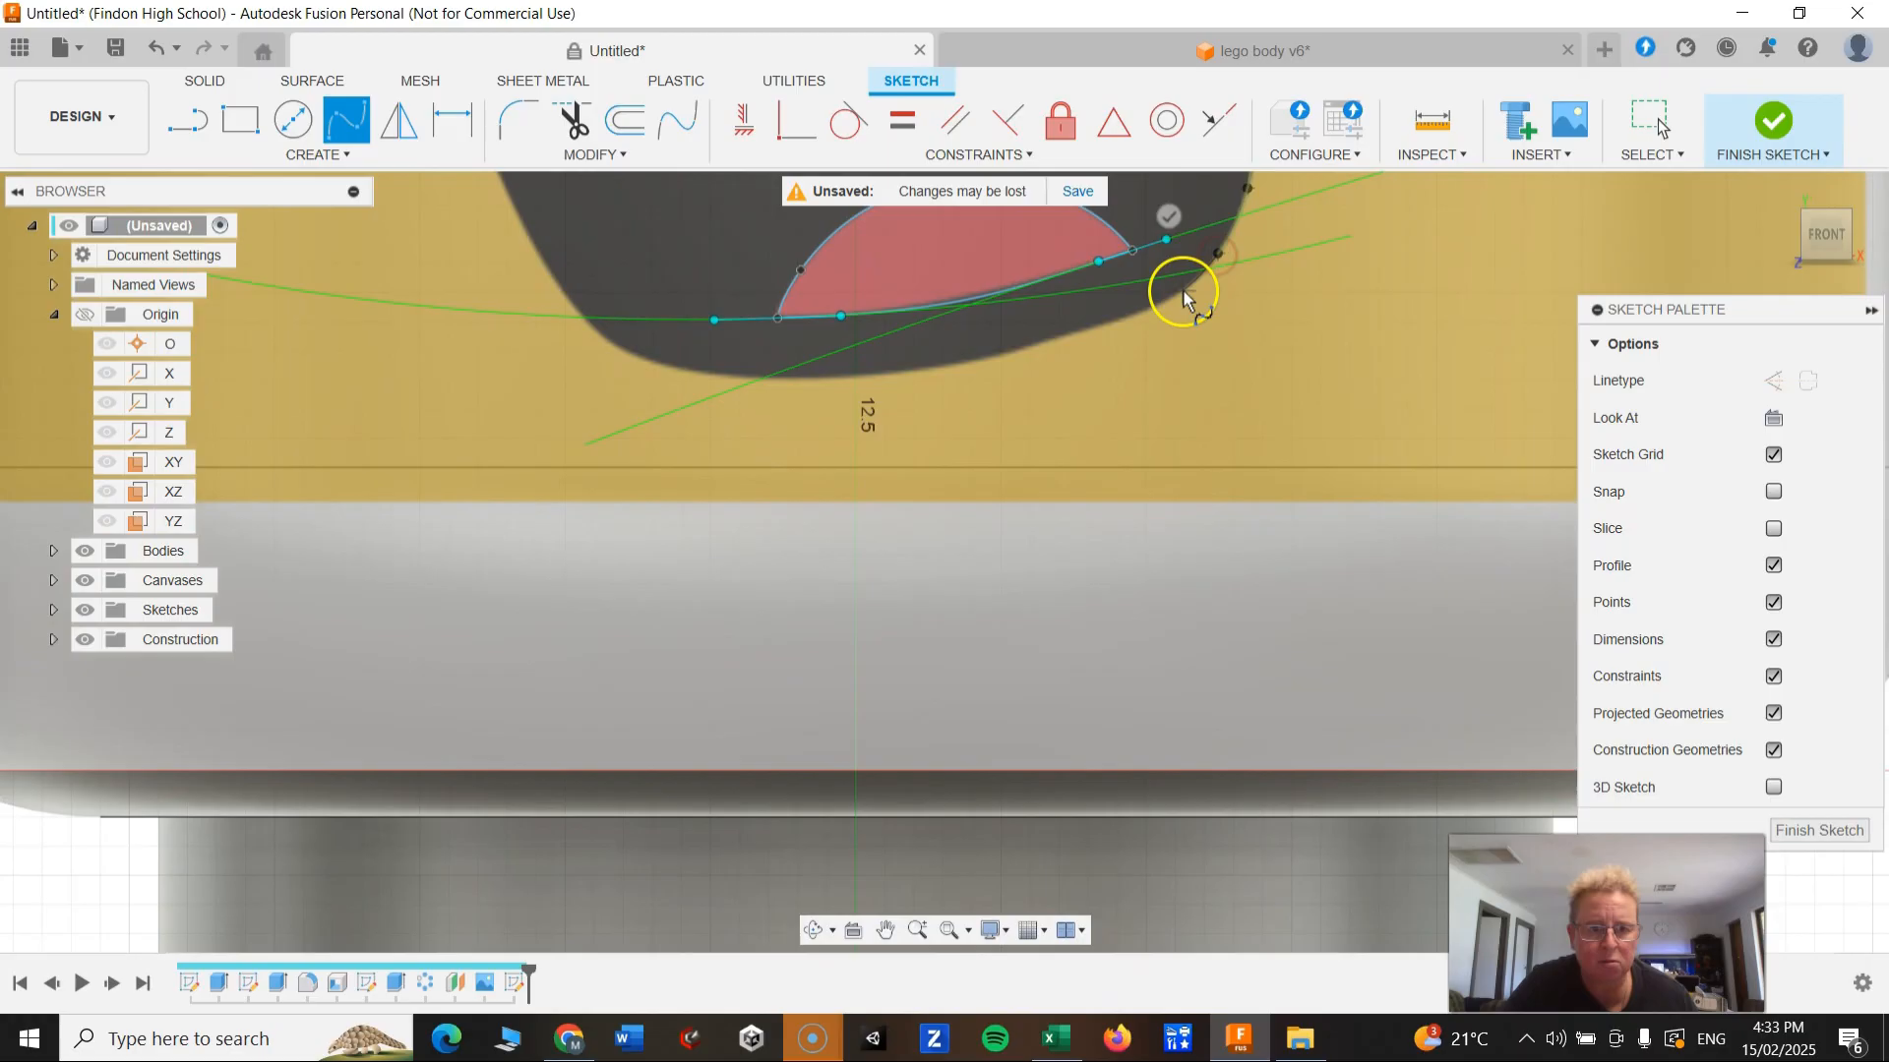
click(751, 379)
click(618, 351)
click(521, 239)
middle_drag(524, 241, 697, 546)
click(693, 530)
click(651, 438)
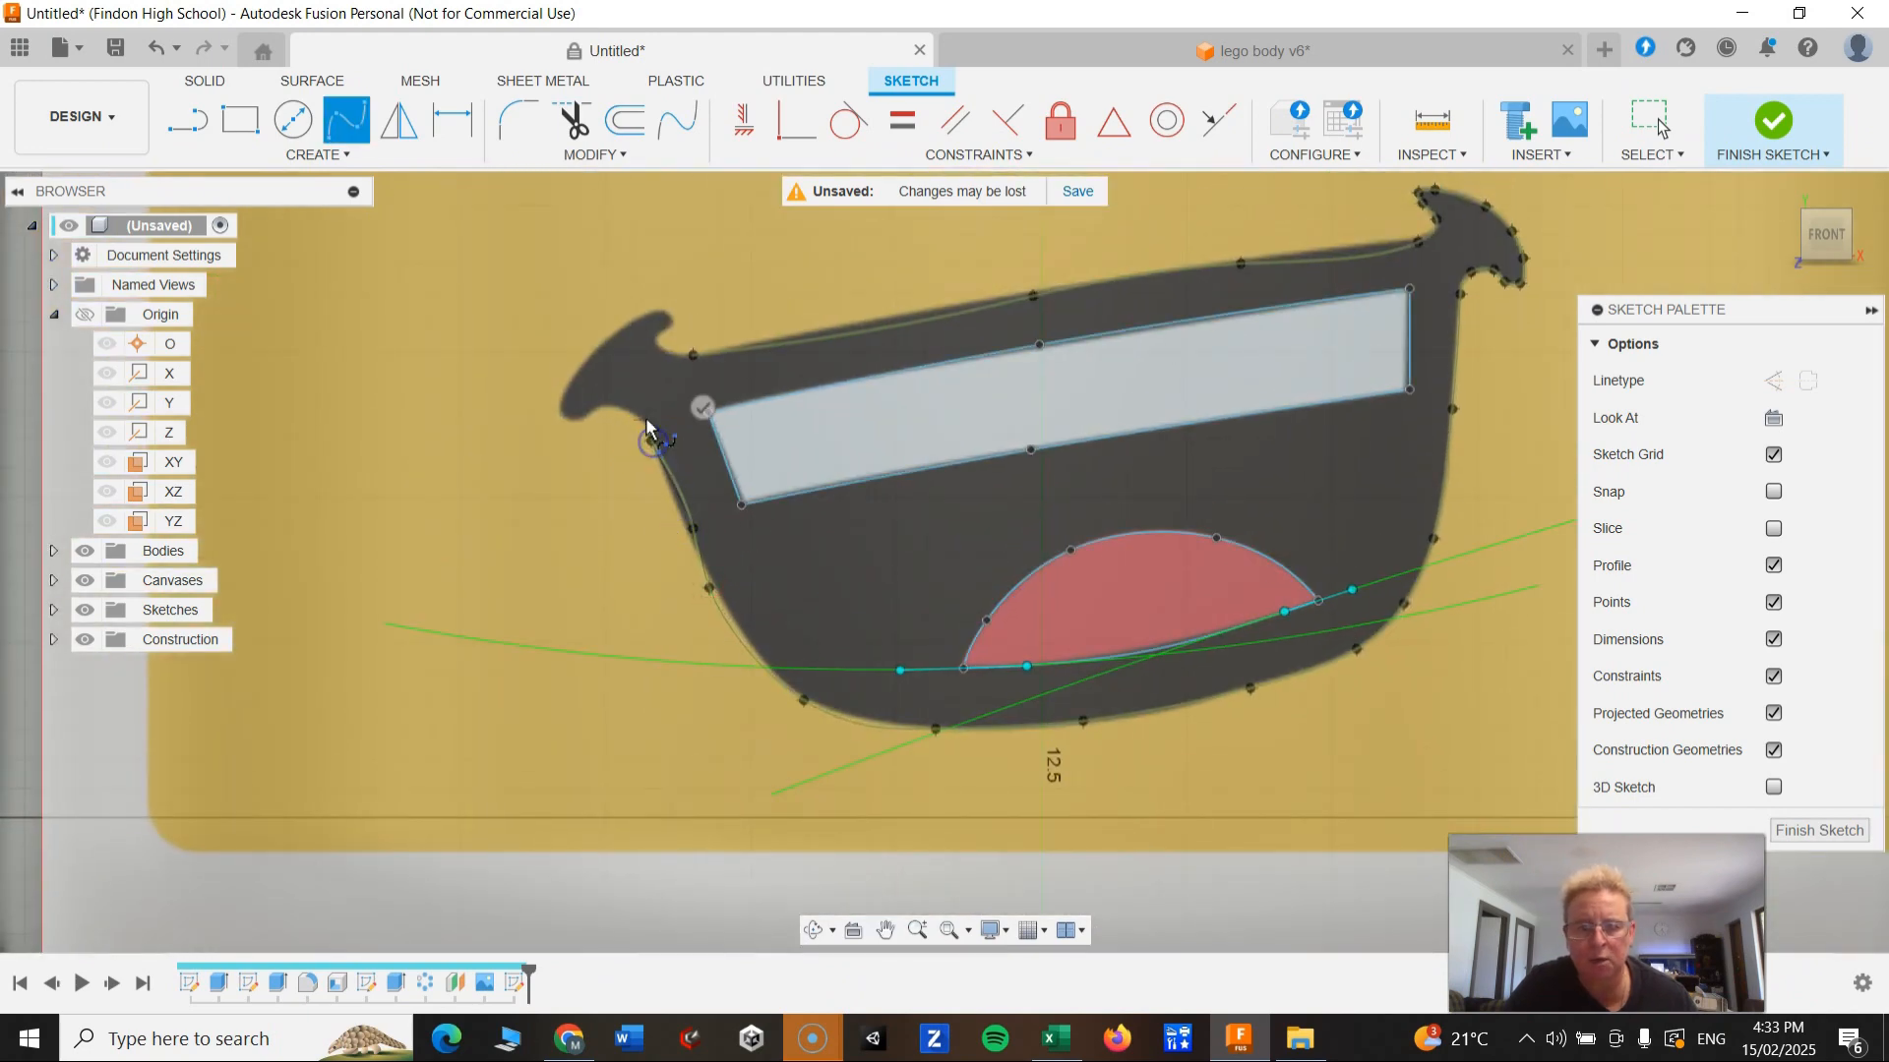
Step: Trace the left hook's underside and its rounded lower tip with further fit points of the mouth spline
scroll(646, 425, down, 2)
scroll(644, 418, up, 6)
click(682, 450)
click(591, 404)
click(523, 404)
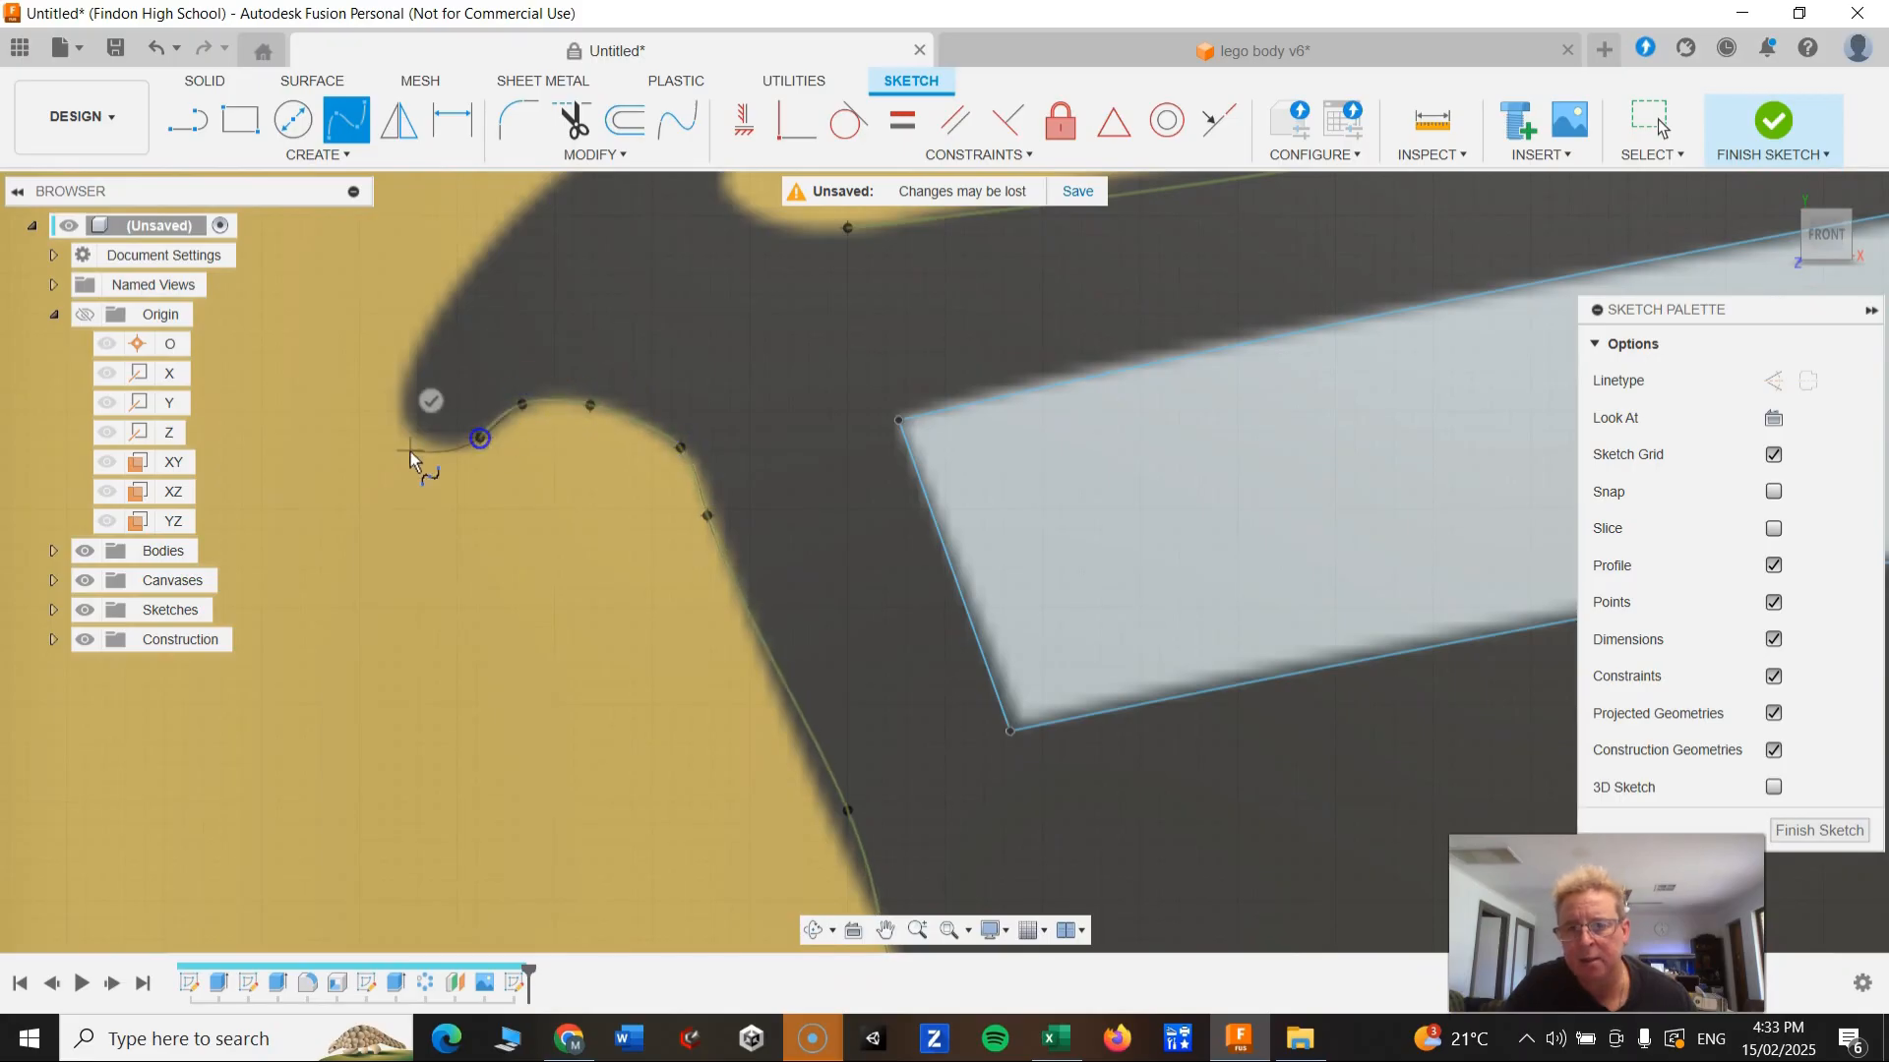
click(413, 343)
Step: Continue the spline along the left hook's outer edge and around its upper tip, closing the mouth outline at the first point
middle_drag(413, 341, 369, 592)
click(460, 493)
click(572, 390)
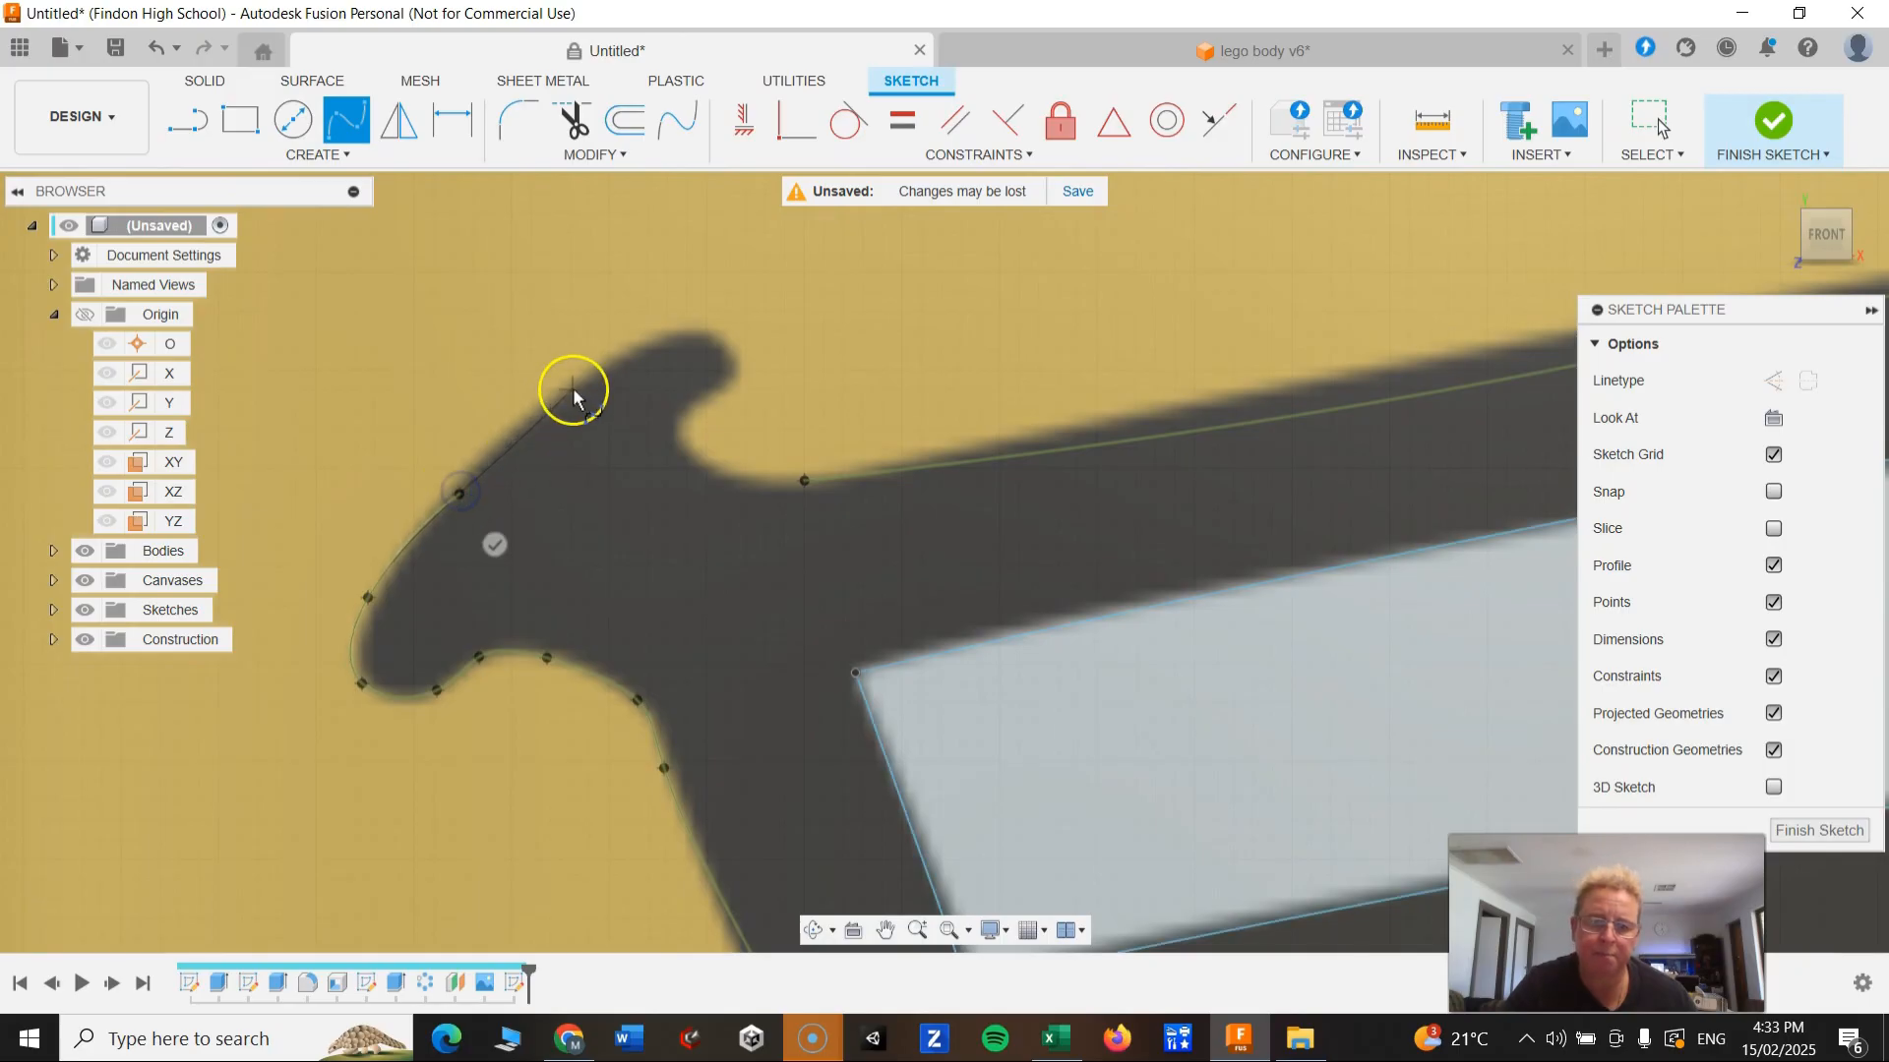
click(695, 337)
click(731, 361)
click(699, 399)
click(681, 443)
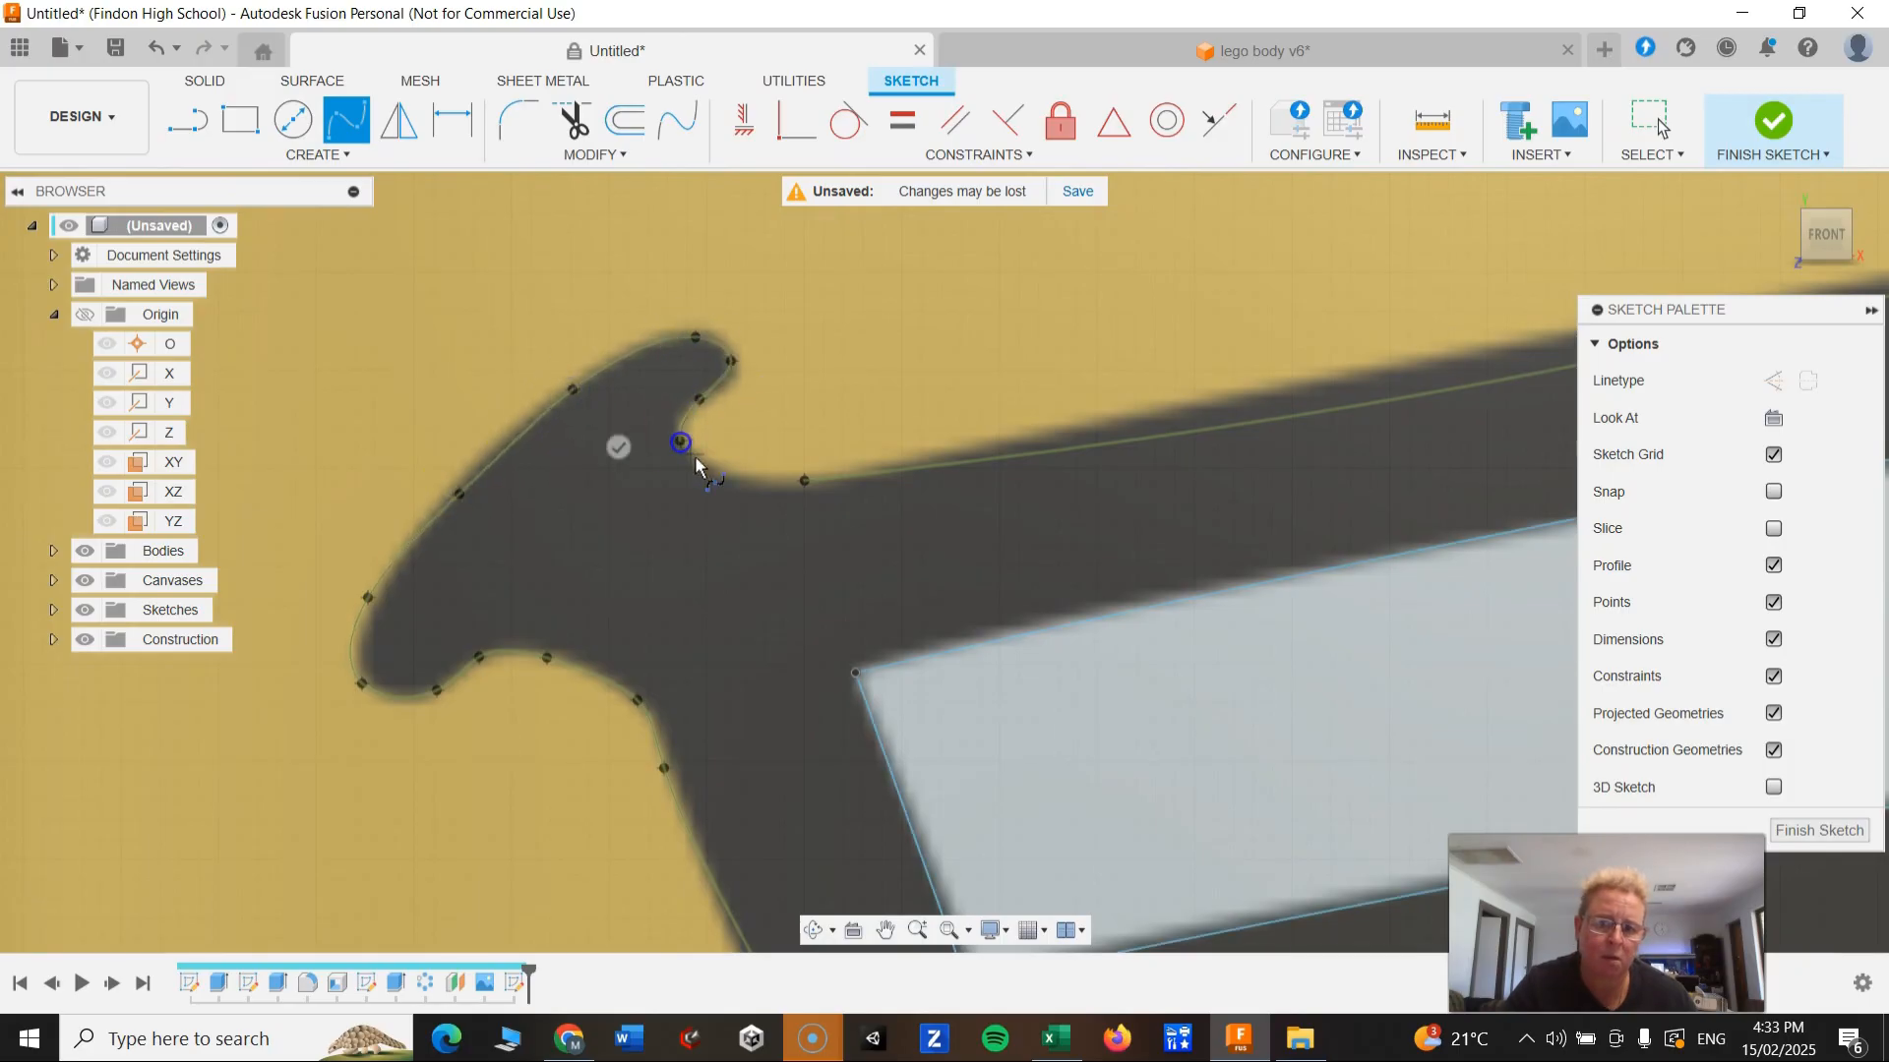
double_click(802, 483)
key(Escape)
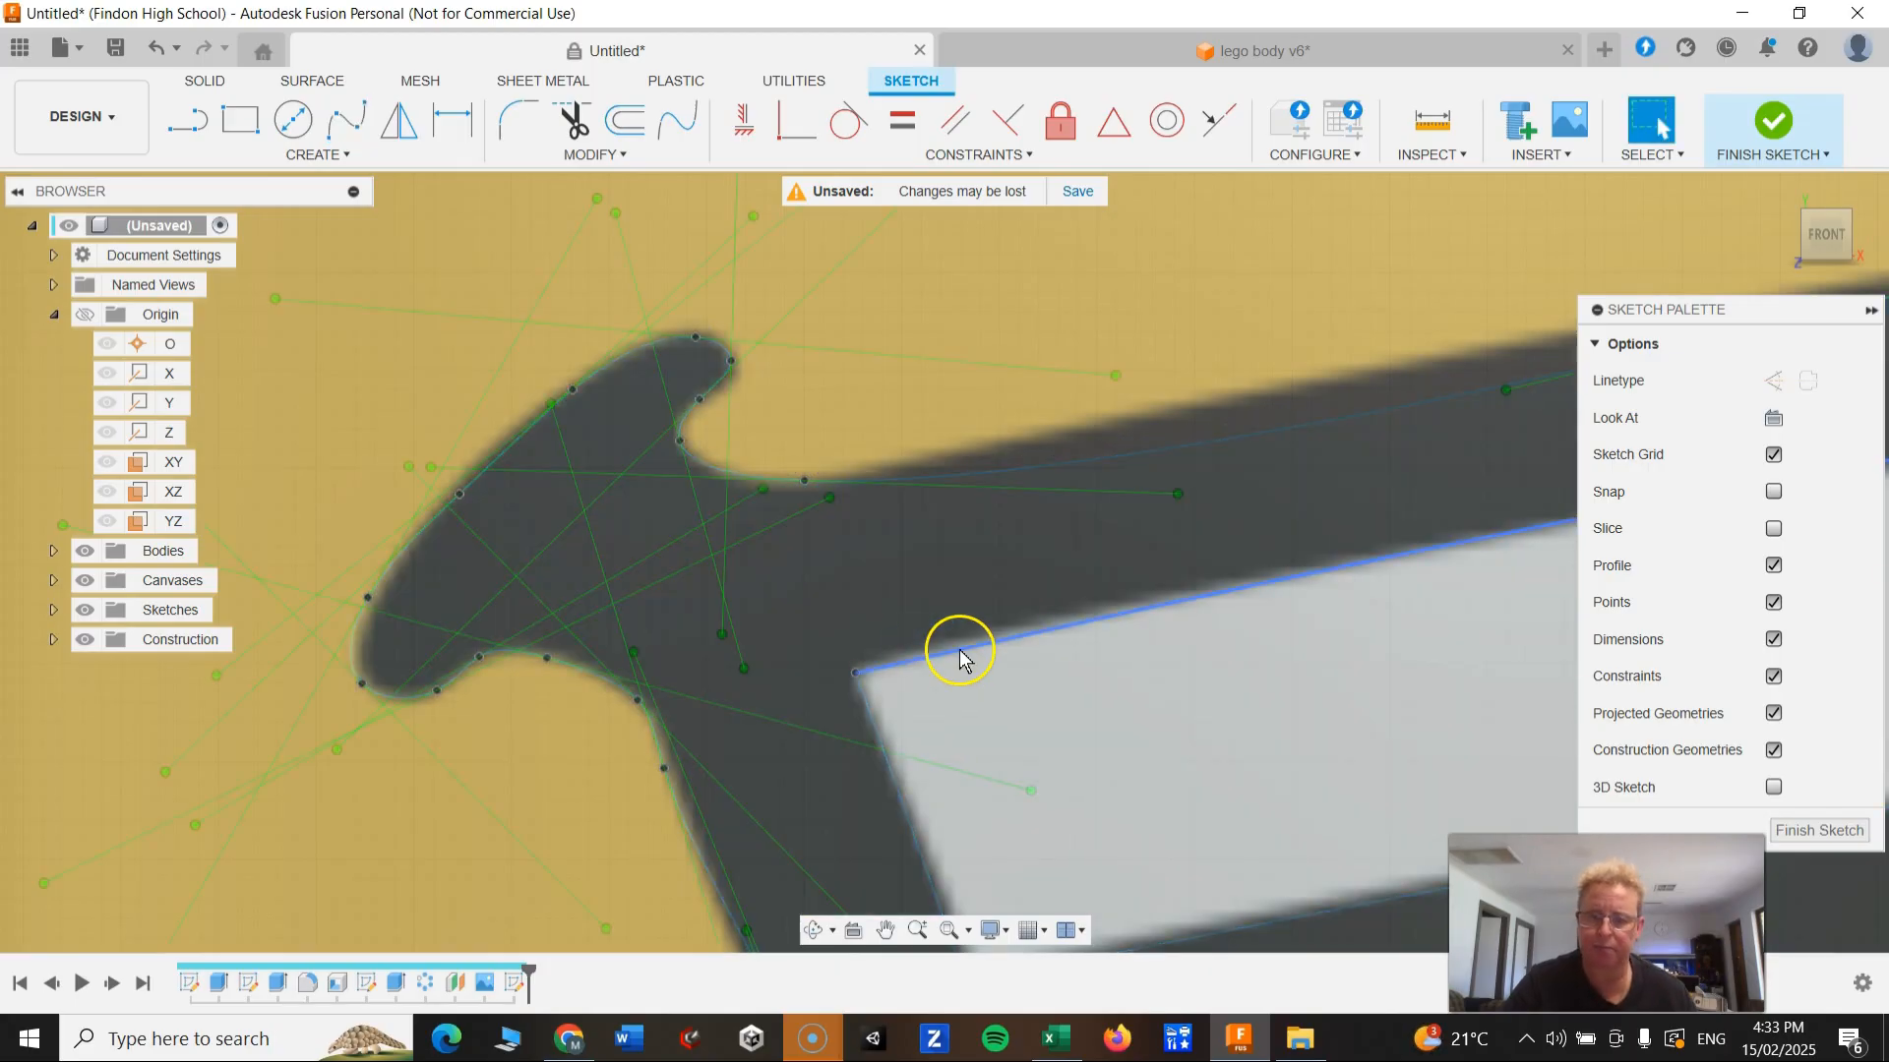
Step: Move the fit point where the left hook meets the mouth's upper edge onto the outline in the canvas image
scroll(983, 629, down, 5)
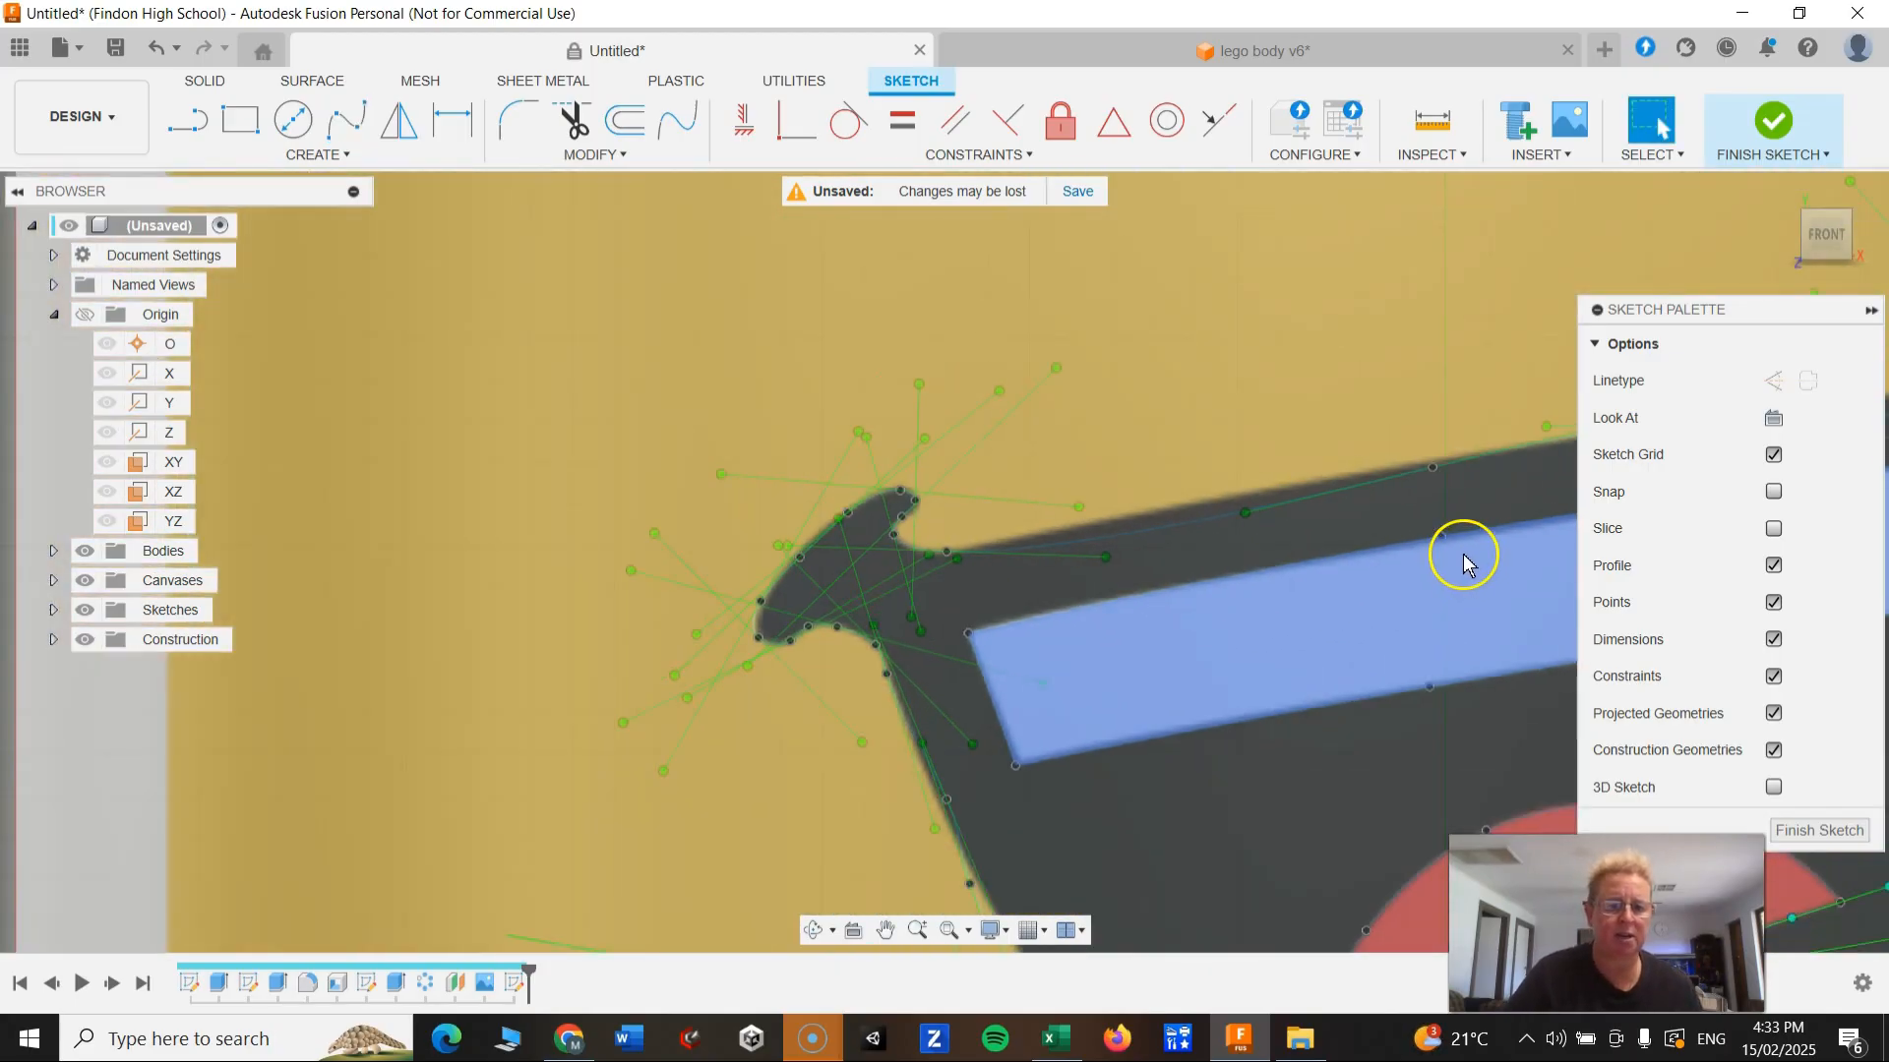
scroll(1463, 561, up, 2)
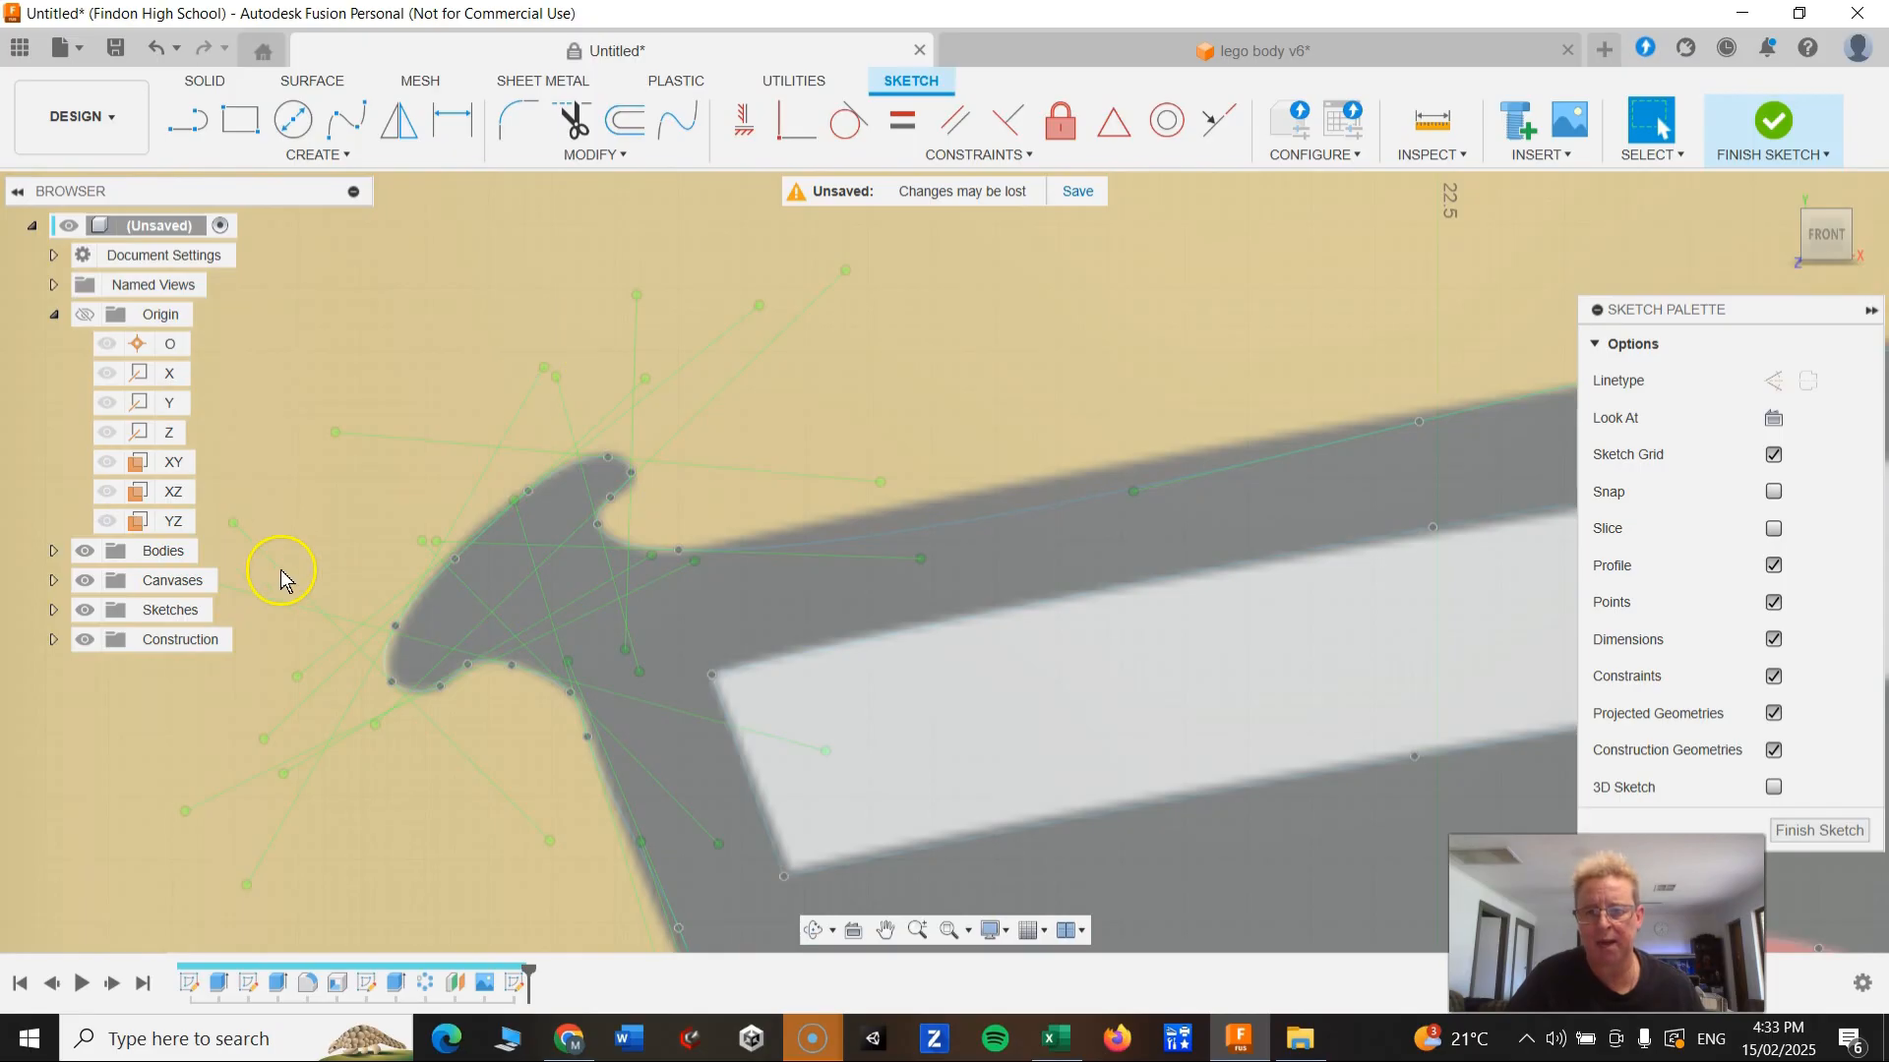
scroll(604, 494, up, 4)
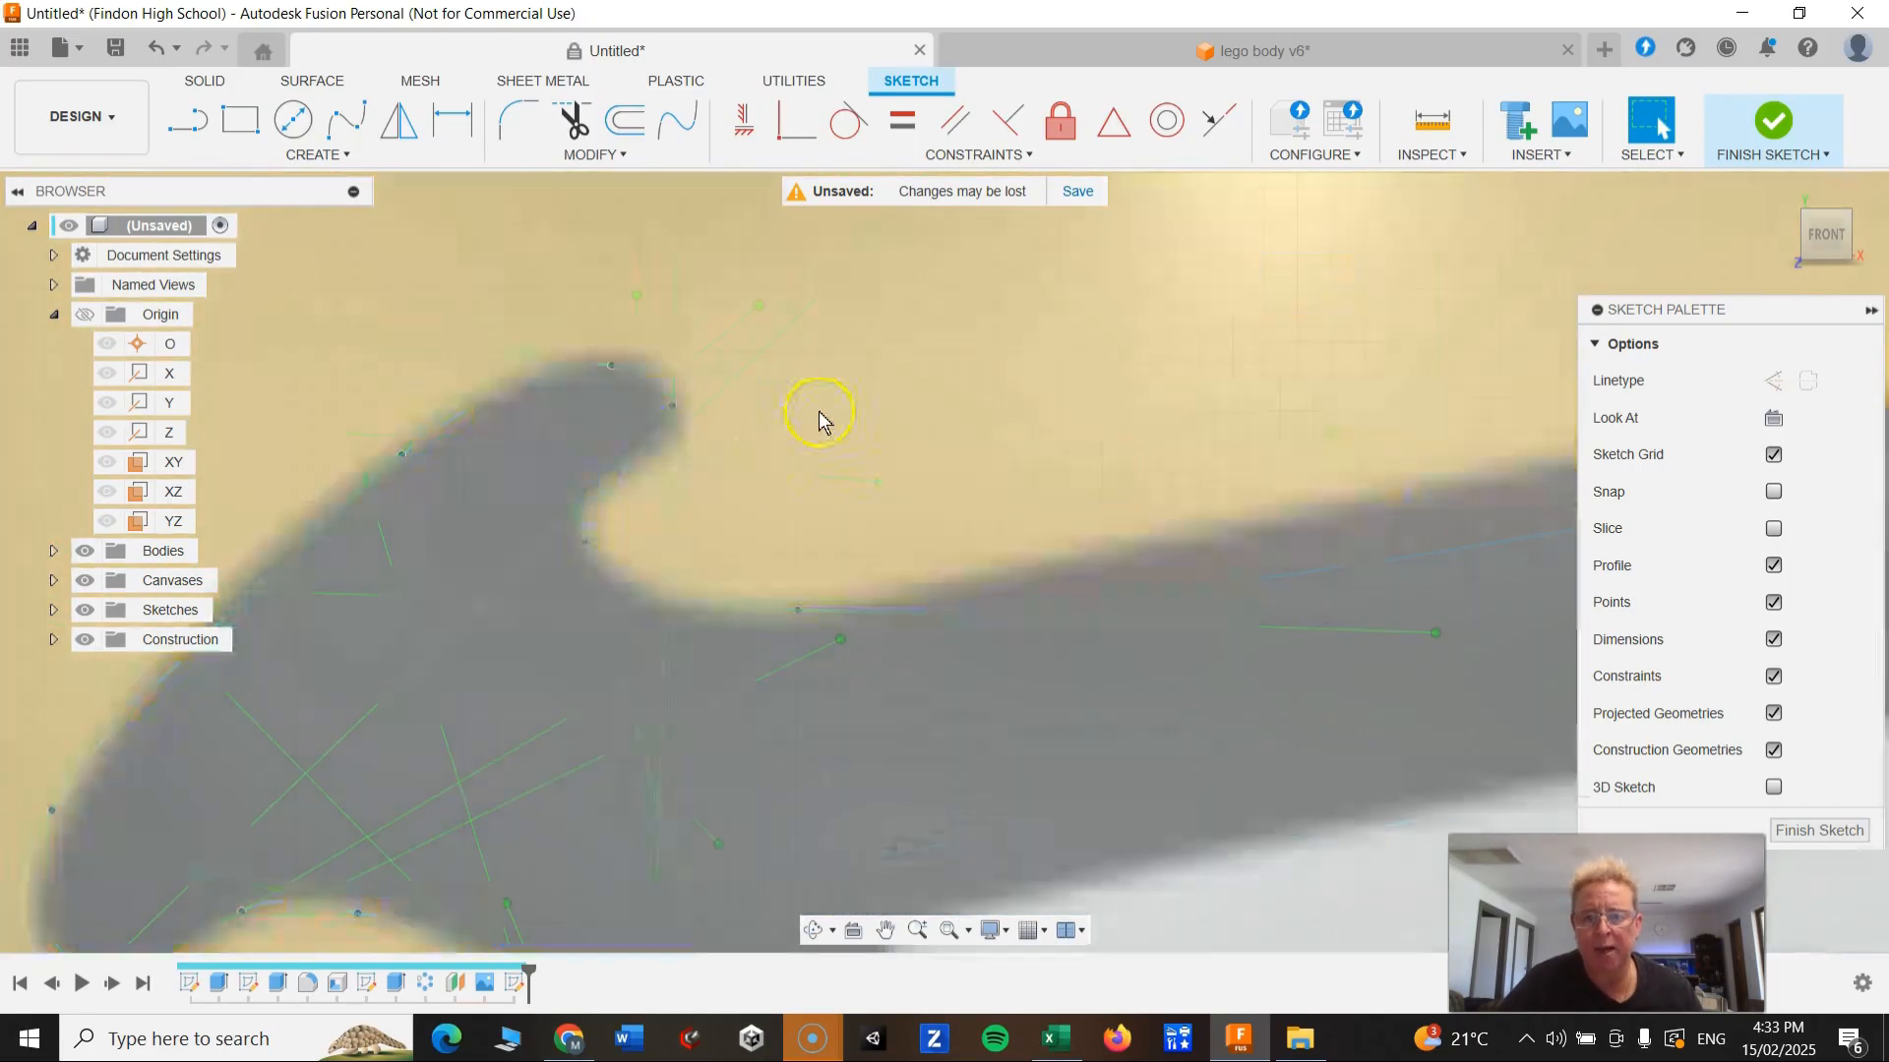
click(673, 458)
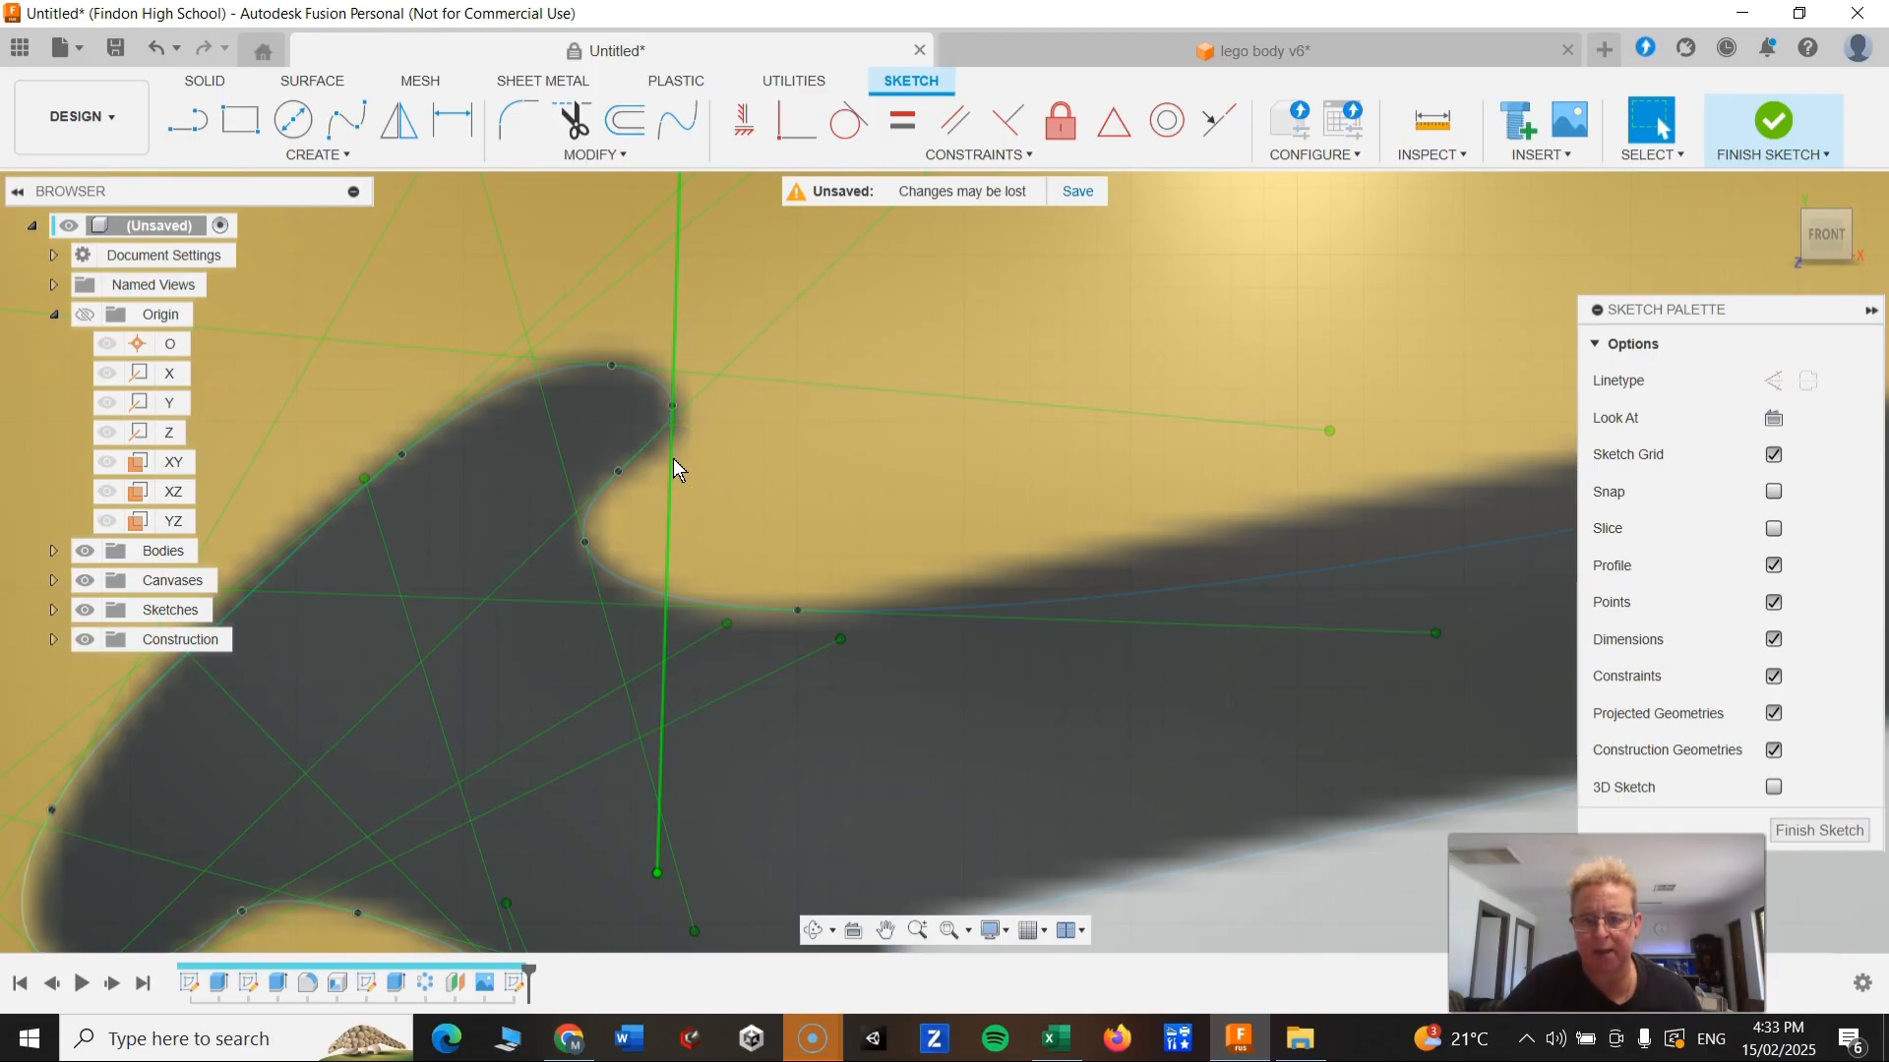
click(585, 542)
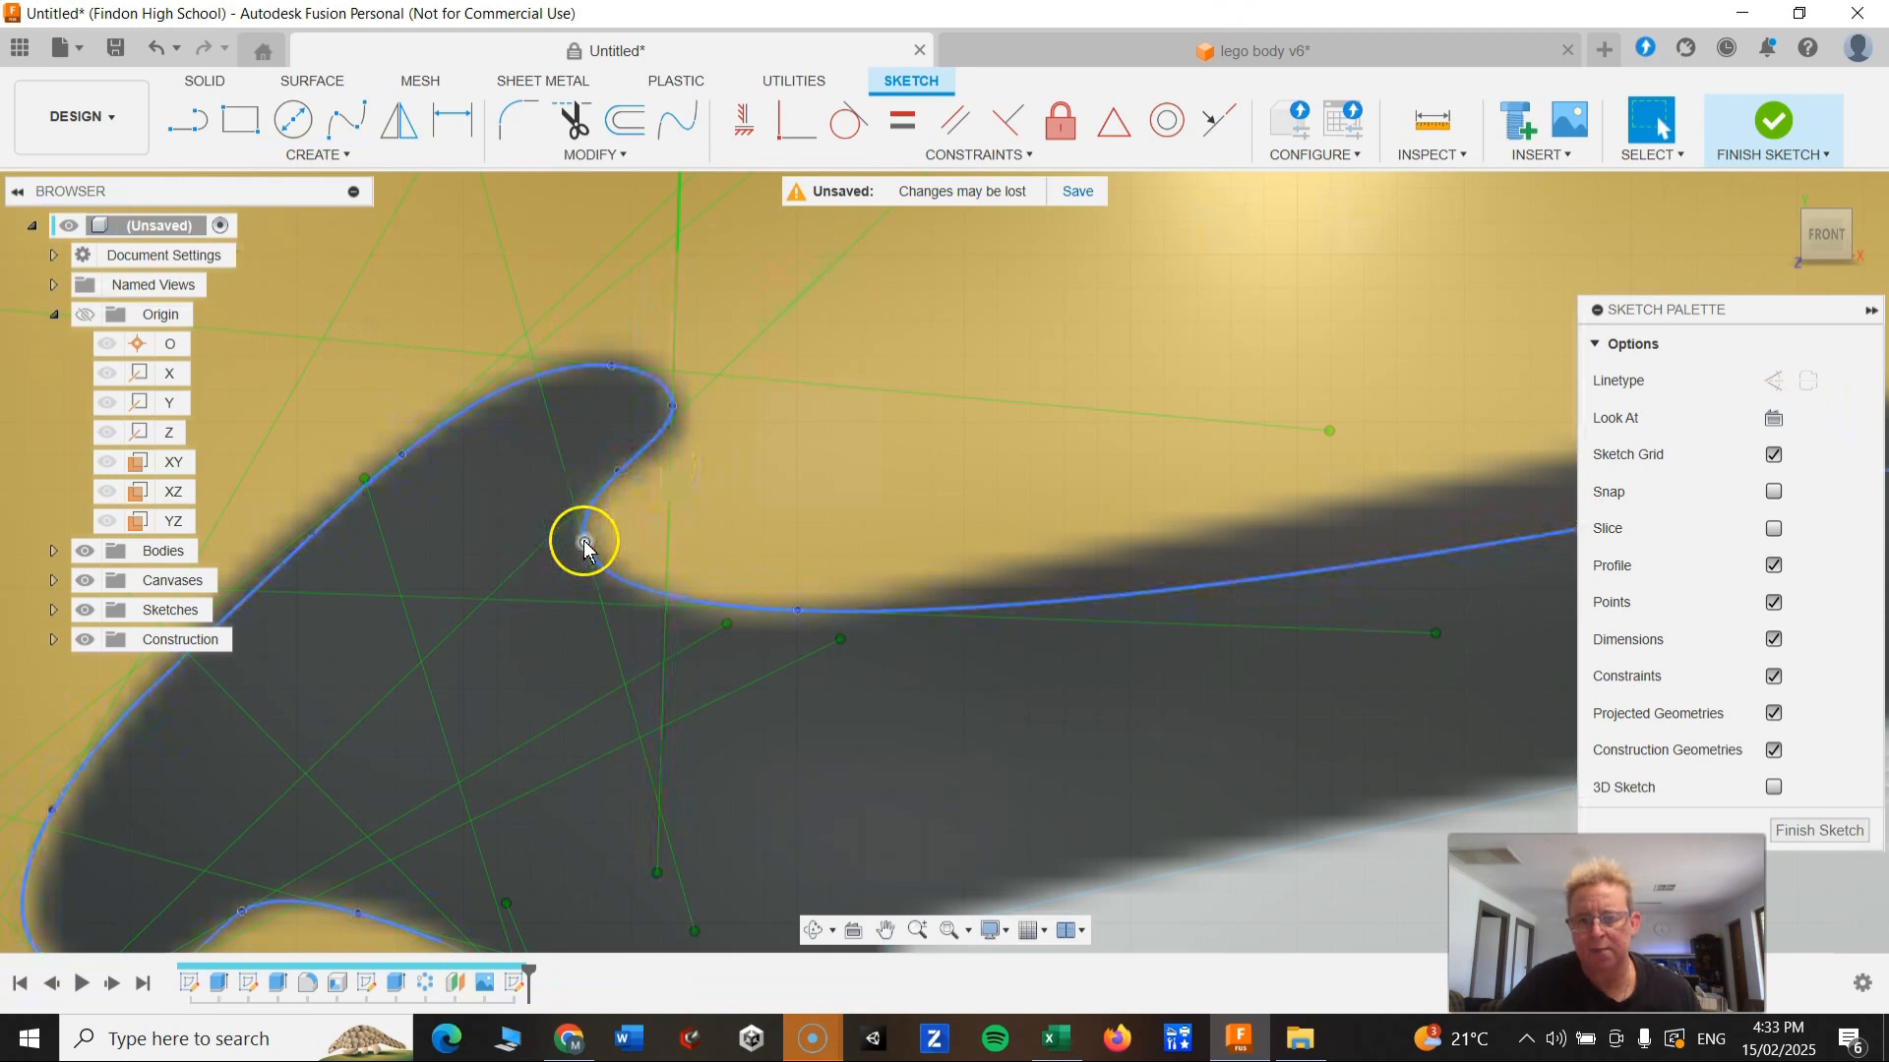
click(571, 493)
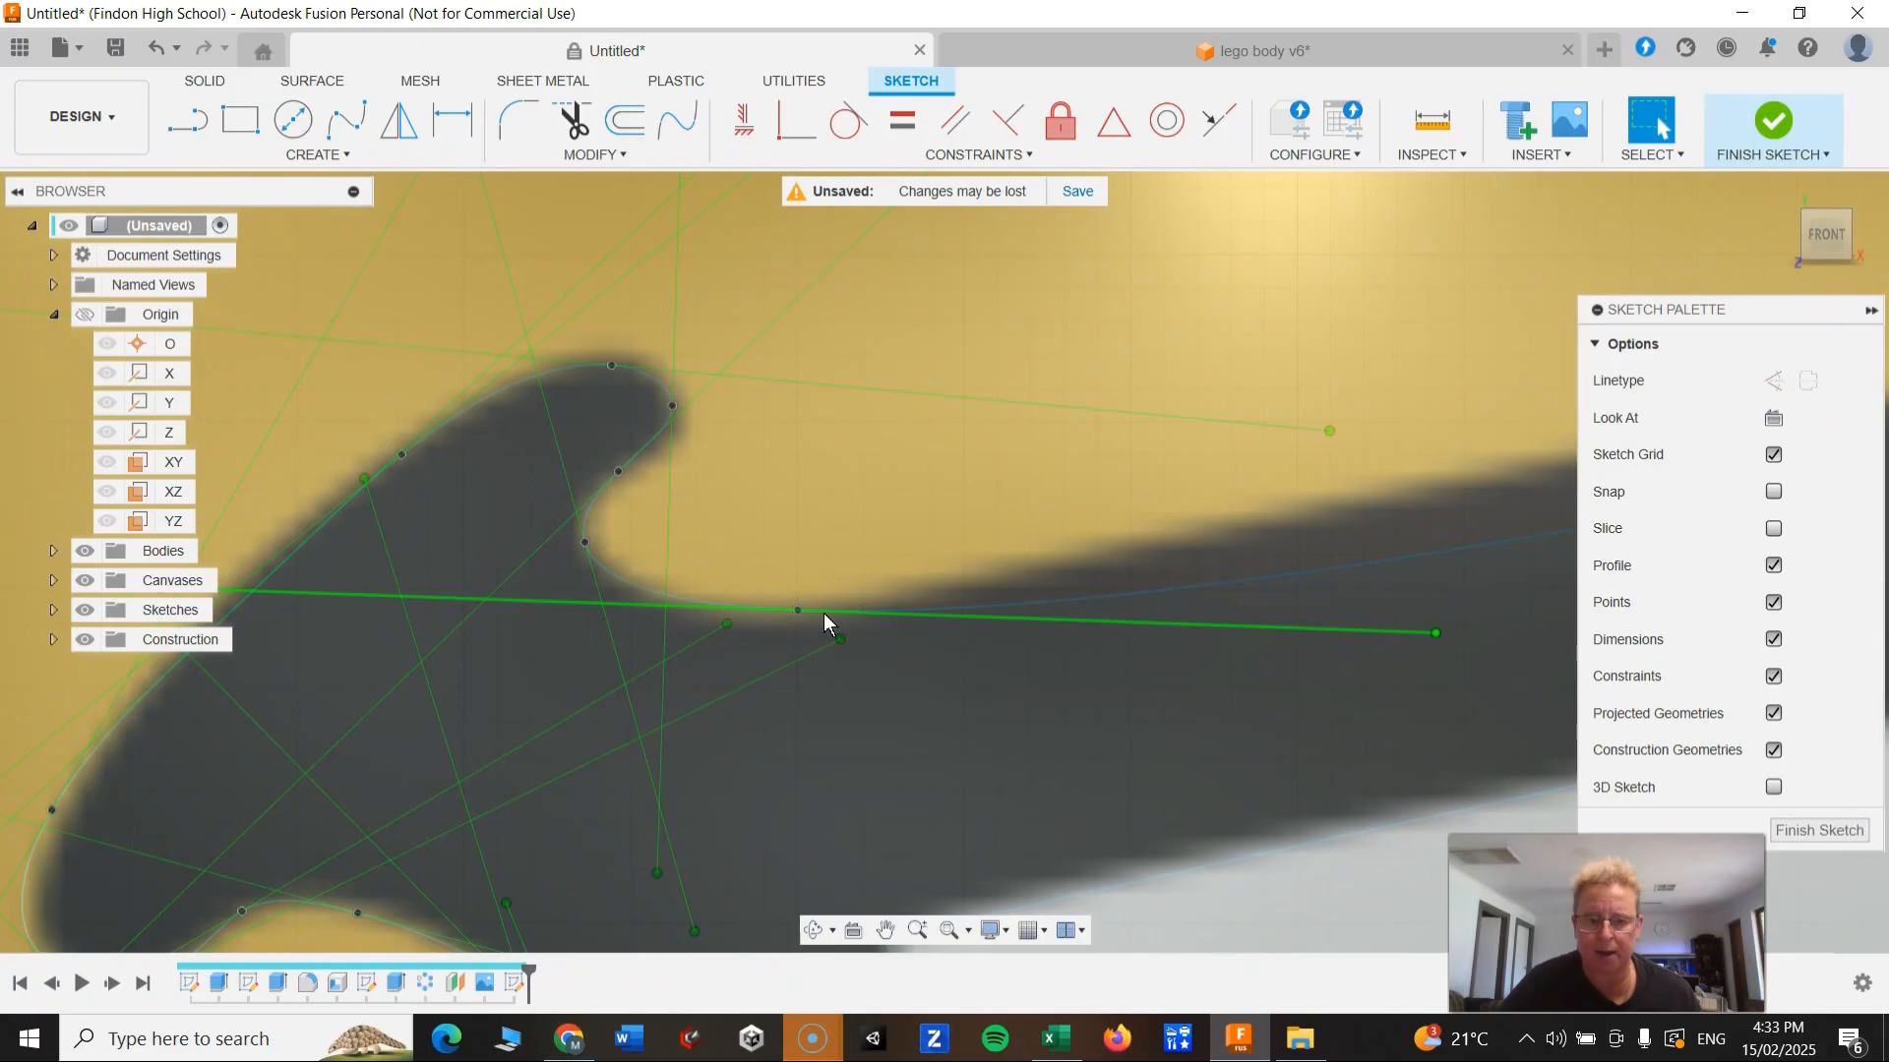
click(800, 614)
drag(797, 613, 771, 619)
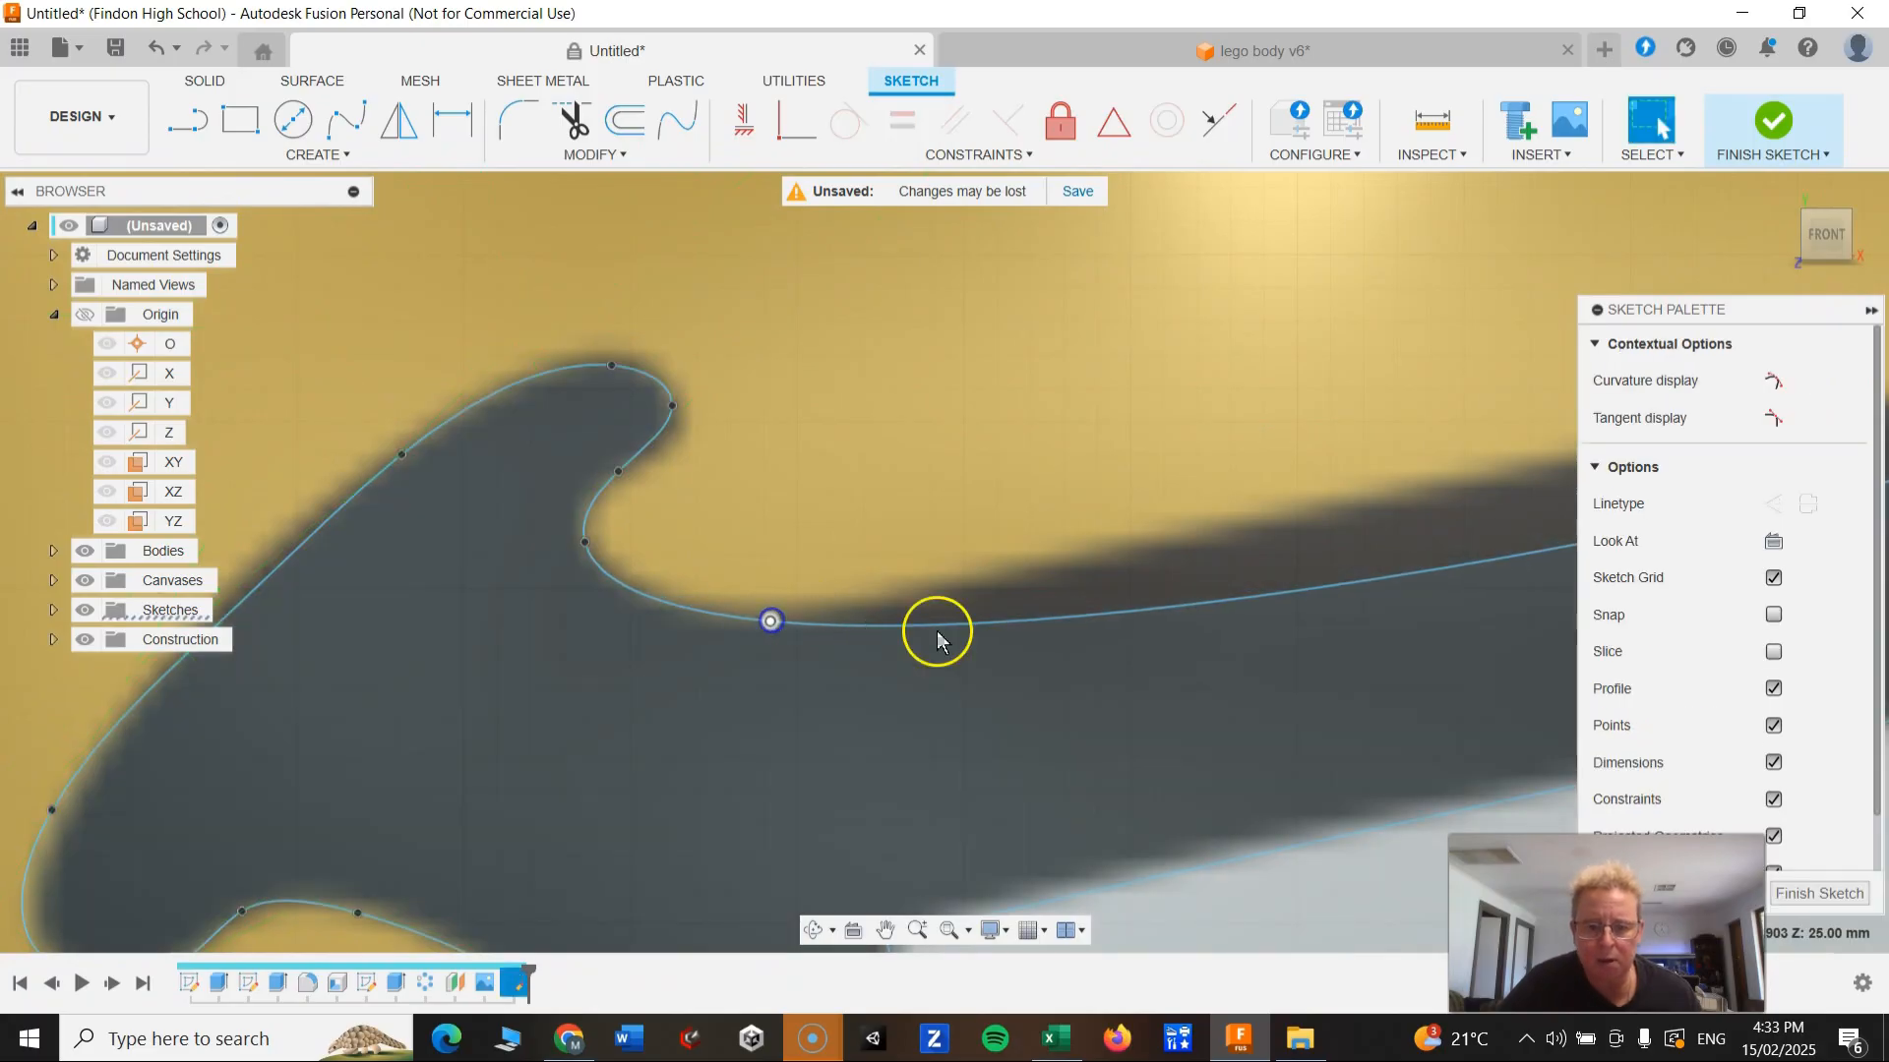
Step: Move the fit points along the mouth's left side and lower-left corner onto the canvas outline
shift+middle_drag(1294, 679, 828, 672)
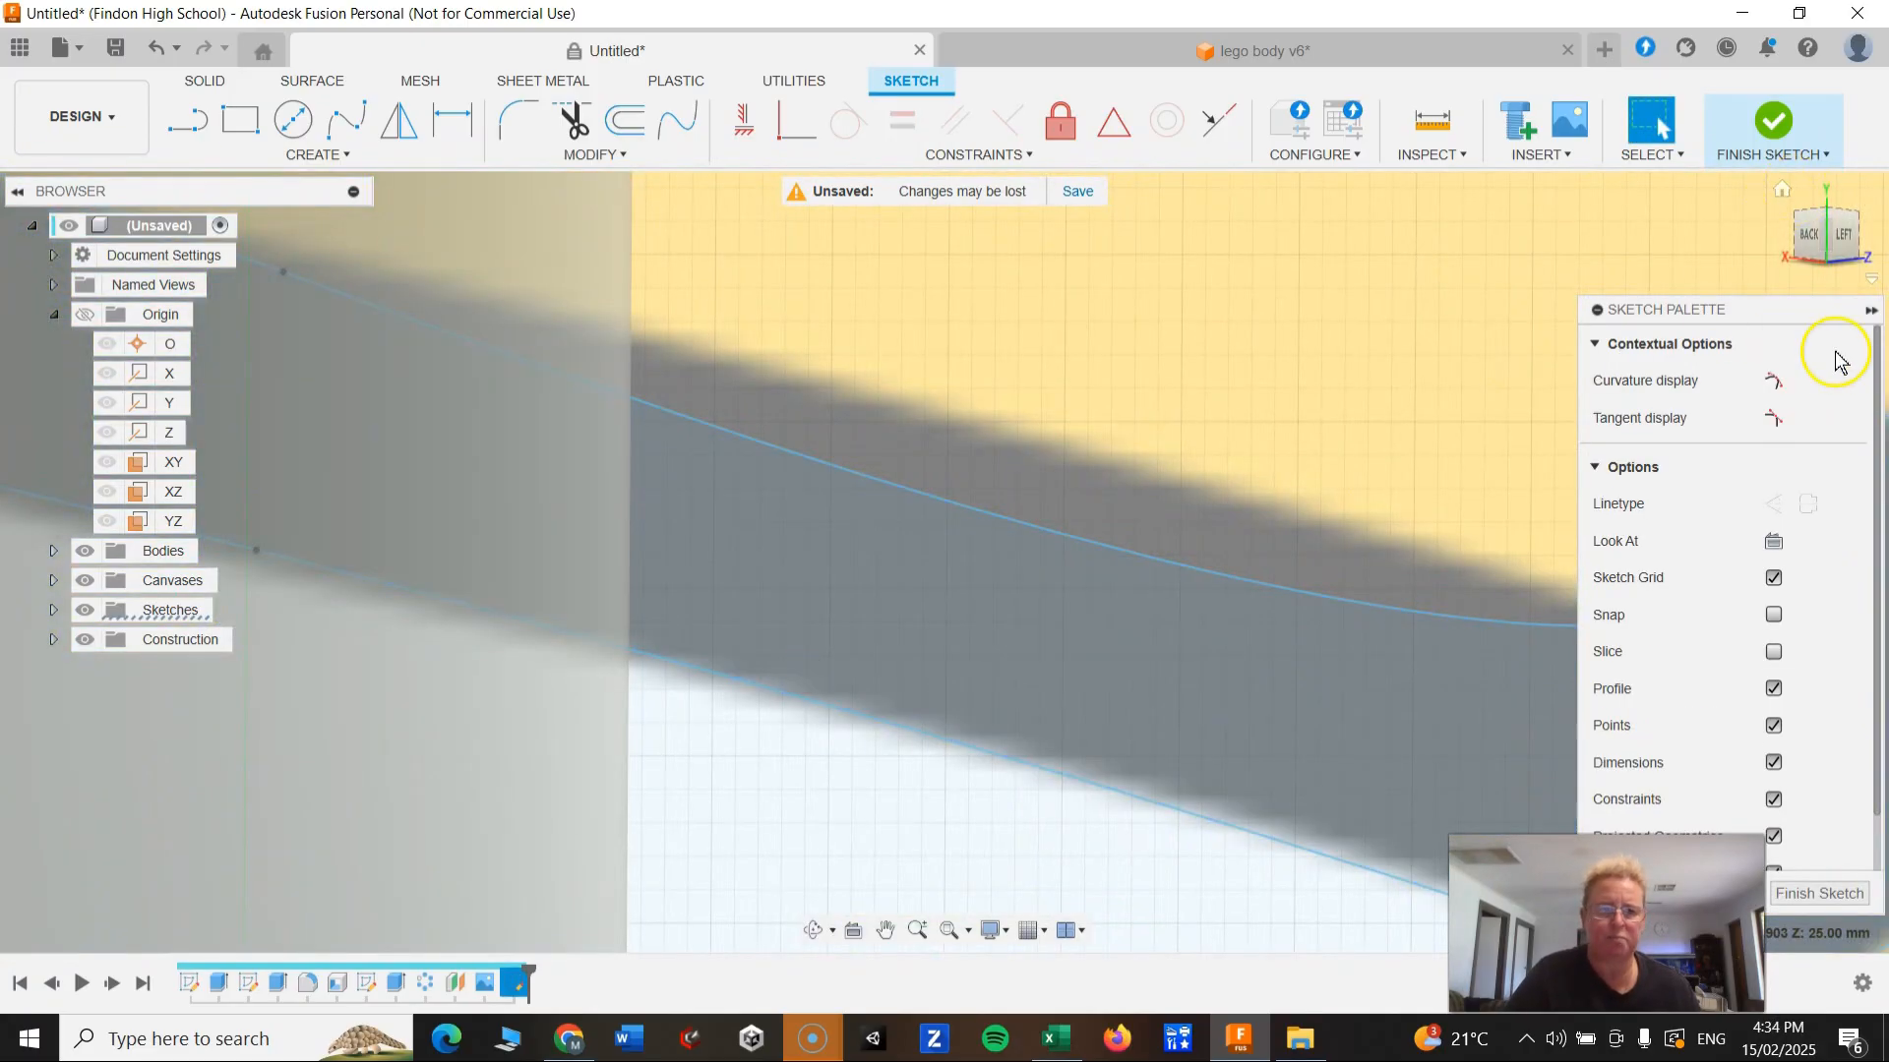
shift+middle_drag(1534, 359, 1066, 430)
shift+middle_drag(1709, 234, 1688, 232)
click(1798, 242)
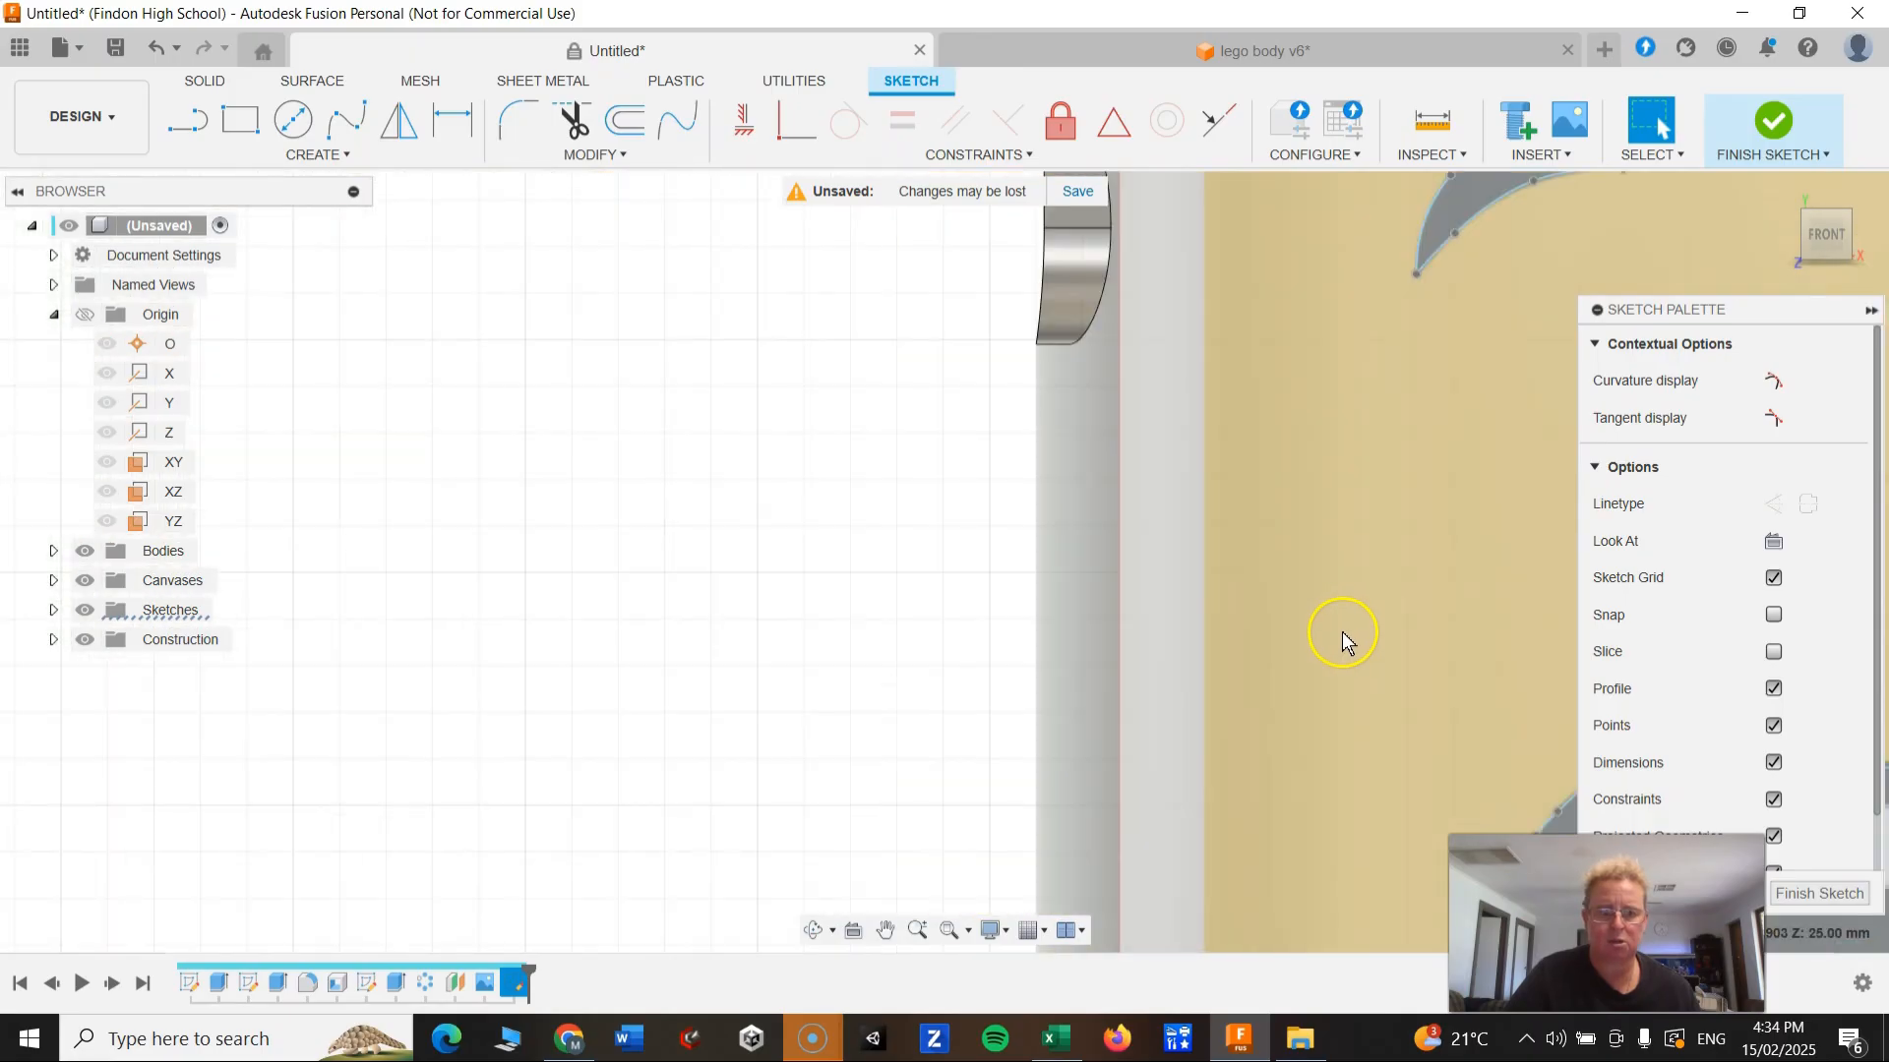
middle_drag(1359, 649, 640, 612)
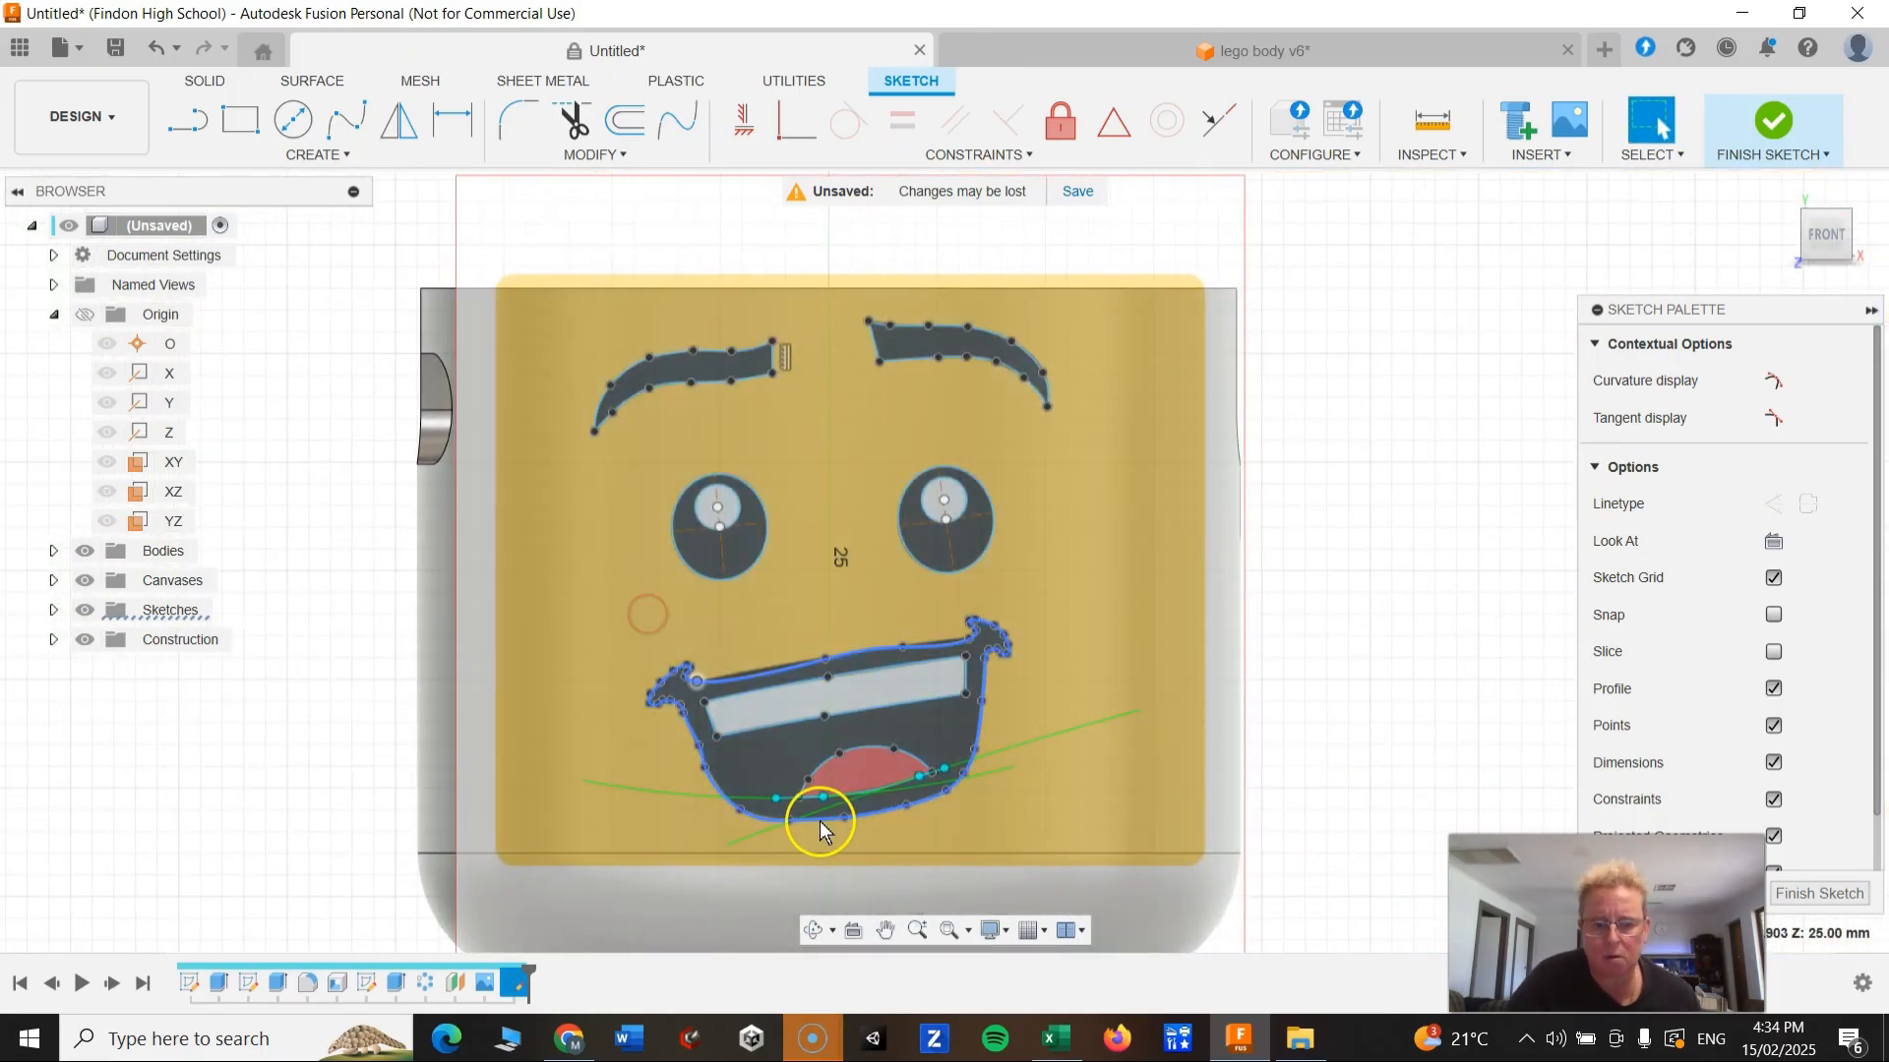
scroll(822, 815, up, 5)
scroll(704, 836, up, 3)
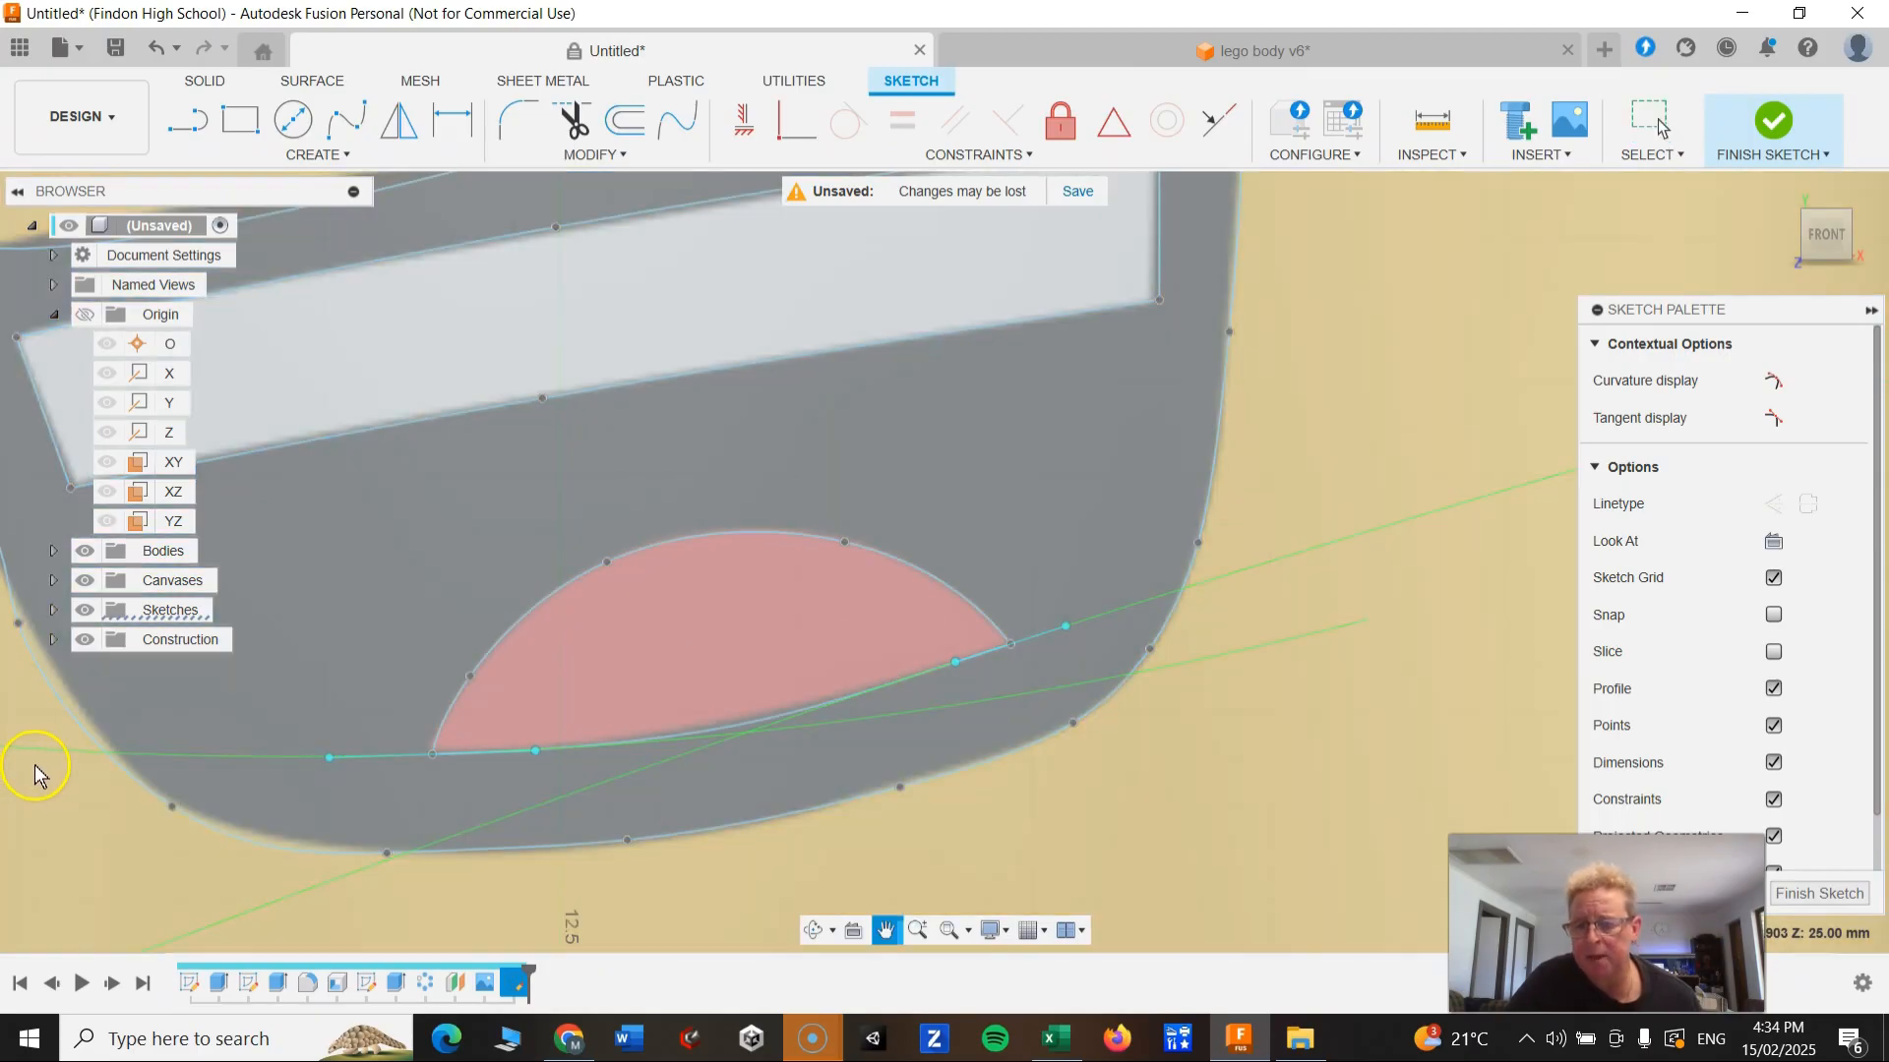
middle_drag(26, 757, 558, 706)
scroll(560, 699, up, 1)
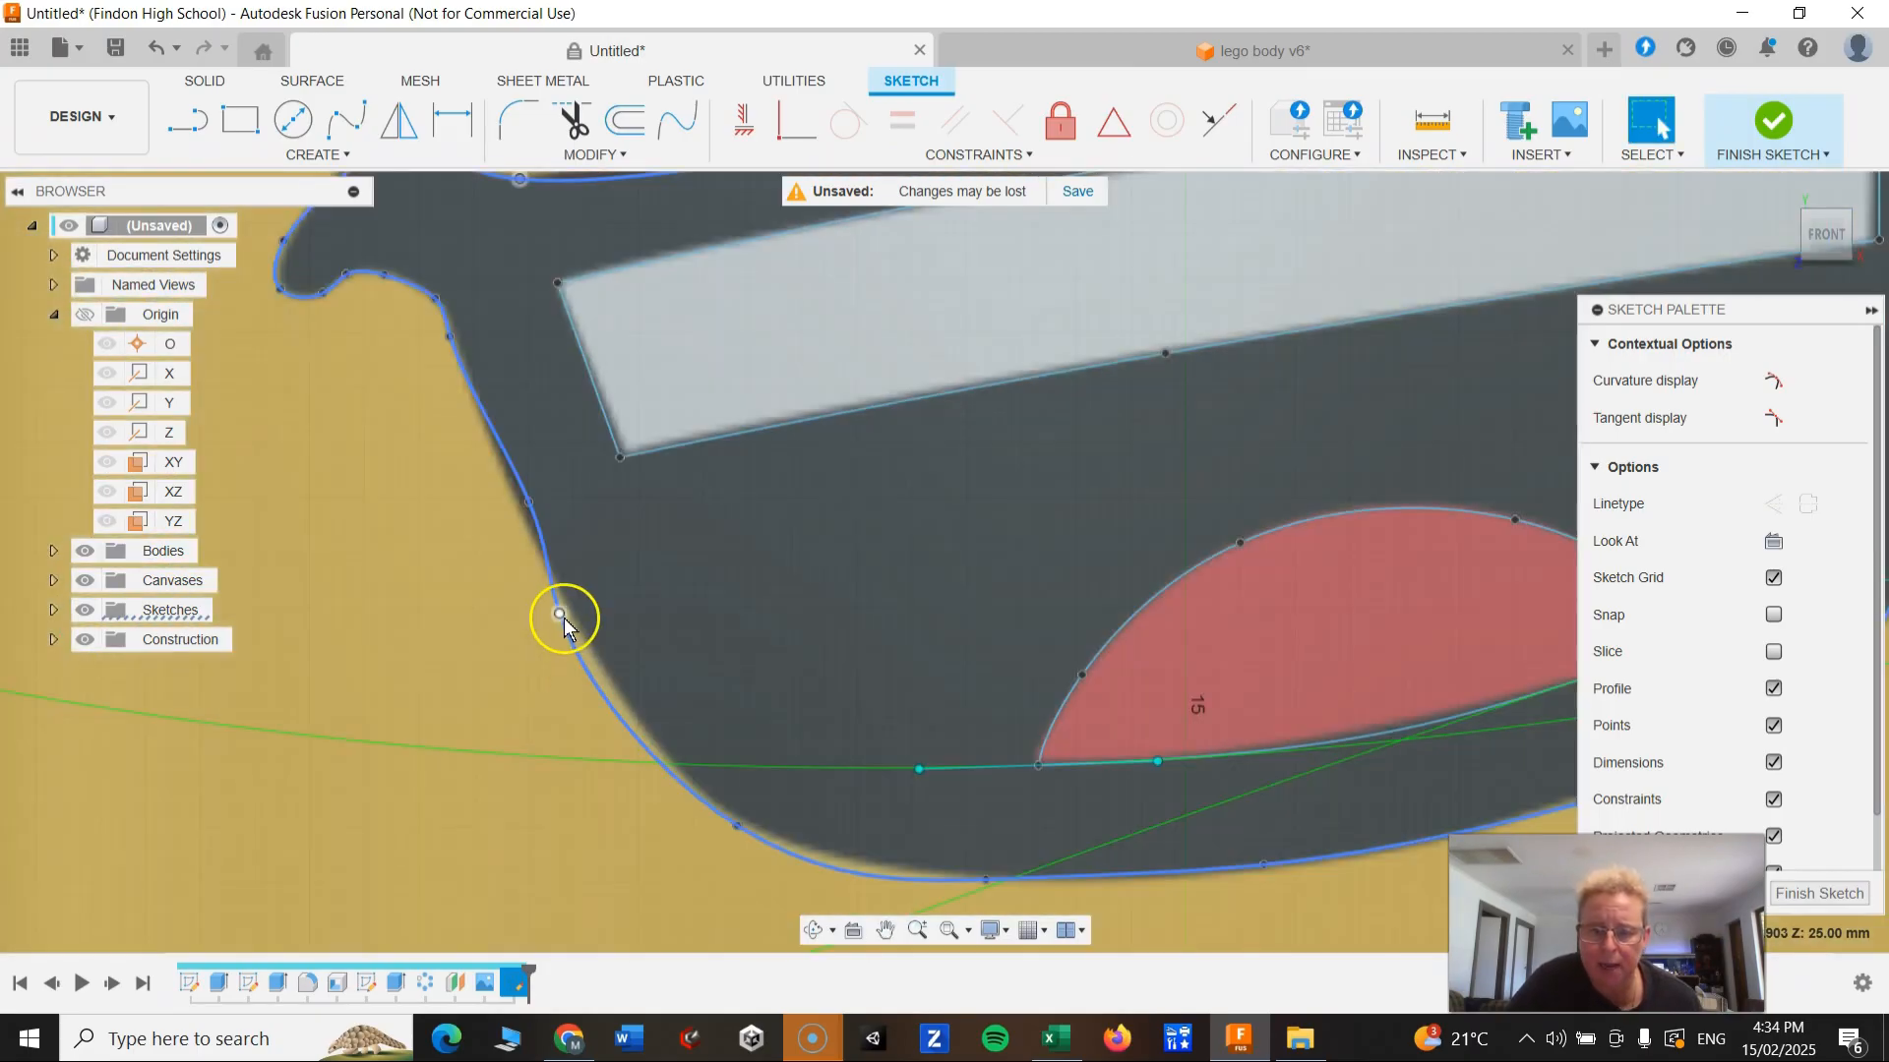
click(743, 831)
drag(735, 828, 717, 811)
drag(528, 502, 509, 495)
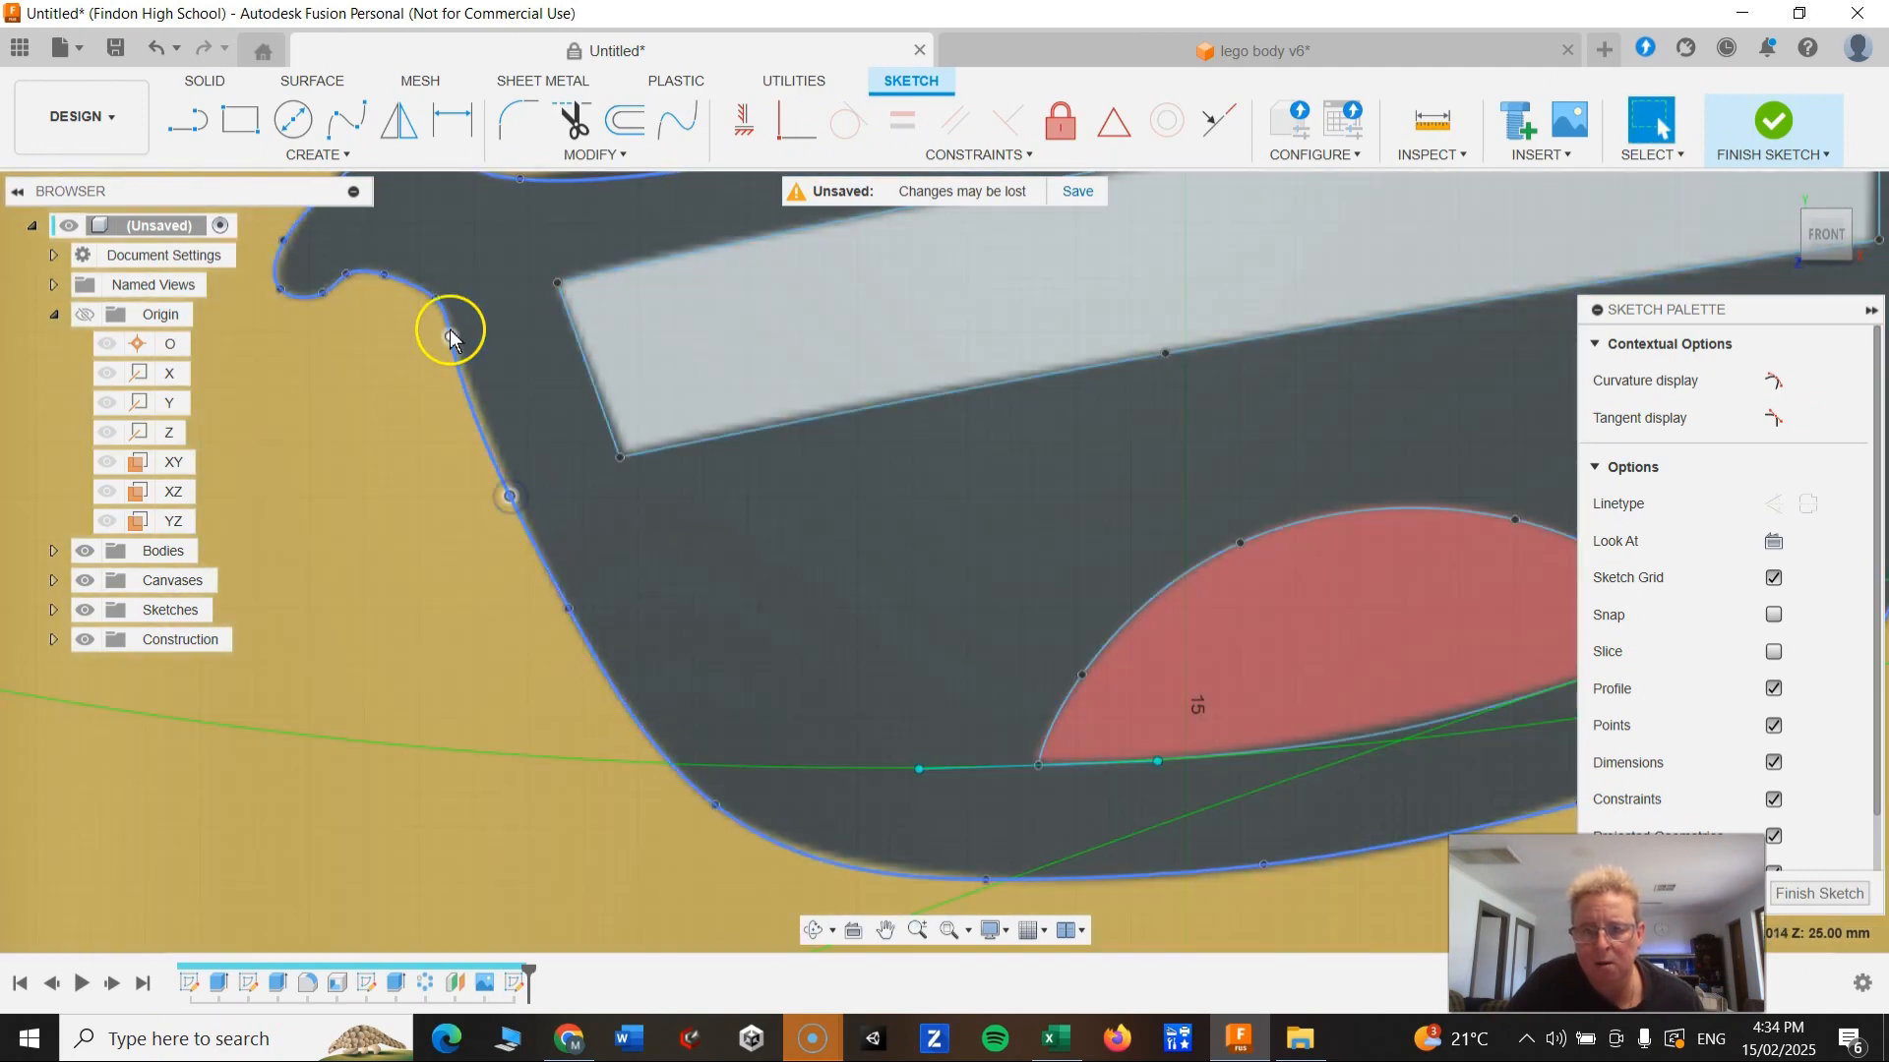
Step: Shift the fit points on the left hook's underside to follow the curve in the canvas image
scroll(445, 321, down, 2)
scroll(358, 273, up, 4)
scroll(403, 313, up, 3)
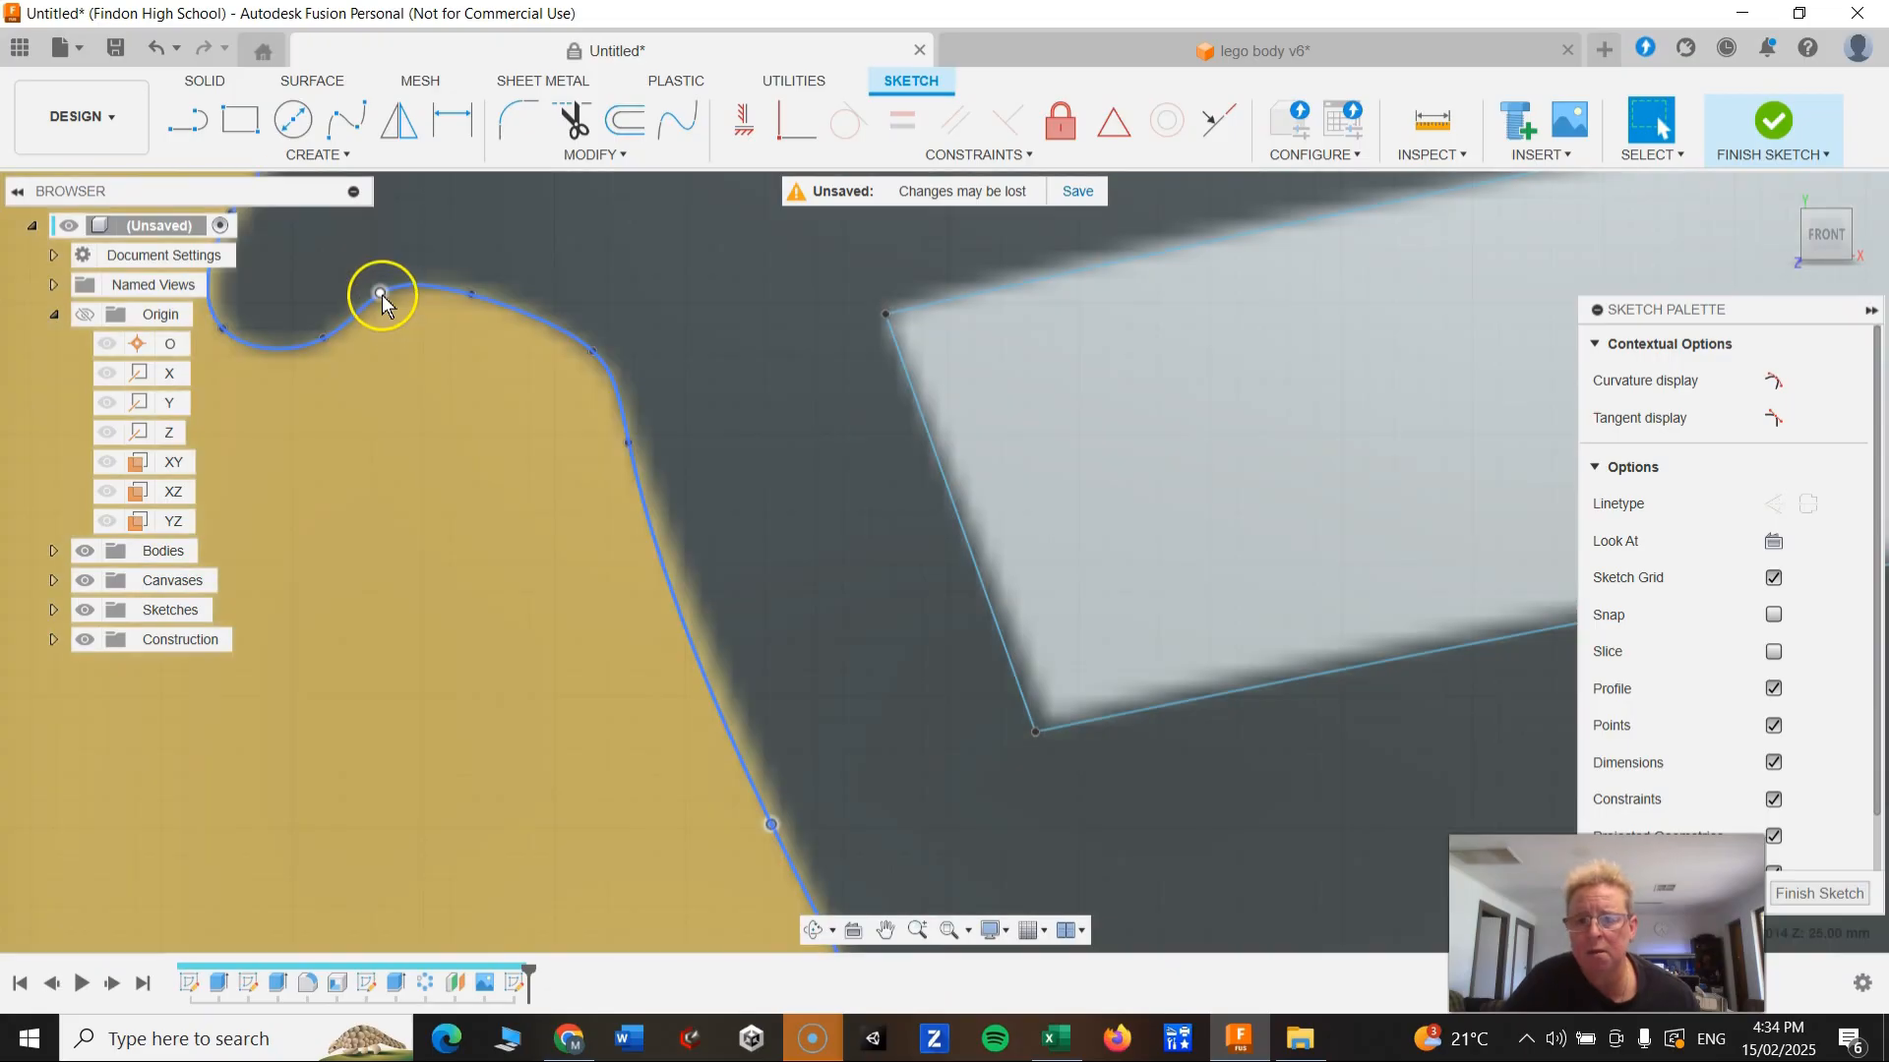
drag(472, 295, 396, 300)
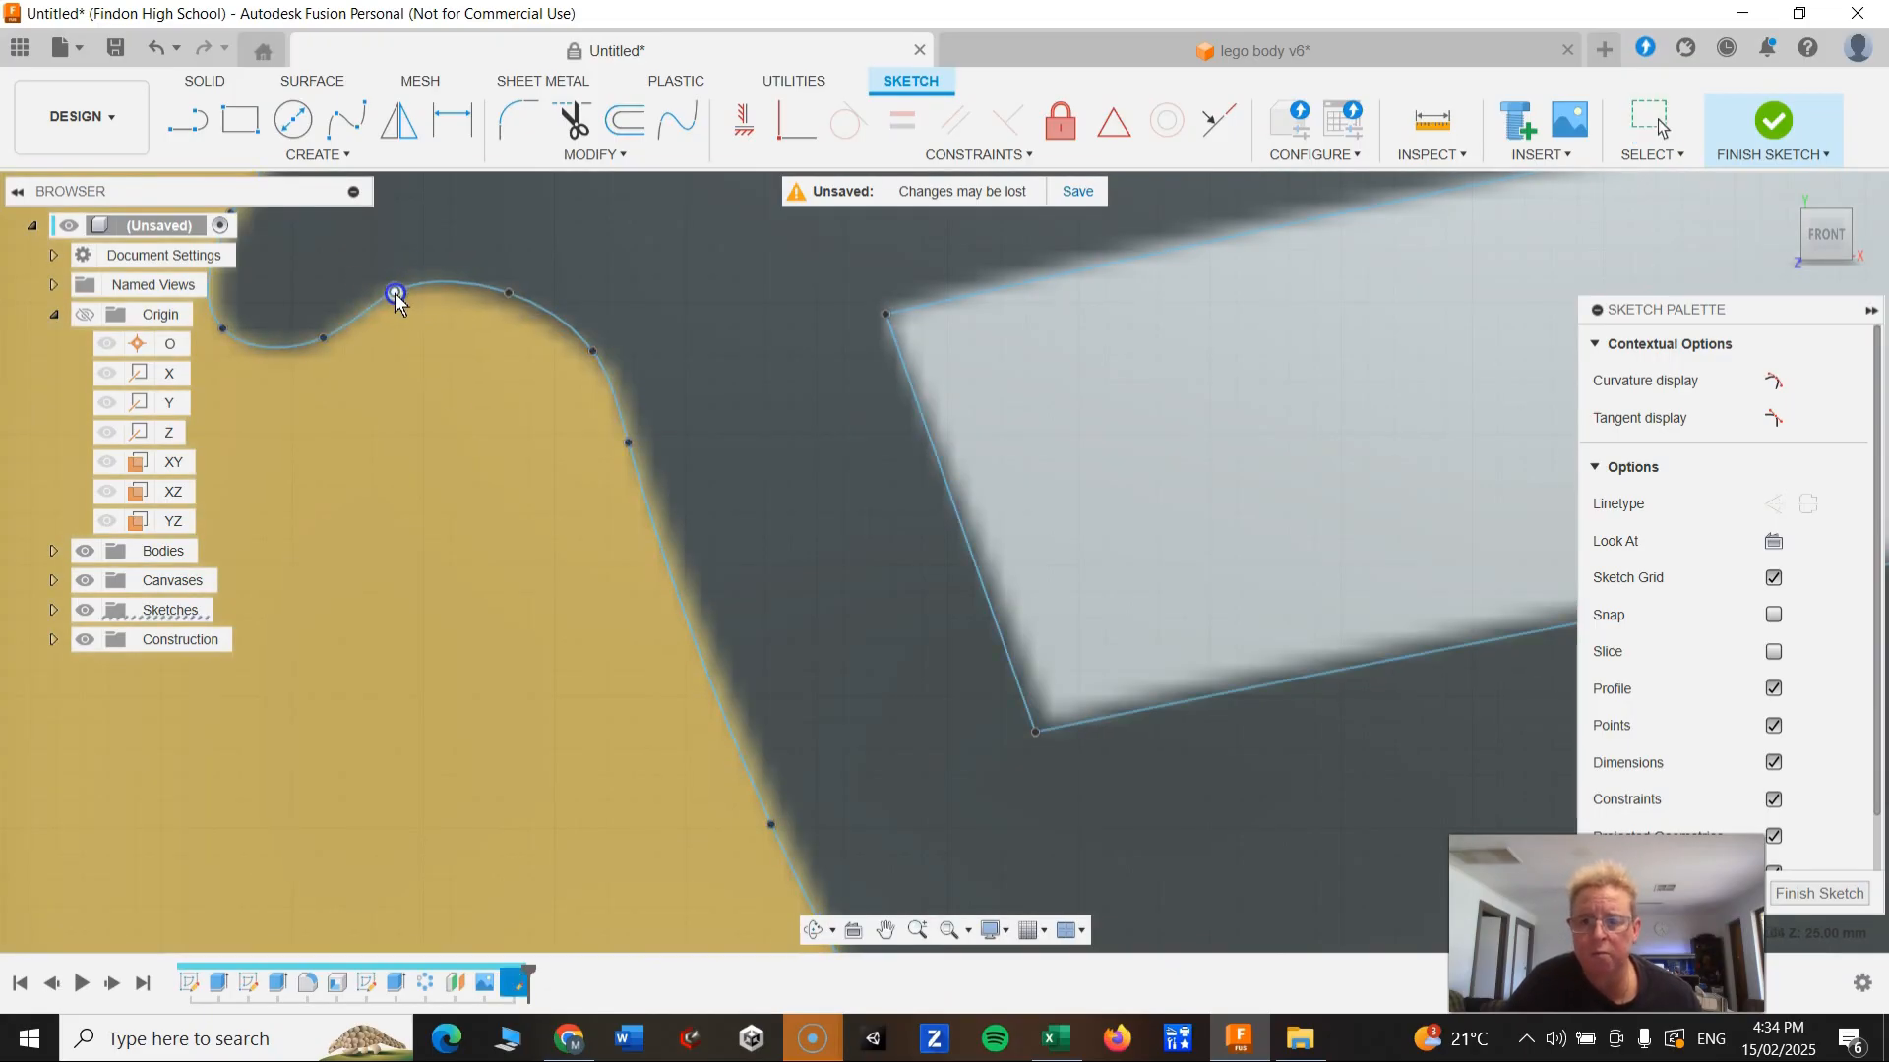
Step: Adjust the fit points on the left hook's outer edge and upper tip to match the canvas outline
scroll(576, 472, down, 5)
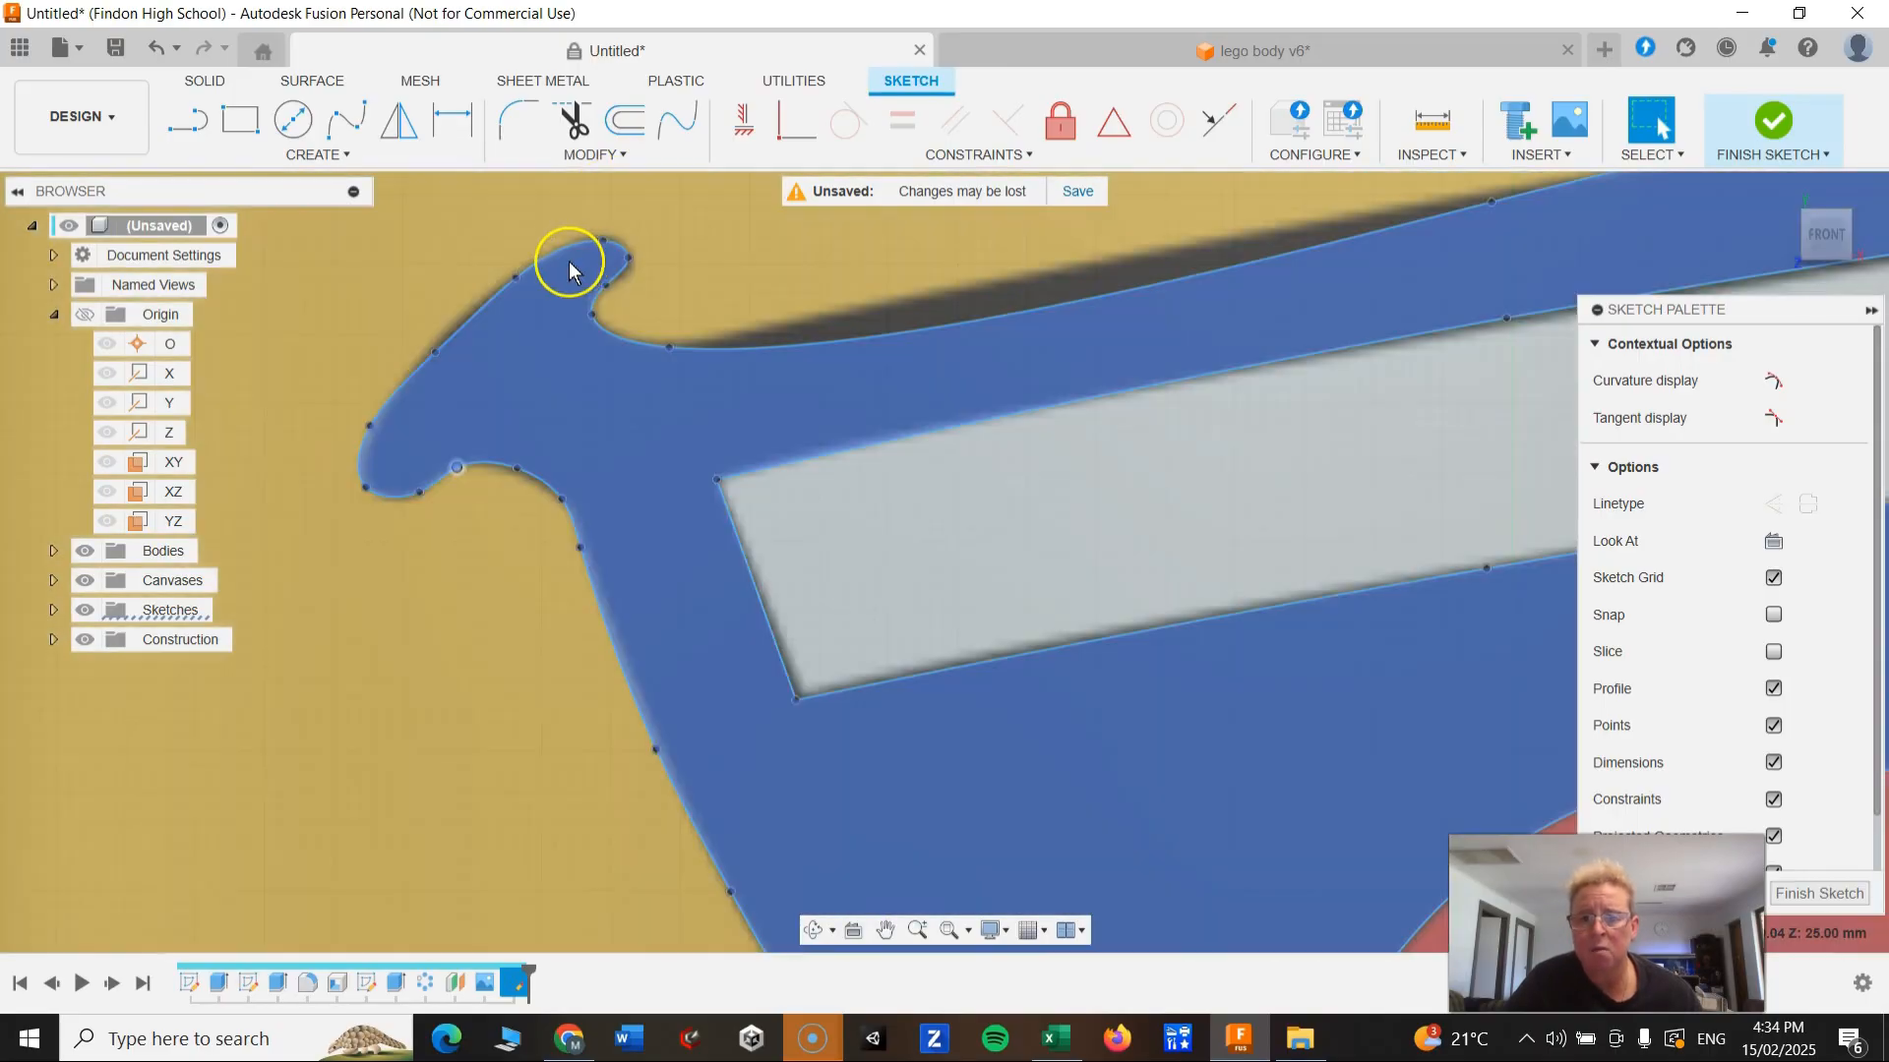
scroll(511, 280, up, 3)
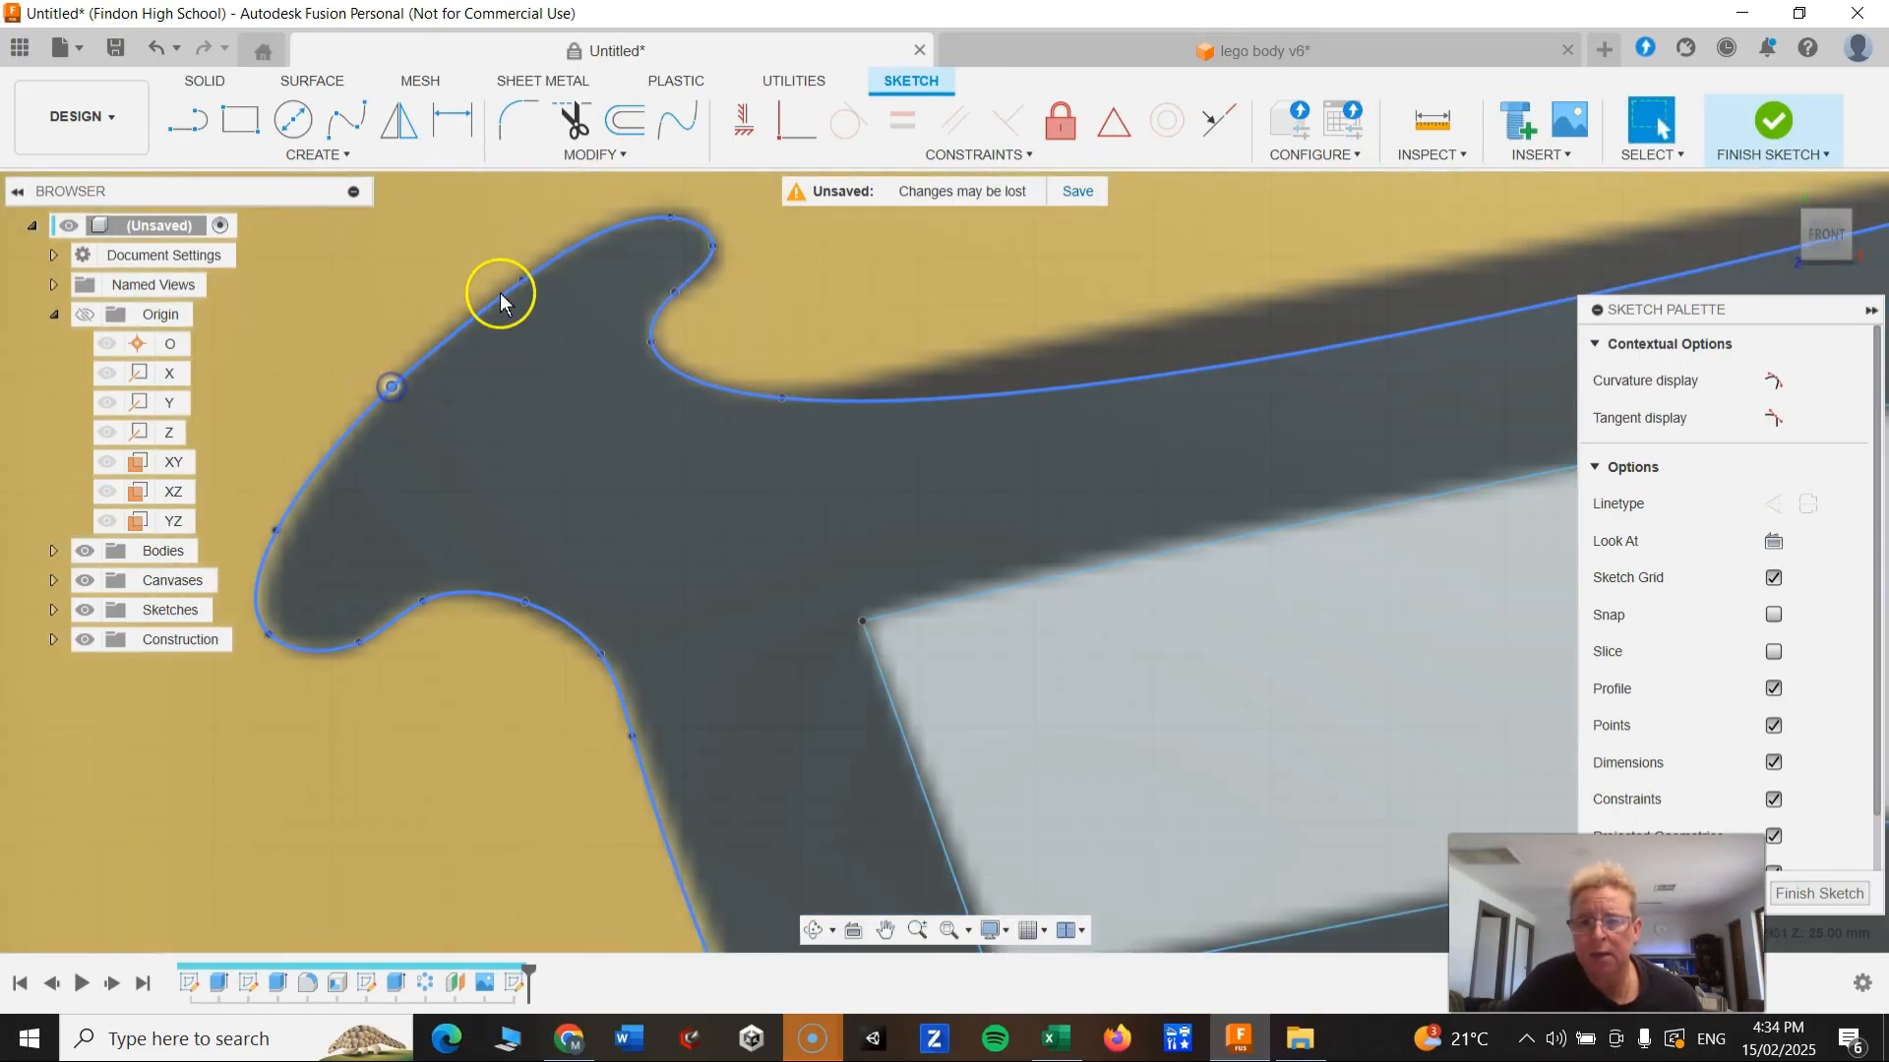
drag(520, 283, 521, 272)
drag(673, 218, 659, 206)
click(1073, 467)
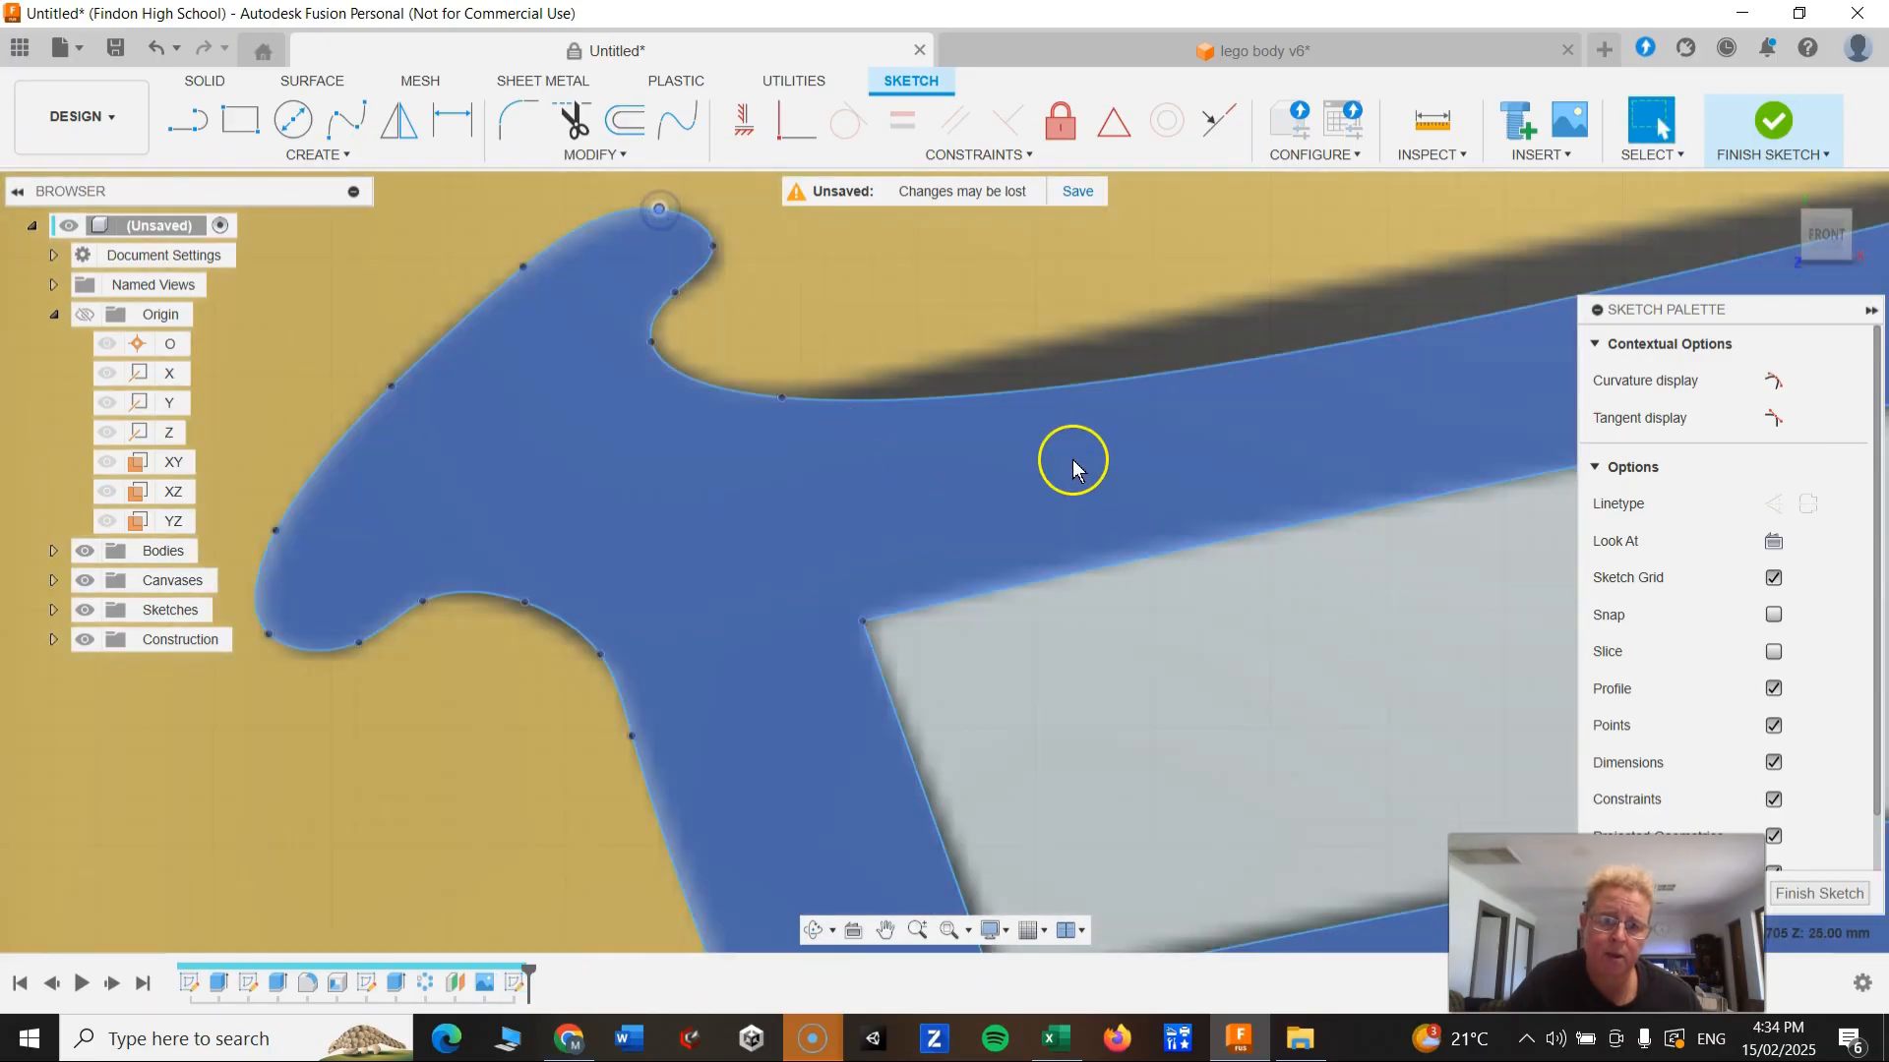
Step: Raise the left tangent handle of the fit point midway along the mouth's upper edge to match the canvas
middle_drag(1420, 439, 627, 661)
click(1389, 375)
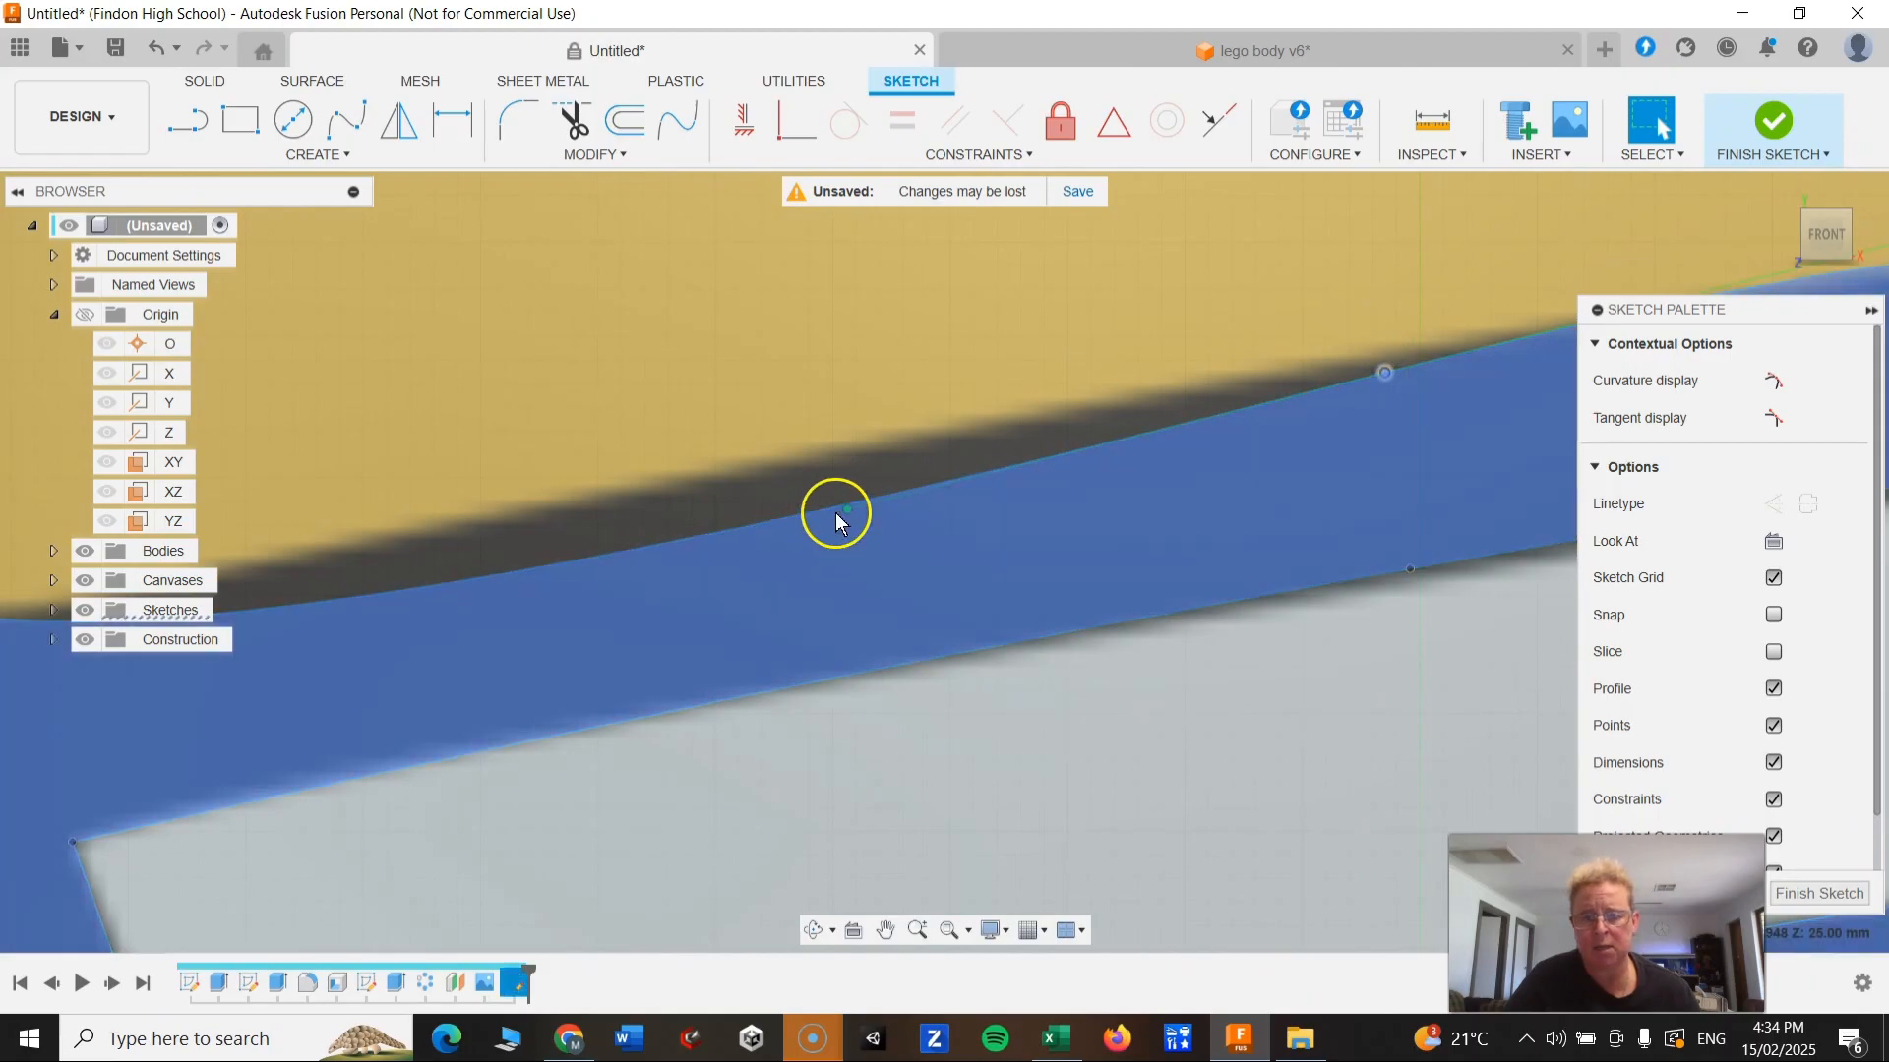
click(847, 504)
drag(847, 503, 856, 446)
Step: Rotate and shorten the tangent handles at the left hook's junction so the mouth's upper edge follows the canvas
middle_drag(577, 629, 1108, 603)
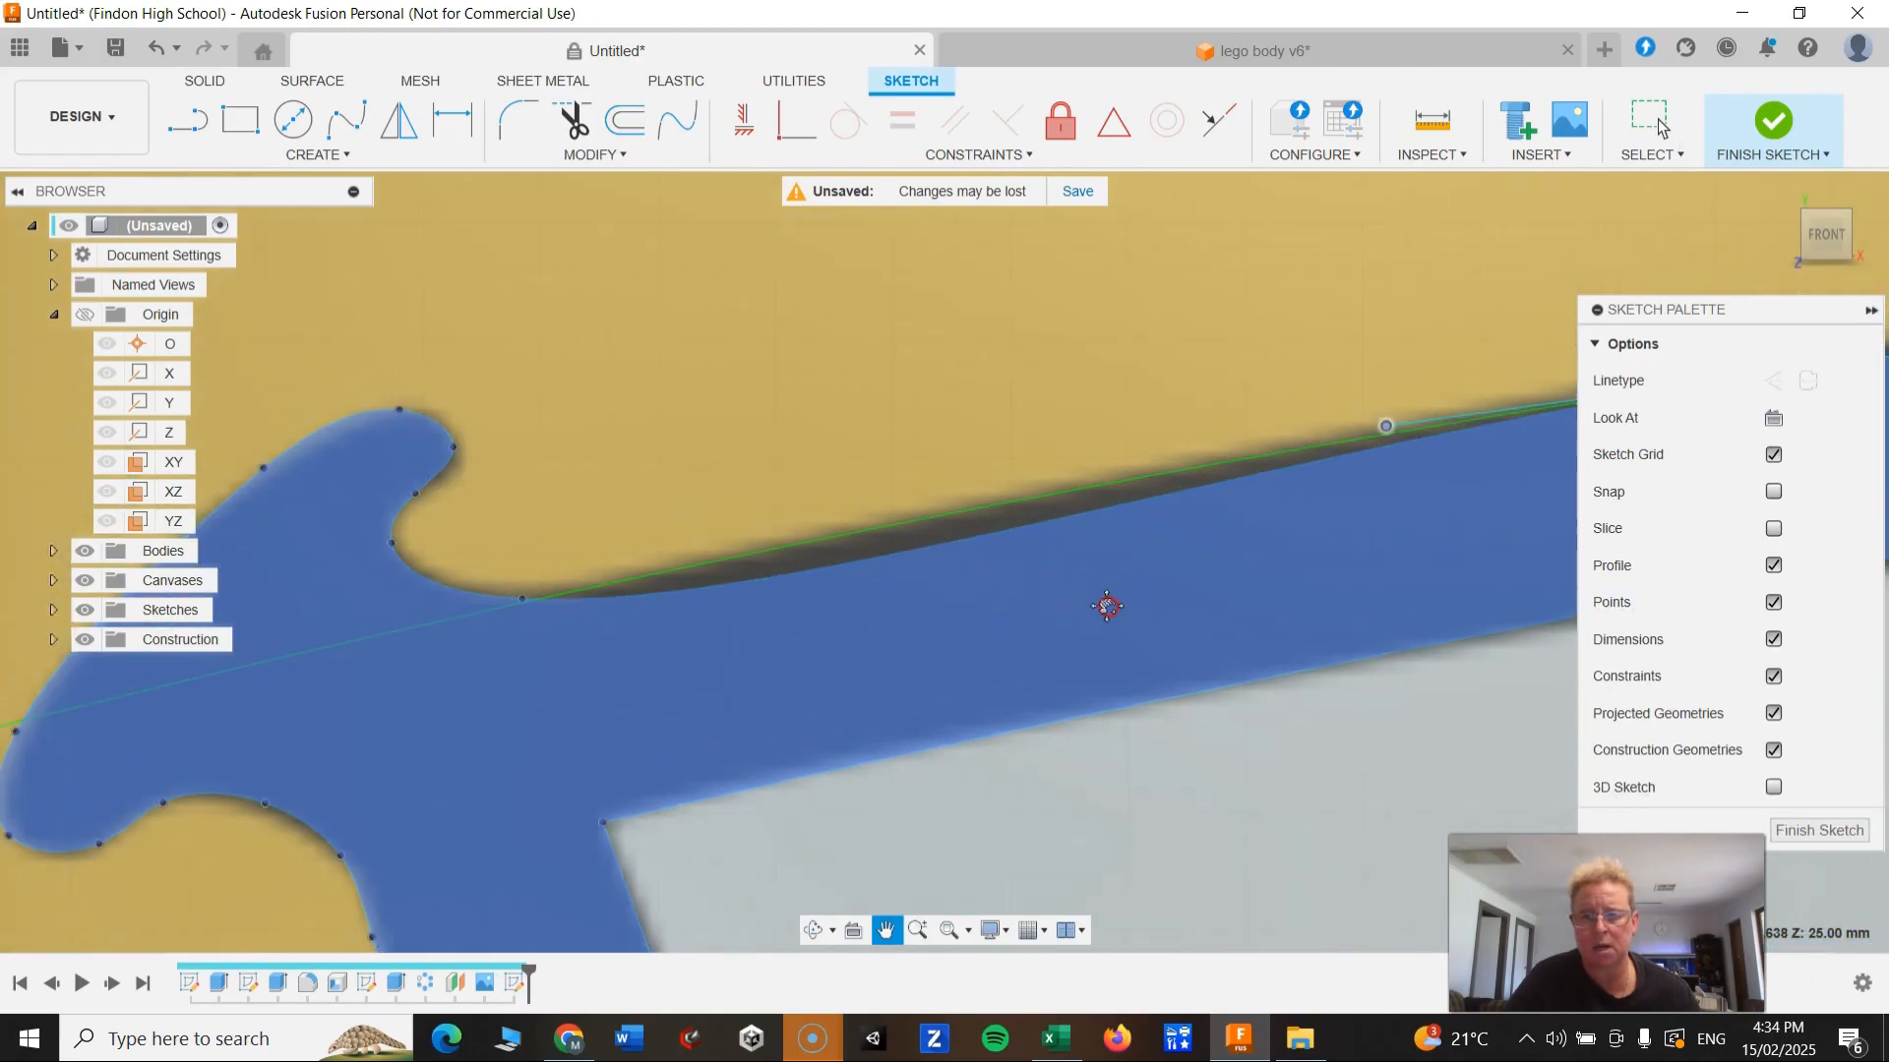
click(521, 599)
drag(940, 620, 940, 553)
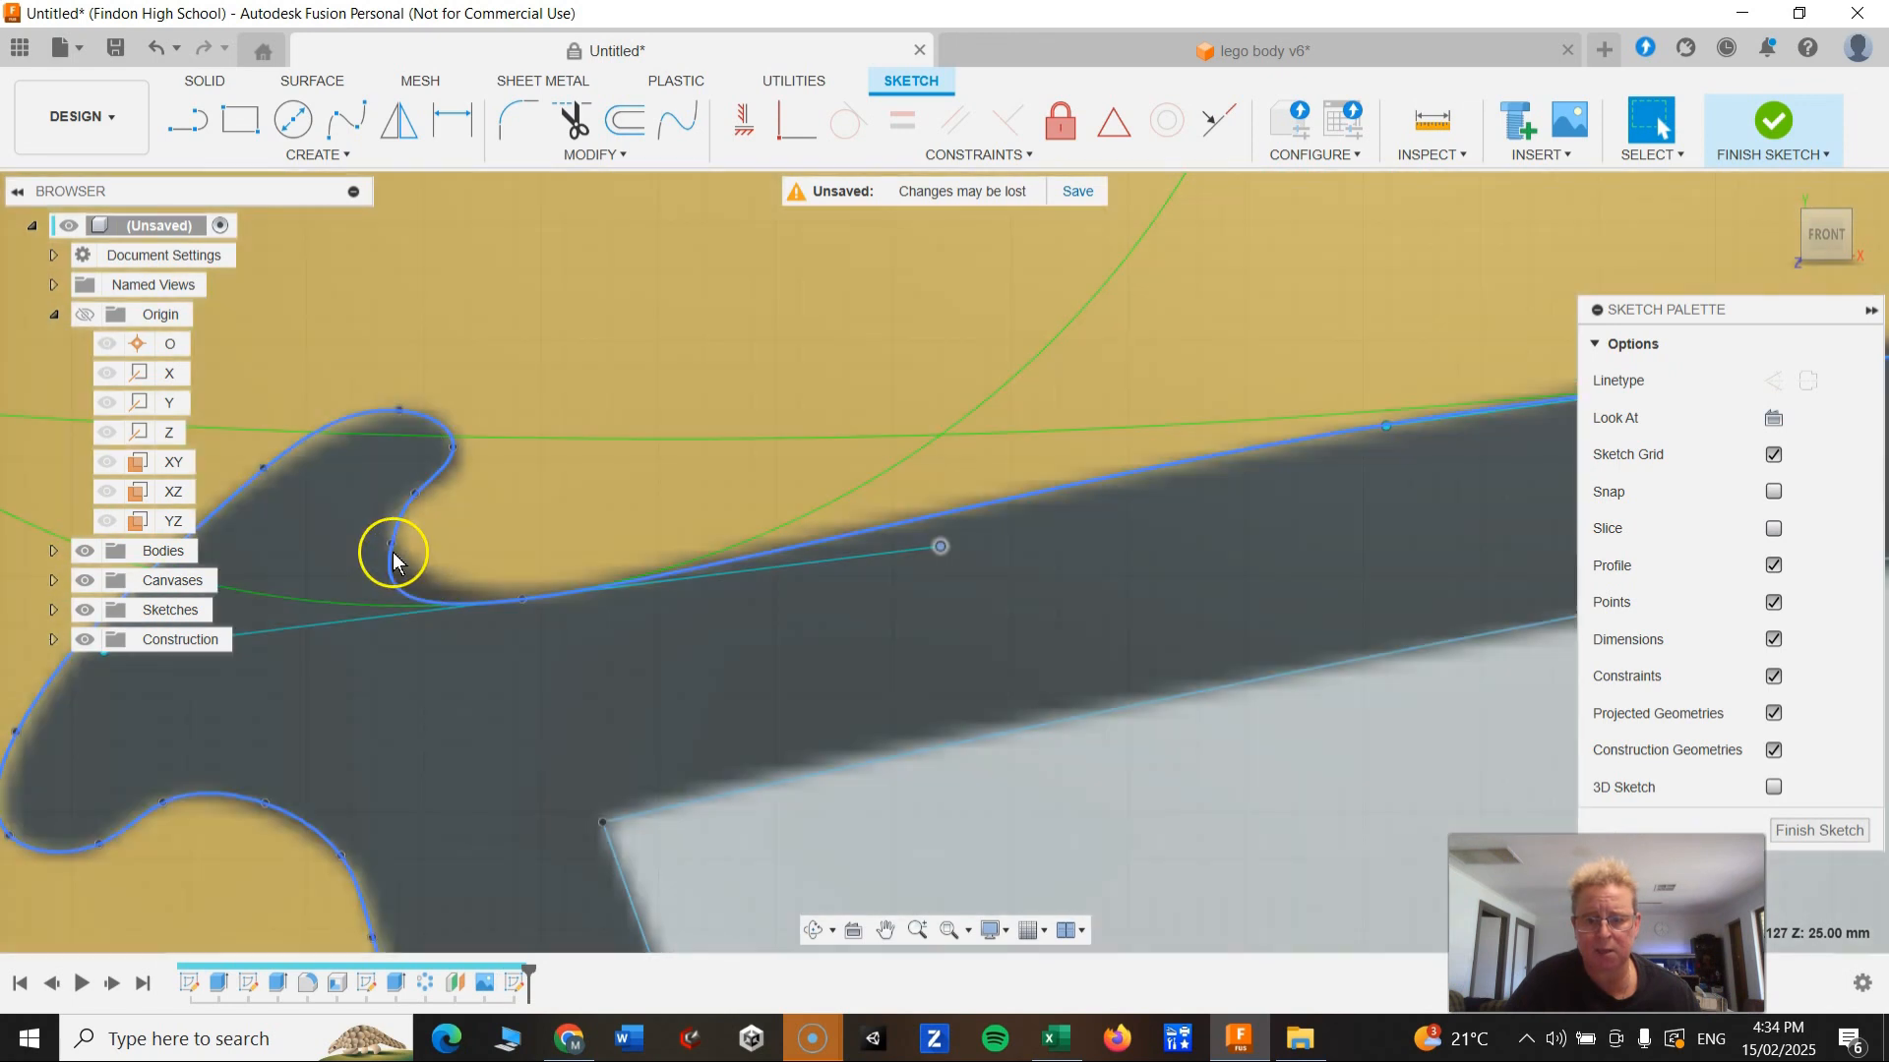
click(445, 661)
scroll(444, 654, up, 1)
scroll(502, 665, down, 2)
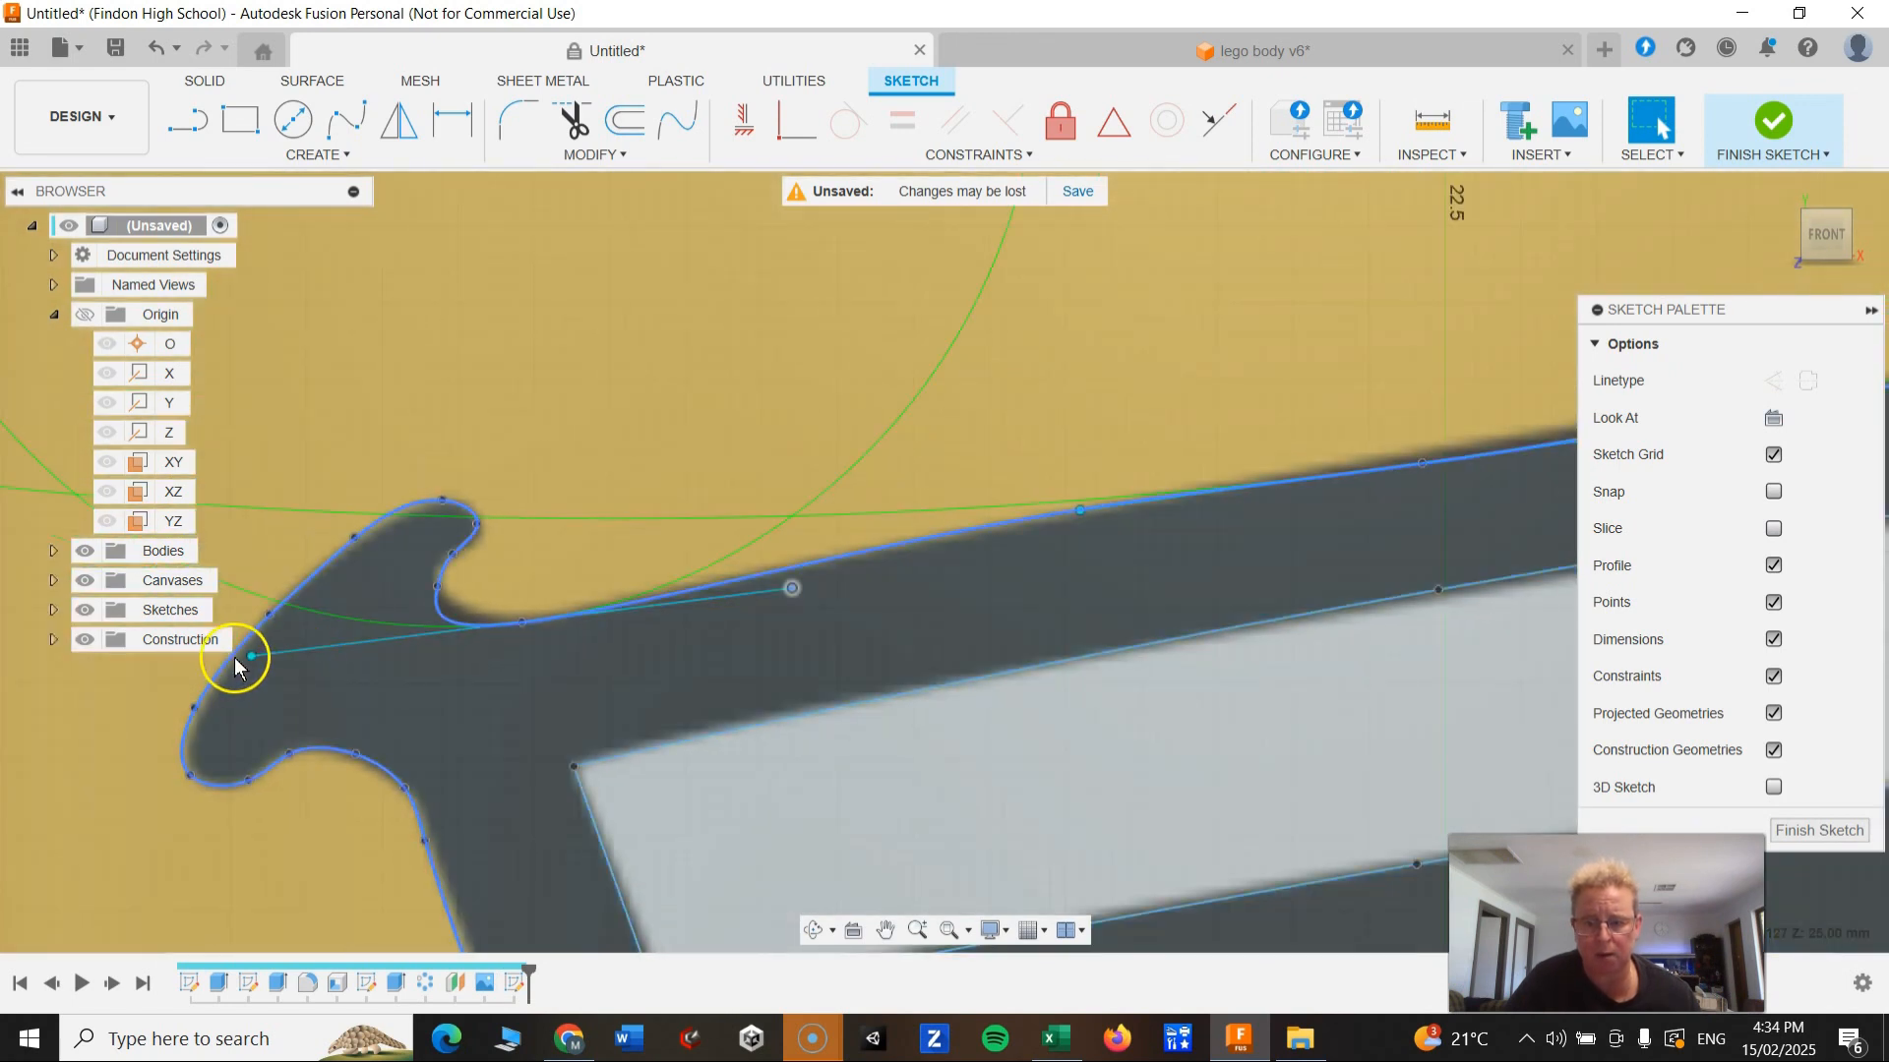
drag(251, 661, 363, 633)
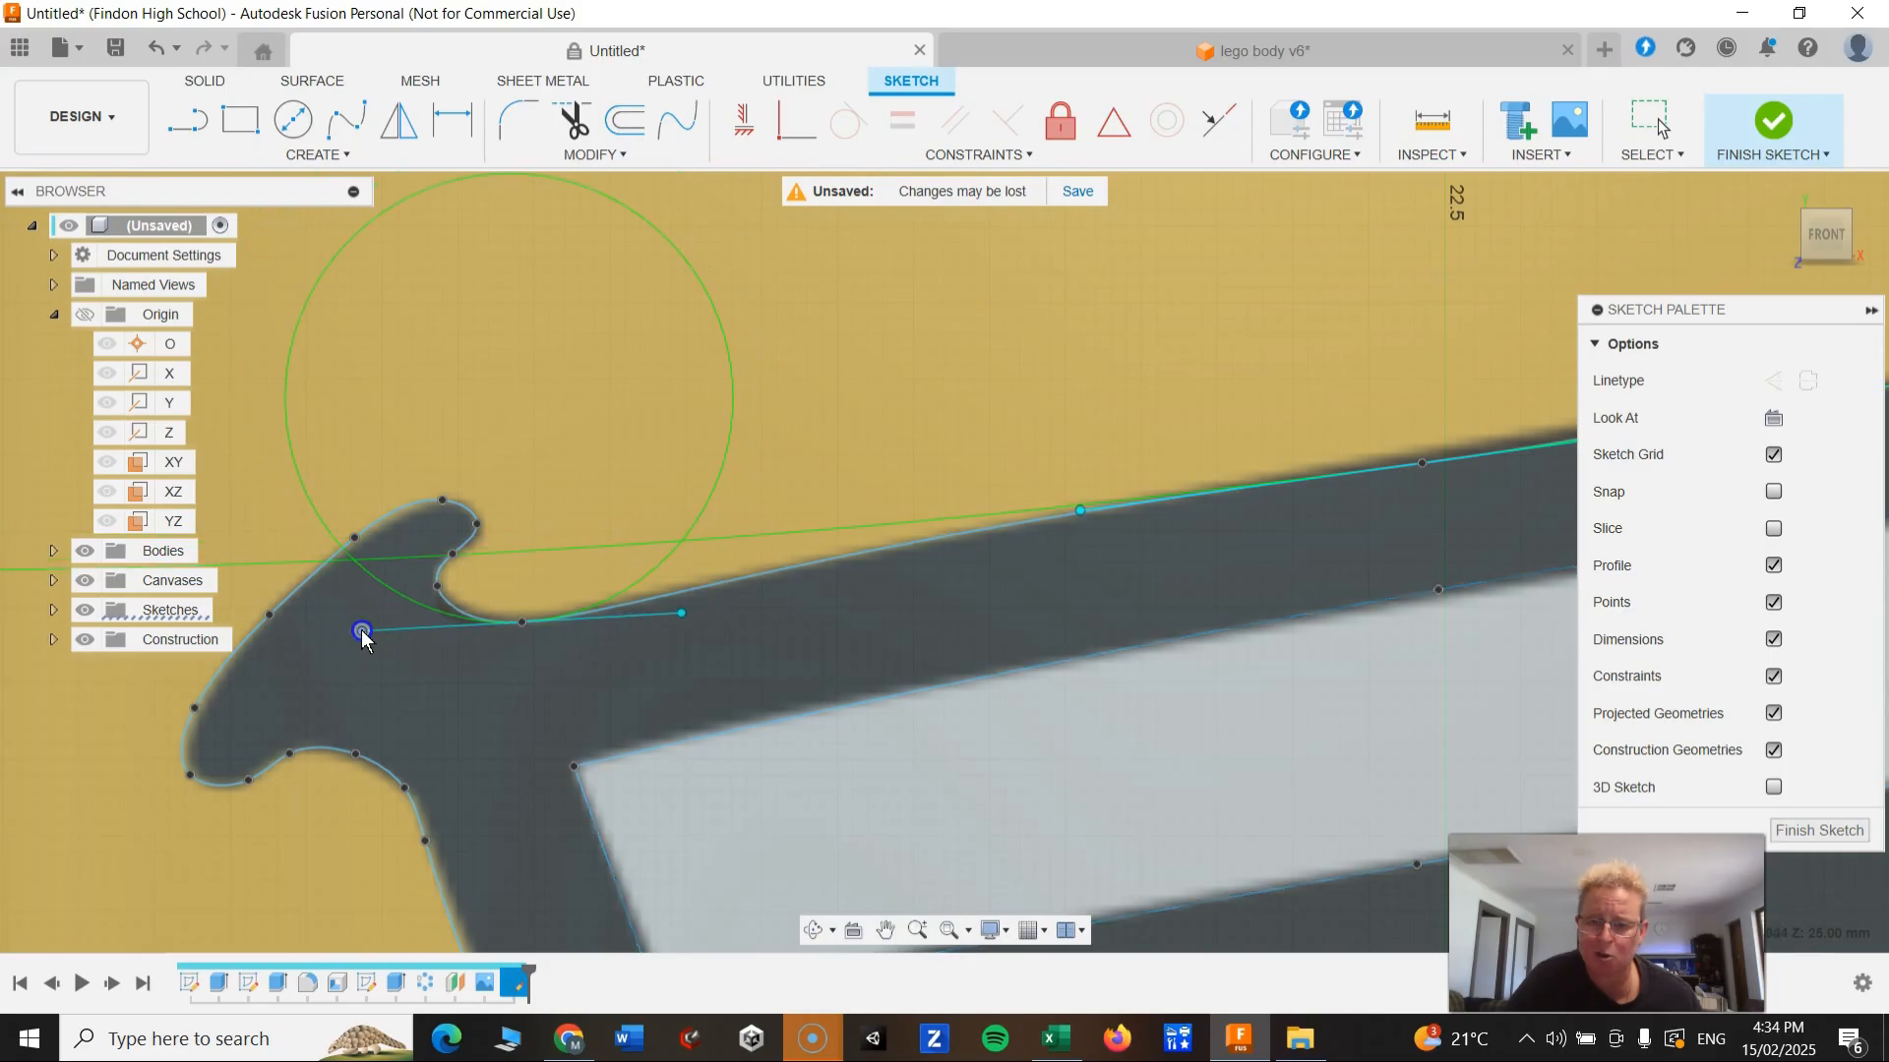
Step: Refine the mouth's upper edge towards the right hook by moving its middle fit point and adjusting the neighbouring tangent handles
mouse_move(1146, 737)
middle_down()
mouse_move(651, 721)
mouse_move(230, 815)
middle_up()
drag(501, 551, 507, 536)
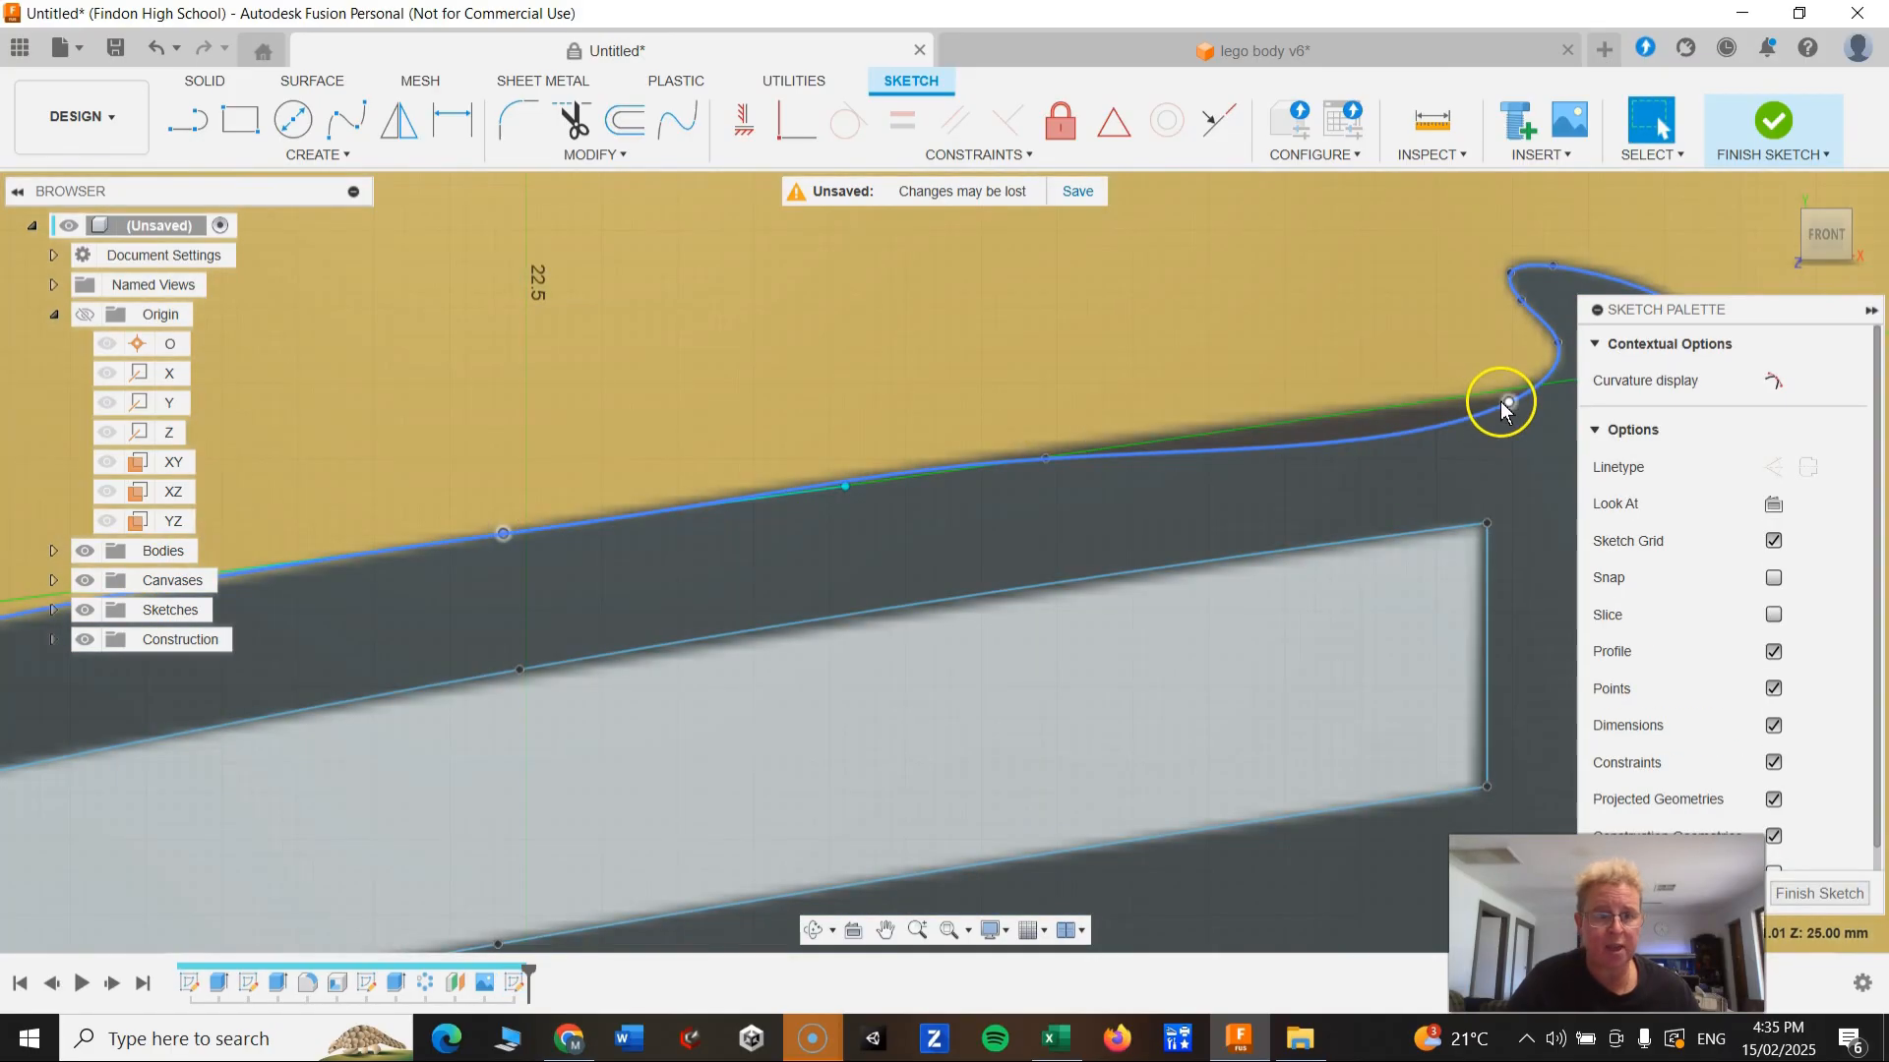
click(1505, 401)
drag(1238, 531, 1252, 464)
click(1065, 456)
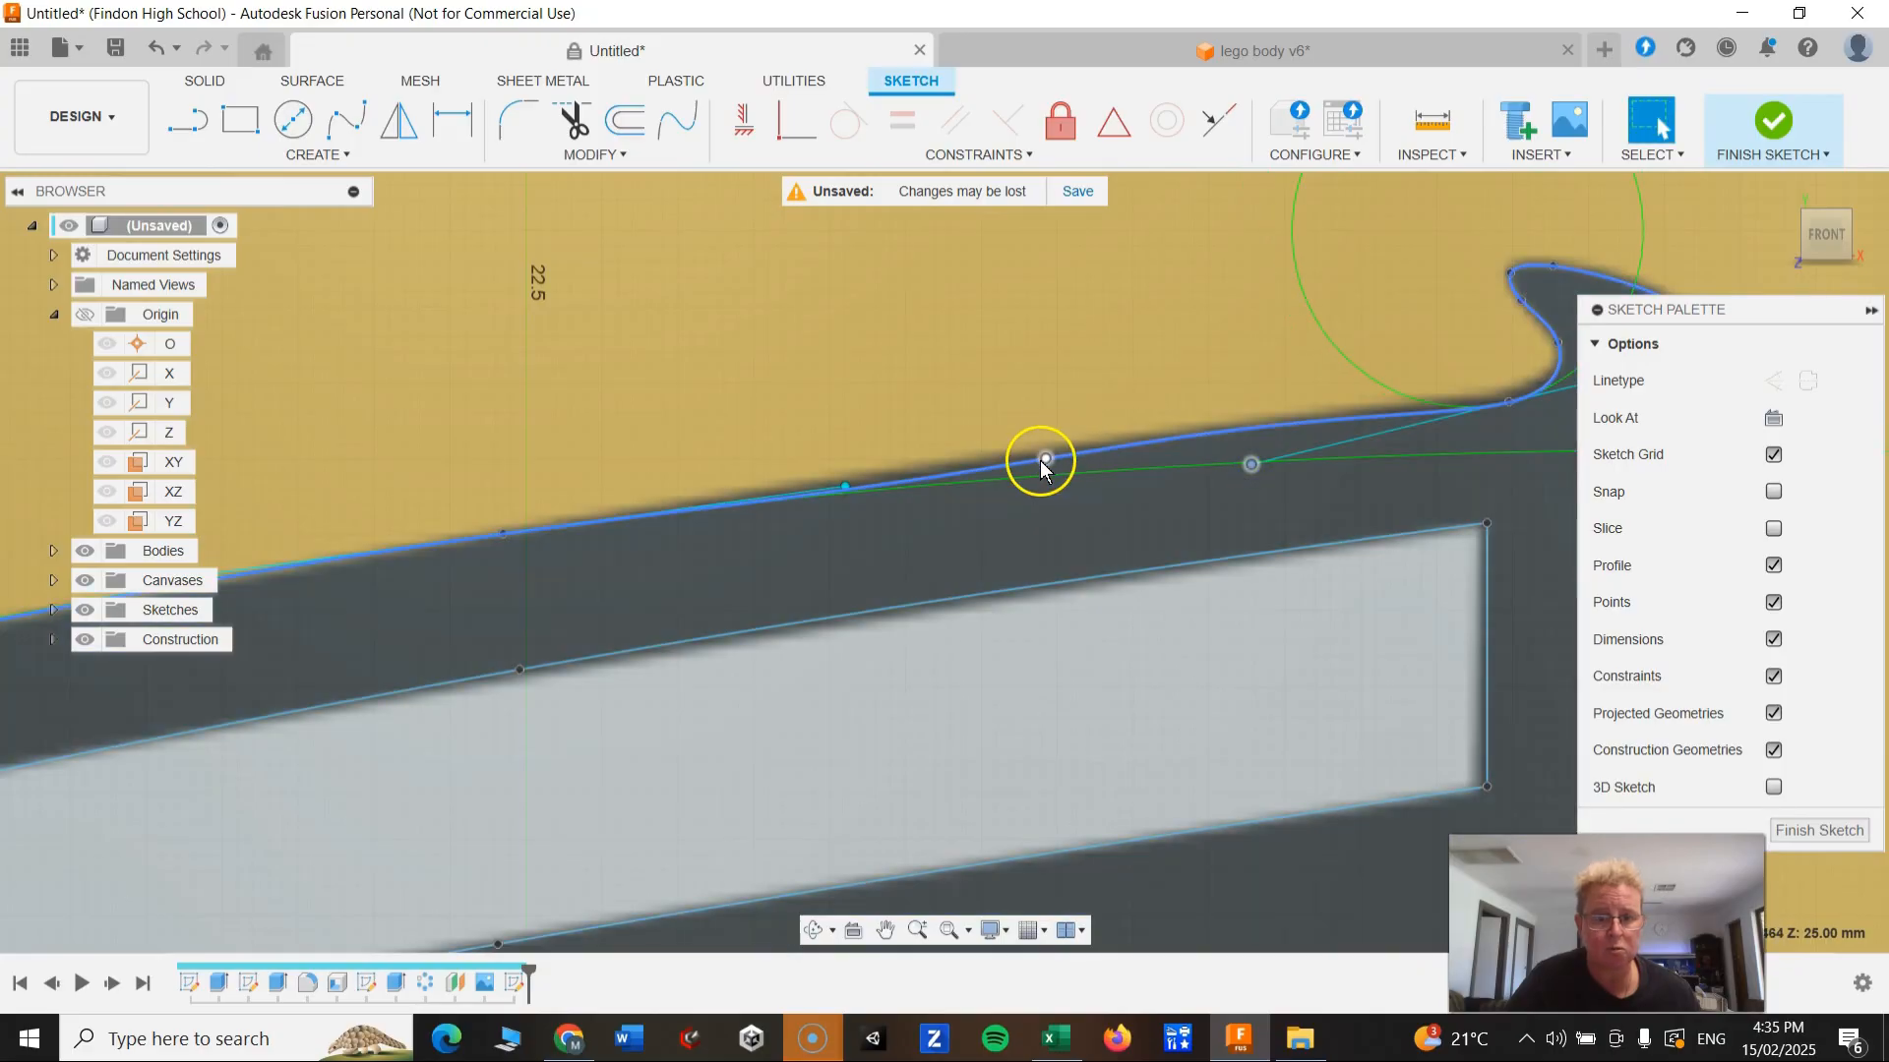
click(1049, 457)
drag(732, 515, 731, 503)
Step: Fine-tune the fit points at the right hook's junction with the upper edge and on the hook's underside
mouse_move(1256, 537)
middle_down()
mouse_move(937, 577)
mouse_move(681, 644)
middle_up()
scroll(867, 510, up, 5)
click(945, 478)
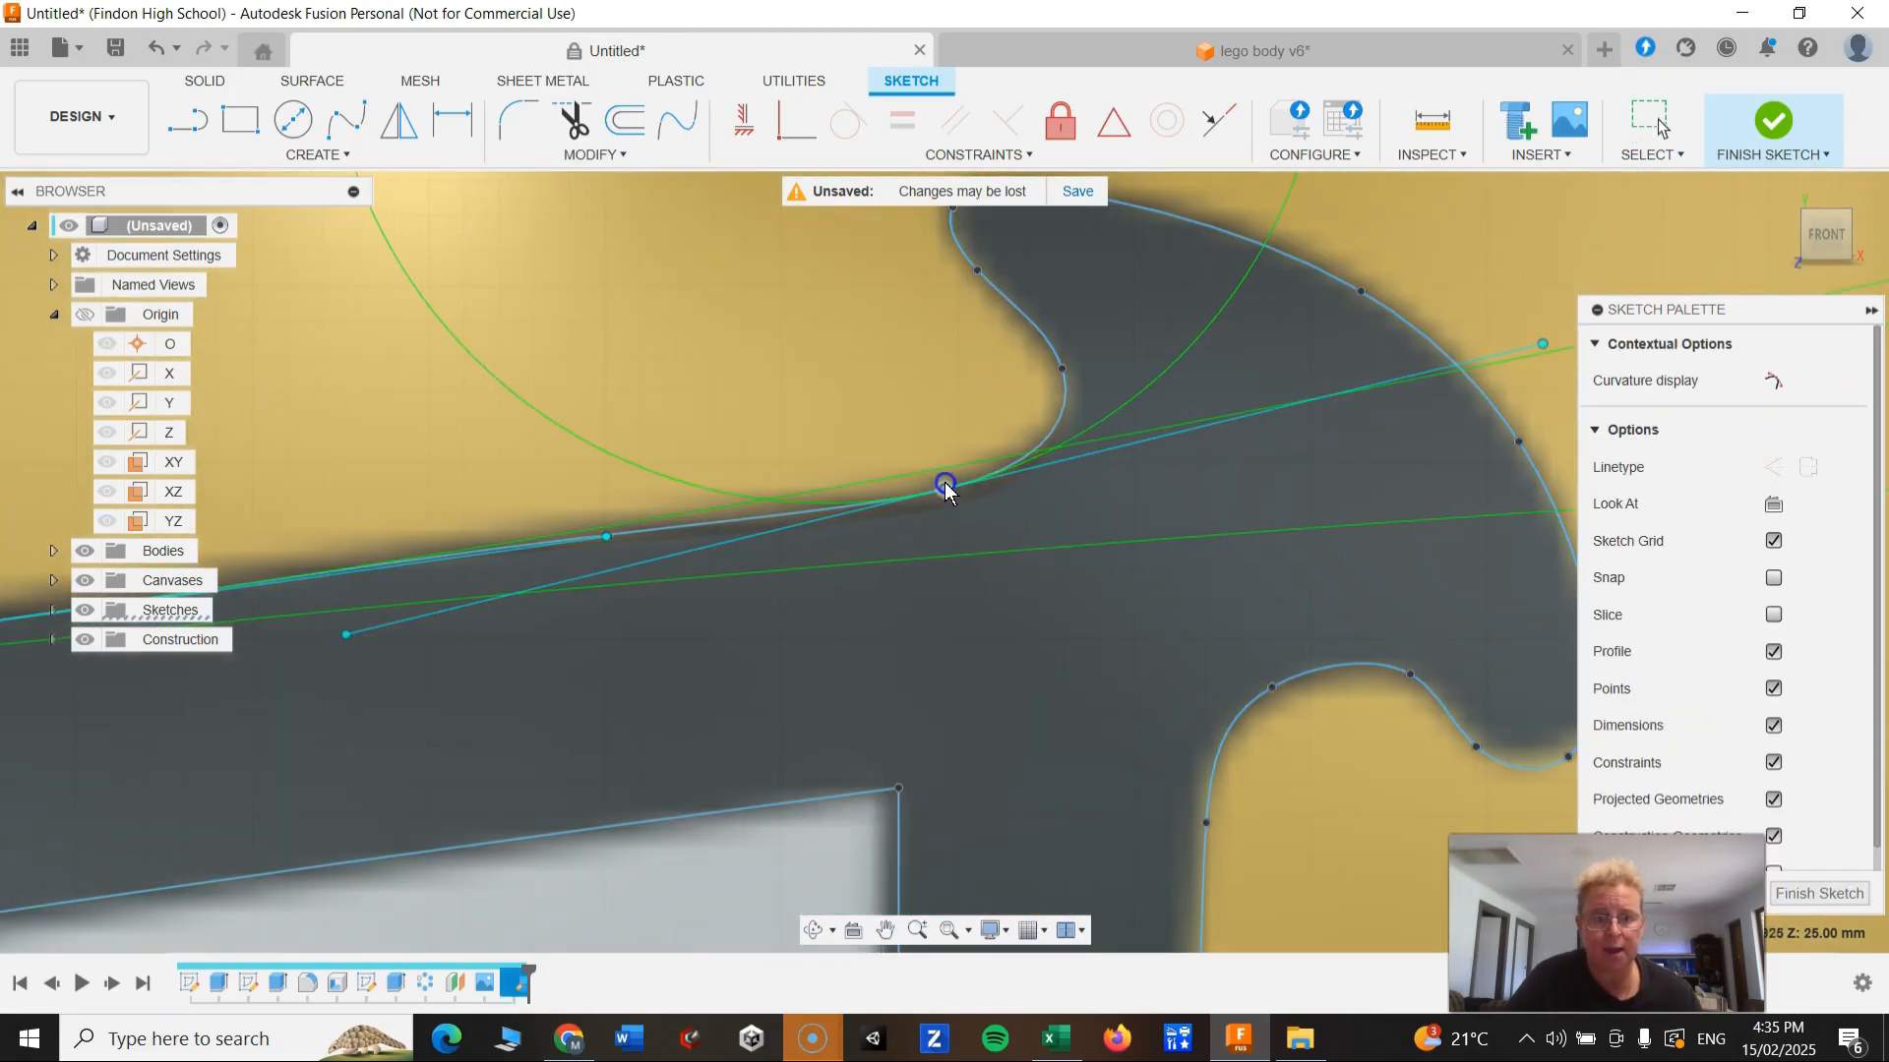
drag(945, 478, 946, 480)
middle_drag(1209, 599, 1171, 377)
scroll(1170, 376, down, 1)
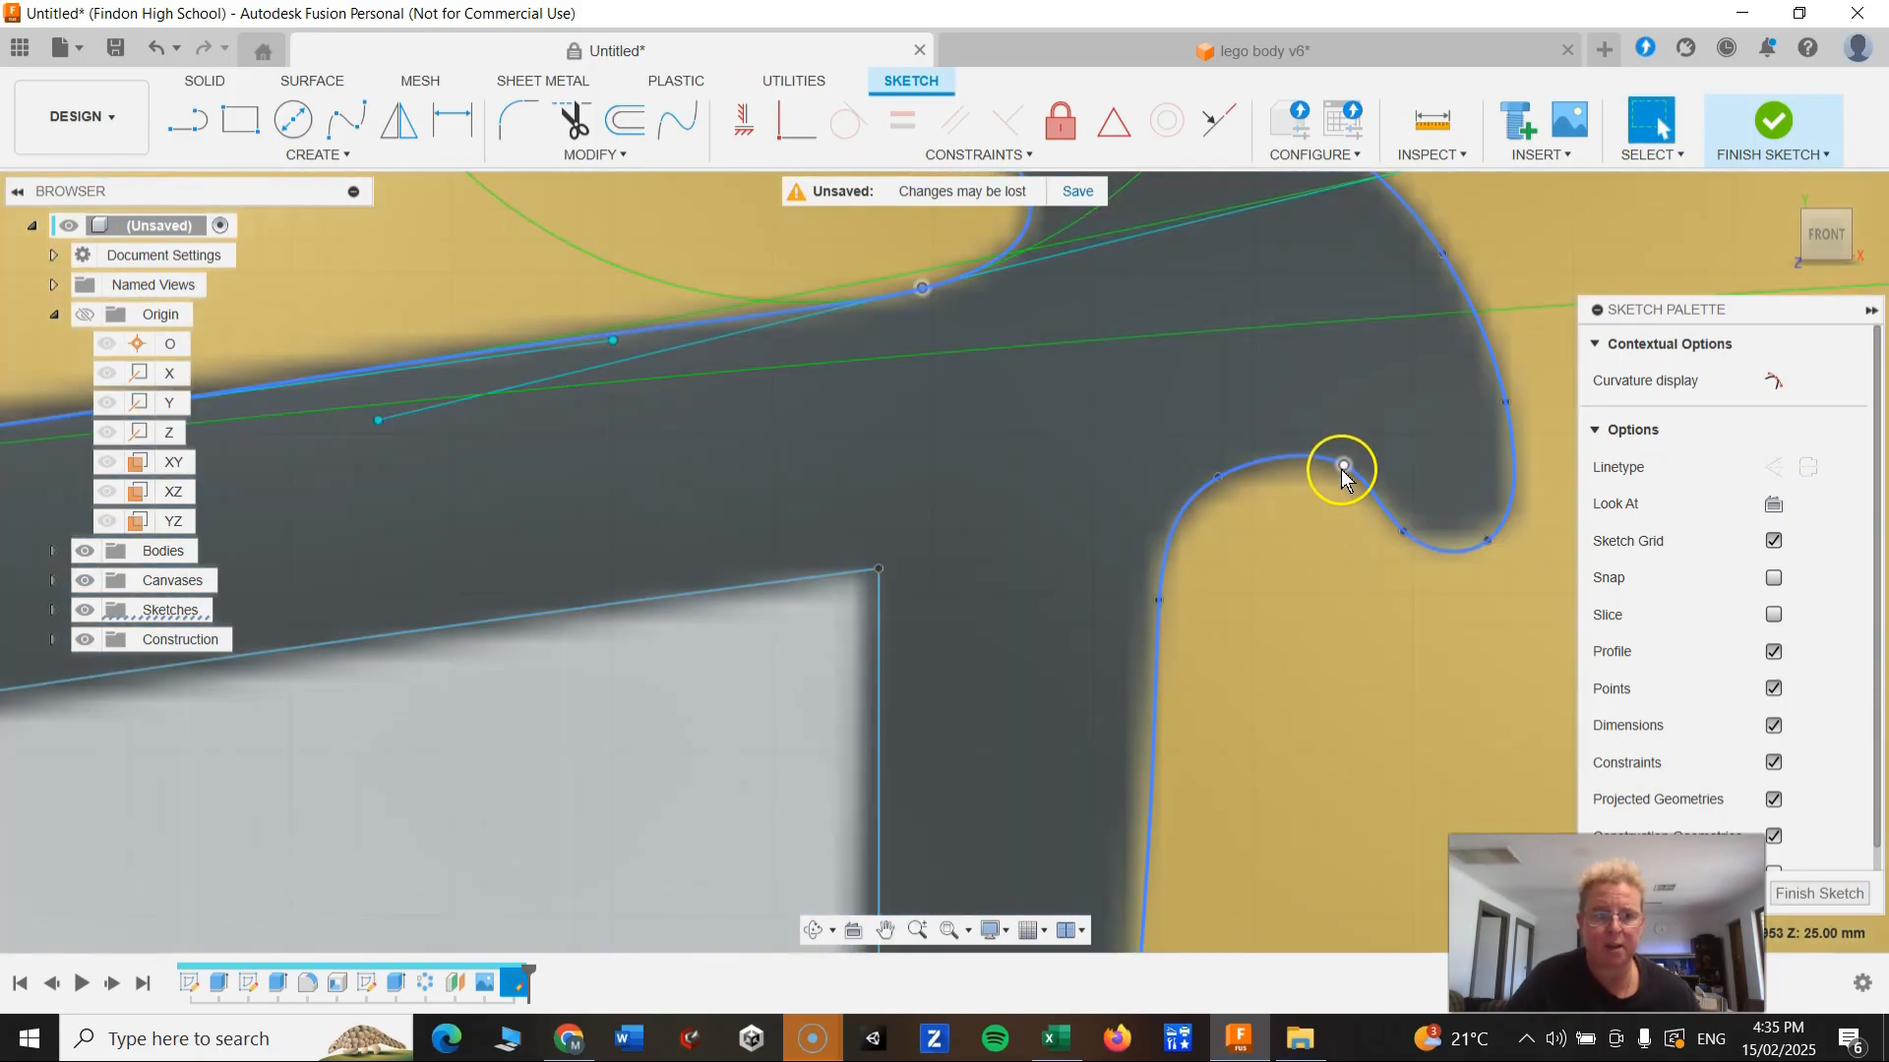
click(1340, 472)
Step: Adjust the fit point near the middle of the mouth's lower edge to match the canvas outline
scroll(1109, 657, down, 5)
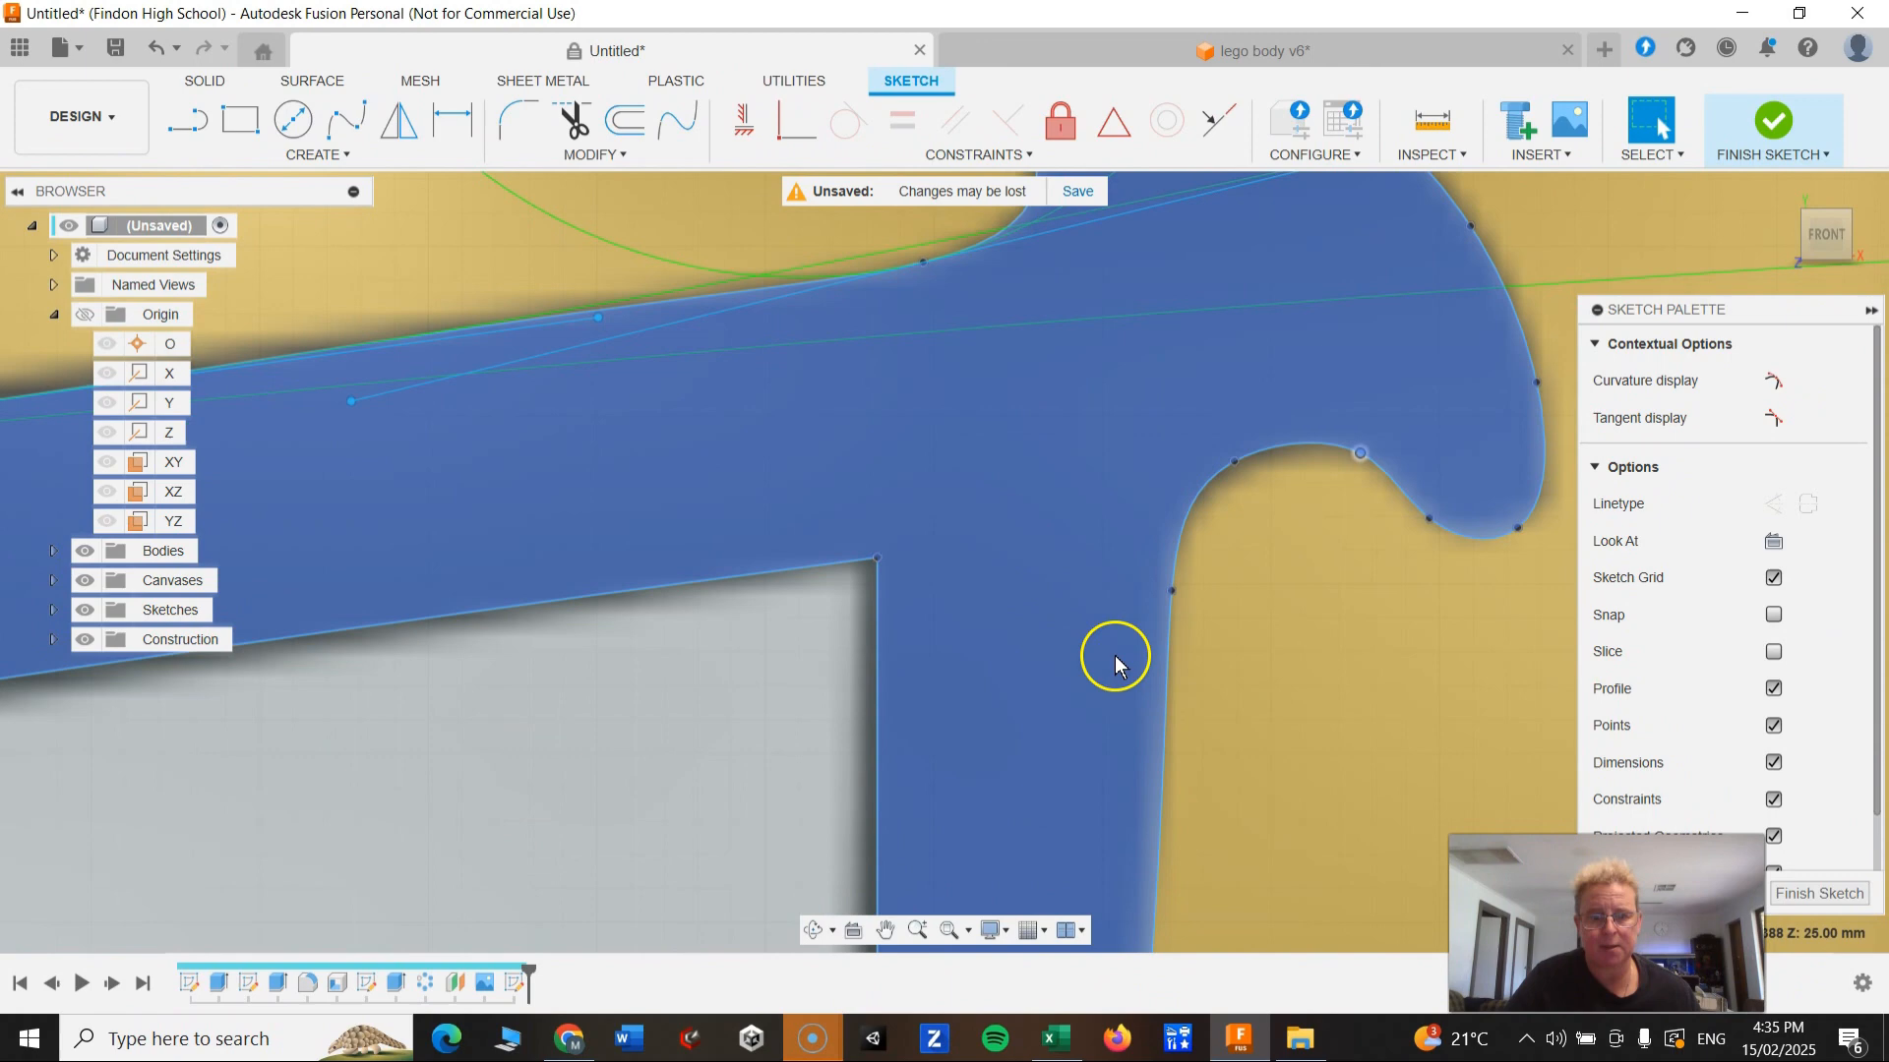
middle_drag(758, 809, 864, 493)
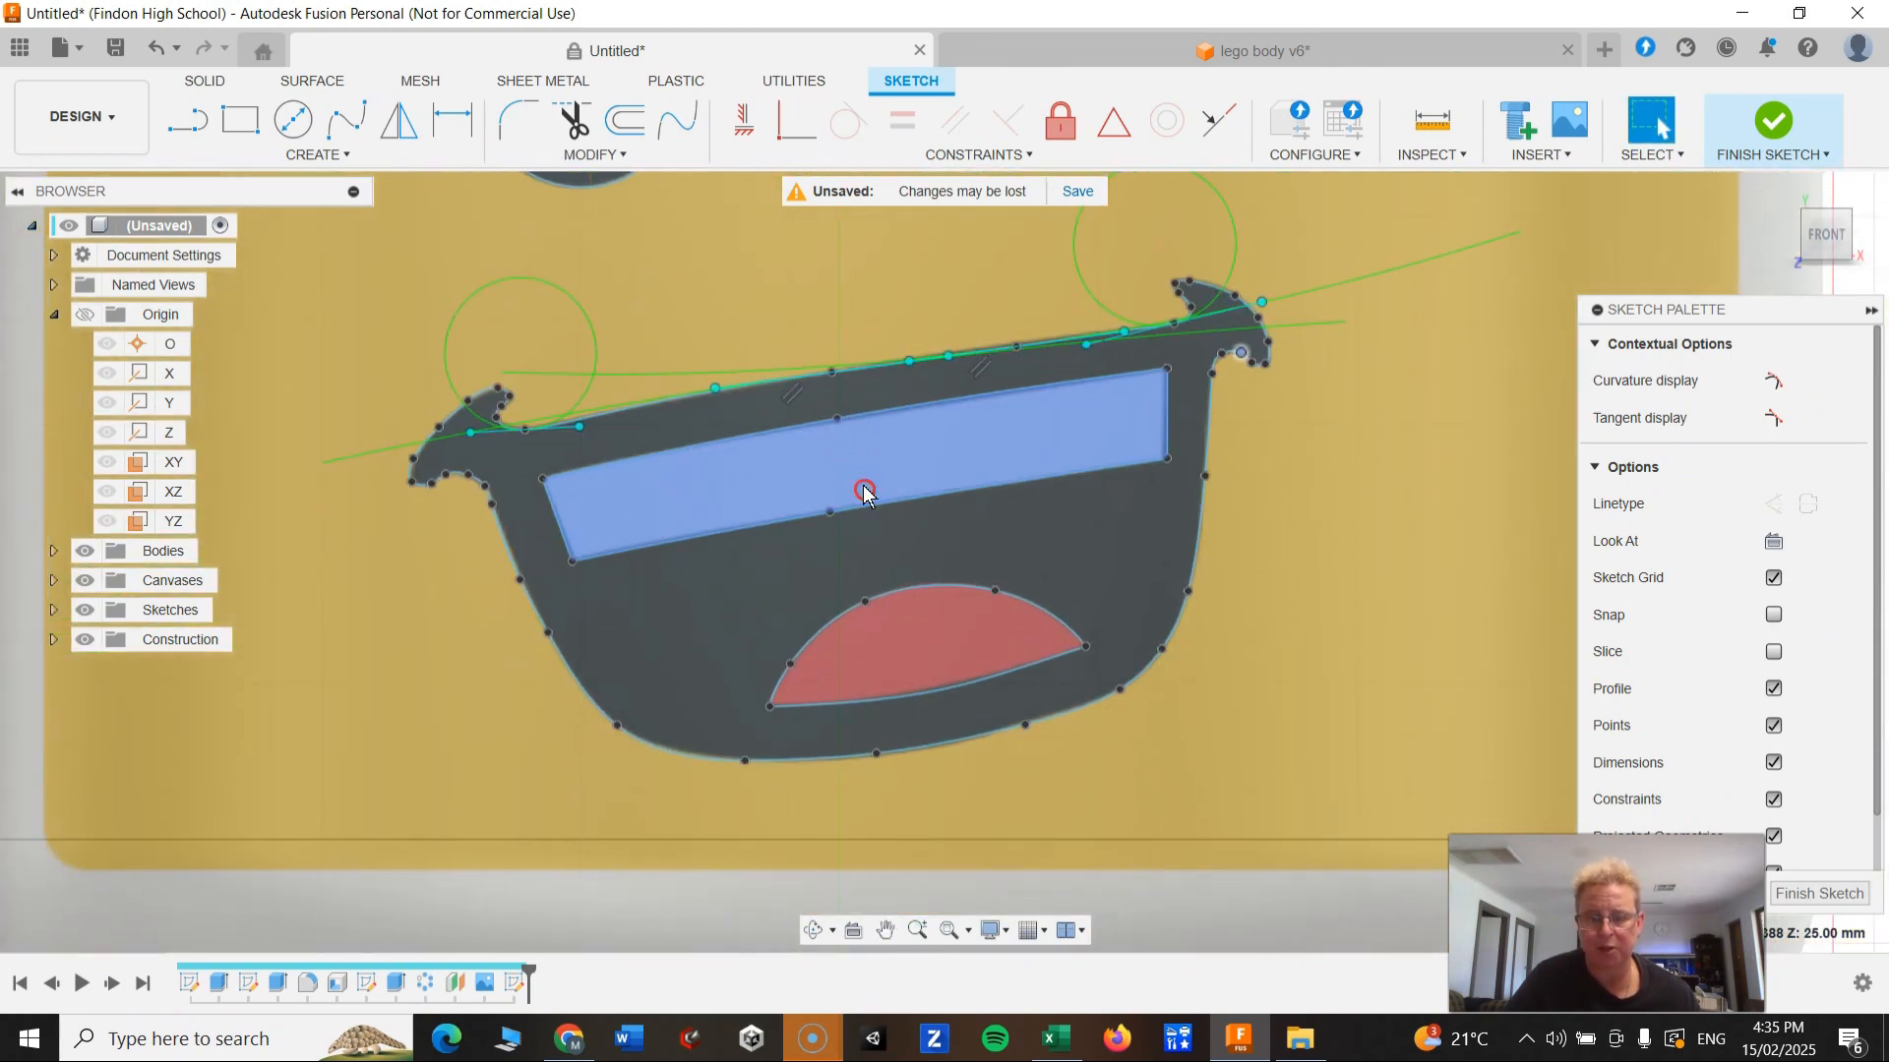
scroll(882, 754, up, 5)
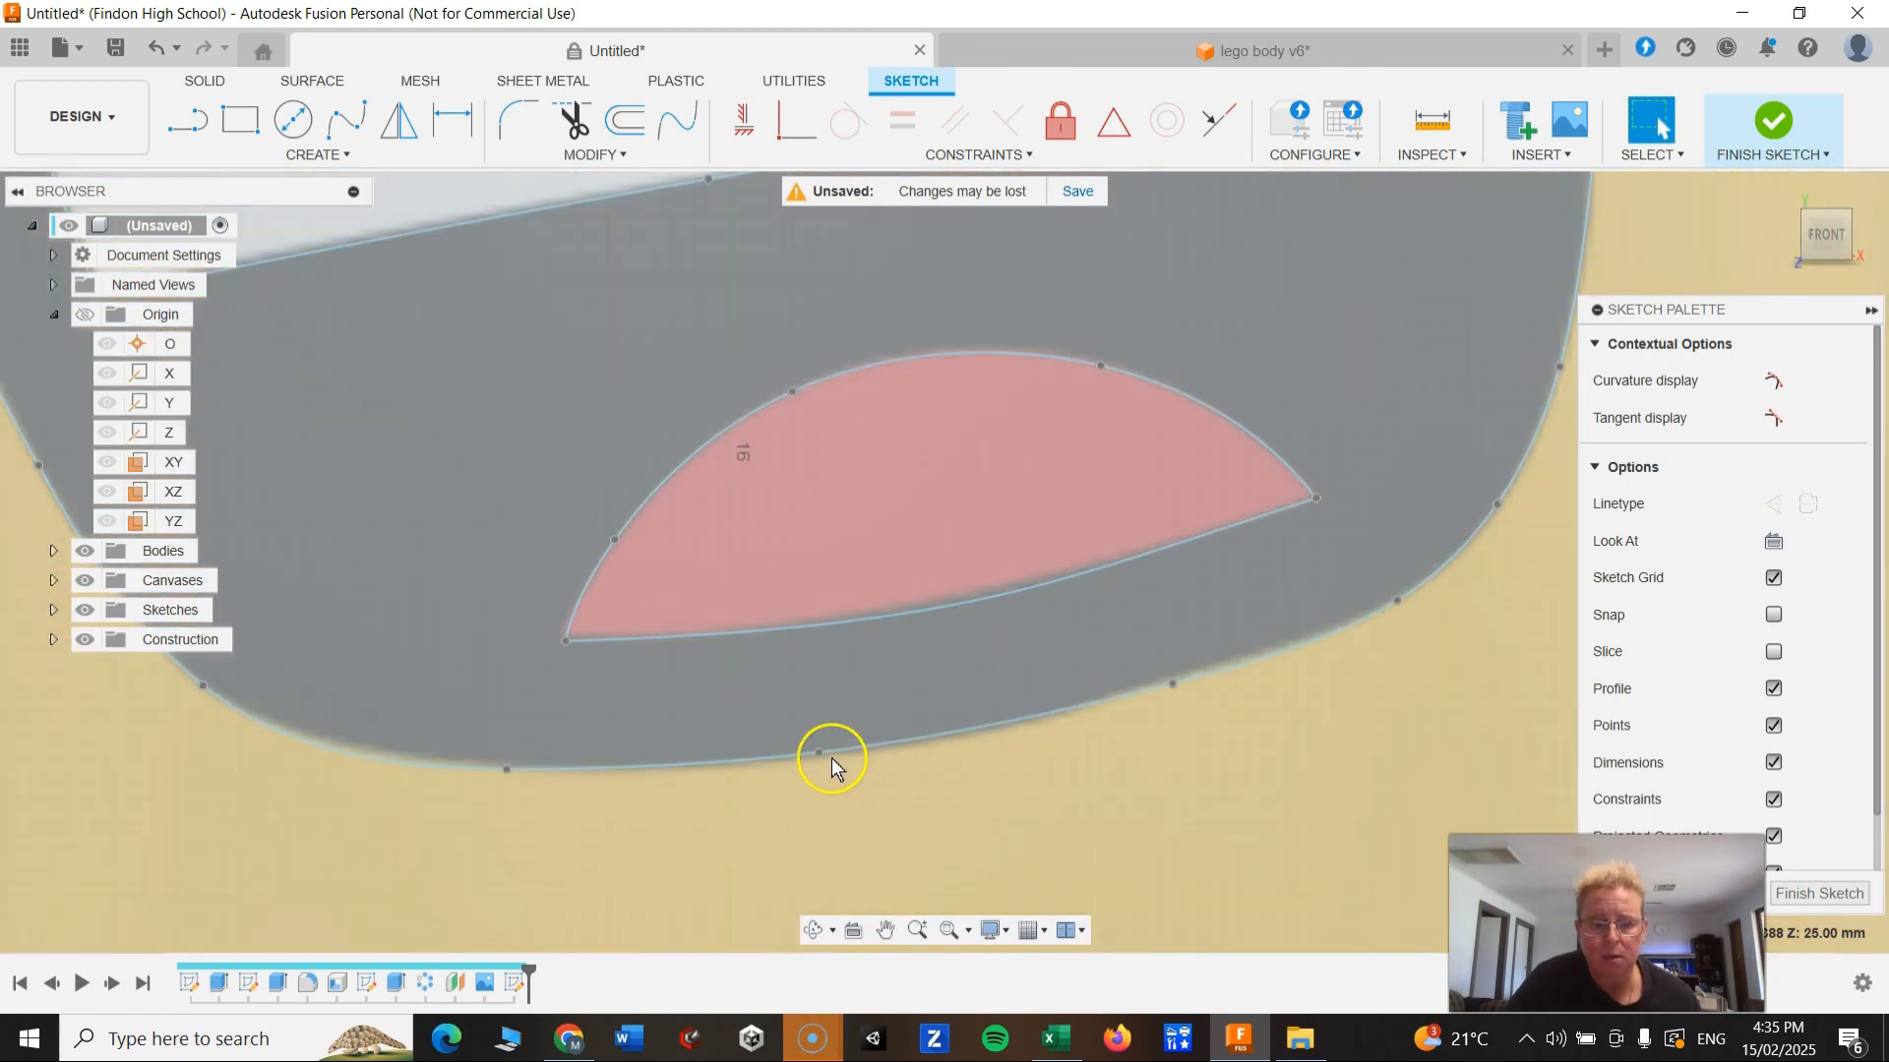
scroll(1029, 662, down, 8)
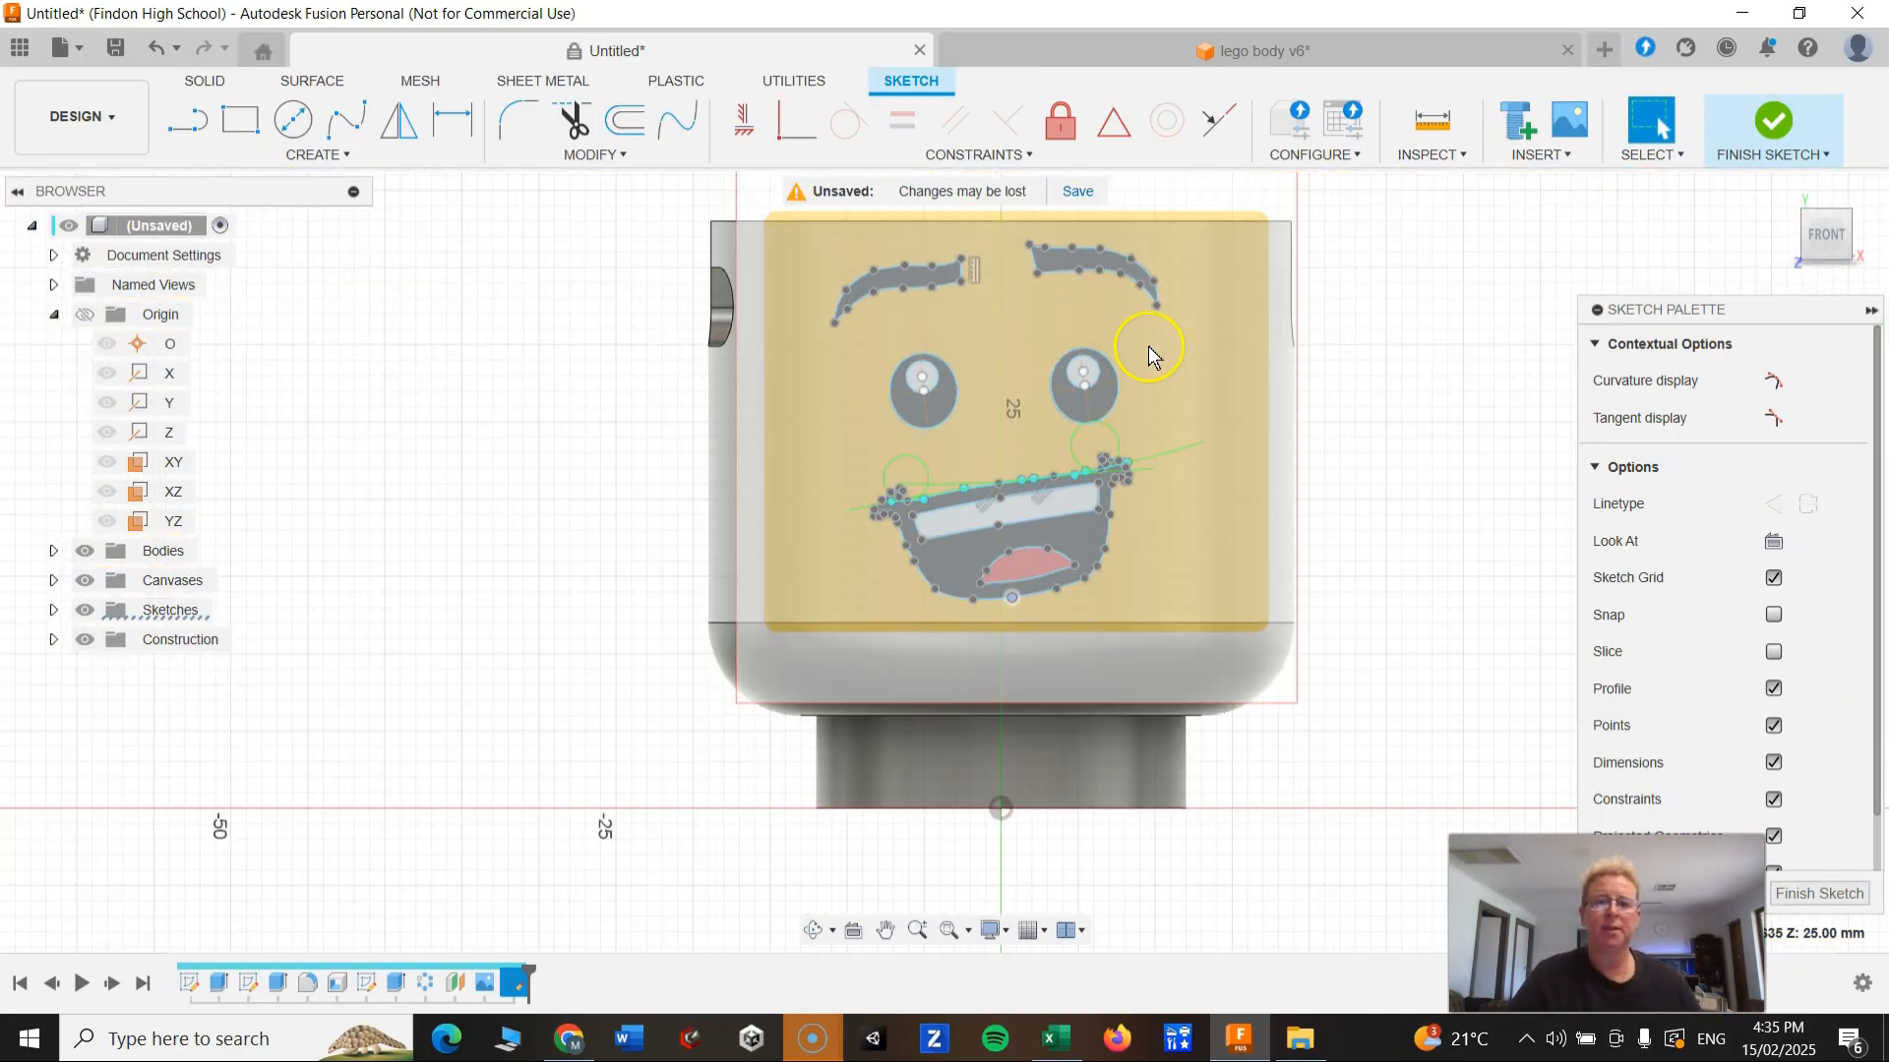
Step: Start an Extrude of the five dark face profiles: both eyebrows, both outer eye areas and the mouth surround
scroll(1092, 325, up, 2)
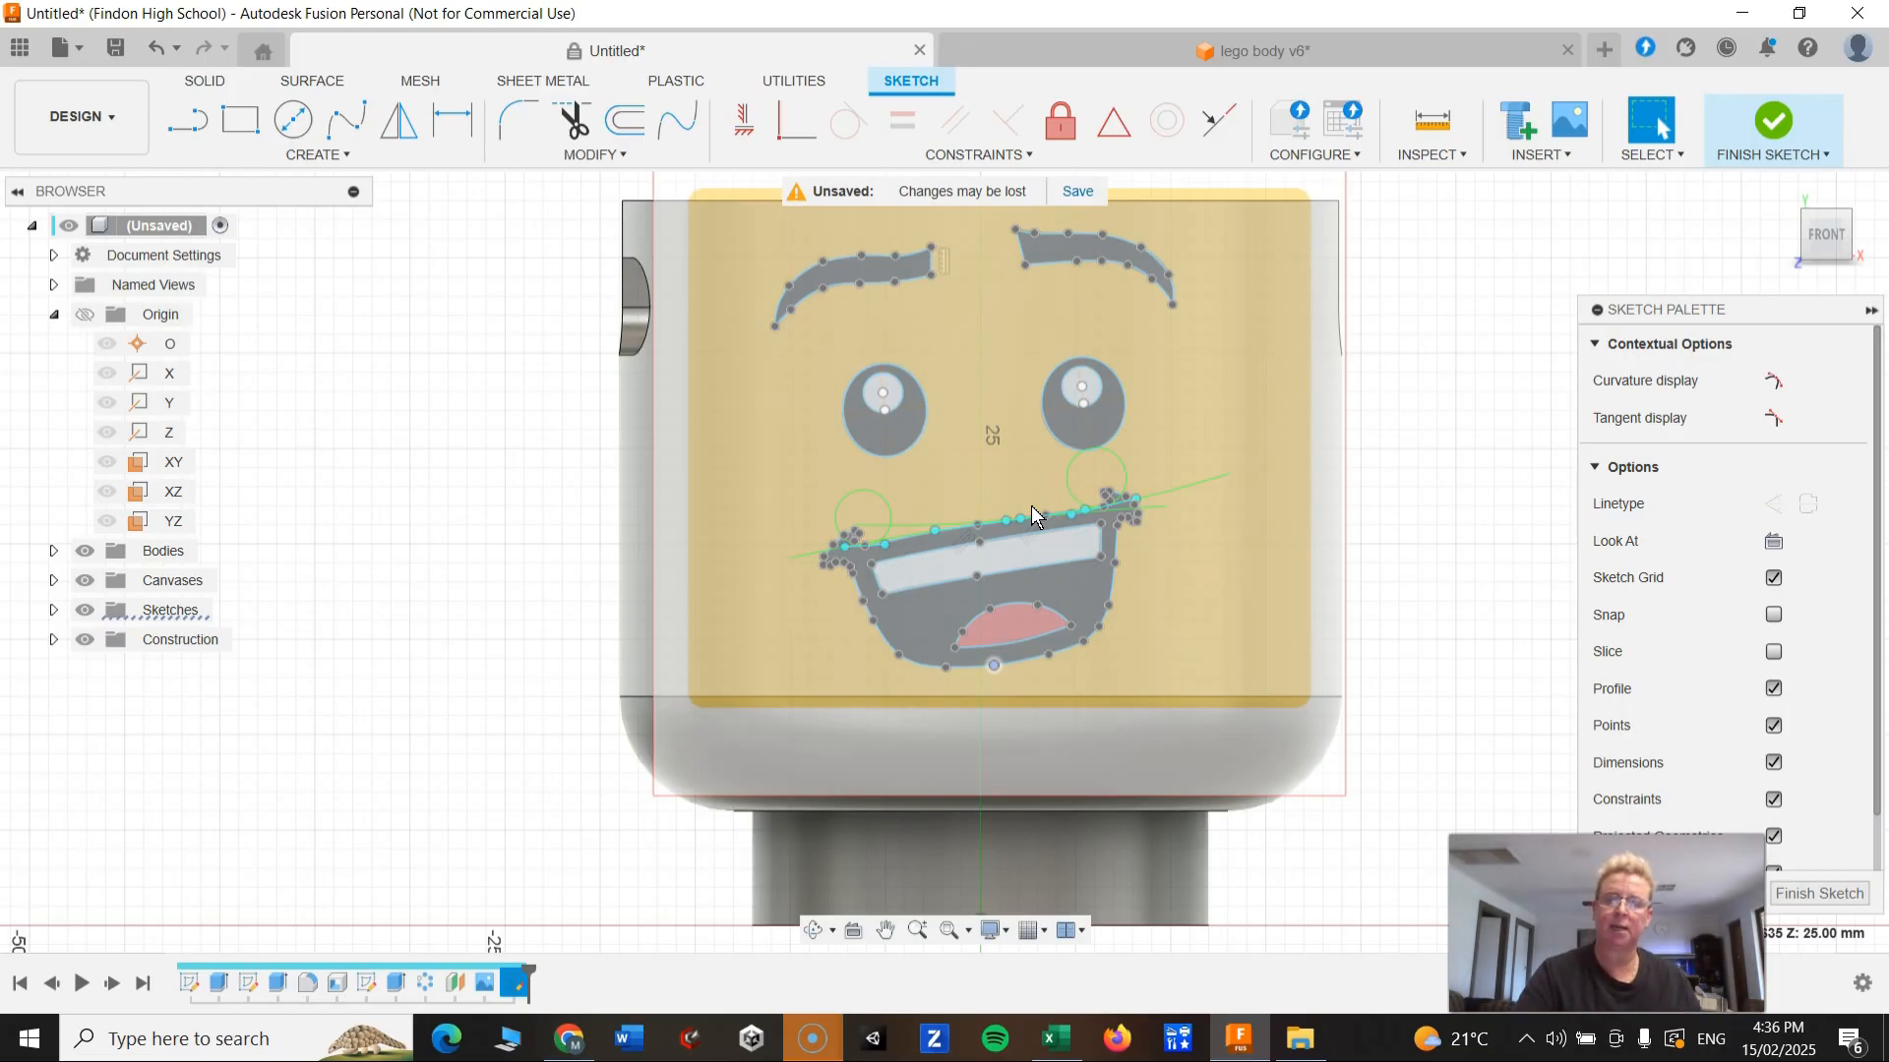
key(e)
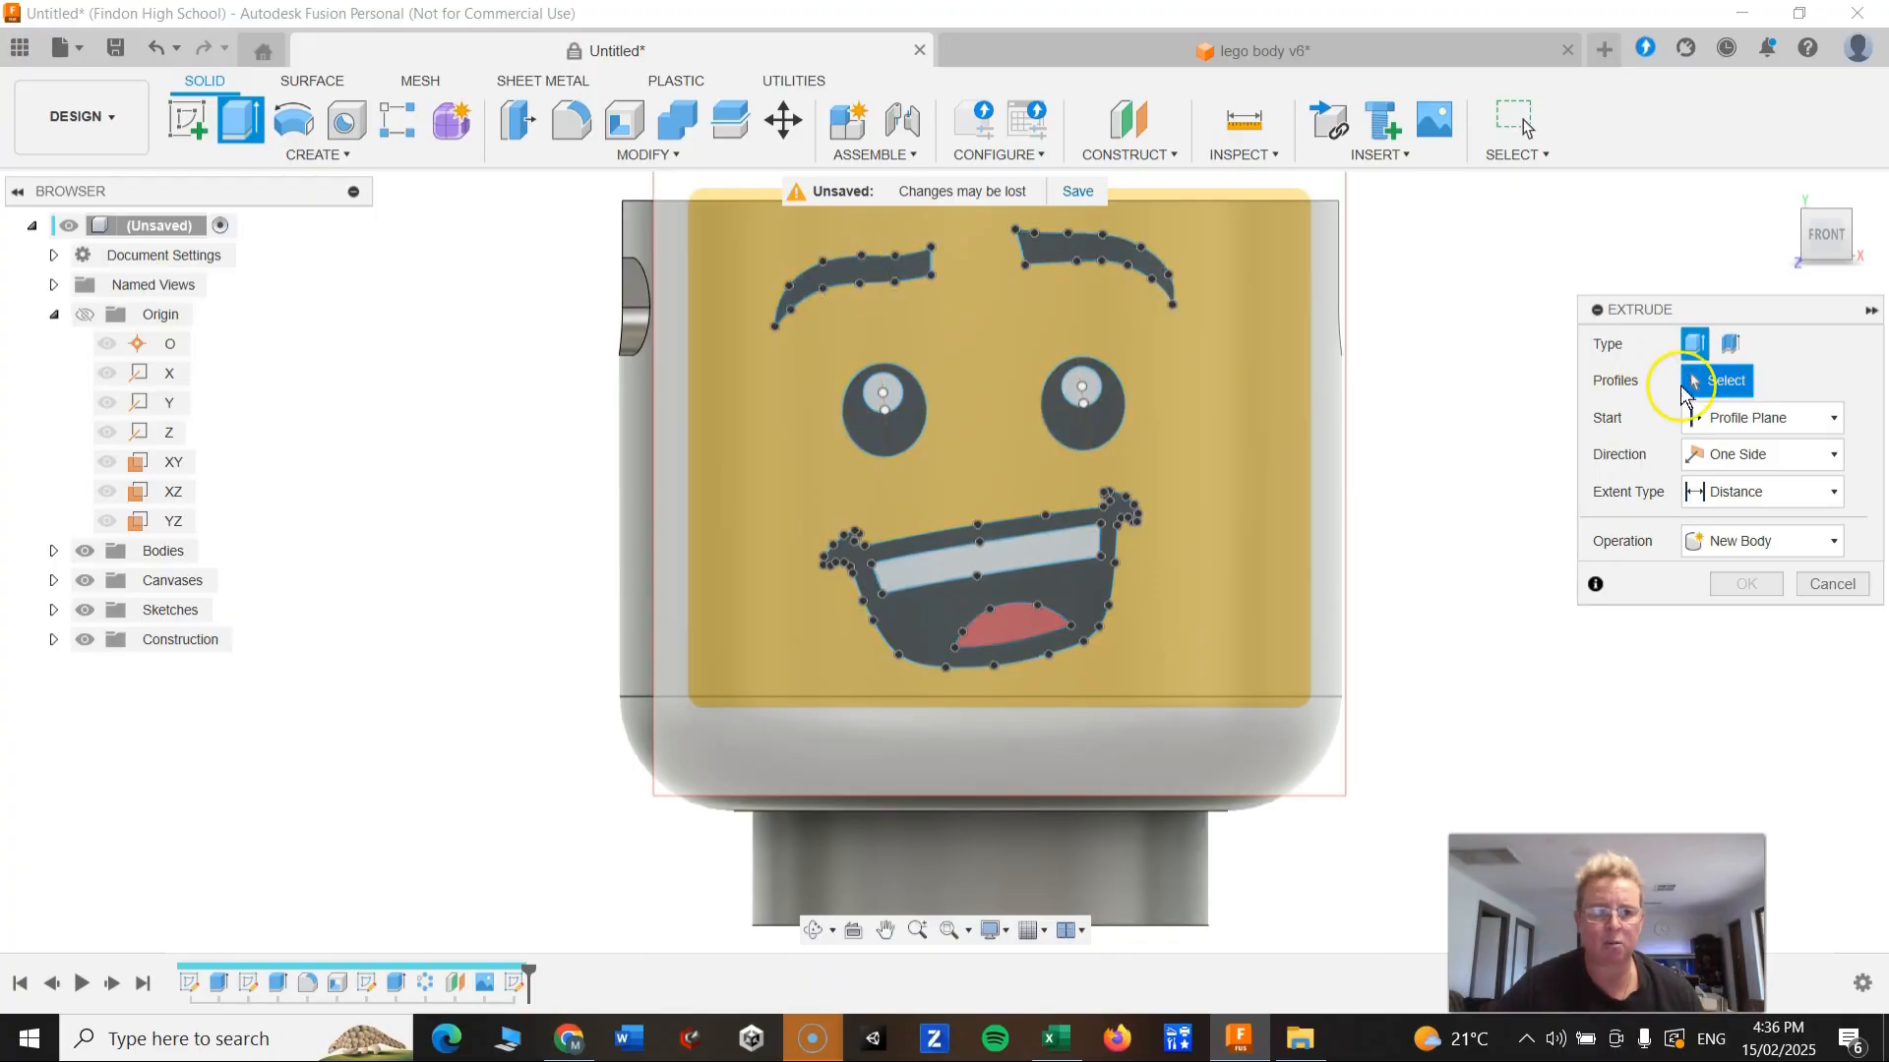
click(869, 276)
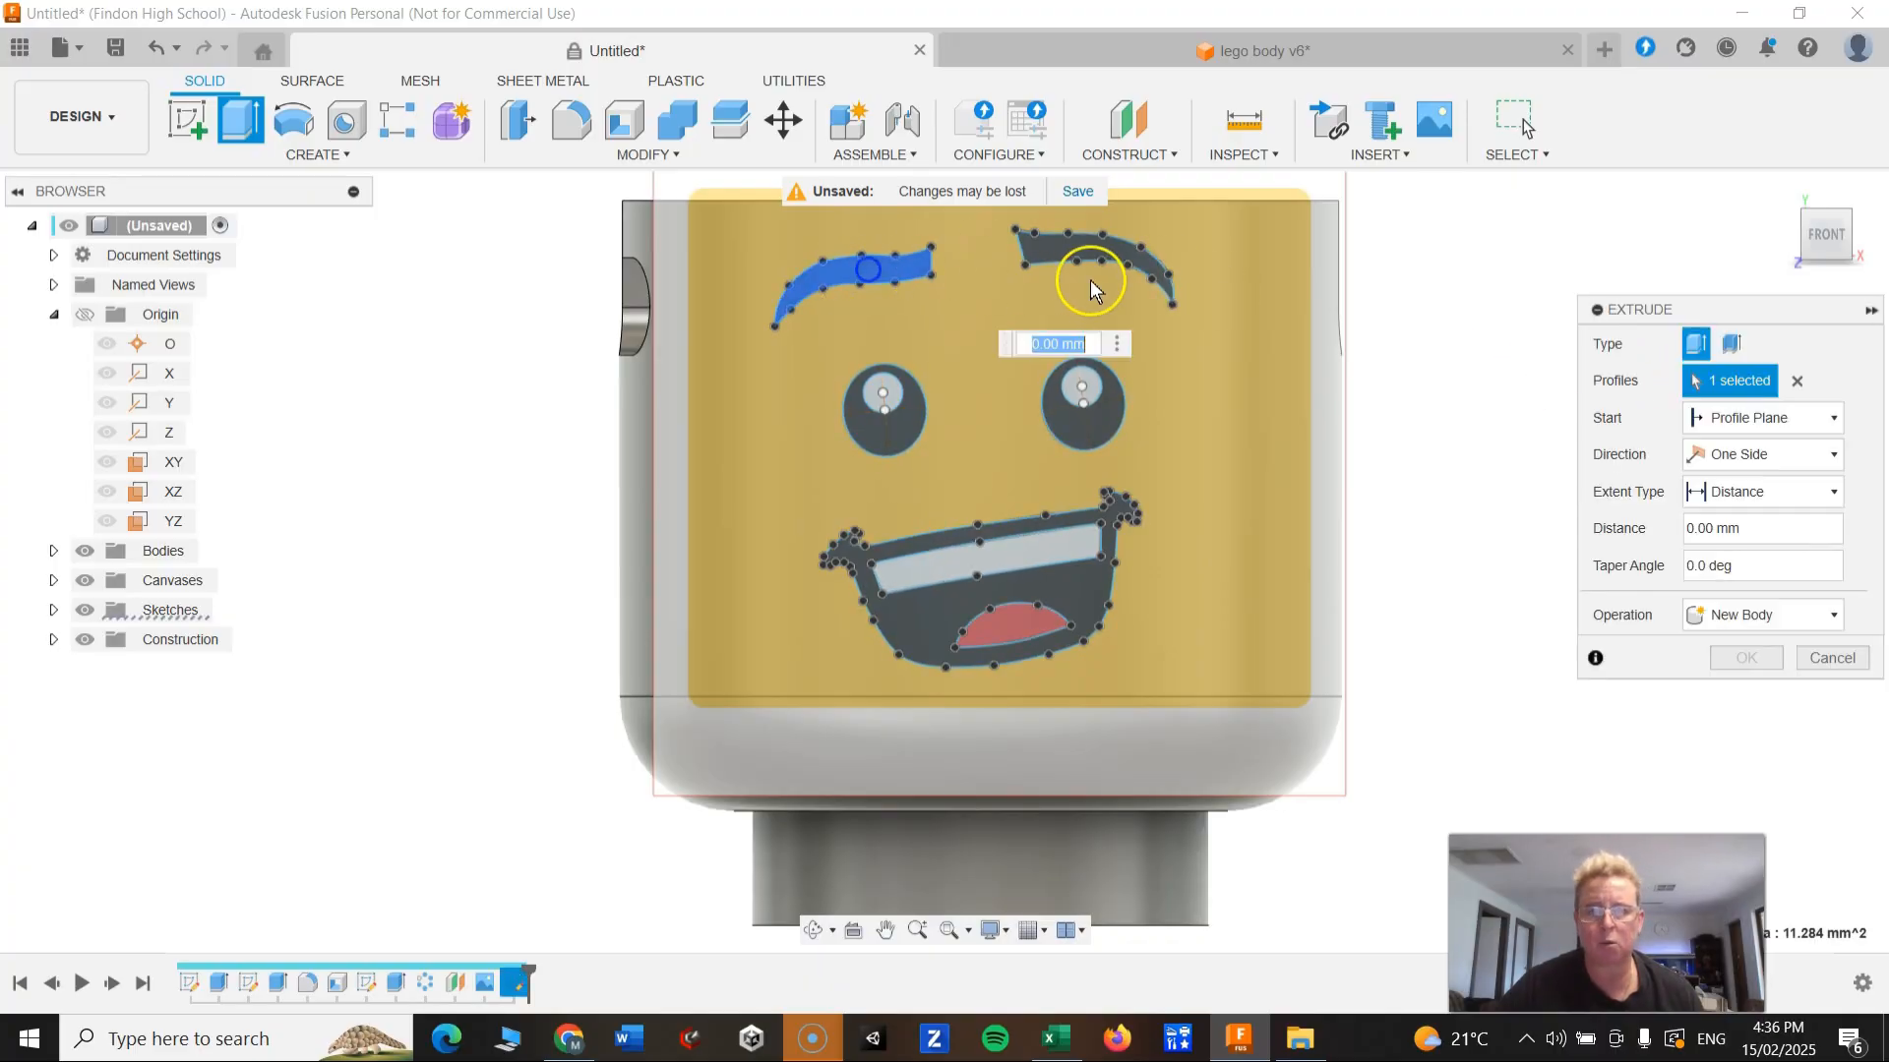
click(1086, 254)
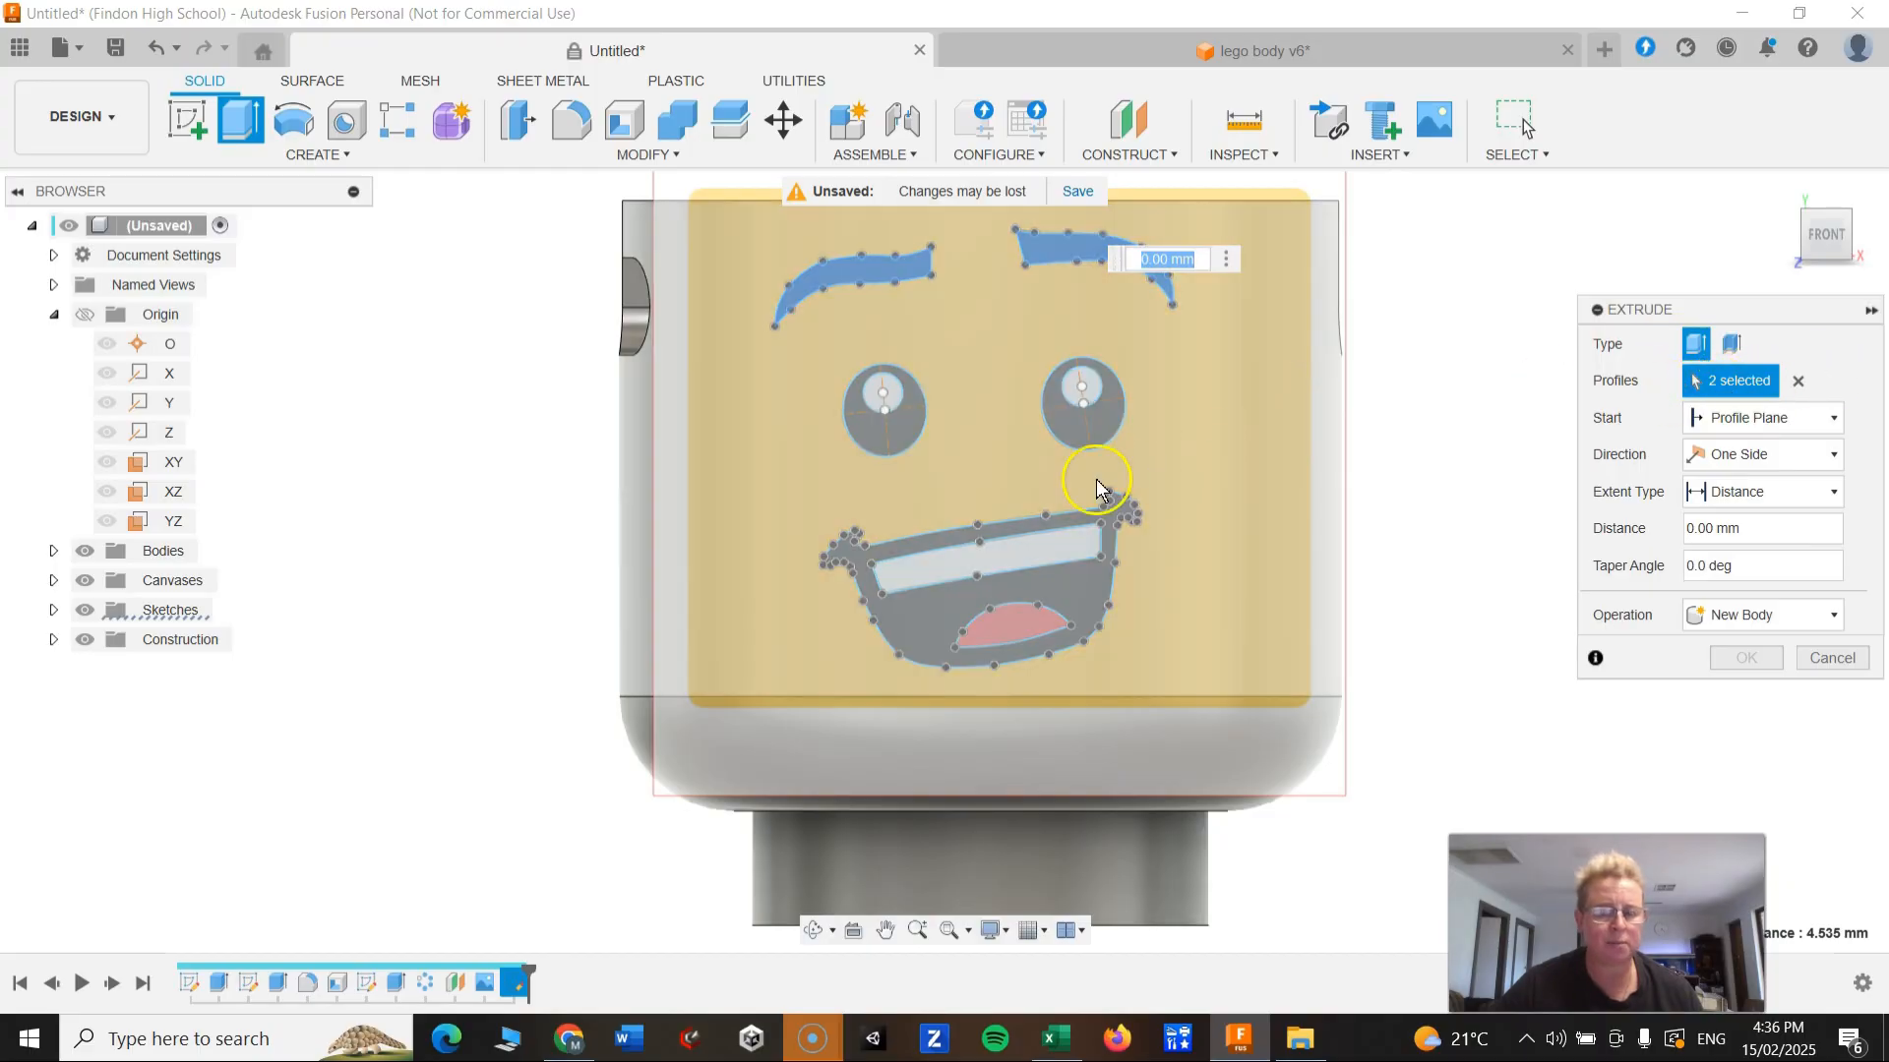
click(903, 431)
click(1100, 418)
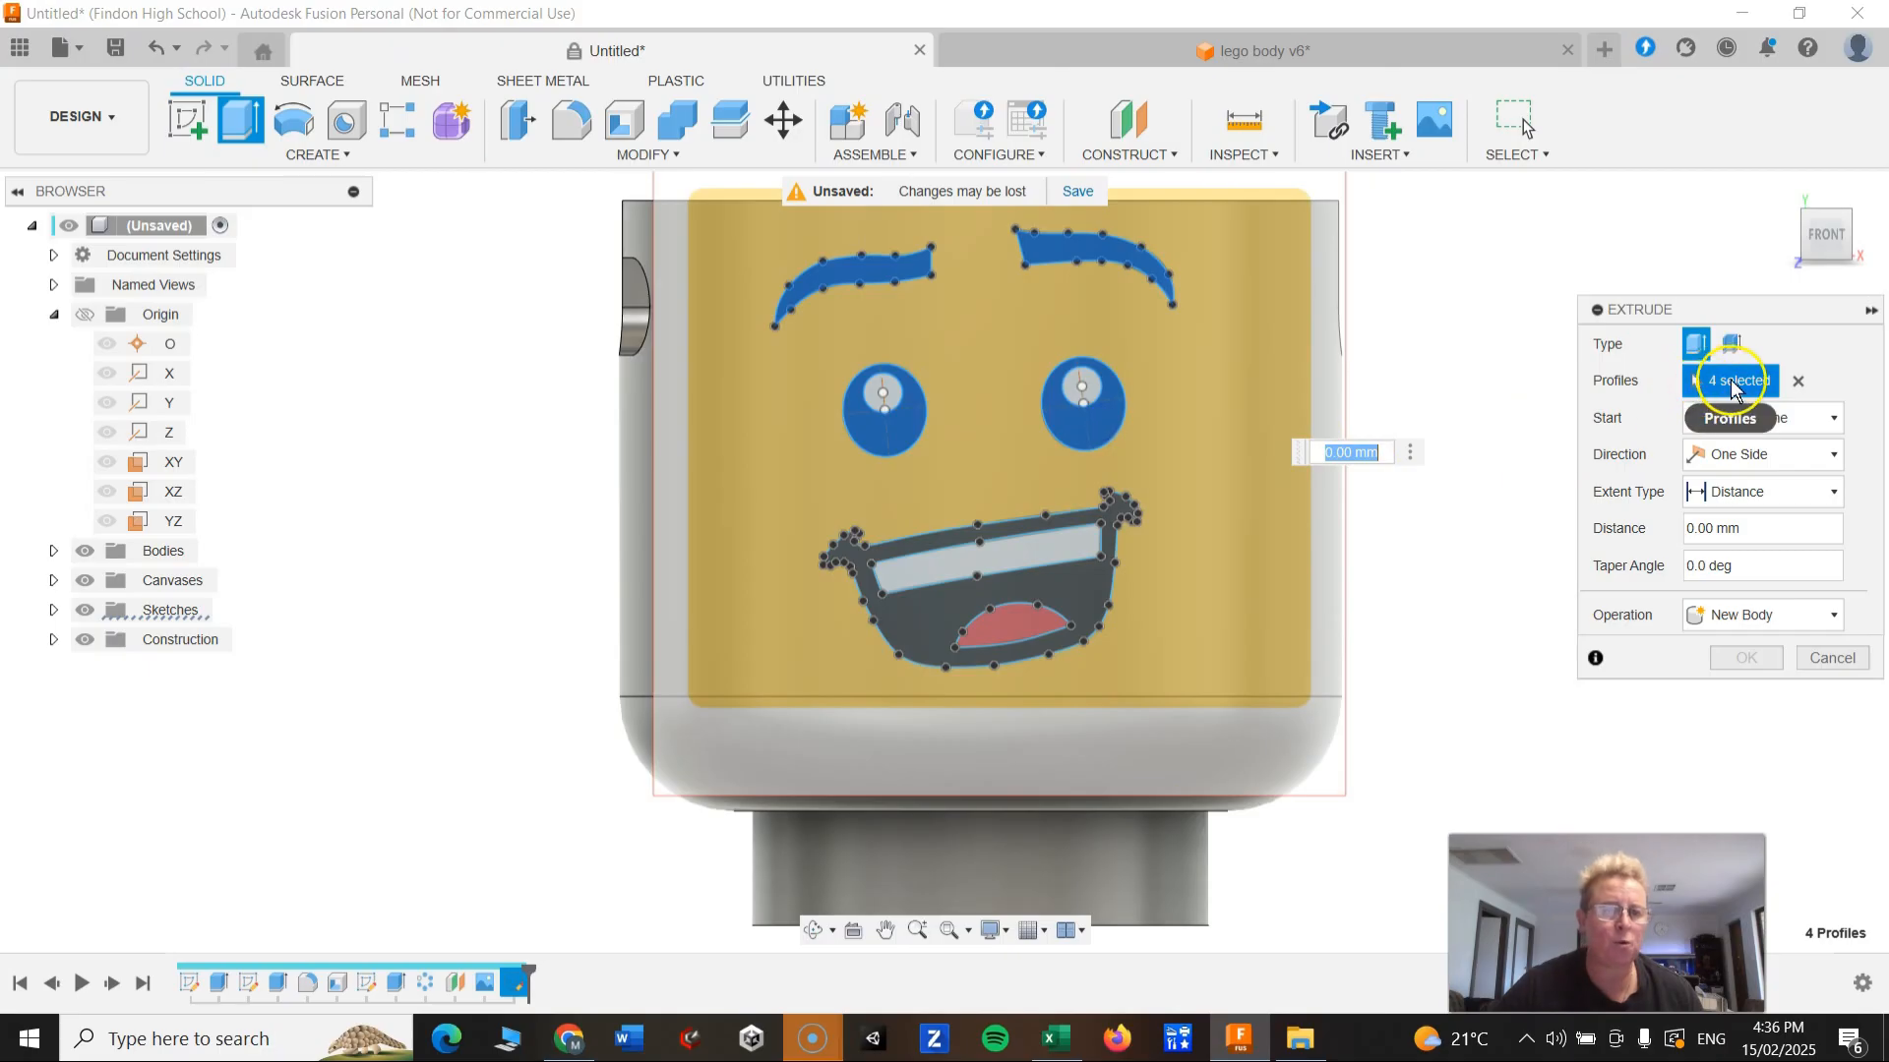
click(1083, 589)
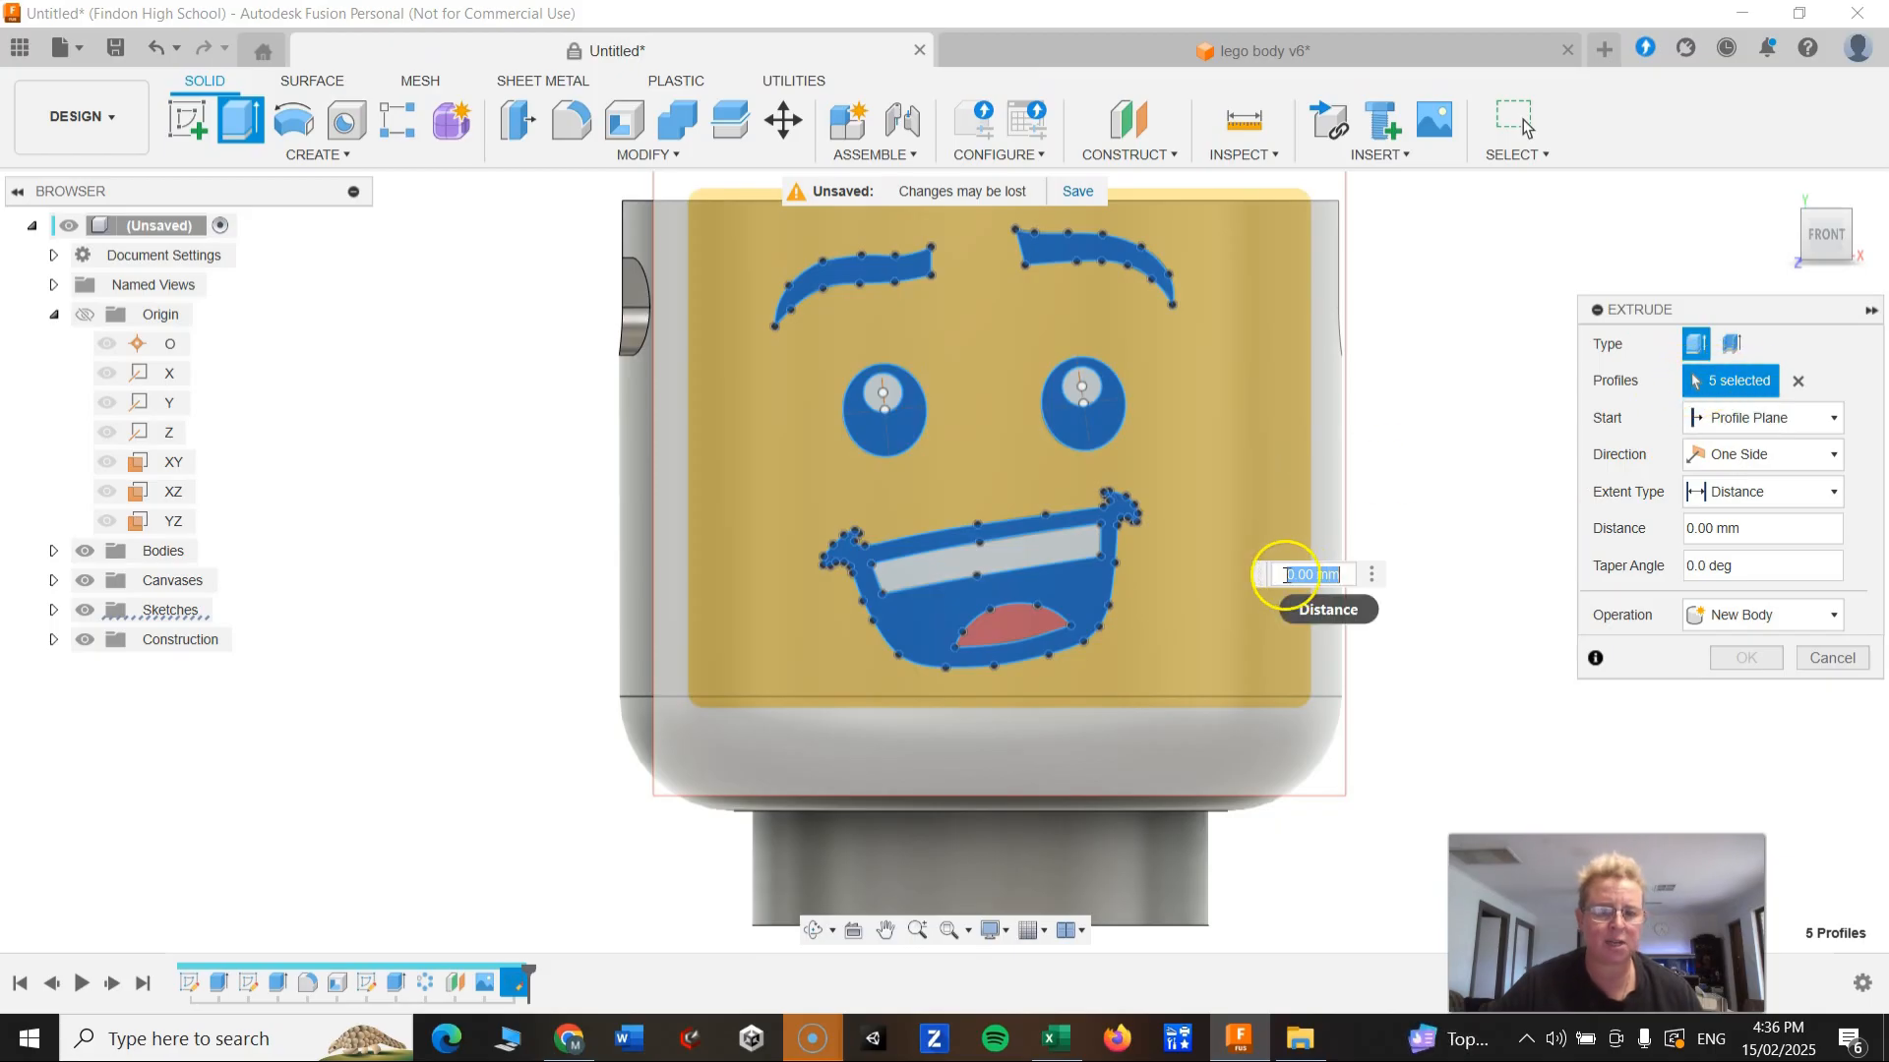
Step: Extrude the selected face profiles to the head's outer cylindrical surface with the To Object extent and the Join operation
scroll(1154, 582, up, 3)
scroll(1158, 576, down, 7)
shift+middle_drag(1181, 462, 1023, 499)
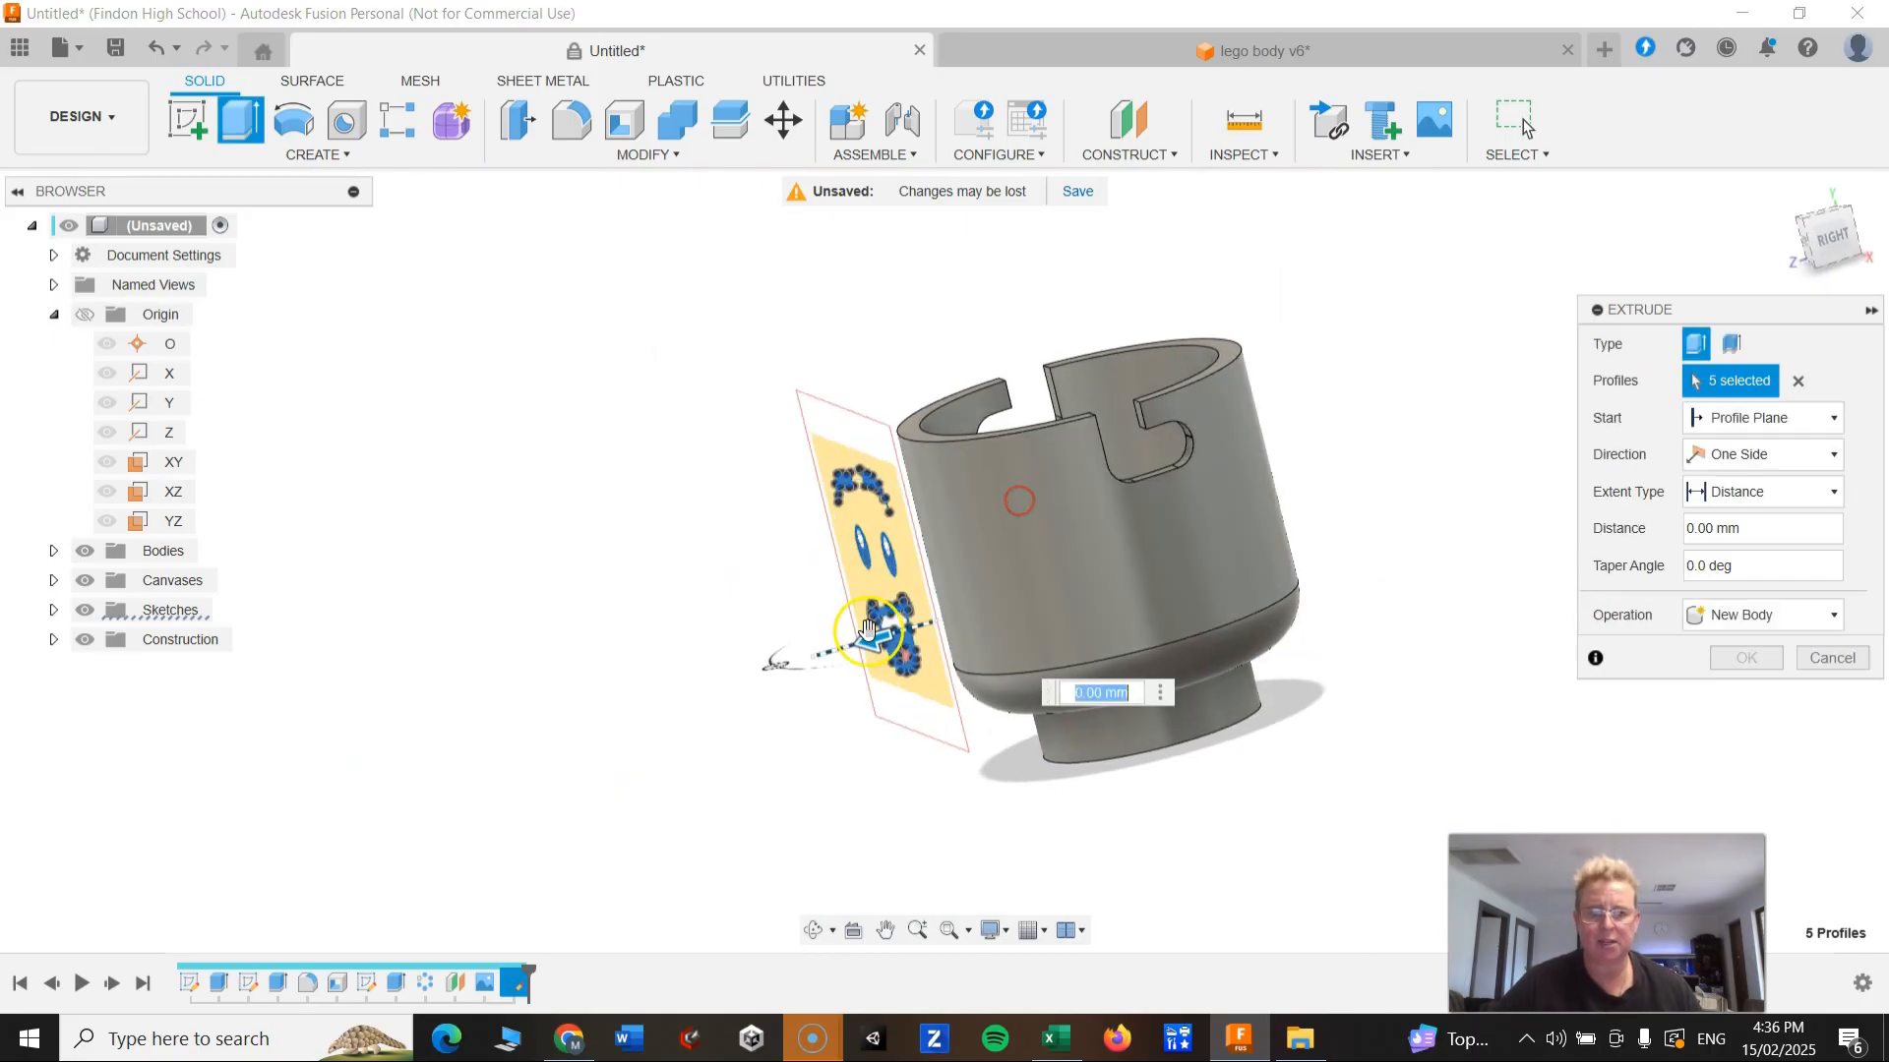
mouse_move(871, 643)
mouse_down()
mouse_move(838, 637)
mouse_move(747, 707)
mouse_move(654, 731)
mouse_move(762, 777)
mouse_move(772, 684)
mouse_move(1008, 620)
mouse_move(974, 635)
mouse_move(961, 603)
mouse_move(1105, 577)
mouse_move(895, 653)
mouse_move(1082, 580)
mouse_move(927, 623)
mouse_up()
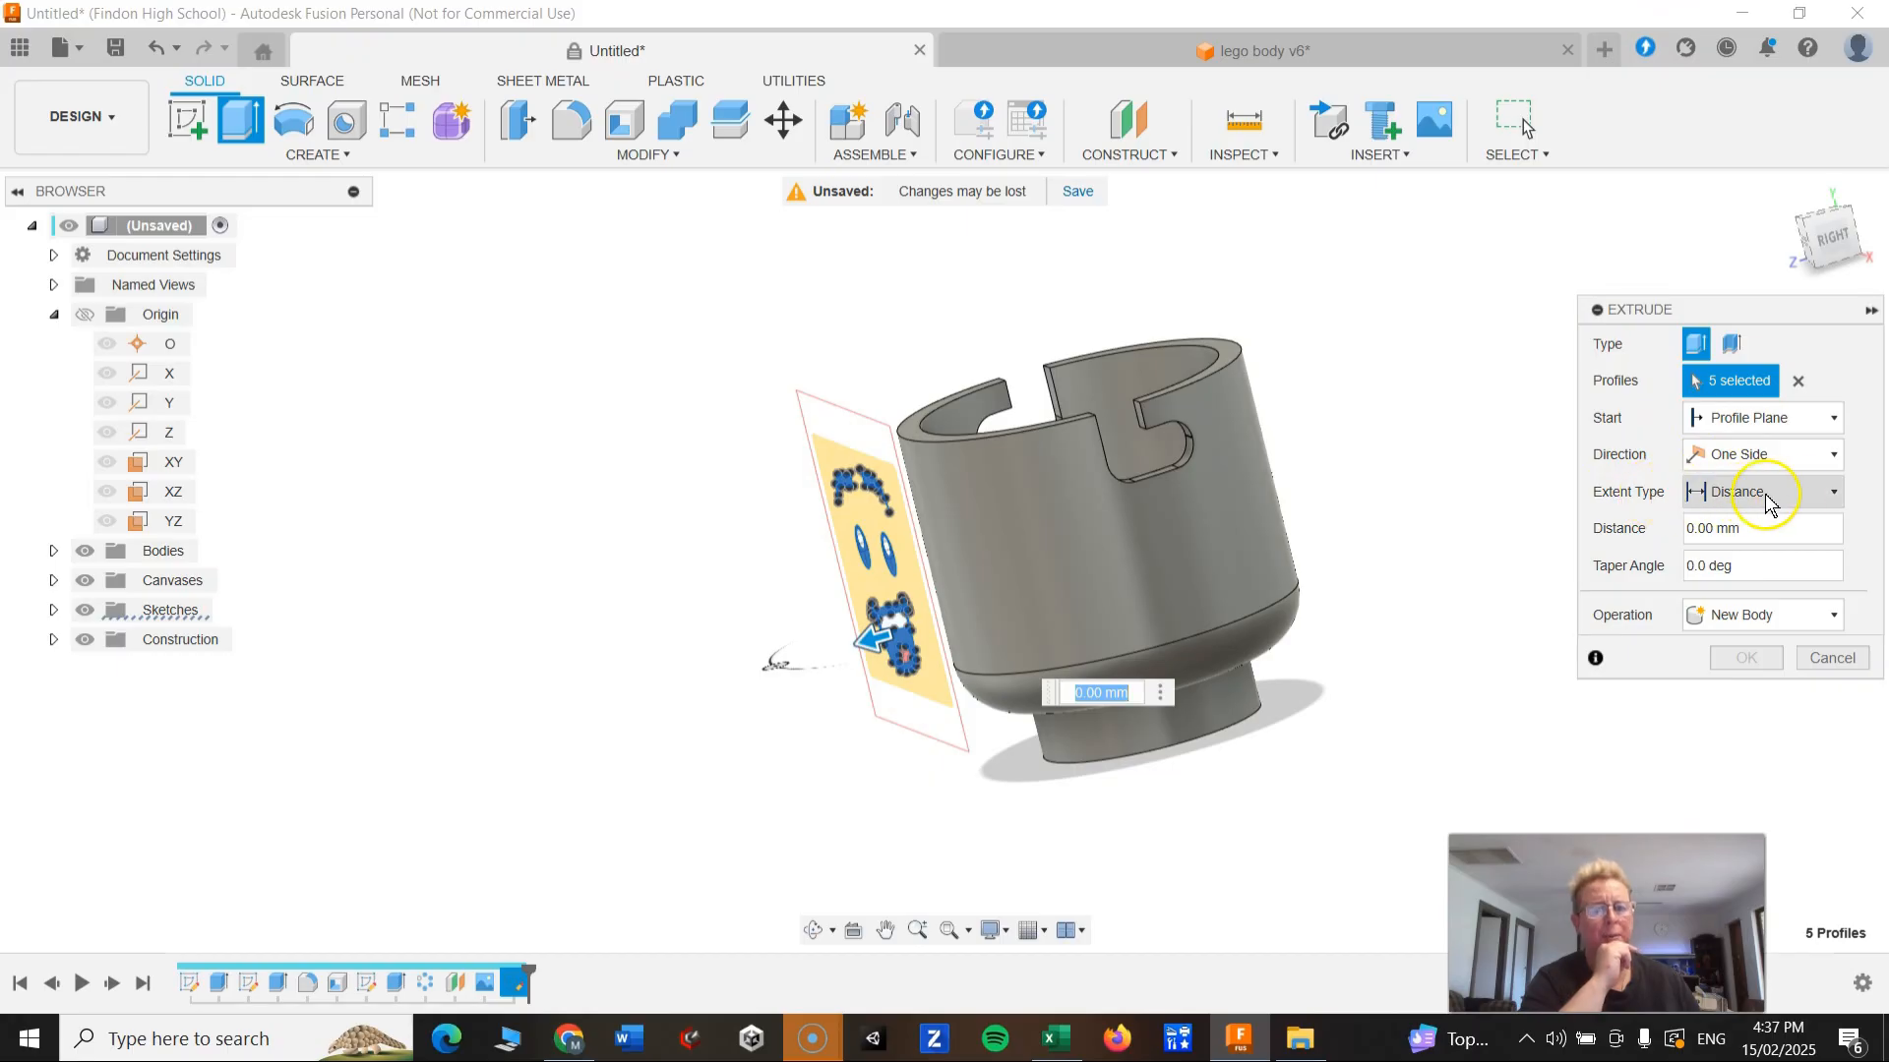
click(1820, 498)
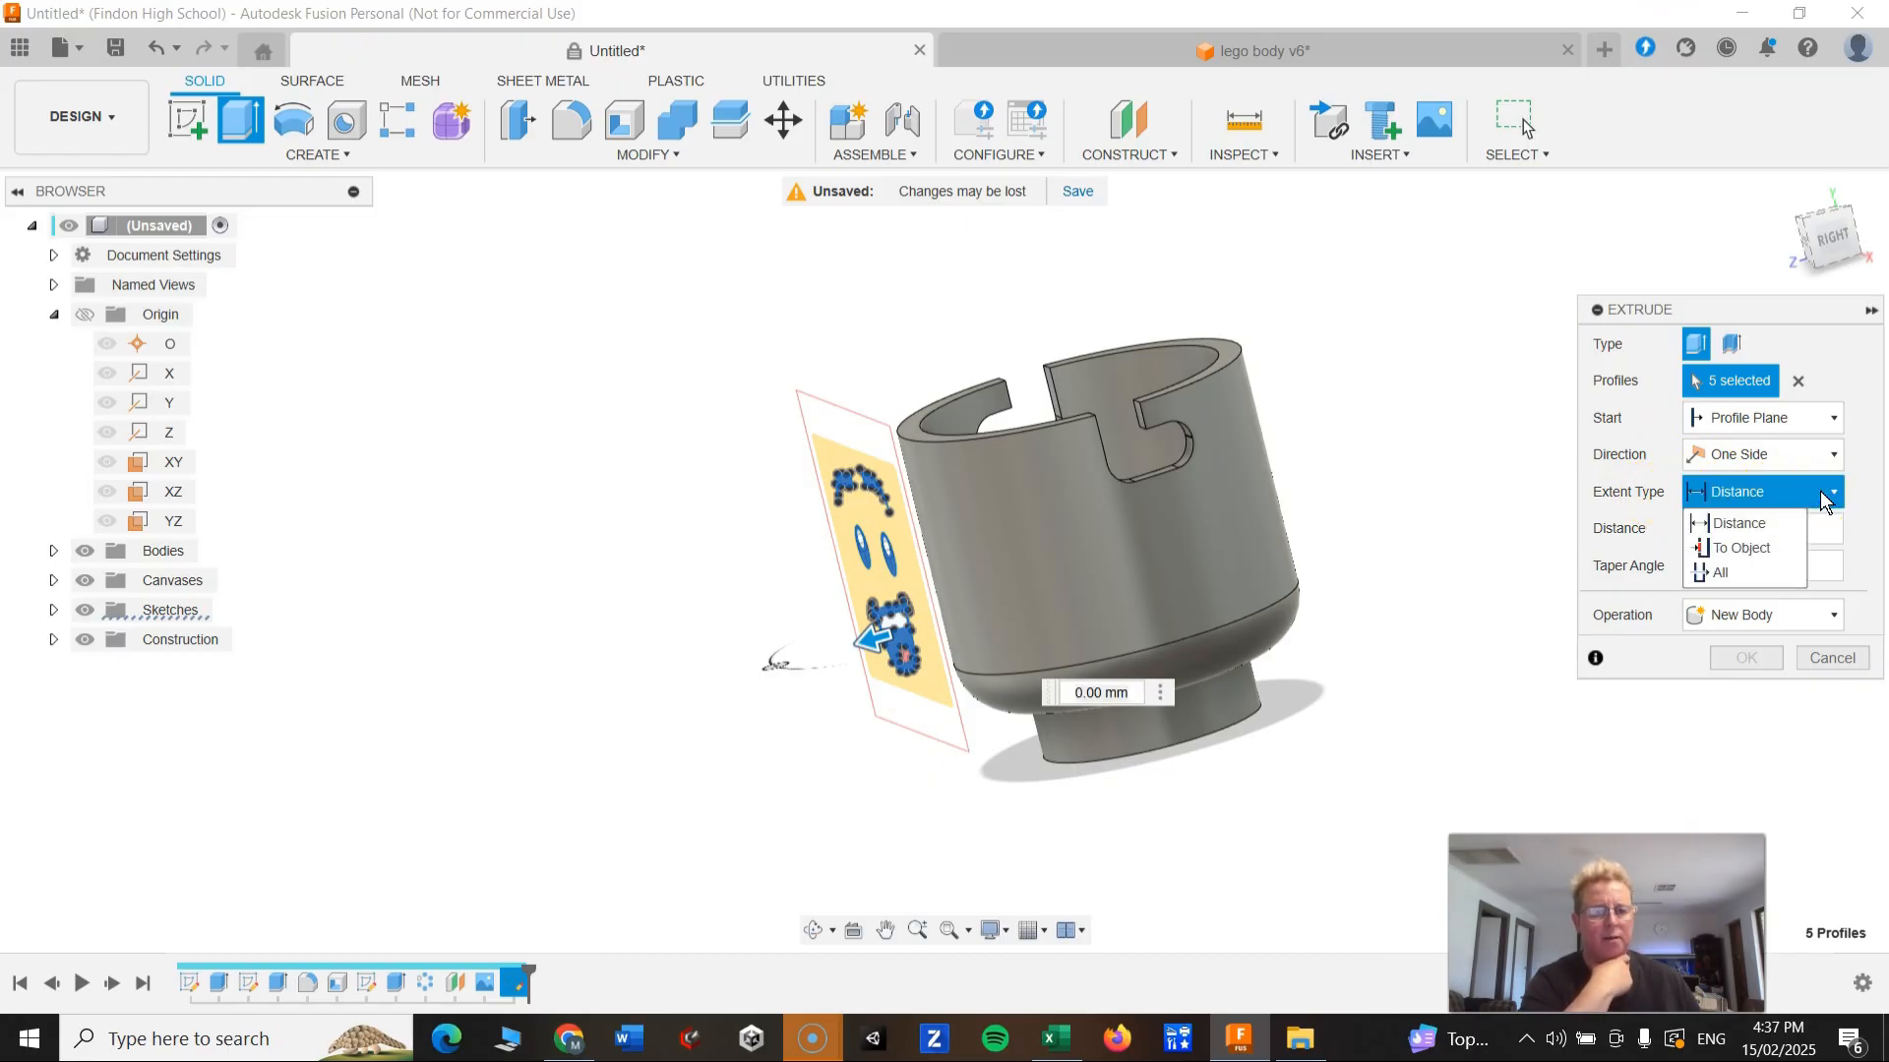
click(1738, 548)
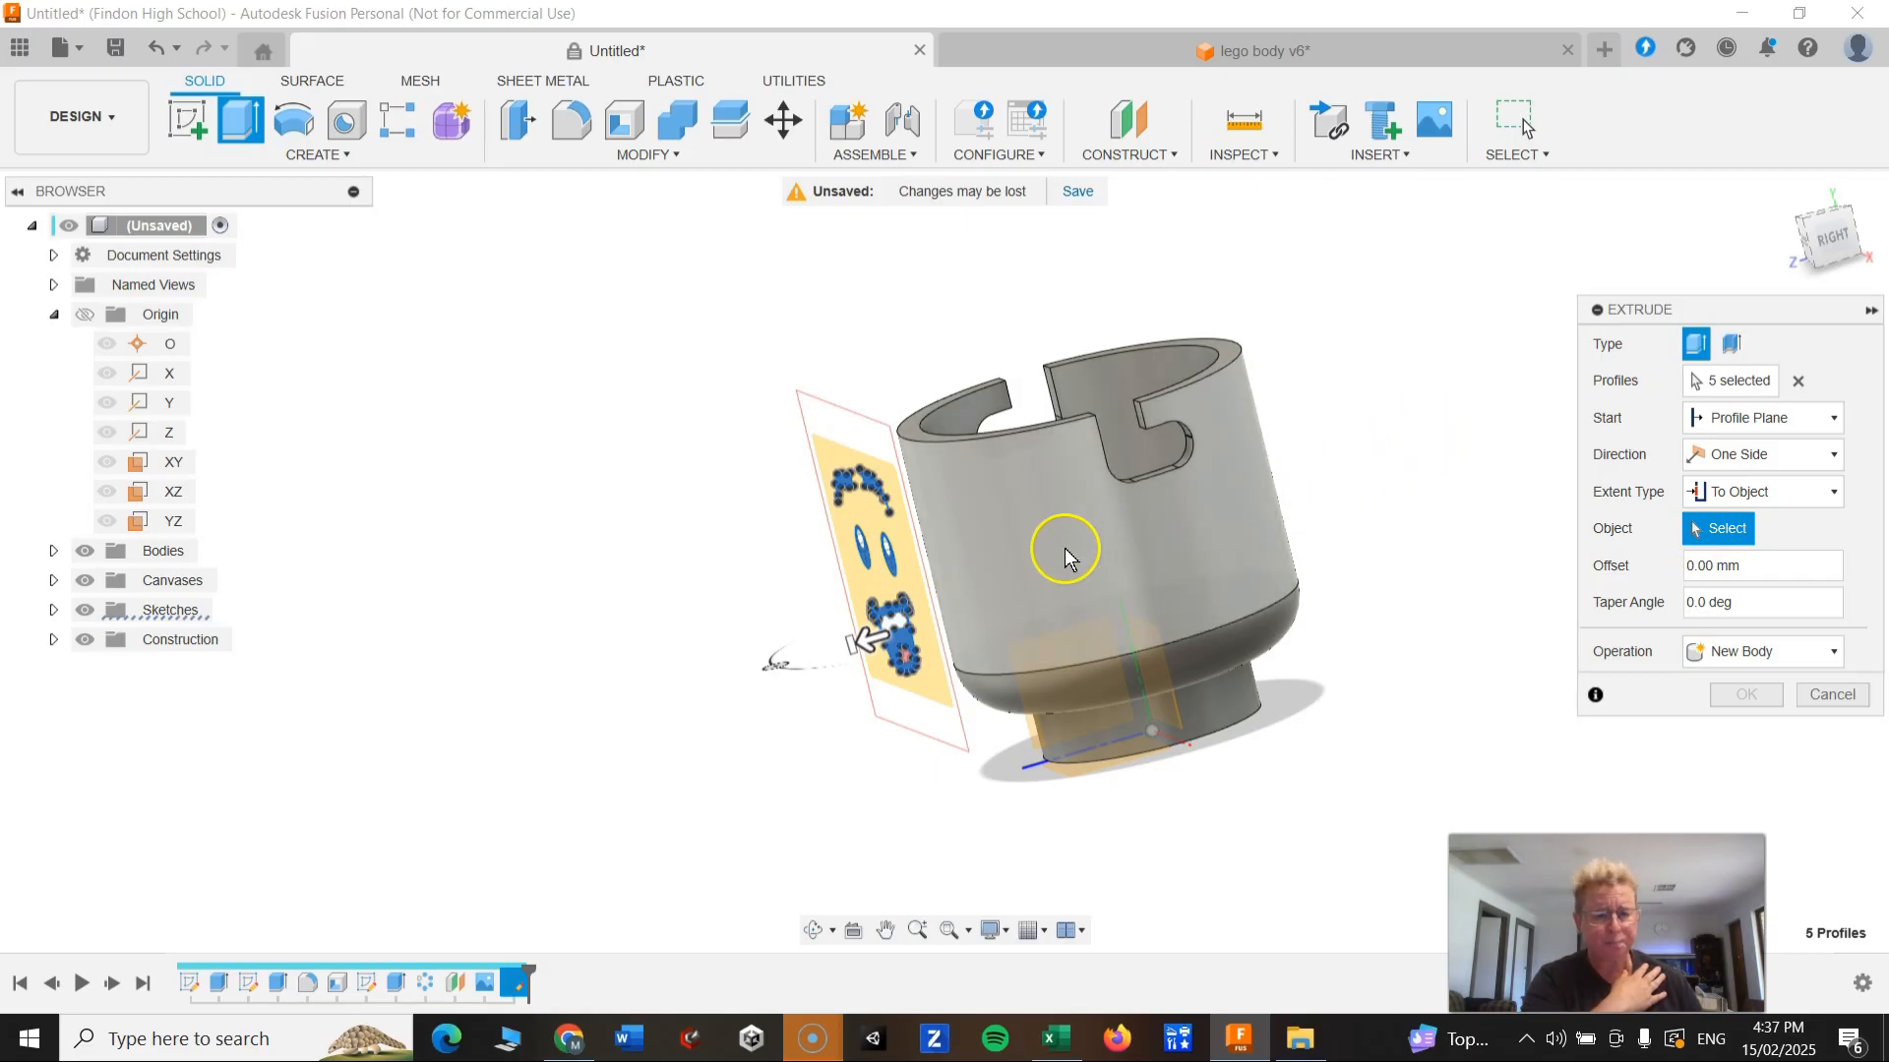
click(1021, 561)
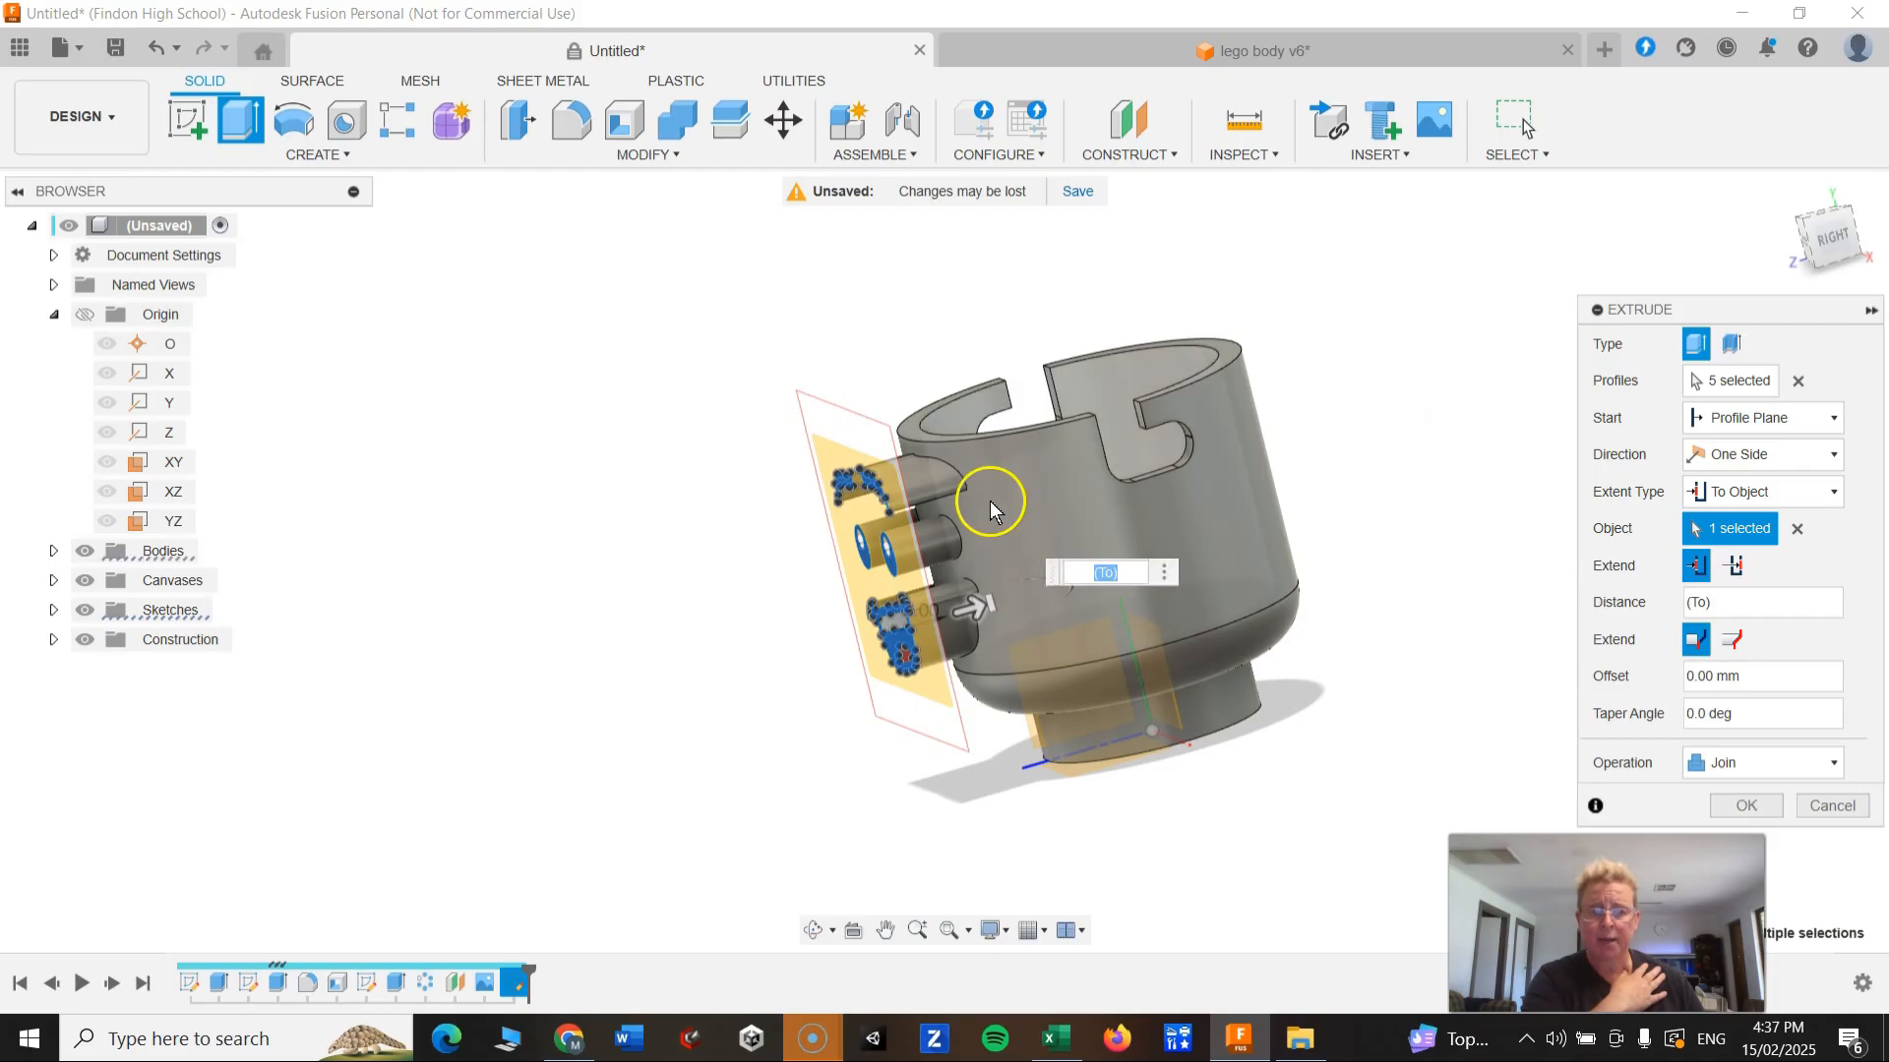
mouse_move(979, 537)
shift+middle_down()
mouse_move(991, 567)
mouse_move(1007, 536)
mouse_move(994, 546)
shift+middle_up()
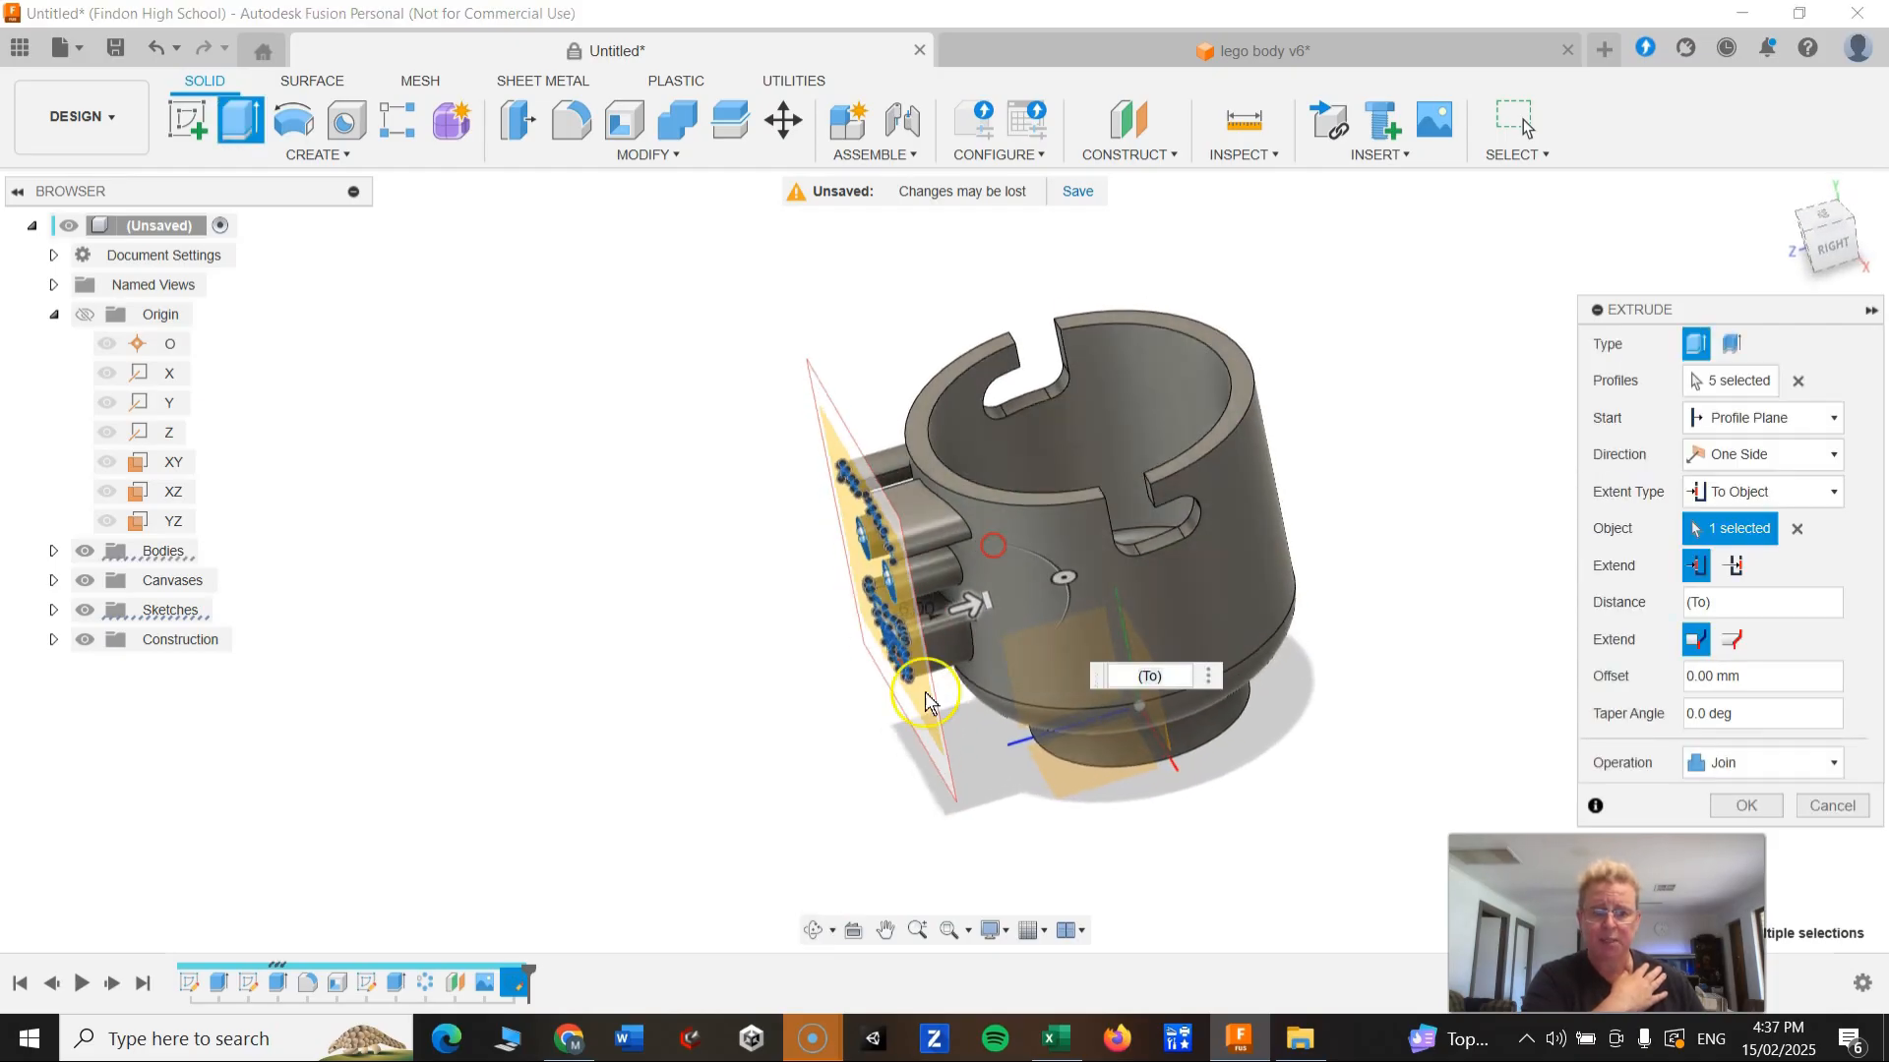
shift+middle_drag(723, 822, 654, 688)
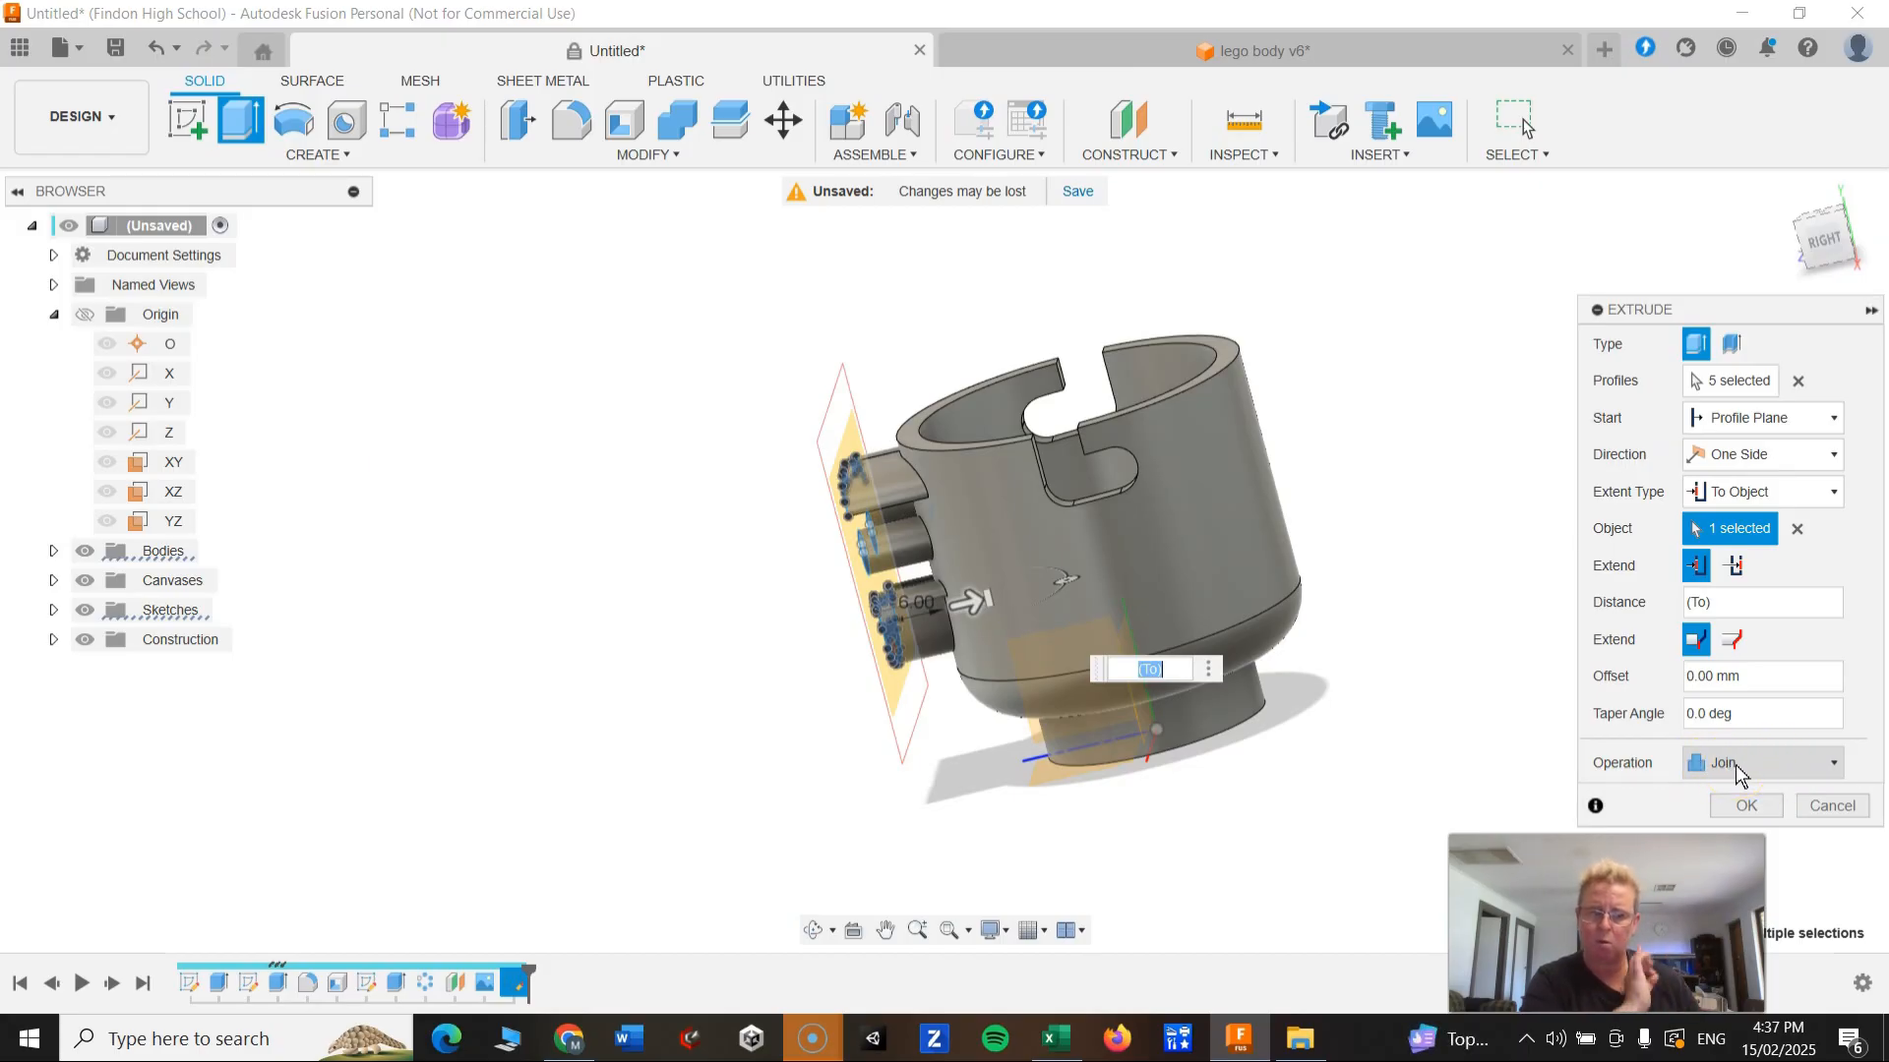
click(1733, 808)
Step: Hide the canvases and view the extruded face features on the head from the front and above
shift+middle_drag(1704, 824, 1314, 737)
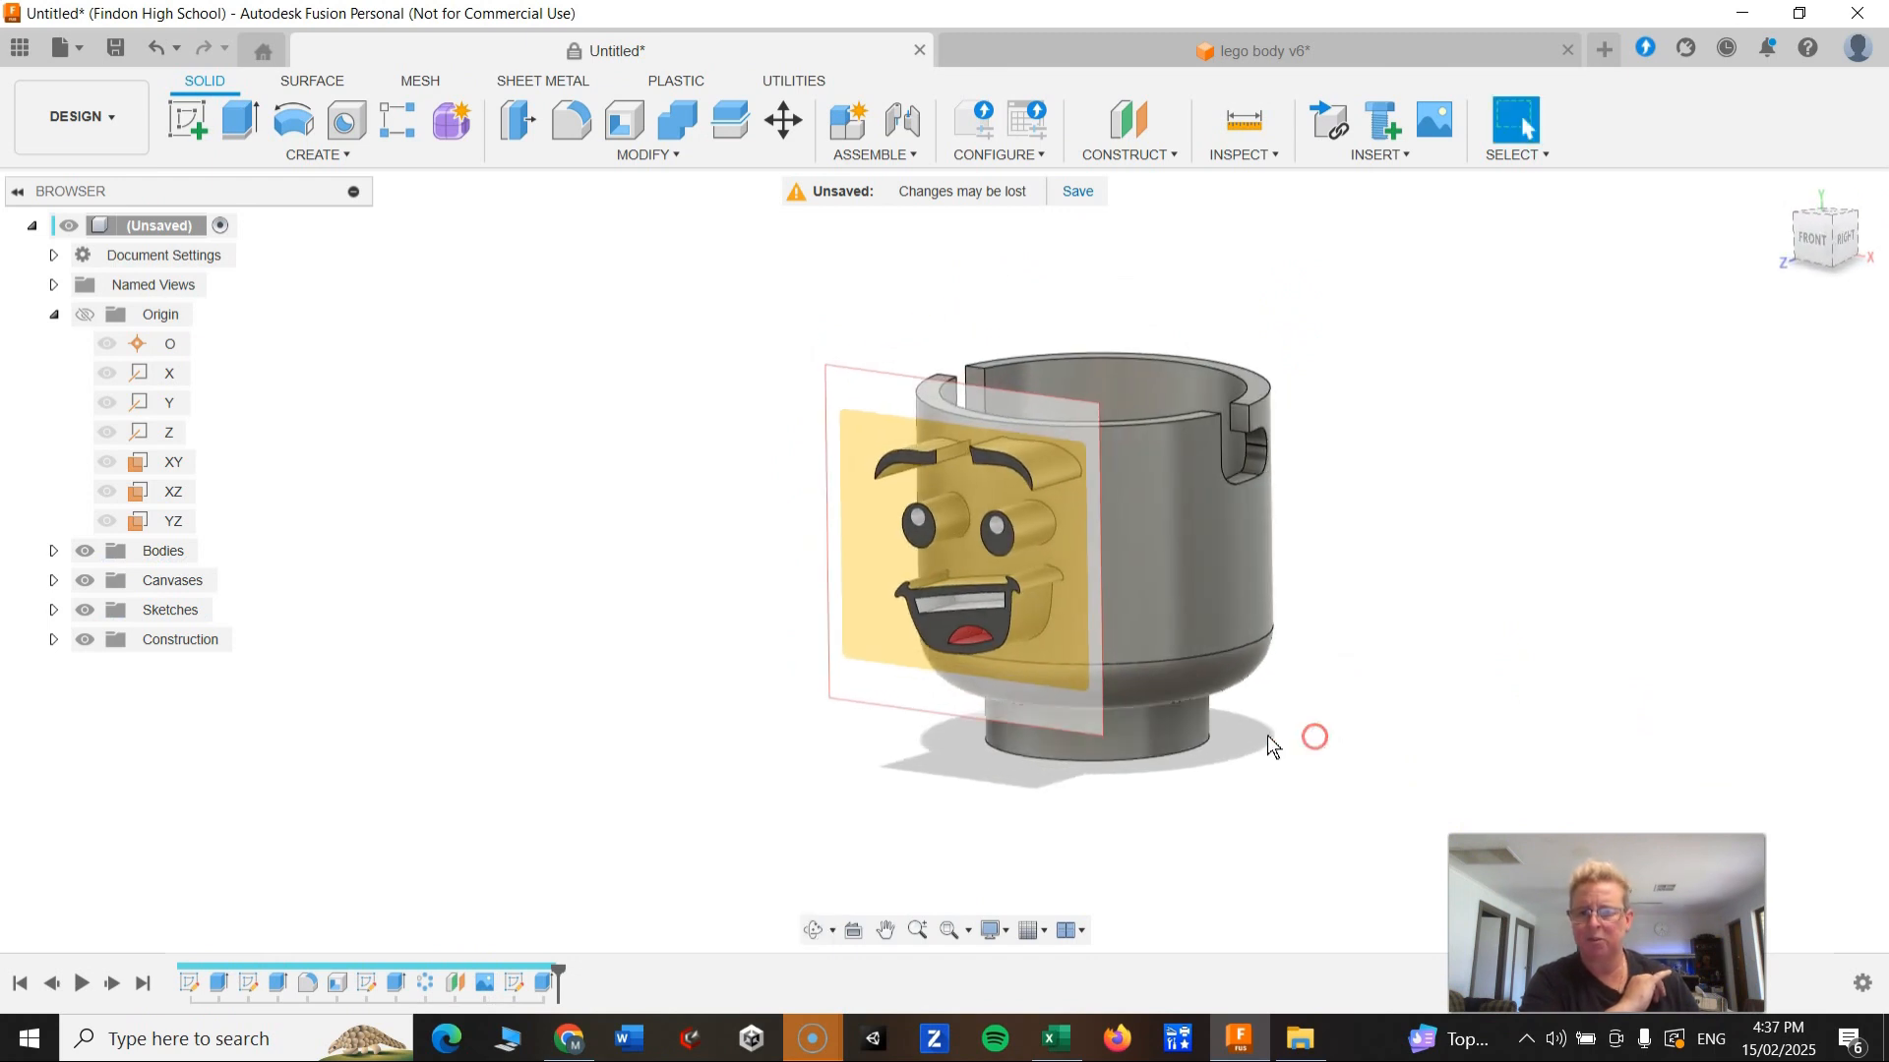
click(85, 580)
shift+middle_drag(678, 586, 654, 775)
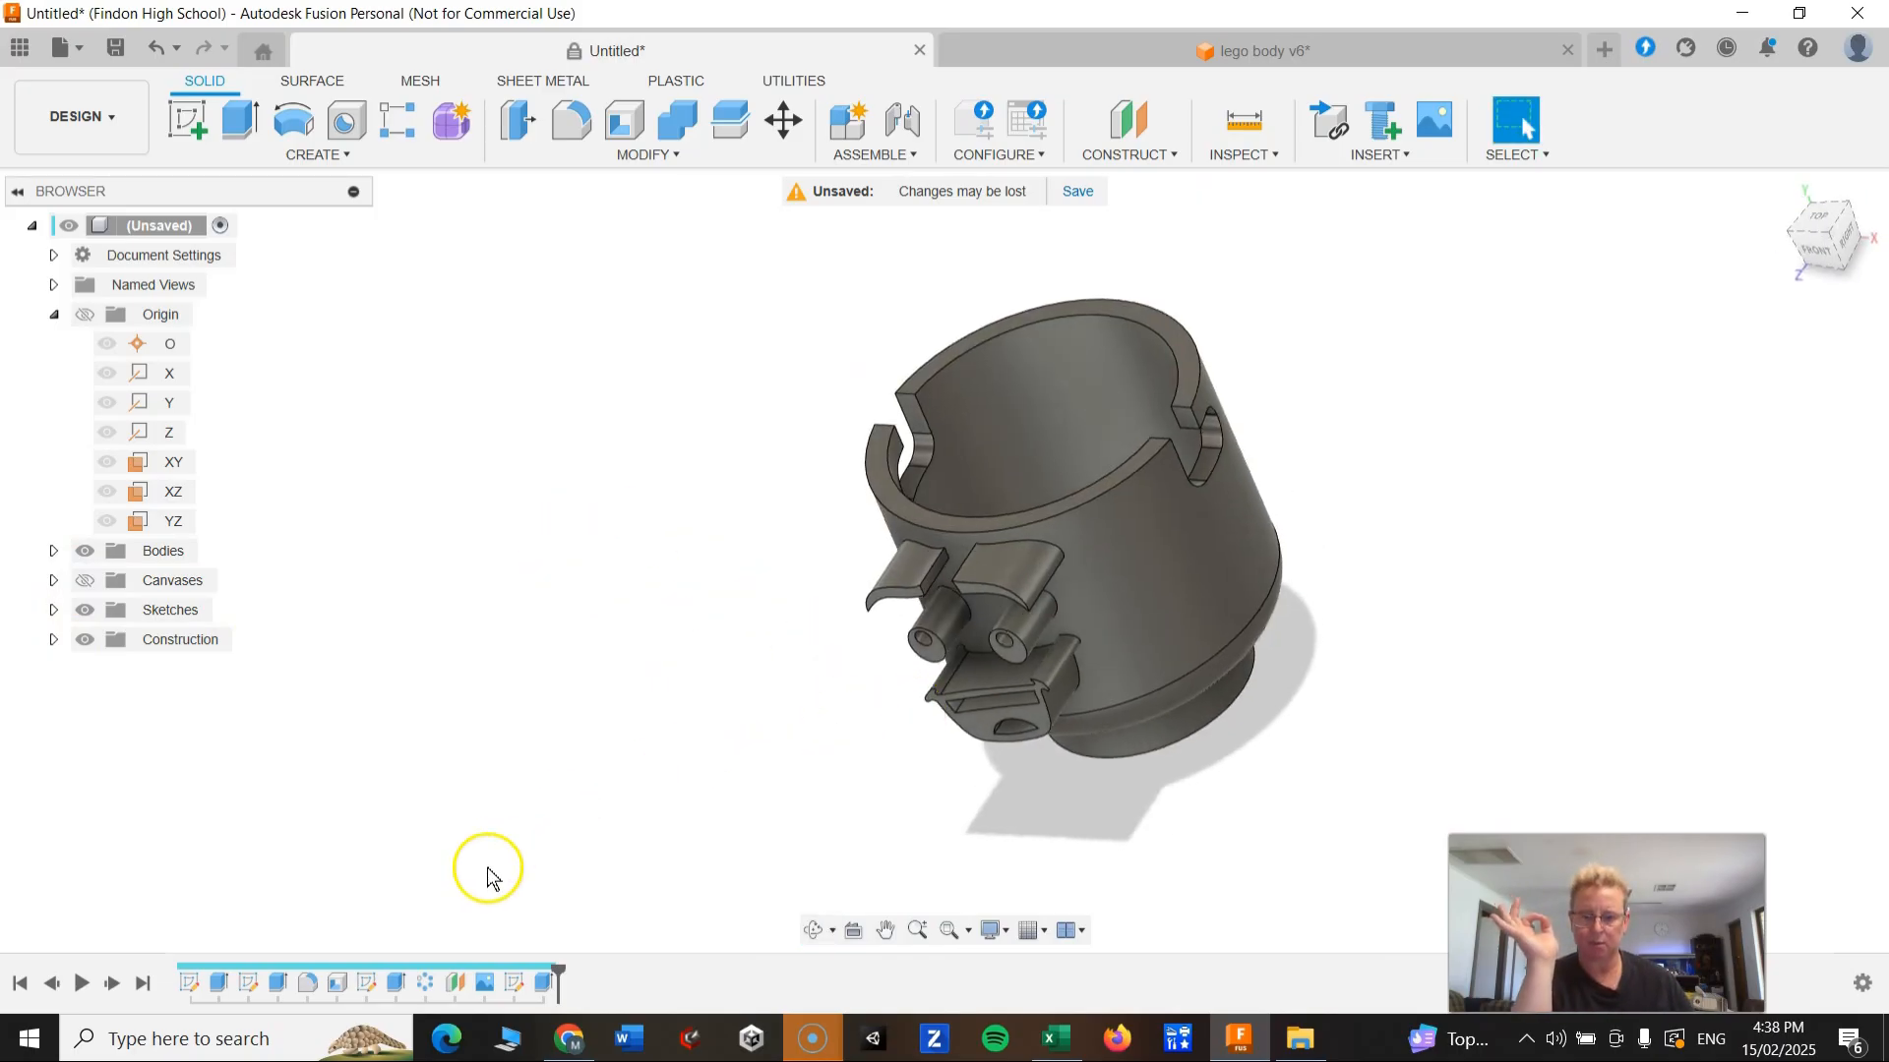
click(802, 1041)
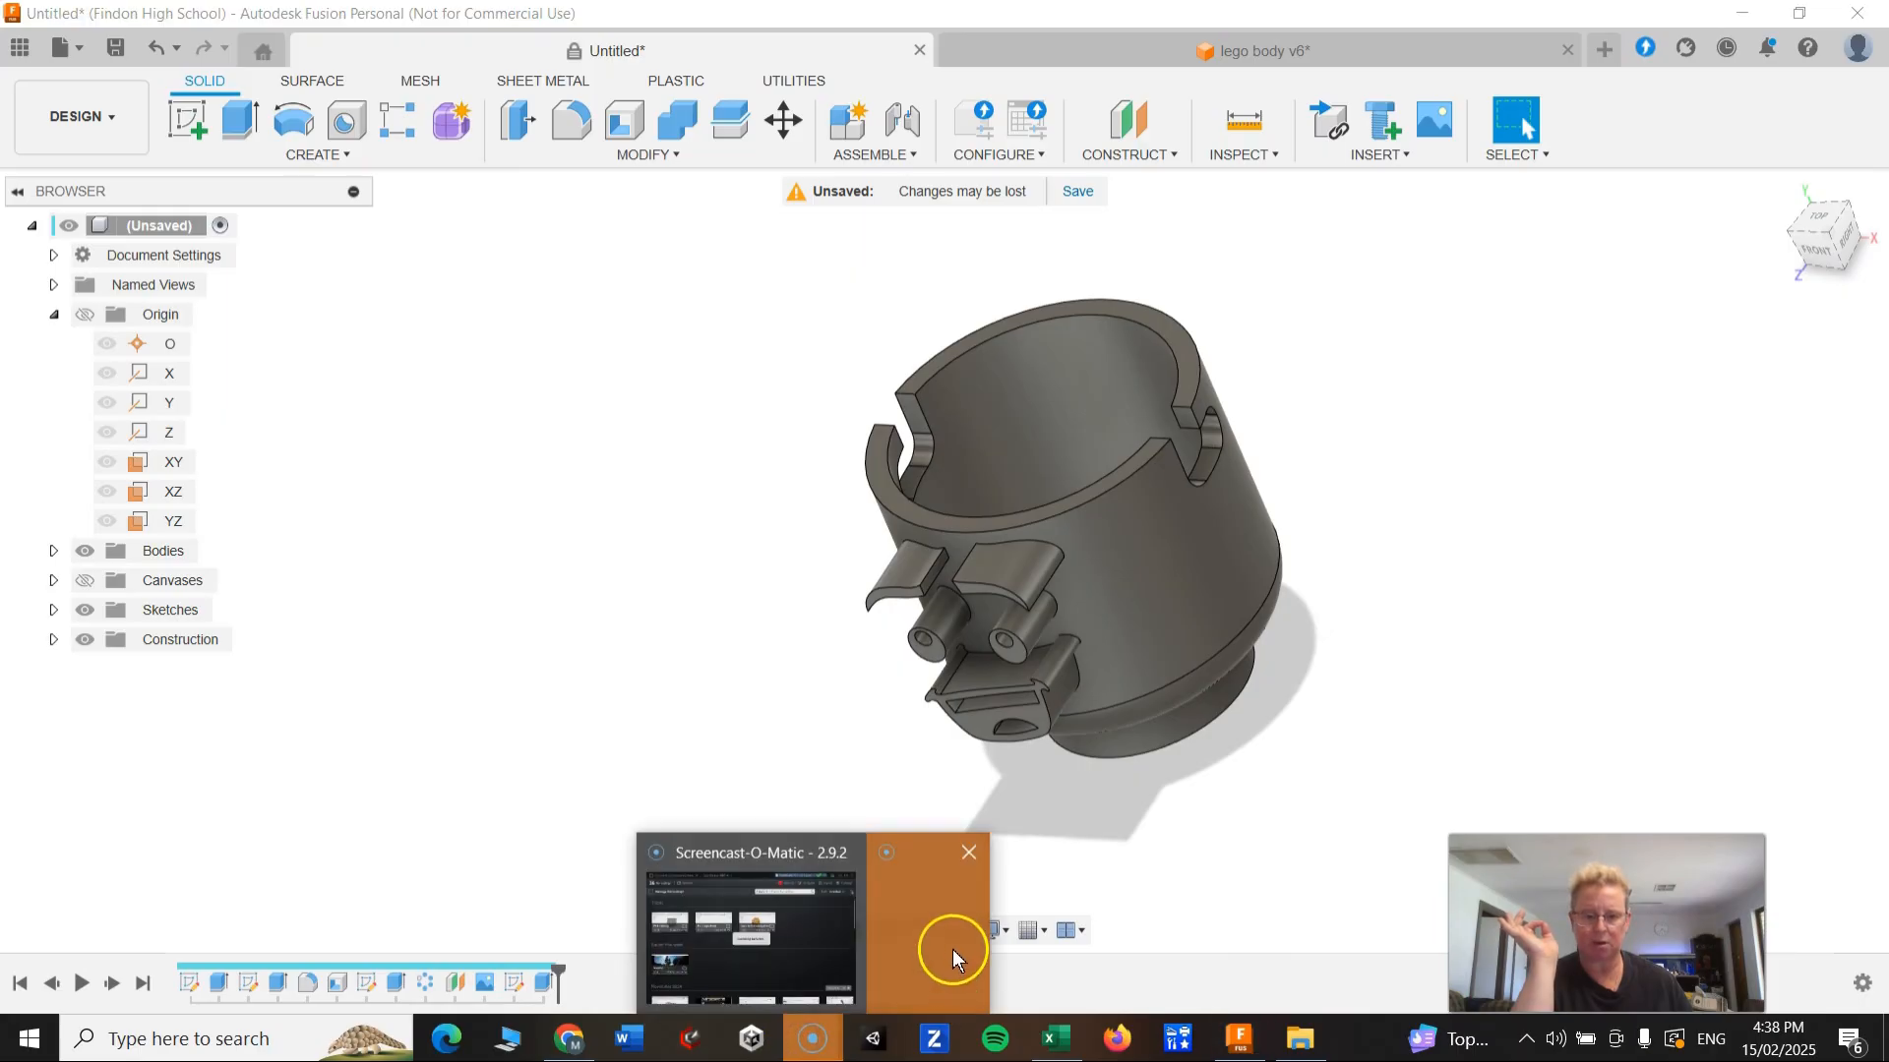
click(953, 949)
mouse_move(816, 1044)
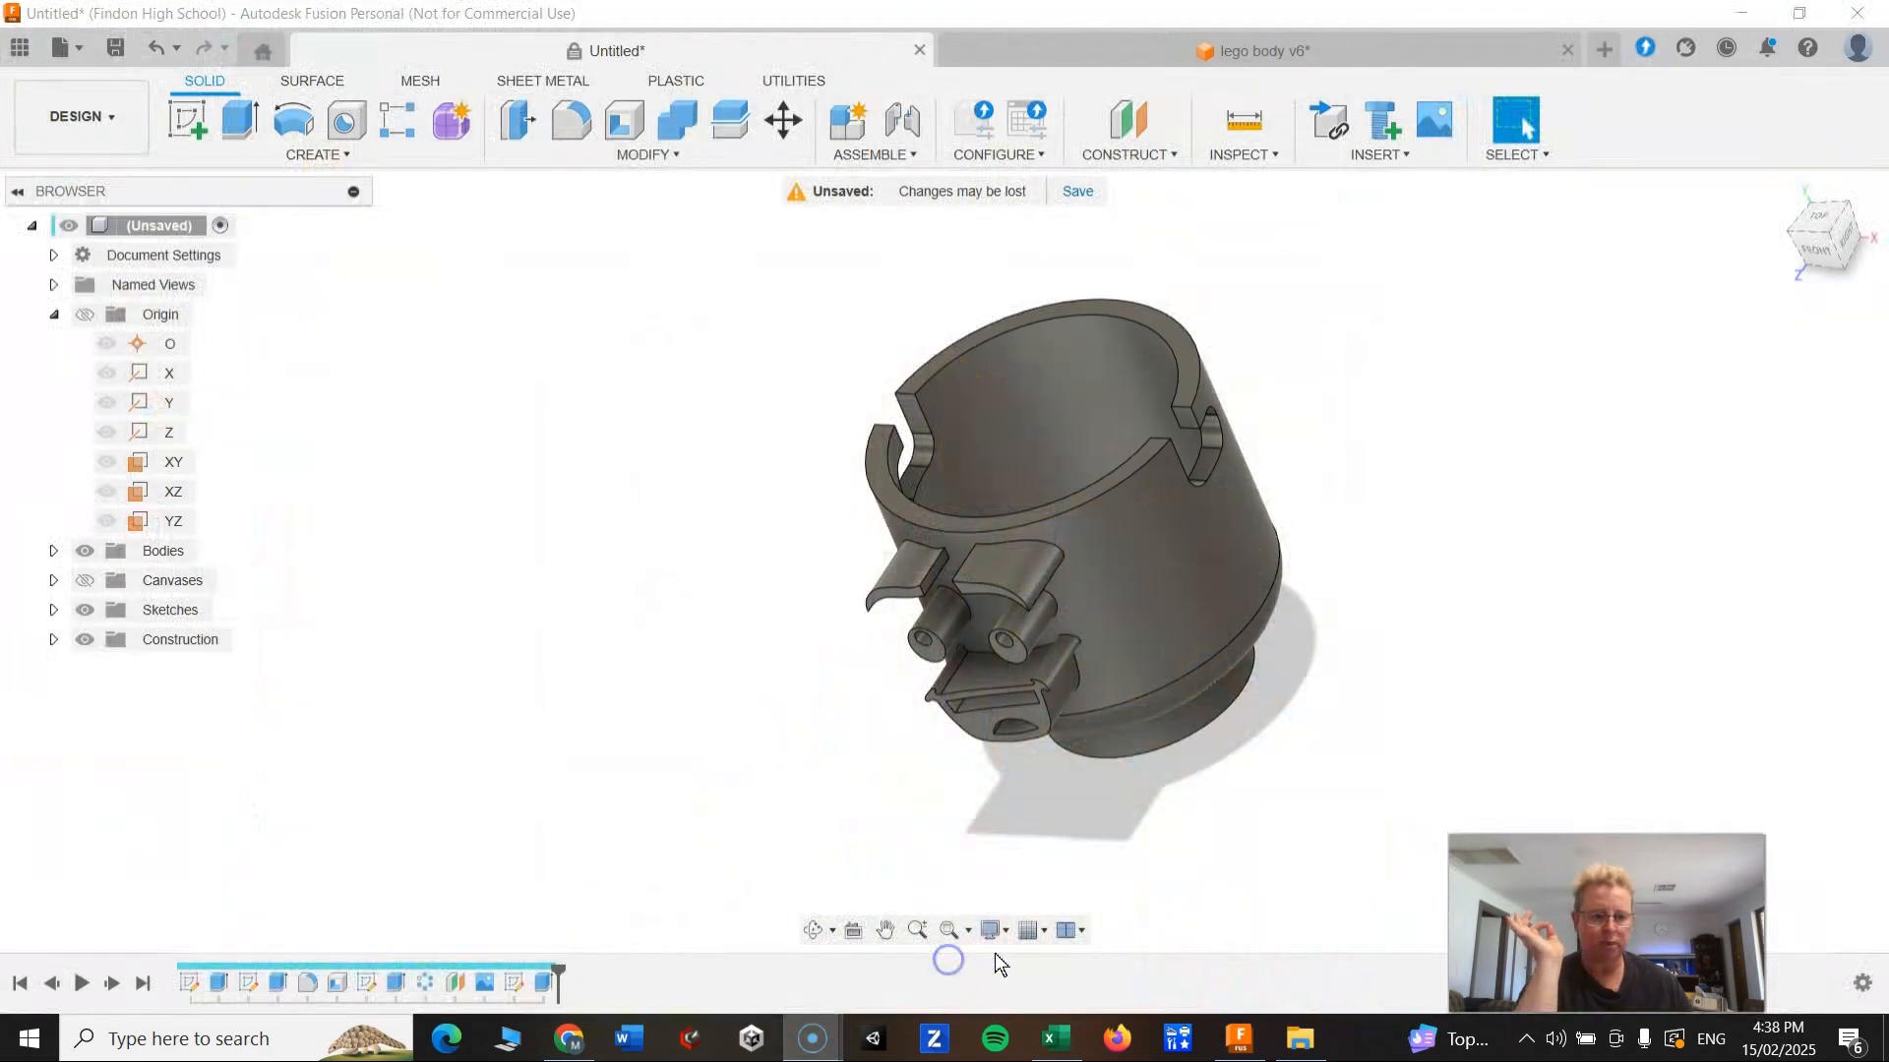
click(1085, 818)
Step: Switch to the top view and start a sketch on the rear half of the head's upper rim
shift+middle_drag(795, 649, 1030, 668)
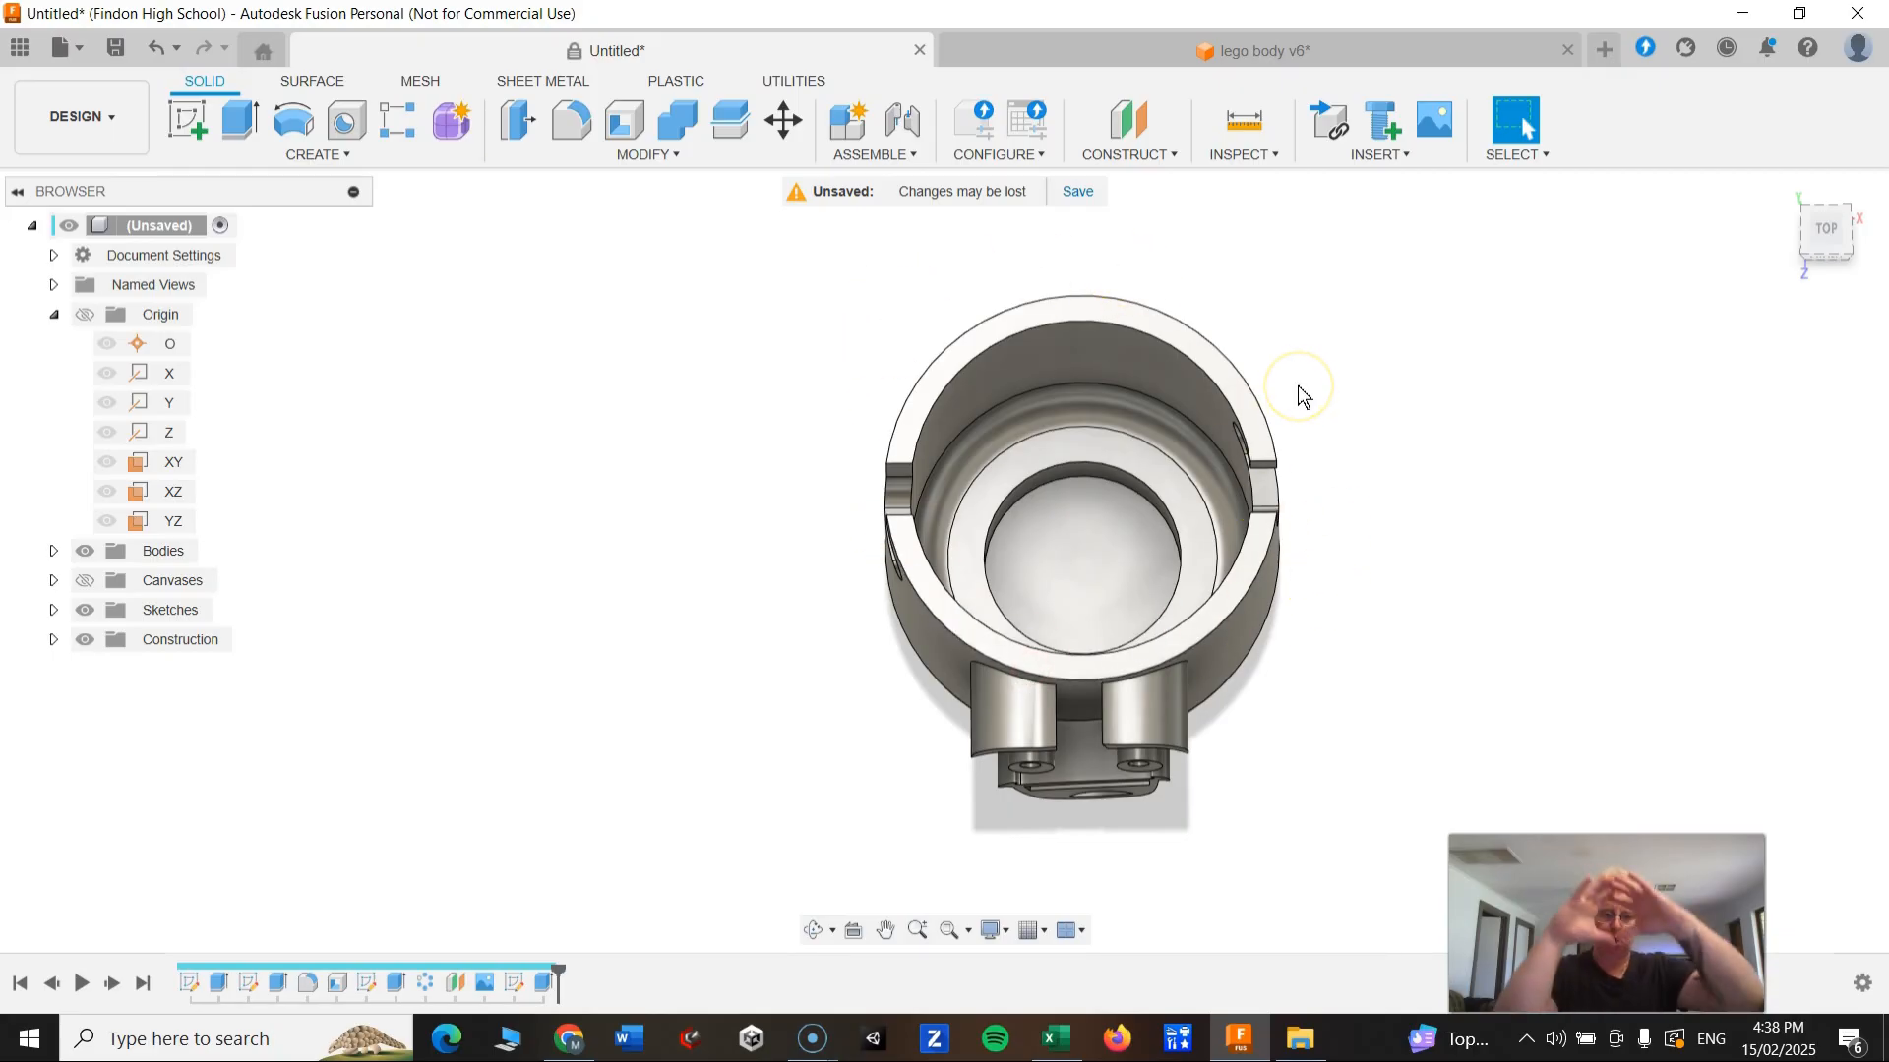
shift+middle_drag(959, 630, 1129, 677)
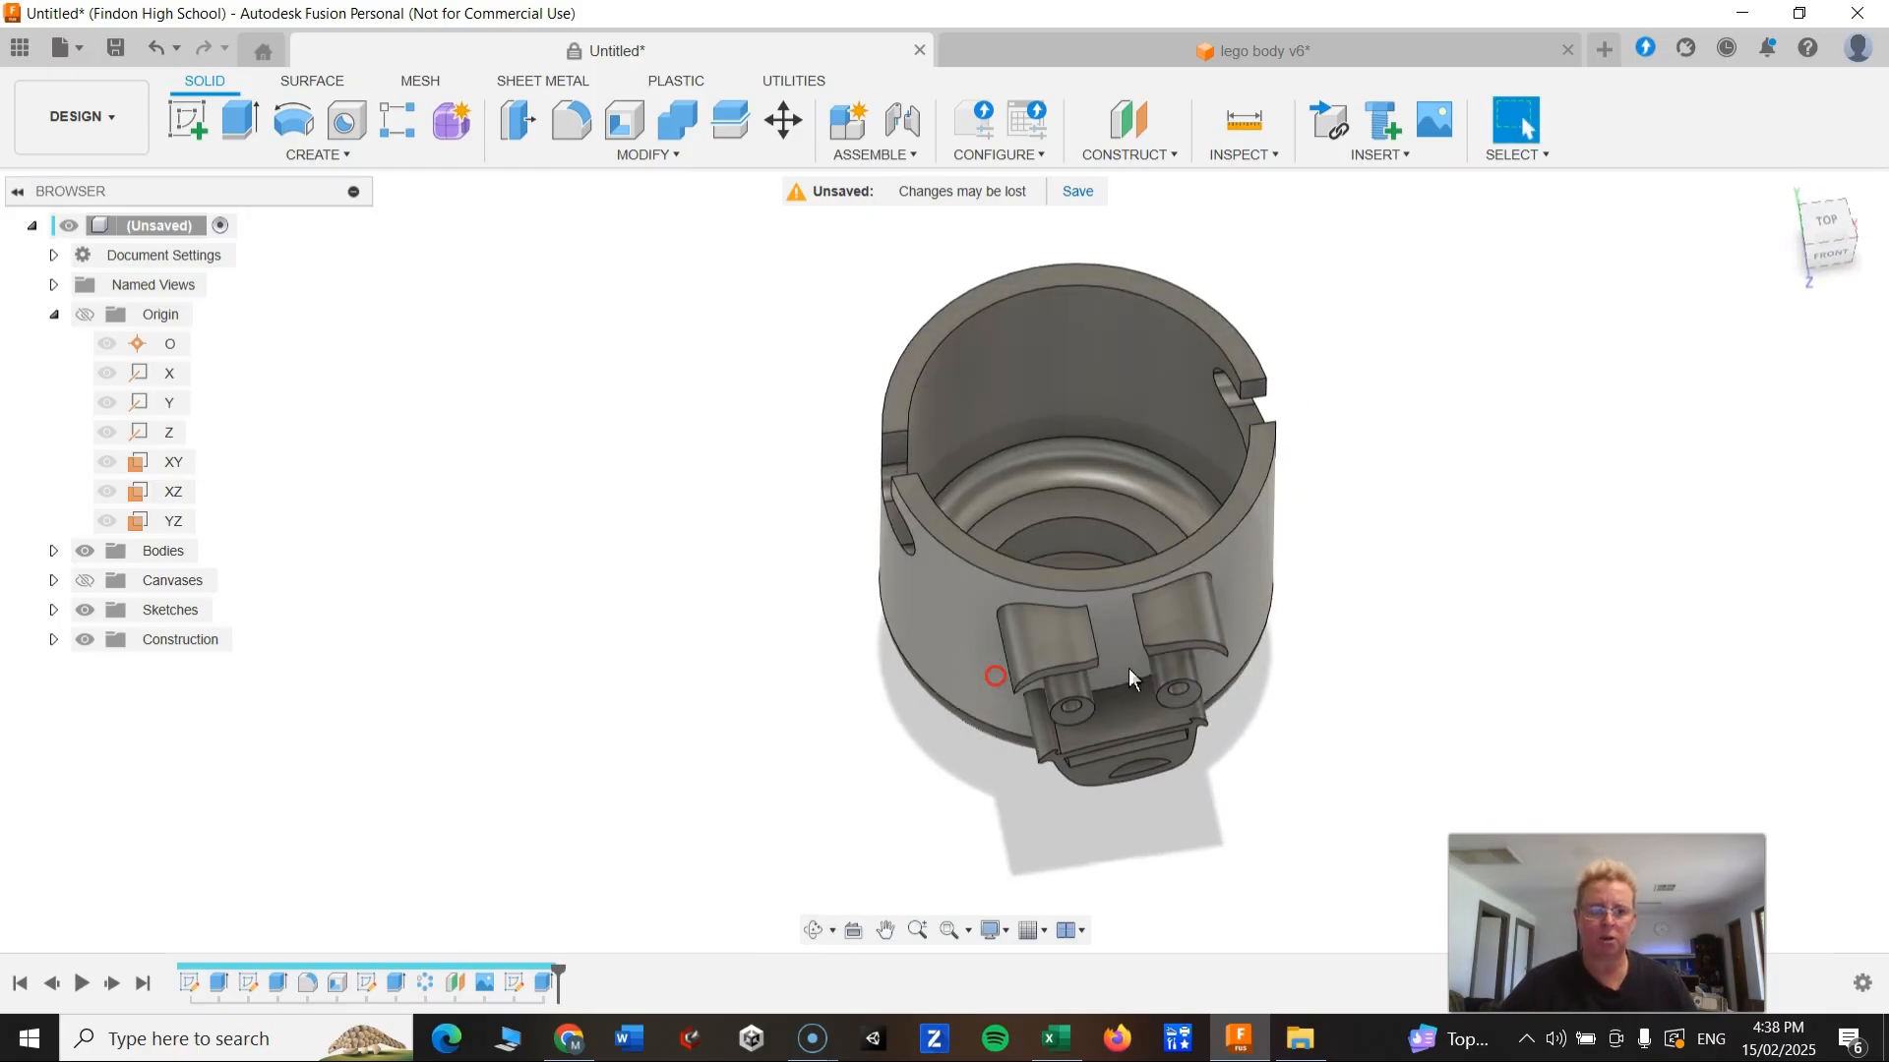
shift+middle_drag(1084, 563, 1082, 605)
click(1823, 233)
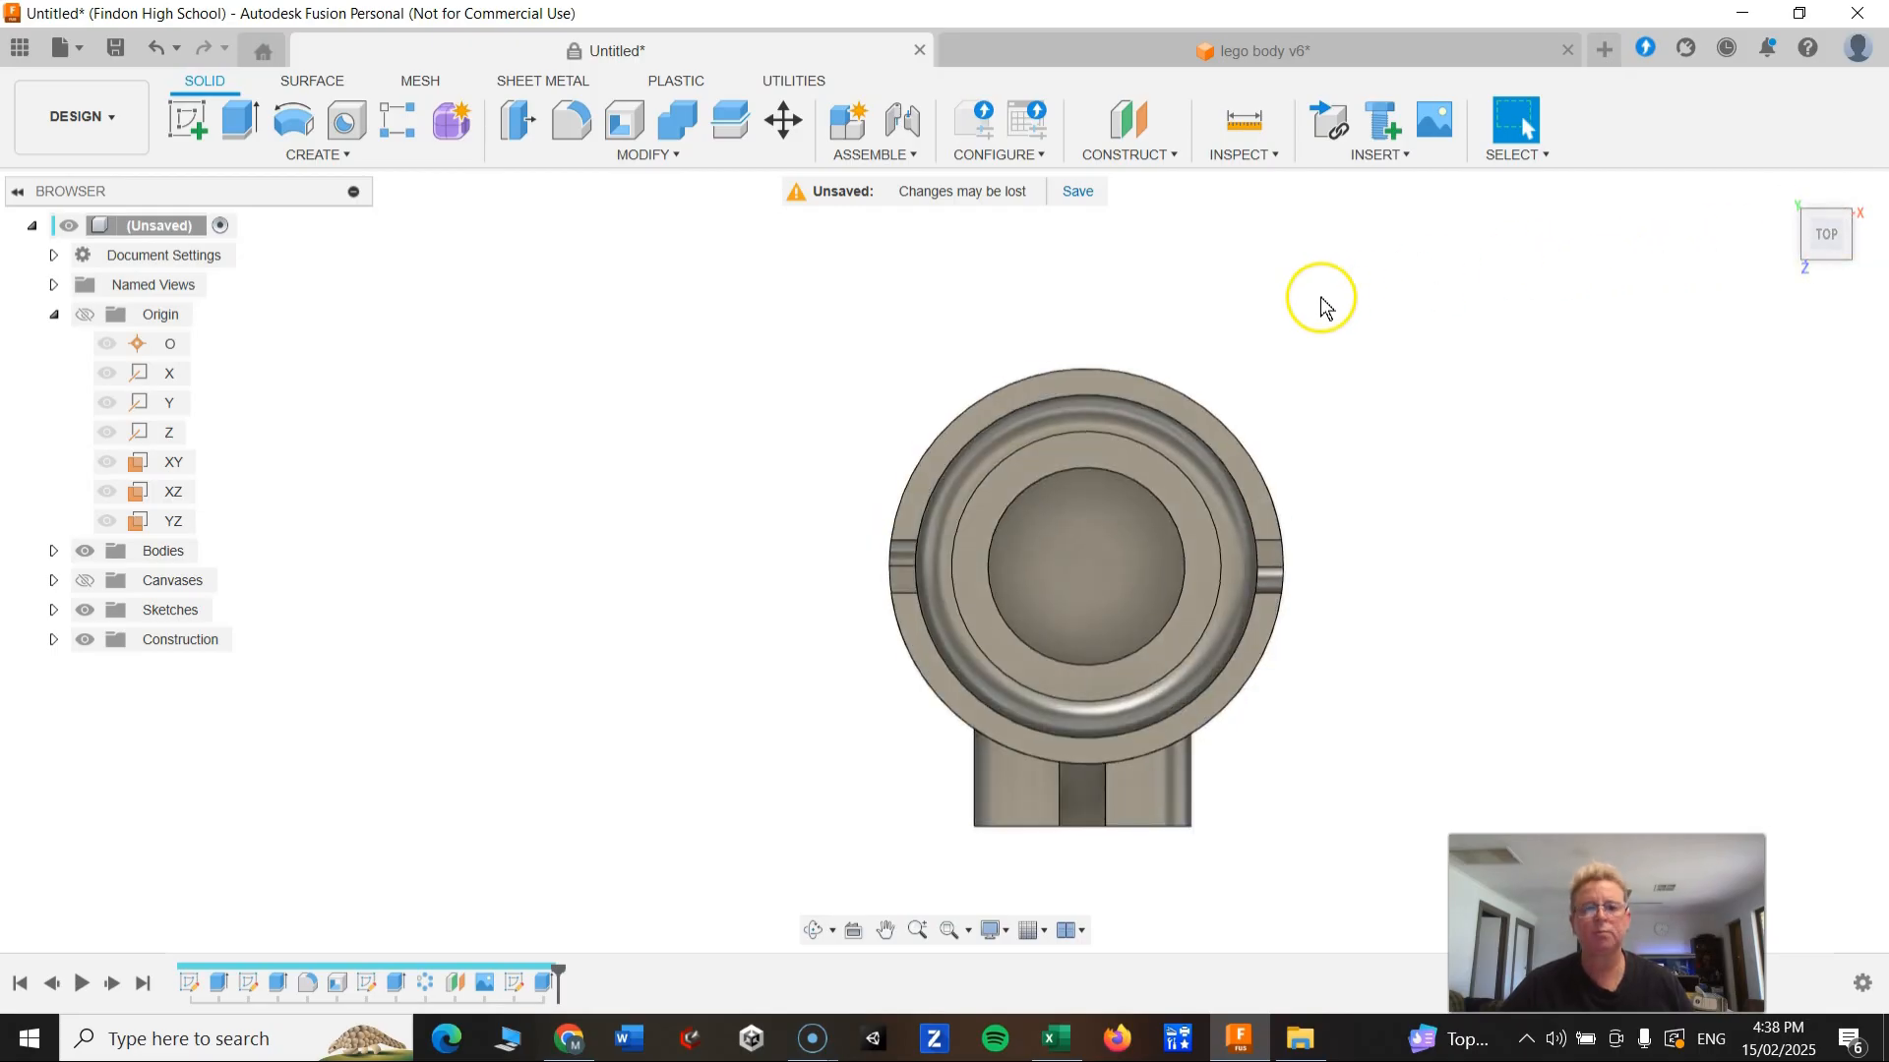
click(1009, 398)
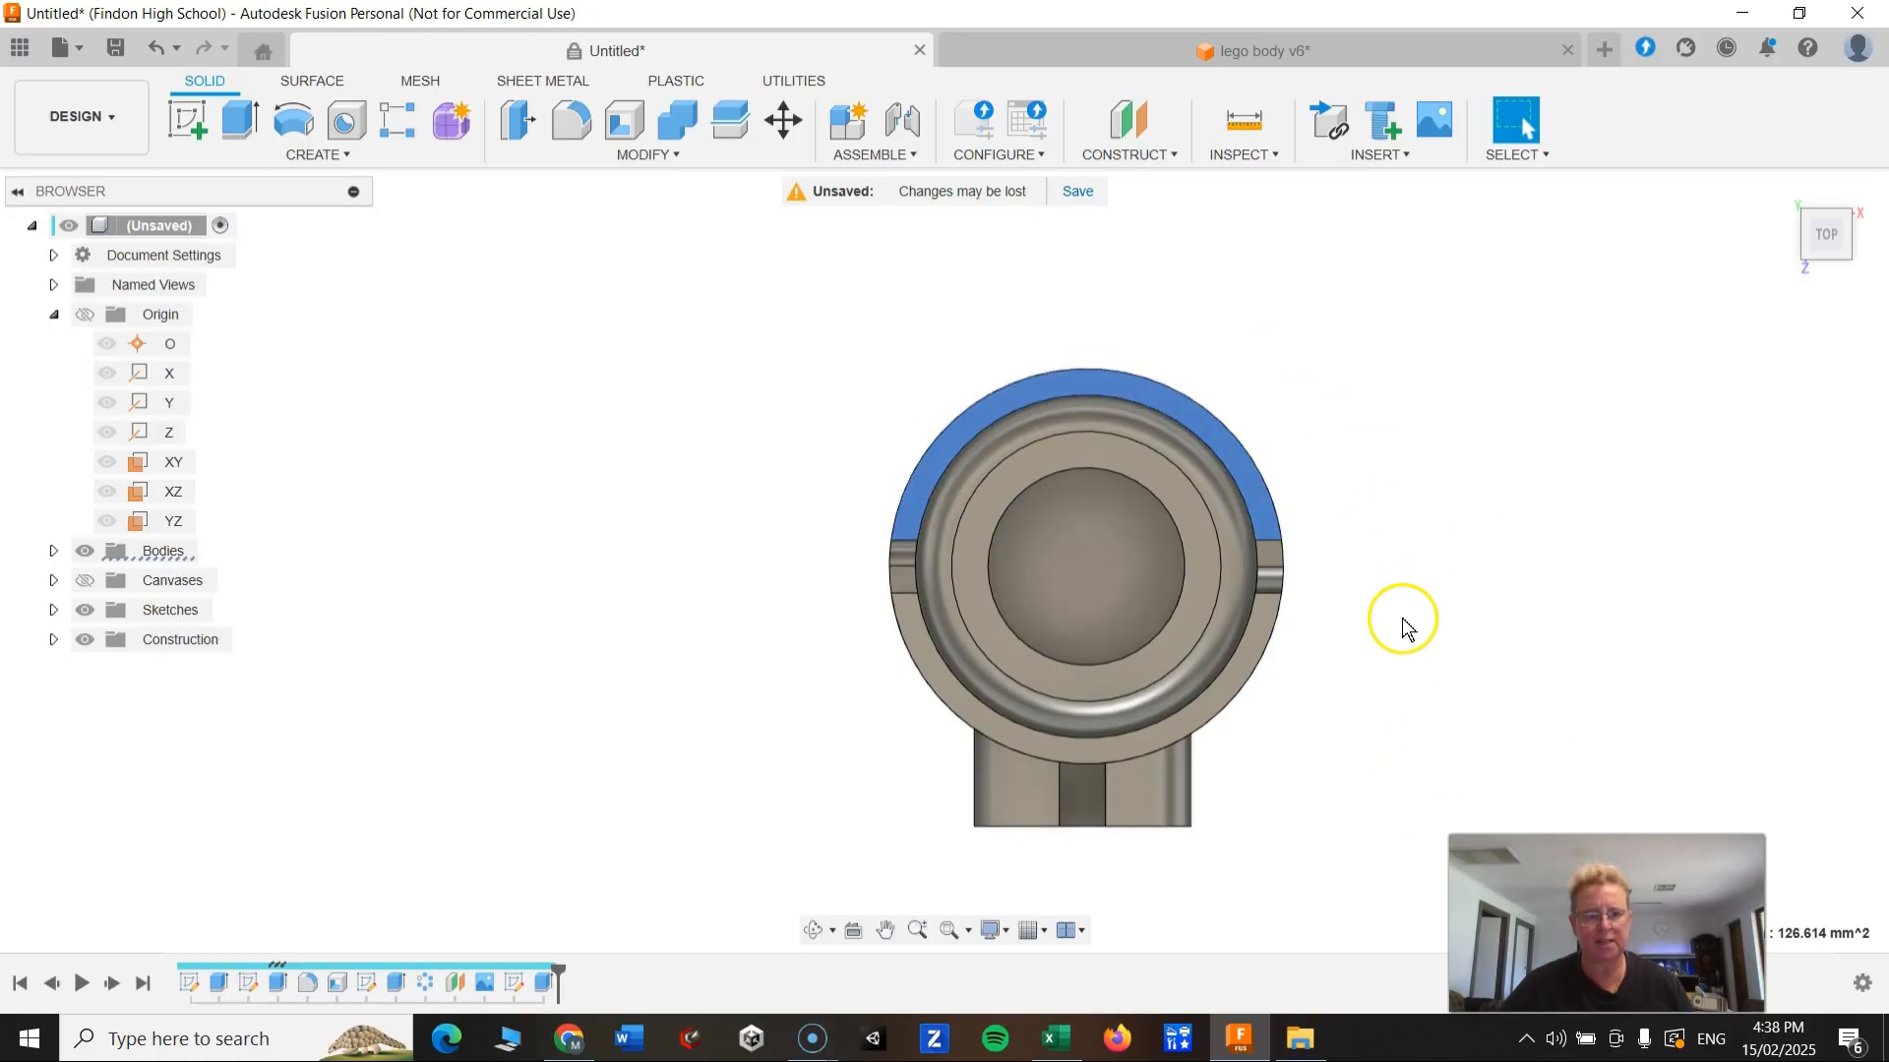
click(1259, 646)
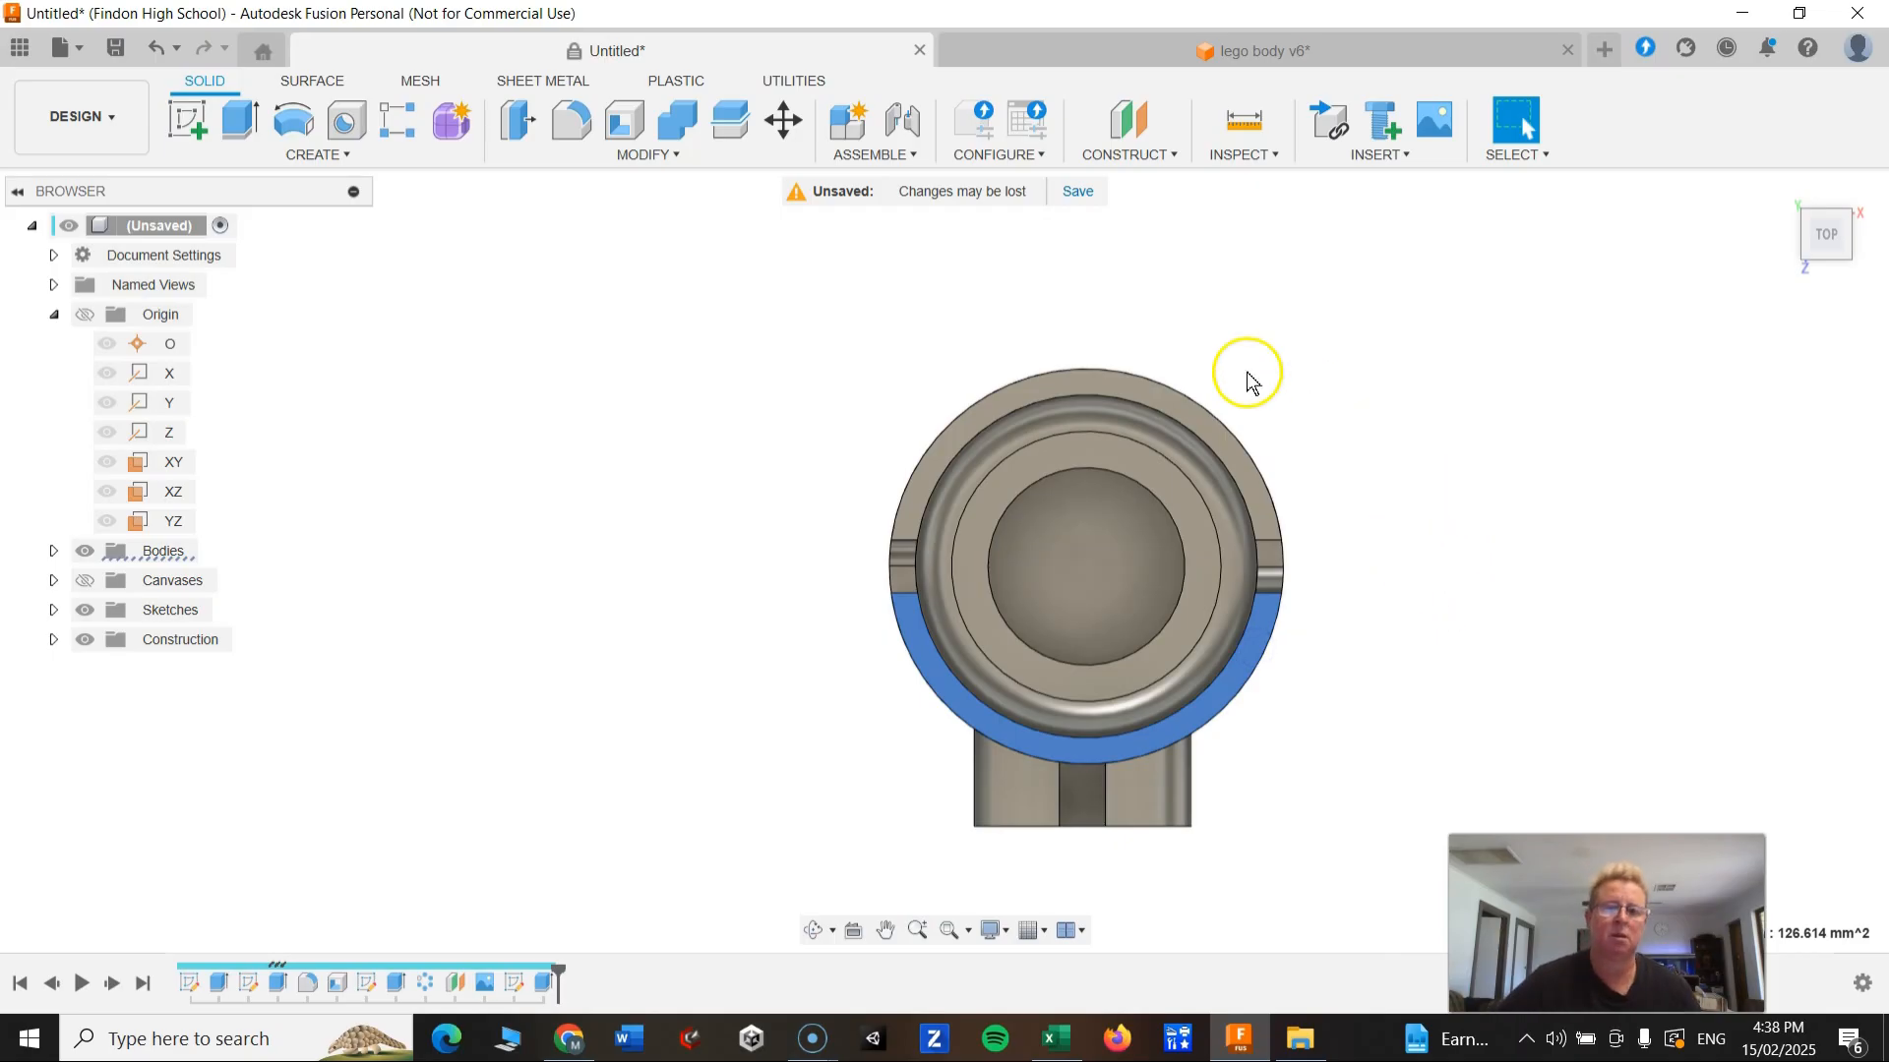
click(1150, 394)
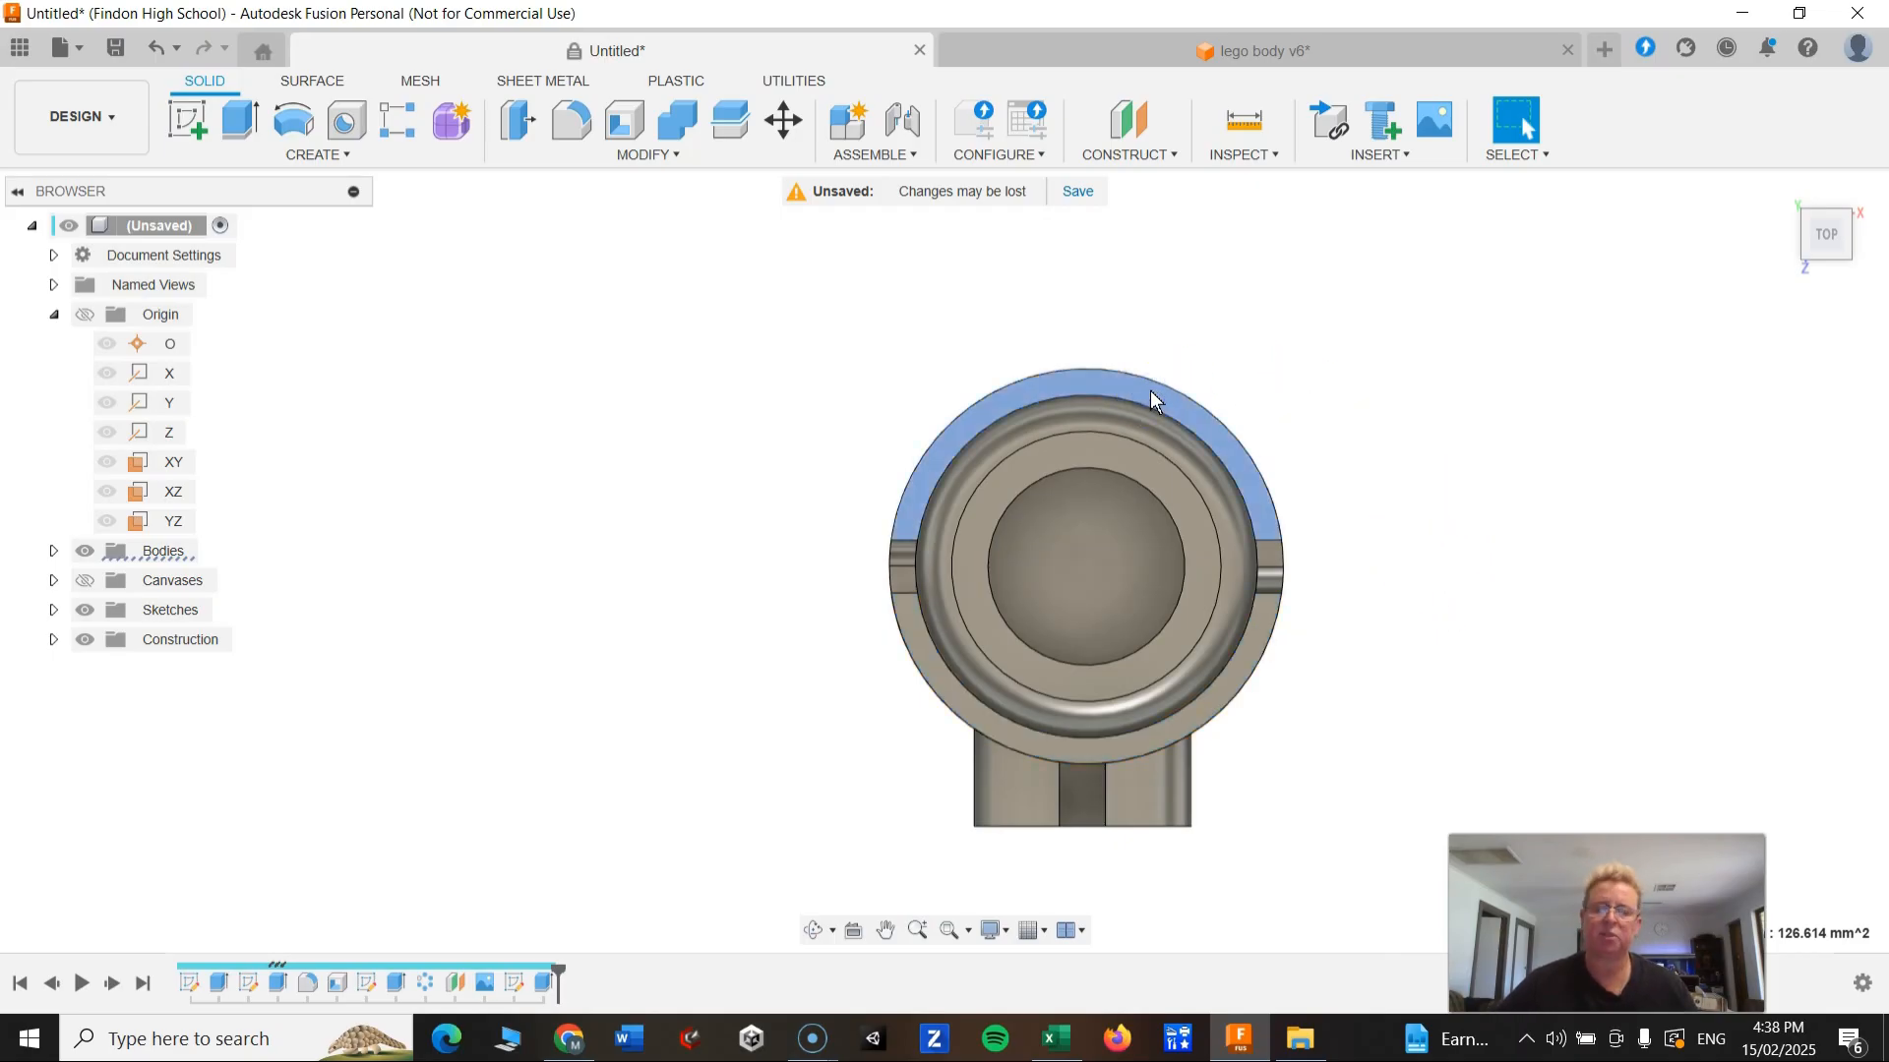
click(194, 120)
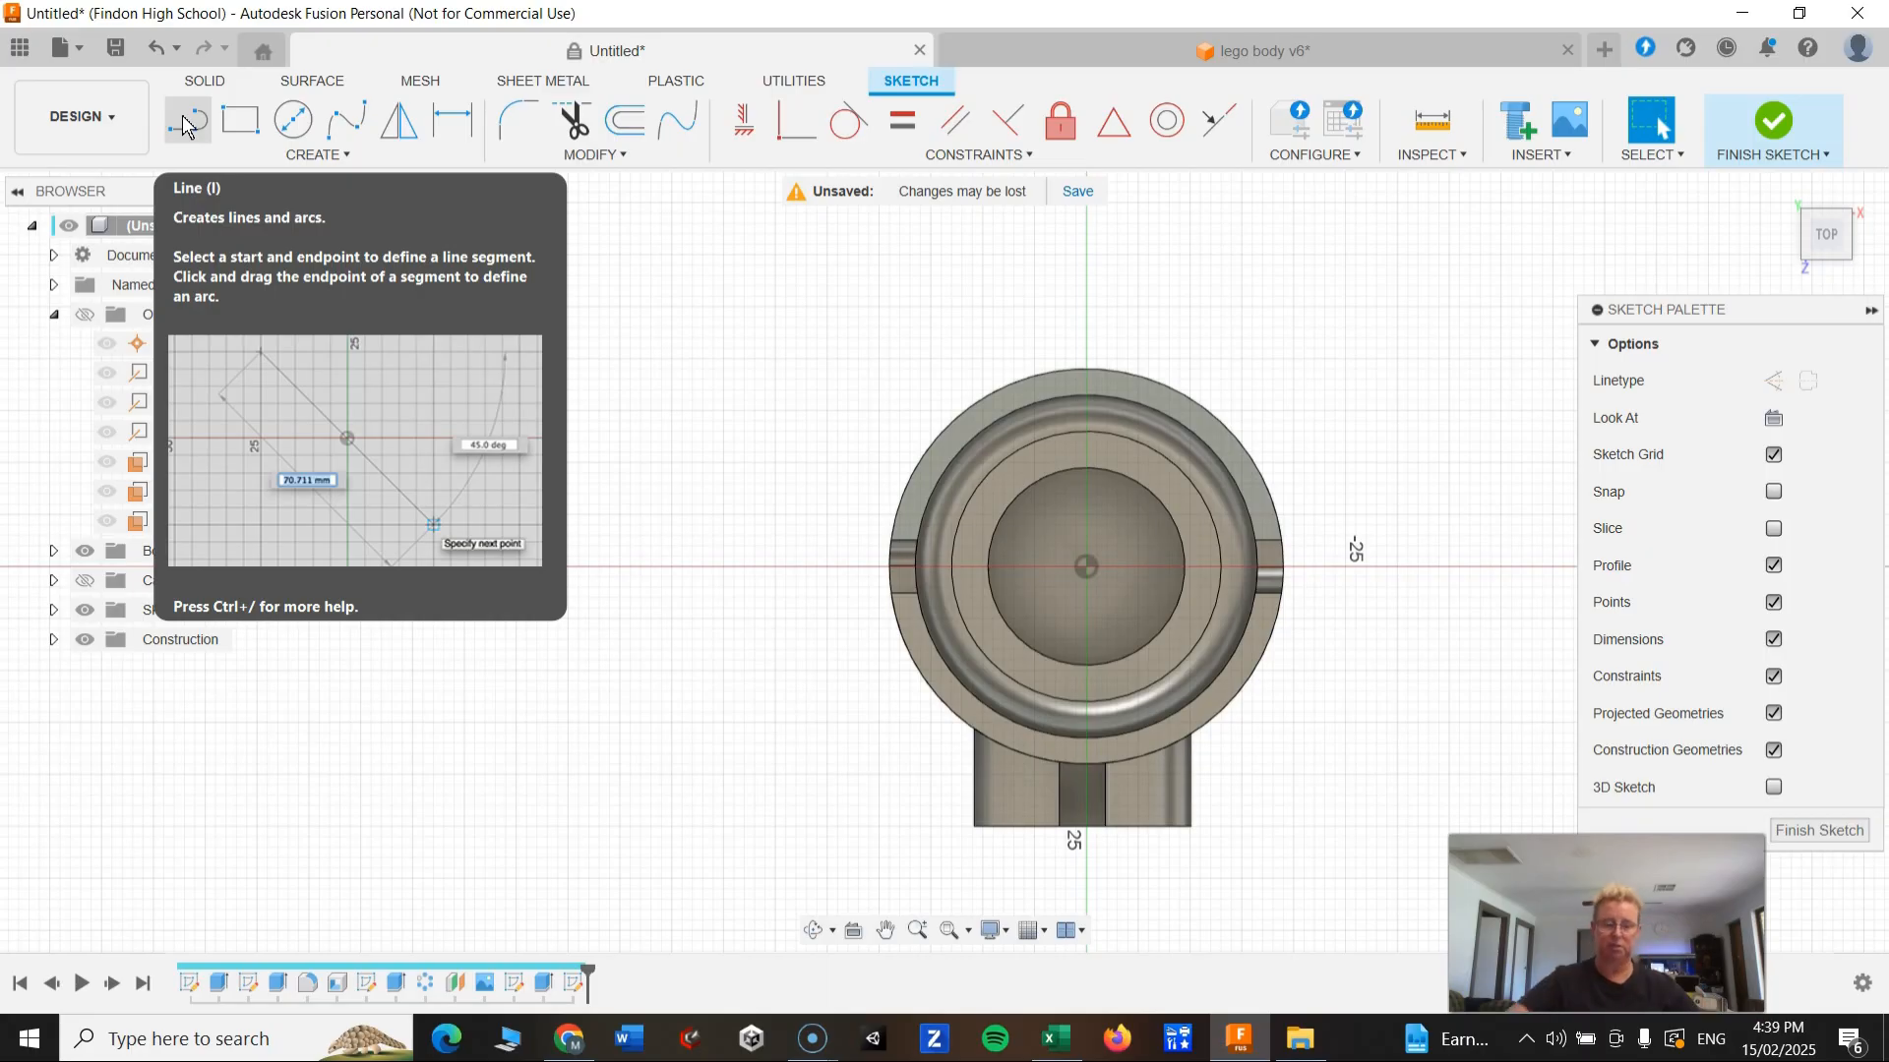
Step: Draw two concentric circles centred on the origin, one about 44 mm in diameter just outside the head and one beyond the face extrusions
click(292, 133)
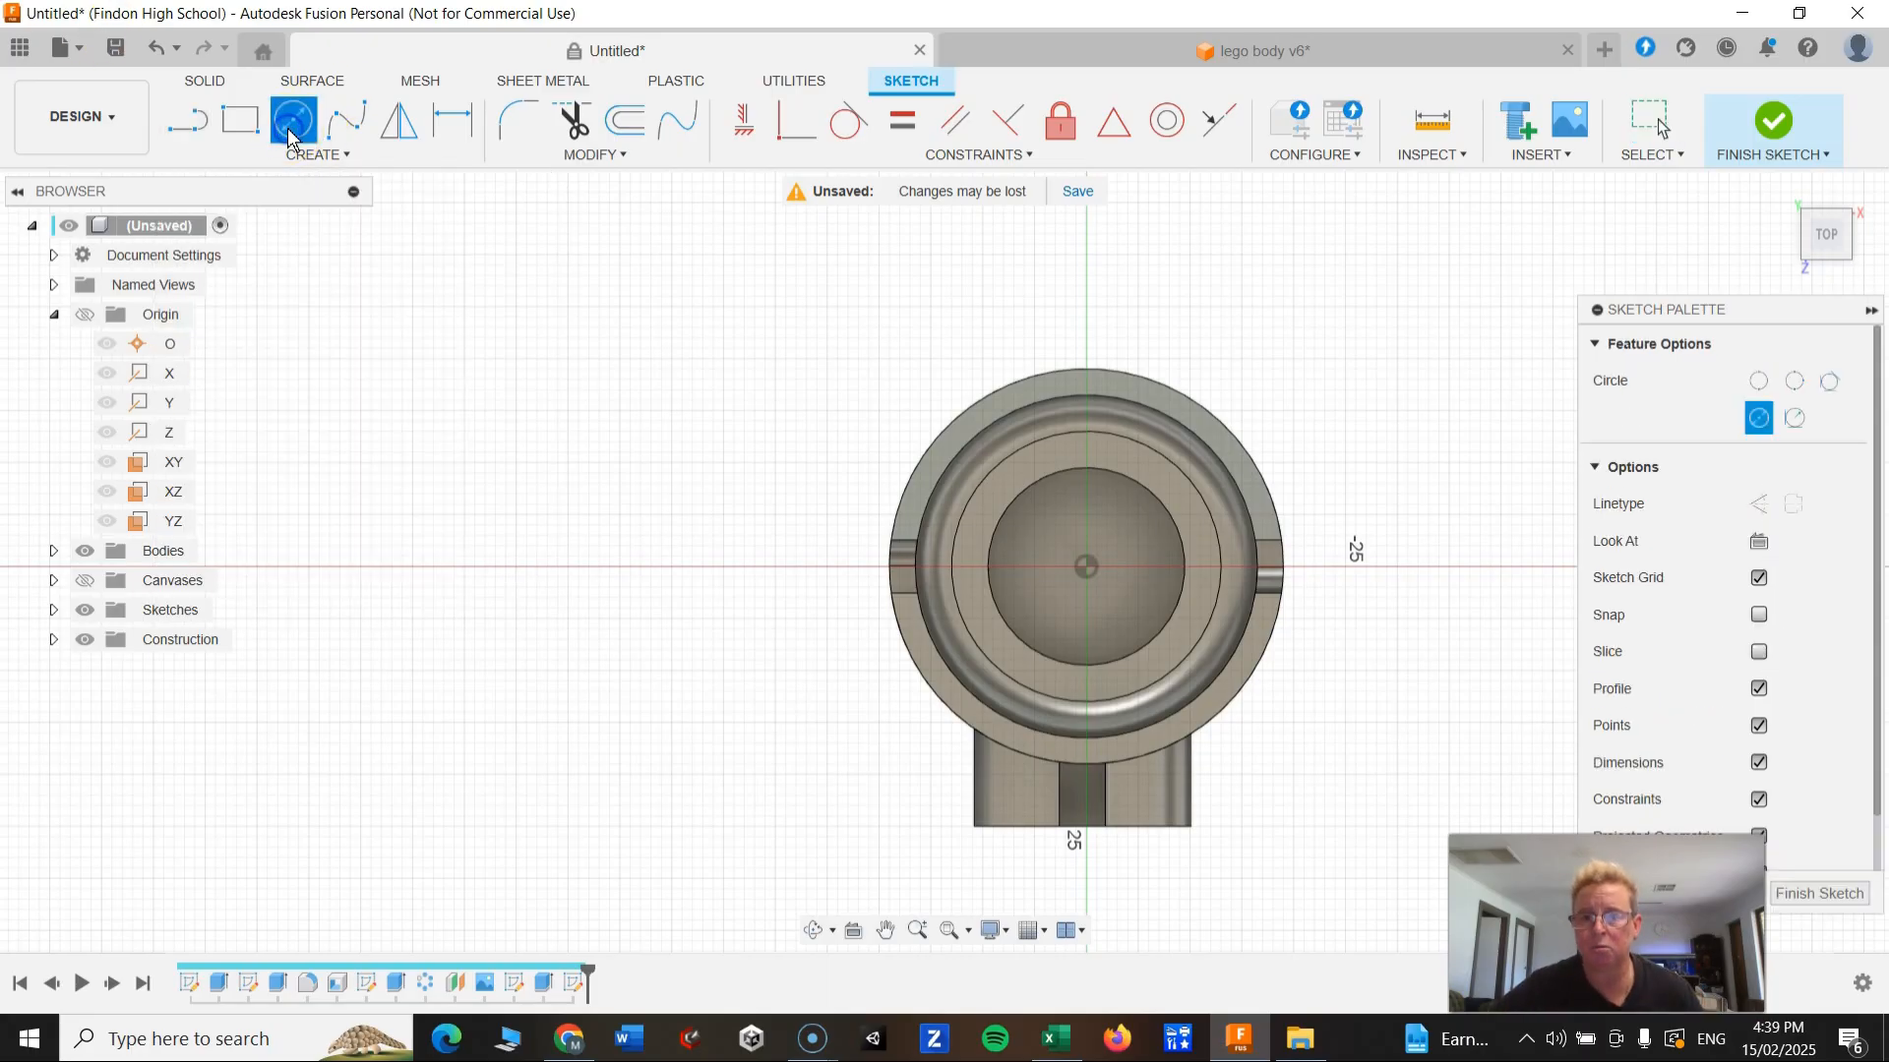
click(1086, 569)
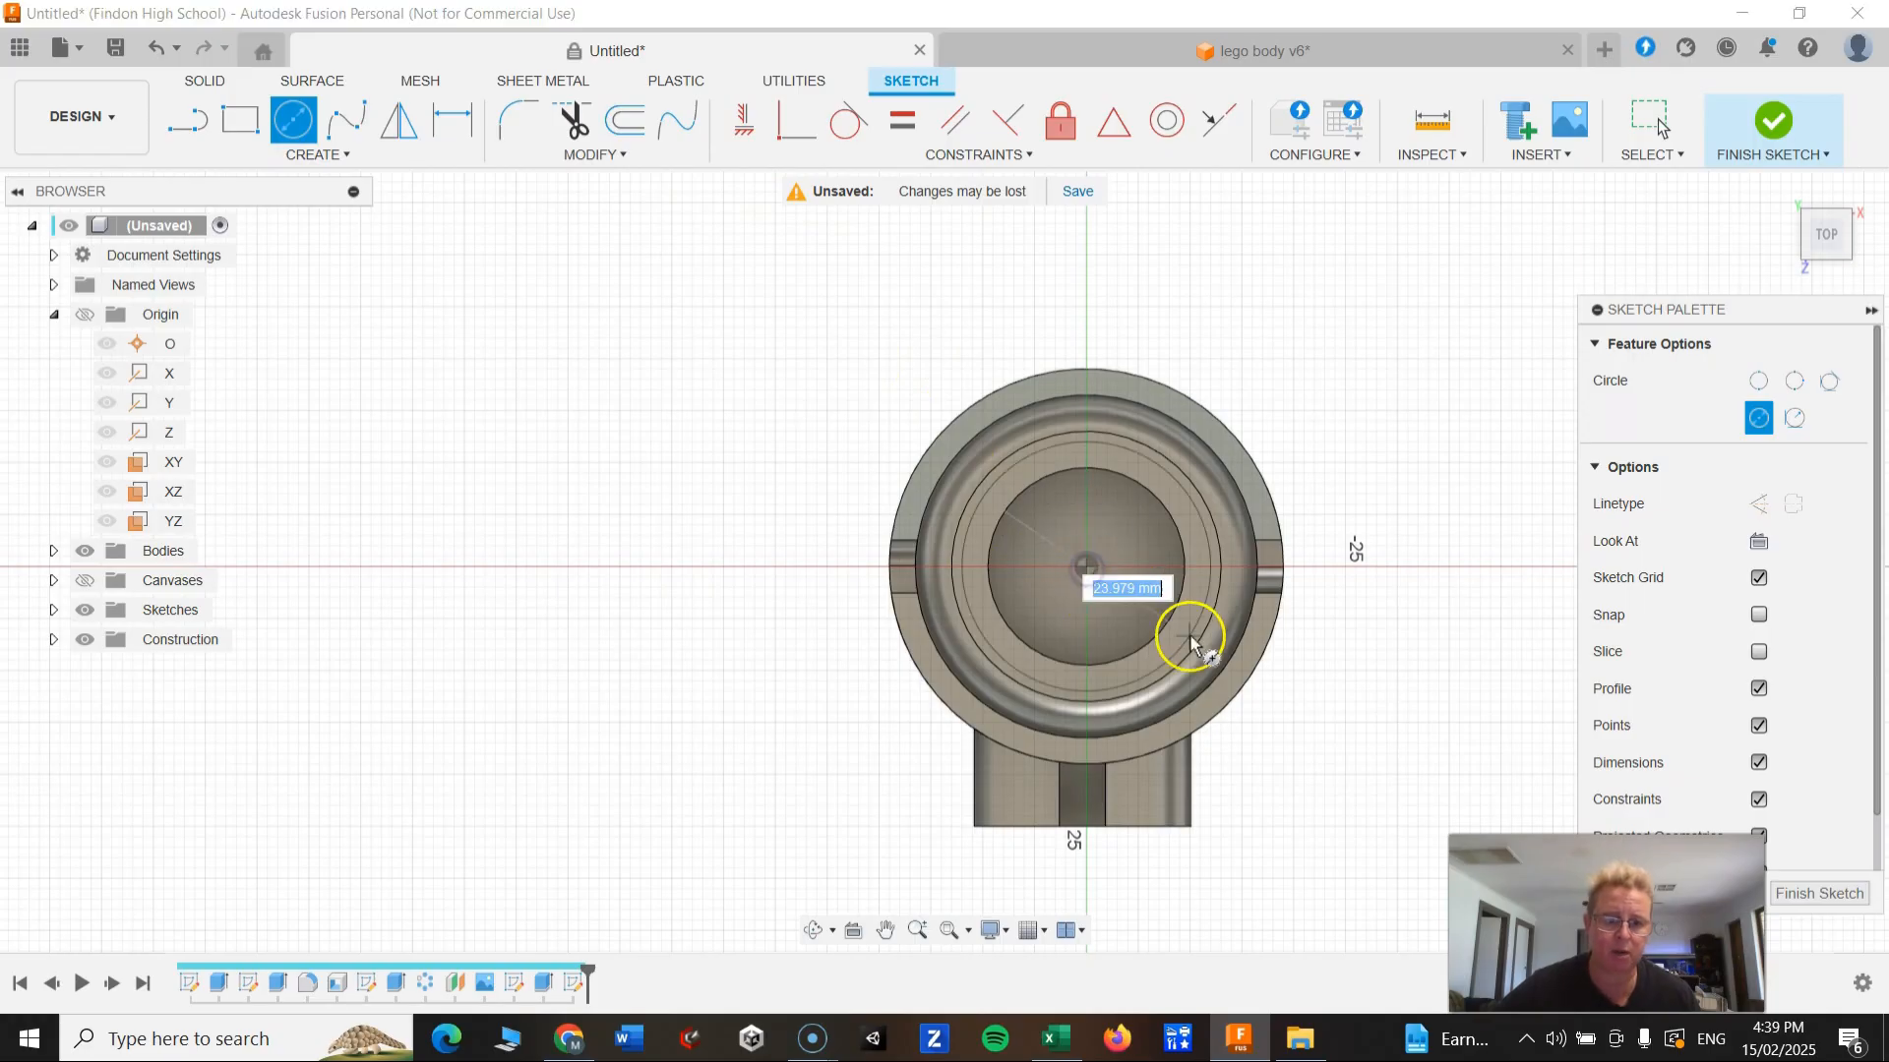
click(1274, 699)
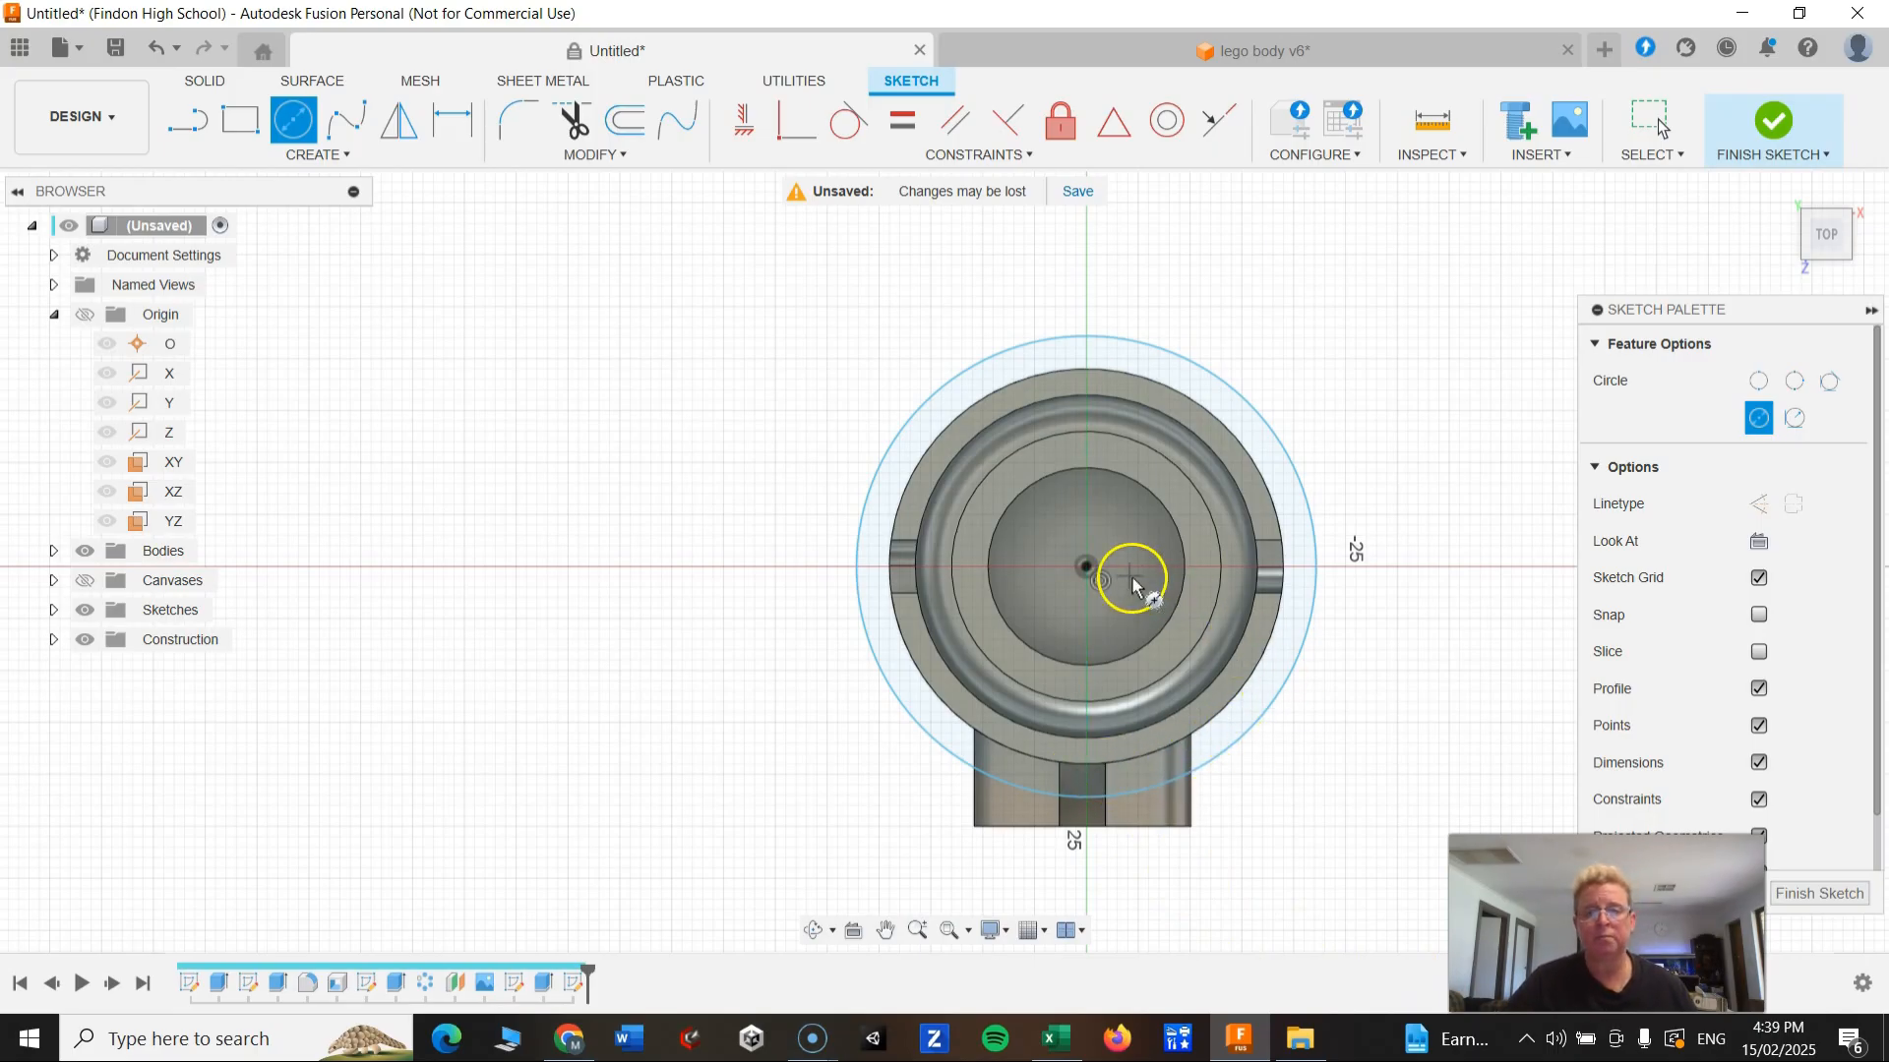
click(1087, 568)
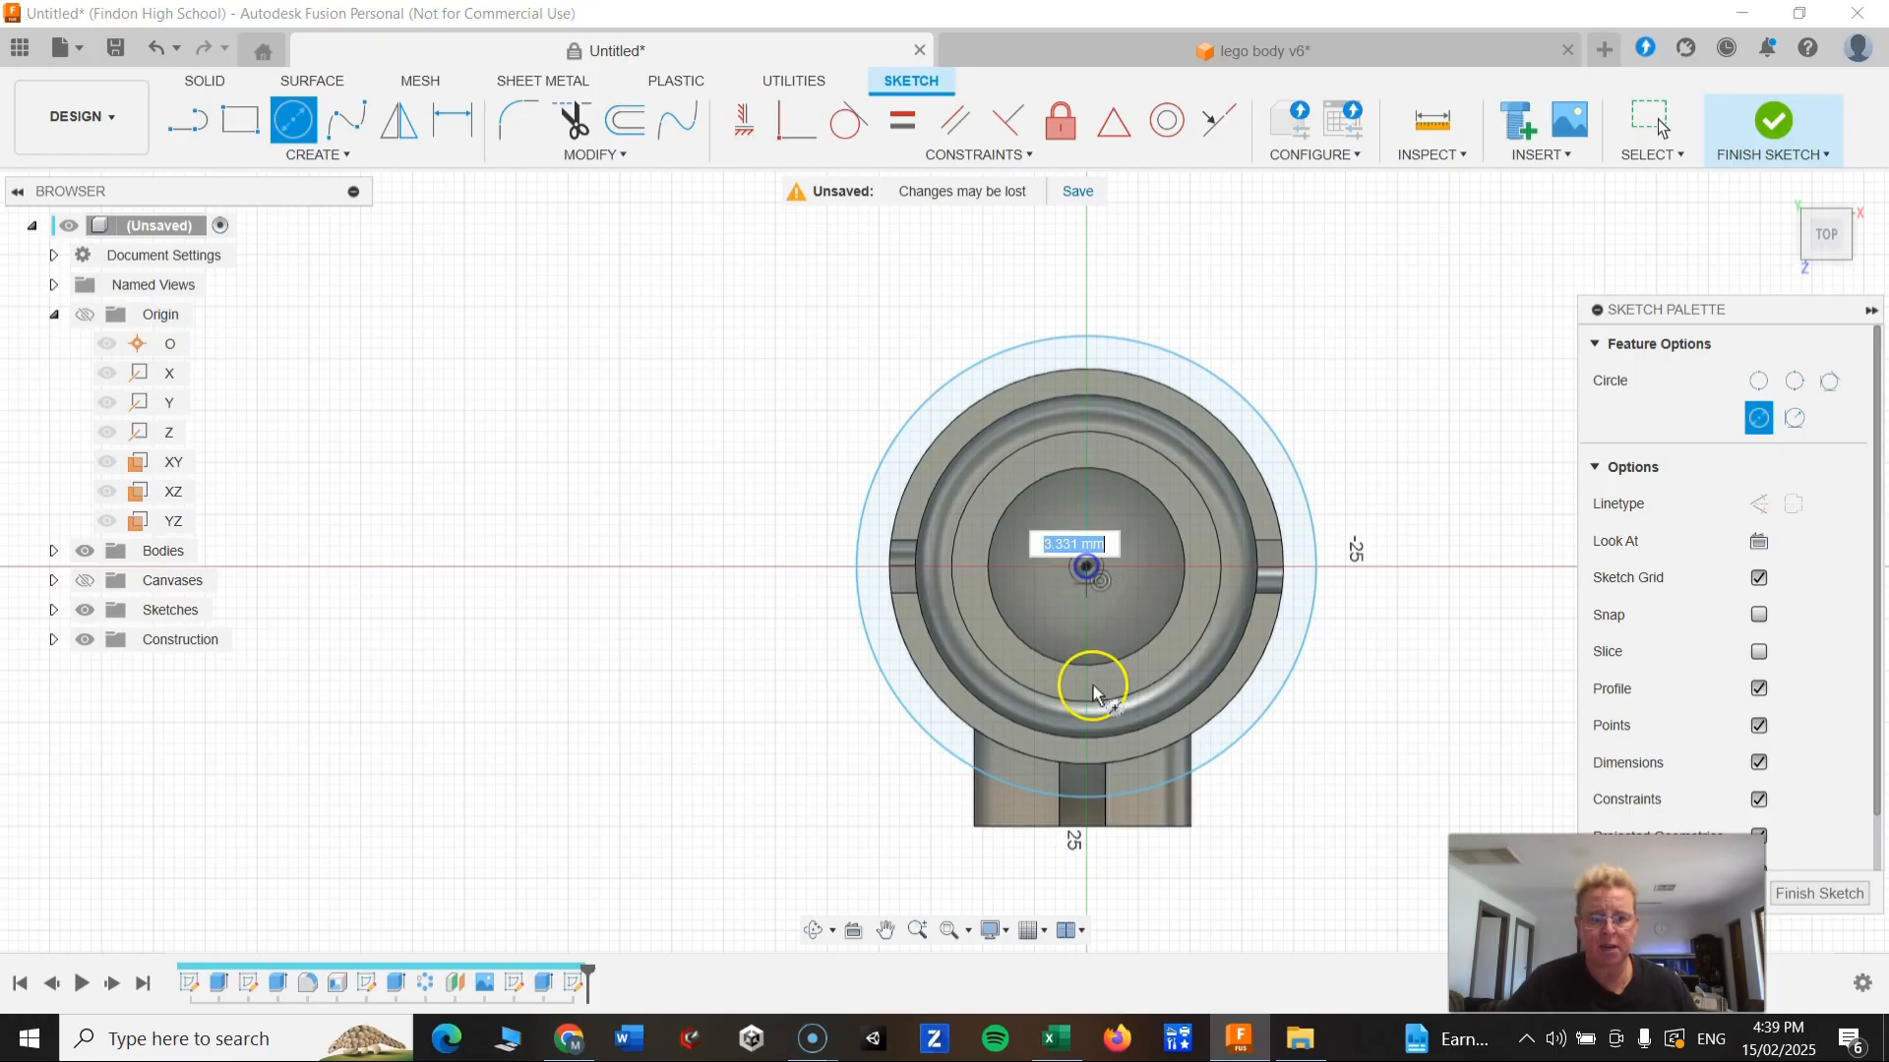
click(1222, 899)
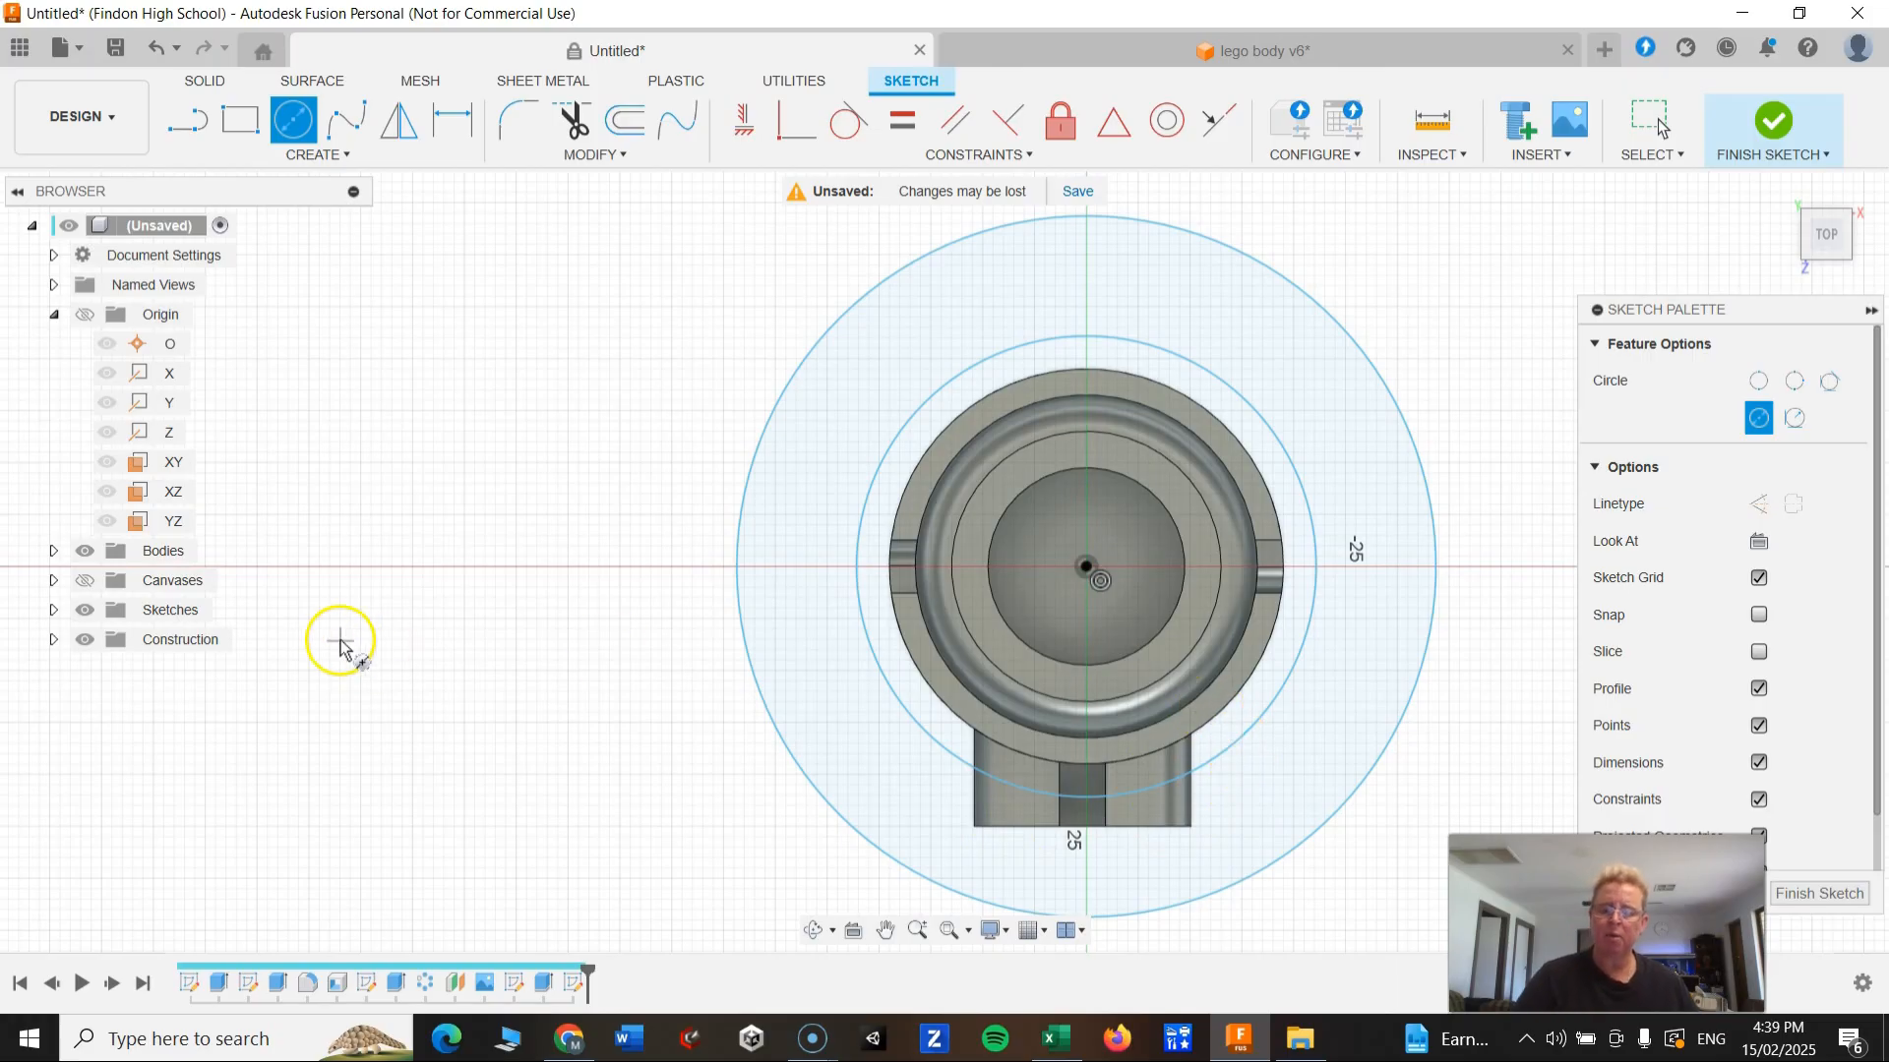
key(d)
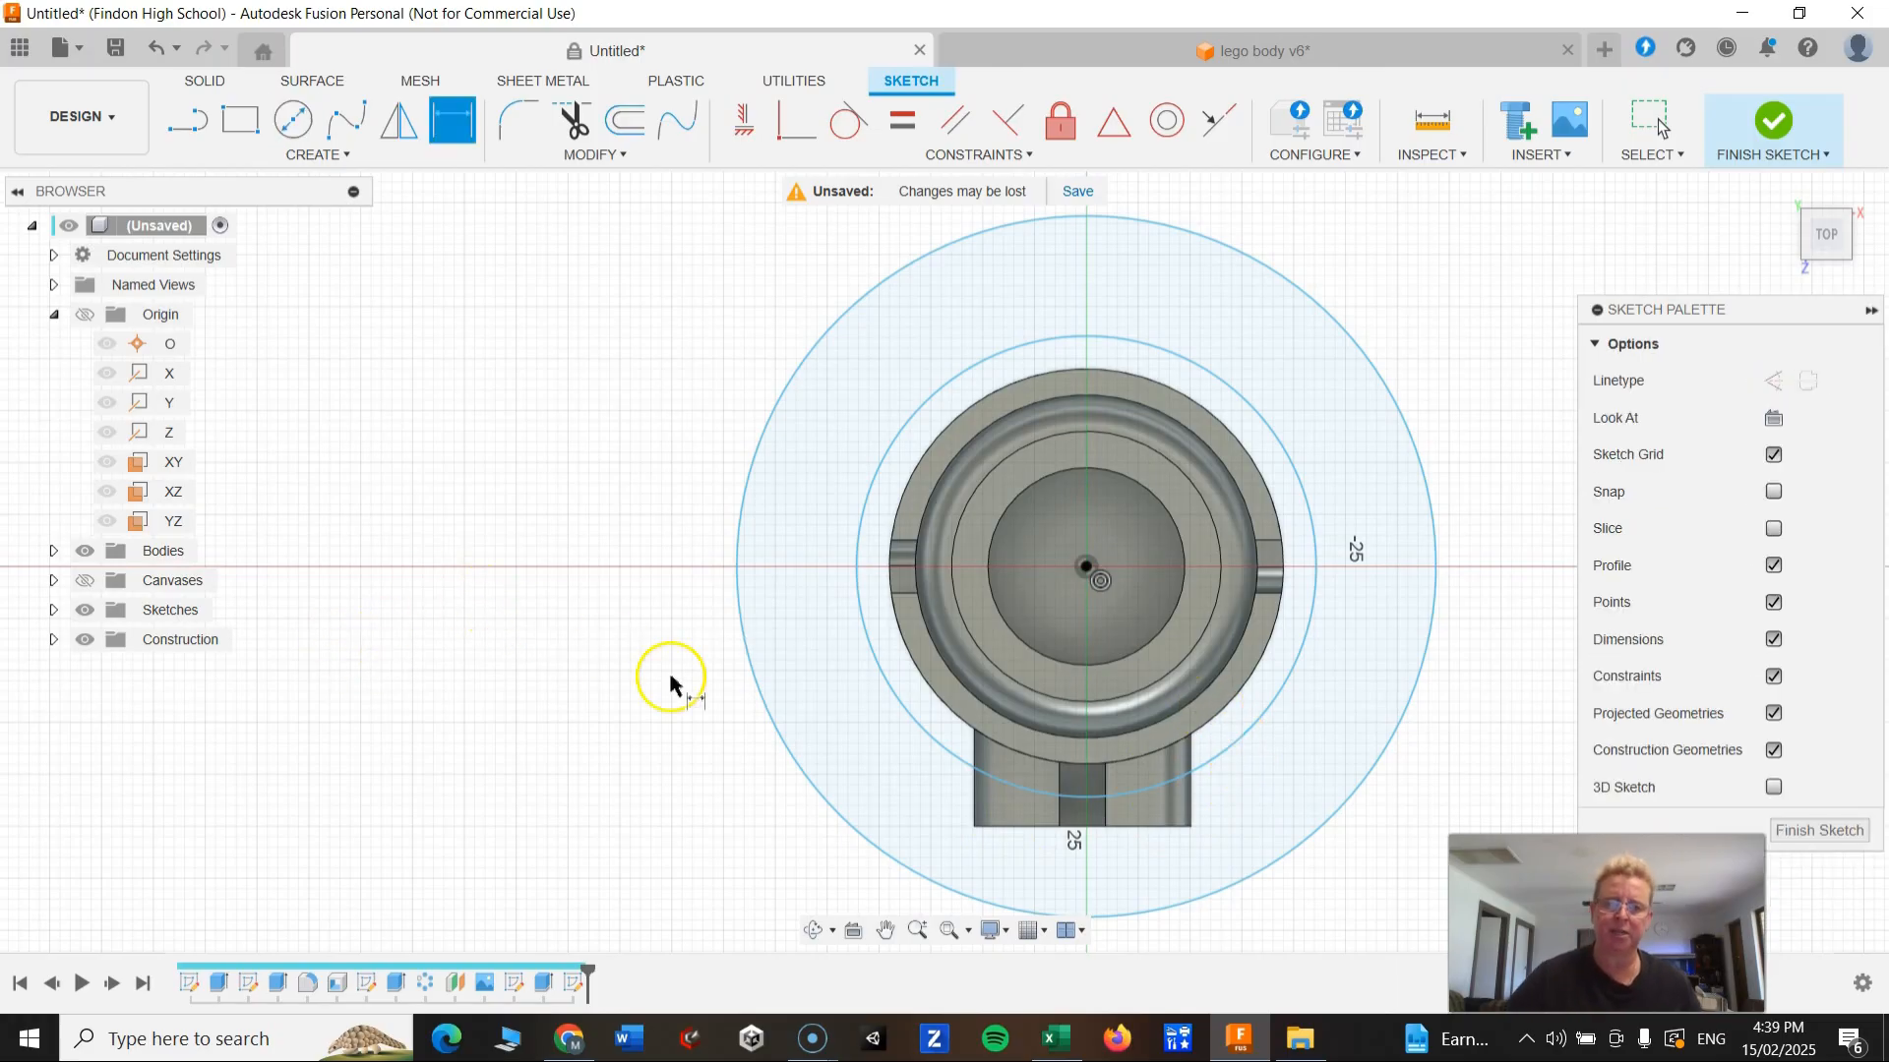
scroll(939, 700, up, 4)
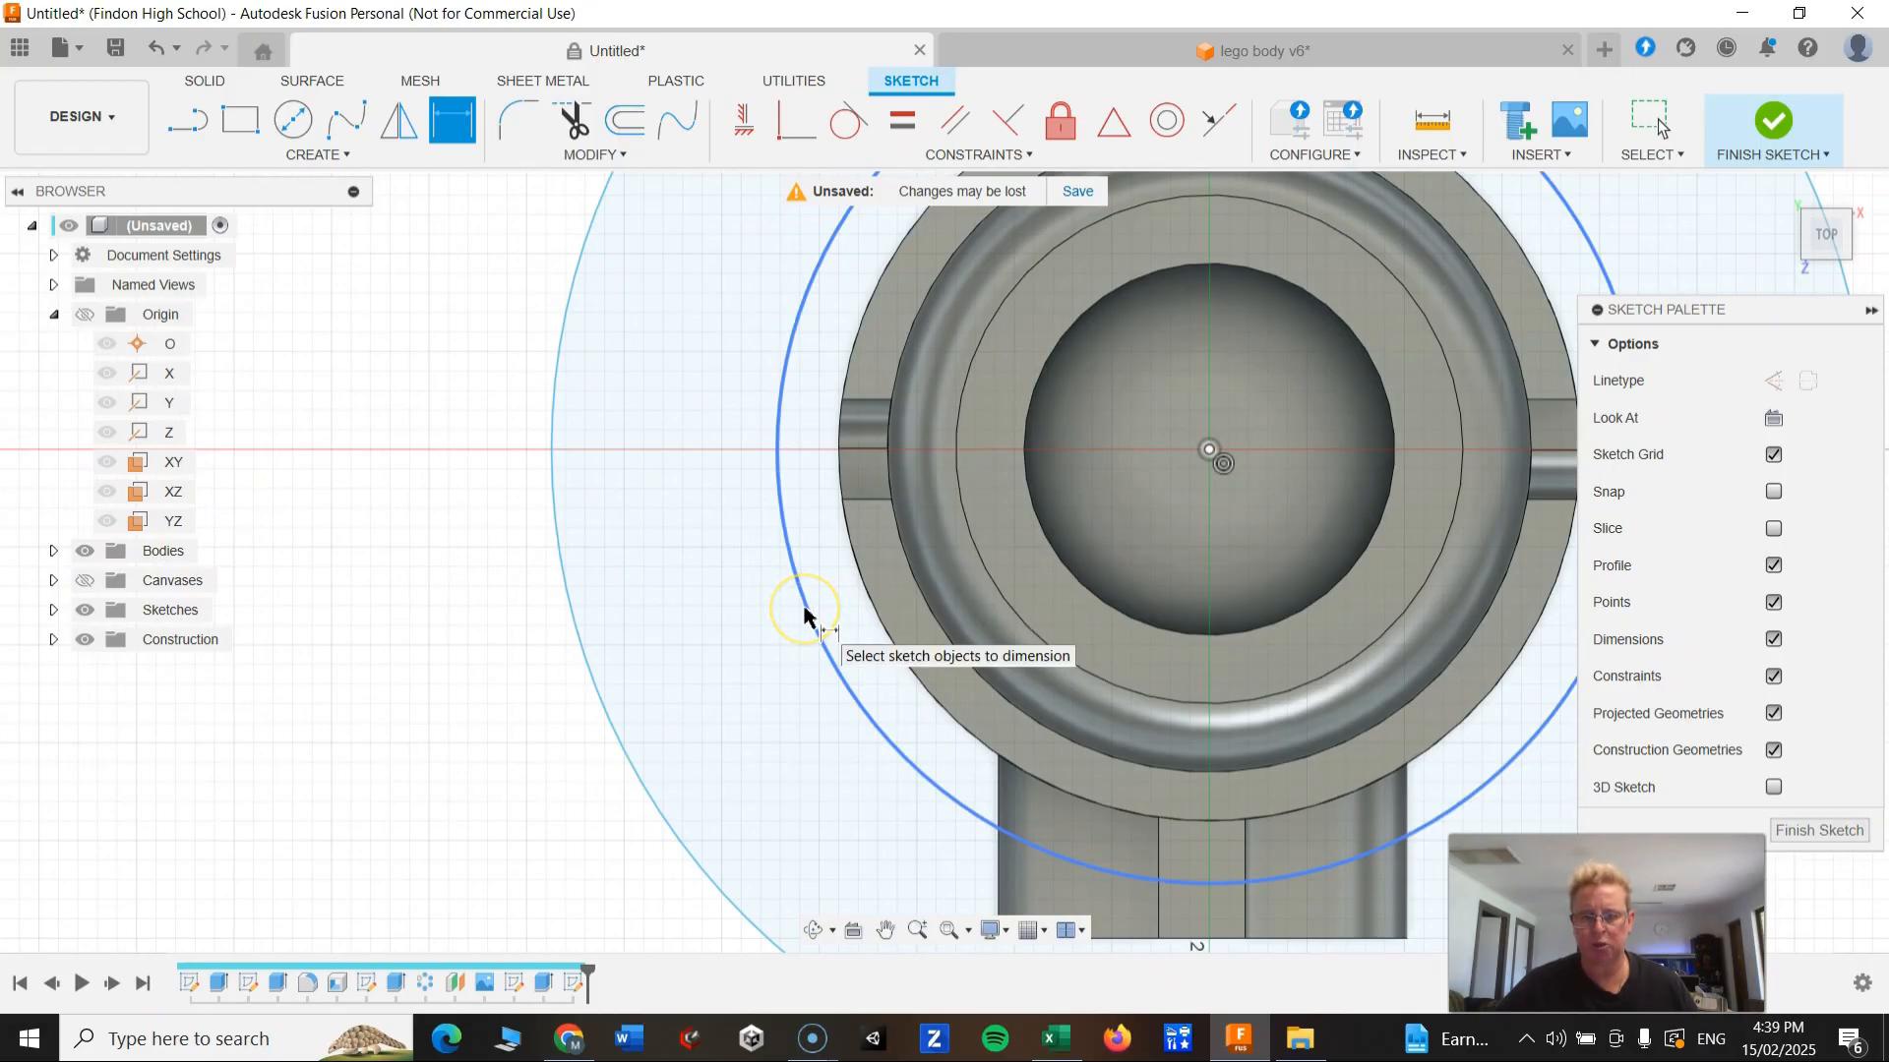
click(803, 609)
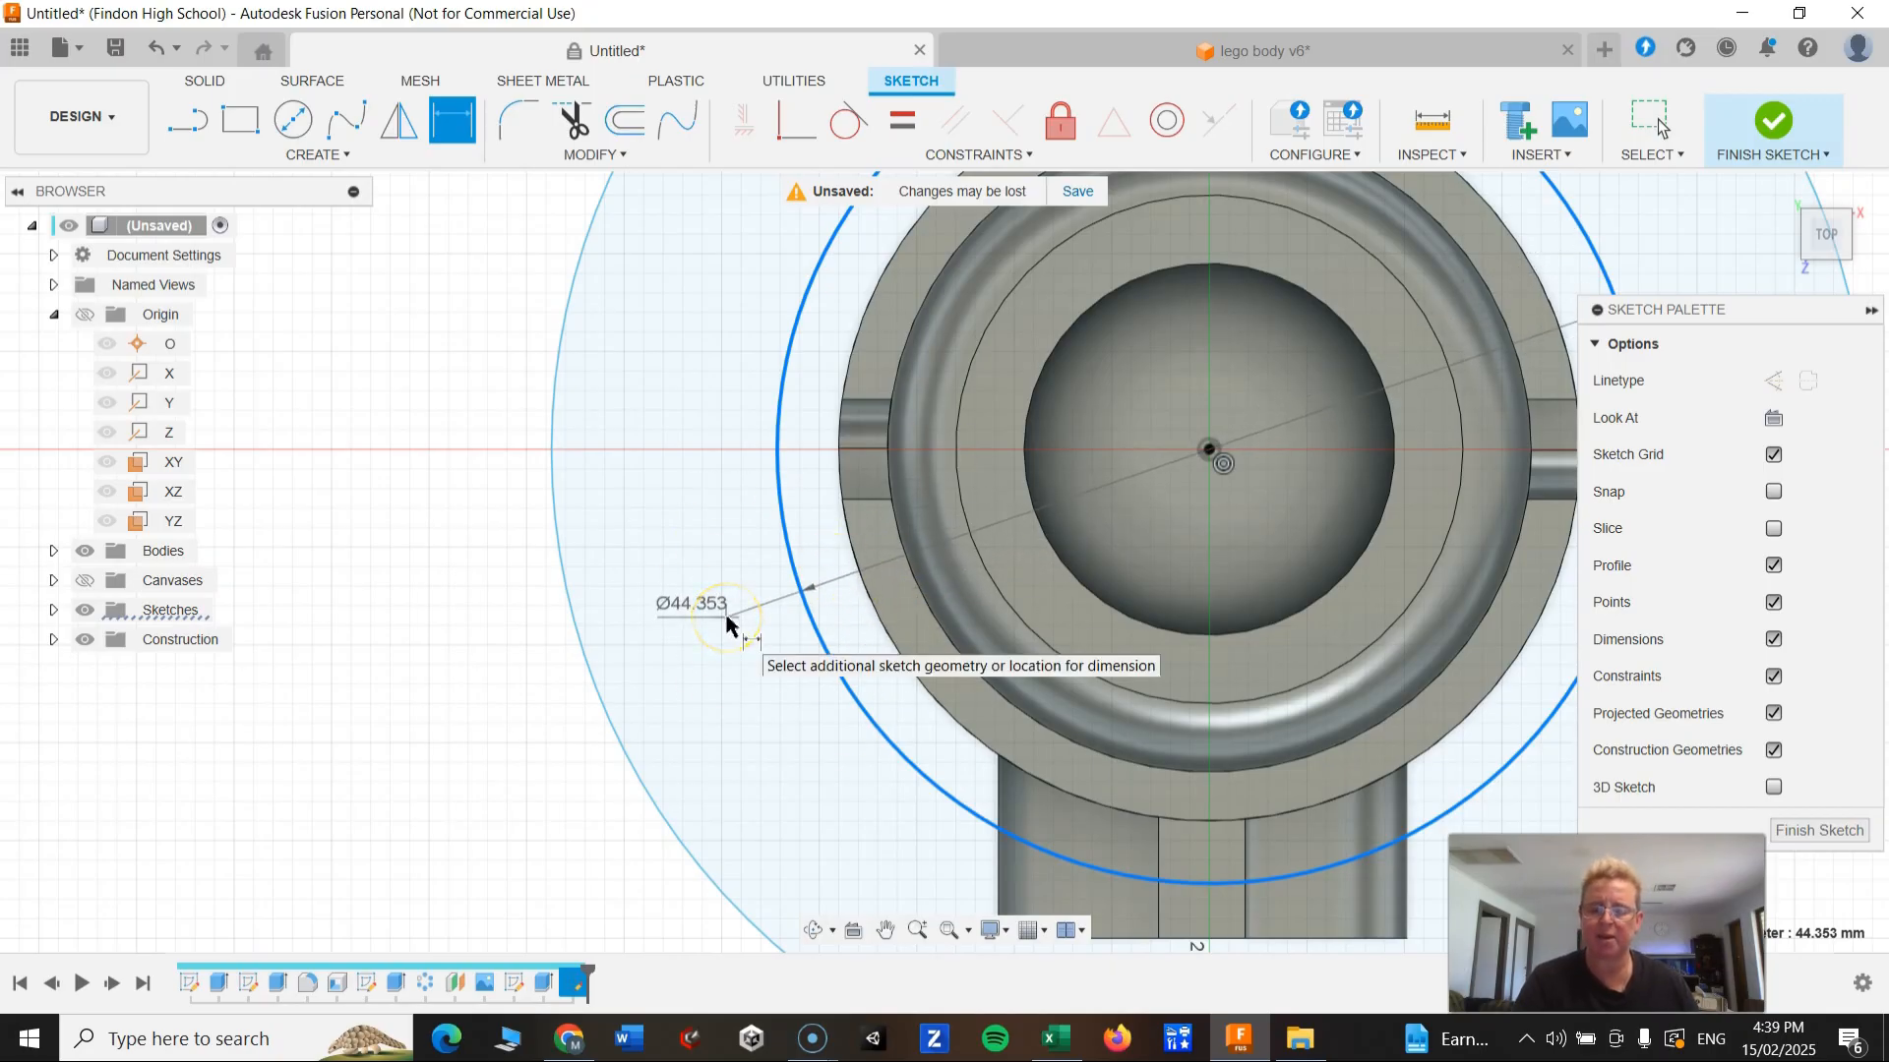
key(Escape)
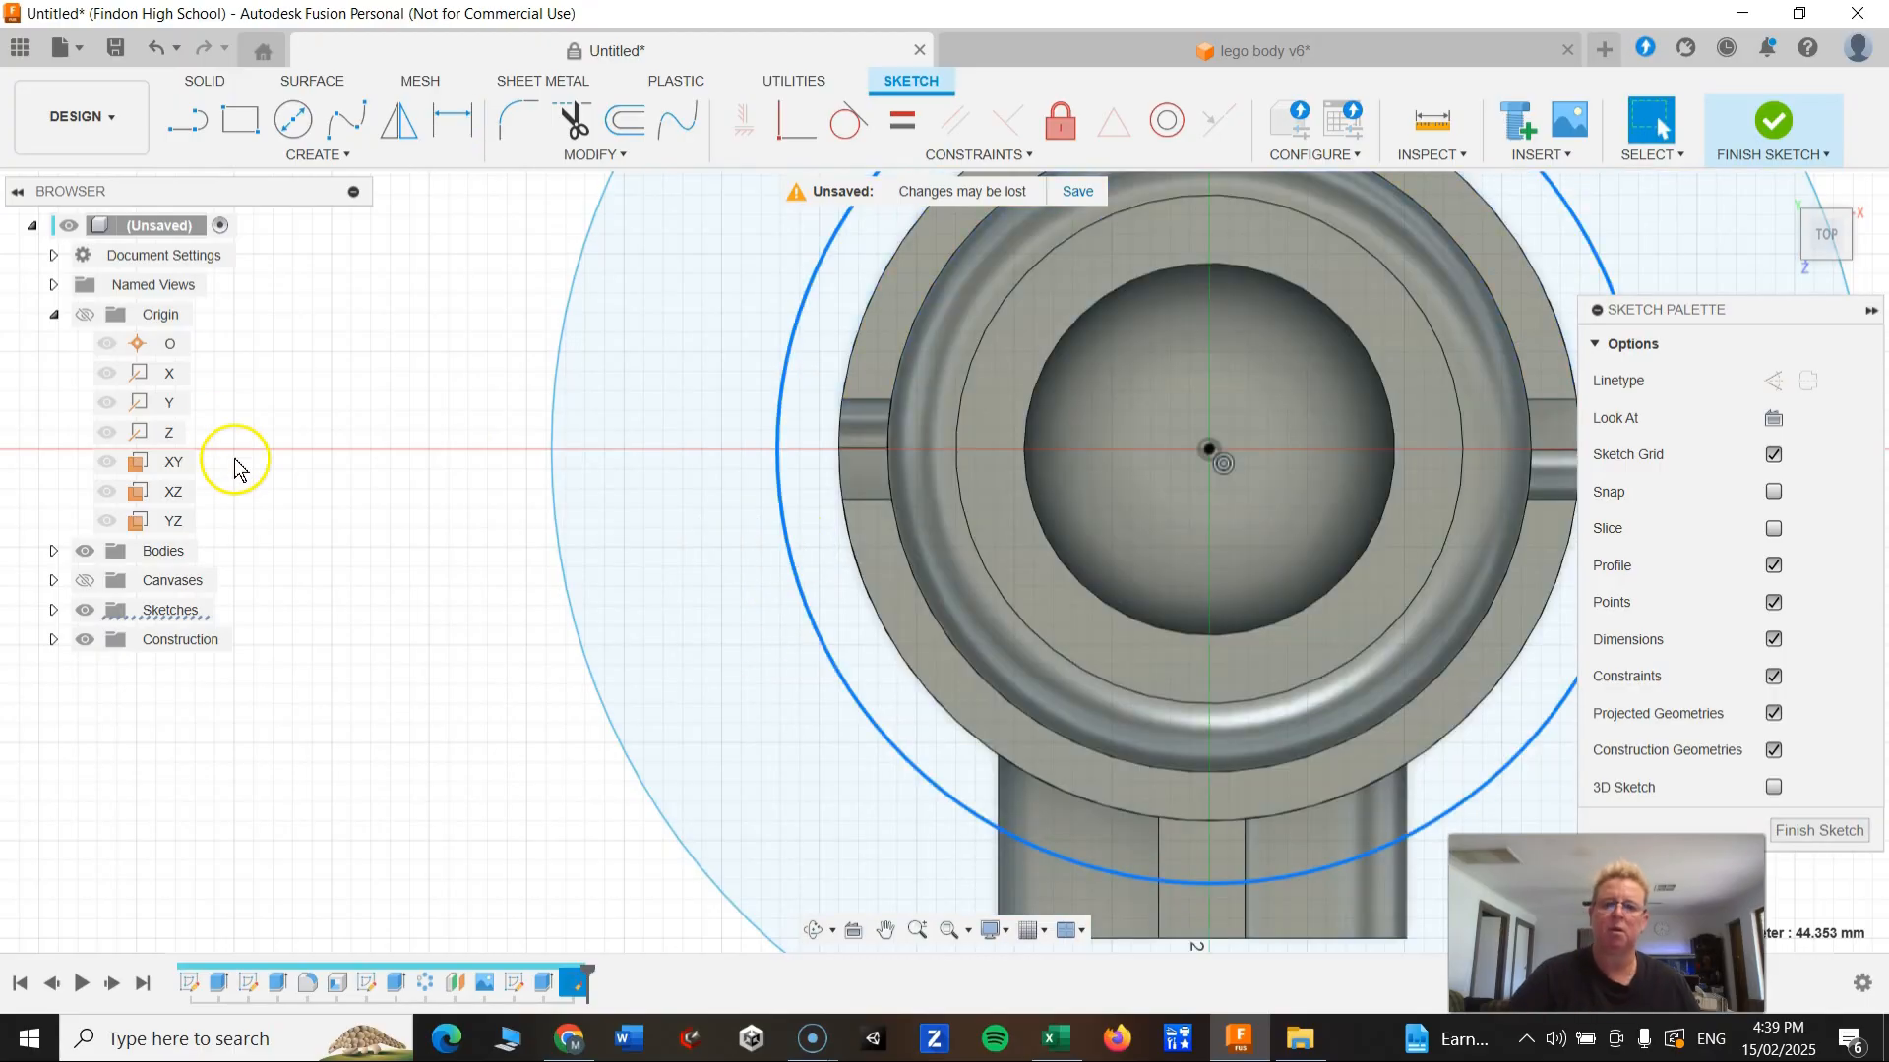
click(453, 120)
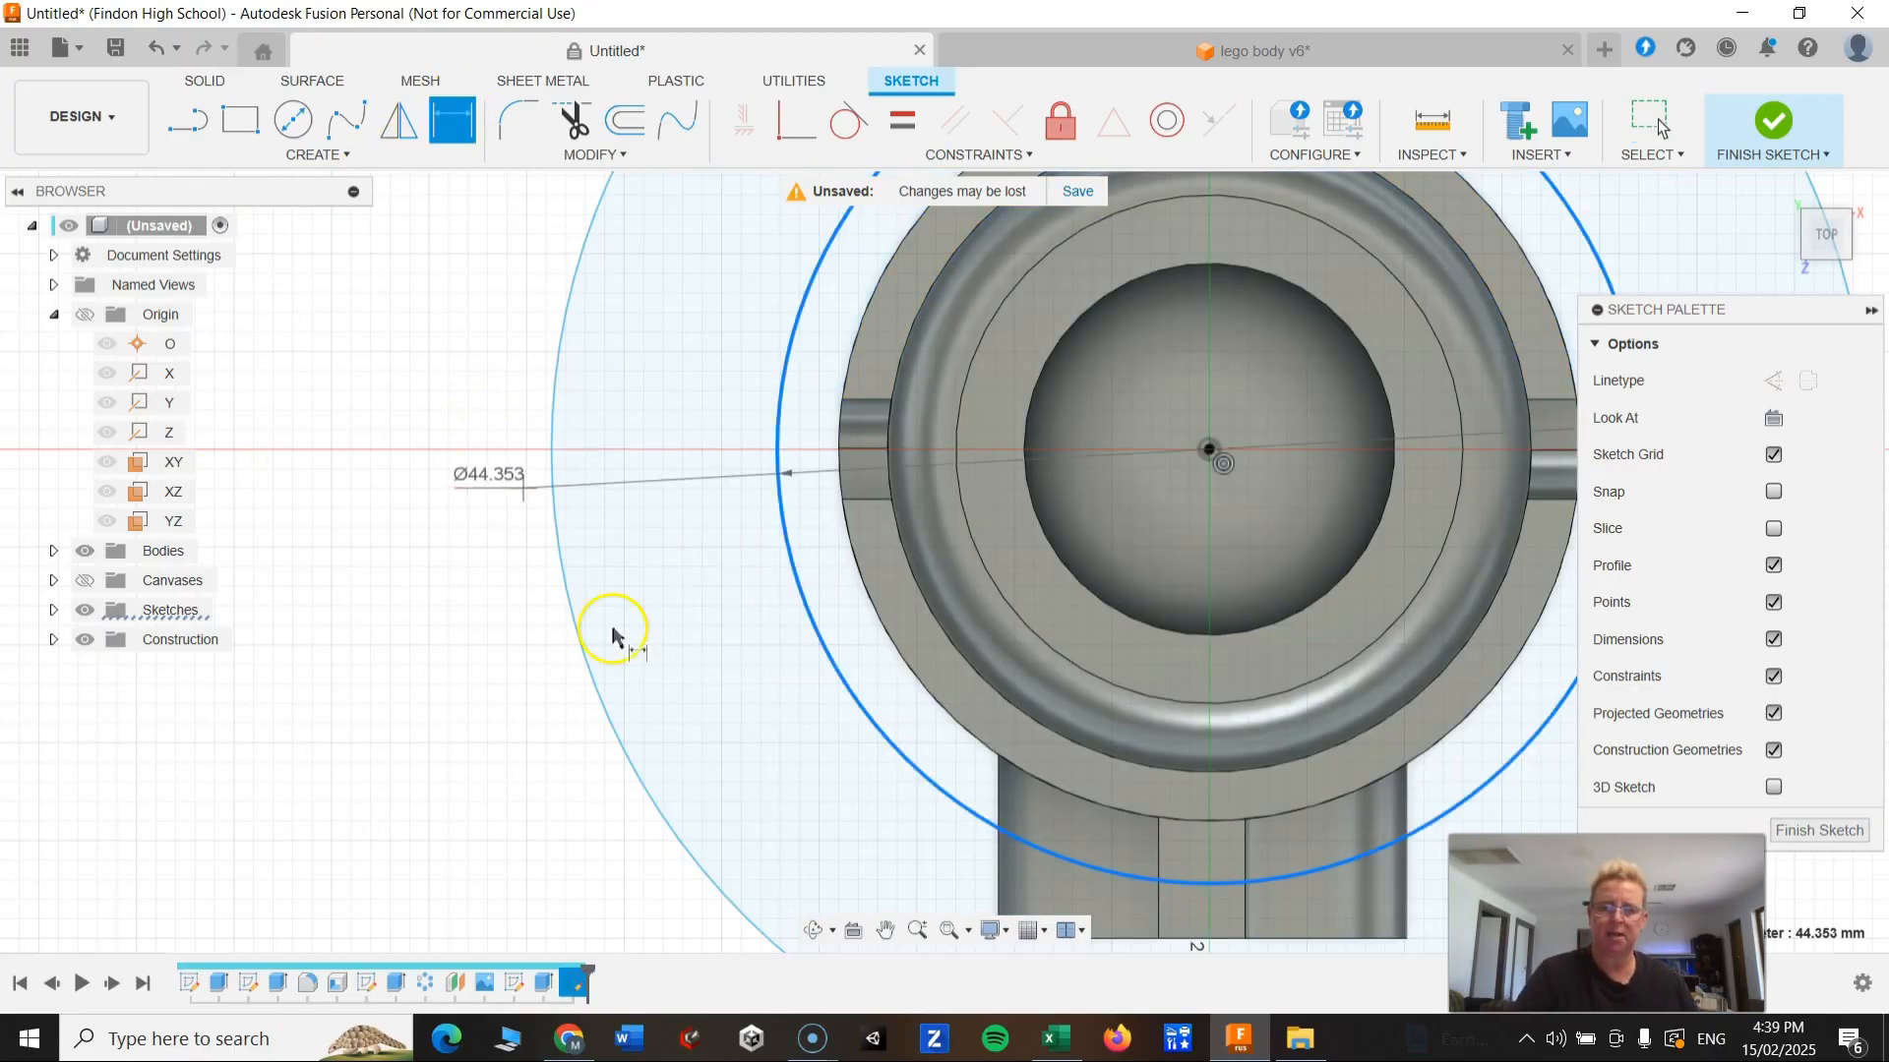
key(Escape)
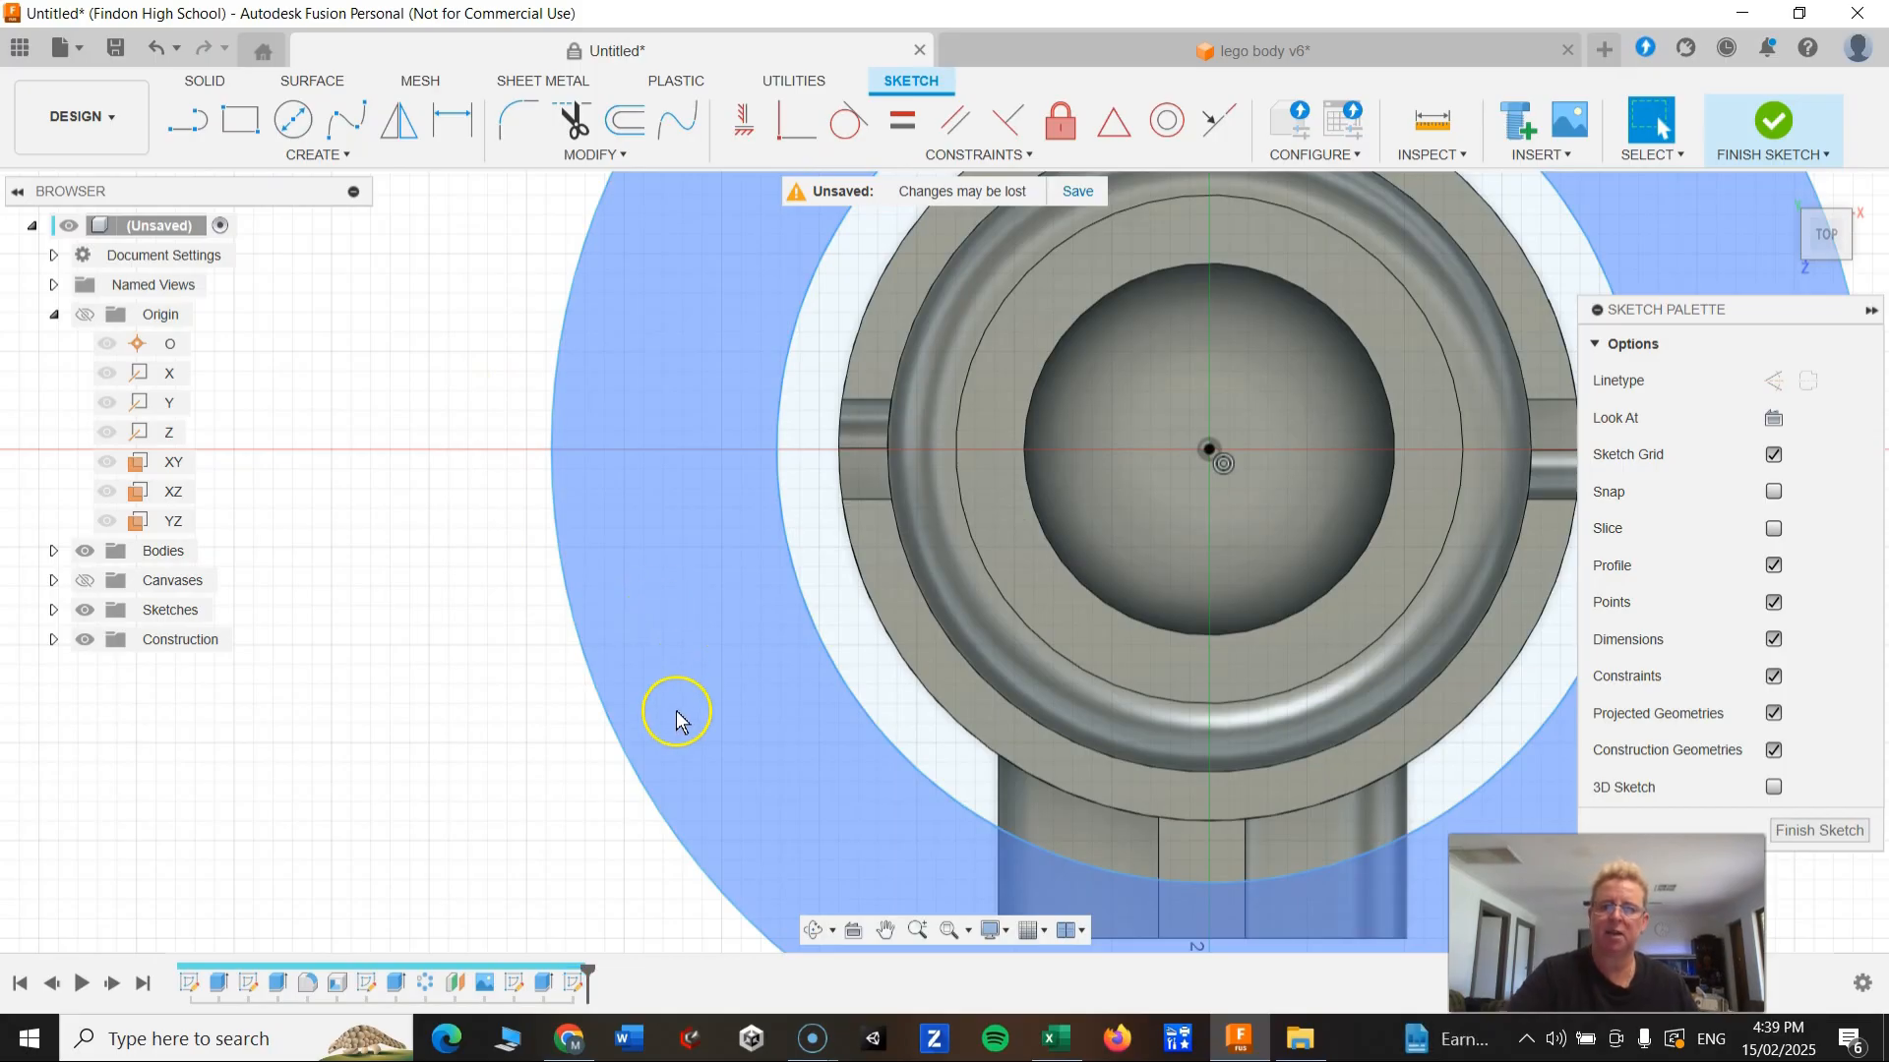
Step: Dimension the gap between the head's outer edge and the inner sketch circle as 2.5 mm
key(d)
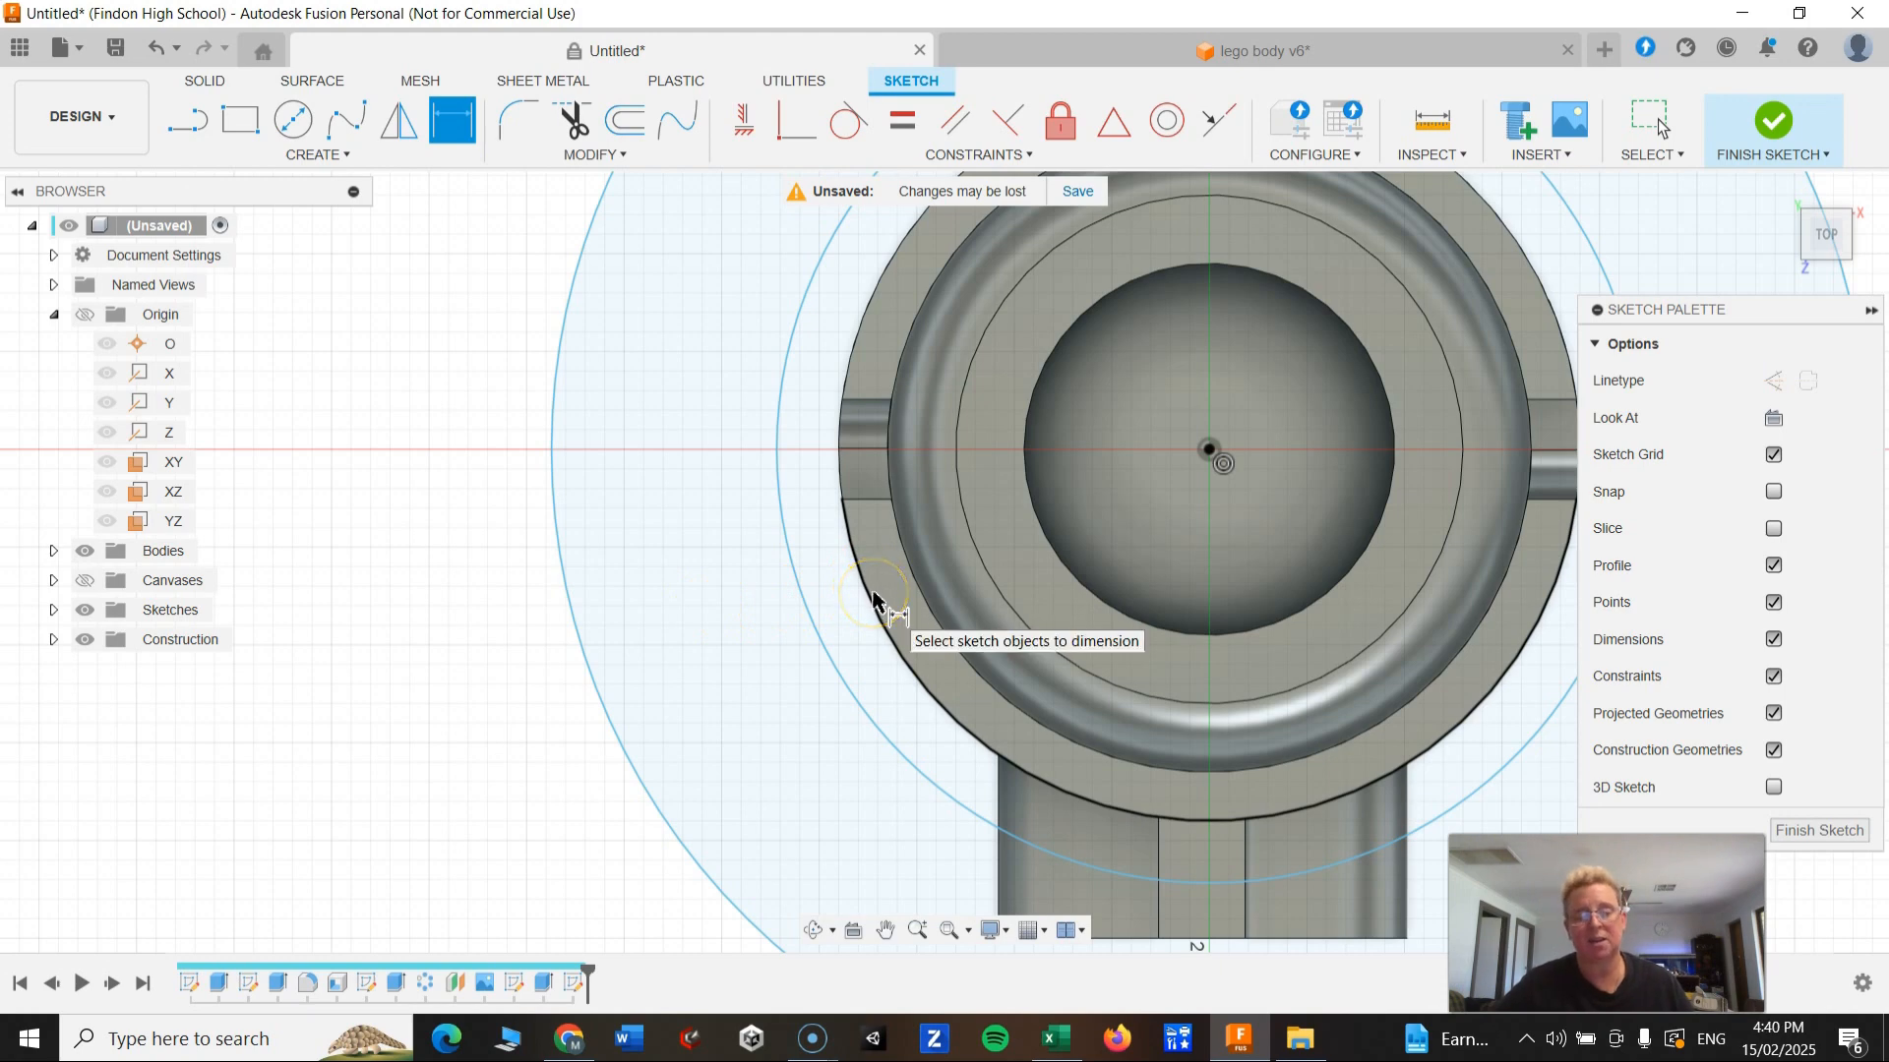
scroll(873, 593, up, 1)
scroll(875, 595, down, 5)
scroll(874, 593, up, 4)
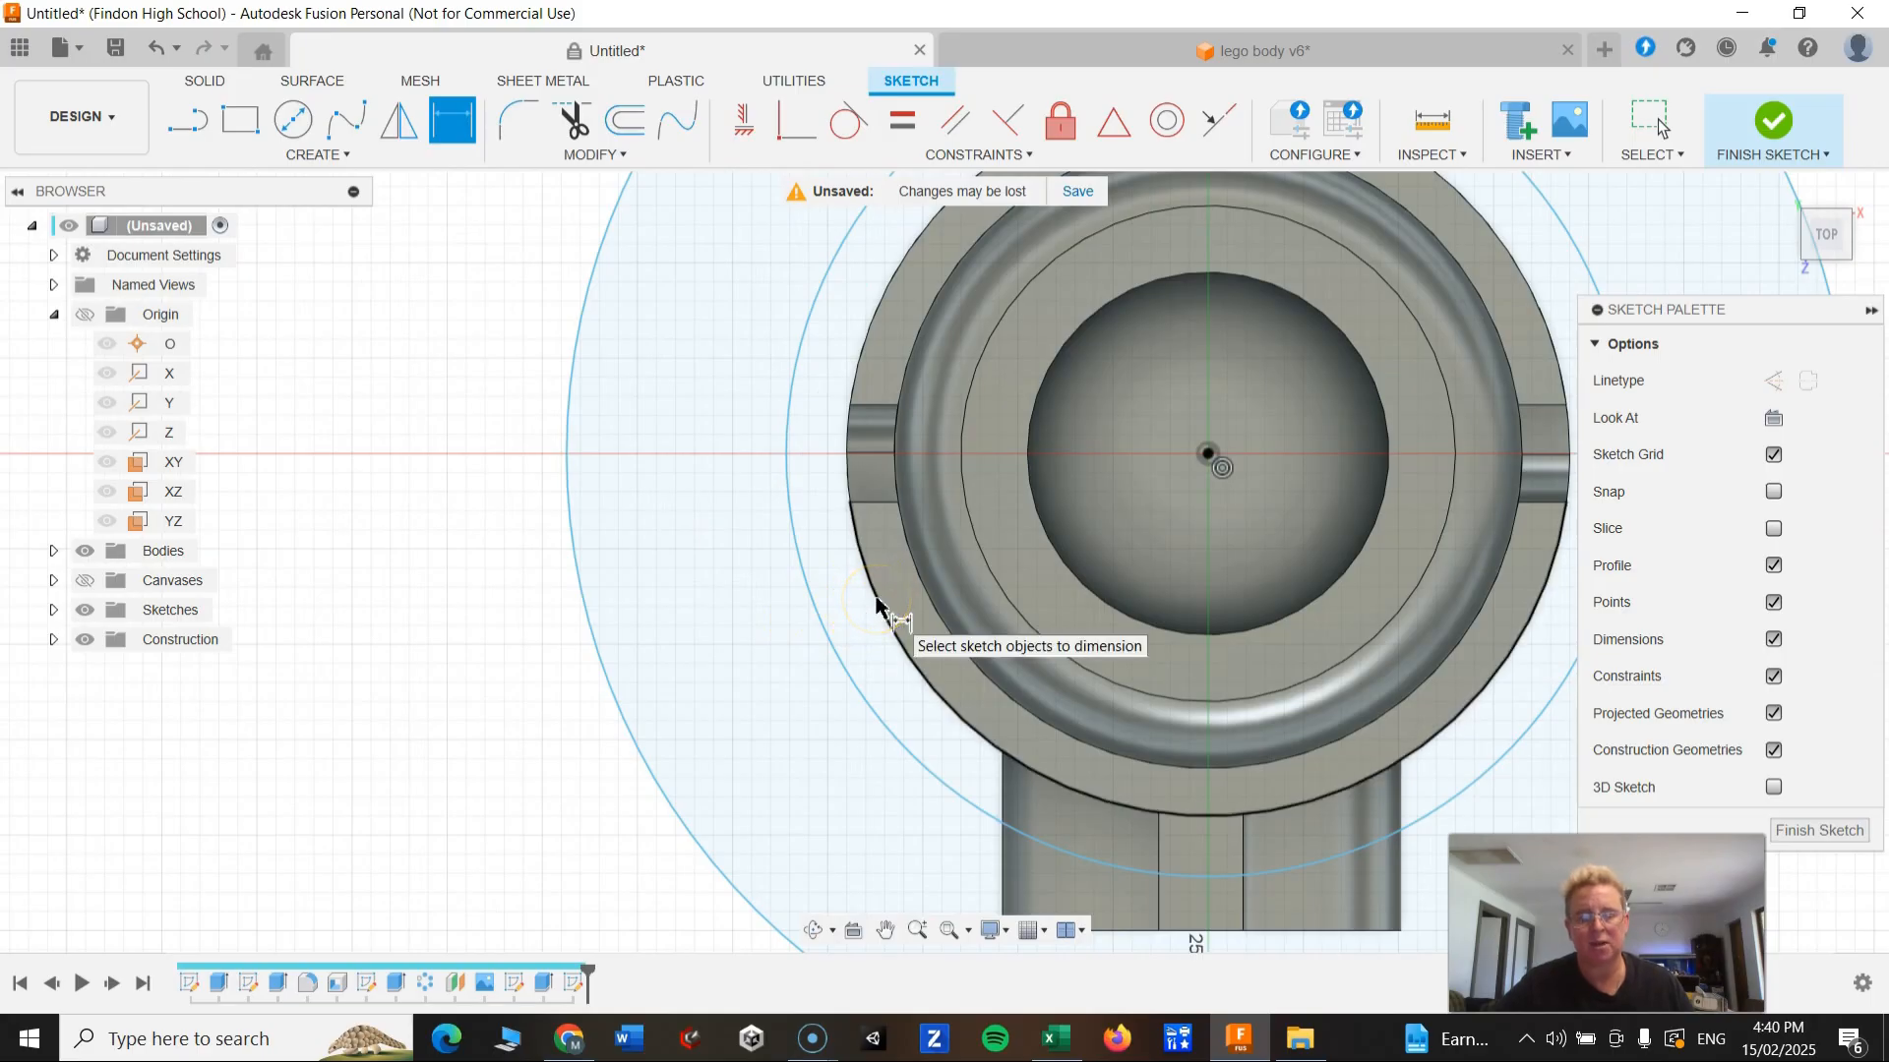
click(864, 600)
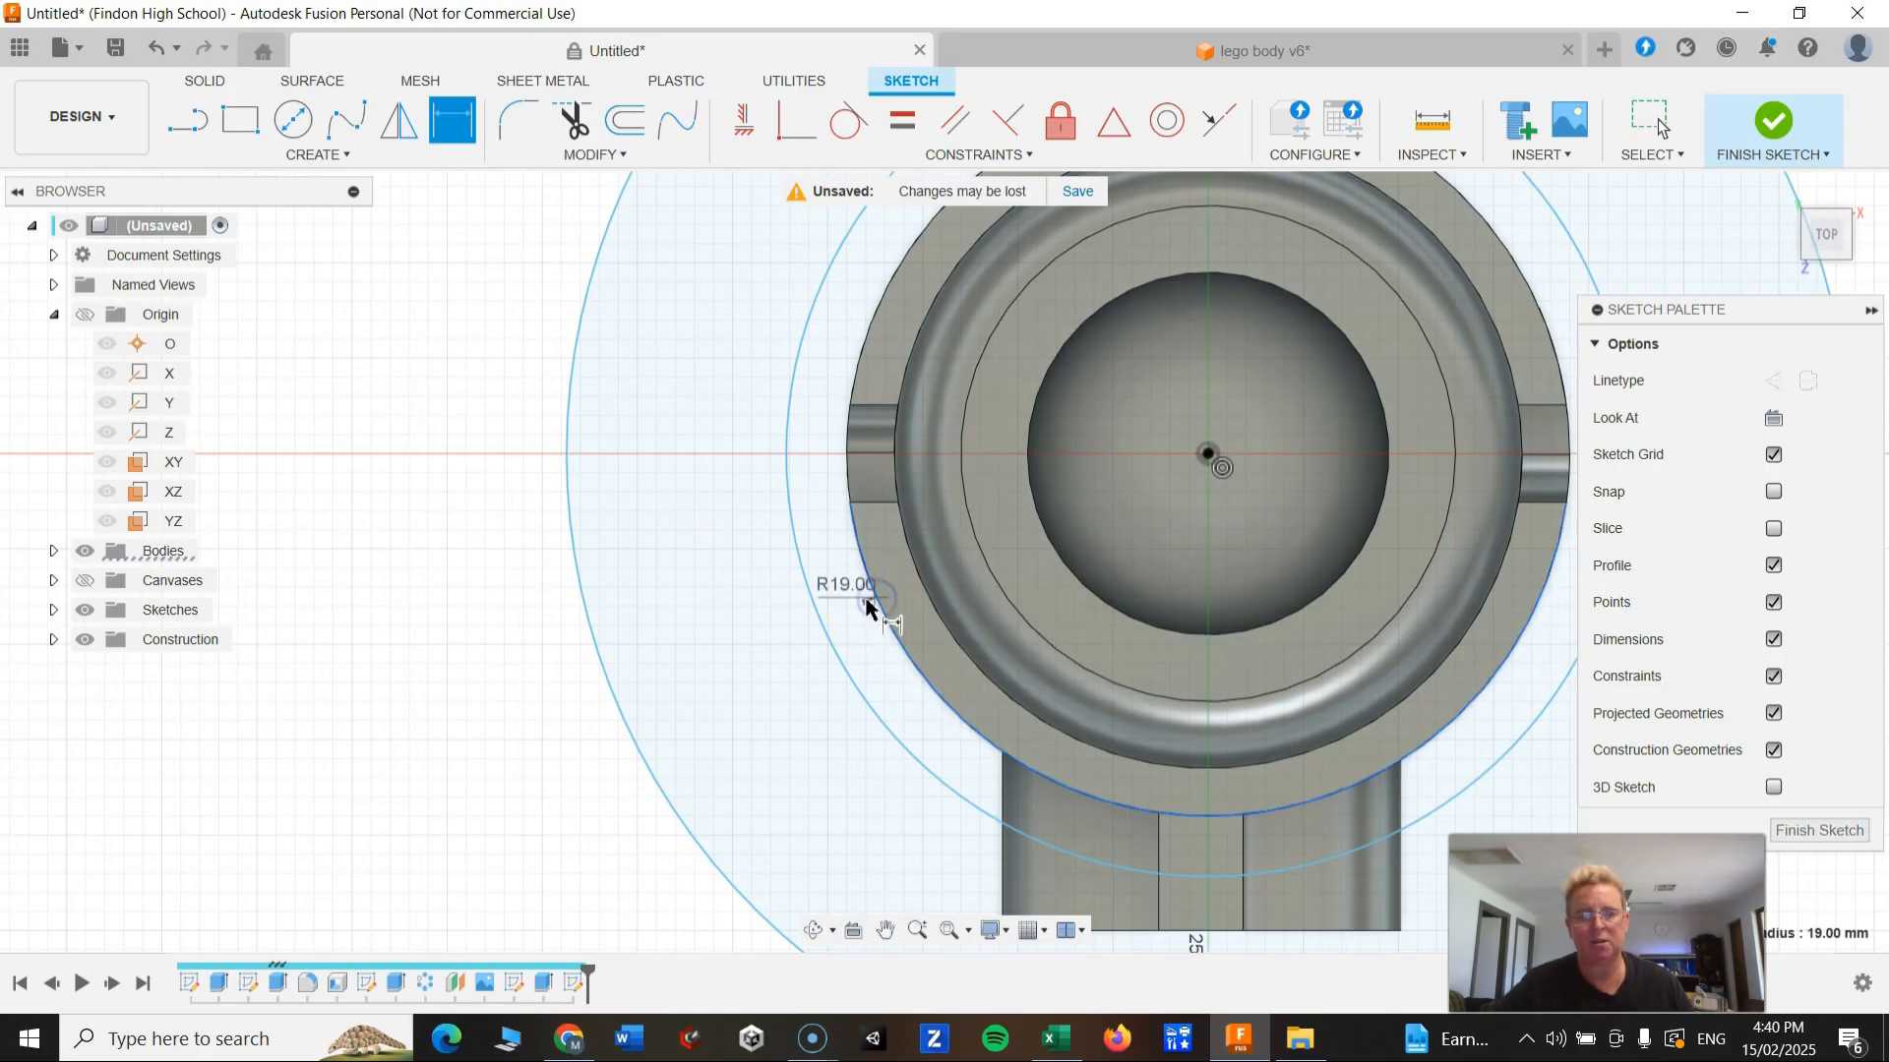
click(824, 628)
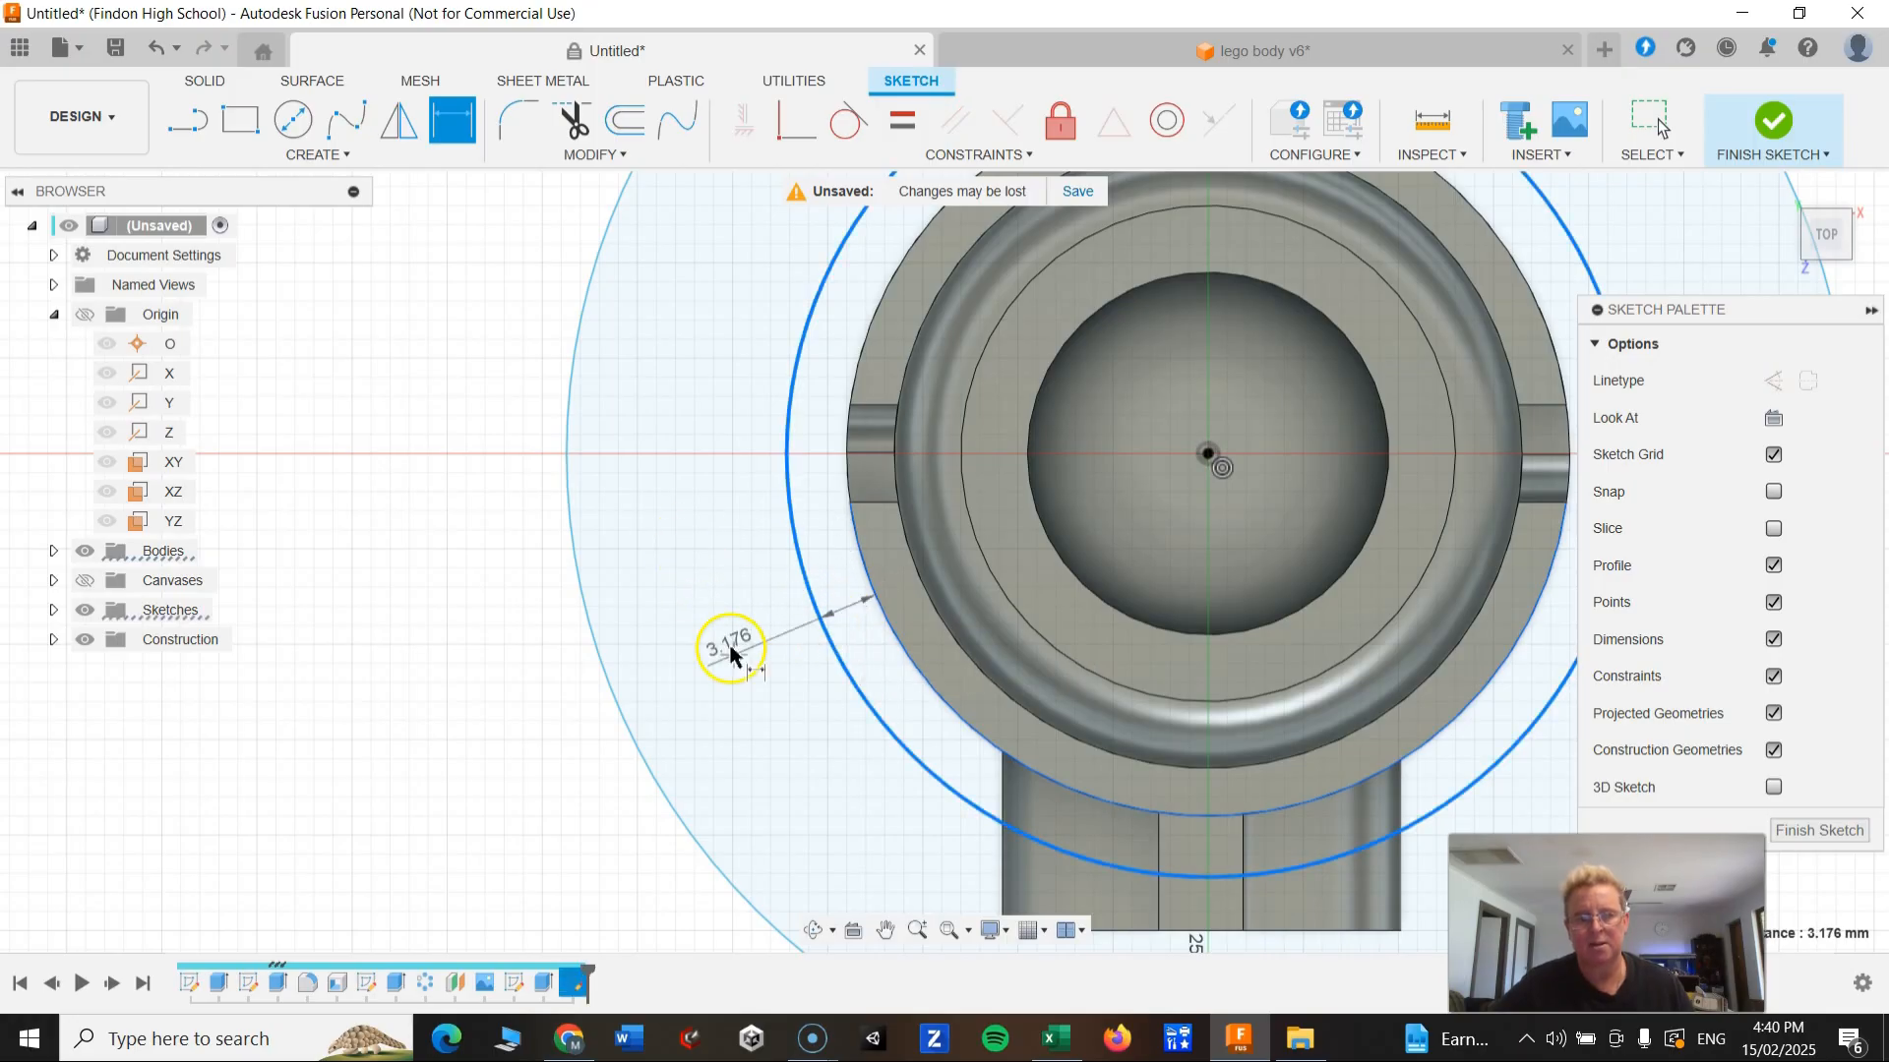
click(719, 667)
text(2)
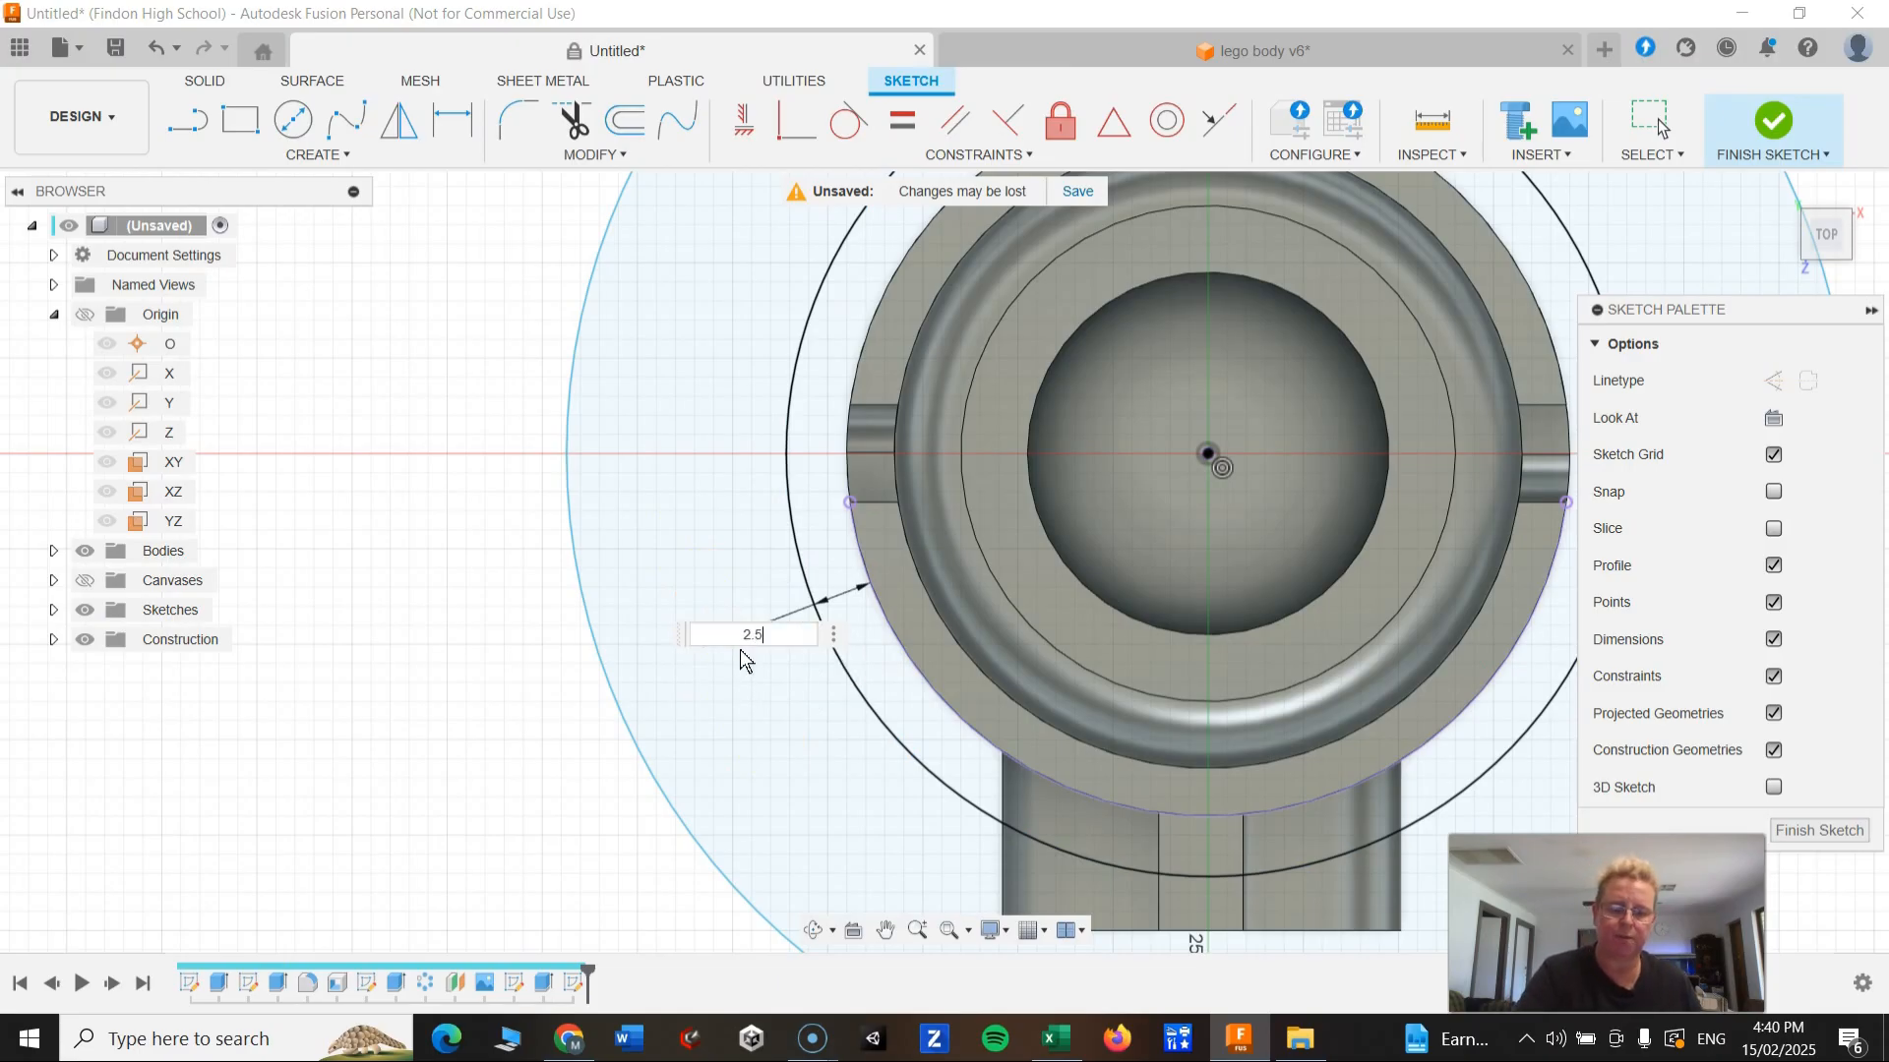
text(.5)
key(Return)
scroll(777, 718, down, 5)
click(865, 712)
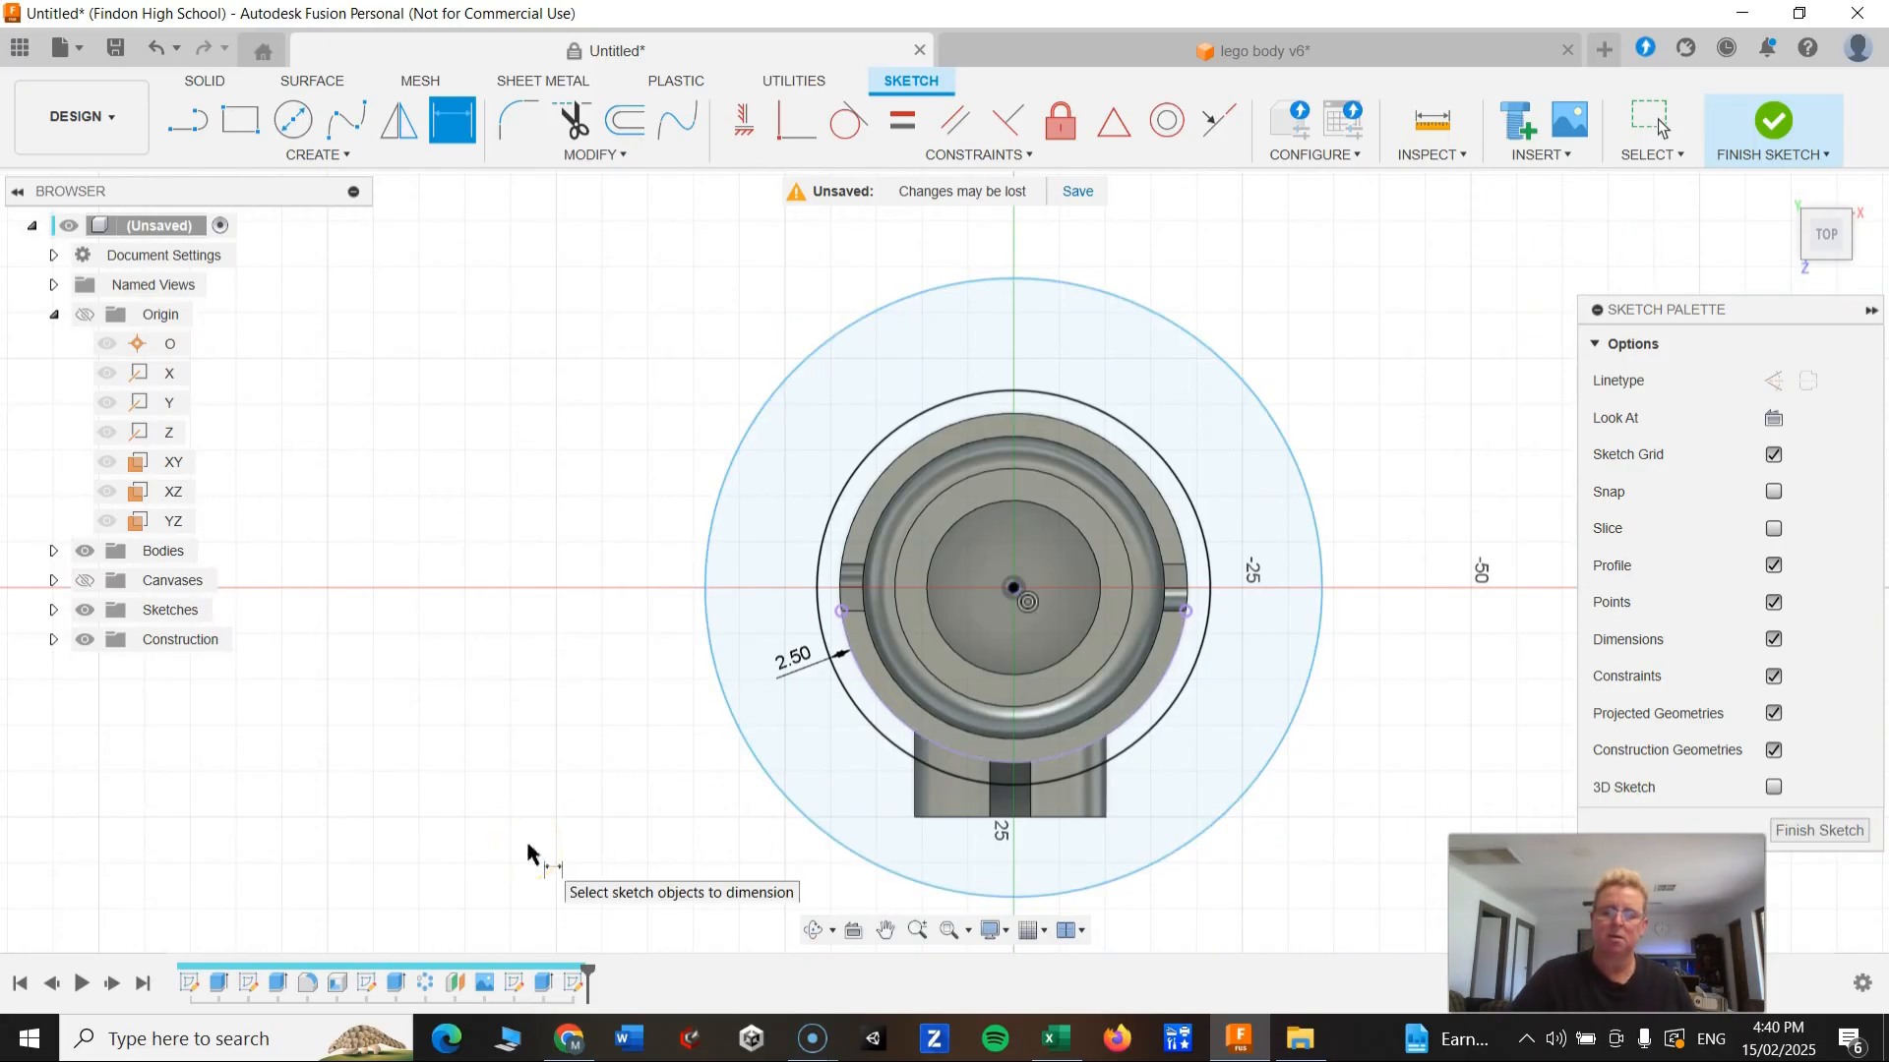
Step: Extrude the ring between the two circles -45 mm down past the head as a Cut to trim the face features
key(e)
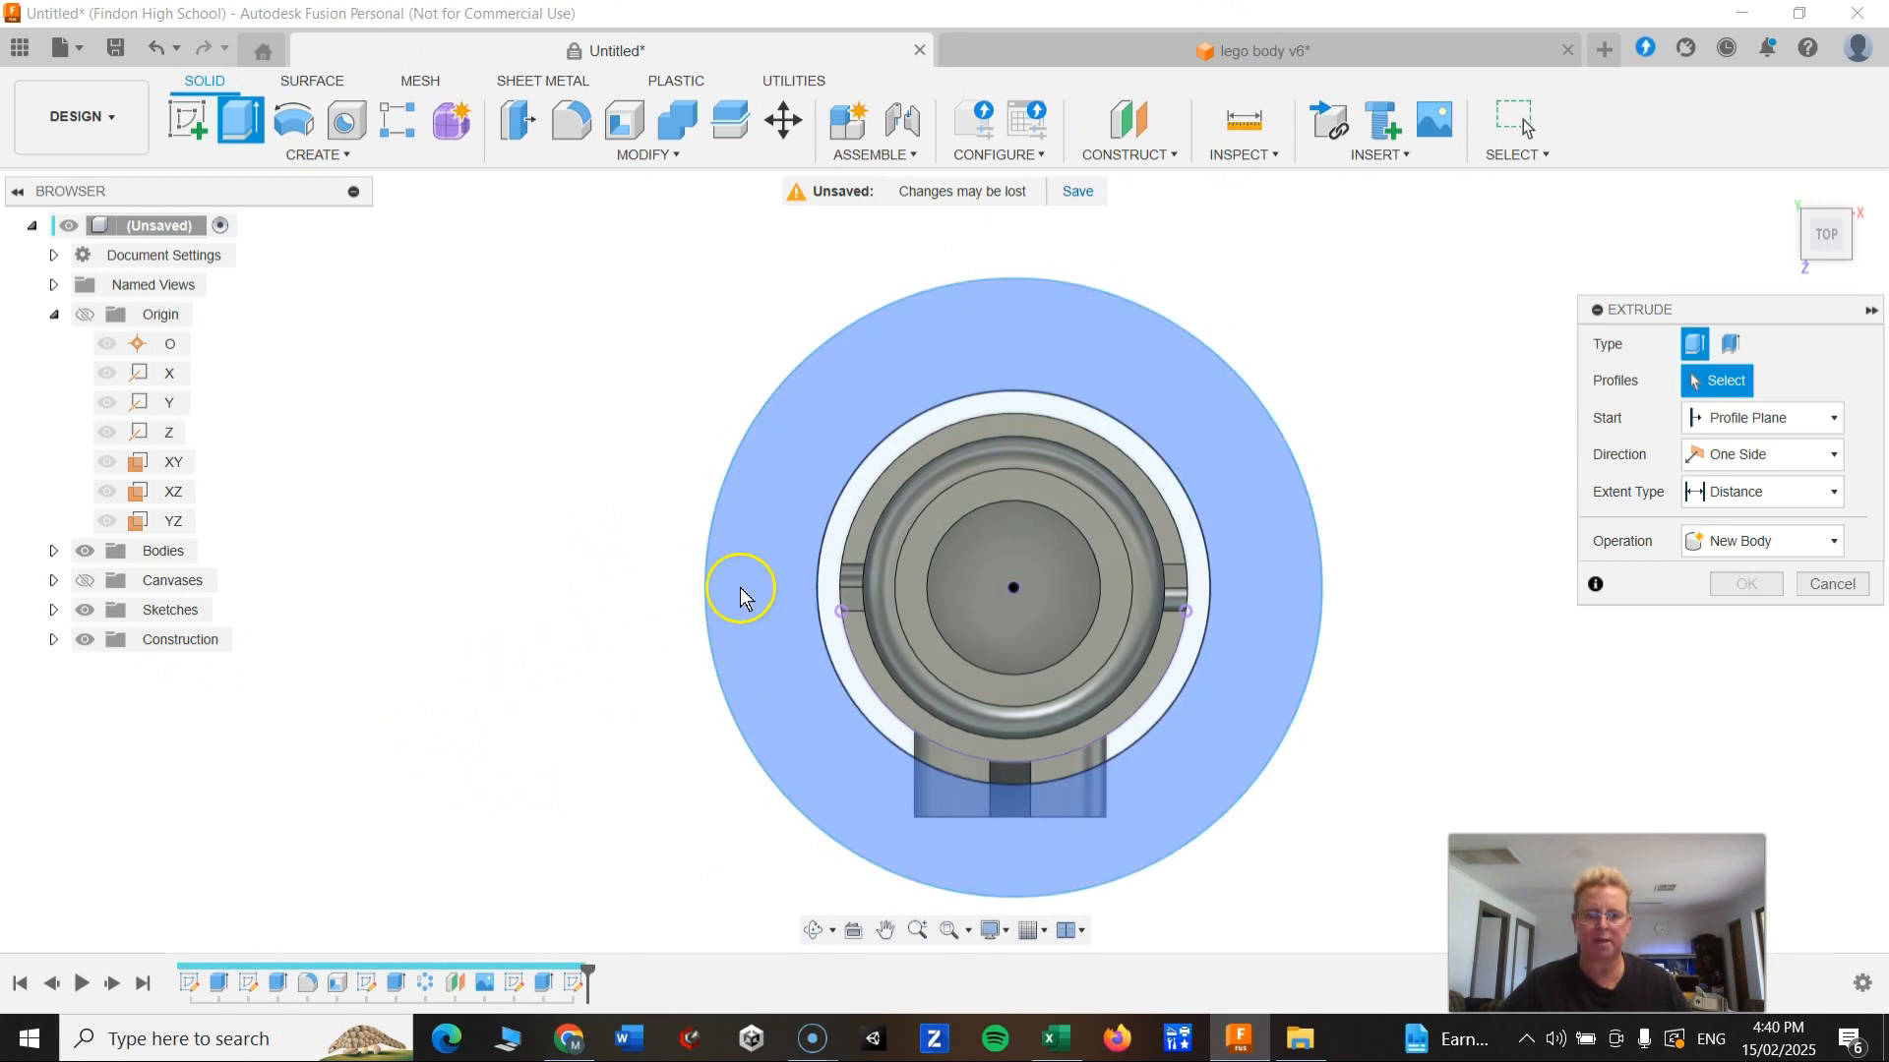
click(774, 597)
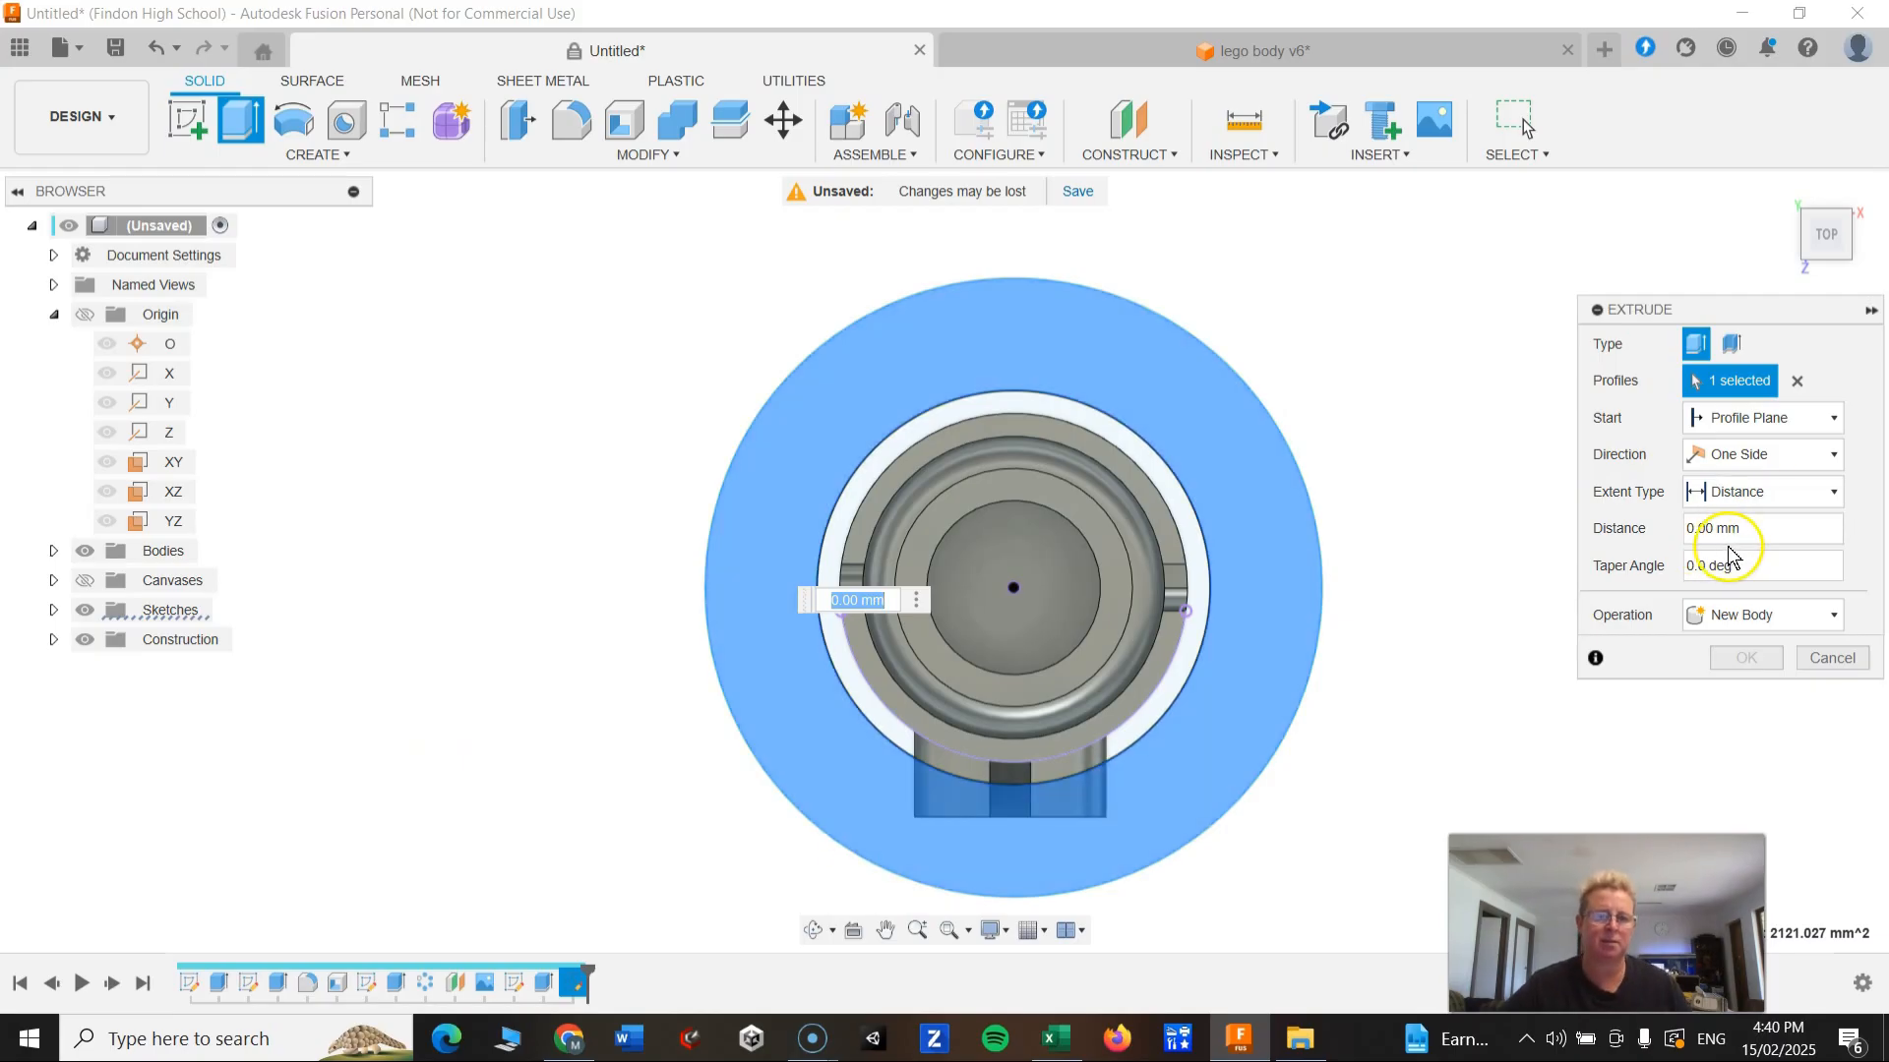
shift+middle_drag(1237, 815, 1231, 617)
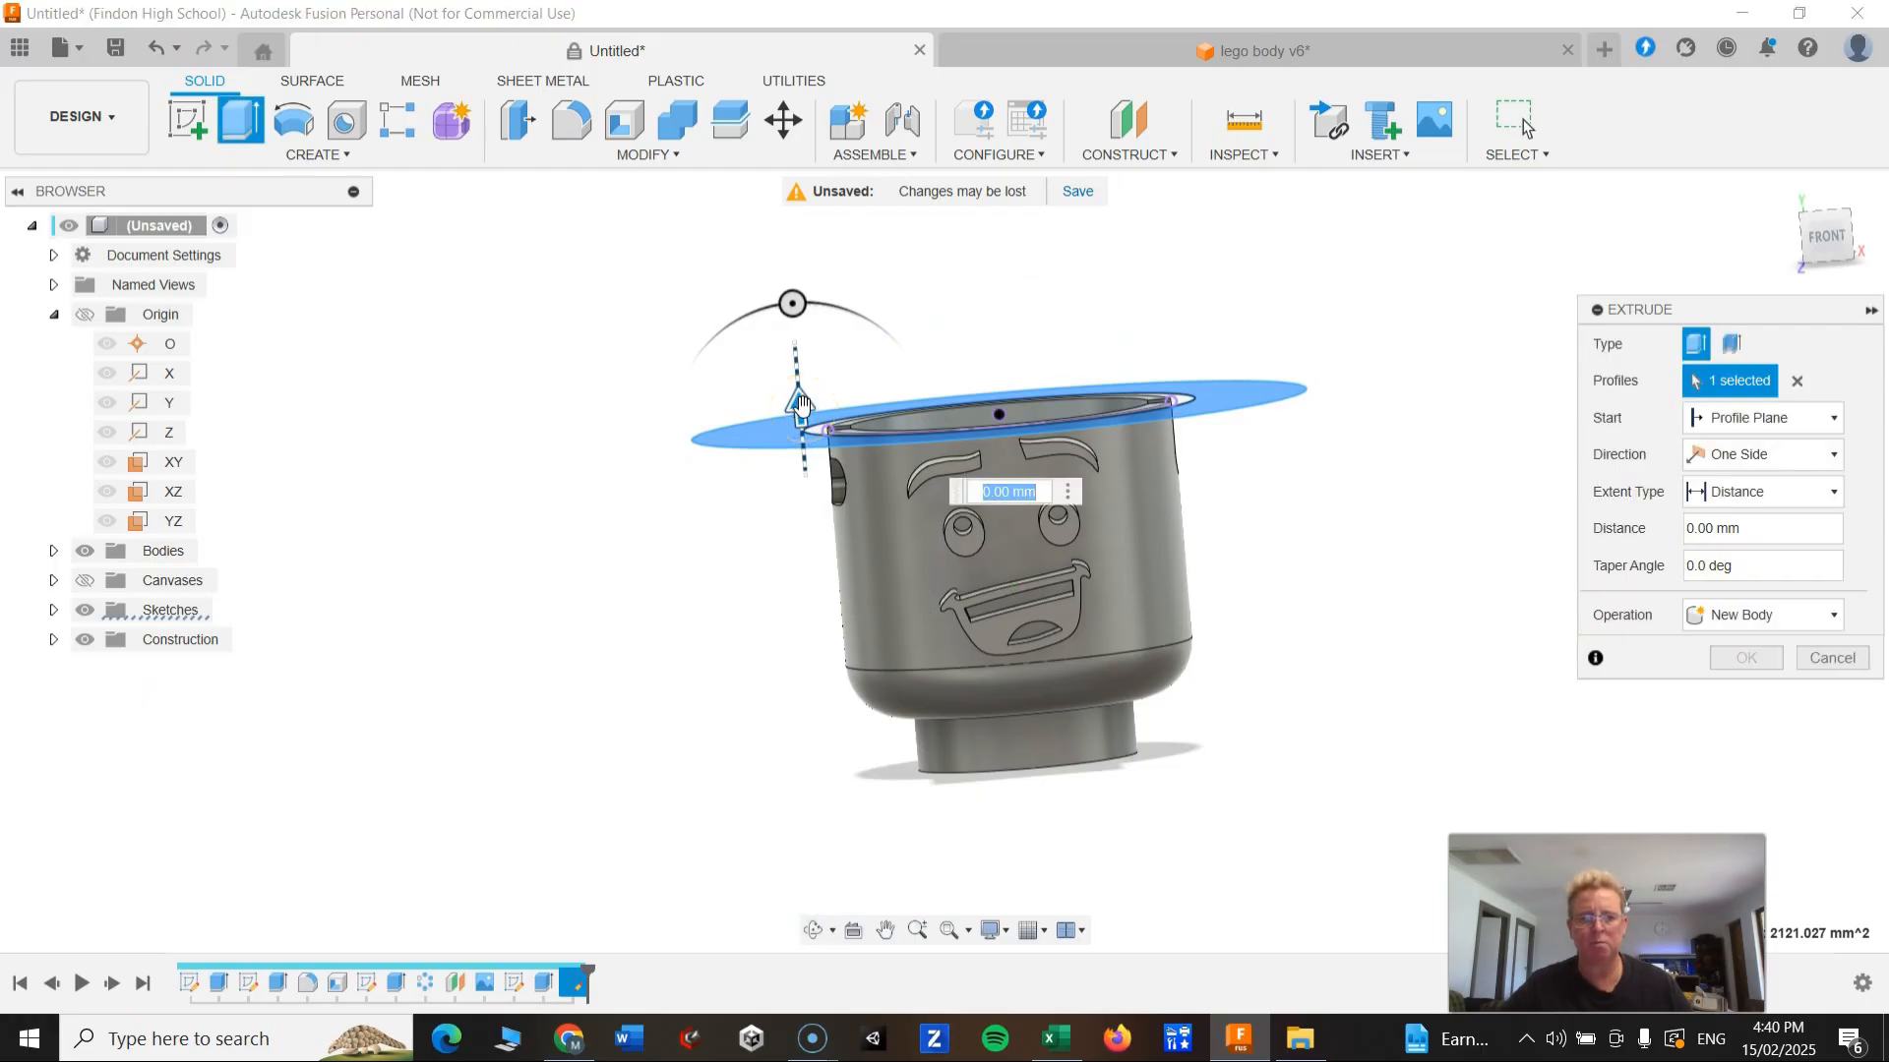
drag(802, 403, 841, 822)
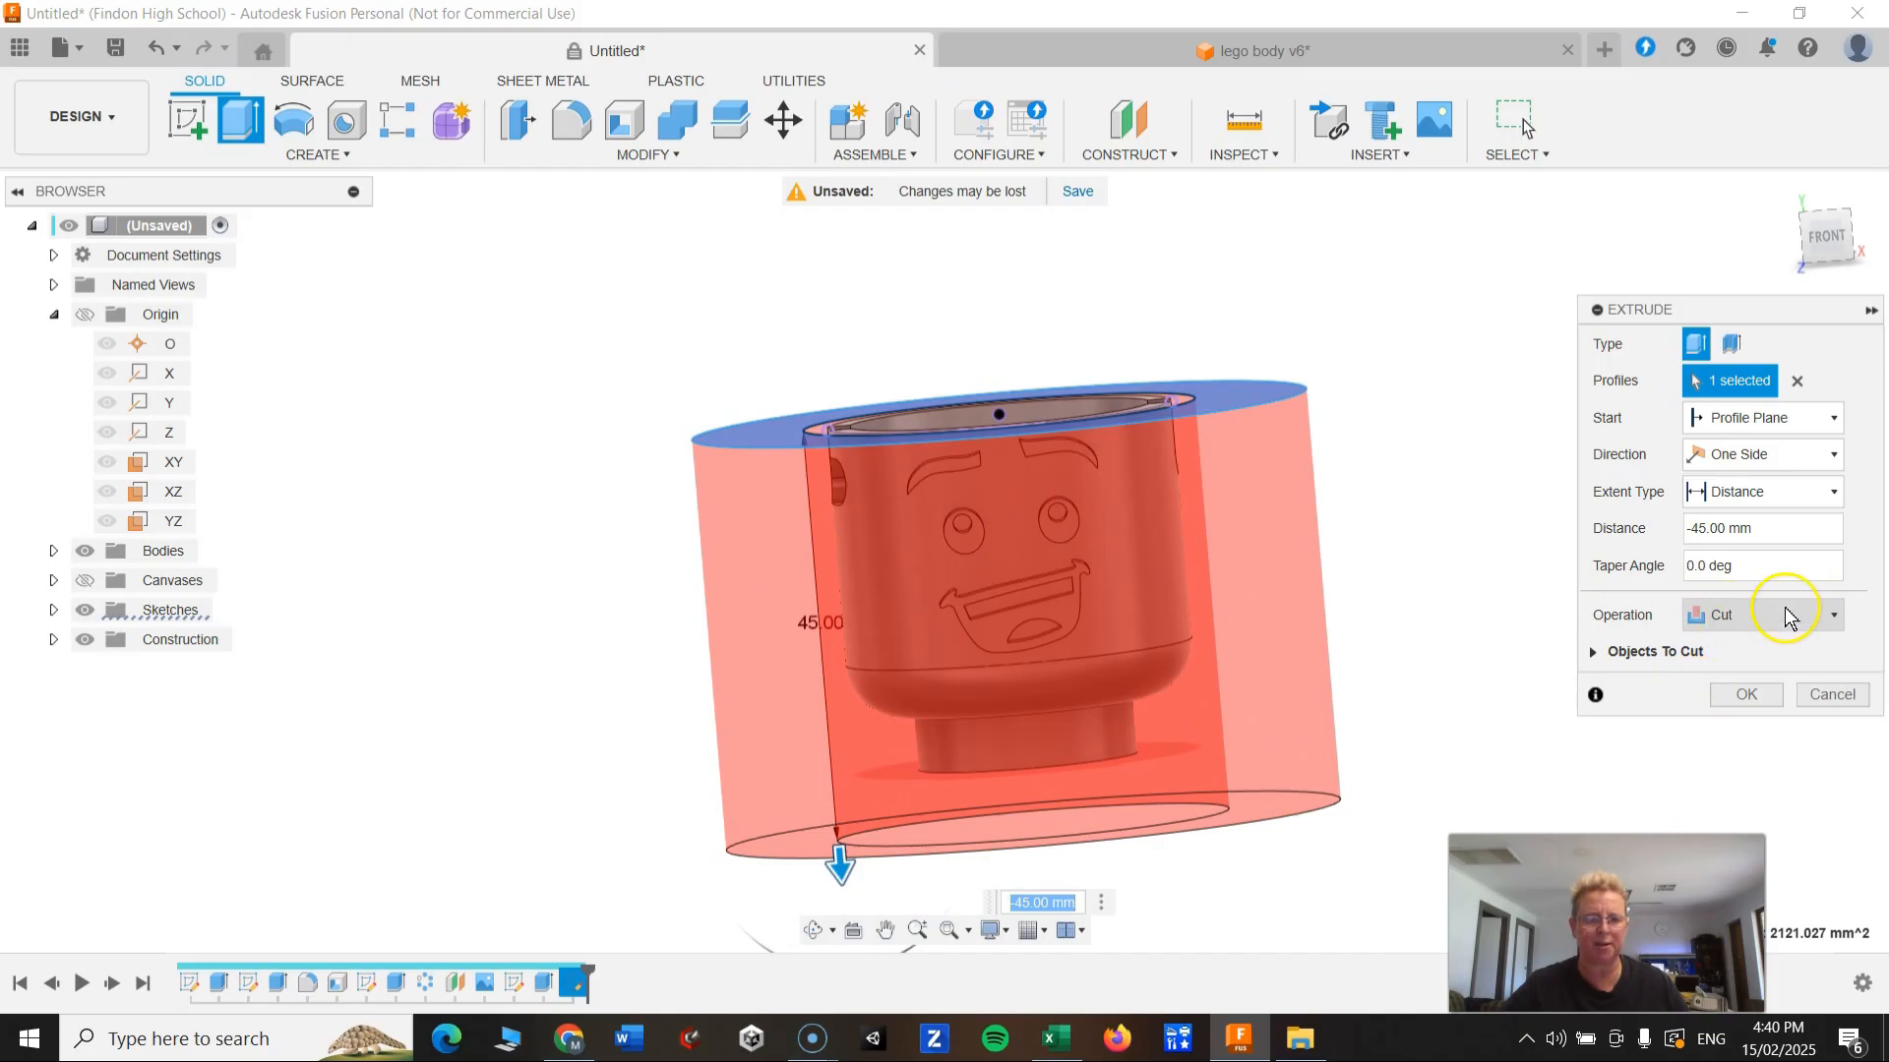
click(1746, 695)
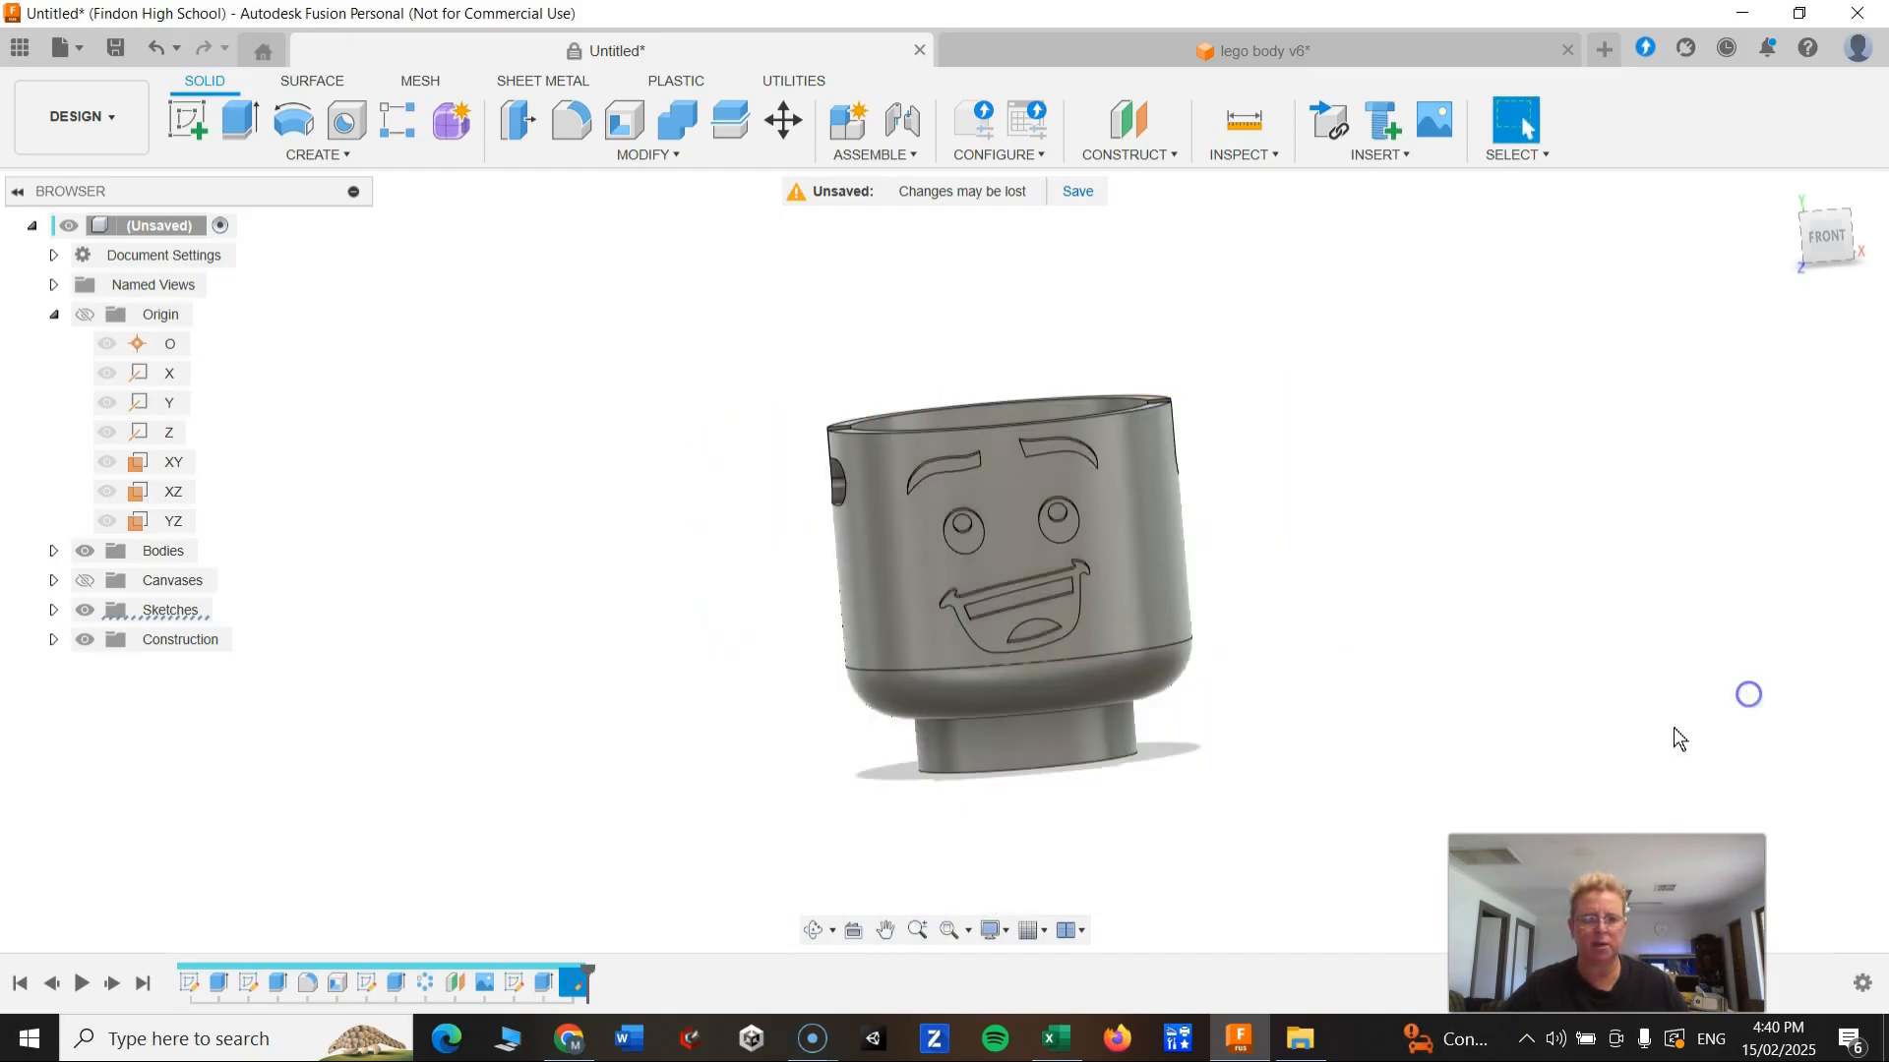
shift+middle_drag(1276, 605, 1340, 615)
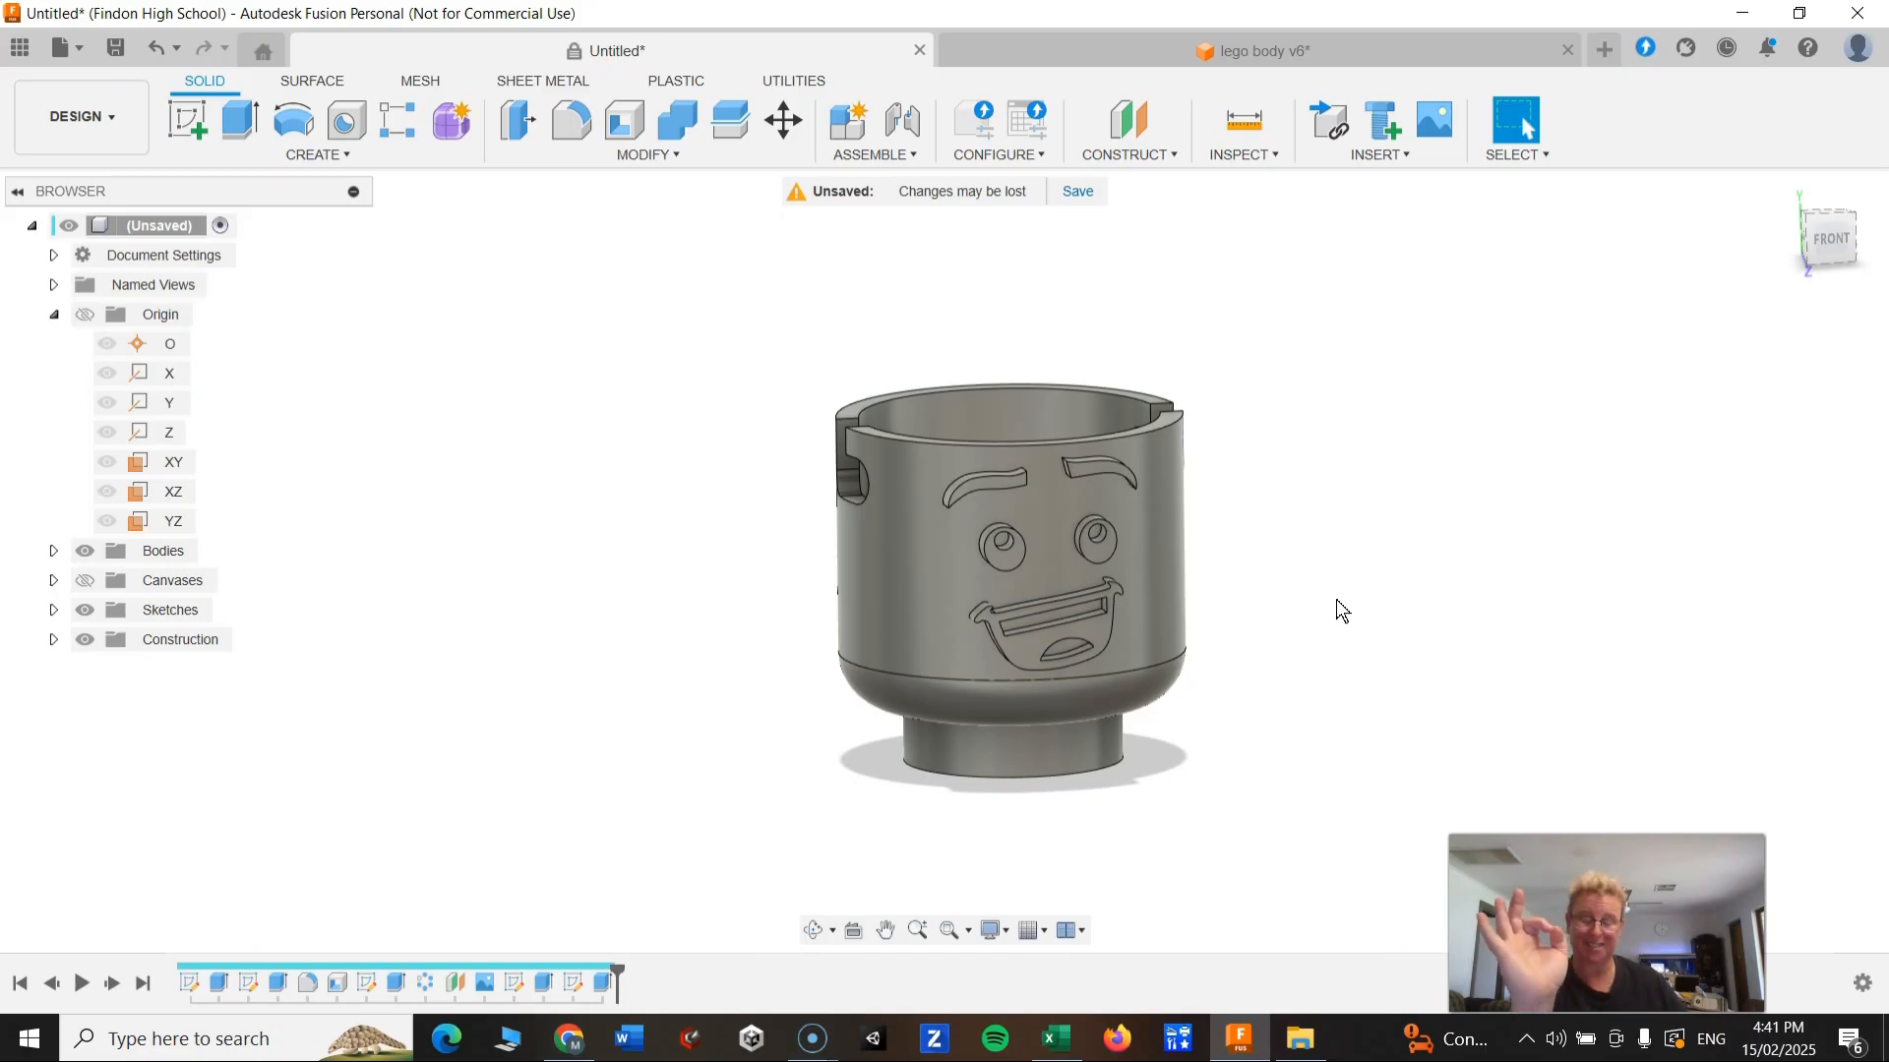
shift+middle_drag(1341, 610, 1299, 594)
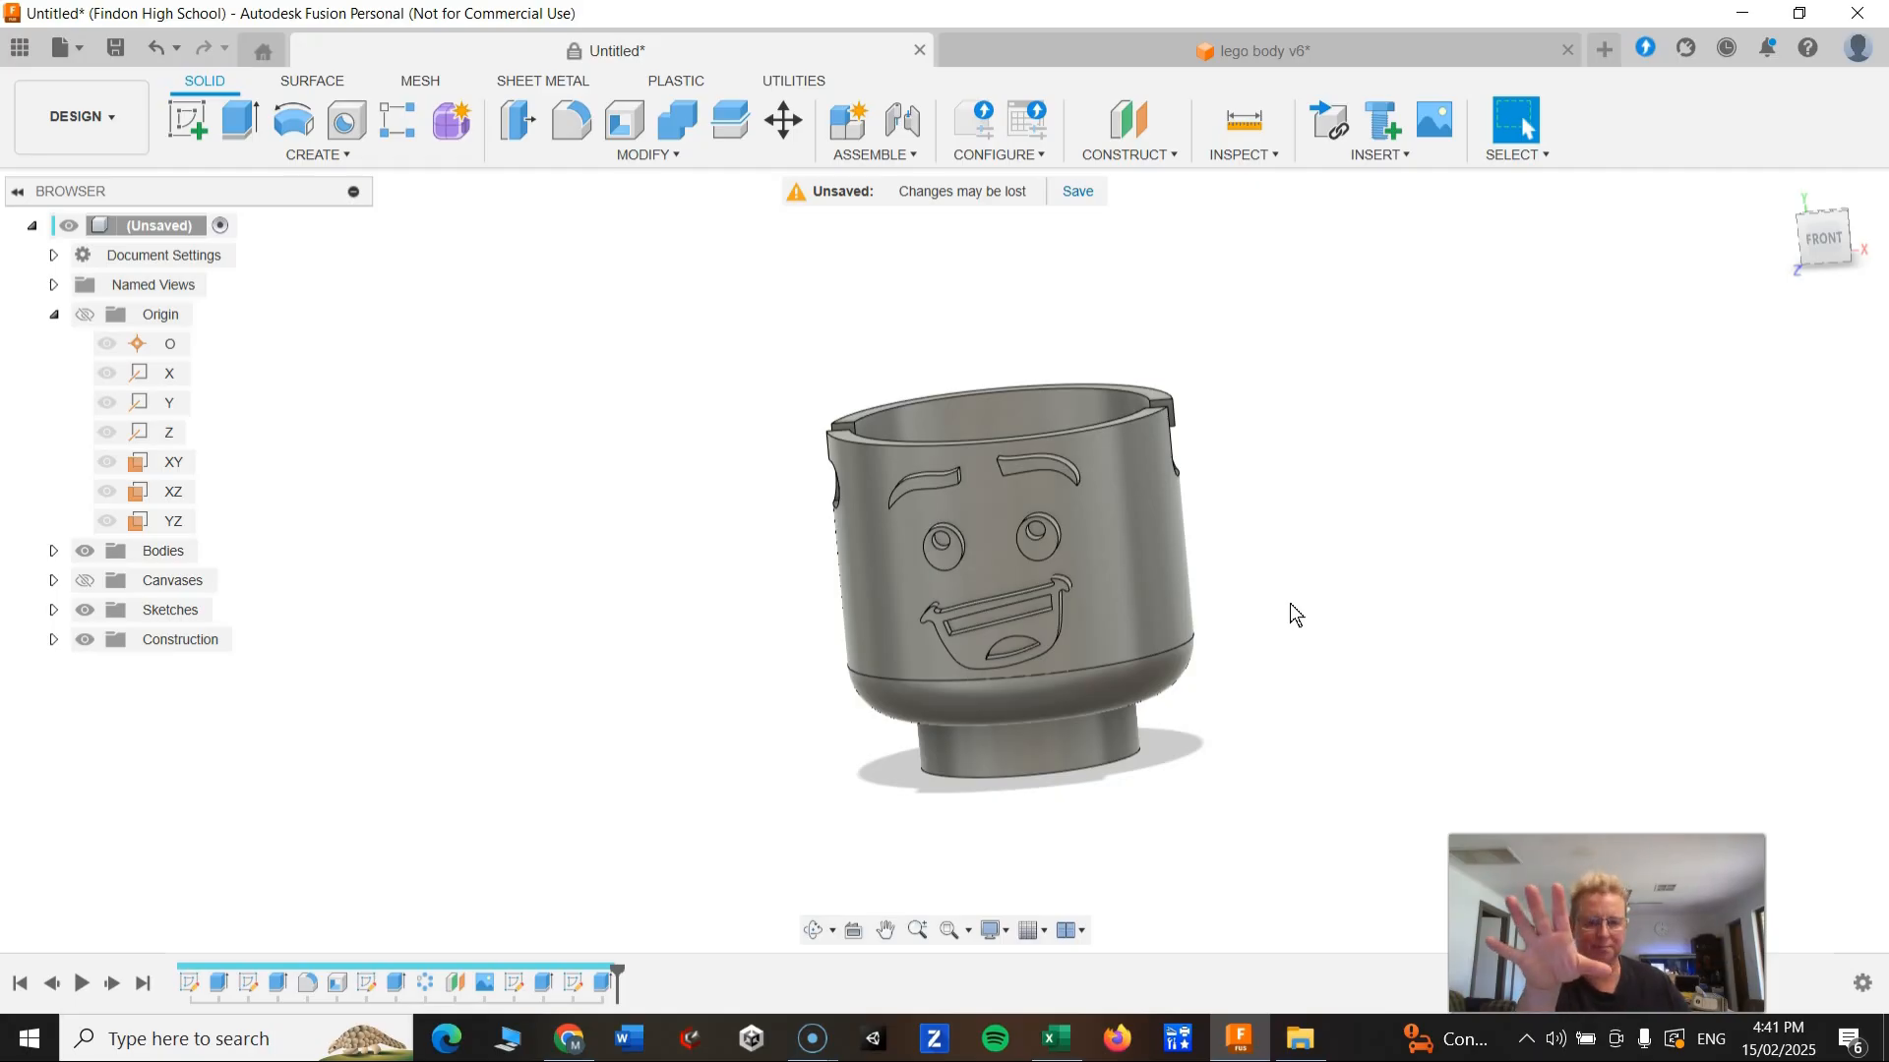
Step: Open the Appearance settings for the head, set them to apply to faces and move the dialog up to expose the material library
click(1319, 604)
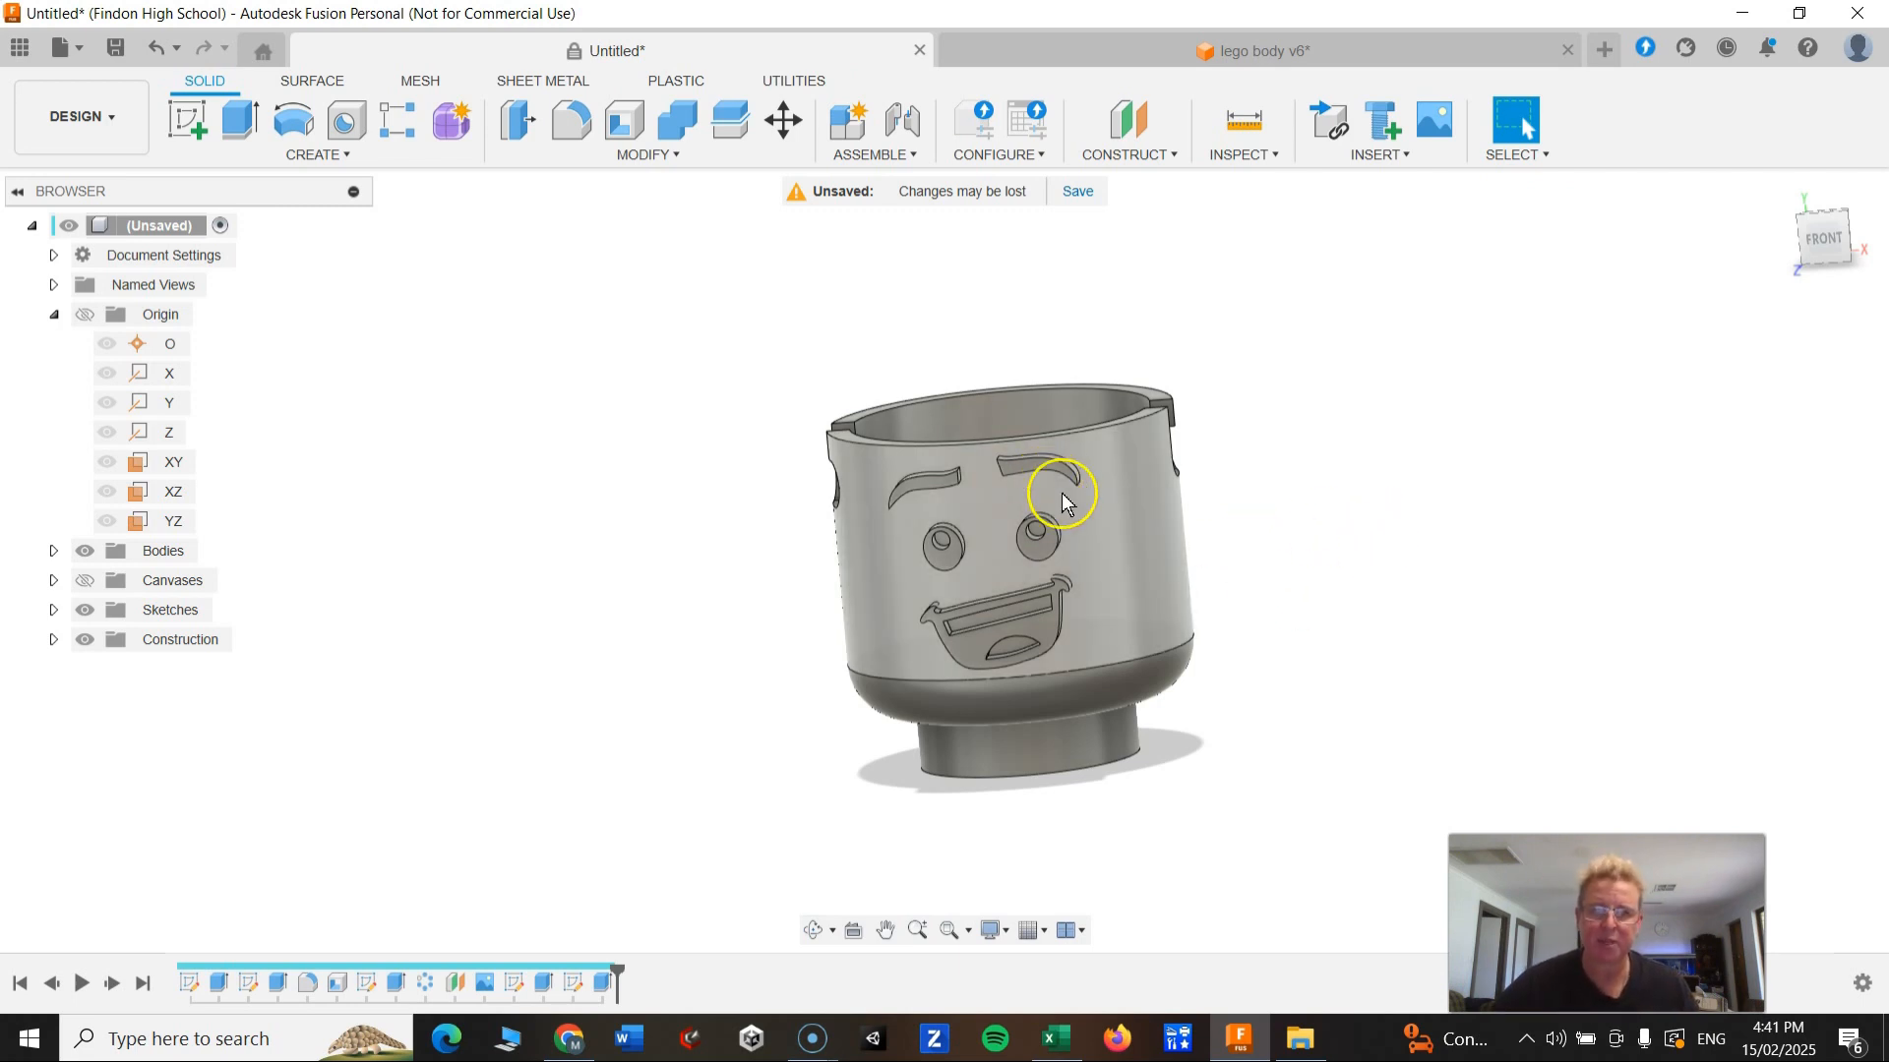
right_click(1130, 538)
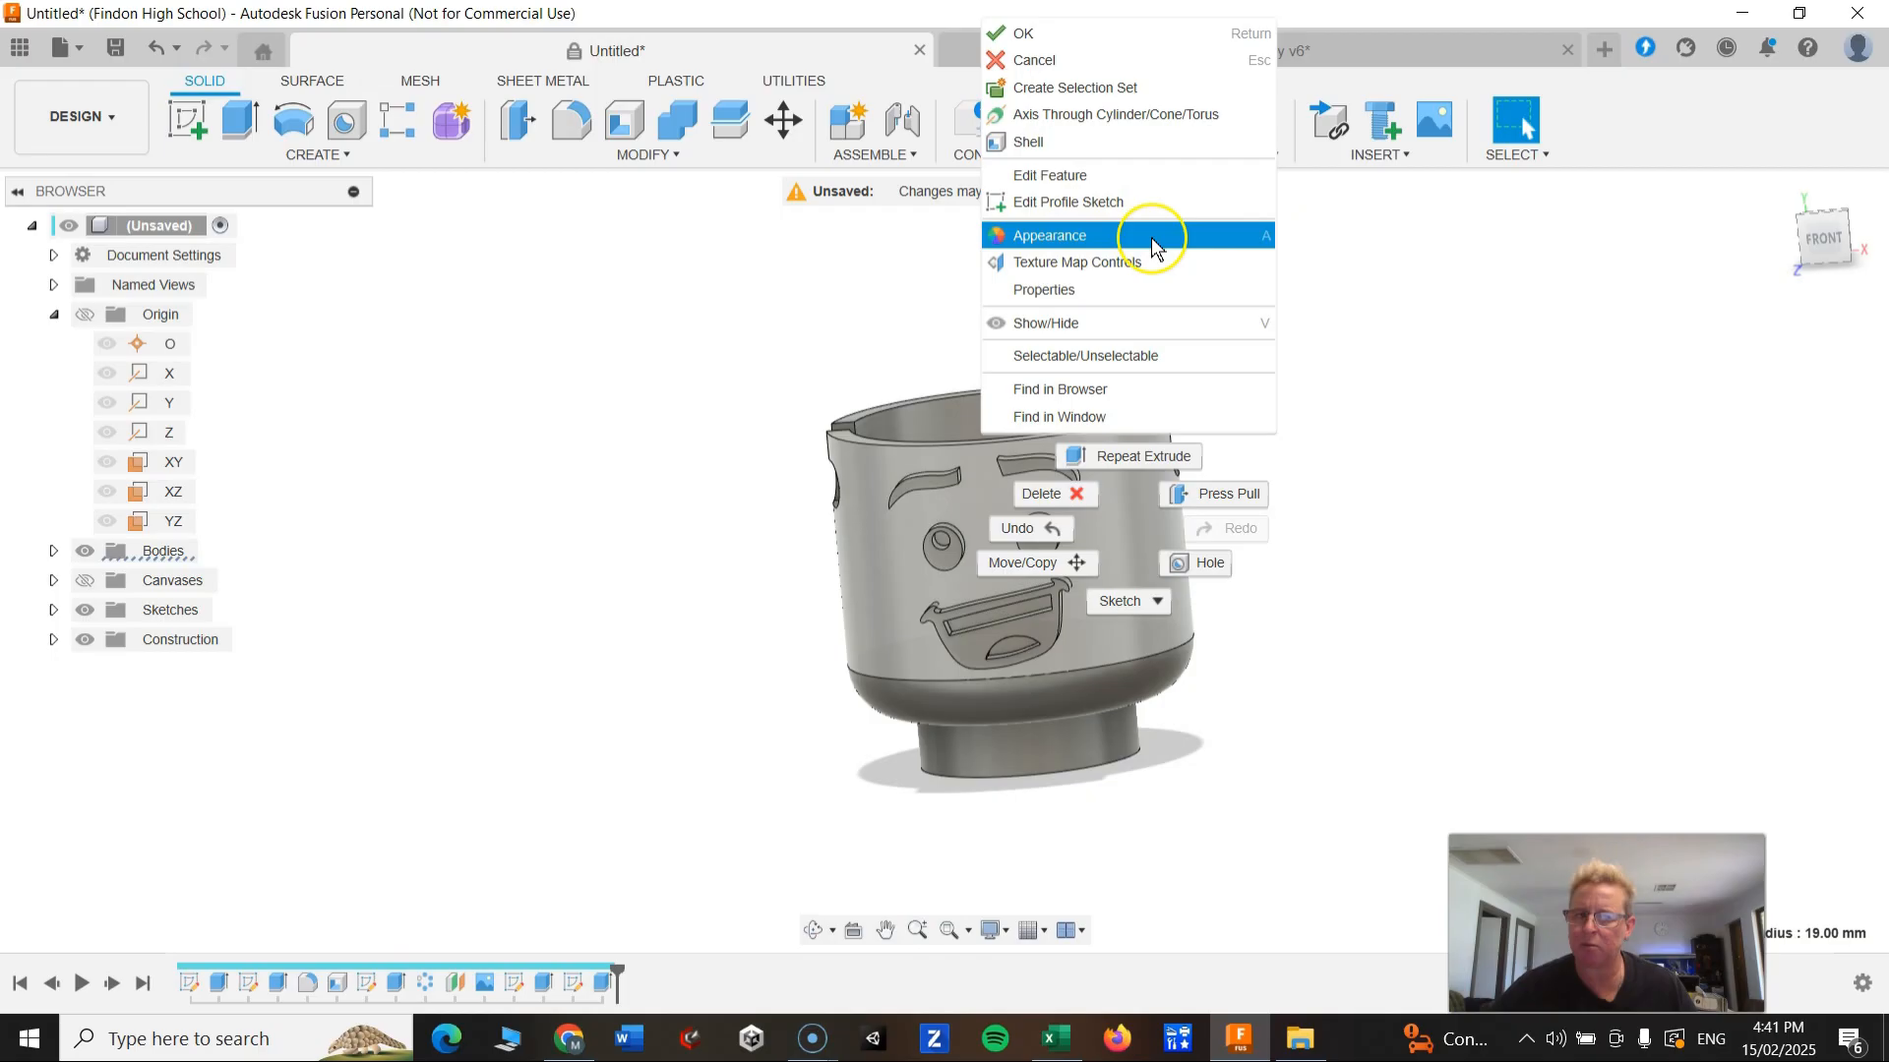
click(1043, 236)
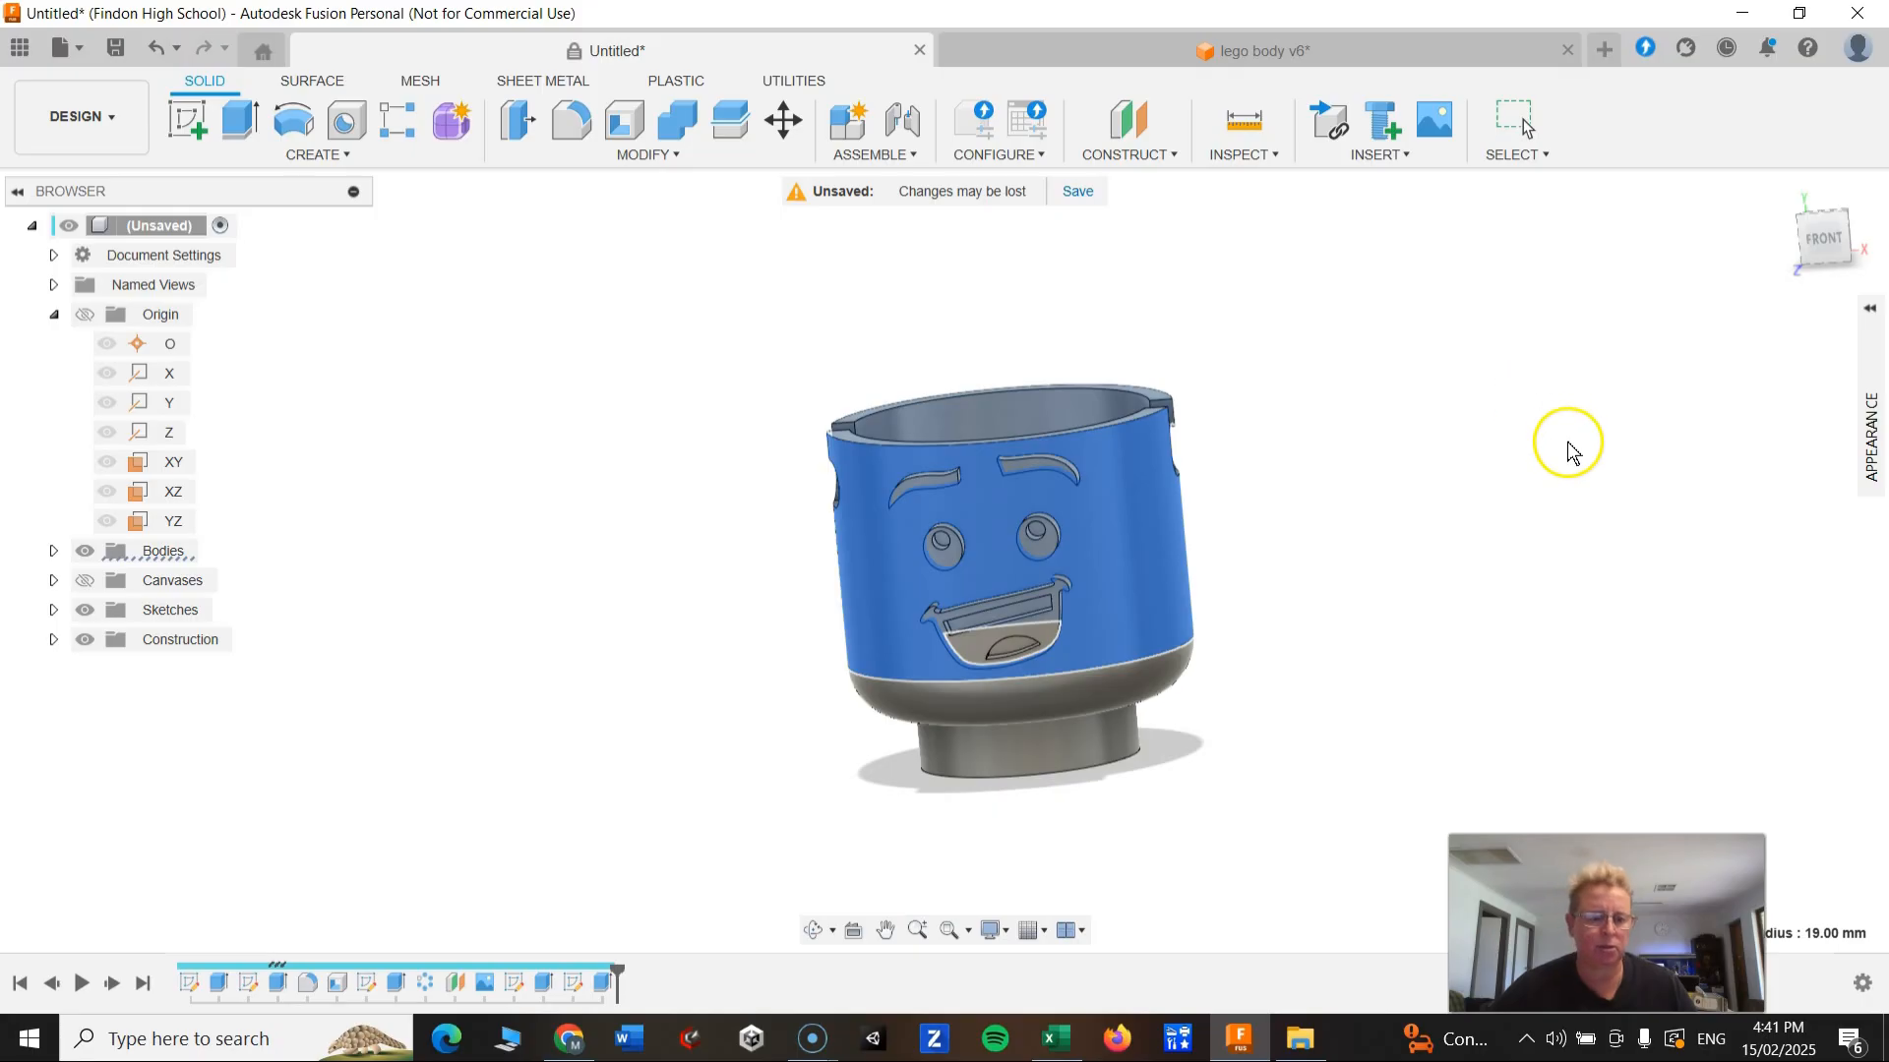
click(1875, 452)
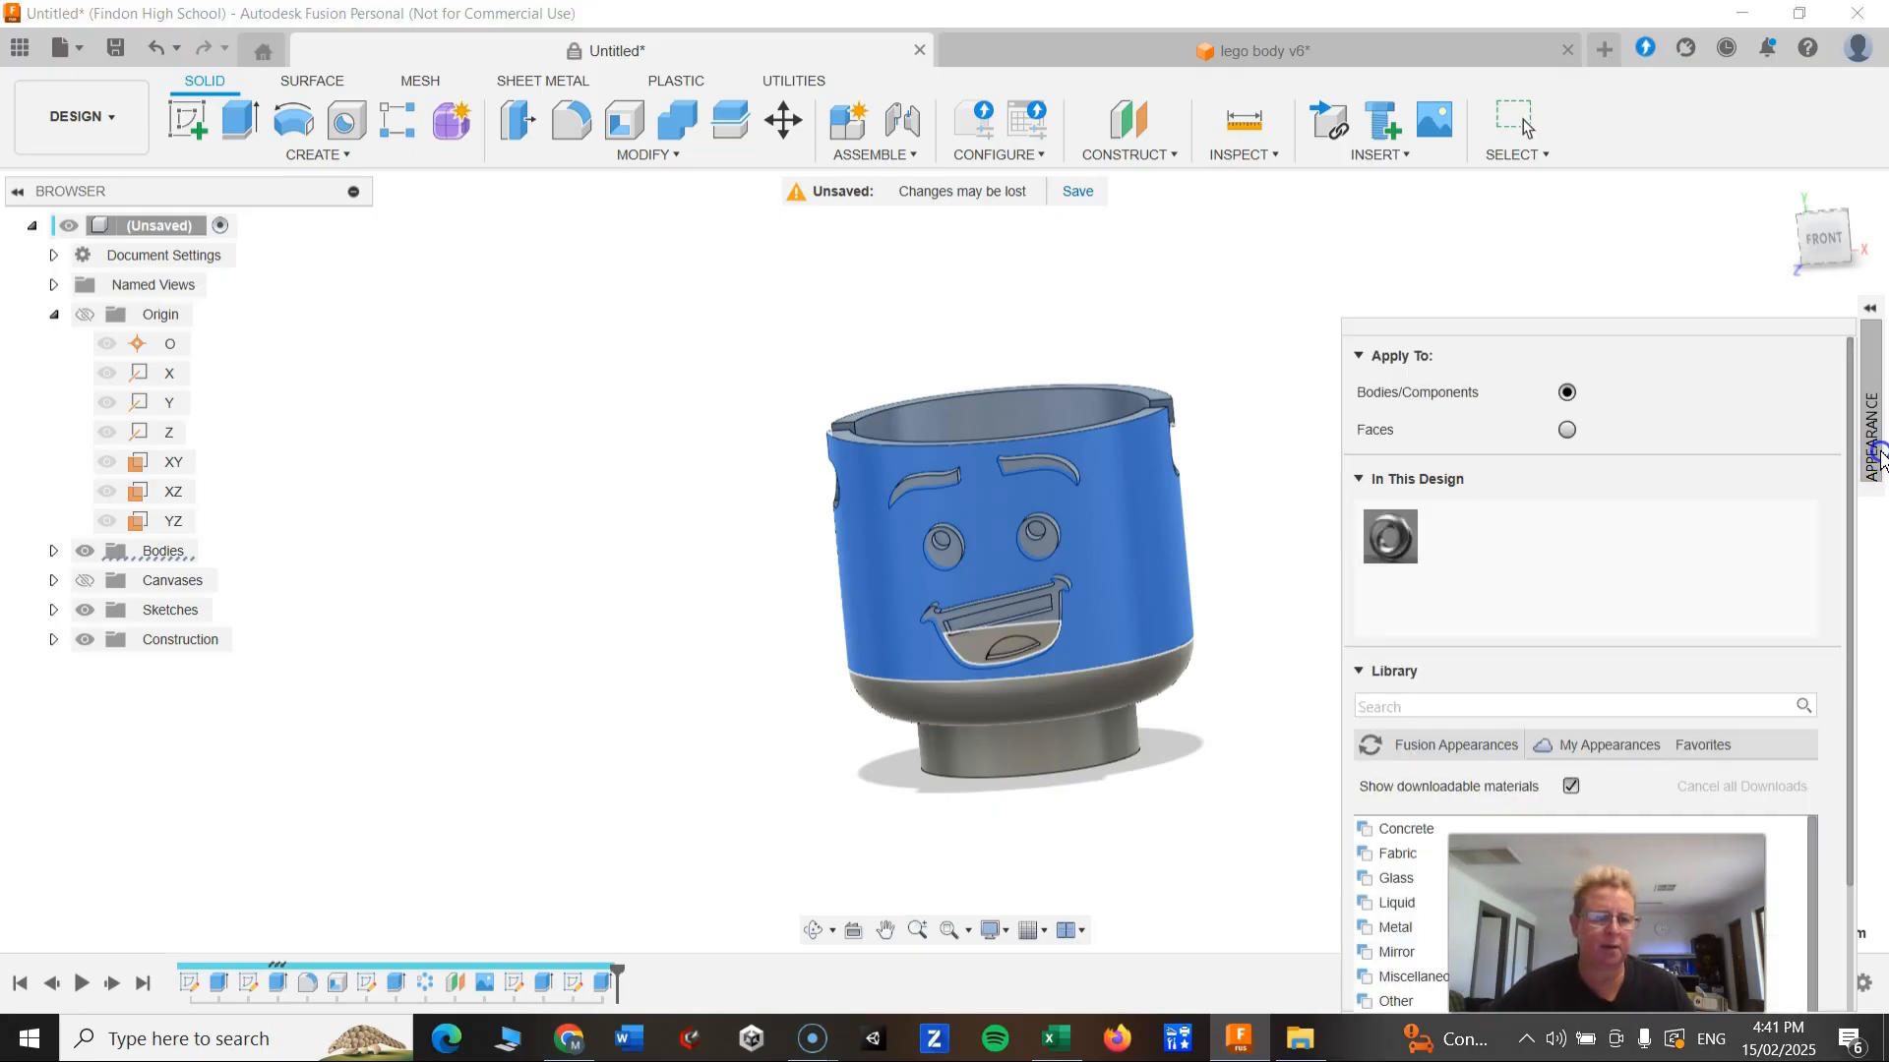
scroll(1568, 582, down, 3)
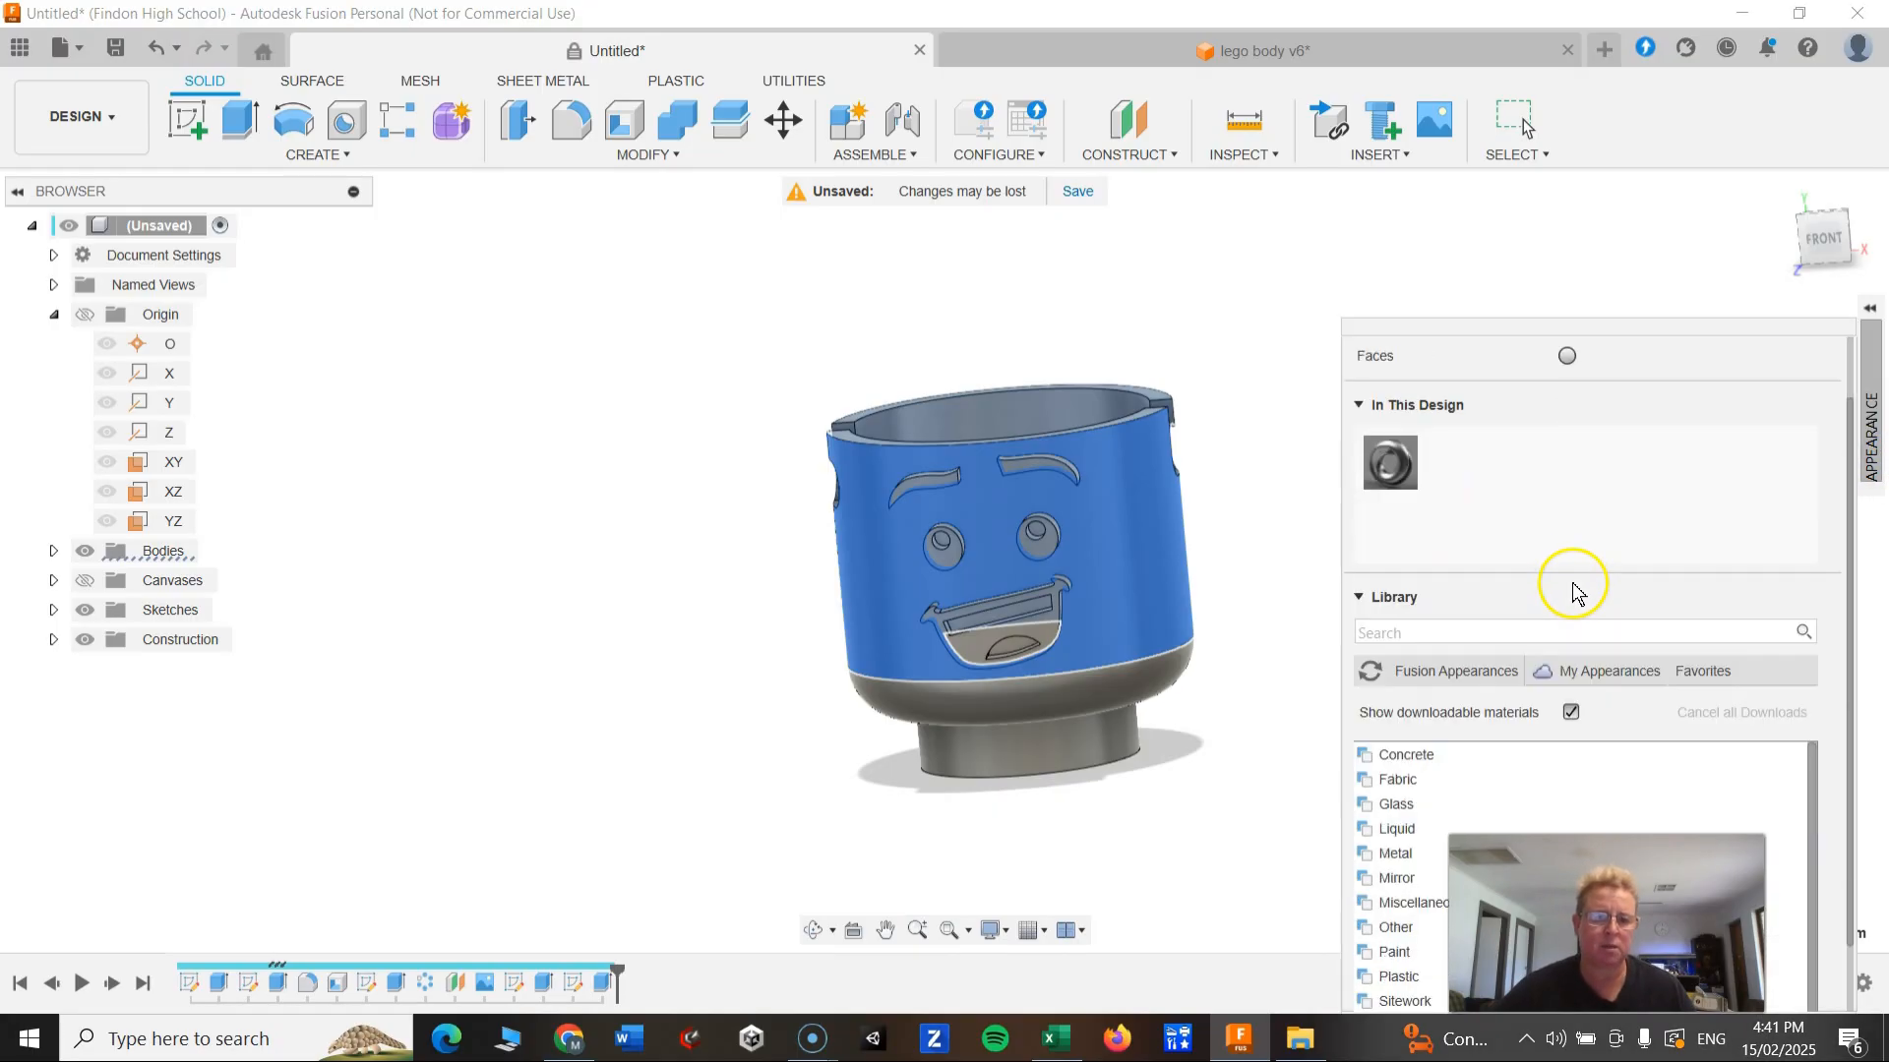
scroll(1568, 590, up, 3)
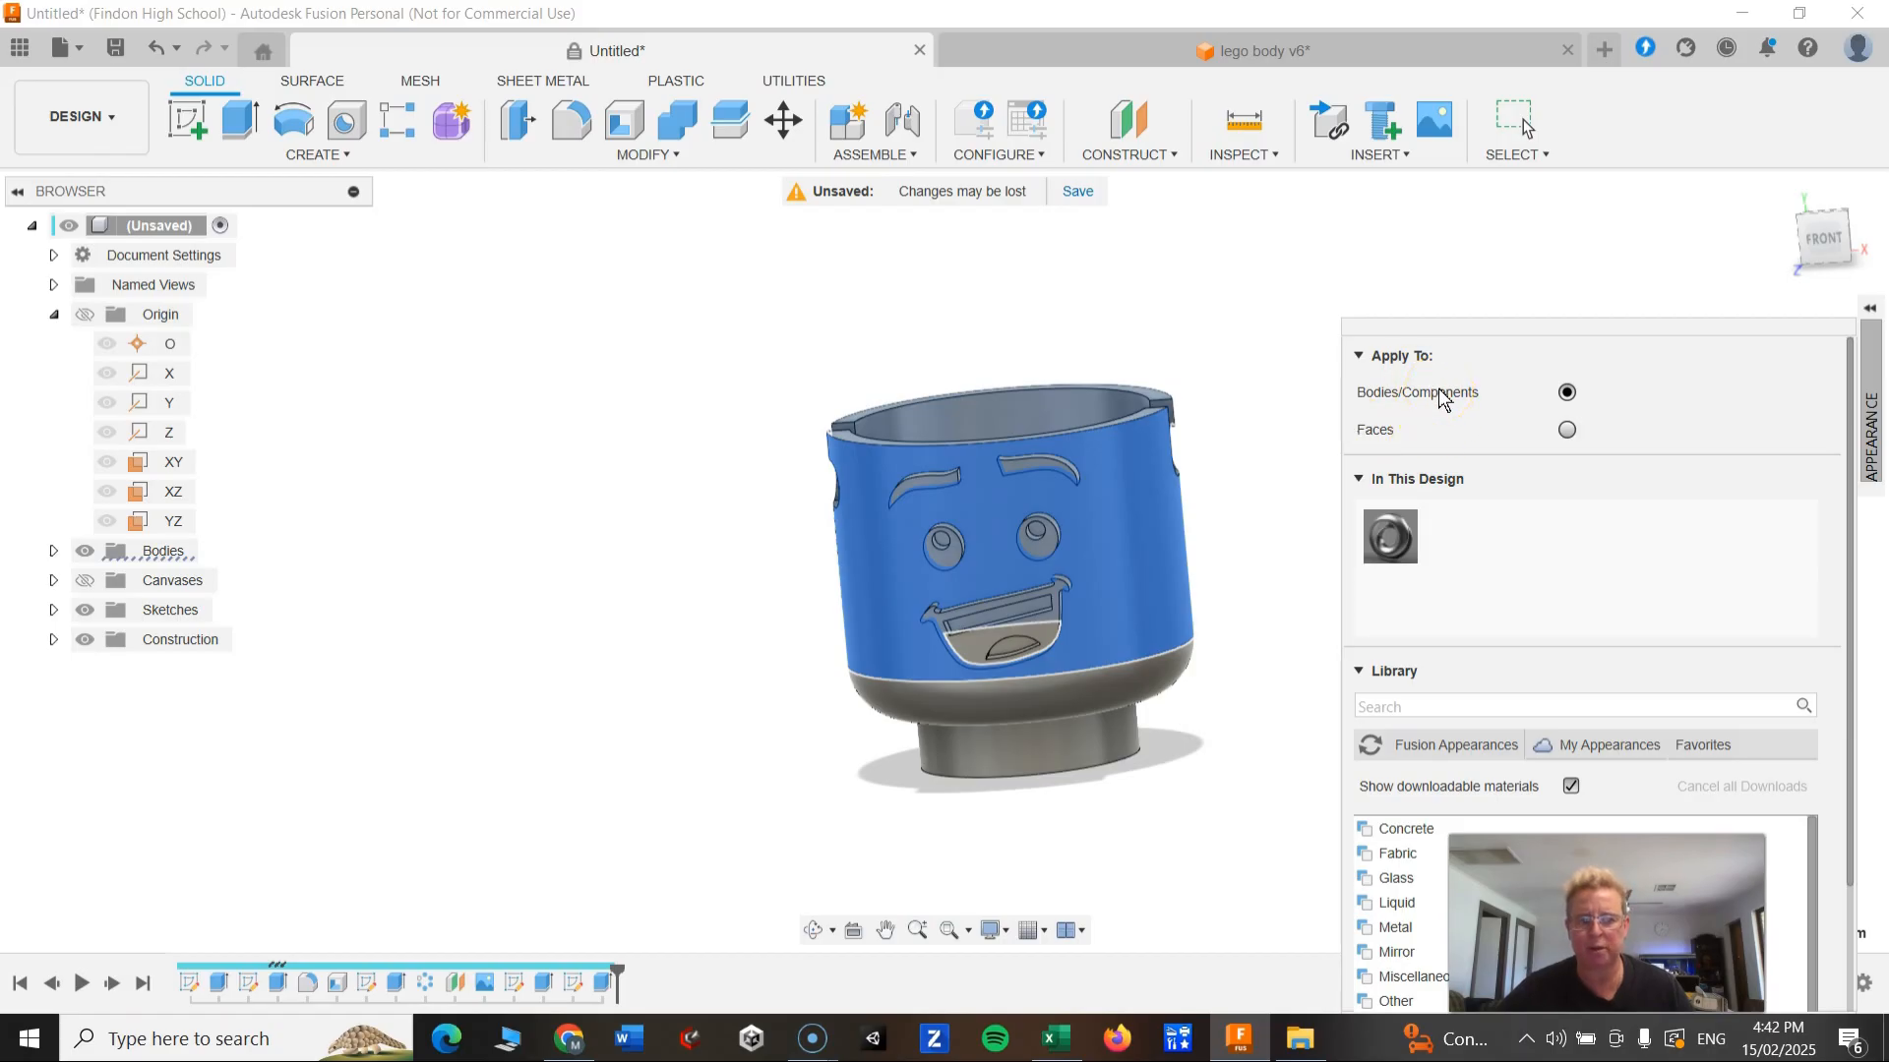
click(1568, 429)
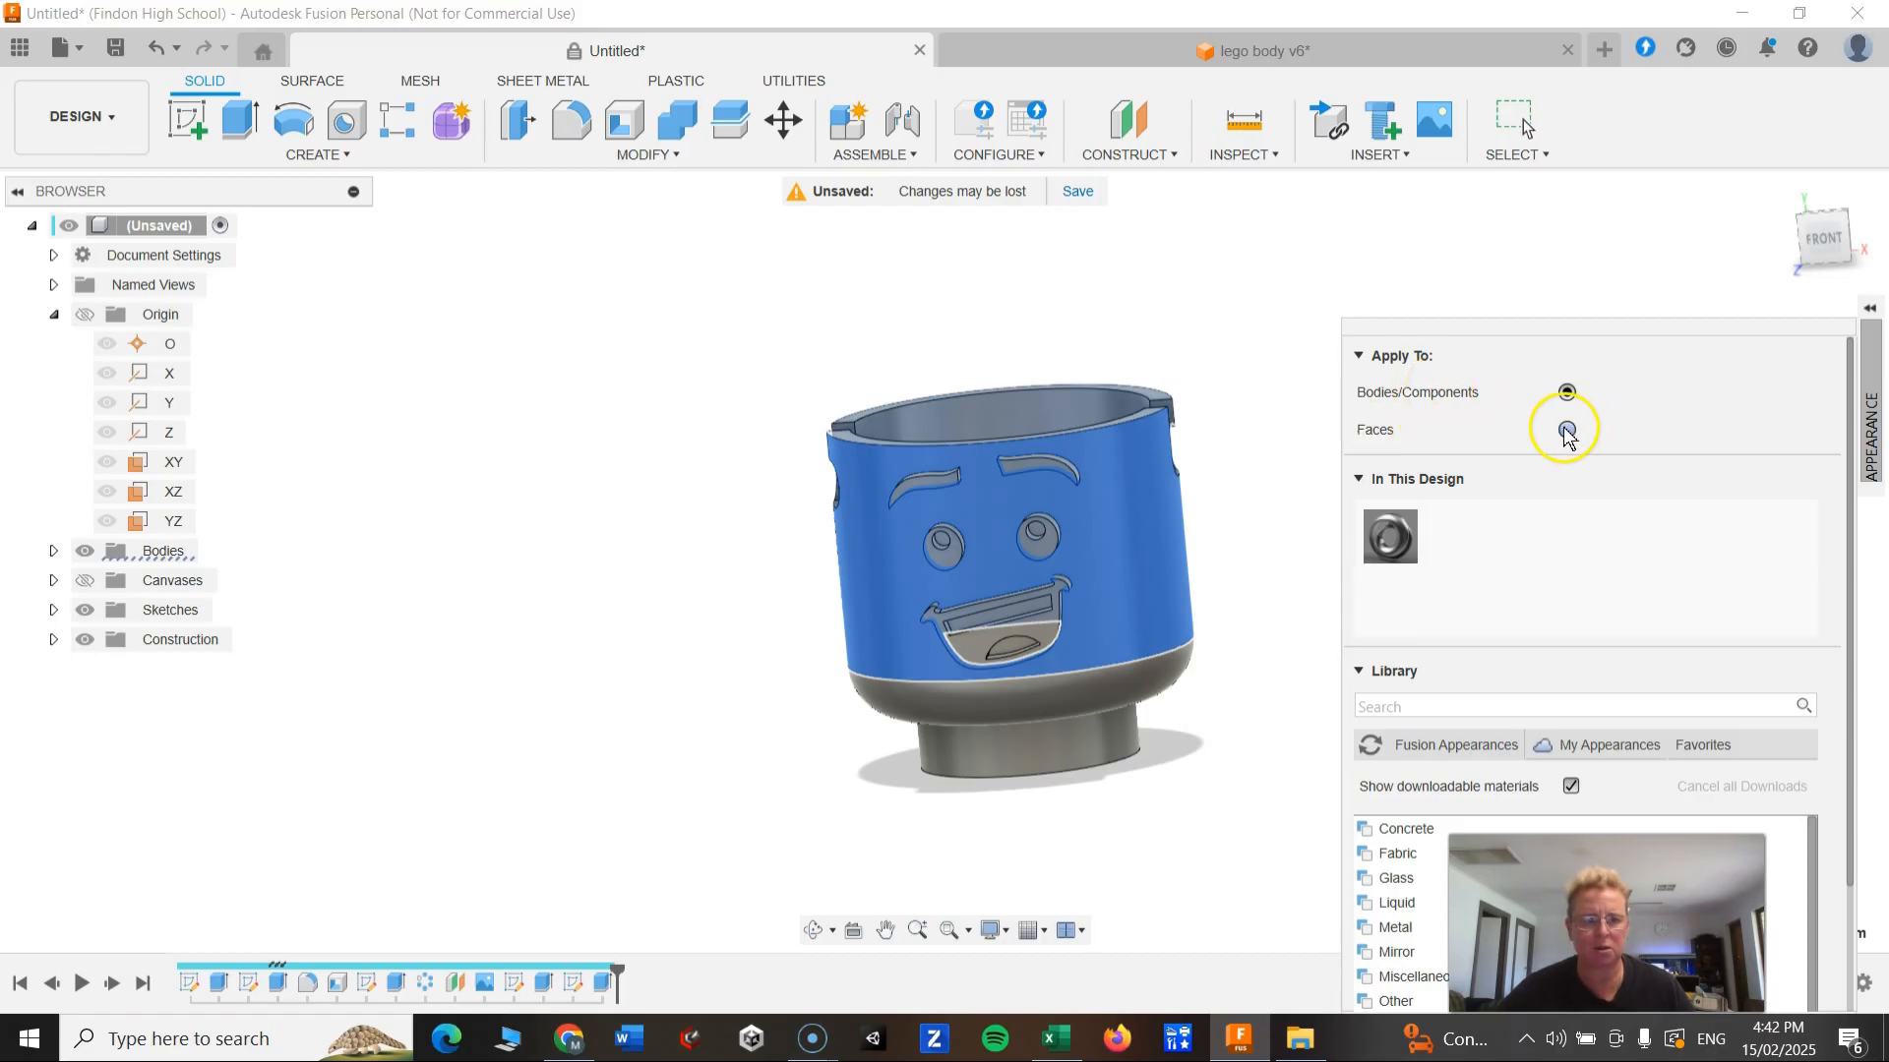
scroll(1524, 694, down, 1)
scroll(1522, 720, down, 1)
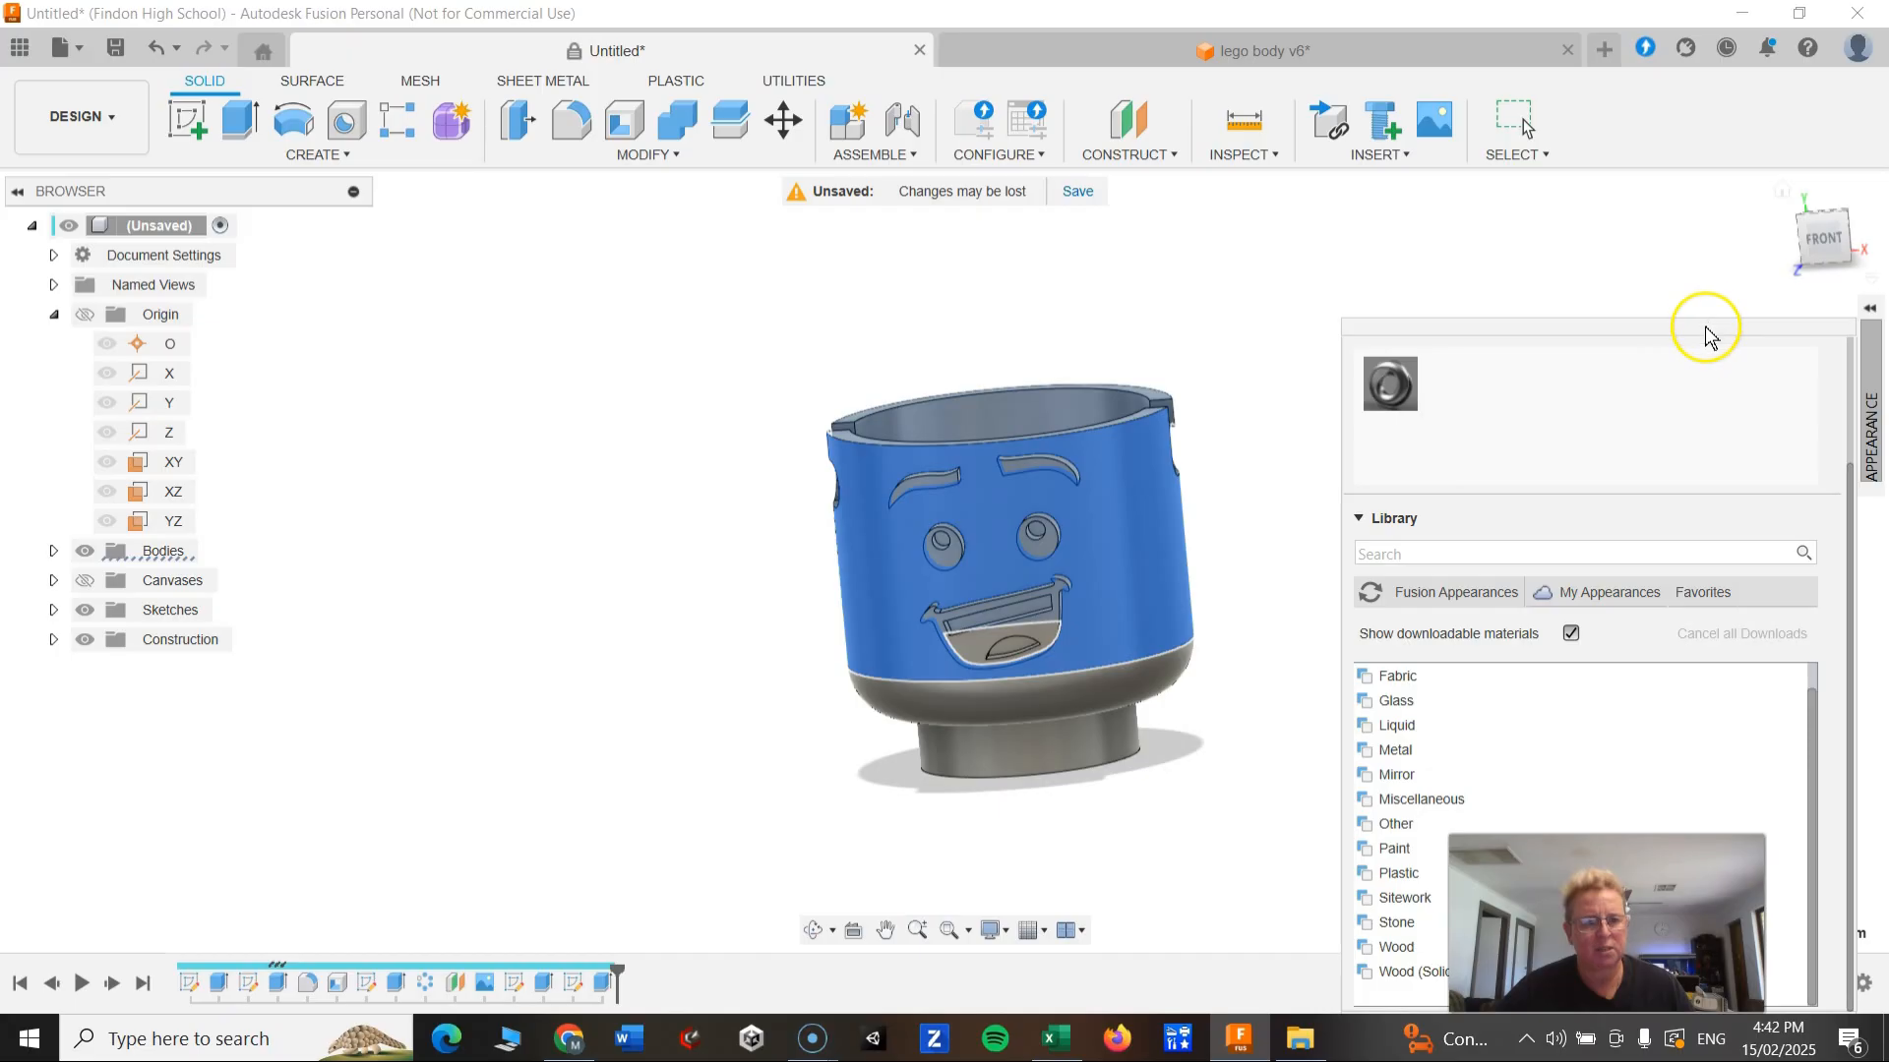
drag(1731, 334, 1709, 155)
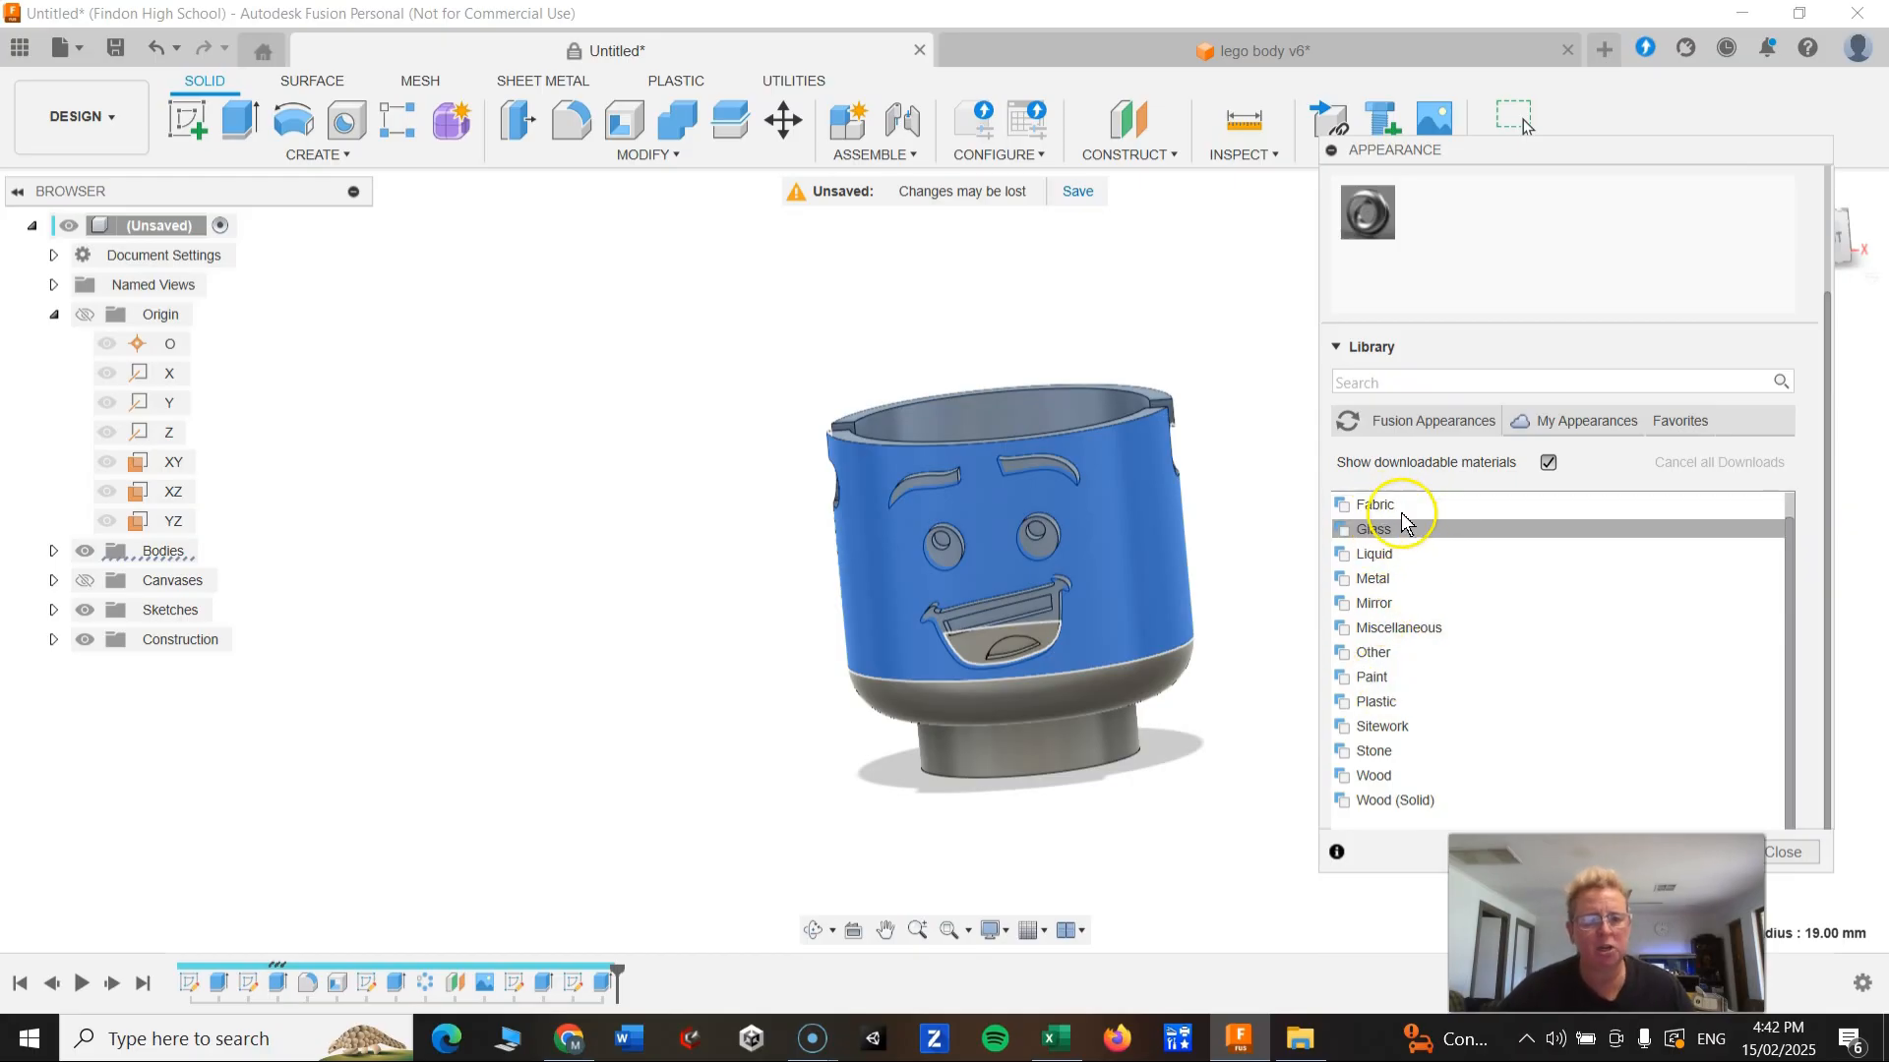
Step: Browse the appearance library categories, including Liquid, Stone and Paint, for a suitable colour finish
click(1421, 554)
scroll(1505, 679, down, 3)
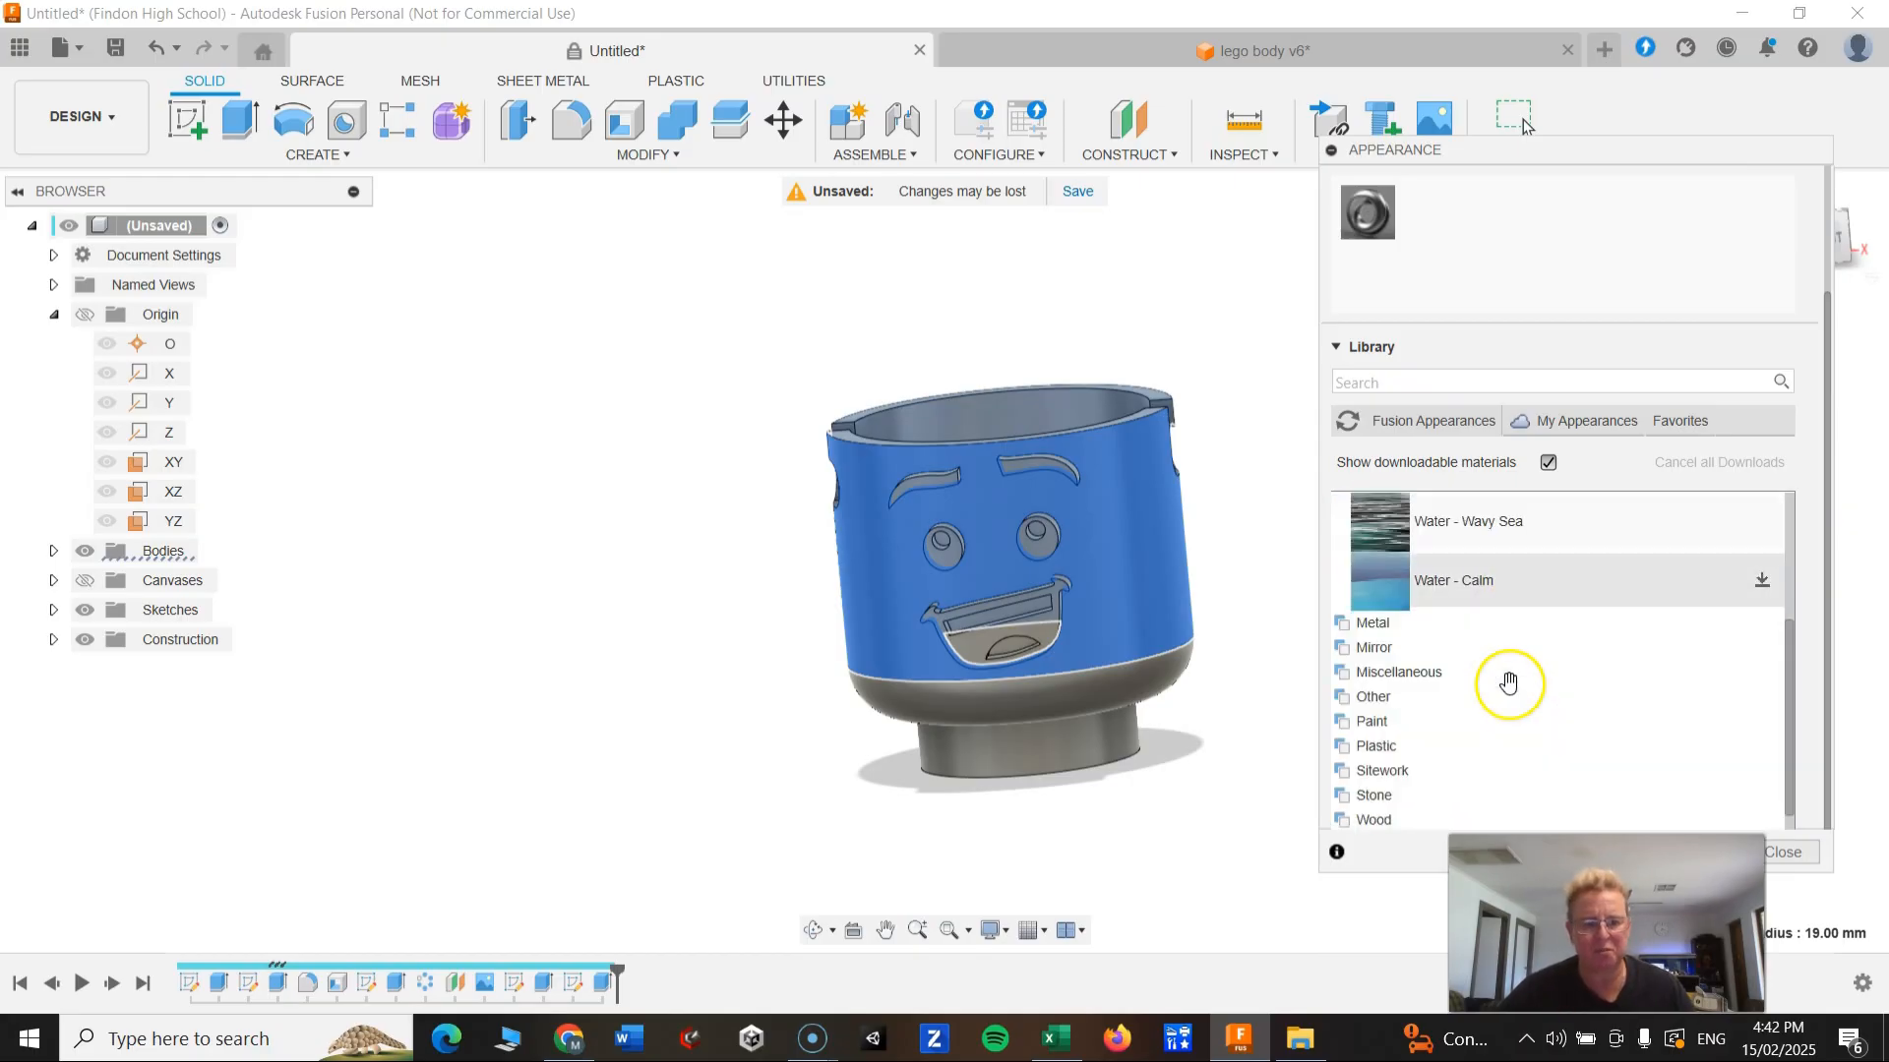
click(1373, 653)
scroll(1535, 659, down, 2)
click(1397, 751)
scroll(1485, 747, down, 2)
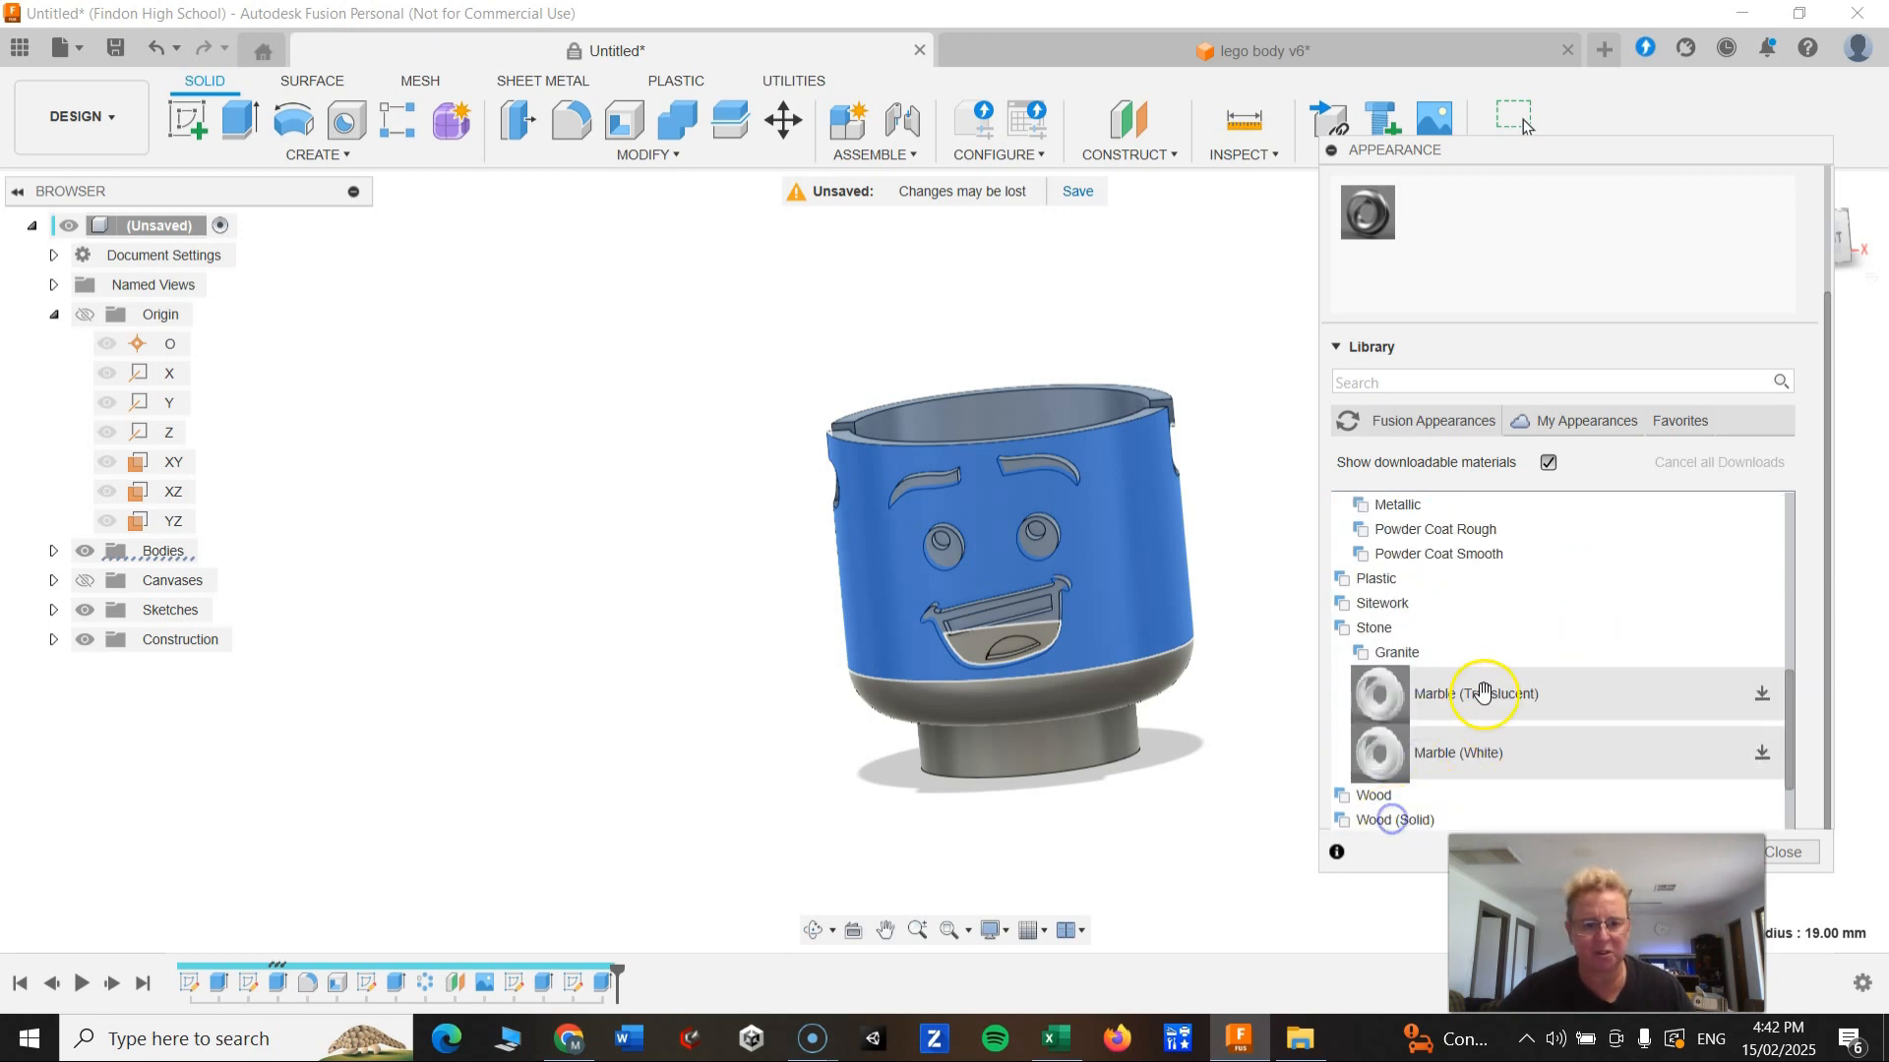
scroll(1488, 698, up, 8)
click(1436, 734)
scroll(1486, 743, down, 3)
scroll(1446, 752, up, 2)
scroll(1446, 752, down, 3)
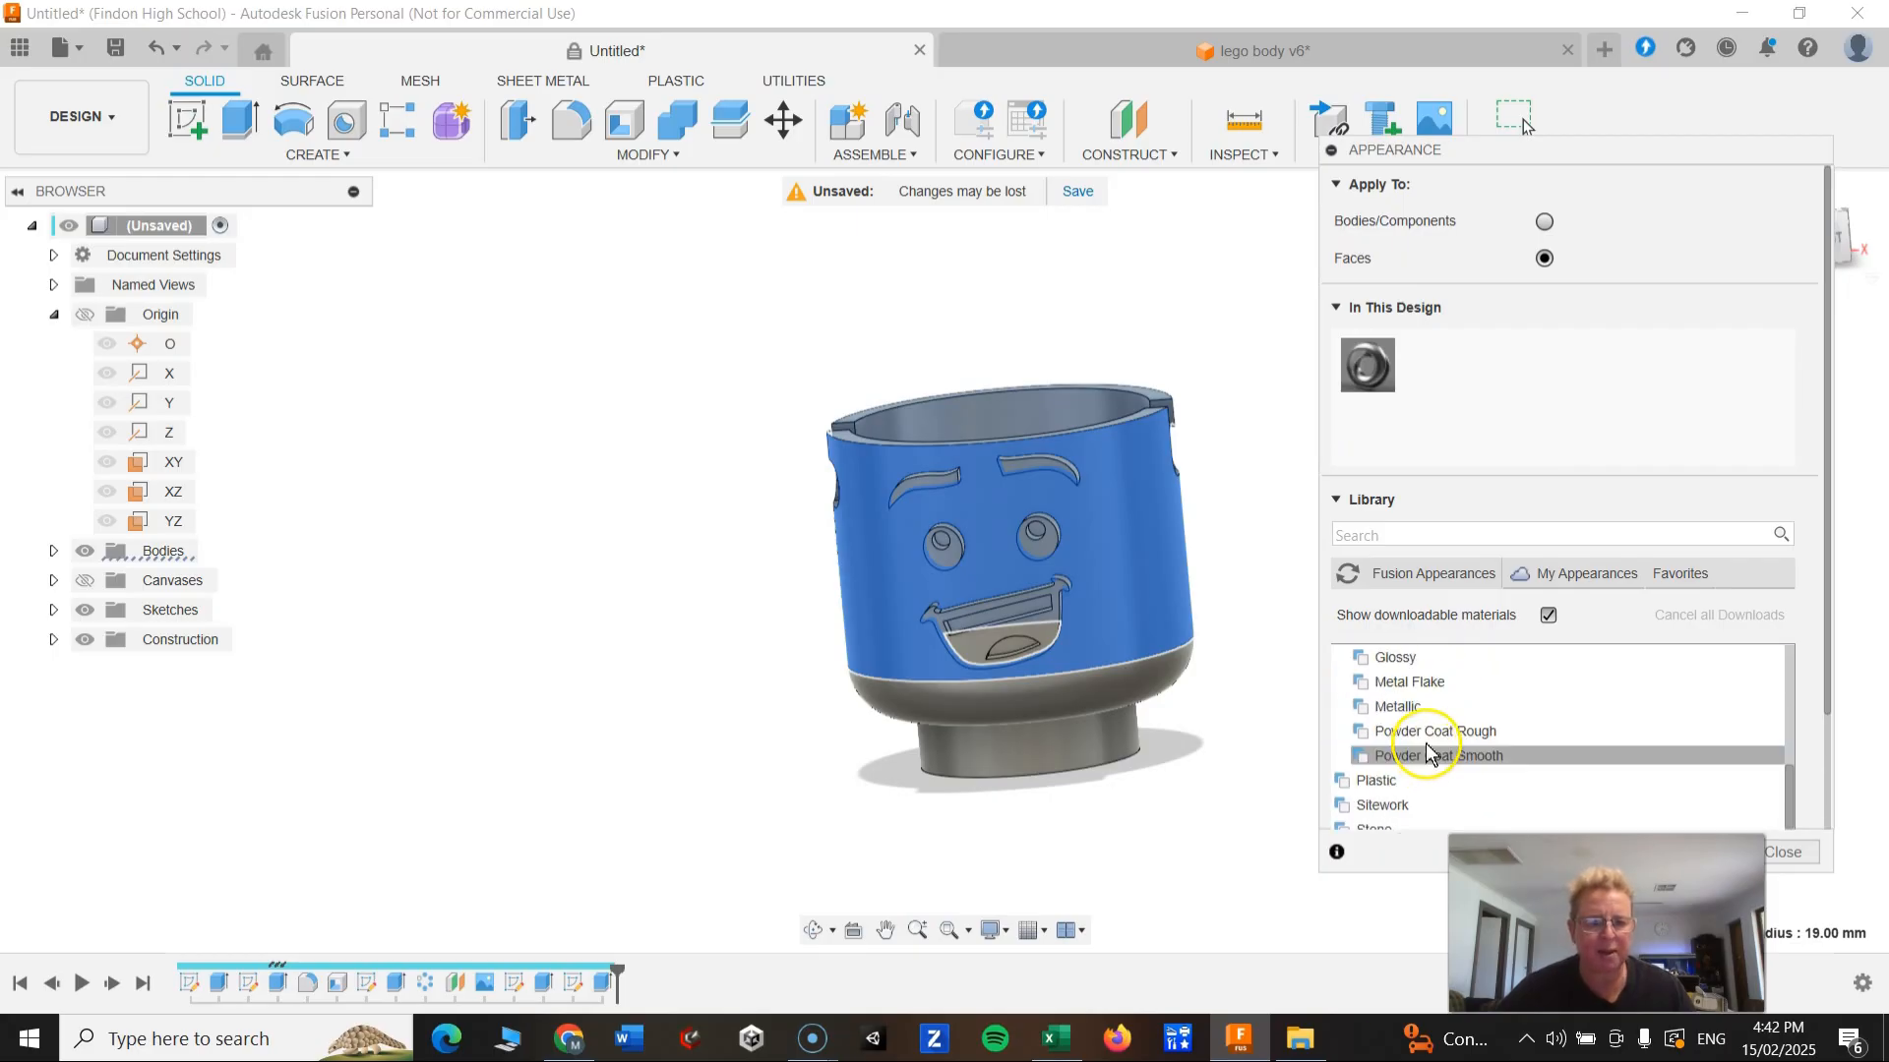
scroll(1436, 748, up, 2)
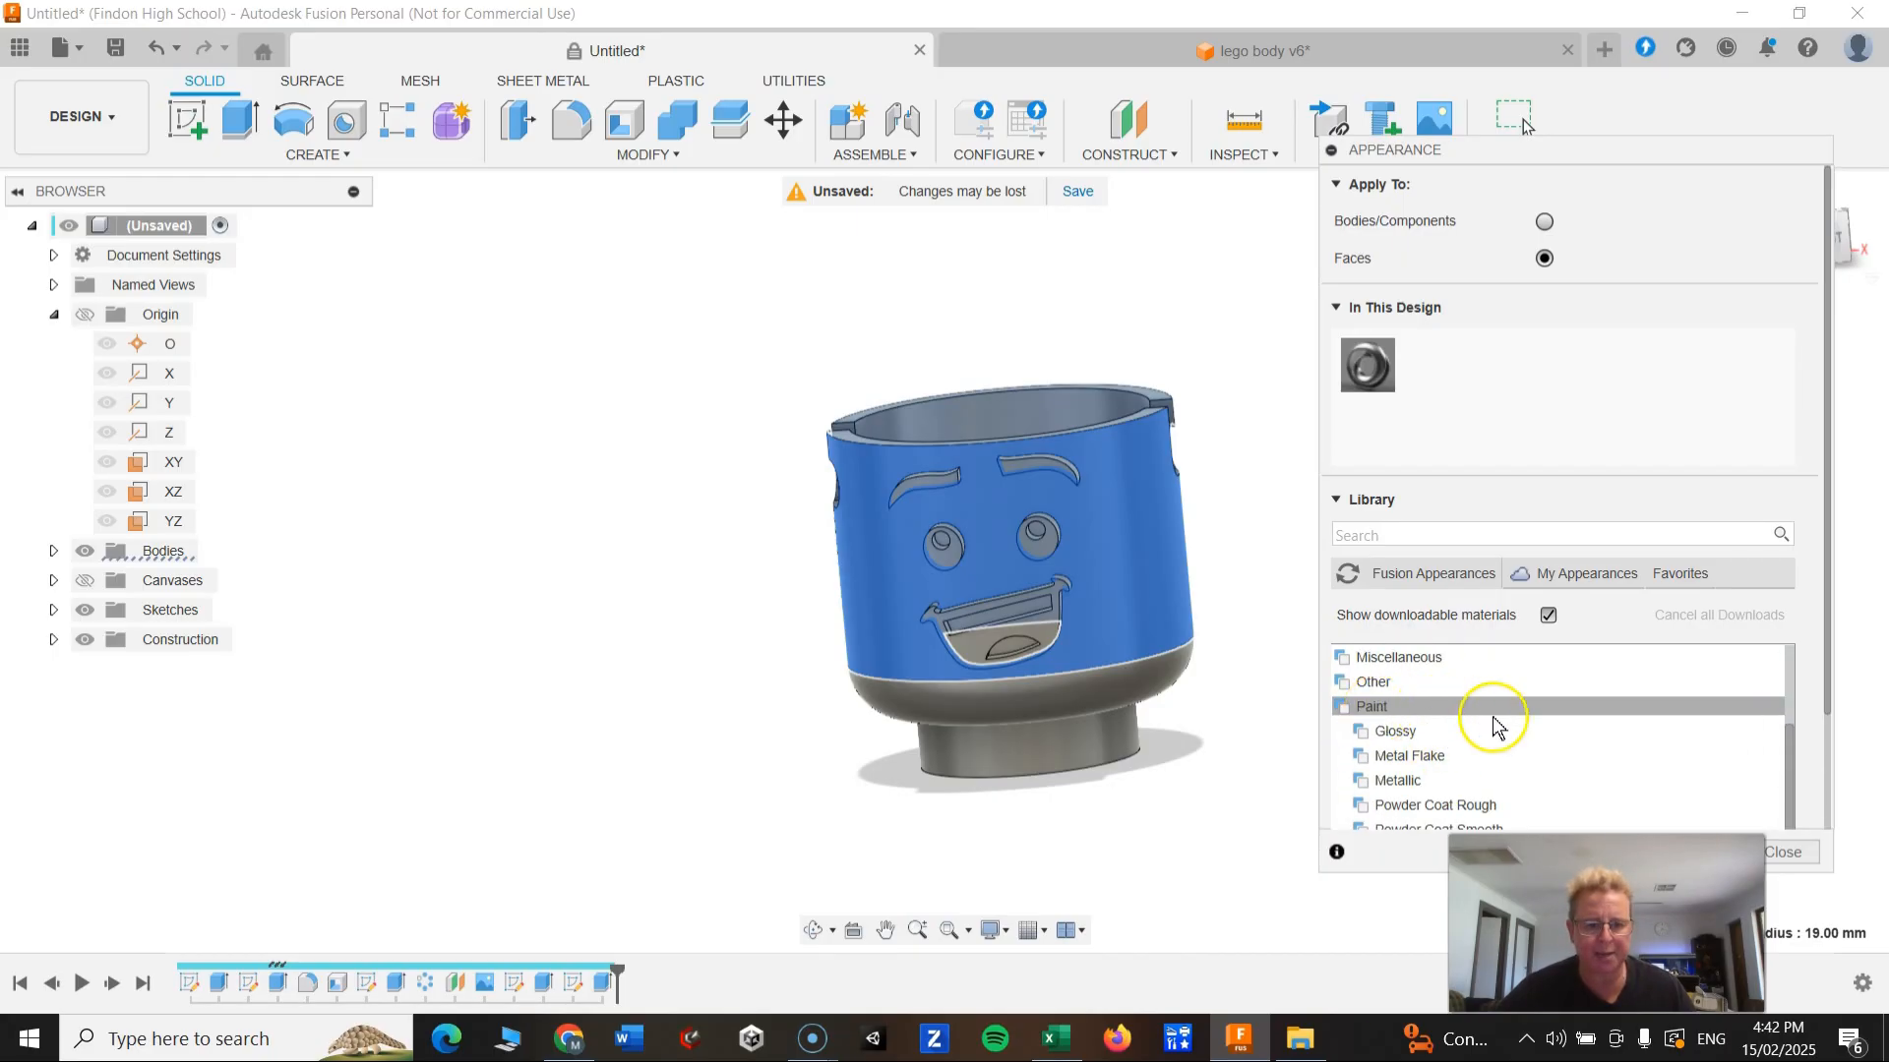
scroll(1487, 723, down, 1)
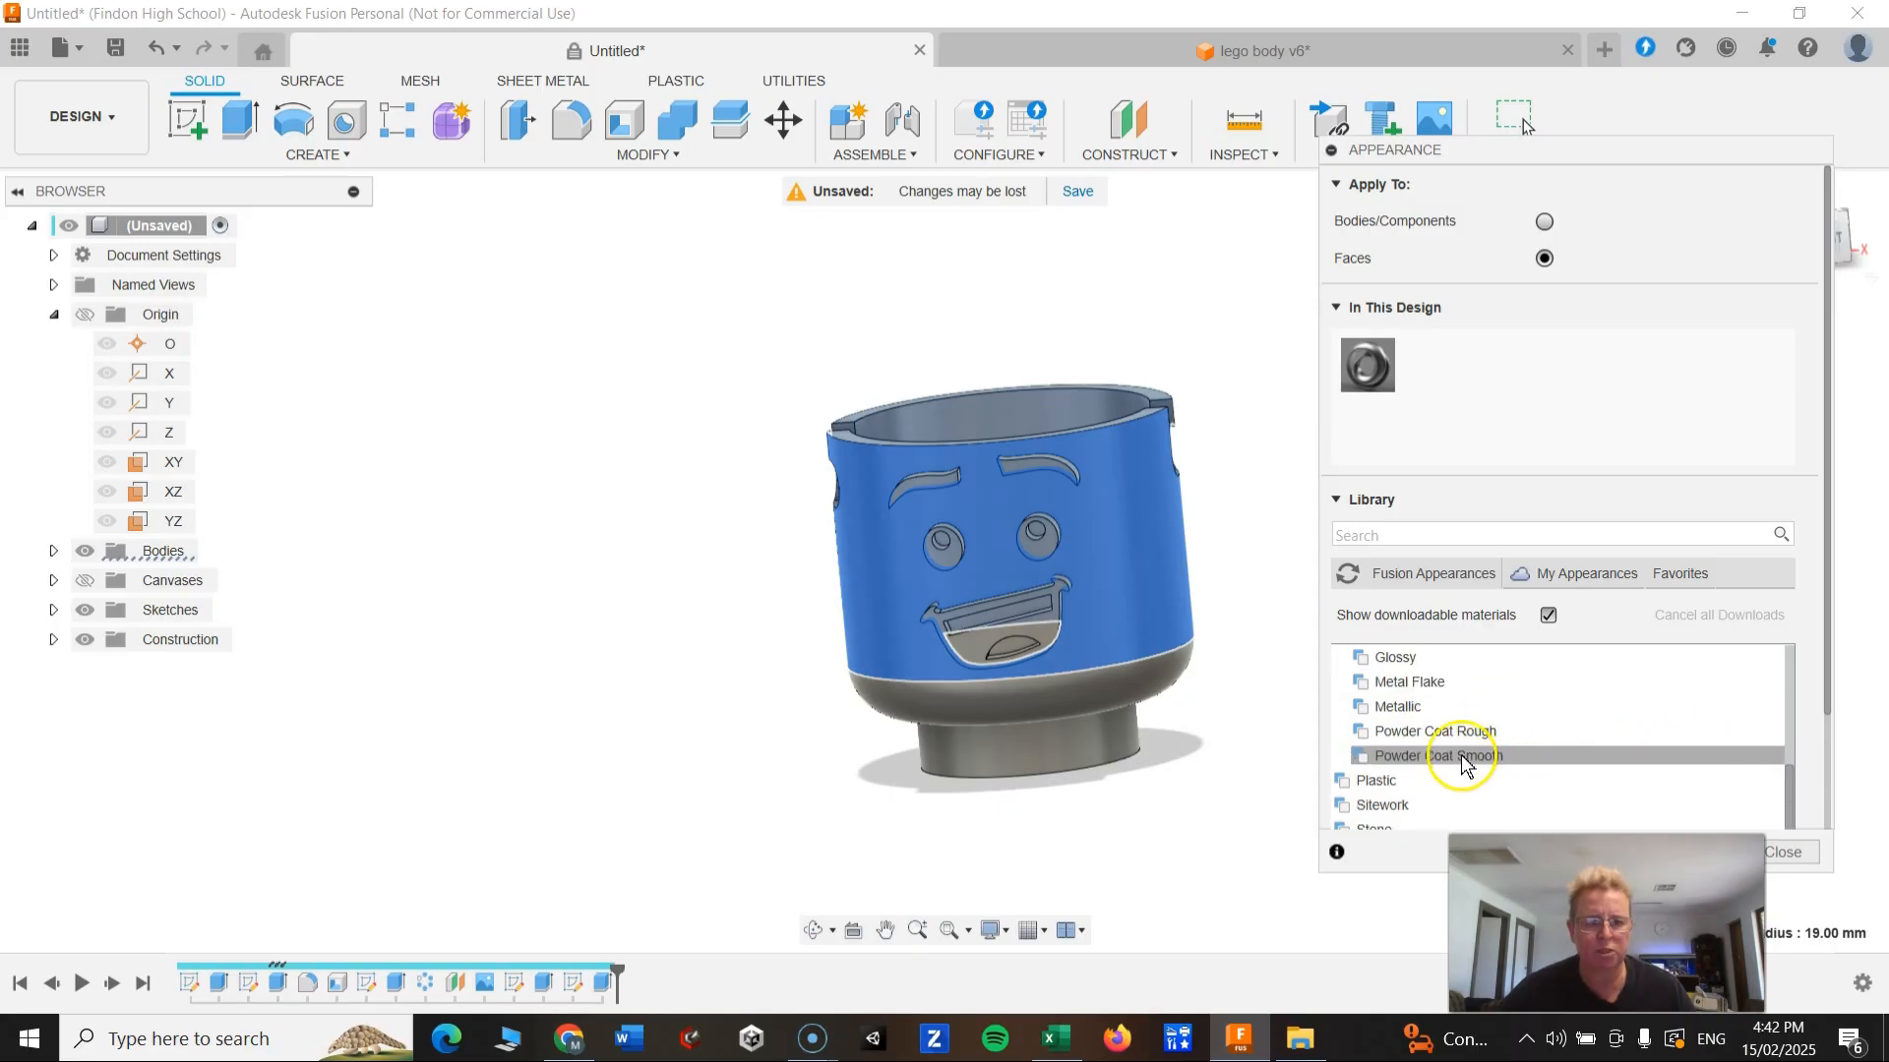
scroll(1457, 753, up, 2)
Step: Download the Paint - Enamel Glossy (Black) material from the glossy paints
click(1414, 735)
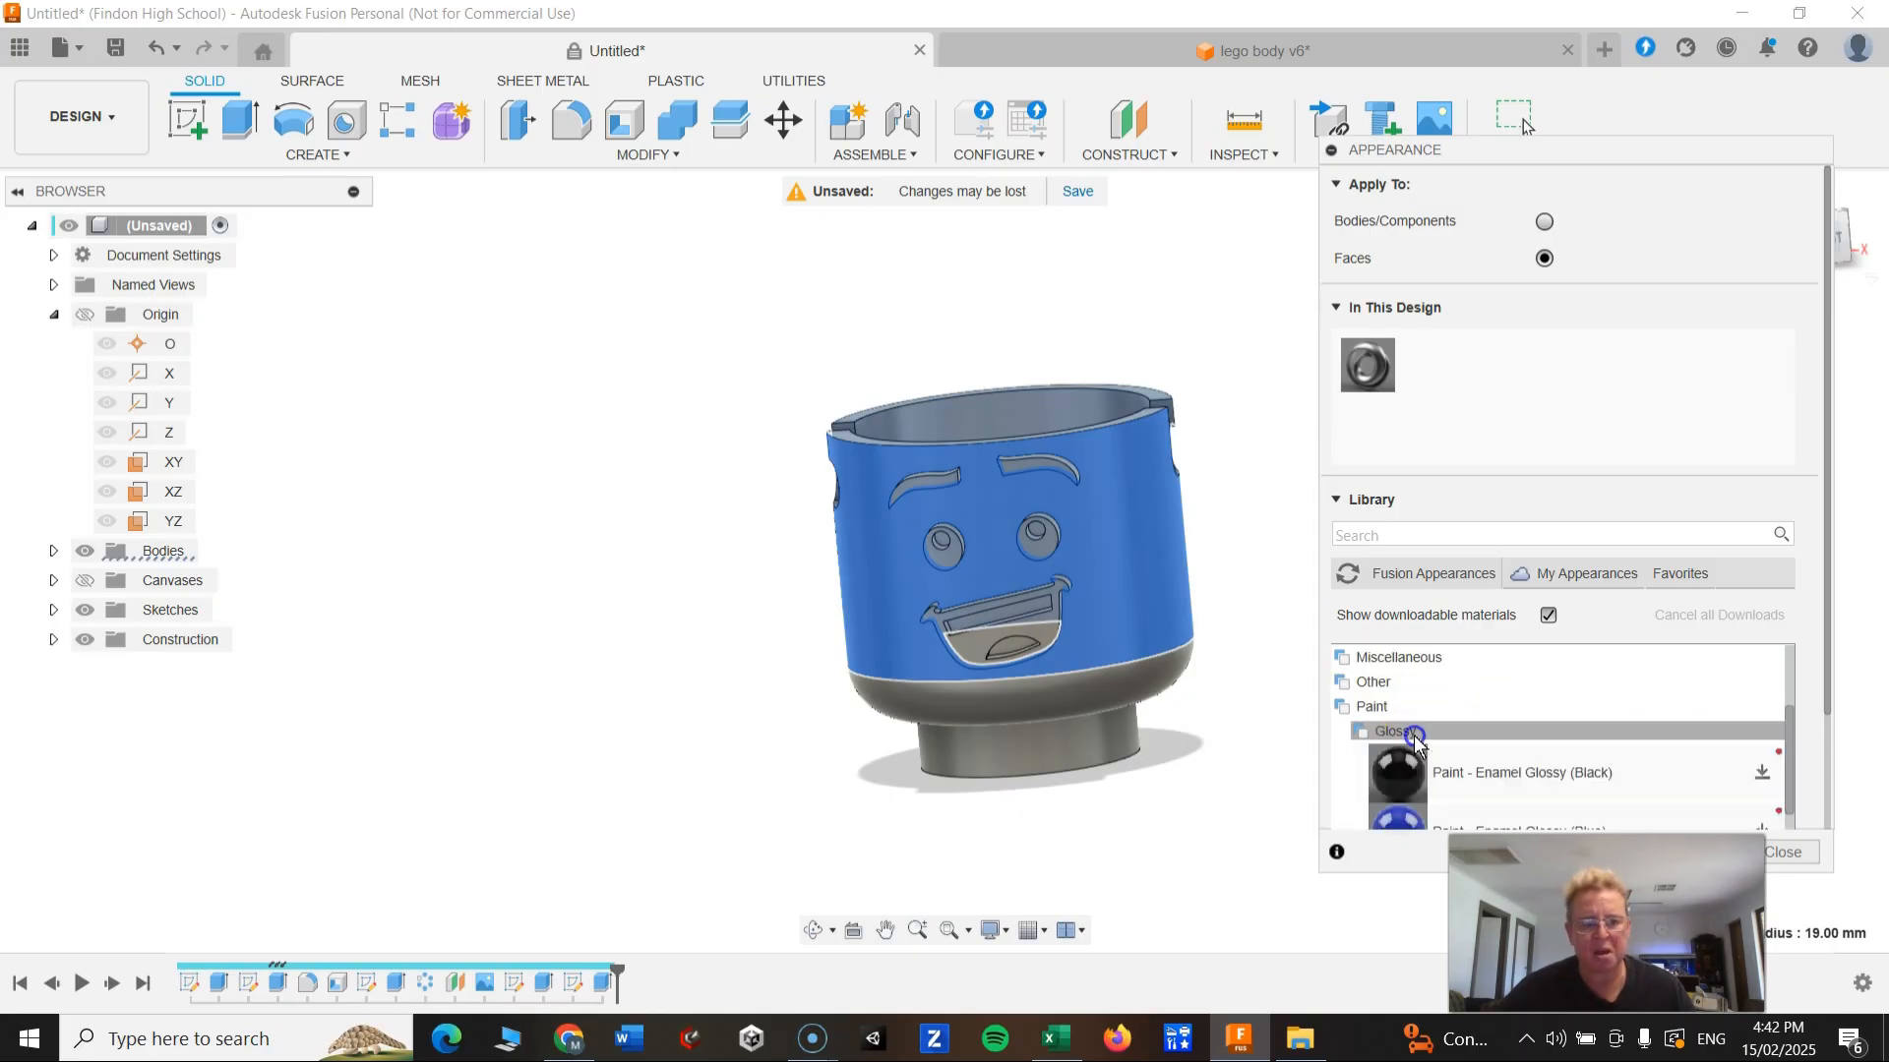
scroll(1540, 740, down, 1)
click(1542, 740)
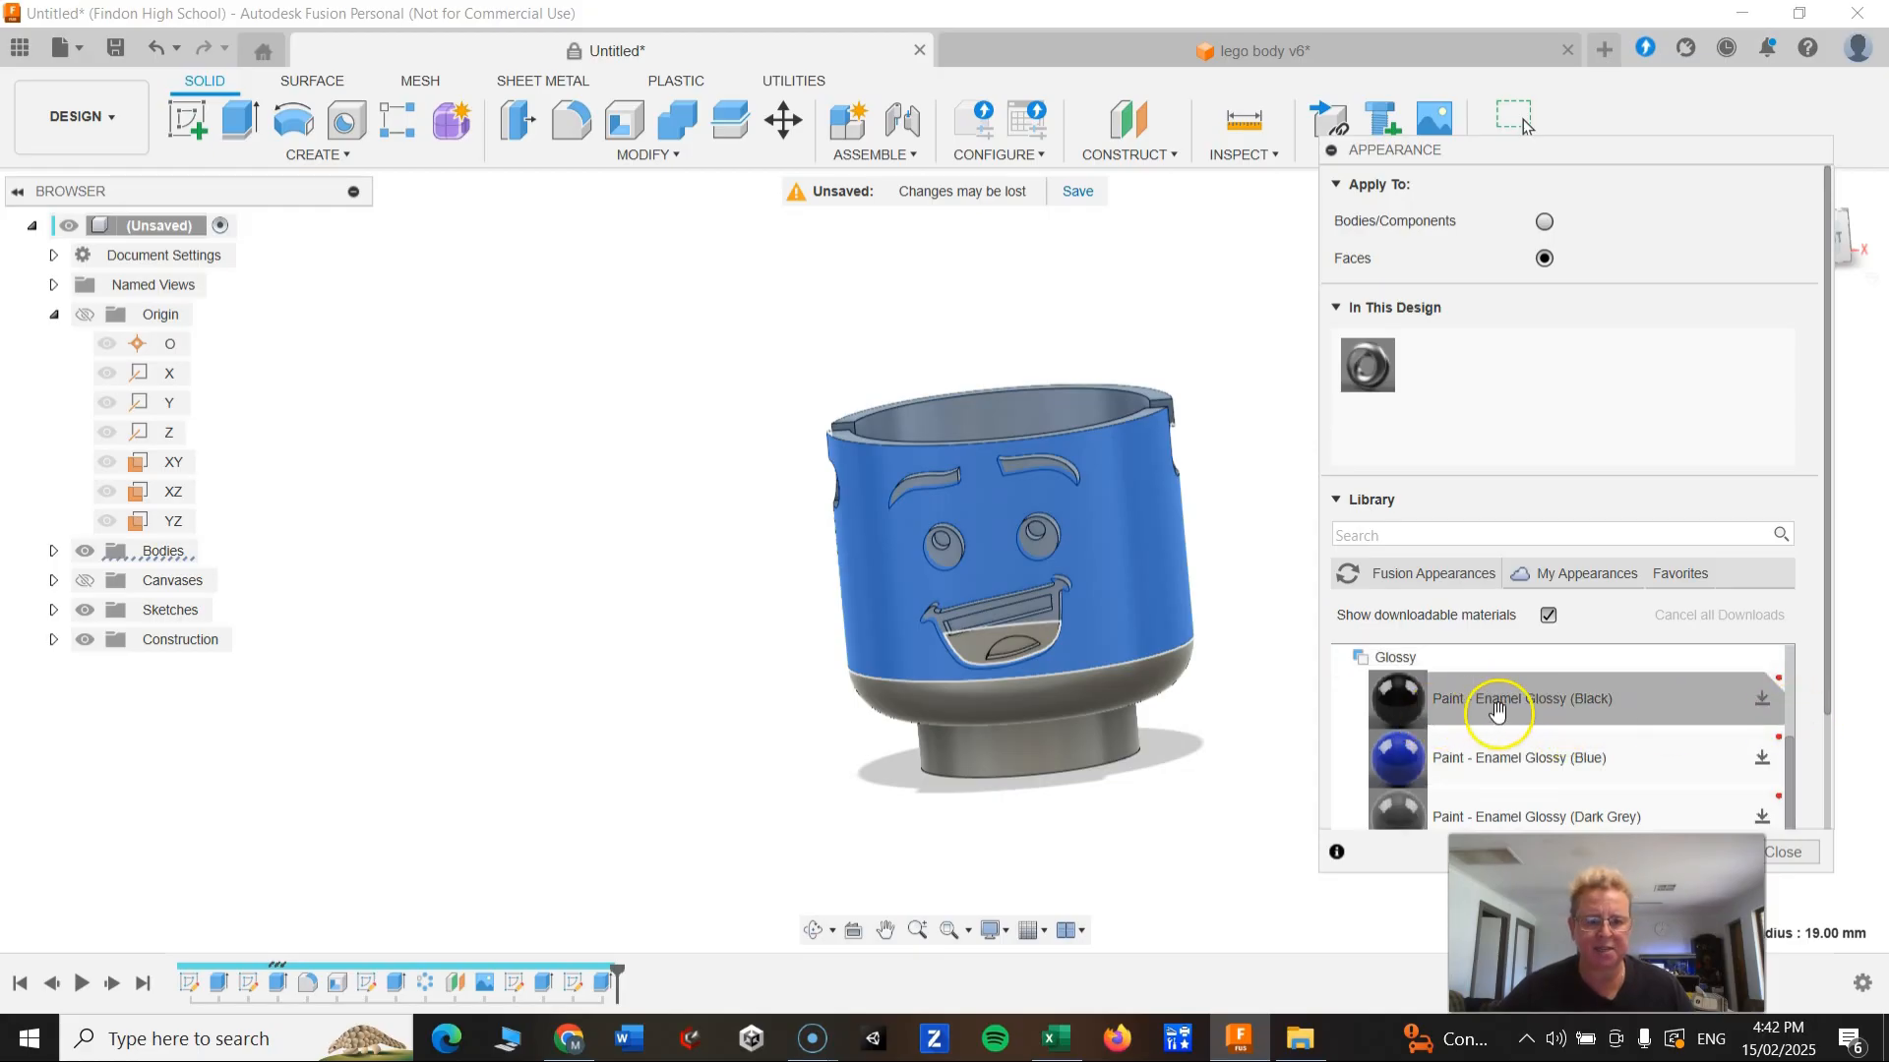
click(1762, 704)
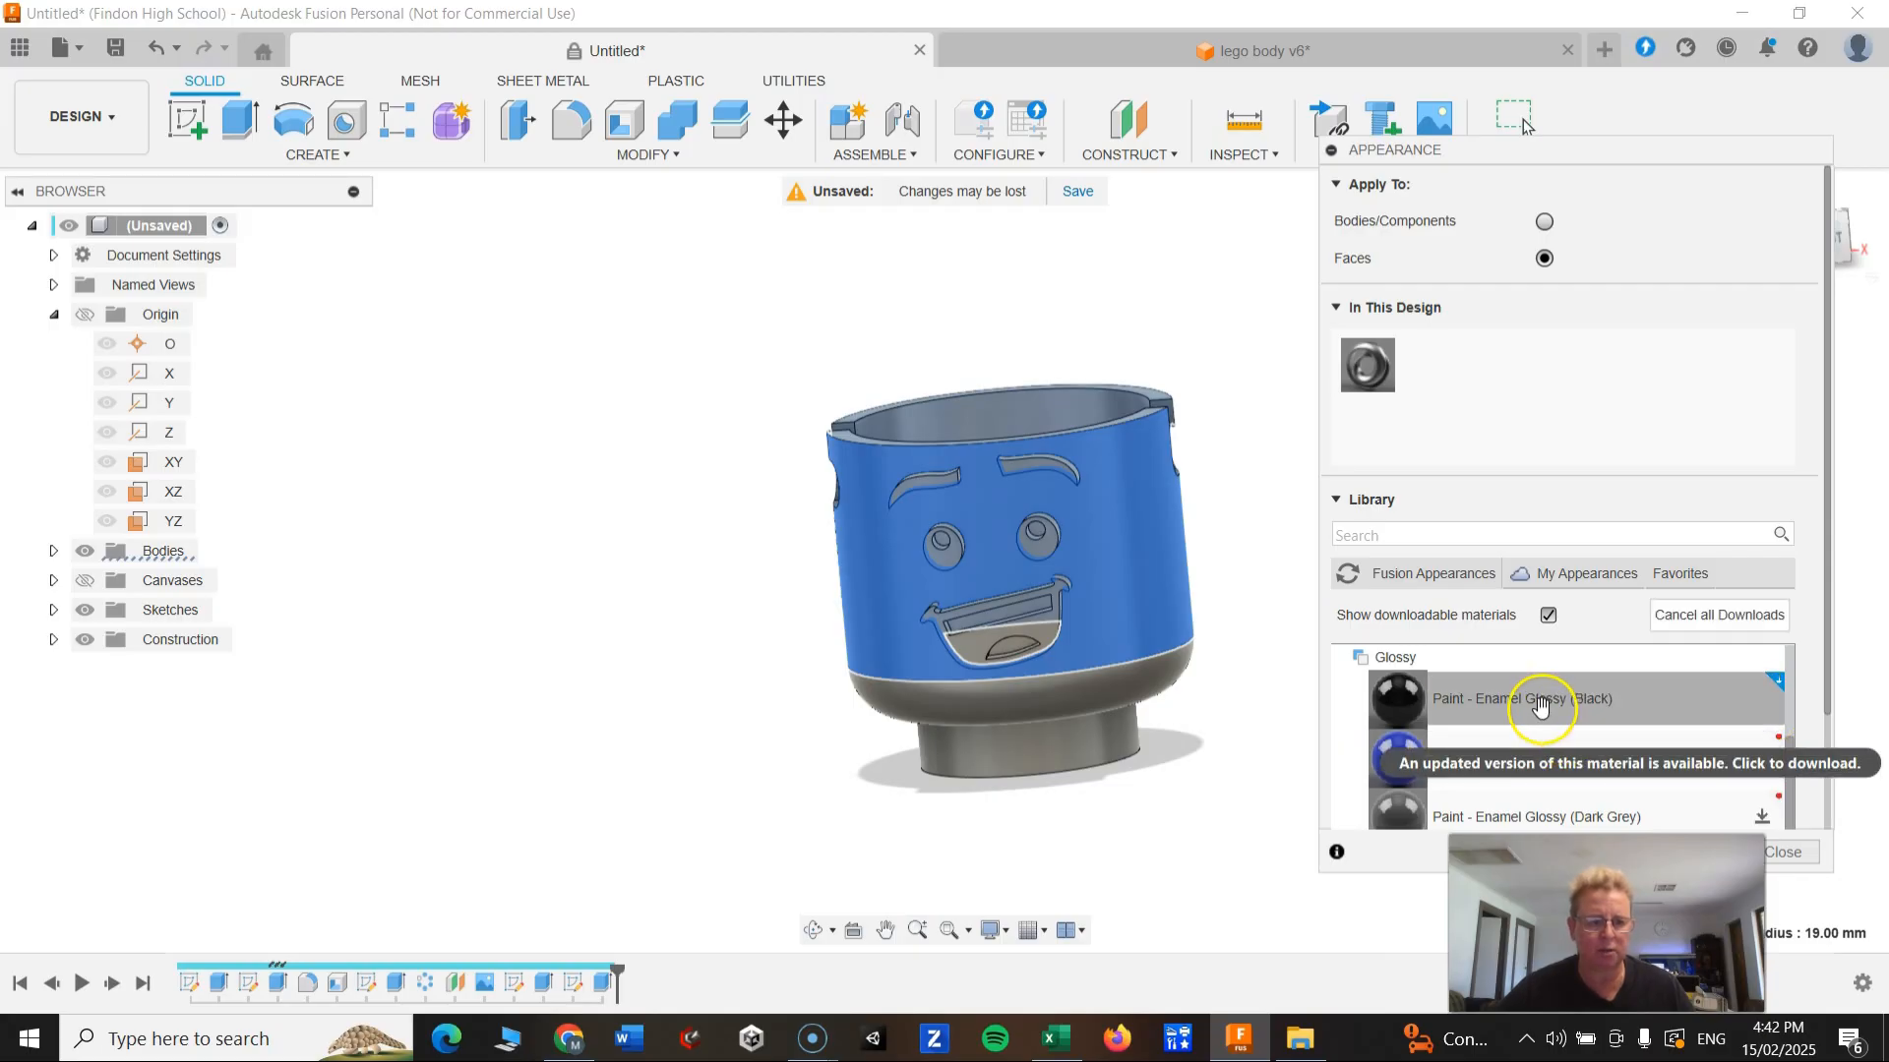
Step: Apply Paint - Enamel Glossy (Black) from the glossy paints to the front face of the eyebrow on the right
scroll(1502, 674, down, 2)
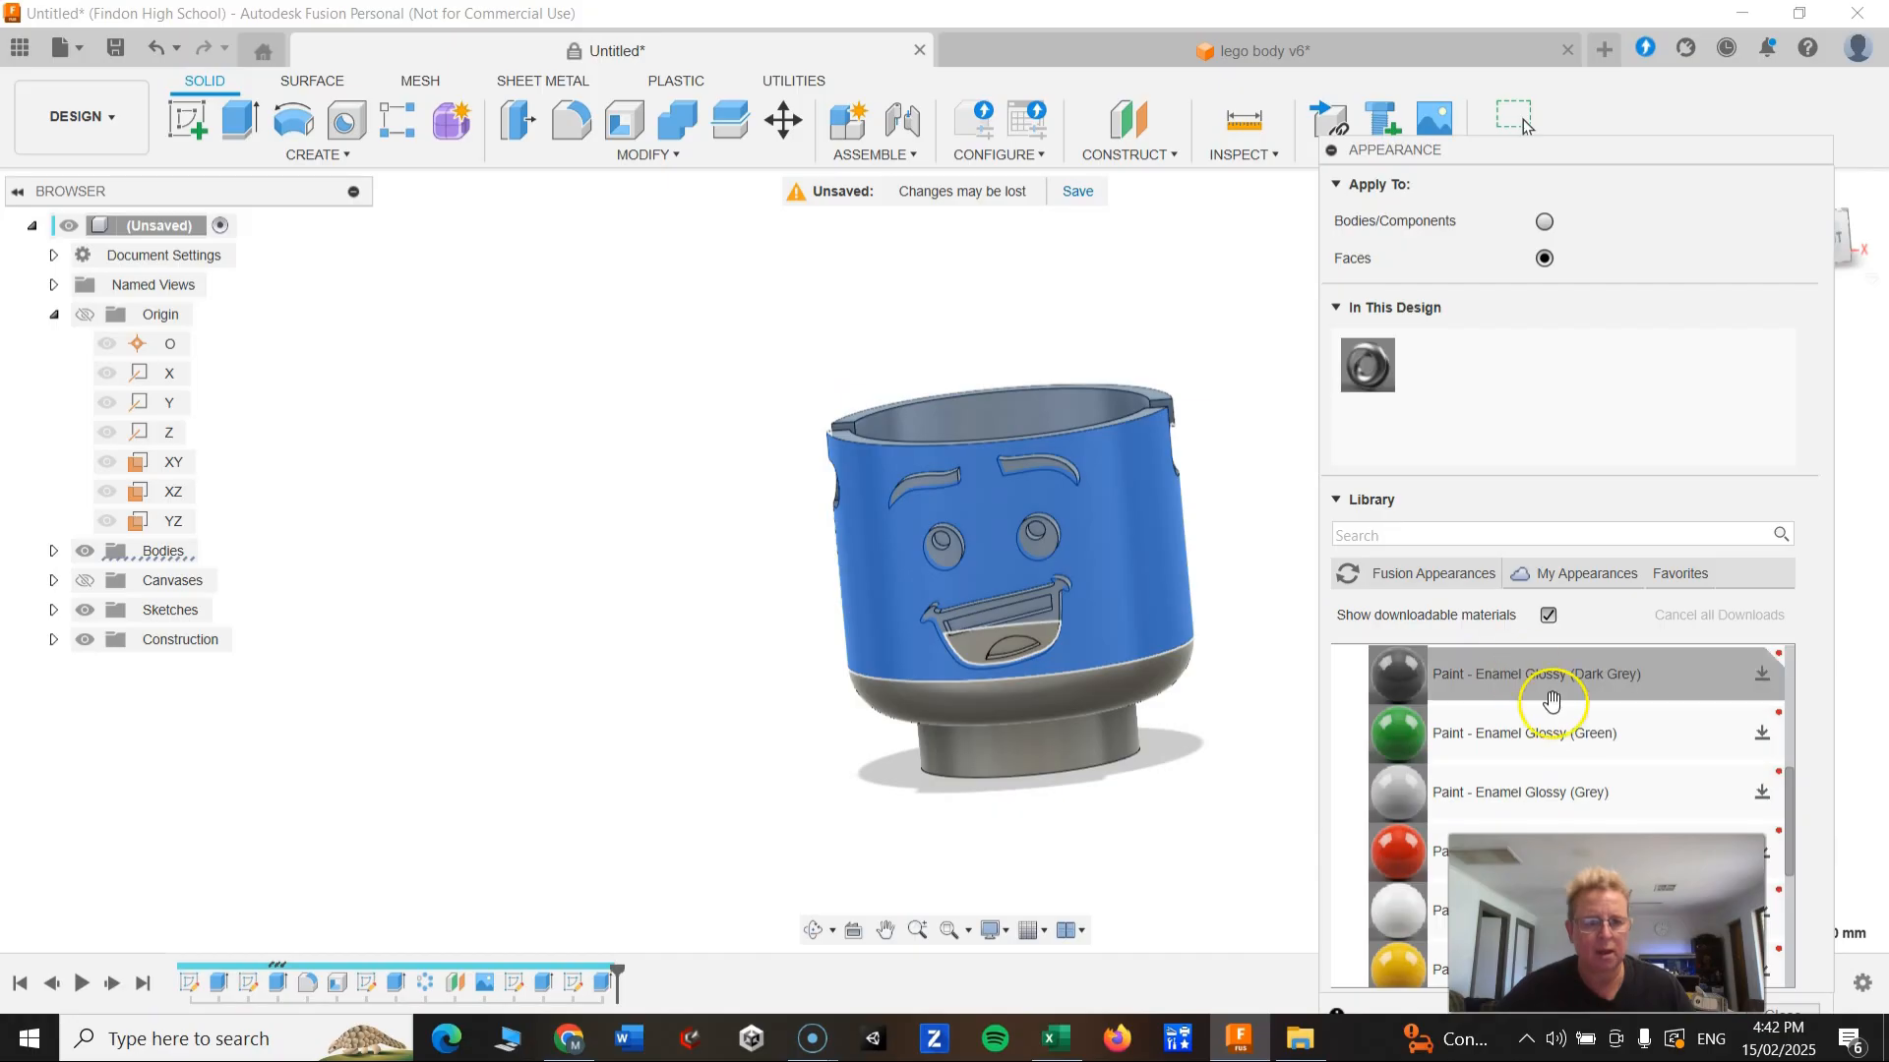
scroll(1544, 688, down, 3)
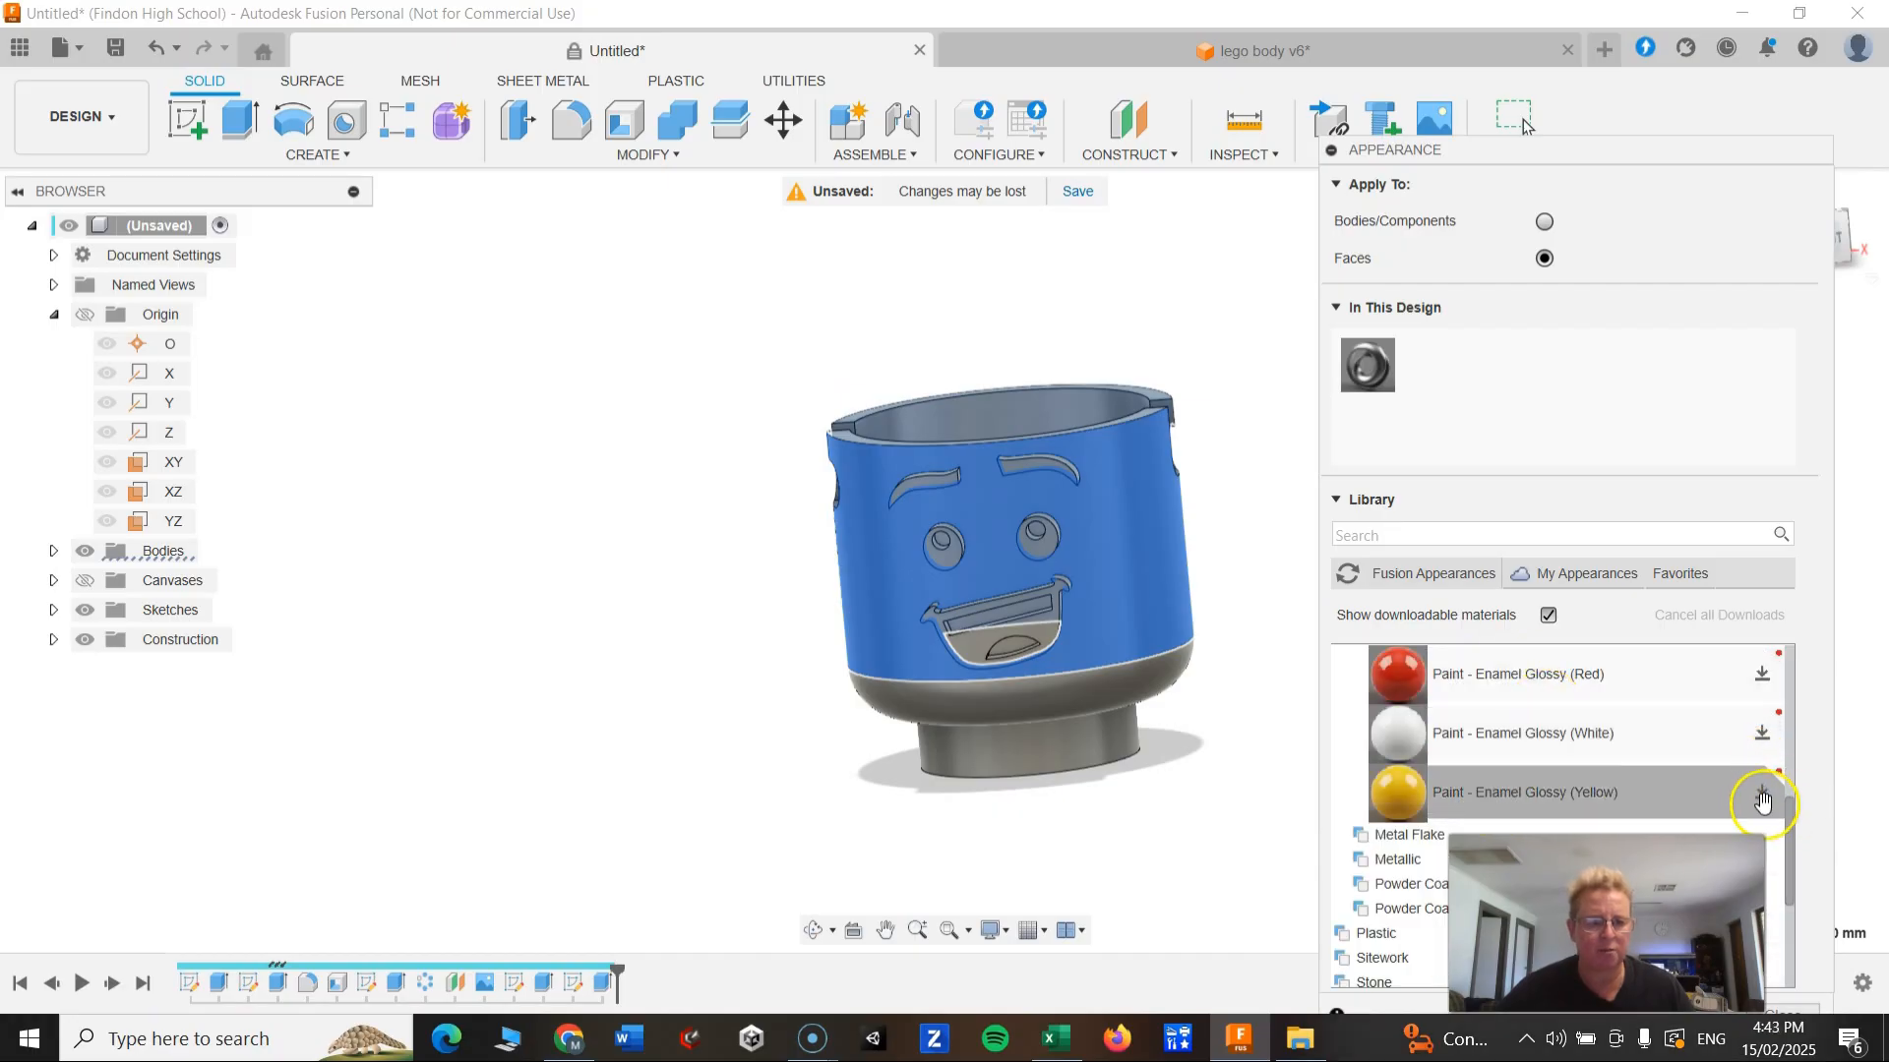
scroll(1602, 758, up, 5)
scroll(1606, 771, down, 2)
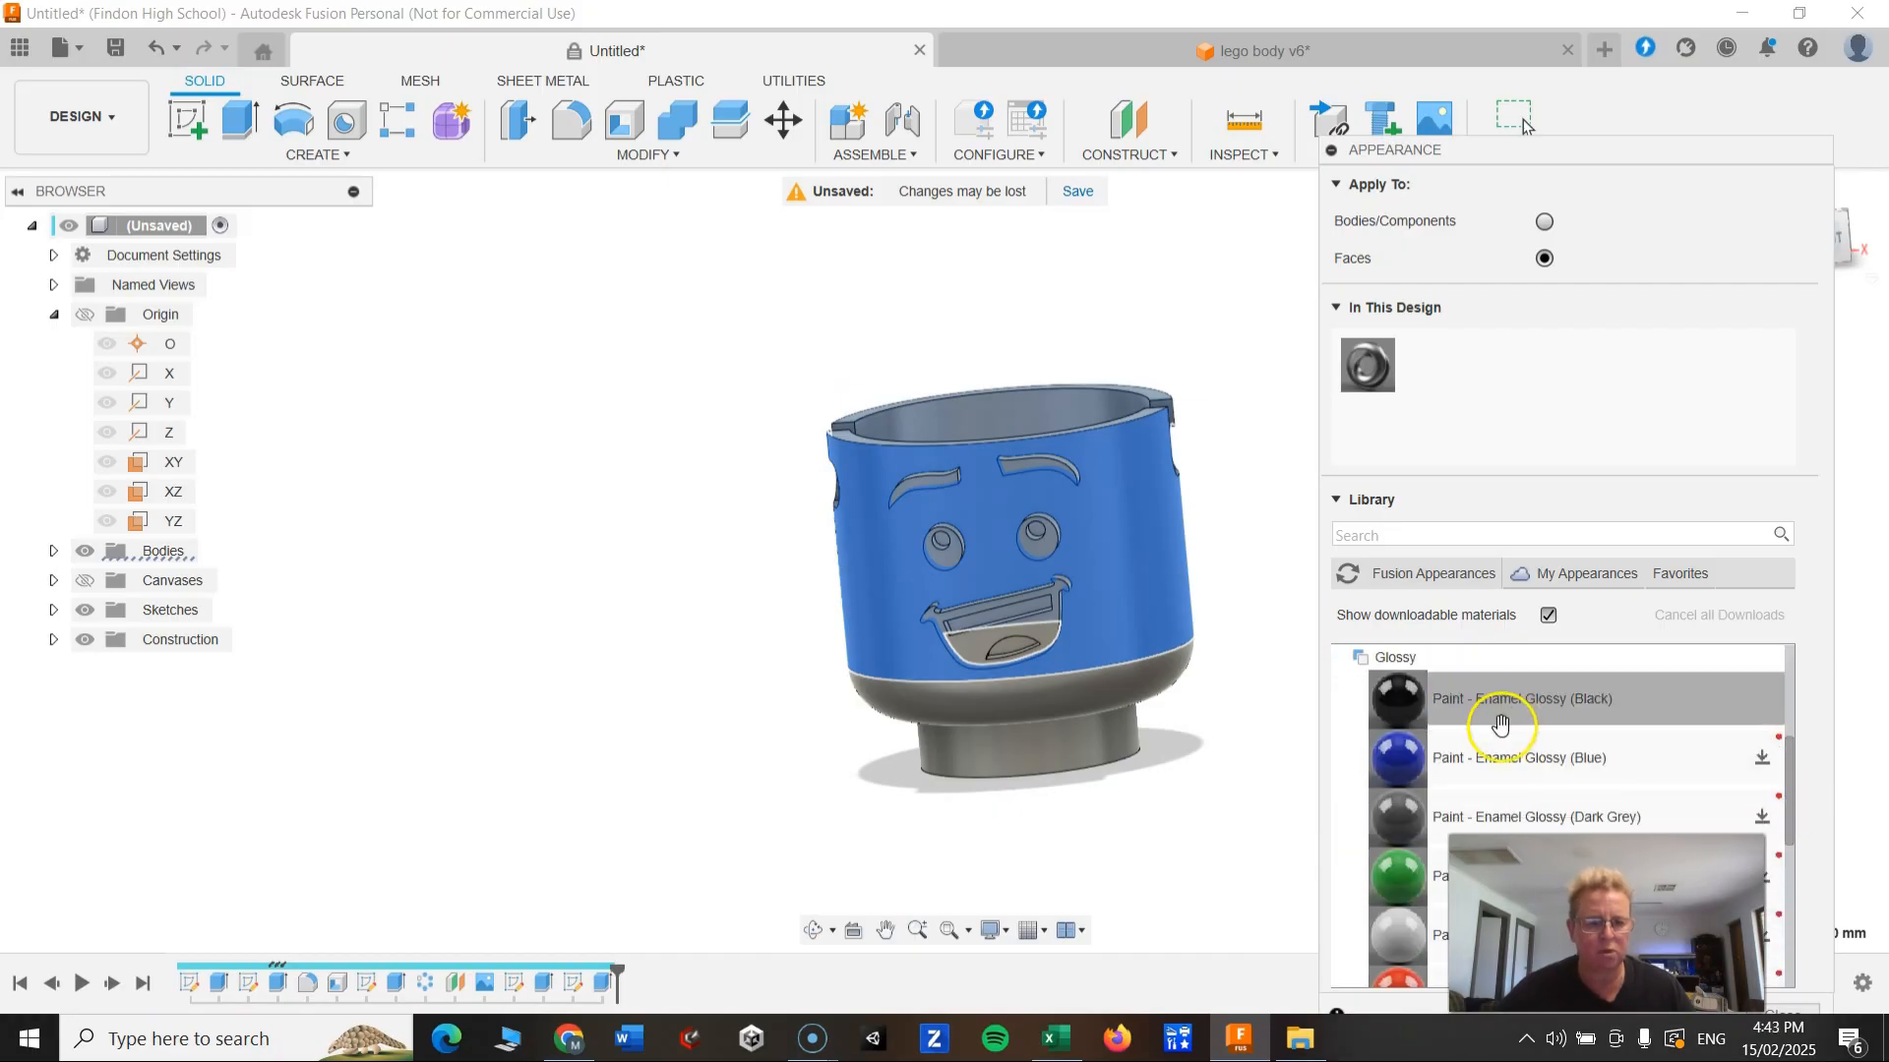
drag(1404, 706, 1049, 462)
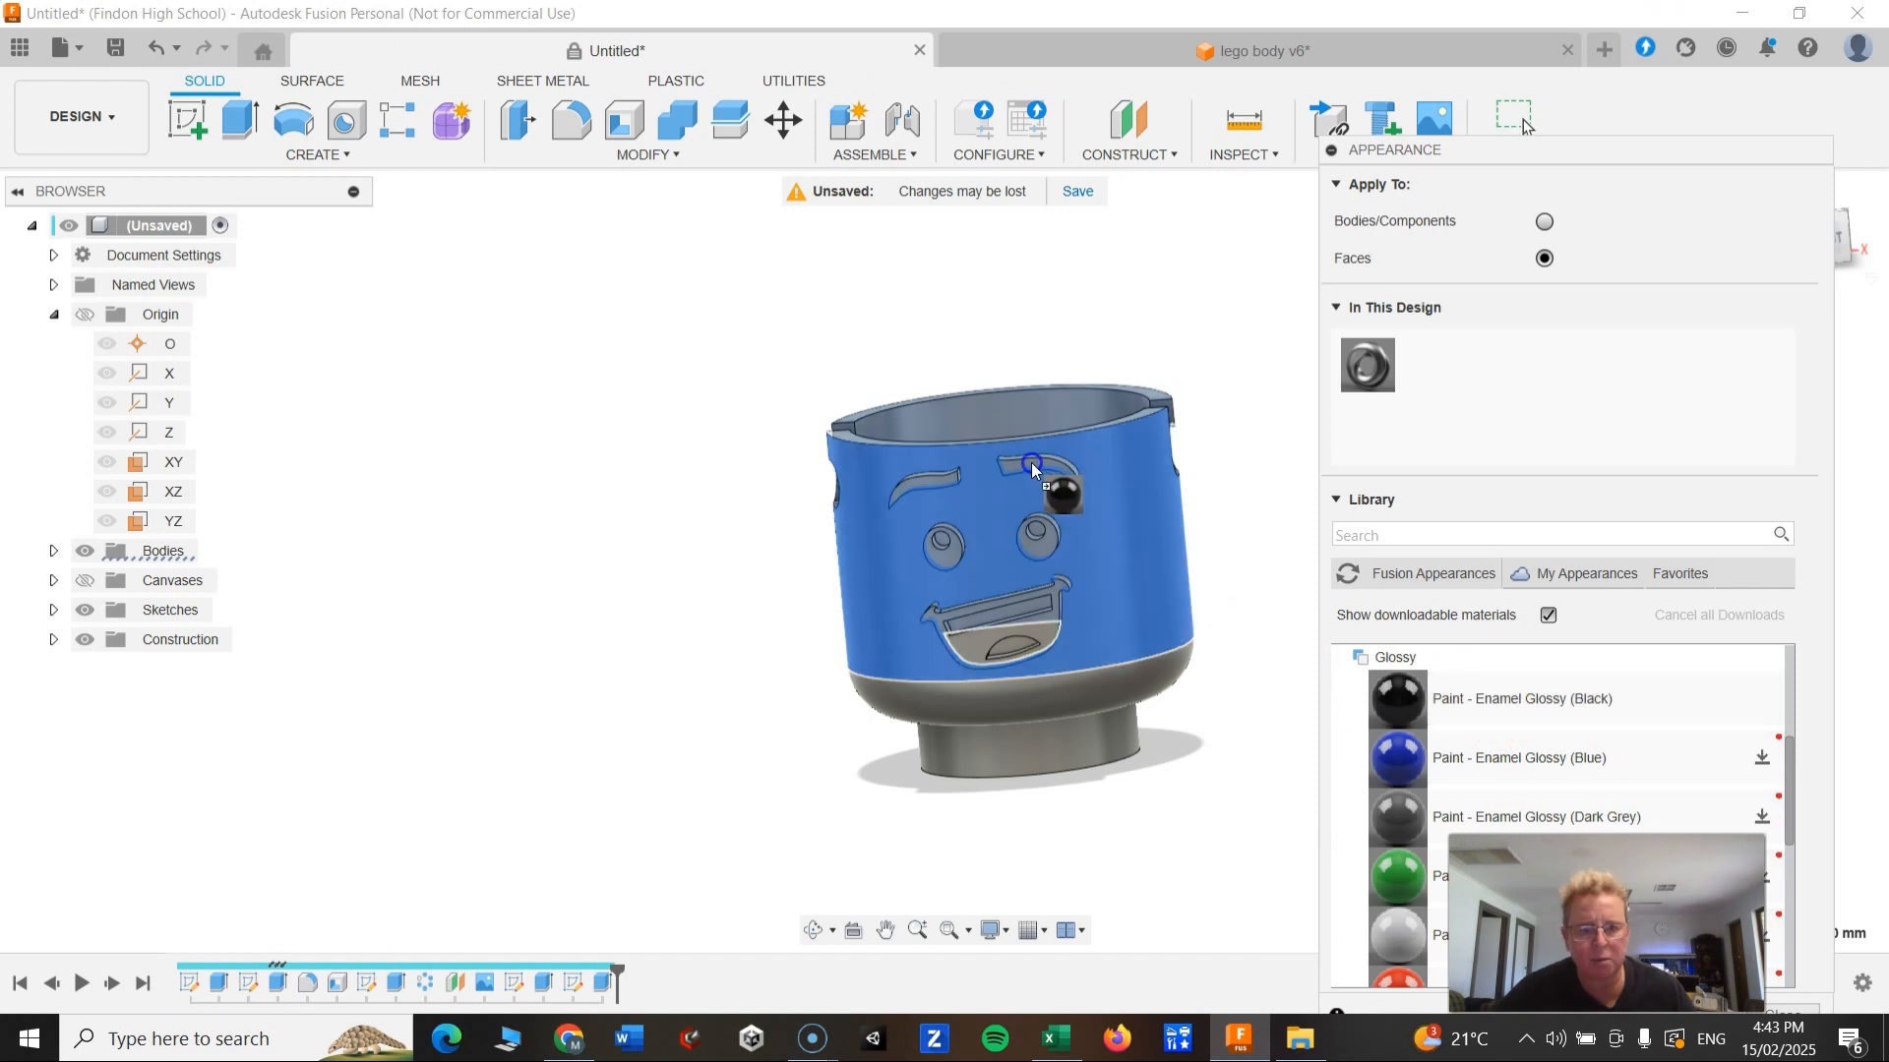
scroll(1031, 462, up, 5)
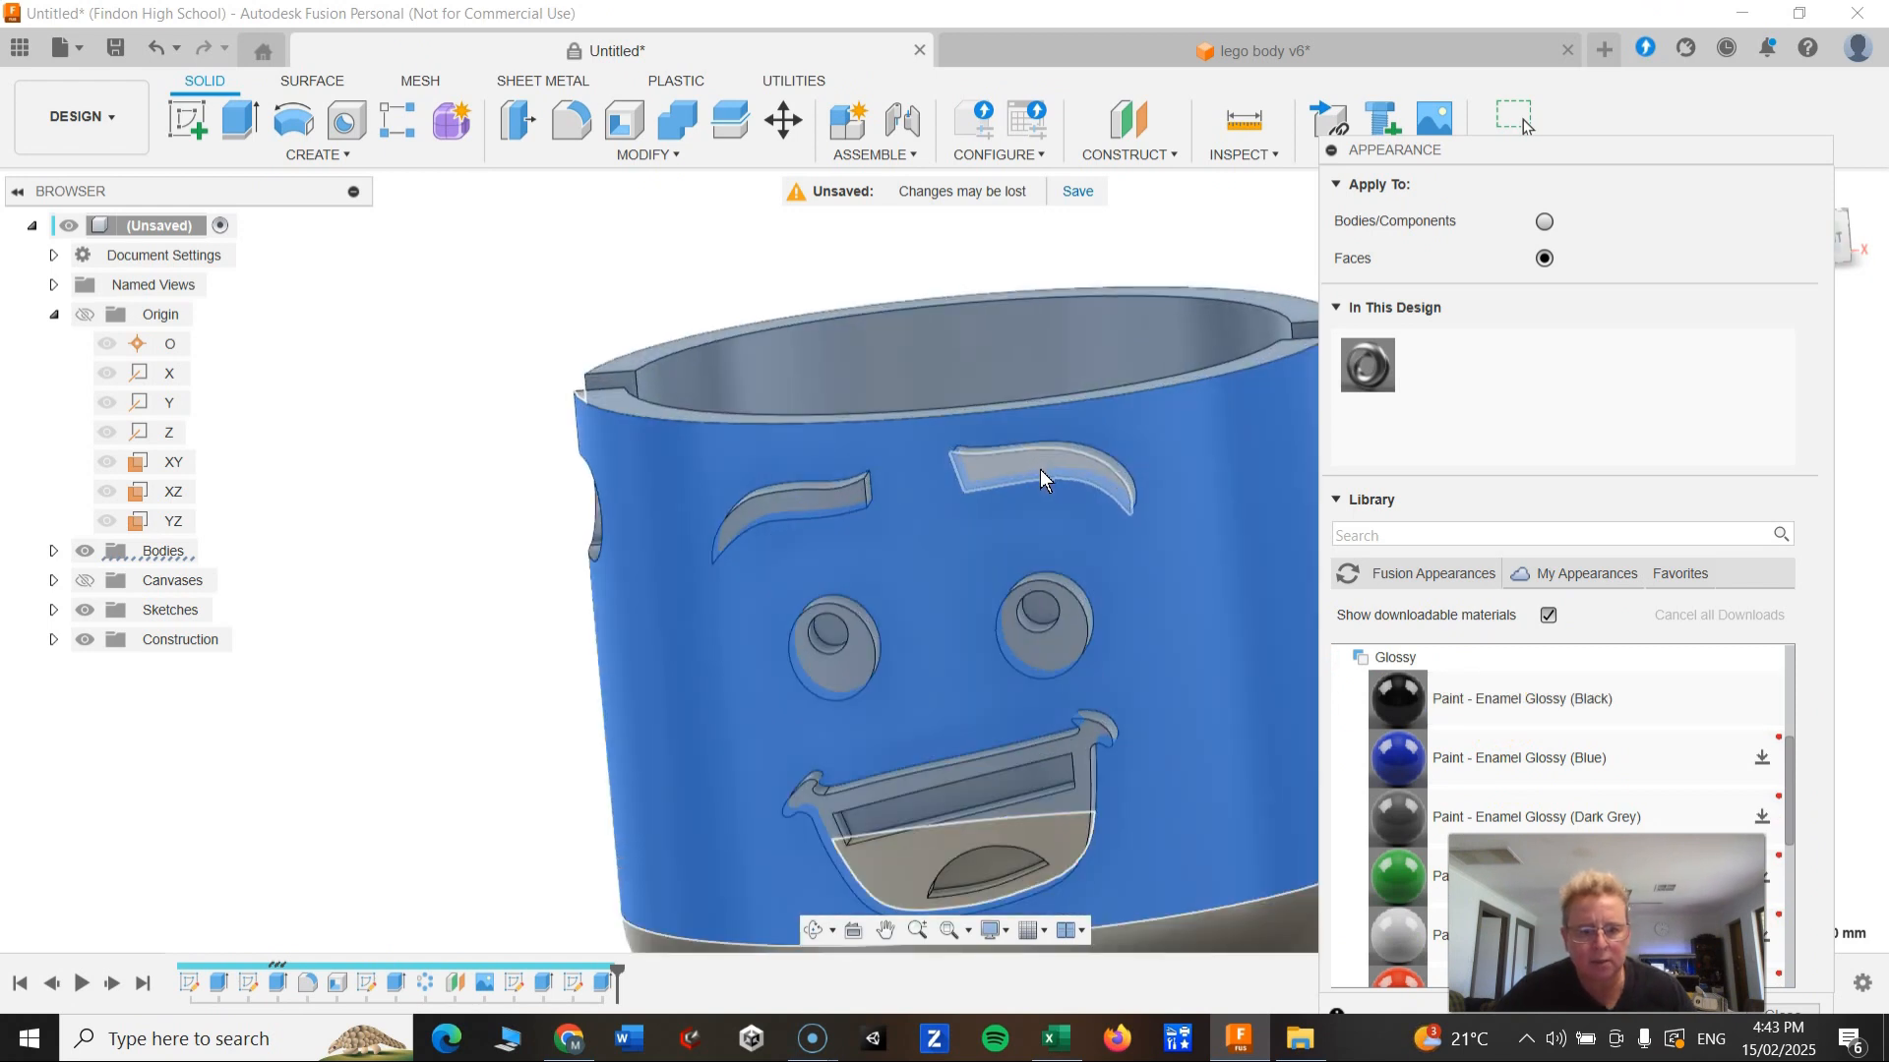
drag(1456, 698, 1206, 539)
drag(986, 440, 952, 476)
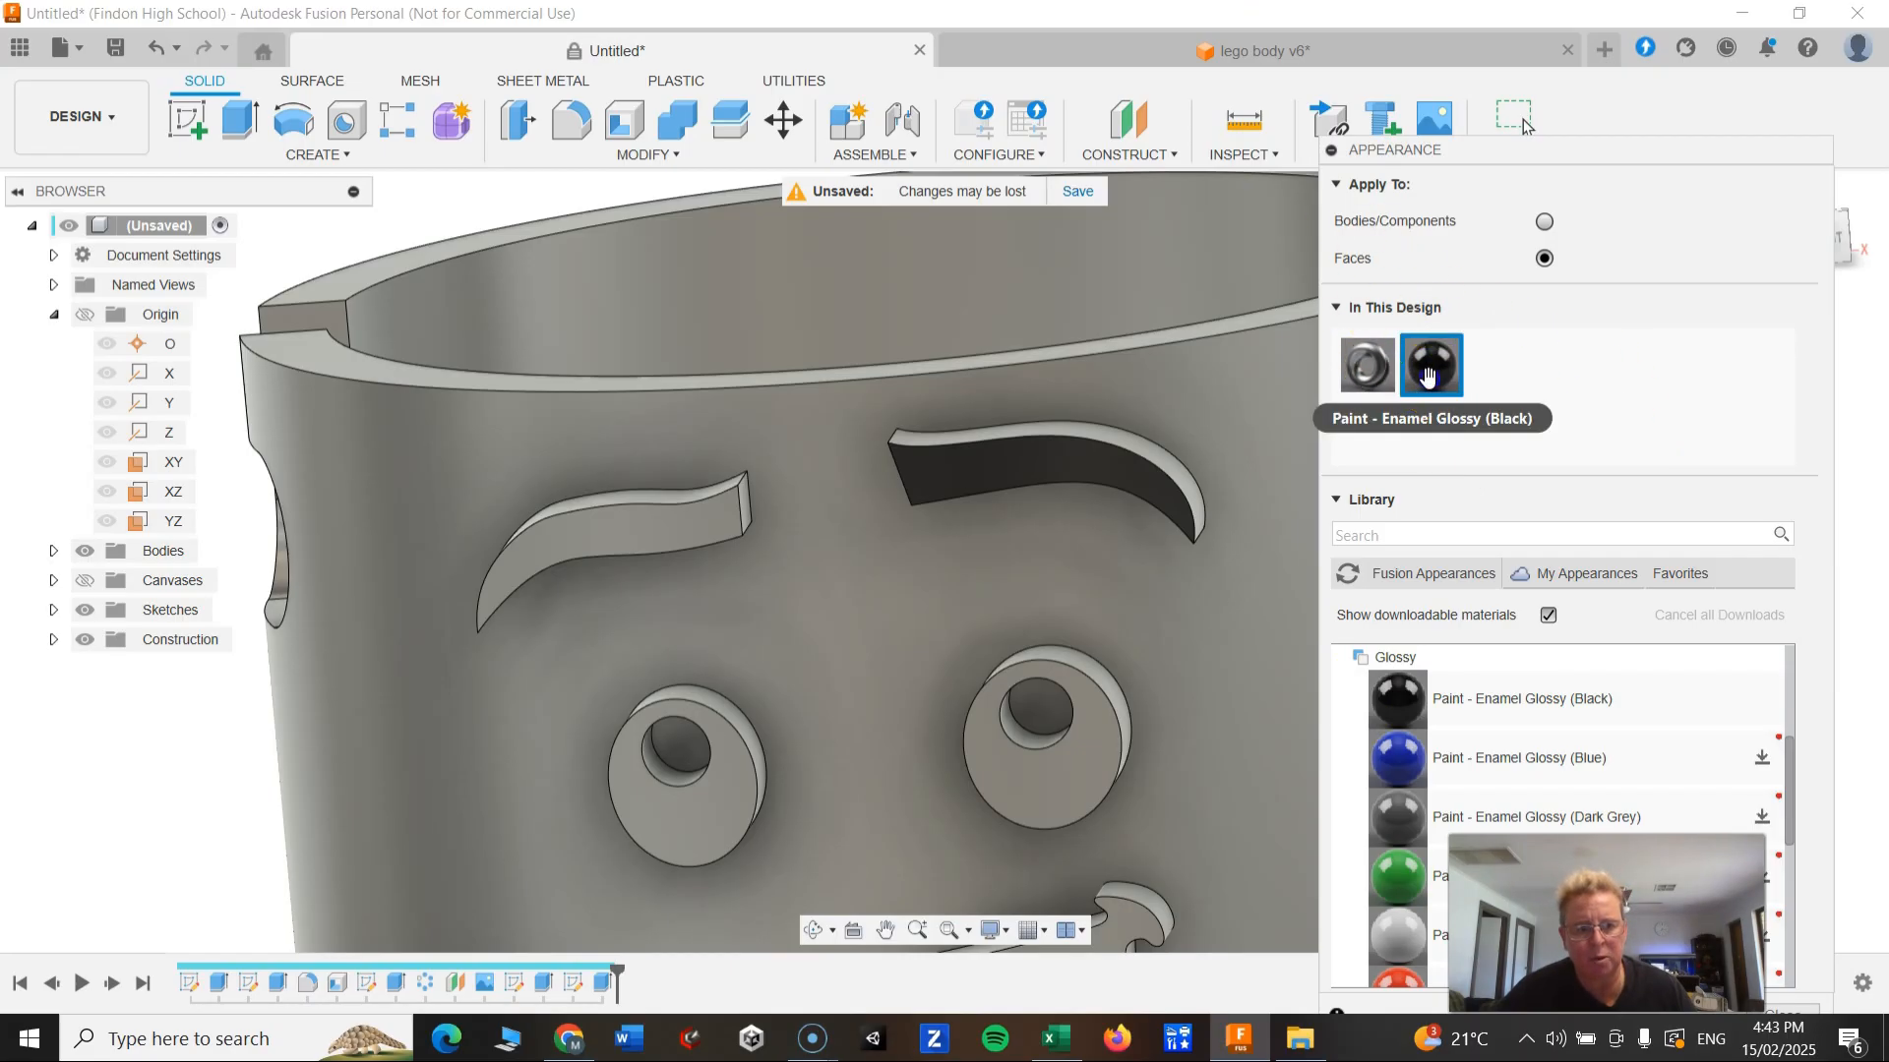
Step: Apply the glossy black enamel to the upper side face of the same eyebrow
drag(1431, 368, 1029, 444)
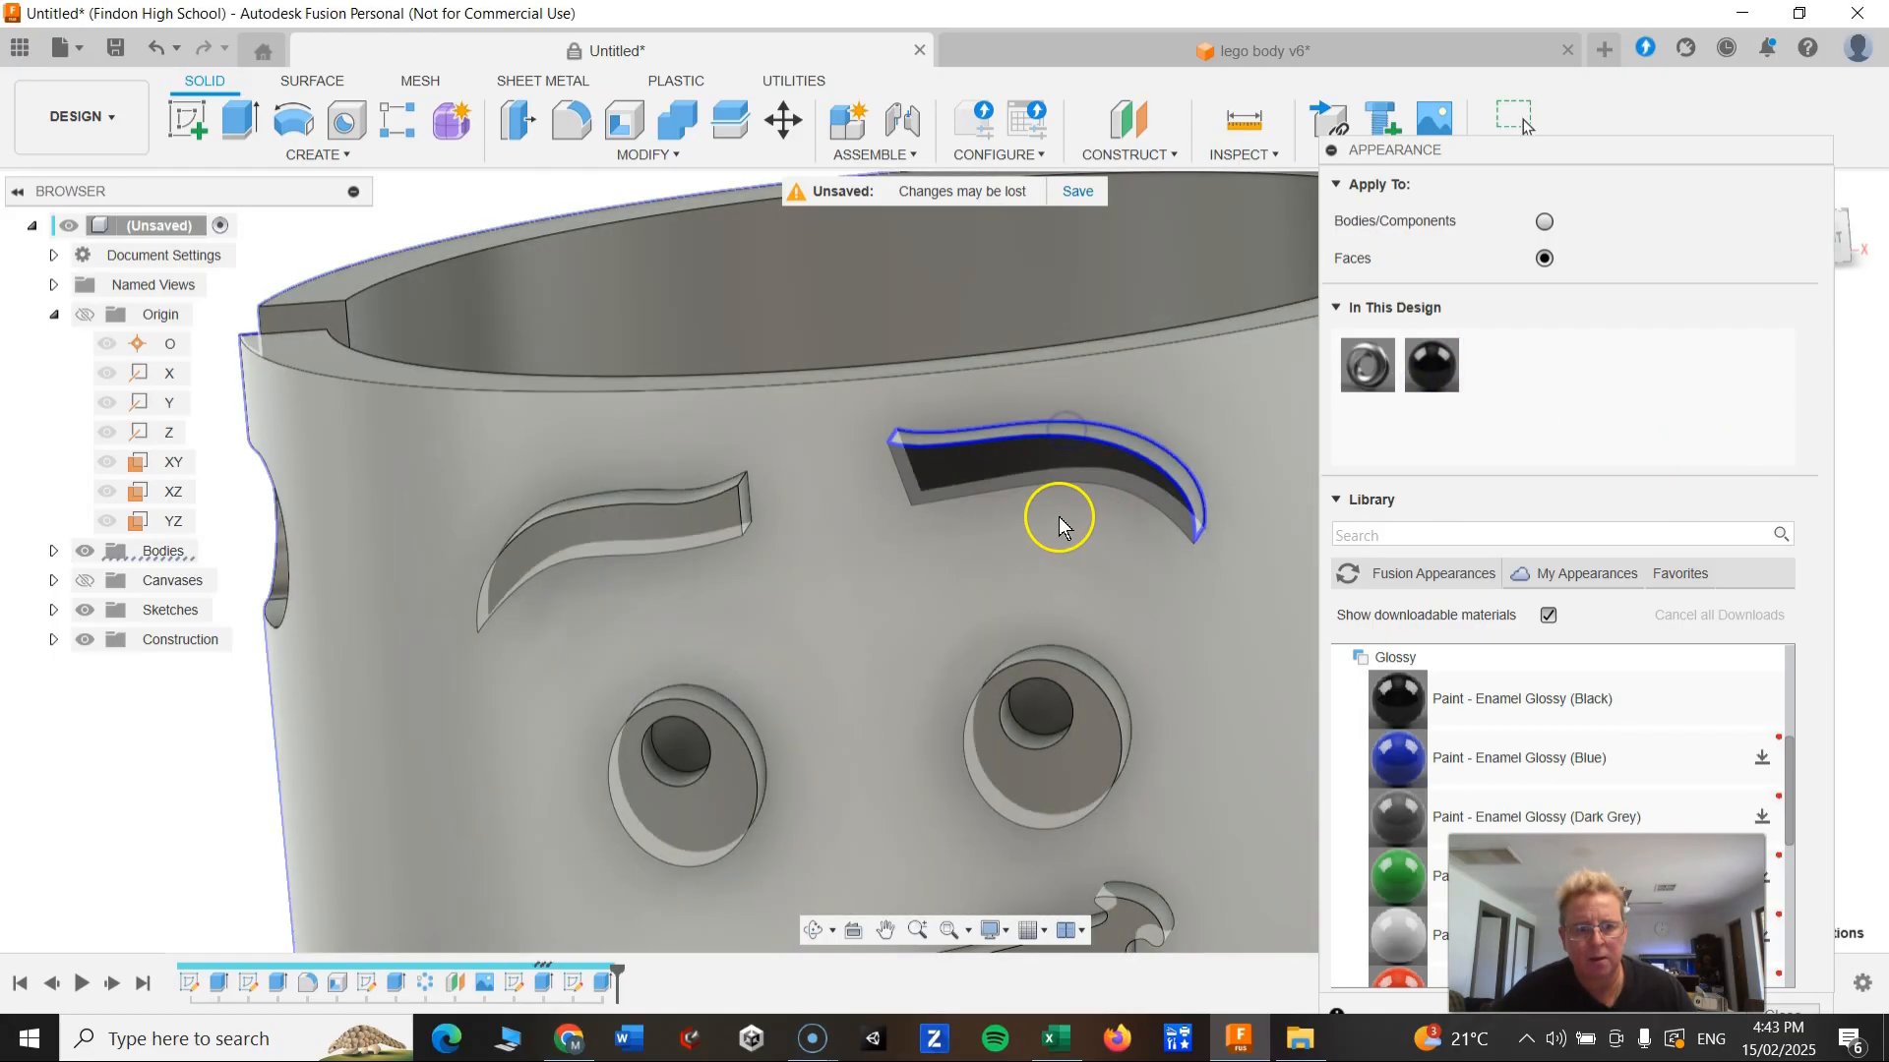
shift+middle_drag(1095, 556, 1121, 600)
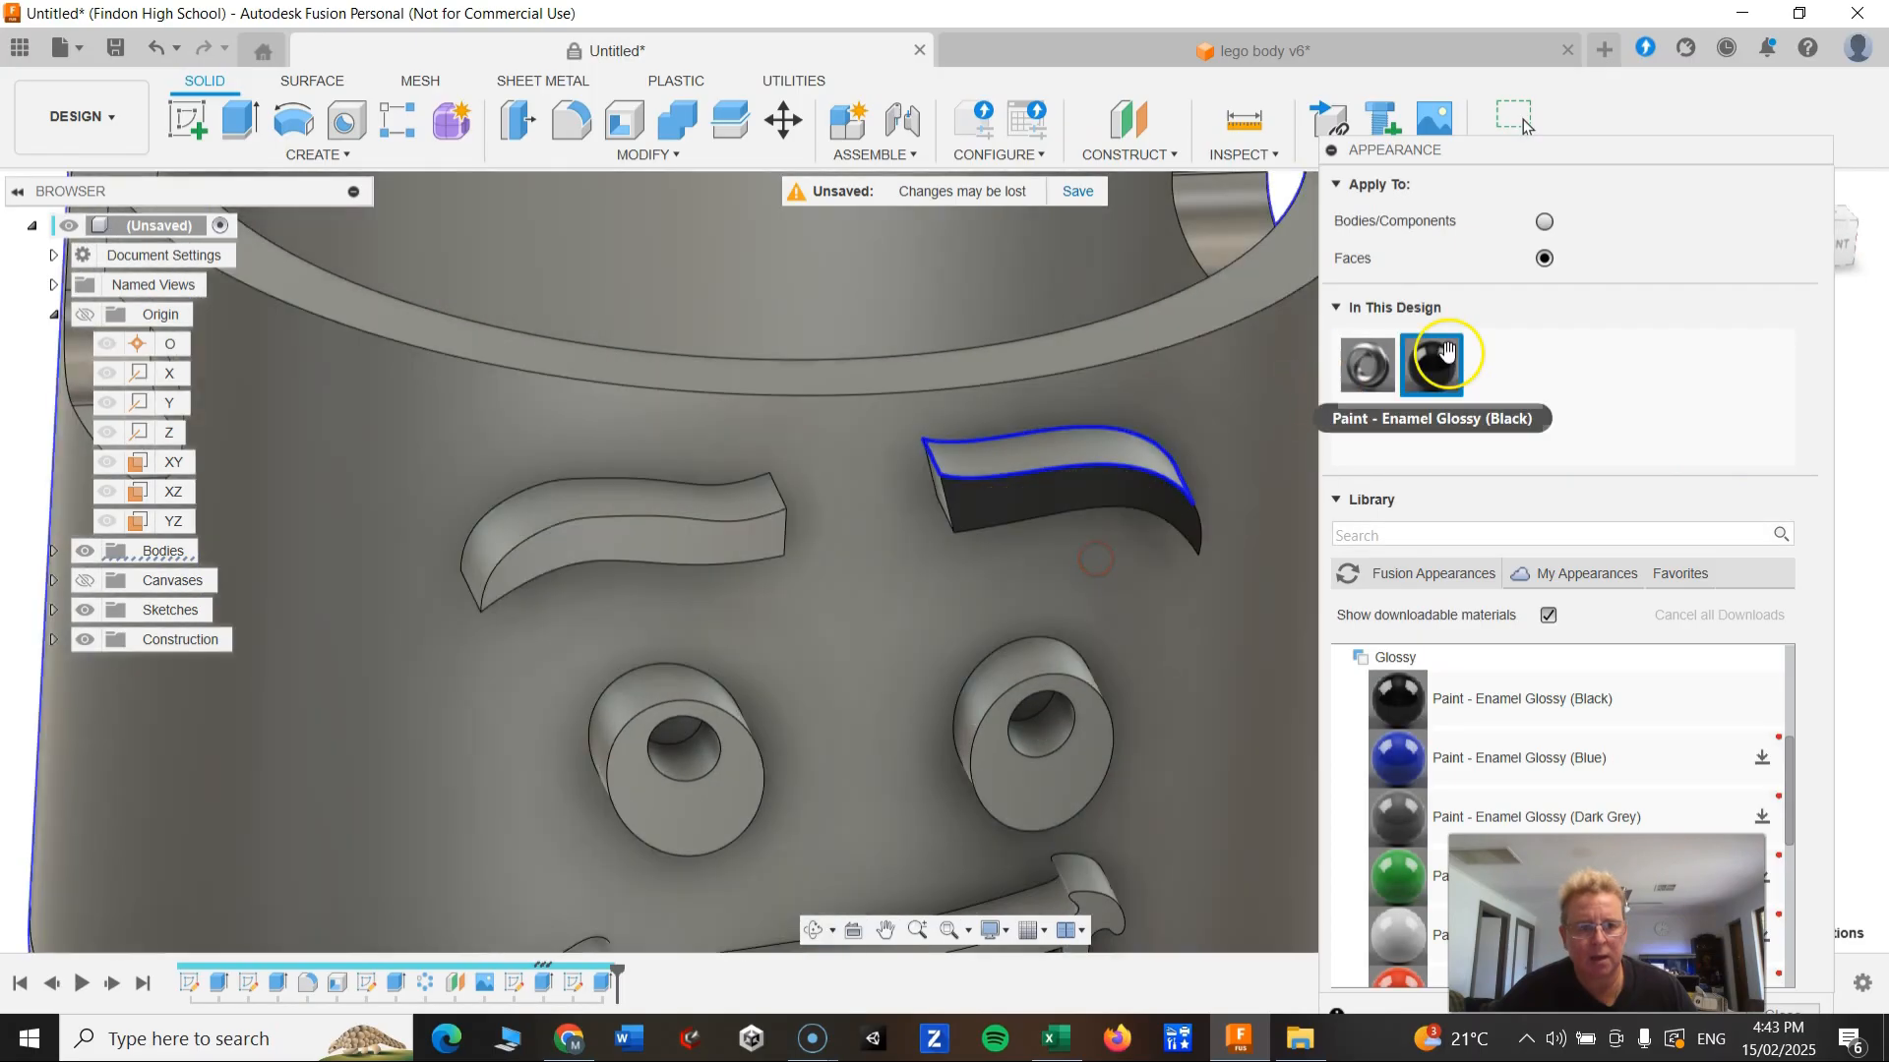
drag(1446, 369, 1081, 446)
click(907, 524)
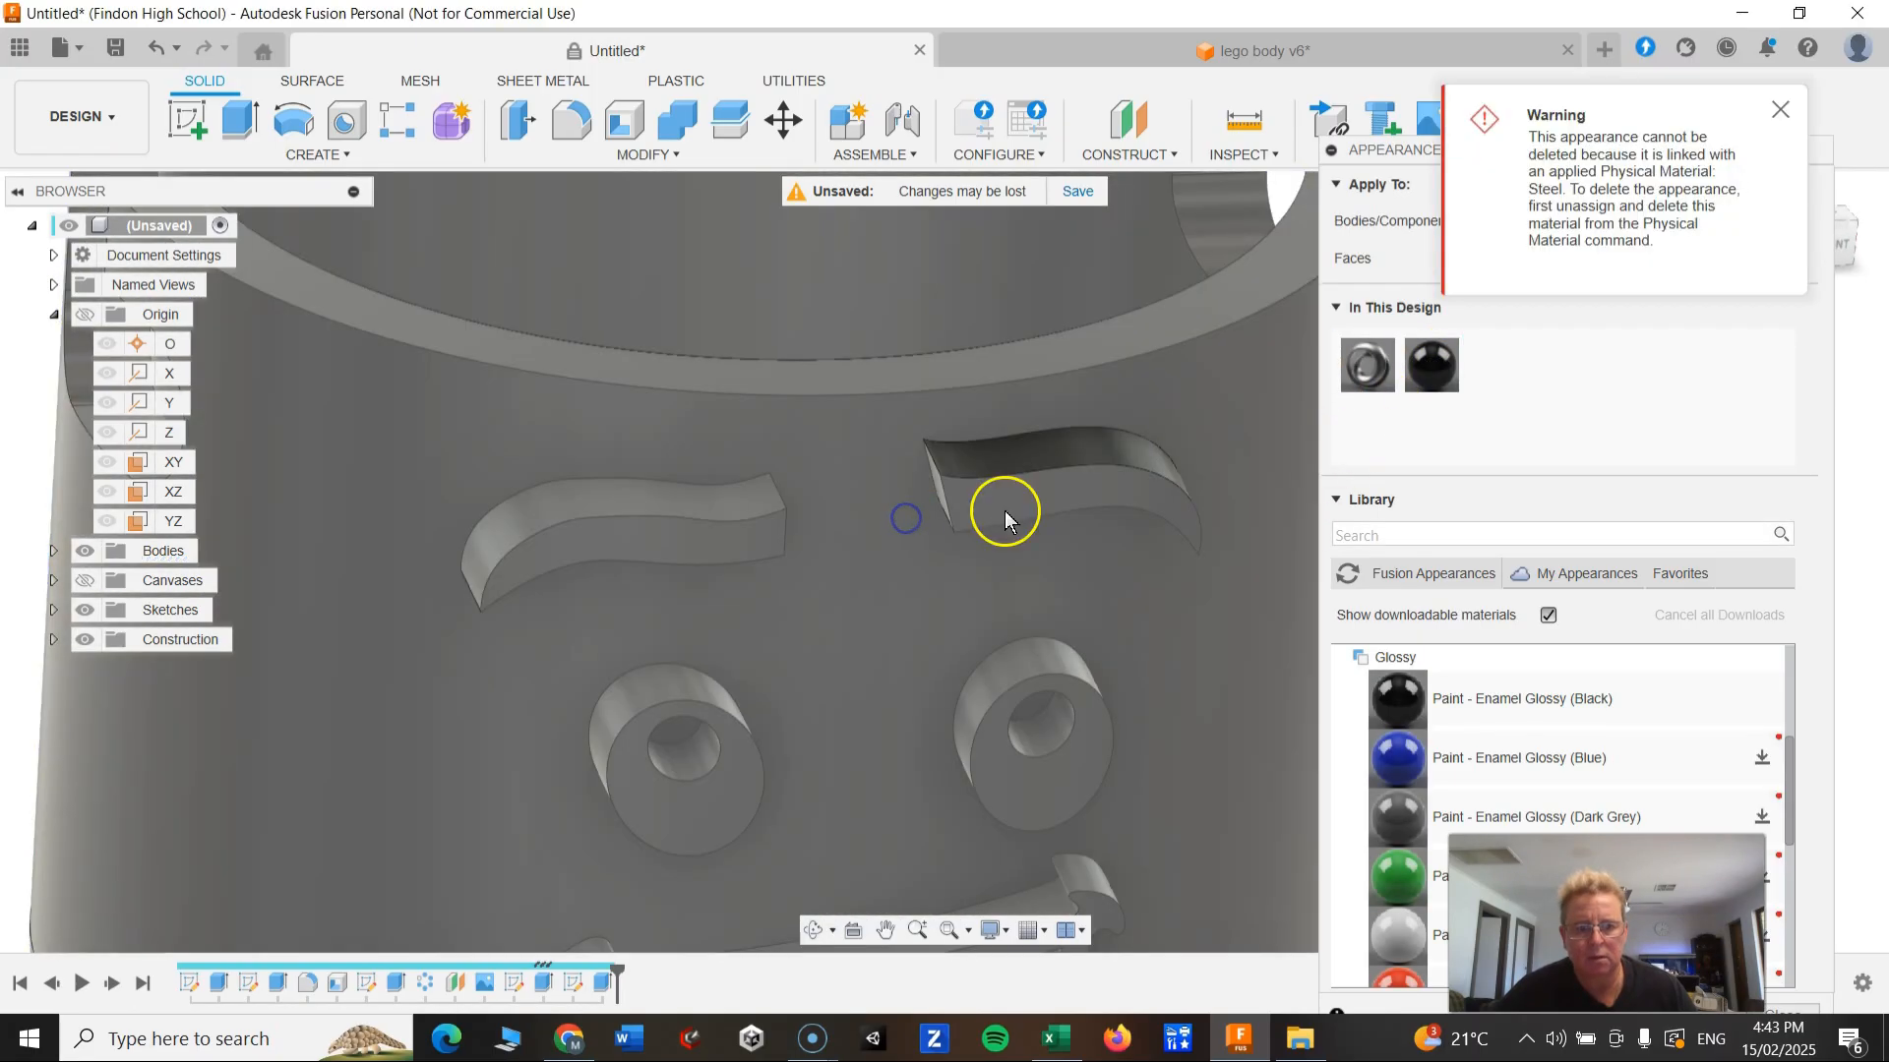
click(1778, 112)
click(1367, 357)
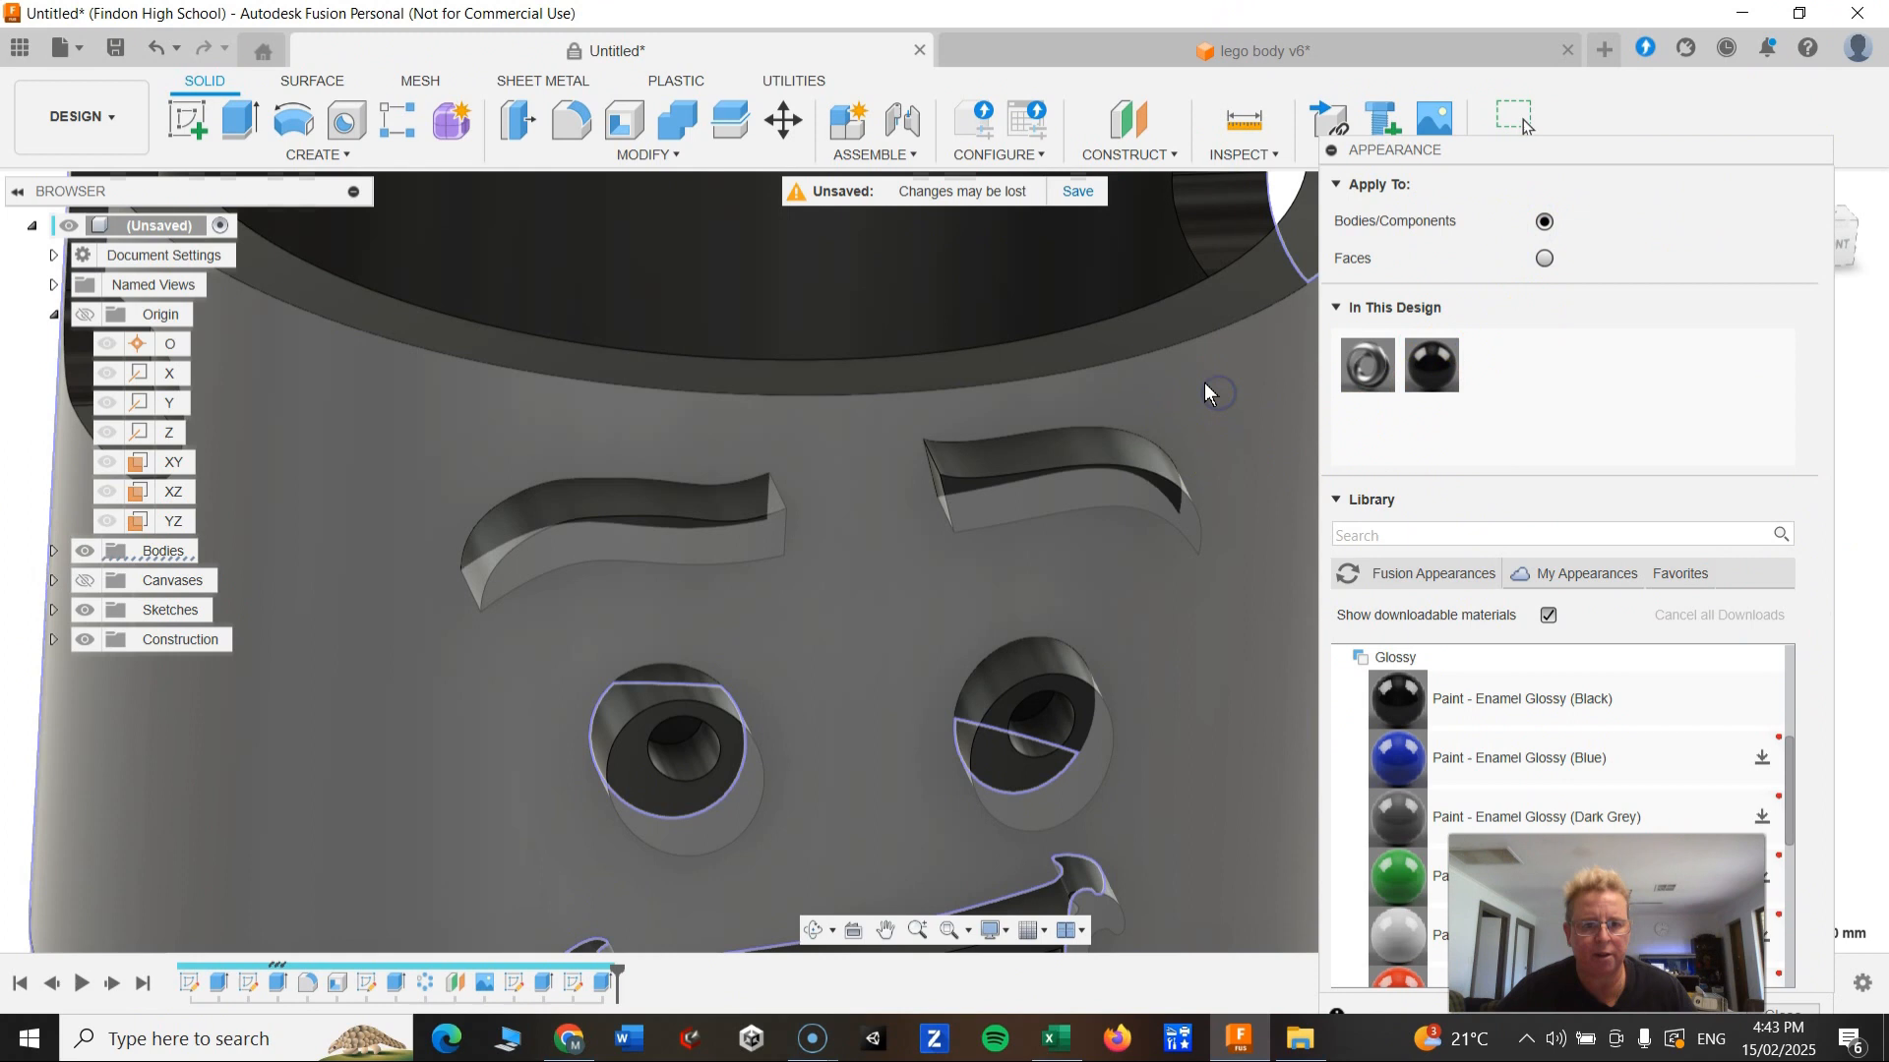
right_click(1208, 391)
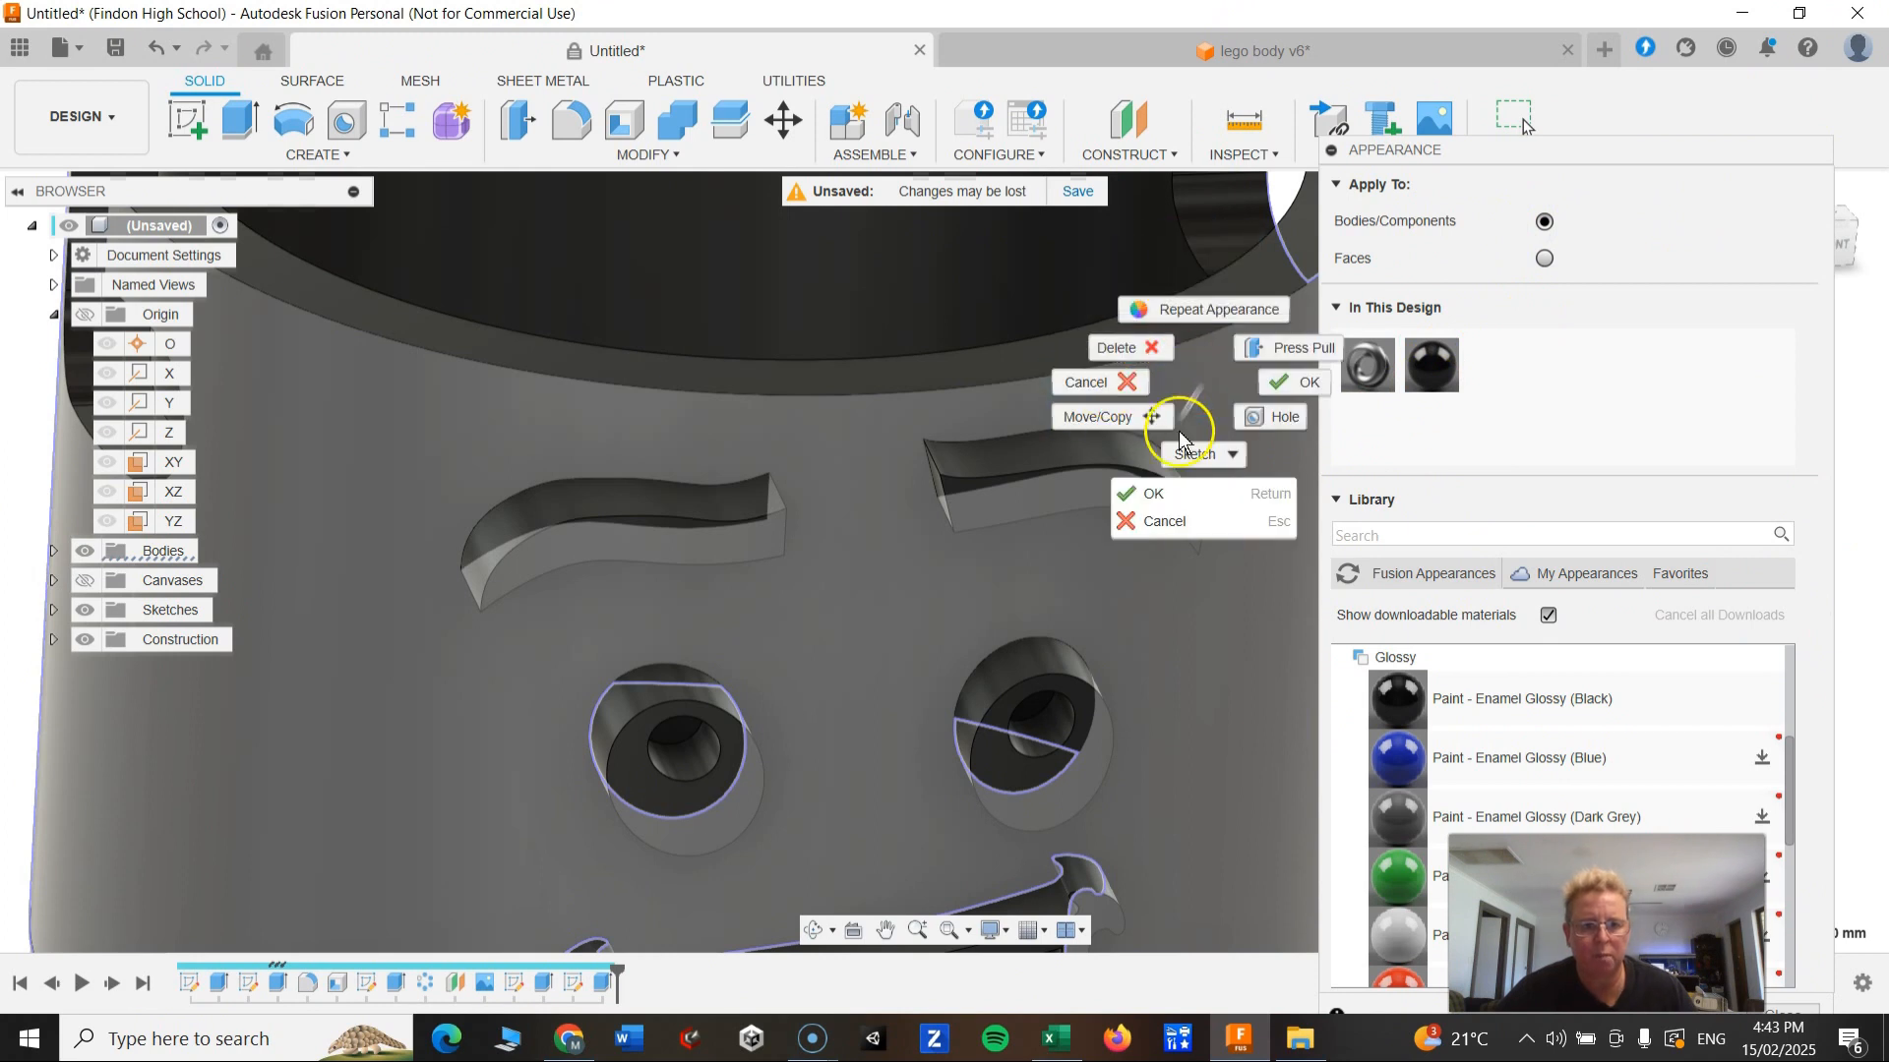
click(1637, 416)
drag(1316, 443, 1490, 379)
key(Escape)
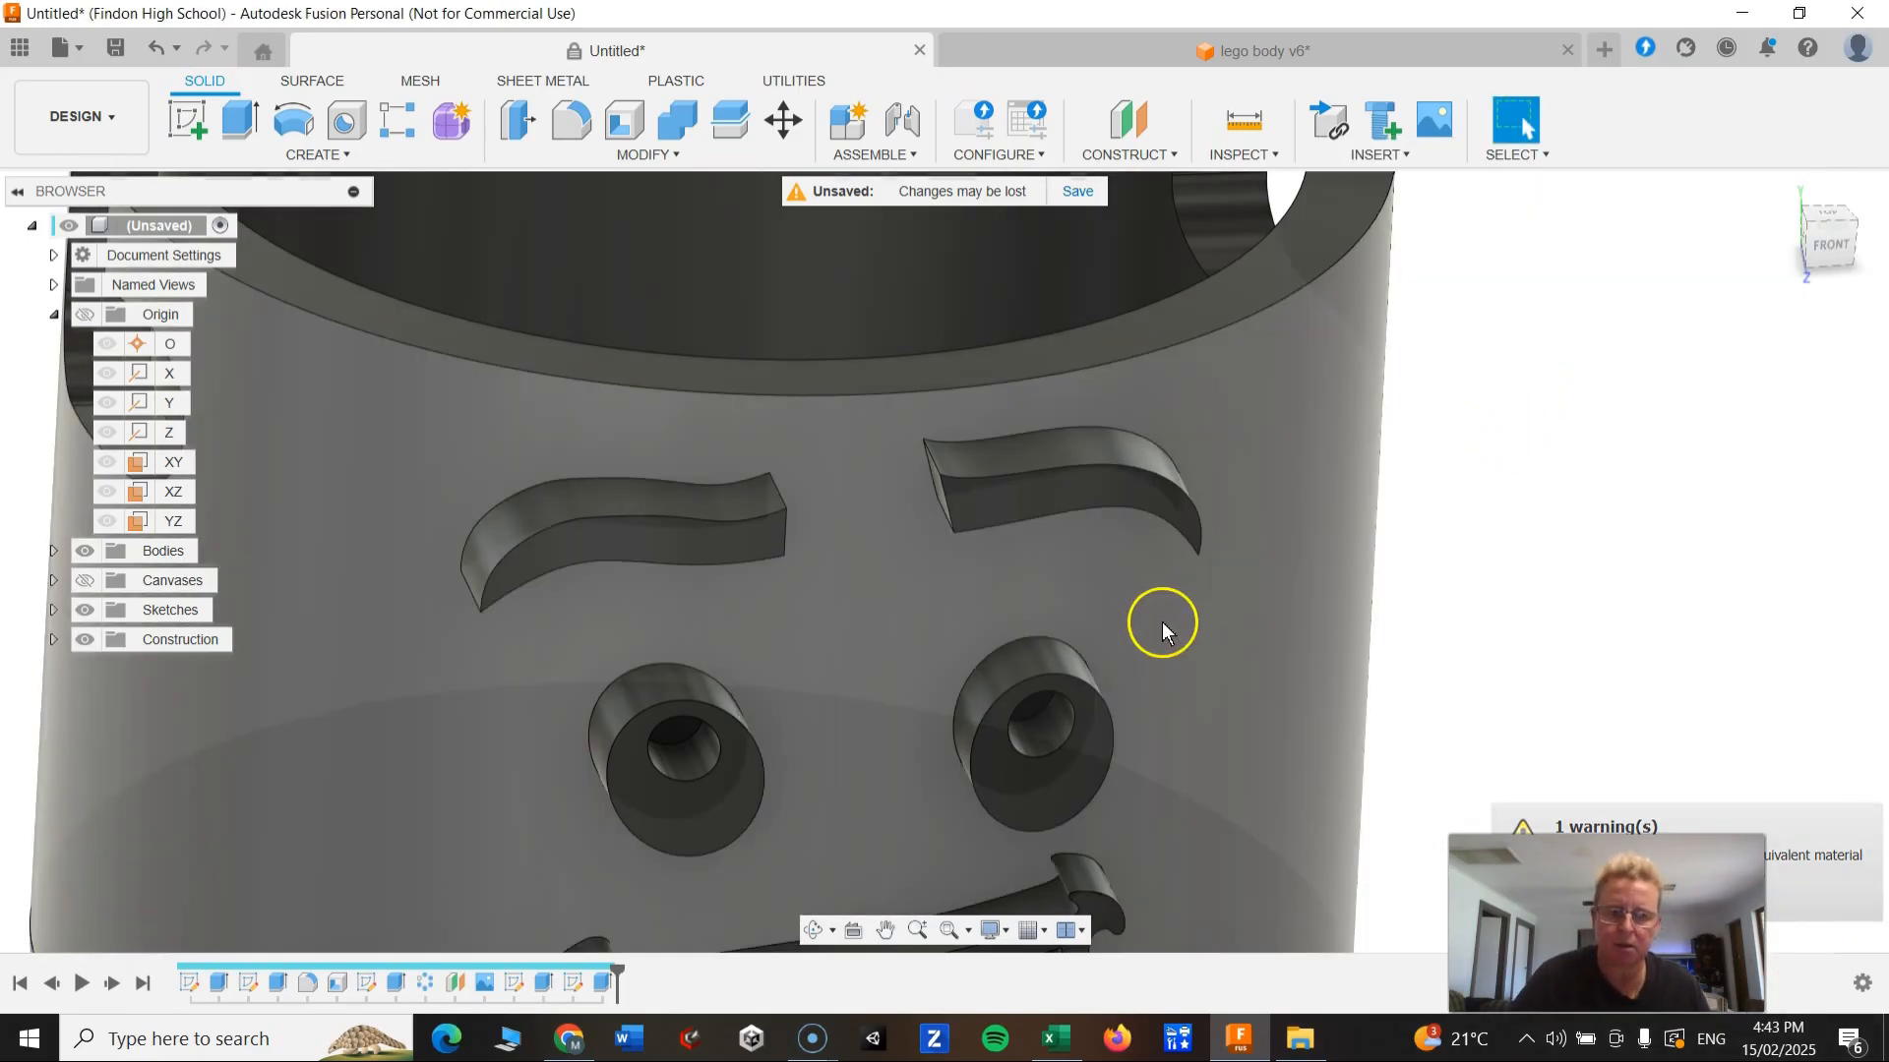
Step: Reopen the Appearance settings from a side face of the eyebrow and try to apply the glossy black enamel to it
mouse_move(1163, 573)
shift+middle_down()
mouse_move(1046, 563)
mouse_move(1526, 520)
shift+middle_up()
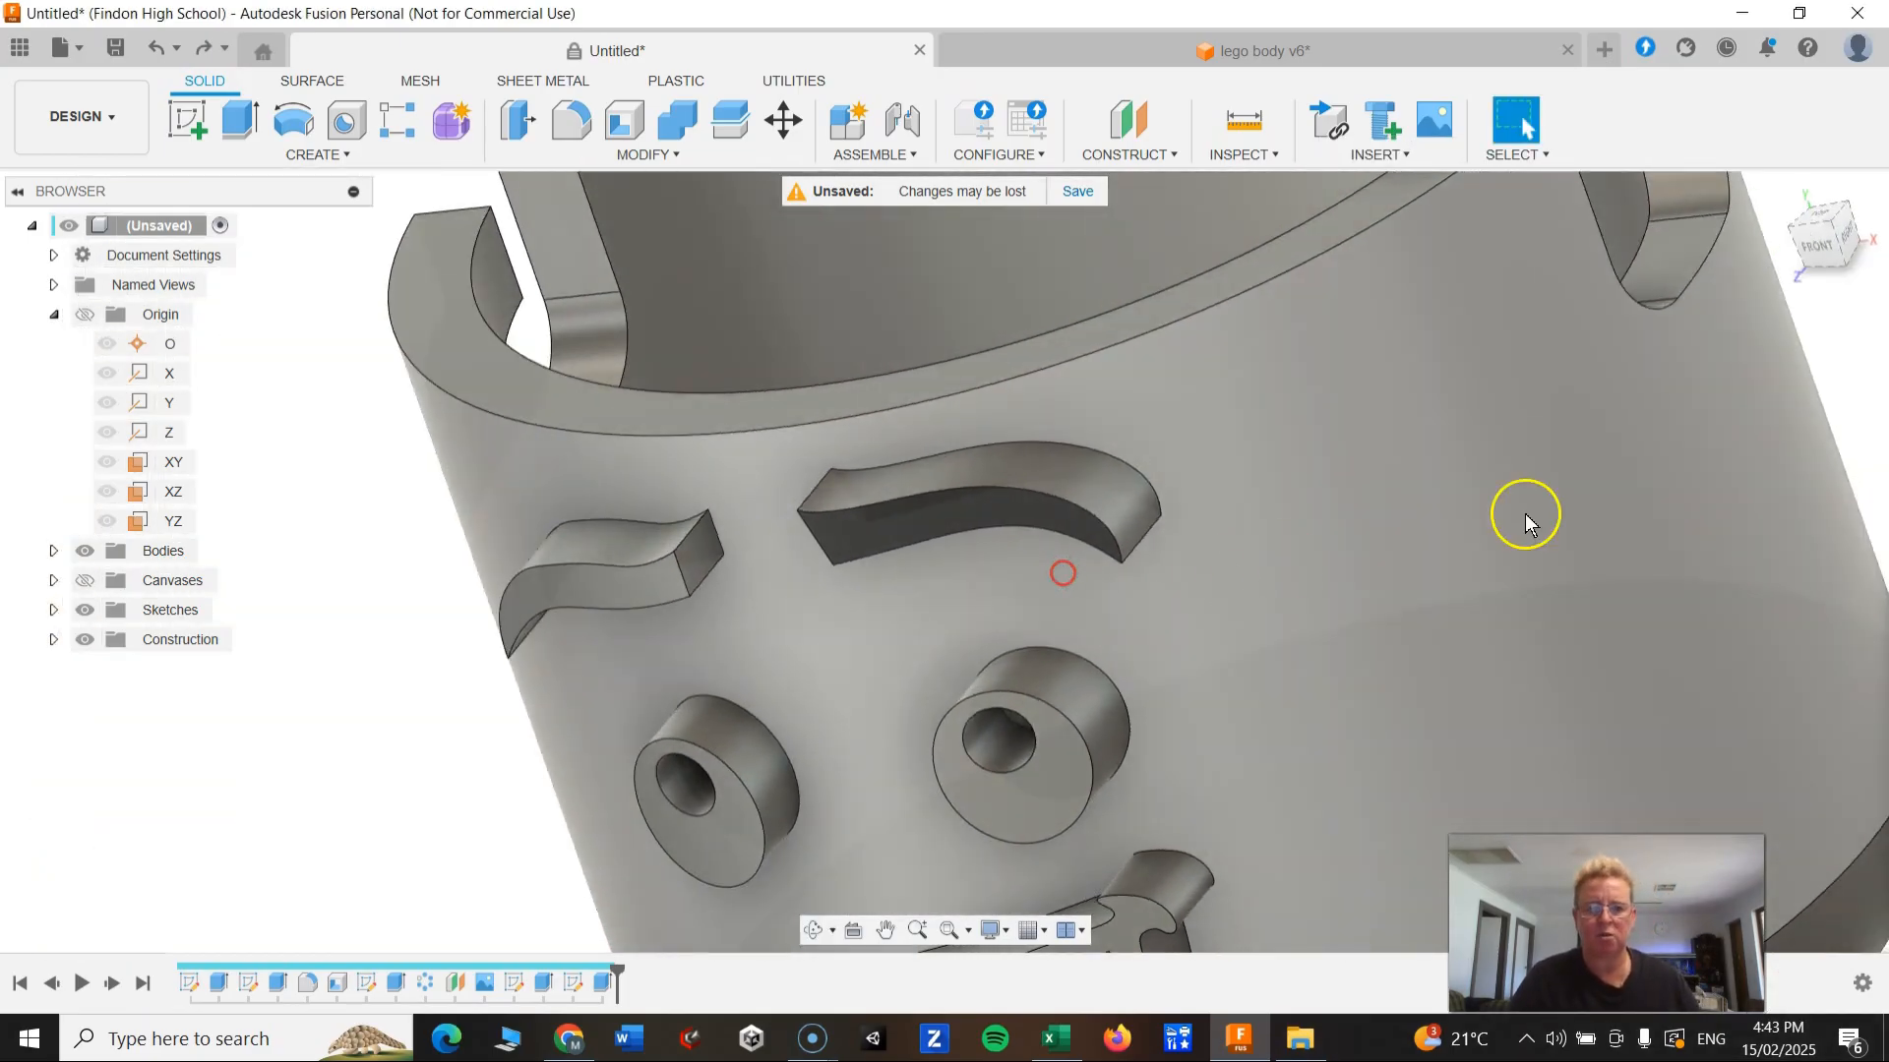
shift+middle_drag(618, 659, 1520, 563)
shift+middle_drag(1317, 532, 1360, 415)
right_click(1350, 437)
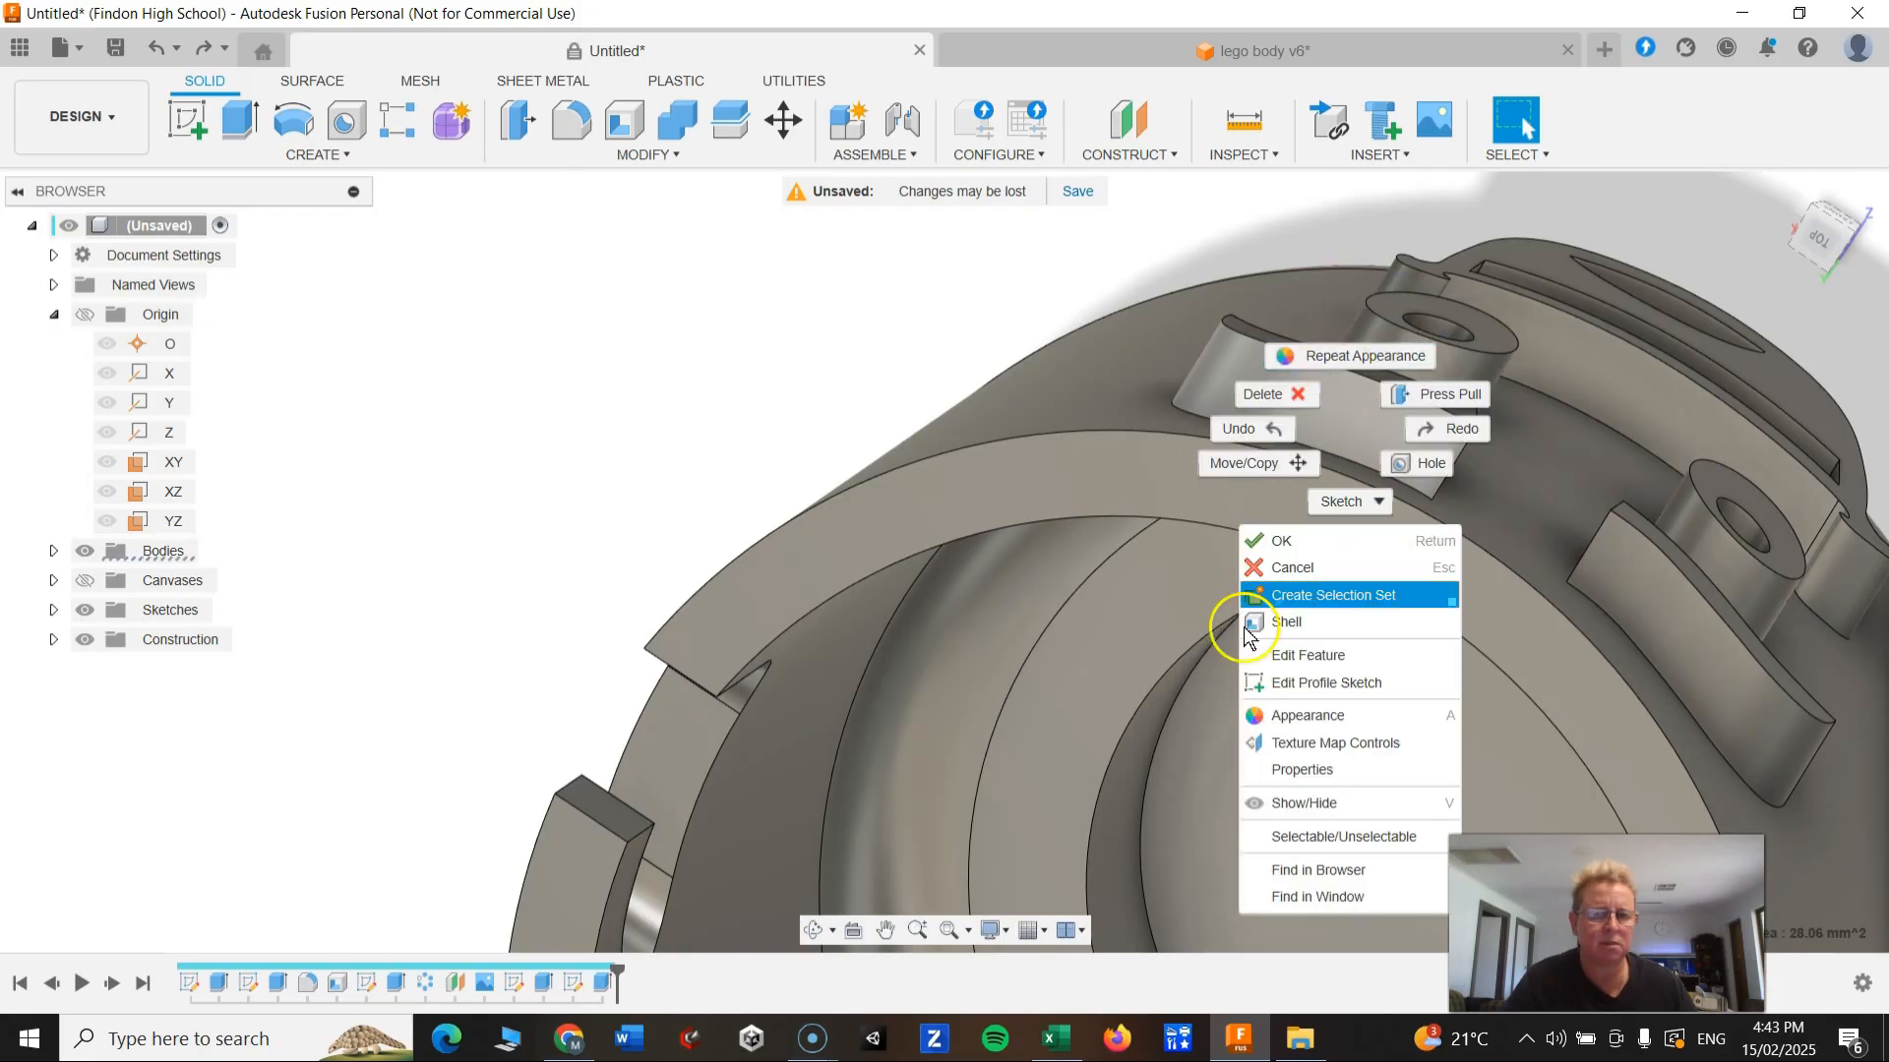
click(1308, 716)
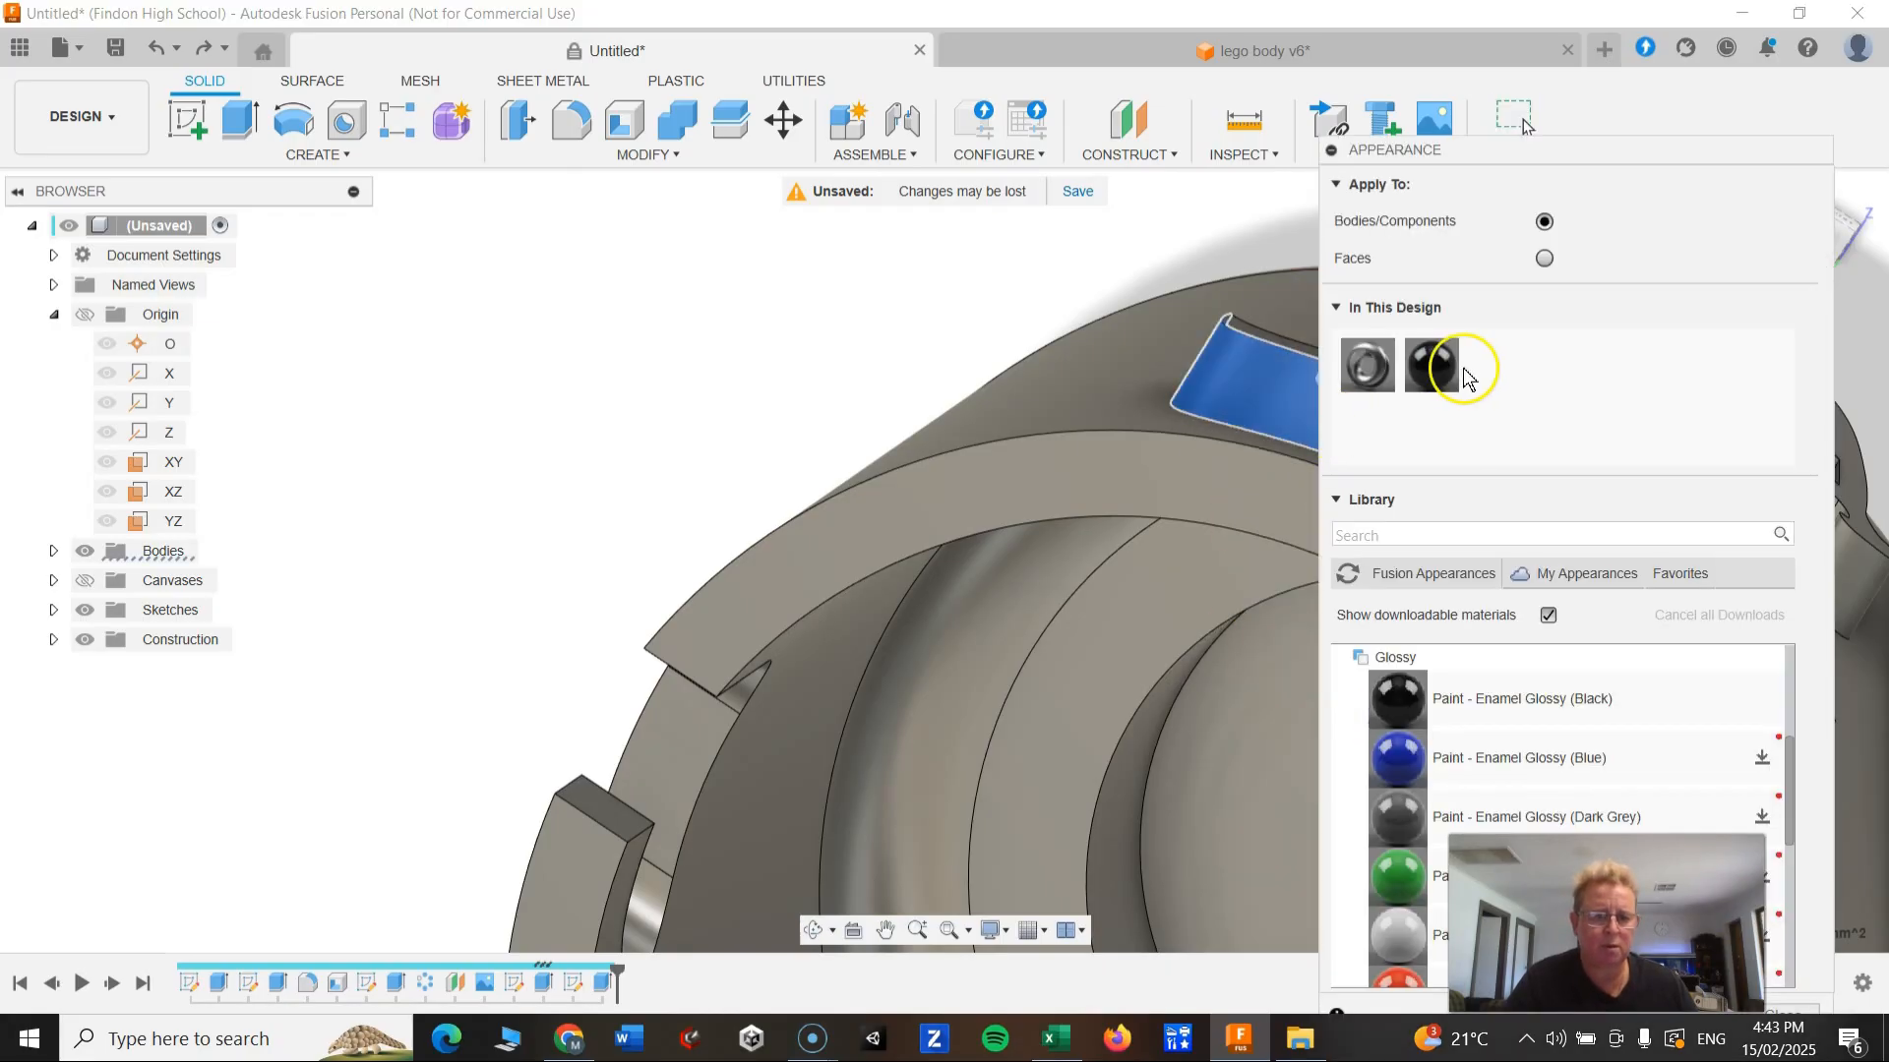
drag(1424, 362, 1265, 381)
Step: Try to apply the black enamel to the eyebrows at bodies/components level, keeping the existing face appearances
shift+middle_drag(1227, 403, 1054, 612)
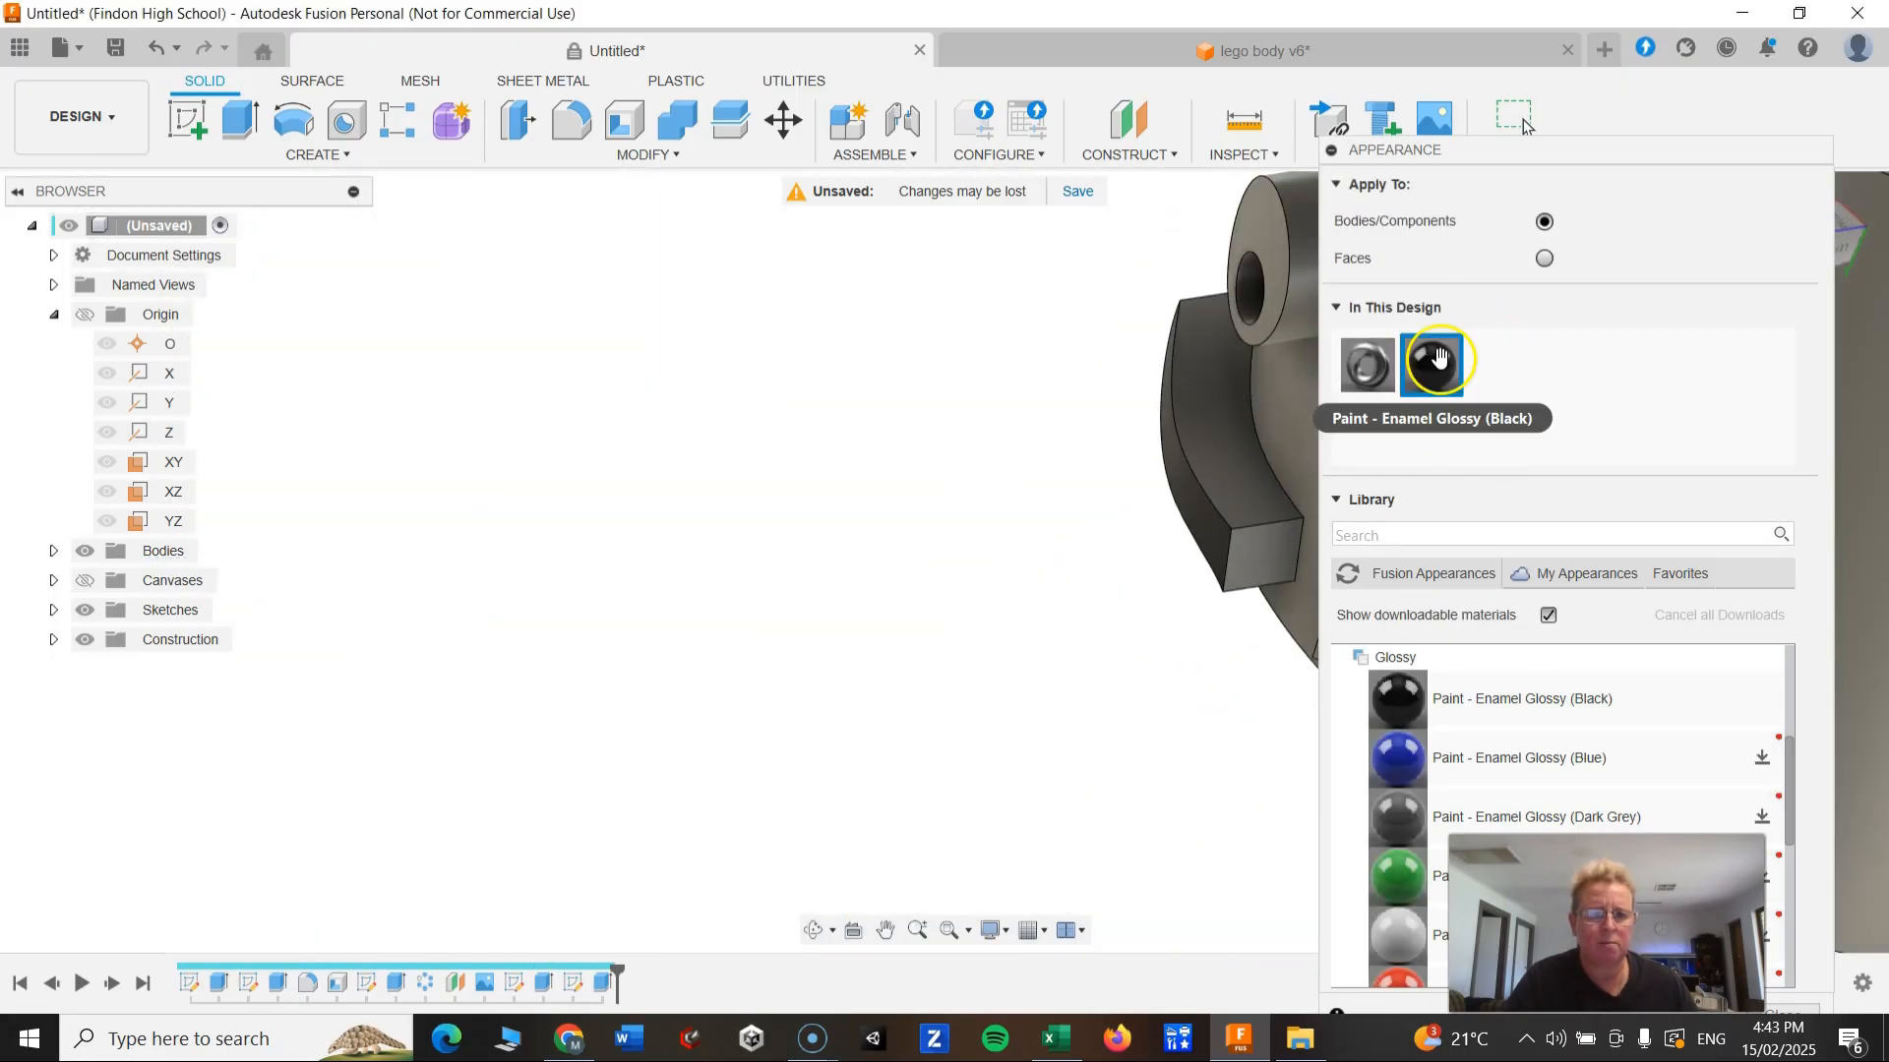
drag(1438, 356, 1225, 482)
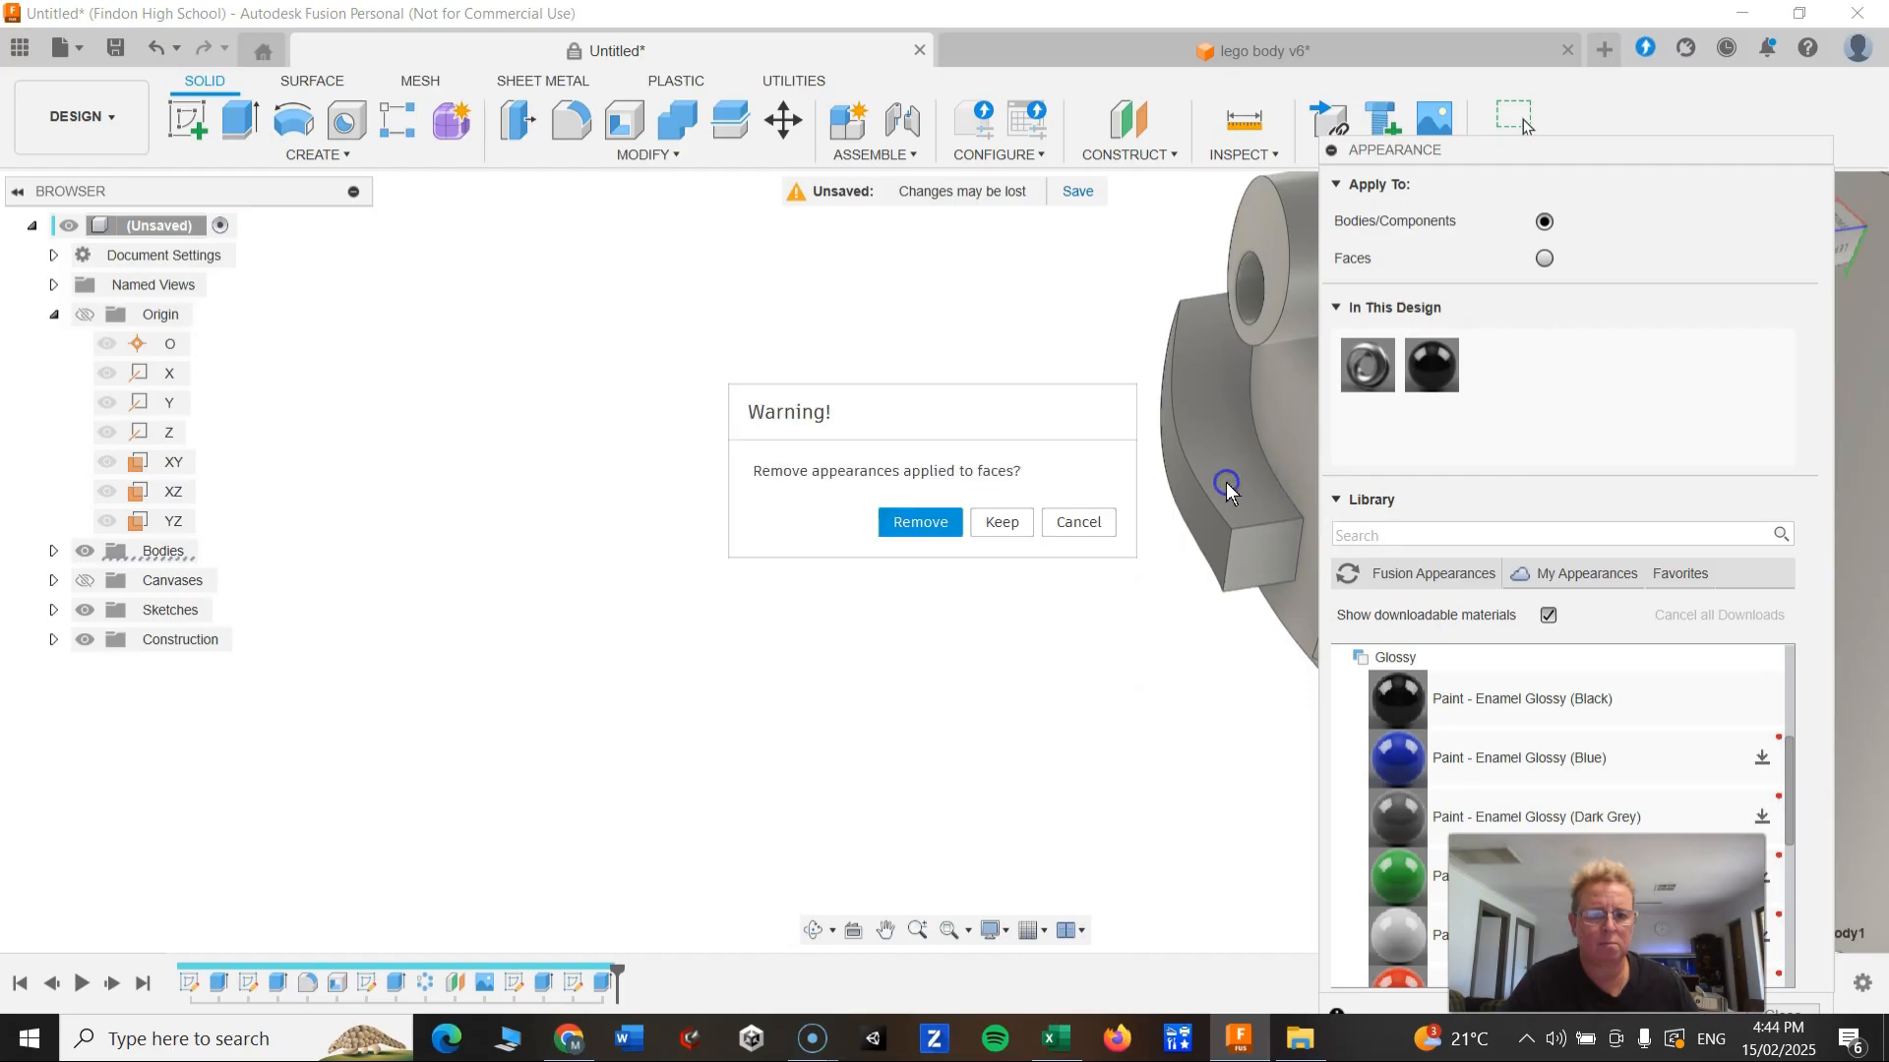
click(1001, 523)
shift+middle_drag(1079, 514, 1359, 471)
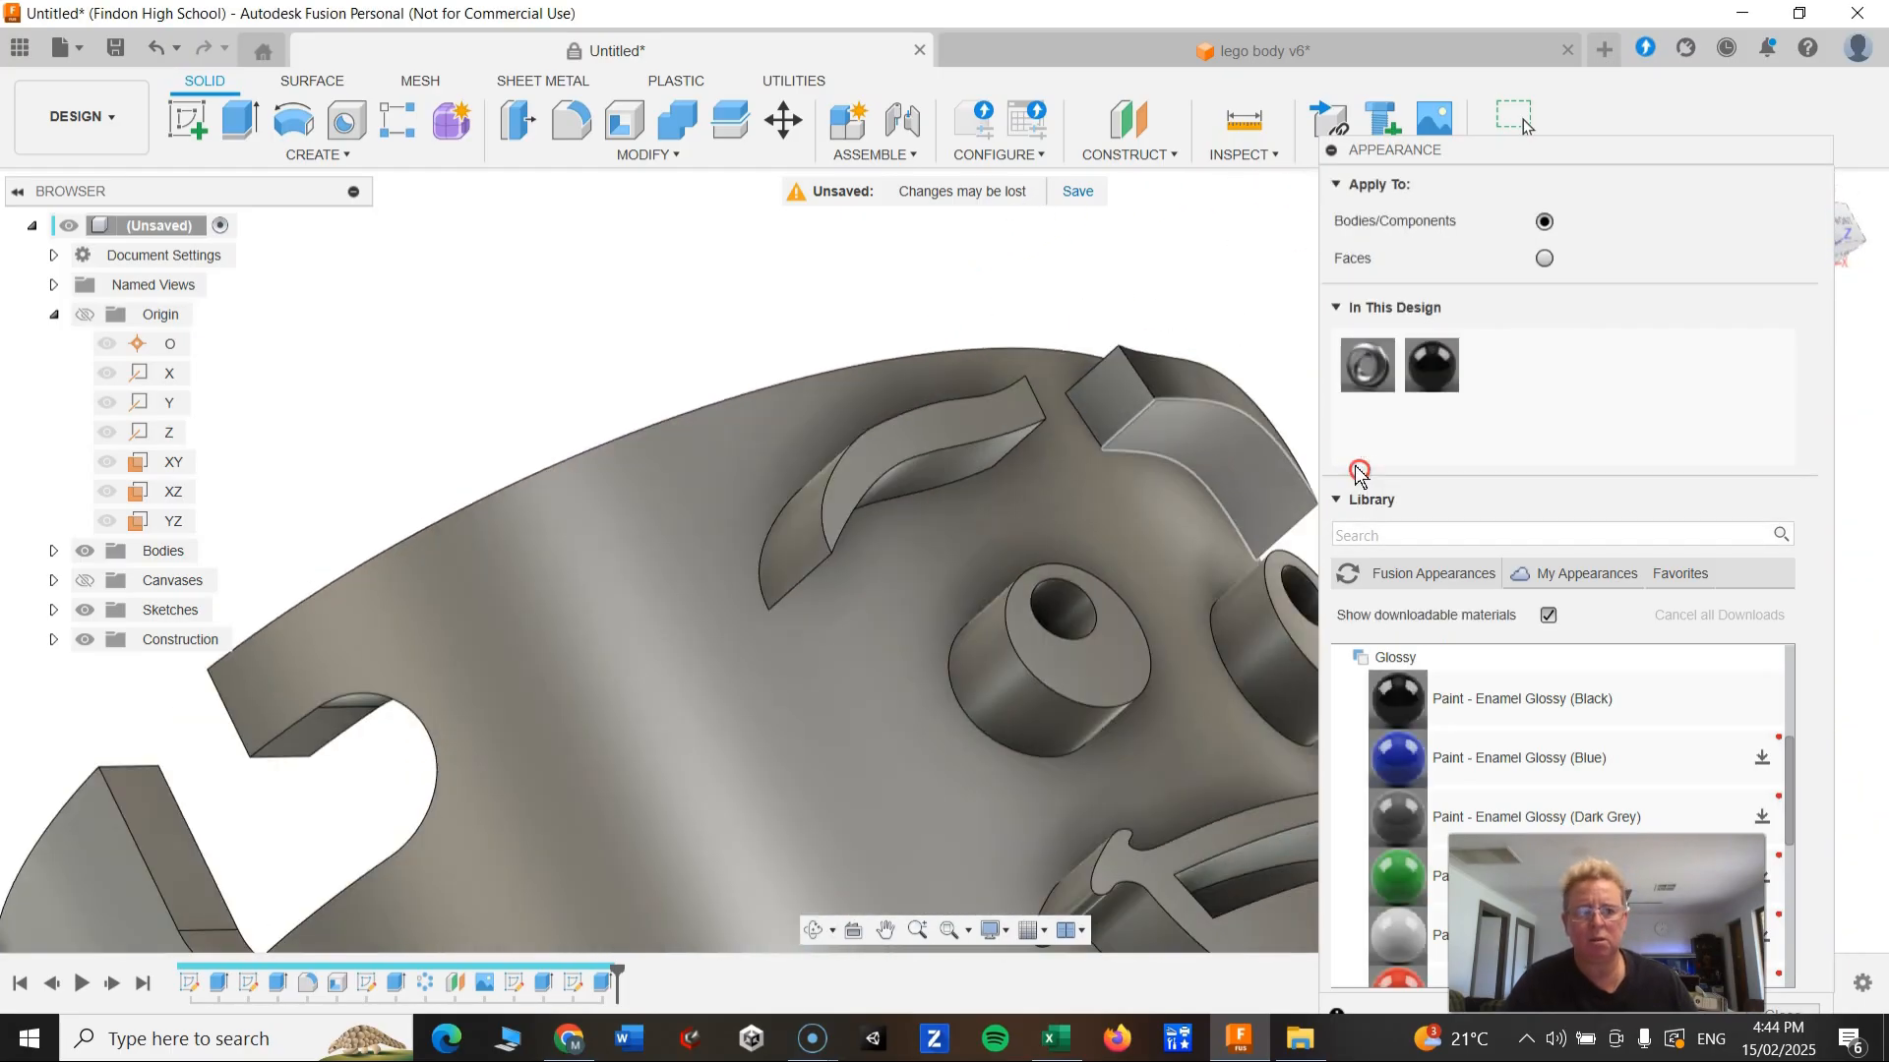
shift+middle_drag(664, 339, 836, 587)
drag(1431, 366, 994, 482)
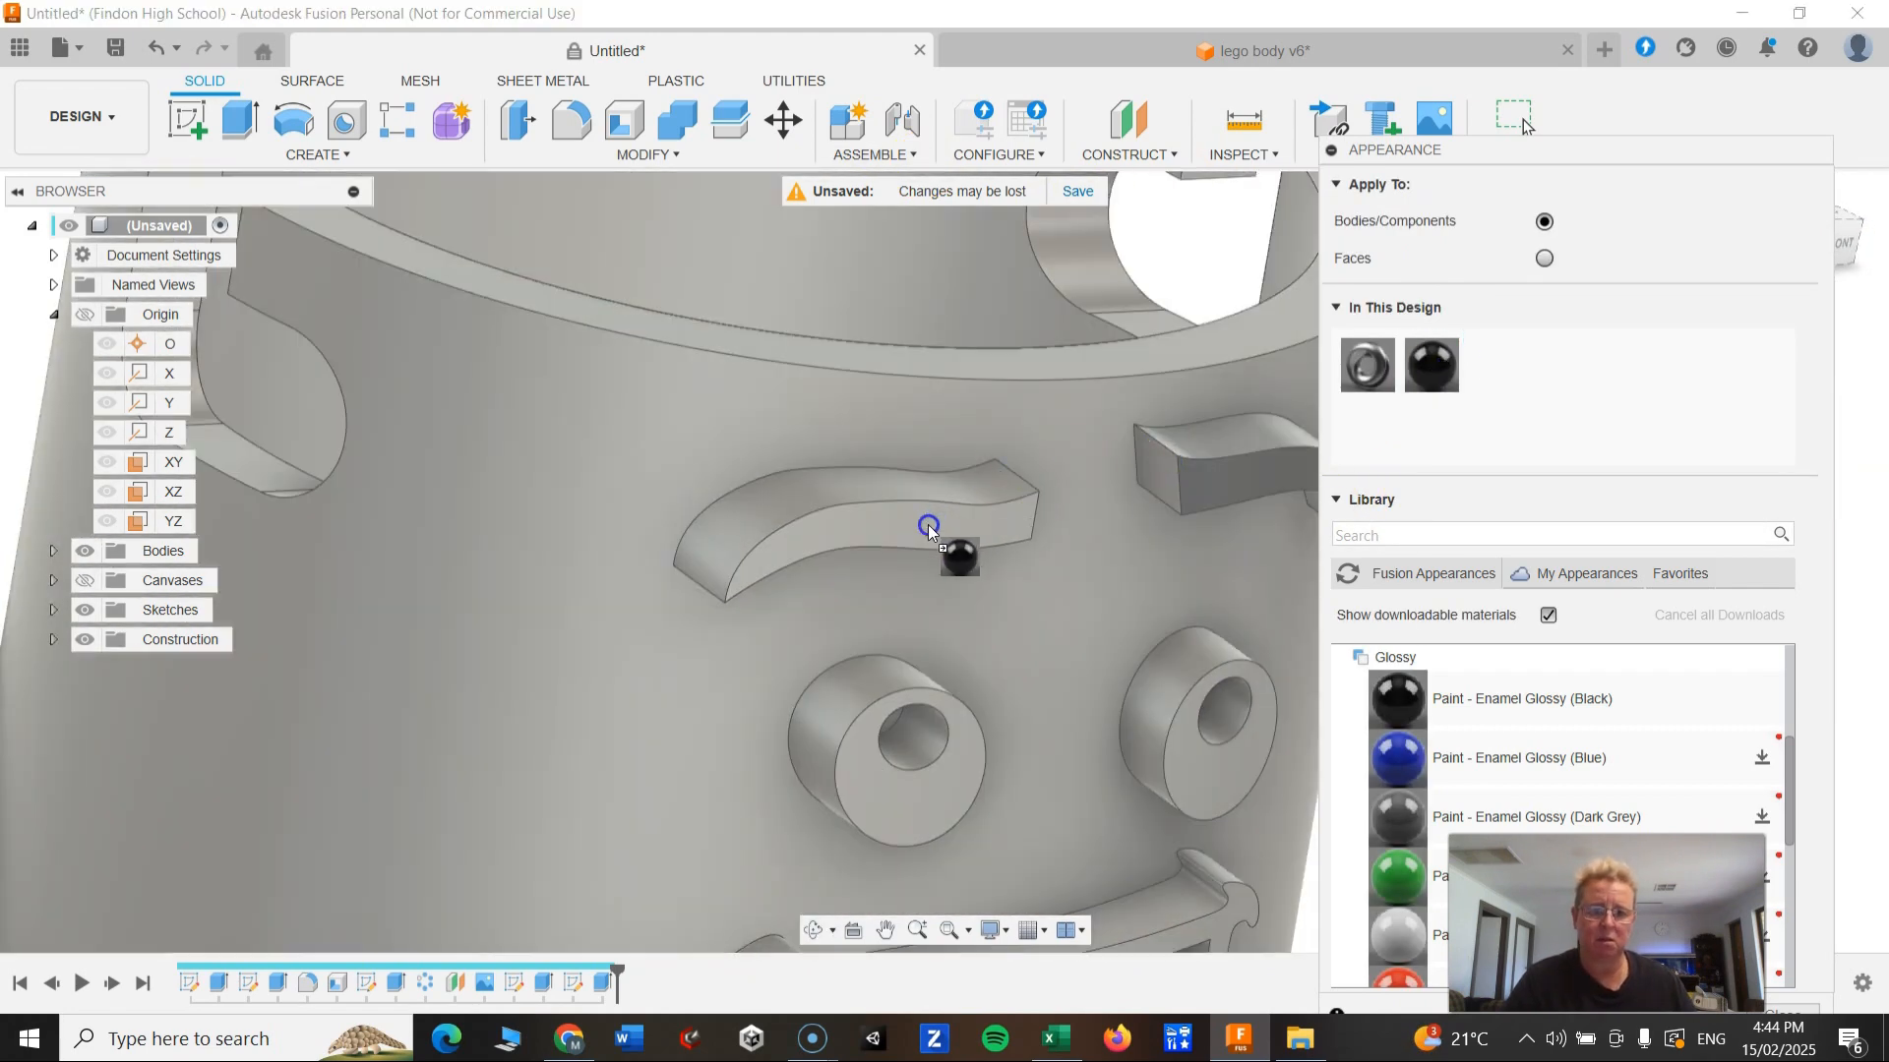
Step: Set appearances to apply to faces and coat the left eyebrow's front and side faces in glossy black enamel
drag(1470, 359, 1353, 263)
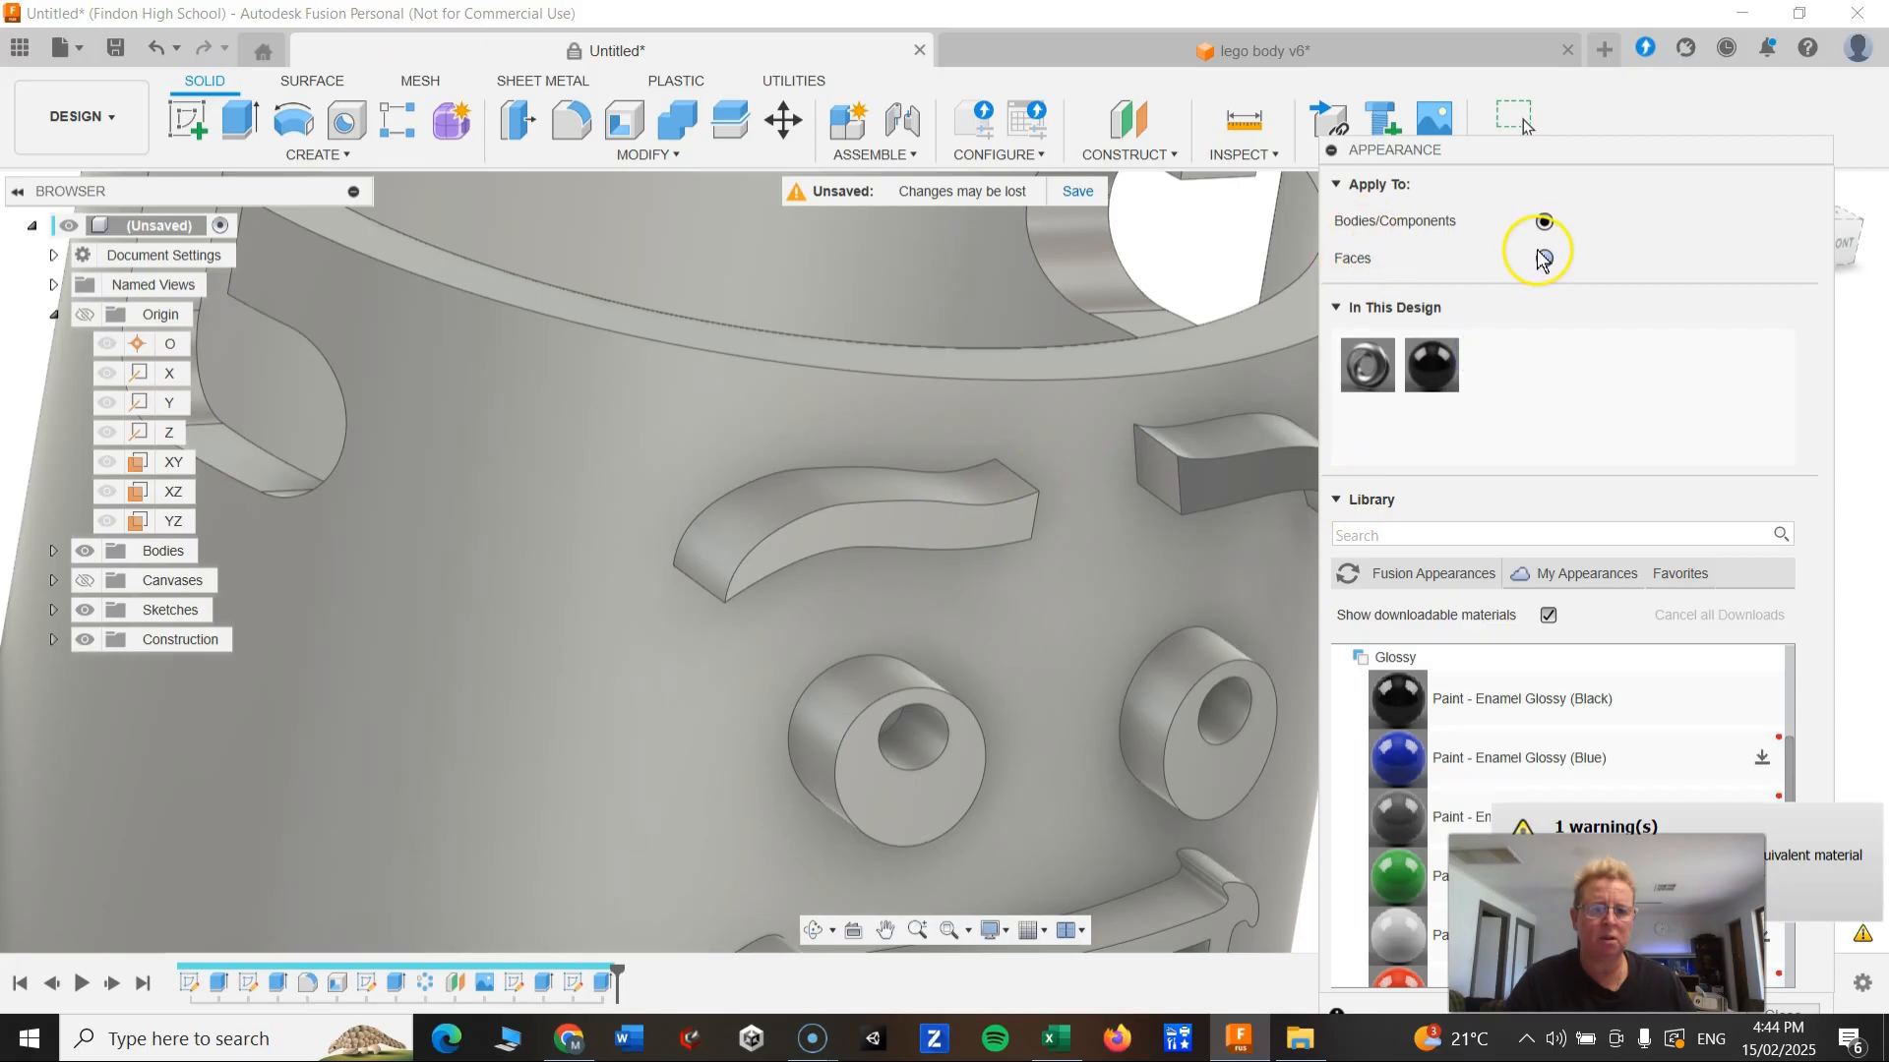
drag(1431, 366, 956, 527)
drag(1431, 366, 854, 560)
shift+middle_drag(853, 561, 839, 409)
drag(1431, 366, 895, 492)
Step: Apply the glossy black enamel to the remaining side faces of the right eyebrow
shift+middle_drag(895, 491, 1216, 512)
drag(1439, 364, 1176, 531)
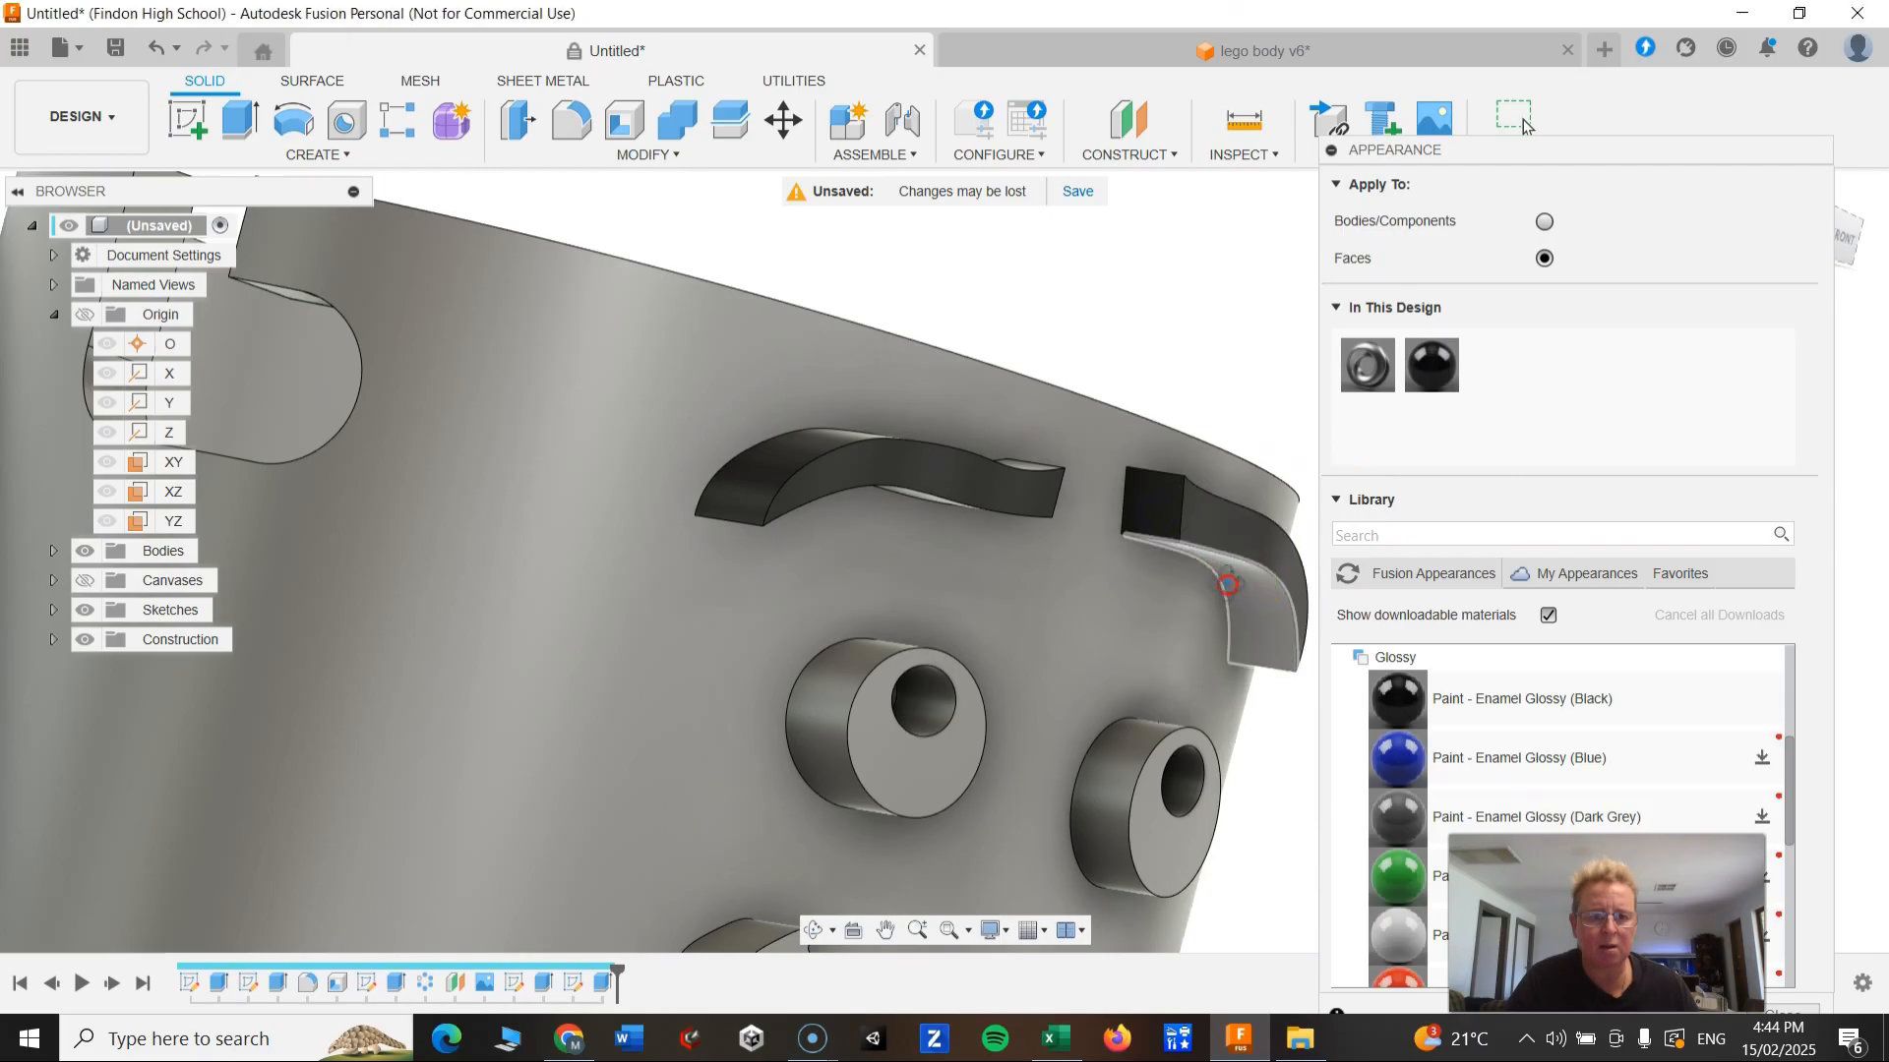
shift+middle_drag(1176, 531, 1257, 437)
drag(1431, 366, 1172, 486)
shift+middle_drag(1138, 391, 870, 463)
Step: Apply Paint - Enamel Glossy (Black) to the front and outer rim faces of both eyes
shift+middle_drag(911, 563, 954, 519)
drag(1436, 366, 745, 468)
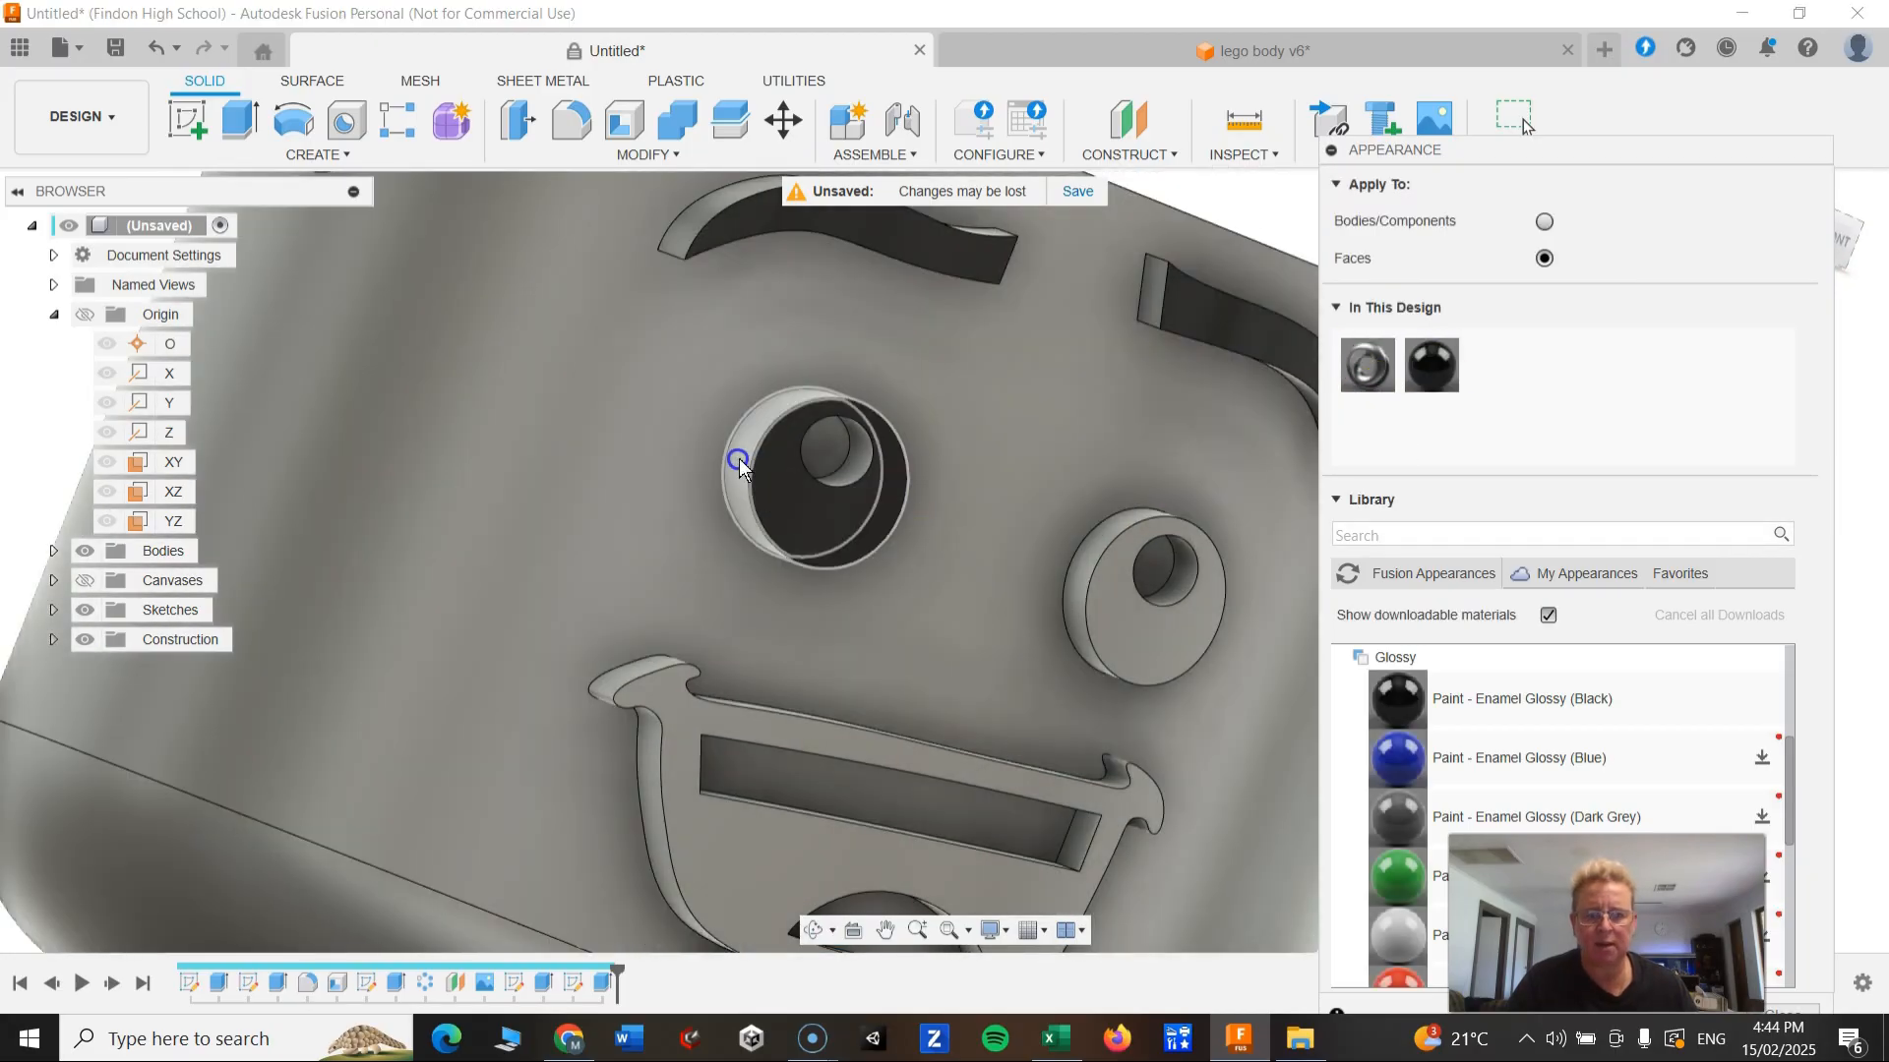
drag(1426, 368, 1128, 636)
drag(1443, 370, 1103, 535)
scroll(1062, 602, up, 1)
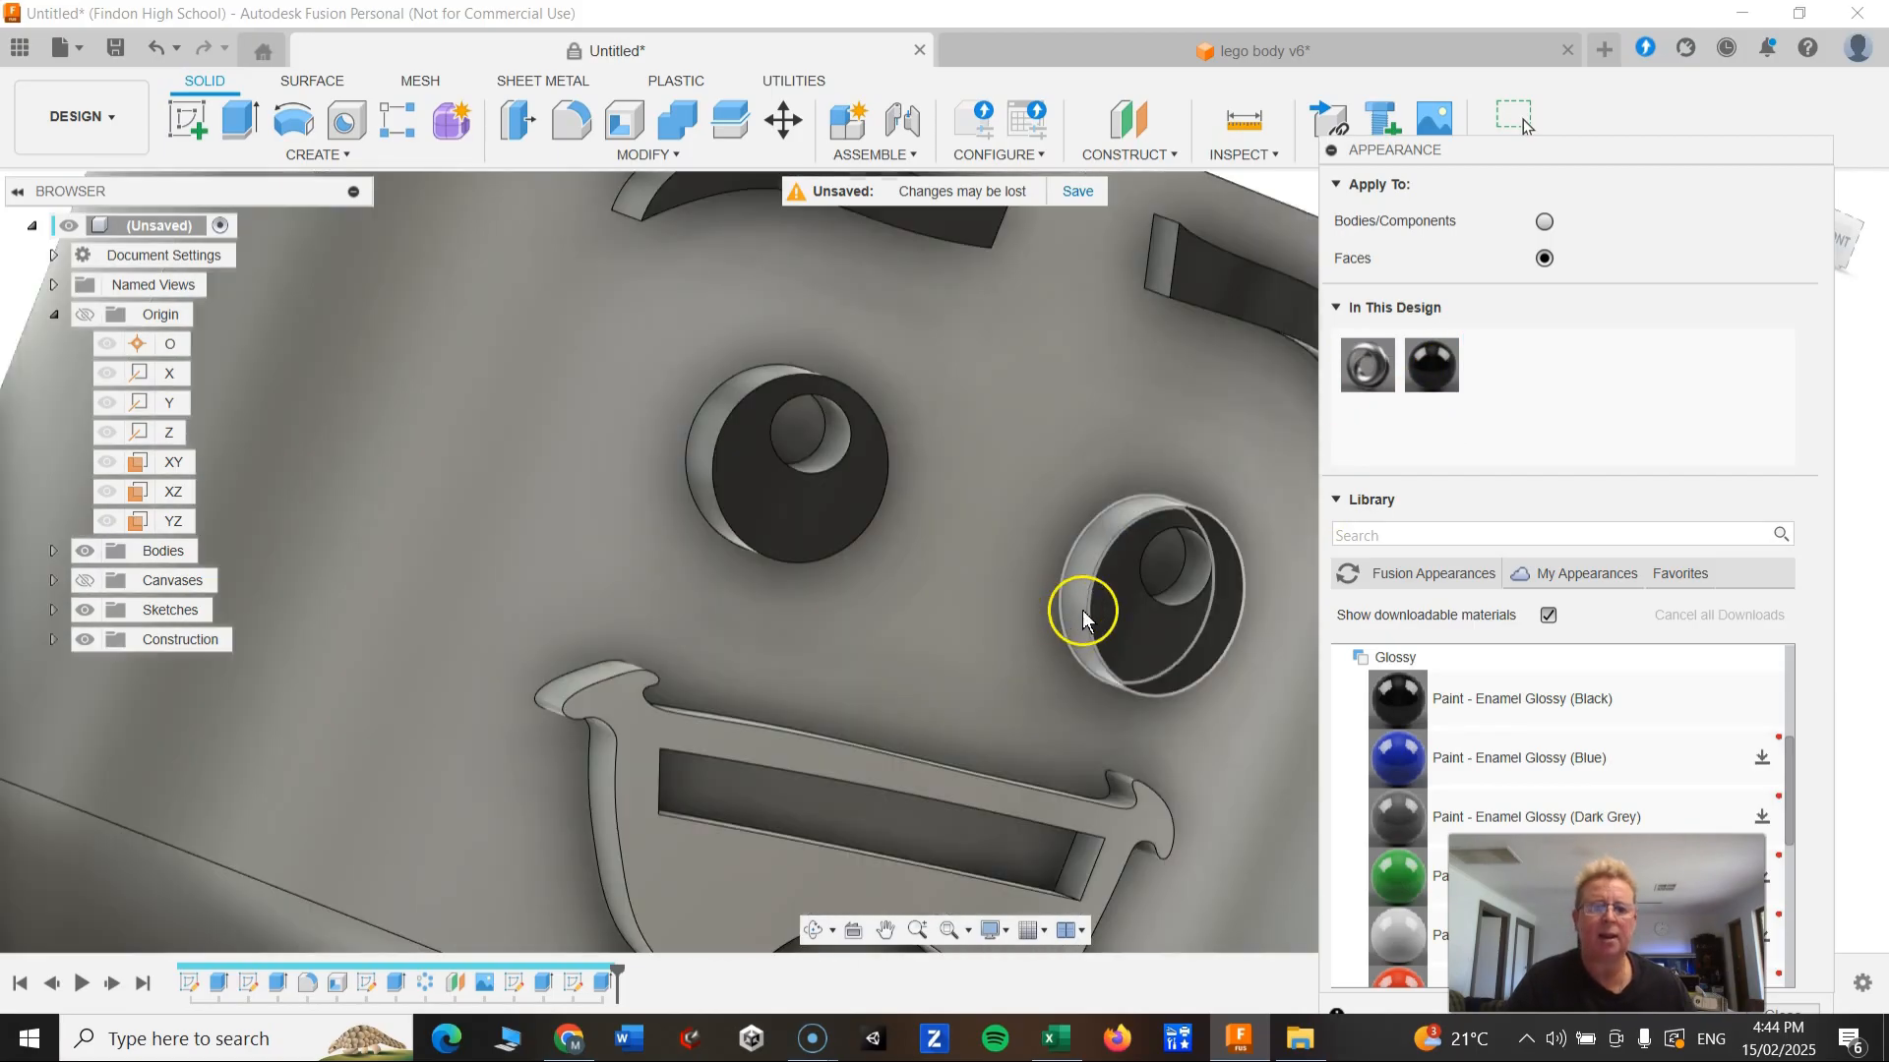
scroll(1086, 590, down, 4)
Step: Apply the glossy black enamel to the mouth's front face and the first of its surrounding side walls
shift+middle_drag(1089, 587, 936, 688)
drag(1438, 369, 915, 654)
mouse_move(1432, 367)
mouse_down()
mouse_move(943, 571)
mouse_move(946, 662)
mouse_up()
scroll(934, 654, up, 5)
shift+middle_drag(936, 642, 906, 599)
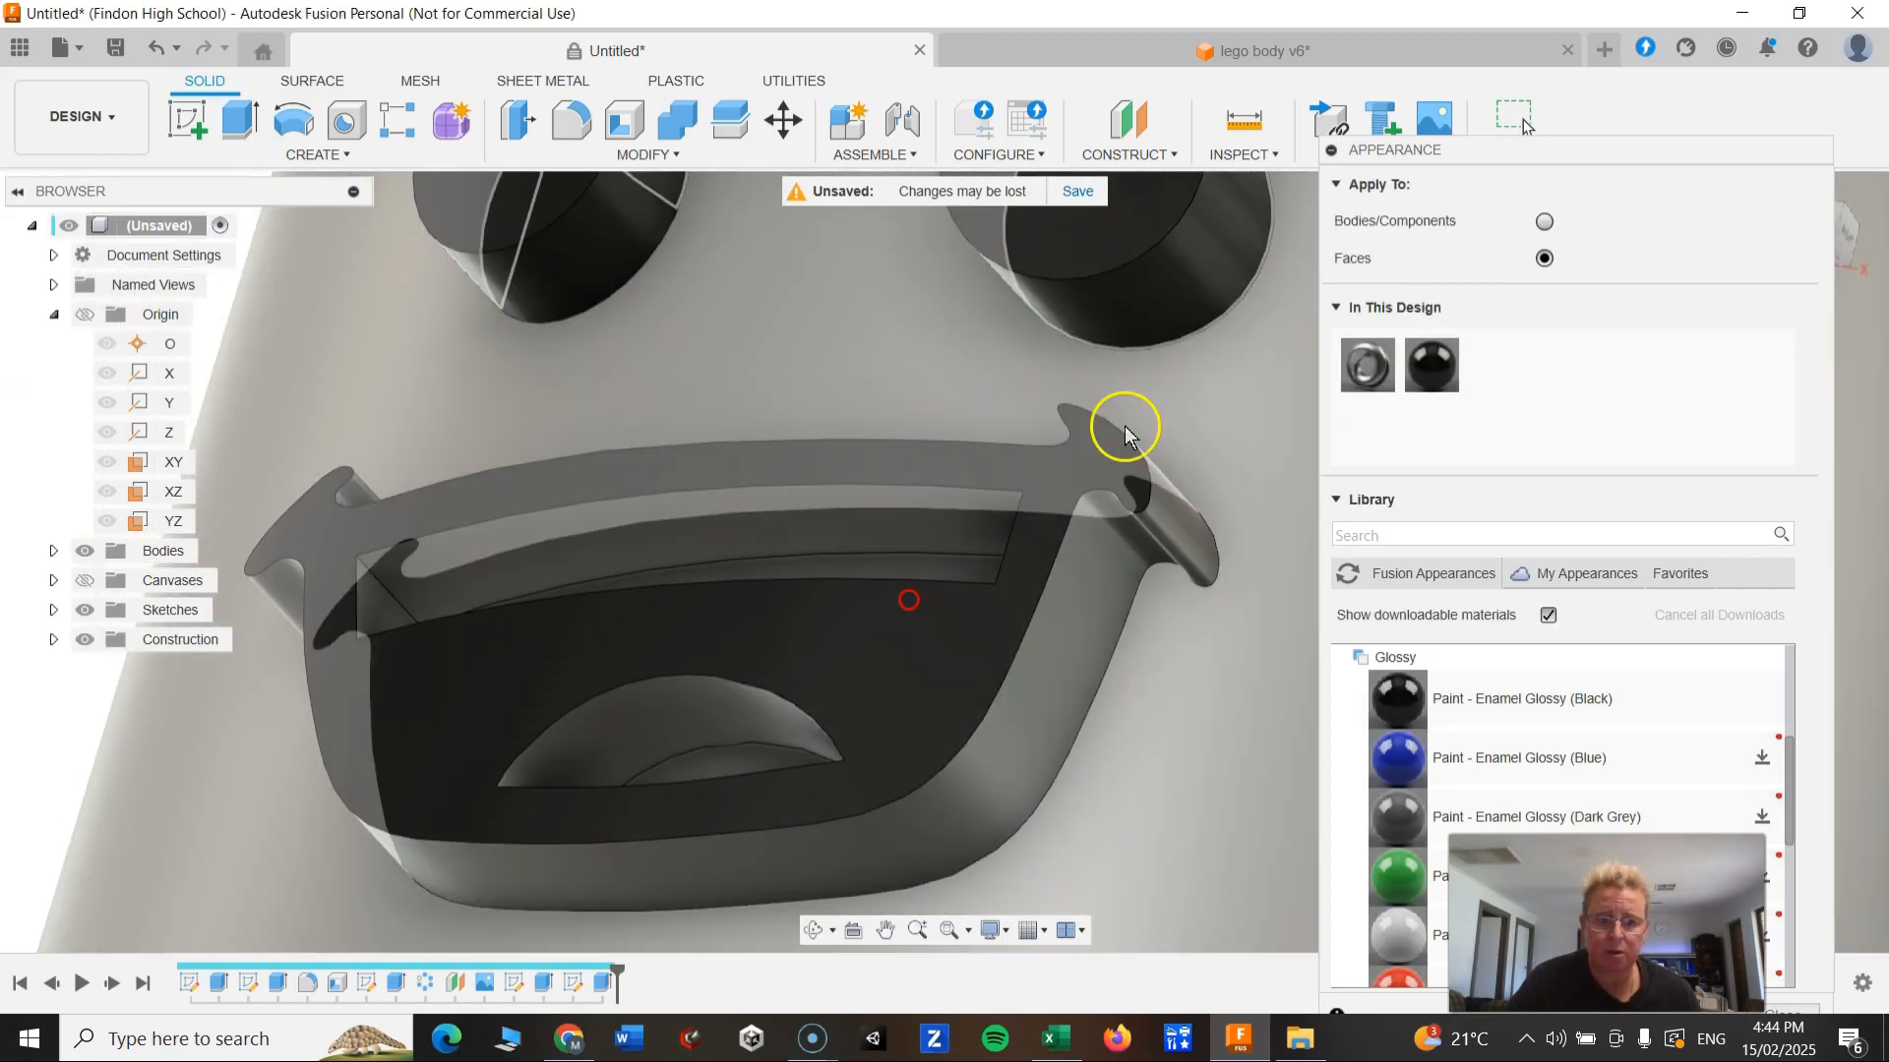
mouse_move(1433, 376)
mouse_down()
mouse_move(1118, 595)
mouse_move(1252, 456)
mouse_move(952, 515)
mouse_move(686, 632)
mouse_up()
mouse_move(687, 632)
shift+middle_down()
mouse_move(699, 651)
mouse_move(717, 640)
shift+middle_up()
drag(1432, 381, 643, 730)
Step: Coat the remaining side walls and corner faces of the mouth in glossy black enamel
shift+middle_drag(782, 605, 1307, 473)
drag(1432, 366, 324, 587)
drag(1434, 369, 814, 668)
drag(1432, 369, 716, 866)
shift+middle_drag(894, 763, 1082, 736)
drag(1432, 369, 907, 627)
shift+middle_drag(983, 639, 893, 603)
scroll(793, 609, up, 3)
scroll(852, 616, down, 5)
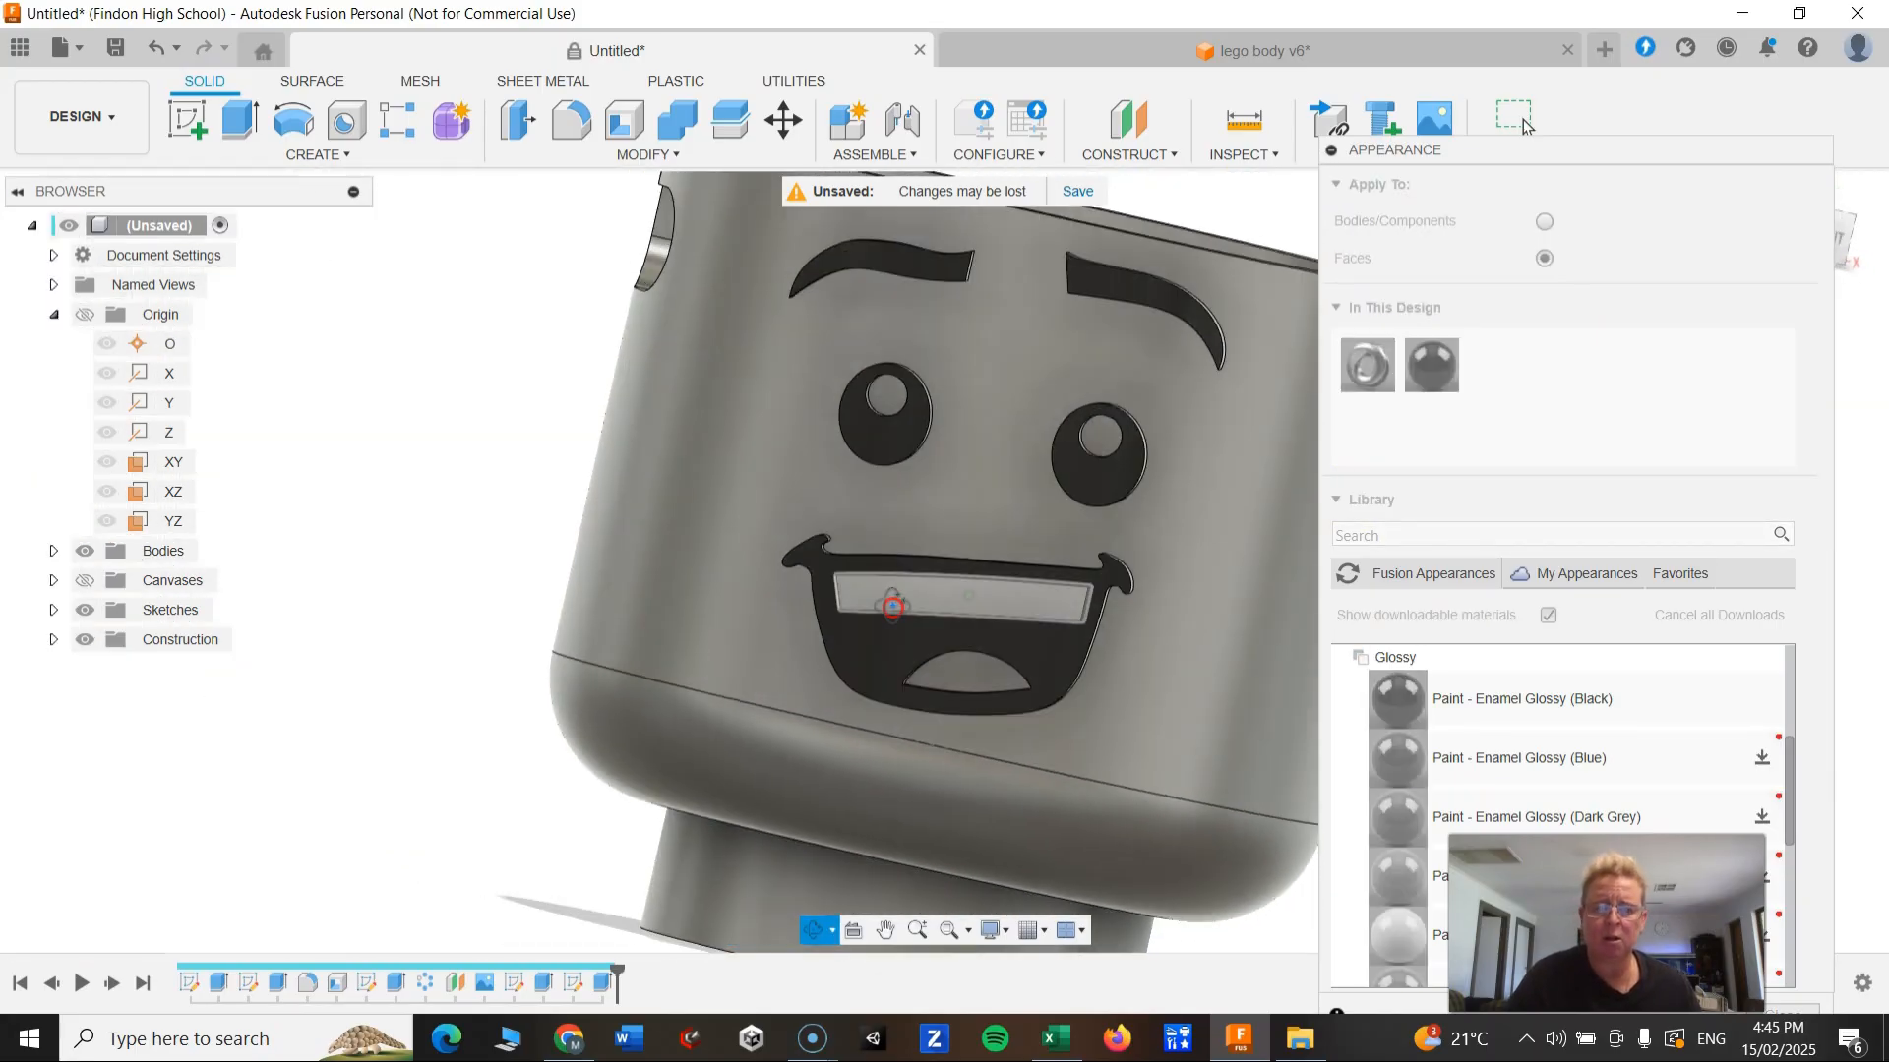
scroll(1139, 576, down, 2)
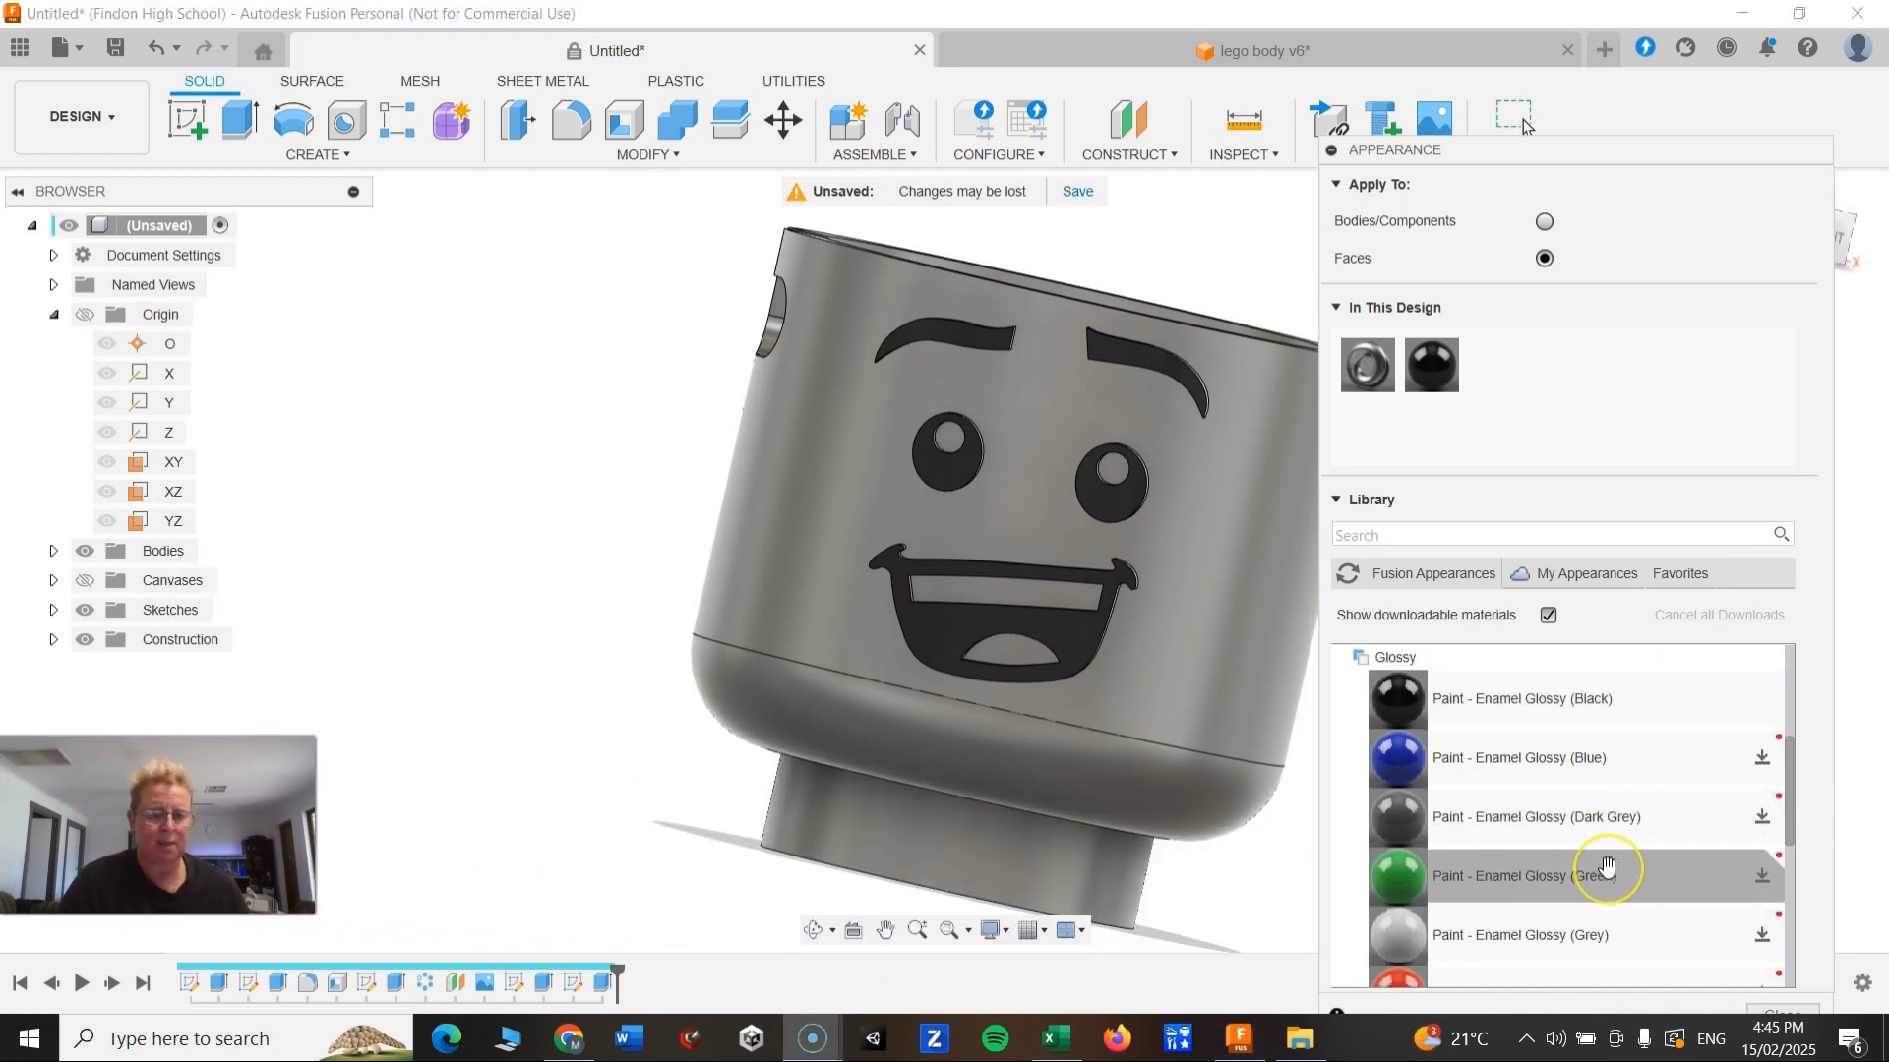
Step: Add Paint - Enamel Glossy (White) to the design's appearances and apply it to both eye highlights and the teeth
scroll(1606, 865, down, 4)
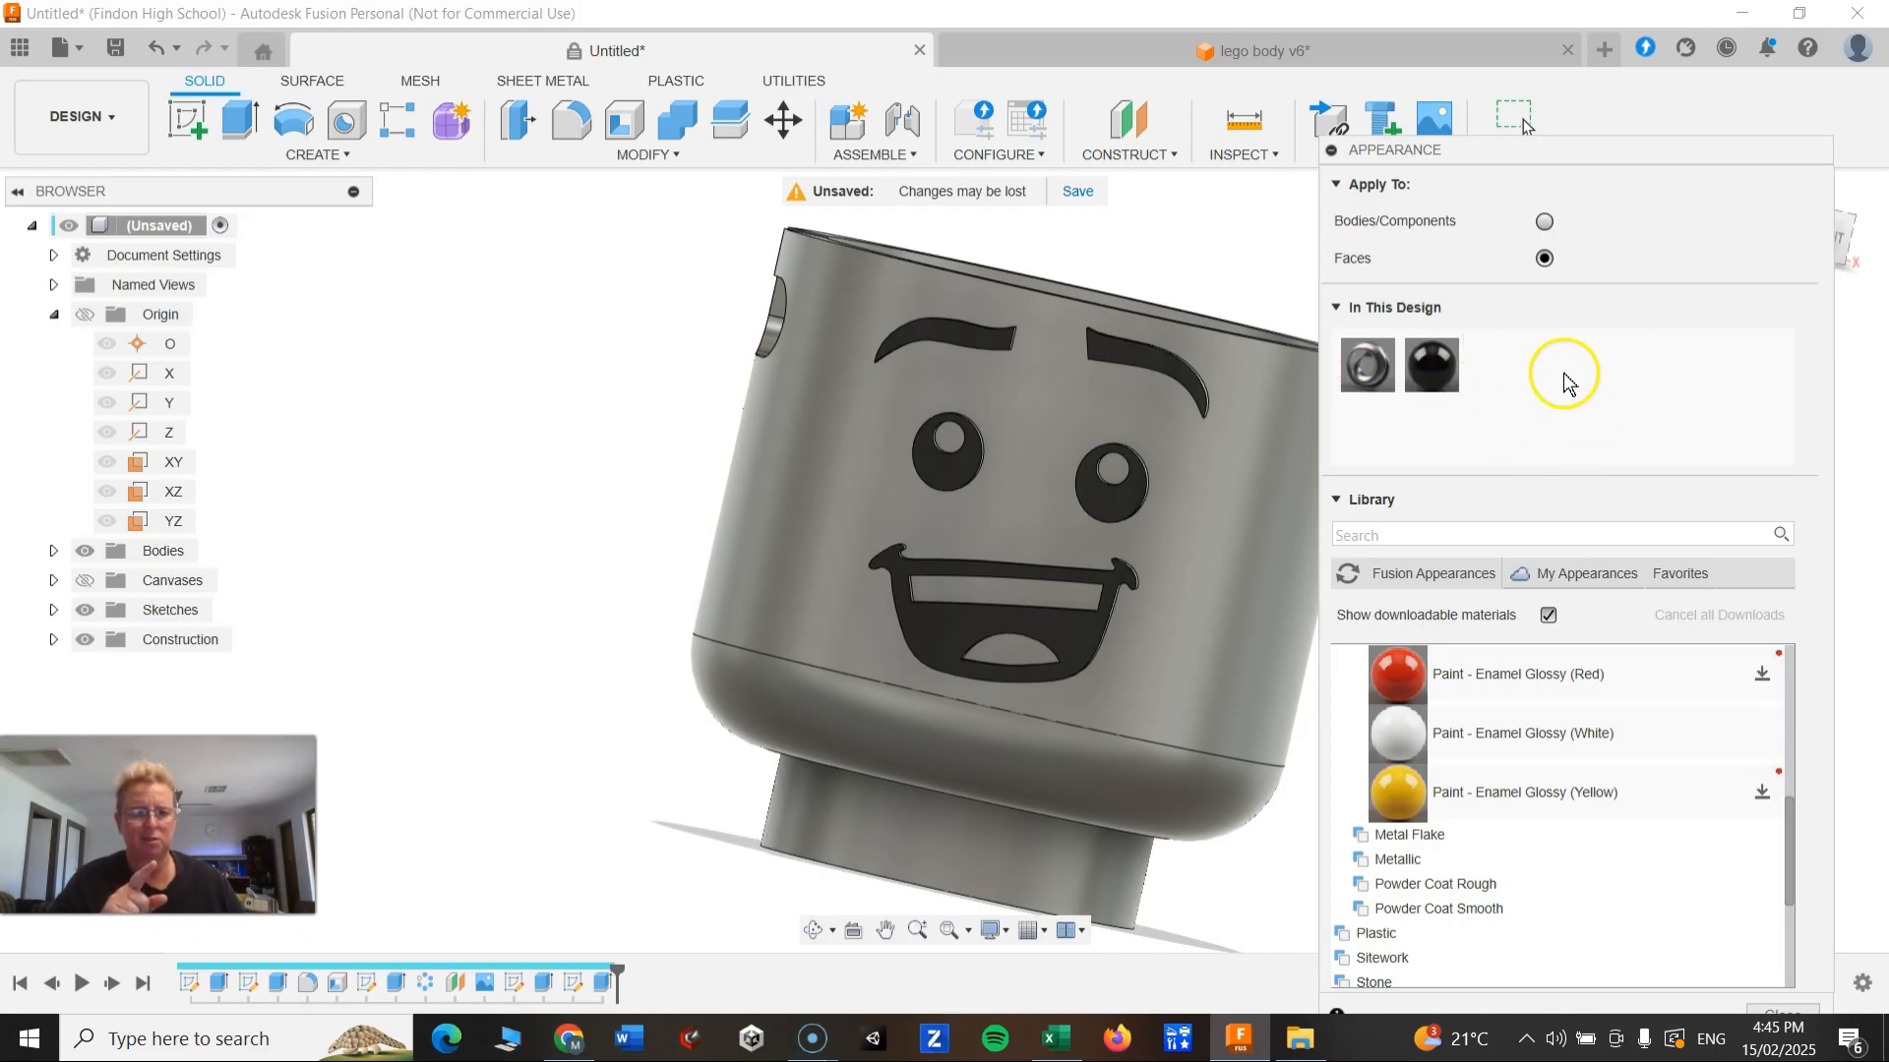
drag(1472, 738, 1564, 370)
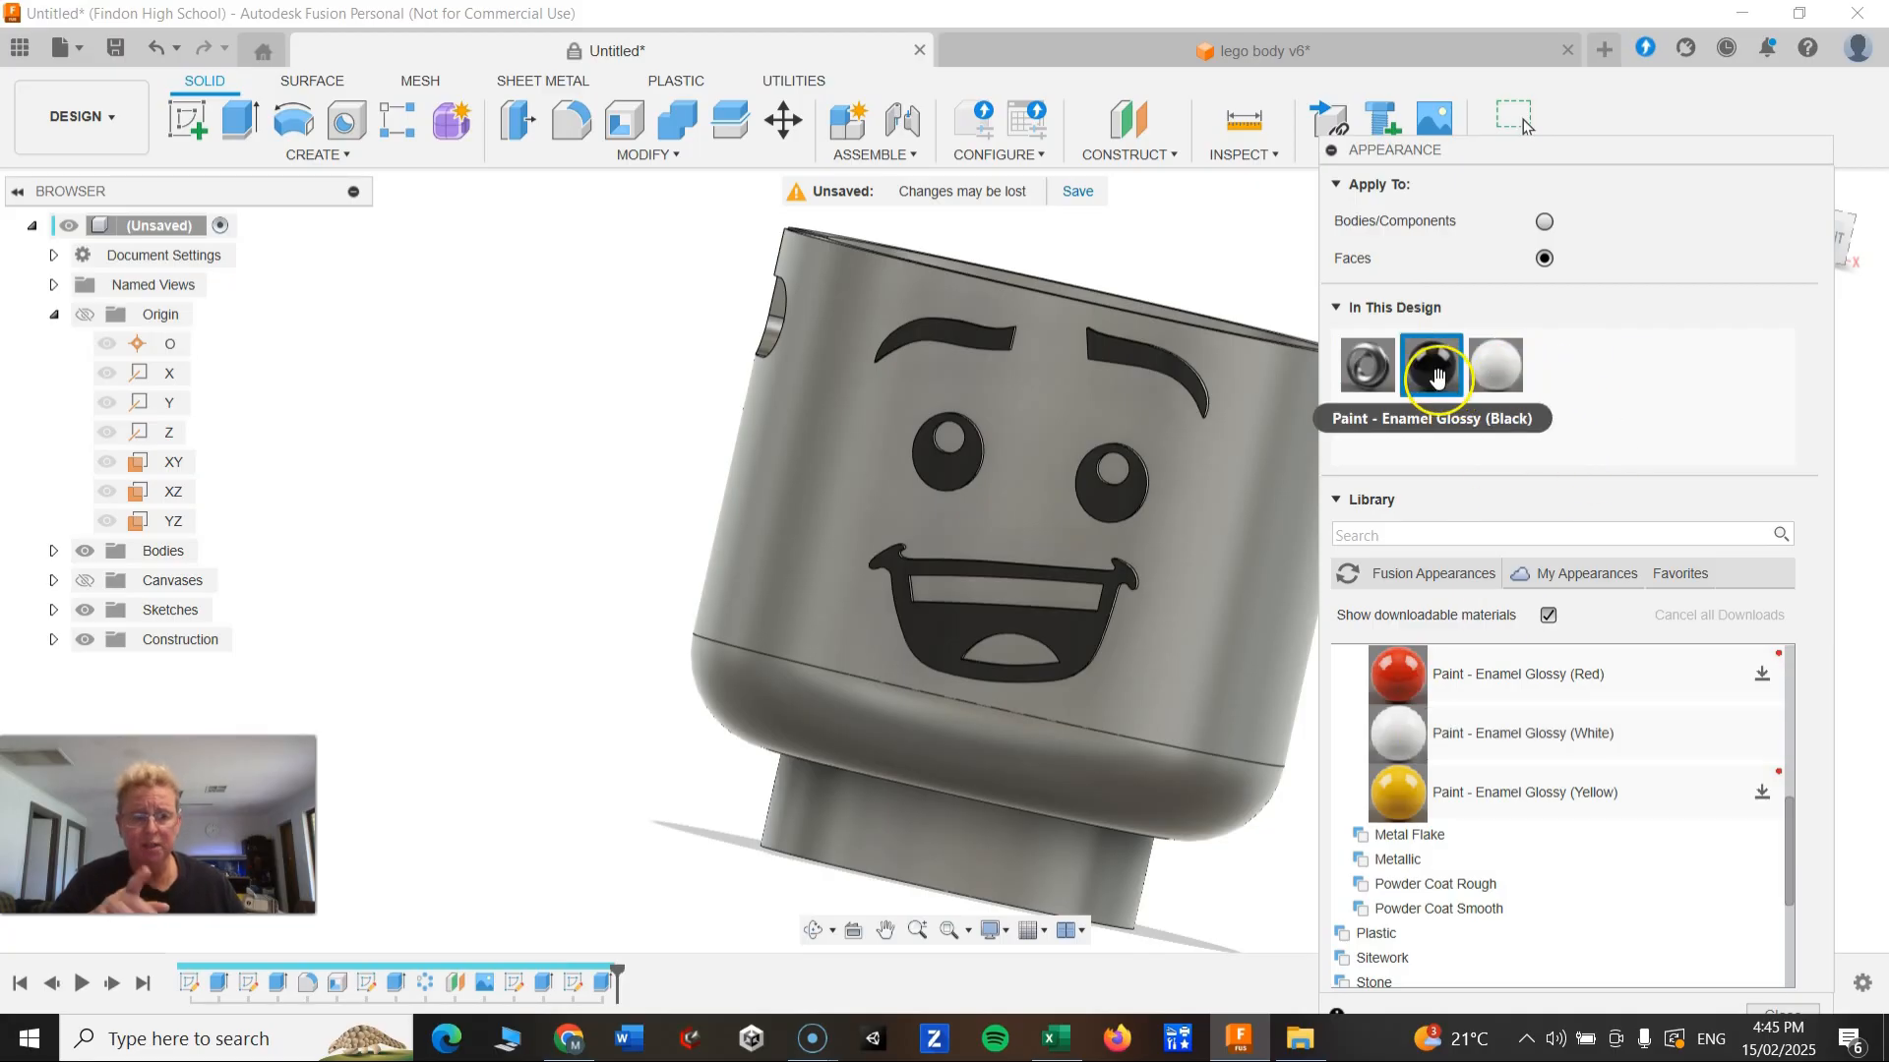
drag(1491, 369, 997, 482)
scroll(1023, 472, up, 3)
drag(1495, 365, 1238, 488)
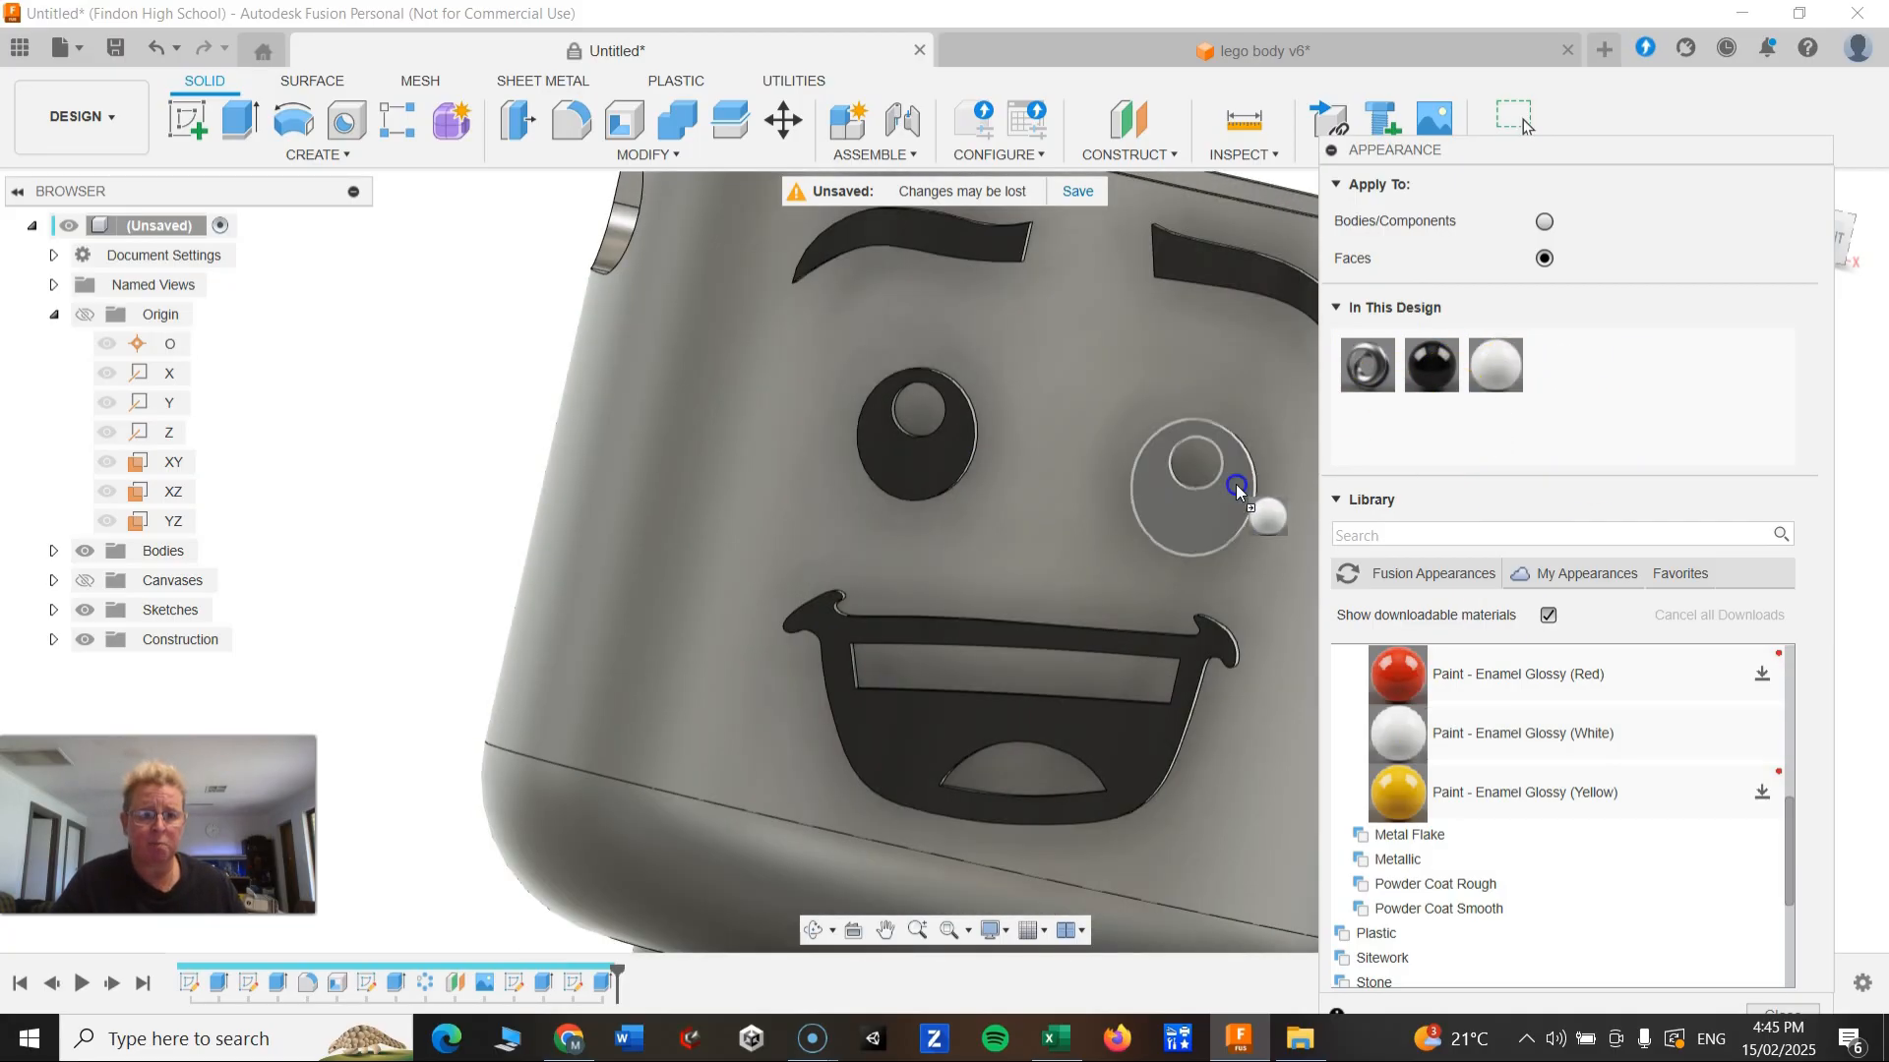
drag(1495, 368, 916, 405)
mouse_move(1483, 753)
mouse_down()
mouse_move(1495, 371)
mouse_move(1043, 710)
mouse_move(1059, 675)
mouse_up()
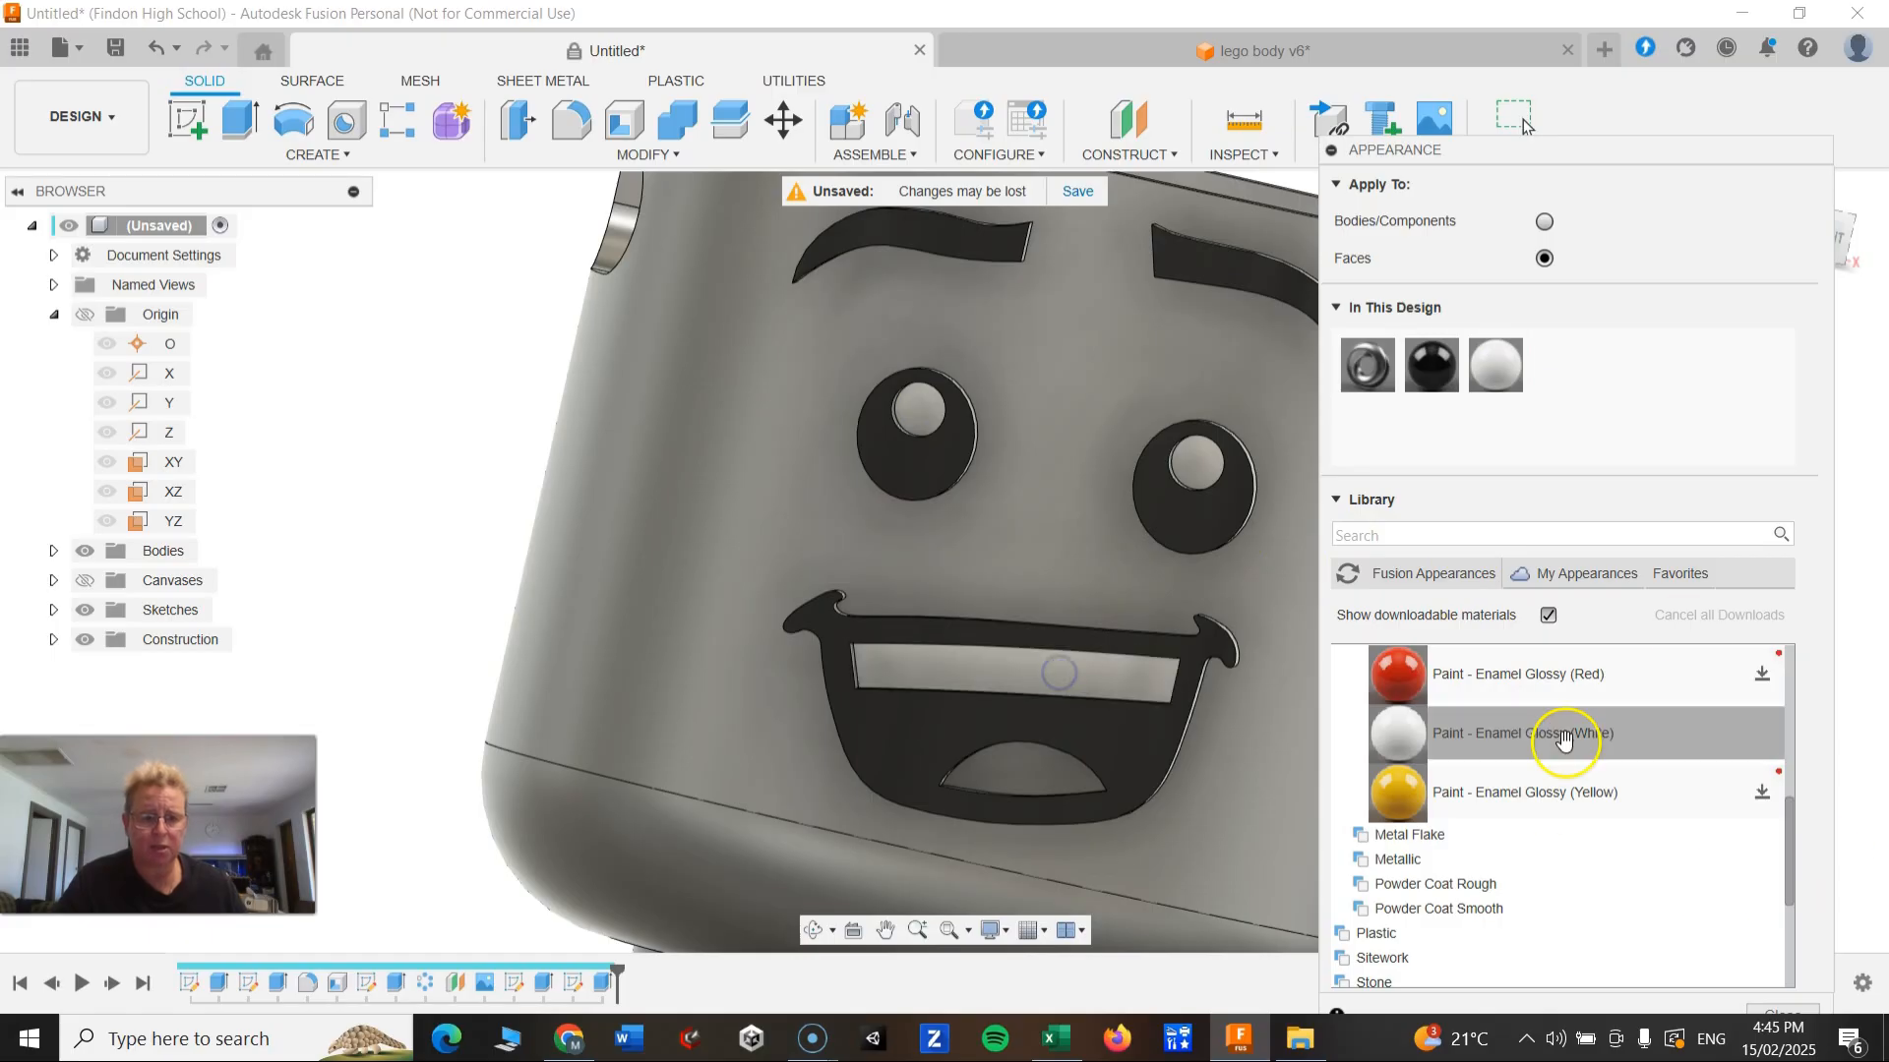
Step: Download Paint - Enamel Glossy (Red), add it to the design's appearances and apply it to the tongue face
click(1761, 681)
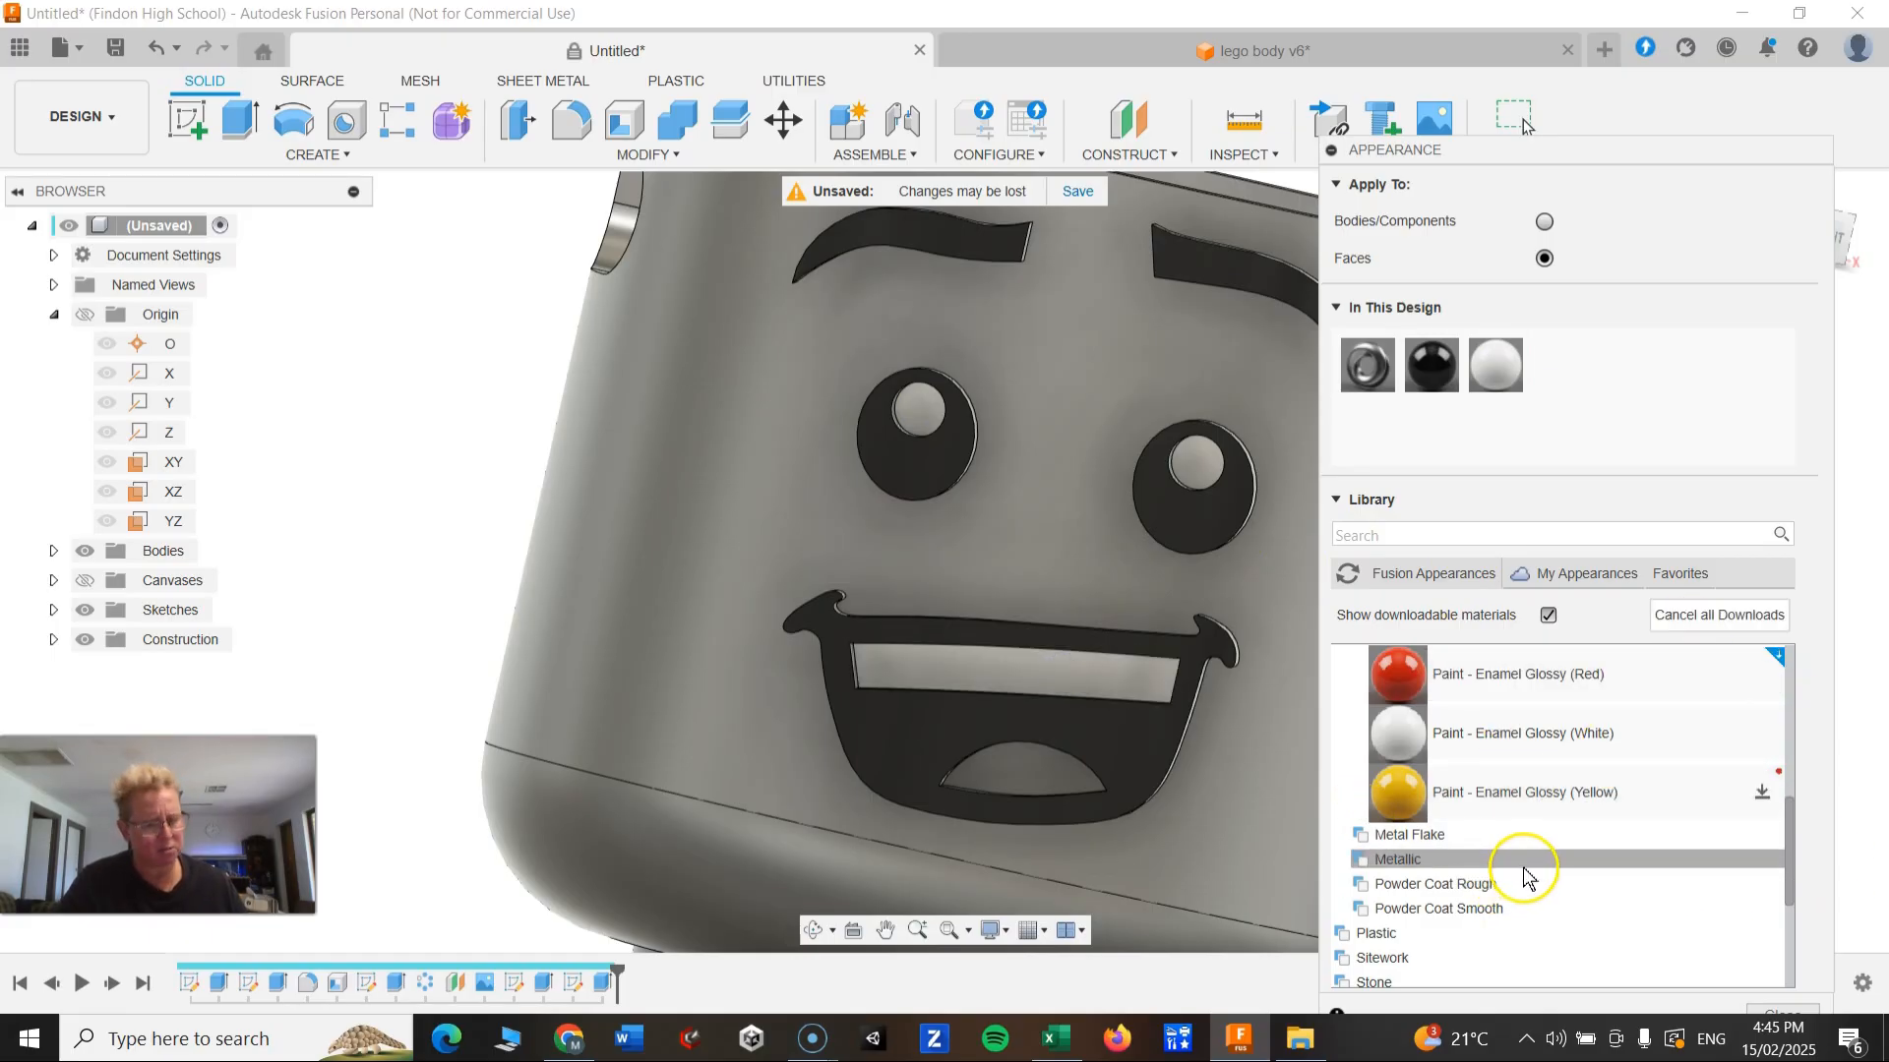
drag(1551, 675, 1705, 511)
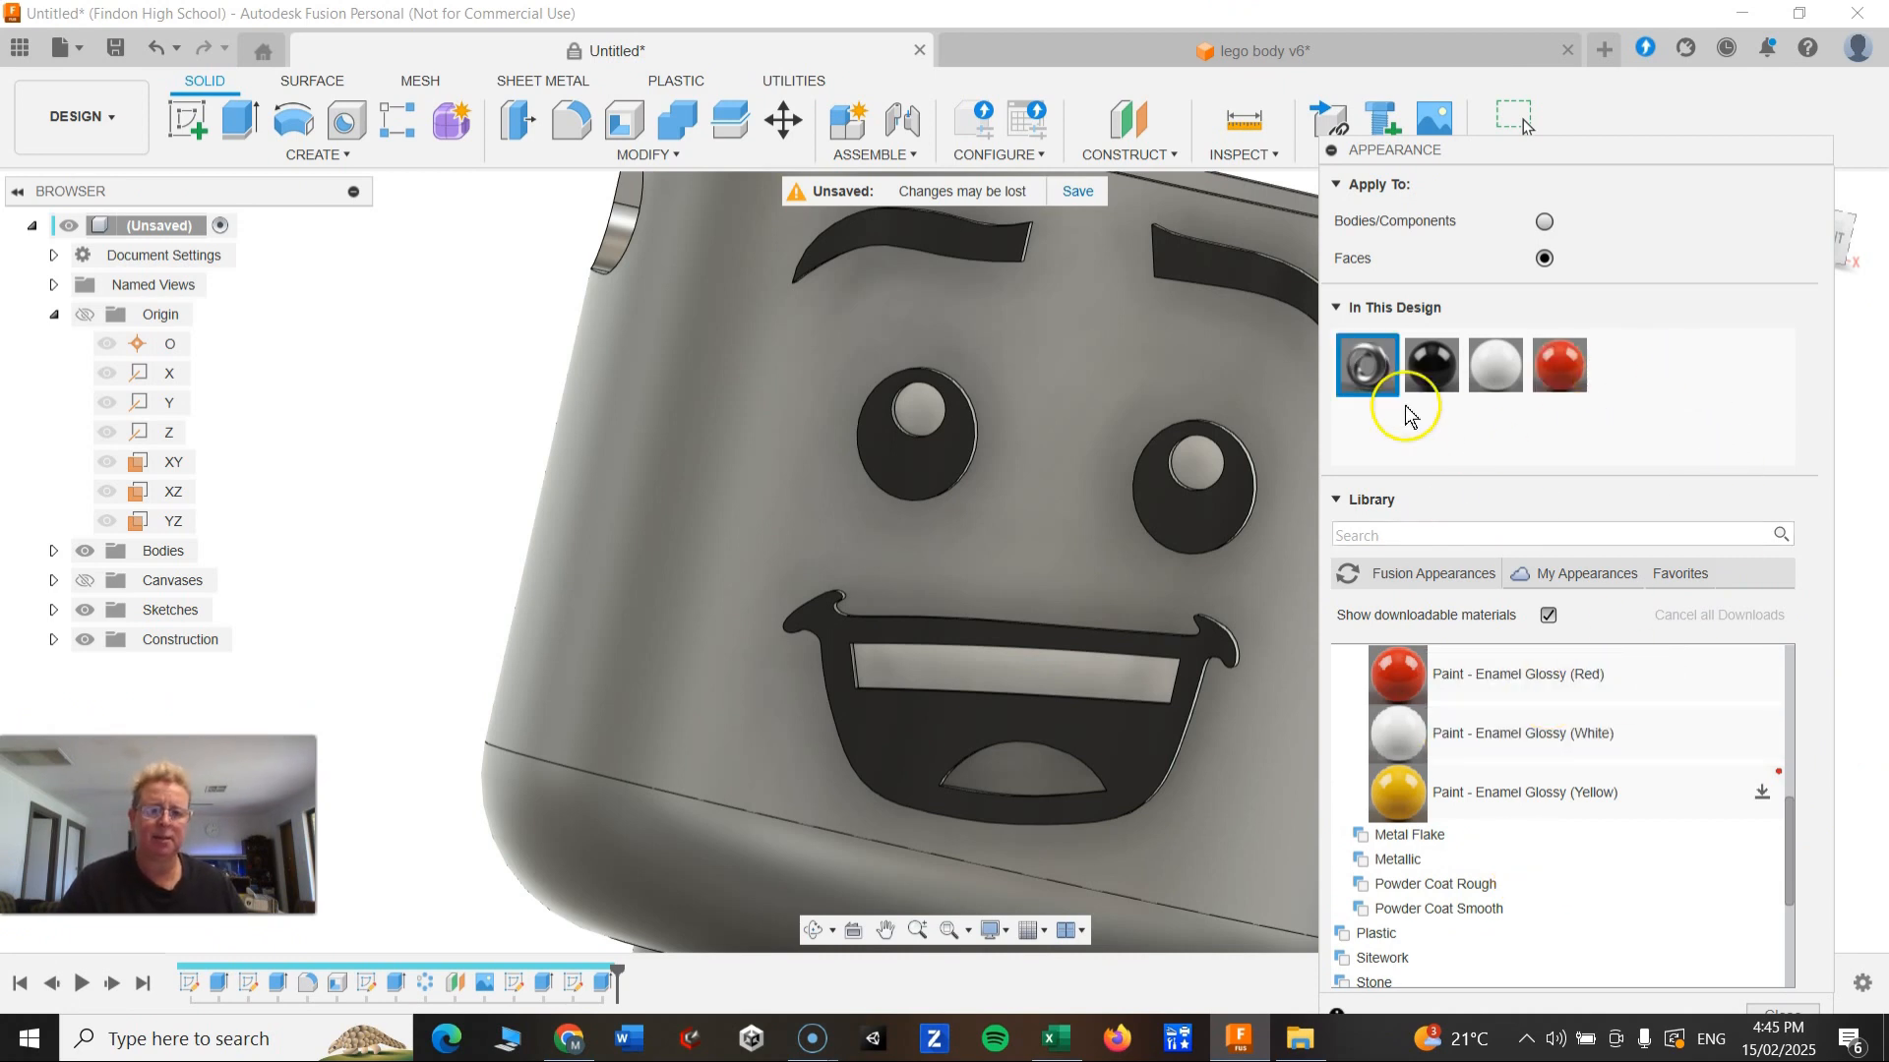
drag(1560, 367, 1024, 758)
mouse_move(1062, 723)
shift+middle_down()
mouse_move(1025, 730)
mouse_move(1050, 719)
shift+middle_up()
scroll(1070, 726, up, 3)
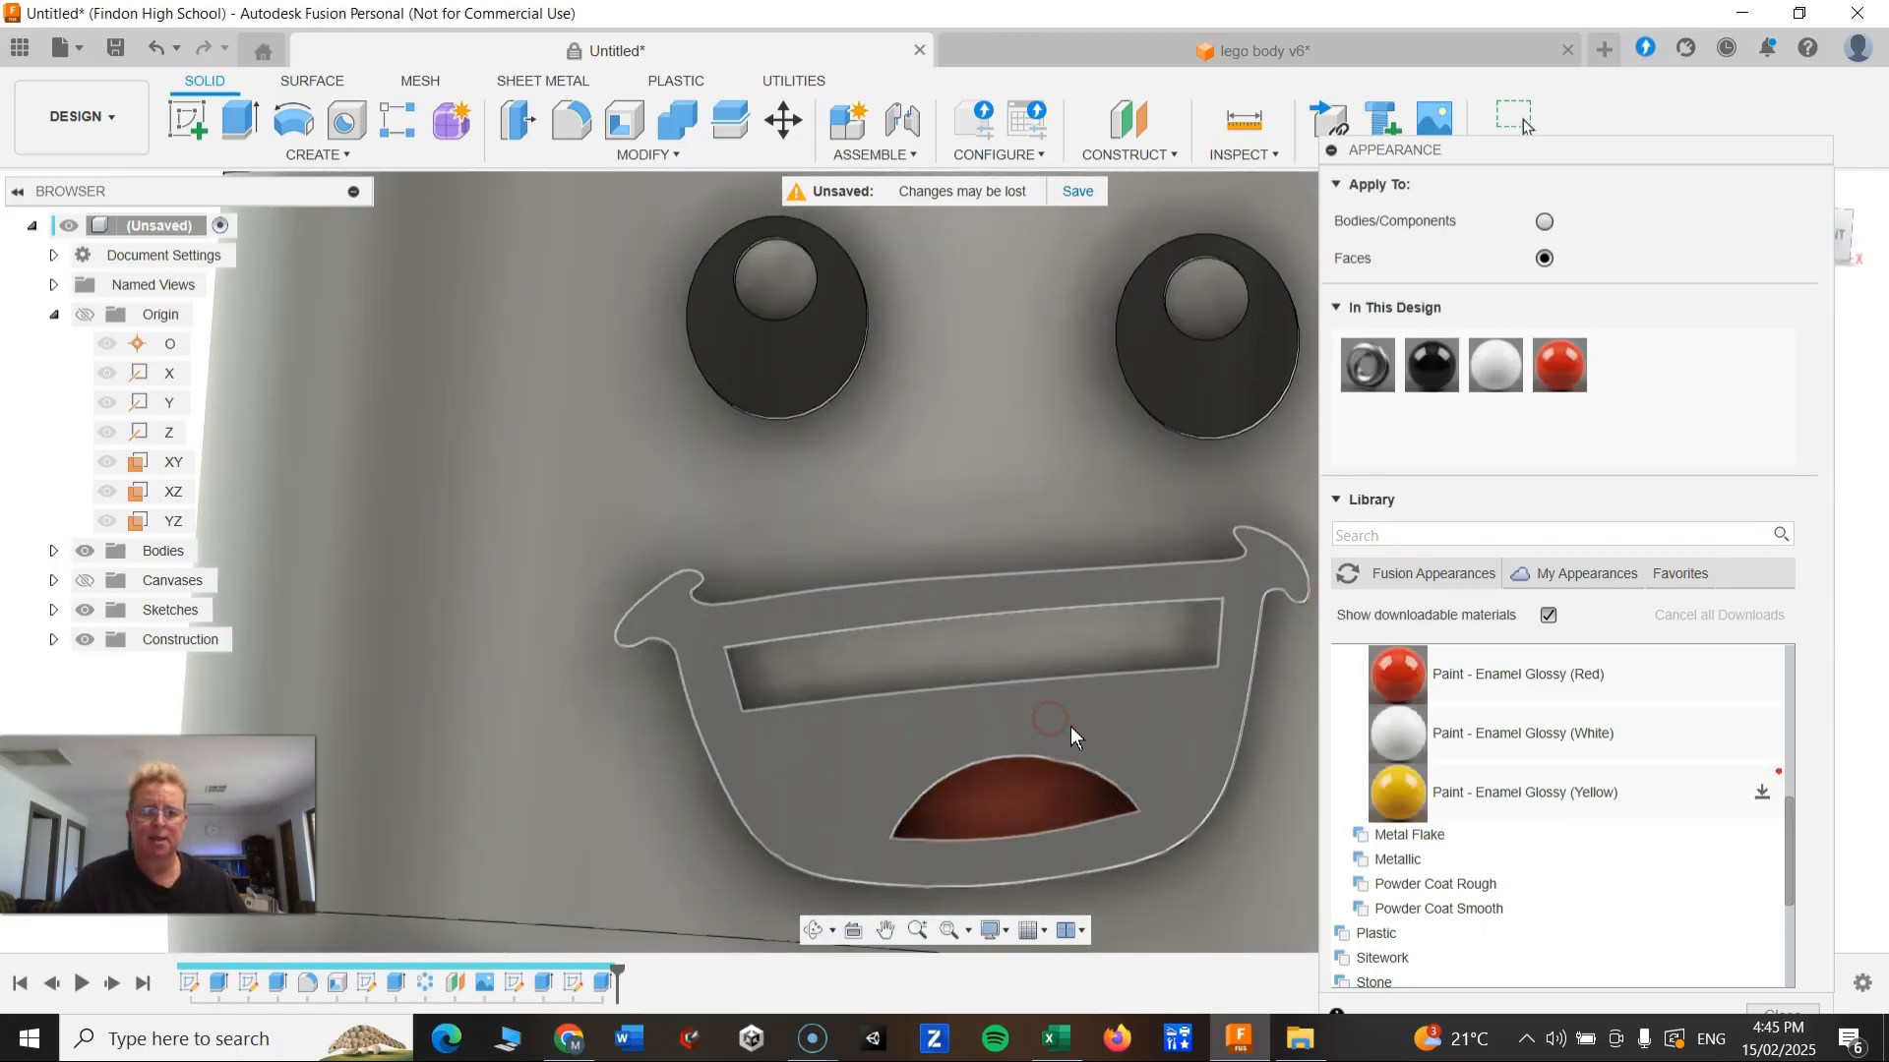
scroll(1070, 726, down, 5)
Step: Download Paint - Enamel Glossy (Yellow), add it to the design's appearances and apply it to the head's outer wall face
click(1763, 793)
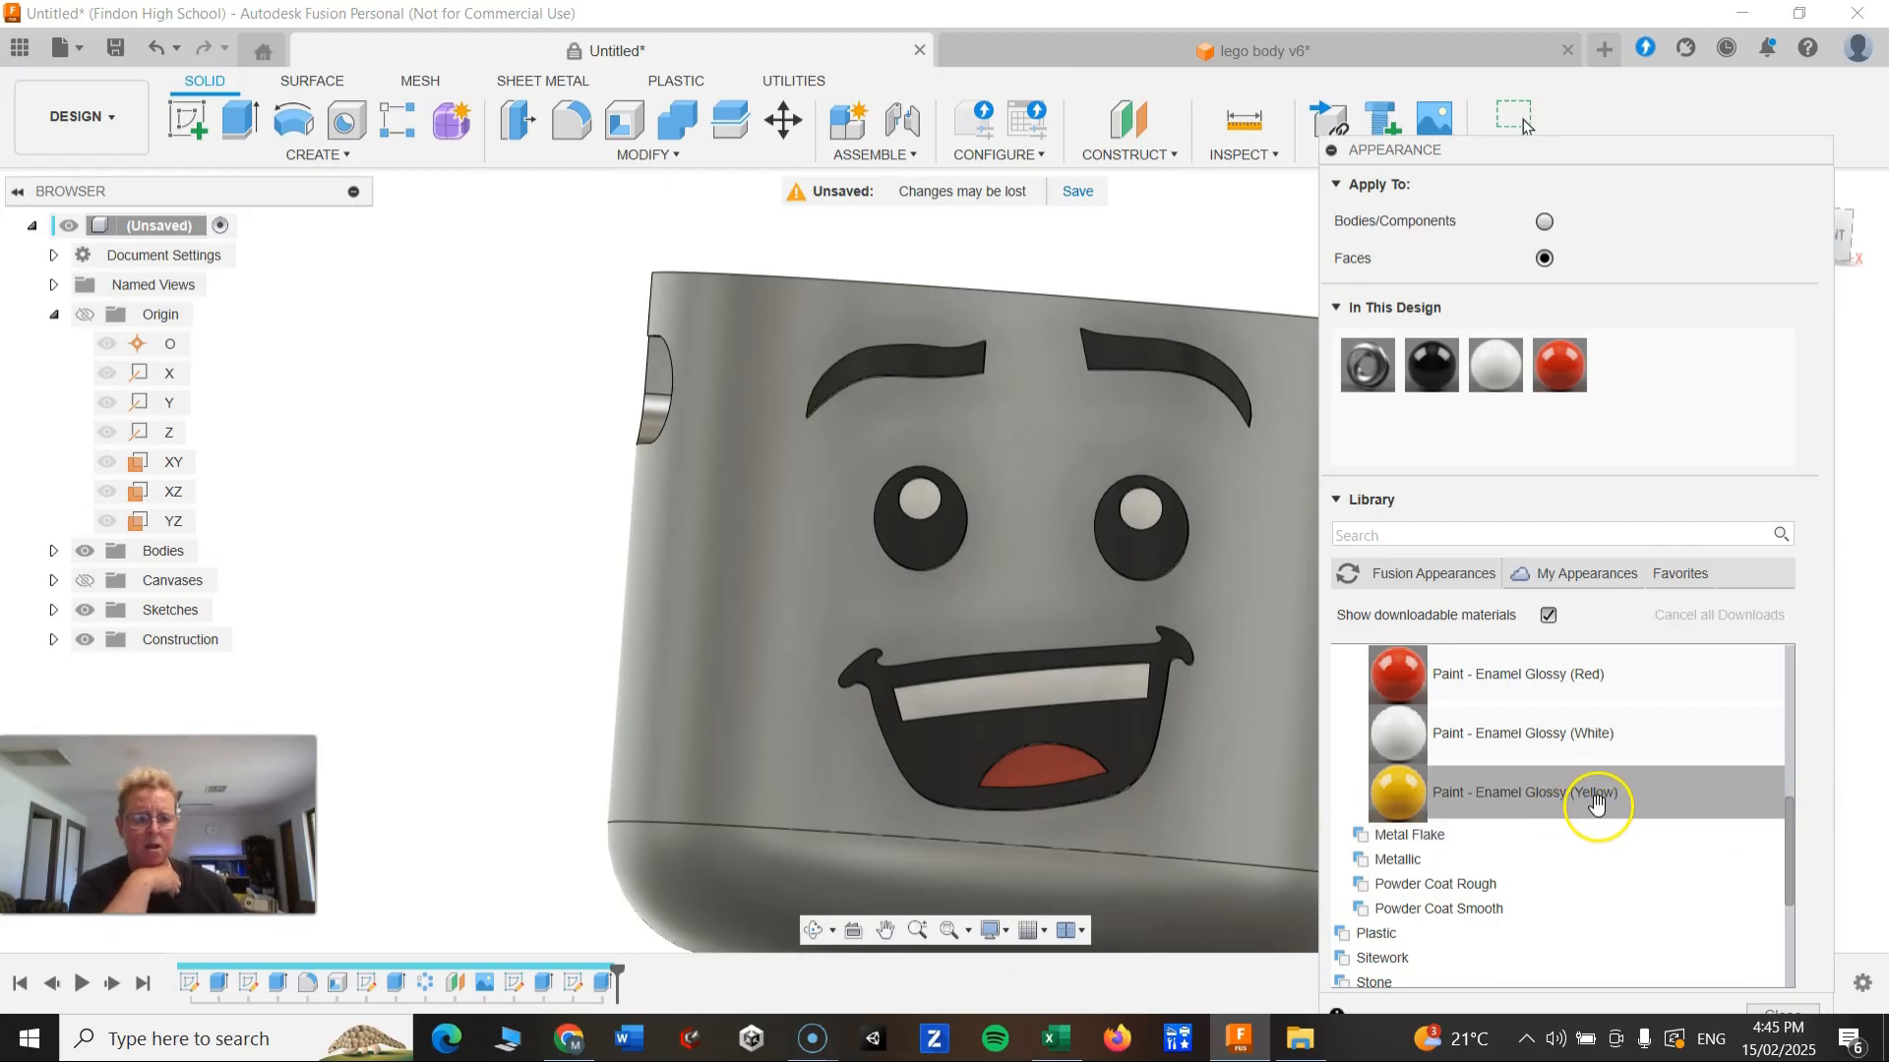
drag(1593, 810, 1712, 421)
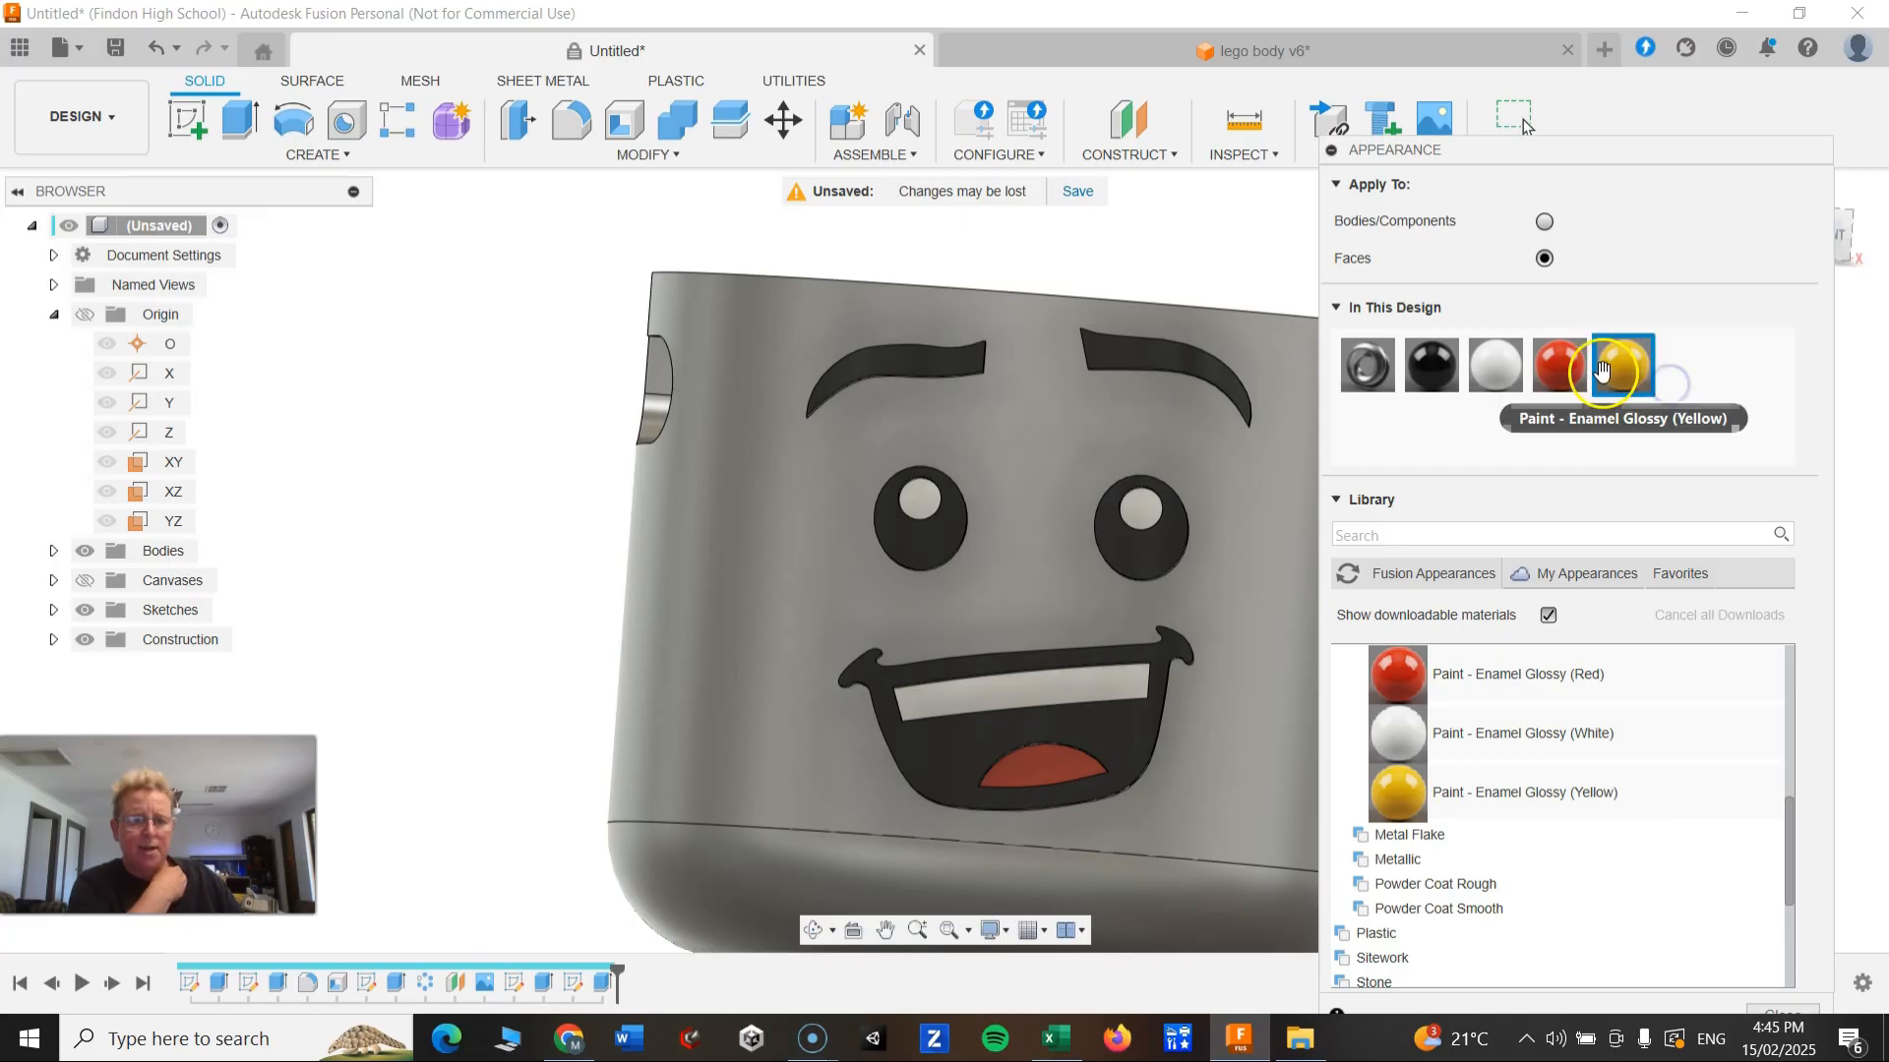
drag(1623, 372, 1215, 526)
drag(744, 608, 746, 608)
mouse_move(746, 608)
shift+middle_down()
mouse_move(750, 578)
mouse_move(776, 605)
shift+middle_up()
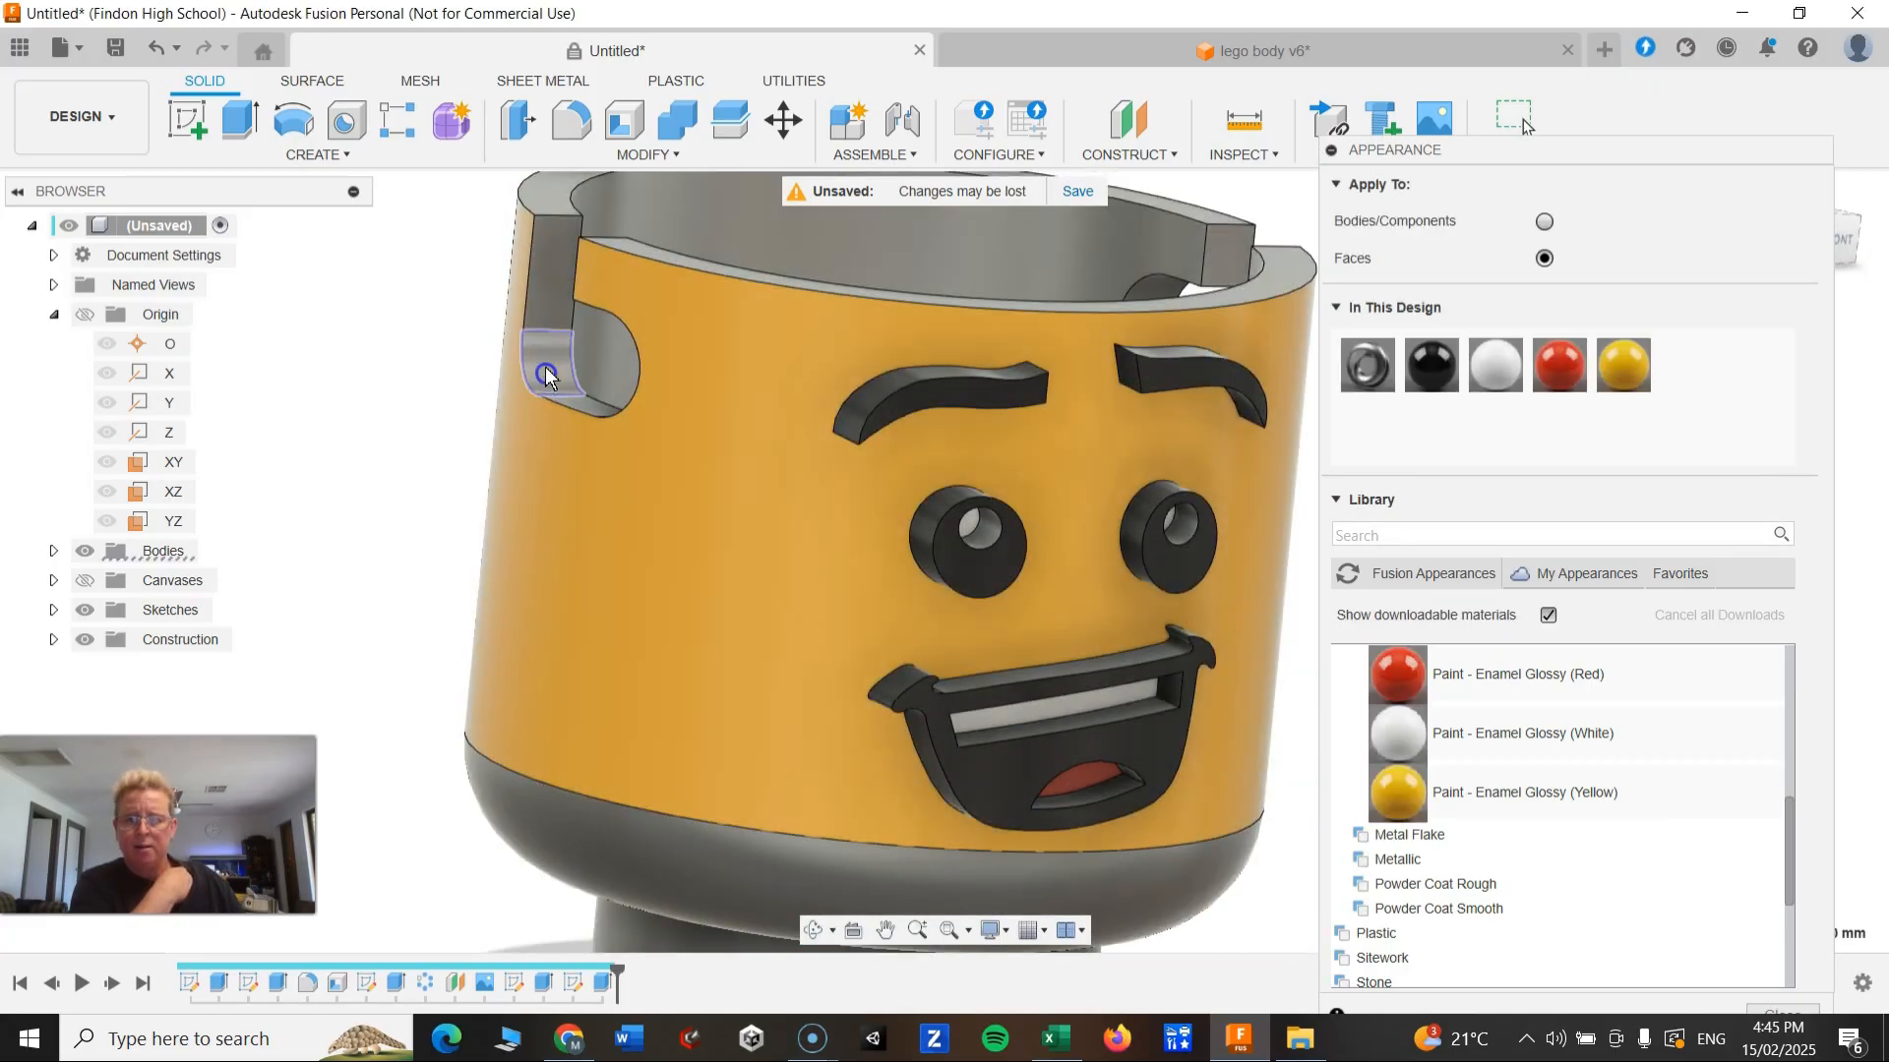
Step: Try to apply the glossy yellow enamel to the notch, rim and inner wall faces together, and undo it
shift+middle_drag(561, 434, 671, 587)
shift+click(671, 588)
shift+click(714, 627)
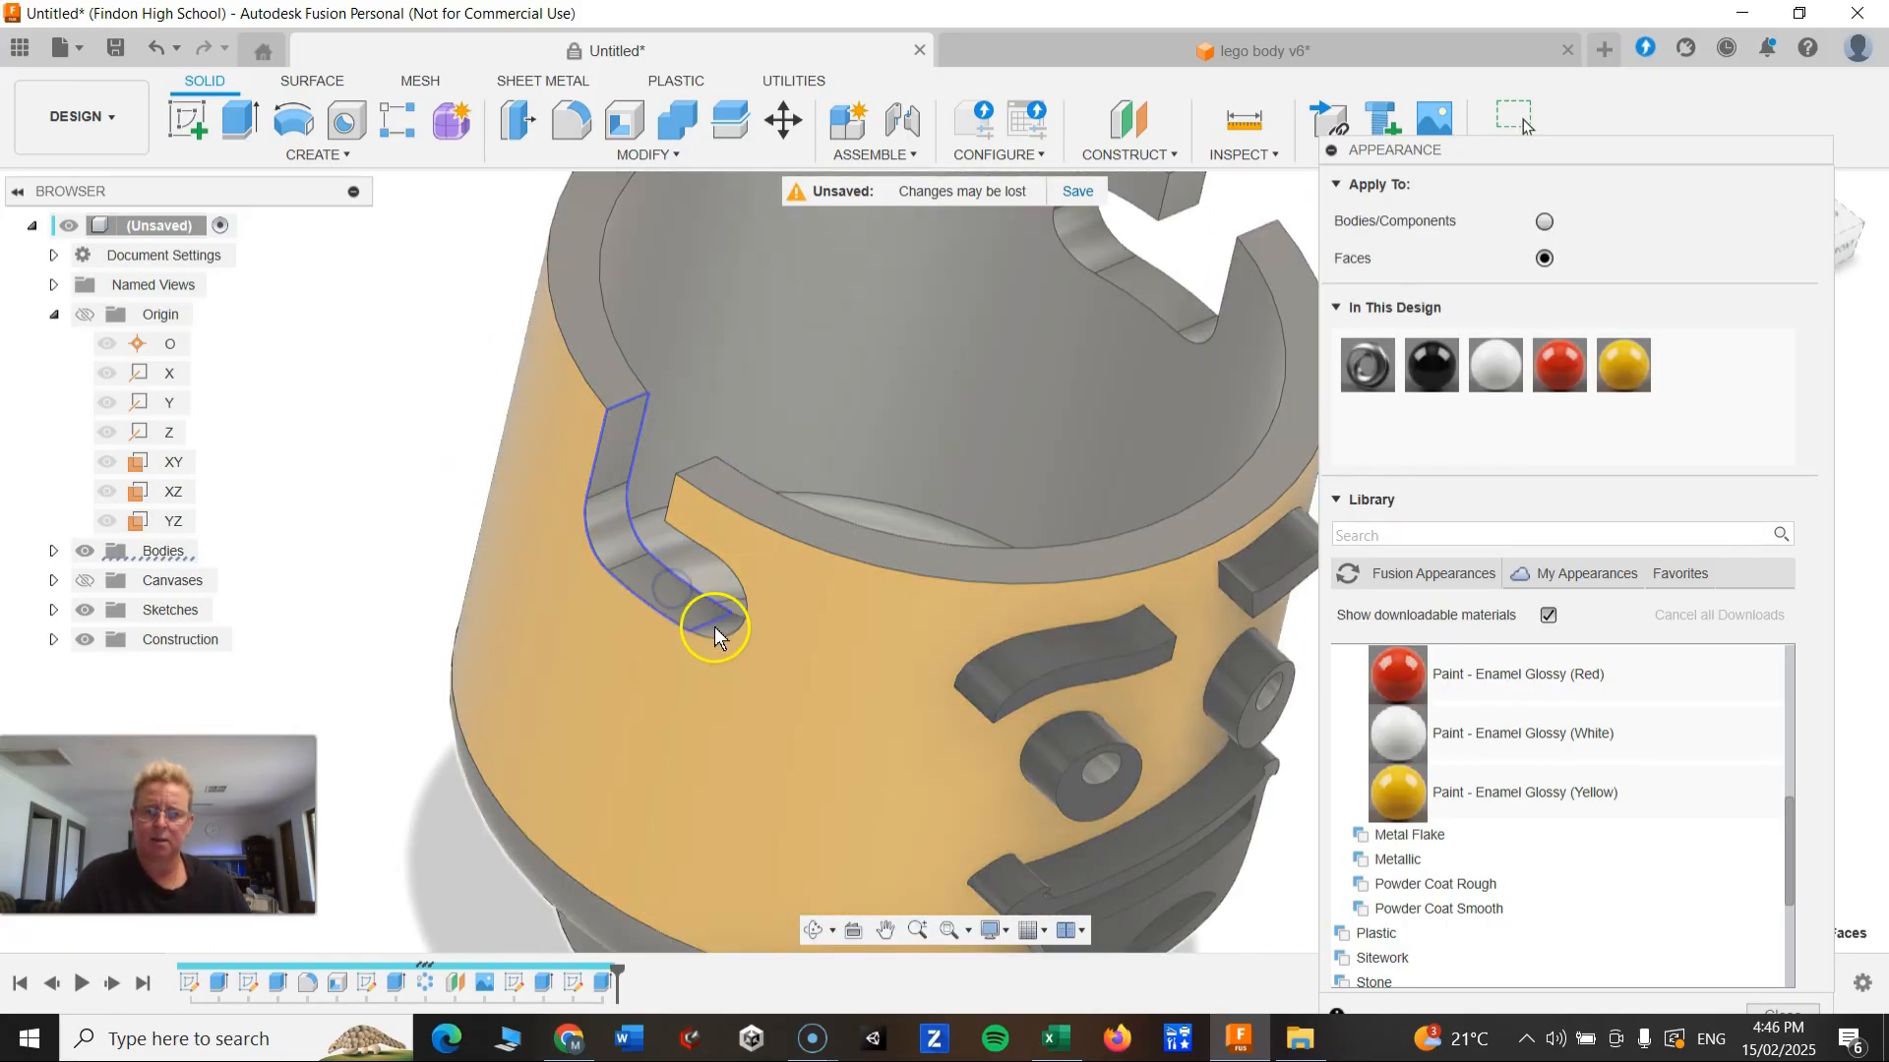
shift+click(838, 548)
shift+click(579, 329)
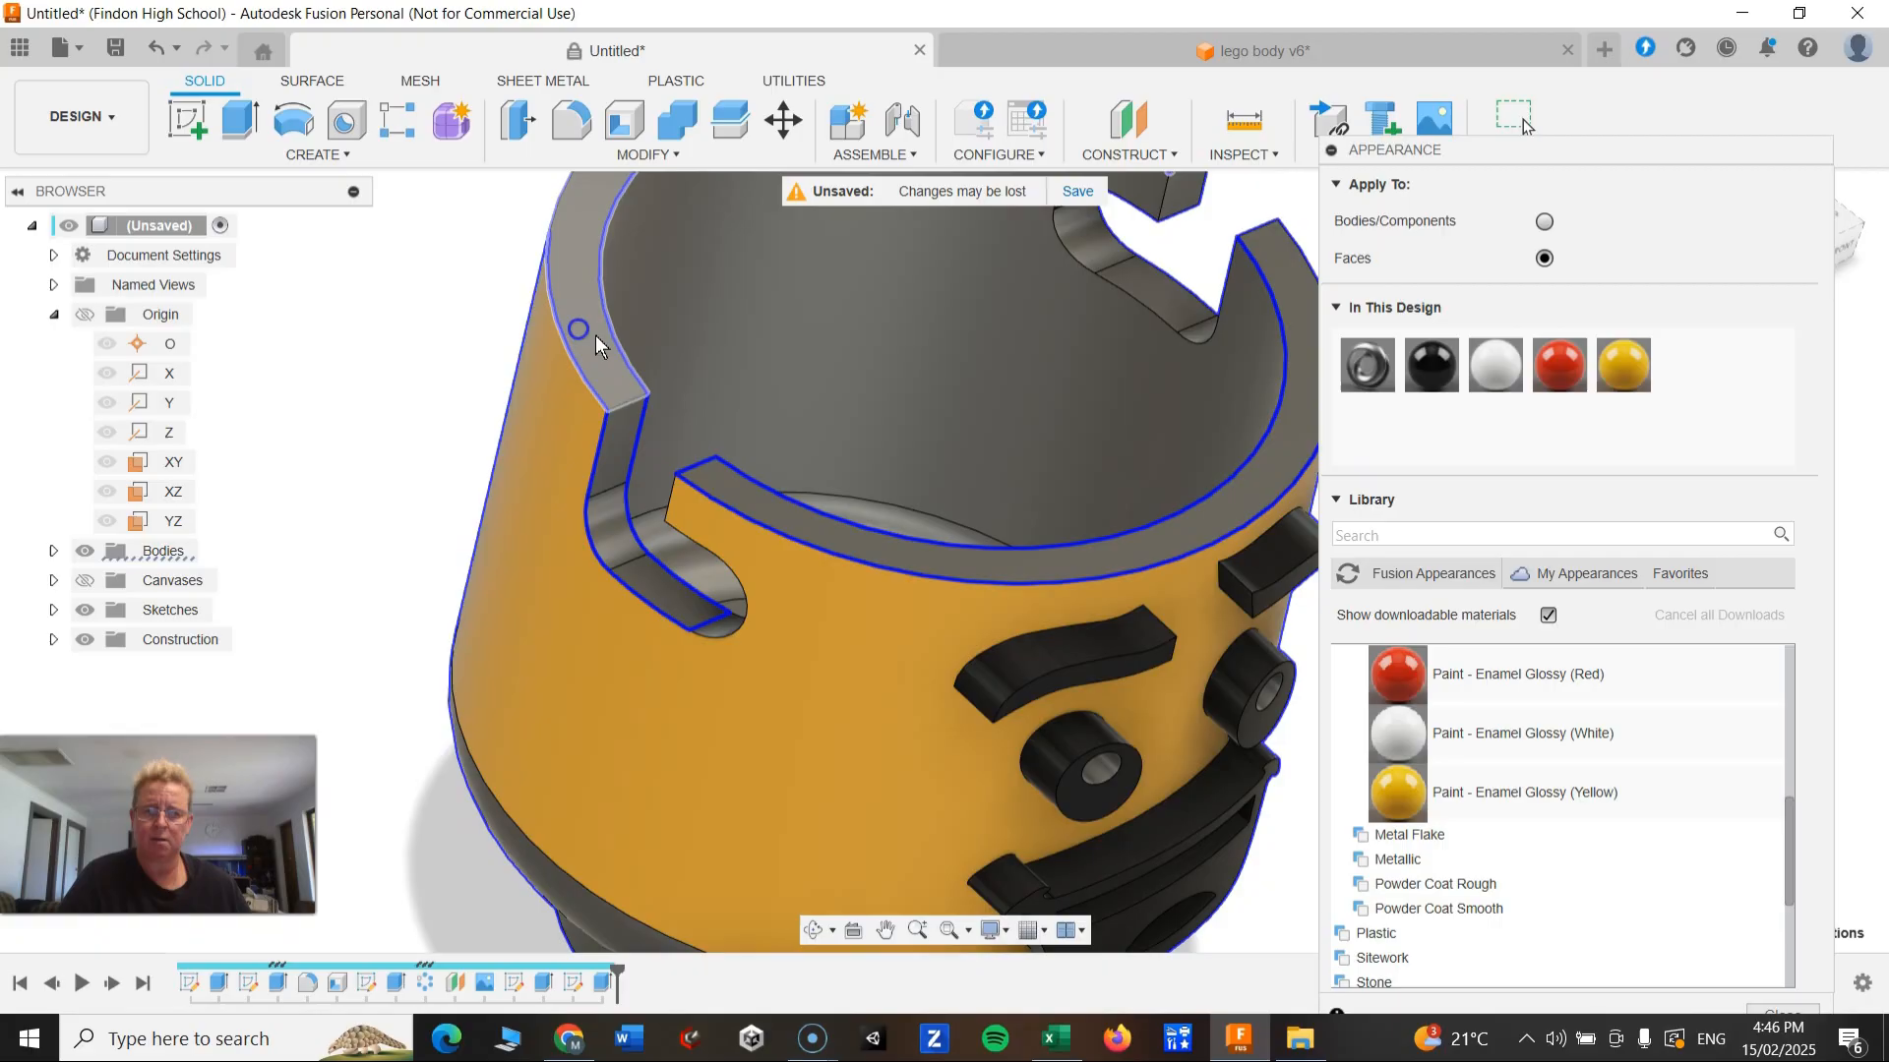
shift+click(865, 363)
drag(1623, 366, 941, 373)
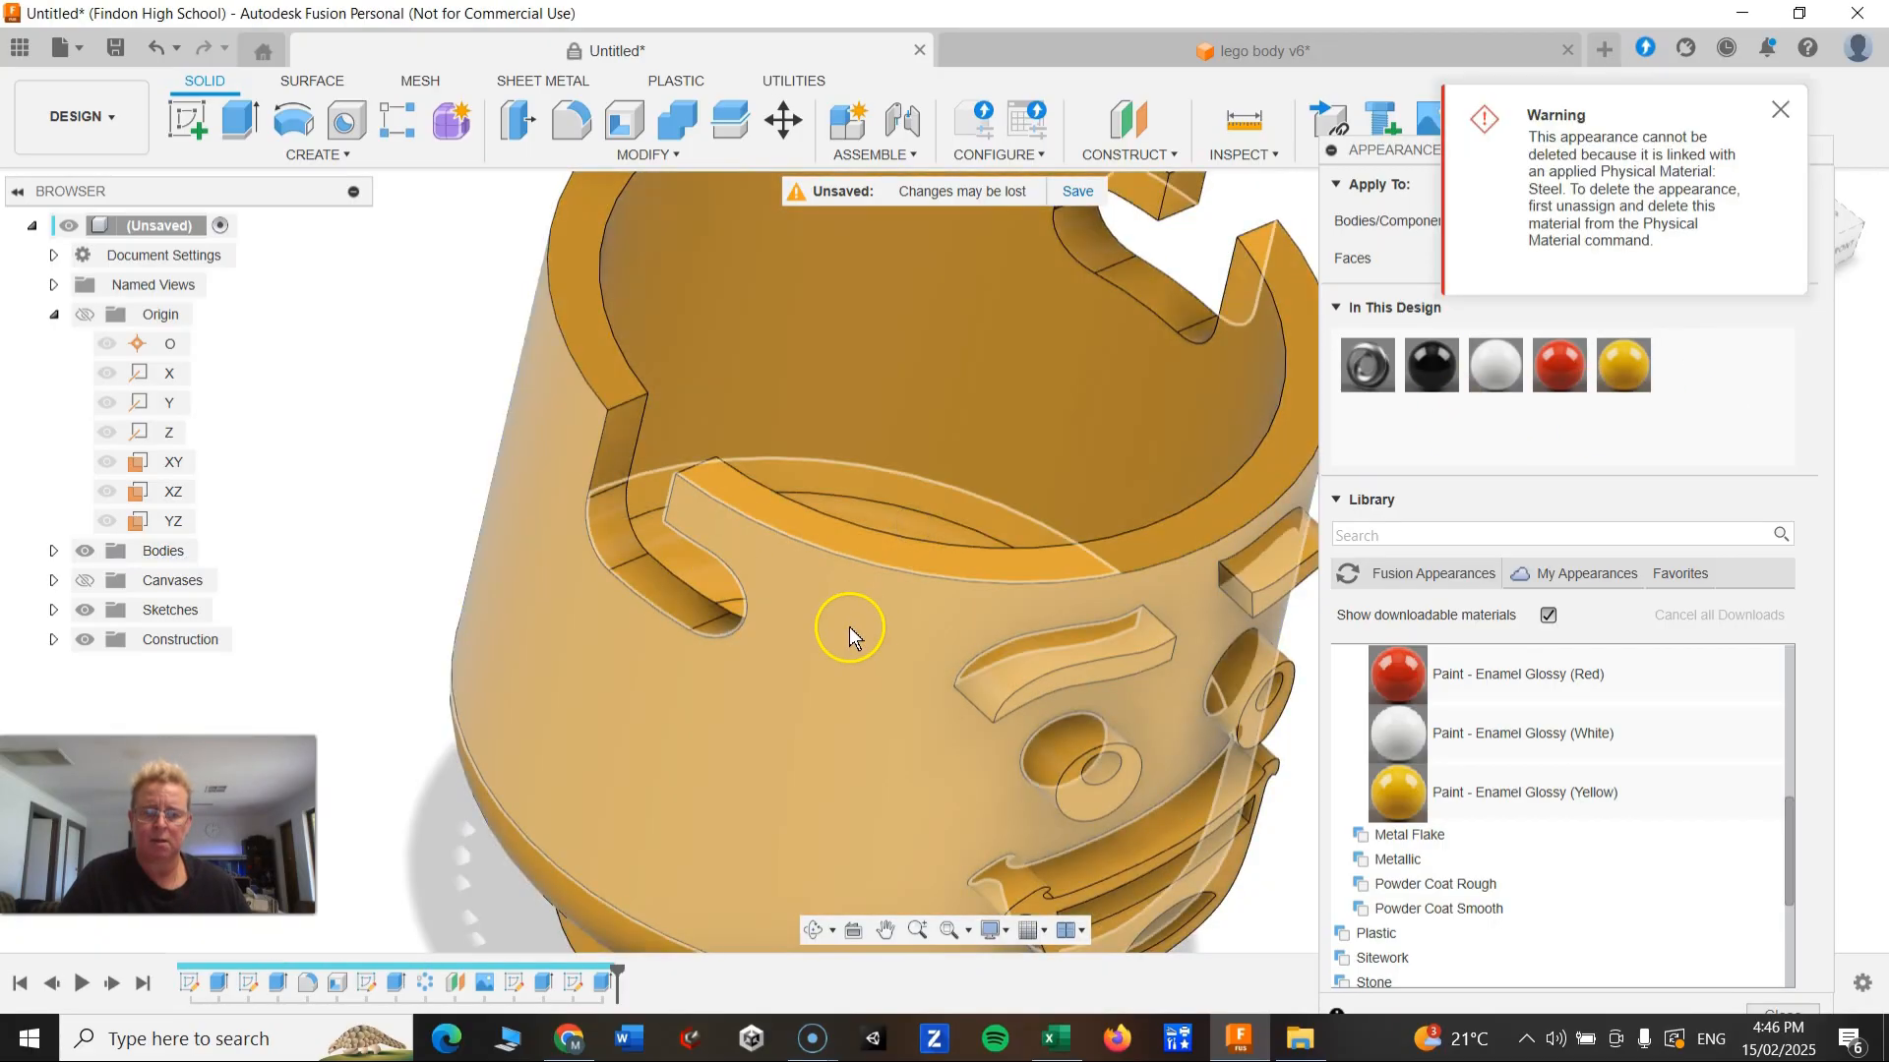
key(Escape)
key(ctrl+z)
shift+middle_drag(935, 651, 1196, 920)
scroll(1277, 859, down, 3)
click(1782, 110)
Step: Reopen the Appearance settings and apply Paint - Enamel Glossy (Yellow) to the whole head body, keeping the appearances already applied to faces
shift+middle_drag(1286, 618, 1147, 497)
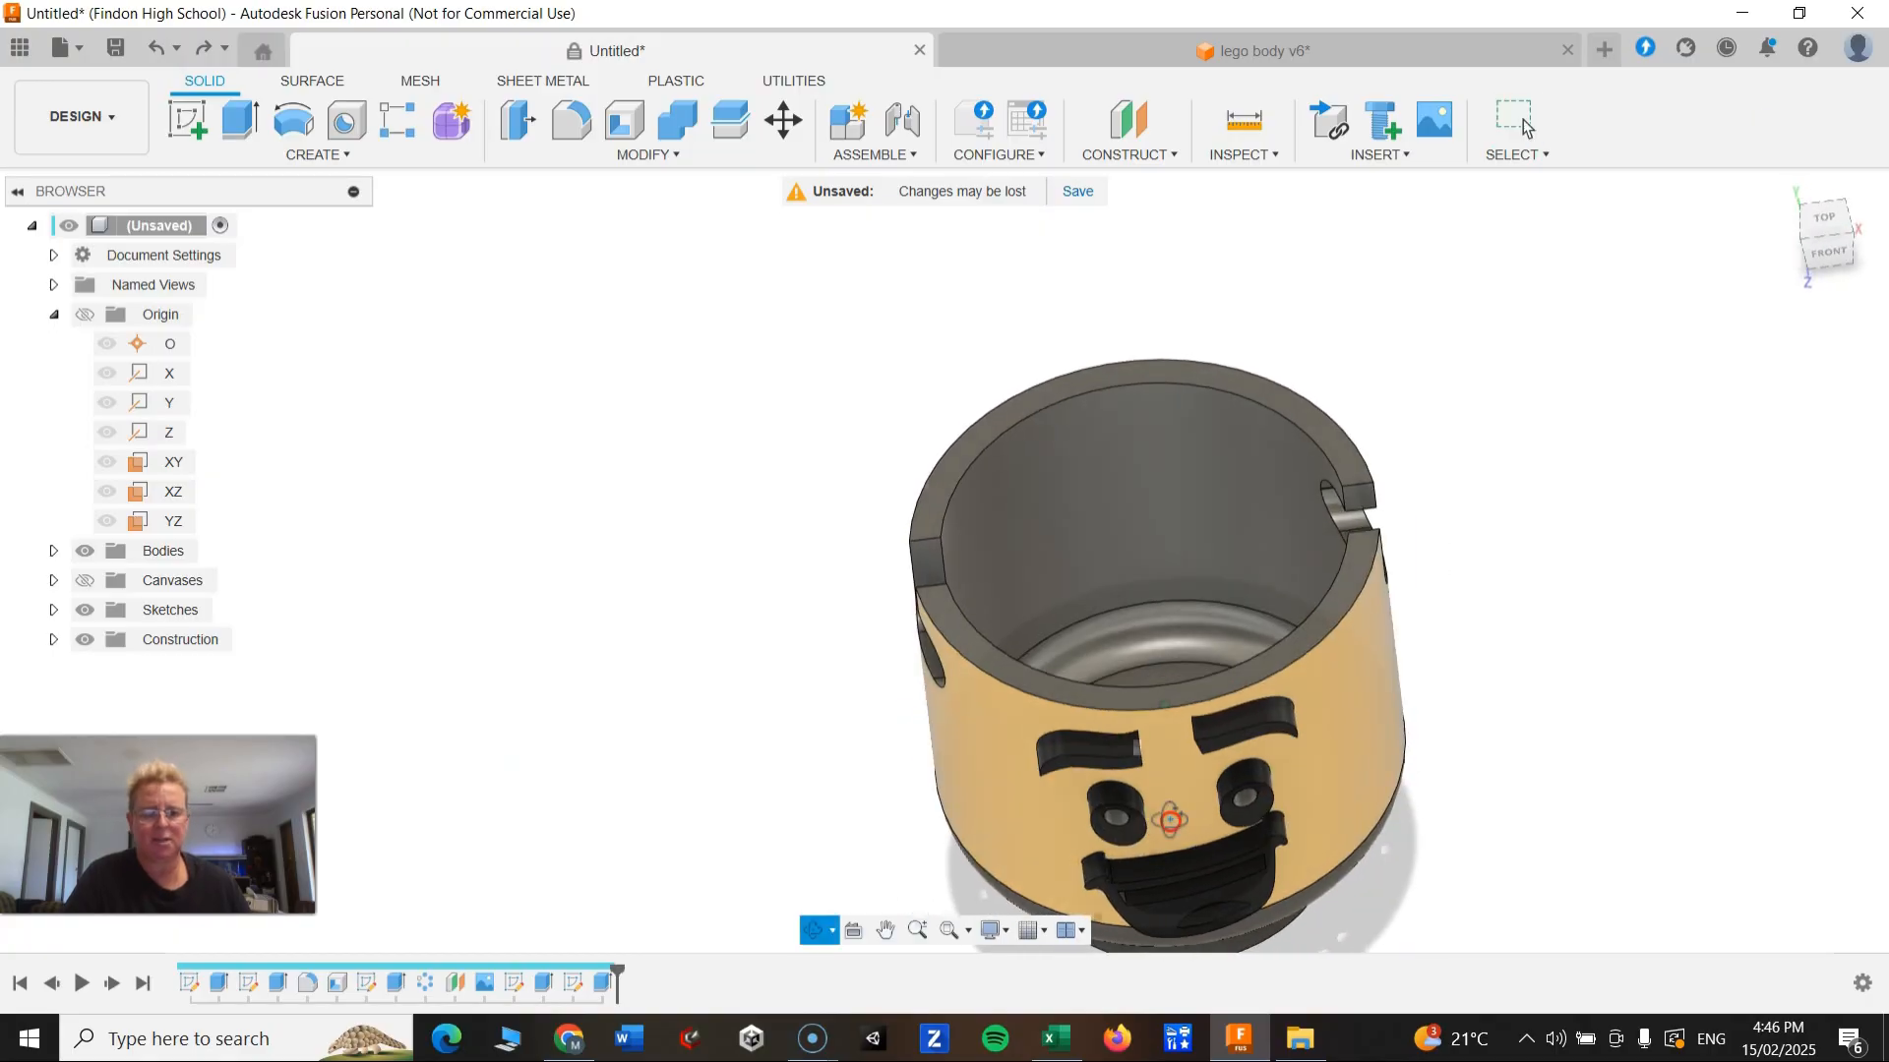
right_click(1147, 498)
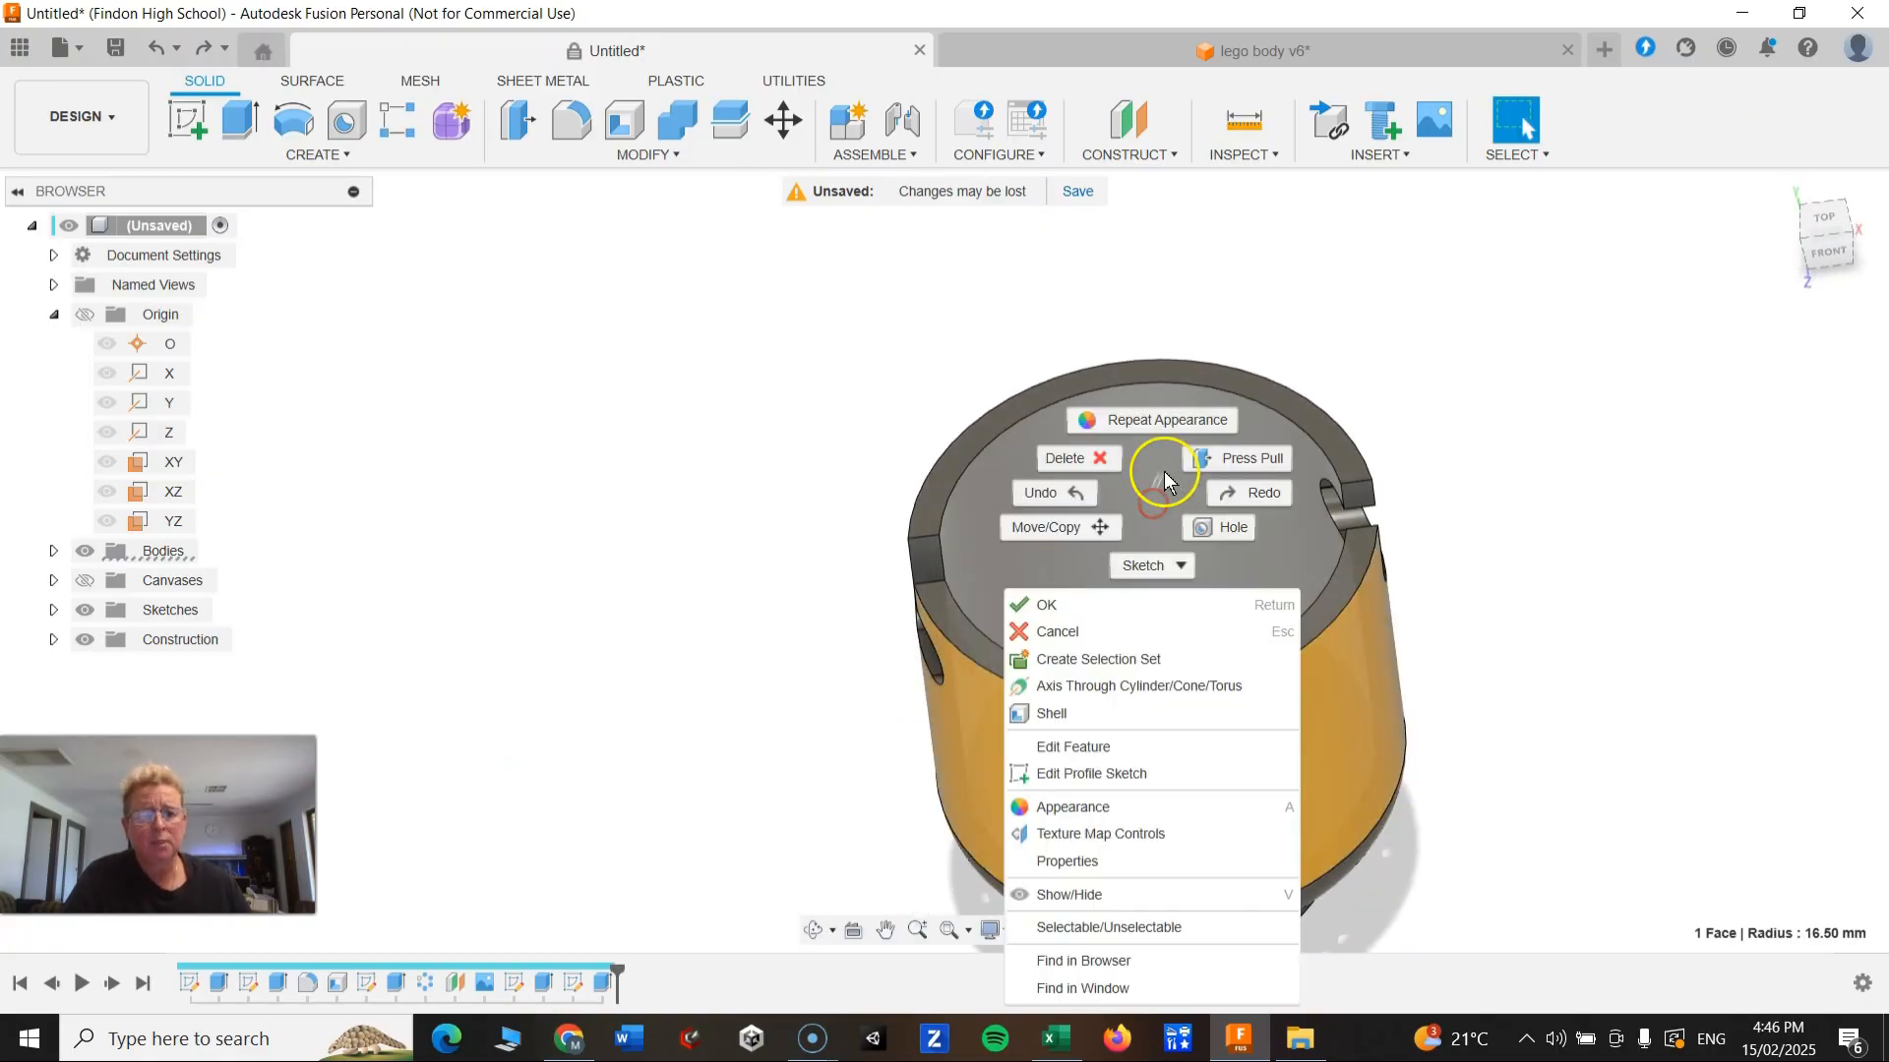
click(1082, 806)
drag(1423, 368, 1062, 482)
drag(1431, 366, 976, 443)
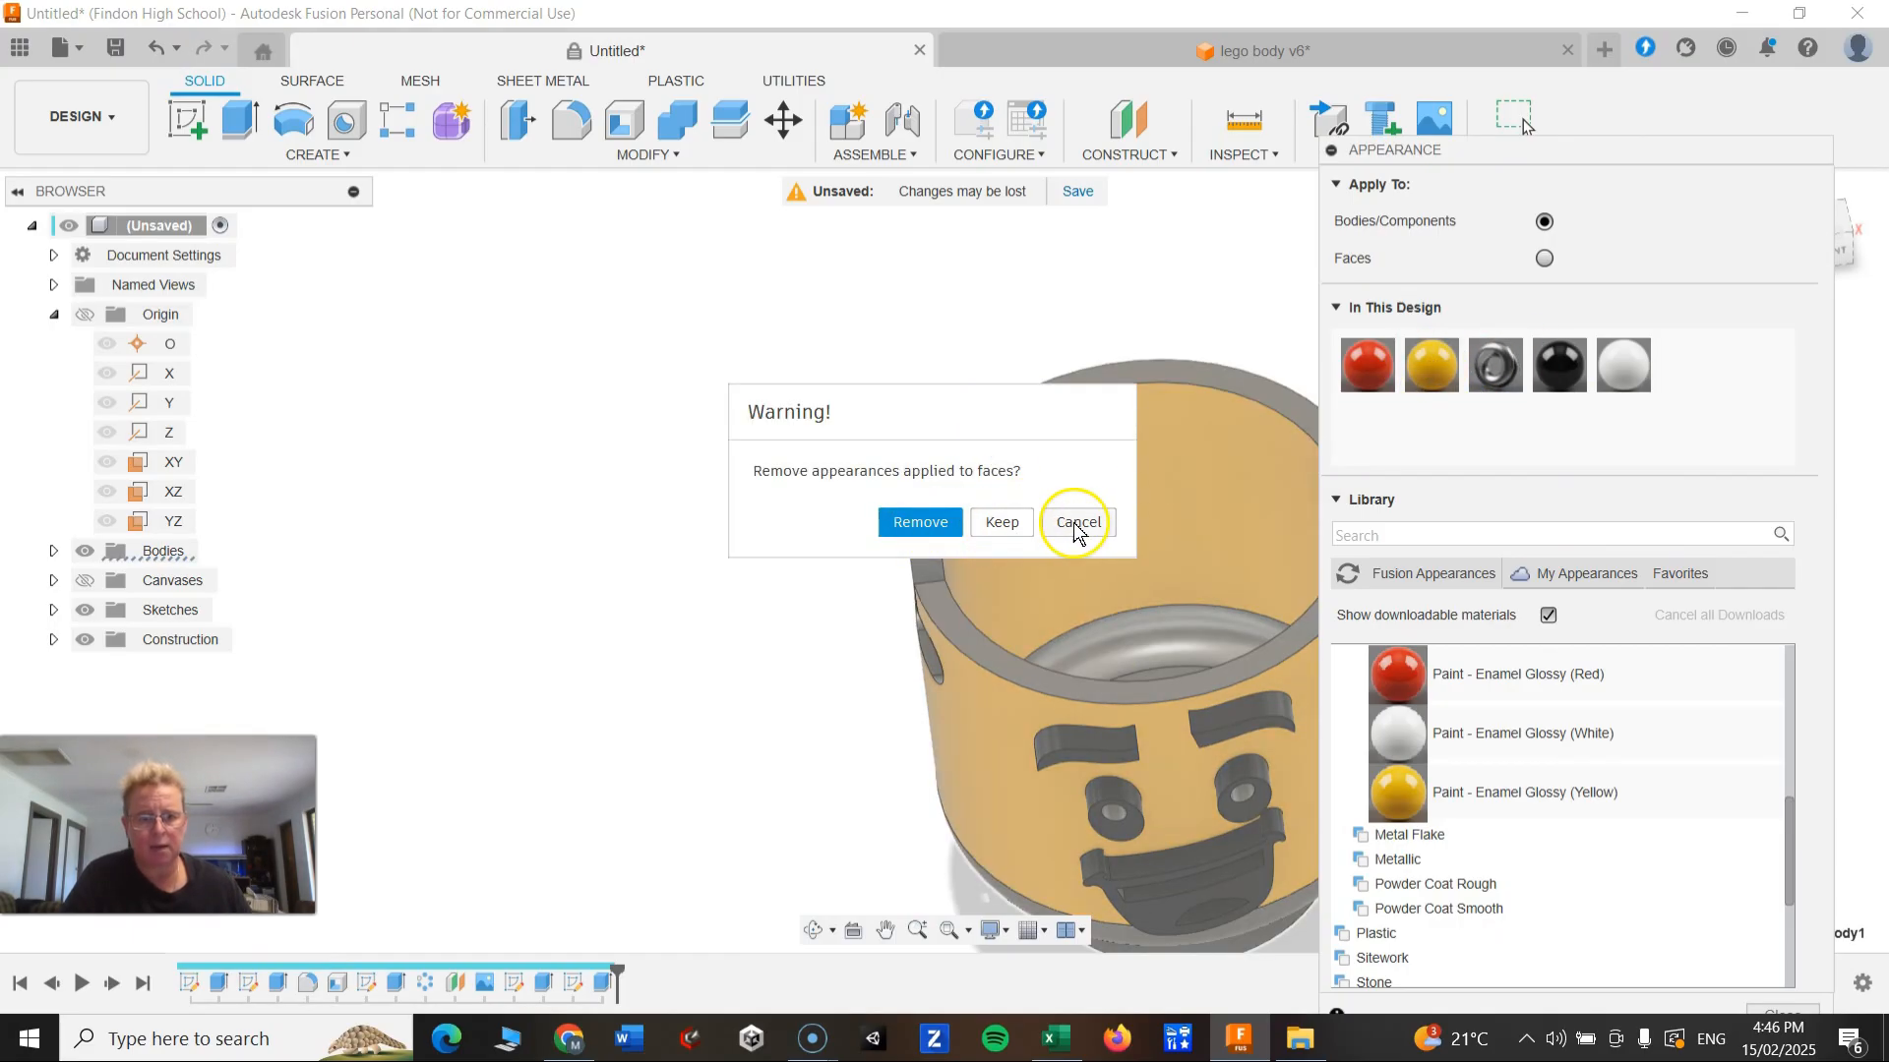
click(1082, 522)
shift+middle_drag(959, 451, 1025, 467)
drag(1423, 380, 1017, 534)
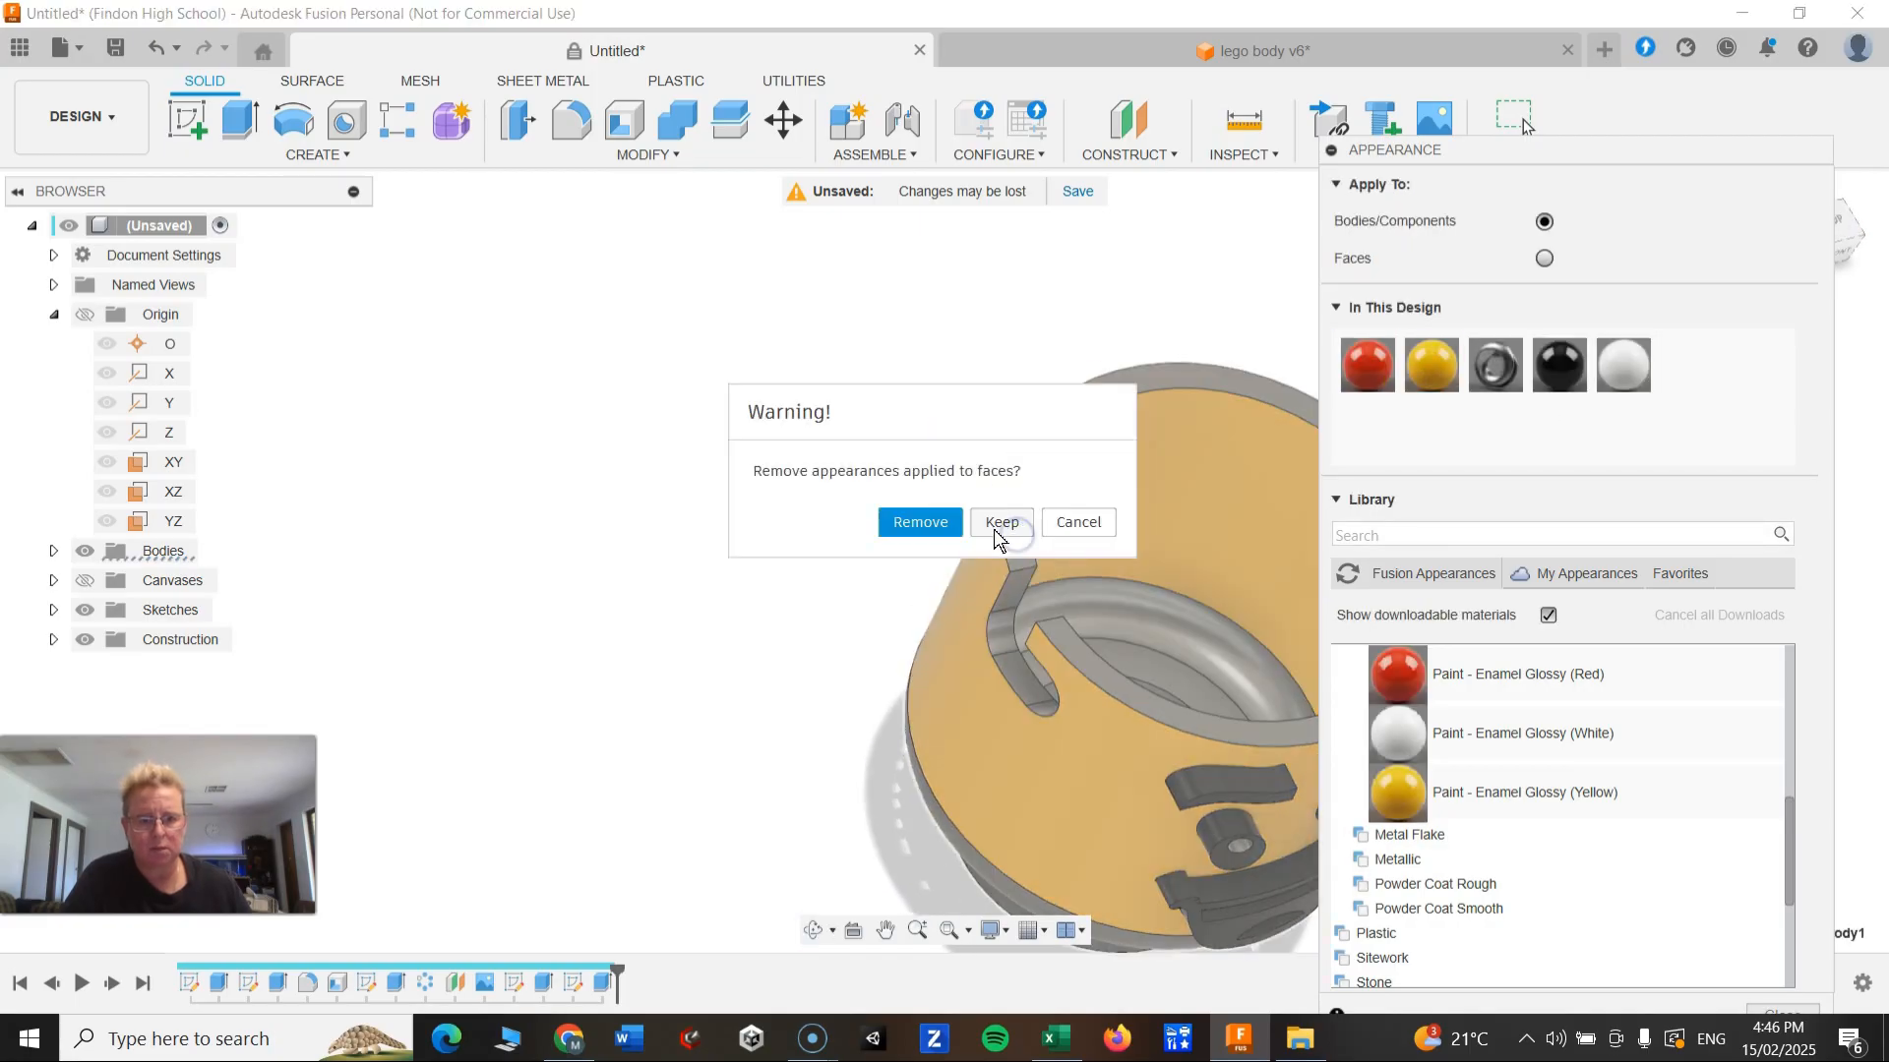
click(996, 528)
Step: Close the Appearance settings and examine the painted head's colours from several angles
shift+middle_drag(1208, 806, 1093, 653)
scroll(1167, 771, up, 1)
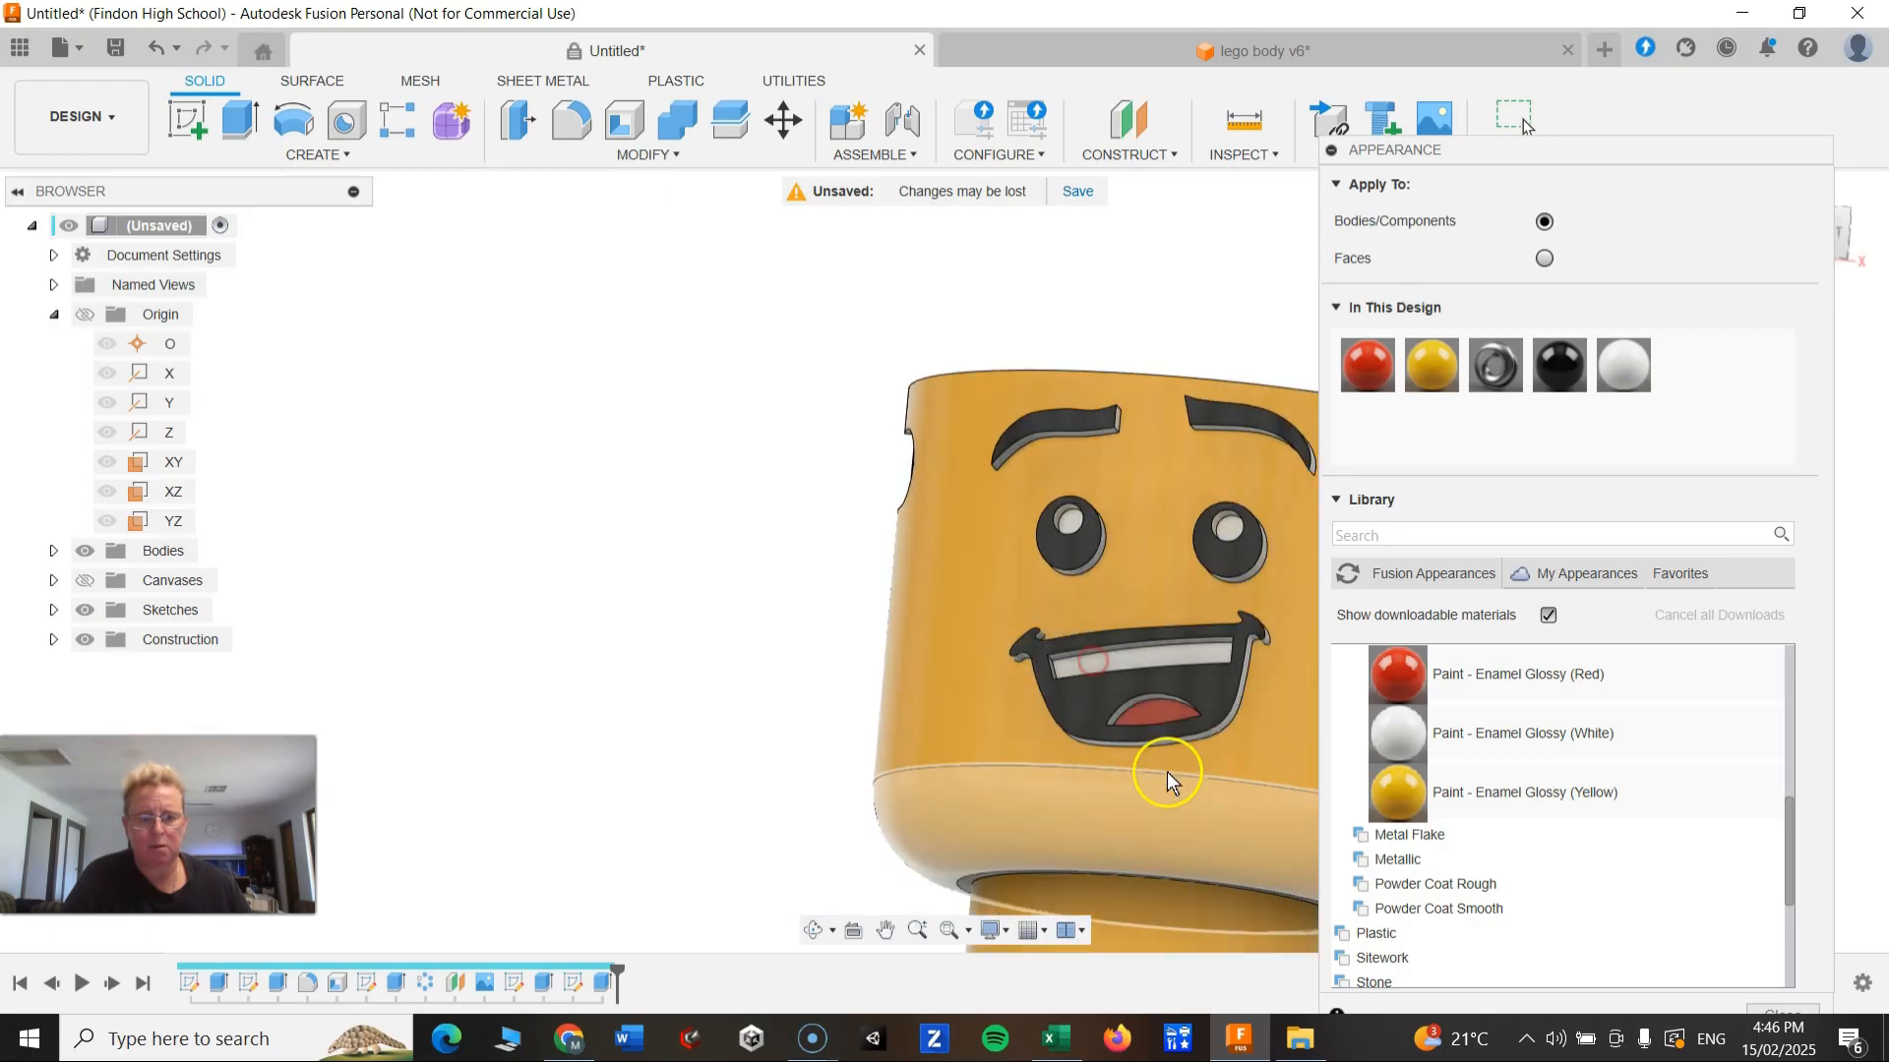
scroll(1170, 781, down, 3)
shift+middle_drag(1188, 834, 815, 607)
scroll(787, 580, up, 2)
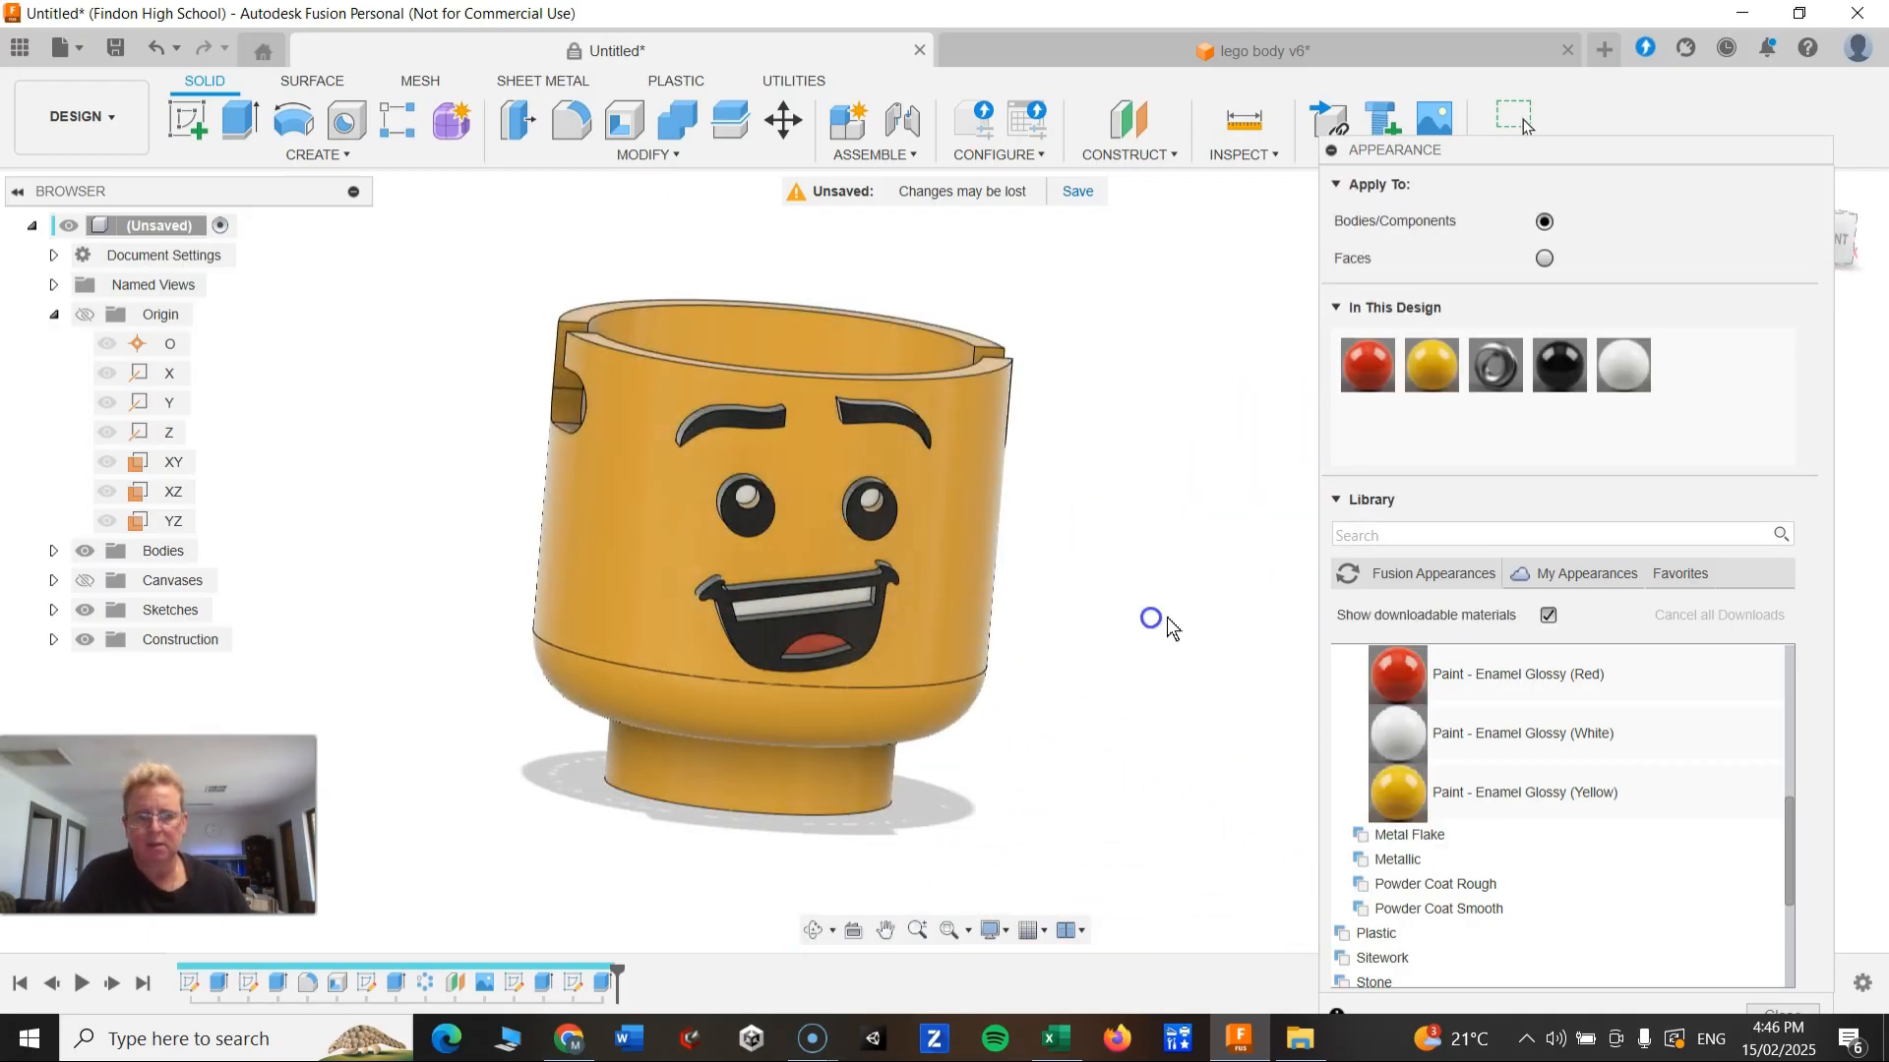
drag(1655, 155, 1590, 46)
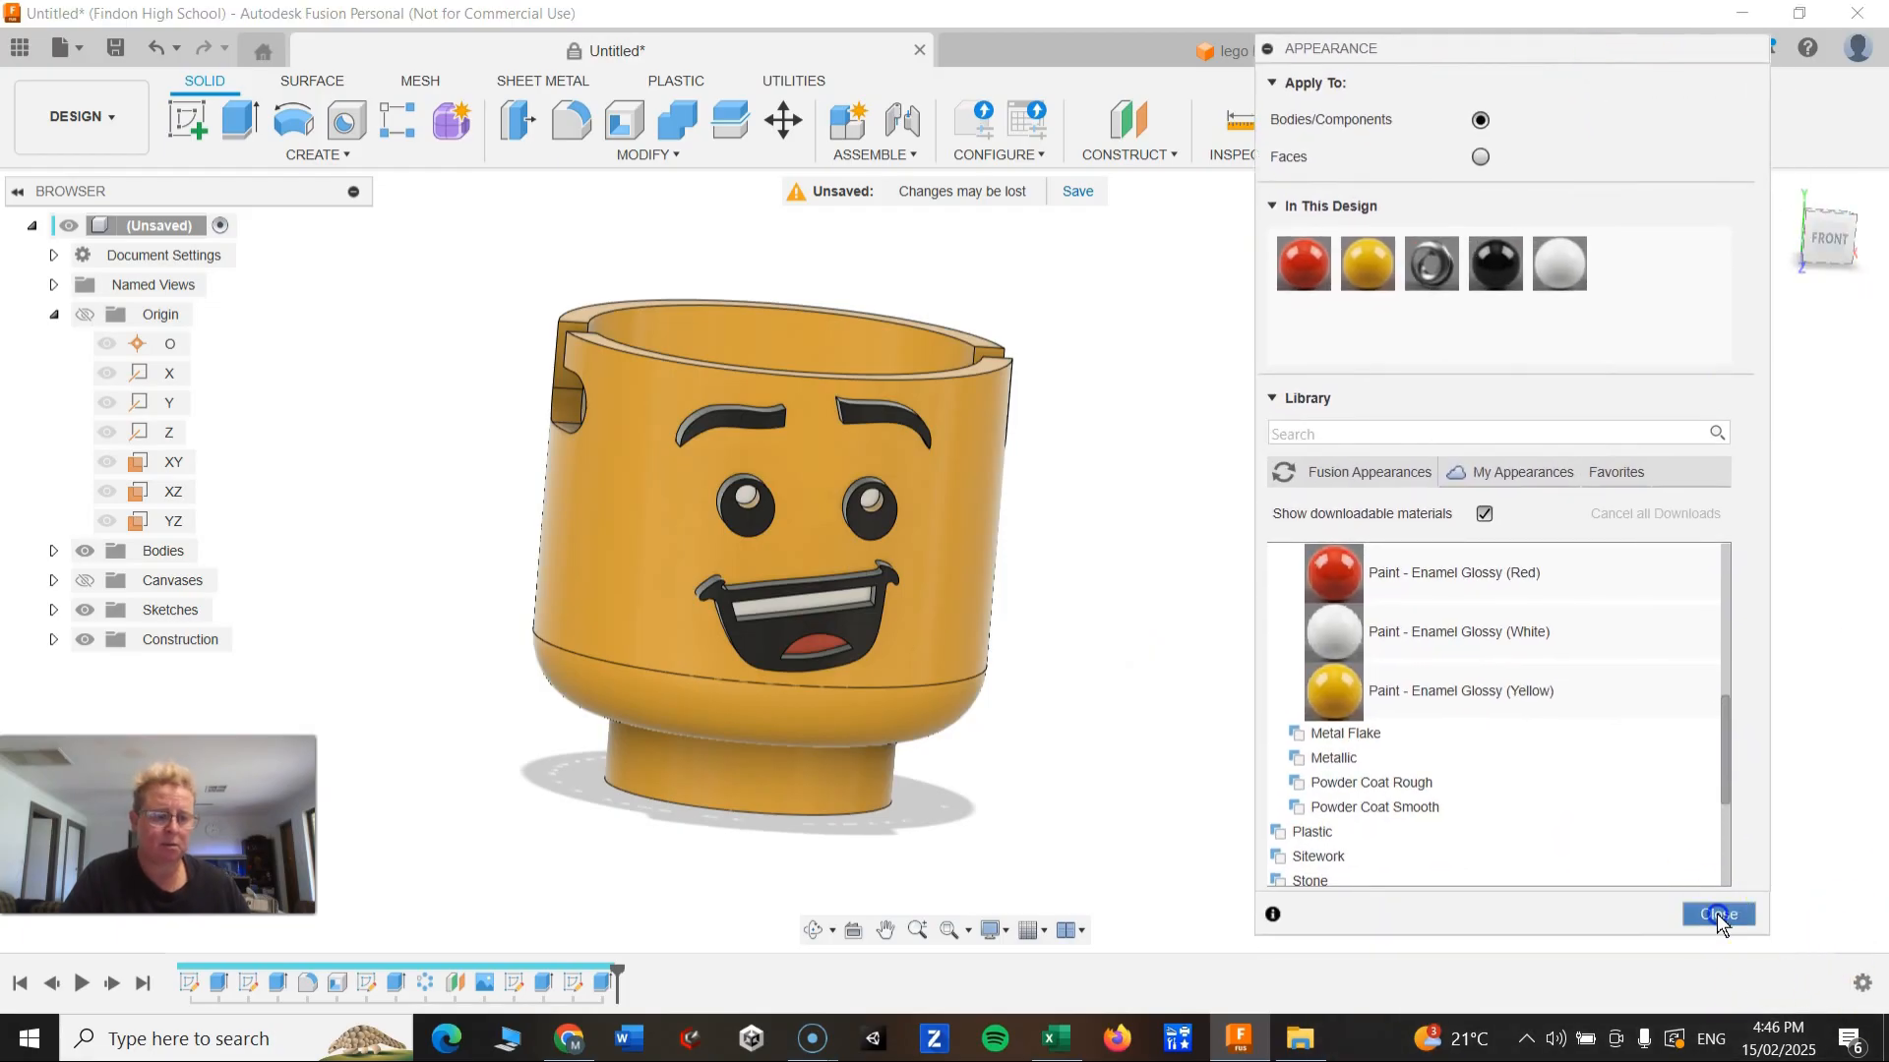
click(1718, 915)
shift+middle_drag(1024, 510, 801, 653)
scroll(474, 260, up, 3)
middle_drag(765, 752, 1081, 657)
scroll(915, 653, up, 3)
scroll(914, 653, down, 6)
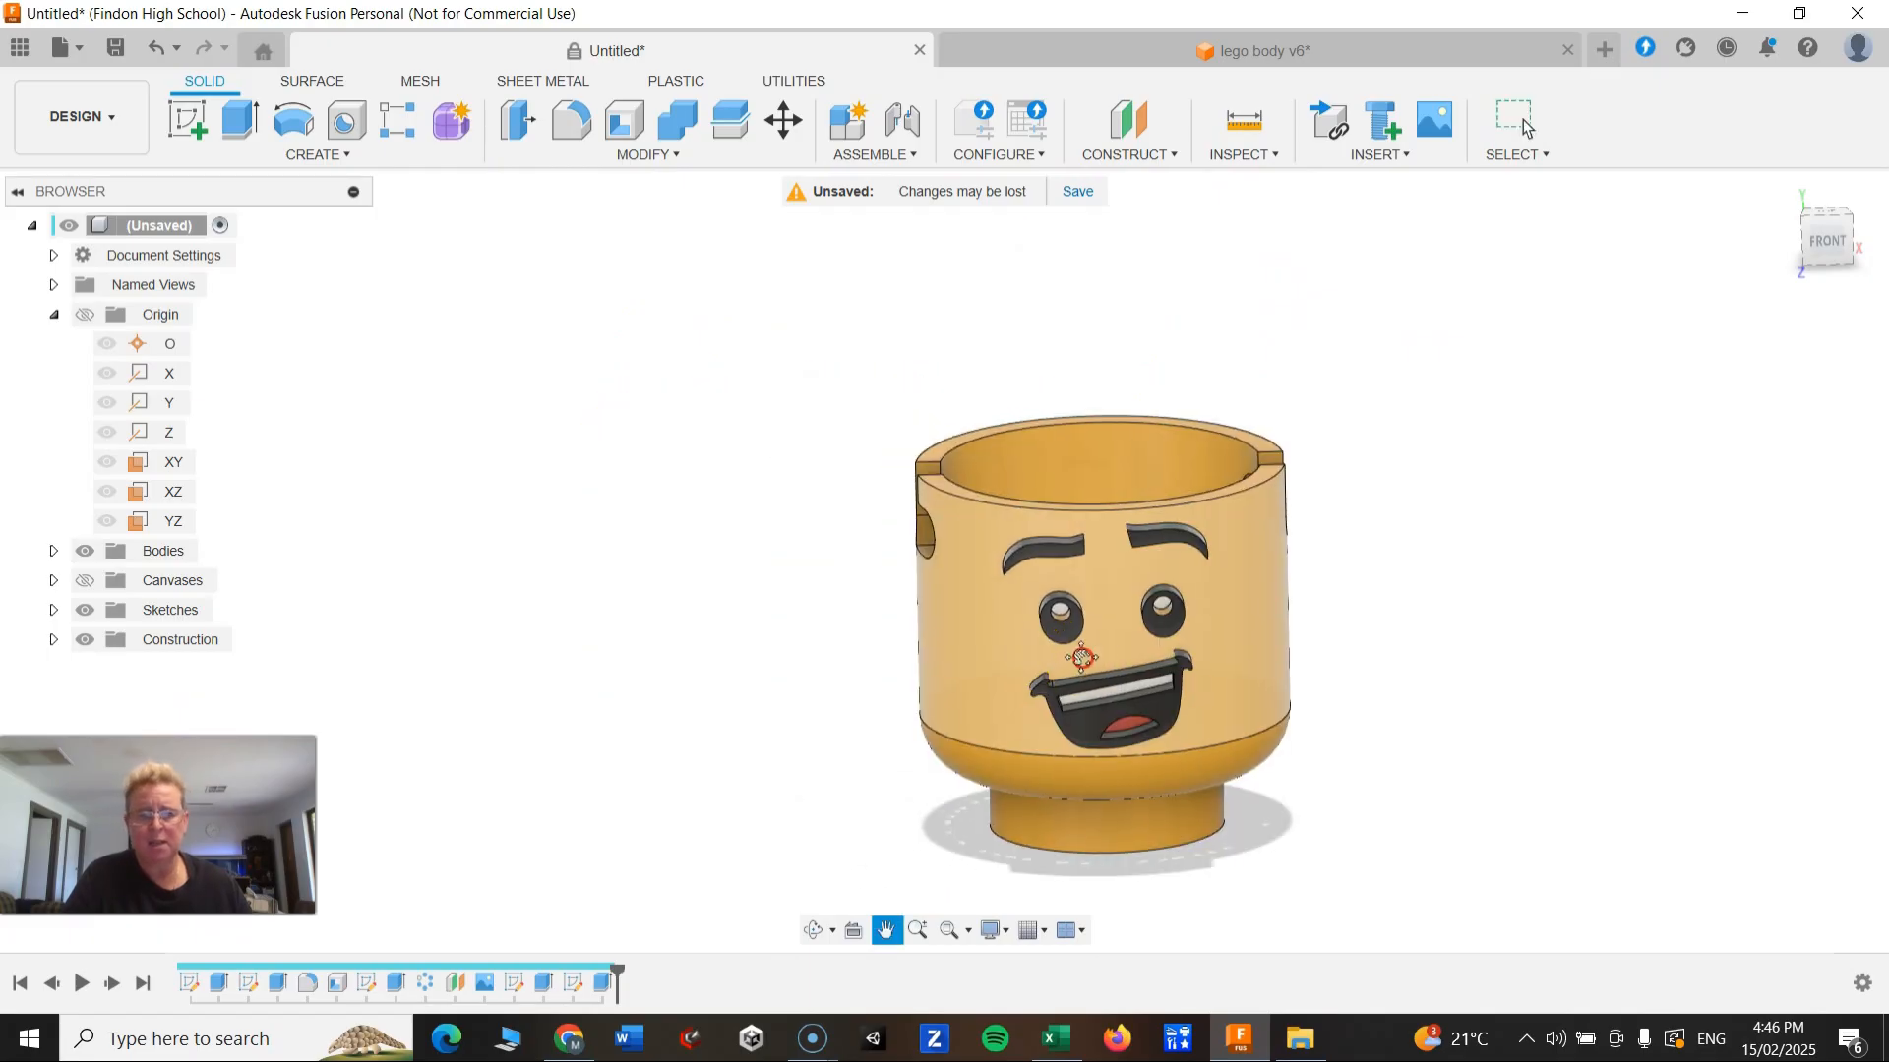
mouse_move(1269, 624)
shift+middle_down()
mouse_move(1286, 590)
mouse_move(1218, 598)
mouse_move(1260, 622)
shift+middle_up()
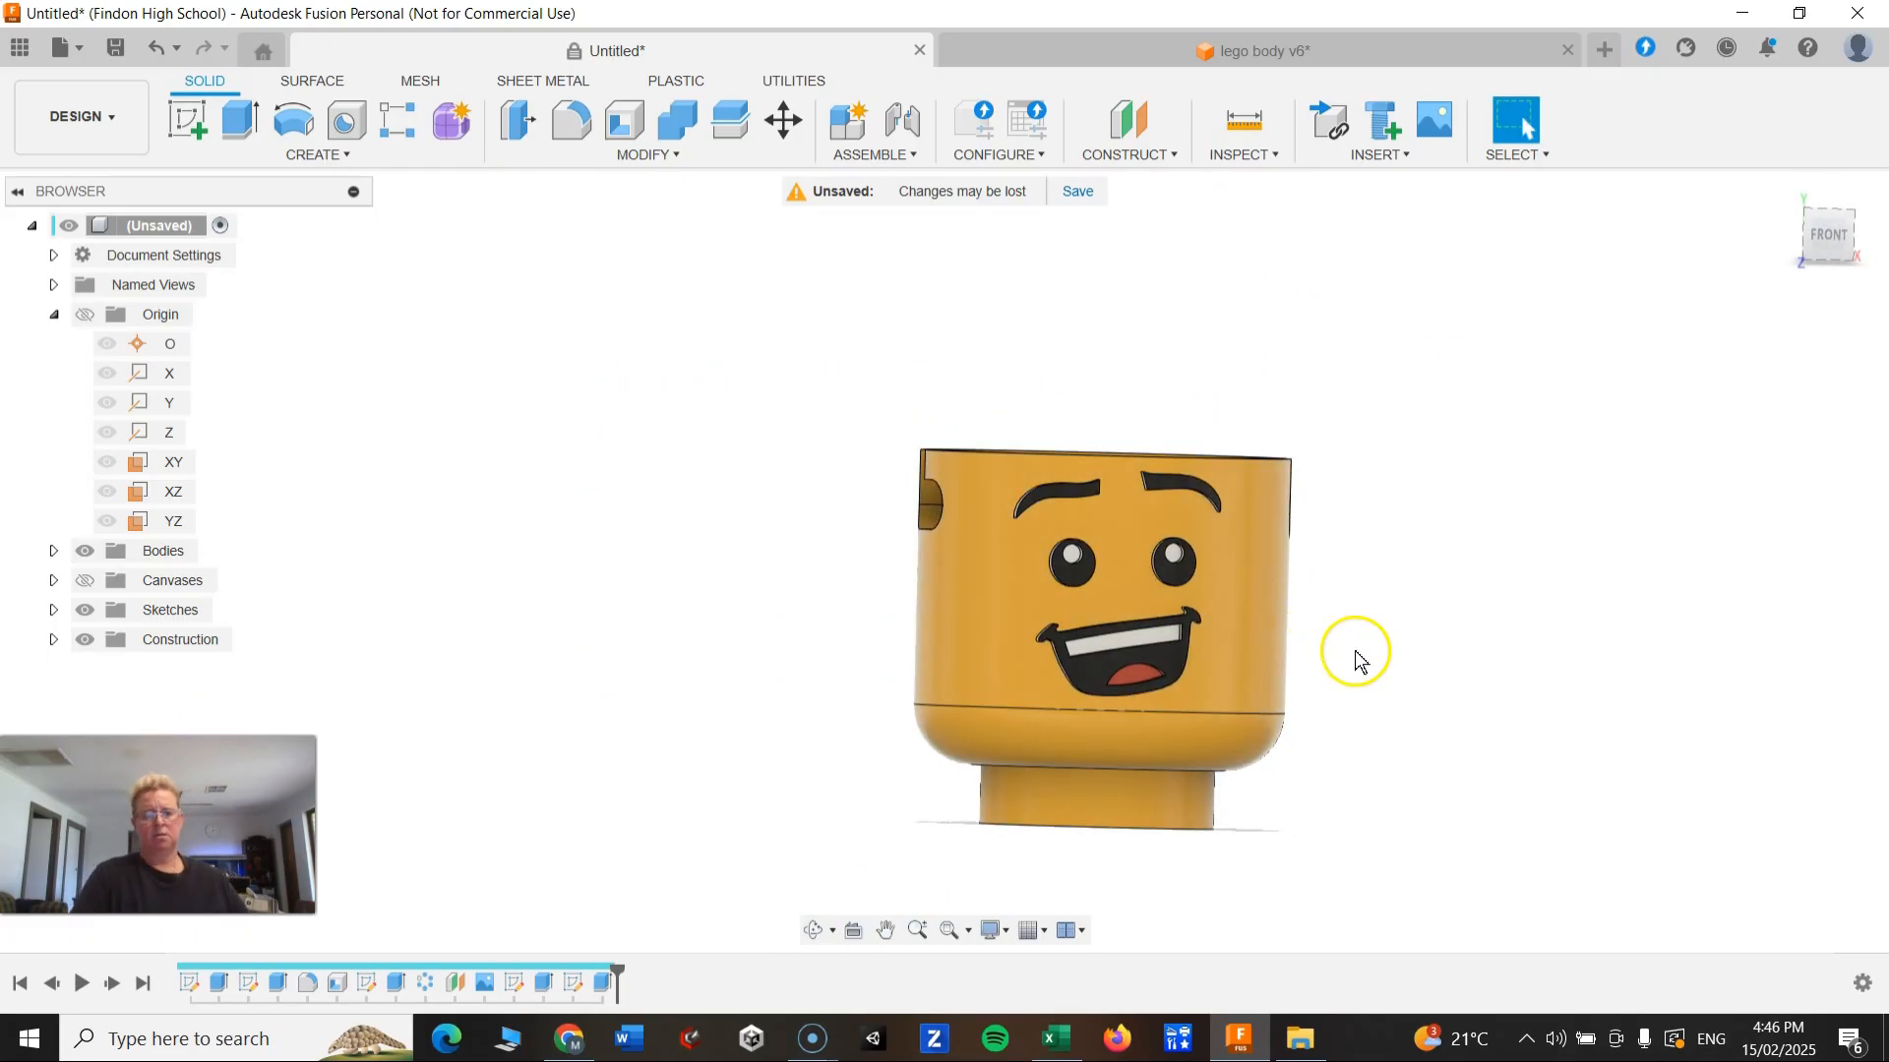
click(926, 484)
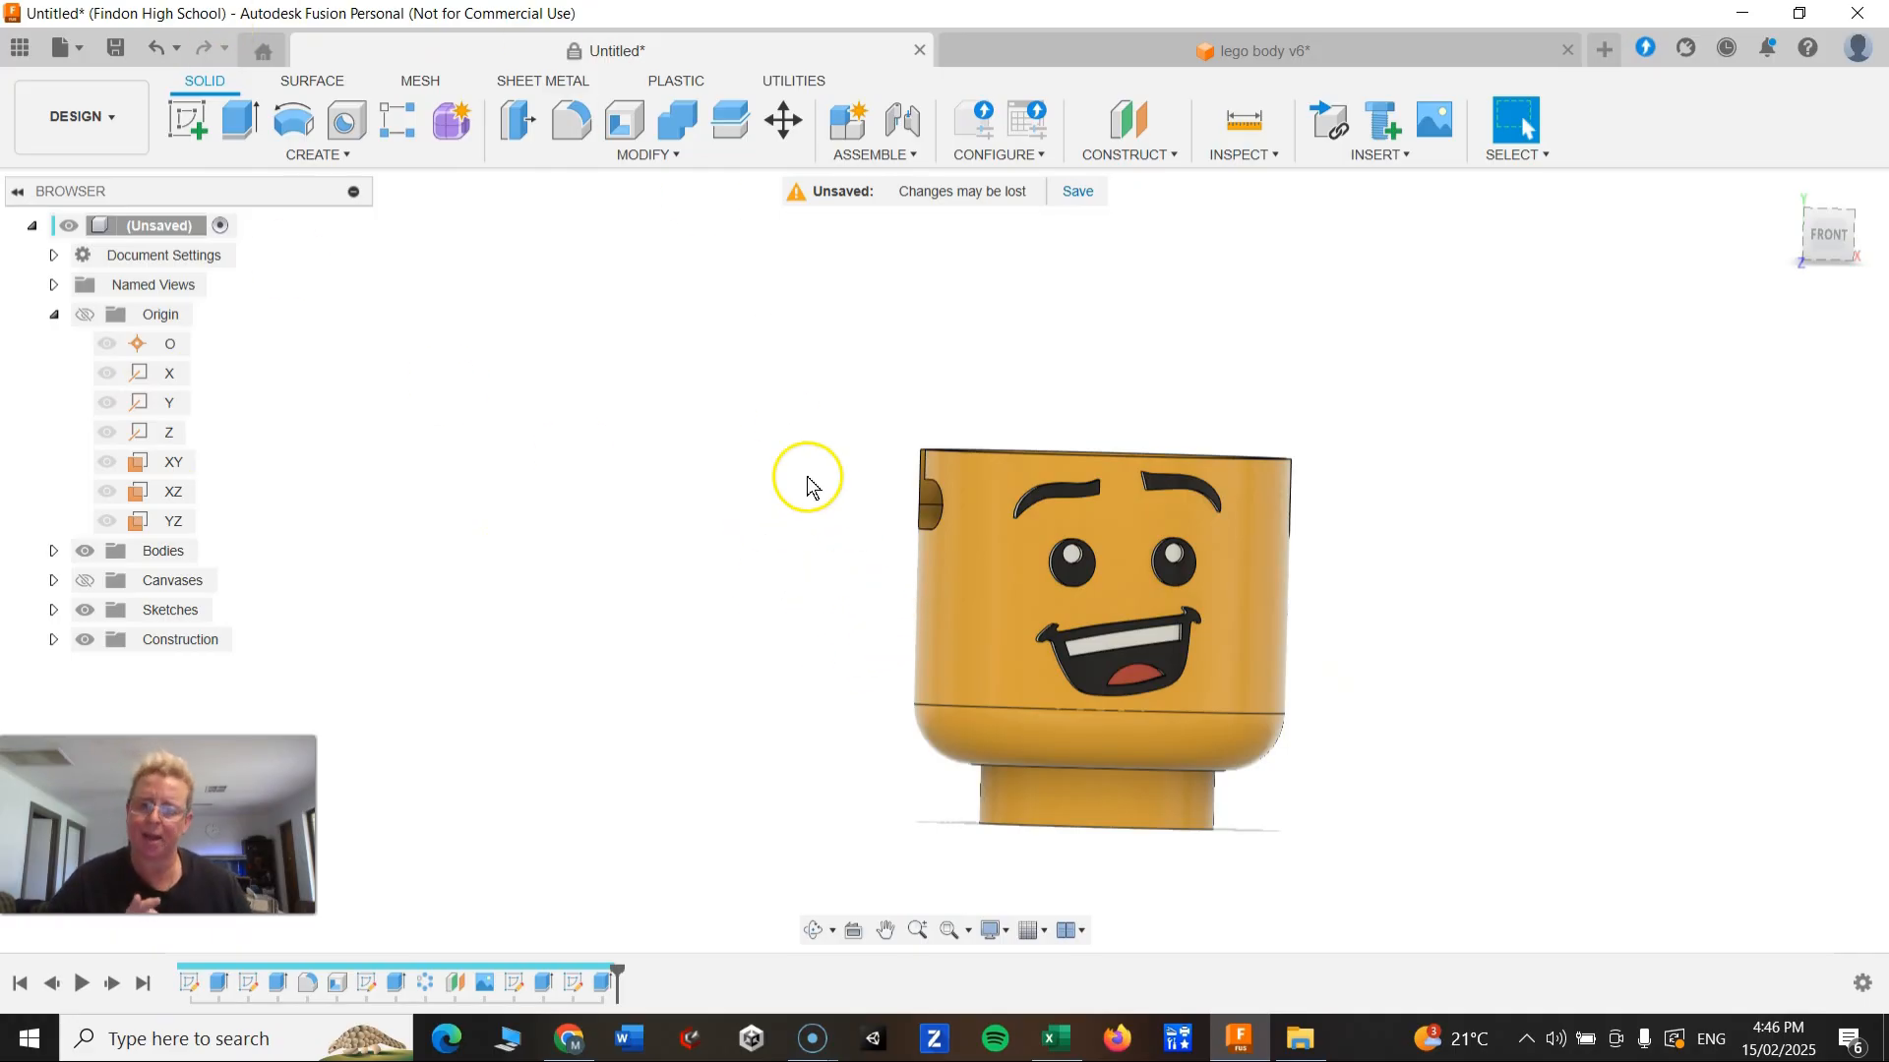
Step: Export the design as an STL file, named with the maker's first name followed by "lego body"
click(82, 51)
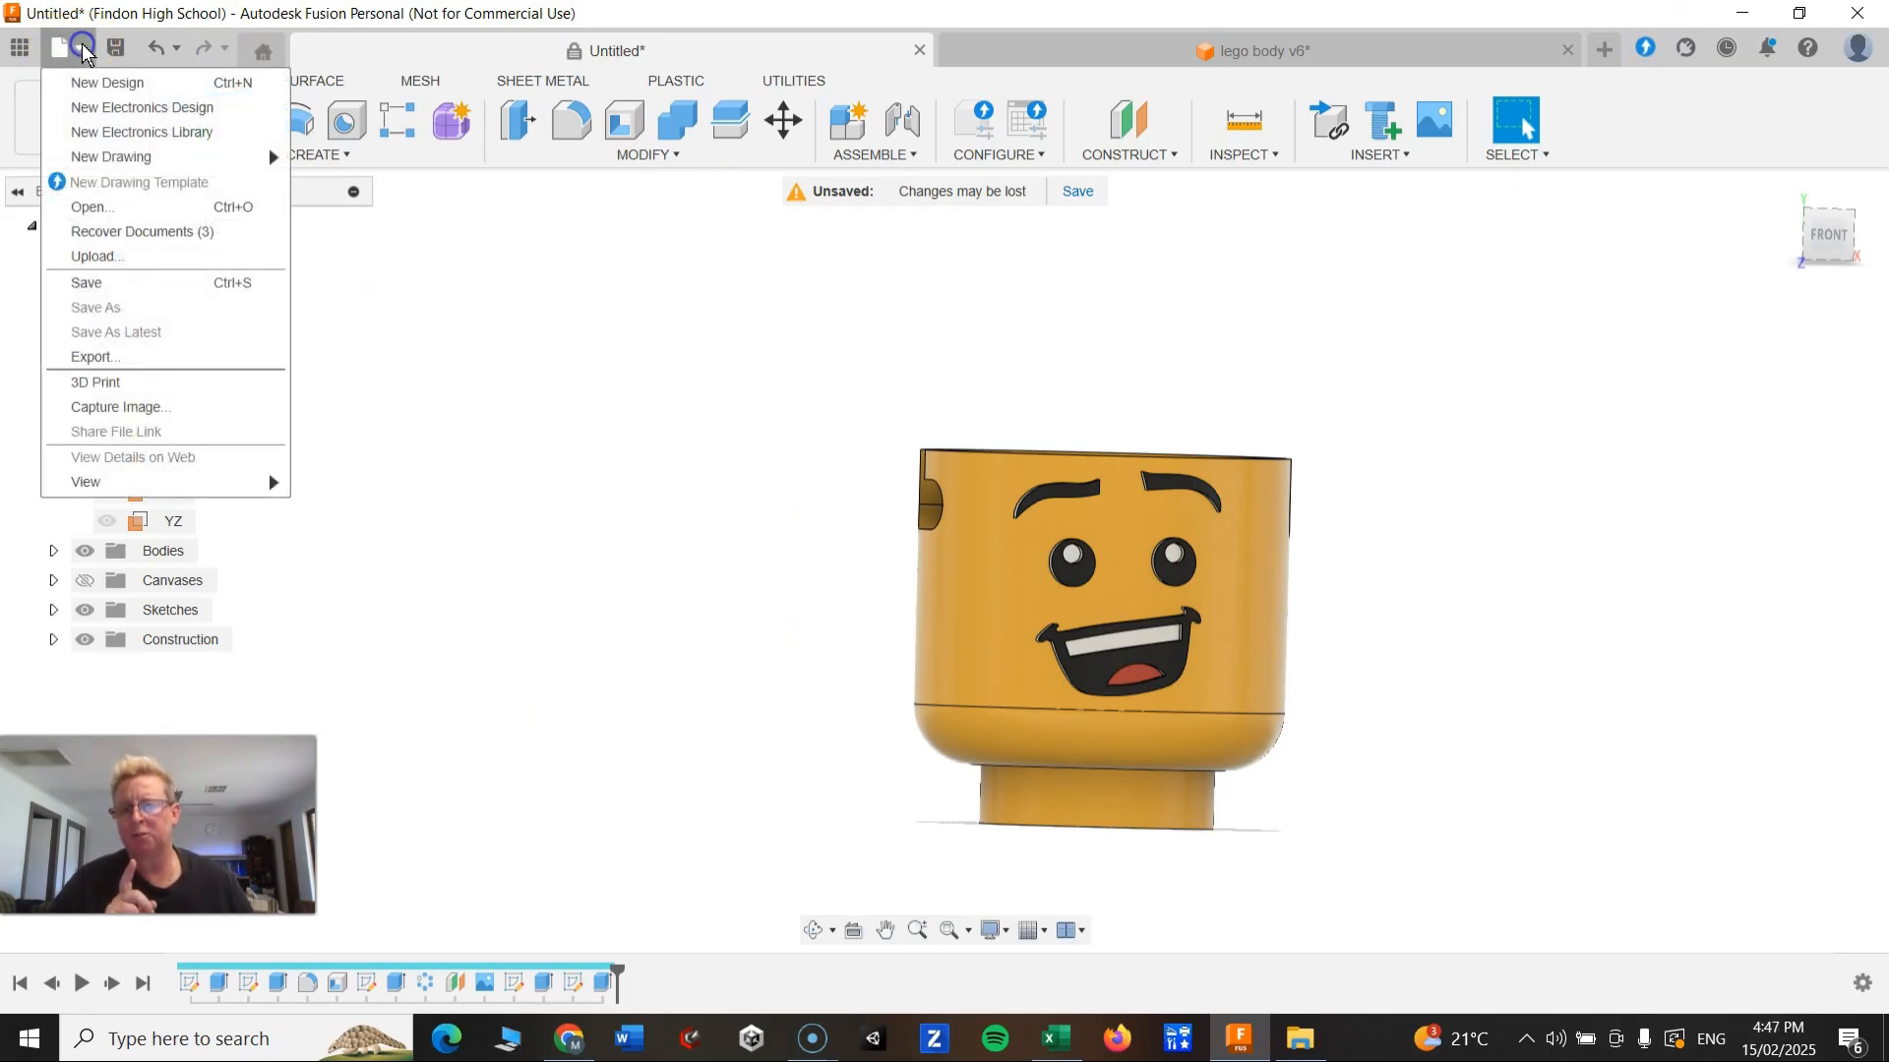
click(108, 356)
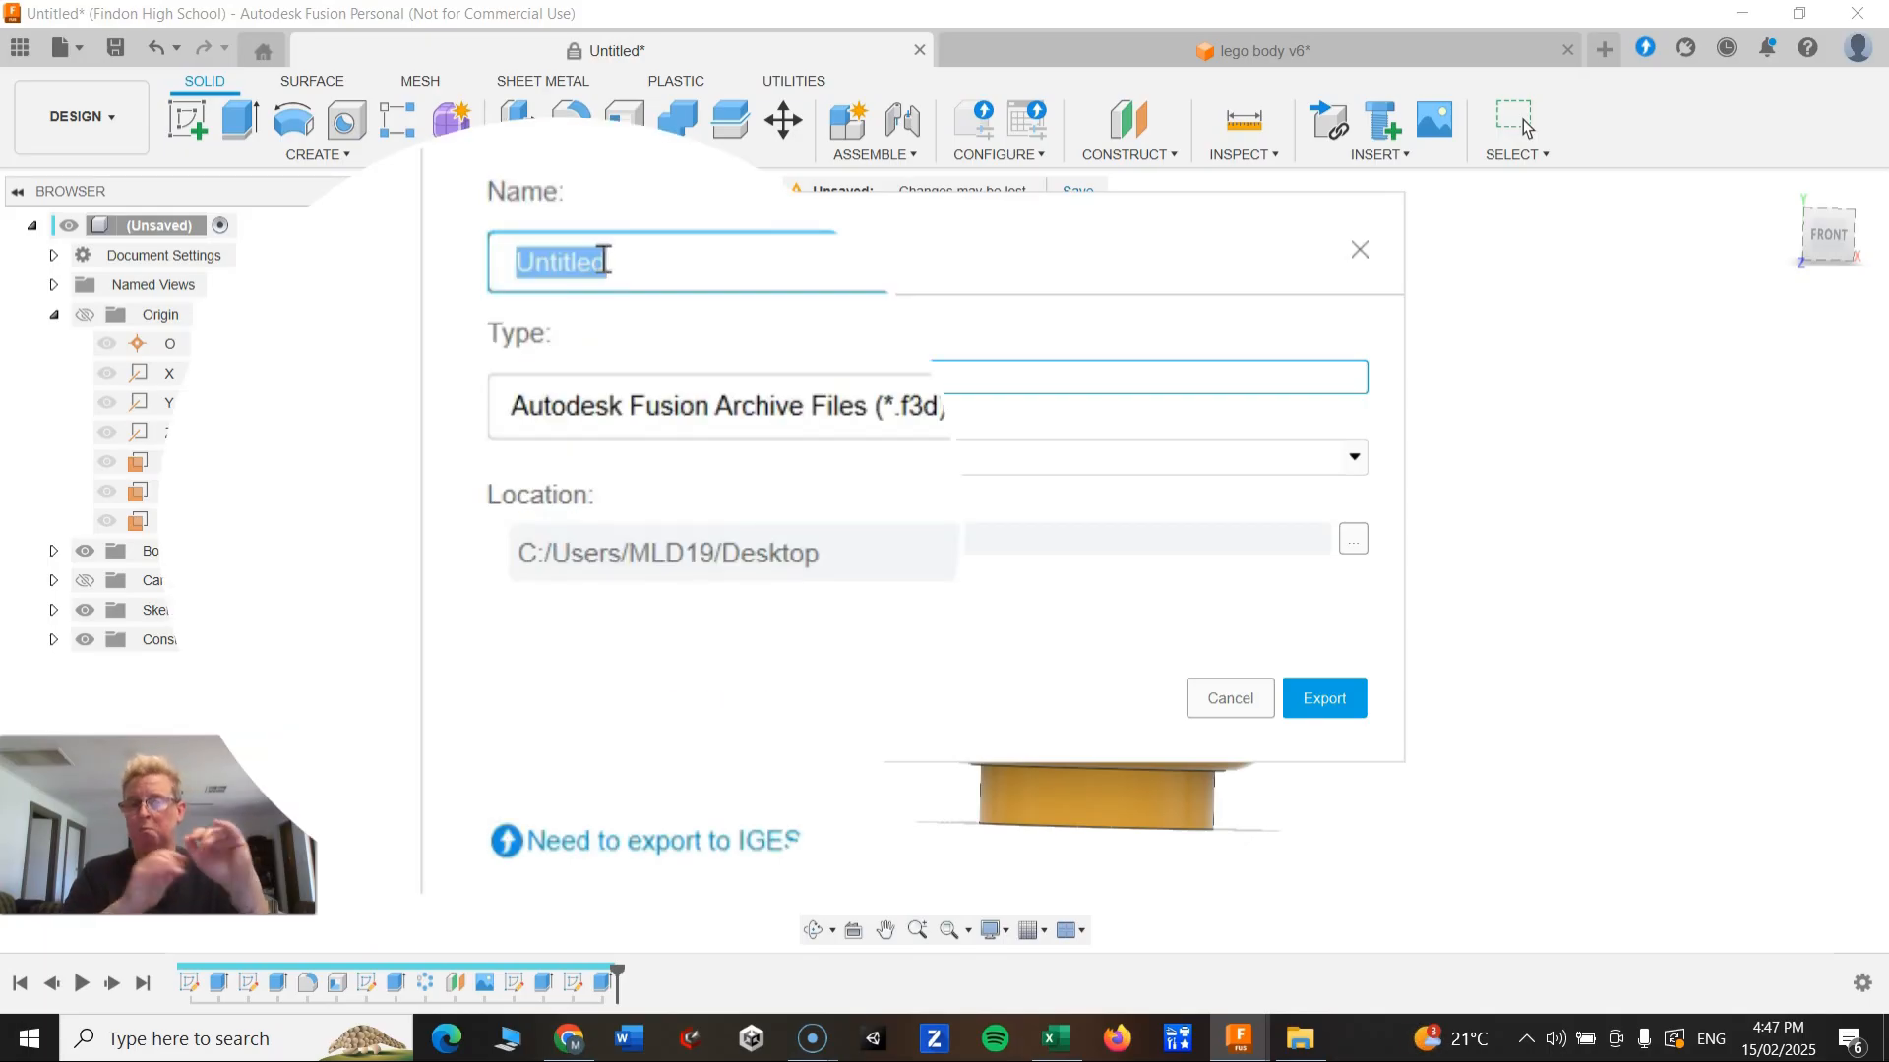
text(mandy lego body)
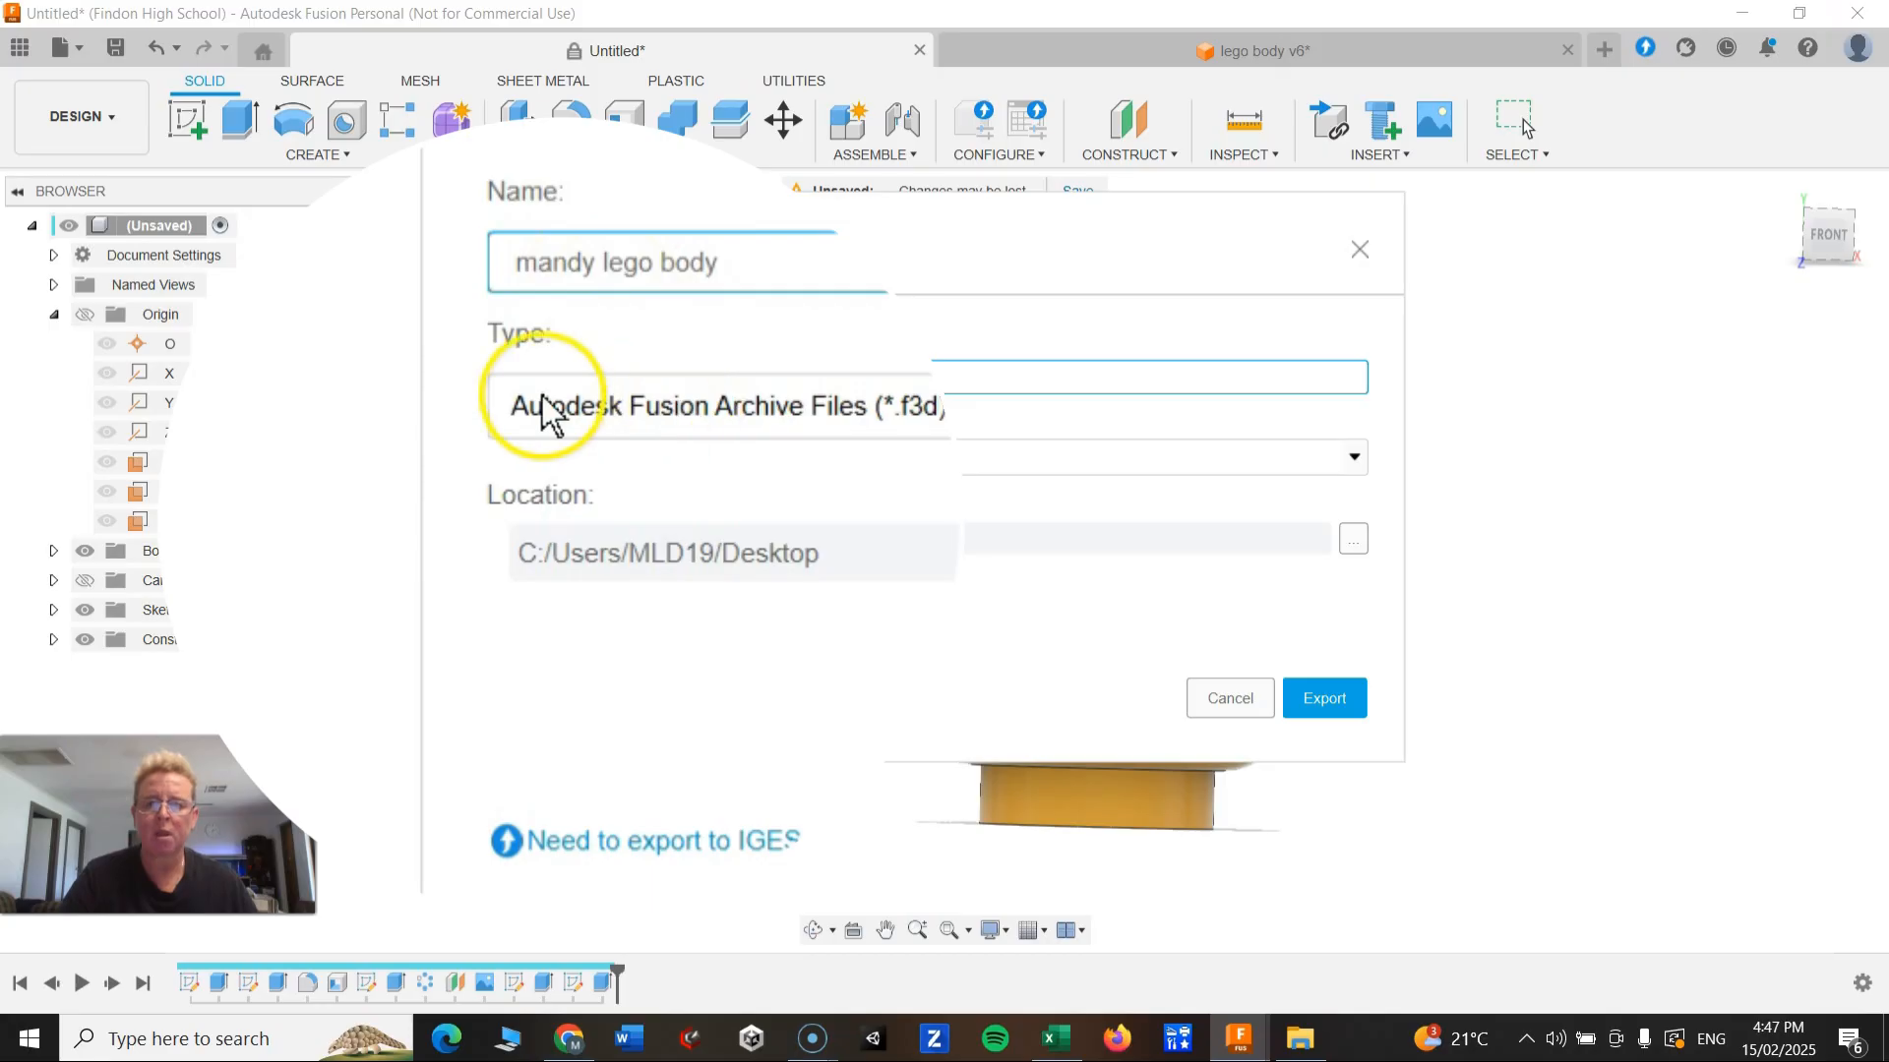
click(1355, 456)
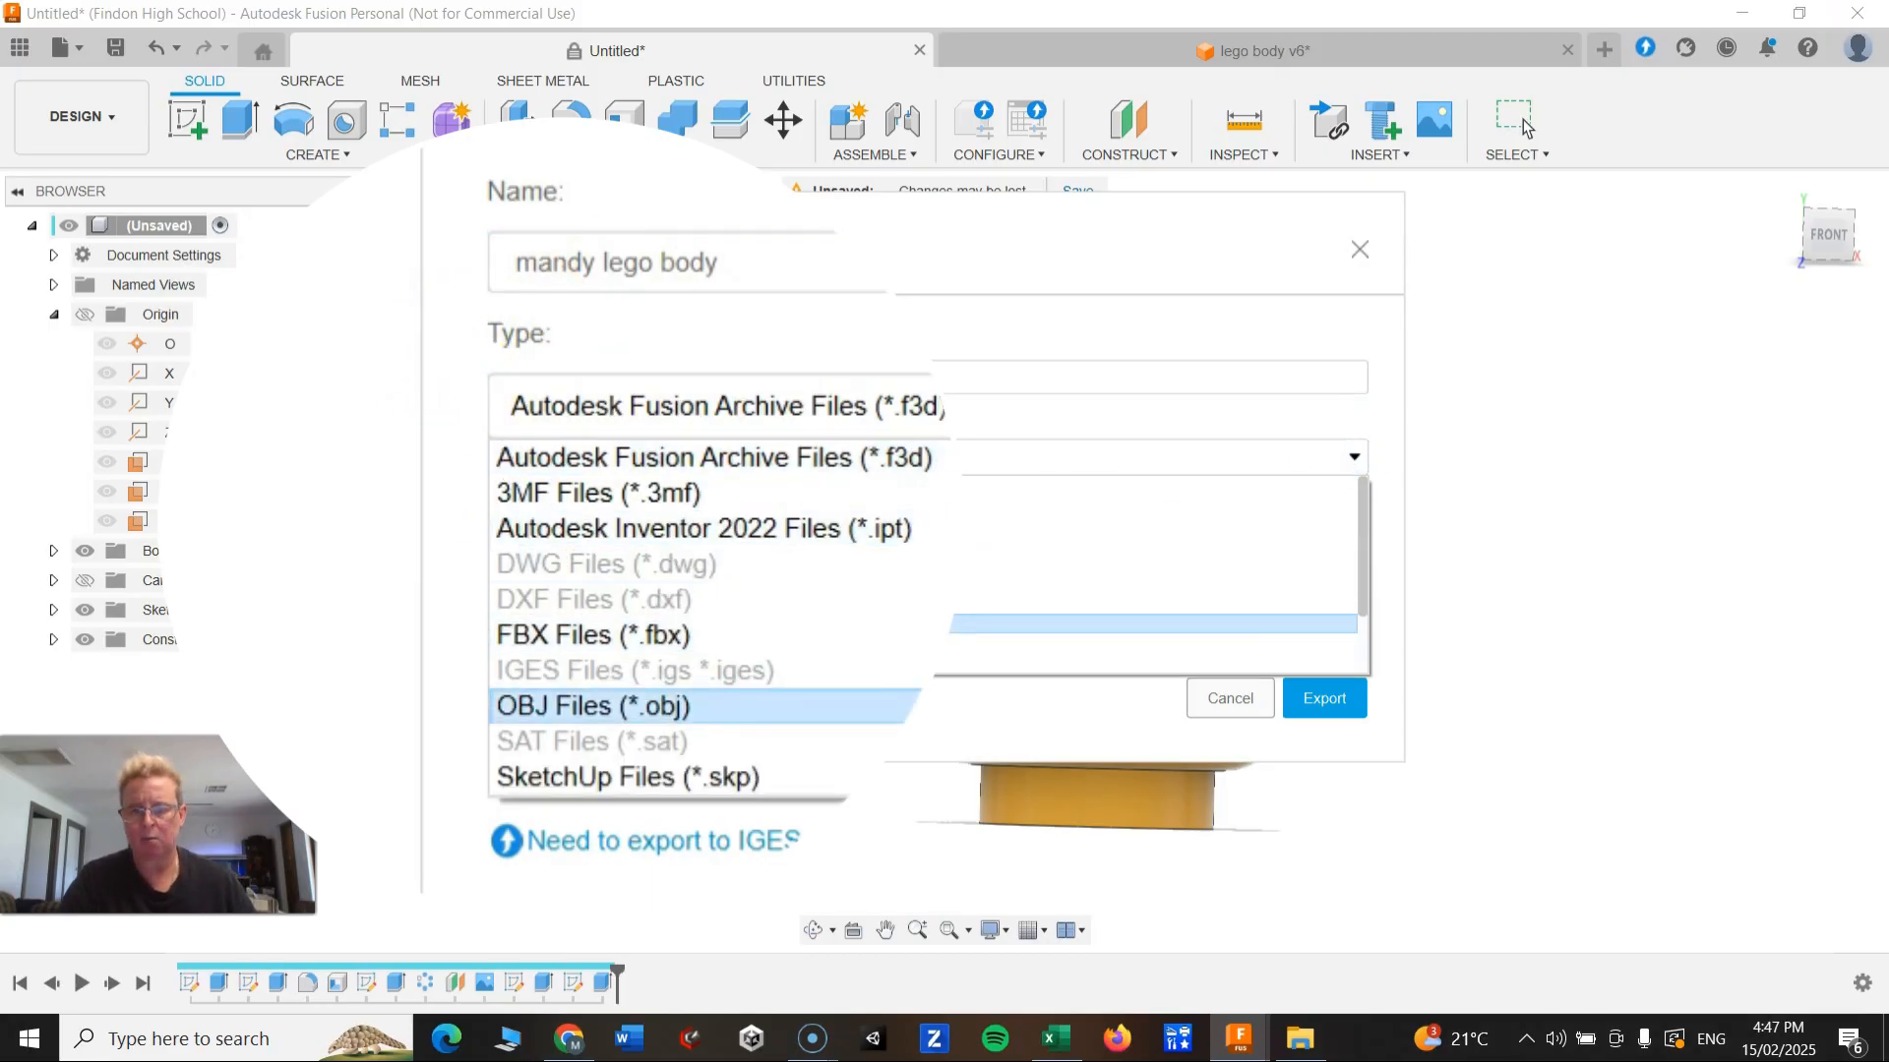
scroll(689, 688, down, 2)
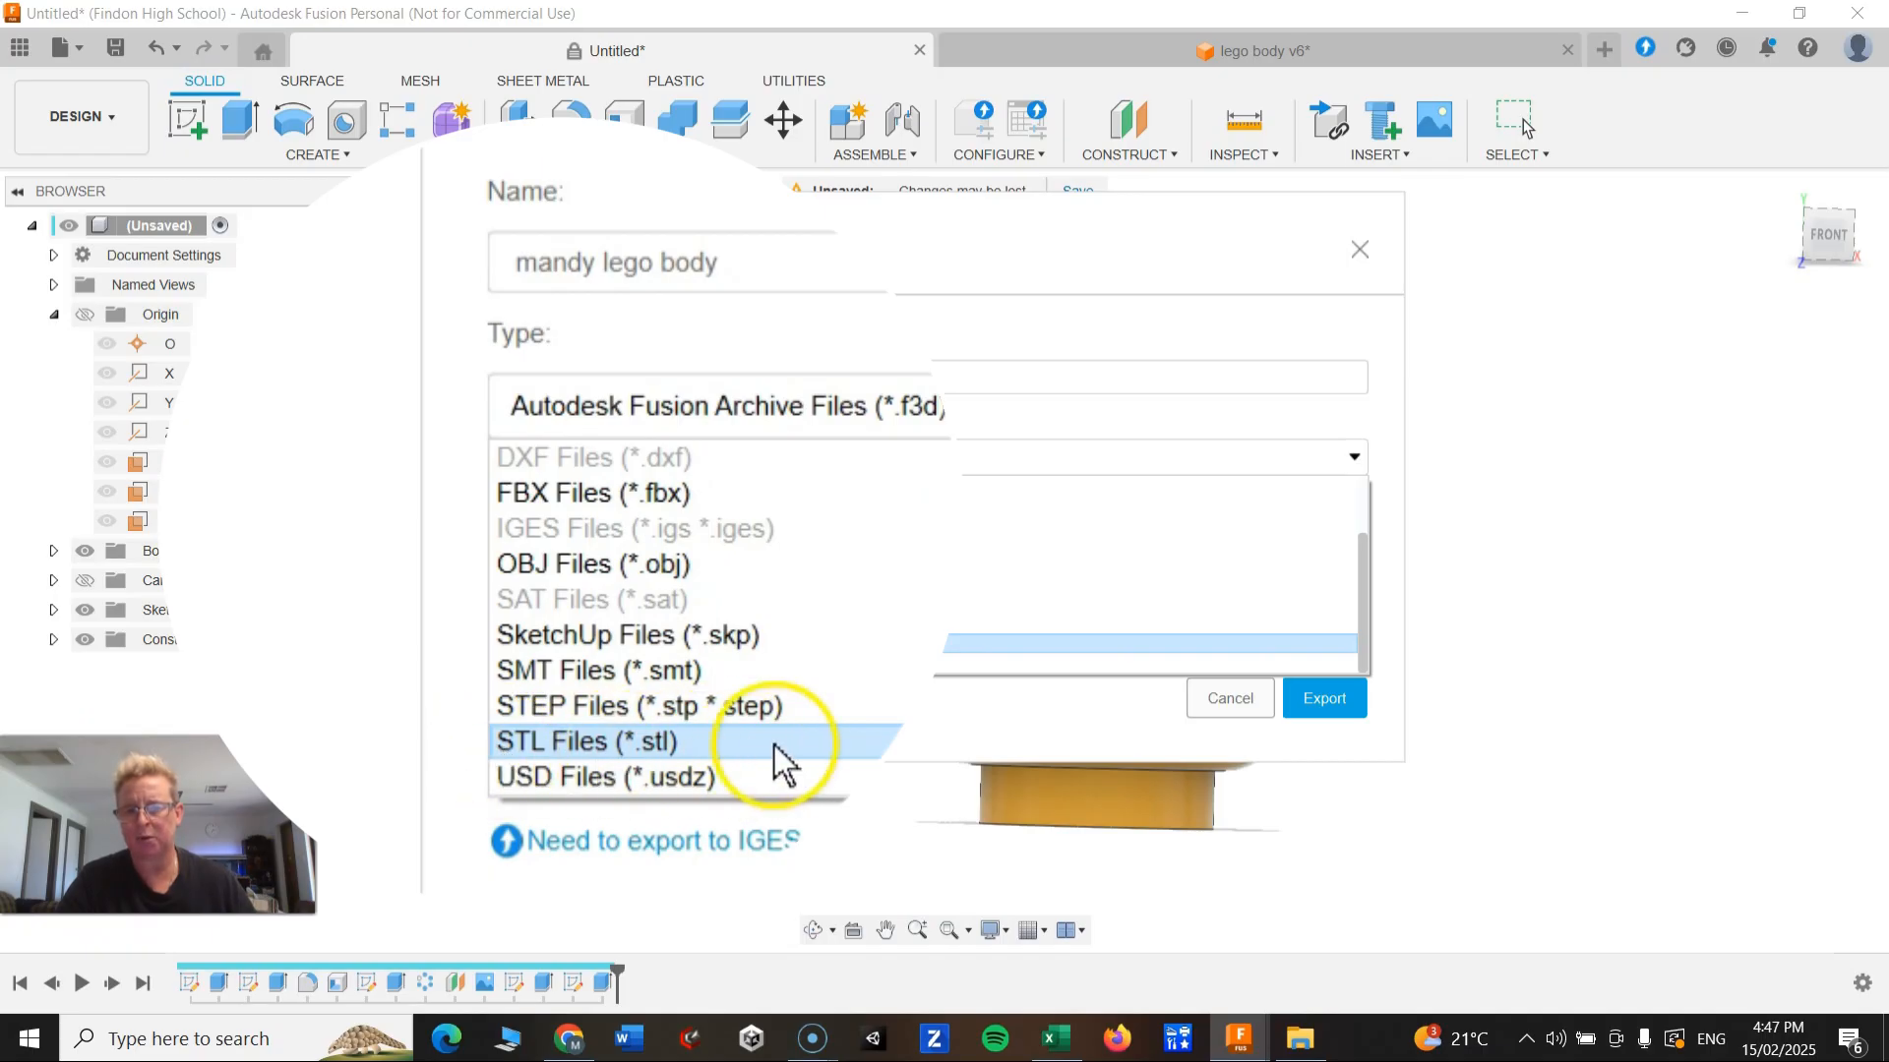
click(609, 645)
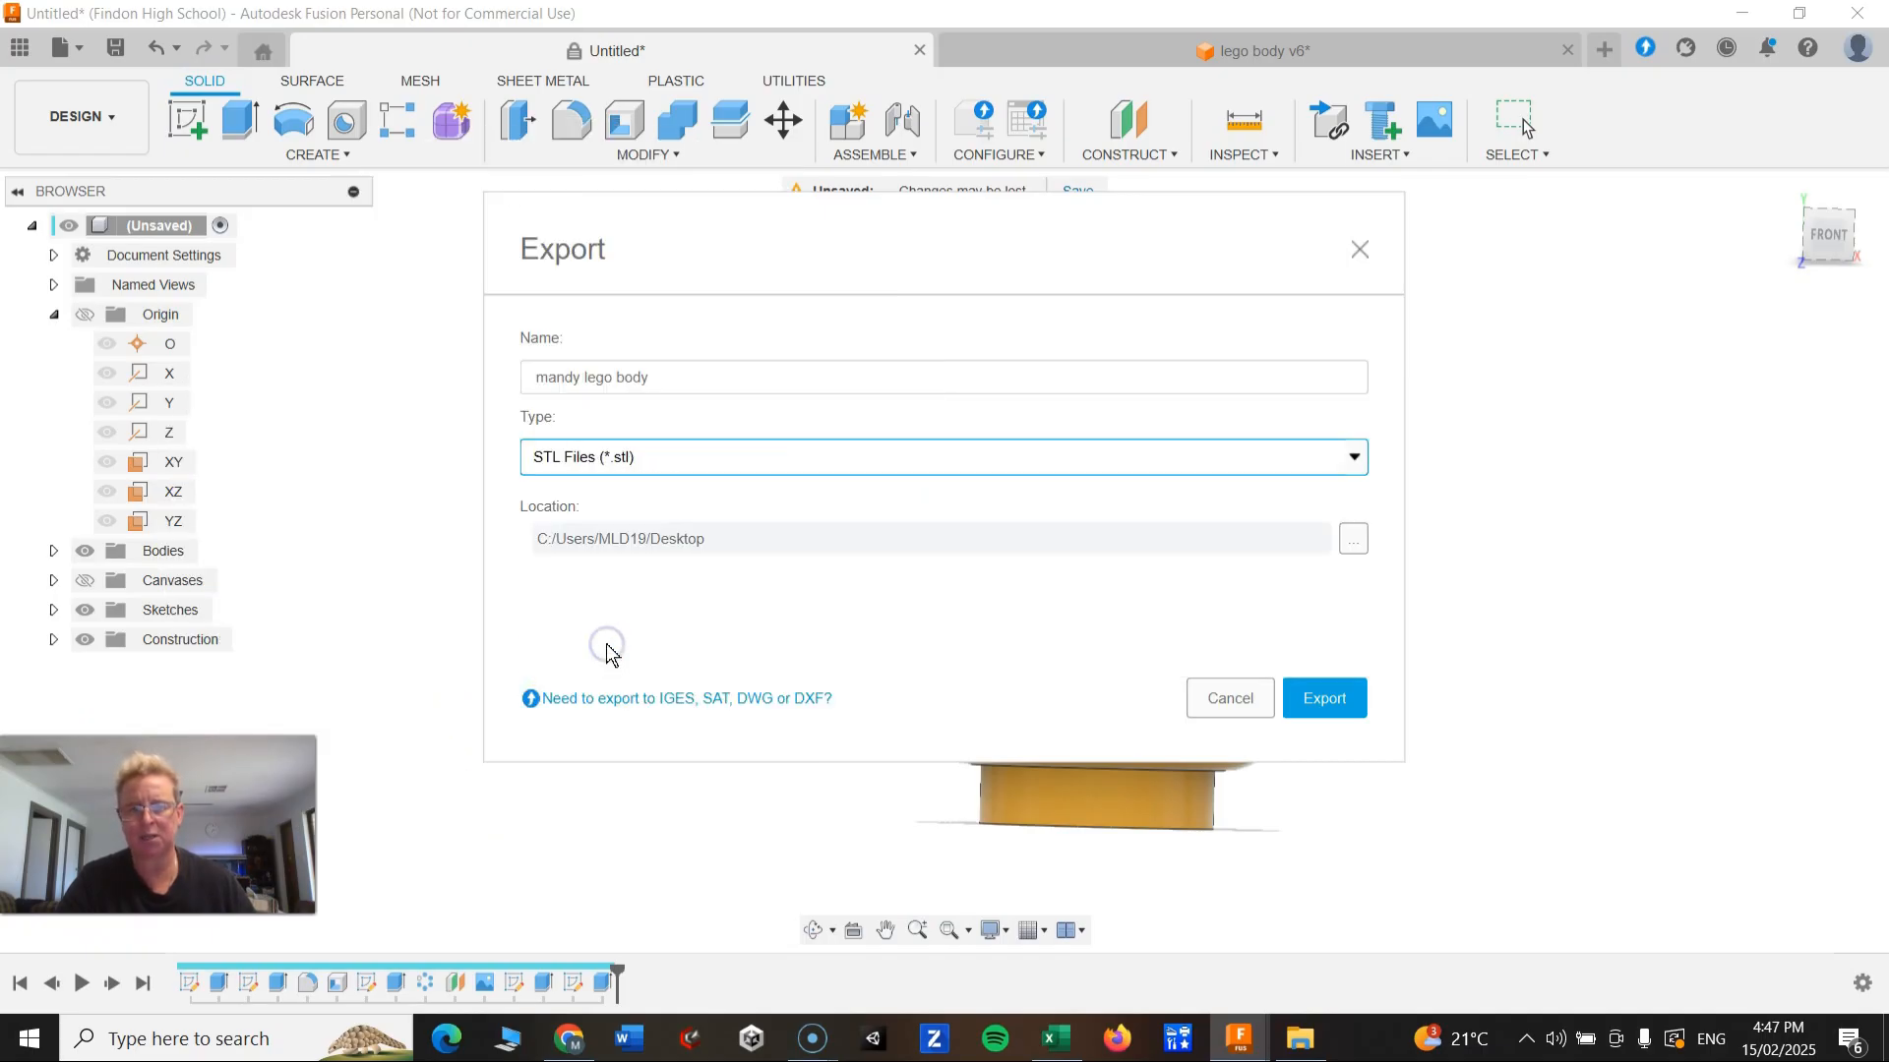
click(1326, 700)
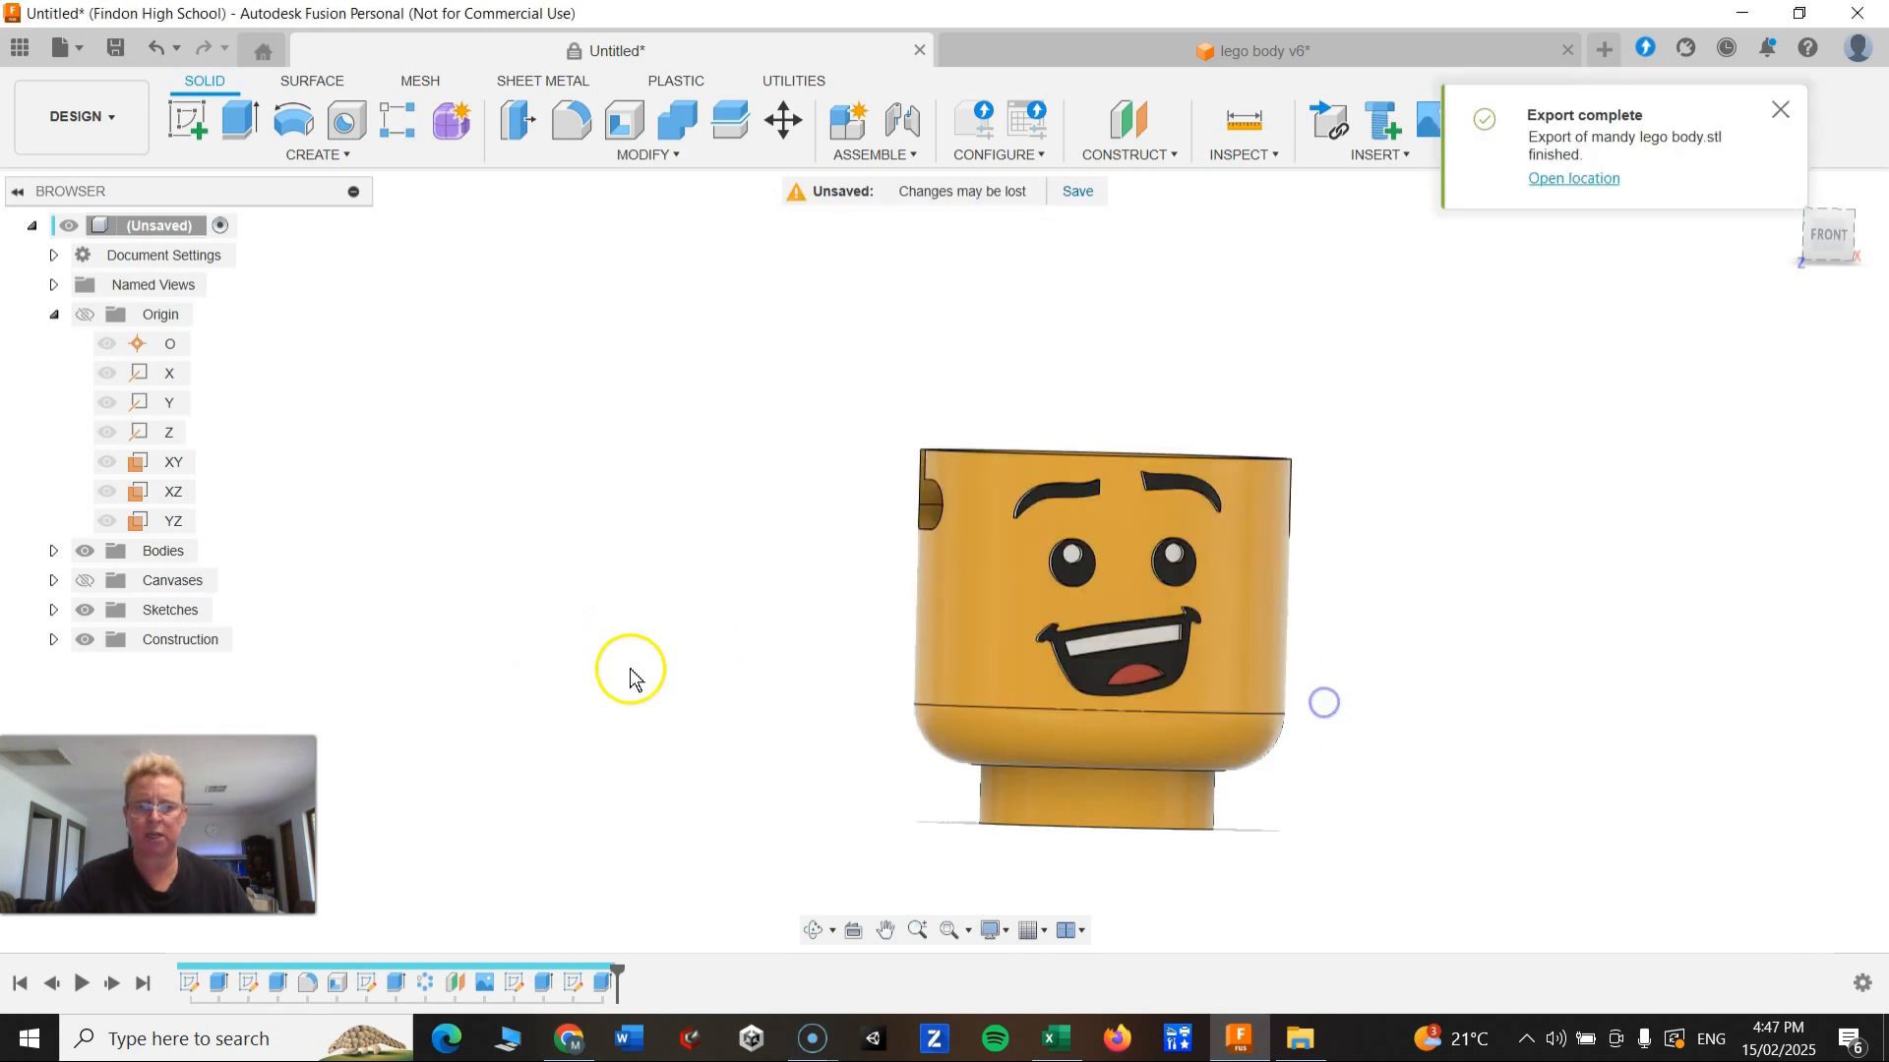